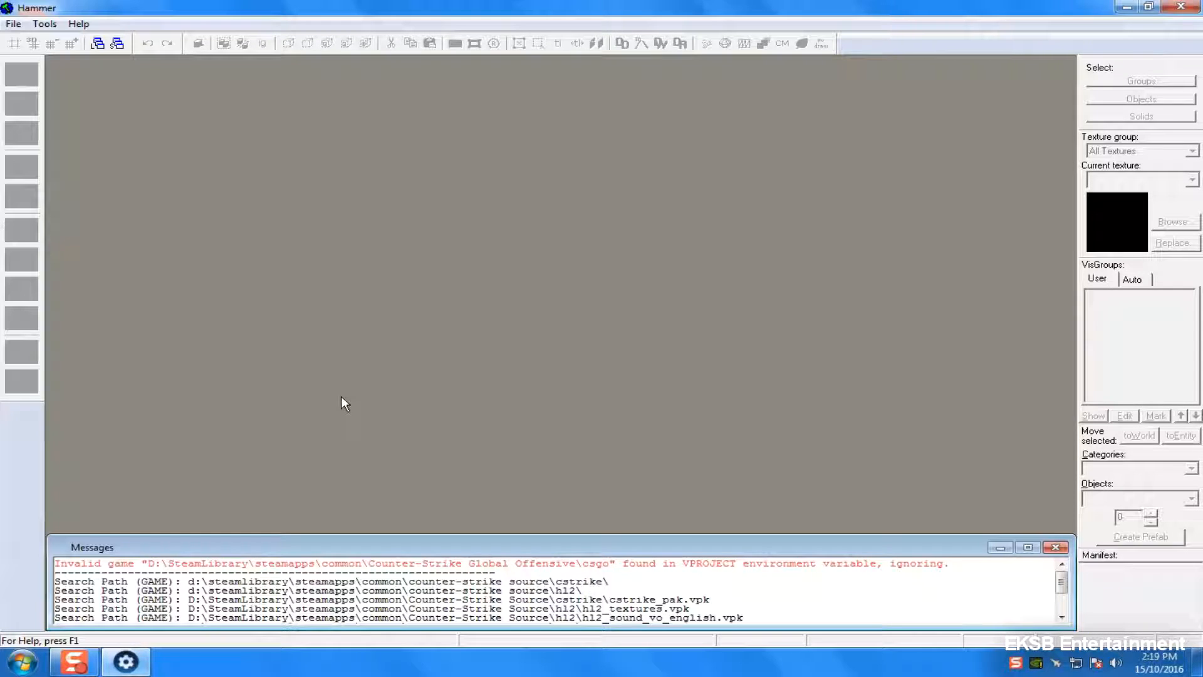
- Open the editor's configuration options and choose the Counter-Strike: Source game configuration
{"action": "left_click", "coordinate": [43, 22]}
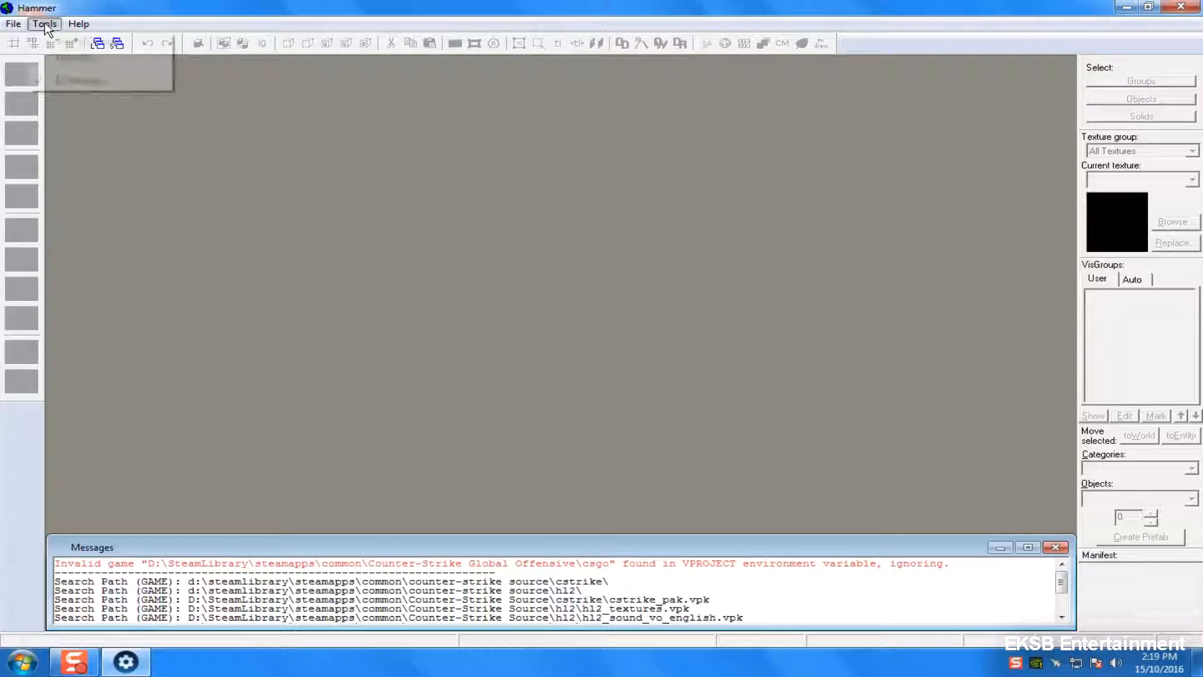
{"action": "left_click", "coordinate": [64, 57]}
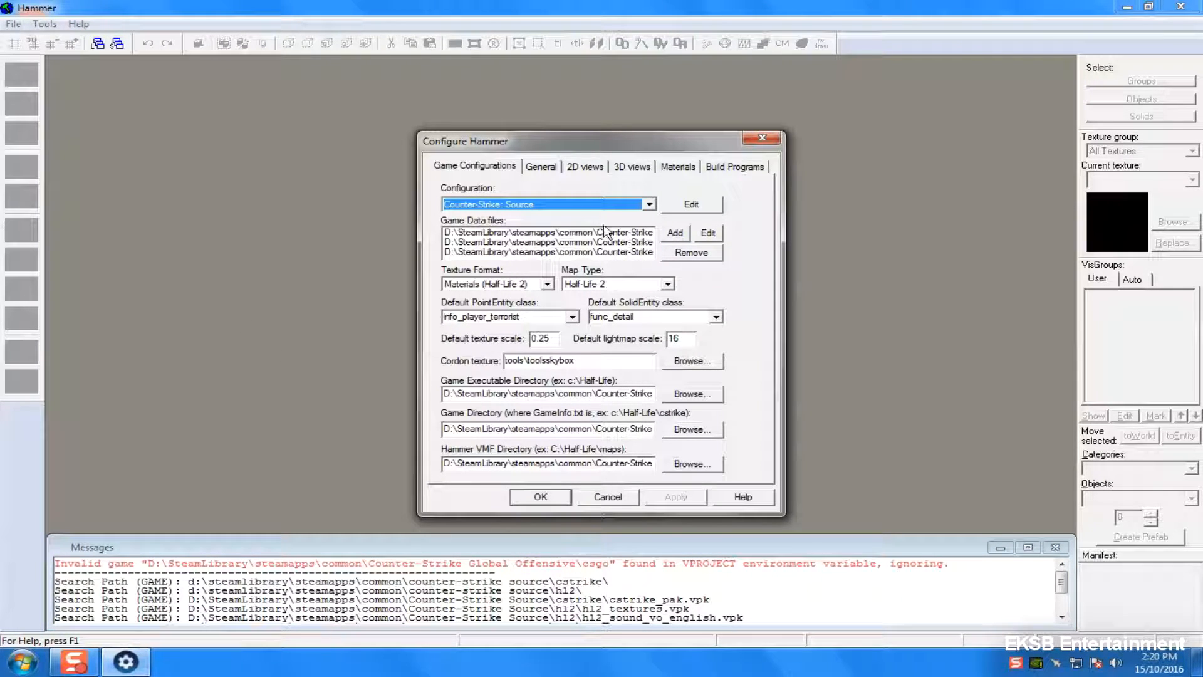
{"action": "left_click", "coordinate": [649, 204]}
{"action": "left_click", "coordinate": [657, 212]}
- Add cstrike.fgd from the Counter-Strike Source bin folder to the game data files
{"action": "left_click", "coordinate": [604, 235]}
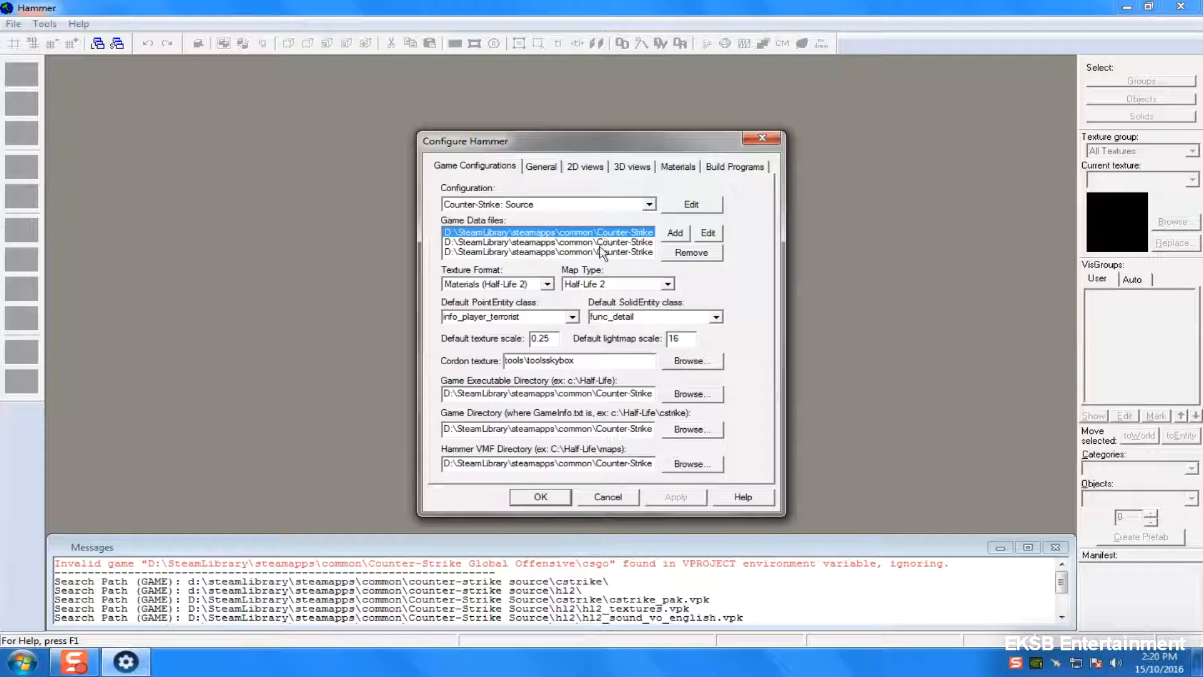
{"action": "left_click", "coordinate": [601, 252]}
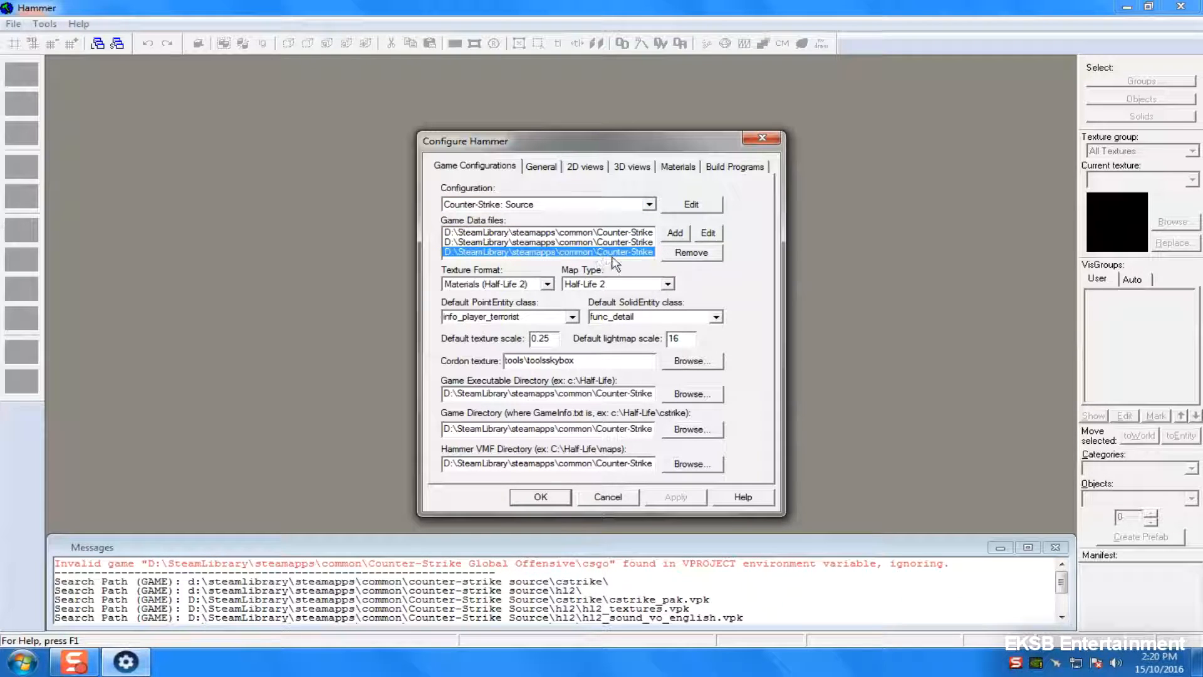
{"action": "left_click", "coordinate": [675, 232]}
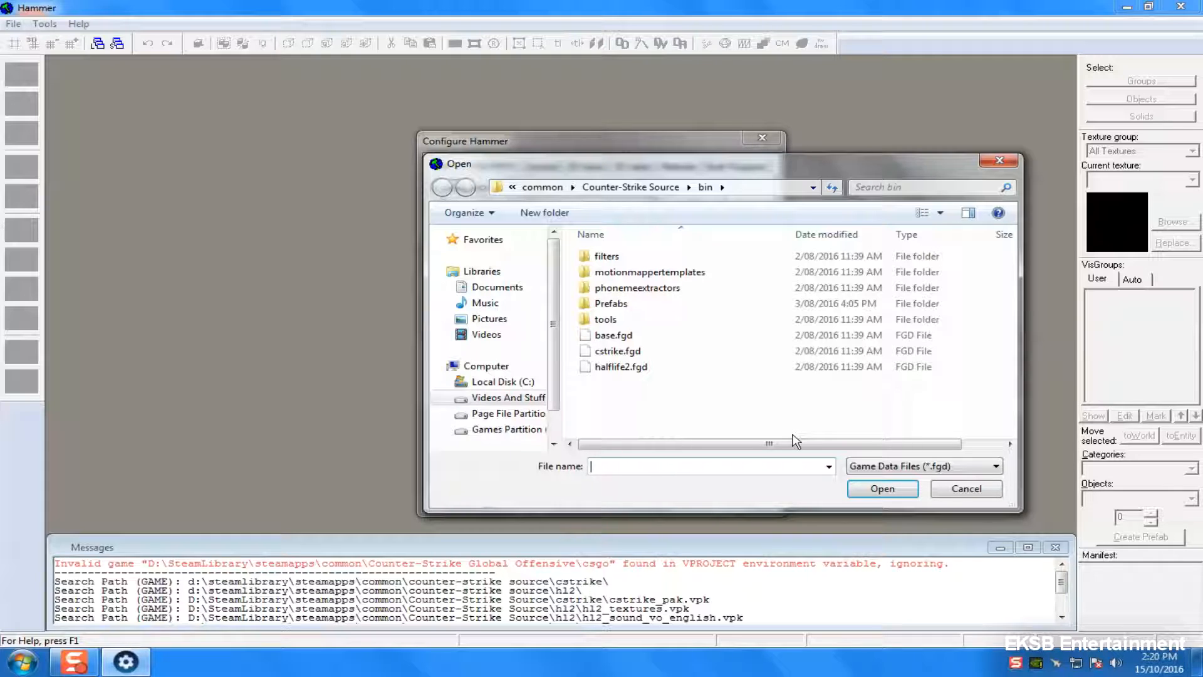
{"action": "double_click", "coordinate": [740, 353]}
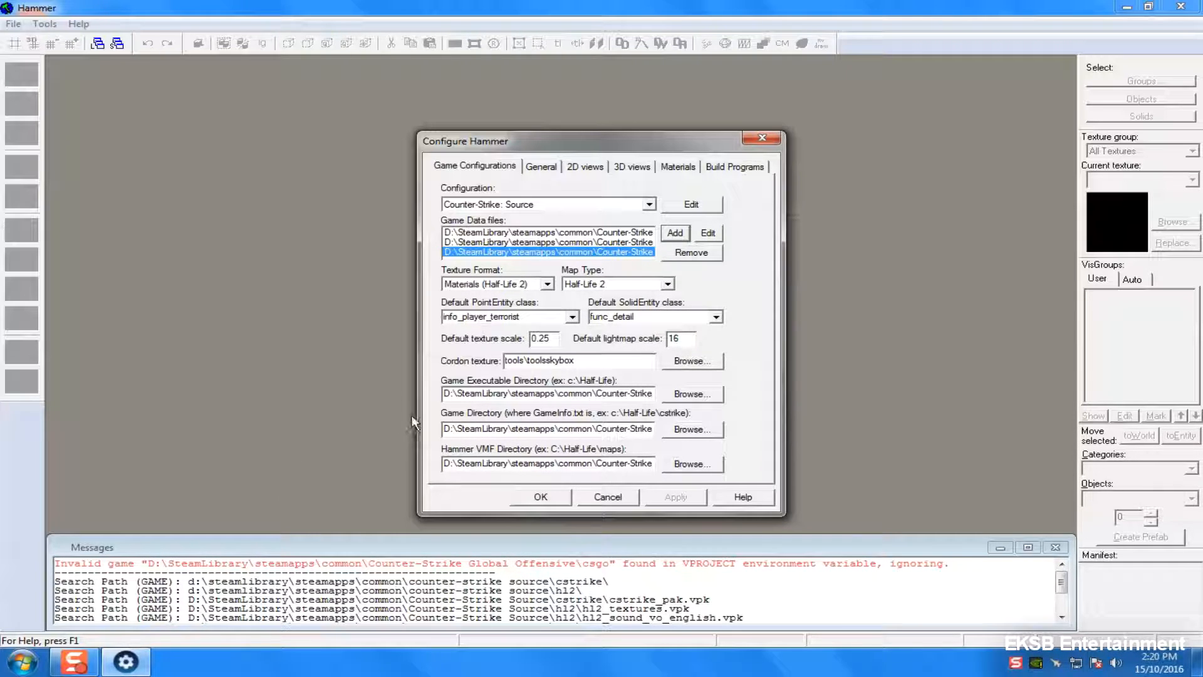
- Set the texture format to Materials (Half-Life 2) and the map type to Half-Life 2
{"action": "left_click", "coordinate": [548, 284]}
{"action": "left_click", "coordinate": [544, 288]}
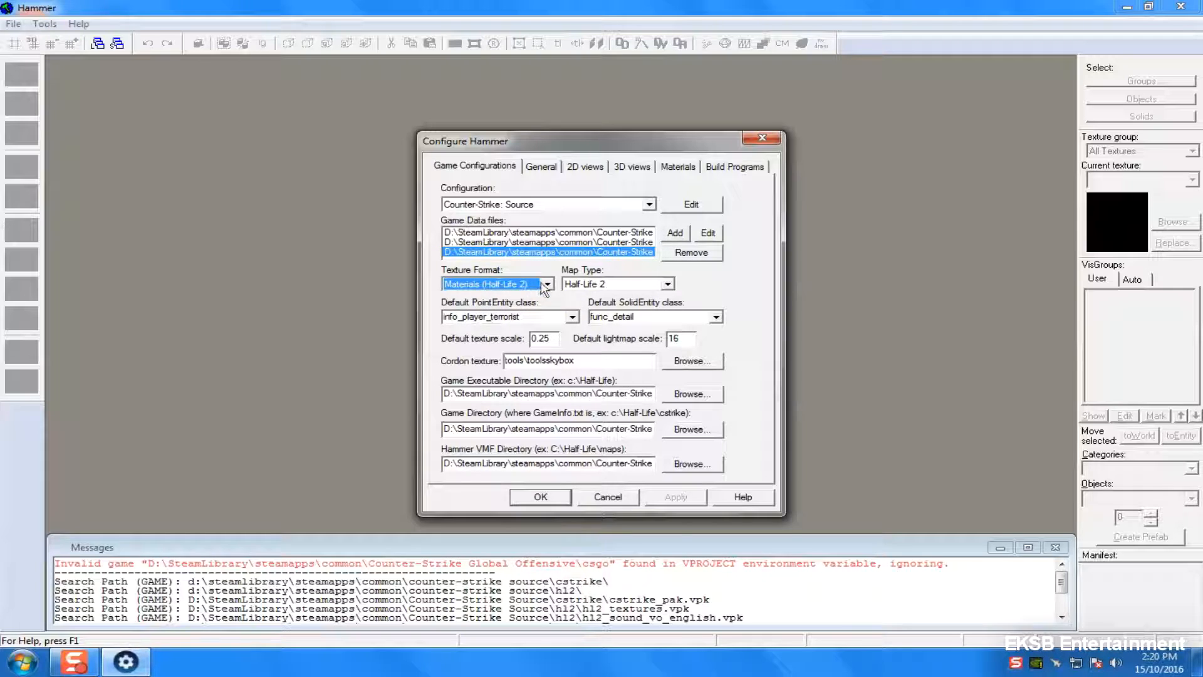
{"action": "left_click", "coordinate": [640, 284]}
{"action": "left_click", "coordinate": [642, 289]}
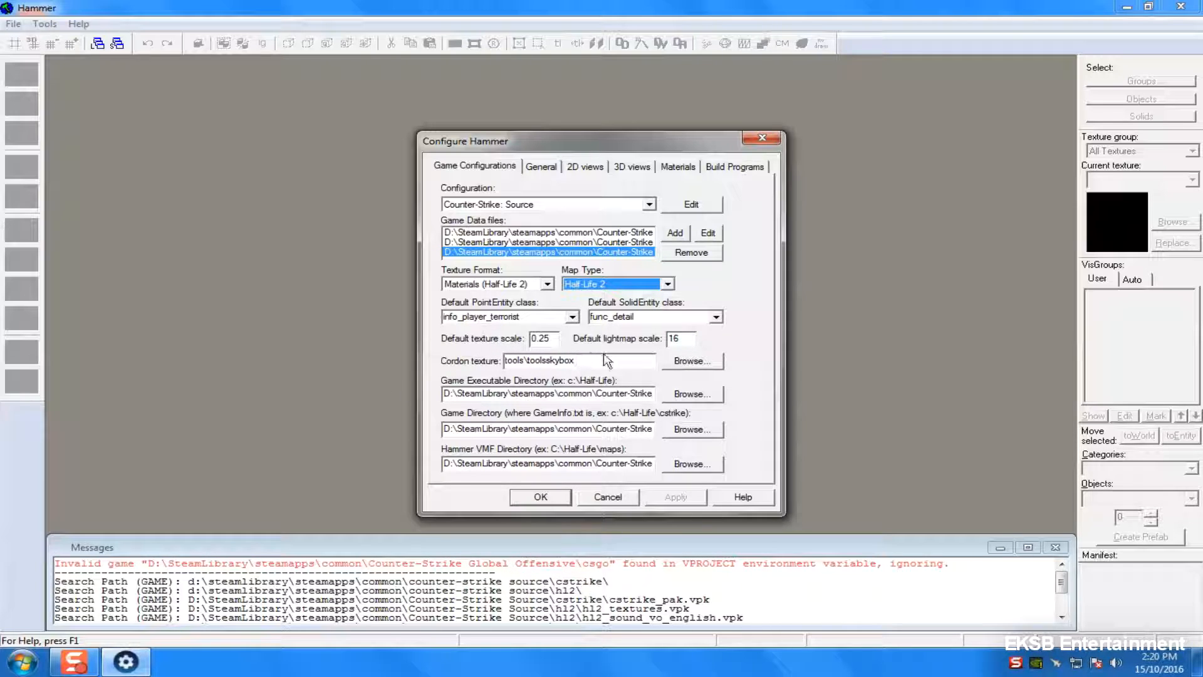
- Set the default PointEntity class to info_player_start and the default SolidEntity class to func_detail
{"action": "left_click", "coordinate": [573, 317]}
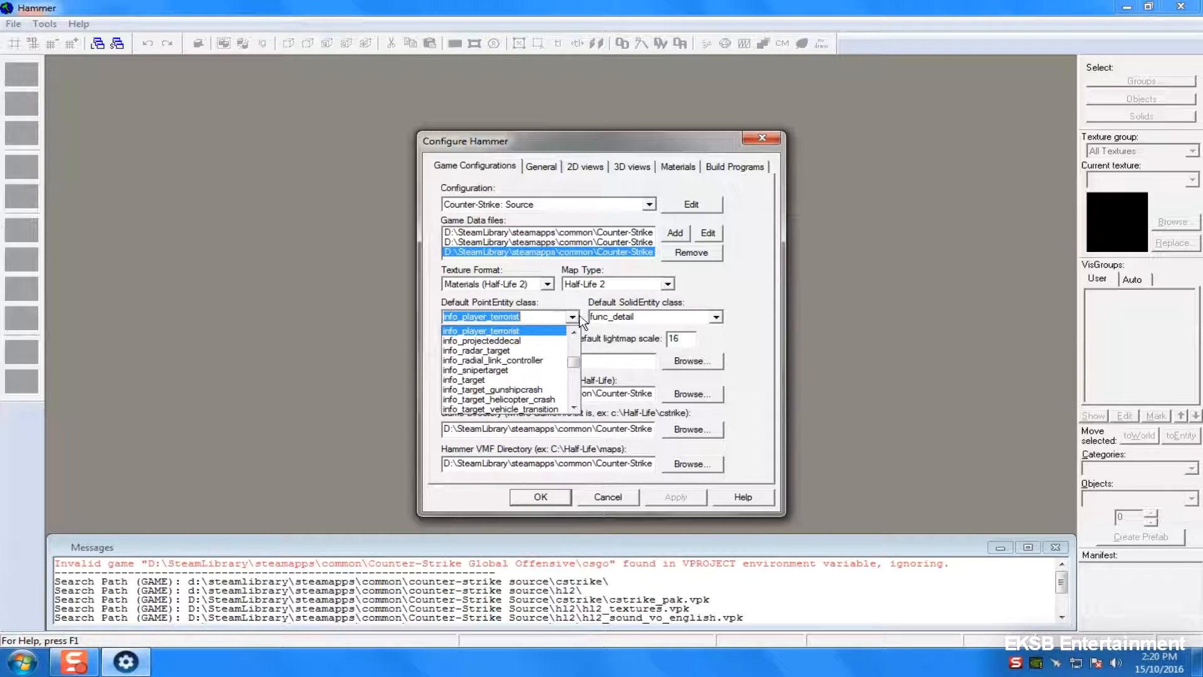
{"action": "scroll", "coordinate": [539, 369], "scroll_direction": "up", "scroll_amount": 2}
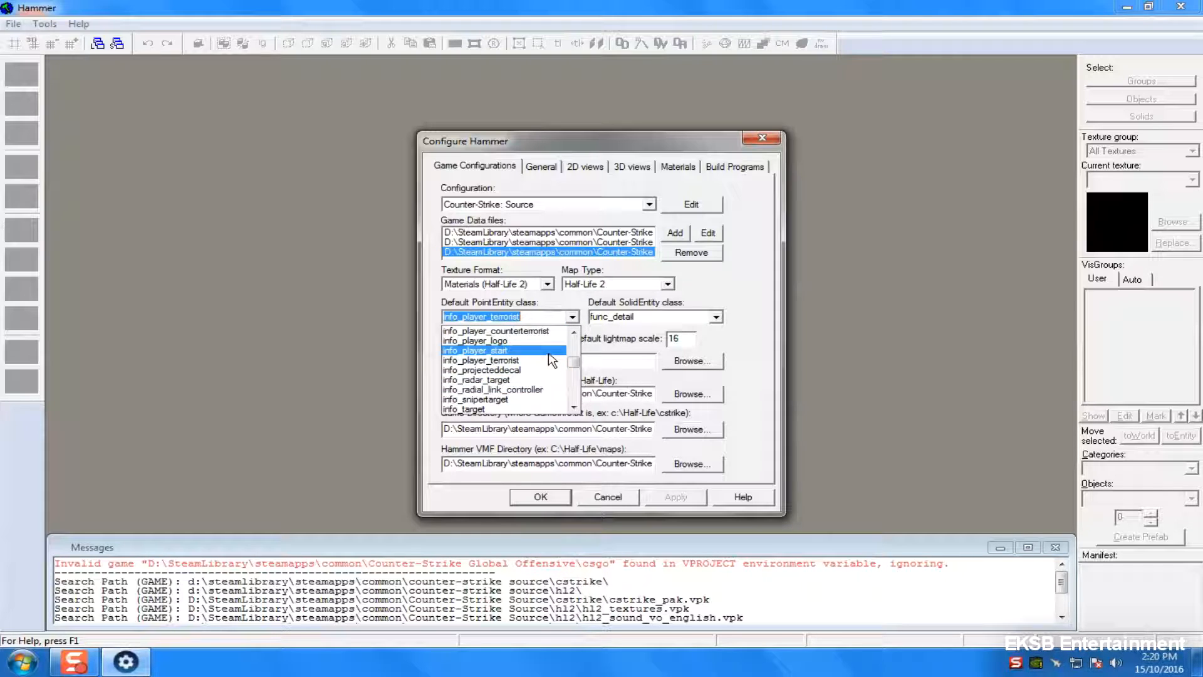
{"action": "left_click", "coordinate": [552, 359]}
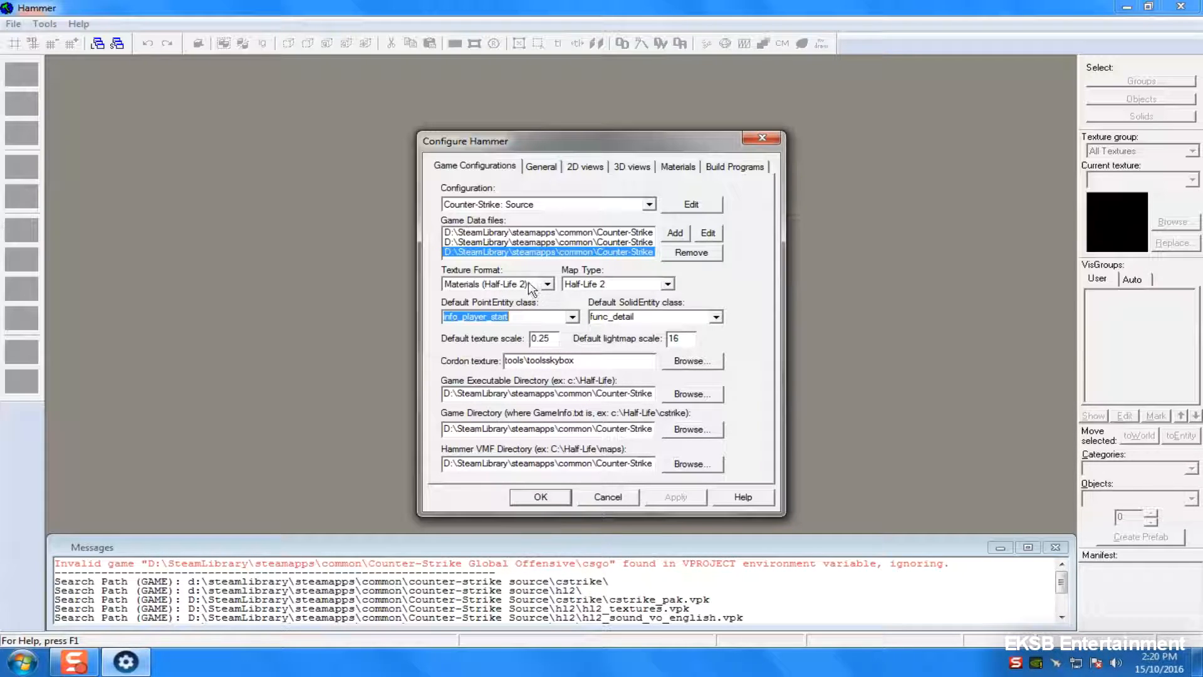
{"action": "left_click", "coordinate": [715, 316]}
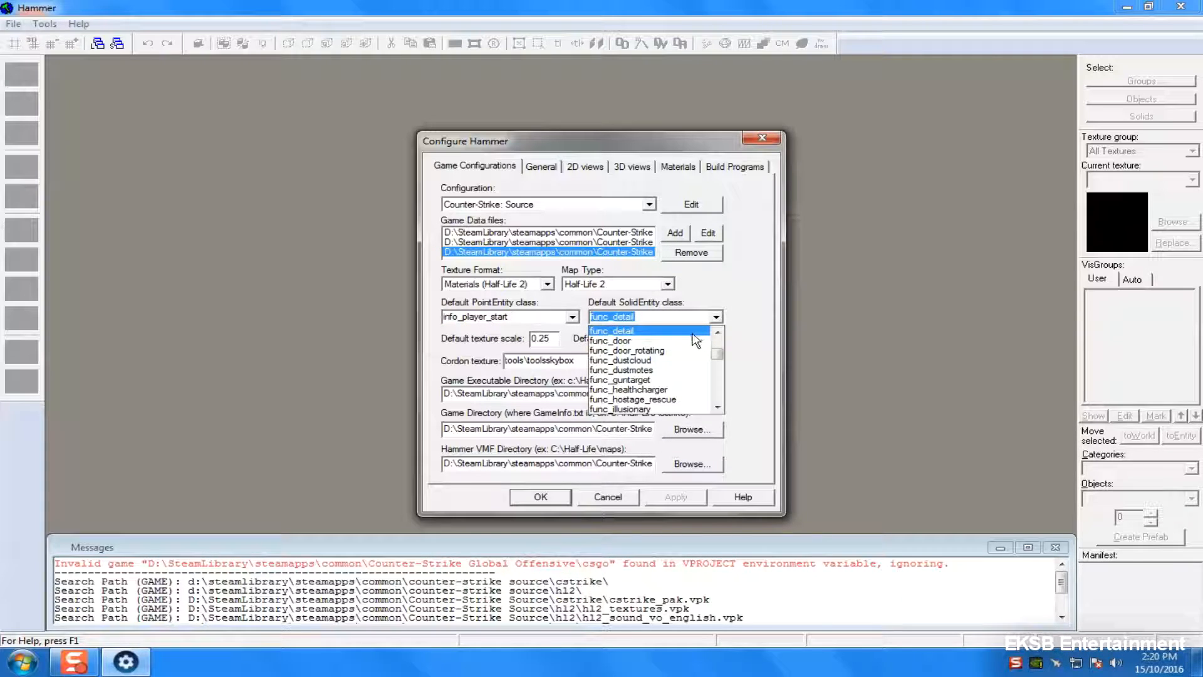
{"action": "left_click", "coordinate": [692, 332]}
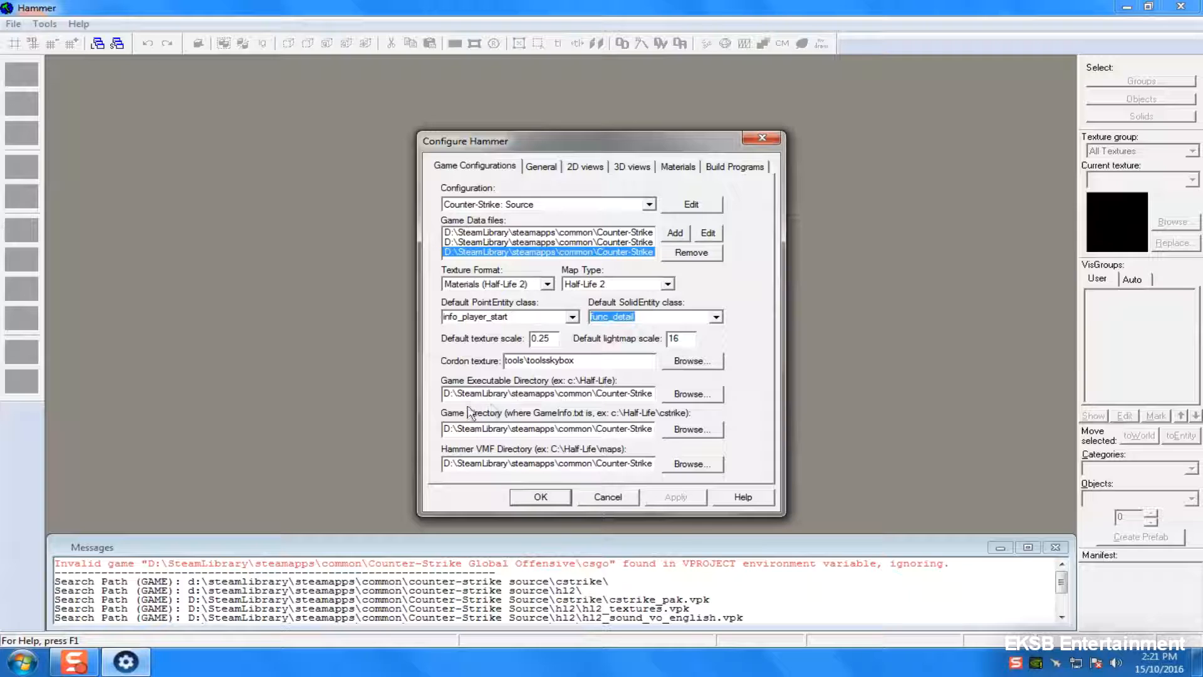
- Examine the full paths of the game executable, game and Hammer VMF directories
{"action": "left_click_drag", "start_coordinate": [445, 394], "coordinate": [737, 400]}
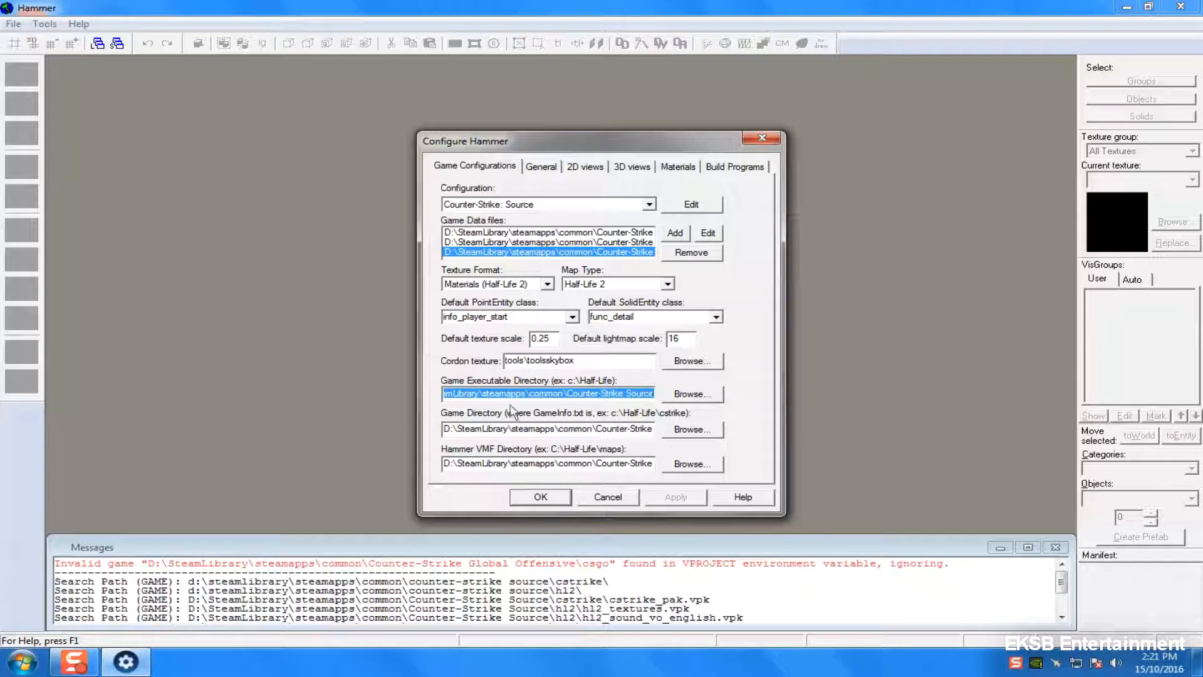
{"action": "left_click_drag", "start_coordinate": [651, 393], "coordinate": [438, 393]}
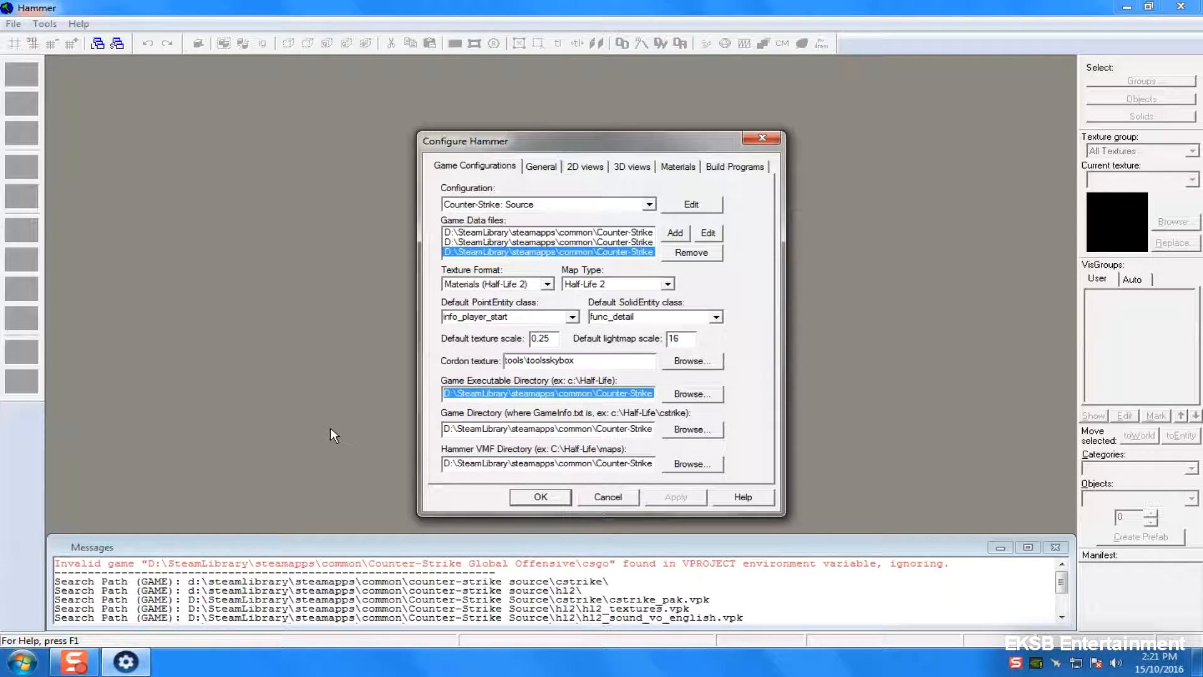
{"action": "left_click_drag", "start_coordinate": [625, 393], "coordinate": [739, 393]}
{"action": "left_click_drag", "start_coordinate": [496, 429], "coordinate": [476, 428]}
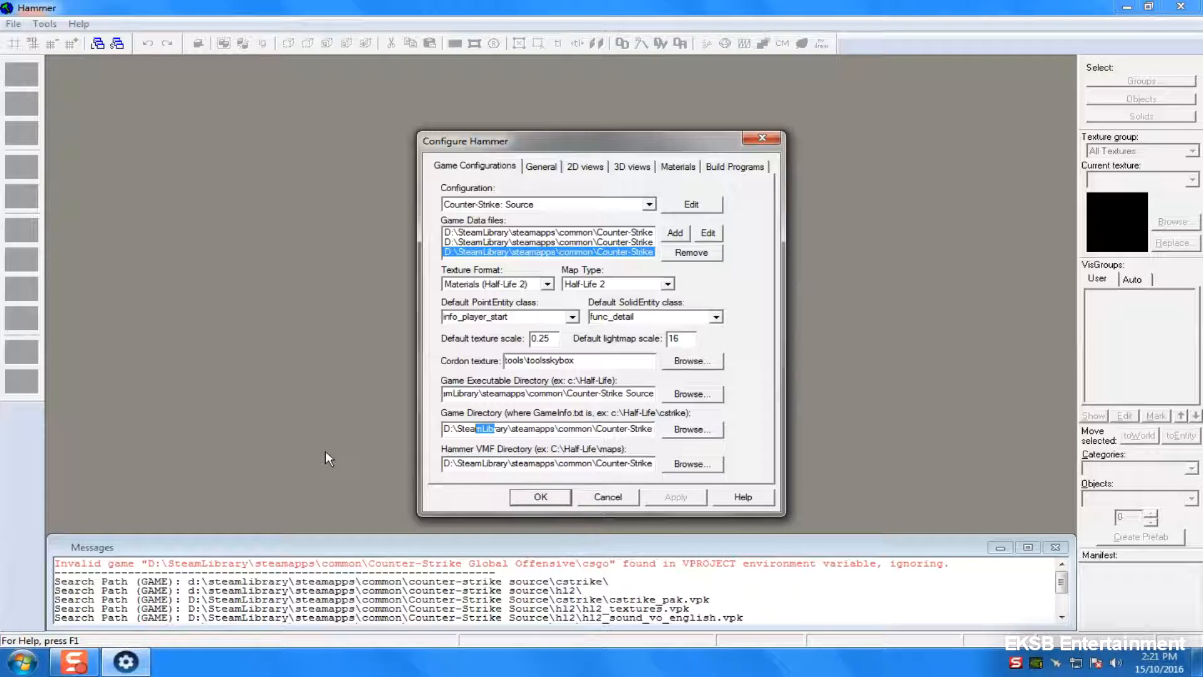
{"action": "left_click", "coordinate": [471, 430]}
{"action": "left_click_drag", "start_coordinate": [443, 429], "coordinate": [685, 427]}
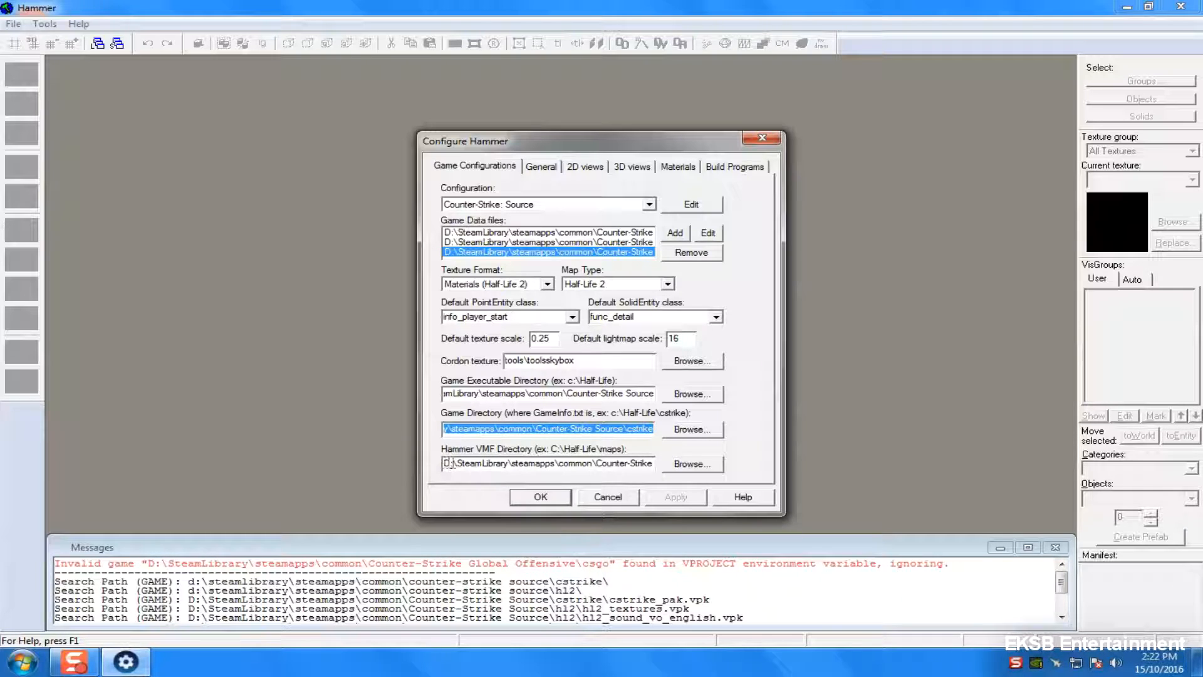
{"action": "left_click_drag", "start_coordinate": [443, 467], "coordinate": [752, 486]}
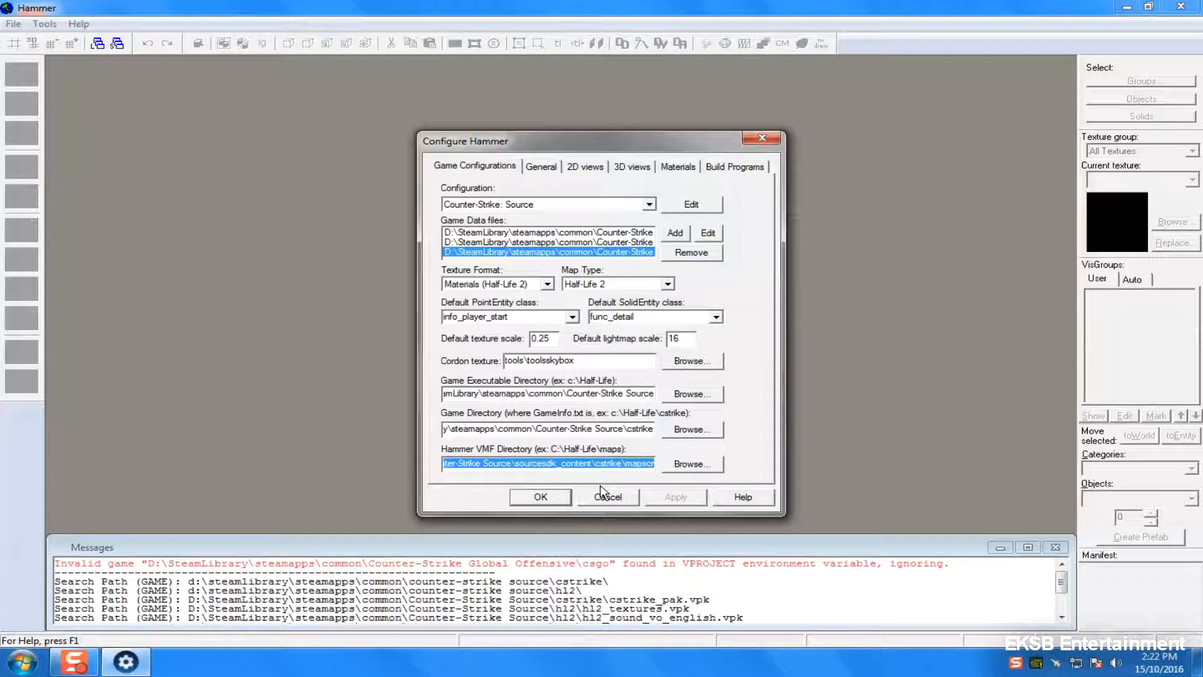
{"action": "left_click", "coordinate": [706, 466]}
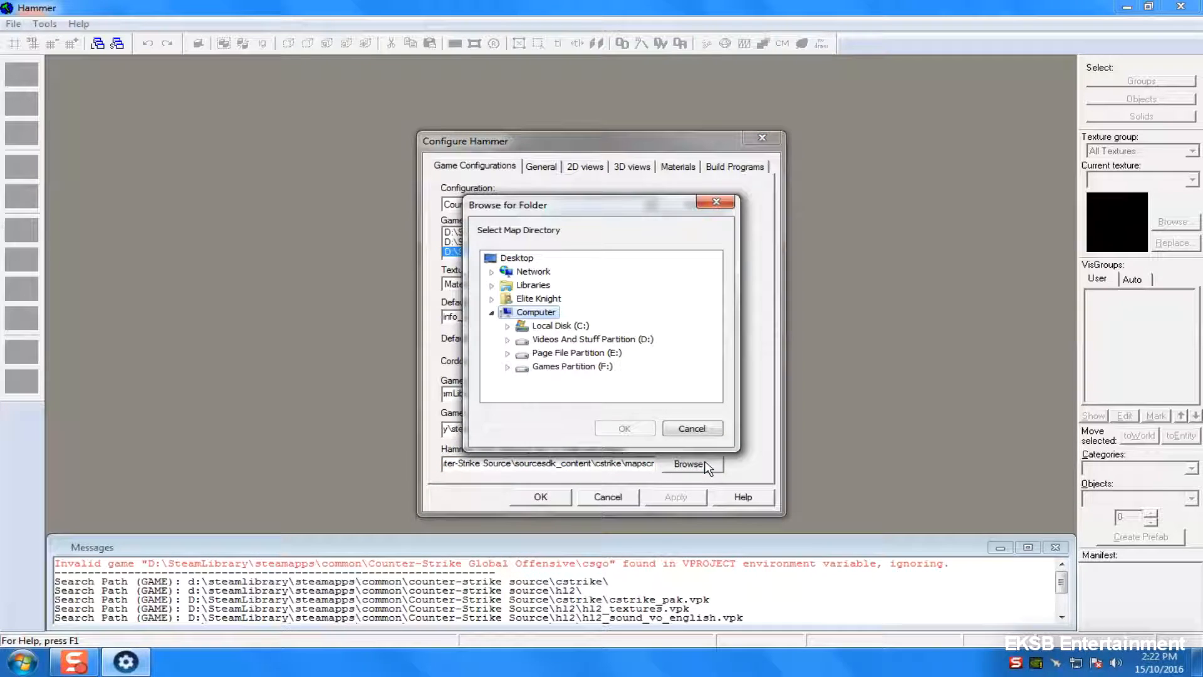
{"action": "left_click", "coordinate": [693, 427]}
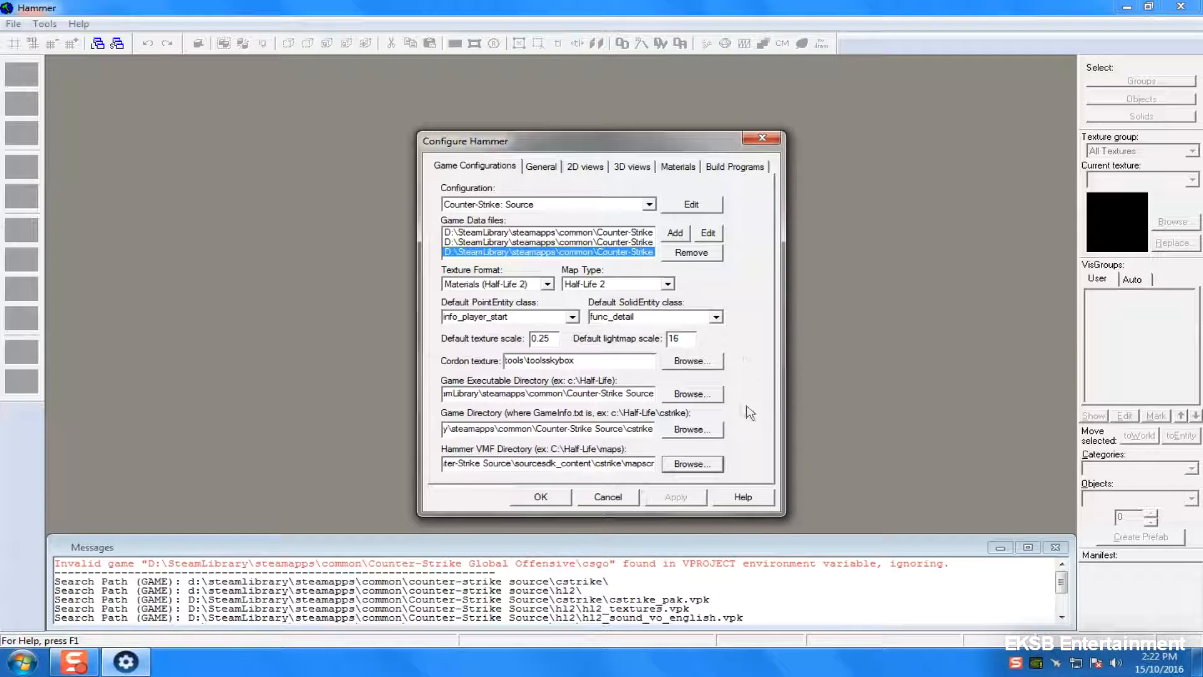
- Disable autosave in the general settings and set the maximum cameras to 1
{"action": "left_click", "coordinate": [542, 166]}
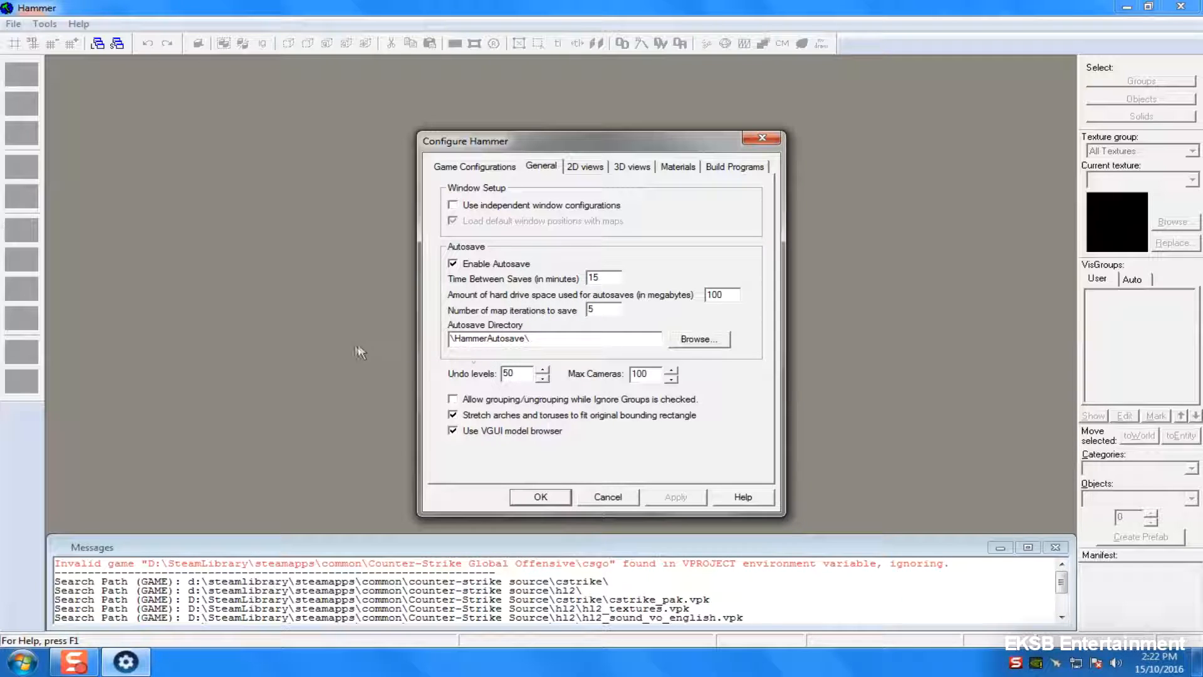
{"action": "left_click", "coordinate": [485, 266]}
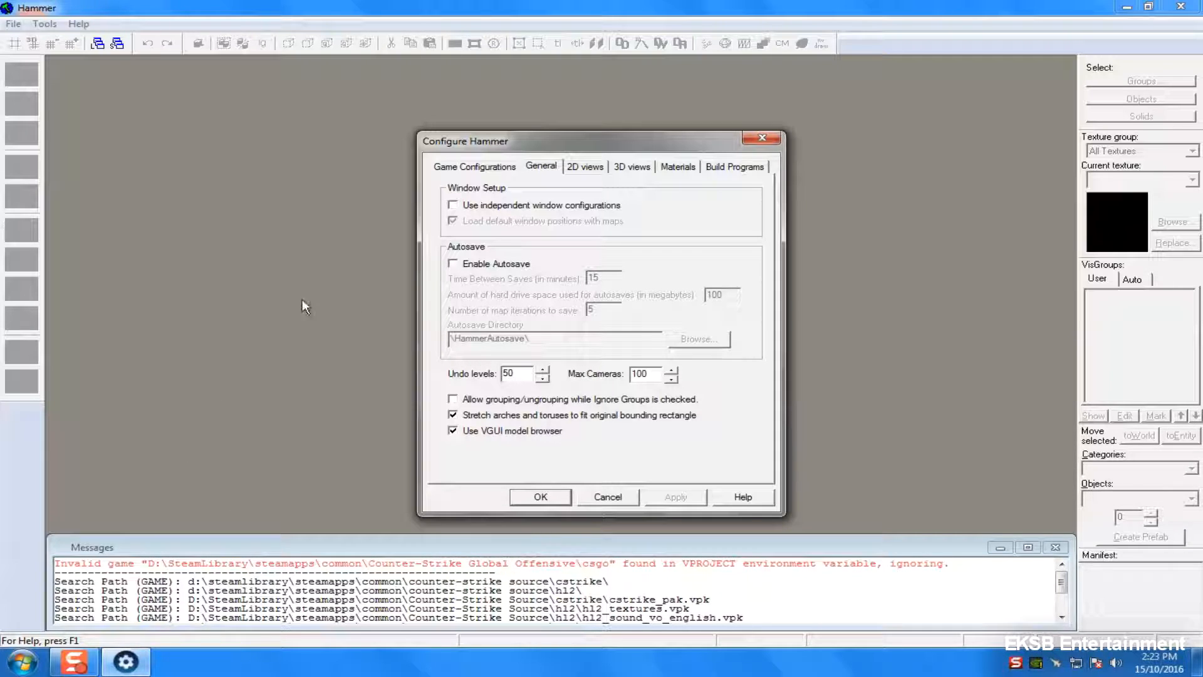
{"action": "left_click_drag", "start_coordinate": [526, 378], "coordinate": [463, 389]}
{"action": "double_click", "coordinate": [658, 374]}
{"action": "type", "text": "1"}
- Set the grid size of the 2D views to 16
{"action": "left_click", "coordinate": [585, 166]}
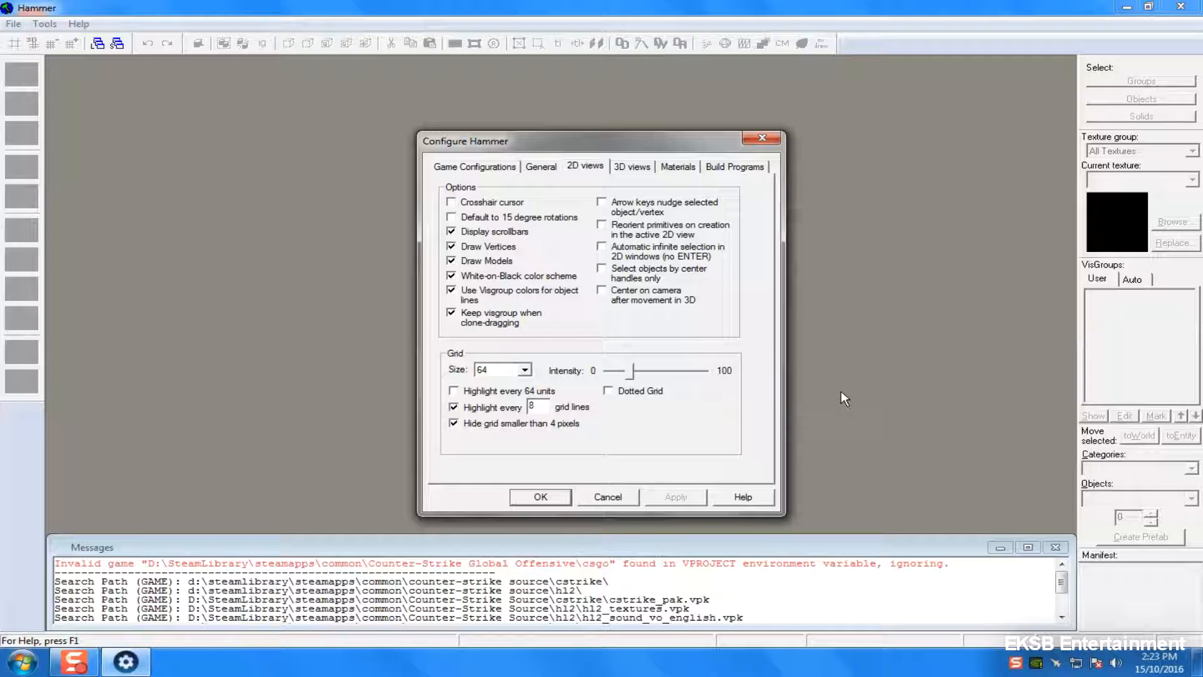
{"action": "left_click", "coordinate": [525, 371]}
{"action": "left_click", "coordinate": [511, 412]}
{"action": "left_click", "coordinate": [453, 424]}
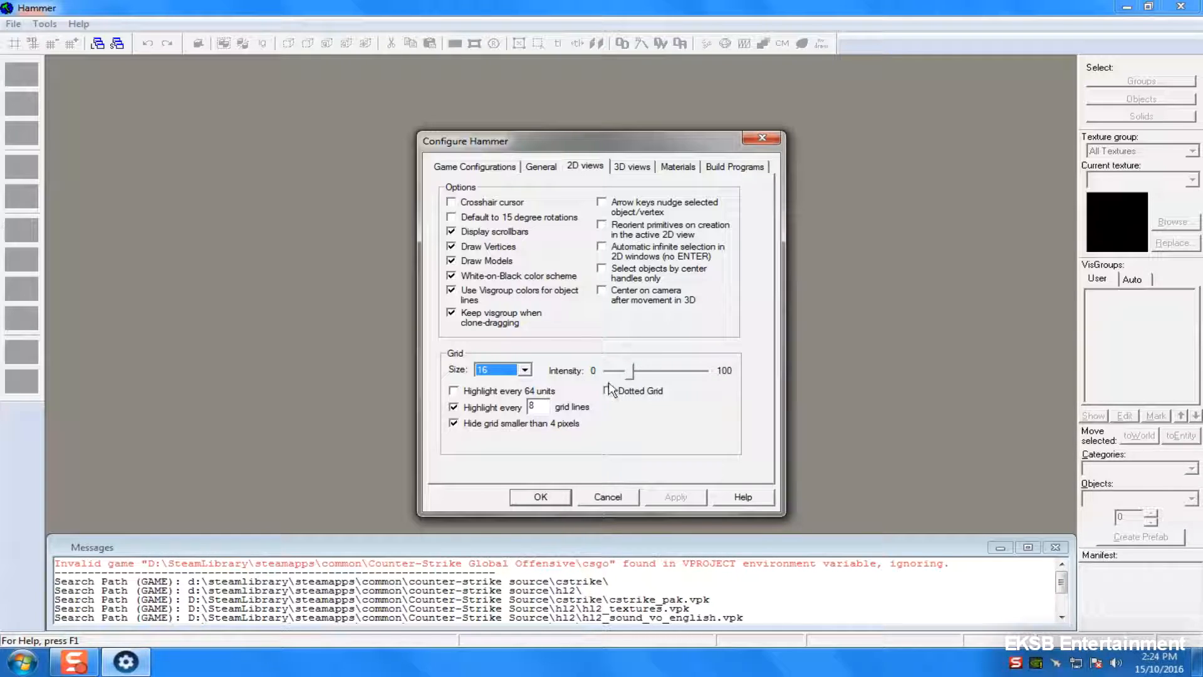
- Set the 3D views' back clipping plane to 2000 and the model render distance to 2000
{"action": "left_click", "coordinate": [632, 166]}
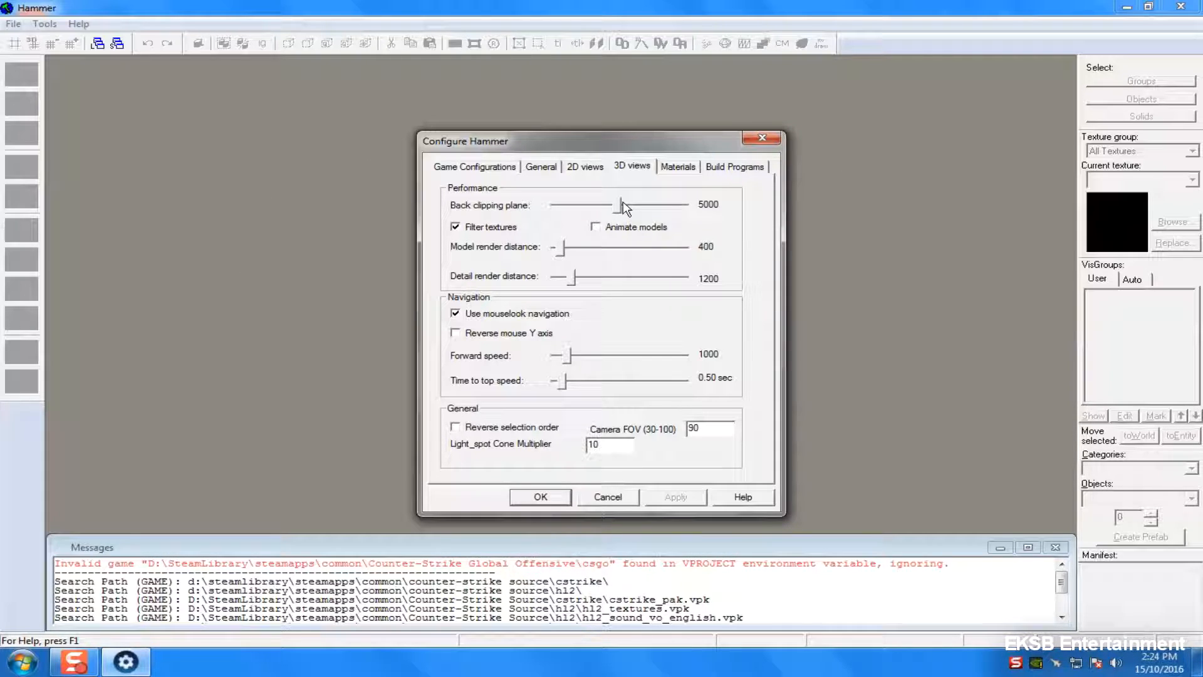
{"action": "left_click_drag", "start_coordinate": [622, 206], "coordinate": [580, 208]}
{"action": "left_click_drag", "start_coordinate": [561, 253], "coordinate": [584, 254]}
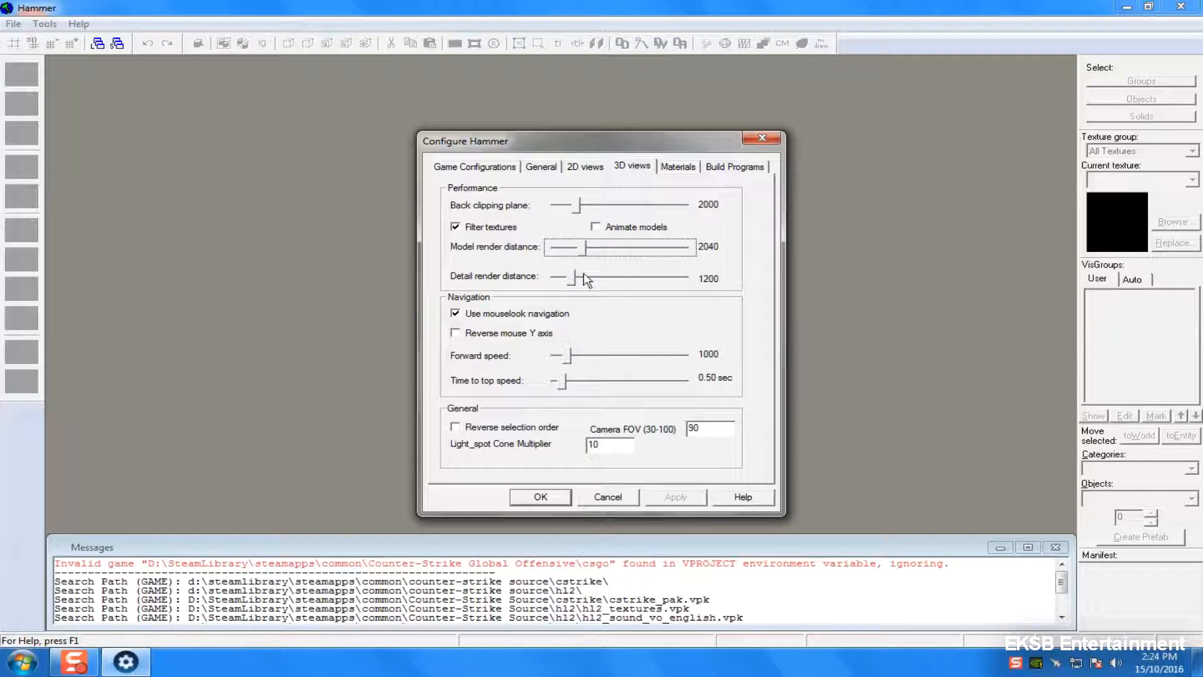
{"action": "key", "text": "Left"}
{"action": "key", "text": "Left"}
{"action": "key", "text": "Left"}
{"action": "key", "text": "Left"}
{"action": "key", "text": "Left"}
{"action": "key", "text": "Left"}
{"action": "key", "text": "Left"}
{"action": "key", "text": "Left"}
{"action": "key", "text": "Left"}
{"action": "key", "text": "Left"}
{"action": "key", "text": "Left"}
{"action": "key", "text": "Left"}
{"action": "key", "text": "Left"}
{"action": "key", "text": "Left"}
{"action": "key", "text": "Left"}
{"action": "key", "text": "Left"}
{"action": "key", "text": "Left"}
{"action": "key", "text": "Left"}
{"action": "key", "text": "Left"}
{"action": "key", "text": "Left"}
{"action": "key", "text": "Left"}
{"action": "key", "text": "Left"}
{"action": "key", "text": "Left"}
{"action": "key", "text": "Left"}
{"action": "key", "text": "Left"}
{"action": "key", "text": "Left"}
{"action": "key", "text": "Left"}
{"action": "key", "text": "Left"}
{"action": "key", "text": "Left"}
{"action": "key", "text": "Left"}
{"action": "key", "text": "Left"}
{"action": "key", "text": "Left"}
{"action": "key", "text": "Left"}
{"action": "key", "text": "Left"}
{"action": "key", "text": "Left"}
{"action": "key", "text": "Left"}
{"action": "key", "text": "Left"}
{"action": "key", "text": "Left"}
- Set the 3D views' detail render distance to 2000 and the navigation to forward speed 375 with 1.00 sec to top speed
{"action": "left_click_drag", "start_coordinate": [571, 279], "coordinate": [587, 289]}
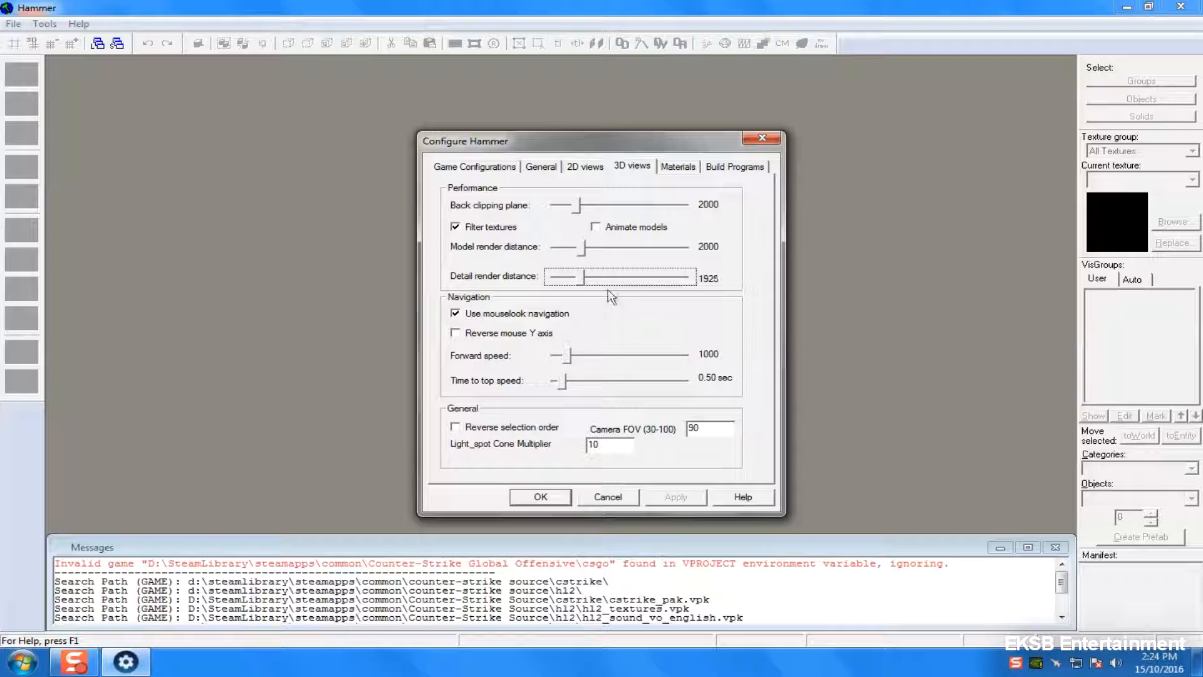
{"action": "key", "text": "Right"}
{"action": "key", "text": "Right"}
{"action": "key", "text": "Right"}
{"action": "key", "text": "Right"}
{"action": "key", "text": "Right"}
{"action": "key", "text": "Right"}
{"action": "key", "text": "Right"}
{"action": "key", "text": "Right"}
{"action": "key", "text": "Right"}
{"action": "key", "text": "Right"}
{"action": "key", "text": "Right"}
{"action": "key", "text": "Right"}
{"action": "key", "text": "Right"}
{"action": "key", "text": "Right"}
{"action": "key", "text": "Right"}
{"action": "key", "text": "Right"}
{"action": "key", "text": "Right"}
{"action": "key", "text": "Right"}
{"action": "key", "text": "Right"}
{"action": "mouse_move", "coordinate": [568, 359]}
{"action": "left_mouse_down"}
{"action": "mouse_move", "coordinate": [537, 357]}
{"action": "mouse_move", "coordinate": [573, 349]}
{"action": "mouse_move", "coordinate": [571, 382]}
{"action": "left_mouse_up"}
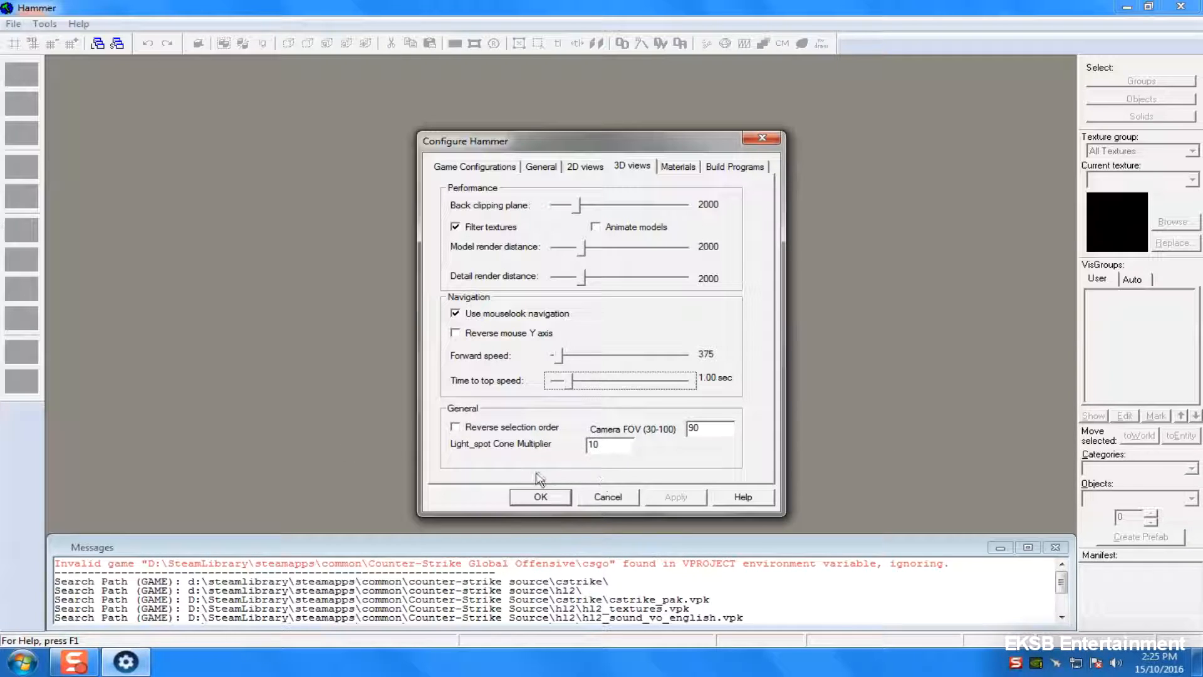
- Look at the file choosers for the Half-Life WAD list and the material directory exclusion list, cancelling both
{"action": "left_click", "coordinate": [677, 166]}
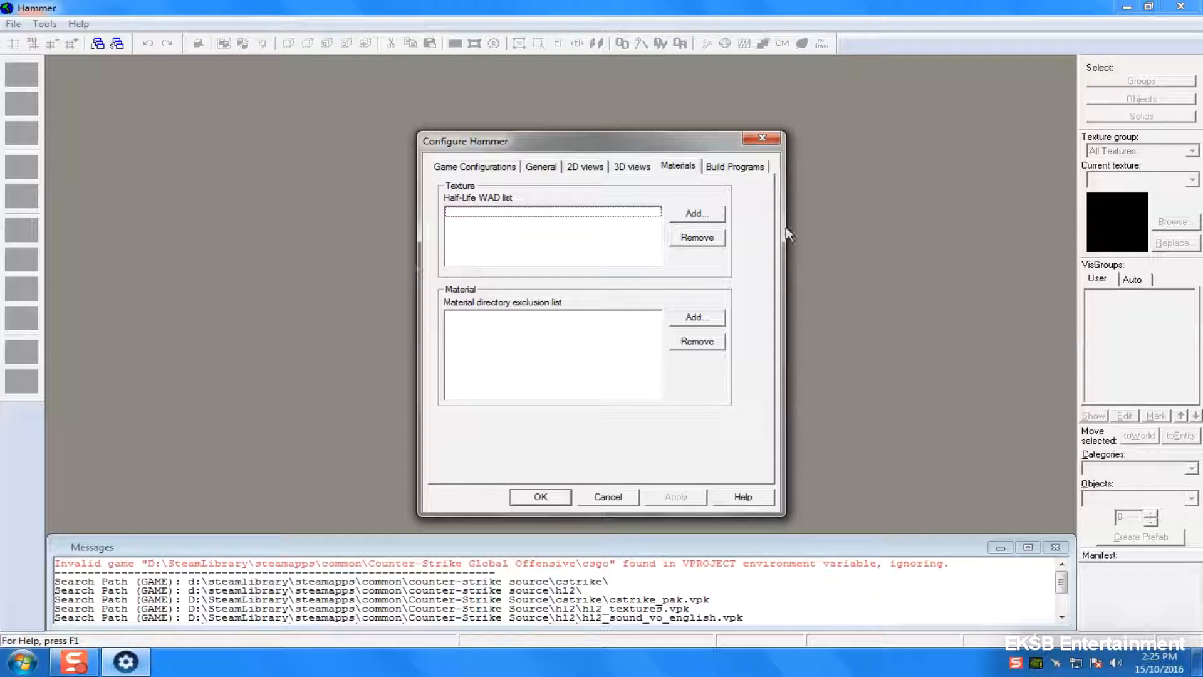
{"action": "left_click", "coordinate": [696, 213]}
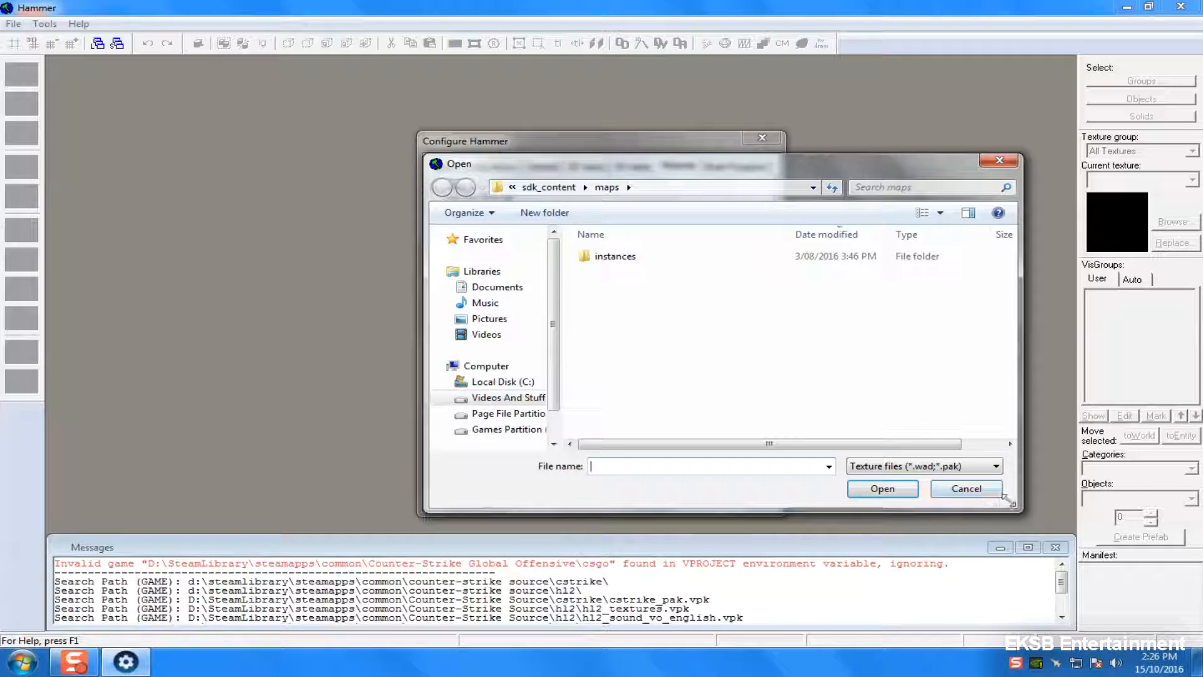
{"action": "left_click", "coordinate": [998, 496]}
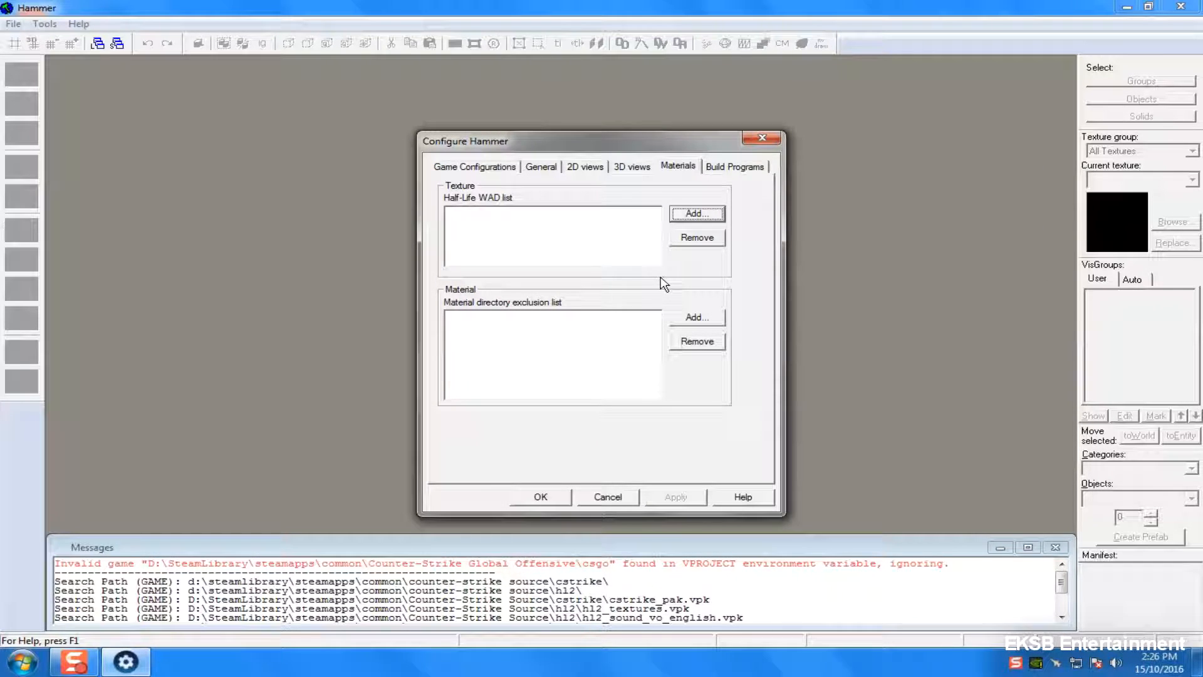
{"action": "left_click", "coordinate": [699, 318]}
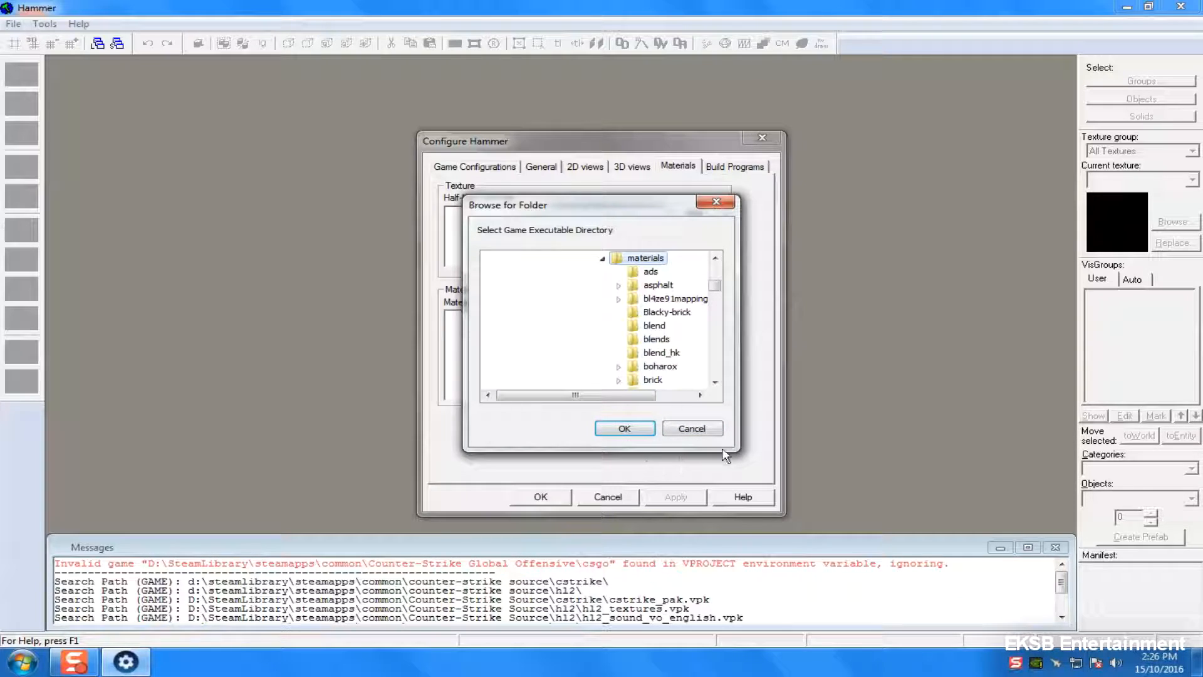
{"action": "left_click", "coordinate": [691, 428]}
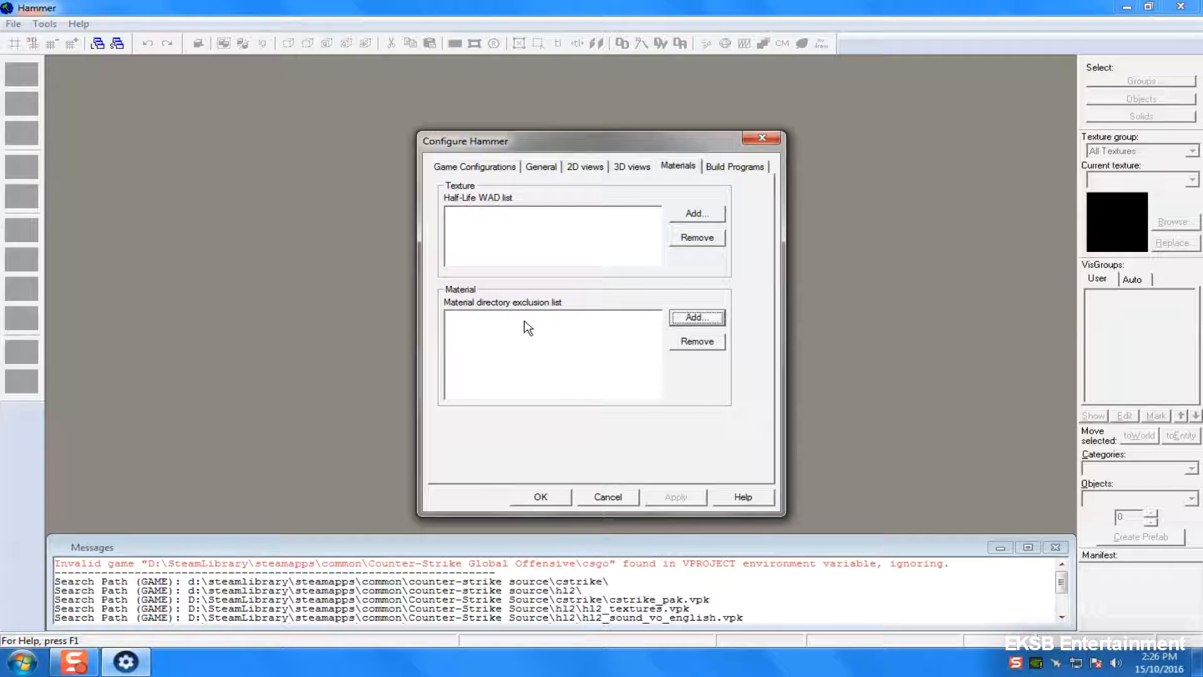
- Look through the build program paths for the game, BSP, VIS and RAD executables and the compiled maps directory
{"action": "left_click", "coordinate": [737, 165]}
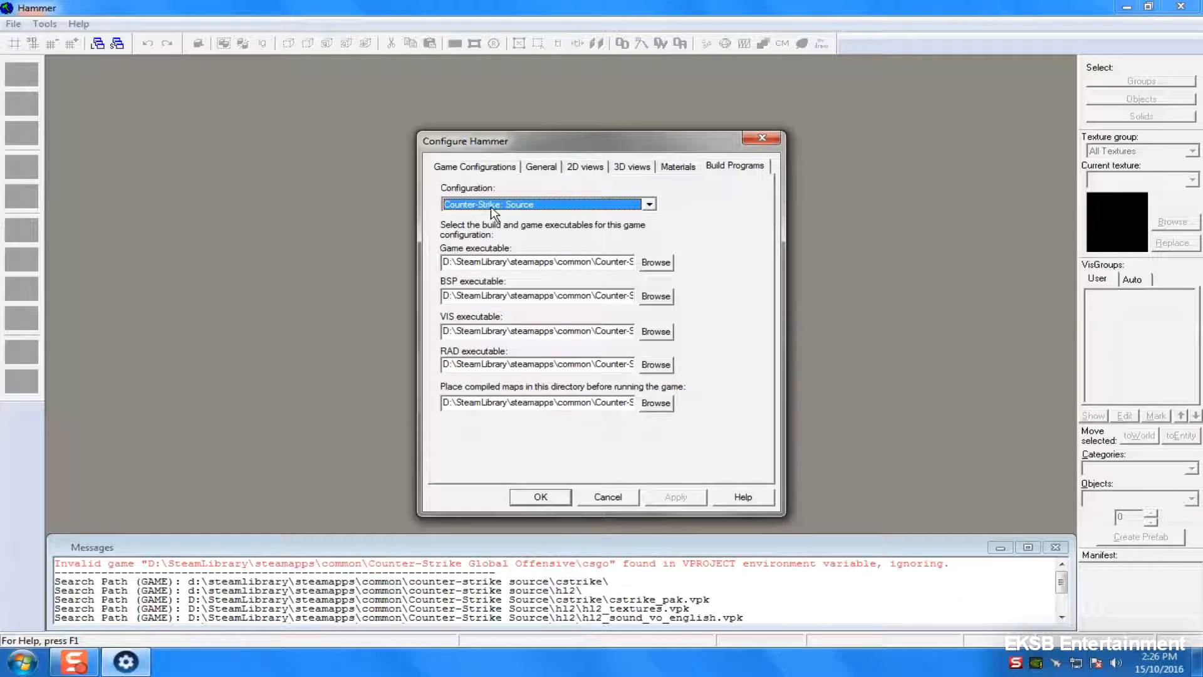
{"action": "left_click_drag", "start_coordinate": [448, 261], "coordinate": [657, 261]}
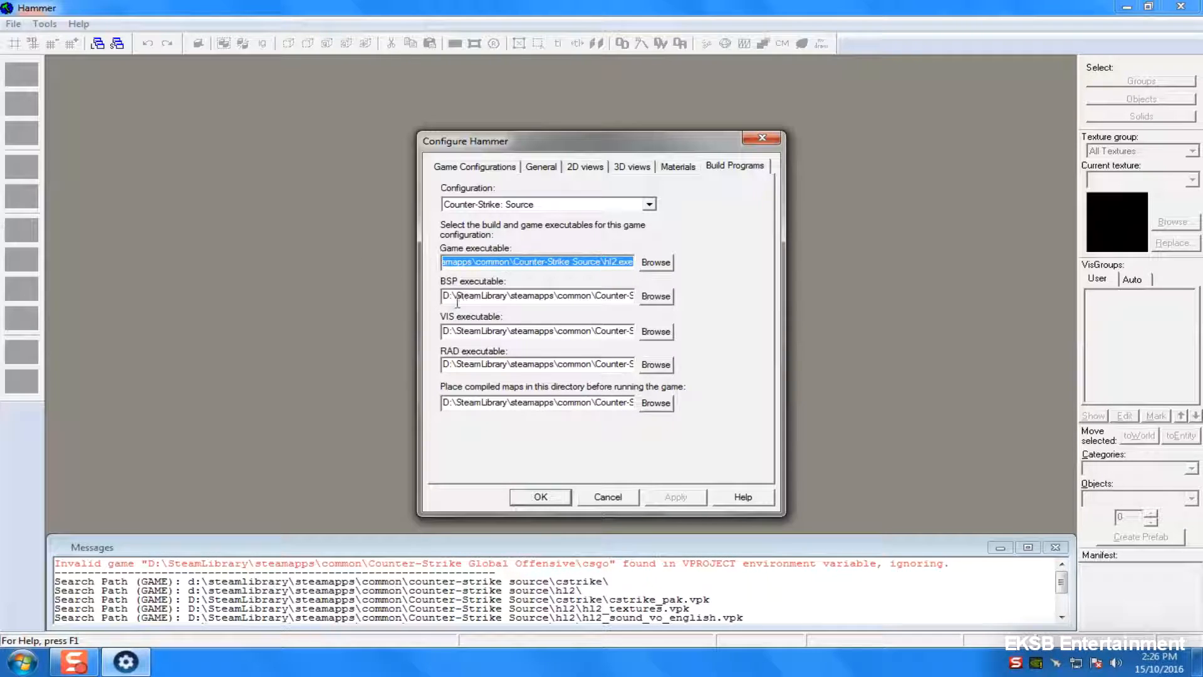
{"action": "left_click_drag", "start_coordinate": [445, 296], "coordinate": [776, 309]}
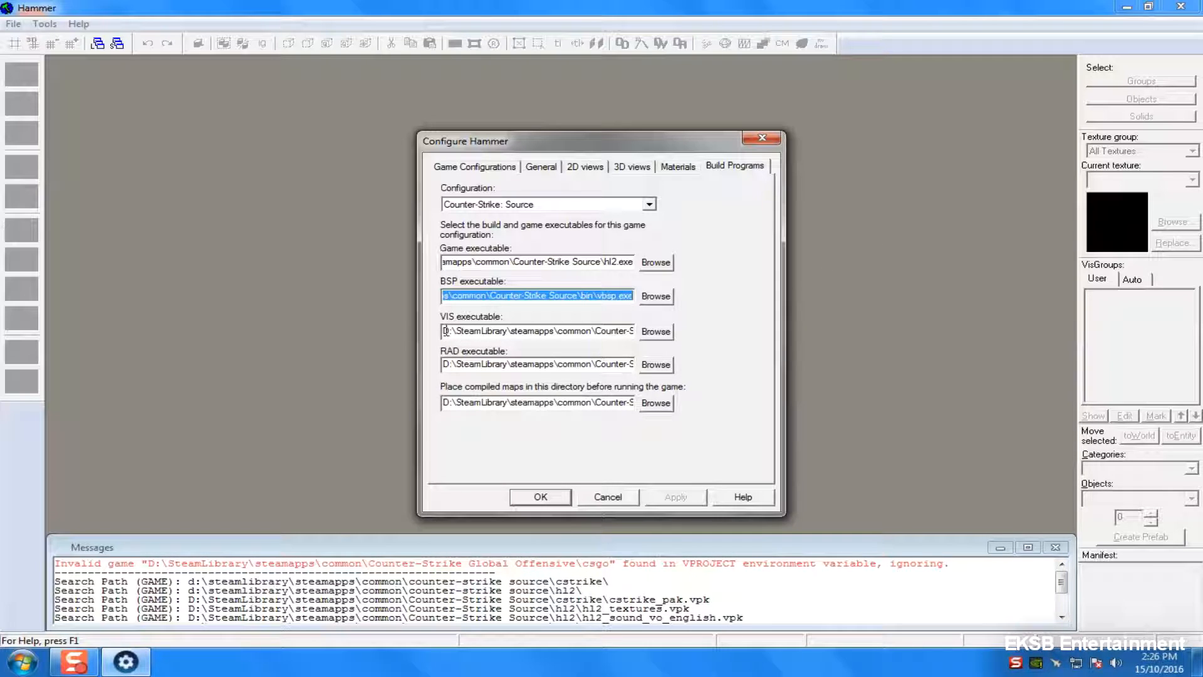
{"action": "left_click_drag", "start_coordinate": [445, 331], "coordinate": [779, 352]}
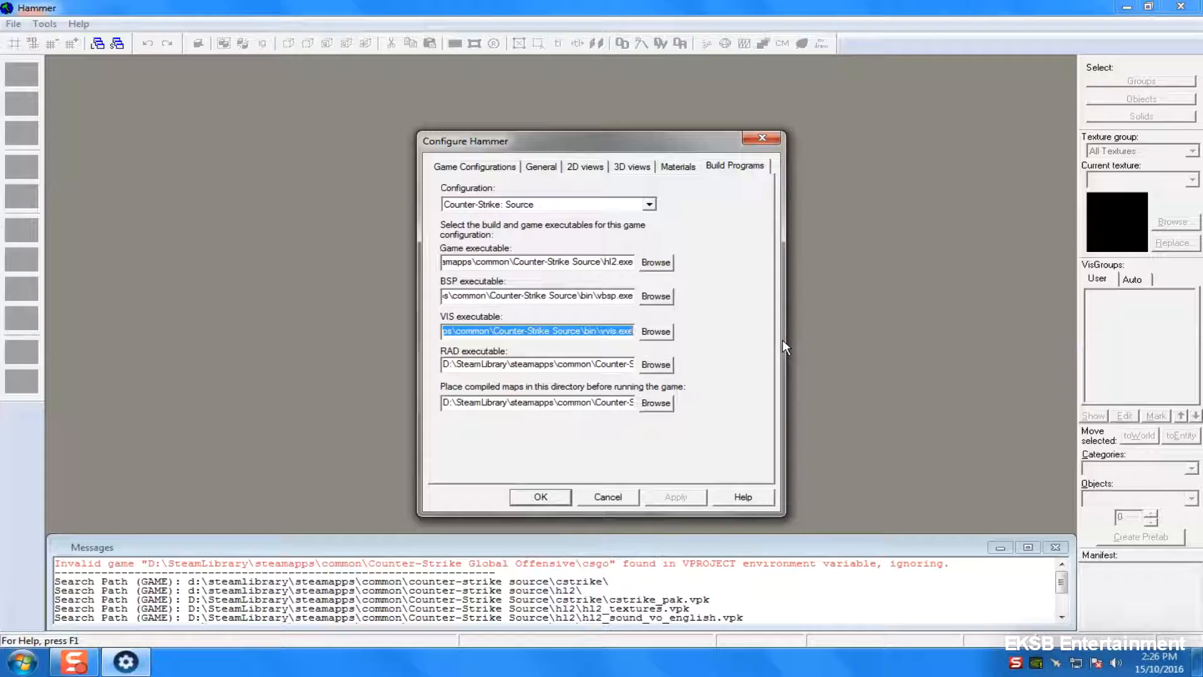
{"action": "left_click_drag", "start_coordinate": [445, 364], "coordinate": [742, 366]}
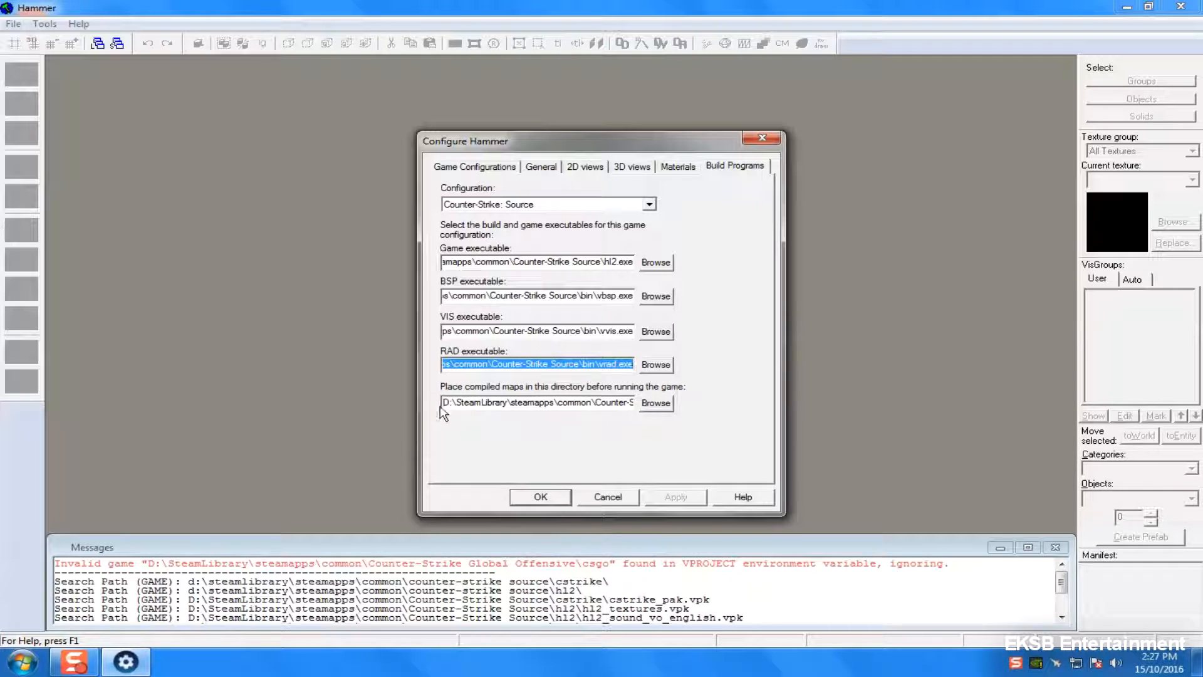
{"action": "left_click_drag", "start_coordinate": [444, 401], "coordinate": [735, 404]}
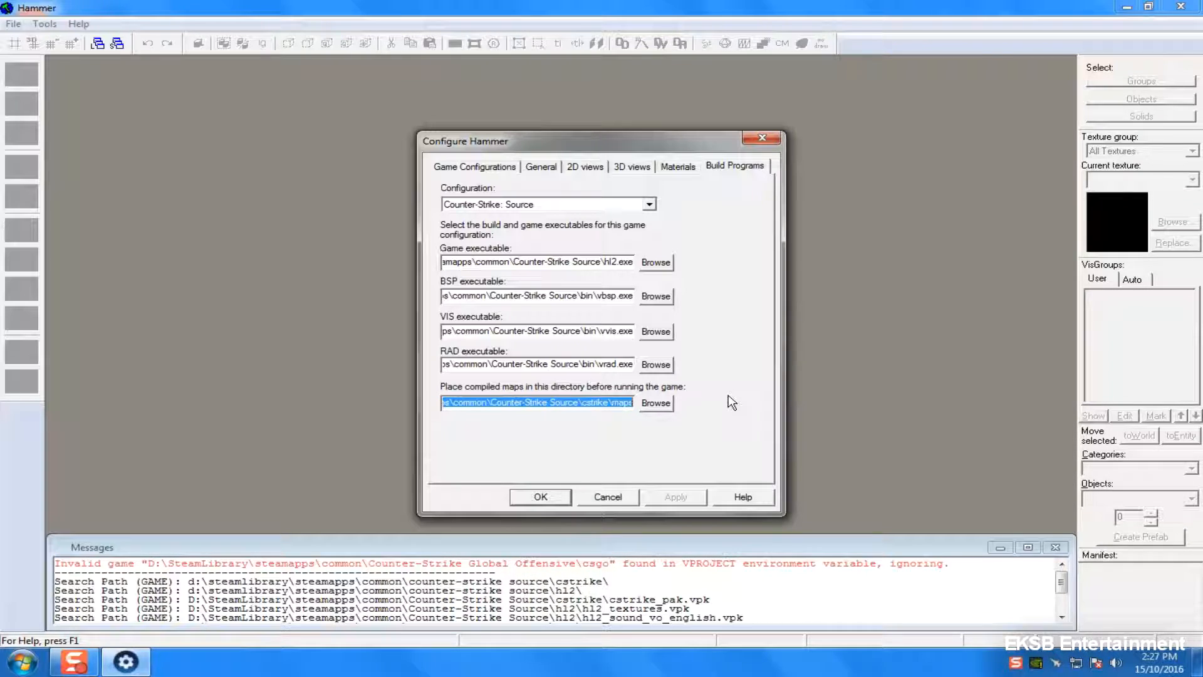
- Review the materials, 3D view, 2D view, general and game configuration settings again and accept the configuration
{"action": "left_click", "coordinate": [682, 166]}
{"action": "left_click", "coordinate": [632, 168]}
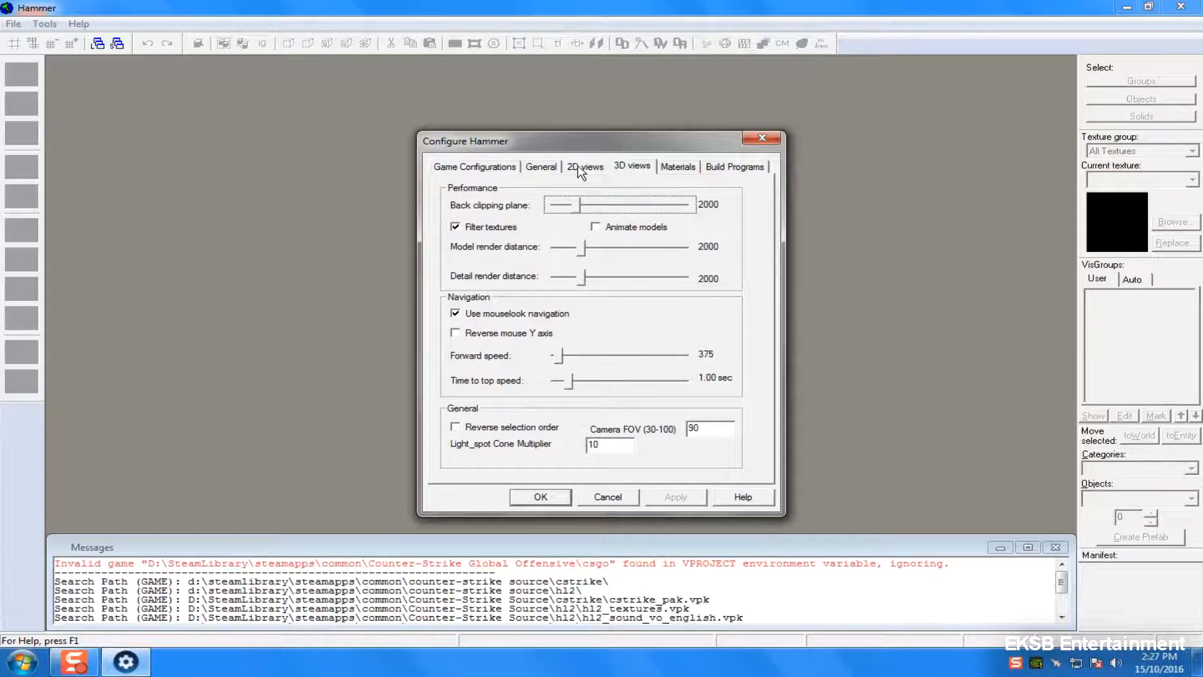
{"action": "left_click", "coordinate": [584, 167]}
{"action": "left_click", "coordinate": [543, 170]}
{"action": "left_click", "coordinate": [484, 166]}
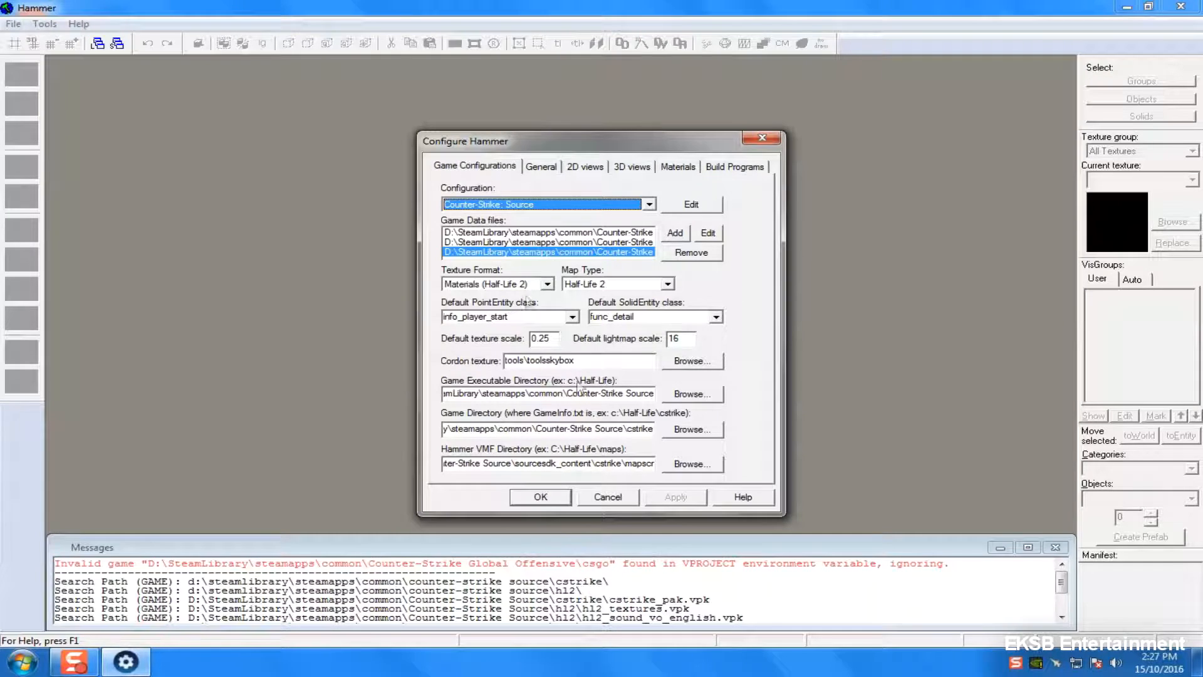
{"action": "left_click", "coordinate": [540, 497]}
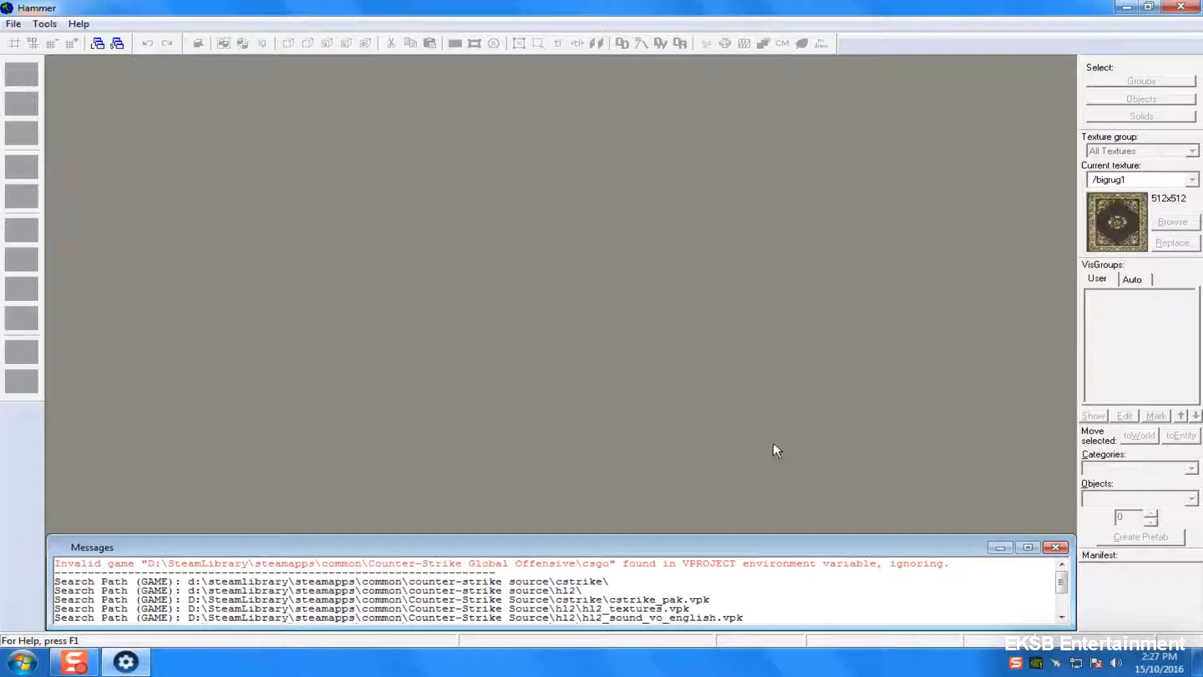
- Create a new map, maximize its window and autosize the four views
{"action": "left_click", "coordinate": [10, 25]}
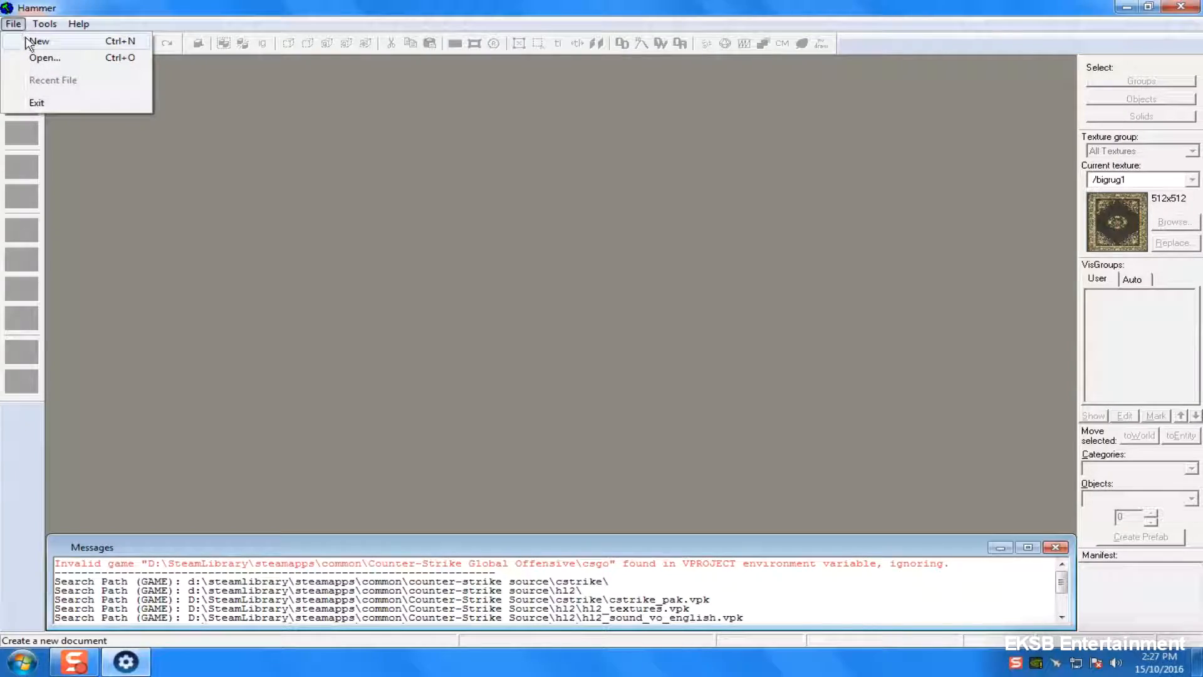
{"action": "left_click", "coordinate": [34, 42]}
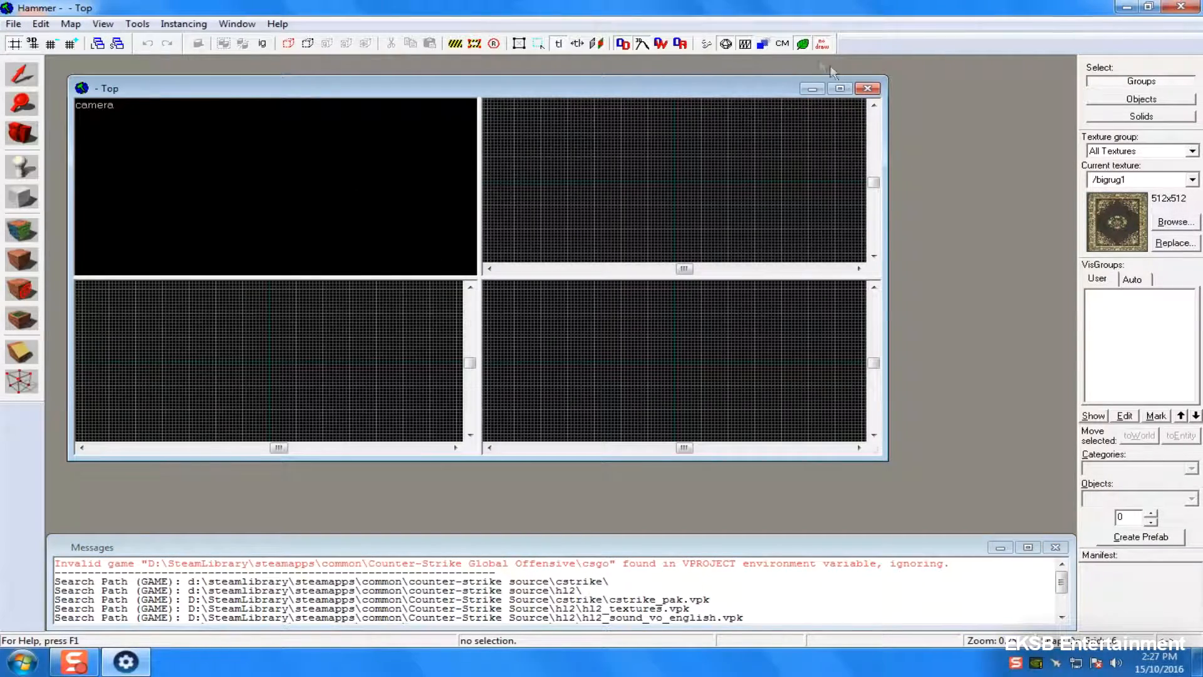
{"action": "left_click", "coordinate": [839, 91]}
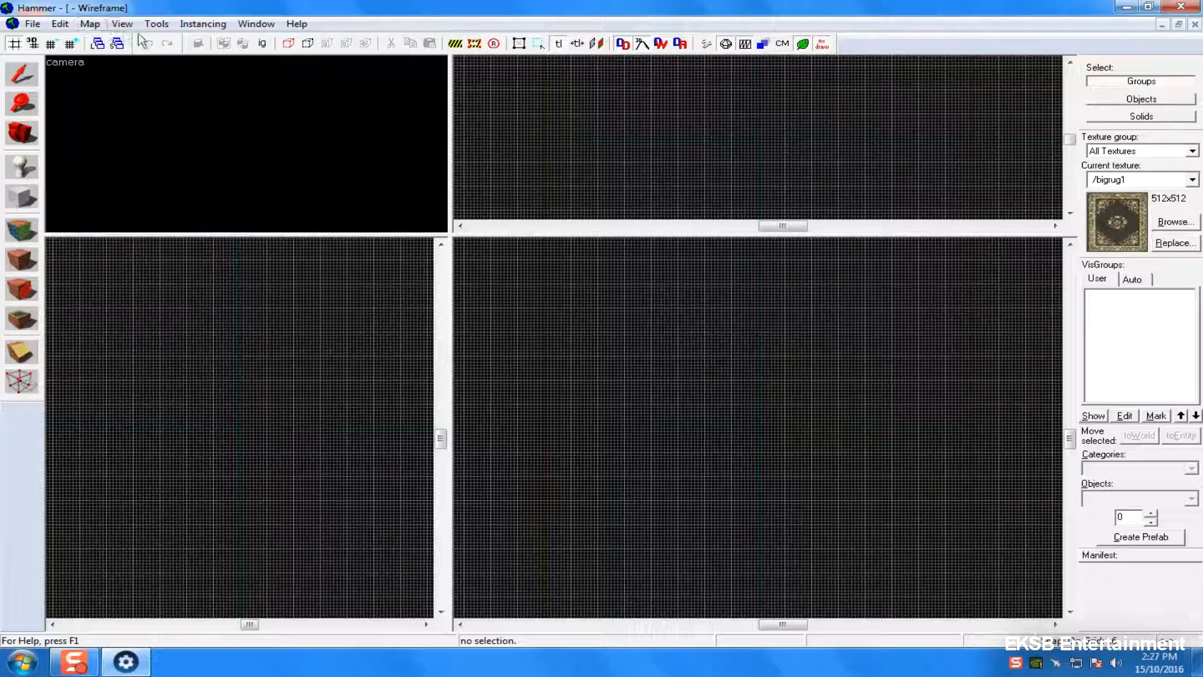
{"action": "left_click", "coordinate": [123, 25]}
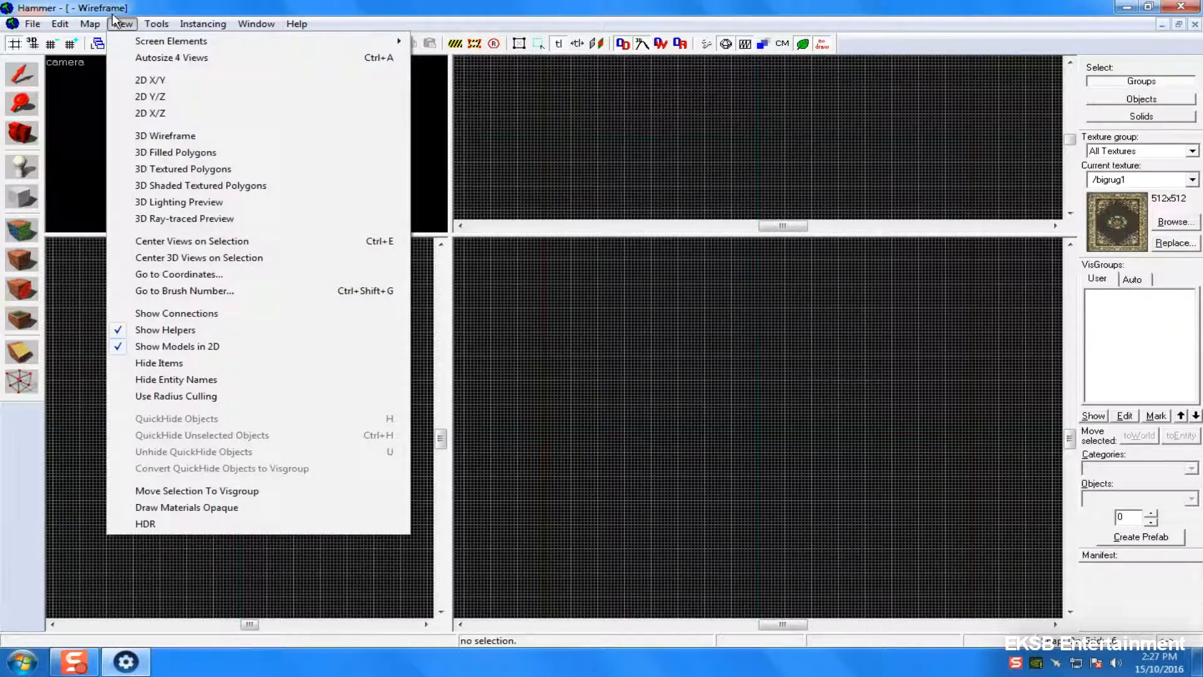
{"action": "left_click", "coordinate": [141, 58]}
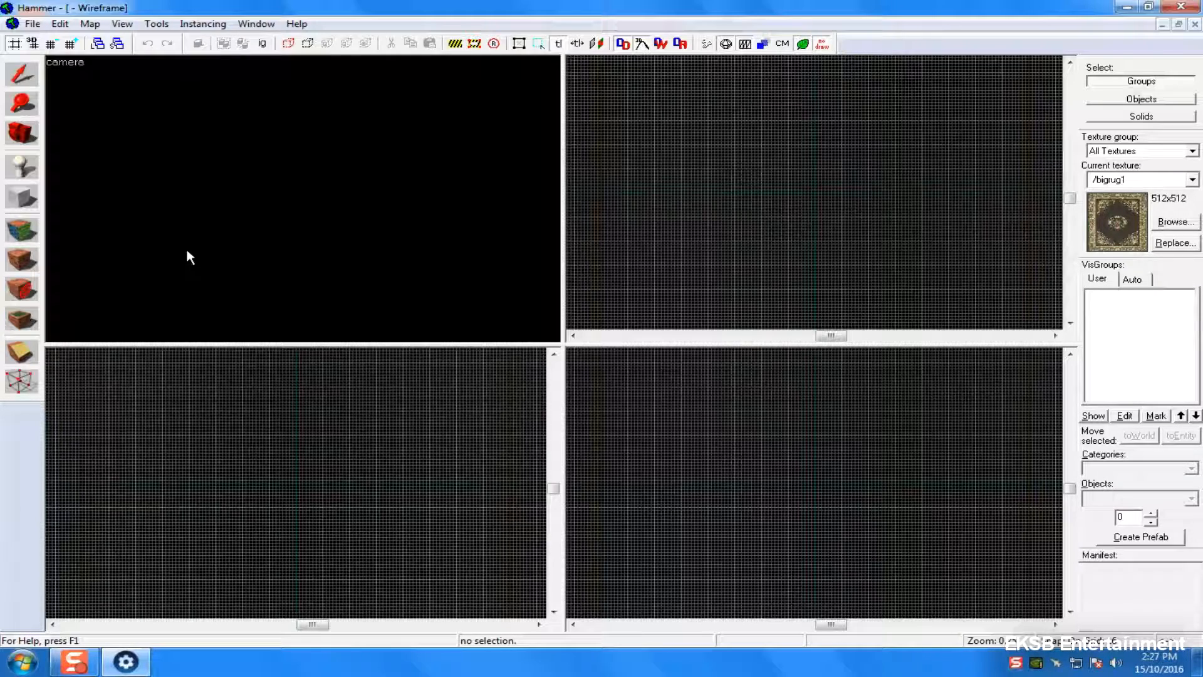
- Enable selecting by handles only and create four separate blocks in the top view, the first about 880 by 368 by 64 units
{"action": "left_click", "coordinate": [519, 44]}
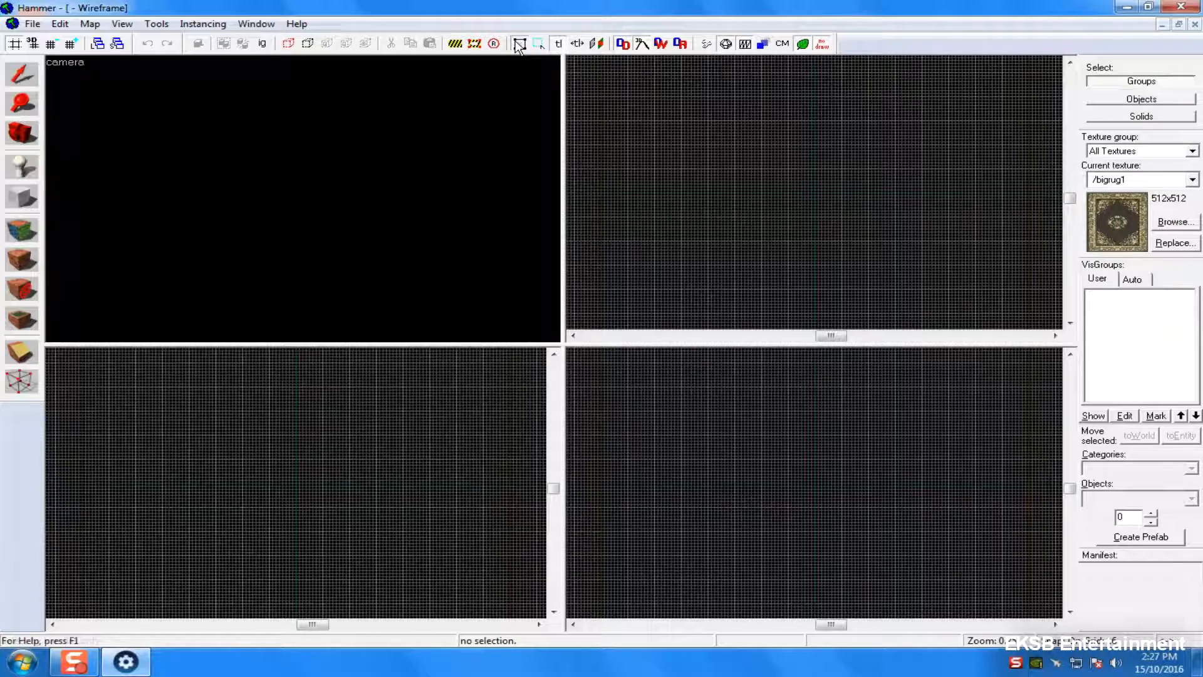
{"action": "left_click", "coordinate": [17, 188]}
{"action": "left_click_drag", "start_coordinate": [739, 112], "coordinate": [922, 182]}
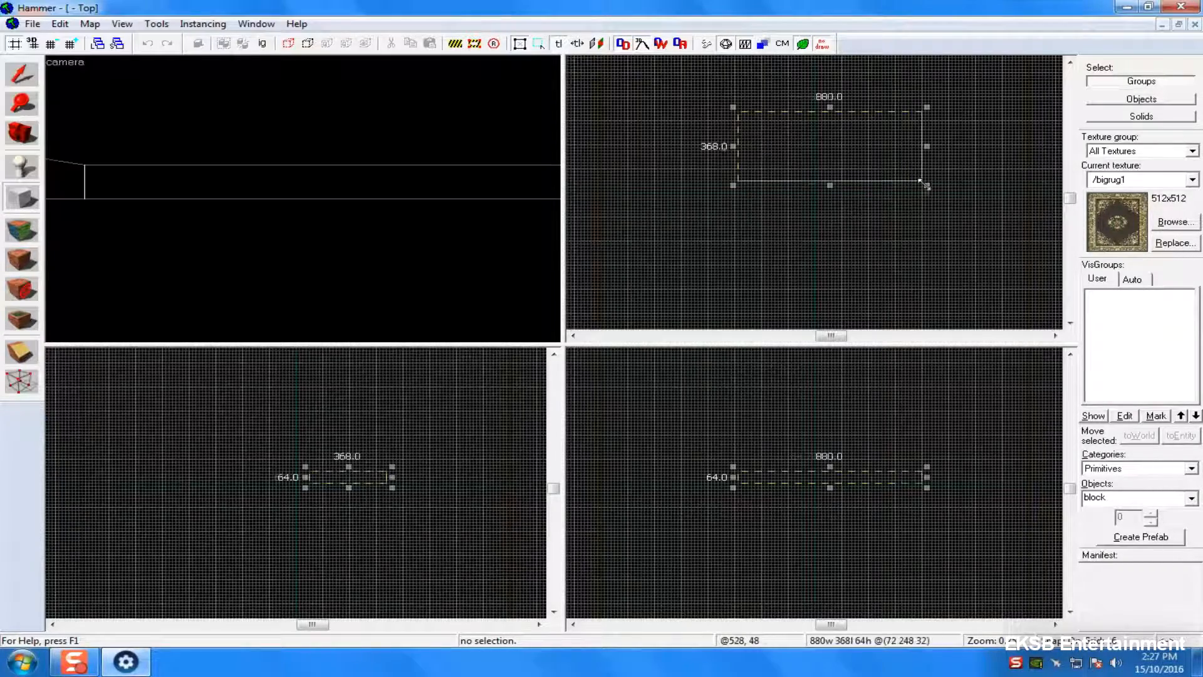
{"action": "key", "text": "Return"}
{"action": "left_click_drag", "start_coordinate": [665, 208], "coordinate": [752, 298]}
{"action": "key", "text": "Return"}
{"action": "left_click_drag", "start_coordinate": [909, 253], "coordinate": [1019, 298]}
{"action": "key", "text": "Return"}
{"action": "left_click_drag", "start_coordinate": [804, 247], "coordinate": [886, 287]}
{"action": "key", "text": "Return"}
- Disable handles-only selection, box-select around the large square block so the area also overlaps the long block, and clear the selection
{"action": "left_click", "coordinate": [520, 46]}
{"action": "scroll", "coordinate": [353, 152], "scroll_direction": "down", "scroll_amount": 6}
{"action": "scroll", "coordinate": [384, 213], "scroll_direction": "down", "scroll_amount": 10}
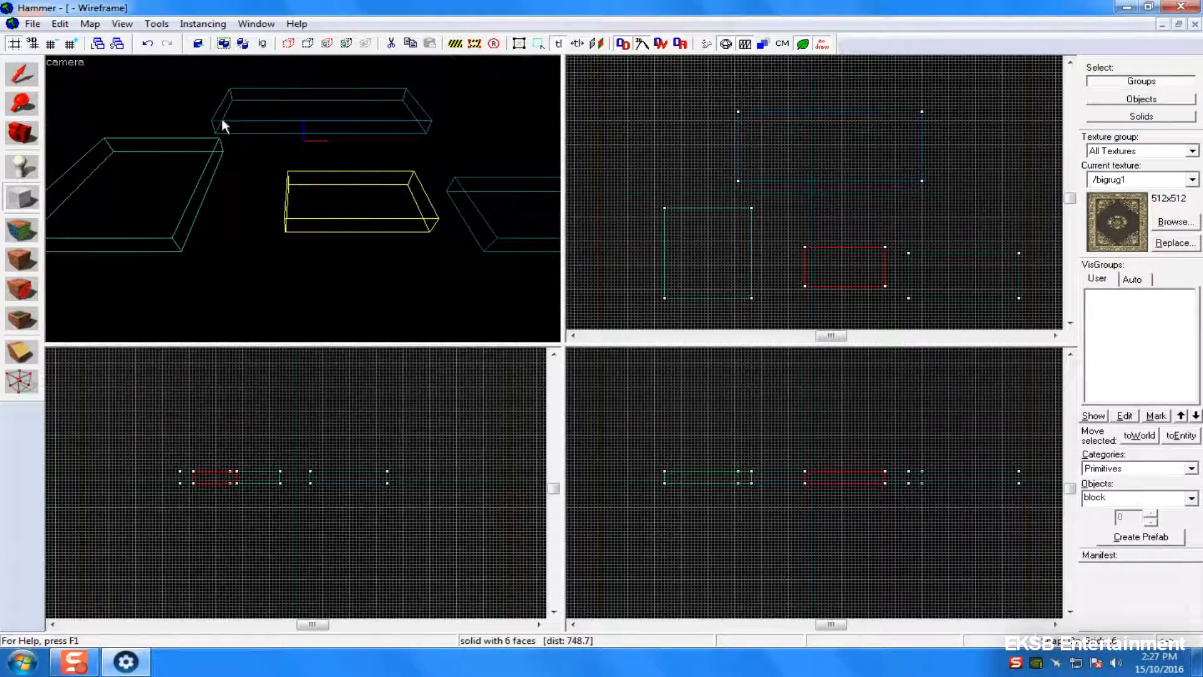
{"action": "left_click", "coordinate": [280, 279]}
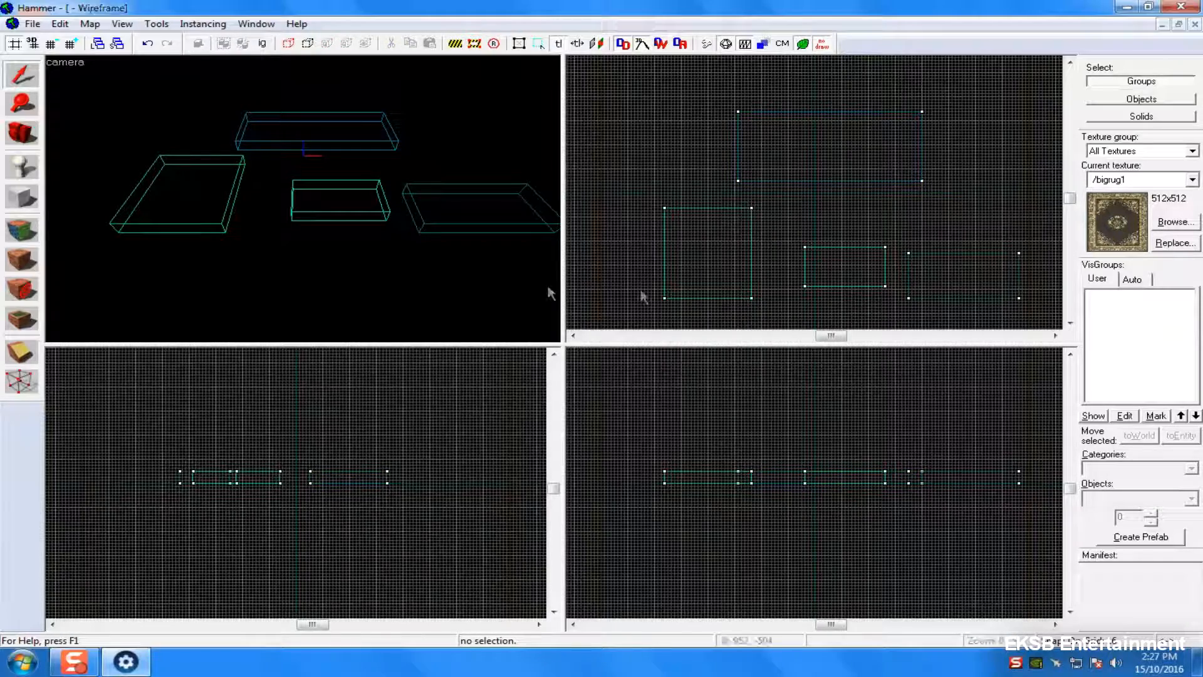
{"action": "left_click_drag", "start_coordinate": [605, 151], "coordinate": [792, 320]}
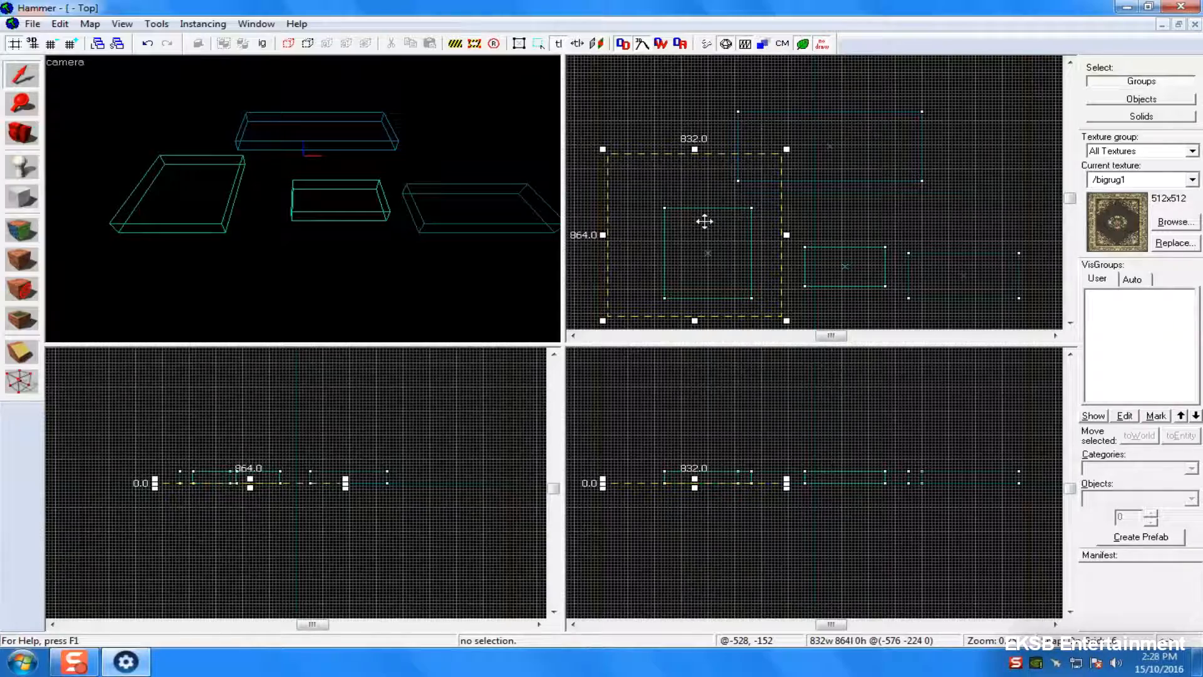
{"action": "key", "text": "Escape"}
{"action": "left_click_drag", "start_coordinate": [592, 137], "coordinate": [792, 293]}
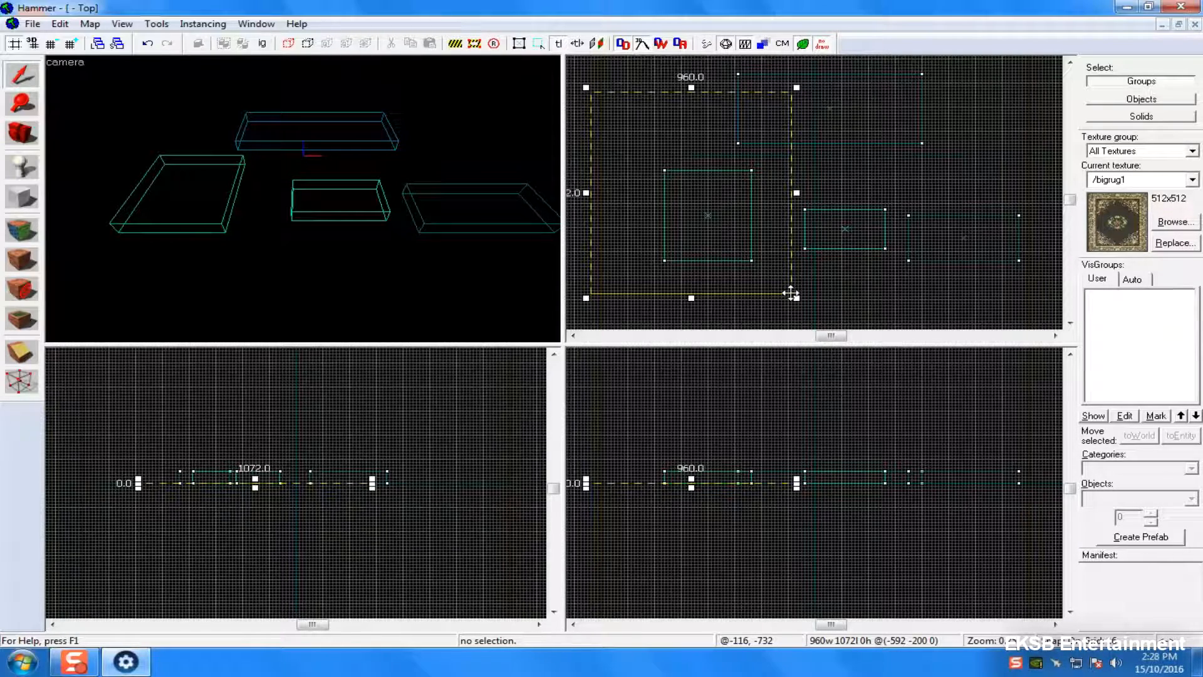
{"action": "key", "text": "Return"}
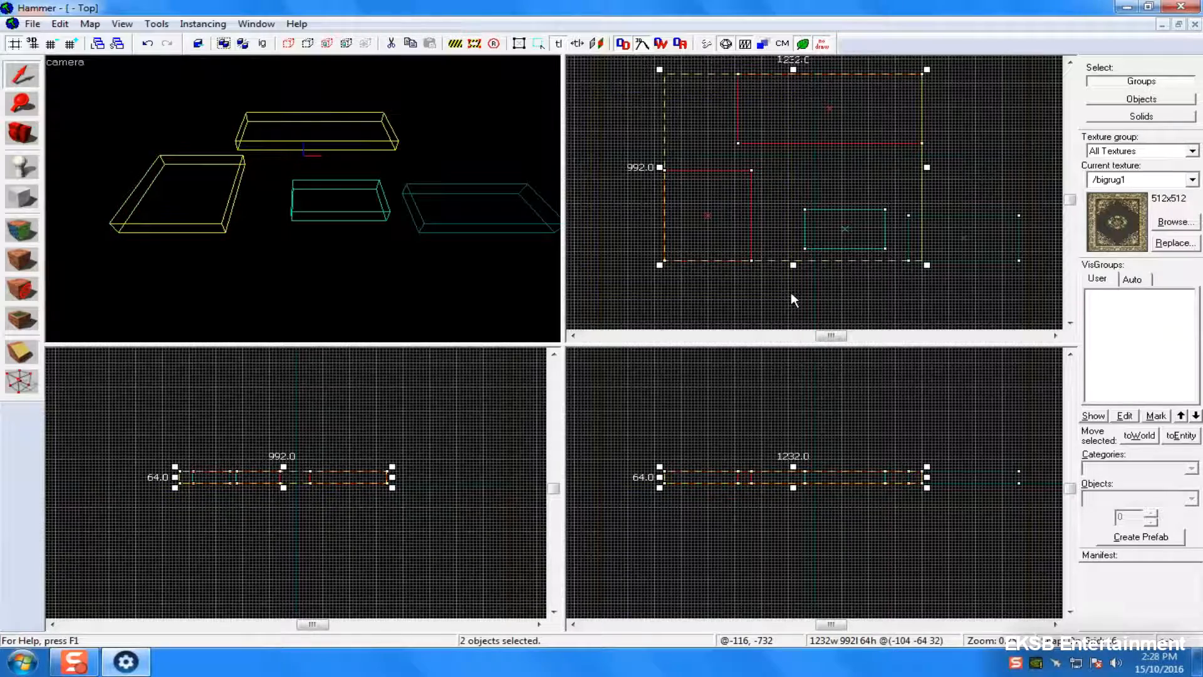
{"action": "left_click", "coordinate": [791, 292]}
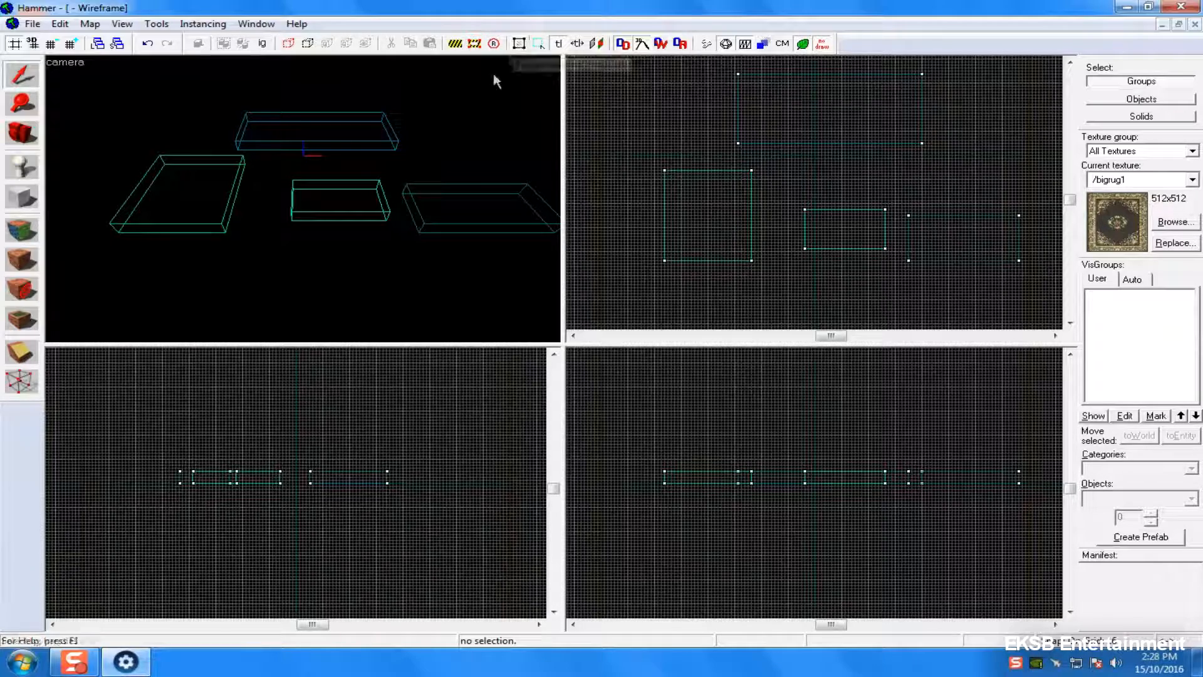
- Enable selecting by handles only, box-select the square block with an area overlapping the long block's edge, and deselect it
{"action": "left_click", "coordinate": [520, 45]}
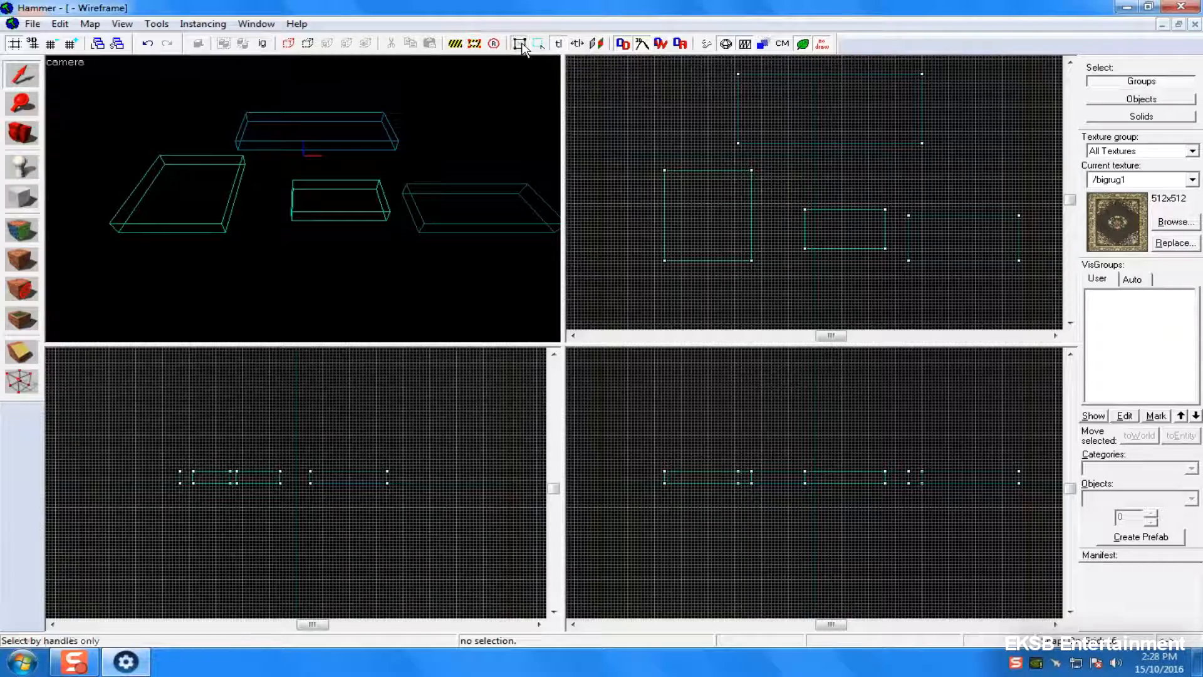
{"action": "left_click_drag", "start_coordinate": [616, 86], "coordinate": [774, 274]}
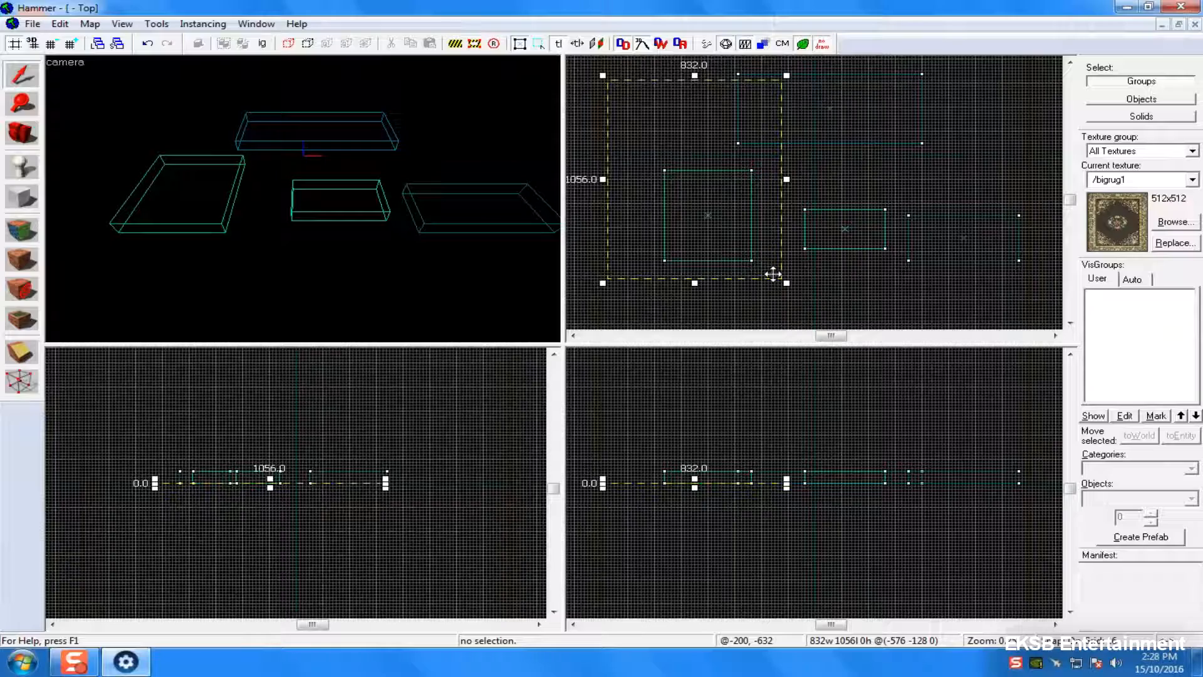
{"action": "key", "text": "Return"}
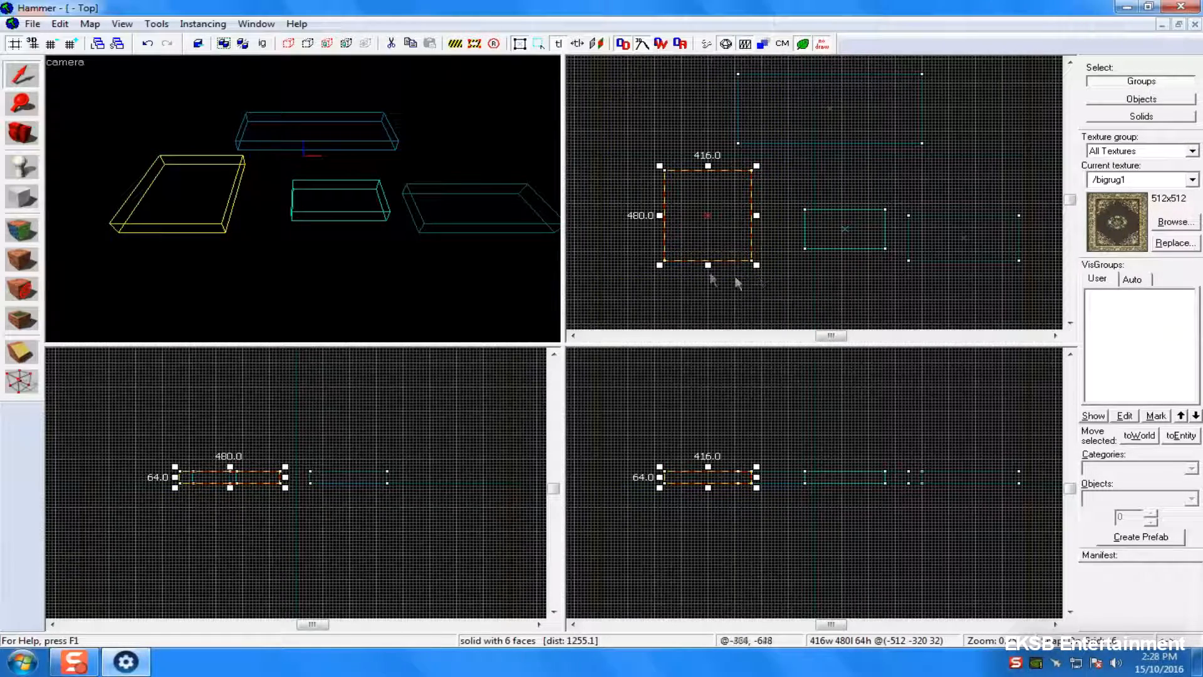
{"action": "left_click", "coordinate": [800, 321]}
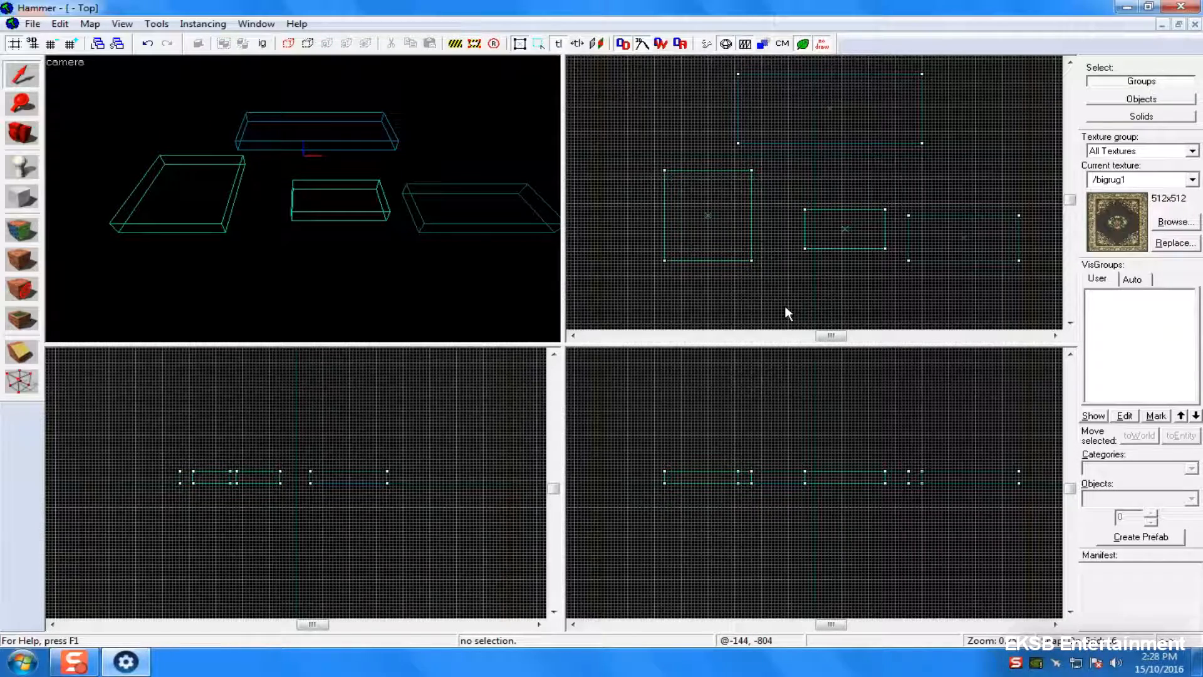
- Create a cluster of small overlapping blocks in the top view, in the empty area beside the long block
{"action": "mouse_move", "coordinate": [633, 71]}
{"action": "left_mouse_down"}
{"action": "mouse_move", "coordinate": [645, 83]}
{"action": "mouse_move", "coordinate": [633, 92]}
{"action": "left_mouse_up"}
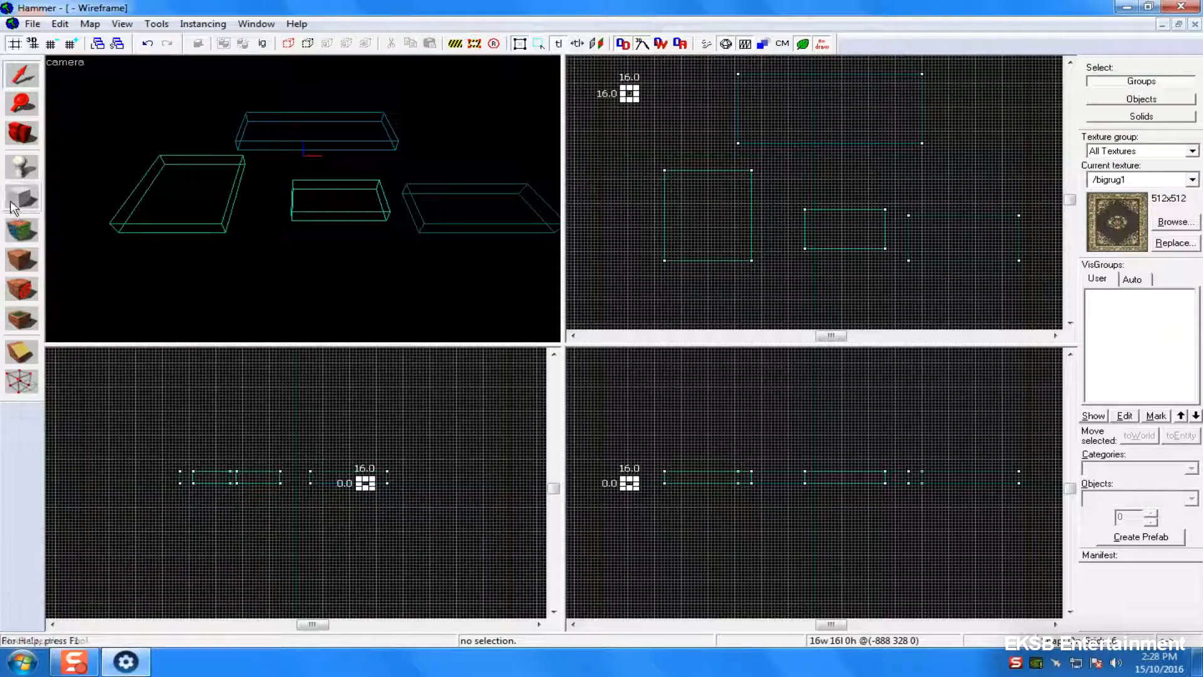
{"action": "left_click", "coordinate": [13, 202]}
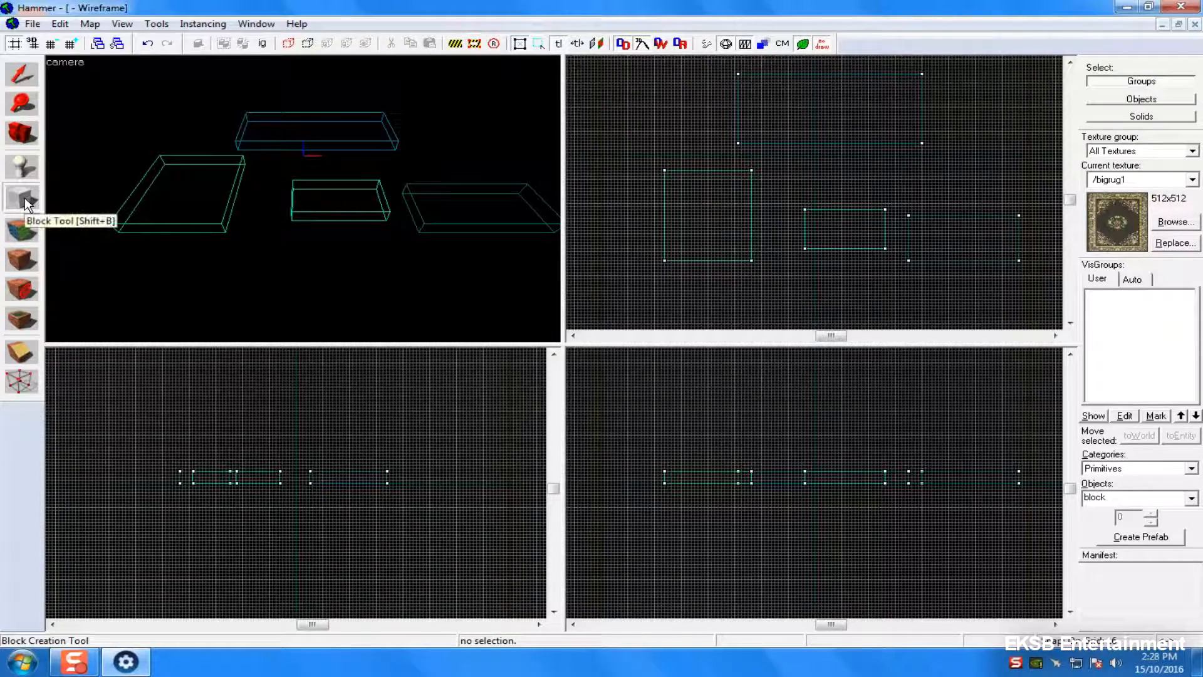
{"action": "mouse_move", "coordinate": [595, 77]}
{"action": "left_mouse_down"}
{"action": "mouse_move", "coordinate": [616, 96]}
{"action": "mouse_move", "coordinate": [575, 99]}
{"action": "mouse_move", "coordinate": [634, 97]}
{"action": "mouse_move", "coordinate": [588, 112]}
{"action": "mouse_move", "coordinate": [611, 114]}
{"action": "left_mouse_up"}
{"action": "key", "text": "Return"}
{"action": "key", "text": "Return"}
{"action": "key", "text": "Return"}
{"action": "key", "text": "Return"}
{"action": "key", "text": "Return"}
{"action": "key", "text": "Return"}
{"action": "key", "text": "Return"}
{"action": "key", "text": "Return"}
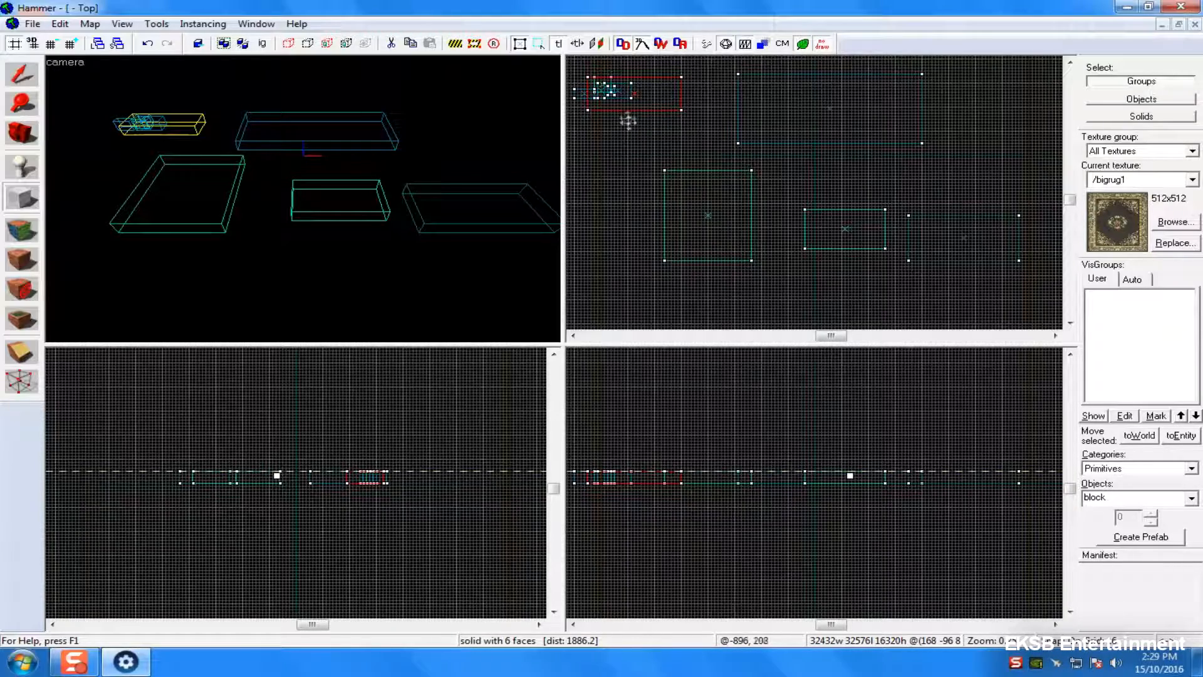
- Undo the last oversized block and create a 96 by 128 by 64 unit block overlapping the small cluster
{"action": "key", "text": "ctrl+z"}
{"action": "key", "text": "Escape"}
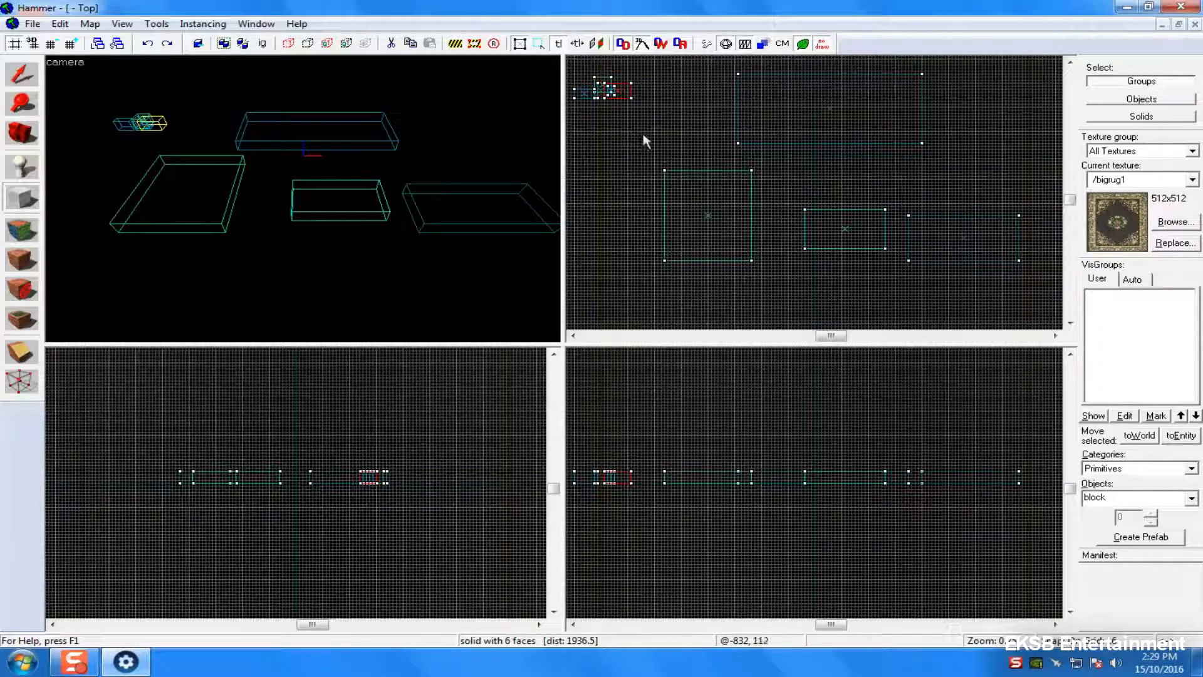
{"action": "left_click_drag", "start_coordinate": [611, 84], "coordinate": [631, 108]}
{"action": "key", "text": "Return"}
- Select the 96 by 128 unit block in the cluster by its centre handle and deselect it
{"action": "scroll", "coordinate": [720, 101], "scroll_direction": "up", "scroll_amount": 5}
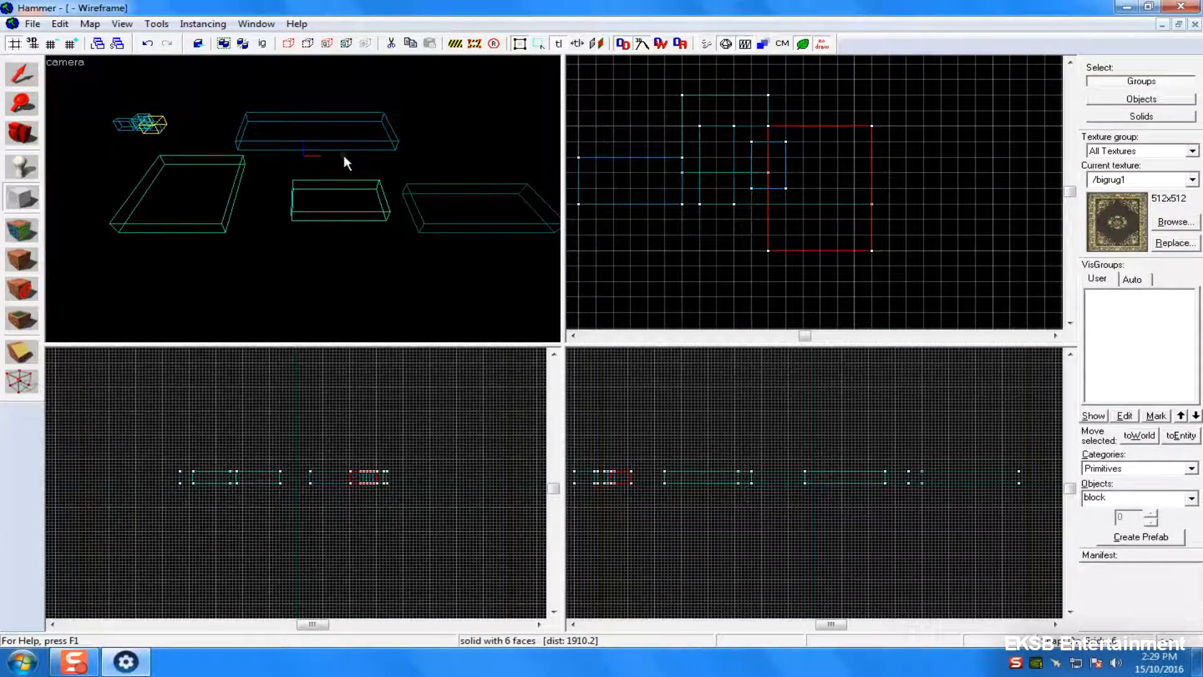
{"action": "key", "text": "shift+s"}
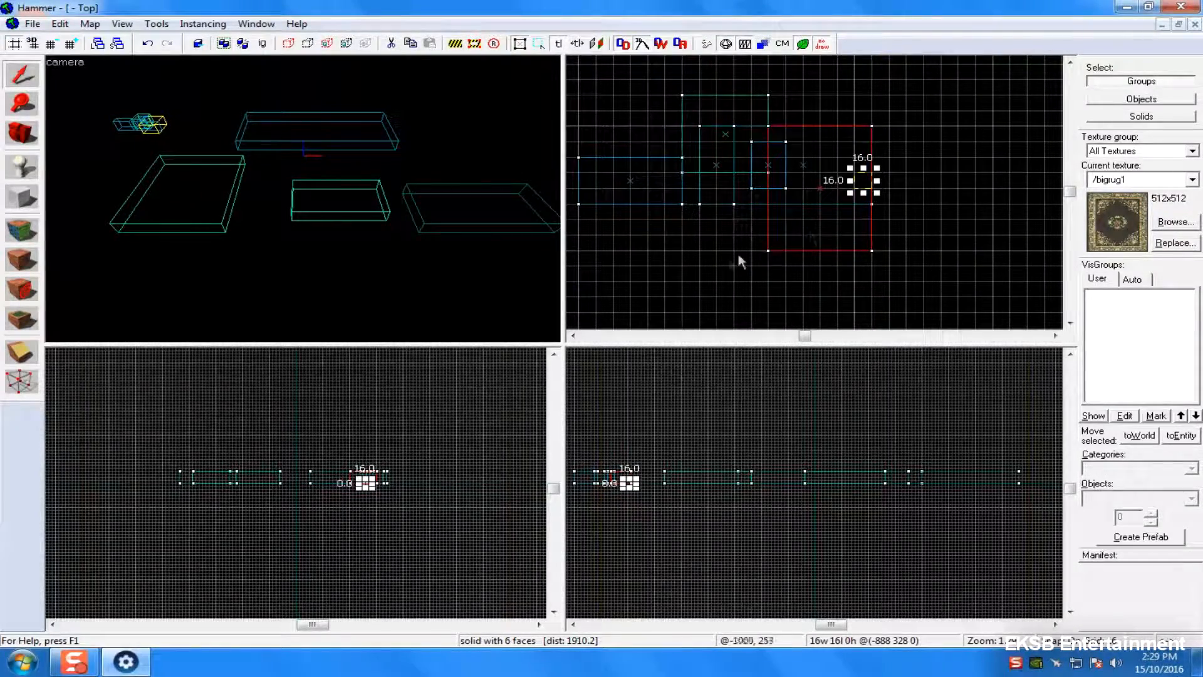
{"action": "left_click", "coordinate": [740, 259]}
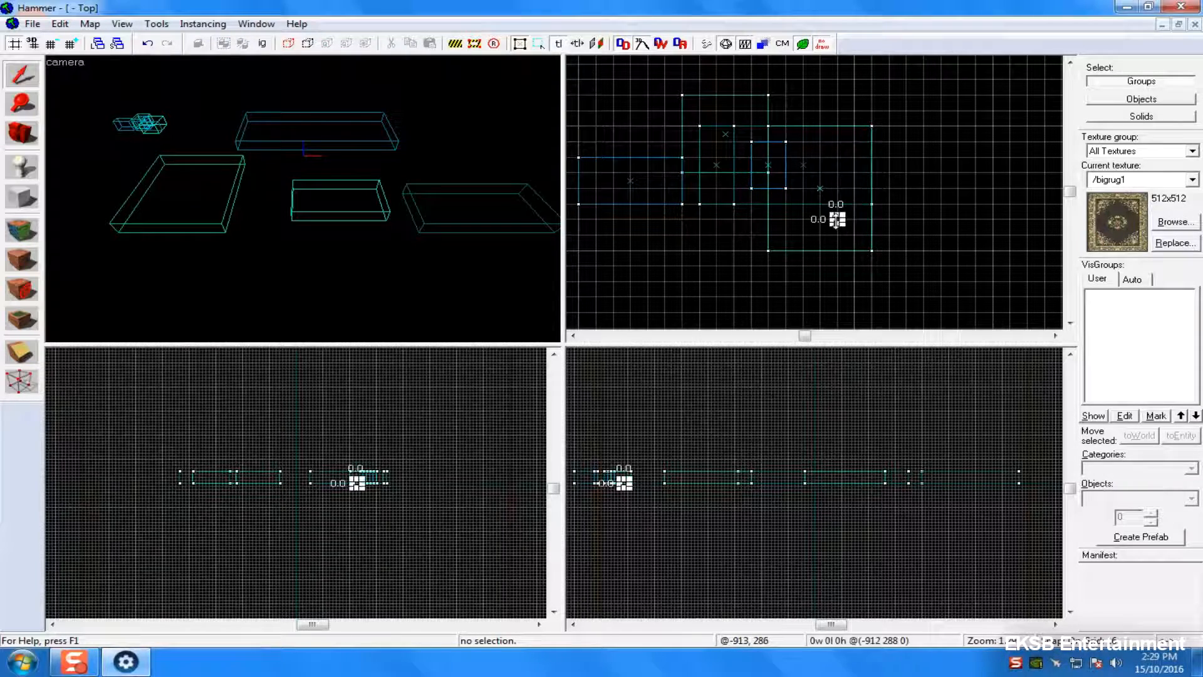
{"action": "left_click", "coordinate": [820, 190]}
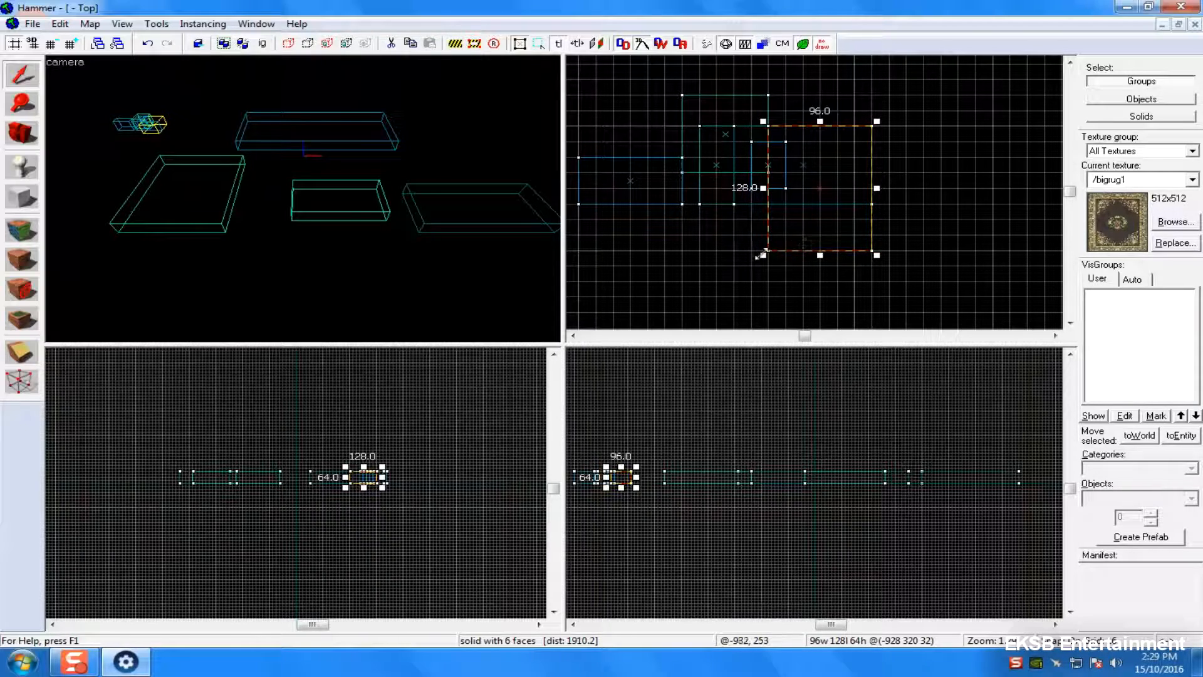
{"action": "left_click", "coordinate": [927, 289]}
- Box-select across the overlapping cluster in the top view around the 96 by 128 unit block's centre handle, and clear the selection
{"action": "left_click_drag", "start_coordinate": [926, 285], "coordinate": [703, 182]}
{"action": "key", "text": "Return"}
{"action": "key", "text": "Escape"}
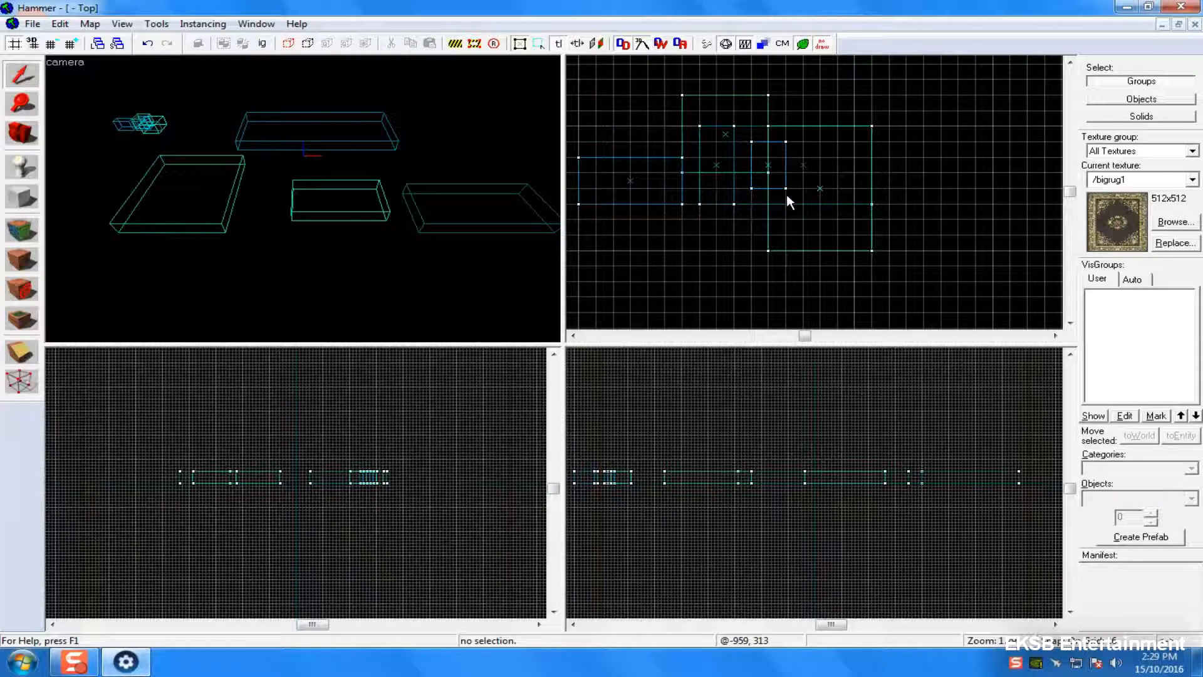
- Select all six overlapping blocks of the small cluster by their centre handles and delete them
{"action": "left_click", "coordinate": [820, 190]}
{"action": "left_click", "coordinate": [804, 165], "text": "ctrl"}
{"action": "left_click", "coordinate": [771, 164], "text": "ctrl"}
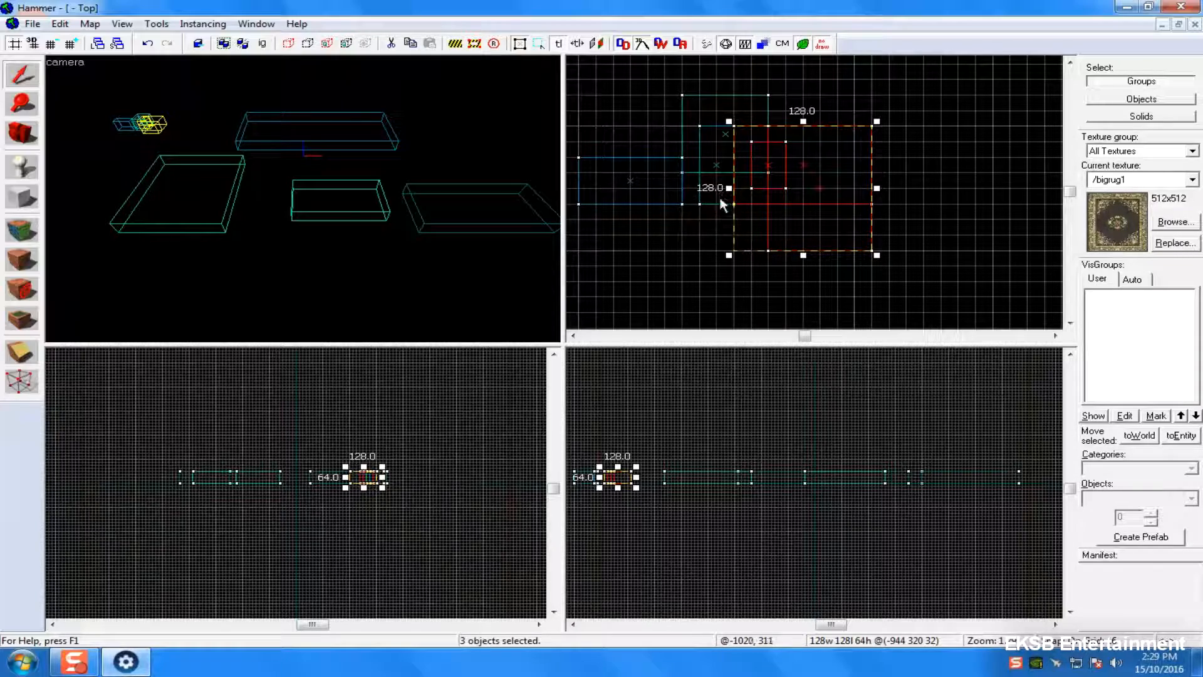
{"action": "scroll", "coordinate": [687, 206], "scroll_direction": "up", "scroll_amount": 2}
{"action": "scroll", "coordinate": [702, 197], "scroll_direction": "up", "scroll_amount": 2}
{"action": "scroll", "coordinate": [700, 198], "scroll_direction": "down", "scroll_amount": 2}
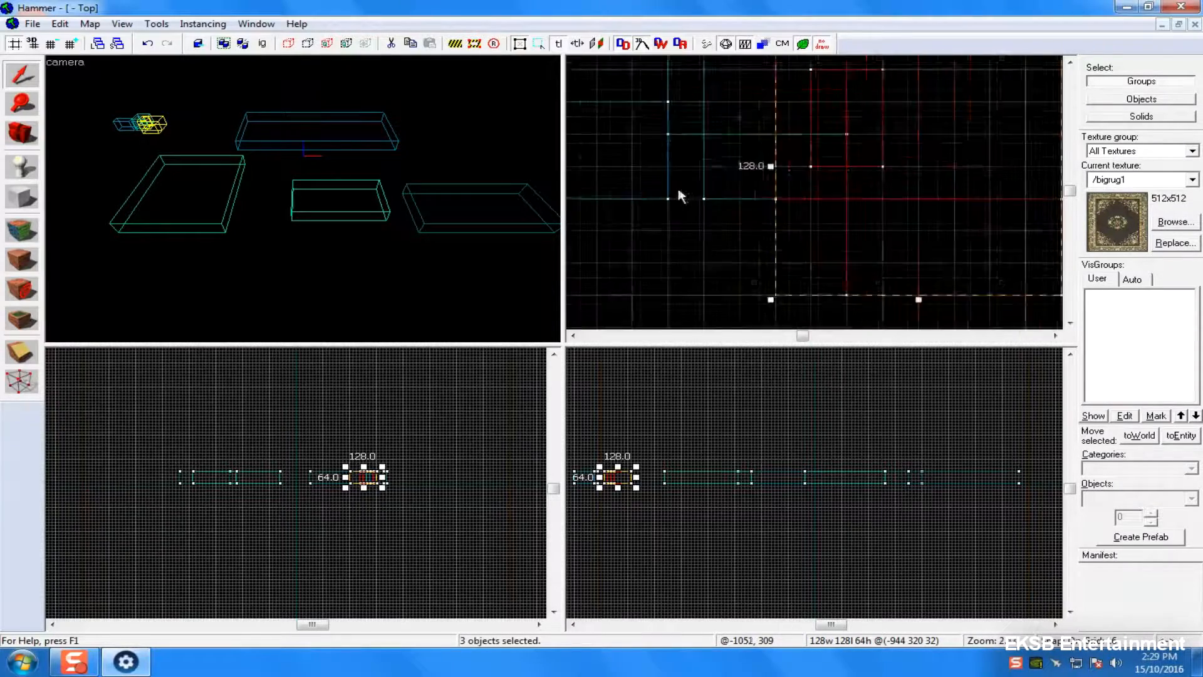
{"action": "left_click", "coordinate": [725, 133], "text": "ctrl"}
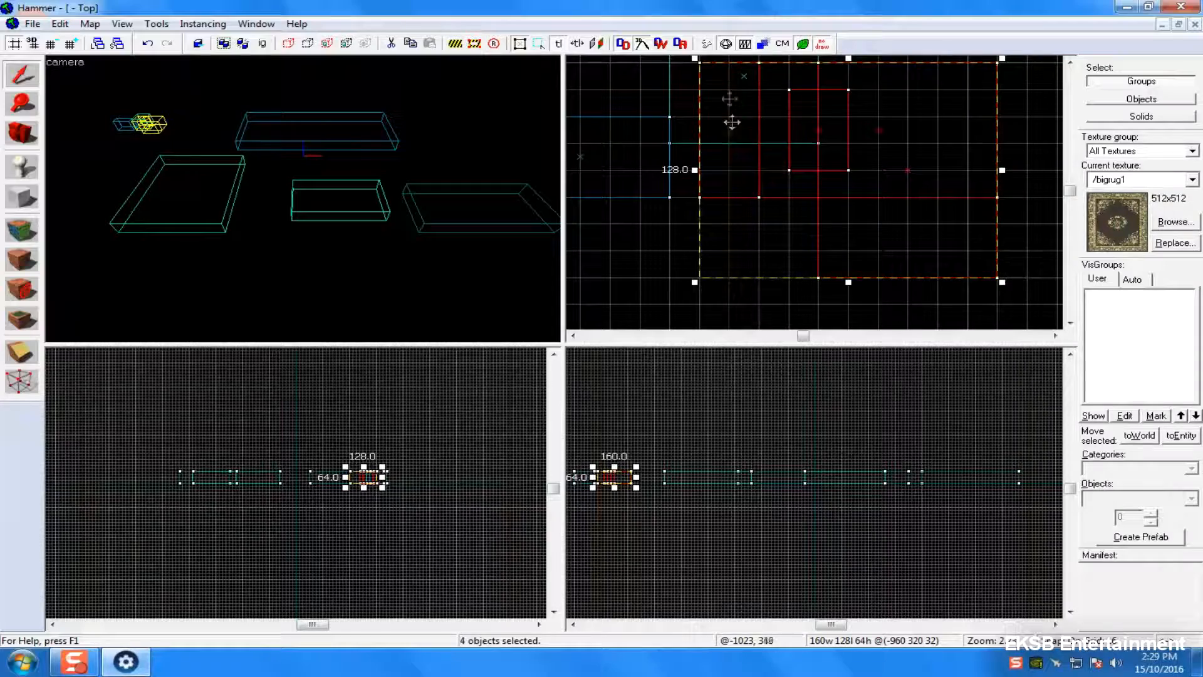
{"action": "left_click", "coordinate": [743, 76], "text": "ctrl"}
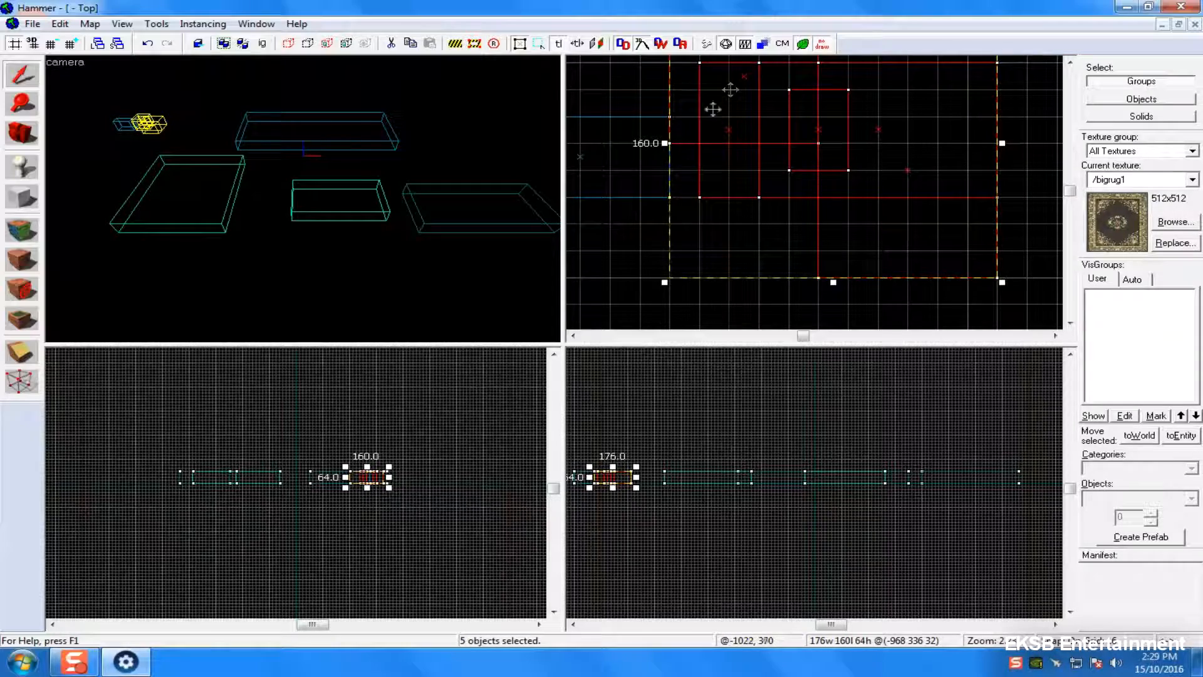
{"action": "left_click", "coordinate": [579, 156], "text": "ctrl"}
{"action": "scroll", "coordinate": [694, 249], "scroll_direction": "down", "scroll_amount": 4}
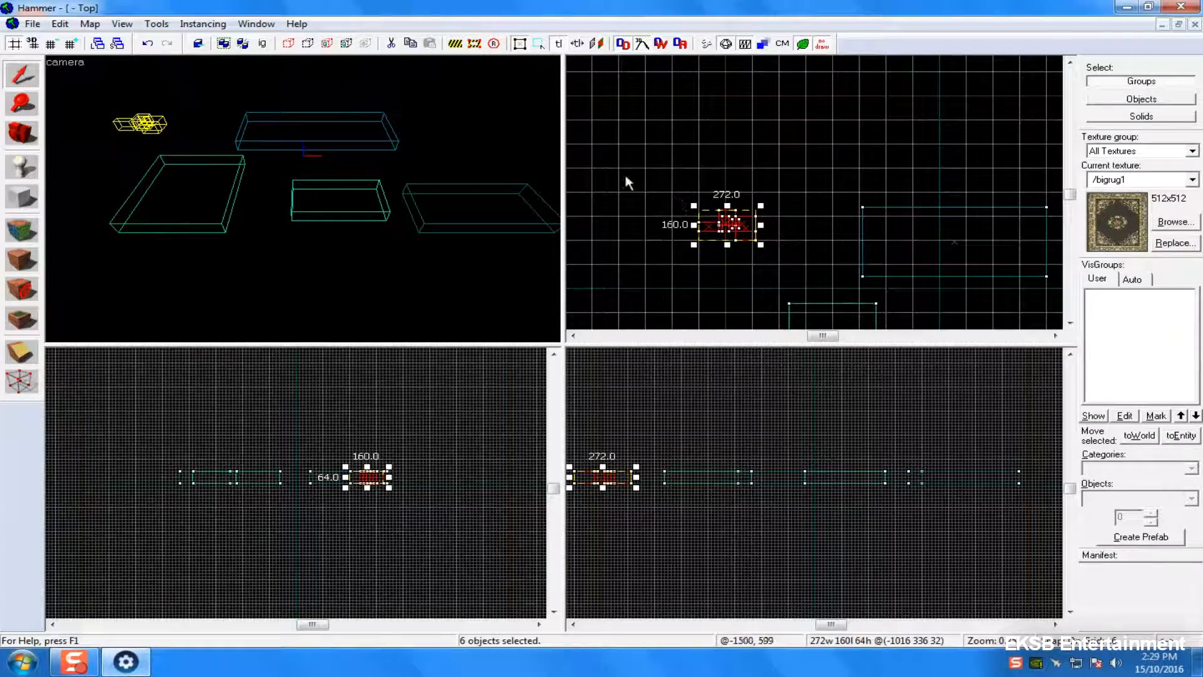
{"action": "key", "text": "Delete"}
- Box-select all the remaining test blocks in the top view and delete them
{"action": "scroll", "coordinate": [708, 188], "scroll_direction": "down", "scroll_amount": 6}
{"action": "left_click_drag", "start_coordinate": [807, 247], "coordinate": [793, 203]}
{"action": "left_click", "coordinate": [684, 112]}
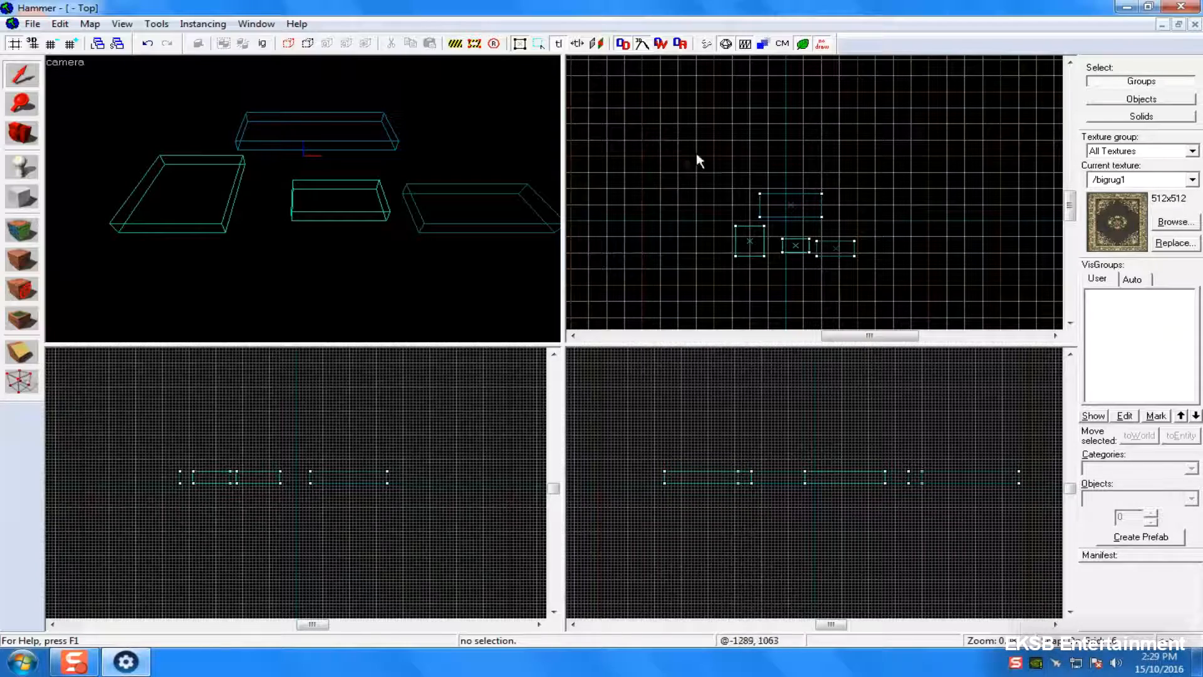
{"action": "mouse_move", "coordinate": [604, 106]}
{"action": "left_mouse_down"}
{"action": "mouse_move", "coordinate": [682, 182]}
{"action": "mouse_move", "coordinate": [908, 322]}
{"action": "left_mouse_up"}
{"action": "key", "text": "Return"}
{"action": "key", "text": "Delete"}
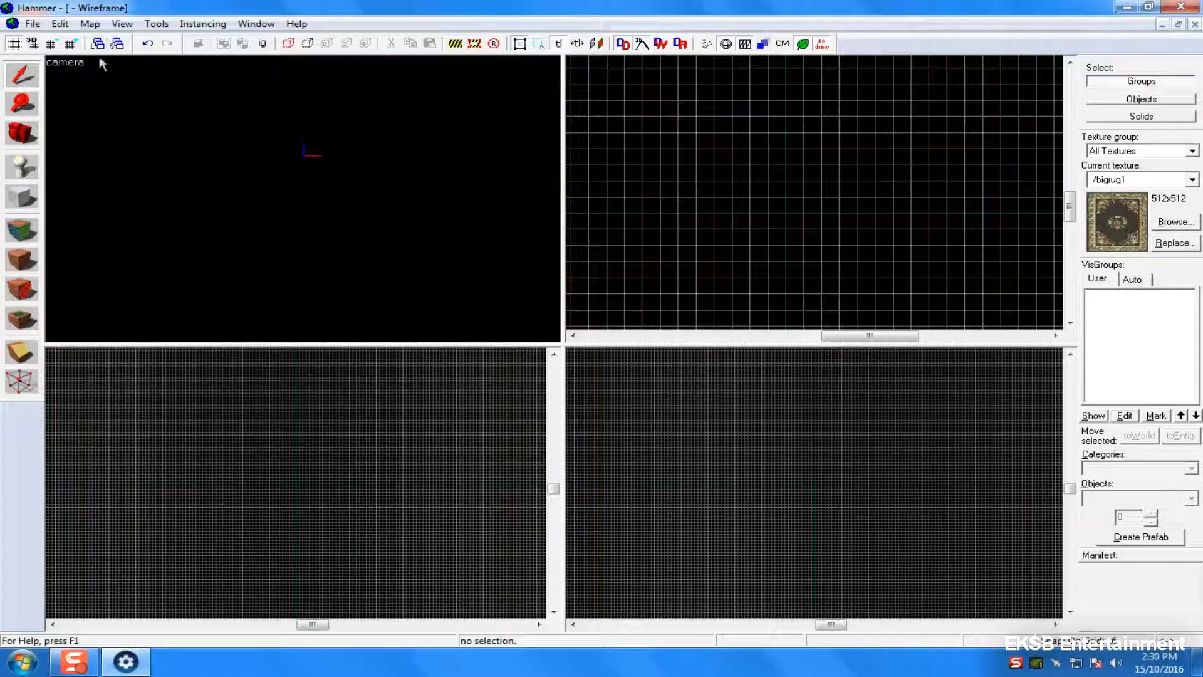
- Set the camera view to 3D Textured and create a large block near the middle of the top view
{"action": "left_click", "coordinate": [74, 62]}
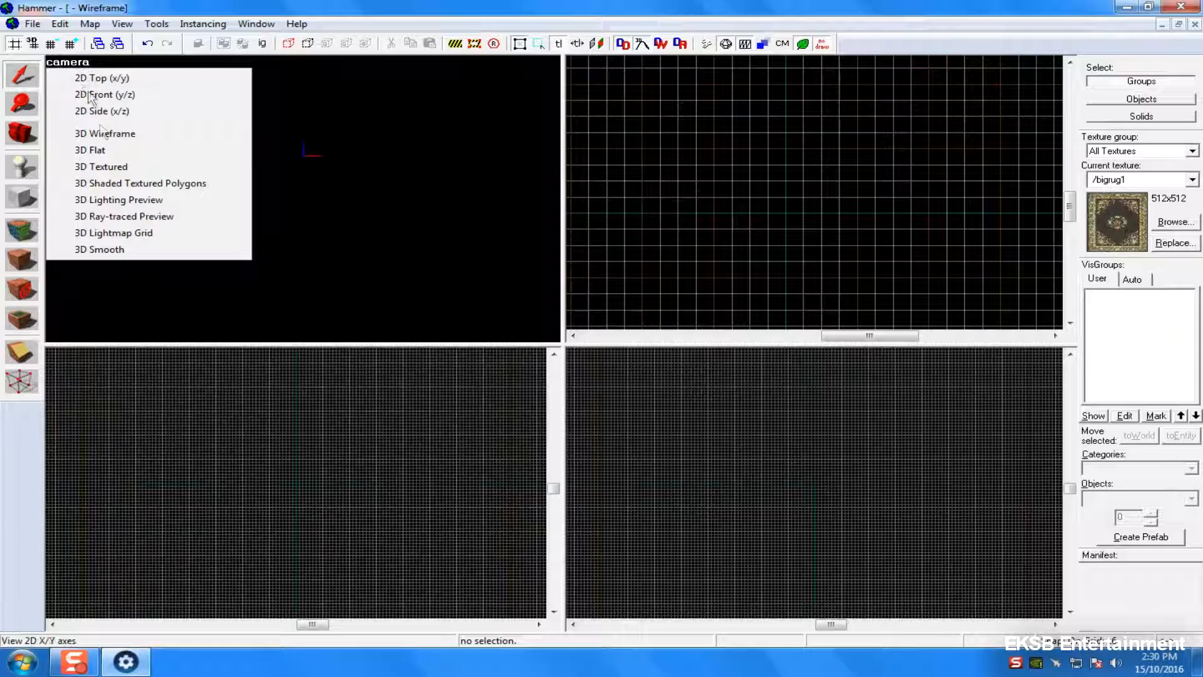
{"action": "left_click", "coordinate": [98, 167]}
{"action": "key", "text": "shift+b"}
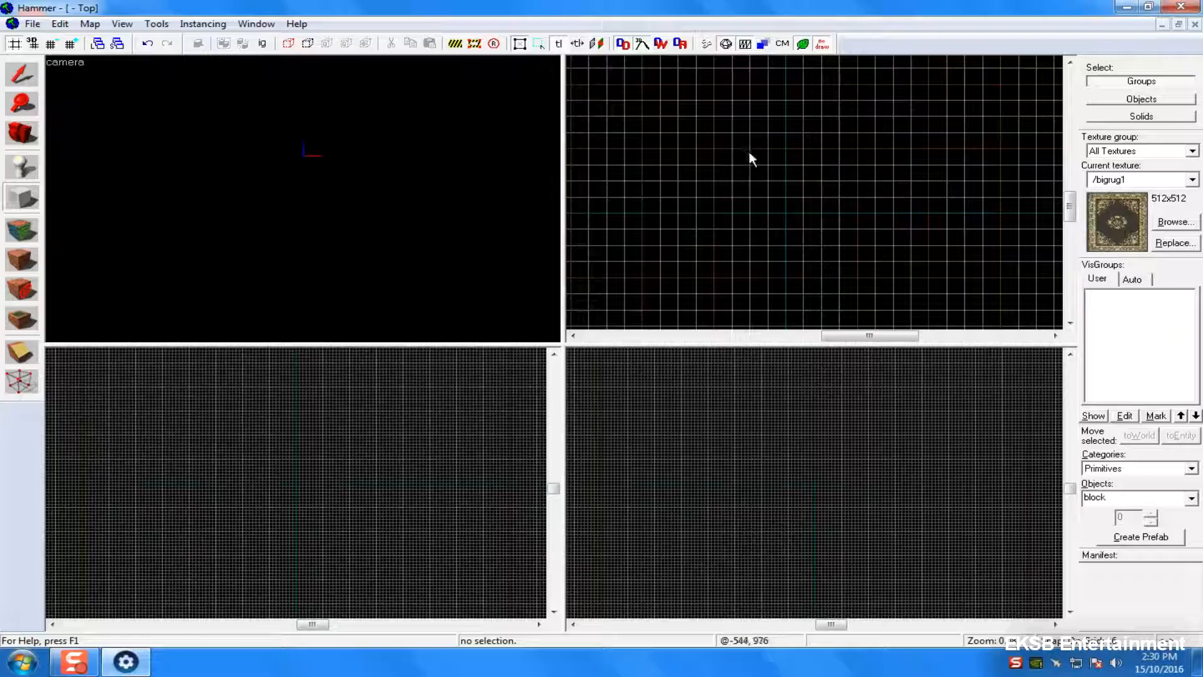
{"action": "left_click_drag", "start_coordinate": [749, 145], "coordinate": [840, 239]}
{"action": "key", "text": "Return"}
{"action": "scroll", "coordinate": [260, 108], "scroll_direction": "up", "scroll_amount": 9}
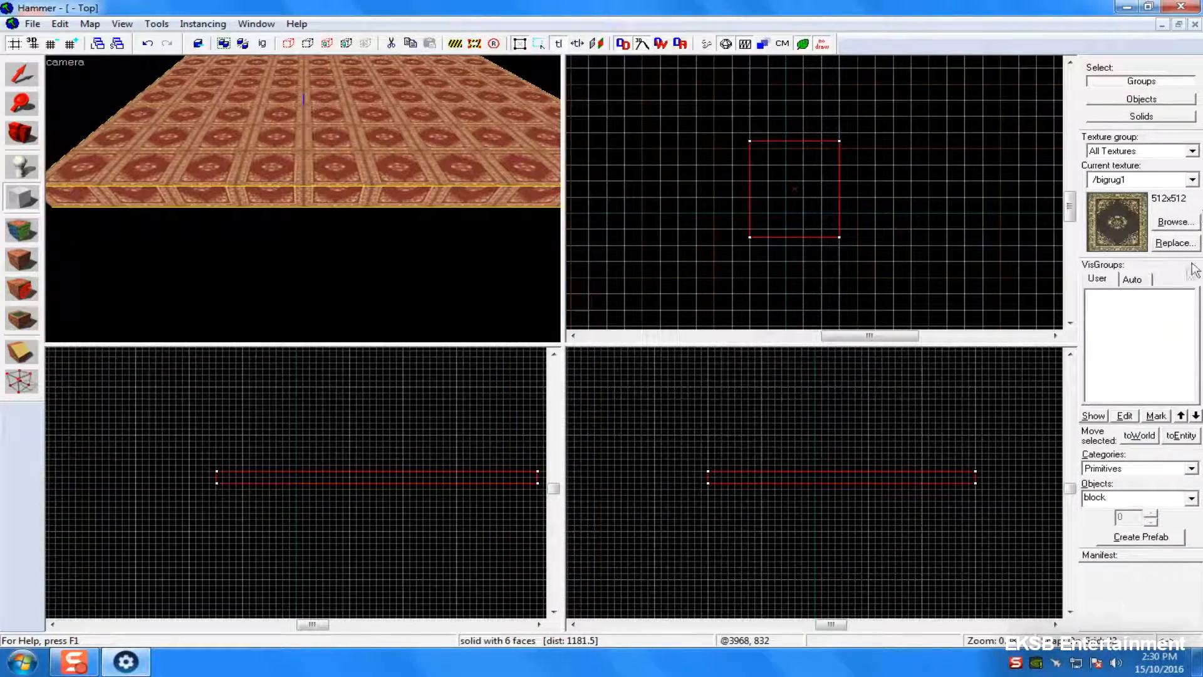
- Choose the brickwallhd texture and apply it to the whole selected block
{"action": "left_click", "coordinate": [1173, 222]}
{"action": "left_click", "coordinate": [602, 375]}
{"action": "double_click", "coordinate": [602, 375]}
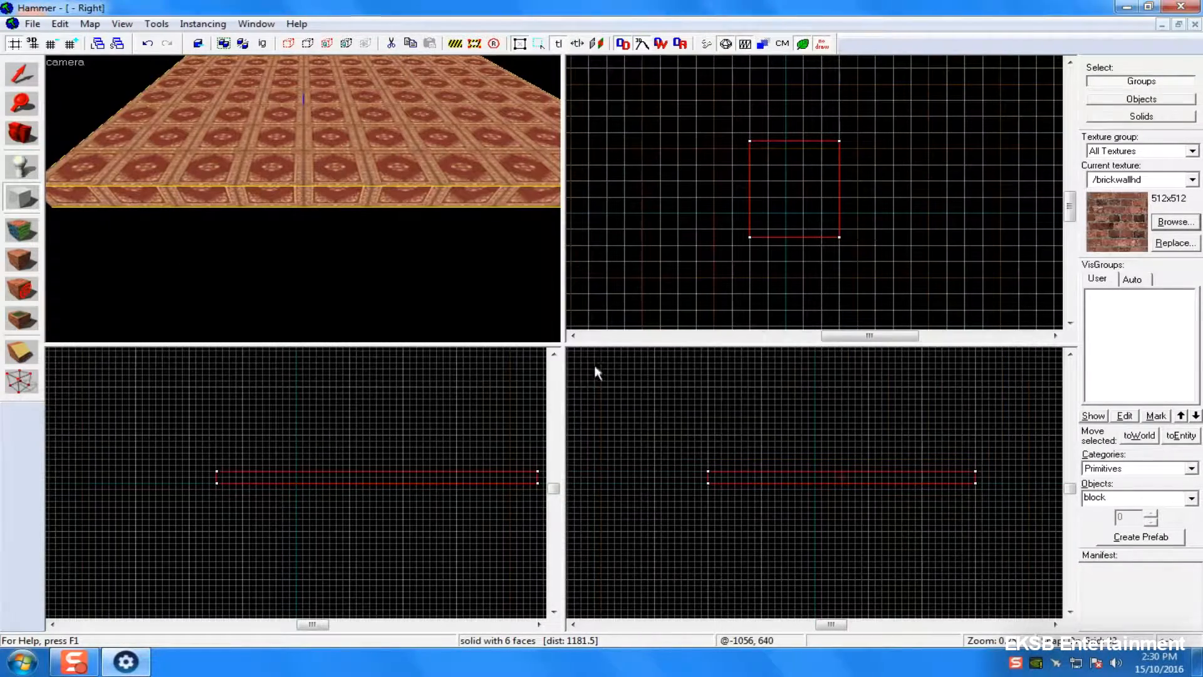
{"action": "left_click", "coordinate": [22, 263]}
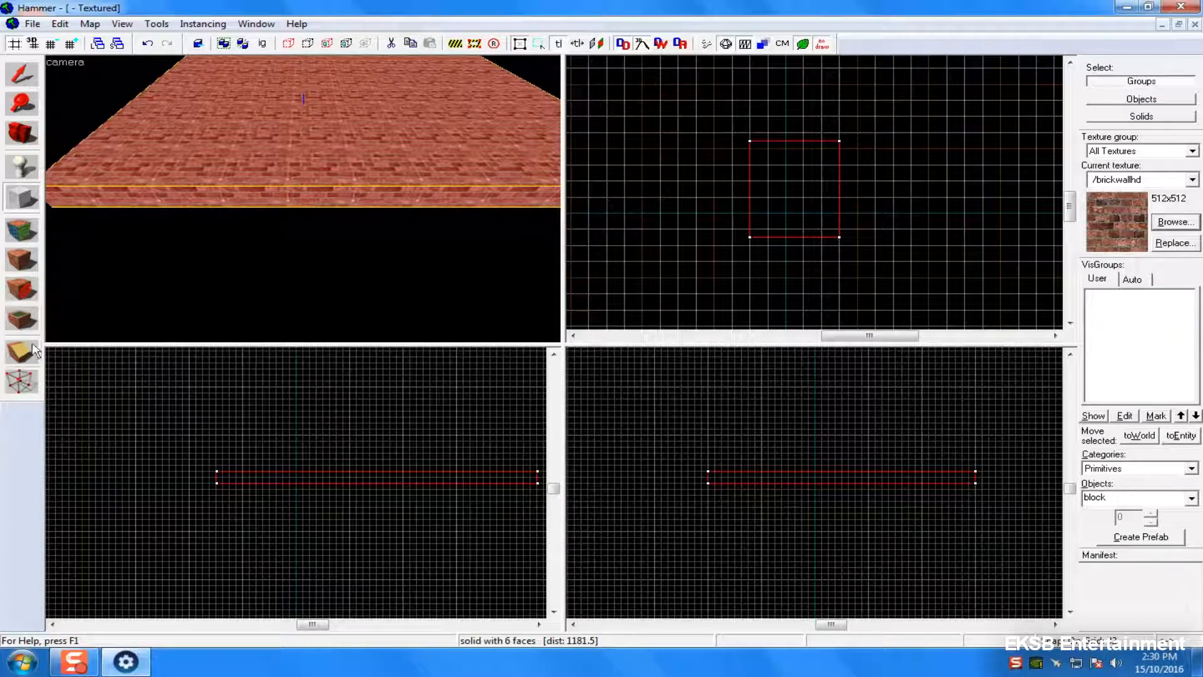
- Delete the large brick-textured block
{"action": "key", "text": "Delete"}
{"action": "scroll", "coordinate": [747, 243], "scroll_direction": "down", "scroll_amount": 2}
{"action": "scroll", "coordinate": [685, 248], "scroll_direction": "down", "scroll_amount": 1}
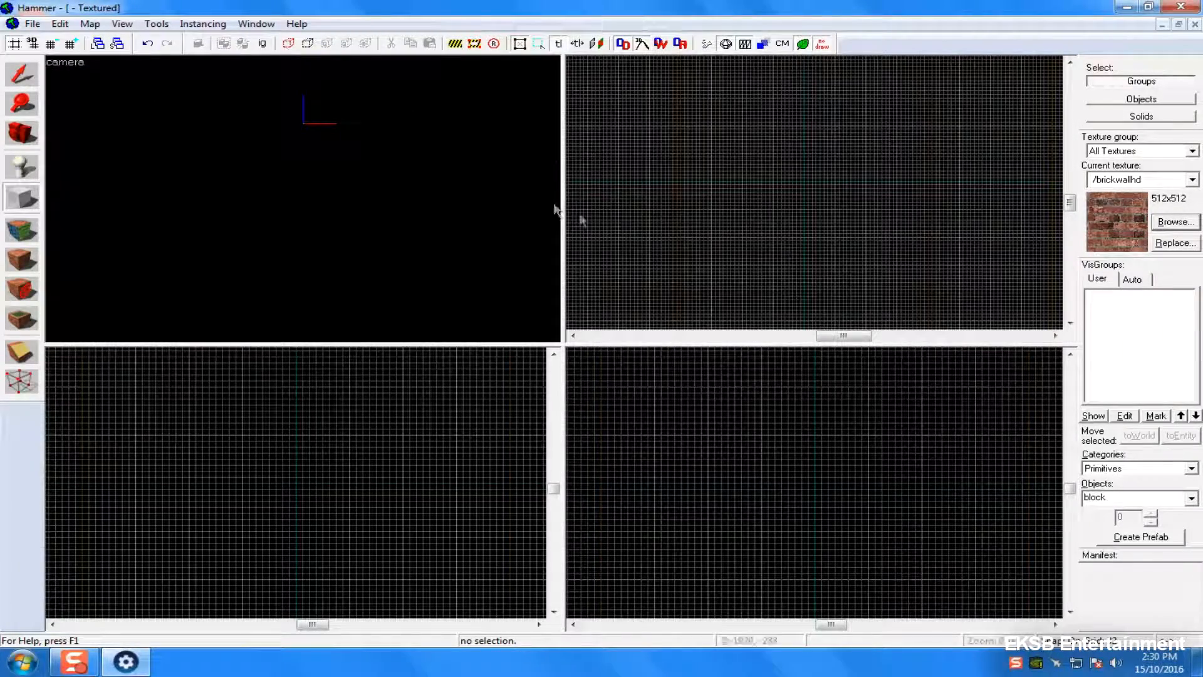
- Activate the Entity tool and set the entity object to info_player_start
{"action": "left_click", "coordinate": [22, 166]}
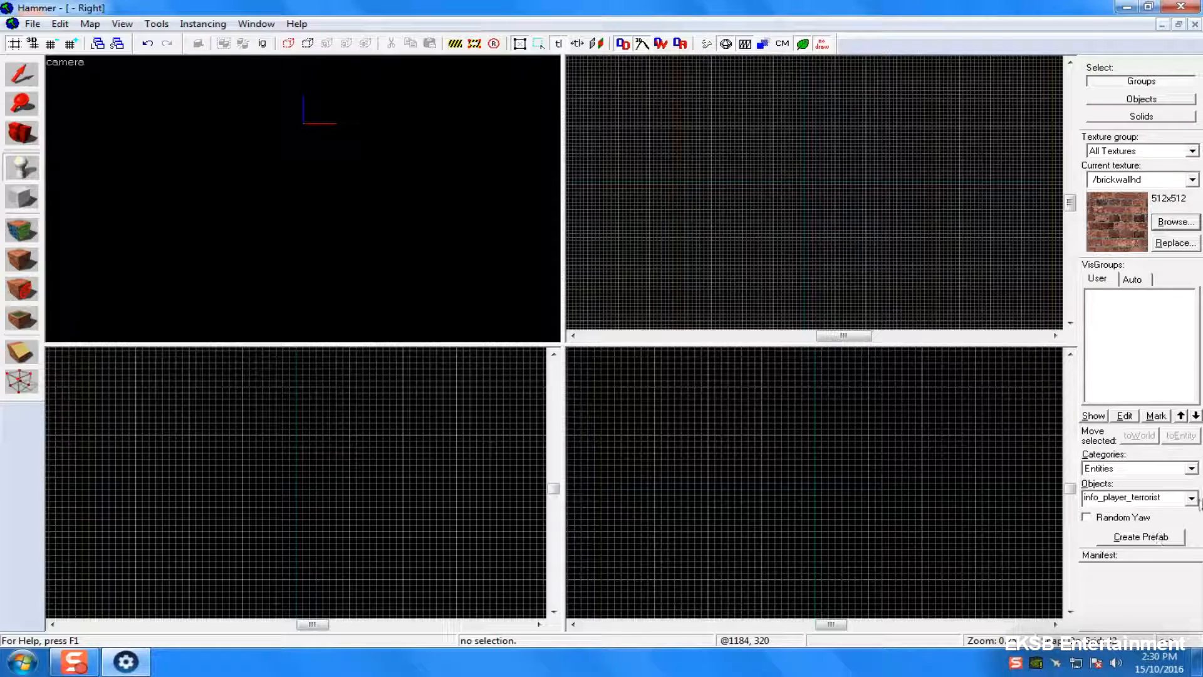
{"action": "left_click", "coordinate": [1192, 499]}
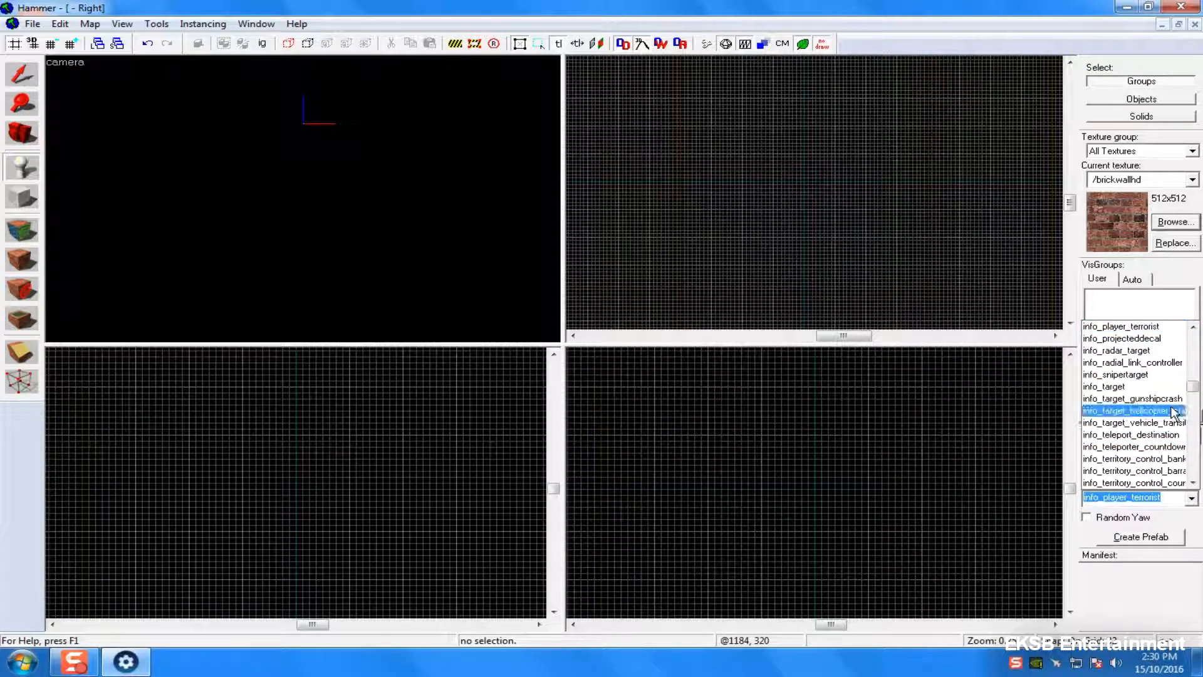
{"action": "scroll", "coordinate": [1166, 358], "scroll_direction": "up", "scroll_amount": 1}
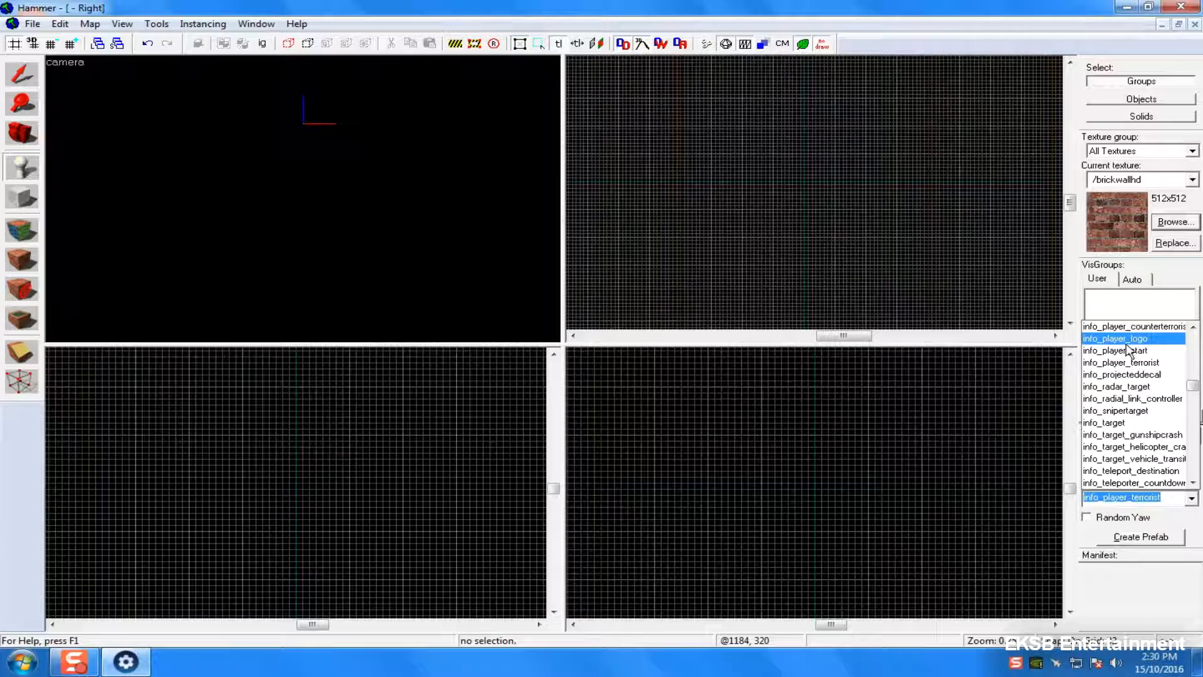
{"action": "scroll", "coordinate": [1166, 356], "scroll_direction": "up", "scroll_amount": 1}
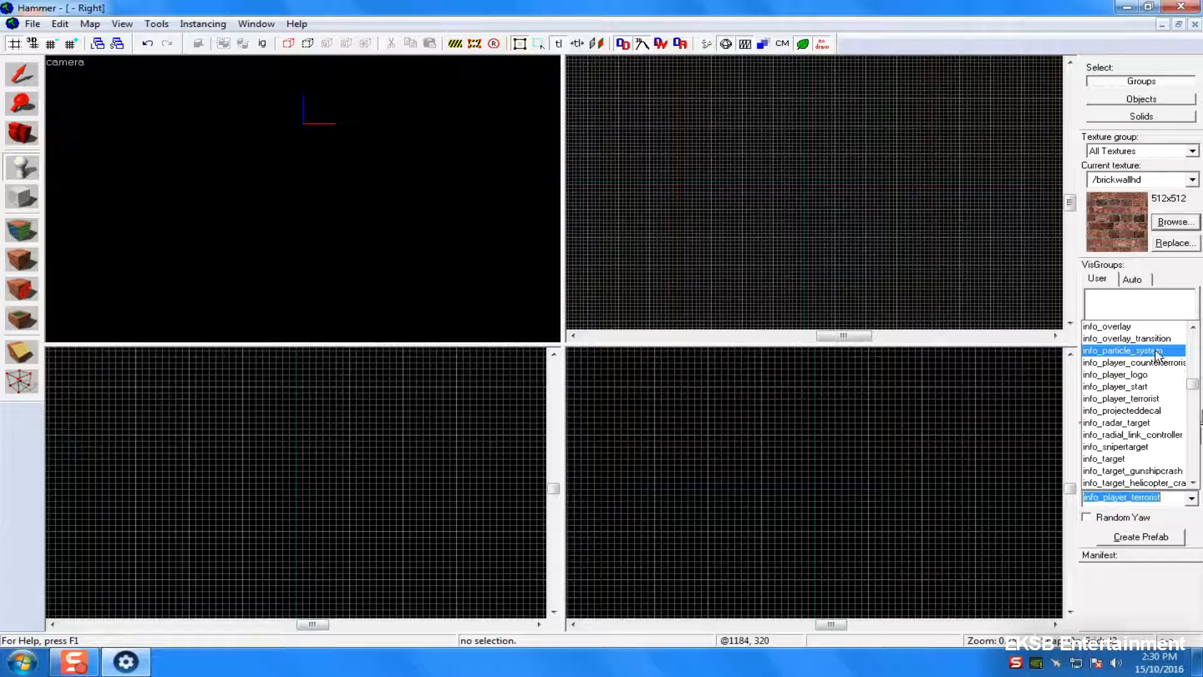
{"action": "left_click", "coordinate": [1147, 386]}
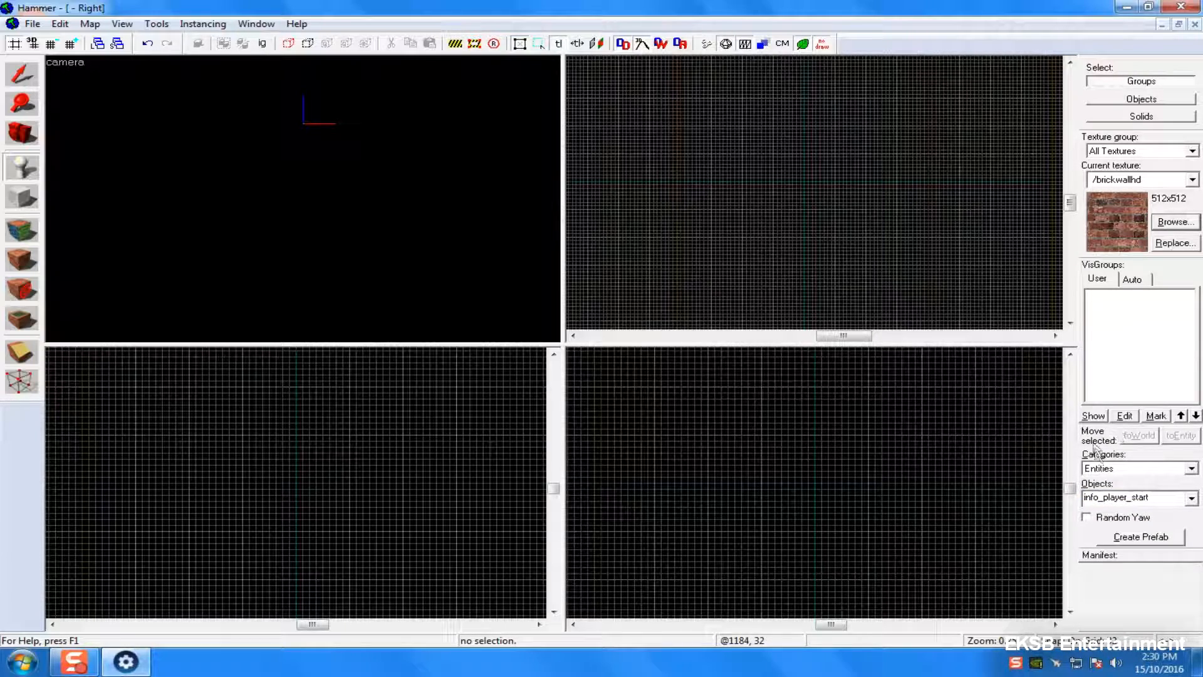
- Switch the entity object to info_player_logo, place one at the grid origin in the top view, and deselect it
{"action": "left_click", "coordinate": [1191, 500]}
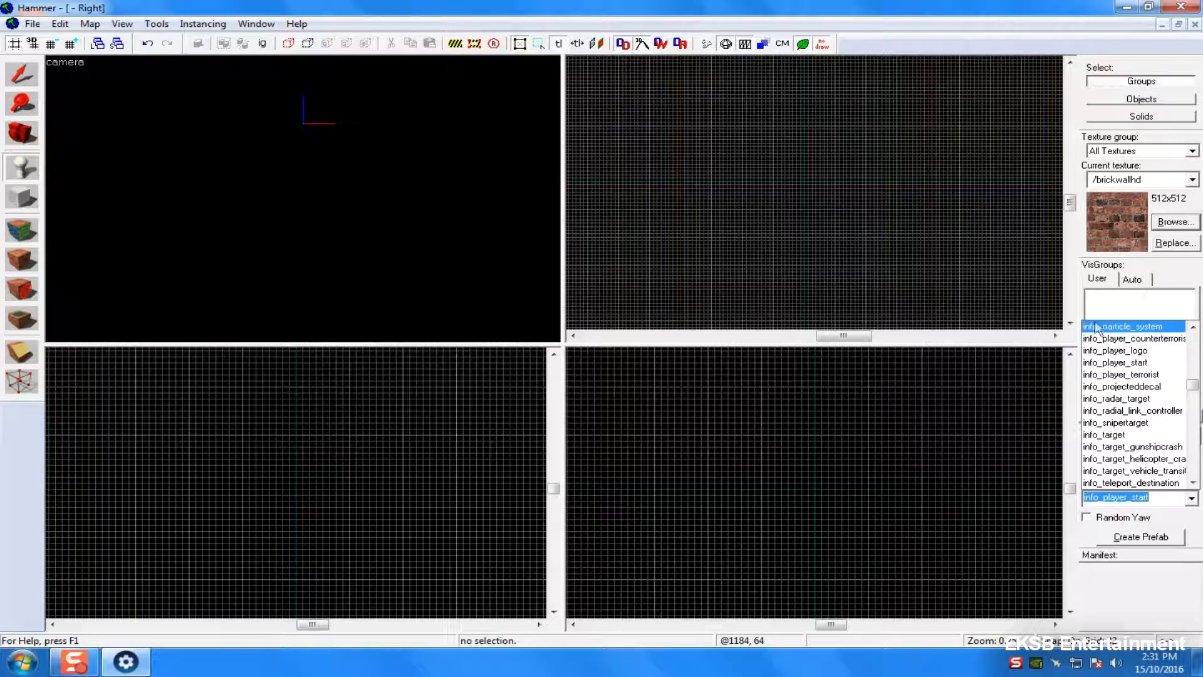
{"action": "left_click", "coordinate": [1122, 350]}
{"action": "scroll", "coordinate": [795, 305], "scroll_direction": "up", "scroll_amount": 3}
{"action": "left_click", "coordinate": [806, 178]}
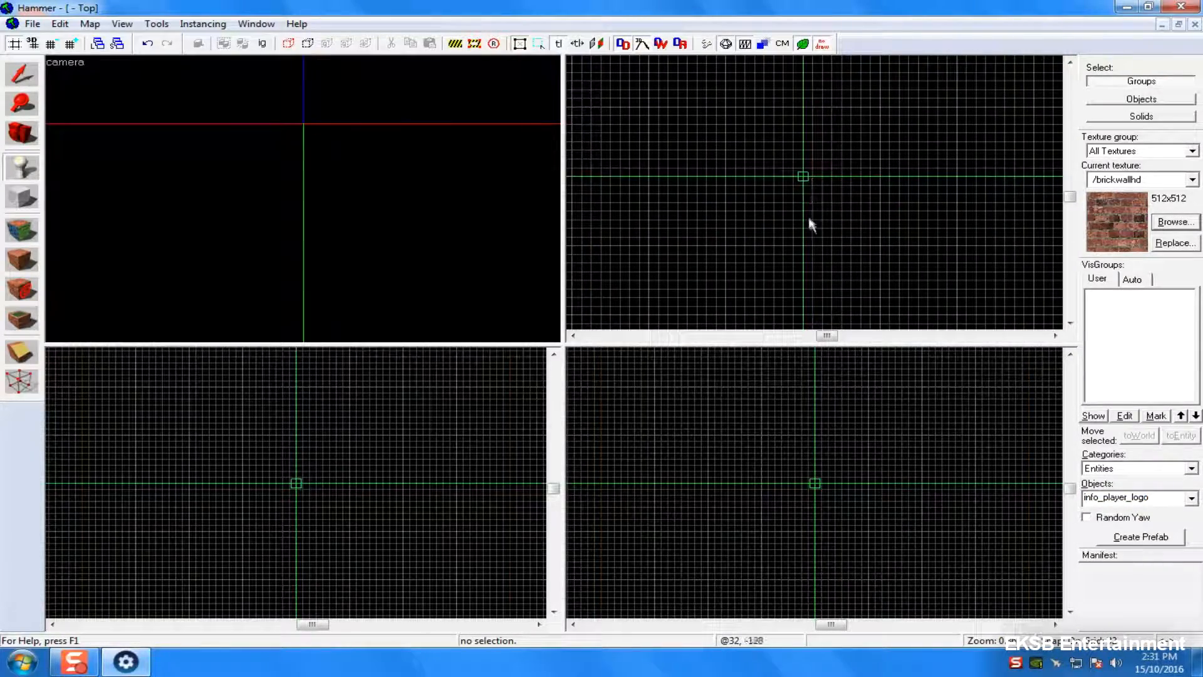
{"action": "key", "text": "Return"}
{"action": "scroll", "coordinate": [809, 169], "scroll_direction": "up", "scroll_amount": 2}
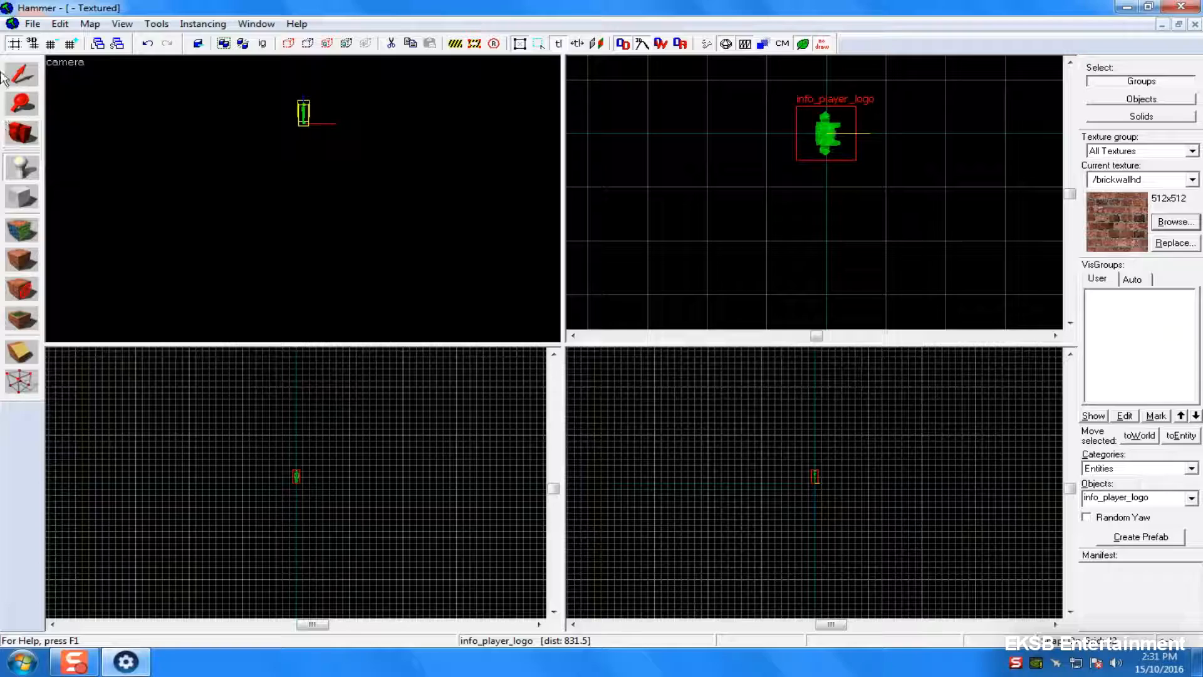
{"action": "left_click", "coordinate": [21, 74]}
{"action": "left_click", "coordinate": [748, 237]}
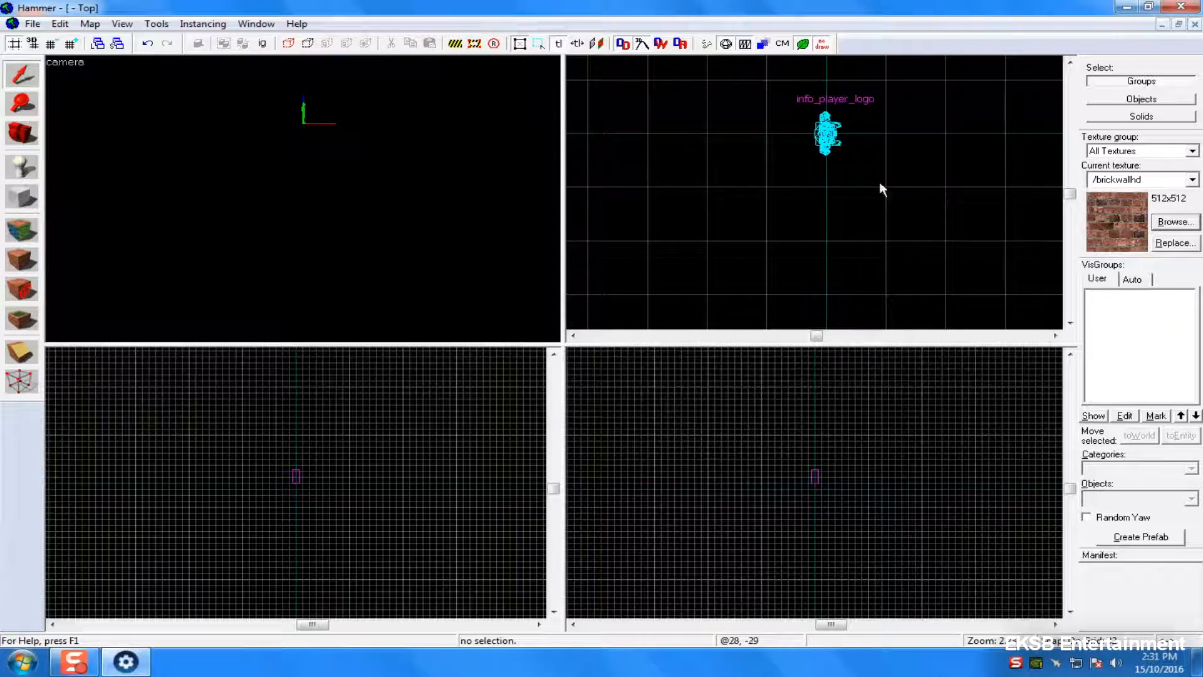
- Fly the 3D camera around the info_player_logo entity to examine its player model up close
{"action": "scroll", "coordinate": [878, 194], "scroll_direction": "down", "scroll_amount": 3}
{"action": "scroll", "coordinate": [862, 166], "scroll_direction": "up", "scroll_amount": 3}
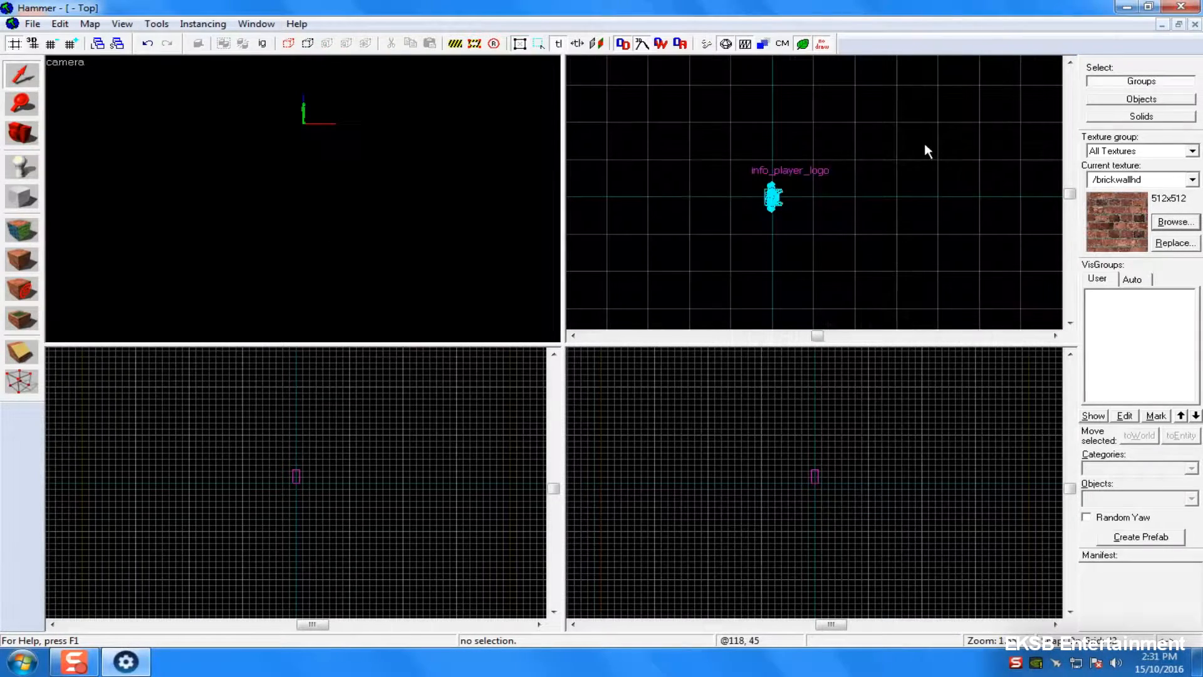
{"action": "key", "text": "z"}
{"action": "key", "text": "w"}
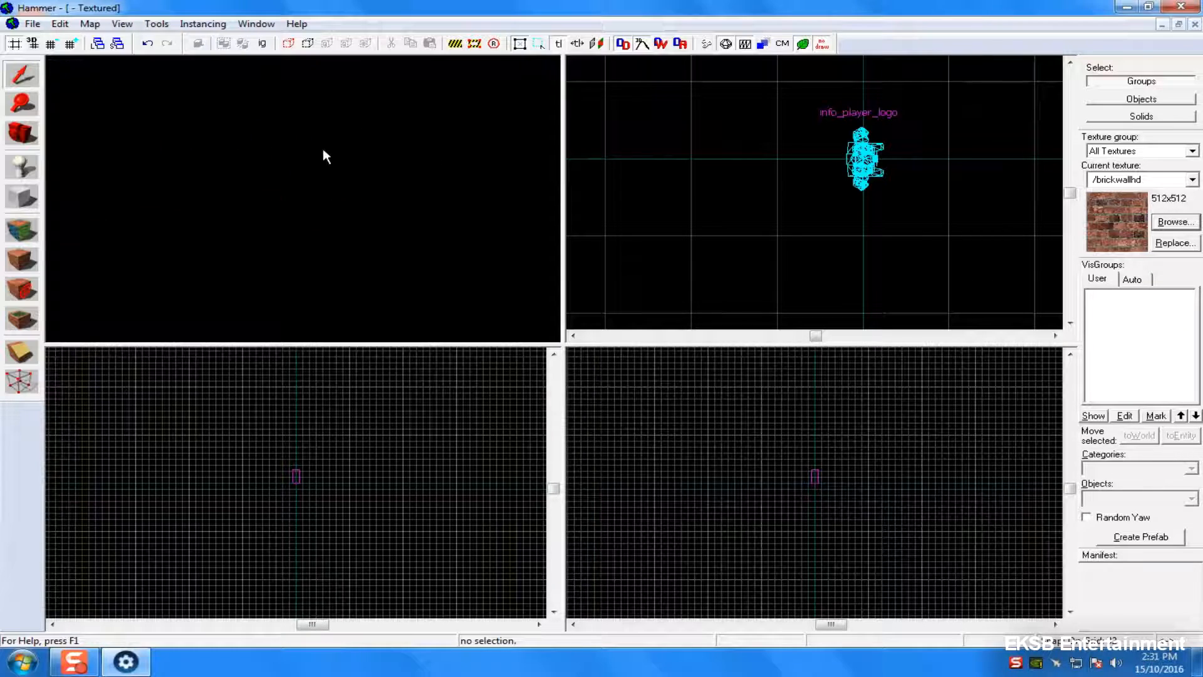
{"action": "key", "text": "w"}
{"action": "key", "text": "z"}
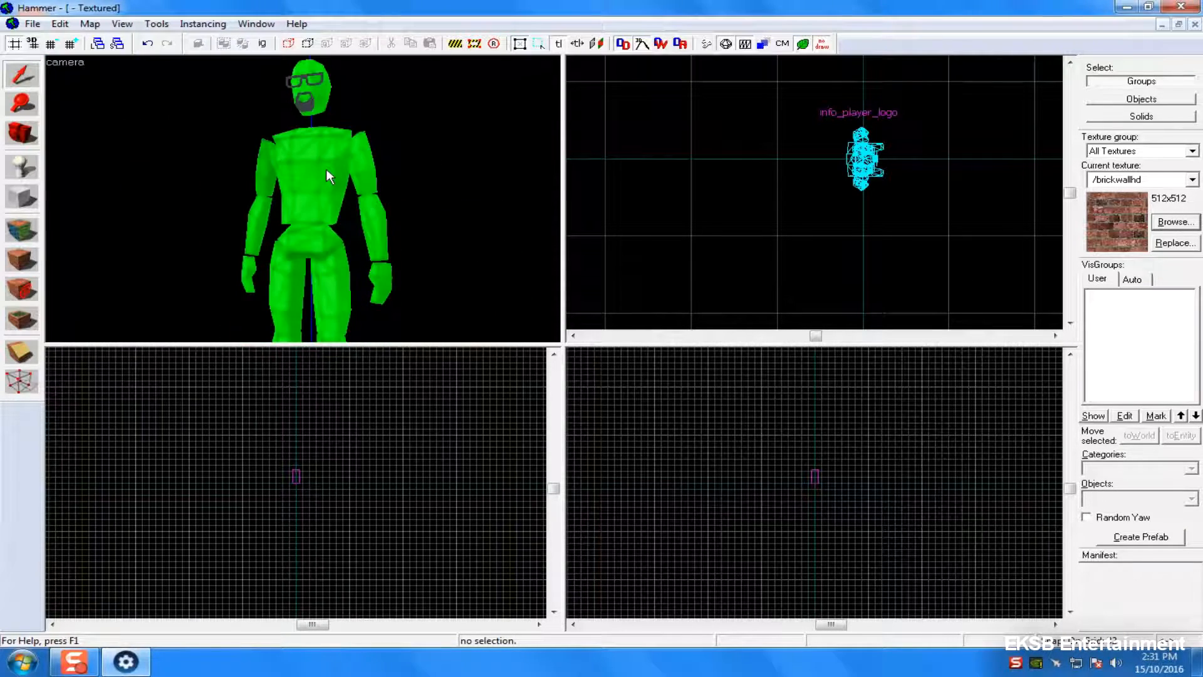
{"action": "key", "text": "s"}
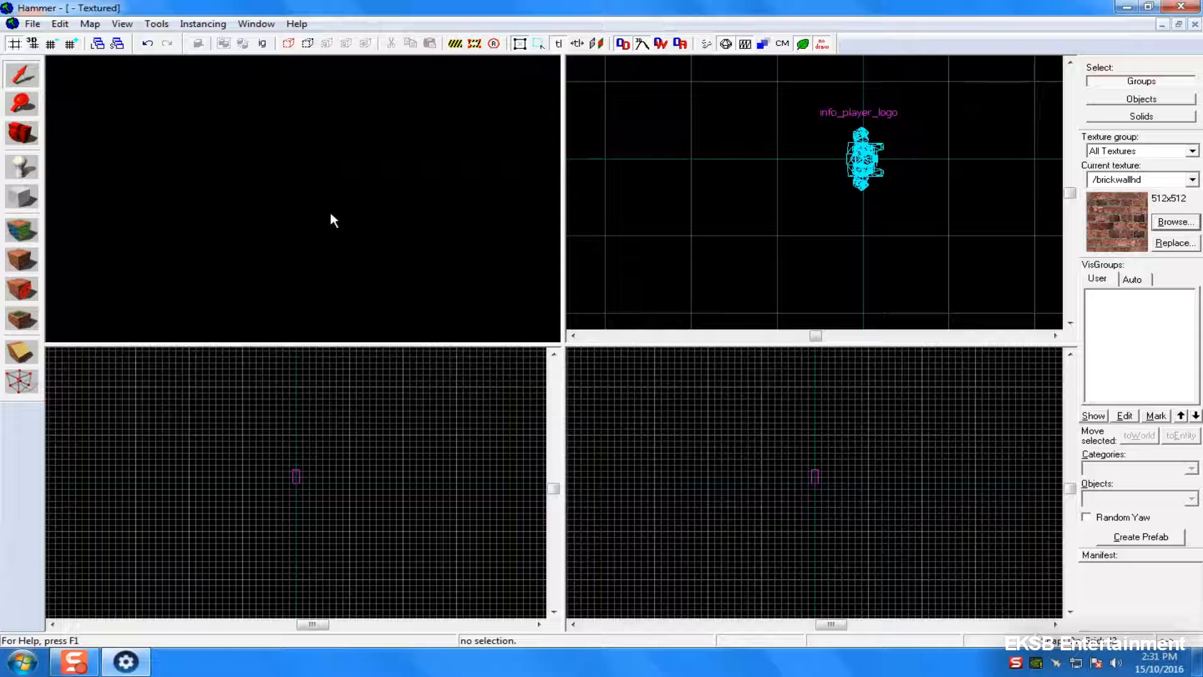
{"action": "key", "text": "w"}
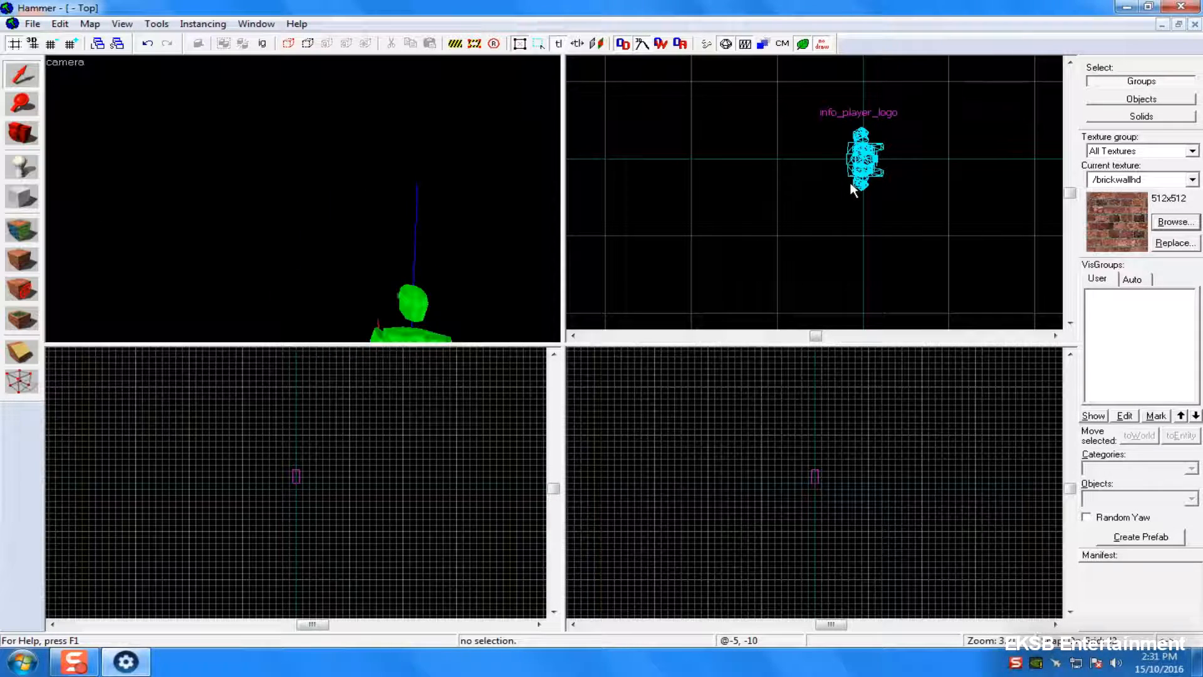
- Create a brickwallhd block about 64 by 64 units centred around the player entity in the top view
{"action": "scroll", "coordinate": [994, 139], "scroll_direction": "down", "scroll_amount": 3}
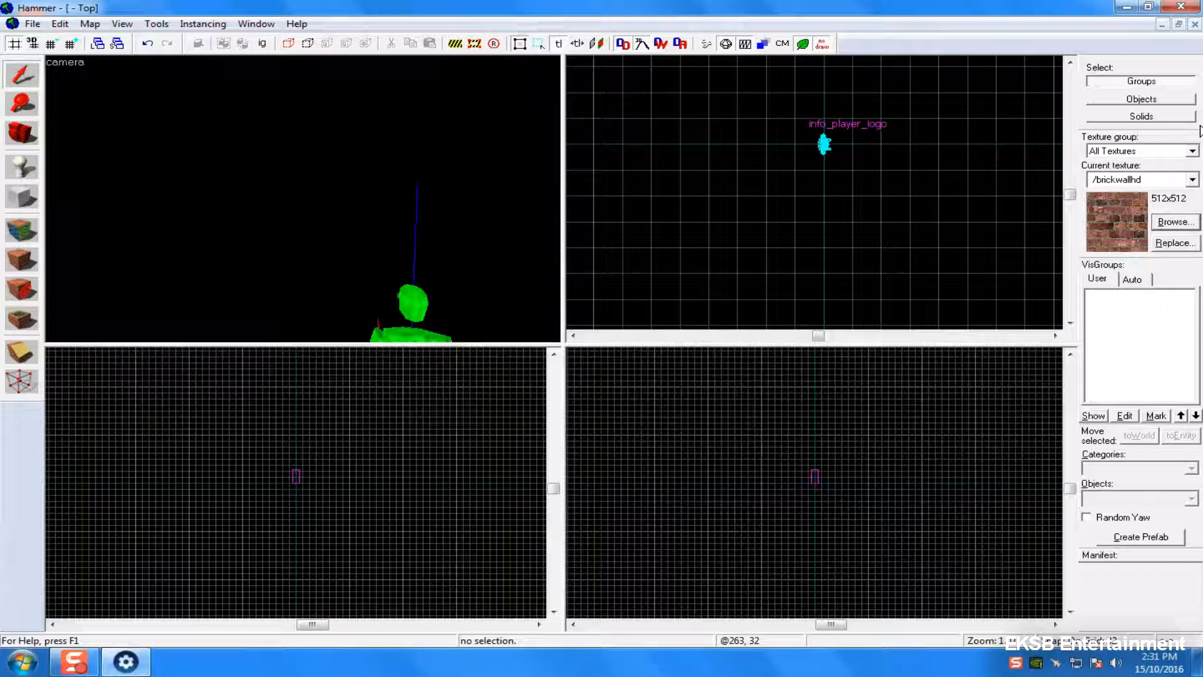
{"action": "left_click", "coordinate": [22, 198]}
{"action": "mouse_move", "coordinate": [788, 119]}
{"action": "left_mouse_down"}
{"action": "mouse_move", "coordinate": [874, 171]}
{"action": "mouse_move", "coordinate": [857, 149]}
{"action": "mouse_move", "coordinate": [796, 124]}
{"action": "mouse_move", "coordinate": [850, 172]}
{"action": "left_mouse_up"}
{"action": "key", "text": "Return"}
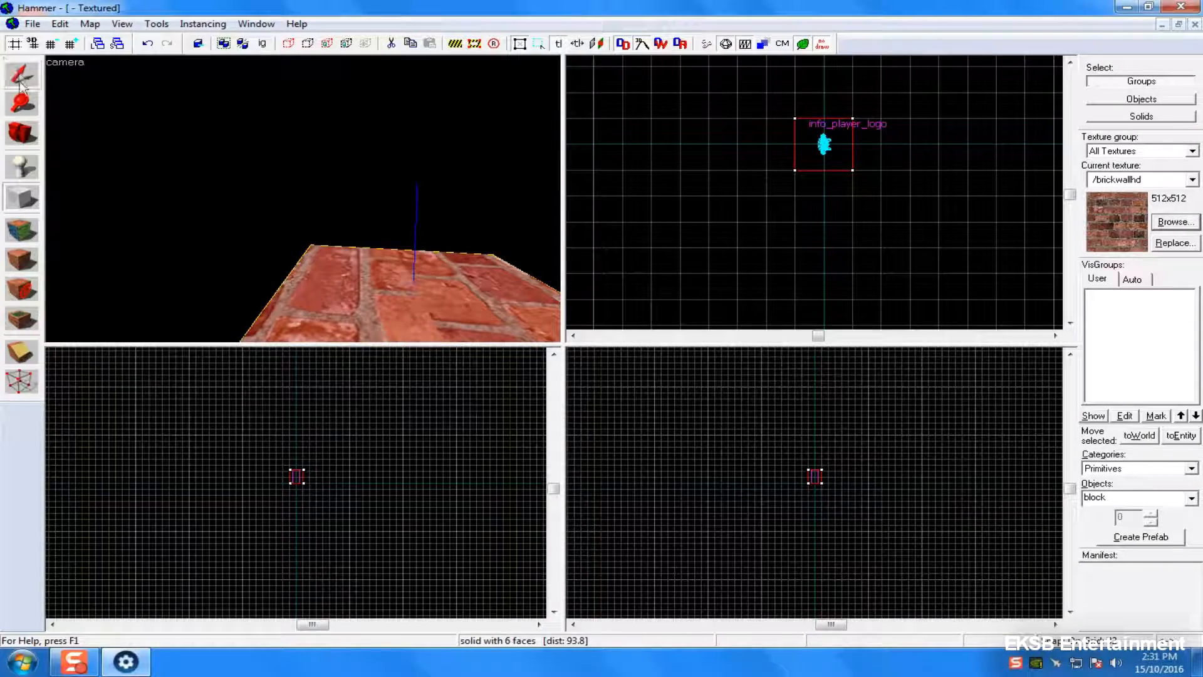
- Reshape the brick block into a flat slab directly beneath the player's feet in the right view, and deselect it
{"action": "key", "text": "shift+s"}
{"action": "scroll", "coordinate": [837, 540], "scroll_direction": "up", "scroll_amount": 5}
{"action": "left_click_drag", "start_coordinate": [790, 377], "coordinate": [795, 433]}
{"action": "left_click", "coordinate": [593, 409]}
{"action": "scroll", "coordinate": [800, 463], "scroll_direction": "up", "scroll_amount": 3}
{"action": "scroll", "coordinate": [801, 452], "scroll_direction": "up", "scroll_amount": 4}
{"action": "scroll", "coordinate": [806, 446], "scroll_direction": "up", "scroll_amount": 2}
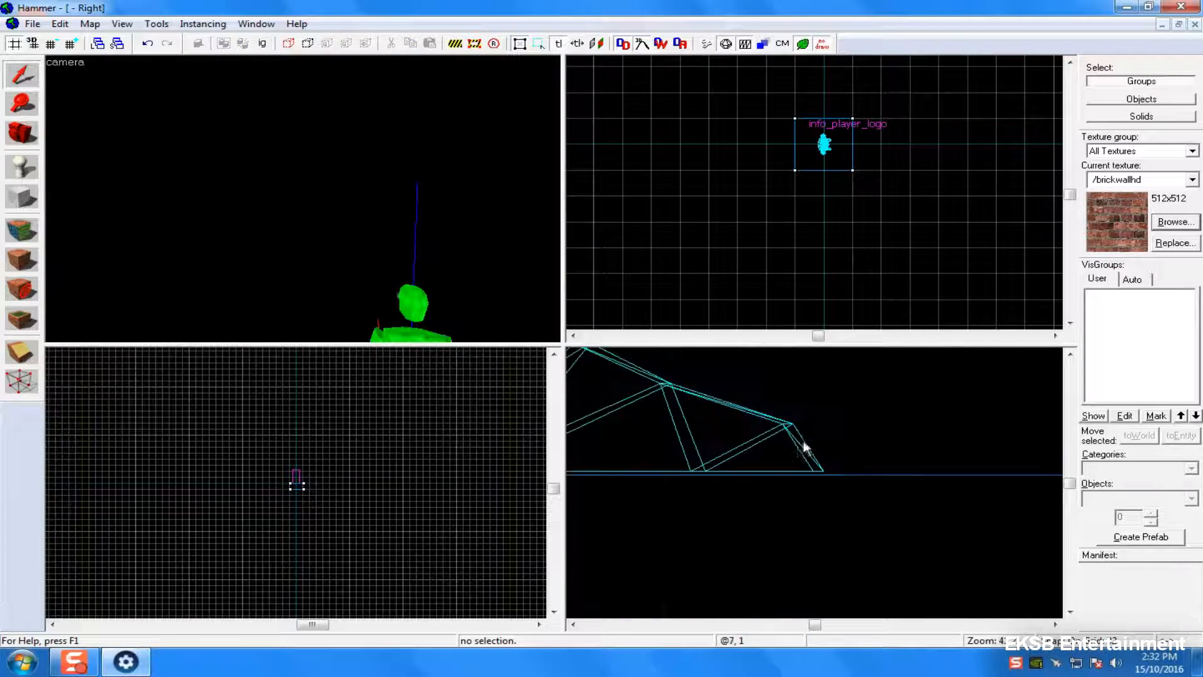
- Select the player entity, reduce the grid size, raise the entity 2 units above the brick block, and deselect it
{"action": "left_click", "coordinate": [415, 306]}
{"action": "scroll", "coordinate": [755, 442], "scroll_direction": "down", "scroll_amount": 2}
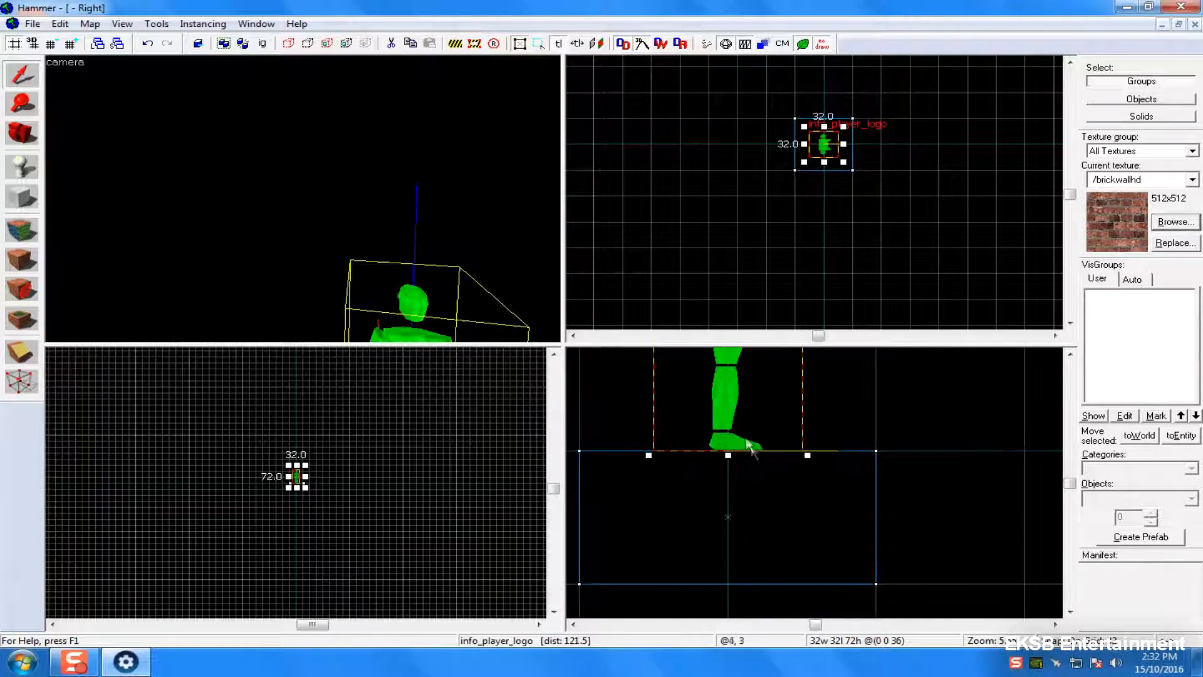
{"action": "left_click", "coordinate": [57, 43]}
{"action": "left_click", "coordinate": [57, 43]}
{"action": "left_click", "coordinate": [65, 42]}
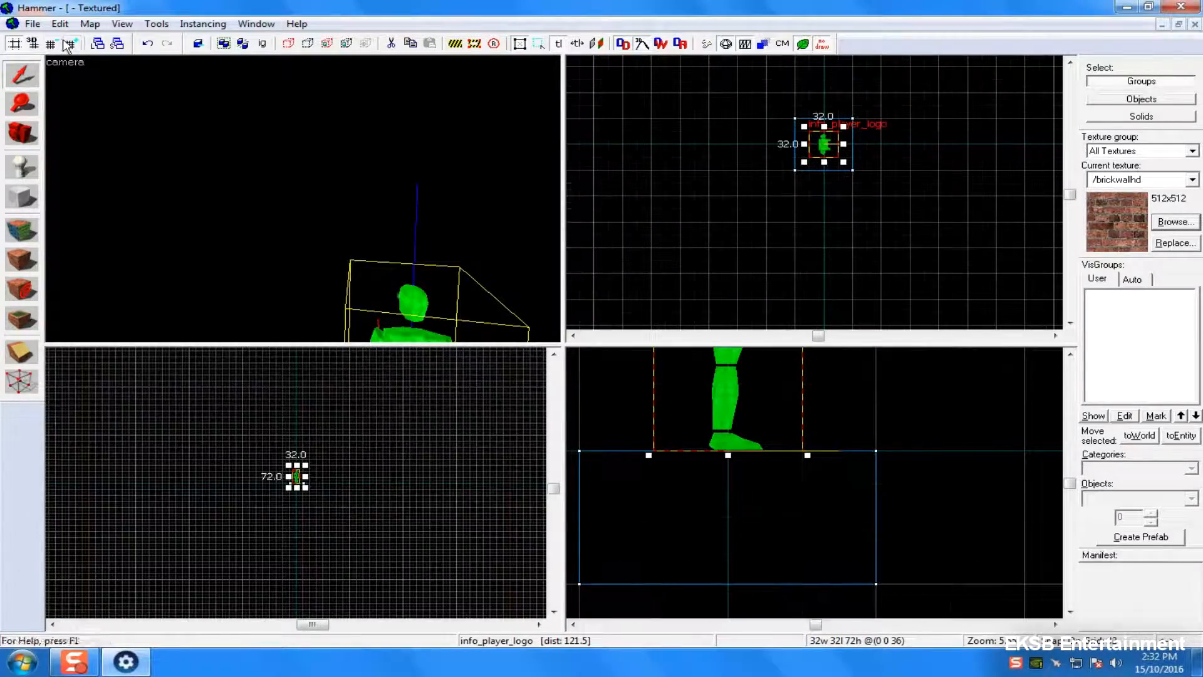
{"action": "left_click", "coordinate": [59, 45]}
{"action": "left_click", "coordinate": [60, 45]}
{"action": "left_click", "coordinate": [59, 45]}
{"action": "left_click", "coordinate": [59, 45]}
{"action": "left_click_drag", "start_coordinate": [725, 426], "coordinate": [724, 414]}
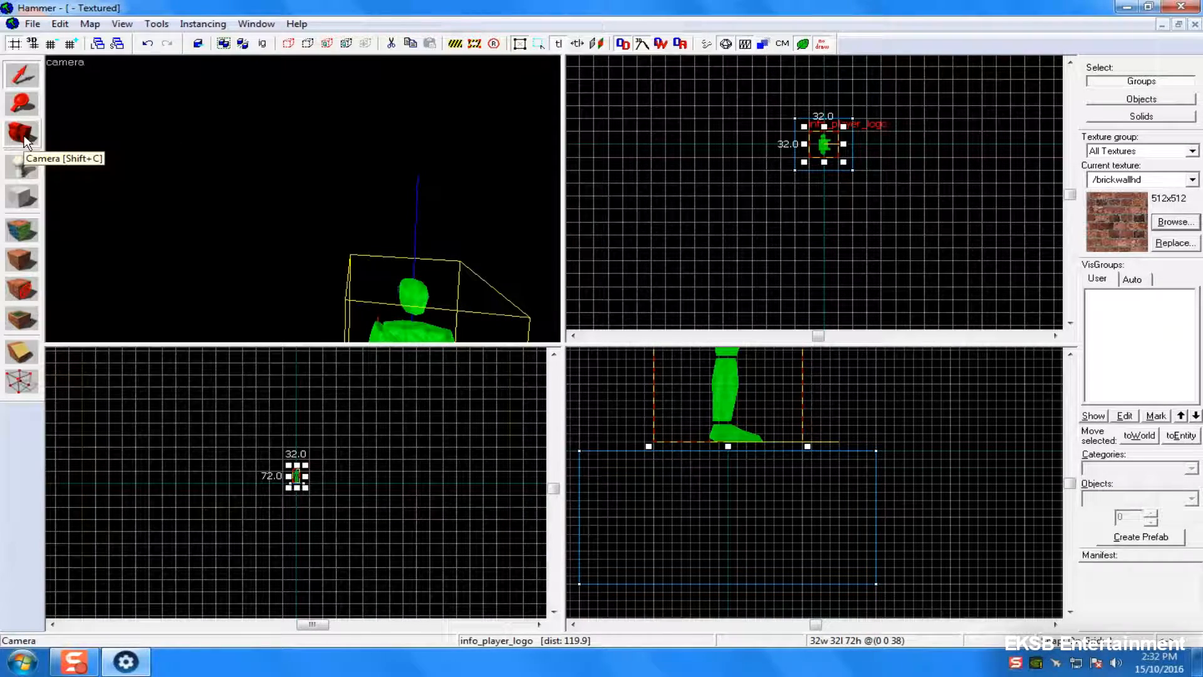
{"action": "key", "text": "Escape"}
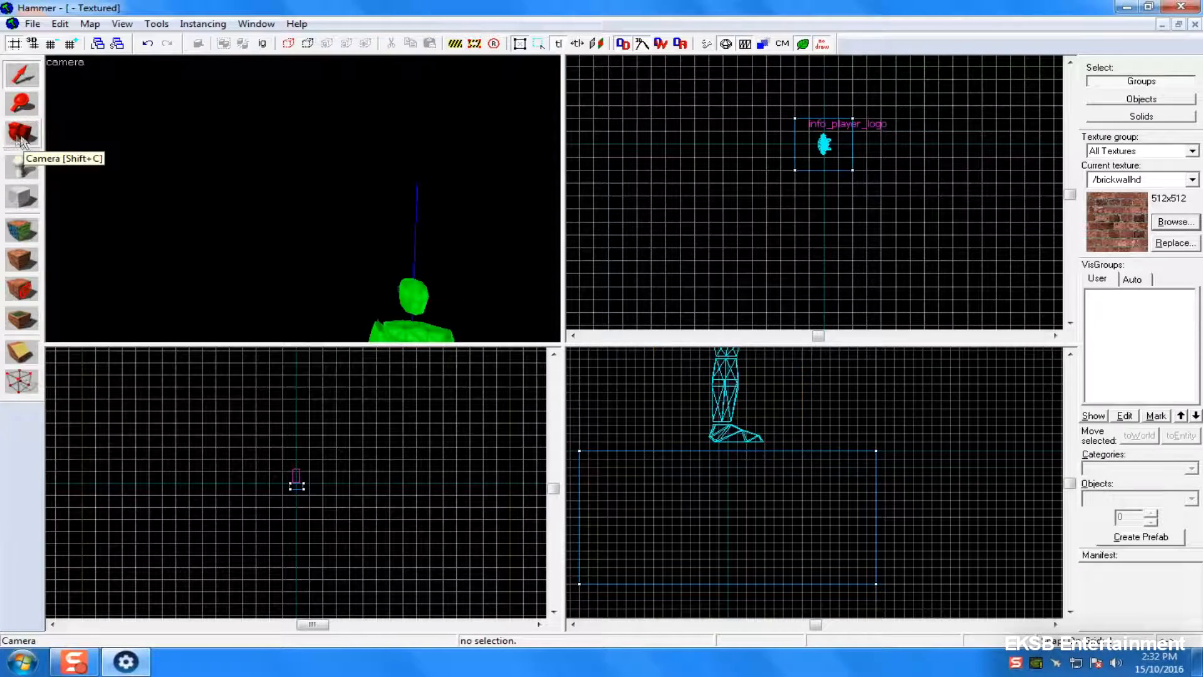
- Select the player entity, try moving it high above the brick block in the right view, and undo the move
{"action": "scroll", "coordinate": [154, 76], "scroll_direction": "down", "scroll_amount": 5}
{"action": "left_click", "coordinate": [727, 401]}
{"action": "scroll", "coordinate": [725, 435], "scroll_direction": "down", "scroll_amount": 5}
{"action": "left_click_drag", "start_coordinate": [727, 464], "coordinate": [714, 373]}
{"action": "key", "text": "ctrl+z"}
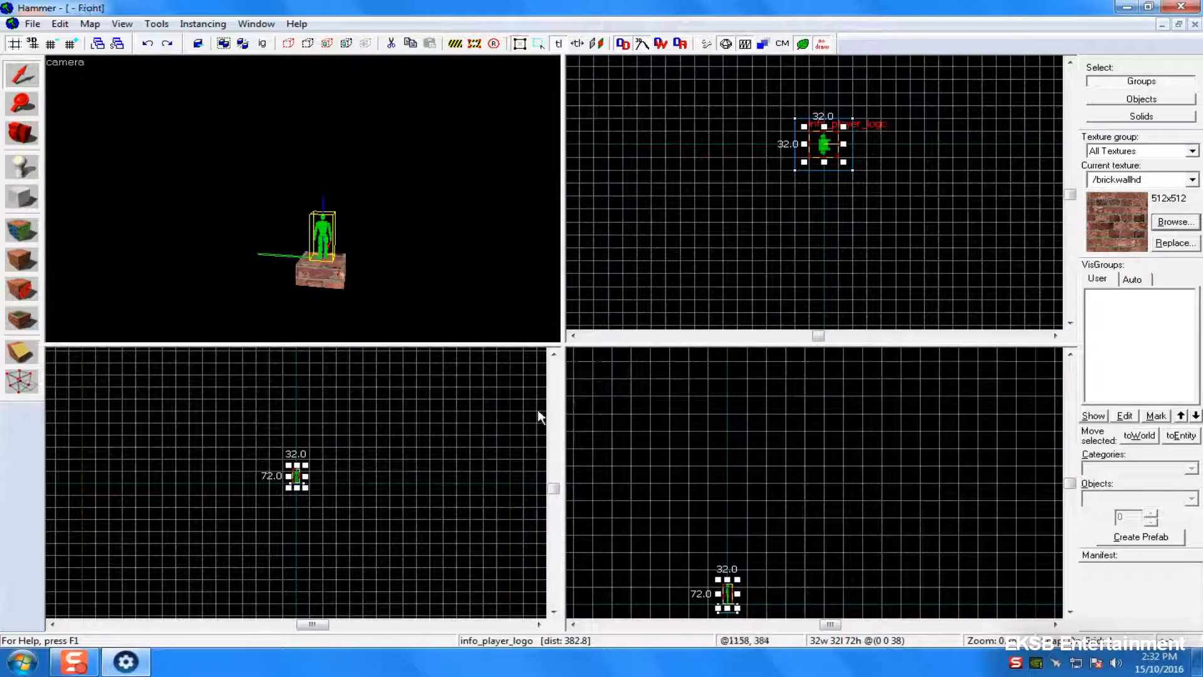
- Delete the player entity, place a new info_player_logo at the brick block's centre in the top view using a coarser grid, and deselect it
{"action": "key", "text": "Delete"}
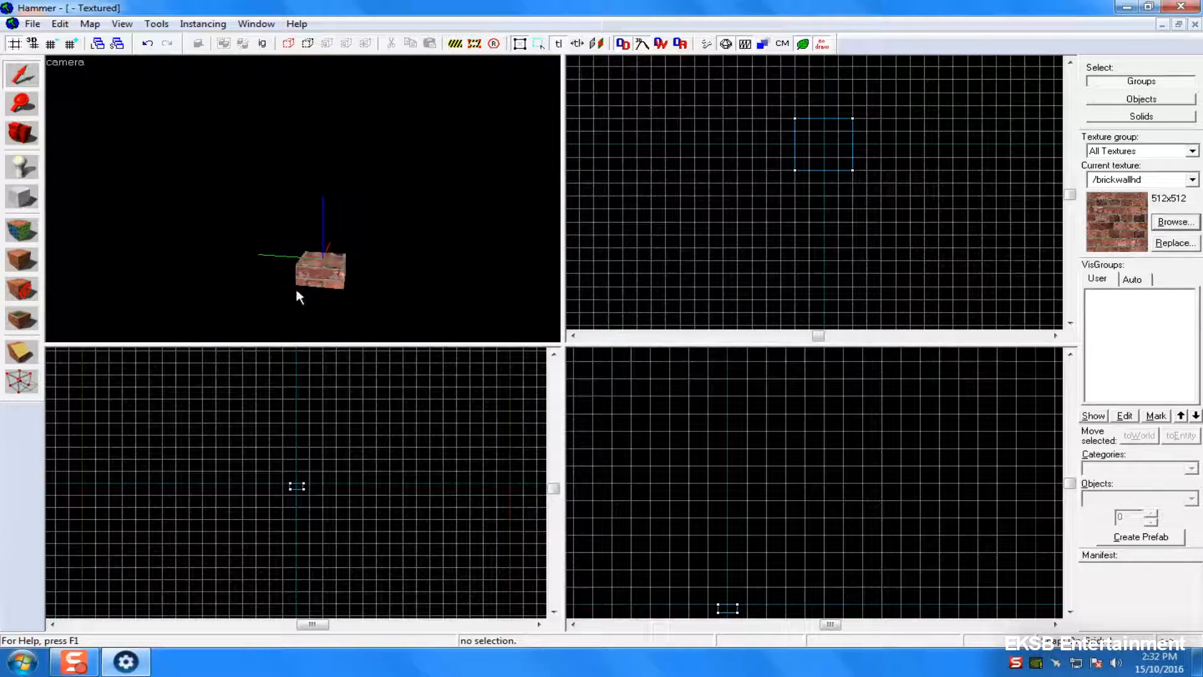
{"action": "left_click", "coordinate": [22, 166]}
{"action": "scroll", "coordinate": [847, 121], "scroll_direction": "up", "scroll_amount": 5}
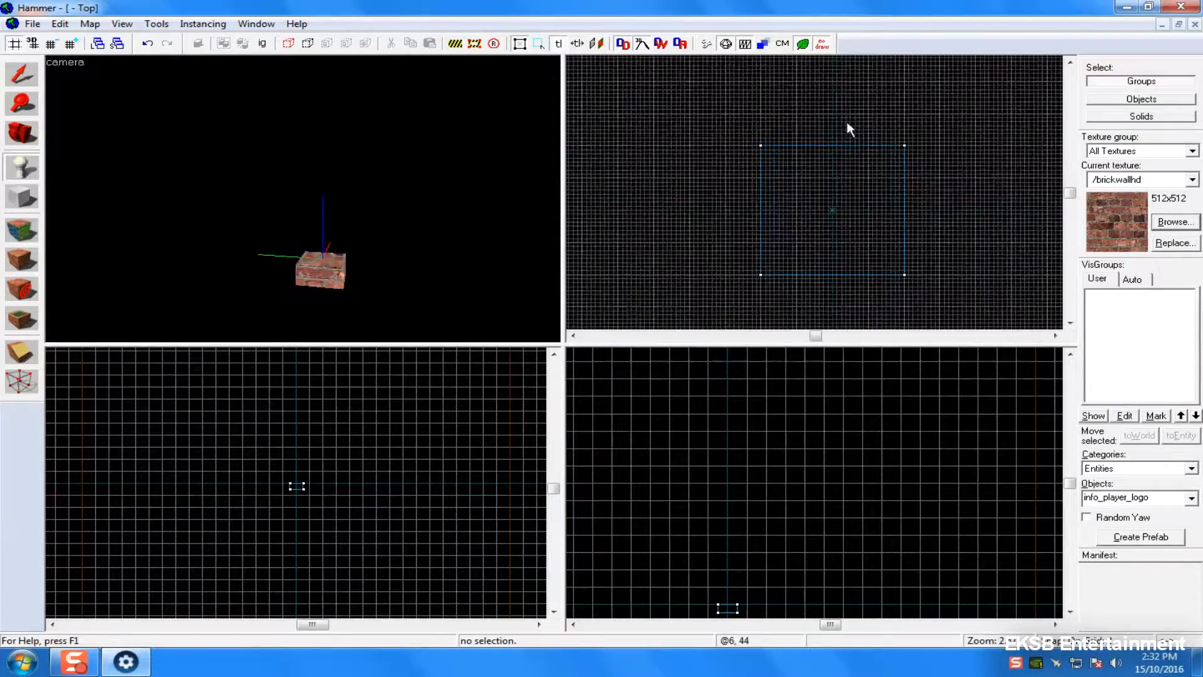
{"action": "left_click", "coordinate": [72, 44]}
{"action": "left_click", "coordinate": [73, 44]}
{"action": "left_click", "coordinate": [832, 209]}
{"action": "key", "text": "Return"}
{"action": "left_click", "coordinate": [22, 74]}
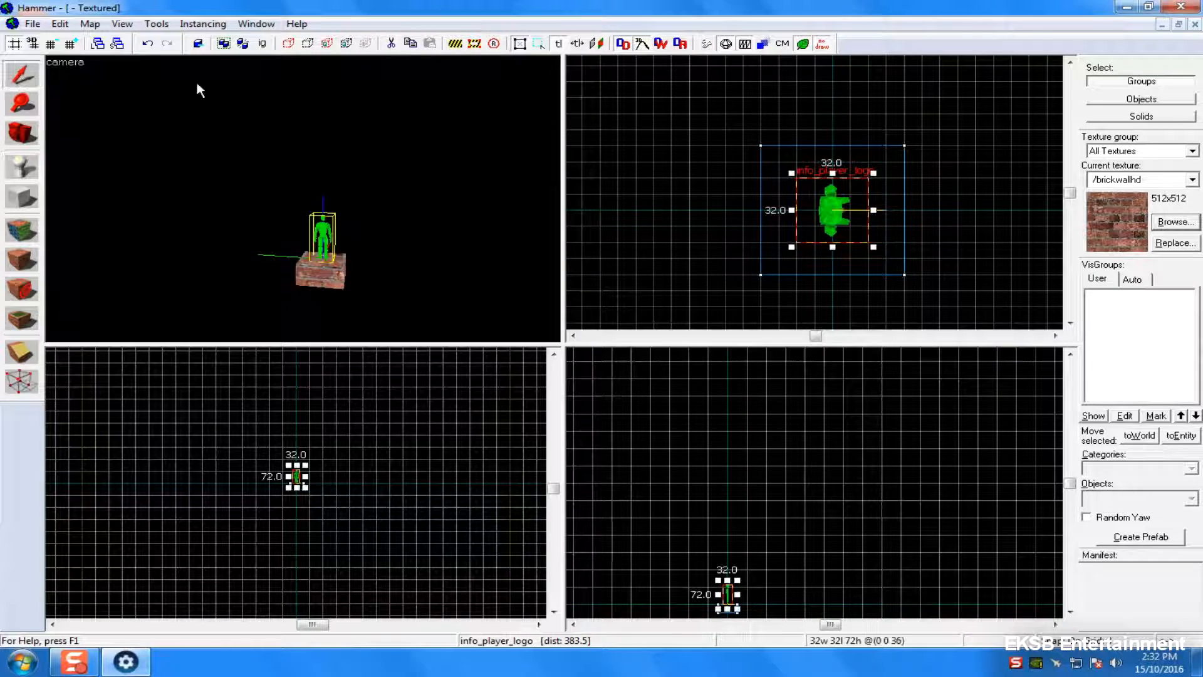
{"action": "key", "text": "Escape"}
- Delete the brick block under the player and take a brief look at the available textures
{"action": "left_click", "coordinate": [343, 274]}
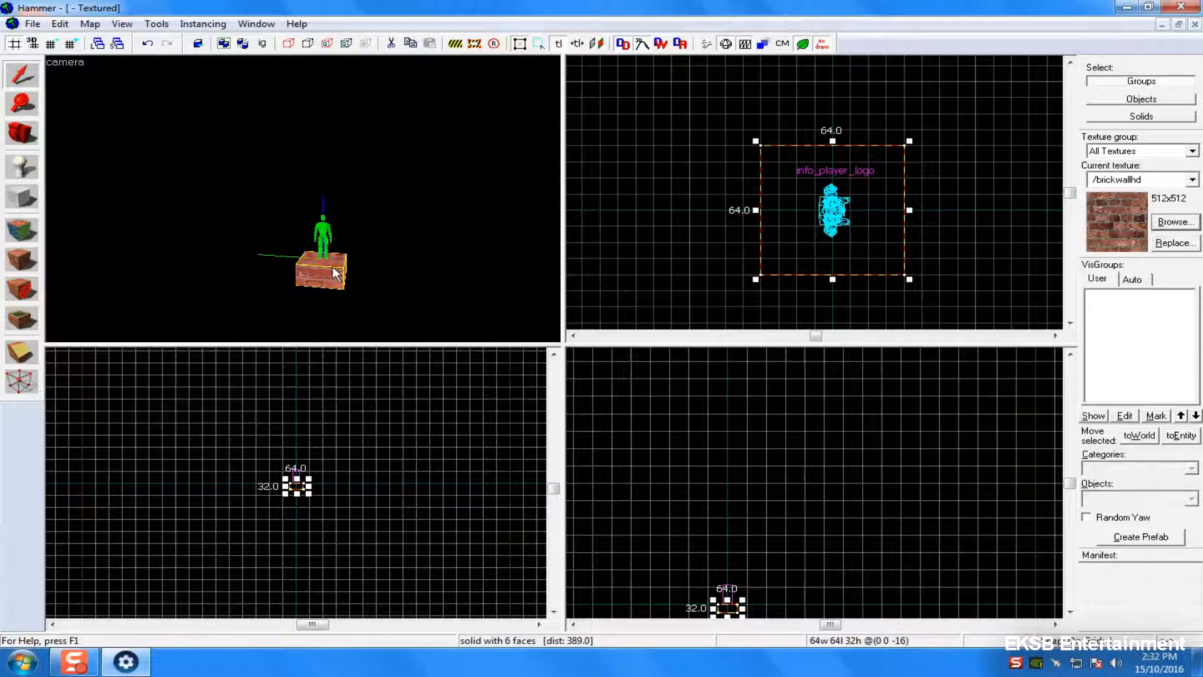
{"action": "key", "text": "Delete"}
{"action": "left_click", "coordinate": [1174, 222]}
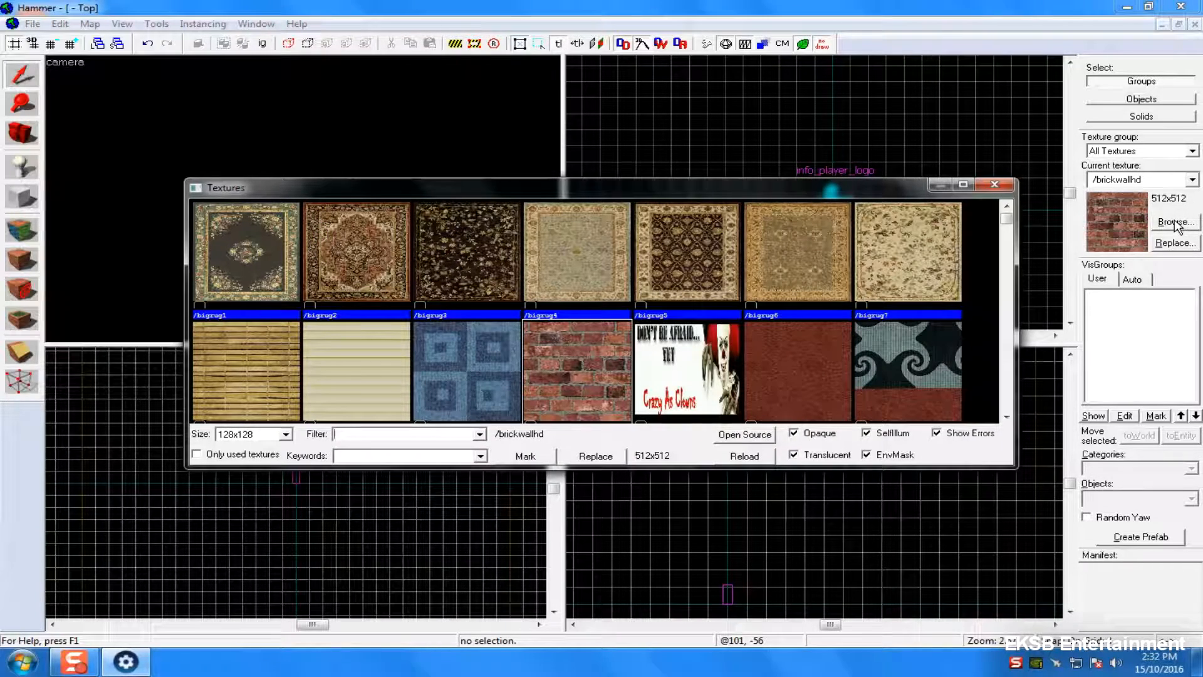
{"action": "left_click", "coordinate": [993, 185]}
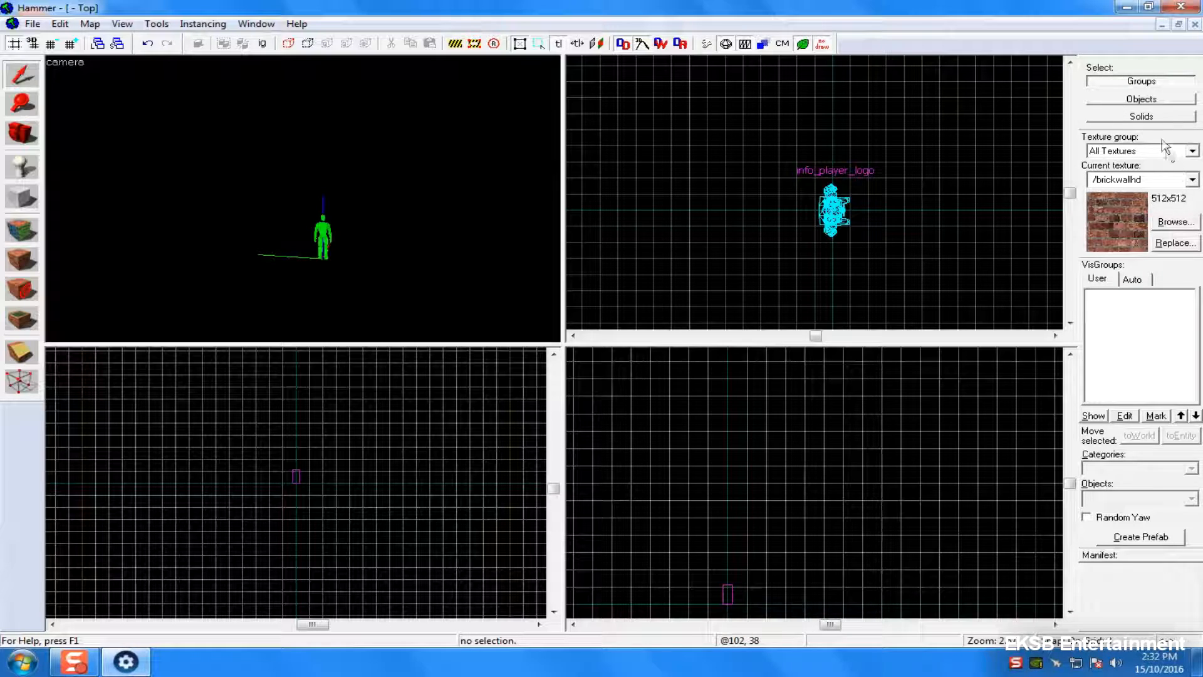
- Filter the textures by "dev" and choose the red bl4ze91mapping/dev grid texture as the current texture
{"action": "left_click", "coordinate": [1175, 222]}
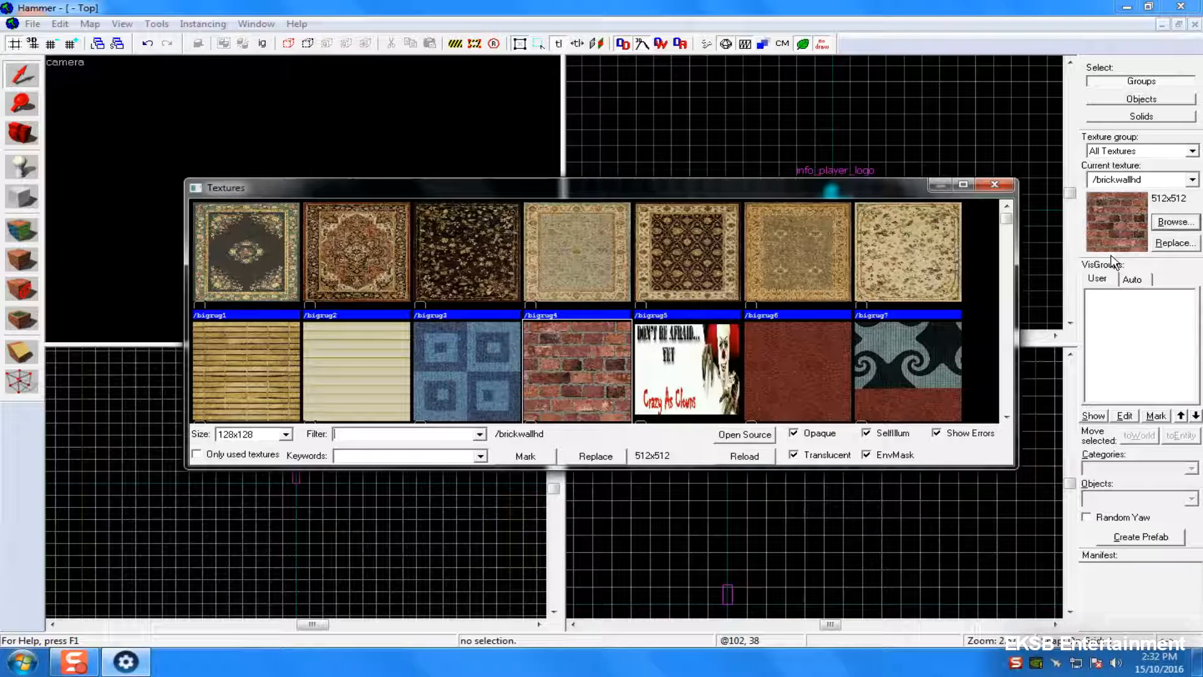
{"action": "type", "text": "dev"}
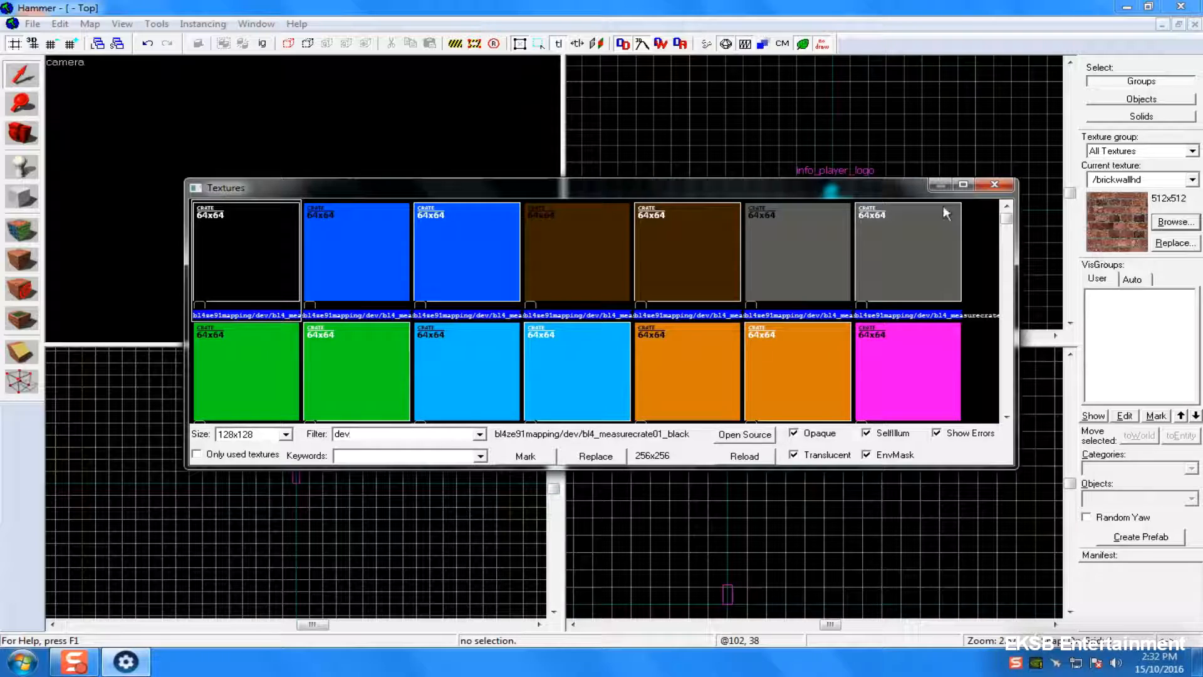
{"action": "left_click", "coordinate": [721, 374]}
{"action": "scroll", "coordinate": [720, 374], "scroll_direction": "down", "scroll_amount": 1}
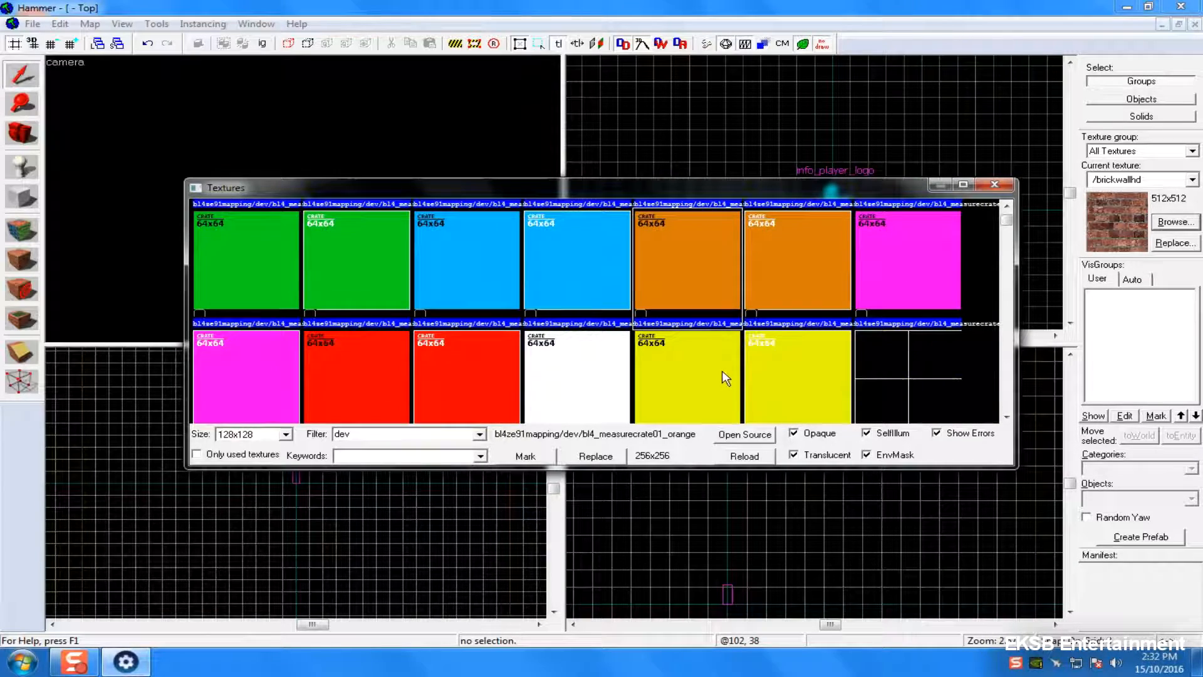
{"action": "scroll", "coordinate": [653, 308], "scroll_direction": "down", "scroll_amount": 1}
{"action": "scroll", "coordinate": [650, 324], "scroll_direction": "down", "scroll_amount": 3}
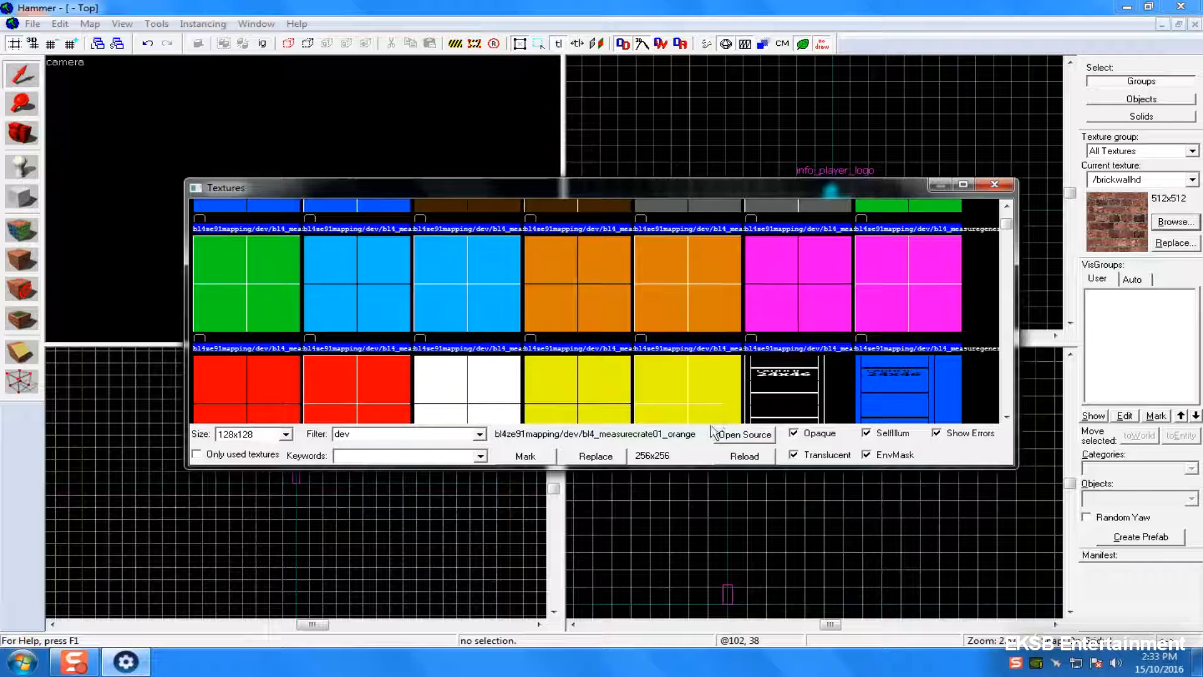
{"action": "double_click", "coordinate": [283, 393]}
- Create a red floor block under the player in the top view, 128 units wide and stretched to 512 units long
{"action": "left_click", "coordinate": [21, 197]}
{"action": "scroll", "coordinate": [892, 209], "scroll_direction": "down", "scroll_amount": 1}
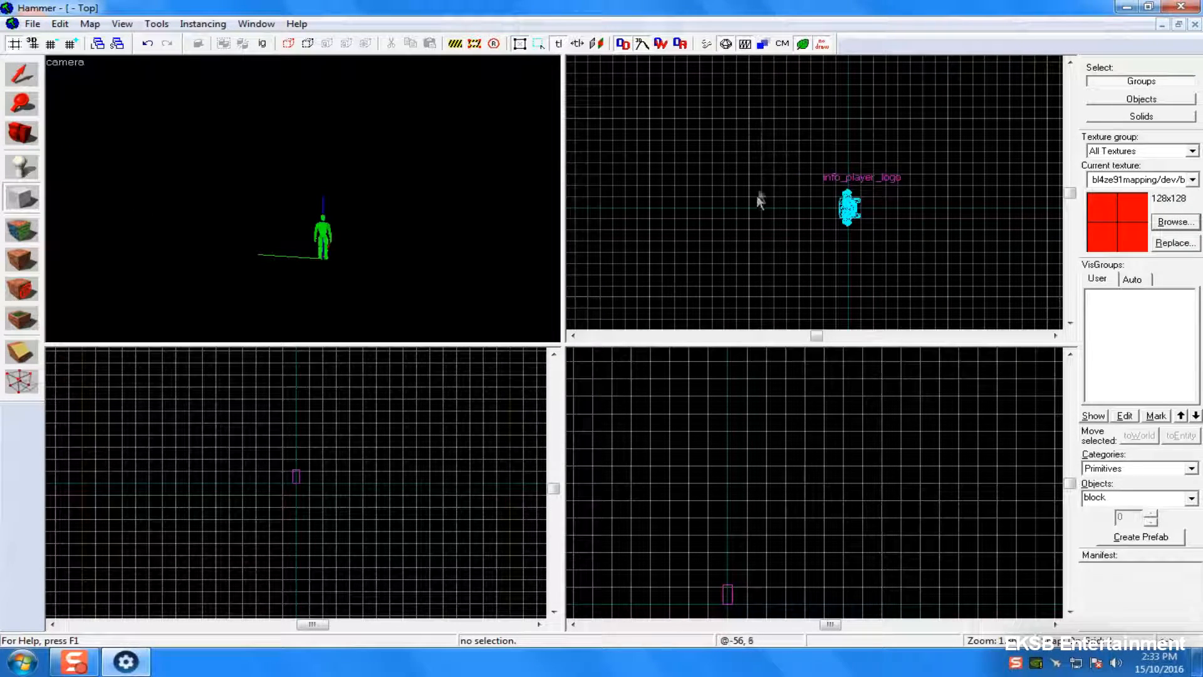
{"action": "left_click_drag", "start_coordinate": [751, 119], "coordinate": [952, 304]}
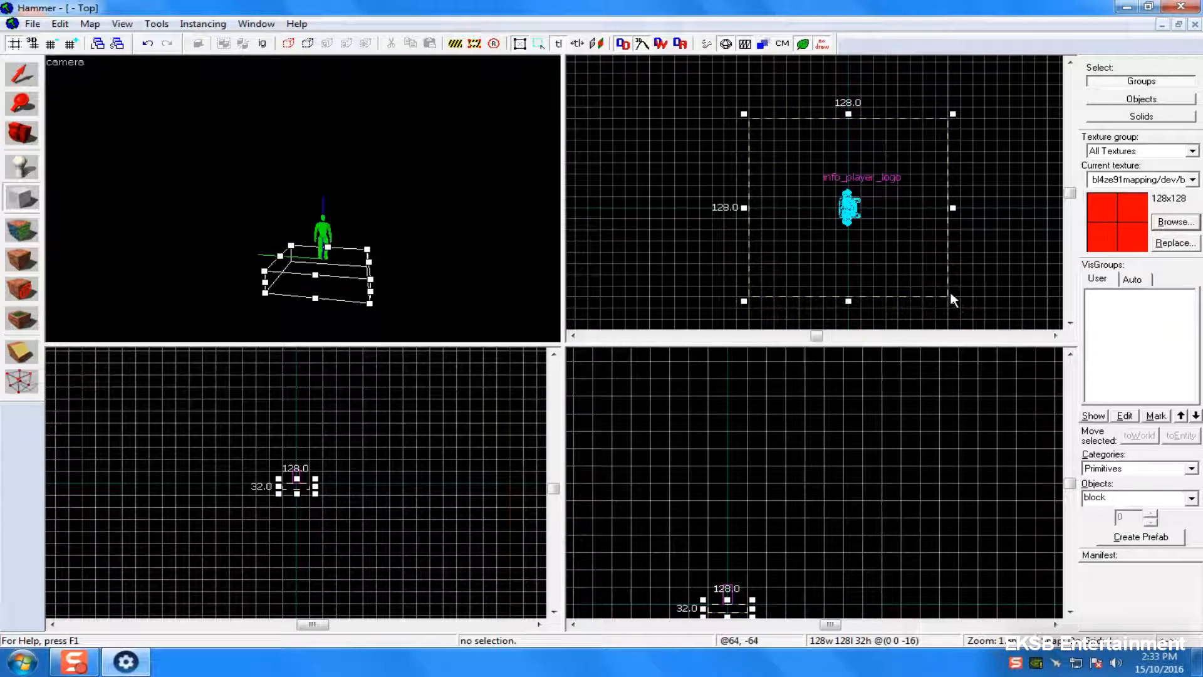
{"action": "scroll", "coordinate": [946, 300], "scroll_direction": "down", "scroll_amount": 1}
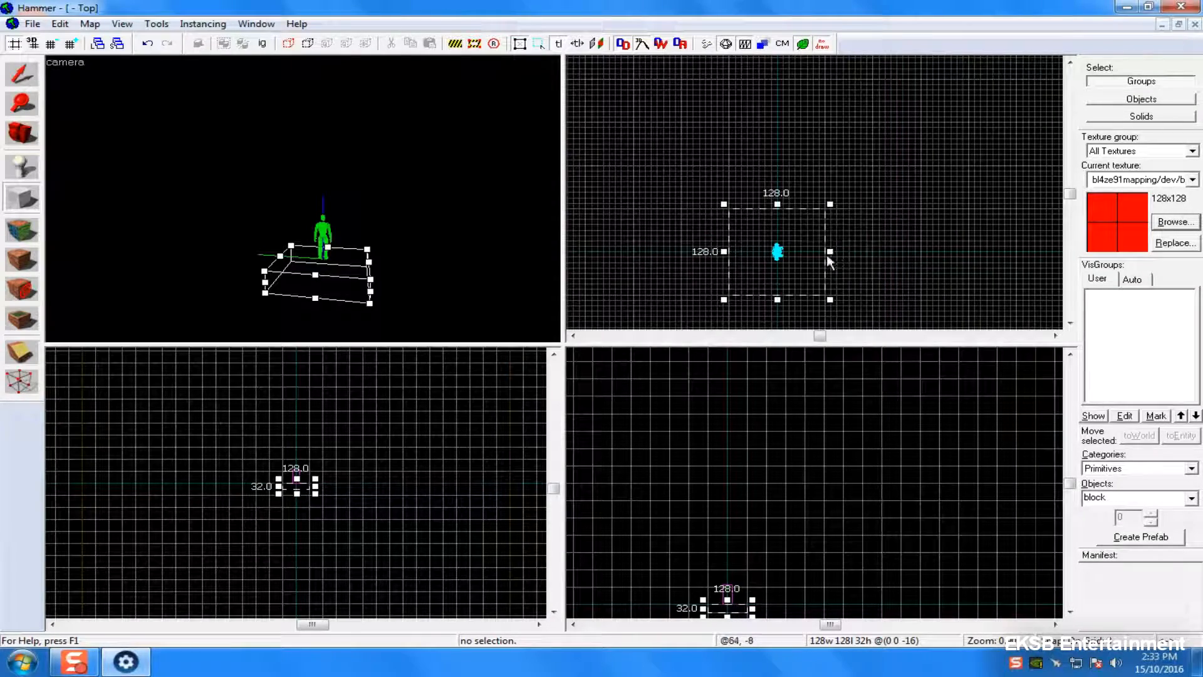
{"action": "left_click_drag", "start_coordinate": [833, 257], "coordinate": [992, 270]}
{"action": "key", "text": "Return"}
- Thin the red floor block to 8 units by lifting its underside to just below the player's feet, and deselect it
{"action": "left_click", "coordinate": [31, 81]}
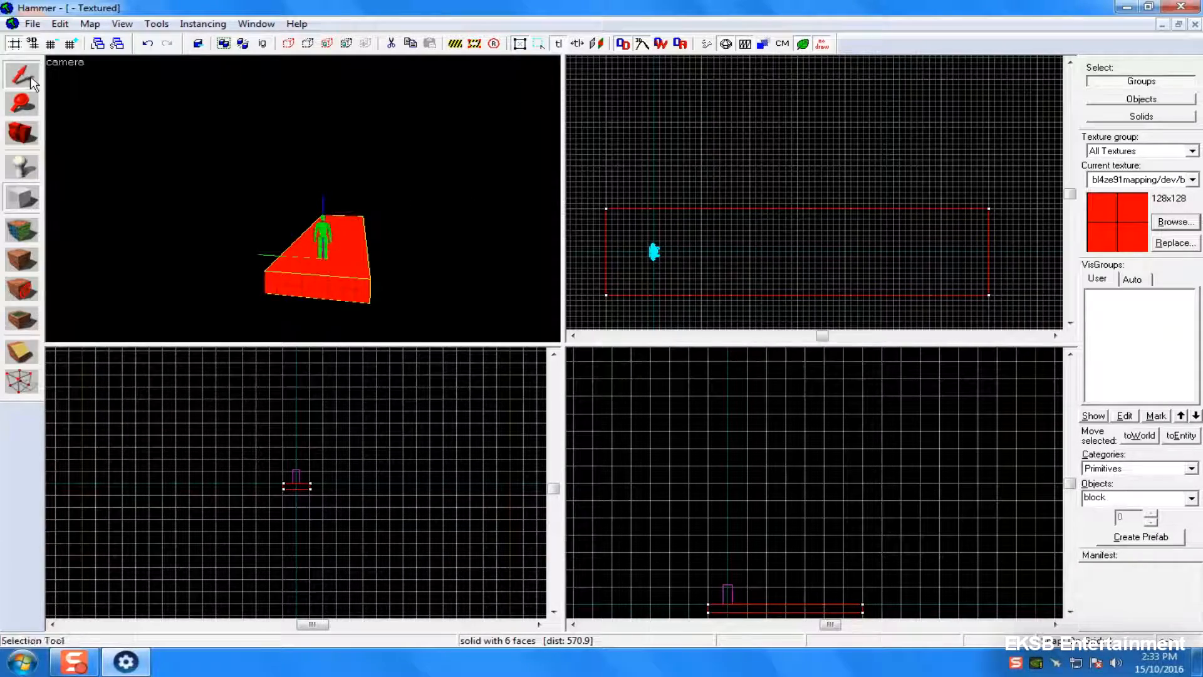
{"action": "middle_click_drag", "start_coordinate": [806, 608], "coordinate": [806, 544]}
{"action": "scroll", "coordinate": [840, 557], "scroll_direction": "up", "scroll_amount": 6}
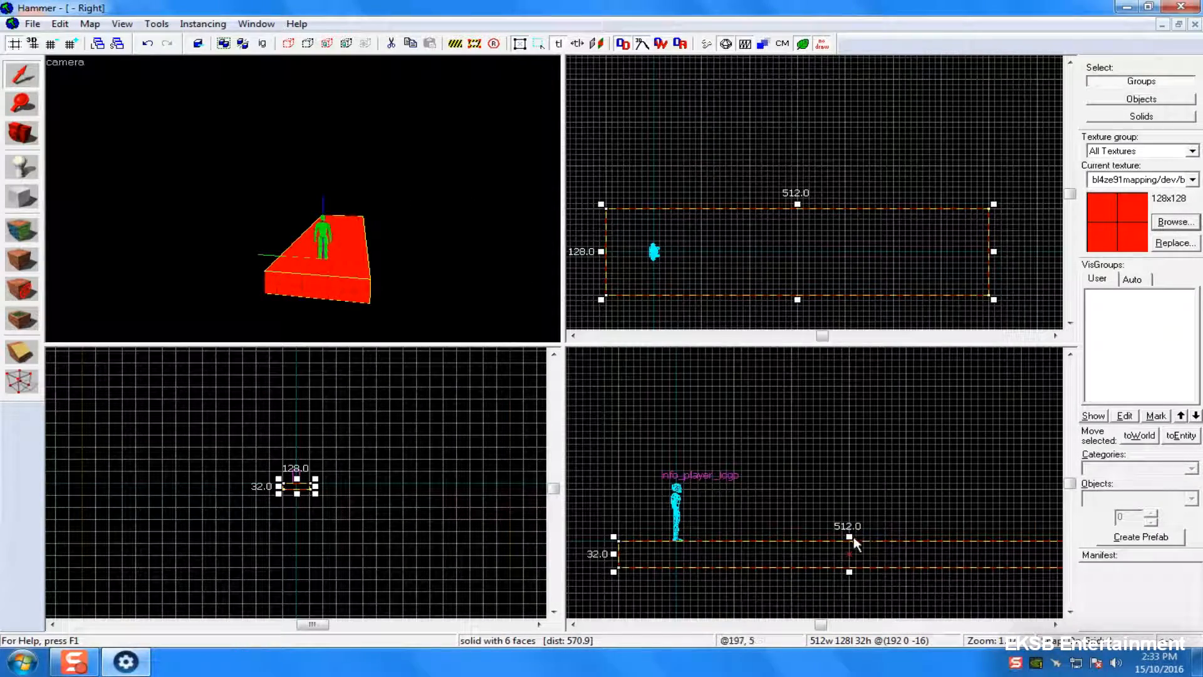
{"action": "left_click_drag", "start_coordinate": [850, 537], "coordinate": [848, 551]}
{"action": "key", "text": "Right"}
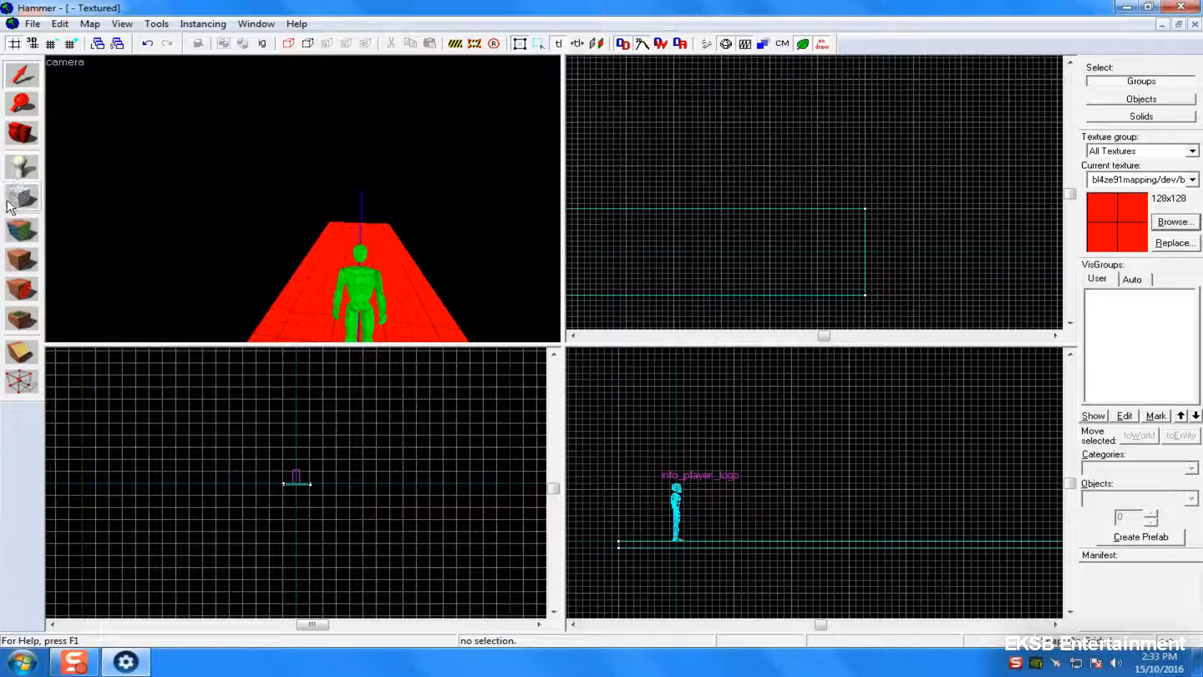
- Create a wall block 512 units long, 8 thick and 128 high along one long edge of the floor, and deselect it
{"action": "left_click", "coordinate": [36, 191]}
{"action": "key", "text": "Left"}
{"action": "key", "text": "Left"}
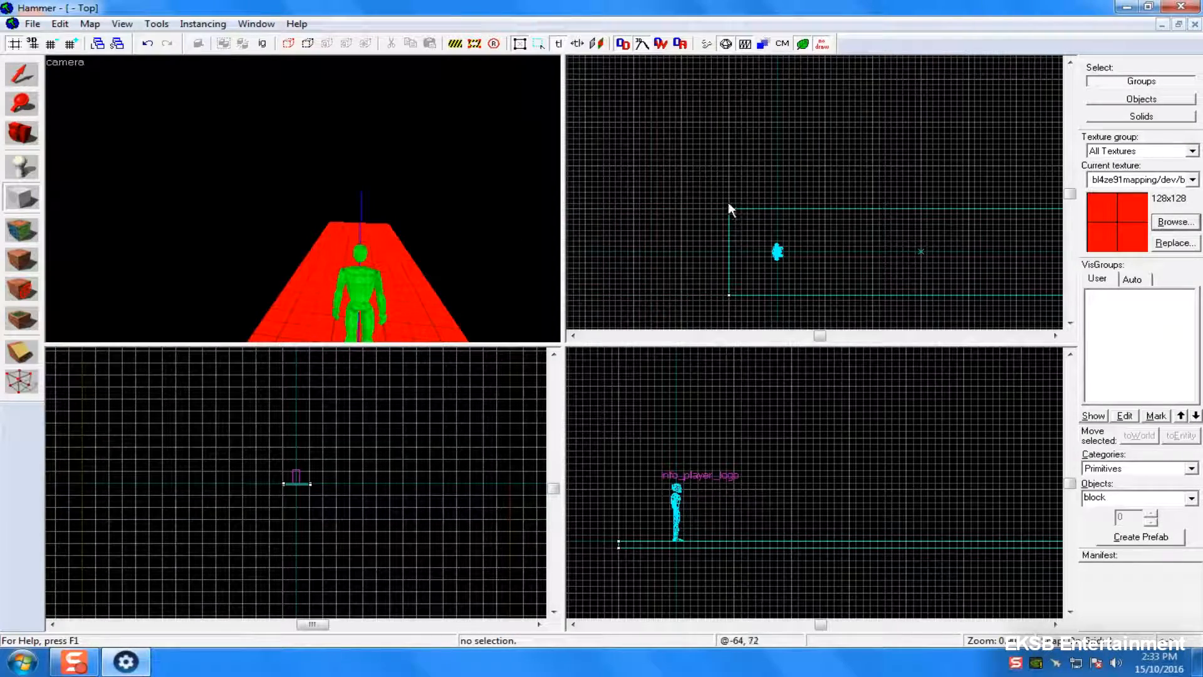
{"action": "left_click_drag", "start_coordinate": [729, 207], "coordinate": [995, 213]}
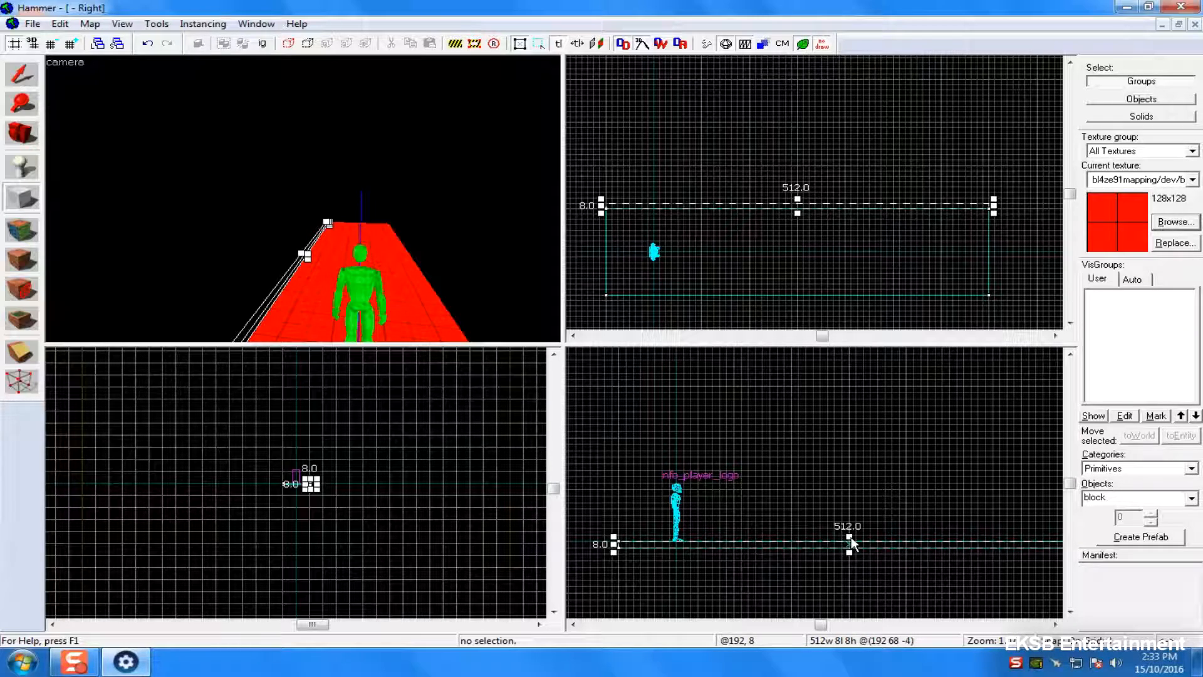
{"action": "left_click_drag", "start_coordinate": [850, 537], "coordinate": [846, 432]}
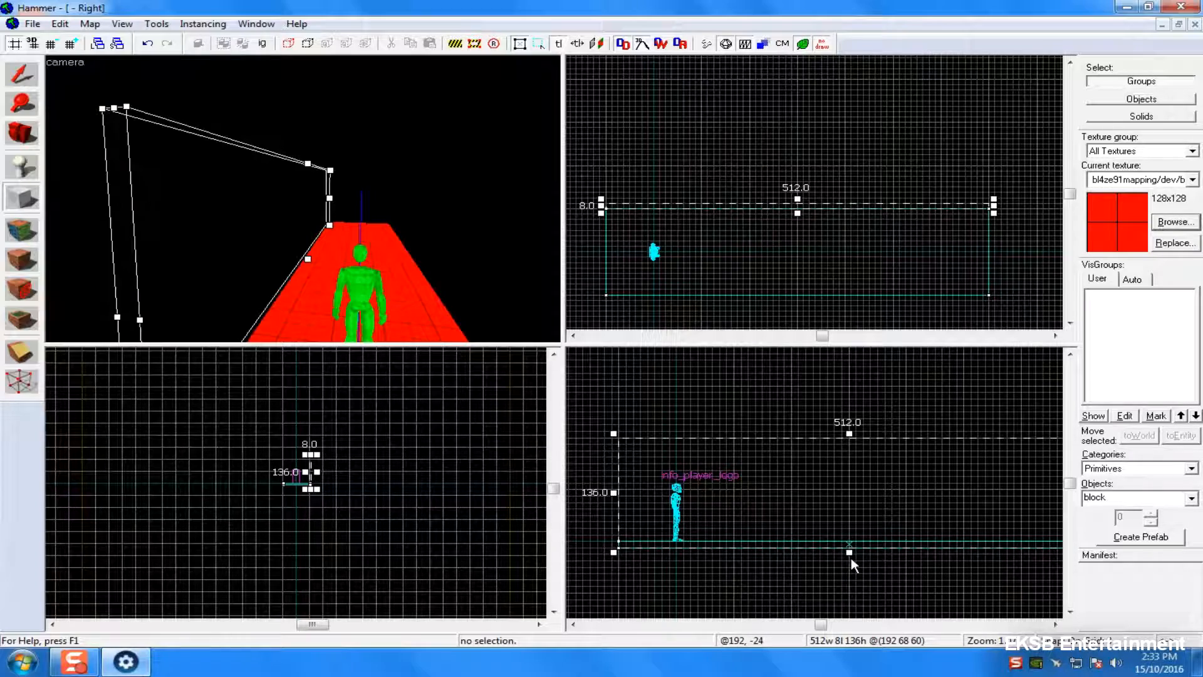
{"action": "left_click_drag", "start_coordinate": [850, 556], "coordinate": [849, 545]}
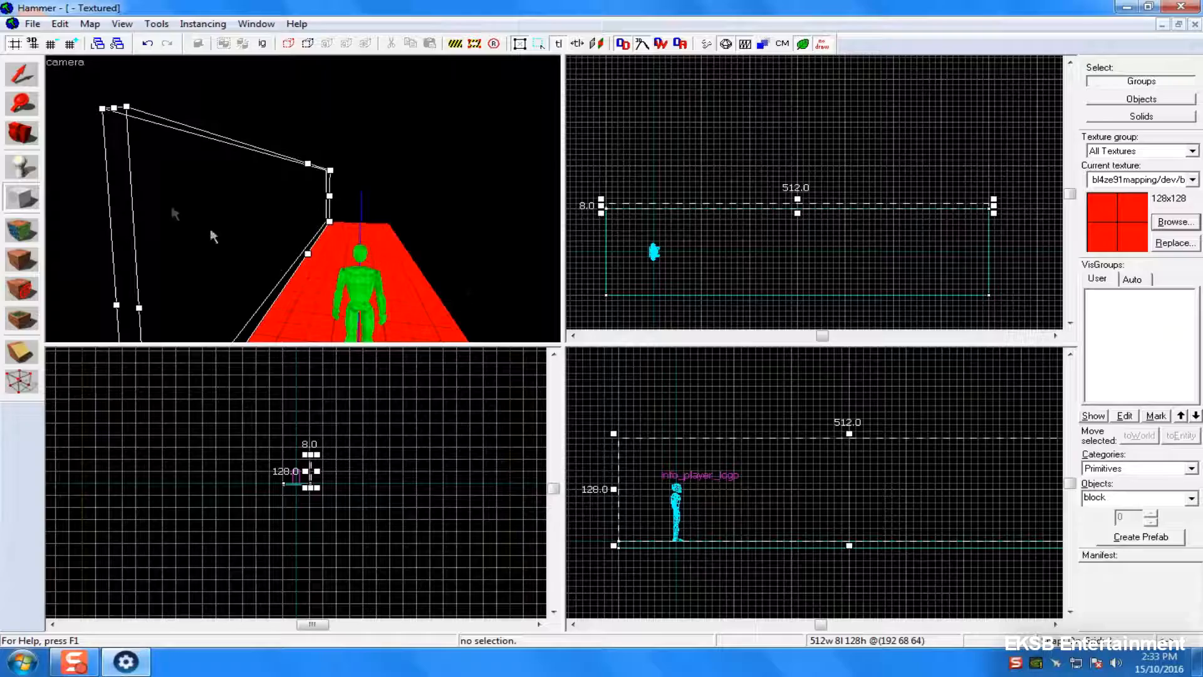
{"action": "key", "text": "Return"}
{"action": "key", "text": "Down"}
{"action": "left_click", "coordinate": [22, 75]}
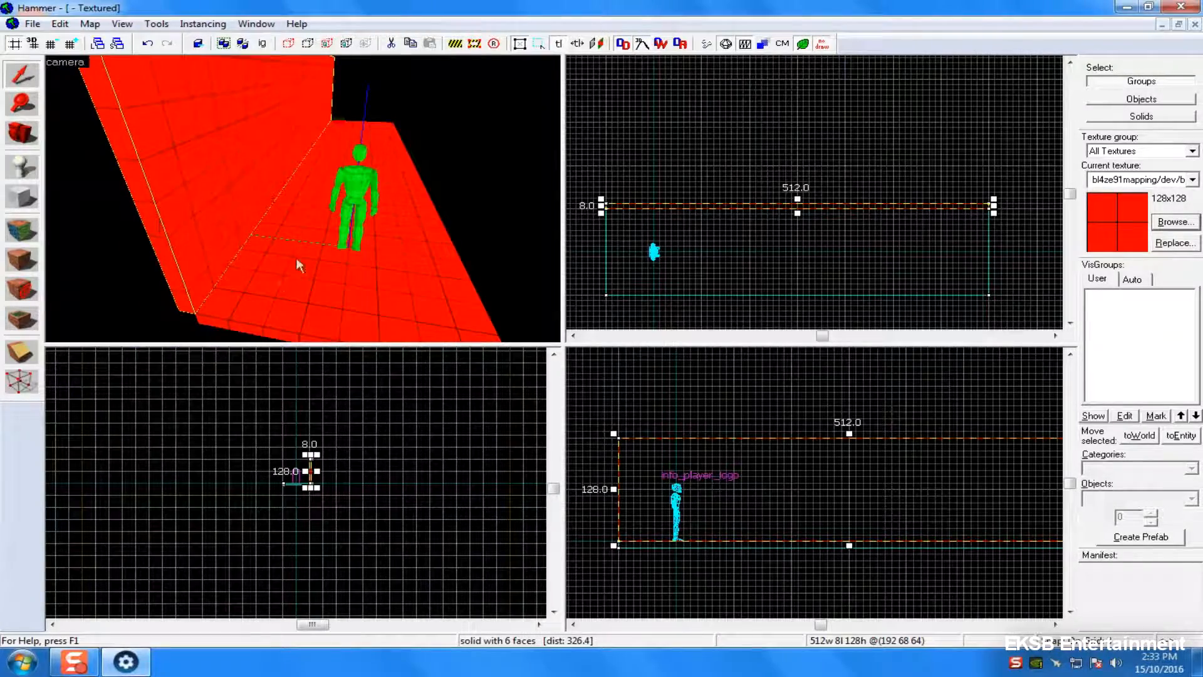
{"action": "key", "text": "Up"}
{"action": "key", "text": "Down"}
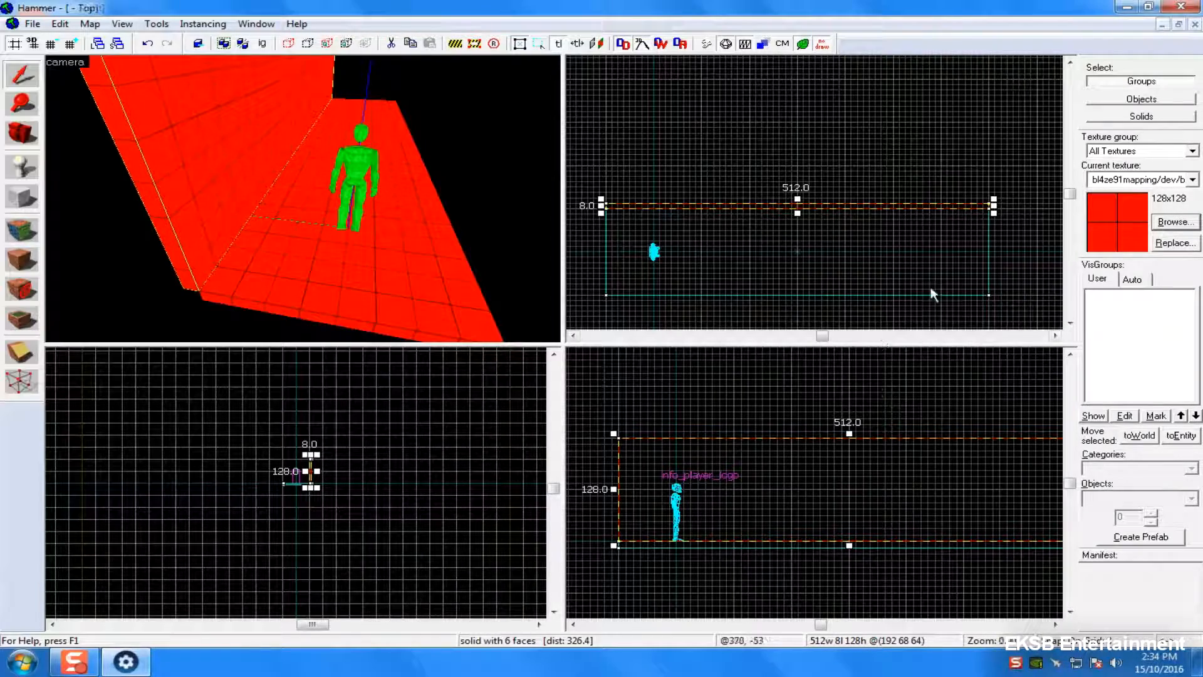
{"action": "left_click", "coordinate": [857, 240]}
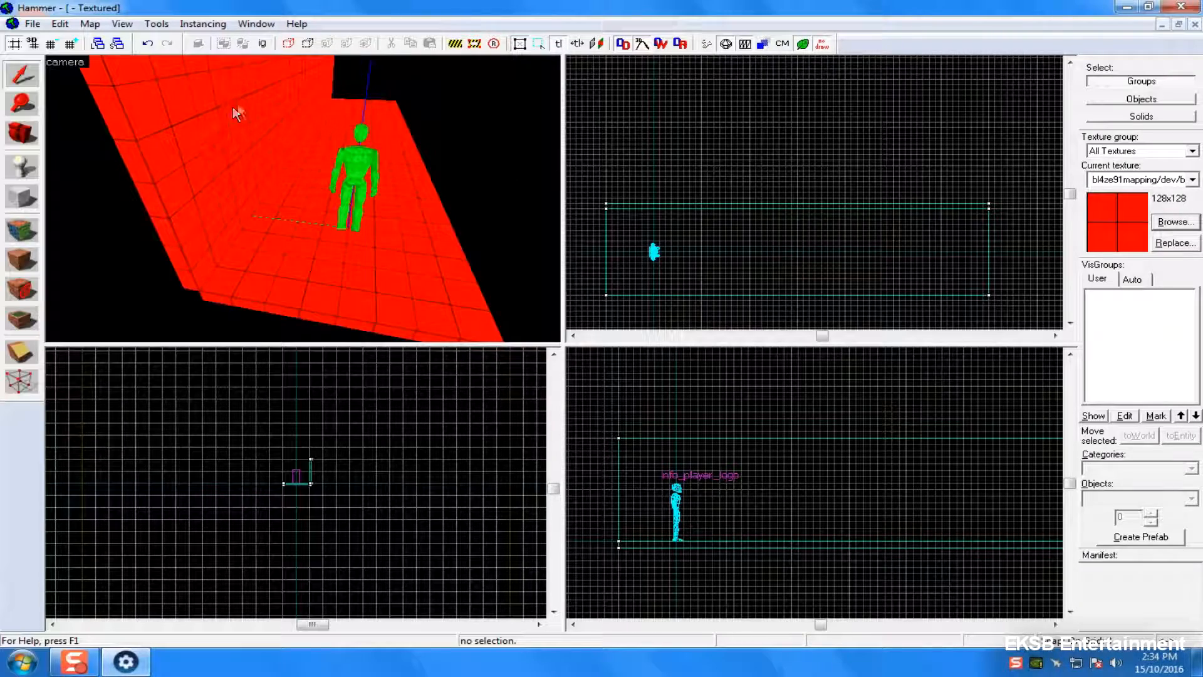
- Try selecting the wall and the floor in the camera view, and clear the selection
{"action": "left_click", "coordinate": [267, 84]}
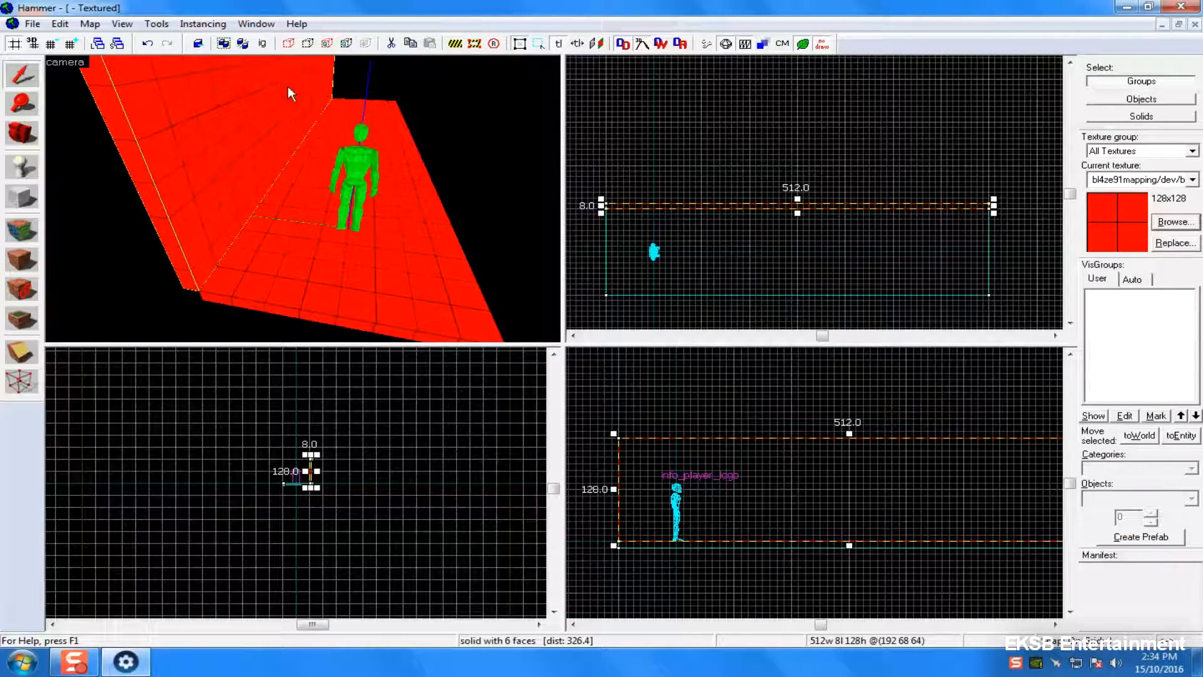
{"action": "scroll", "coordinate": [419, 89], "scroll_direction": "down", "scroll_amount": 5}
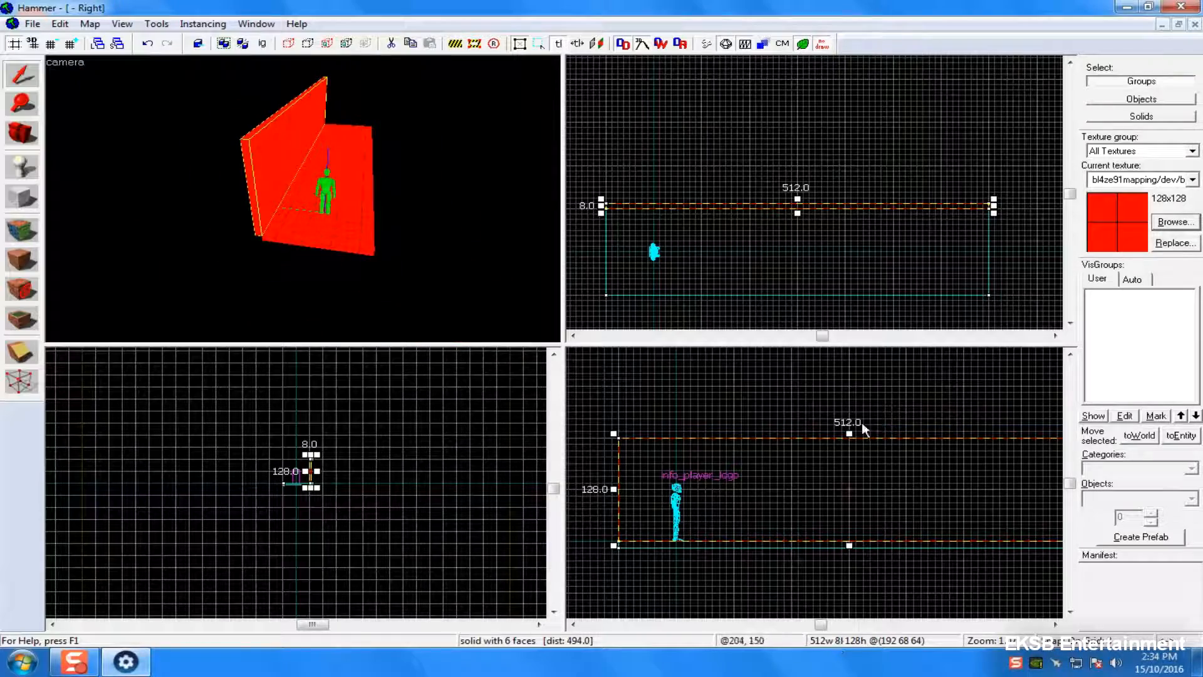
{"action": "left_click", "coordinate": [793, 403]}
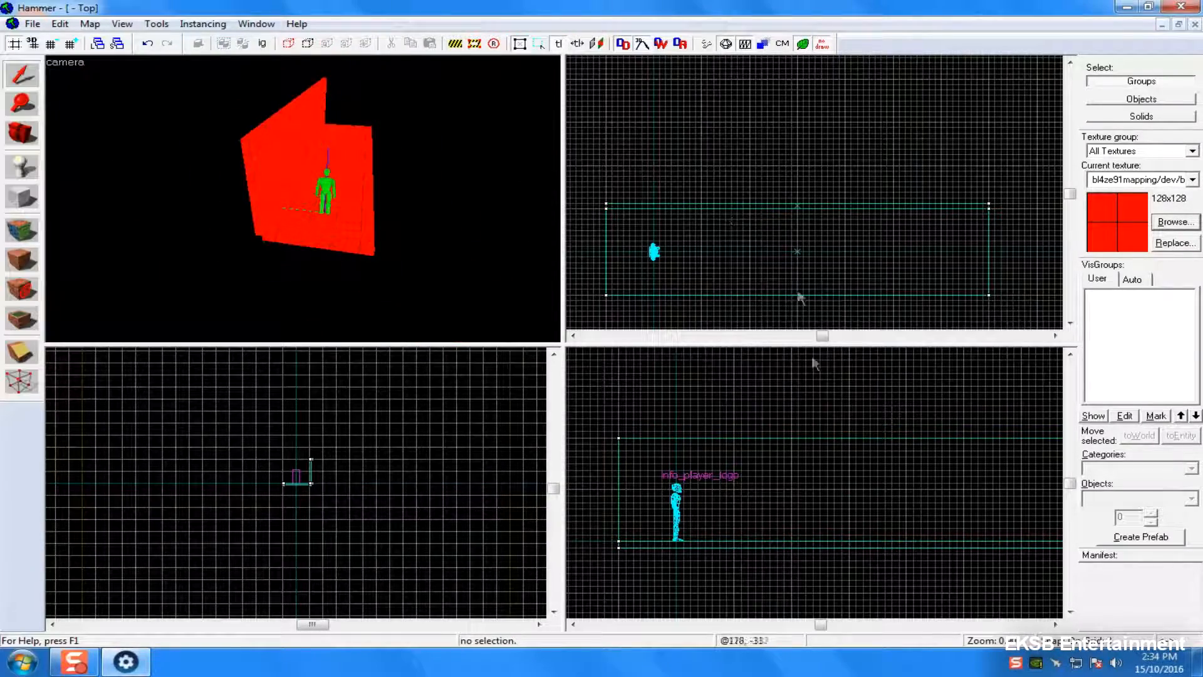
{"action": "left_click", "coordinate": [296, 191]}
{"action": "left_click", "coordinate": [369, 230], "text": "ctrl"}
{"action": "left_click", "coordinate": [326, 186], "text": "ctrl"}
{"action": "left_click", "coordinate": [277, 159], "text": "ctrl"}
{"action": "left_click", "coordinate": [315, 217], "text": "ctrl"}
{"action": "left_click", "coordinate": [492, 304]}
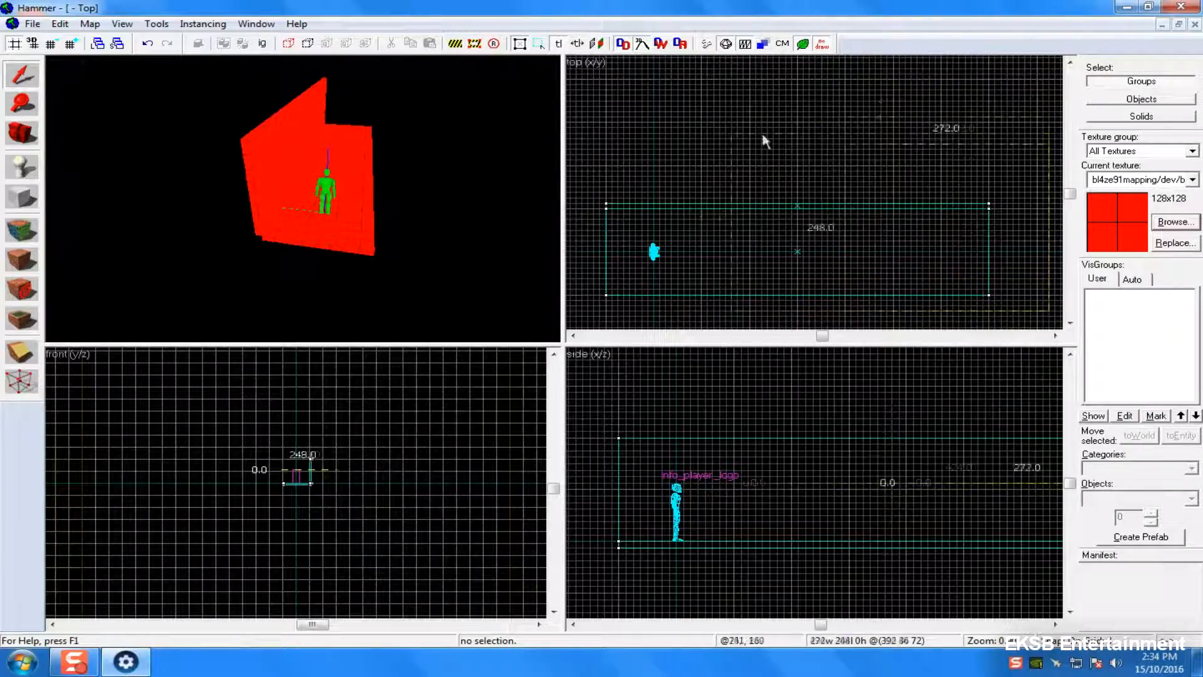
{"action": "left_click", "coordinate": [281, 139]}
{"action": "key", "text": "Escape"}
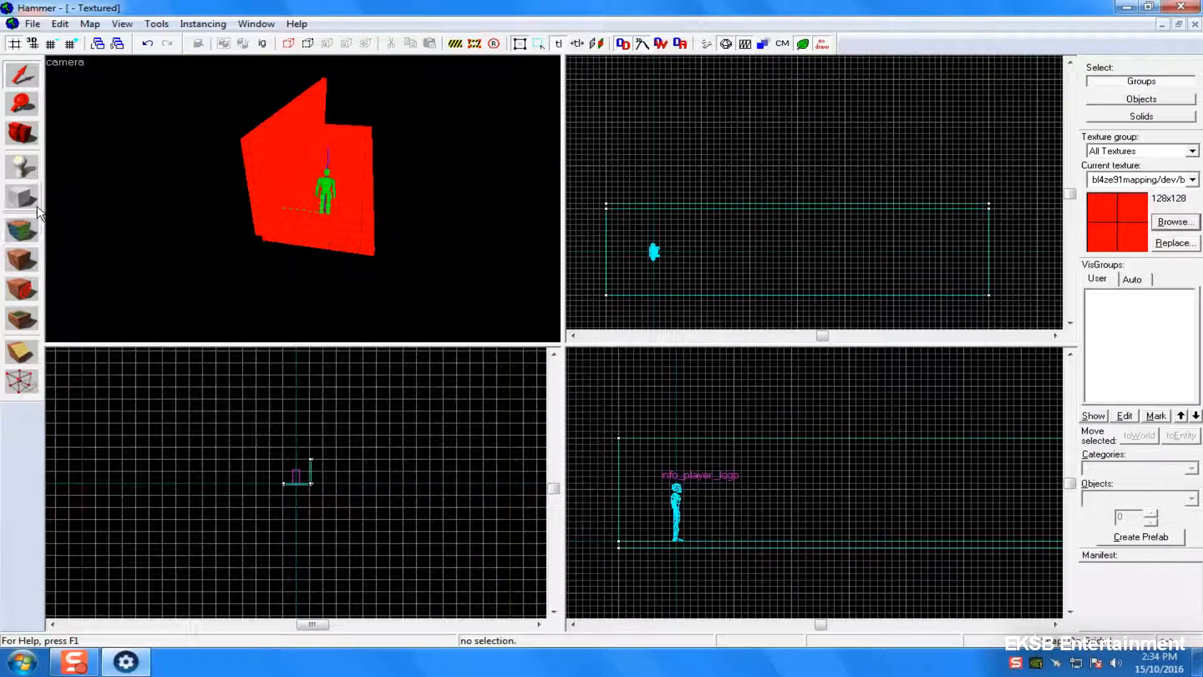
- Try creating a second wall from a new block, about 520 by 8 units, along the floor's opposite long edge, and delete it
{"action": "left_click", "coordinate": [22, 196]}
{"action": "scroll", "coordinate": [712, 303], "scroll_direction": "down", "scroll_amount": 3}
{"action": "left_click_drag", "start_coordinate": [603, 227], "coordinate": [1000, 233]}
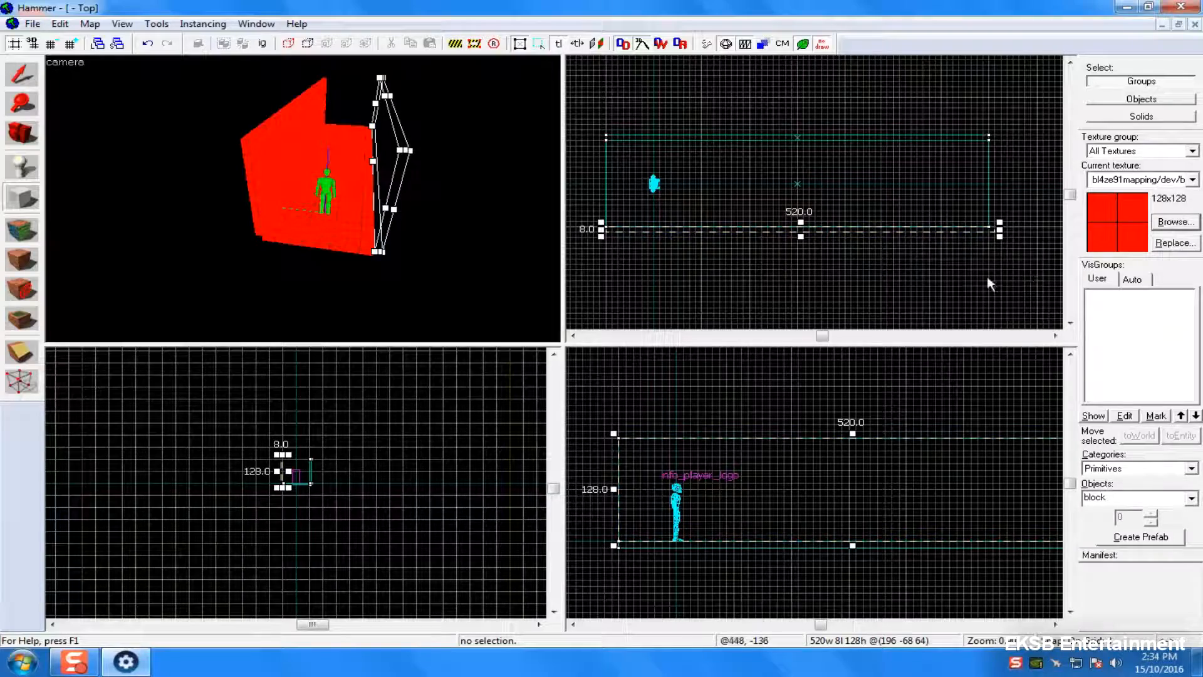
{"action": "key", "text": "Return"}
{"action": "left_click", "coordinate": [23, 74]}
{"action": "key", "text": "Delete"}
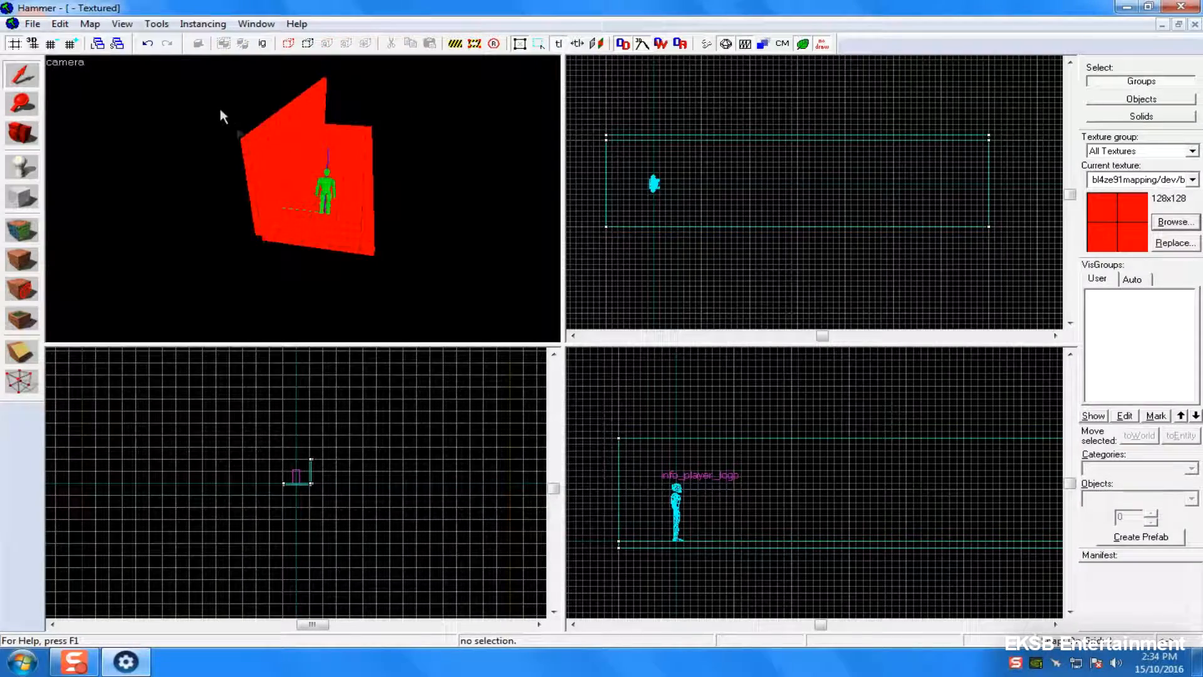
- Copy the existing wall to the opposite long edge of the floor in the top view, and deselect the copy
{"action": "left_click", "coordinate": [280, 158]}
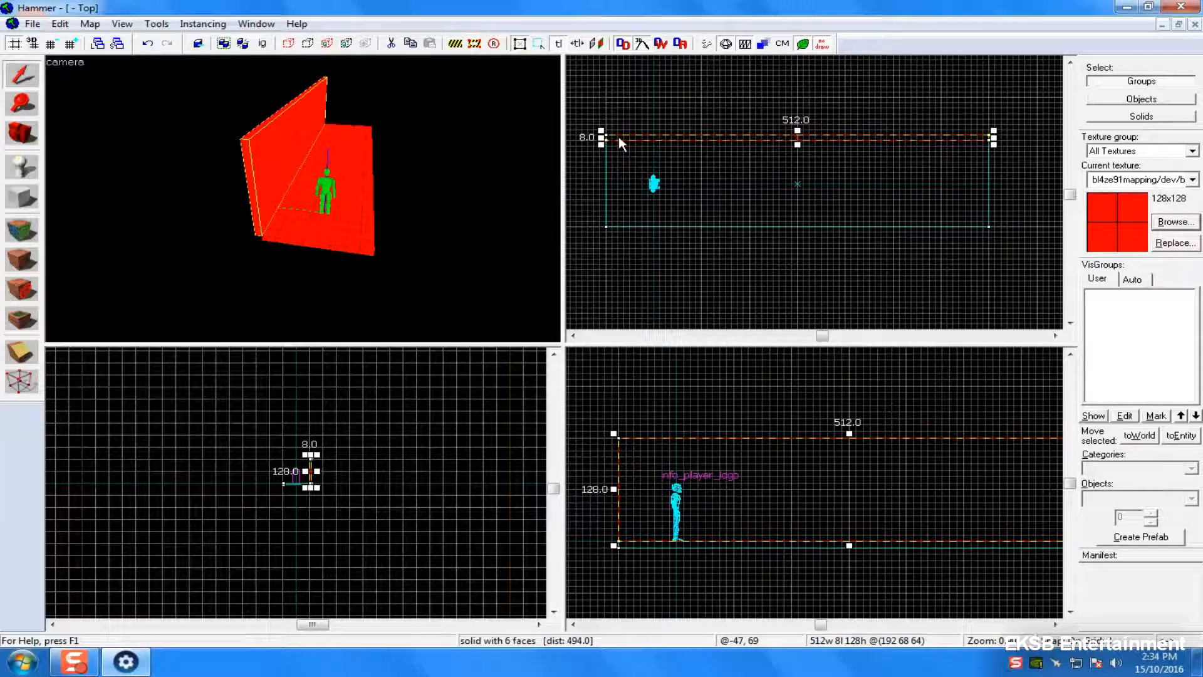
{"action": "left_click_drag", "start_coordinate": [619, 136], "coordinate": [620, 231]}
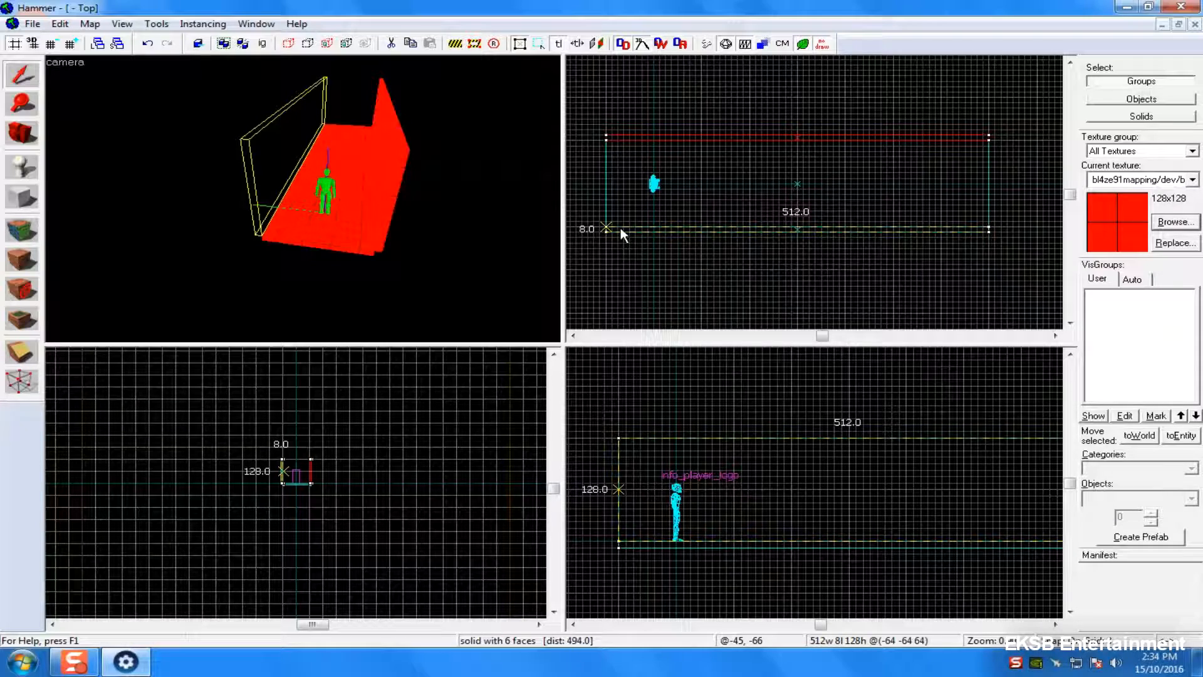
{"action": "key", "text": "Return"}
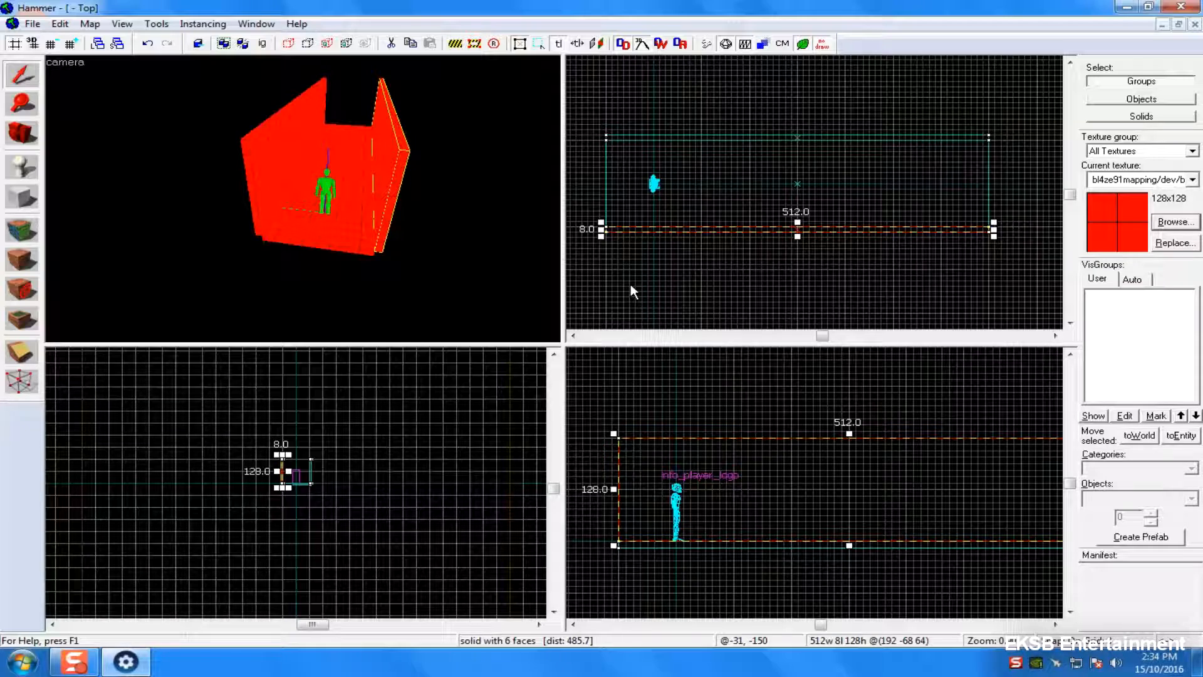
{"action": "left_click", "coordinate": [417, 175]}
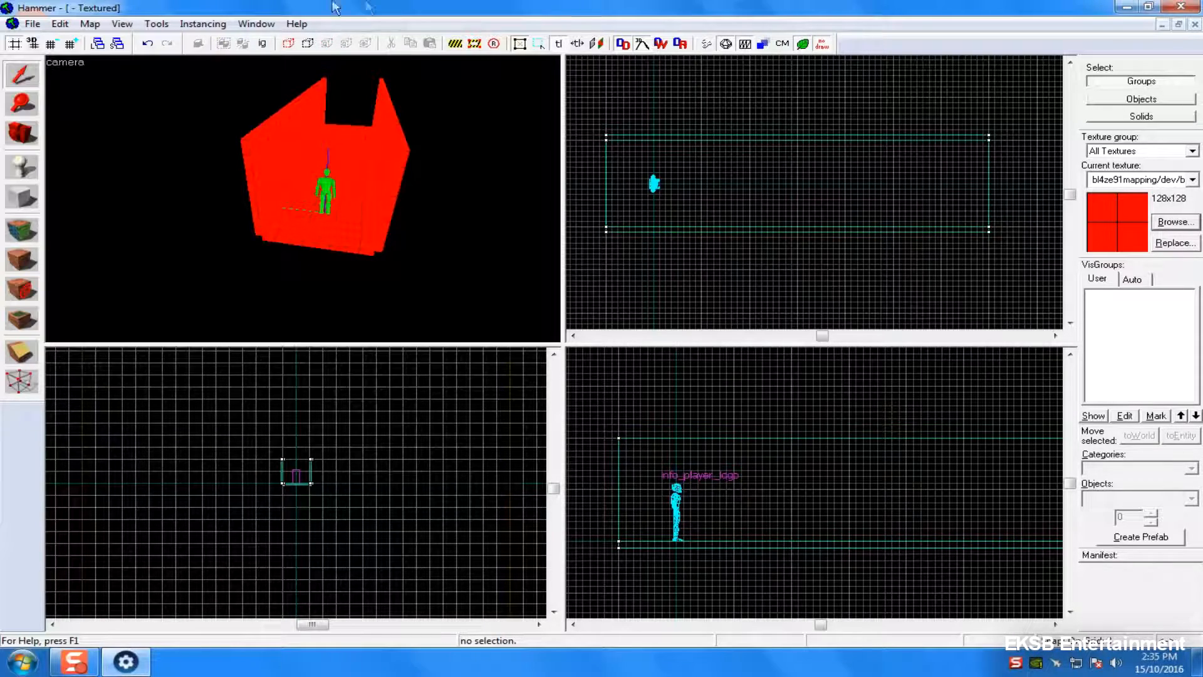
- Create an end wall block 8 units thick, 128 wide and 128 high along the floor's short edge behind the player
{"action": "left_click", "coordinate": [23, 196]}
{"action": "key", "text": "Left"}
{"action": "scroll", "coordinate": [758, 149], "scroll_direction": "up", "scroll_amount": 3}
{"action": "left_click_drag", "start_coordinate": [759, 136], "coordinate": [750, 294]}
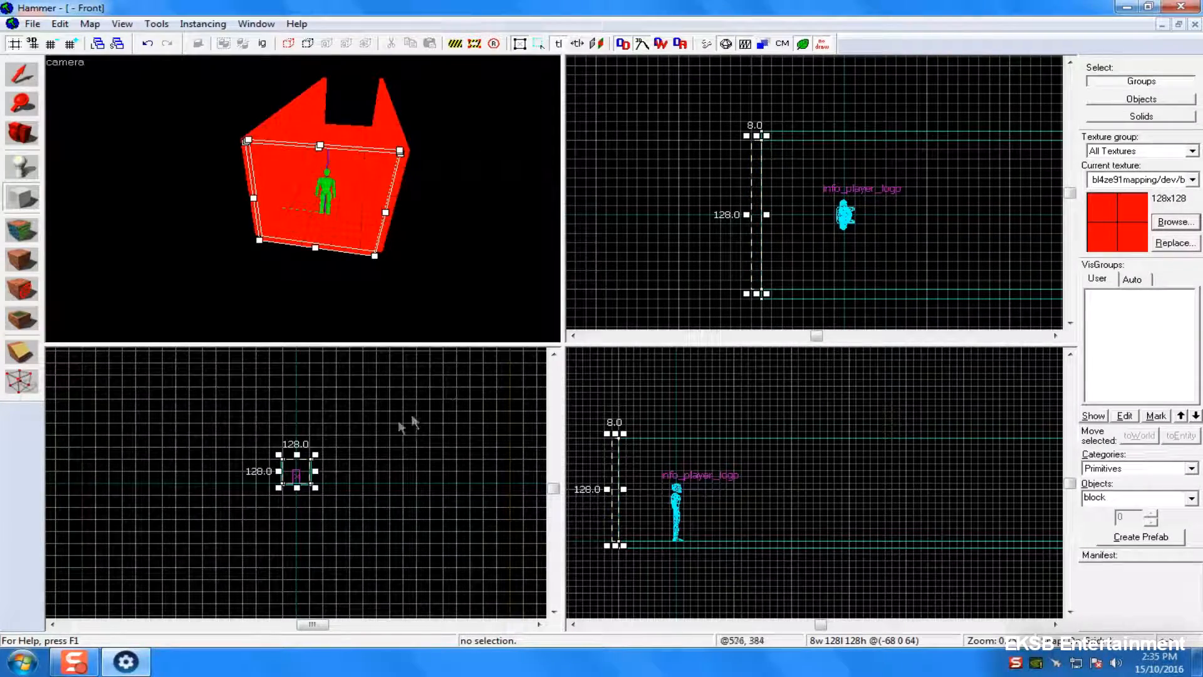
{"action": "key", "text": "Return"}
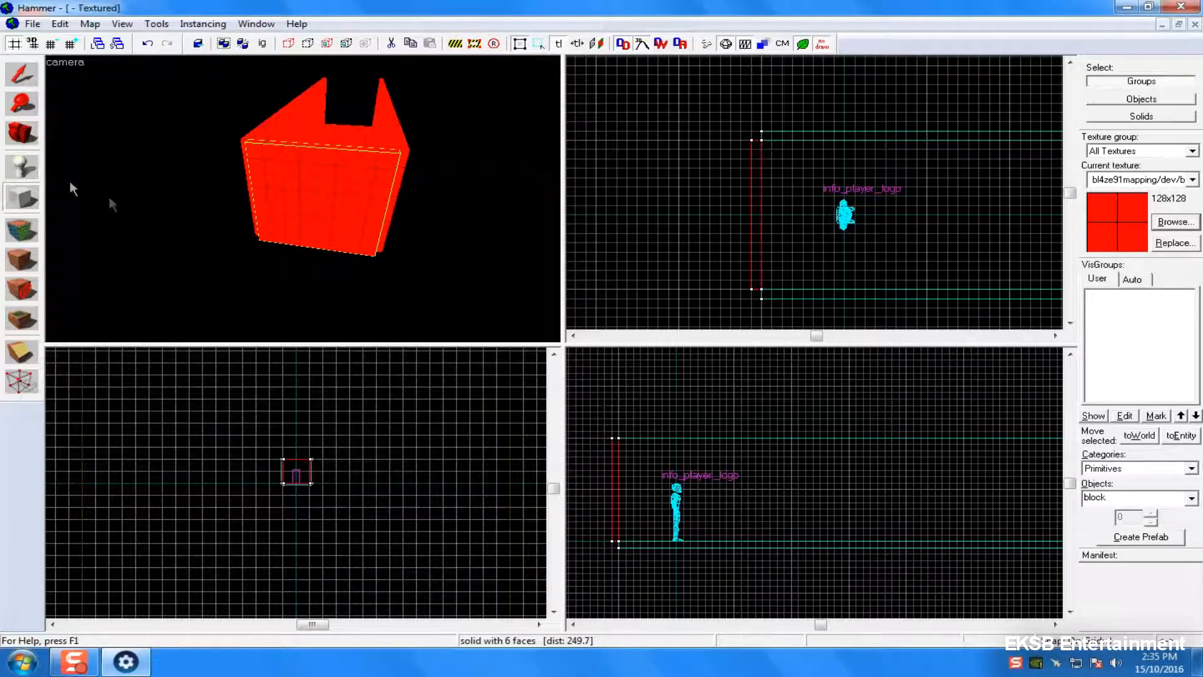
- Copy the end wall to the opposite short edge of the floor in the top view, and deselect the copy
{"action": "left_click", "coordinate": [13, 74]}
{"action": "key", "text": "Right"}
{"action": "scroll", "coordinate": [654, 182], "scroll_direction": "down", "scroll_amount": 1}
{"action": "left_click_drag", "start_coordinate": [637, 186], "coordinate": [973, 188]}
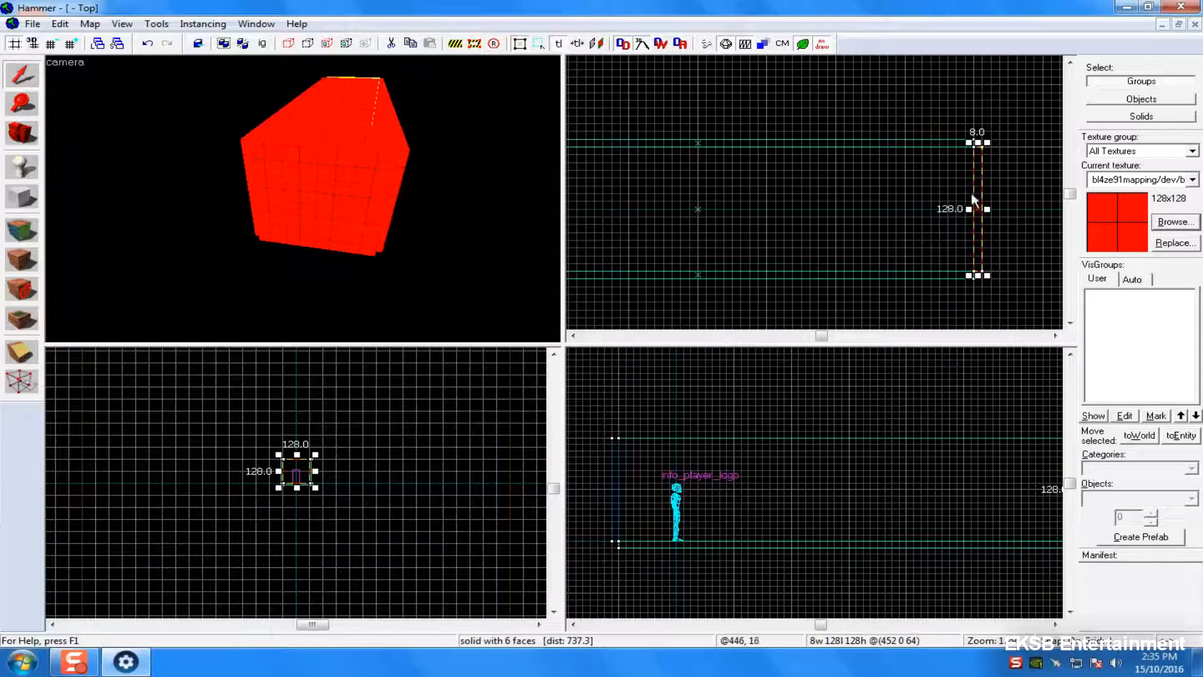
{"action": "key", "text": "Escape"}
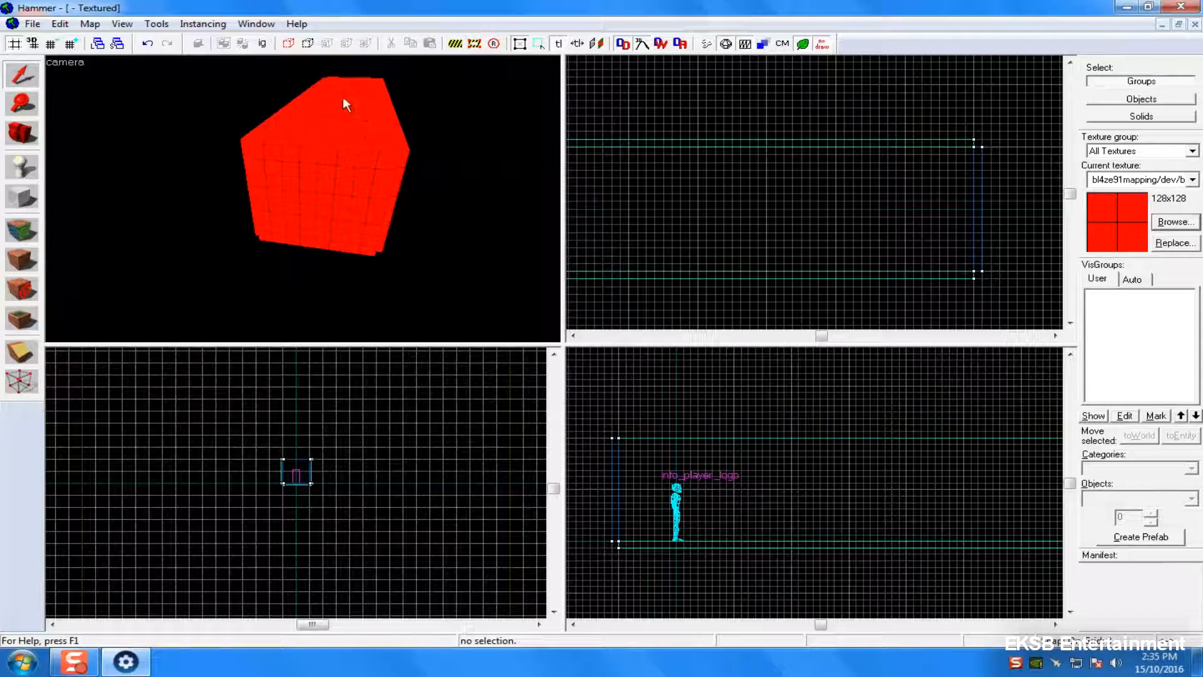
- Copy the floor slab straight up in the right view so it rests on the walls as the room's ceiling
{"action": "left_click", "coordinate": [341, 133]}
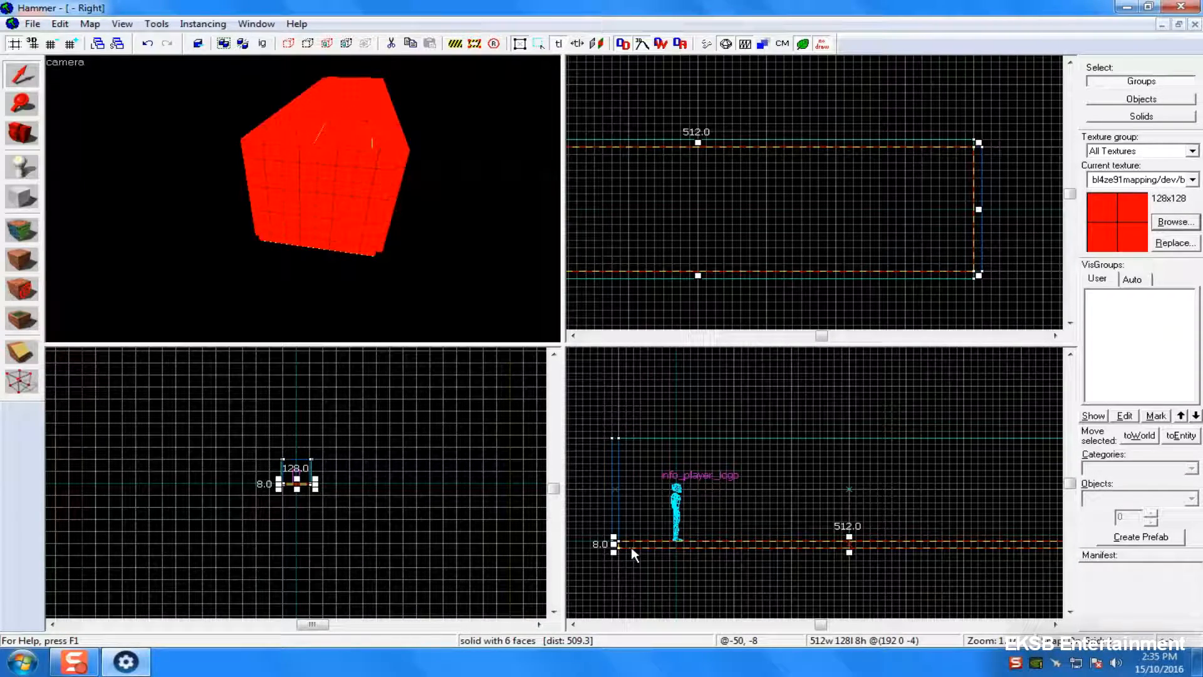
{"action": "left_click_drag", "start_coordinate": [630, 545], "coordinate": [631, 434]}
{"action": "right_click", "coordinate": [631, 434]}
{"action": "left_click", "coordinate": [625, 433]}
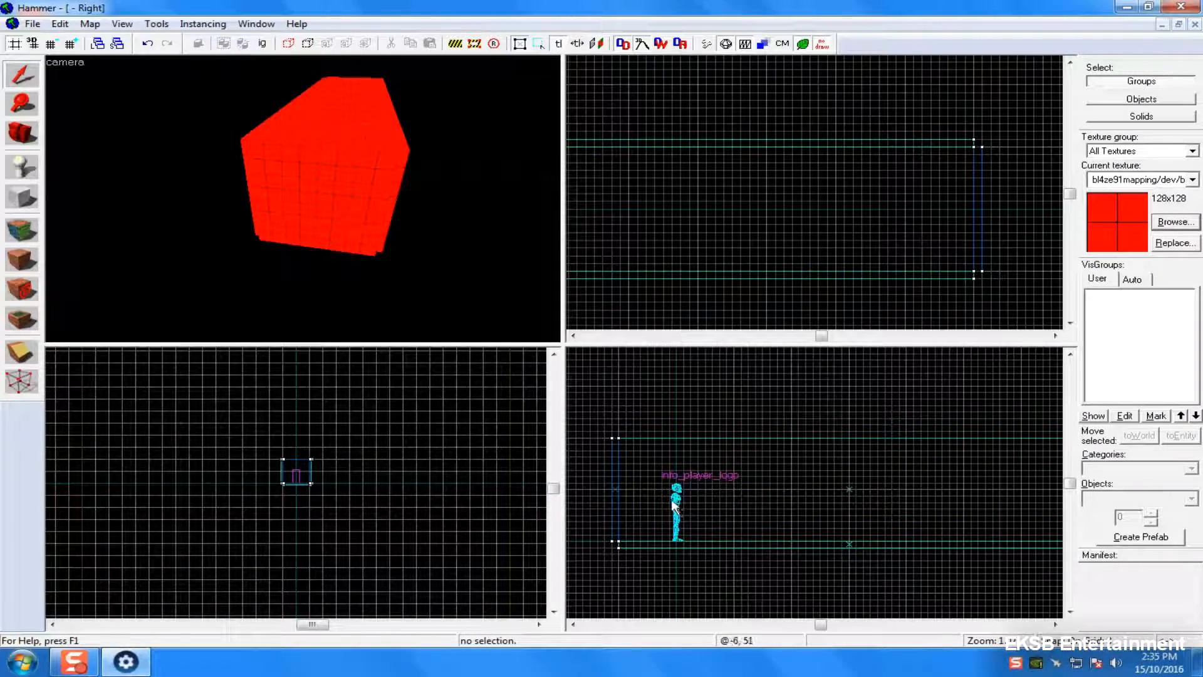
{"action": "key", "text": "ctrl+z"}
{"action": "left_click_drag", "start_coordinate": [653, 545], "coordinate": [652, 432]}
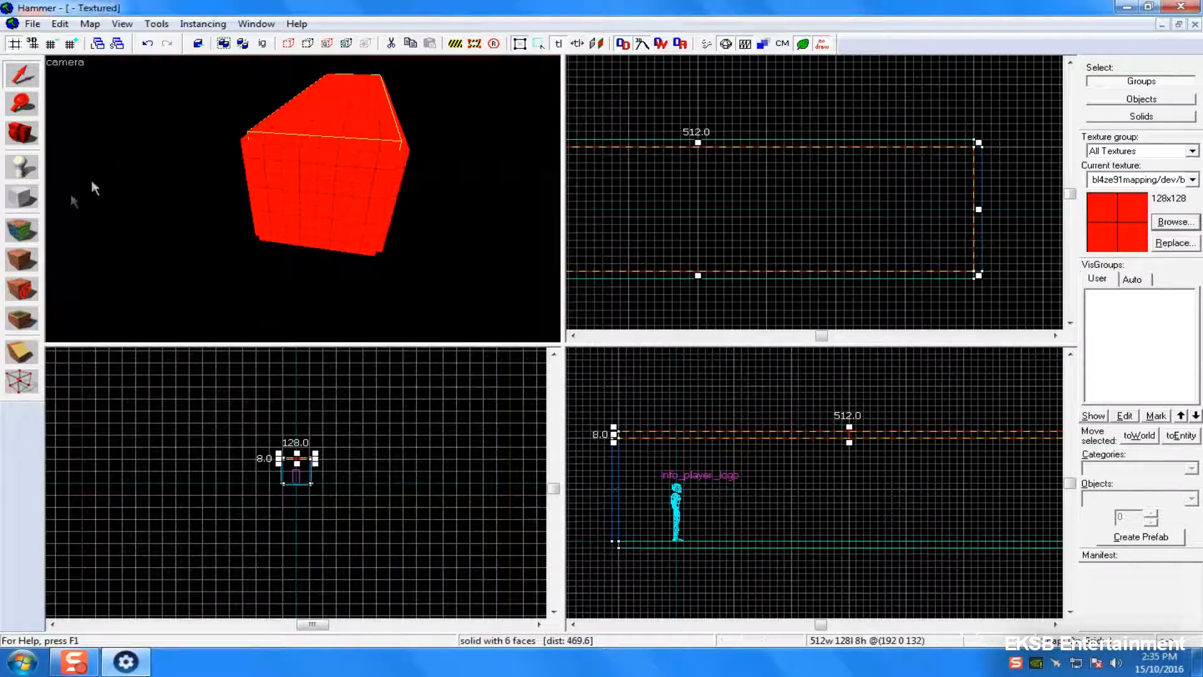
- Try deleting the floor from inside the room, undo the deletion, and clear the selection
{"action": "scroll", "coordinate": [277, 198], "scroll_direction": "up", "scroll_amount": 4}
{"action": "left_click", "coordinate": [277, 198]}
{"action": "key", "text": "Delete"}
{"action": "key", "text": "ctrl+z"}
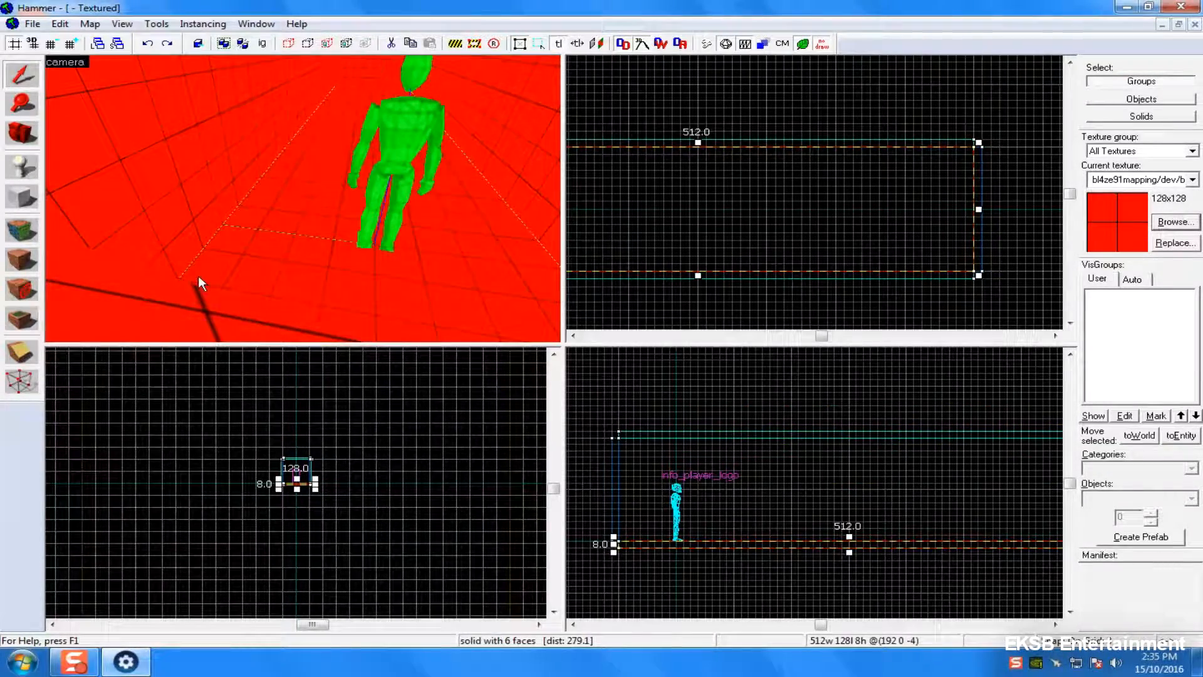
{"action": "key", "text": "Escape"}
{"action": "scroll", "coordinate": [248, 171], "scroll_direction": "down", "scroll_amount": 6}
{"action": "key", "text": "d"}
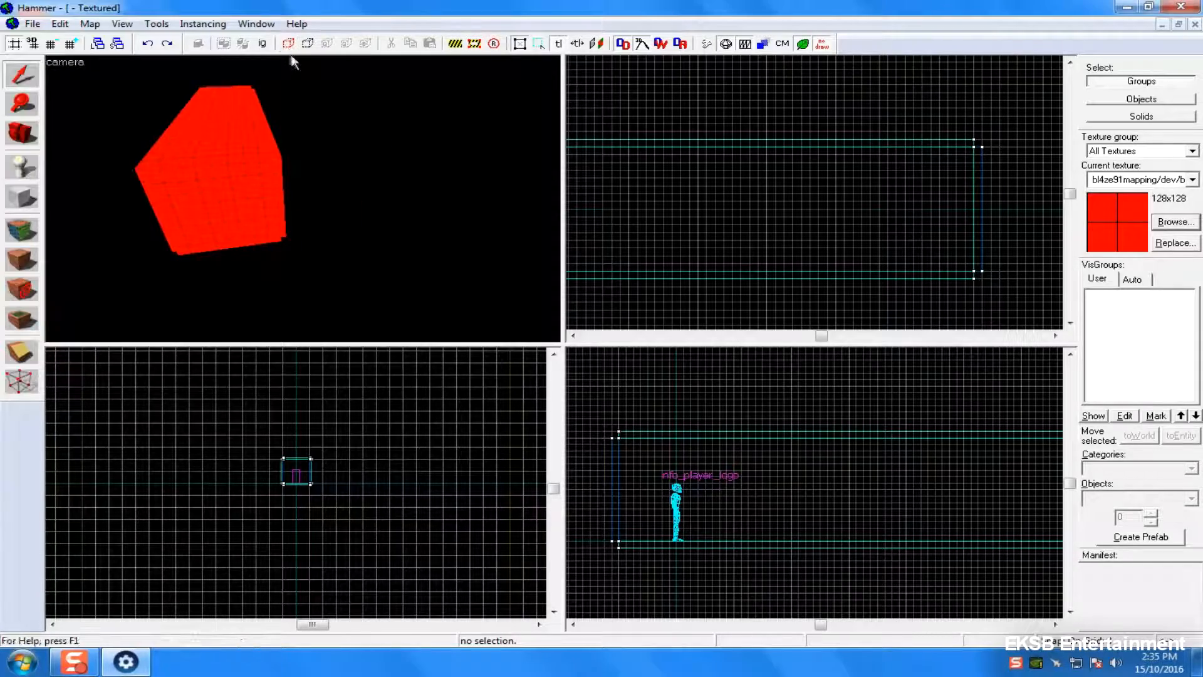
- Try clipping the far end wall with a vertical line beside the player in the front view, keeping one side
{"action": "scroll", "coordinate": [207, 200], "scroll_direction": "up", "scroll_amount": 8}
{"action": "left_click", "coordinate": [397, 183]}
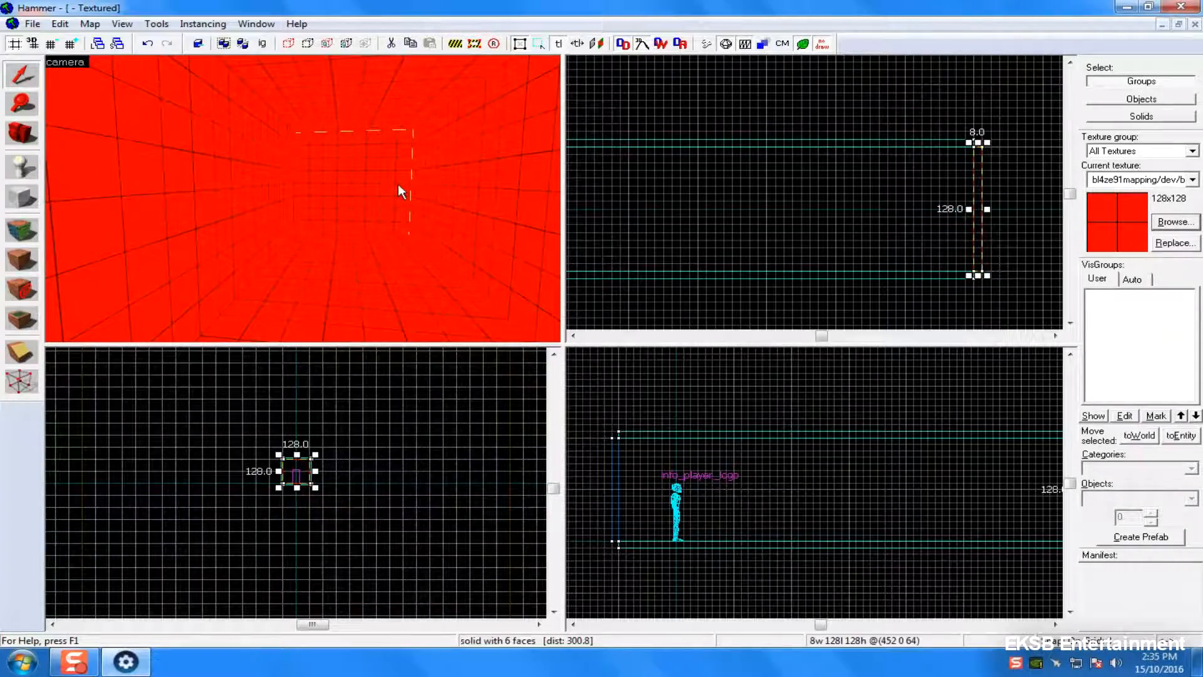
{"action": "scroll", "coordinate": [229, 511], "scroll_direction": "up", "scroll_amount": 3}
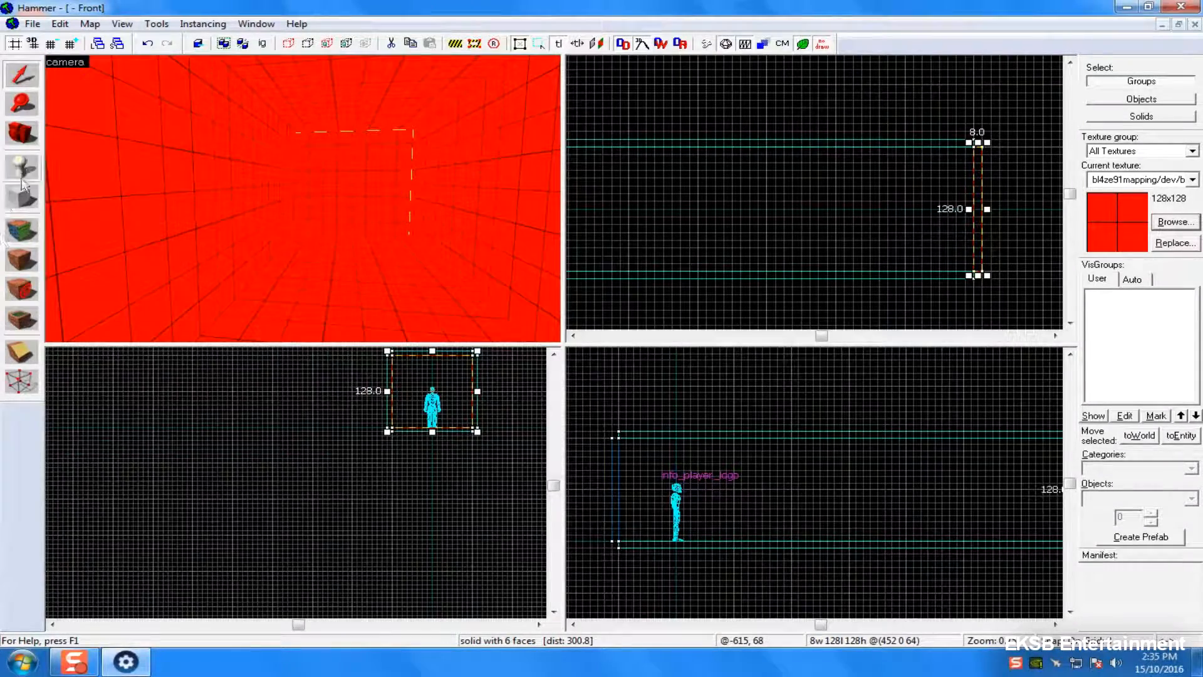
{"action": "left_click", "coordinate": [21, 352]}
{"action": "scroll", "coordinate": [510, 407], "scroll_direction": "up", "scroll_amount": 5}
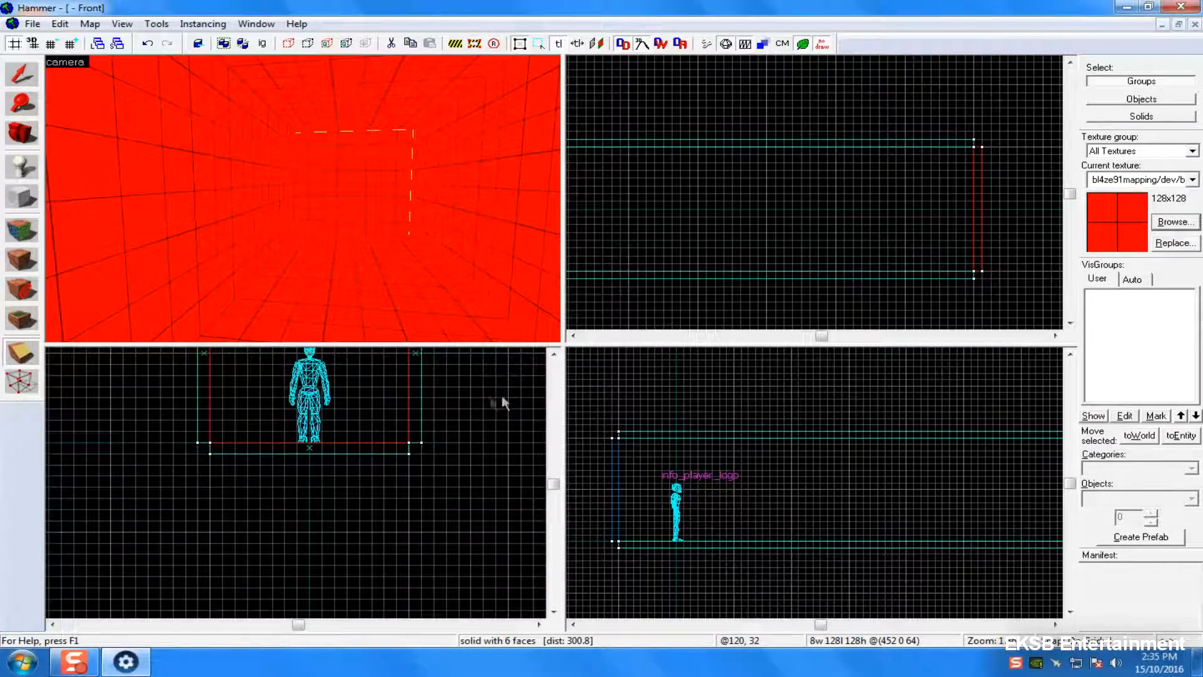
{"action": "key", "text": "Up"}
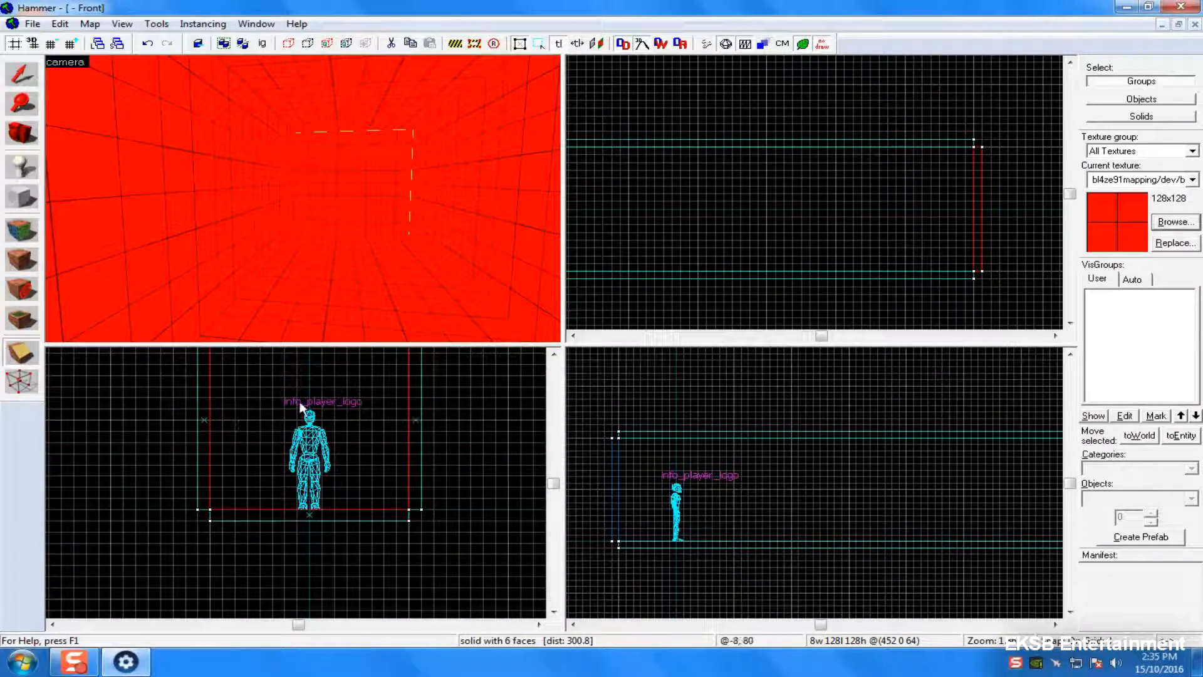
{"action": "scroll", "coordinate": [285, 459], "scroll_direction": "up", "scroll_amount": 2}
{"action": "mouse_move", "coordinate": [285, 455]}
{"action": "left_mouse_down"}
{"action": "mouse_move", "coordinate": [304, 470]}
{"action": "mouse_move", "coordinate": [284, 472]}
{"action": "left_mouse_up"}
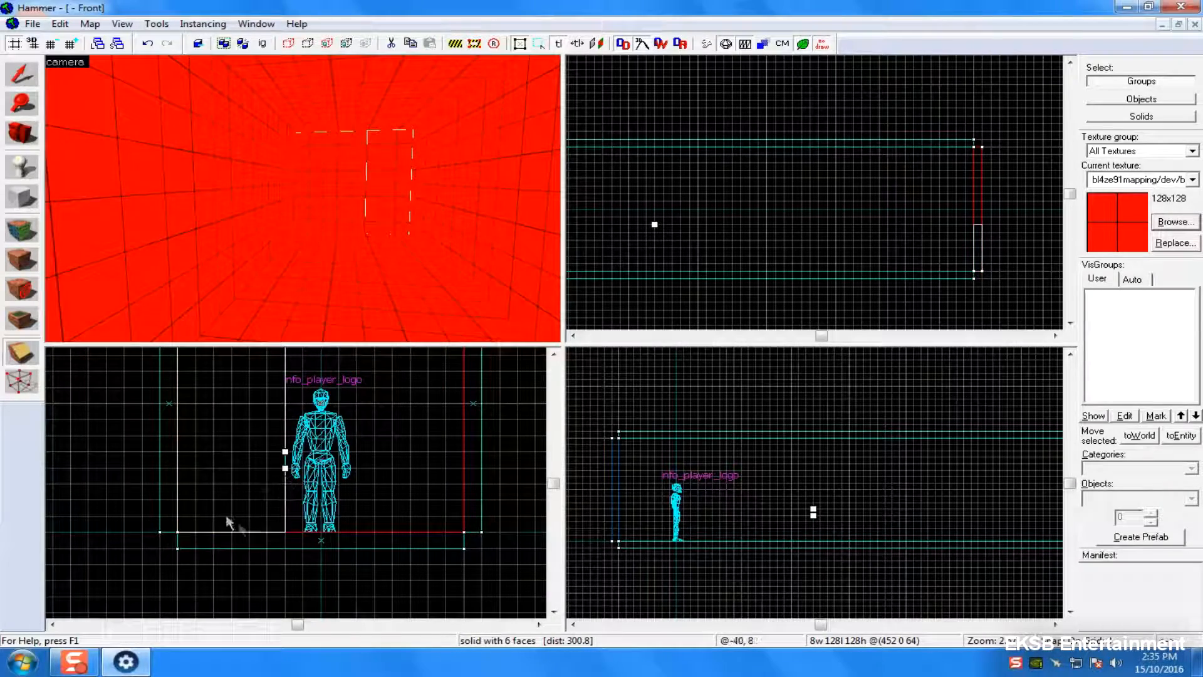
{"action": "key", "text": "Return"}
- Try clipping the remaining wall piece horizontally at half its height, and undo the clips on the far end wall
{"action": "left_click_drag", "start_coordinate": [342, 404], "coordinate": [411, 404]}
{"action": "key", "text": "Return"}
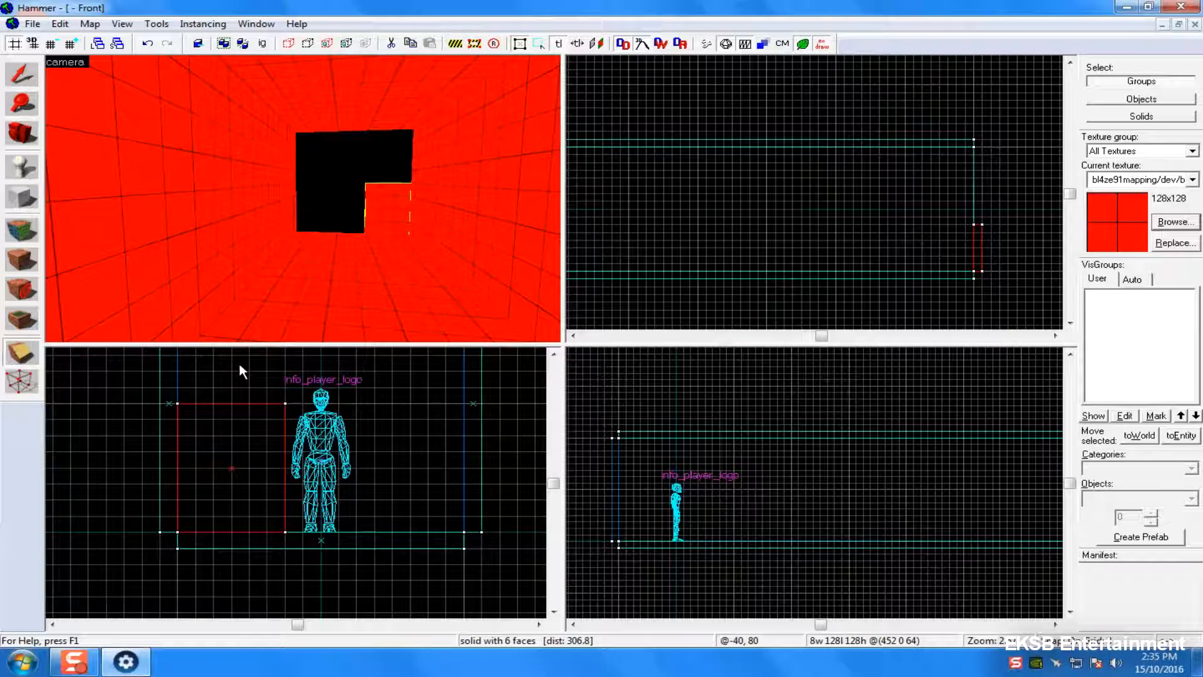
{"action": "key", "text": "Delete"}
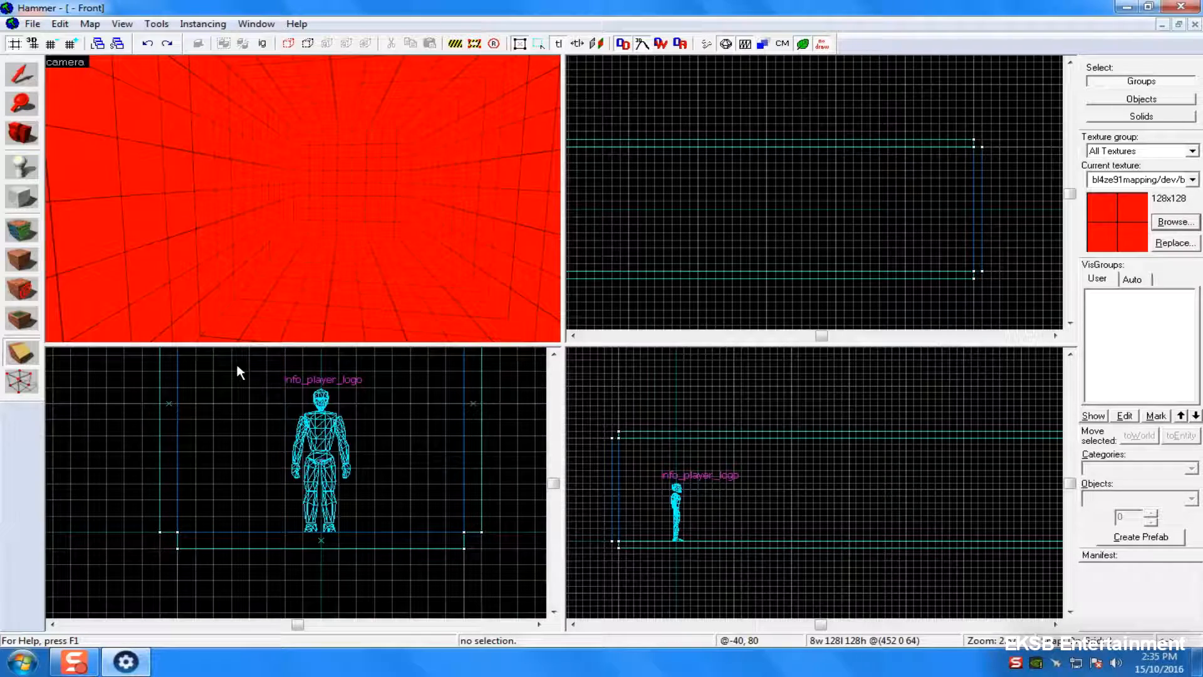
{"action": "key", "text": "ctrl+z"}
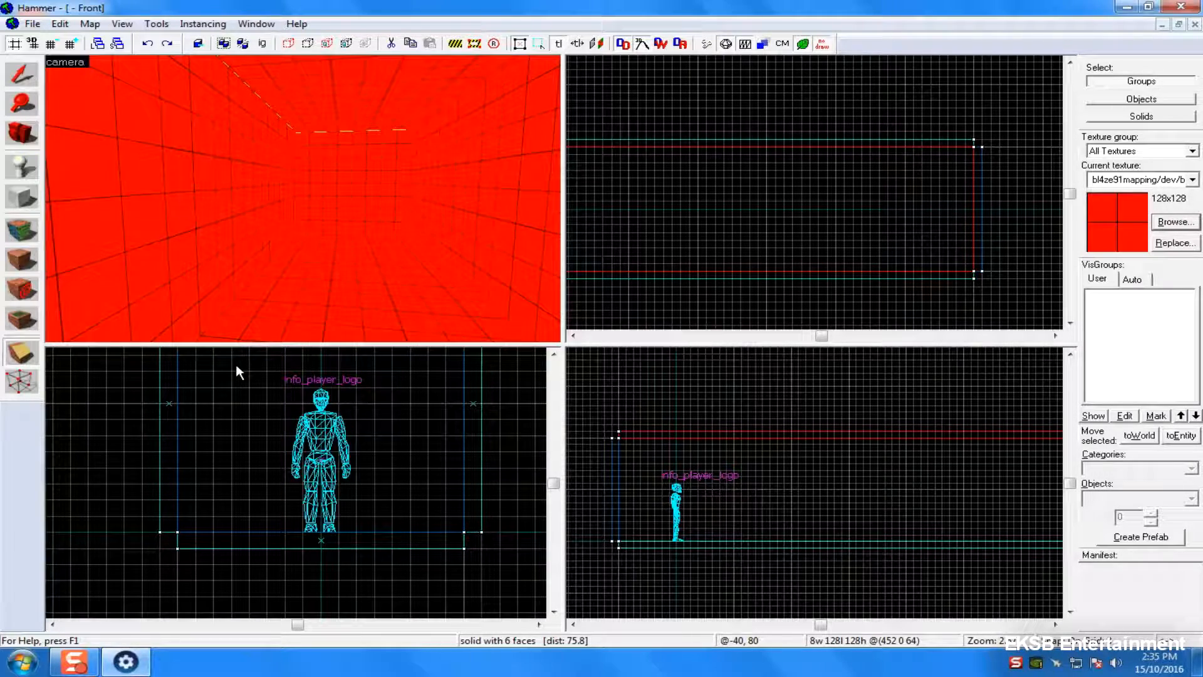
- Try deleting individual room surfaces, including the floor, in the camera view, and undo each deletion
{"action": "key", "text": "shift+s"}
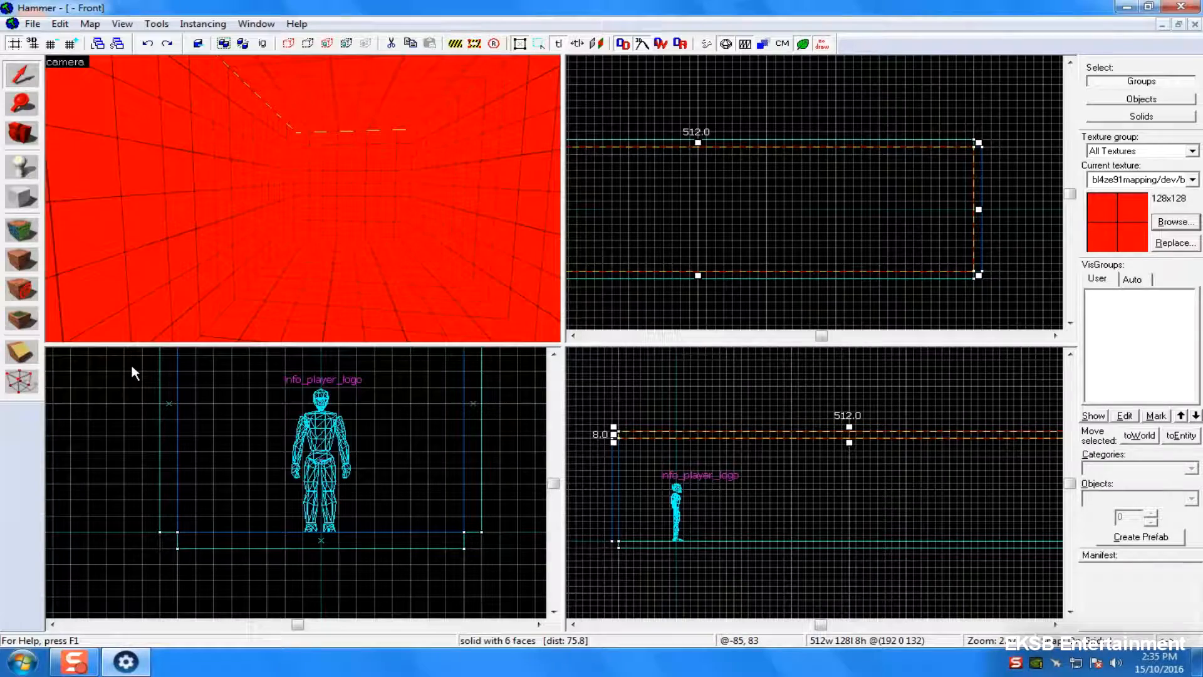
{"action": "left_click", "coordinate": [131, 366]}
{"action": "left_click", "coordinate": [365, 128]}
{"action": "key", "text": "Delete"}
{"action": "key", "text": "ctrl+z"}
{"action": "left_click", "coordinate": [311, 306]}
{"action": "key", "text": "Delete"}
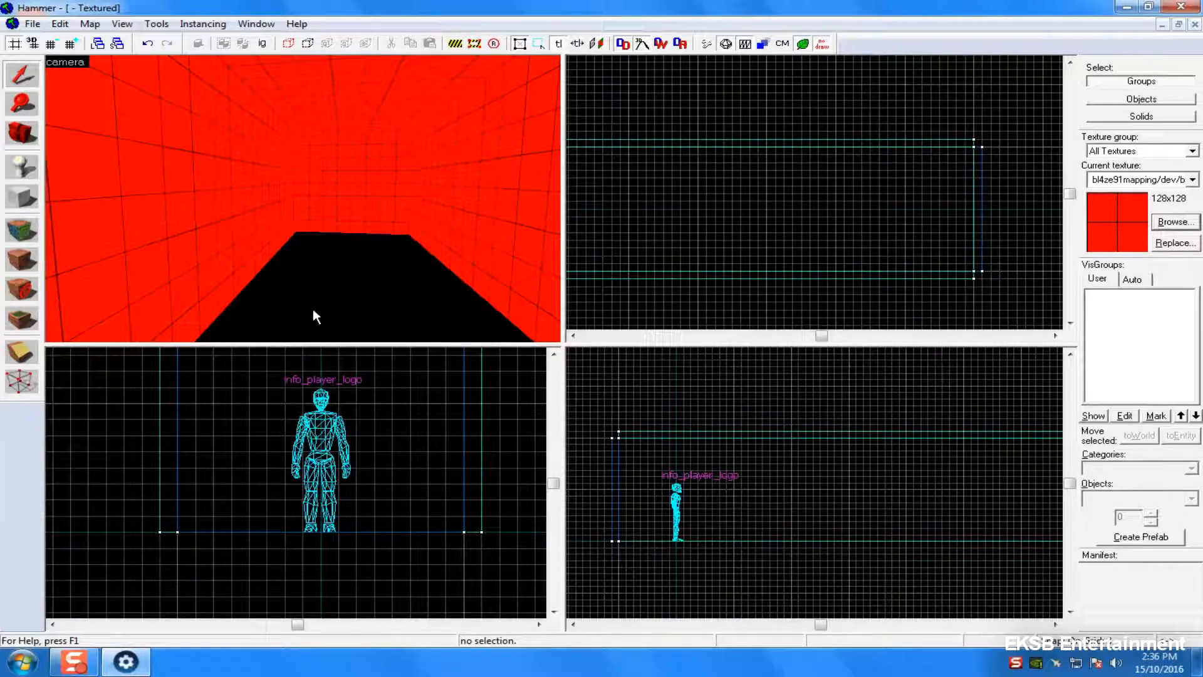
{"action": "key", "text": "ctrl+z"}
- Split the far end wall with a vertical clip 40 units from its edge, beside the player, keeping both pieces
{"action": "left_click", "coordinate": [612, 491]}
{"action": "scroll", "coordinate": [612, 460], "scroll_direction": "up", "scroll_amount": 3}
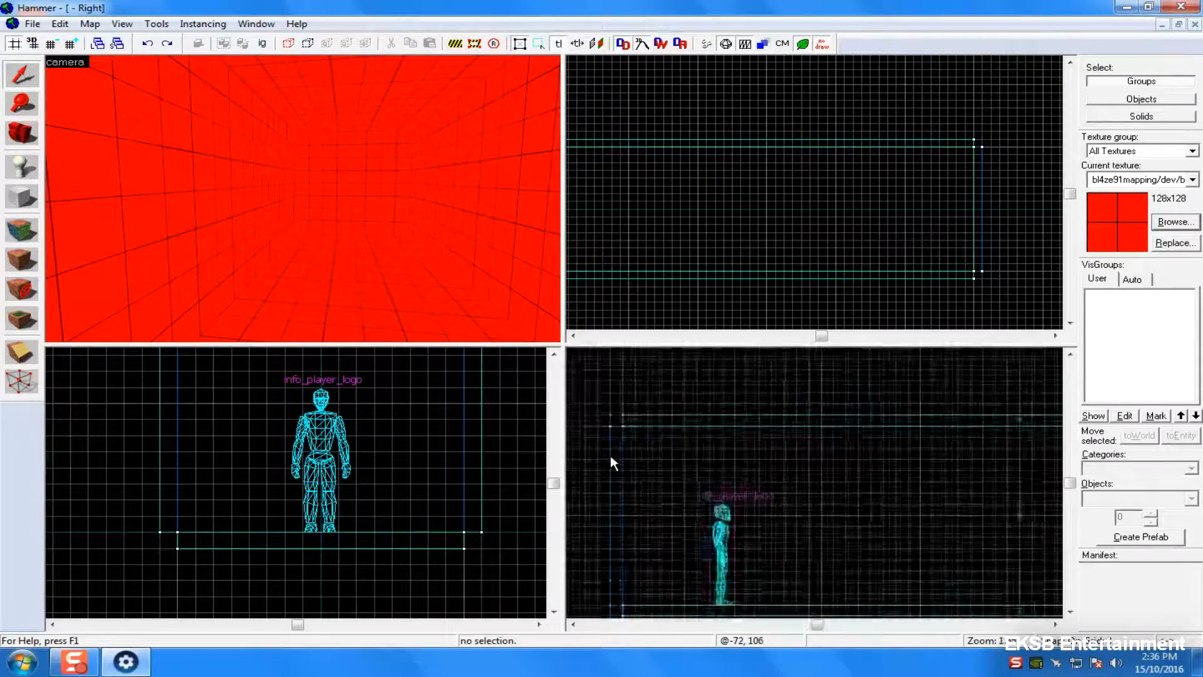
{"action": "left_click", "coordinate": [389, 251]}
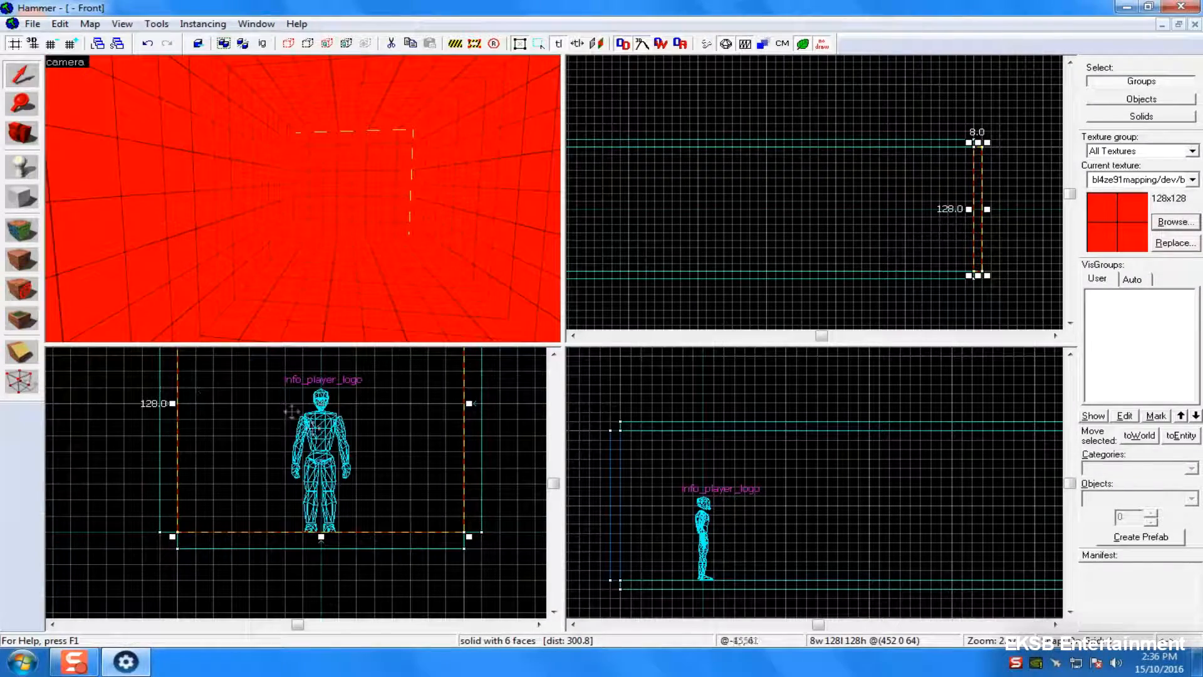
{"action": "scroll", "coordinate": [291, 412], "scroll_direction": "up", "scroll_amount": 1}
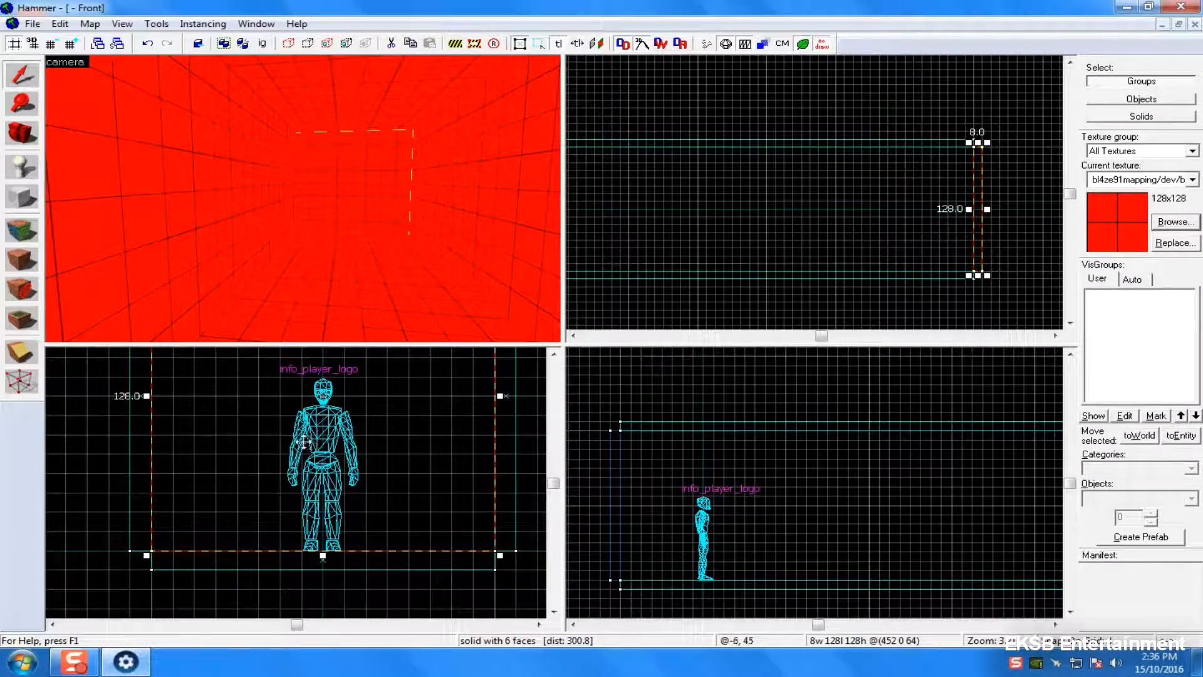
{"action": "left_click", "coordinate": [28, 353]}
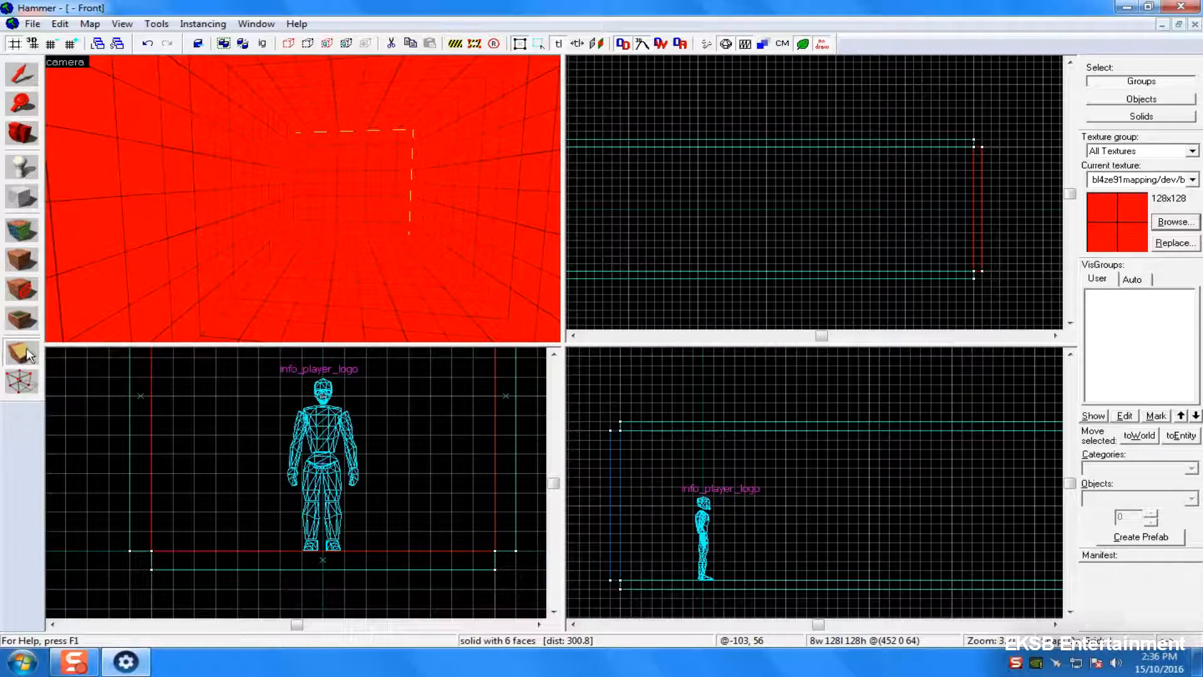
{"action": "scroll", "coordinate": [335, 448], "scroll_direction": "down", "scroll_amount": 2}
{"action": "left_click_drag", "start_coordinate": [294, 383], "coordinate": [283, 441]}
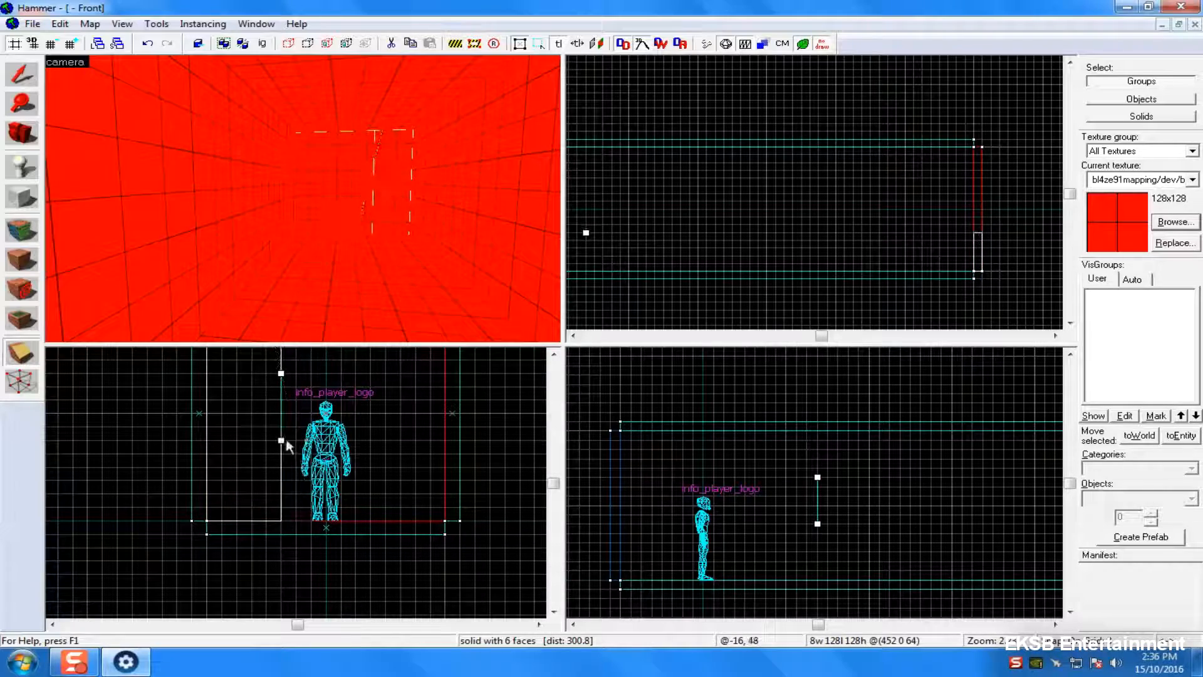
{"action": "scroll", "coordinate": [295, 439], "scroll_direction": "down", "scroll_amount": 1}
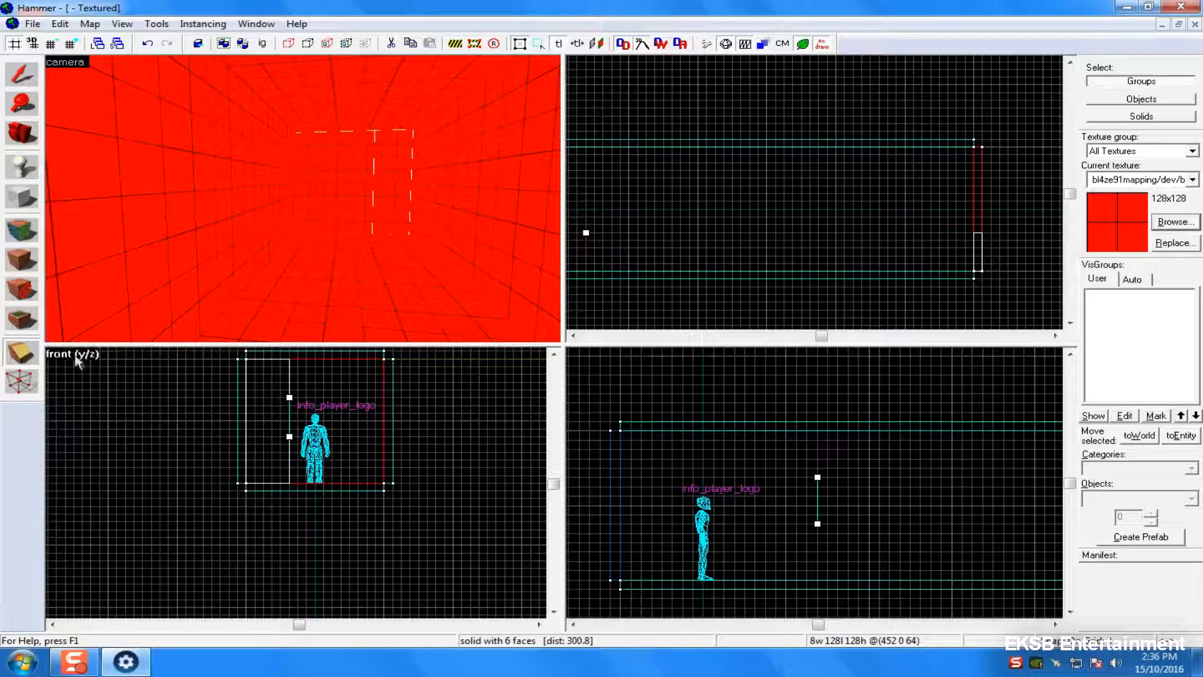
{"action": "left_click", "coordinate": [23, 355]}
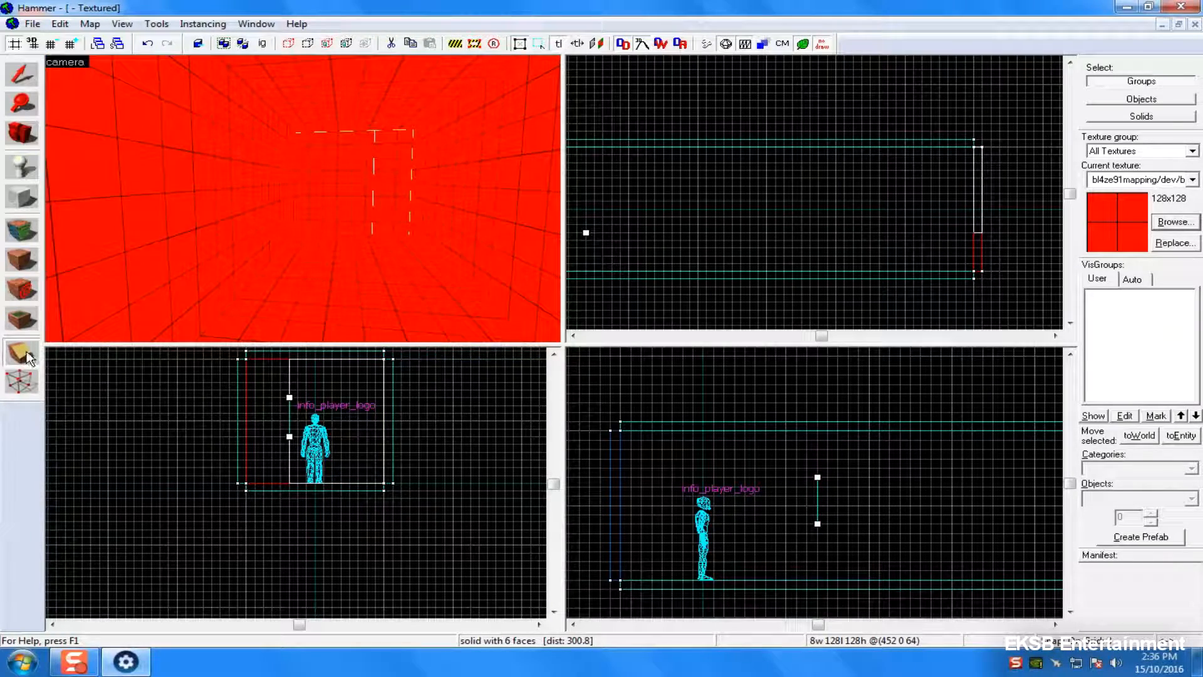
{"action": "left_click", "coordinate": [23, 356]}
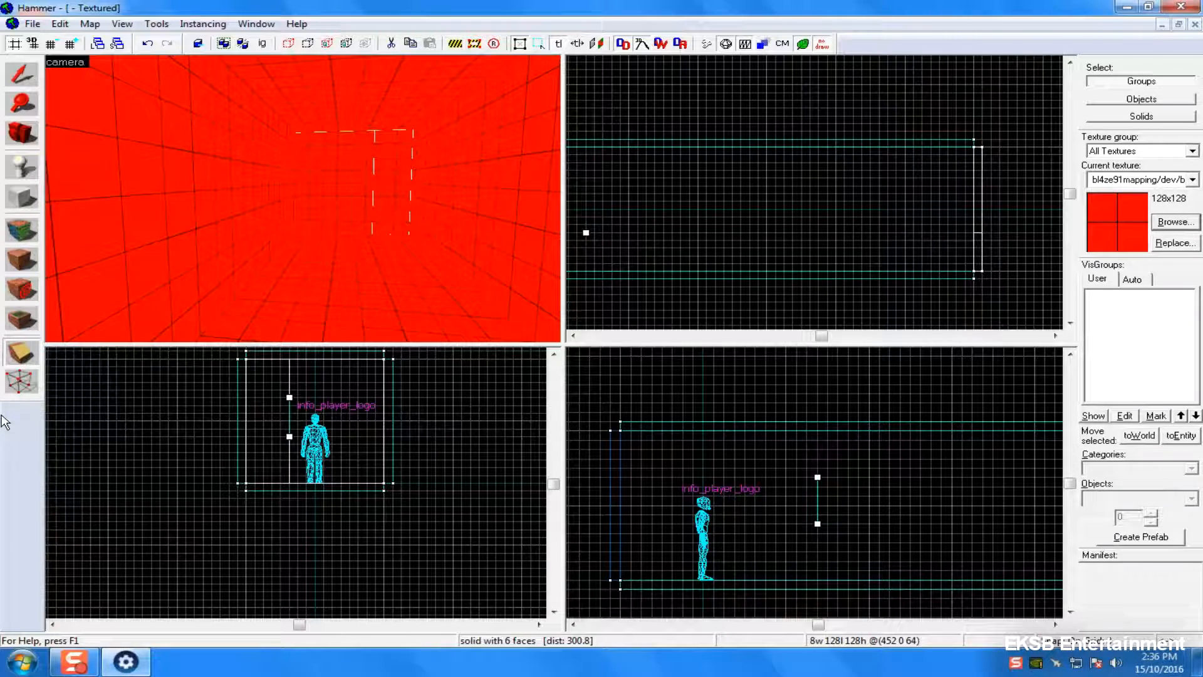
{"action": "key", "text": "Return"}
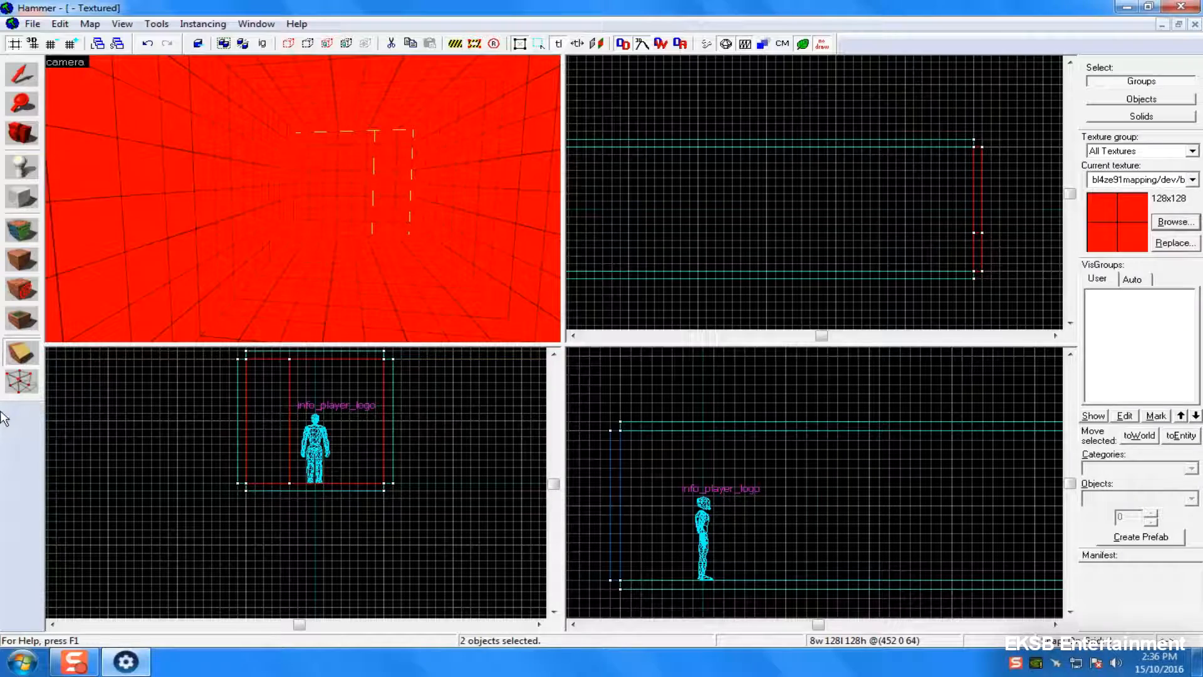
- Deselect the split wall and check its separate pieces by selecting them individually in the camera view
{"action": "left_click", "coordinate": [22, 74]}
{"action": "key", "text": "Escape"}
{"action": "left_click_drag", "start_coordinate": [337, 182], "coordinate": [21, 199]}
{"action": "left_click", "coordinate": [54, 153]}
{"action": "key", "text": "Escape"}
{"action": "left_click_drag", "start_coordinate": [43, 158], "coordinate": [430, 152]}
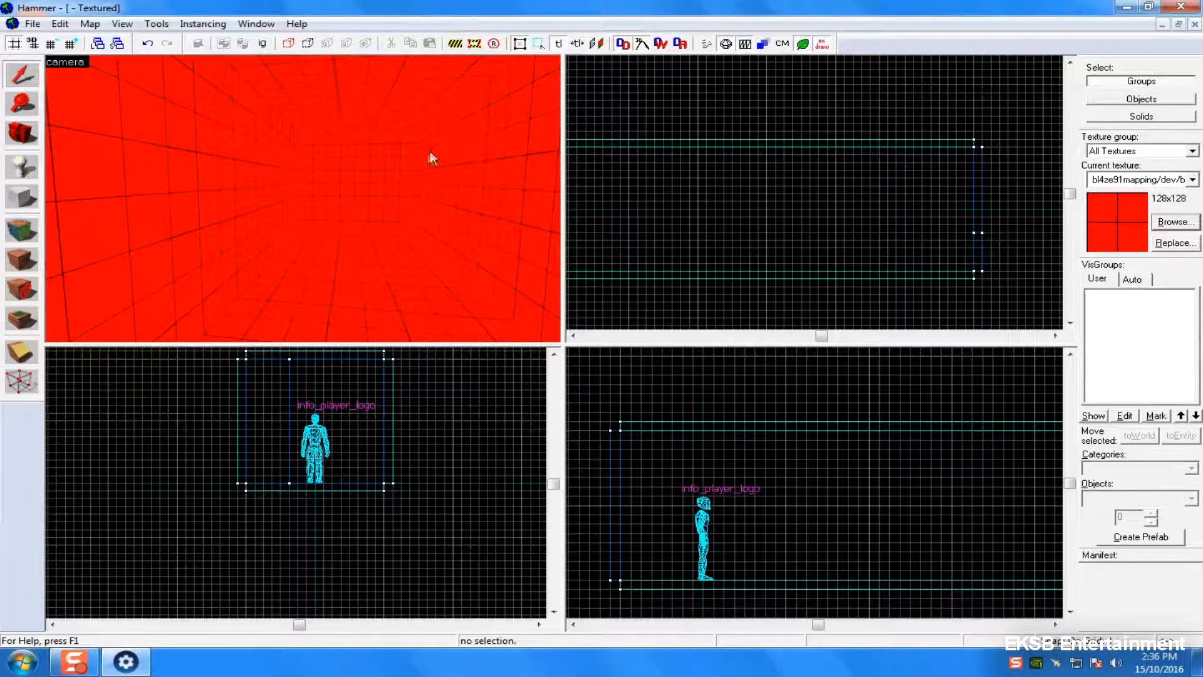
{"action": "left_click", "coordinate": [430, 151]}
{"action": "left_click", "coordinate": [396, 161]}
{"action": "left_click", "coordinate": [359, 163], "text": "ctrl"}
{"action": "left_click", "coordinate": [331, 166], "text": "ctrl"}
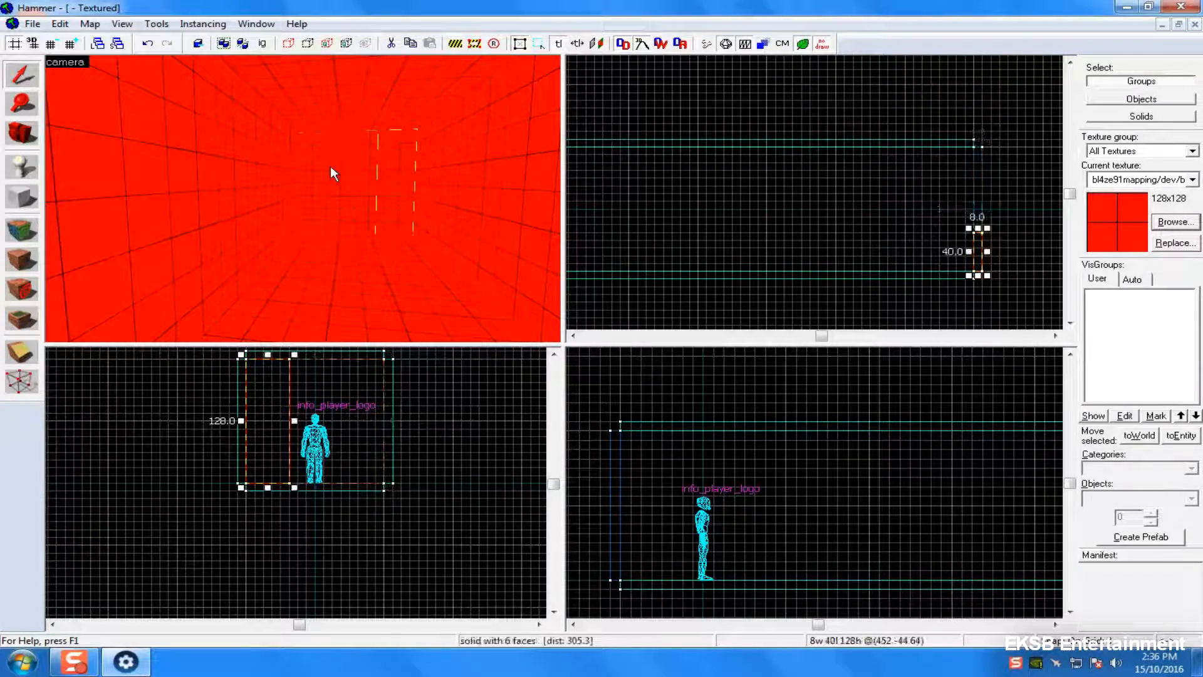
{"action": "left_click", "coordinate": [398, 174], "text": "ctrl"}
{"action": "left_click", "coordinate": [351, 174], "text": "ctrl"}
{"action": "left_click", "coordinate": [349, 174], "text": "ctrl"}
{"action": "left_click", "coordinate": [337, 182]}
- Split the 88-unit-wide piece of the far end wall with a vertical clip on the player's other side, keeping both pieces
{"action": "left_click", "coordinate": [21, 352]}
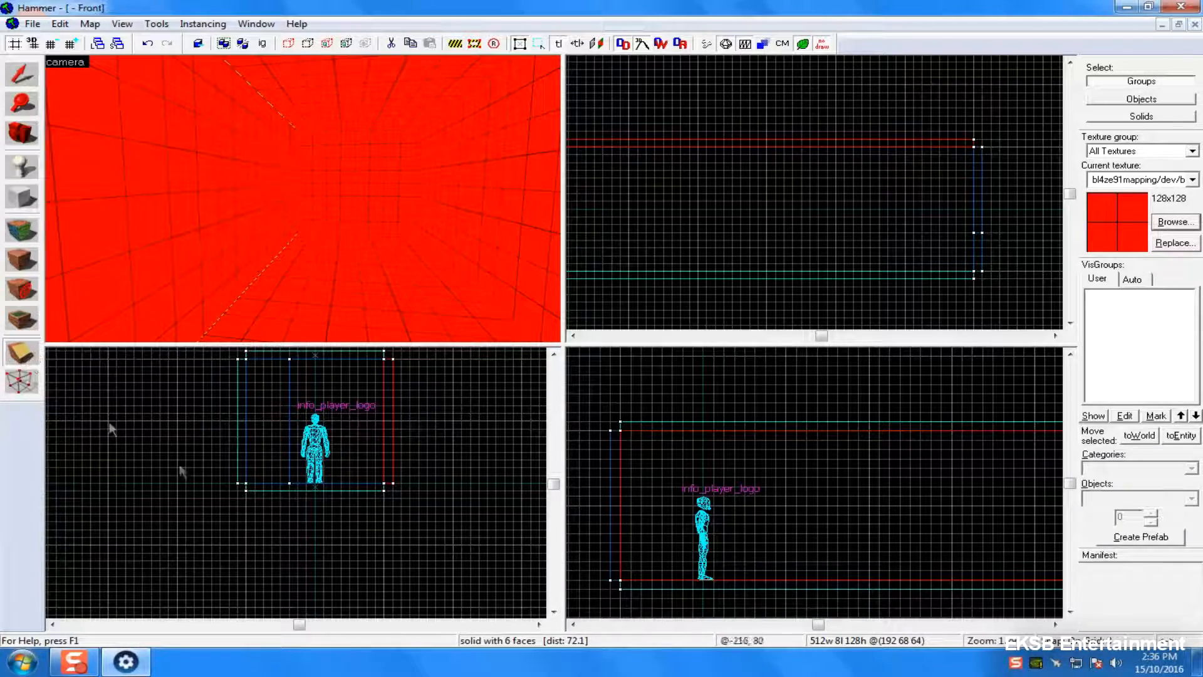
{"action": "scroll", "coordinate": [235, 482], "scroll_direction": "up", "scroll_amount": 2}
{"action": "key", "text": "shift+s"}
{"action": "left_click", "coordinate": [321, 176]}
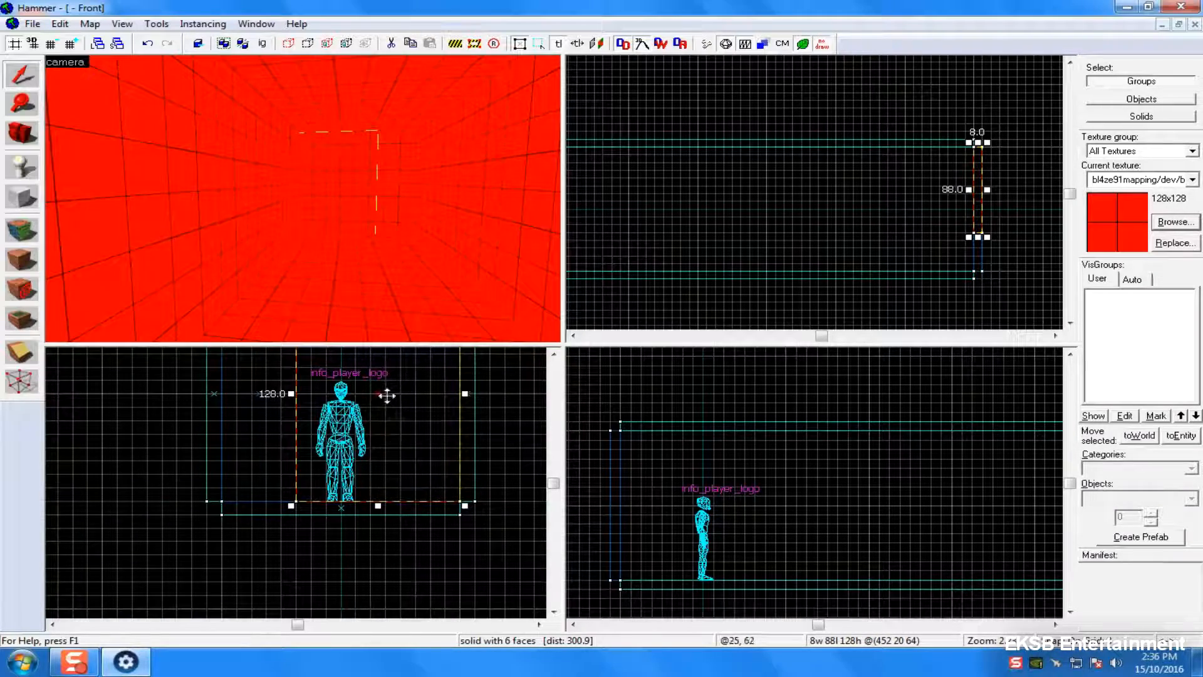
{"action": "left_click", "coordinate": [21, 353]}
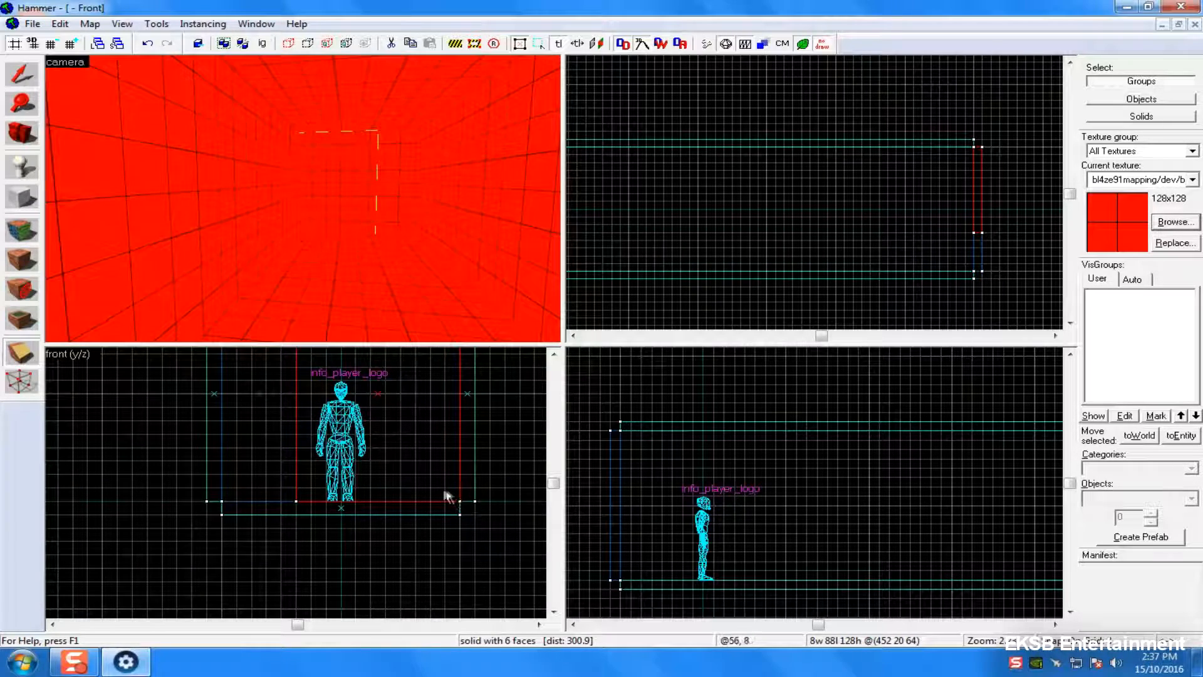
{"action": "left_click_drag", "start_coordinate": [385, 461], "coordinate": [385, 434]}
{"action": "key", "text": "Return"}
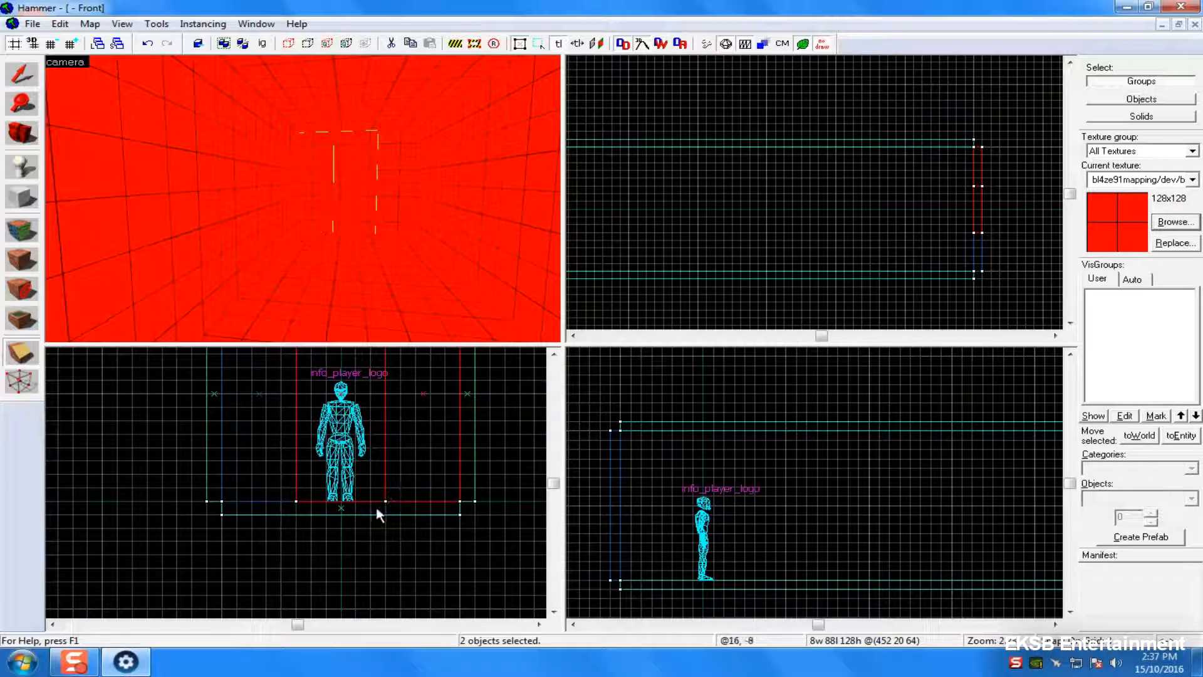
{"action": "scroll", "coordinate": [423, 524], "scroll_direction": "up", "scroll_amount": 3}
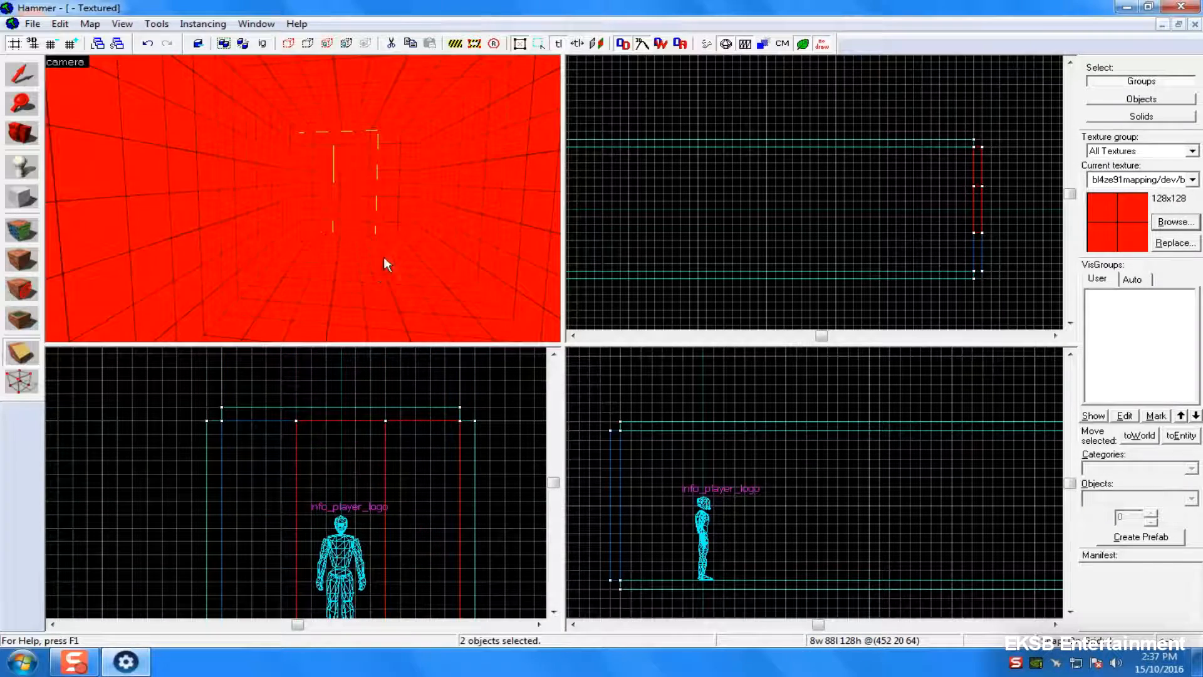
- Split the middle section of the far end wall with a horizontal clip 88 units above the floor, keeping both pieces
{"action": "key", "text": "shift+s"}
{"action": "left_click", "coordinate": [348, 156]}
{"action": "key", "text": "shift+x"}
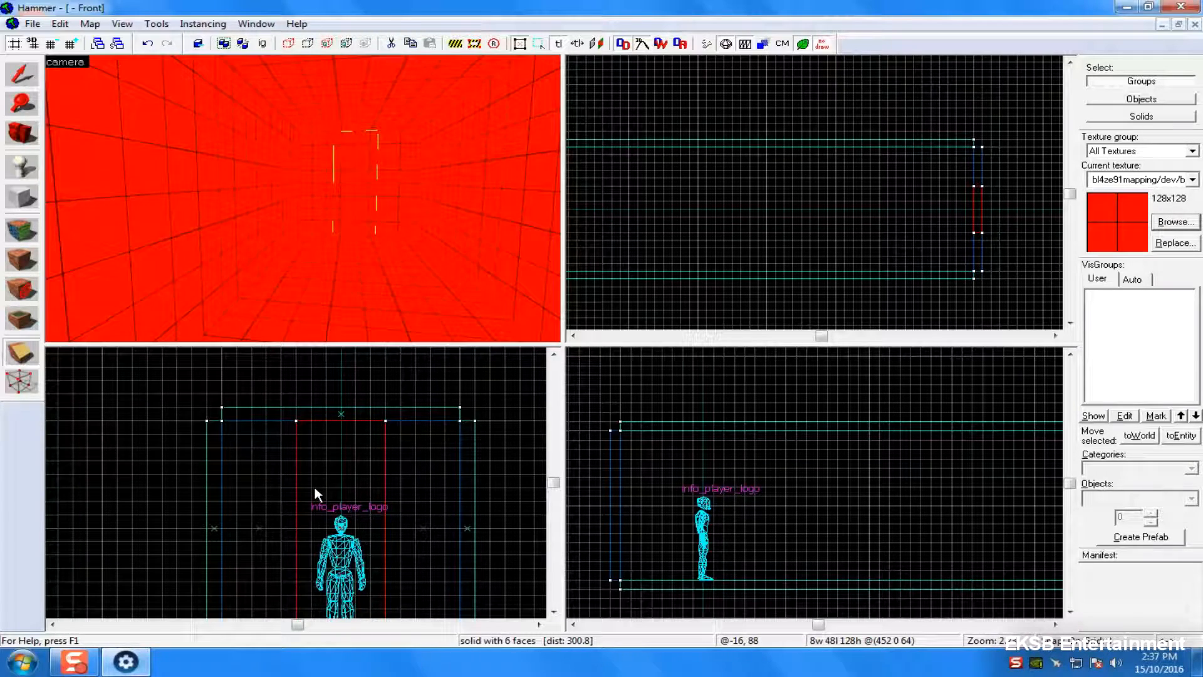
{"action": "left_click_drag", "start_coordinate": [299, 487], "coordinate": [318, 487]}
{"action": "key", "text": "Return"}
{"action": "key", "text": "shift+s"}
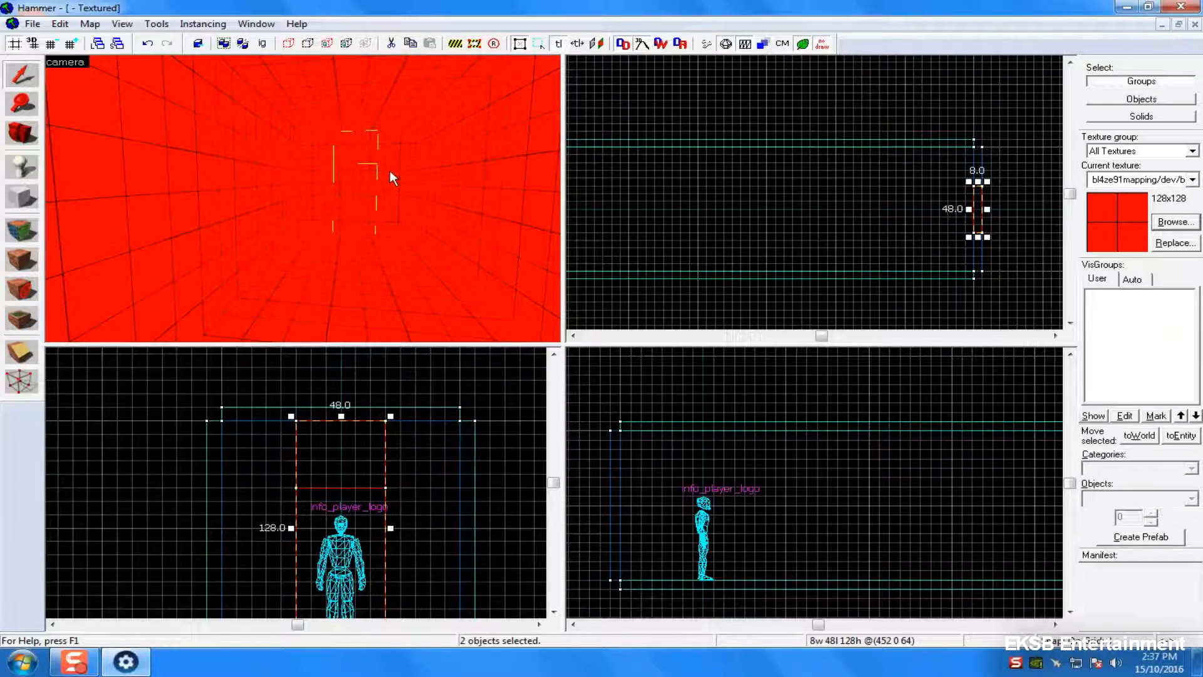
- Try deleting the lower middle piece of the far end wall to open a doorway, and undo the deletion
{"action": "key", "text": "Escape"}
{"action": "left_click", "coordinate": [362, 190]}
{"action": "key", "text": "d"}
{"action": "key", "text": "w"}
{"action": "key", "text": "Delete"}
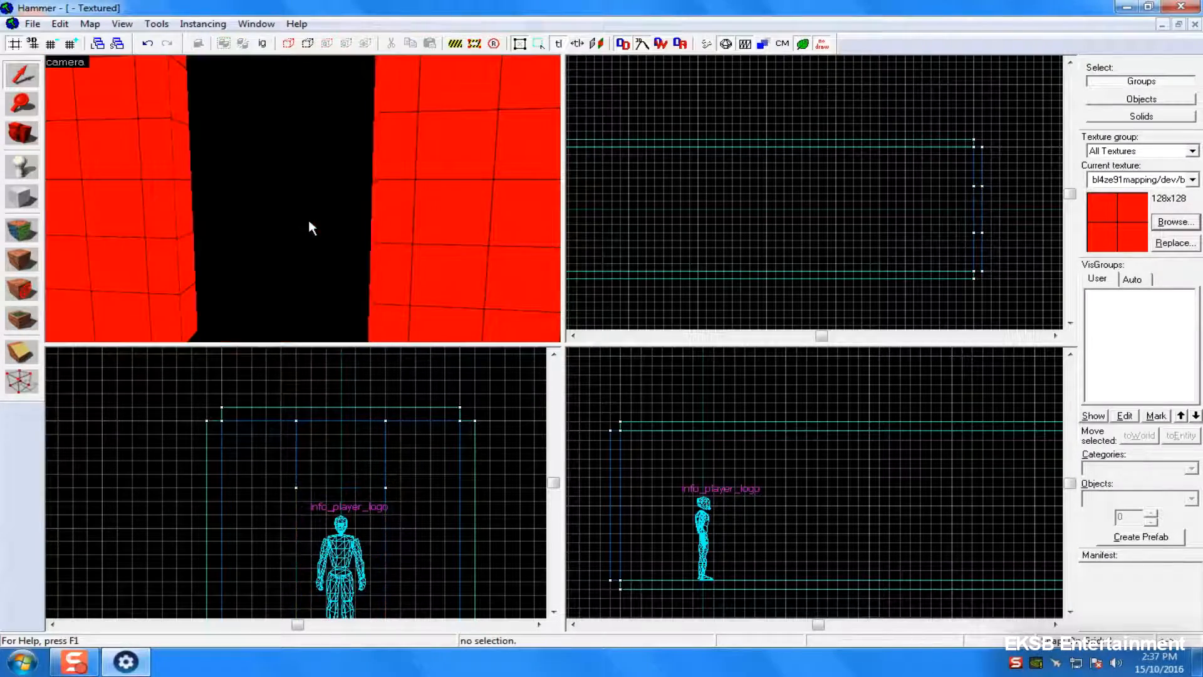
{"action": "key", "text": "ctrl+z"}
- Split the opposite end wall, behind the player, with two vertical clips 40 units from its edges, keeping all three pieces
{"action": "key", "text": "s"}
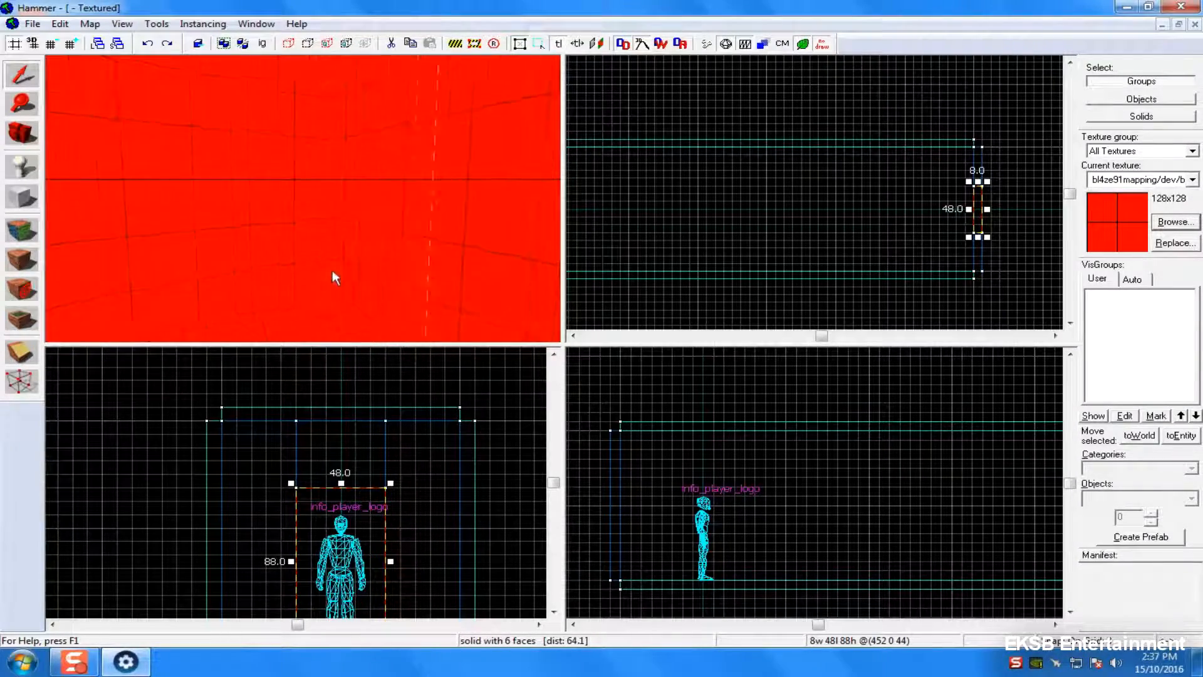
{"action": "left_click", "coordinate": [118, 160]}
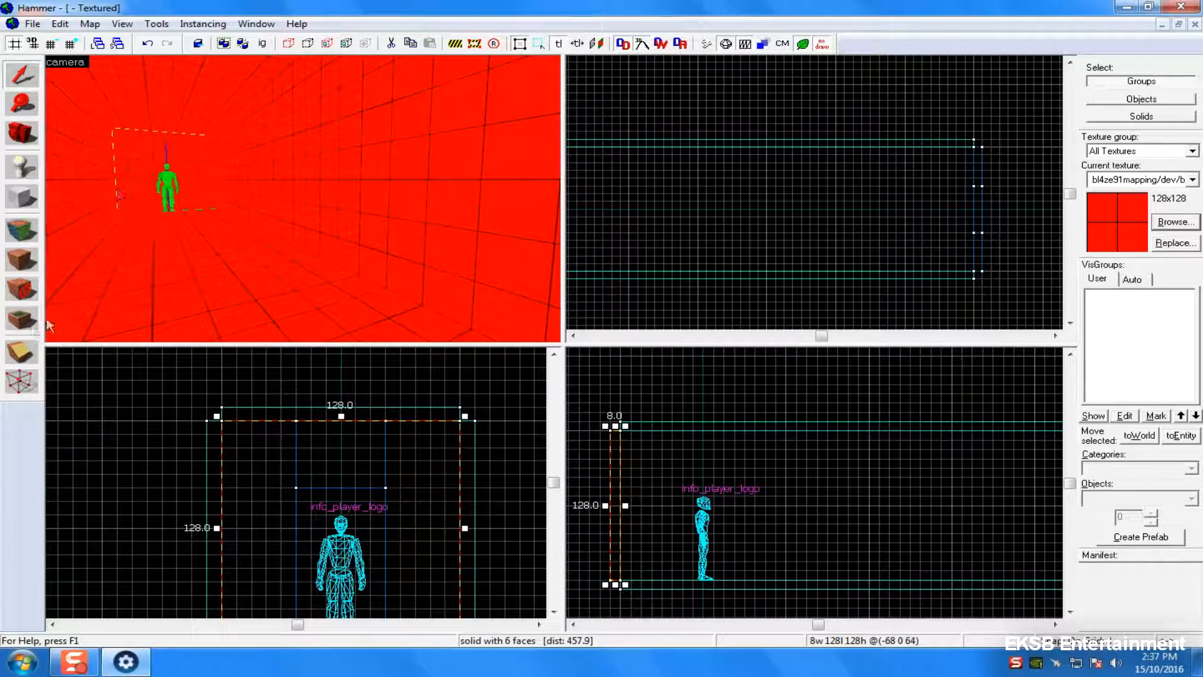
{"action": "left_click", "coordinate": [20, 353]}
{"action": "left_click_drag", "start_coordinate": [328, 487], "coordinate": [292, 509]}
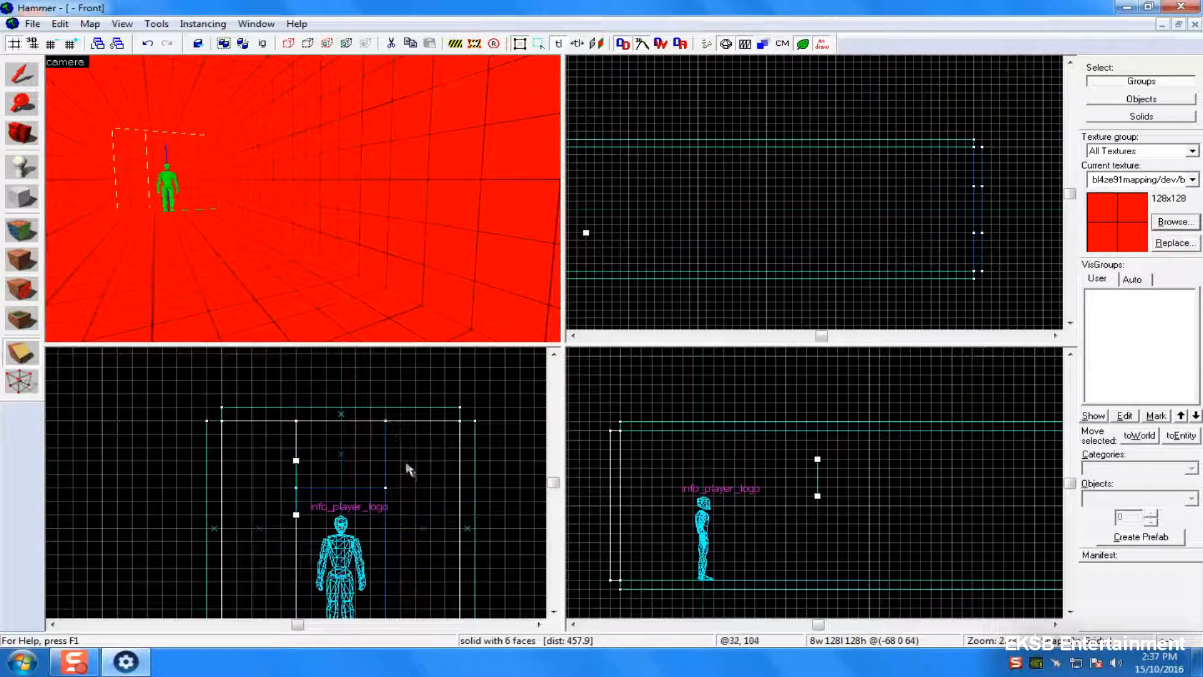
{"action": "key", "text": "Return"}
{"action": "left_click_drag", "start_coordinate": [386, 447], "coordinate": [386, 485]}
{"action": "key", "text": "Return"}
- Split the middle section of the end wall behind the player horizontally, 88 units above the floor, keeping both pieces, and deselect them
{"action": "left_click", "coordinate": [22, 73]}
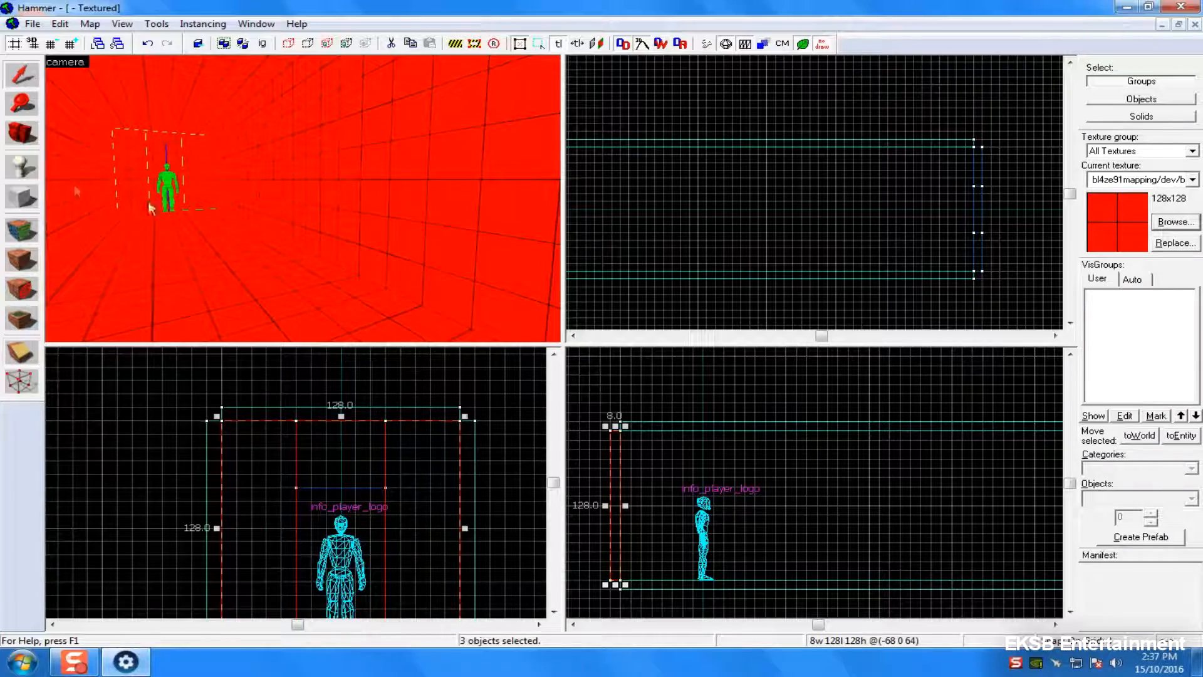
{"action": "left_click", "coordinate": [77, 192]}
{"action": "left_click_drag", "start_coordinate": [310, 487], "coordinate": [326, 488]}
{"action": "key", "text": "Return"}
{"action": "key", "text": "Escape"}
{"action": "key", "text": "Escape"}
{"action": "key", "text": "z"}
{"action": "key", "text": "w"}
{"action": "key", "text": "z"}
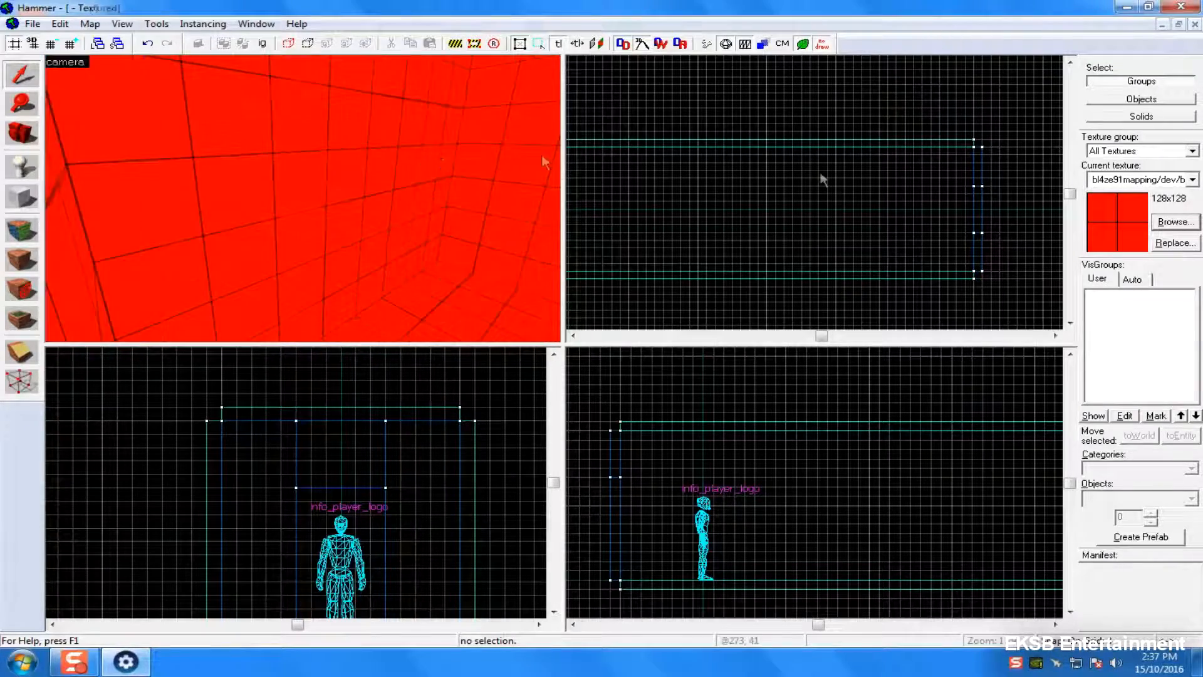
- Filter the texture browser by "door", look through the door textures and choose metal/metaldoor005a as the current texture
{"action": "left_click", "coordinate": [1166, 222]}
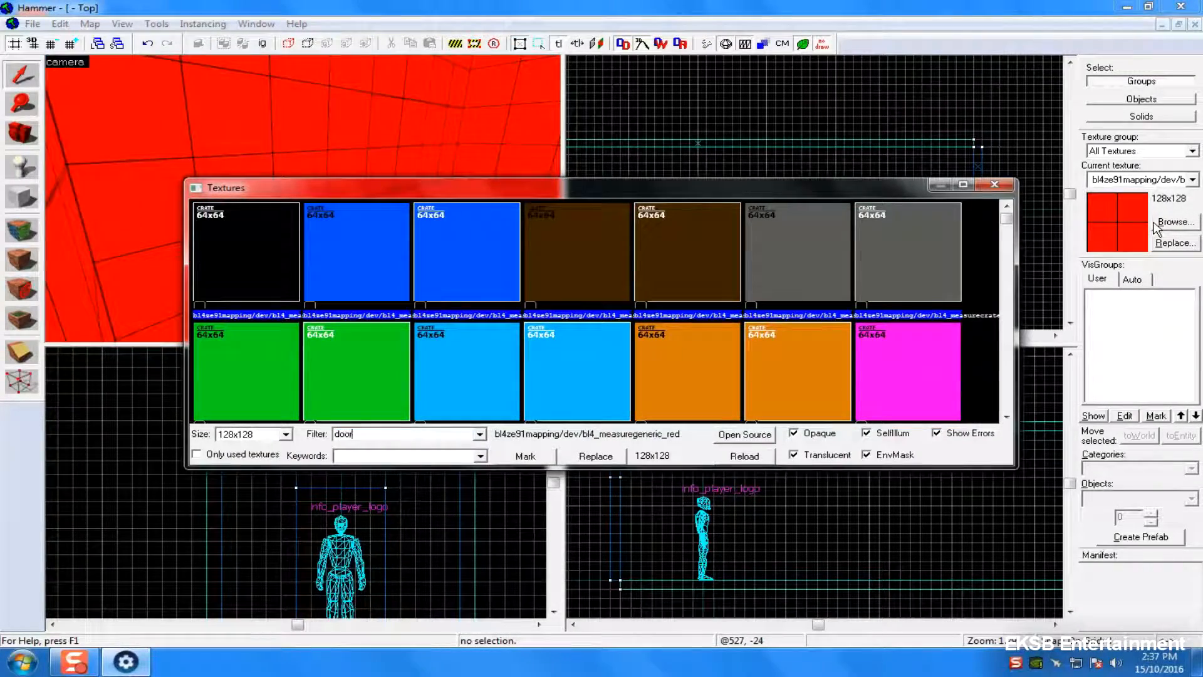
{"action": "left_click", "coordinate": [610, 362]}
{"action": "scroll", "coordinate": [709, 331], "scroll_direction": "down", "scroll_amount": 6}
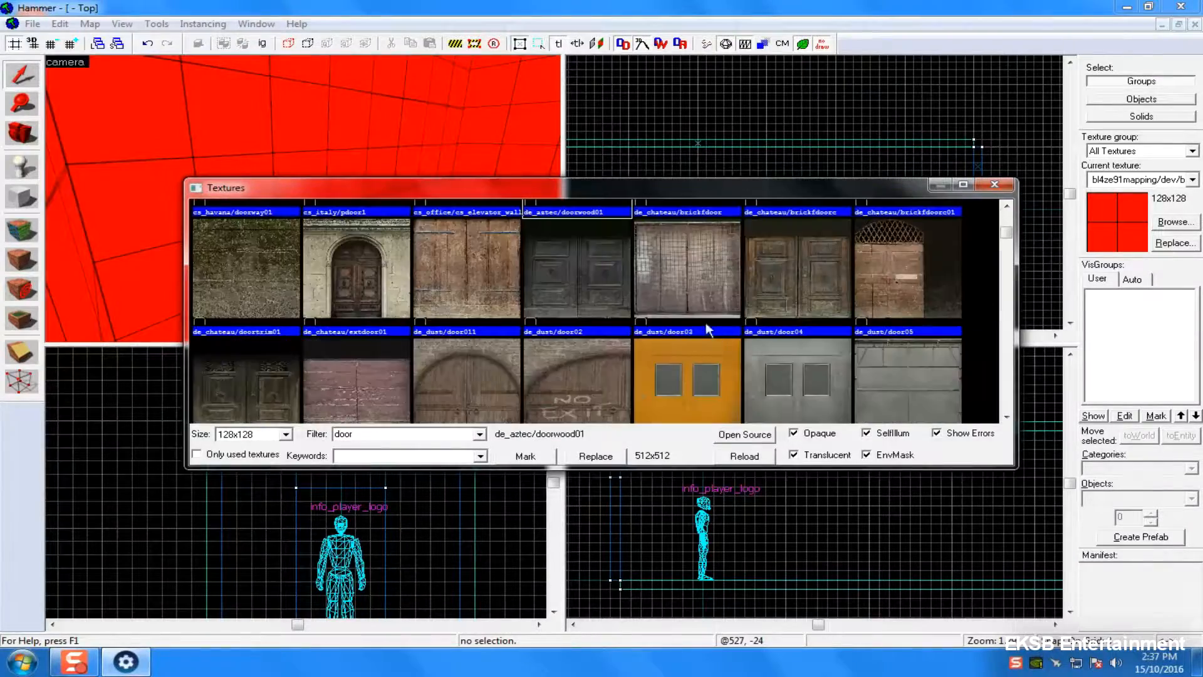
{"action": "scroll", "coordinate": [737, 261], "scroll_direction": "down", "scroll_amount": 5}
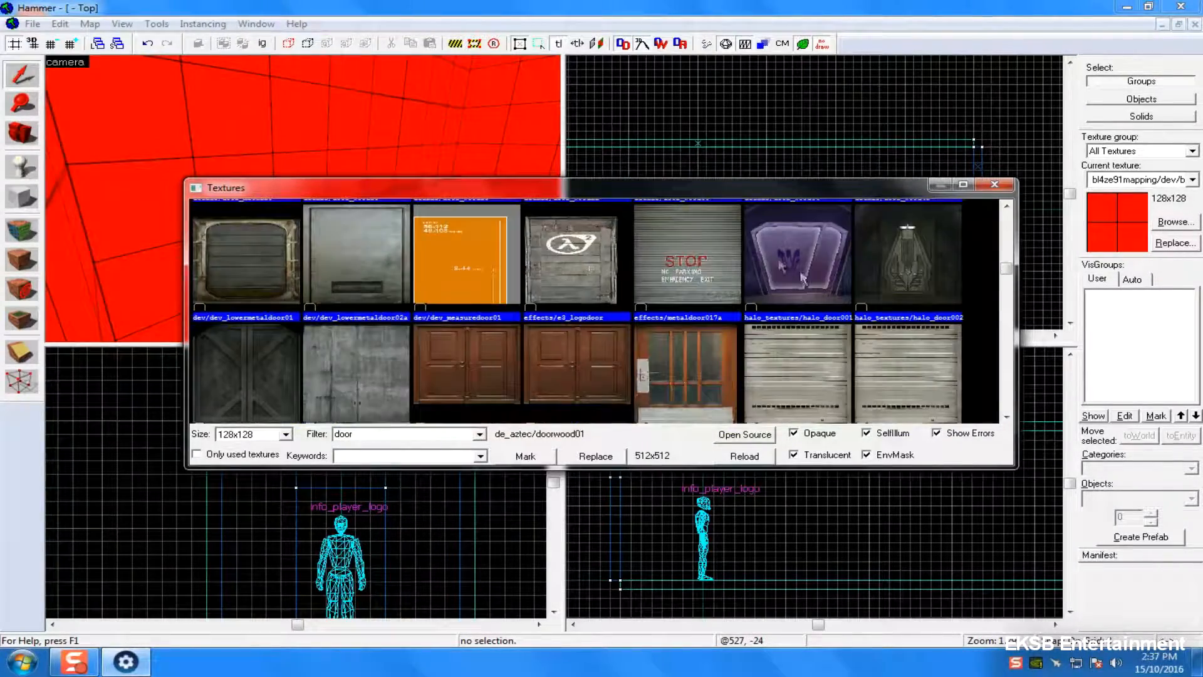
{"action": "scroll", "coordinate": [721, 250], "scroll_direction": "down", "scroll_amount": 6}
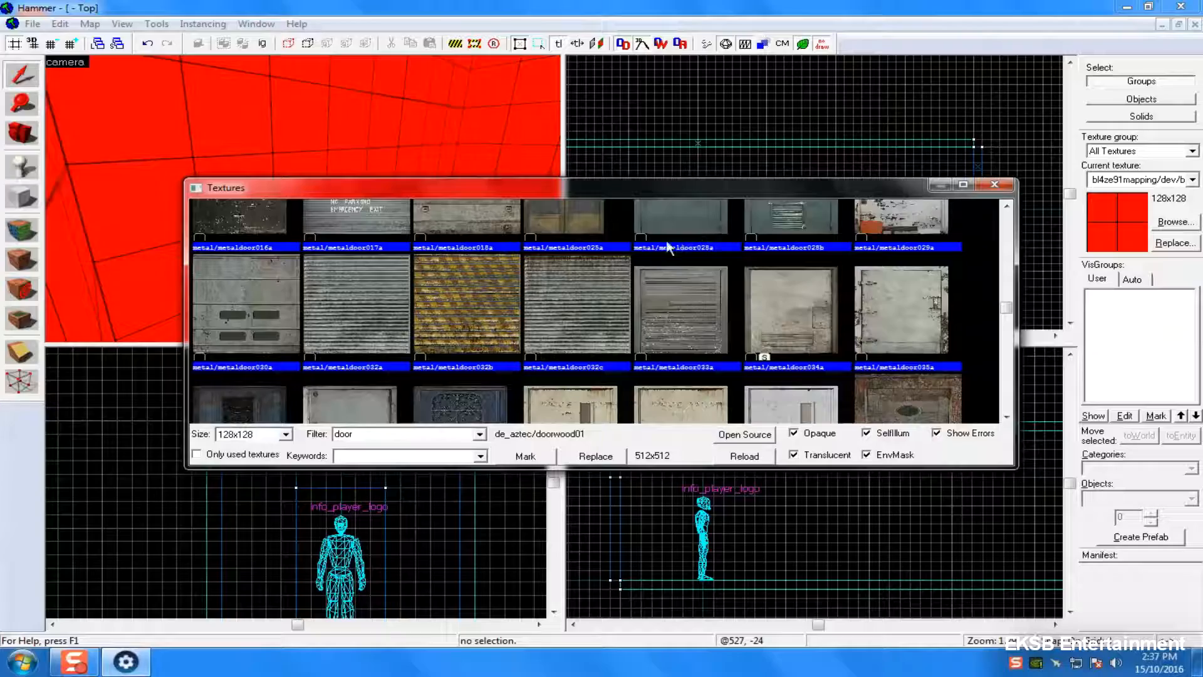
{"action": "scroll", "coordinate": [608, 258], "scroll_direction": "down", "scroll_amount": 6}
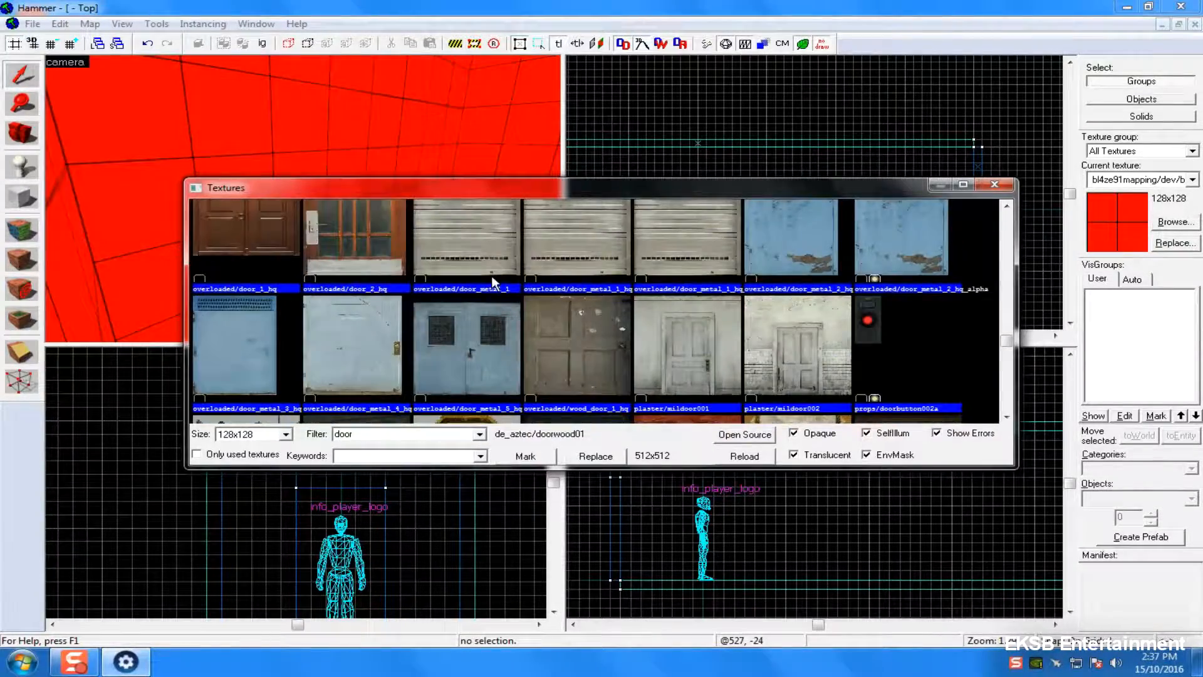
{"action": "scroll", "coordinate": [506, 254], "scroll_direction": "down", "scroll_amount": 3}
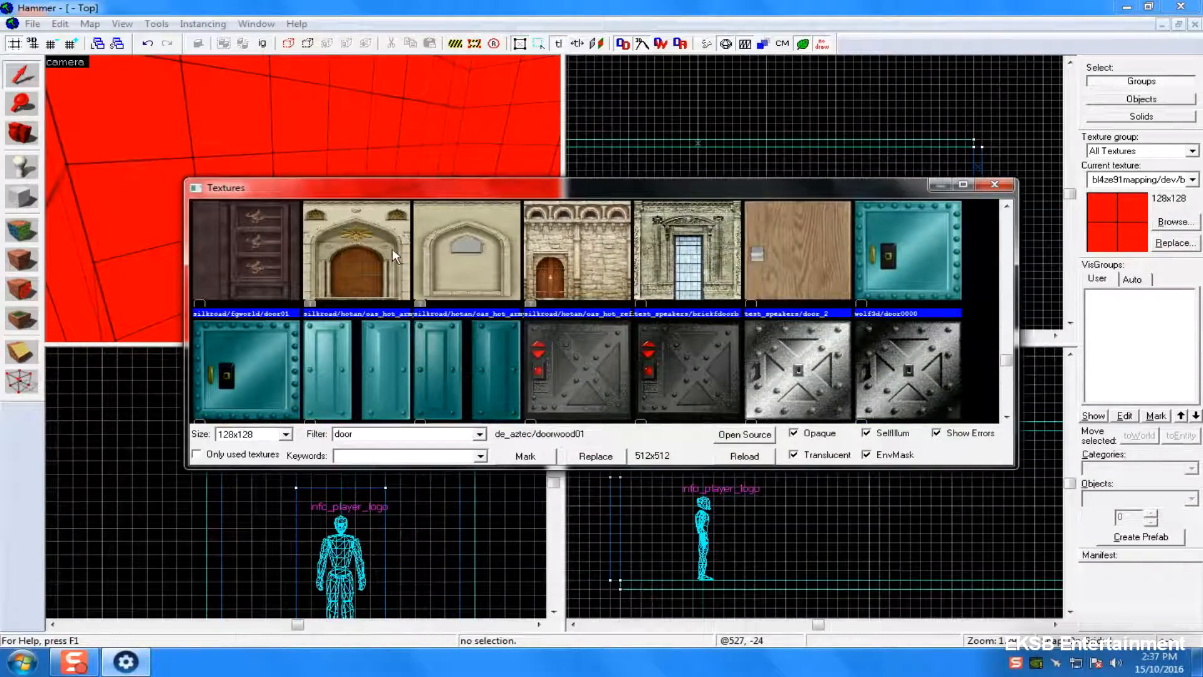
{"action": "scroll", "coordinate": [388, 248], "scroll_direction": "down", "scroll_amount": 3}
{"action": "scroll", "coordinate": [381, 241], "scroll_direction": "down", "scroll_amount": 3}
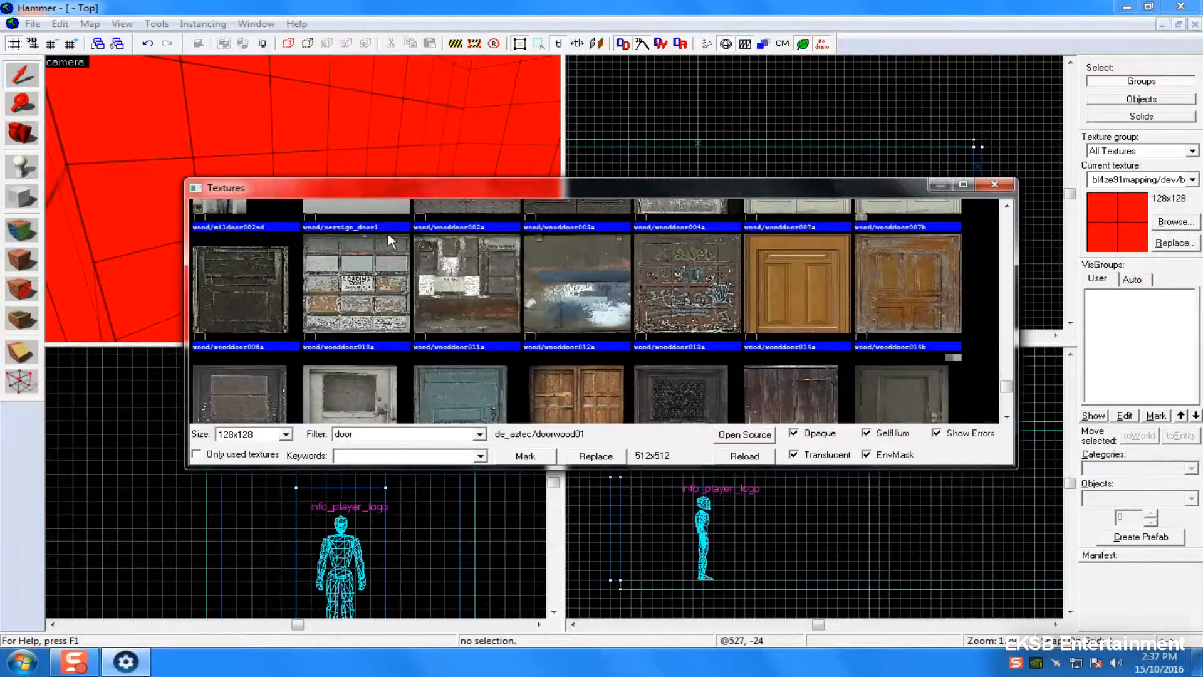
{"action": "scroll", "coordinate": [388, 233], "scroll_direction": "up", "scroll_amount": 3}
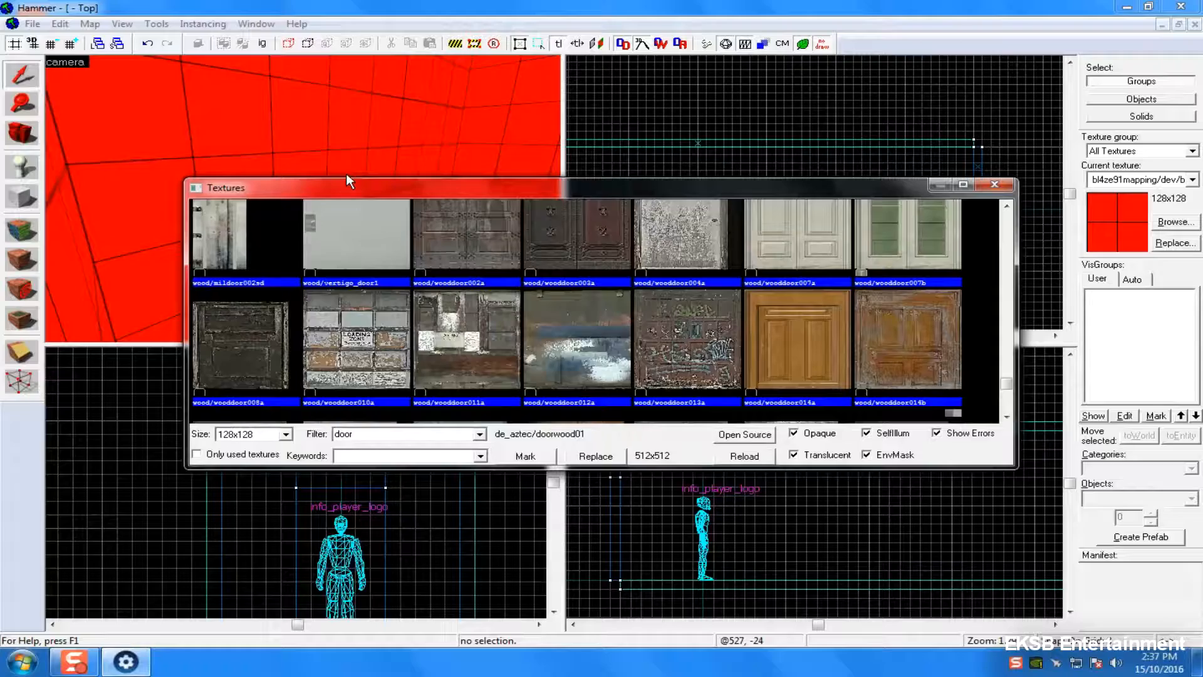
{"action": "scroll", "coordinate": [346, 173], "scroll_direction": "up", "scroll_amount": 3}
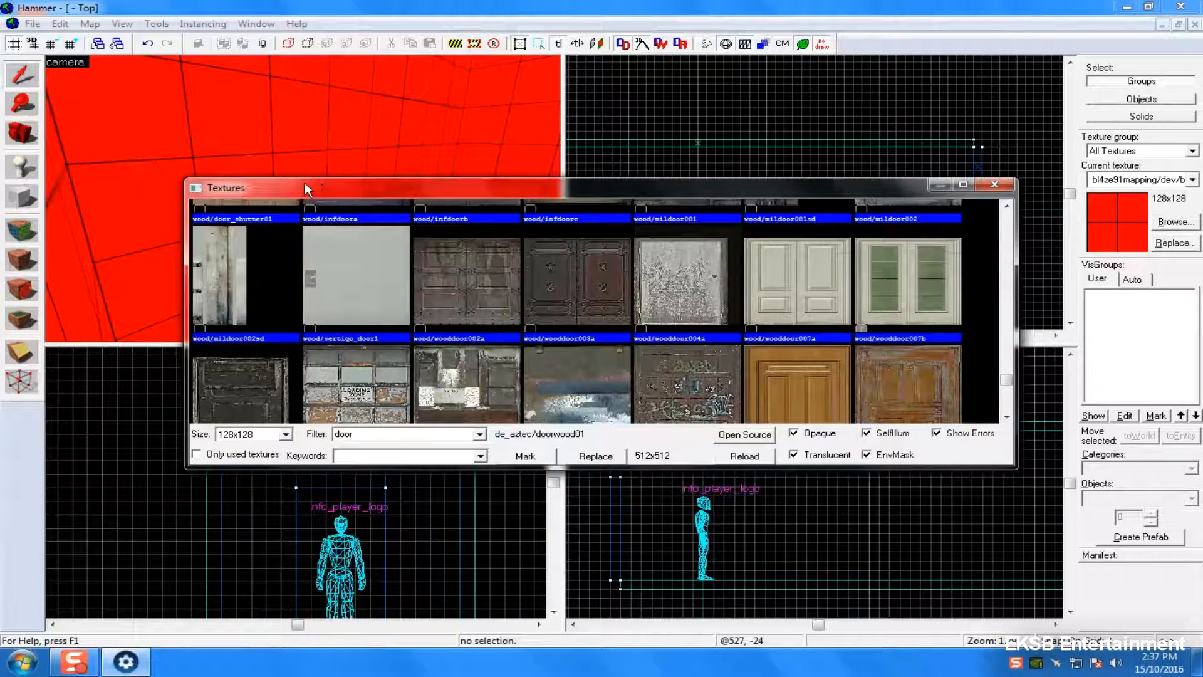
{"action": "scroll", "coordinate": [305, 182], "scroll_direction": "down", "scroll_amount": 10}
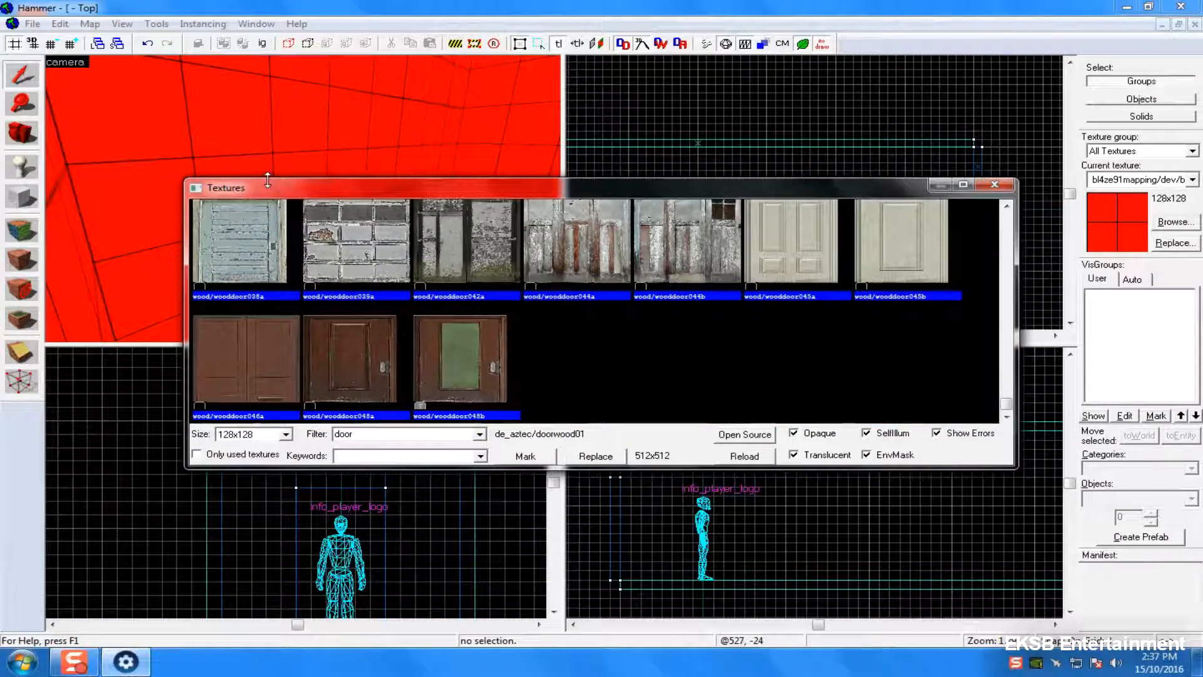
{"action": "scroll", "coordinate": [344, 298], "scroll_direction": "up", "scroll_amount": 10}
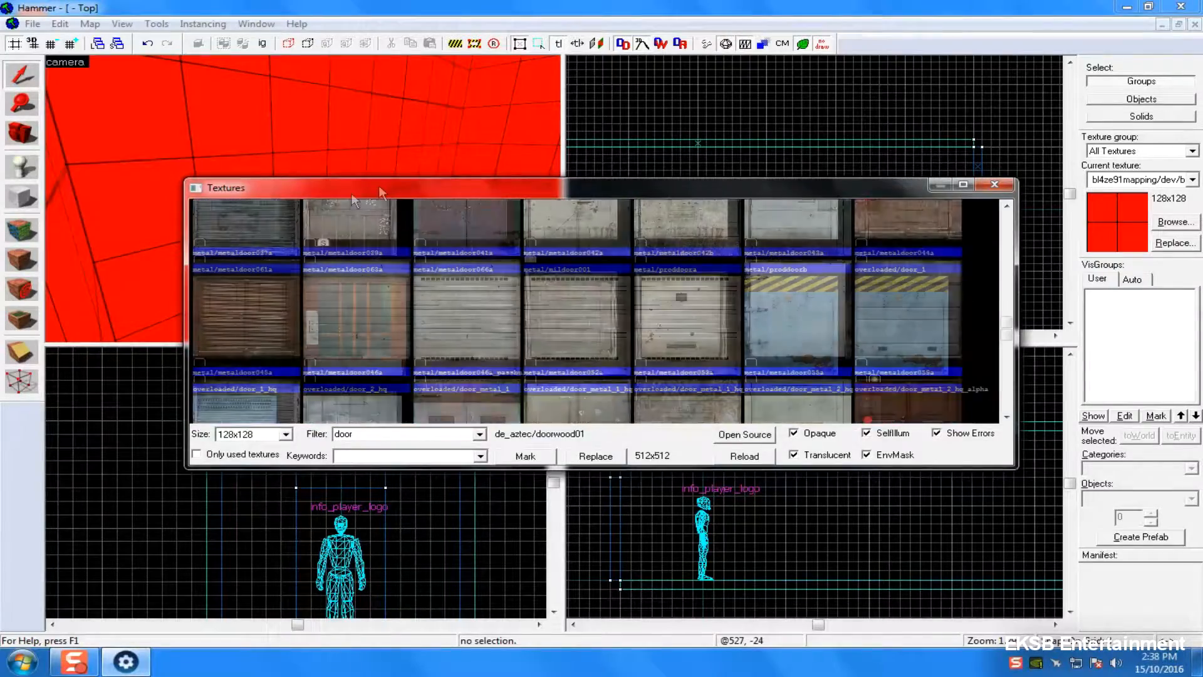
{"action": "scroll", "coordinate": [376, 209], "scroll_direction": "up", "scroll_amount": 5}
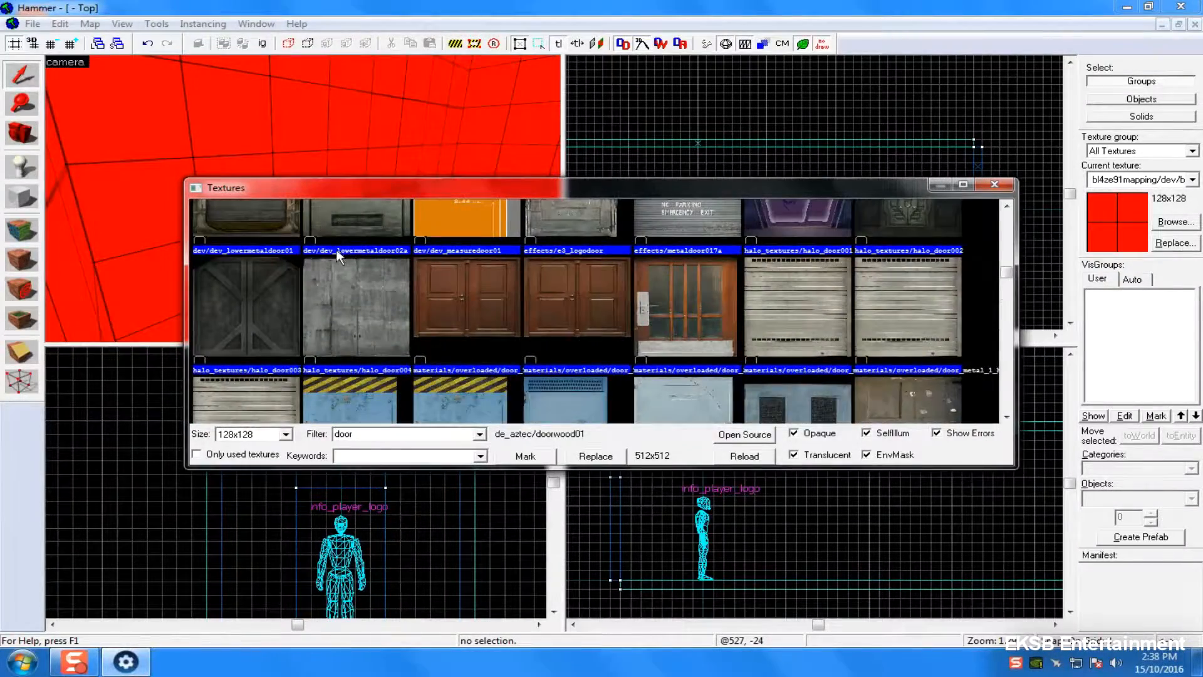
{"action": "scroll", "coordinate": [339, 256], "scroll_direction": "up", "scroll_amount": 5}
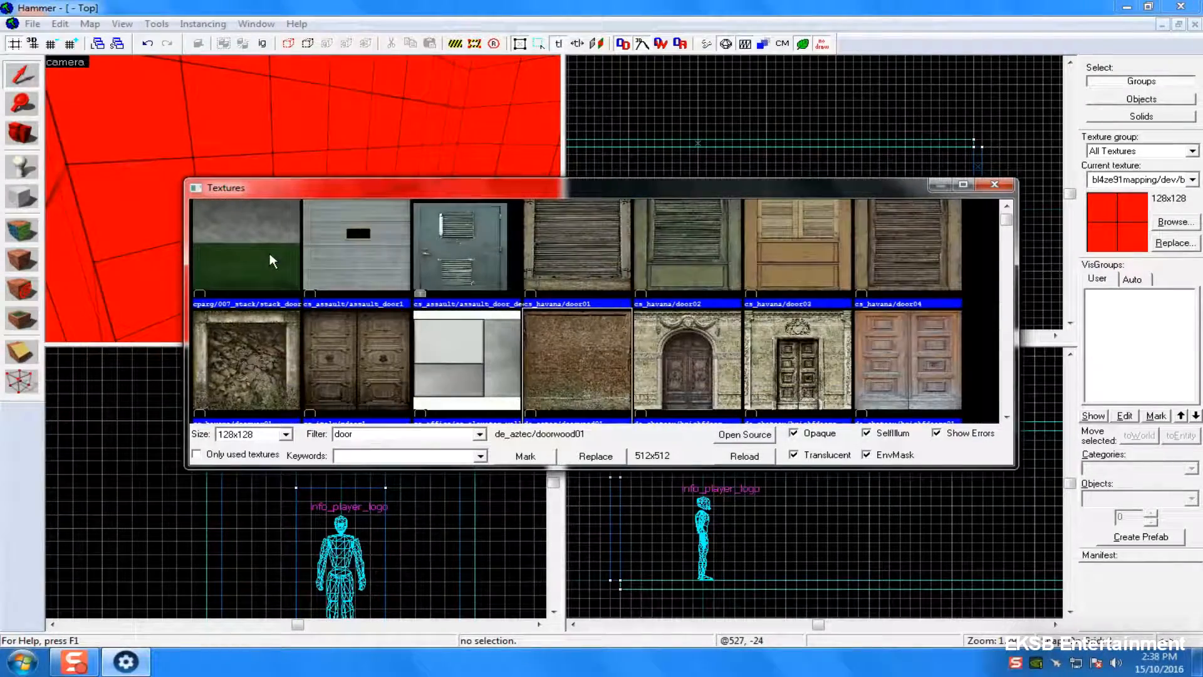
{"action": "scroll", "coordinate": [270, 253], "scroll_direction": "up", "scroll_amount": 1}
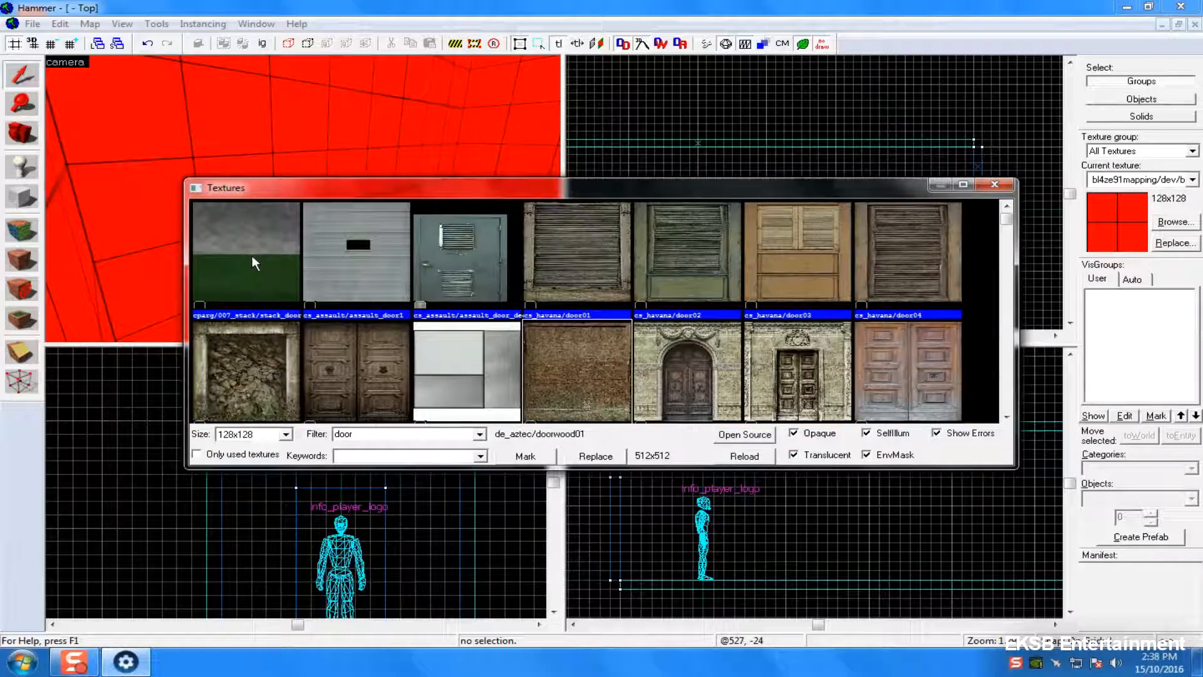
{"action": "scroll", "coordinate": [570, 362], "scroll_direction": "down", "scroll_amount": 3}
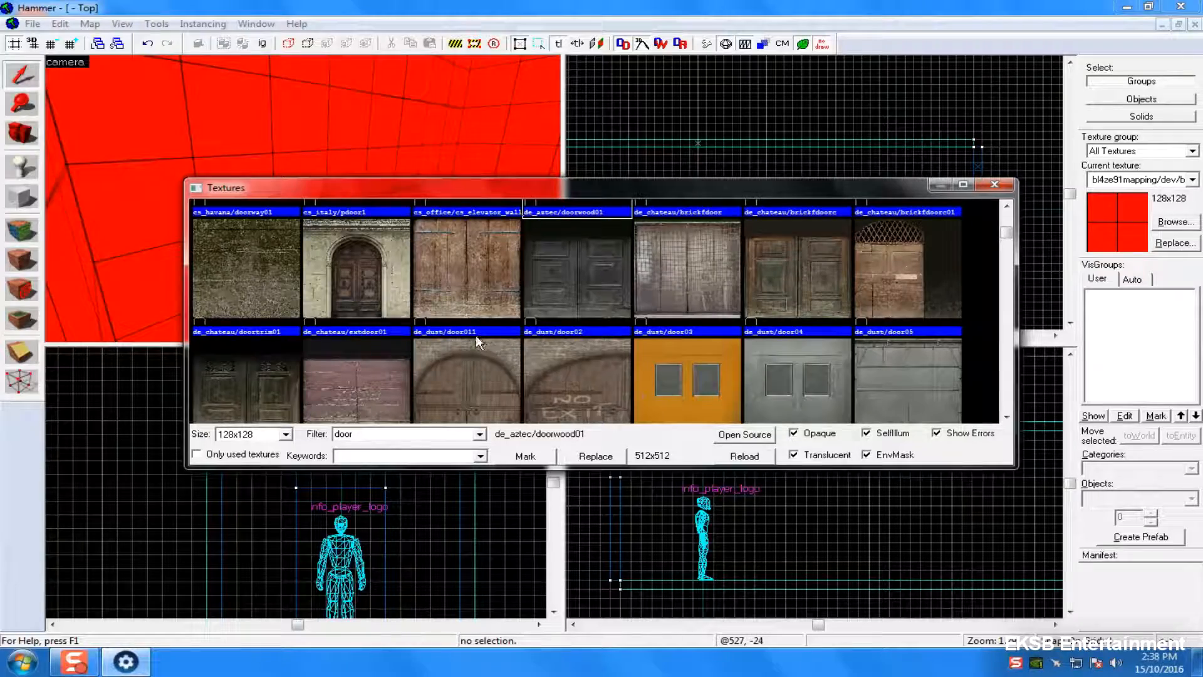
{"action": "scroll", "coordinate": [464, 332], "scroll_direction": "down", "scroll_amount": 6}
{"action": "scroll", "coordinate": [376, 336], "scroll_direction": "up", "scroll_amount": 1}
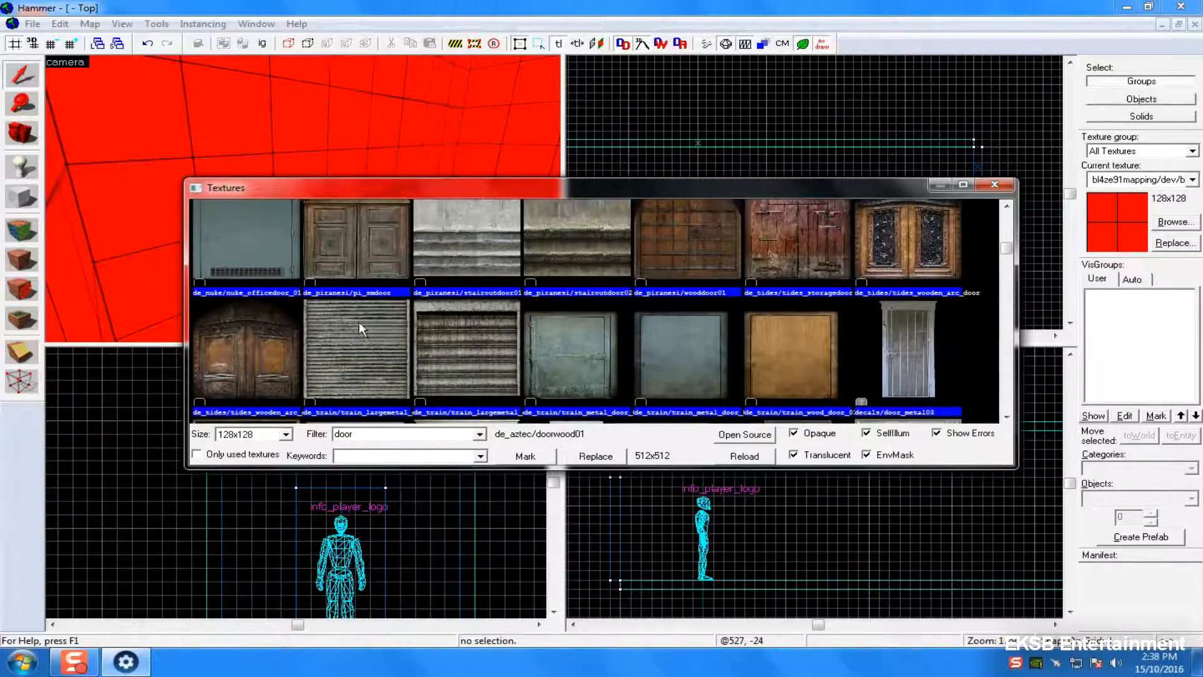
{"action": "scroll", "coordinate": [330, 295], "scroll_direction": "down", "scroll_amount": 6}
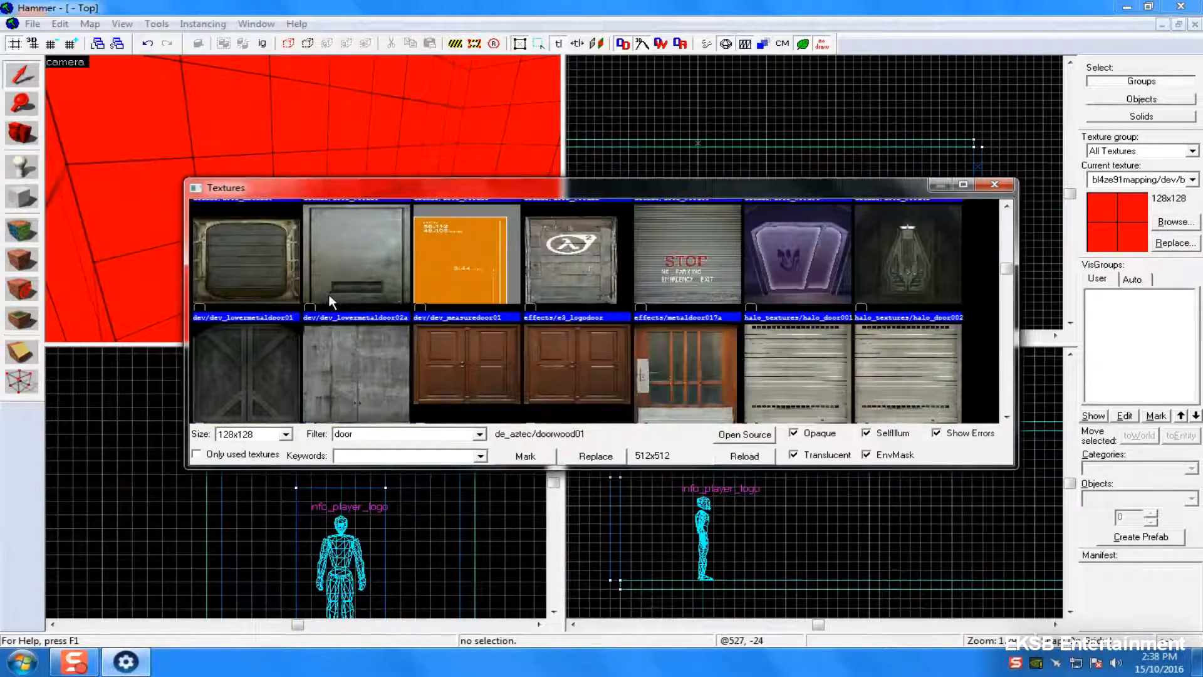
{"action": "scroll", "coordinate": [286, 309], "scroll_direction": "down", "scroll_amount": 6}
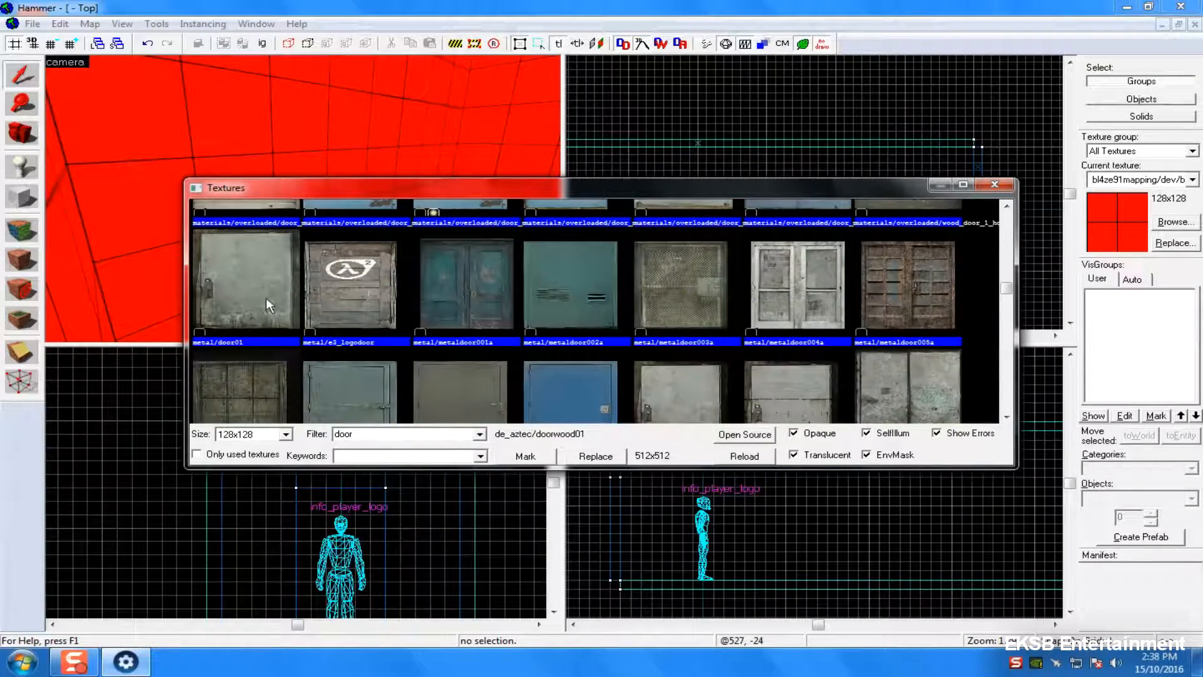
{"action": "double_click", "coordinate": [932, 291]}
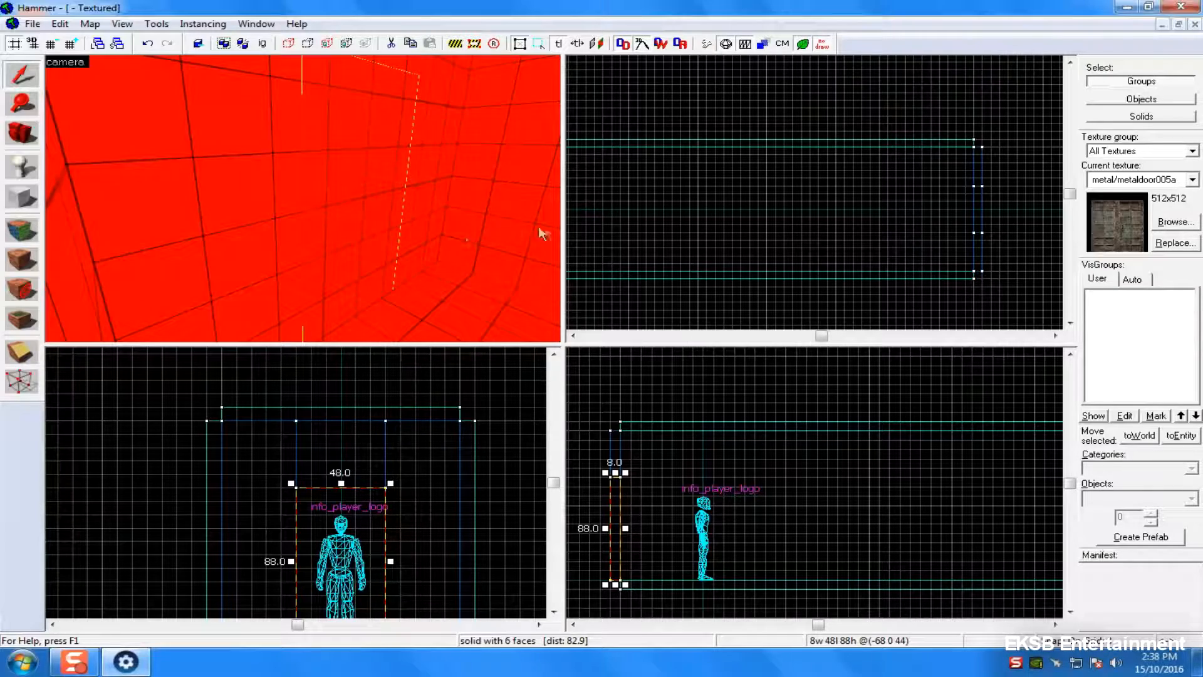
- Apply the metal/metaldoor005a texture to the whole lower middle piece of the end wall behind the player
{"action": "left_click", "coordinate": [486, 470]}
{"action": "left_click", "coordinate": [399, 170]}
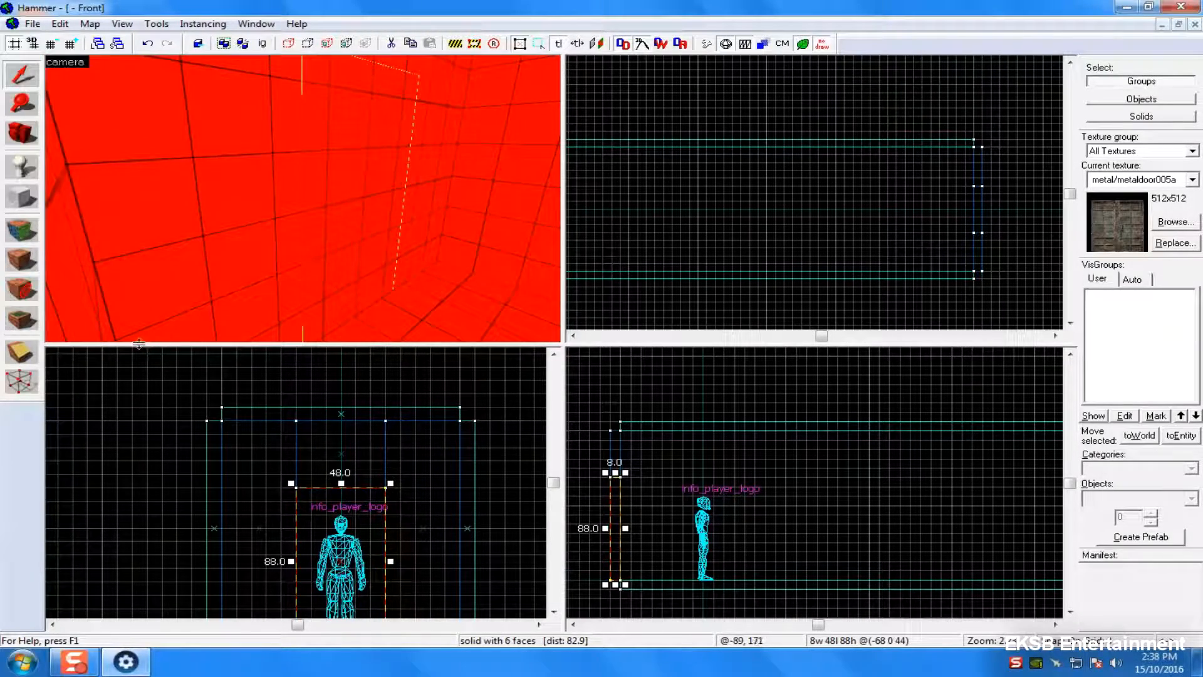
{"action": "left_click", "coordinate": [7, 266]}
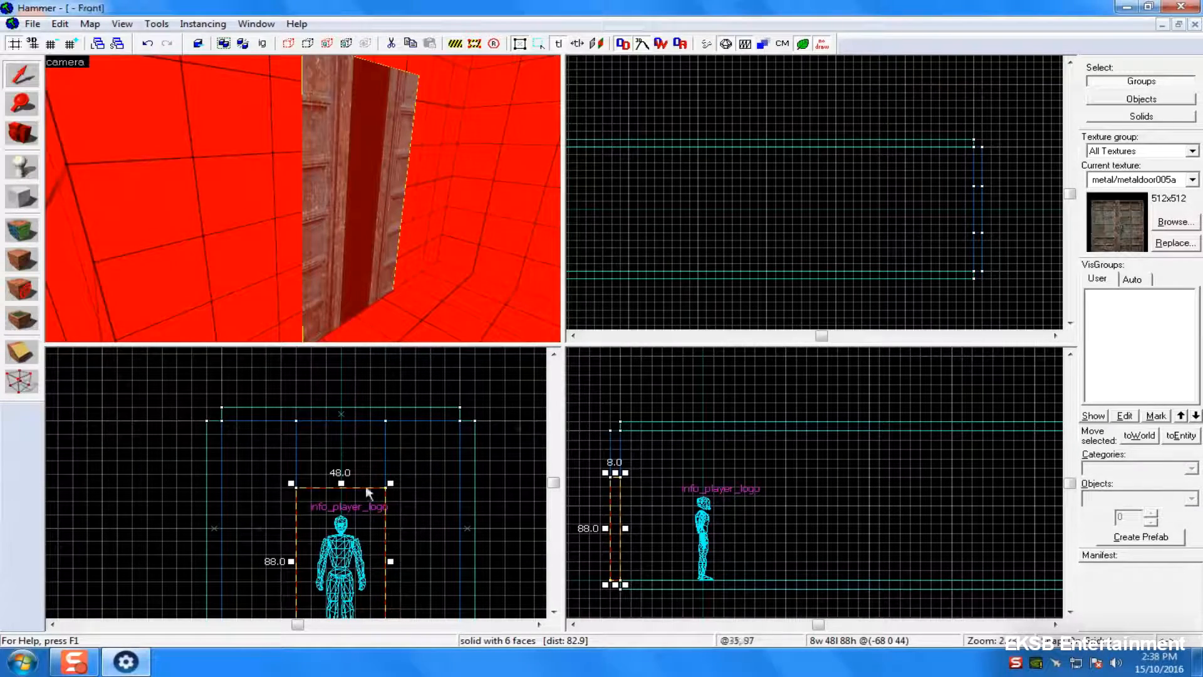
- Try moving the door-textured piece 64 units out of the end wall, view it from several sides, and undo the move
{"action": "scroll", "coordinate": [896, 190], "scroll_direction": "down", "scroll_amount": 4}
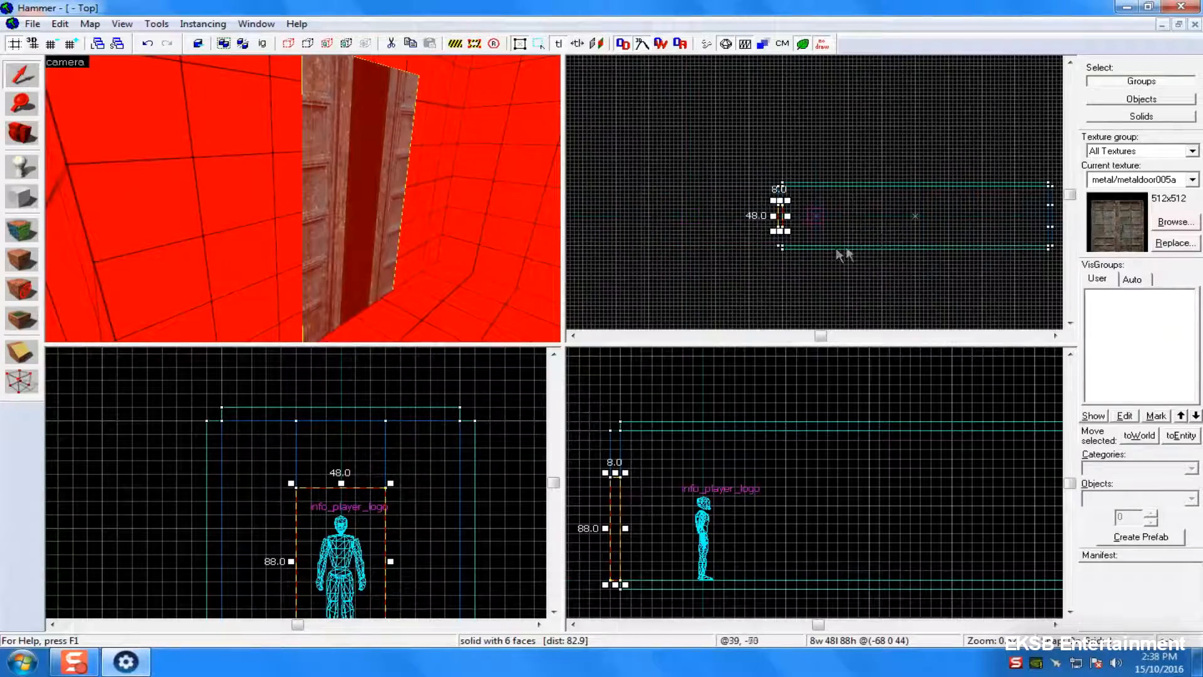
{"action": "scroll", "coordinate": [840, 247], "scroll_direction": "up", "scroll_amount": 5}
{"action": "left_click_drag", "start_coordinate": [724, 177], "coordinate": [641, 175]}
{"action": "key", "text": "z"}
{"action": "key", "text": "w"}
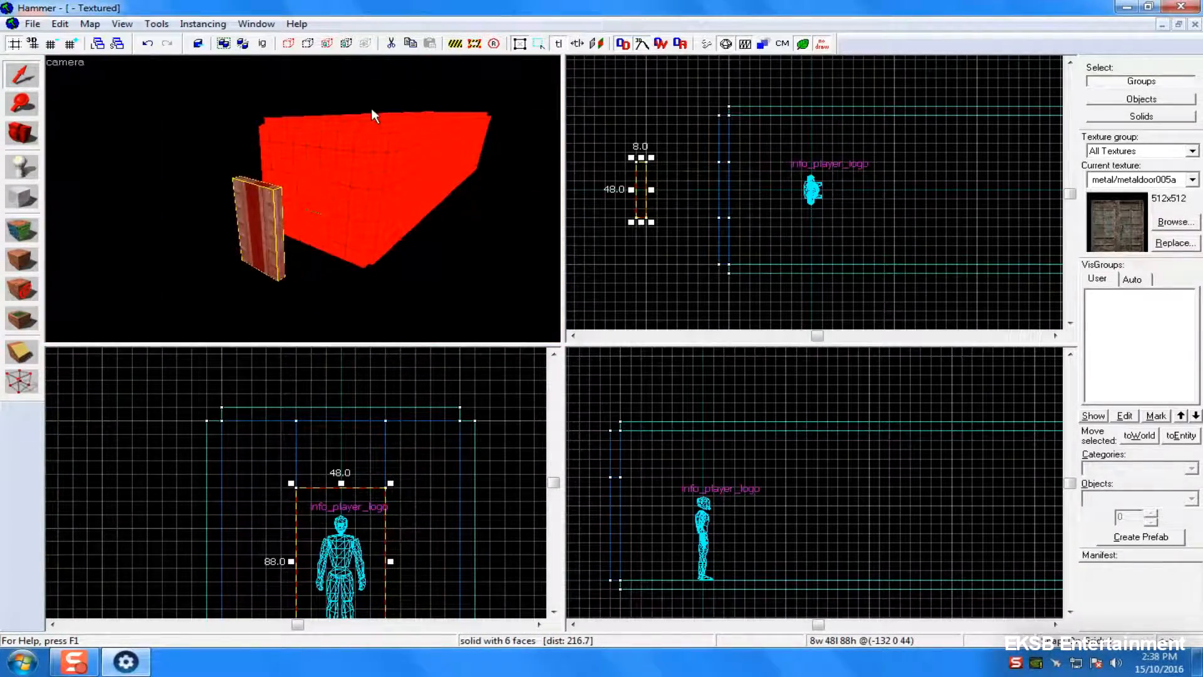
{"action": "key", "text": "w"}
{"action": "key", "text": "s"}
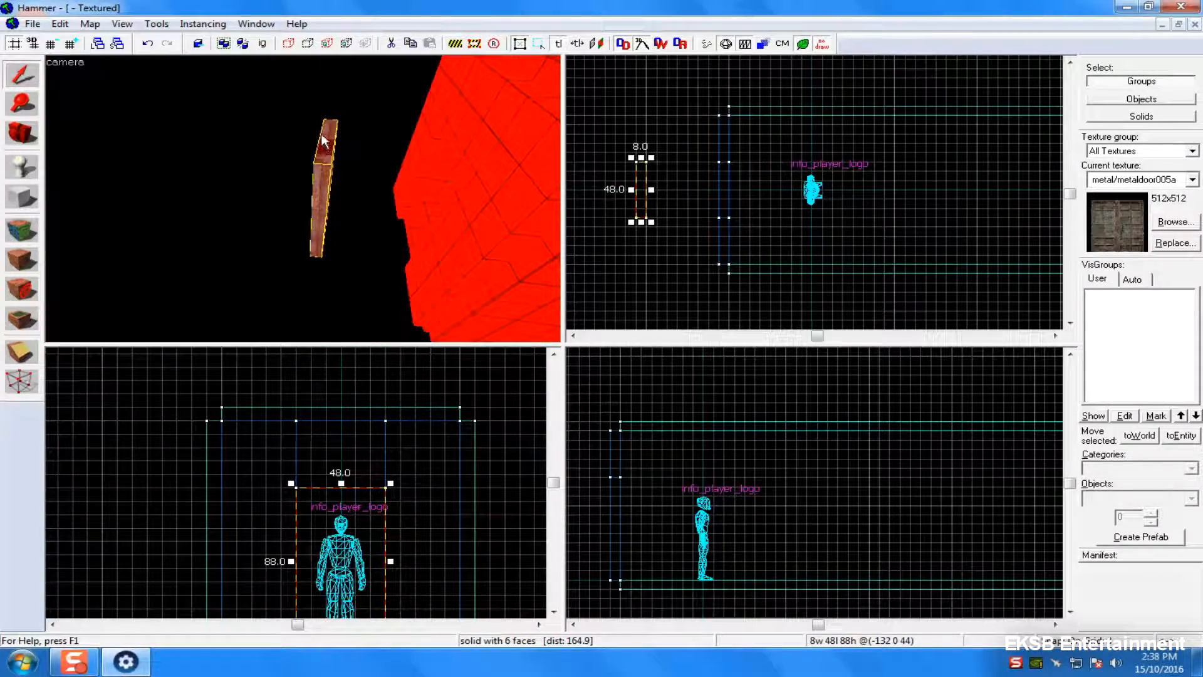
{"action": "key", "text": "ctrl+z"}
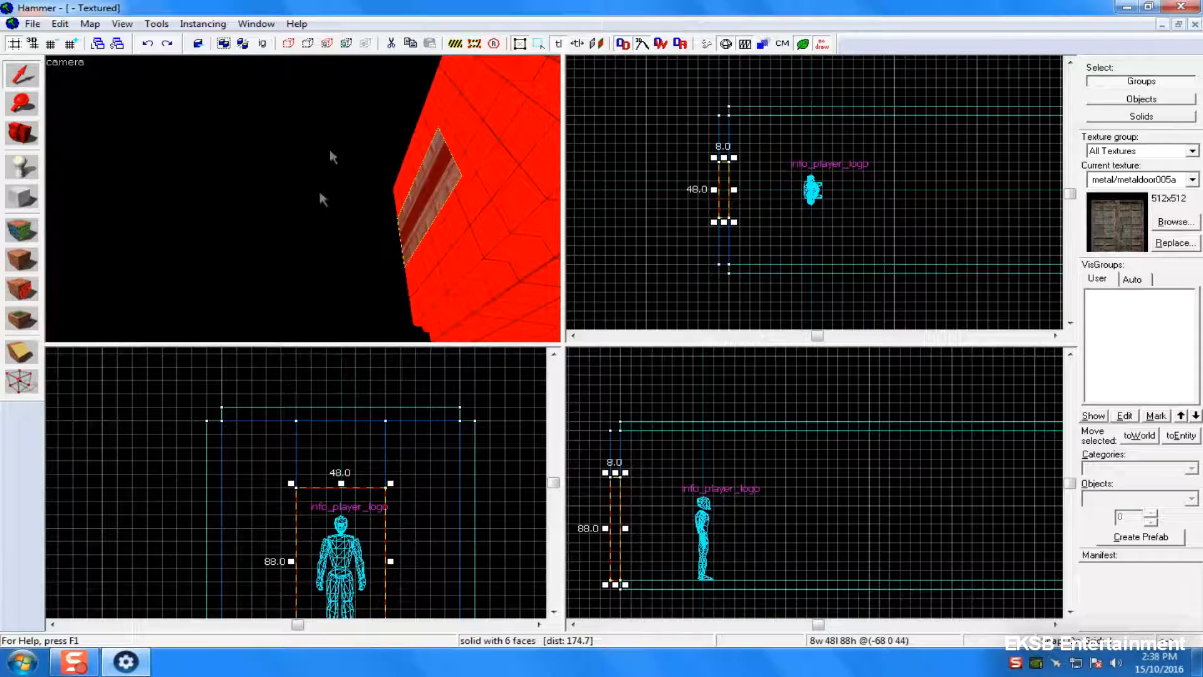
{"action": "left_click", "coordinate": [22, 230]}
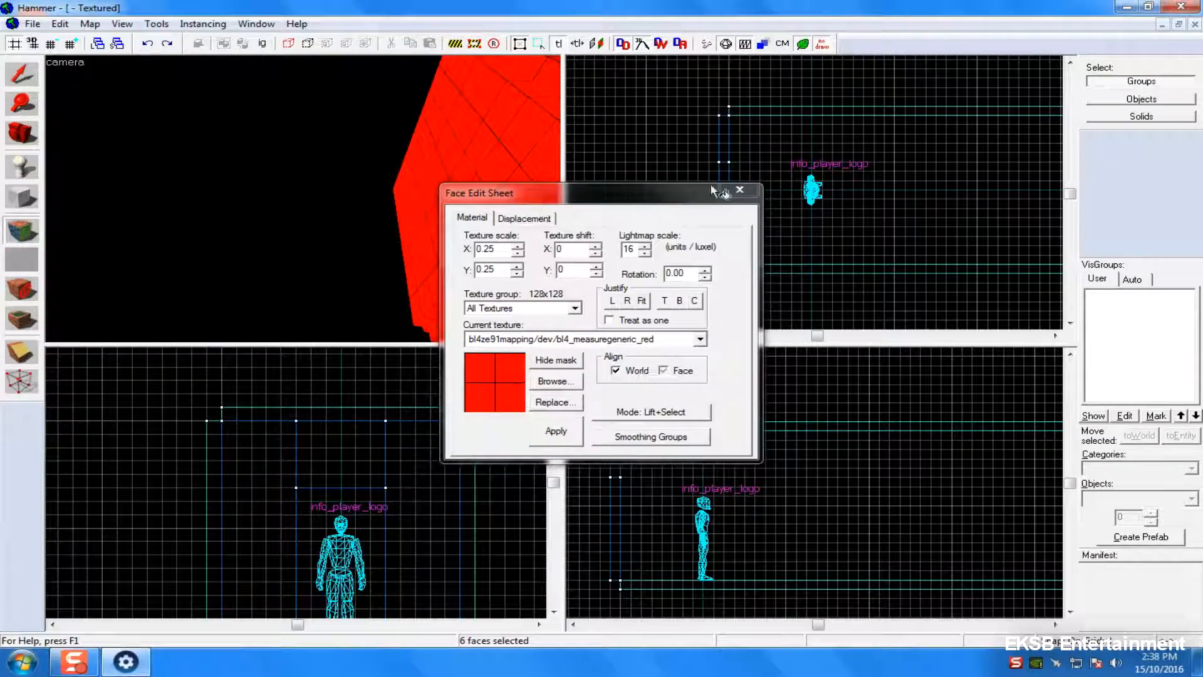
{"action": "key", "text": "w"}
{"action": "left_click_drag", "start_coordinate": [301, 135], "coordinate": [323, 58]}
{"action": "key", "text": "w"}
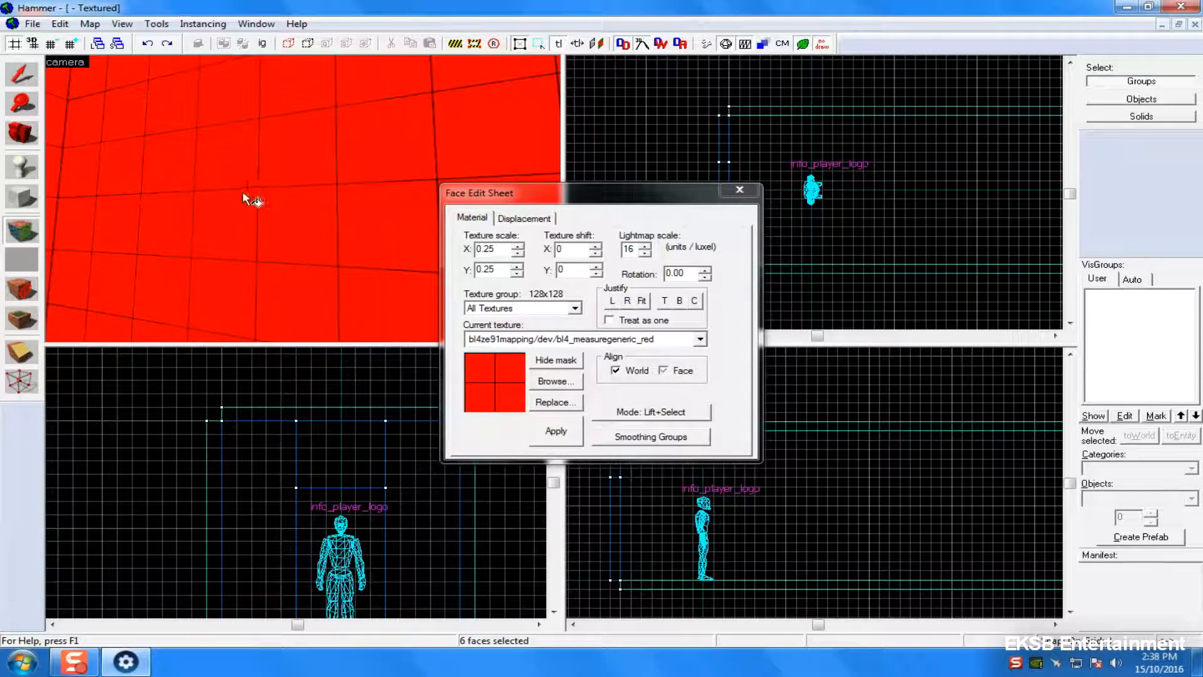
{"action": "left_click", "coordinate": [741, 193]}
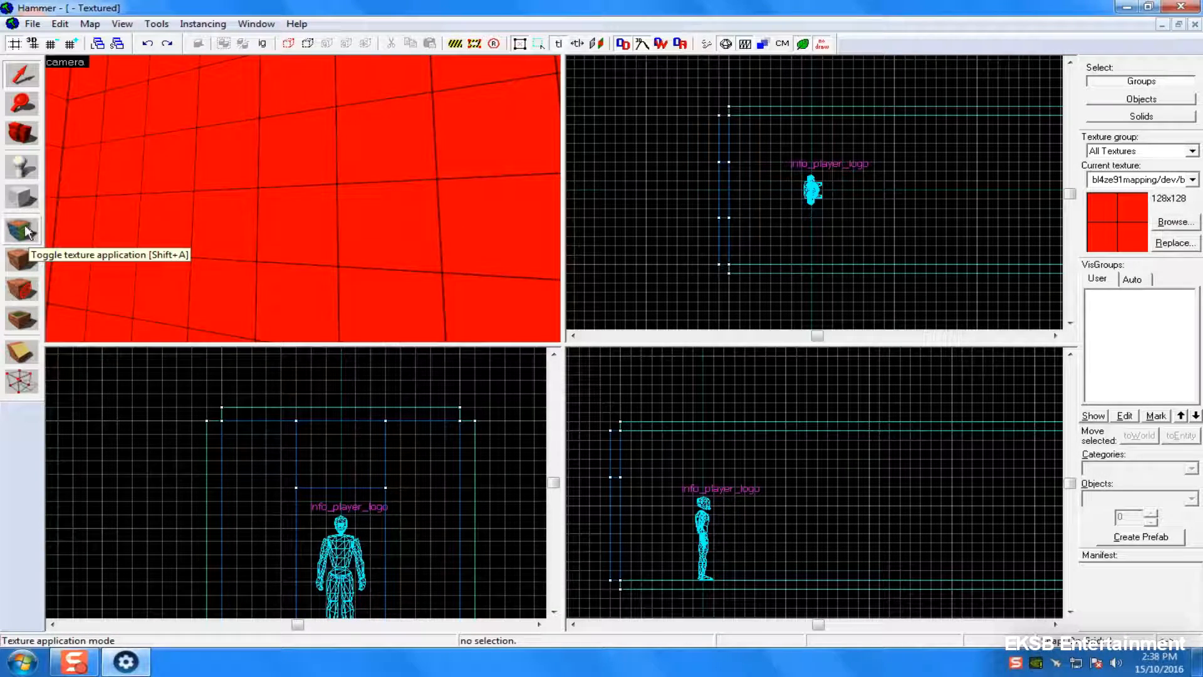
- Browse the textures filtered by "door" and choose dev/dev_lowermetaldoor02a as the current texture
{"action": "left_click", "coordinate": [25, 230]}
{"action": "left_click", "coordinate": [553, 381]}
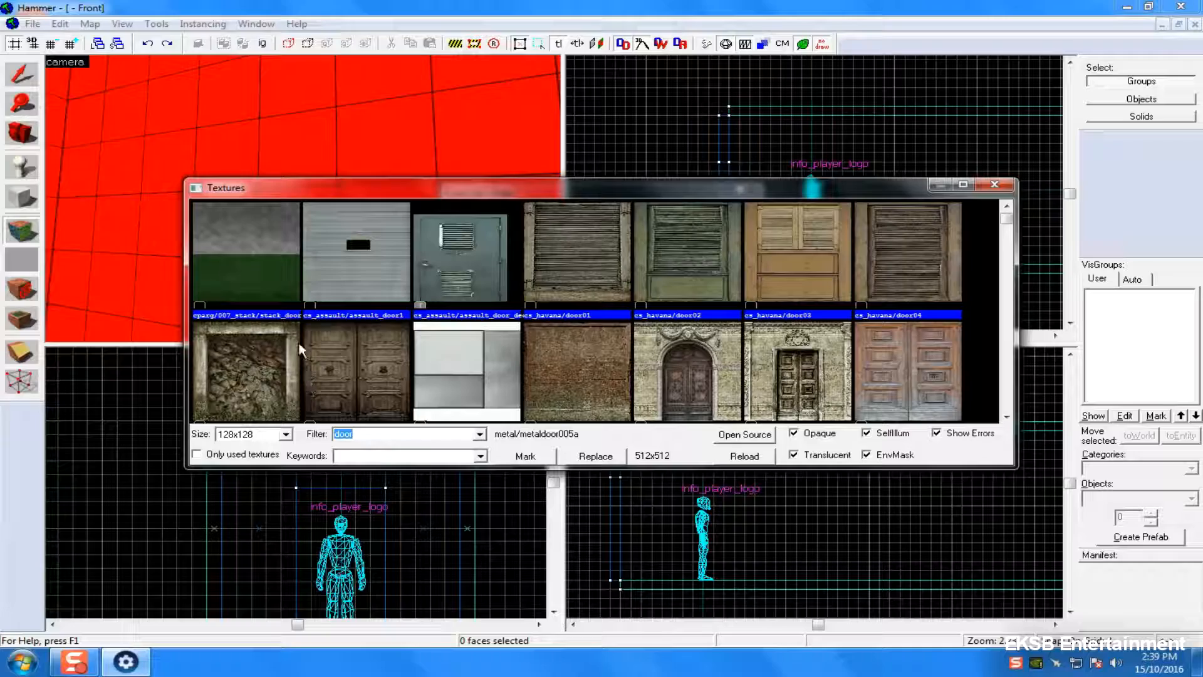
{"action": "left_click", "coordinate": [658, 387]}
{"action": "scroll", "coordinate": [659, 386], "scroll_direction": "down", "scroll_amount": 2}
{"action": "scroll", "coordinate": [658, 385], "scroll_direction": "down", "scroll_amount": 3}
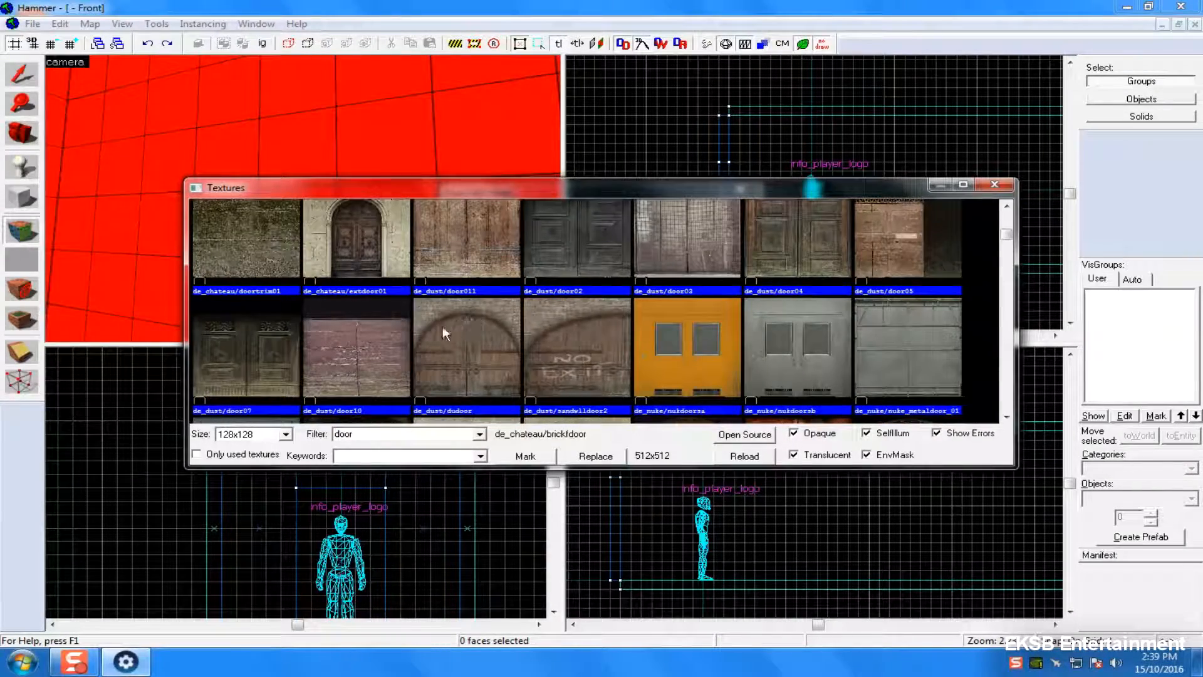
{"action": "scroll", "coordinate": [794, 314], "scroll_direction": "down", "scroll_amount": 3}
{"action": "scroll", "coordinate": [788, 370], "scroll_direction": "down", "scroll_amount": 3}
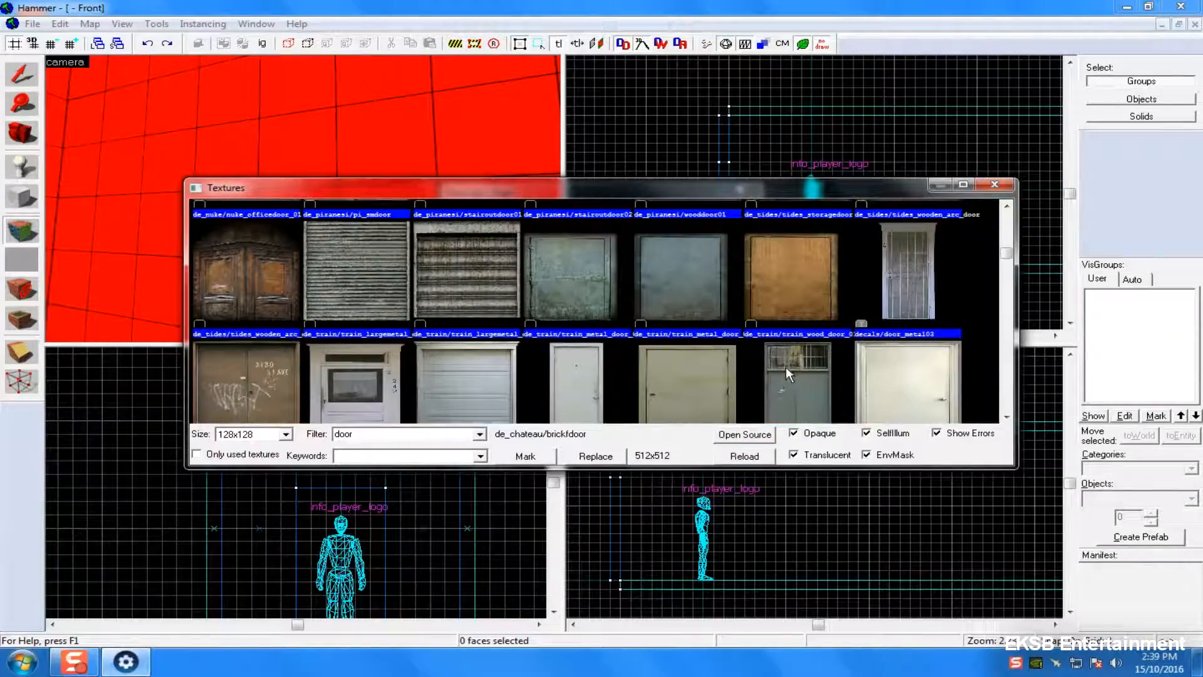
{"action": "scroll", "coordinate": [702, 244], "scroll_direction": "down", "scroll_amount": 3}
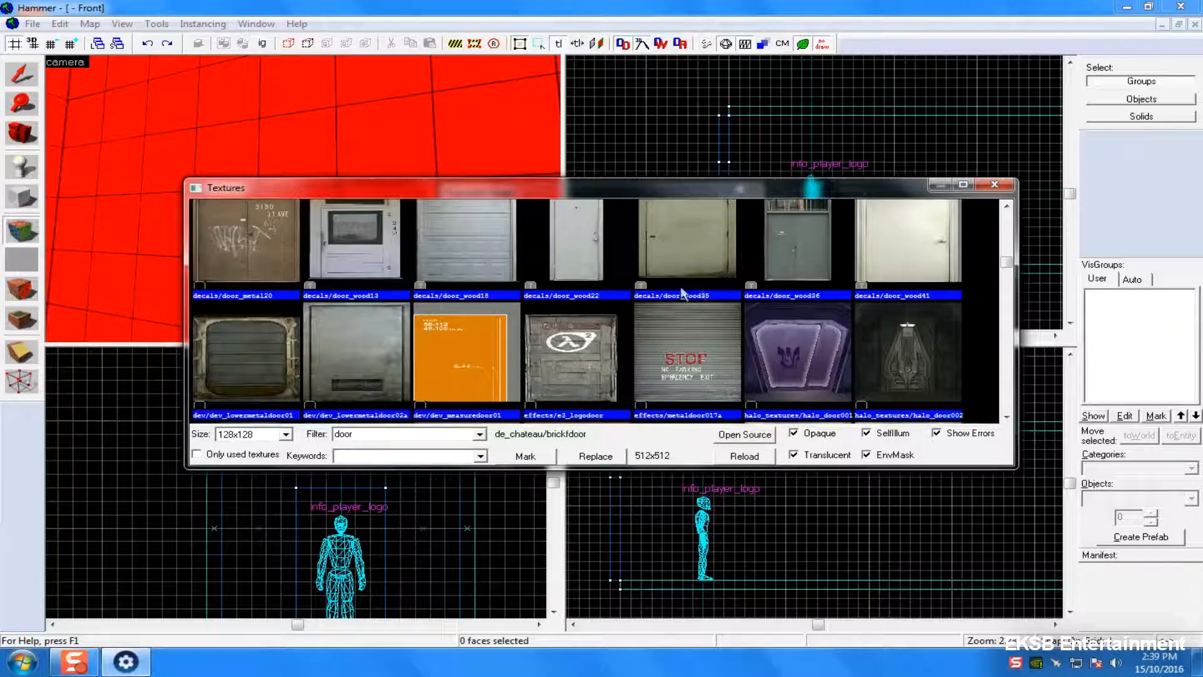
{"action": "double_click", "coordinate": [366, 358]}
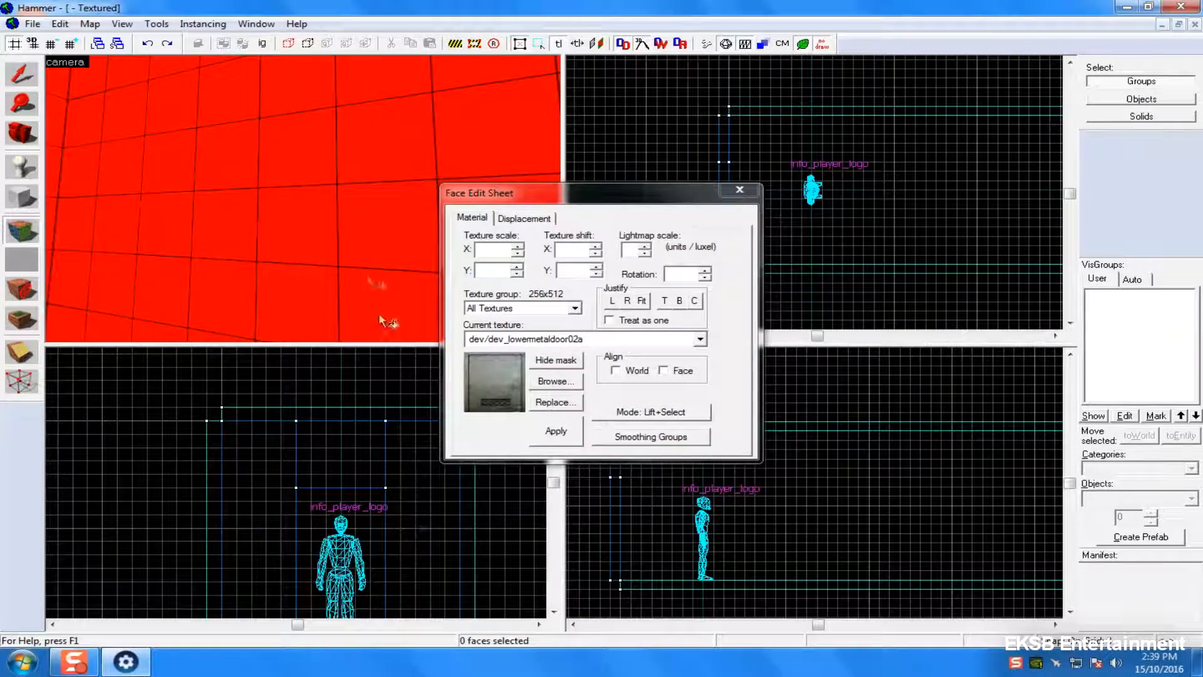
- Apply dev/dev_lowermetaldoor02a to the room-facing side of the door piece and fit the texture to that face
{"action": "right_click", "coordinate": [283, 218]}
{"action": "scroll", "coordinate": [297, 311], "scroll_direction": "down", "scroll_amount": 2}
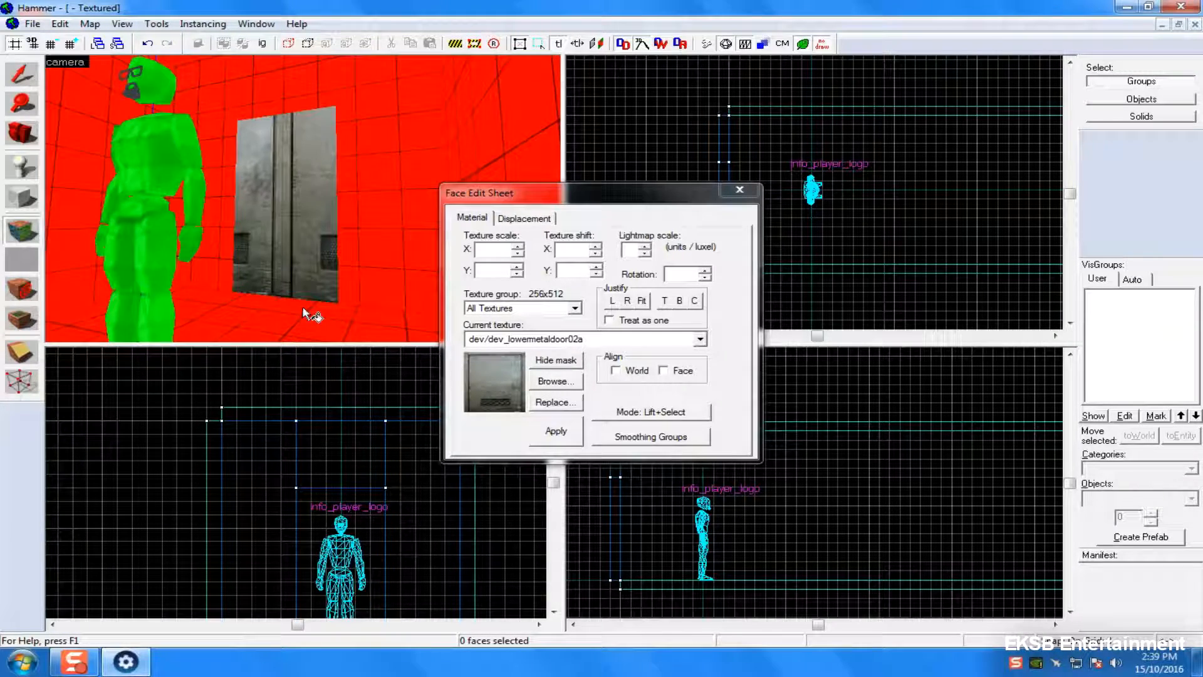
{"action": "left_click", "coordinate": [303, 139]}
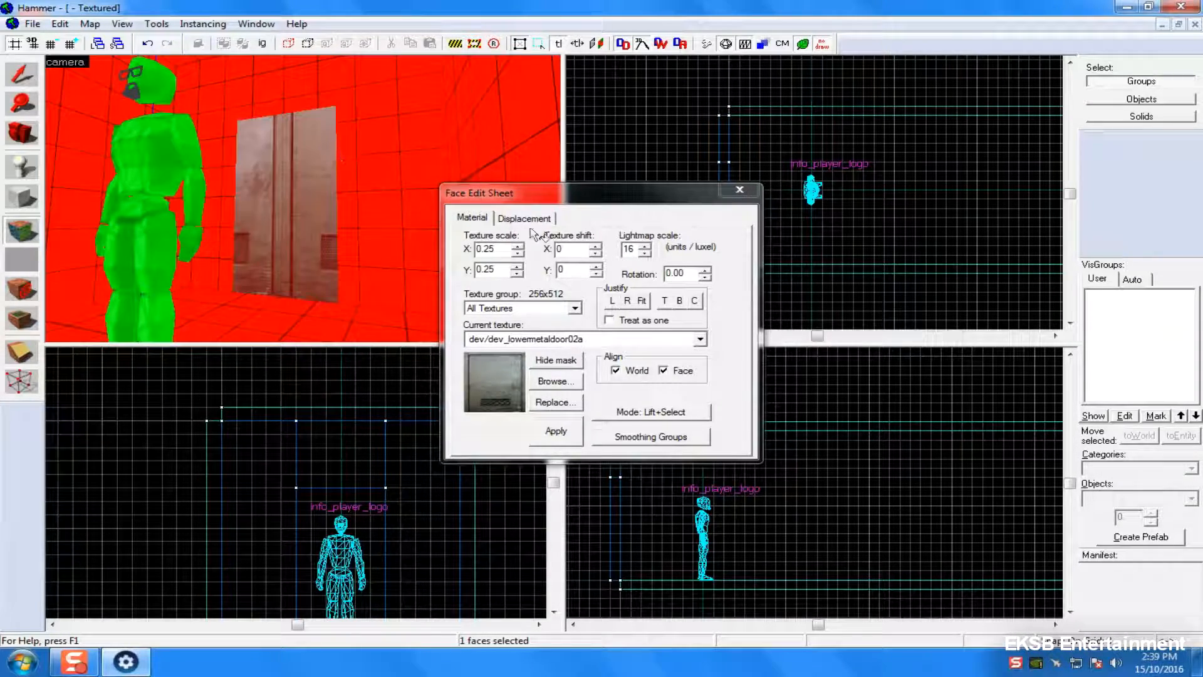
{"action": "left_click", "coordinate": [643, 301]}
{"action": "scroll", "coordinate": [371, 306], "scroll_direction": "up", "scroll_amount": 3}
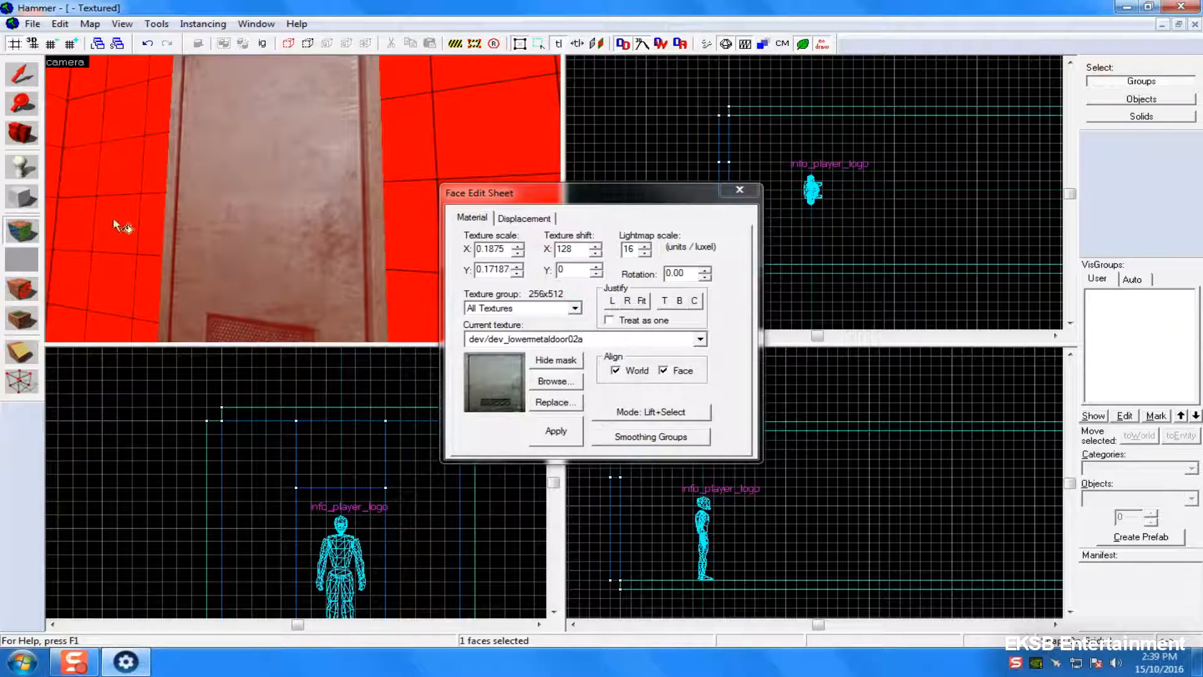
{"action": "scroll", "coordinate": [346, 284], "scroll_direction": "down", "scroll_amount": 3}
{"action": "left_click", "coordinate": [740, 189]}
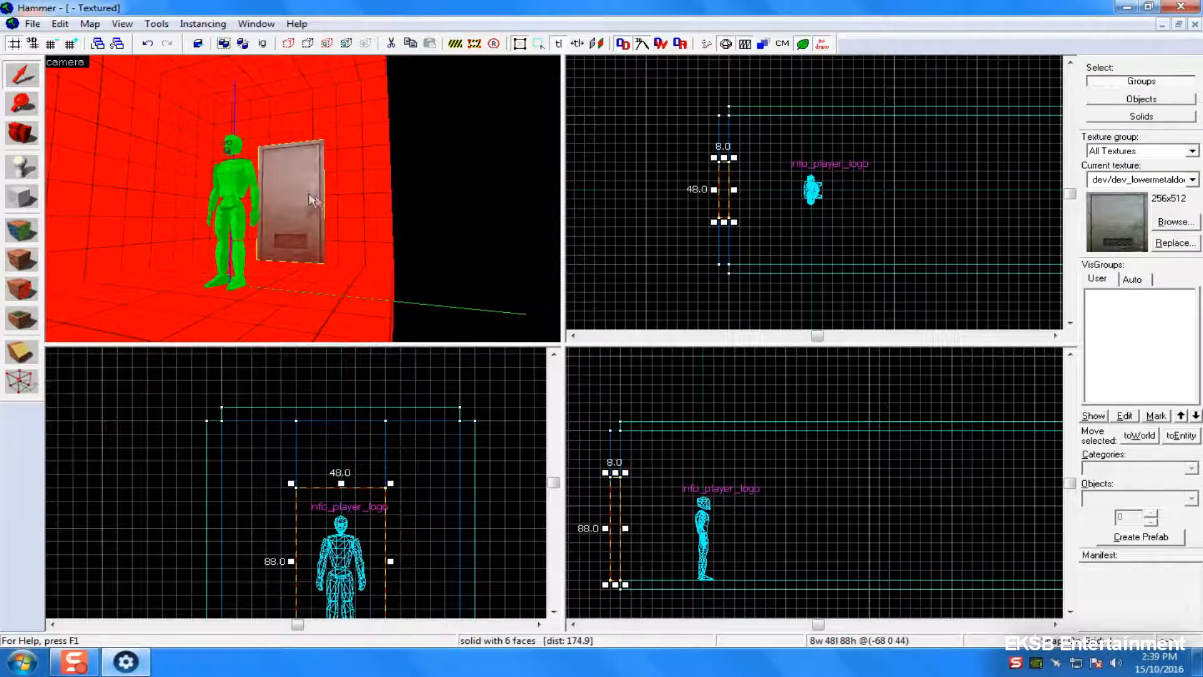
- Examine the texture scale and shift settings of the door face
{"action": "left_click", "coordinate": [21, 233]}
{"action": "left_click", "coordinate": [317, 235]}
{"action": "left_click", "coordinate": [507, 218]}
{"action": "left_click", "coordinate": [472, 218]}
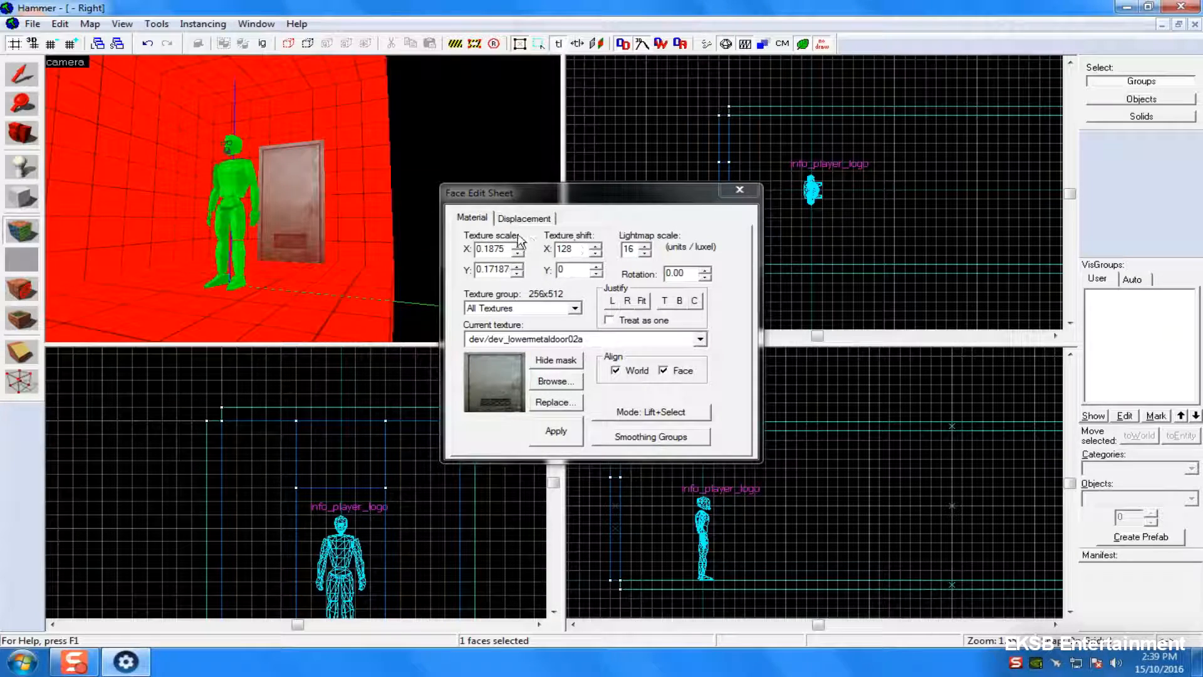
{"action": "left_click", "coordinate": [538, 255]}
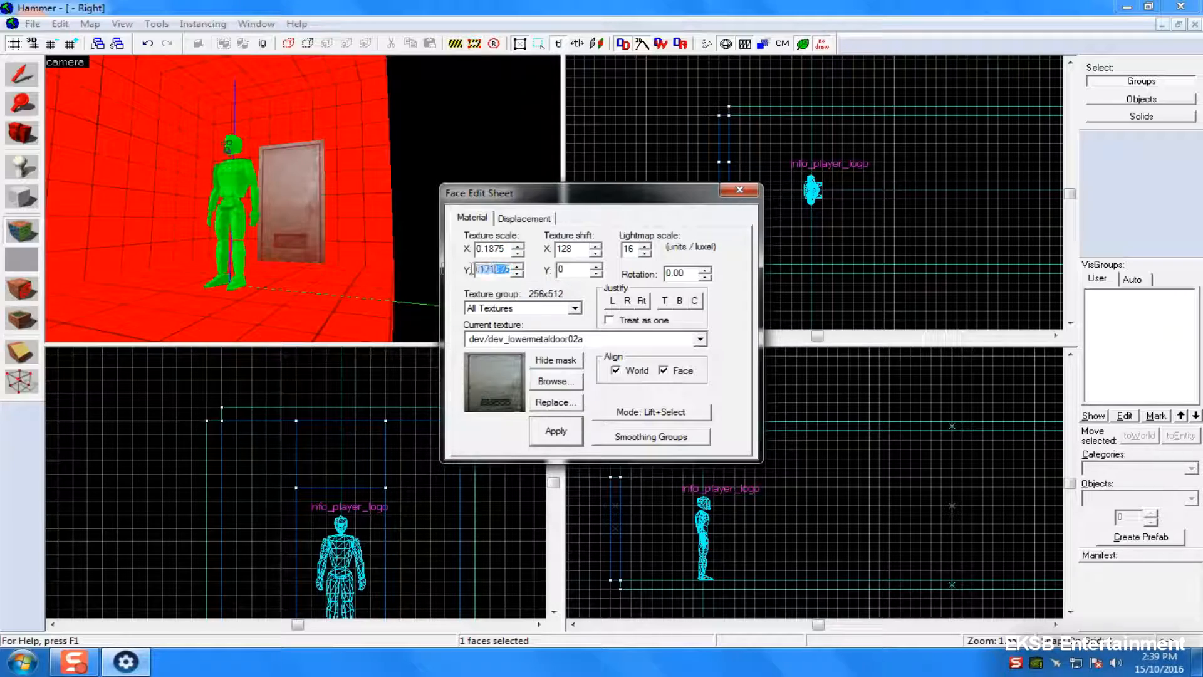
{"action": "key", "text": "Tab"}
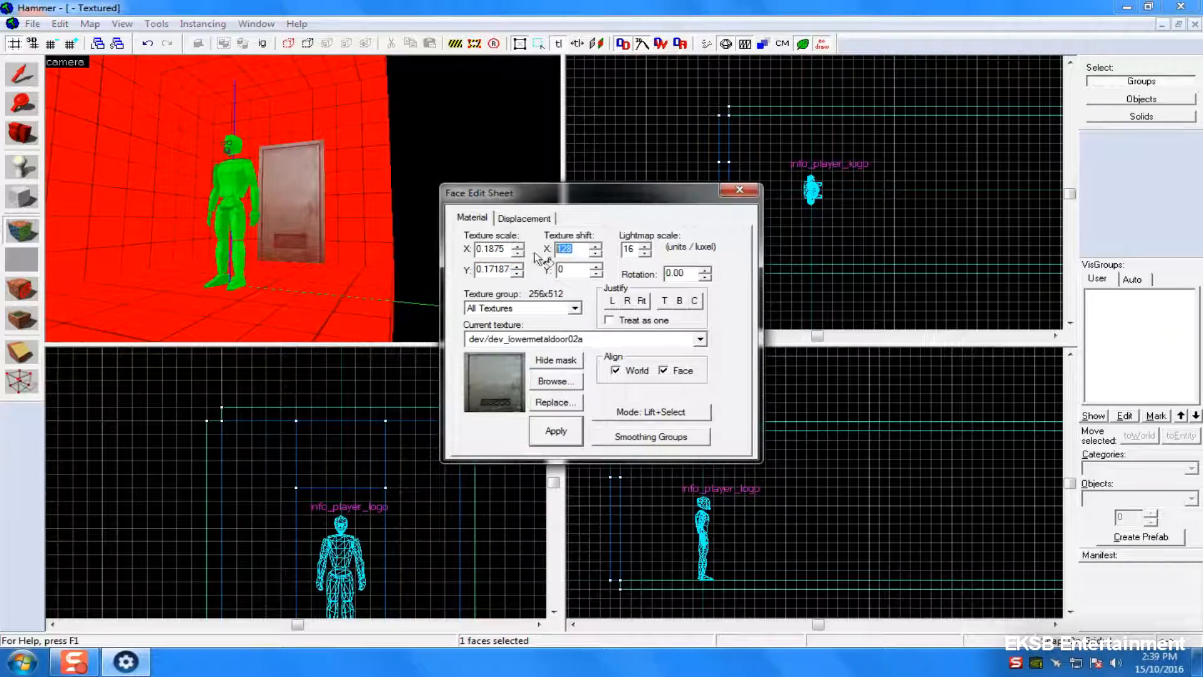
{"action": "left_click", "coordinate": [740, 190]}
- Make the grid two steps finer, thin the door piece to 4 units centred in the wall's thickness, and deselect it
{"action": "scroll", "coordinate": [164, 281], "scroll_direction": "up", "scroll_amount": 5}
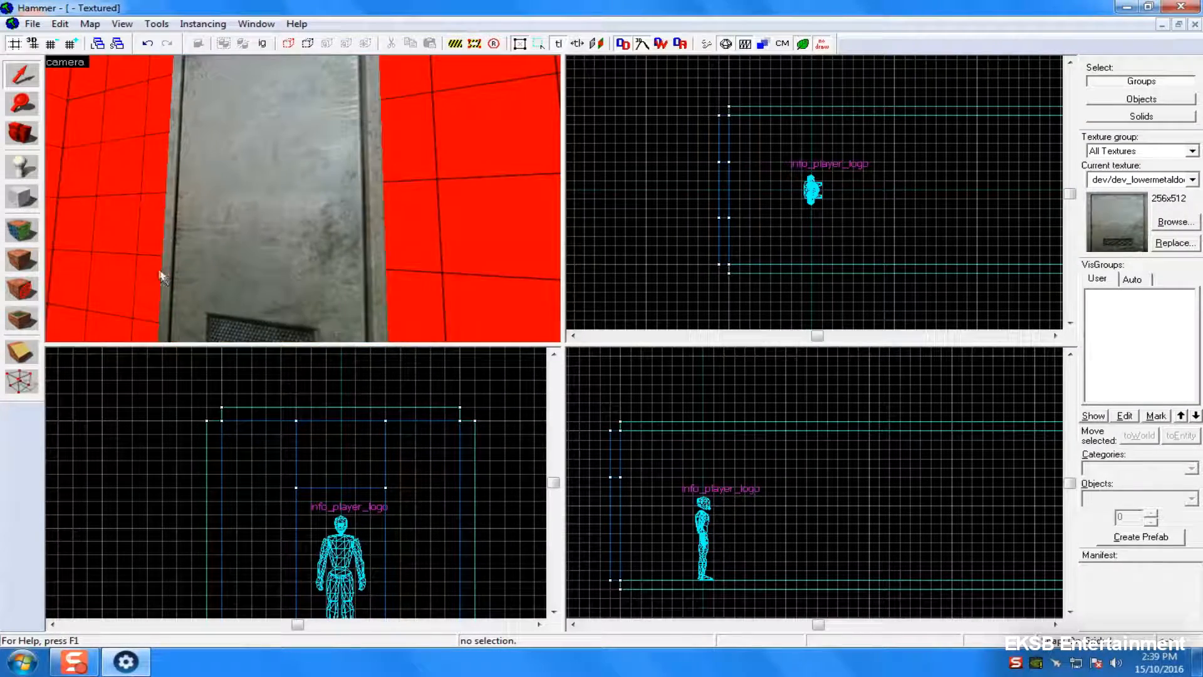
{"action": "scroll", "coordinate": [128, 242], "scroll_direction": "down", "scroll_amount": 1}
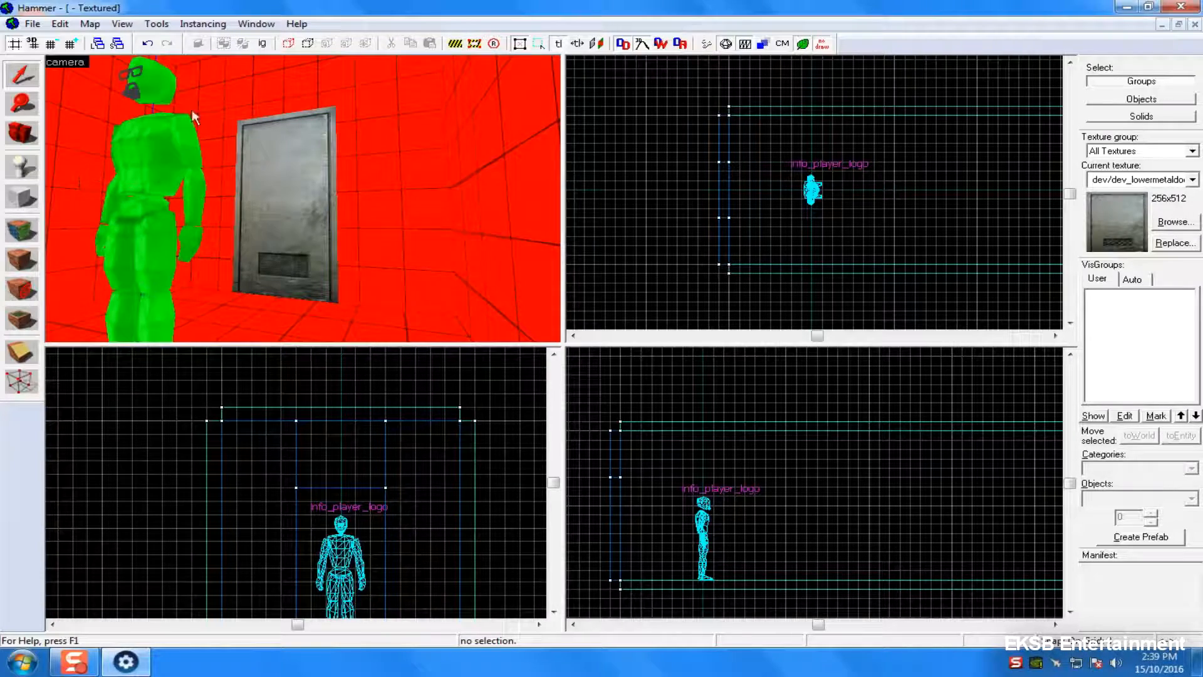
{"action": "left_click", "coordinate": [297, 157]}
{"action": "scroll", "coordinate": [769, 183], "scroll_direction": "up", "scroll_amount": 1}
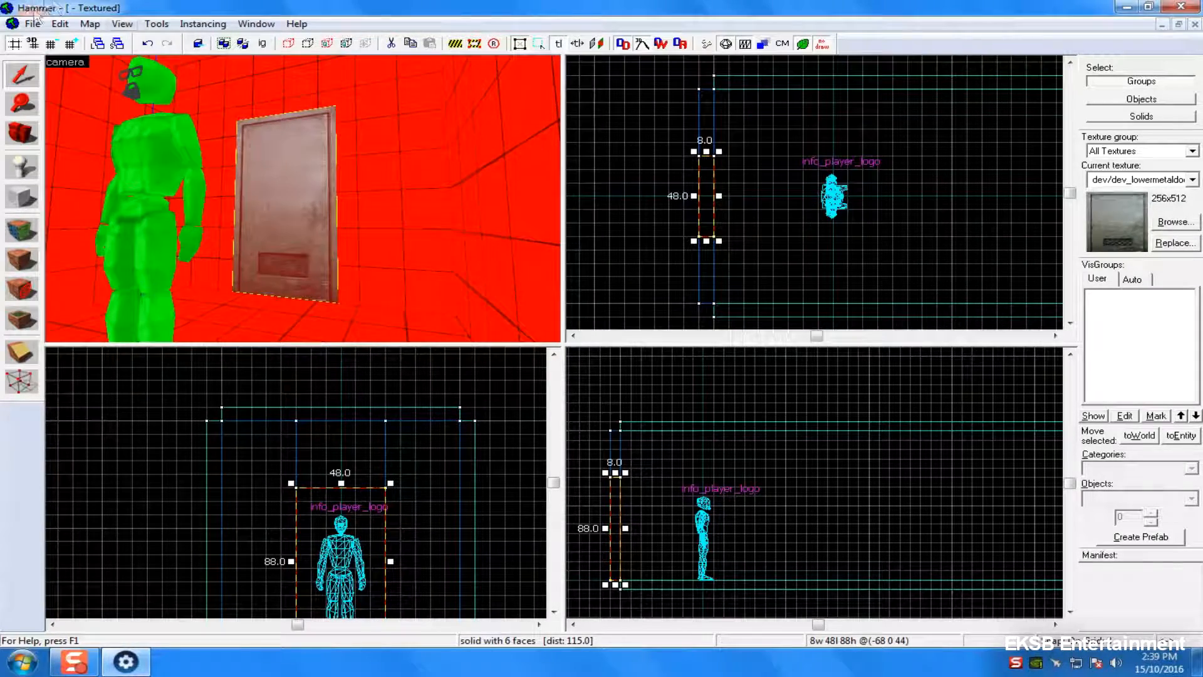
{"action": "left_click", "coordinate": [50, 43]}
{"action": "left_click", "coordinate": [50, 44]}
{"action": "scroll", "coordinate": [691, 197], "scroll_direction": "up", "scroll_amount": 2}
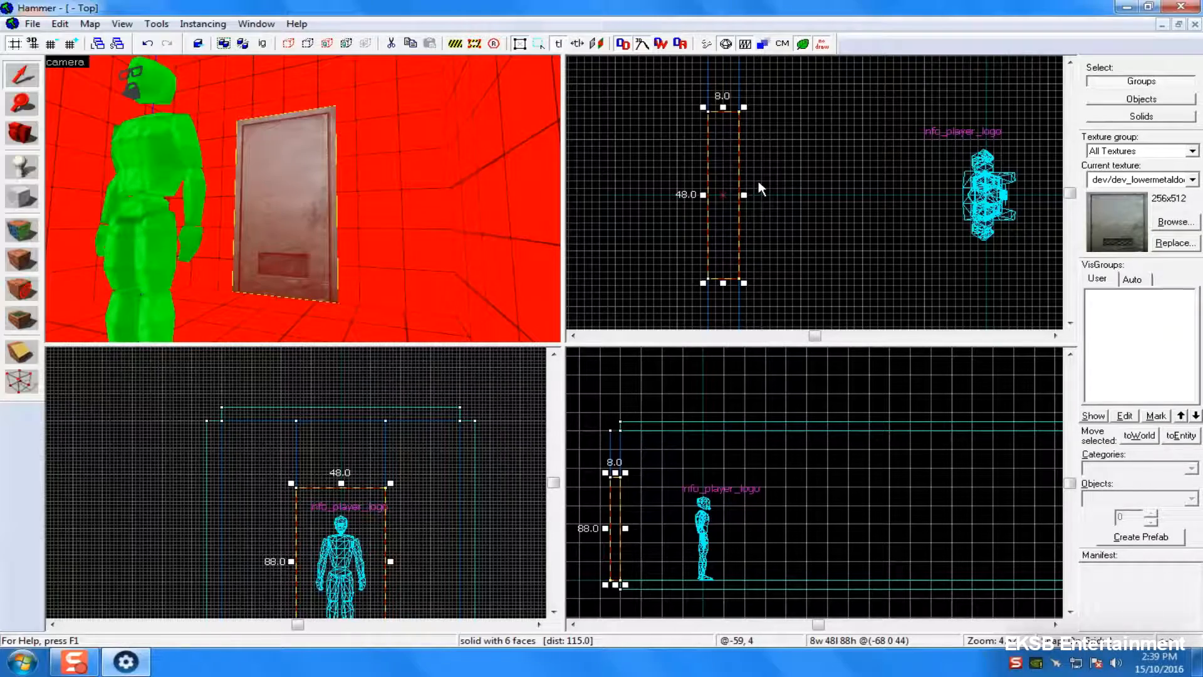
{"action": "left_click_drag", "start_coordinate": [743, 200], "coordinate": [716, 197]}
{"action": "scroll", "coordinate": [498, 216], "scroll_direction": "up", "scroll_amount": 4}
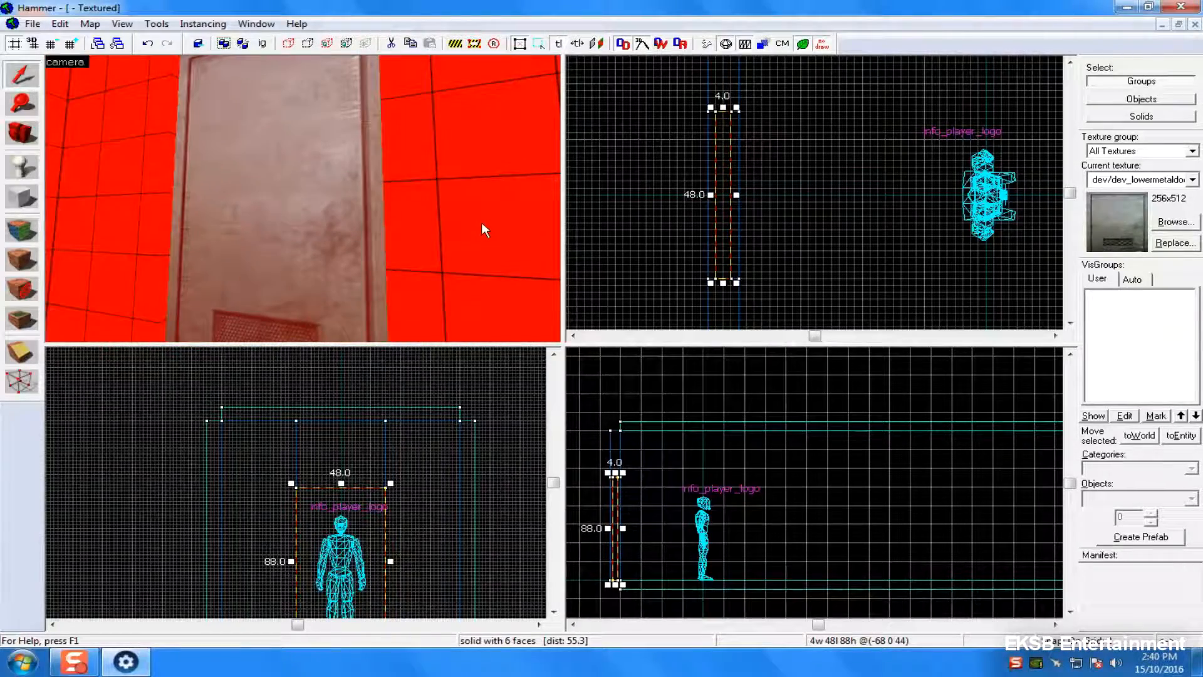
{"action": "key", "text": "Escape"}
- Inspect the gap beneath the thinned door and pick up the floor's red measuregeneric texture as the current texture
{"action": "left_click_drag", "start_coordinate": [468, 225], "coordinate": [337, 234]}
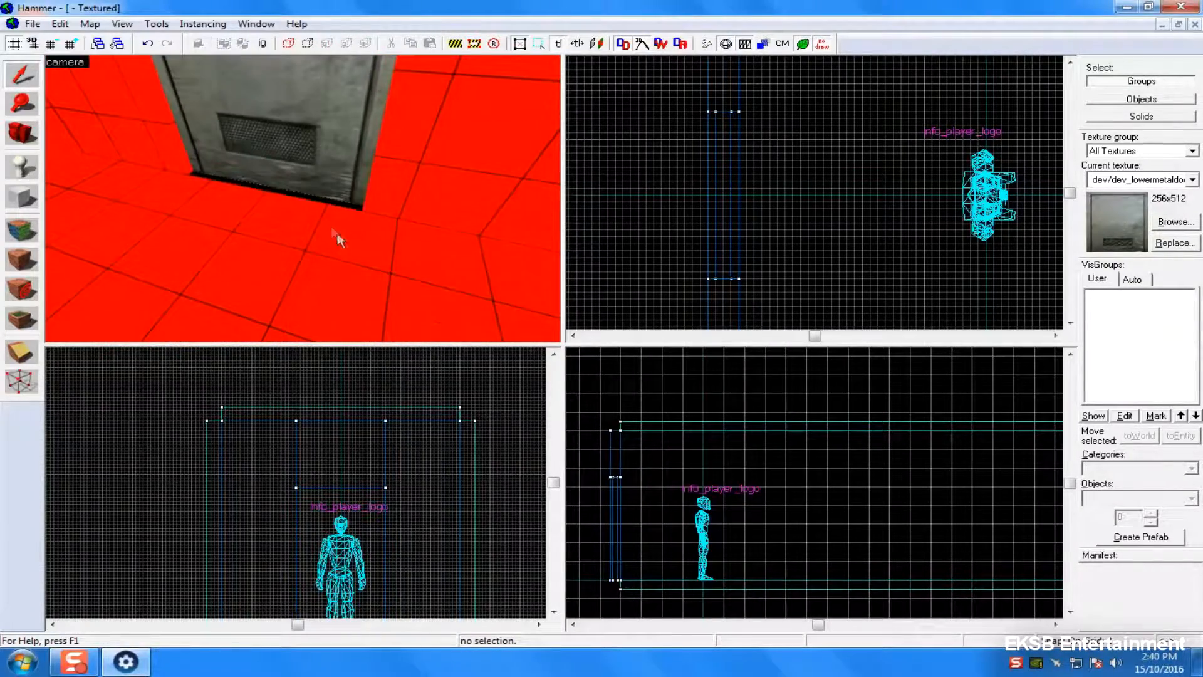
{"action": "left_click", "coordinate": [250, 194]}
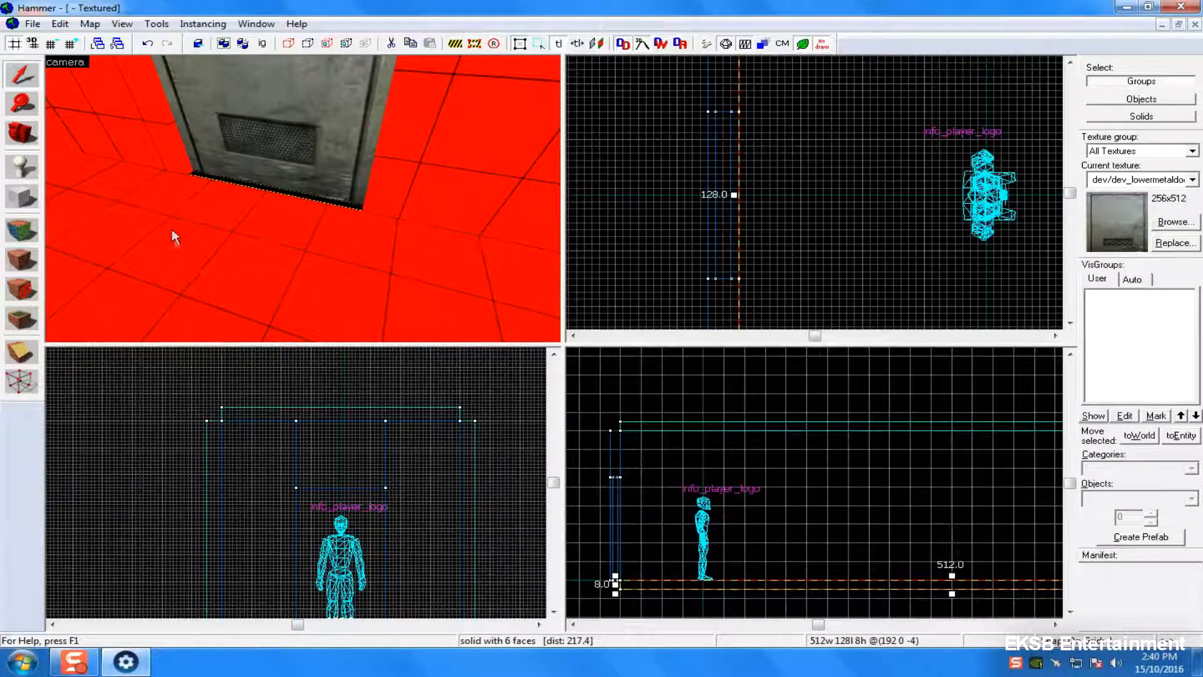
{"action": "left_click", "coordinate": [15, 224]}
{"action": "left_click", "coordinate": [748, 191]}
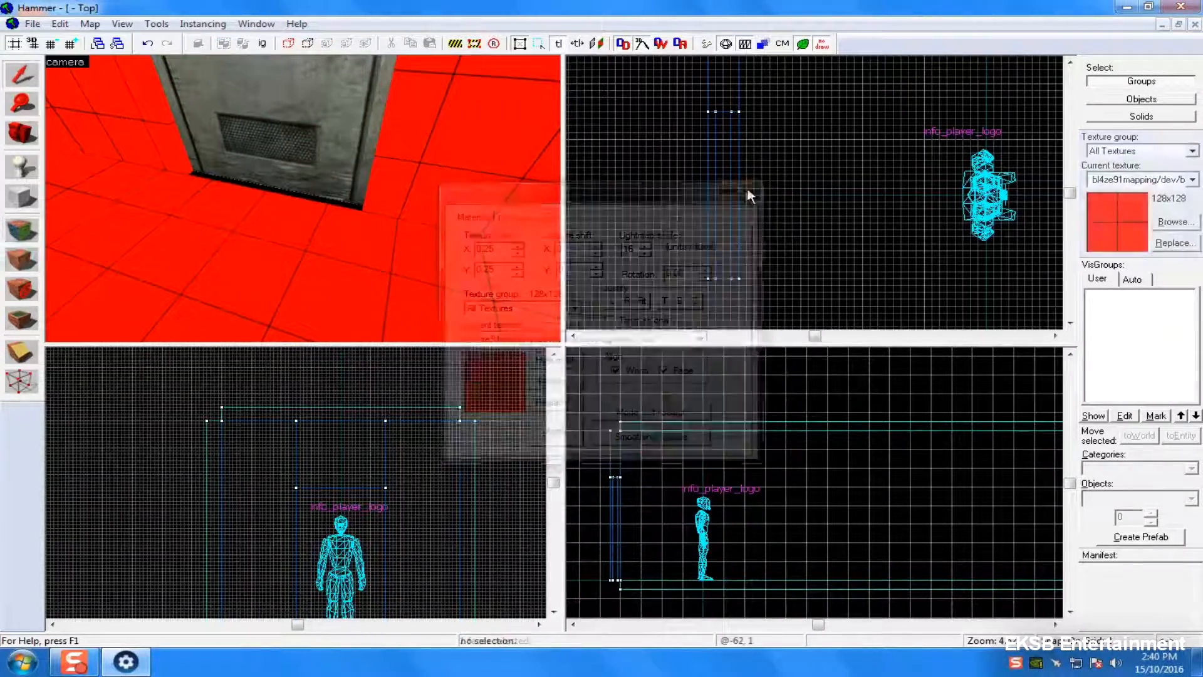
- Create an 8 by 48 unit red-textured block, level with the floor, to fill the gap beneath the door, and deselect it
{"action": "left_click", "coordinate": [22, 197]}
{"action": "left_click_drag", "start_coordinate": [709, 110], "coordinate": [739, 280]}
{"action": "key", "text": "Return"}
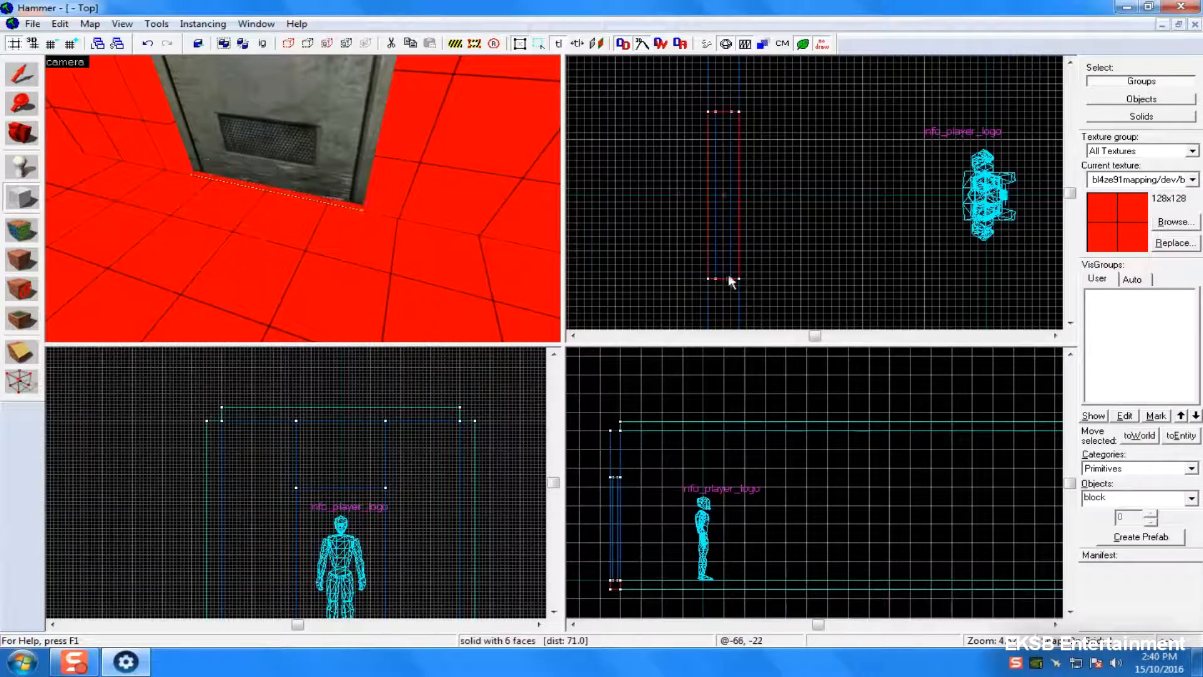
{"action": "key", "text": "Escape"}
{"action": "key", "text": "Escape"}
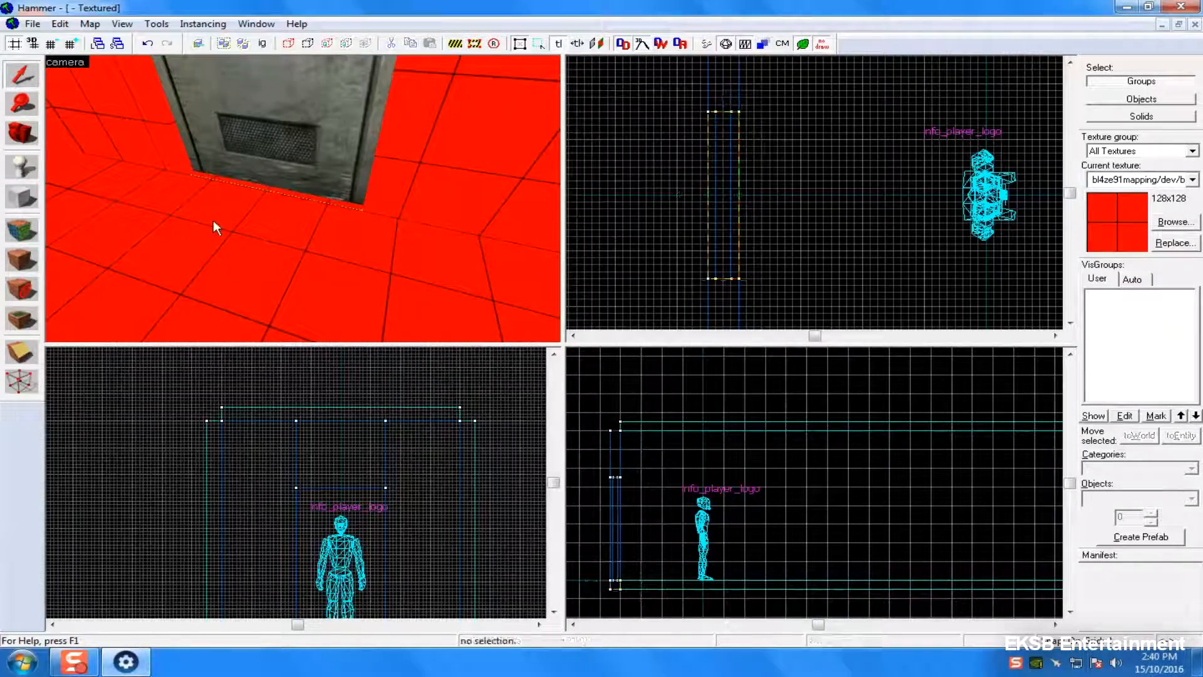
- Filter the texture browser by "metal" and choose a dark grey halo_textures/halo_metal texture as the current texture
{"action": "scroll", "coordinate": [170, 193], "scroll_direction": "down", "scroll_amount": 3}
{"action": "key", "text": "Up"}
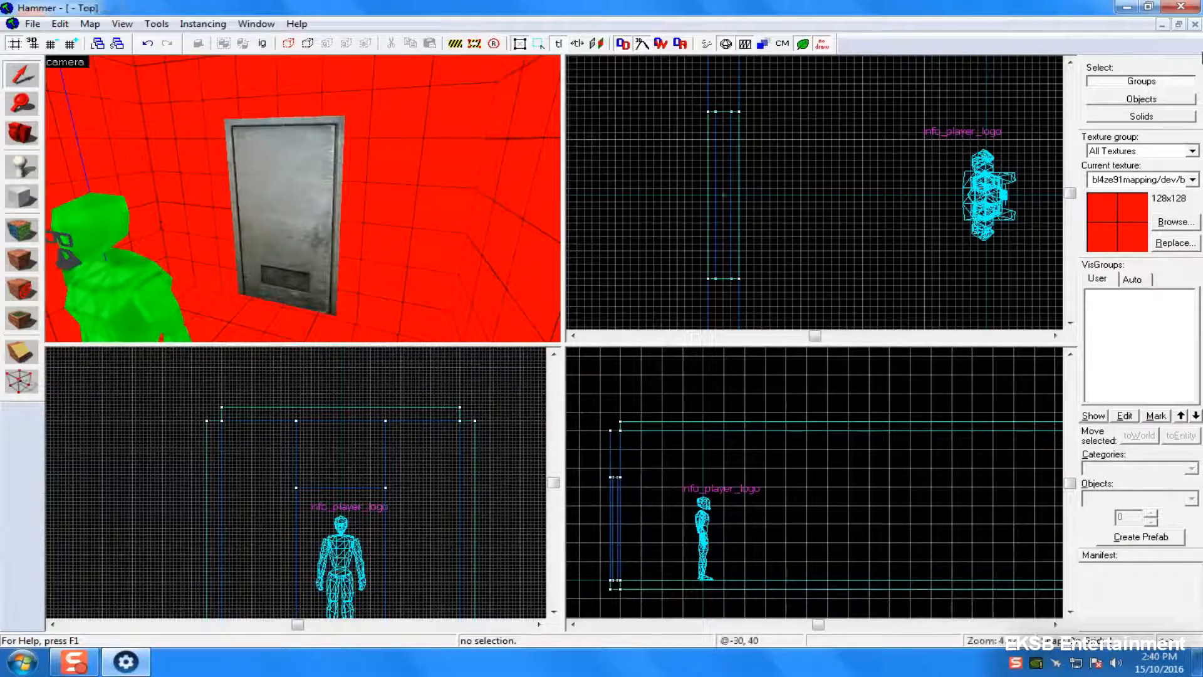
{"action": "left_click", "coordinate": [1174, 221]}
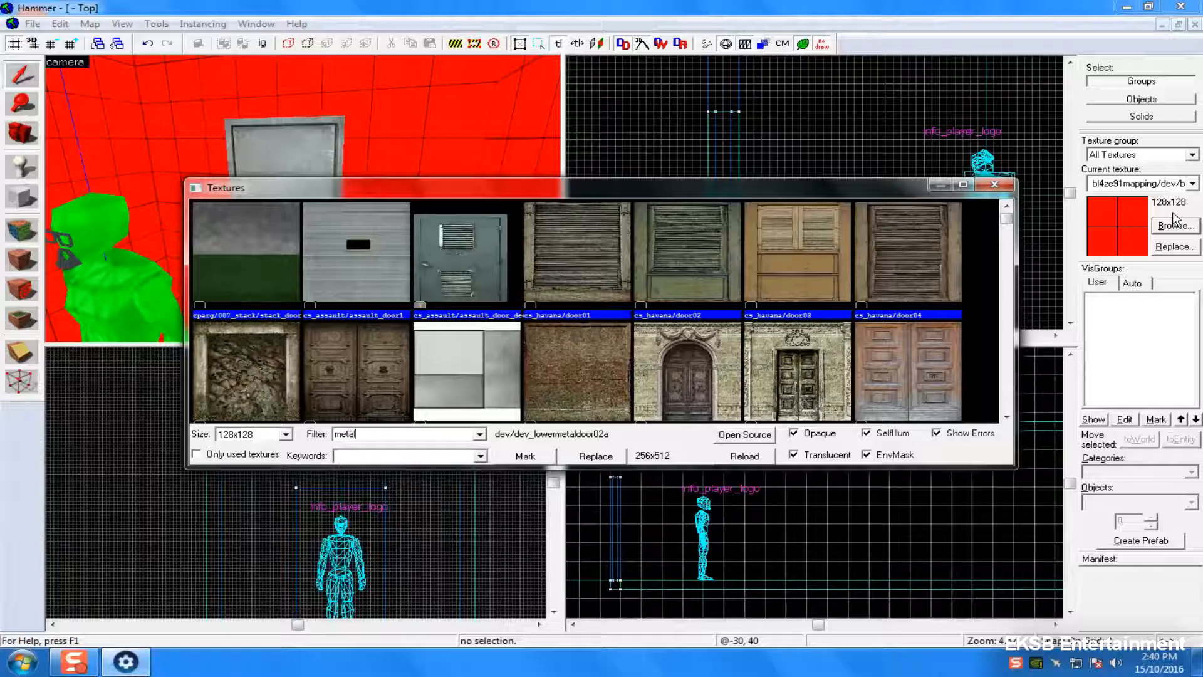
{"action": "scroll", "coordinate": [744, 339], "scroll_direction": "down", "scroll_amount": 3}
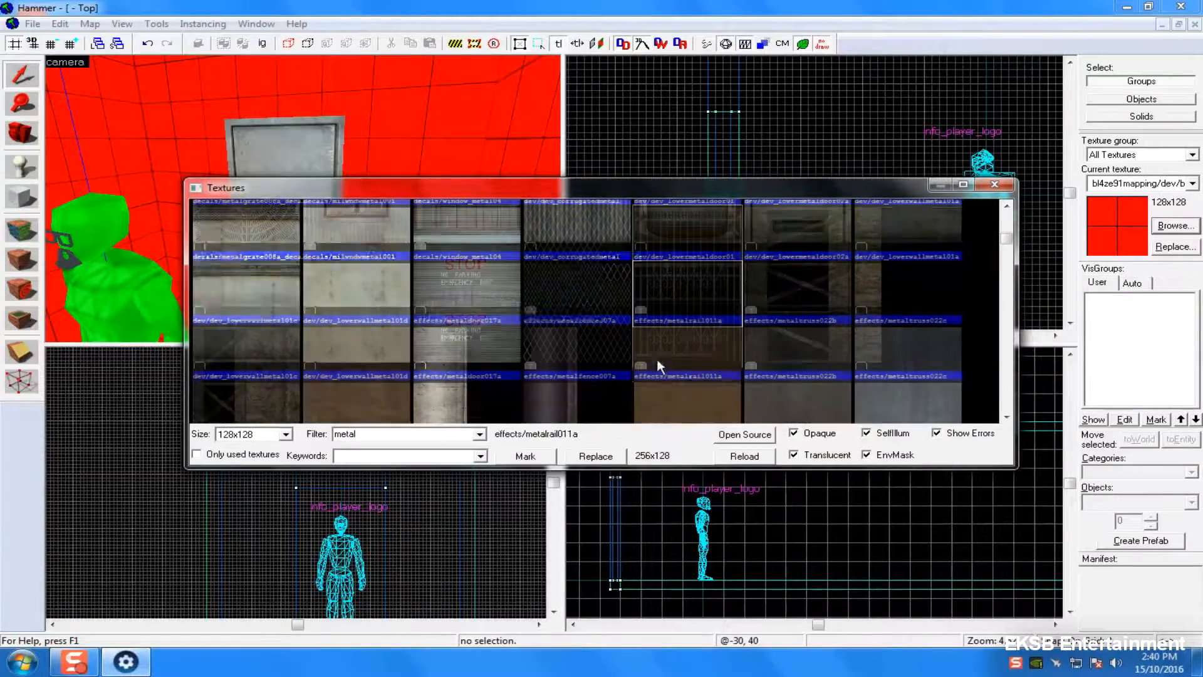
{"action": "scroll", "coordinate": [476, 343], "scroll_direction": "up", "scroll_amount": 1}
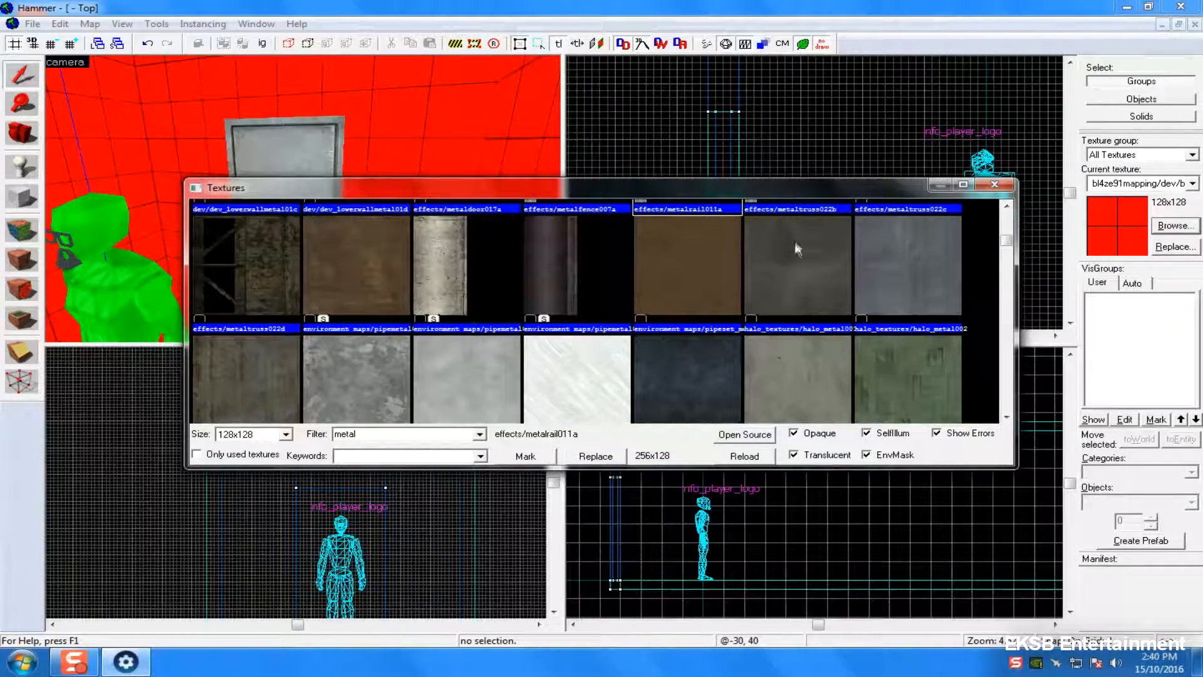
{"action": "double_click", "coordinate": [750, 239]}
- Split the wall section on the player's side of the door horizontally, 90 units above the floor, keeping both pieces
{"action": "left_click", "coordinate": [208, 168]}
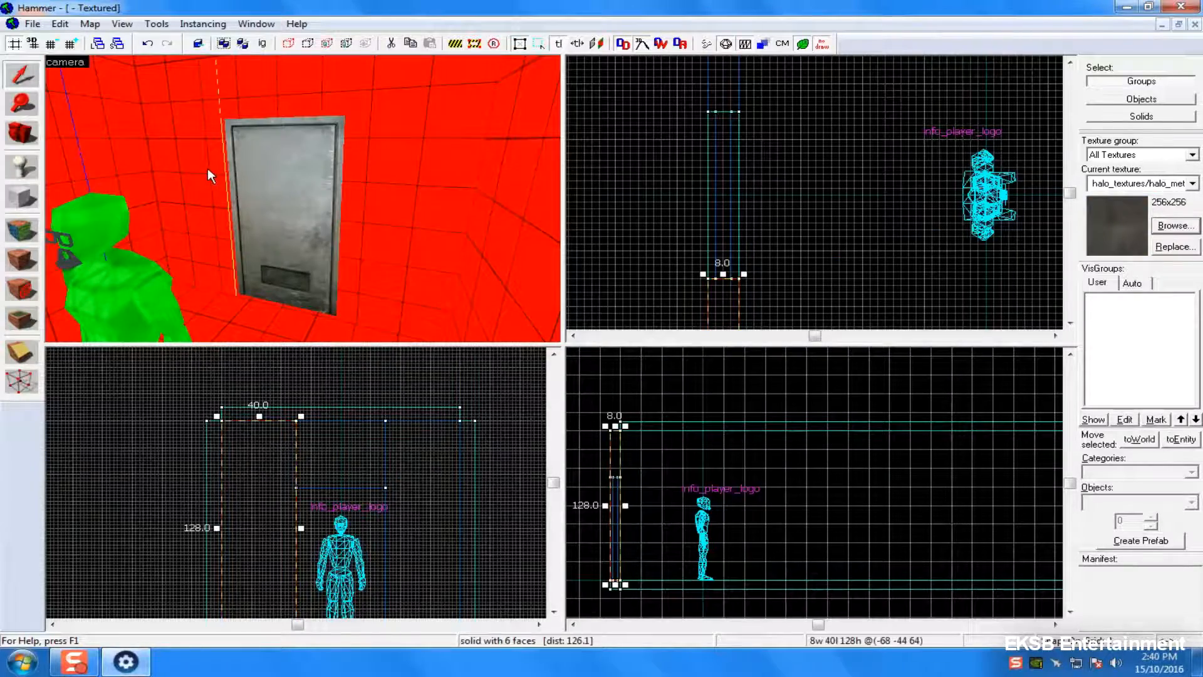
{"action": "left_click", "coordinate": [21, 352]}
{"action": "scroll", "coordinate": [307, 486], "scroll_direction": "up", "scroll_amount": 3}
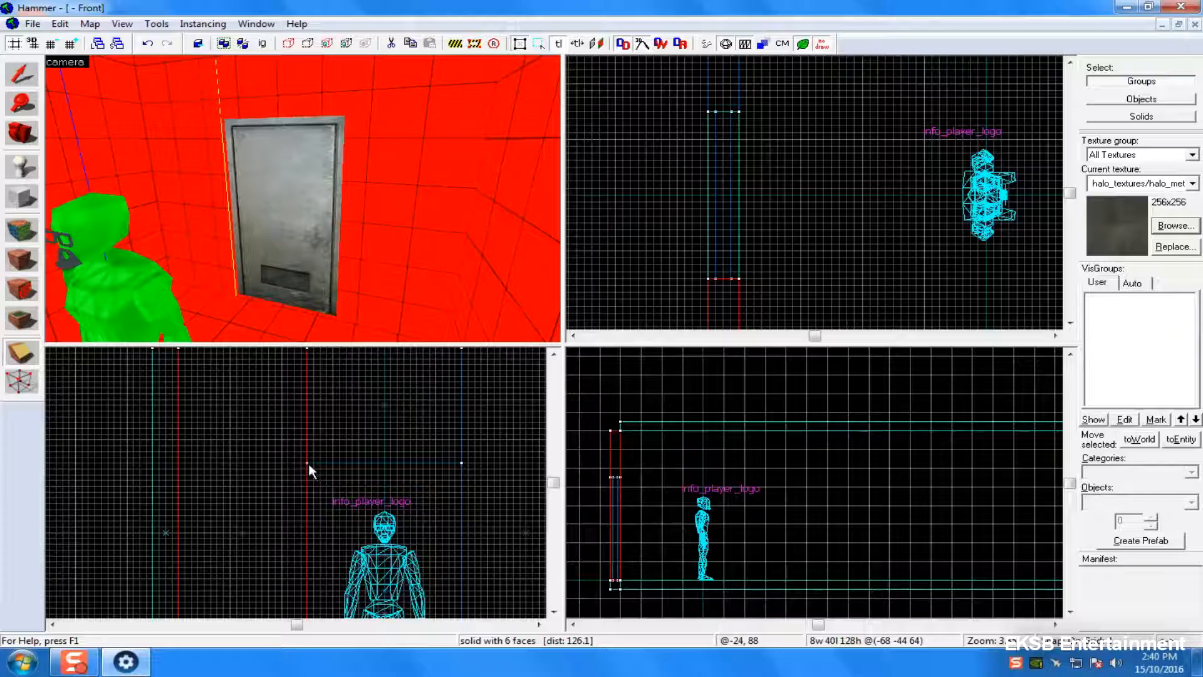
{"action": "left_click_drag", "start_coordinate": [307, 464], "coordinate": [307, 458]}
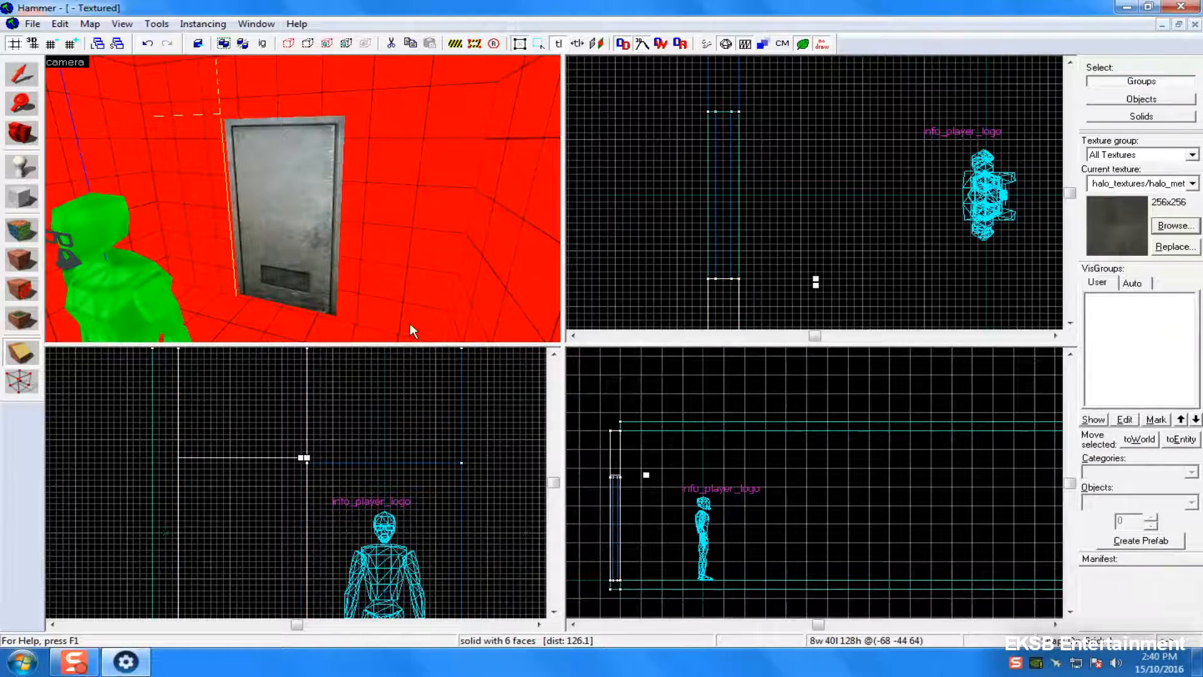
{"action": "key", "text": "Return"}
{"action": "key", "text": "shift+s"}
- Split the wall section on the door's opposite side horizontally at the same 90-unit height, keeping both pieces
{"action": "left_click", "coordinate": [518, 170]}
{"action": "left_click", "coordinate": [432, 172]}
{"action": "left_click", "coordinate": [16, 351]}
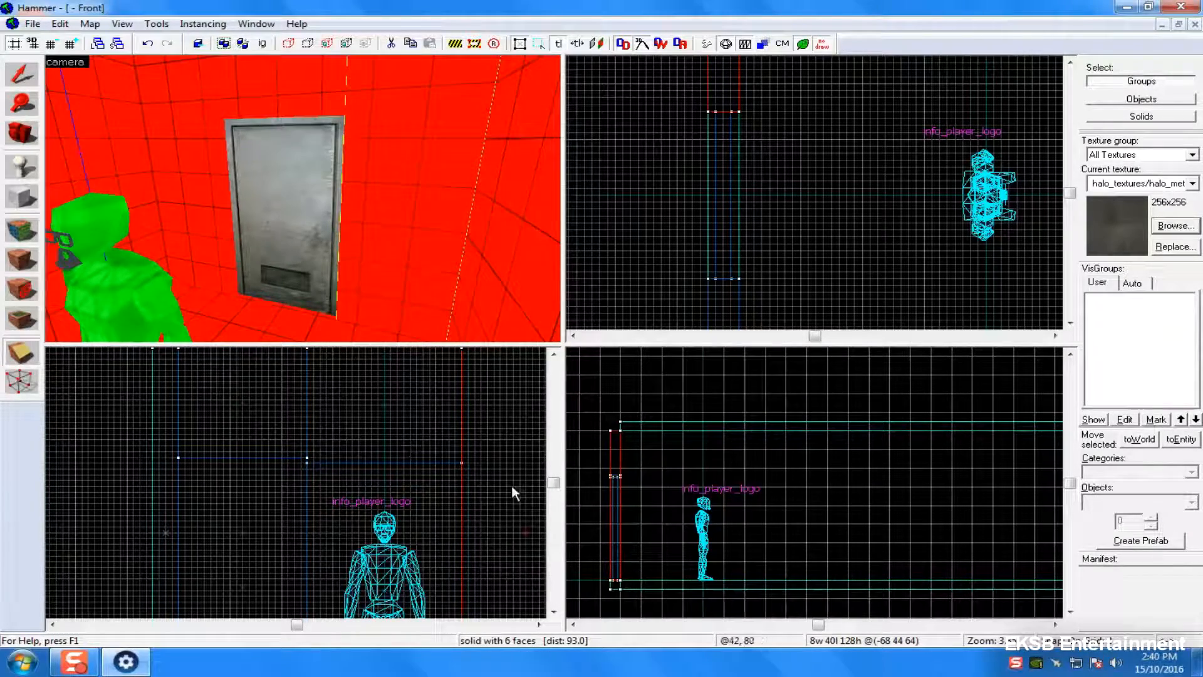
{"action": "left_click_drag", "start_coordinate": [472, 458], "coordinate": [479, 456]}
{"action": "key", "text": "Return"}
{"action": "key", "text": "shift+s"}
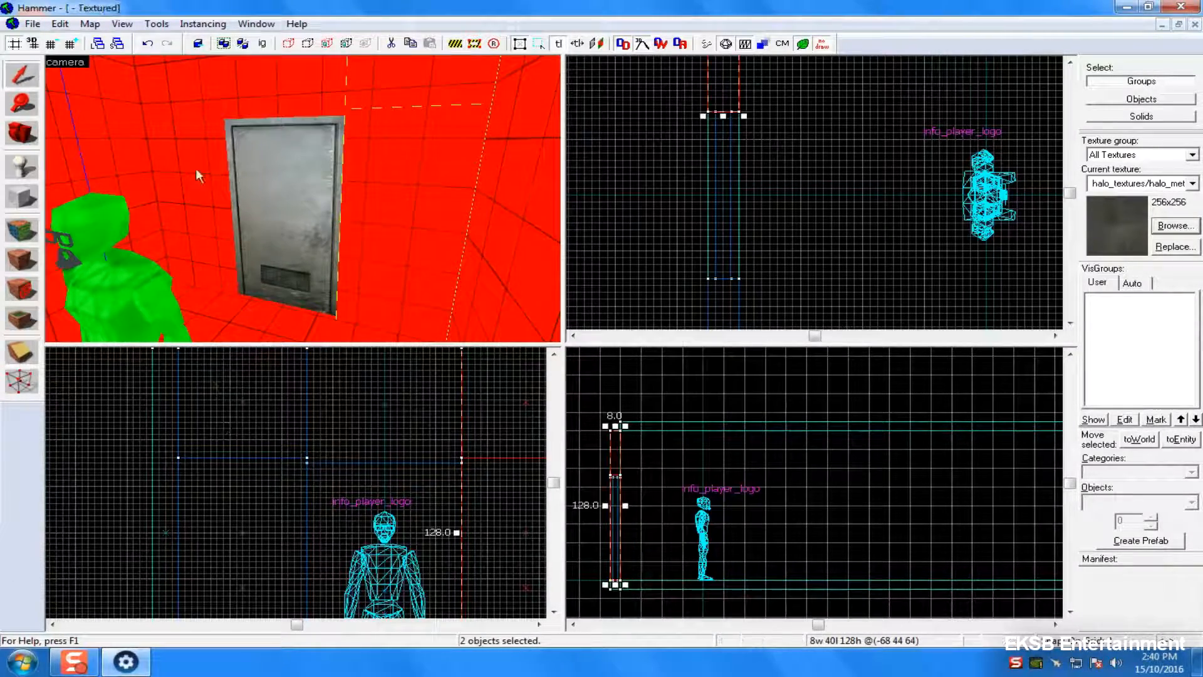
- Split the wall section above the door horizontally at 90 units above the floor, keeping both pieces
{"action": "left_click", "coordinate": [276, 94]}
{"action": "key", "text": "shift+x"}
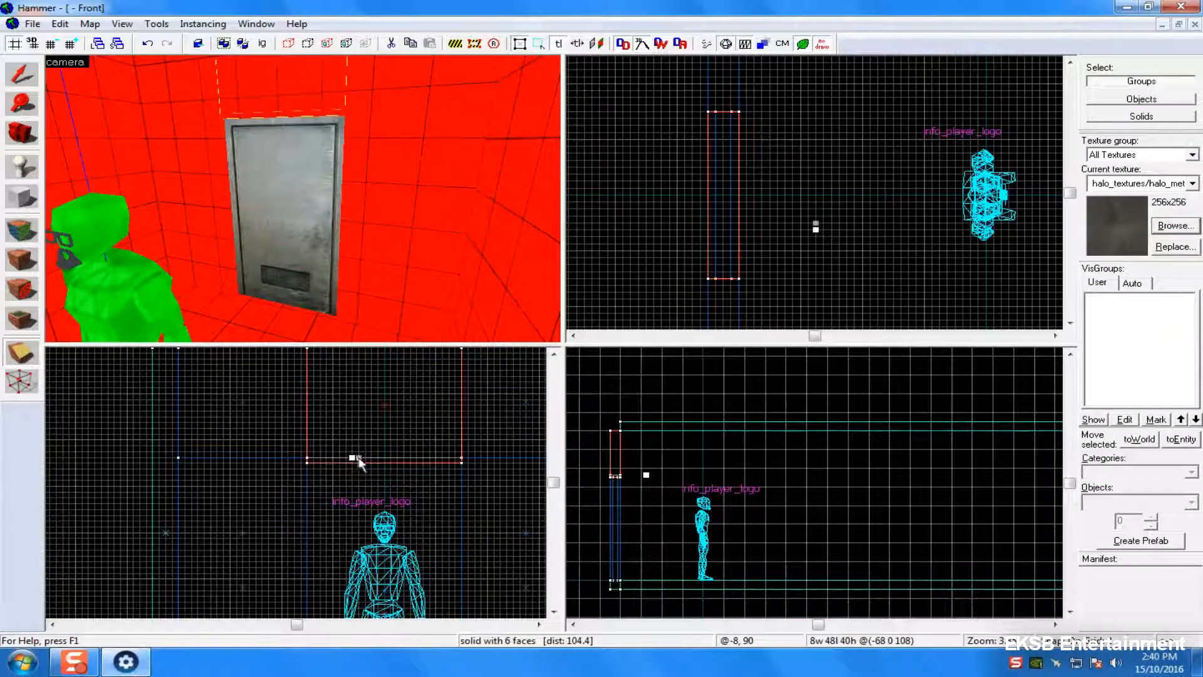
{"action": "key", "text": "shift+s"}
- Split both lower wall sections beside the door vertically, 2 units outward from the door's edges, and deselect the pieces
{"action": "left_click", "coordinate": [217, 134]}
{"action": "left_click", "coordinate": [410, 176], "text": "ctrl"}
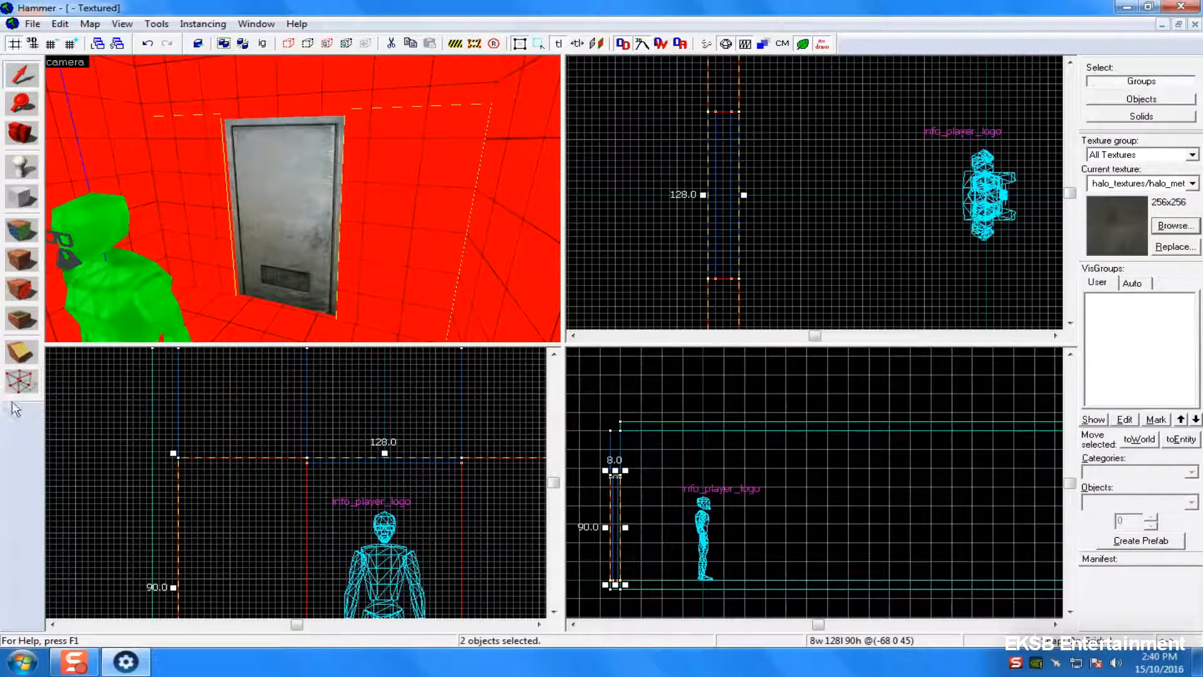
{"action": "key", "text": "shift+x"}
{"action": "left_click_drag", "start_coordinate": [303, 466], "coordinate": [302, 473]}
{"action": "key", "text": "Return"}
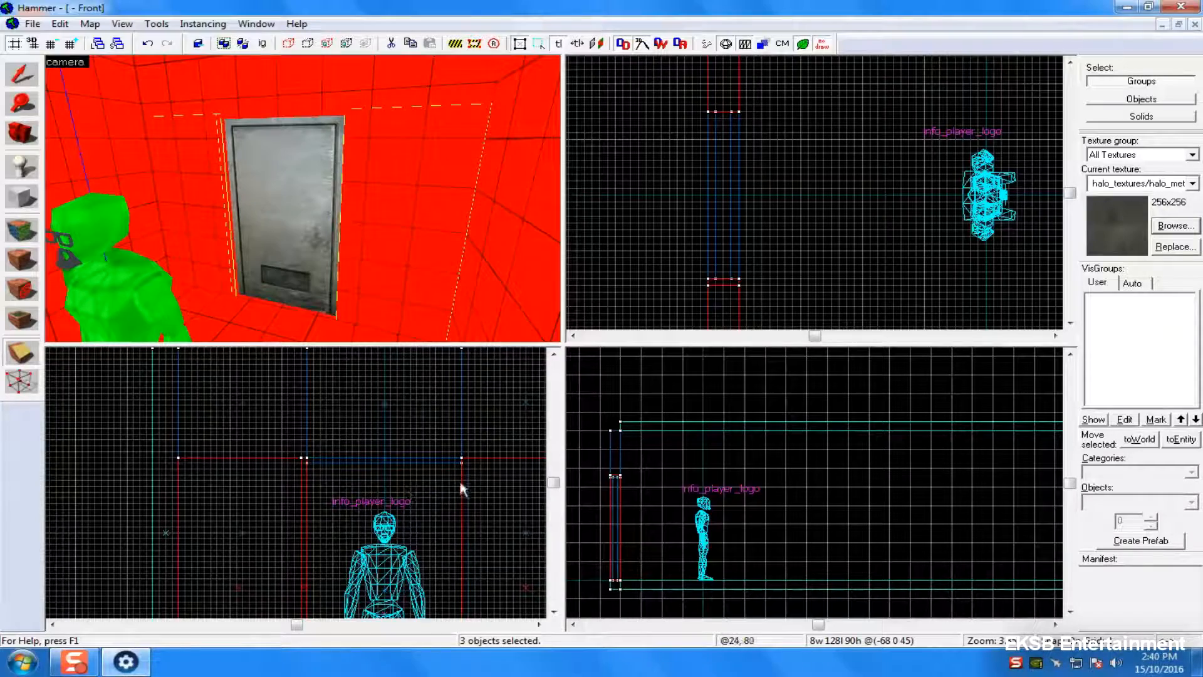
{"action": "left_click_drag", "start_coordinate": [467, 466], "coordinate": [465, 476]}
{"action": "key", "text": "Return"}
{"action": "key", "text": "shift+s"}
{"action": "key", "text": "Escape"}
{"action": "left_click", "coordinate": [346, 159]}
{"action": "left_click", "coordinate": [227, 174], "text": "ctrl"}
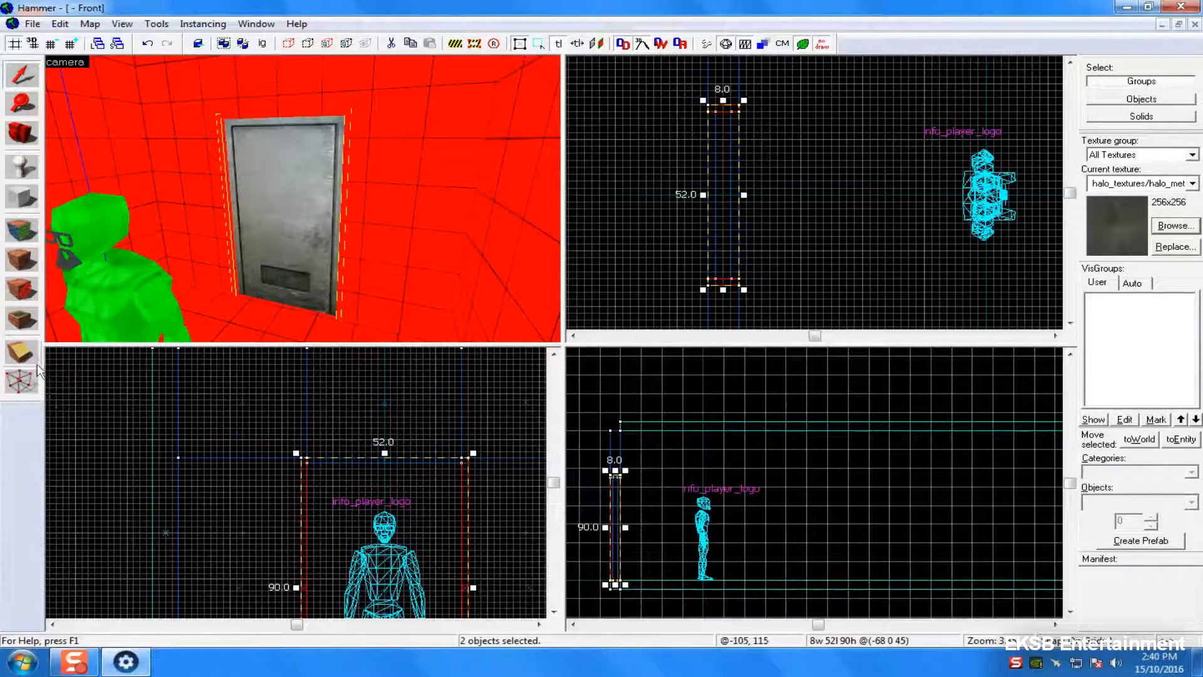
{"action": "key", "text": "shift+a"}
{"action": "key", "text": "shift+s"}
{"action": "key", "text": "Escape"}
- Apply halo_textures/halo_metal001 to the front face of the thin strip above the door and fit it to the face
{"action": "left_click", "coordinate": [14, 233]}
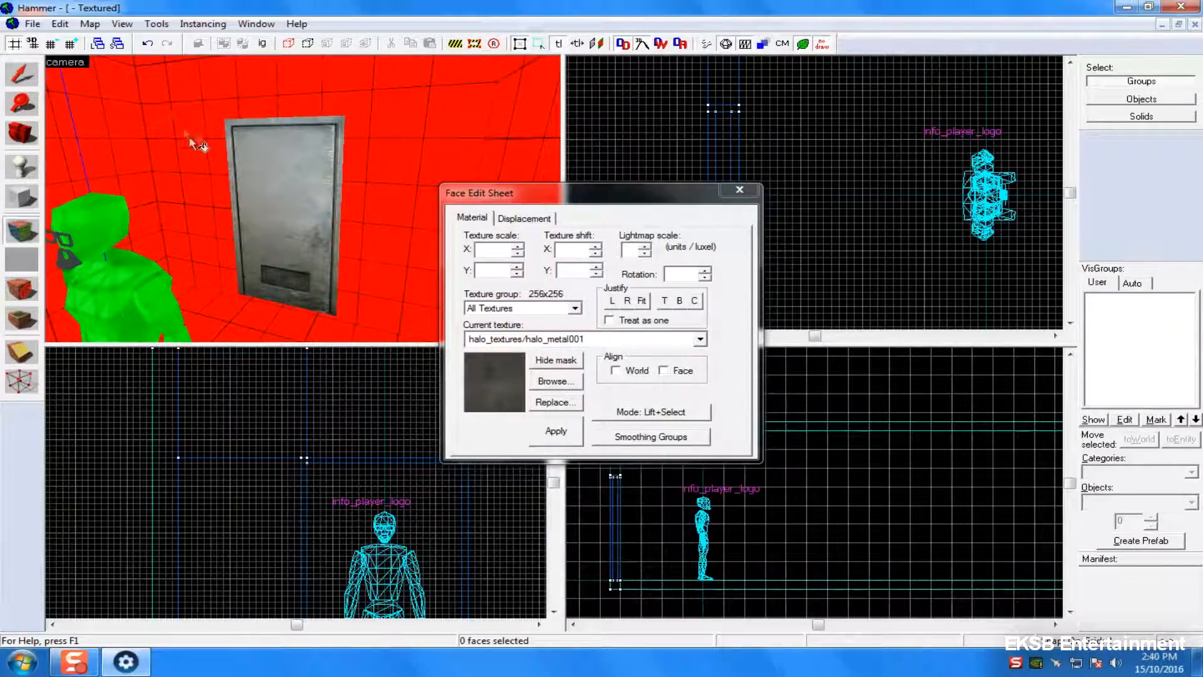
{"action": "scroll", "coordinate": [263, 188], "scroll_direction": "up", "scroll_amount": 3}
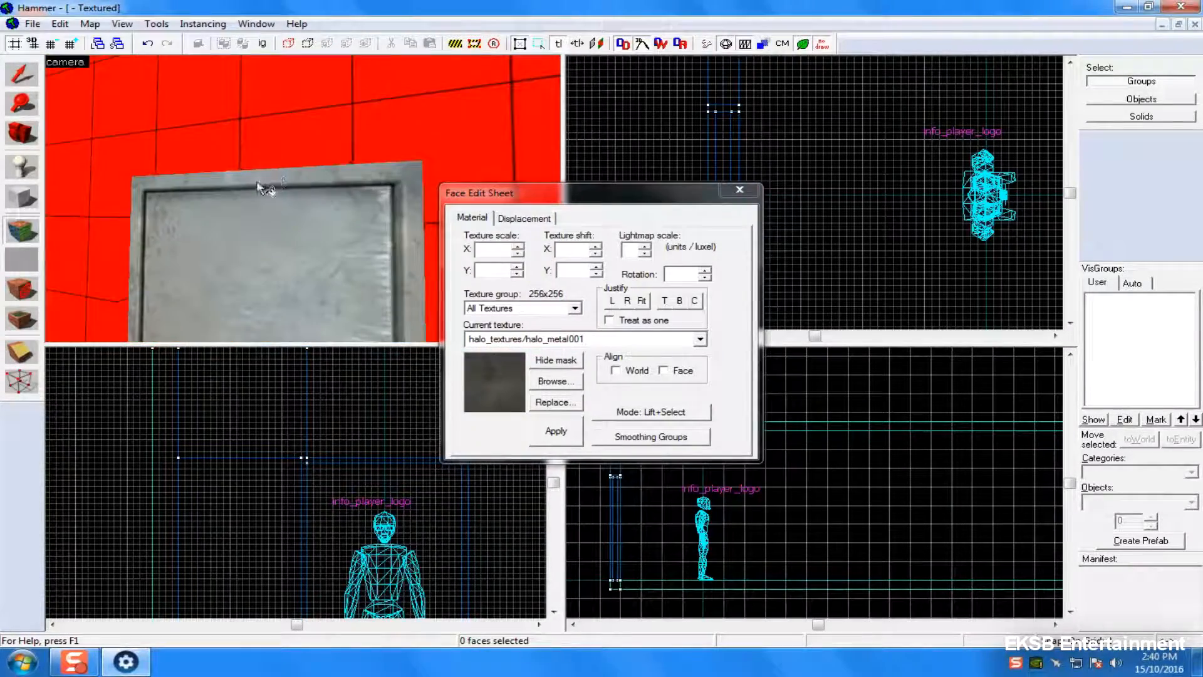
{"action": "left_click", "coordinate": [292, 163]}
{"action": "left_click", "coordinate": [642, 301]}
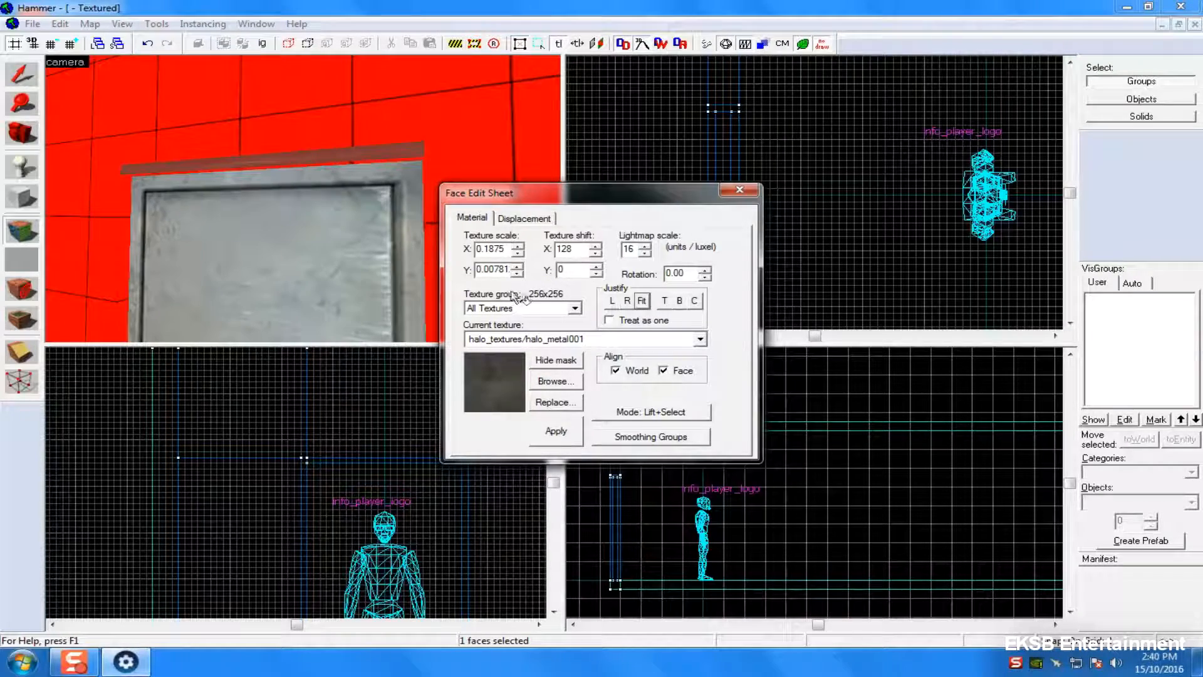
{"action": "left_click_drag", "start_coordinate": [476, 270], "coordinate": [595, 276]}
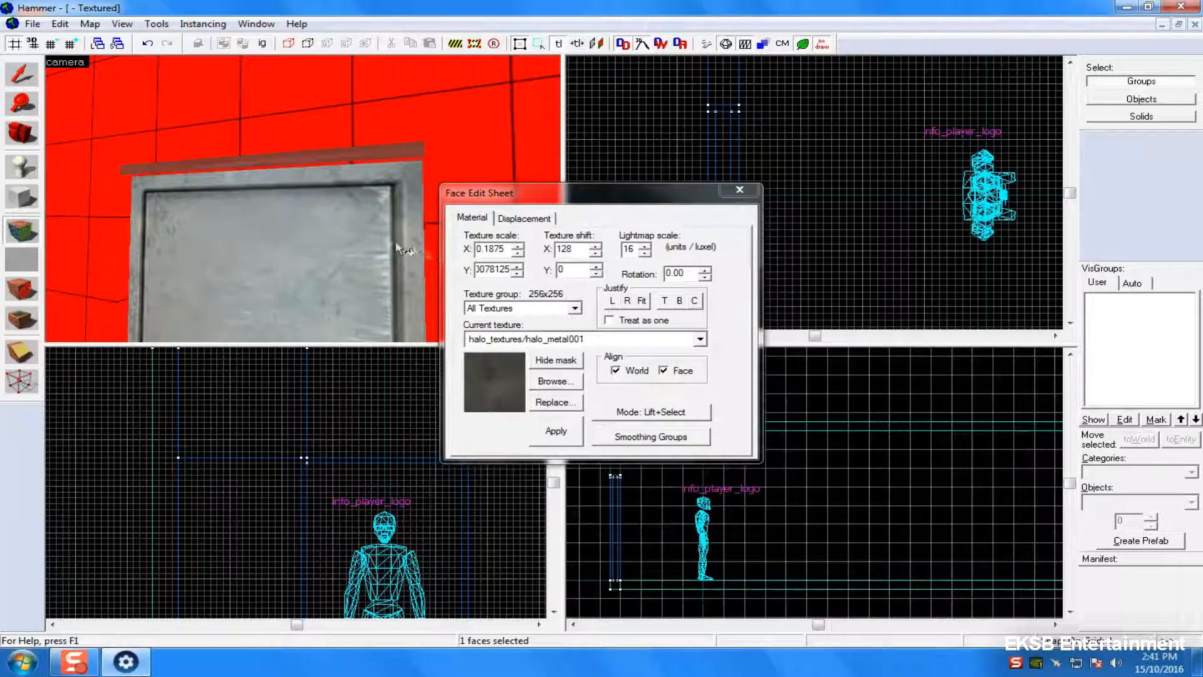
{"action": "left_click_drag", "start_coordinate": [509, 251], "coordinate": [472, 252]}
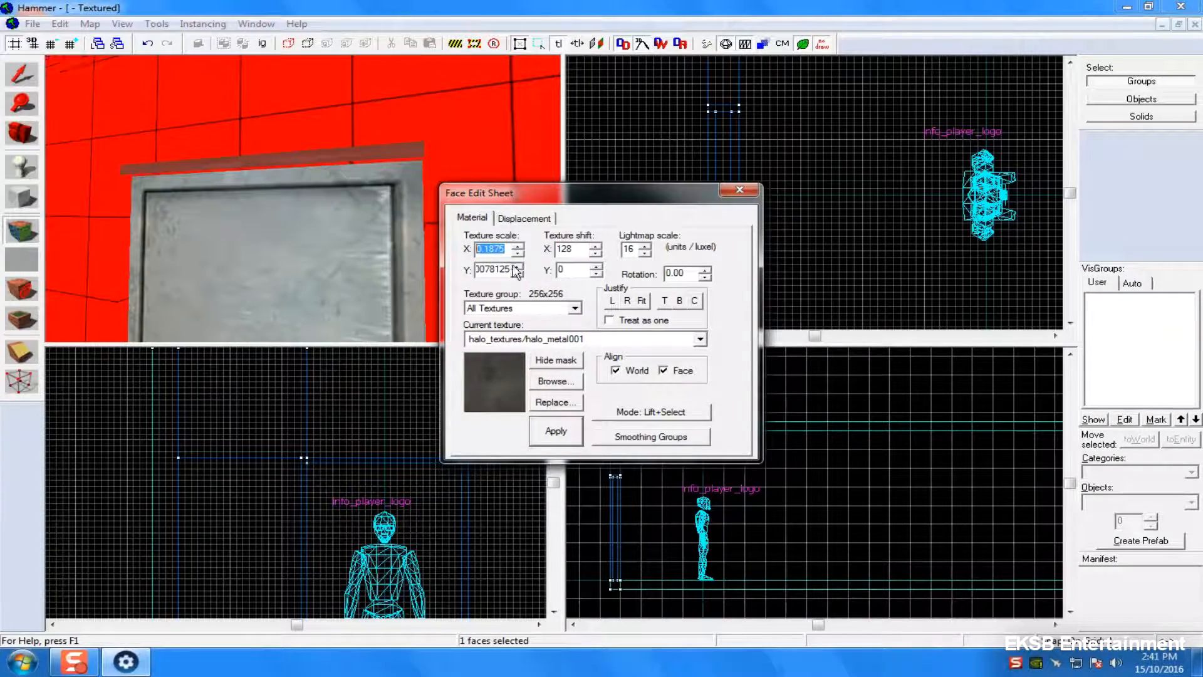
{"action": "left_click", "coordinate": [739, 189]}
- Refit the metal texture on the strip above the door and set its X scale to 0.0078125
{"action": "left_click", "coordinate": [22, 230]}
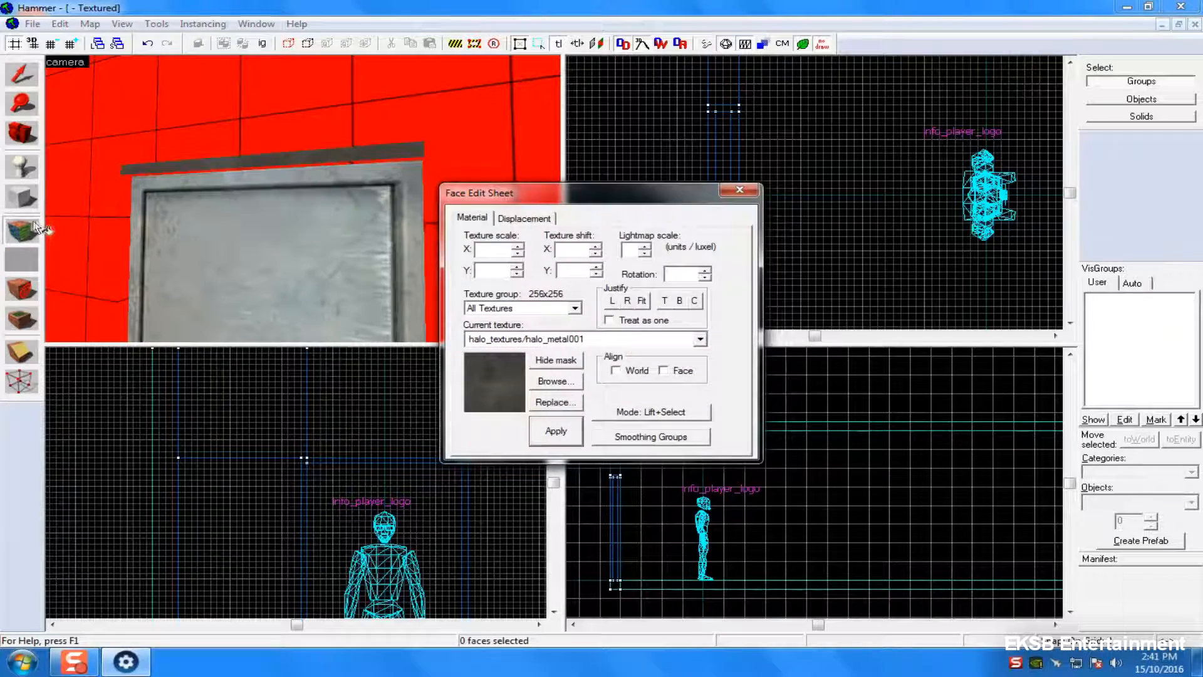
{"action": "left_click", "coordinate": [275, 158]}
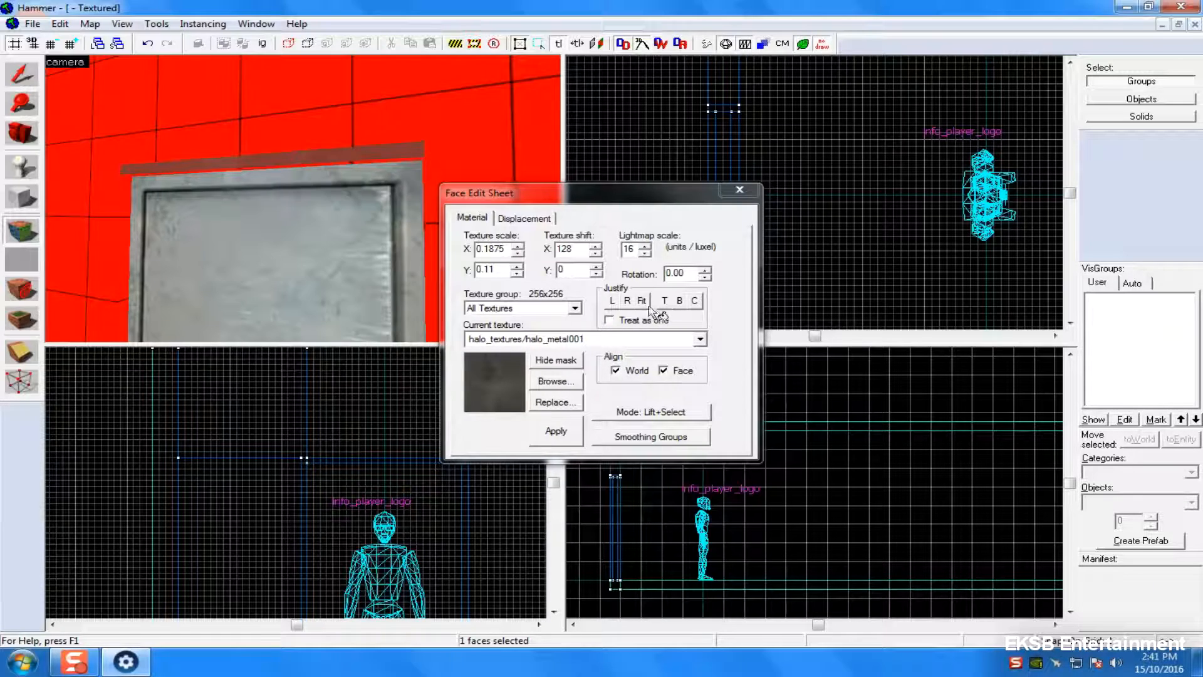
{"action": "left_click", "coordinate": [641, 300]}
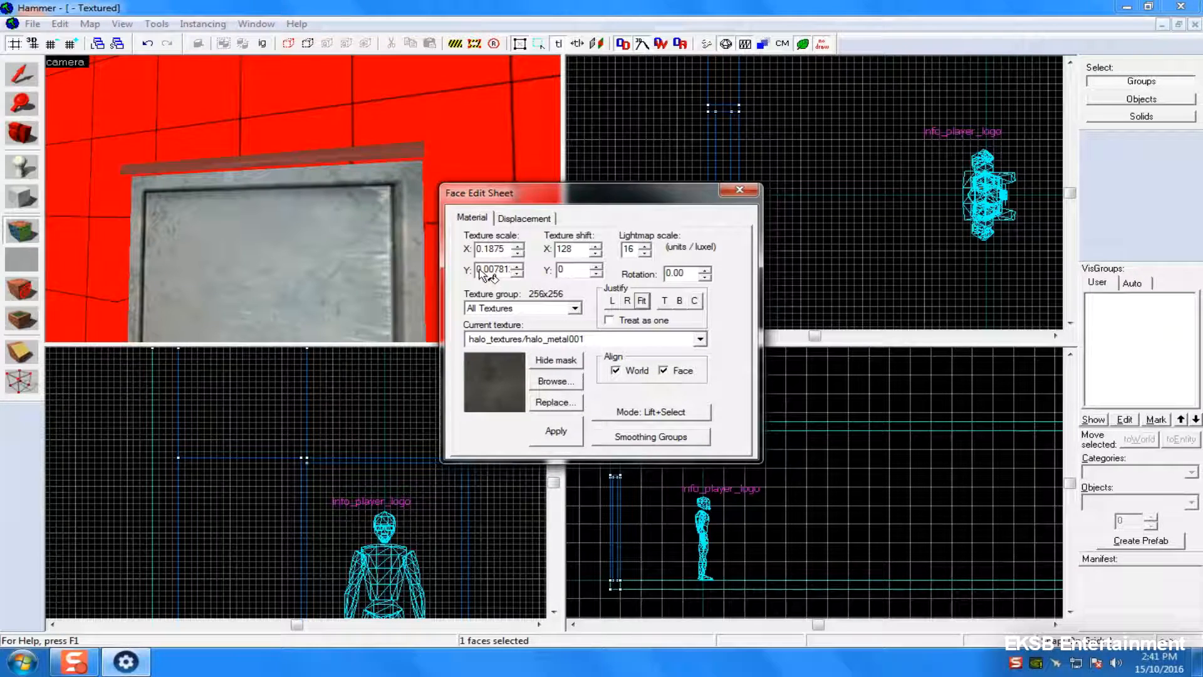
{"action": "left_click_drag", "start_coordinate": [479, 269], "coordinate": [515, 262]}
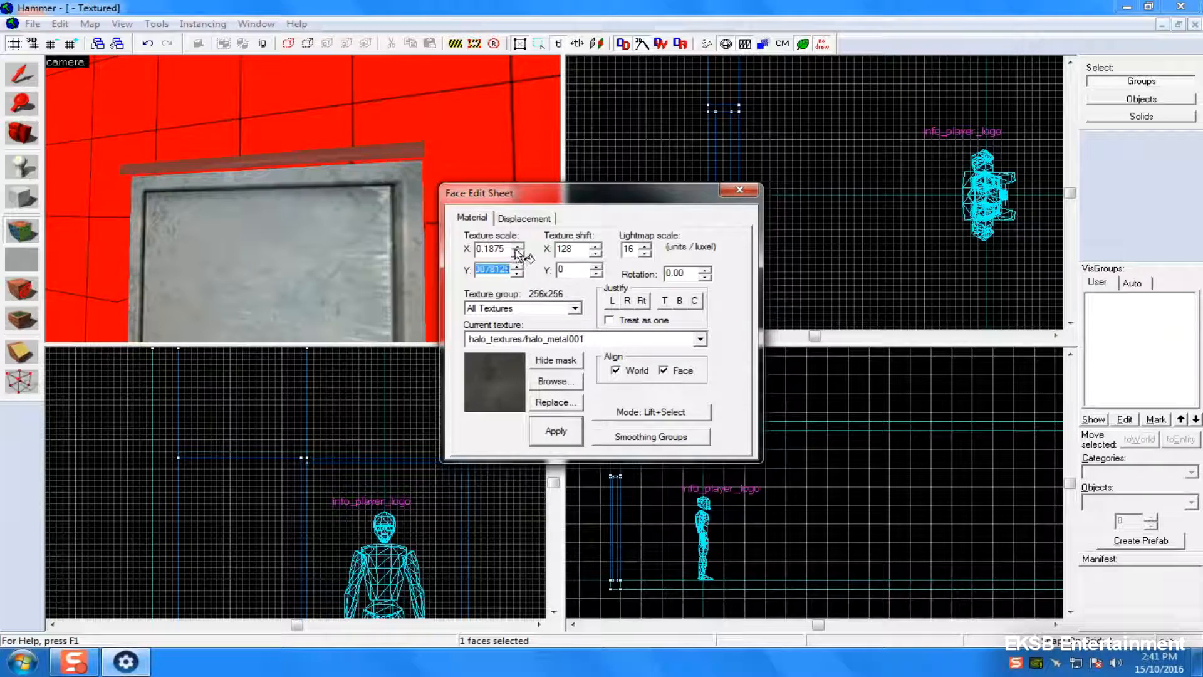
{"action": "key", "text": "z"}
{"action": "key", "text": "w"}
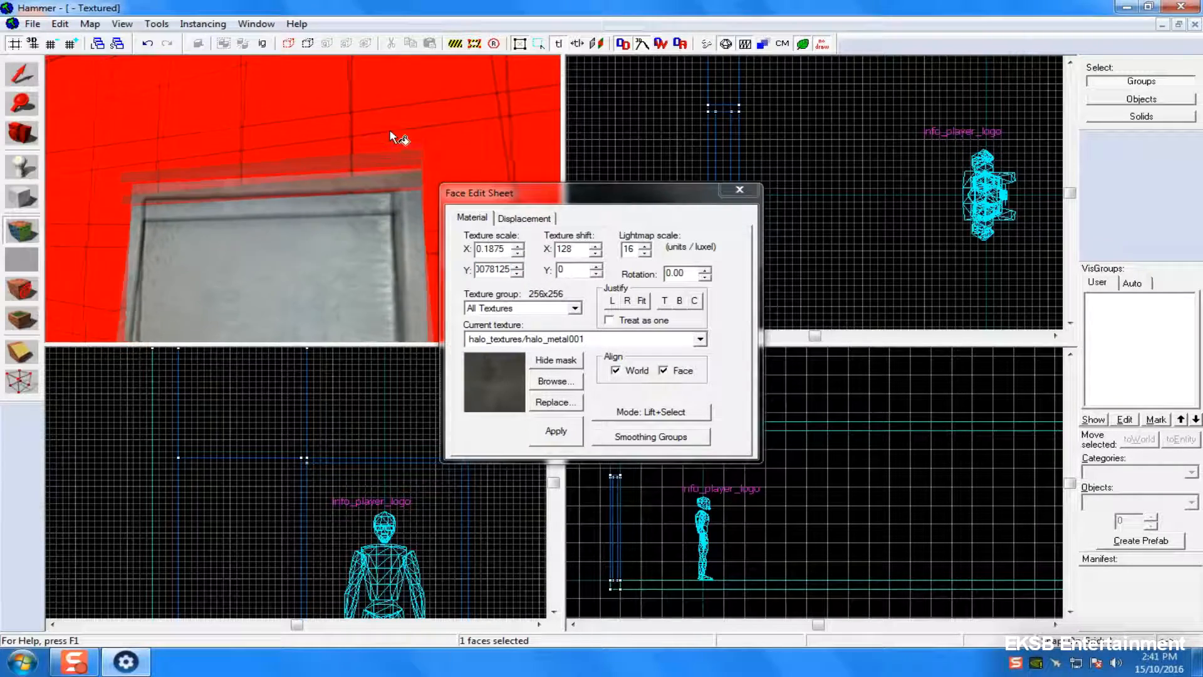
{"action": "key", "text": "s"}
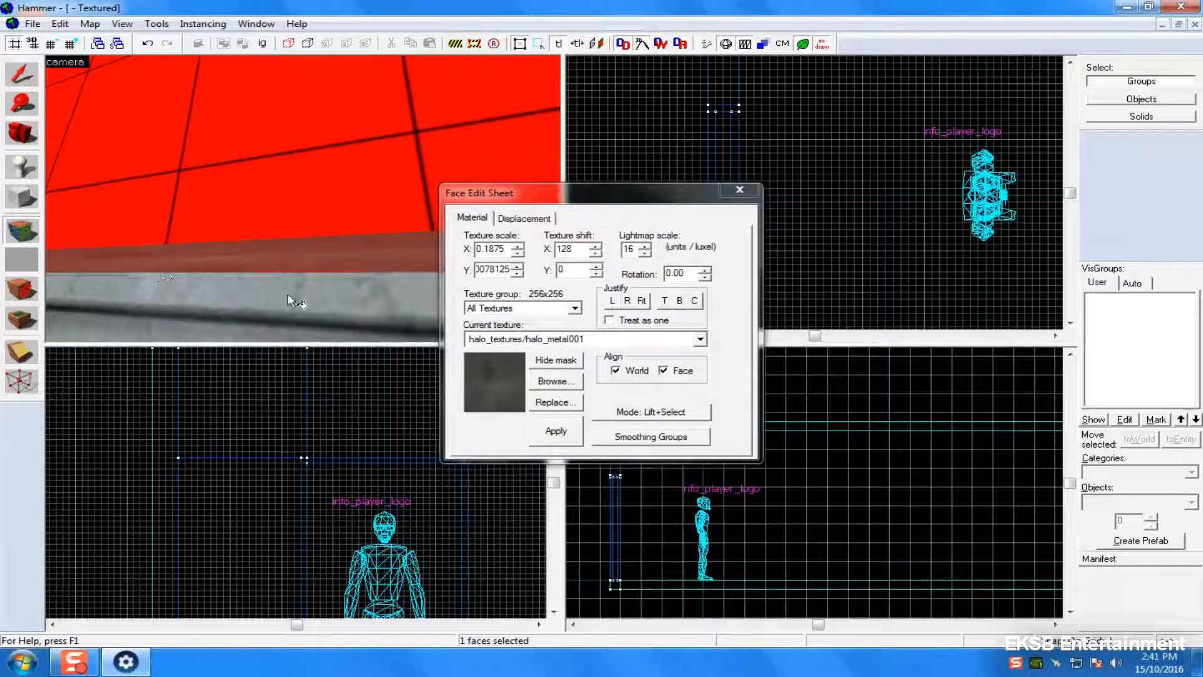
{"action": "left_click", "coordinate": [508, 250]}
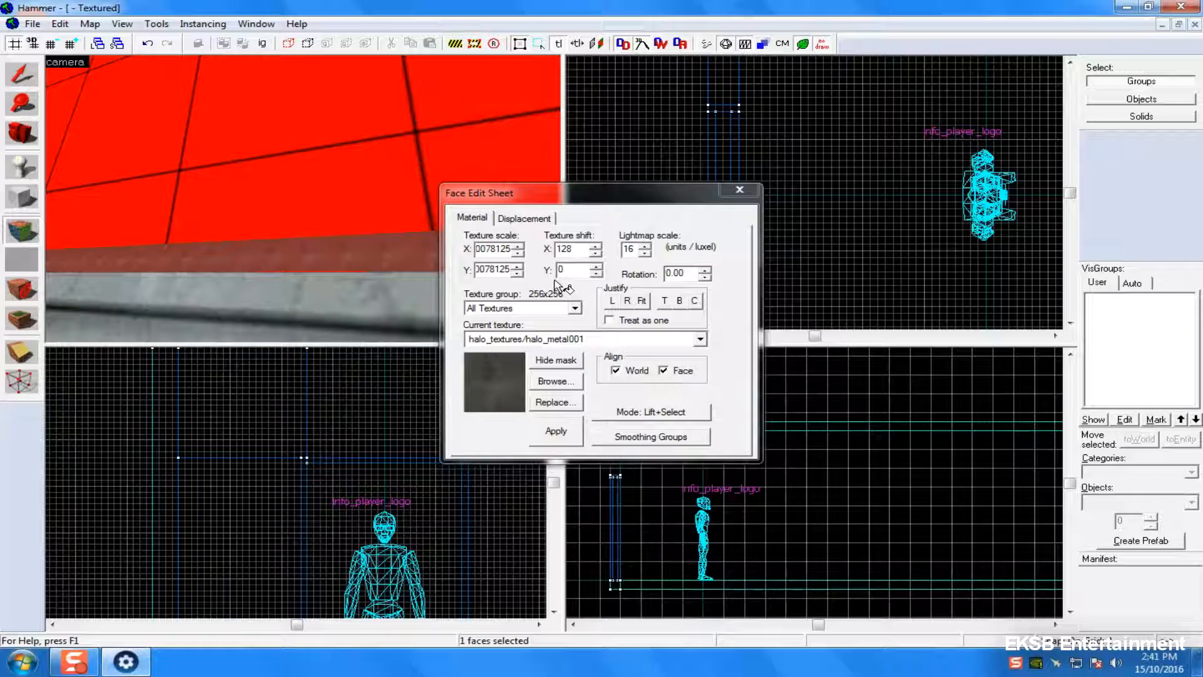
- Set the strip's texture scale to 0.05 in X and Y with an X shift of 0, and close the face settings
{"action": "double_click", "coordinate": [486, 251]}
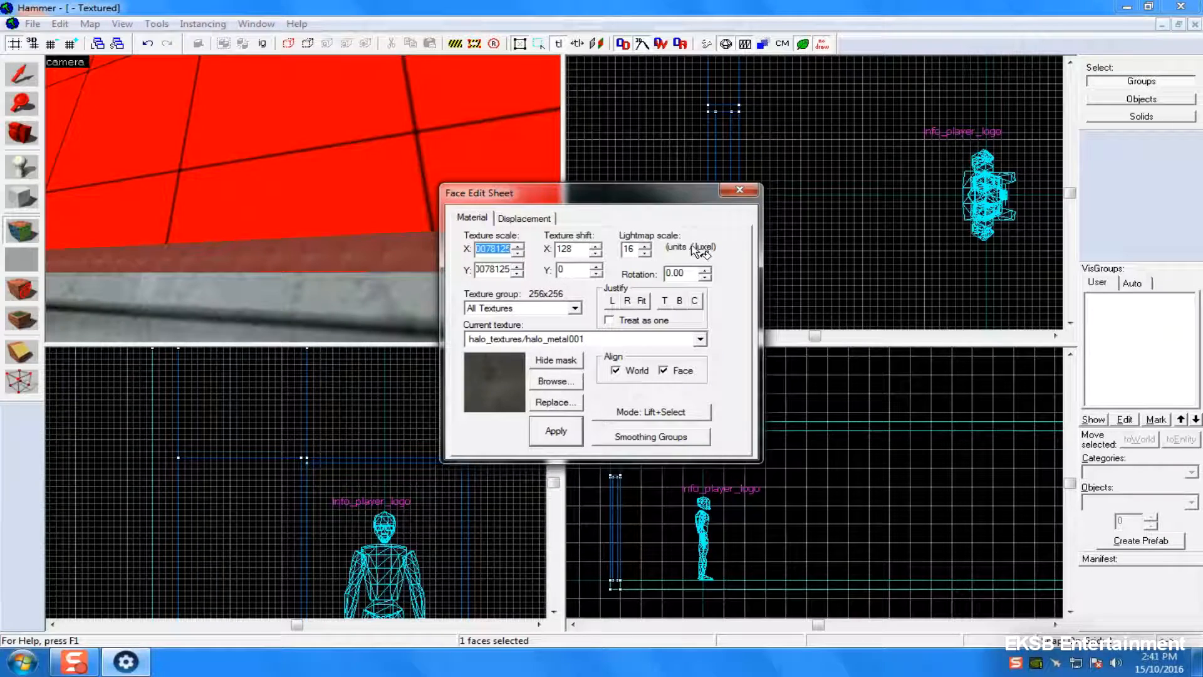
{"action": "type", "text": "0.05"}
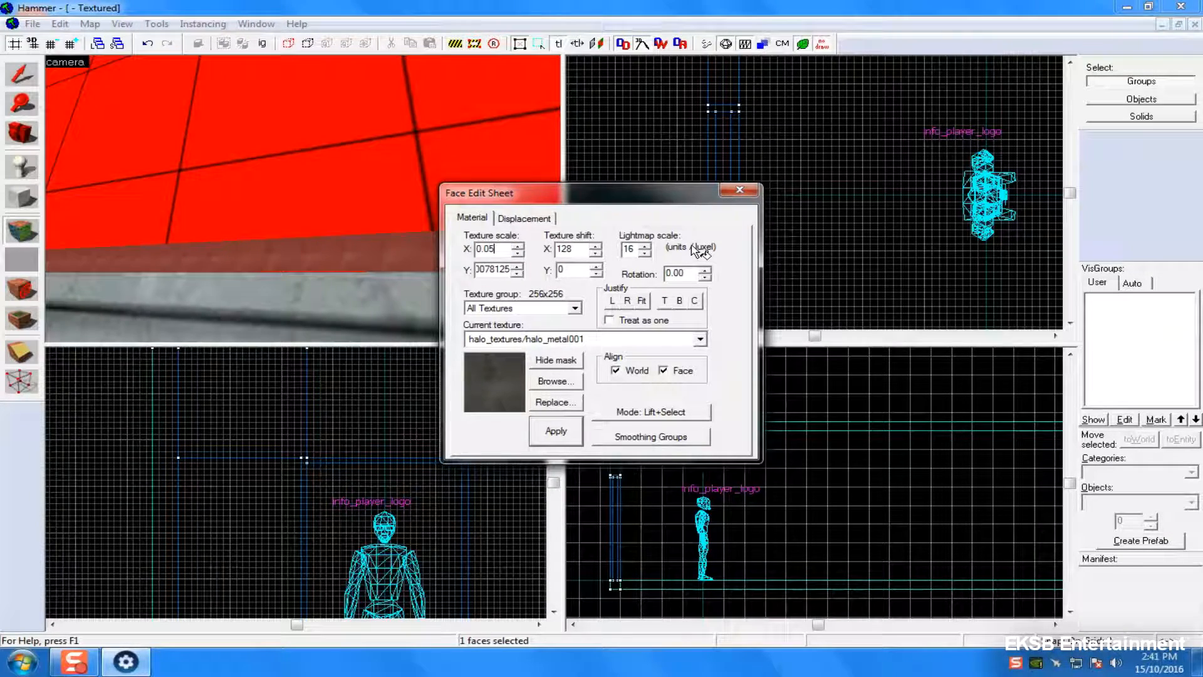
{"action": "key", "text": "Tab"}
{"action": "type", "text": "0"}
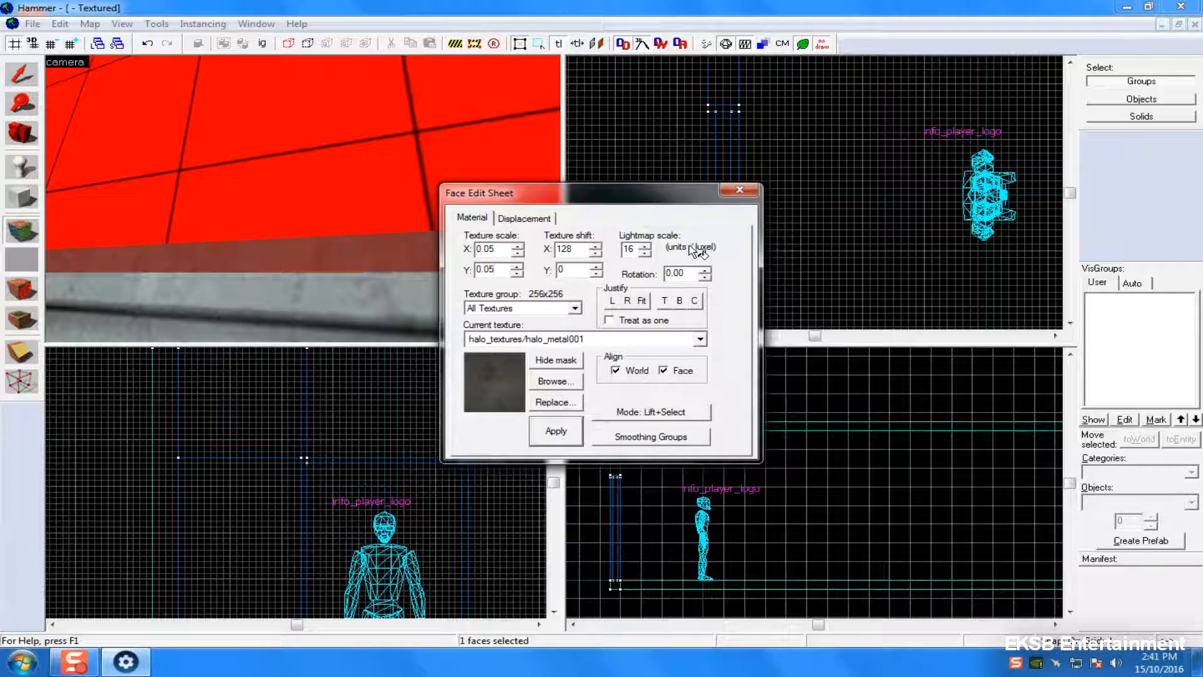
{"action": "left_click_drag", "start_coordinate": [573, 250], "coordinate": [510, 249]}
{"action": "type", "text": "0z"}
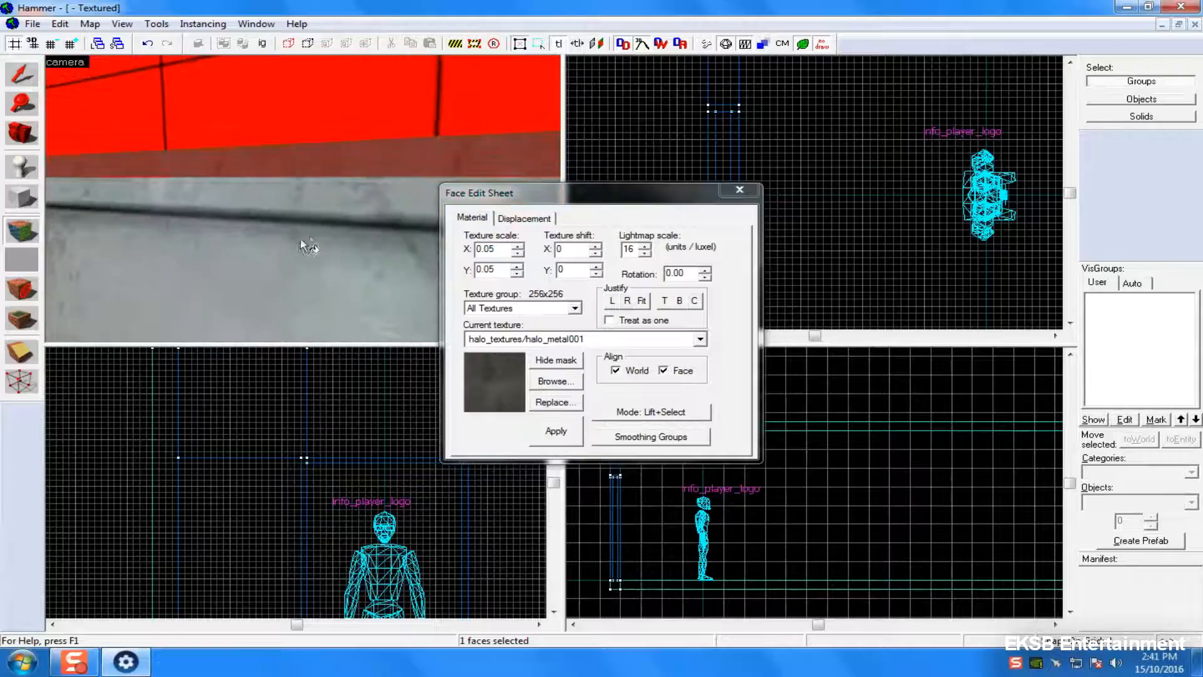
{"action": "type", "text": "z"}
{"action": "left_click", "coordinate": [740, 190]}
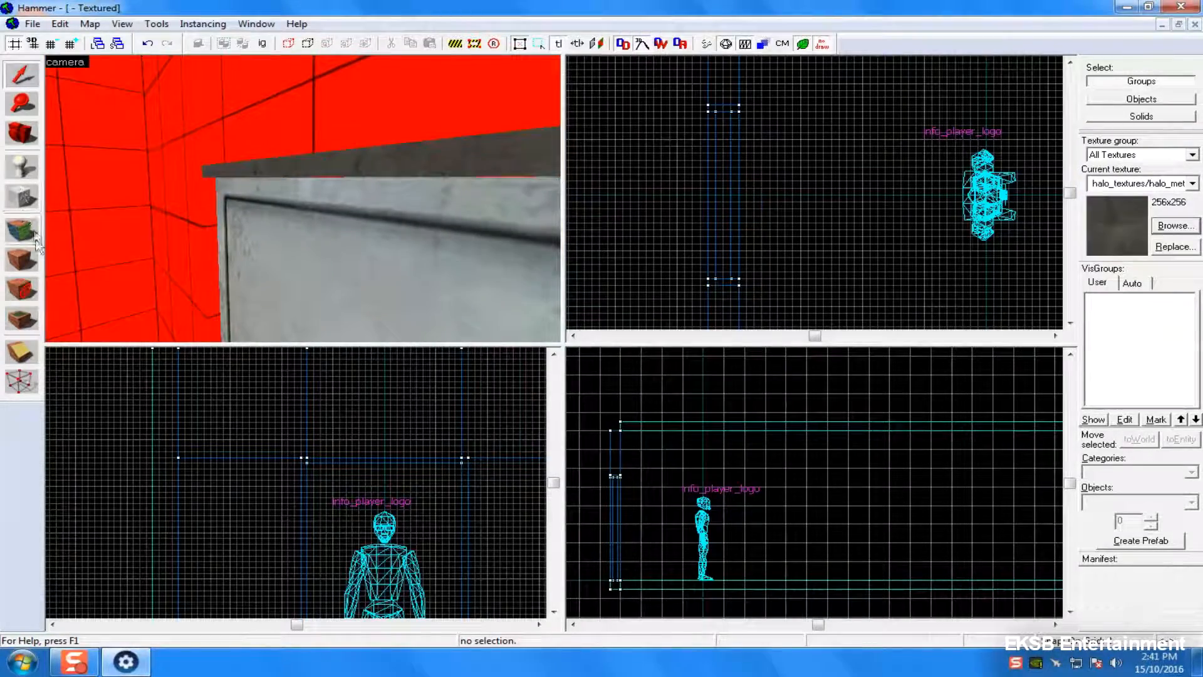
- Apply the halo_metal001 texture to the trim strips around the door on the inner and outer sides of the wall
{"action": "key", "text": "shift+a"}
{"action": "left_click", "coordinate": [354, 170]}
{"action": "key", "text": "s"}
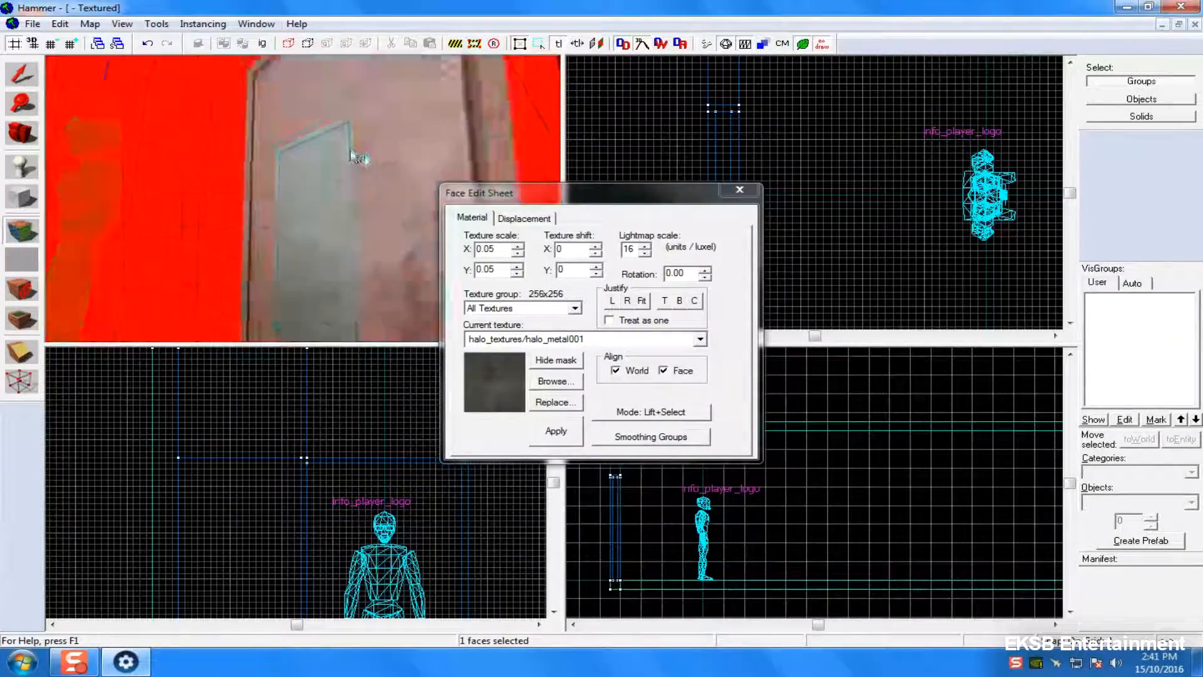
{"action": "key", "text": "w"}
{"action": "key", "text": "s"}
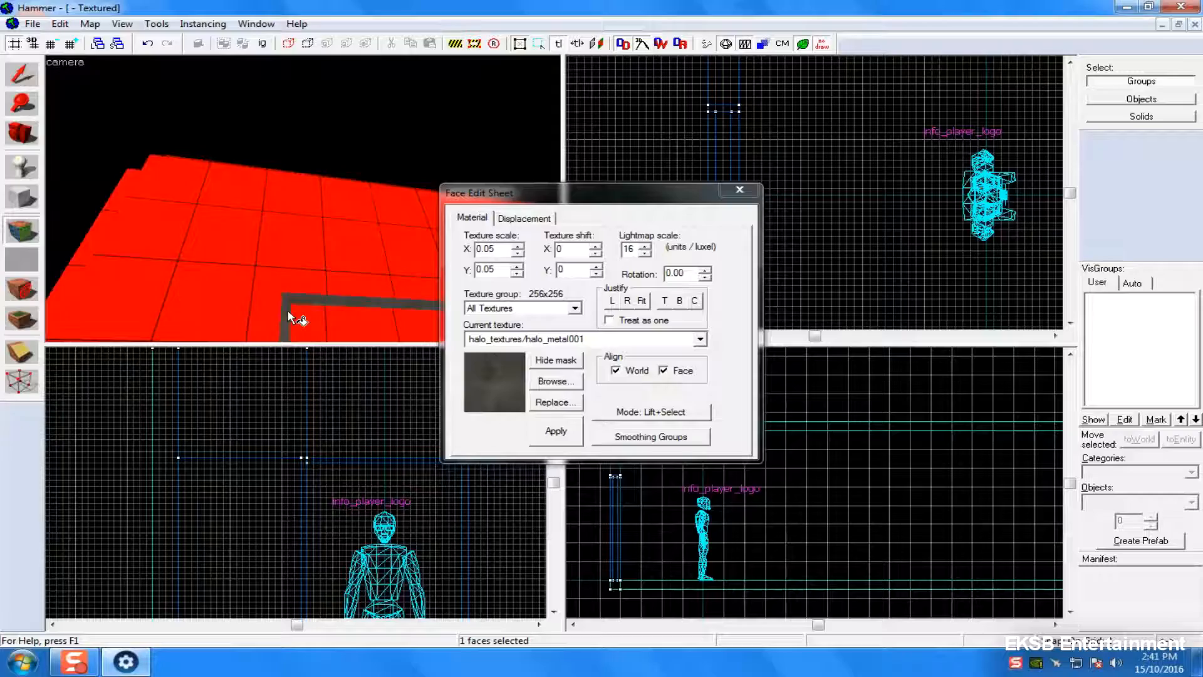
{"action": "key", "text": "z"}
{"action": "key", "text": "w"}
{"action": "key", "text": "z"}
{"action": "key", "text": "w"}
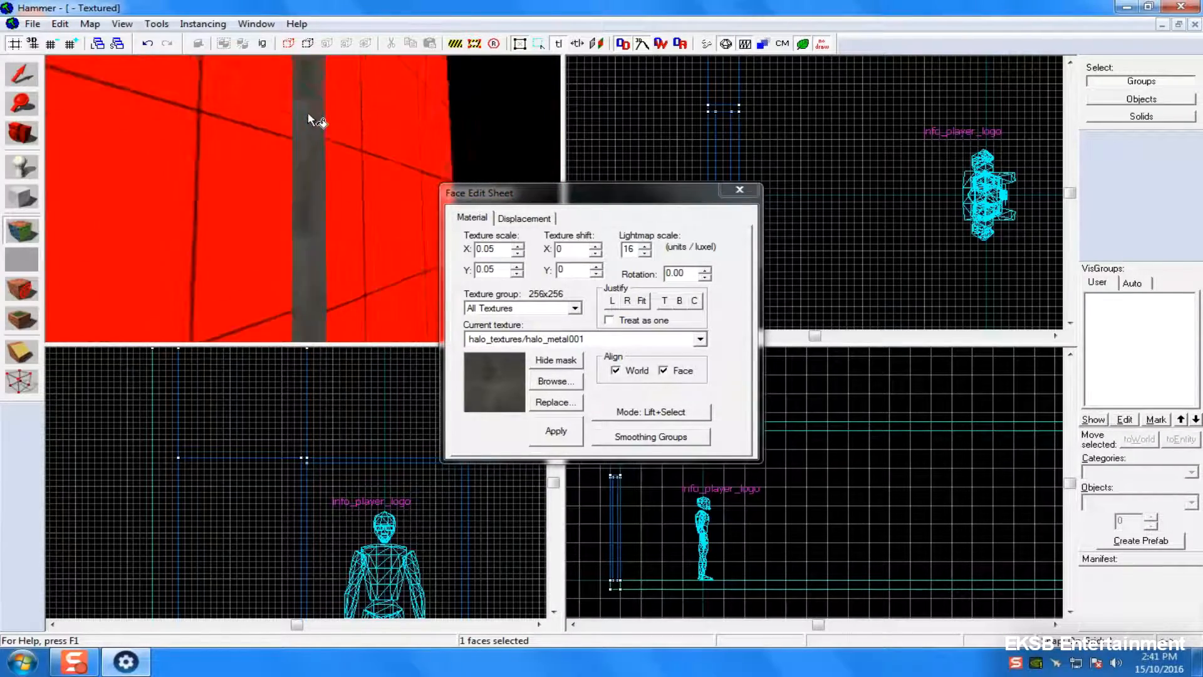
{"action": "key", "text": "z"}
{"action": "key", "text": "z"}
{"action": "key", "text": "w"}
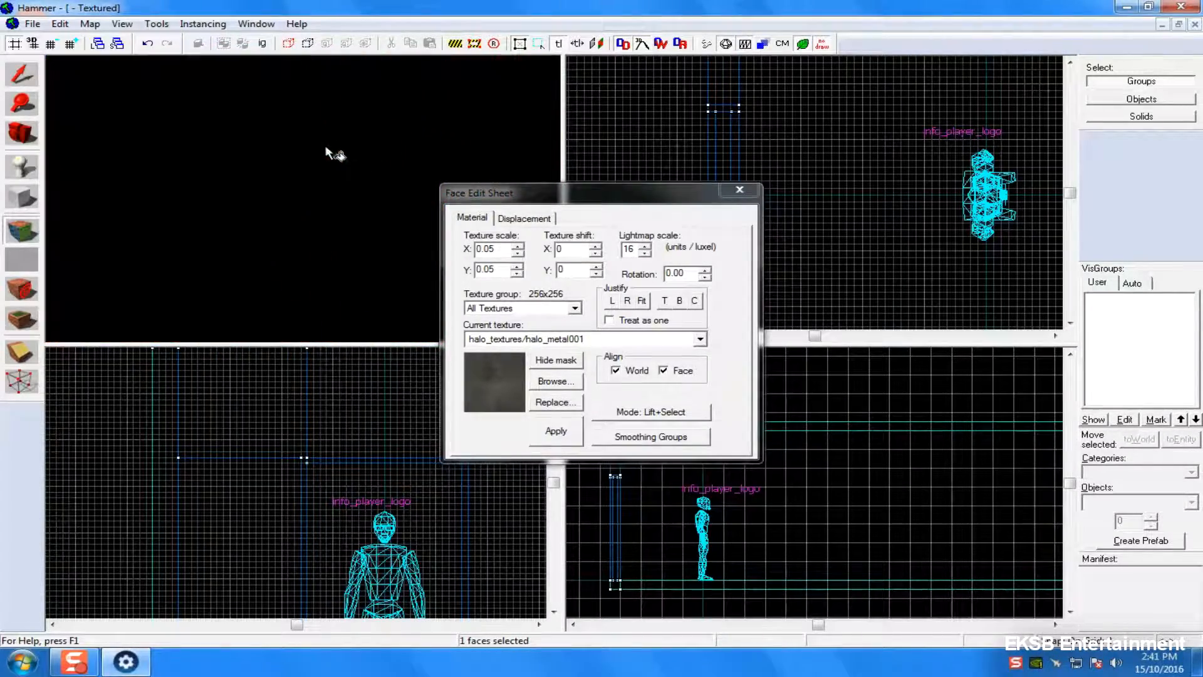
{"action": "key", "text": "w"}
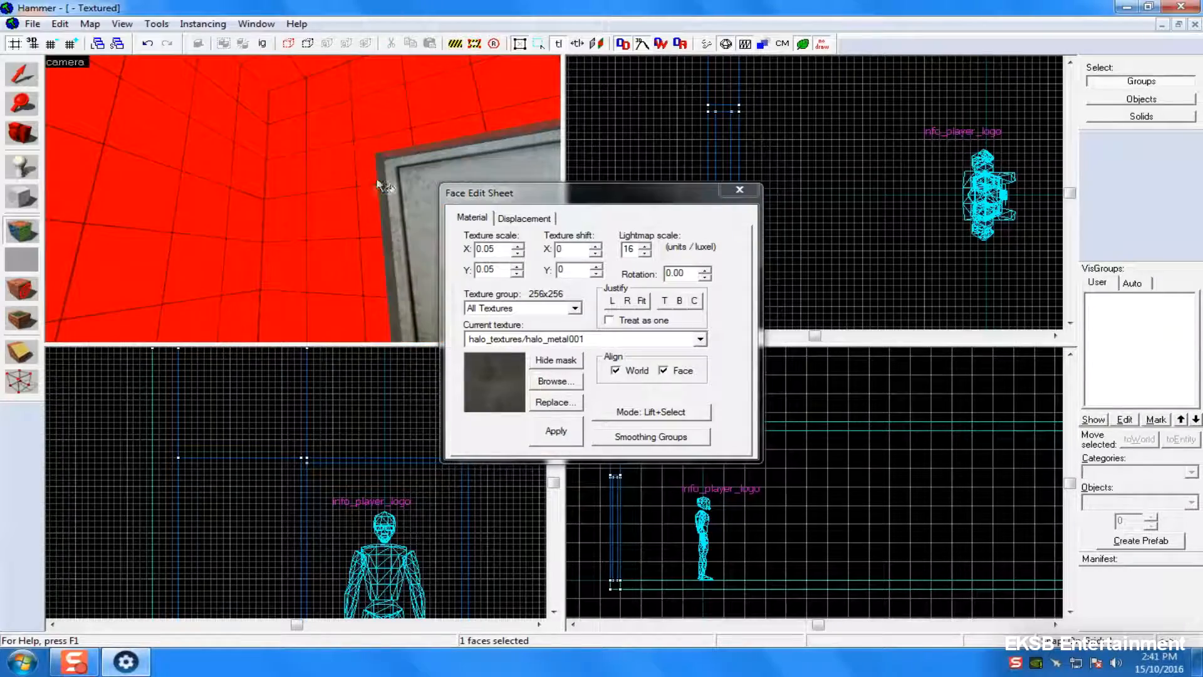
{"action": "key", "text": "z"}
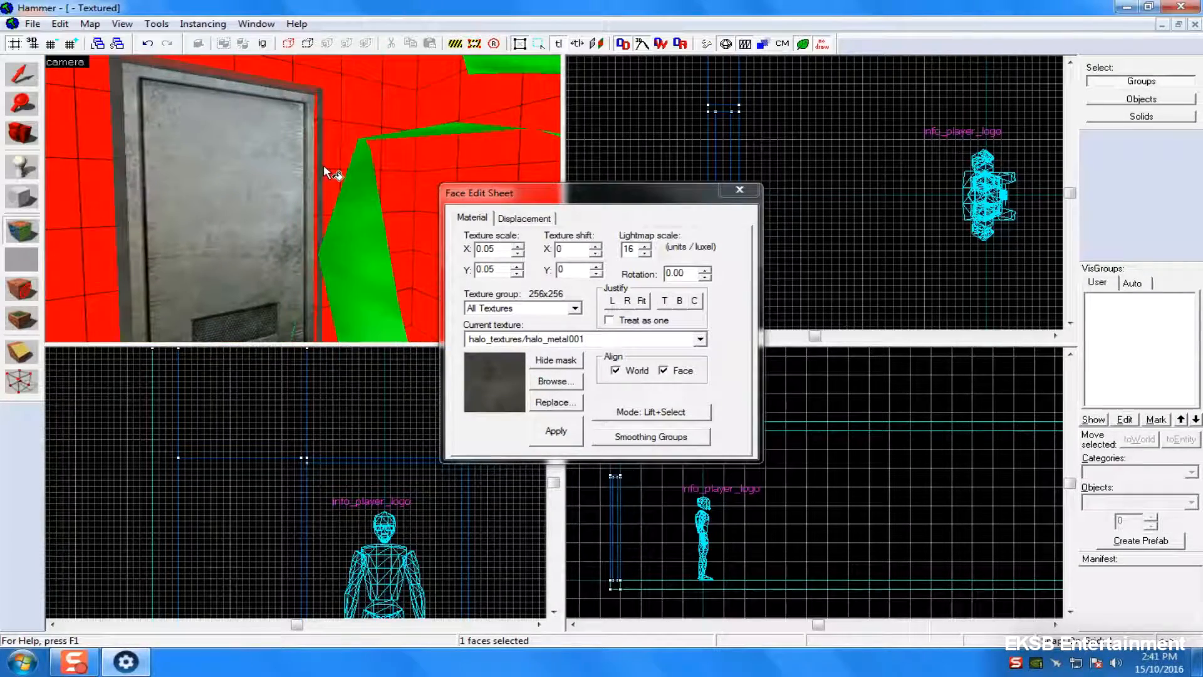
{"action": "key", "text": "w"}
{"action": "right_click", "coordinate": [360, 166]}
{"action": "key", "text": "a"}
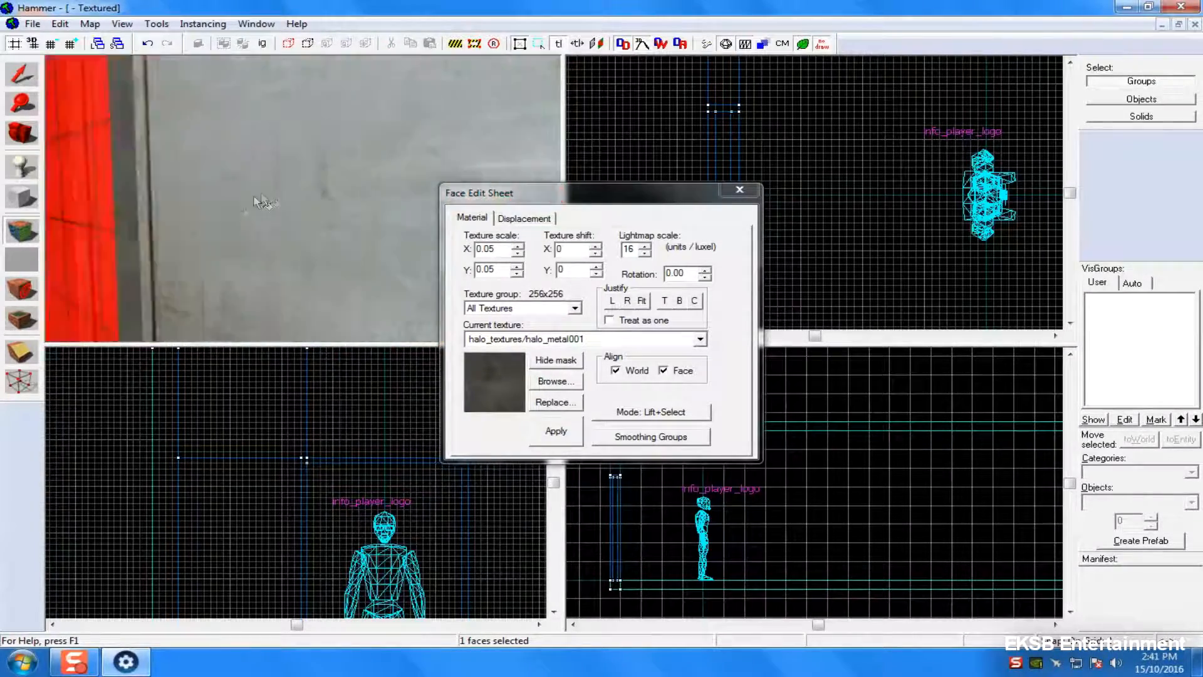
{"action": "key", "text": "d"}
{"action": "key", "text": "z"}
{"action": "key", "text": "s"}
{"action": "key", "text": "z"}
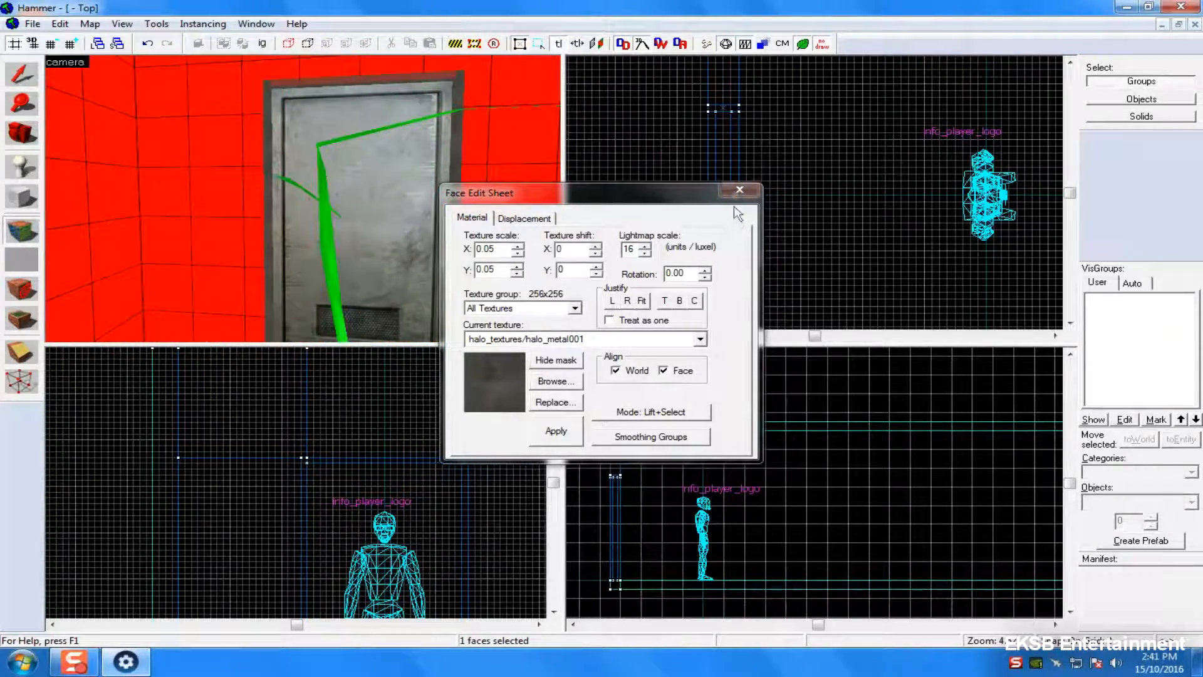
{"action": "left_click", "coordinate": [739, 190]}
{"action": "key", "text": "Up"}
{"action": "key", "text": "Up"}
{"action": "key", "text": "Down"}
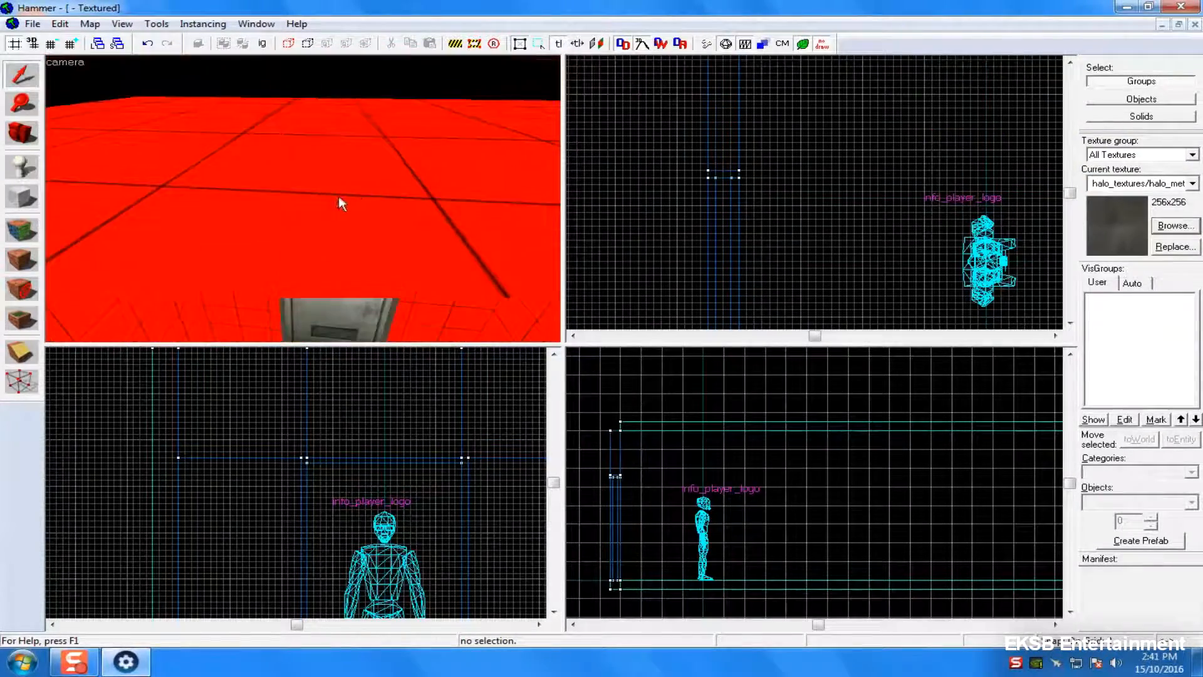
{"action": "key", "text": "w"}
{"action": "key", "text": "s"}
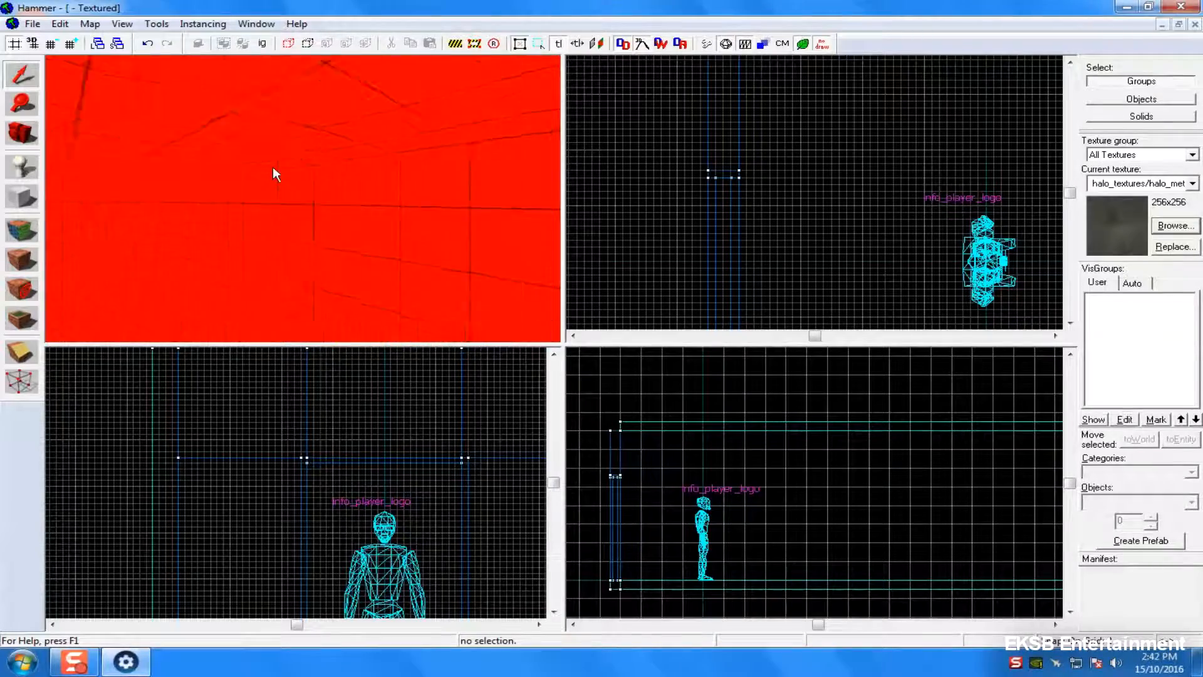
{"action": "key", "text": "s"}
{"action": "left_click", "coordinate": [320, 247]}
{"action": "left_click", "coordinate": [23, 355]}
{"action": "scroll", "coordinate": [301, 467], "scroll_direction": "up", "scroll_amount": 2}
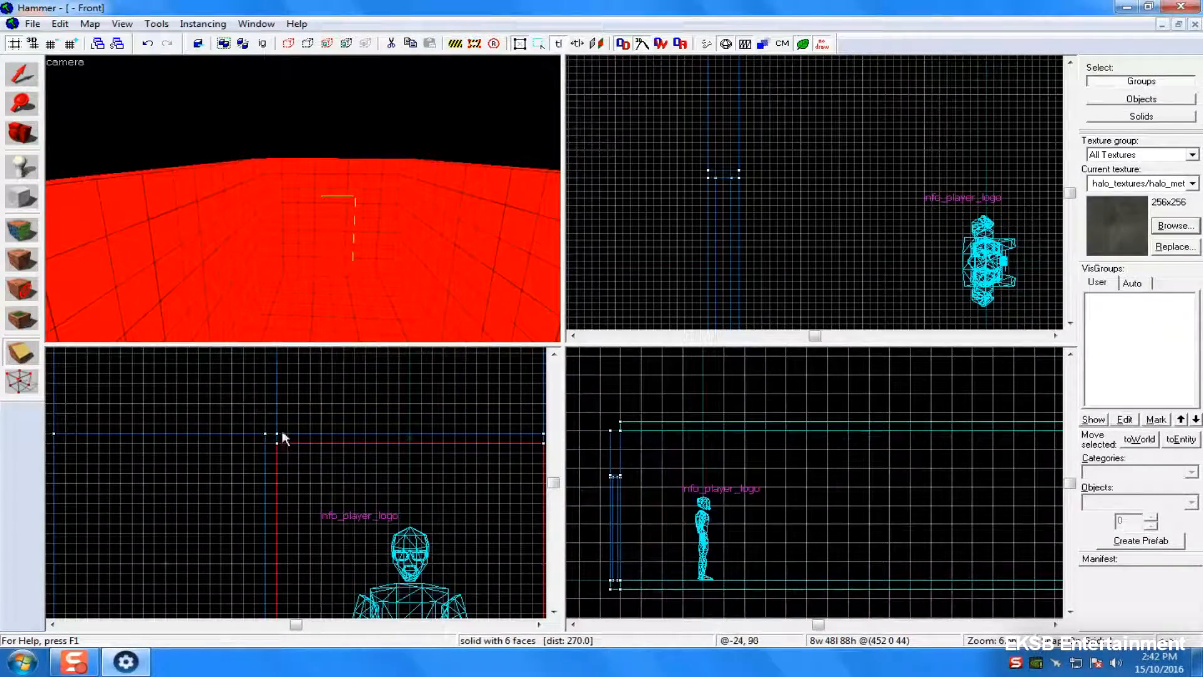
{"action": "scroll", "coordinate": [336, 224], "scroll_direction": "up", "scroll_amount": 3}
{"action": "key", "text": "shift+s"}
- Split the two wall sections beside the door block in the opposite end wall horizontally at 90 units, keeping both pieces
{"action": "left_click", "coordinate": [273, 220]}
{"action": "scroll", "coordinate": [529, 235], "scroll_direction": "down", "scroll_amount": 3}
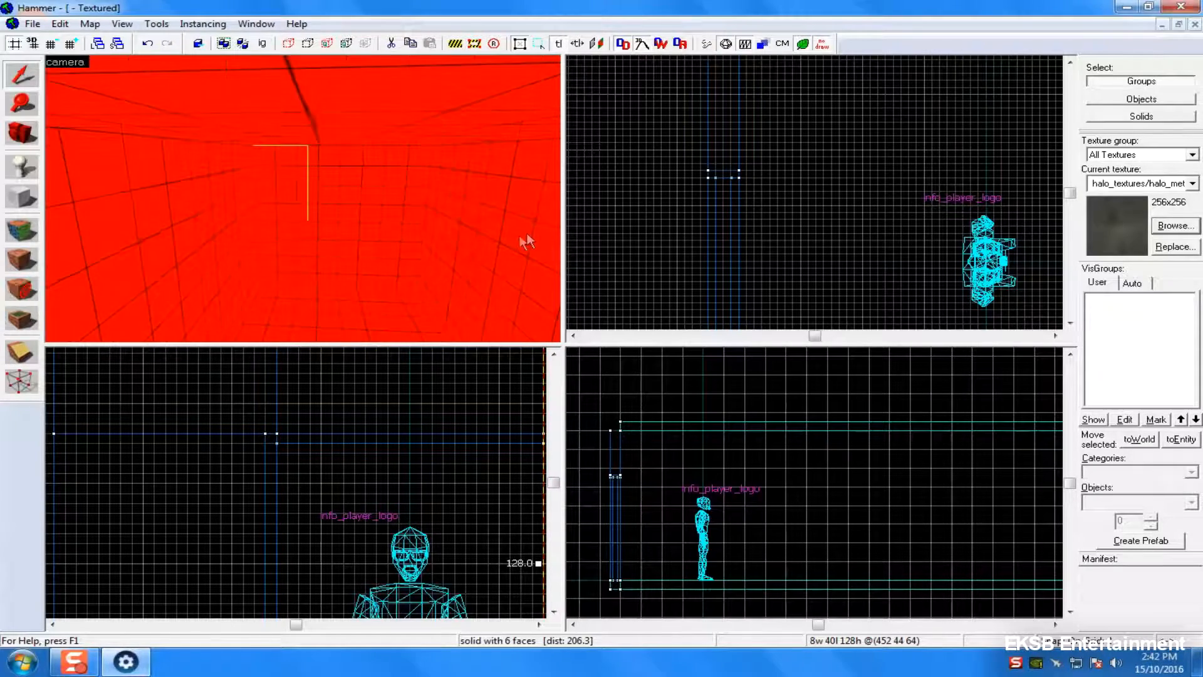
{"action": "left_click", "coordinate": [387, 263], "text": "ctrl"}
{"action": "left_click", "coordinate": [22, 356]}
{"action": "left_click_drag", "start_coordinate": [281, 430], "coordinate": [290, 431]}
{"action": "key", "text": "Return"}
{"action": "key", "text": "shift+s"}
{"action": "key", "text": "Escape"}
- Split both 90-unit-high lower sections of the opposite end wall vertically, 2 units outward from the door block's edges
{"action": "left_click", "coordinate": [285, 217]}
{"action": "left_click", "coordinate": [406, 247], "text": "ctrl"}
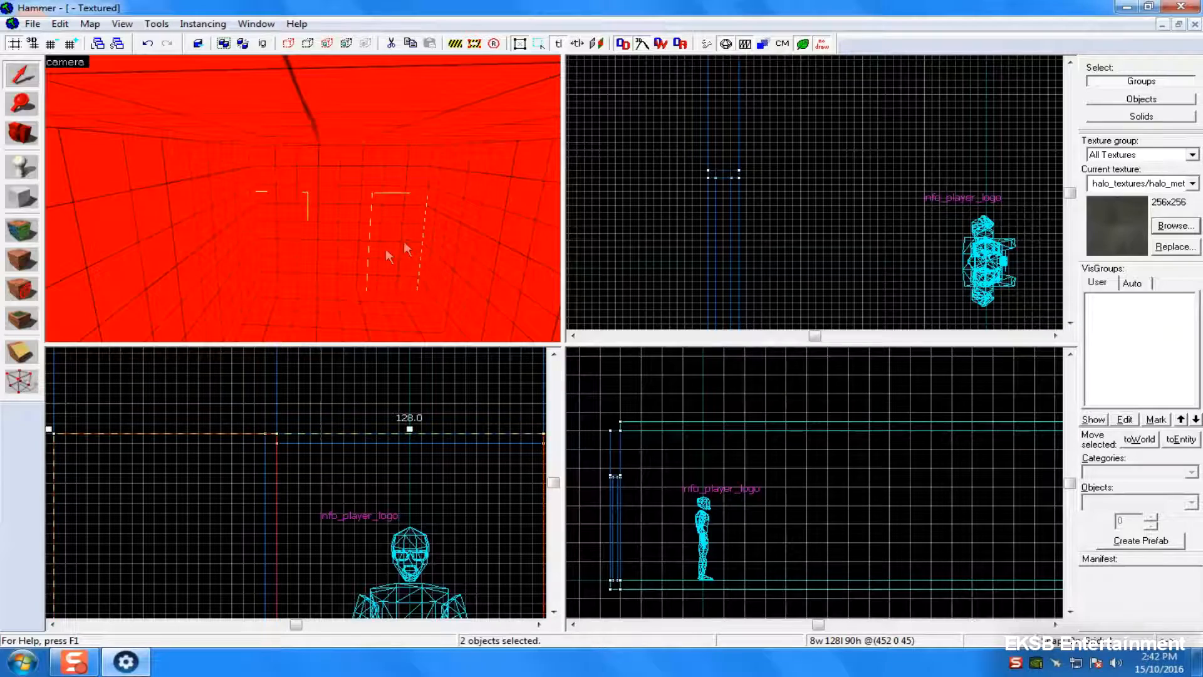
{"action": "left_click", "coordinate": [21, 354]}
{"action": "left_click_drag", "start_coordinate": [266, 434], "coordinate": [309, 462]}
{"action": "key", "text": "Return"}
{"action": "key", "text": "Right"}
{"action": "key", "text": "Right"}
{"action": "key", "text": "Return"}
{"action": "key", "text": "shift+s"}
{"action": "key", "text": "Escape"}
- Split the wall section above the door block in the opposite end wall horizontally at 90 units, keeping both pieces
{"action": "scroll", "coordinate": [390, 252], "scroll_direction": "up", "scroll_amount": 3}
{"action": "left_click", "coordinate": [401, 252]}
{"action": "left_click", "coordinate": [502, 260]}
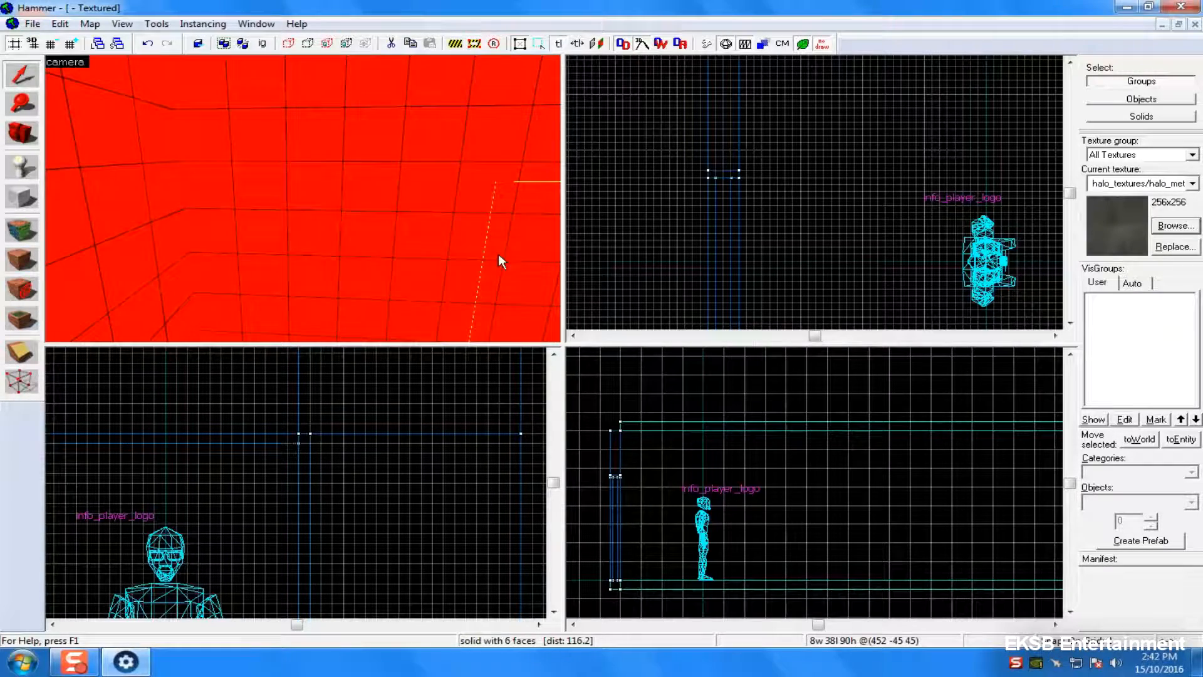
{"action": "left_click", "coordinate": [307, 250], "text": "ctrl"}
{"action": "left_click", "coordinate": [342, 183], "text": "ctrl"}
{"action": "left_click", "coordinate": [337, 178], "text": "ctrl"}
{"action": "left_click", "coordinate": [341, 192], "text": "ctrl"}
{"action": "left_click", "coordinate": [337, 182], "text": "ctrl"}
{"action": "left_click", "coordinate": [30, 359]}
{"action": "left_click_drag", "start_coordinate": [303, 433], "coordinate": [367, 433]}
{"action": "key", "text": "Return"}
{"action": "key", "text": "Escape"}
{"action": "key", "text": "Escape"}
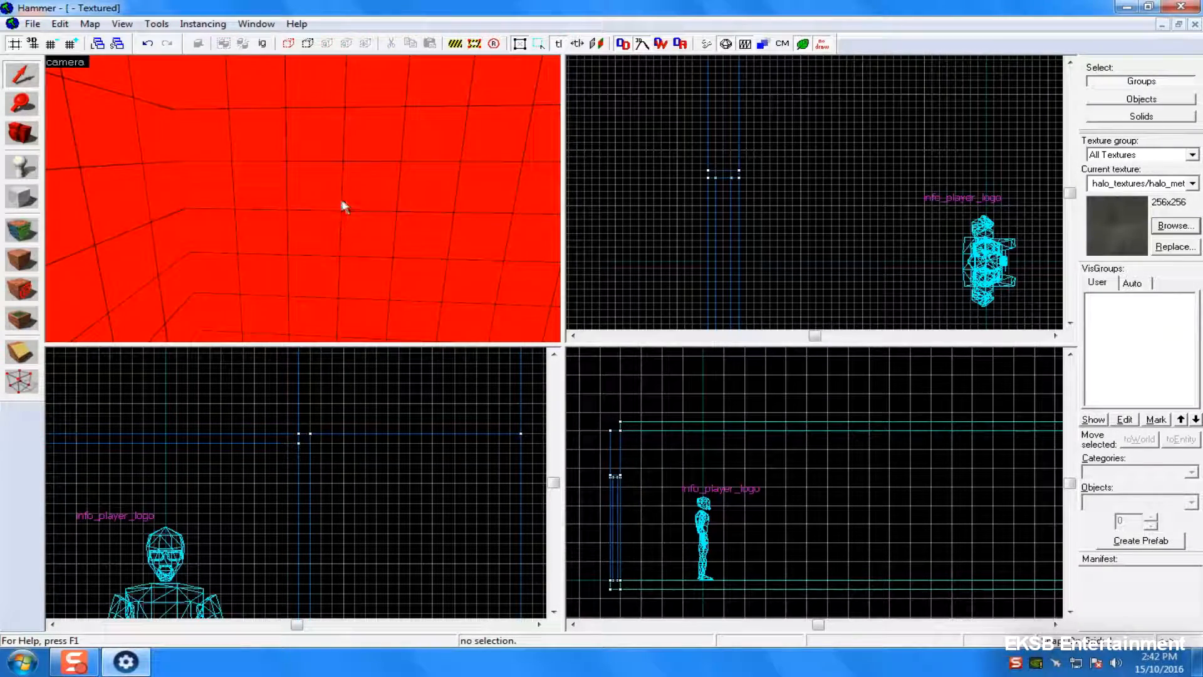
- Apply the halo_metal001 texture to the top strip and both side strips framing the opposite end wall's door block
{"action": "left_click", "coordinate": [297, 202]}
{"action": "left_click", "coordinate": [491, 199], "text": "ctrl"}
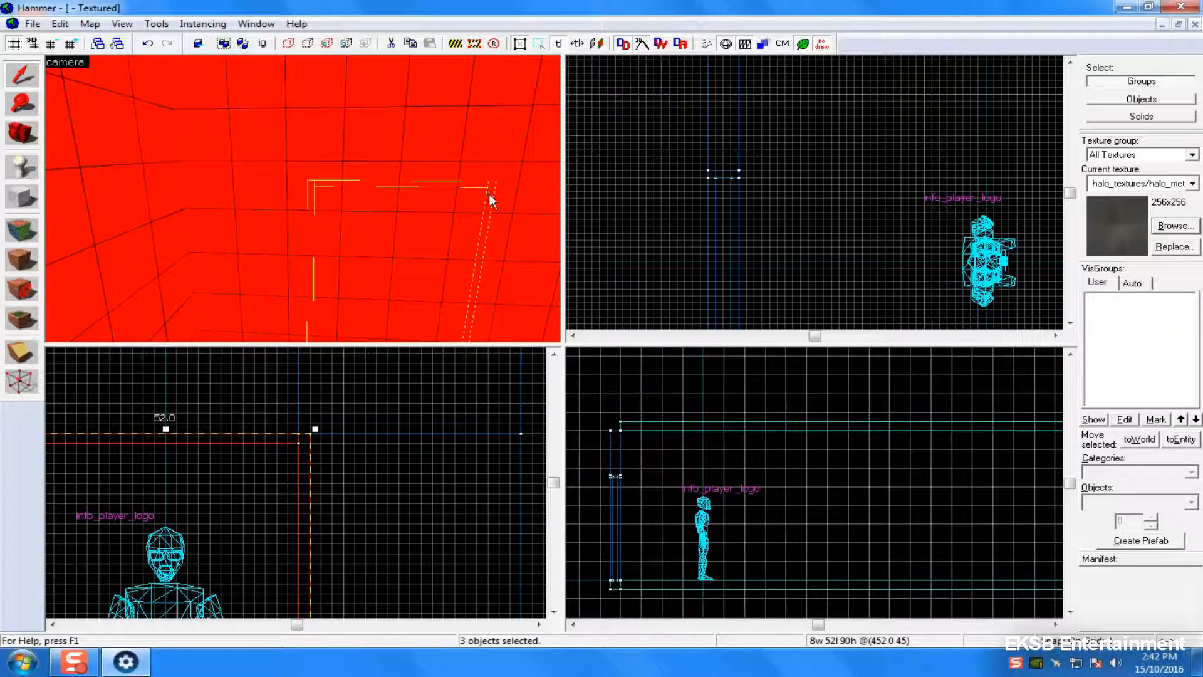
{"action": "left_click", "coordinate": [32, 265]}
- Thin the opposite end wall's door block to 4 units, centred in the wall's depth, and clear the selection
{"action": "key", "text": "z"}
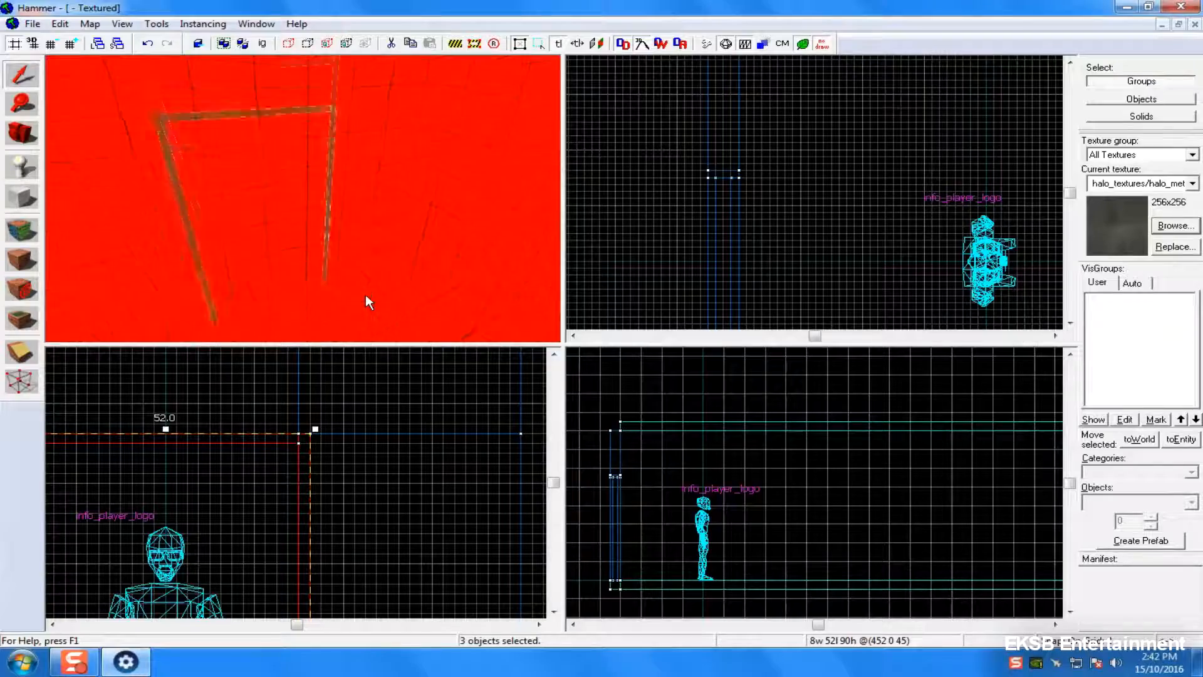
{"action": "left_click", "coordinate": [336, 243]}
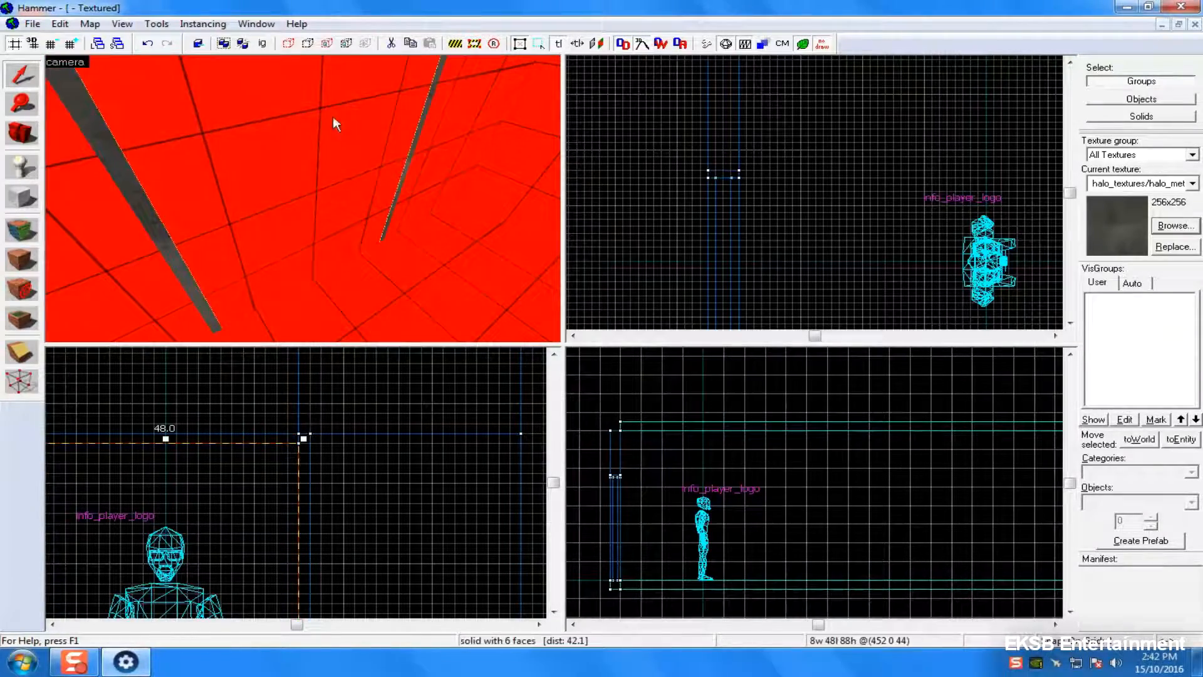
{"action": "scroll", "coordinate": [793, 199], "scroll_direction": "down", "scroll_amount": 12}
{"action": "key", "text": "Right"}
{"action": "key", "text": "Right"}
{"action": "scroll", "coordinate": [901, 186], "scroll_direction": "up", "scroll_amount": 4}
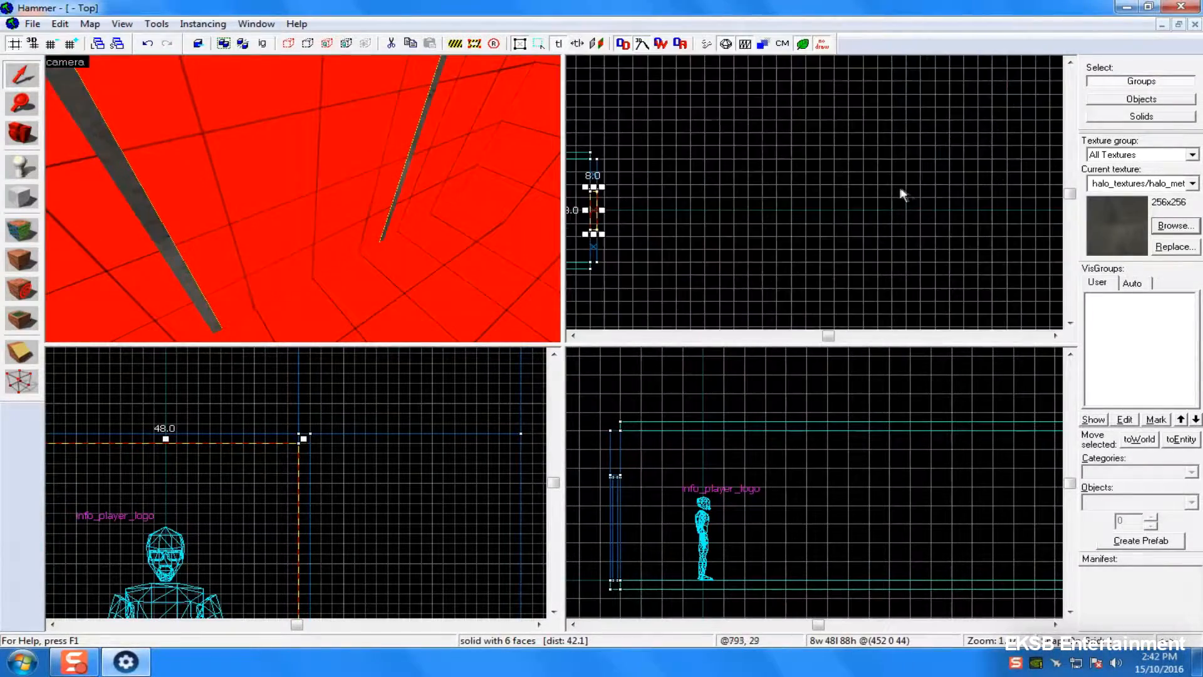
{"action": "scroll", "coordinate": [608, 200], "scroll_direction": "up", "scroll_amount": 4}
{"action": "key", "text": "Left"}
{"action": "scroll", "coordinate": [721, 237], "scroll_direction": "up", "scroll_amount": 3}
{"action": "left_click_drag", "start_coordinate": [707, 209], "coordinate": [679, 207]}
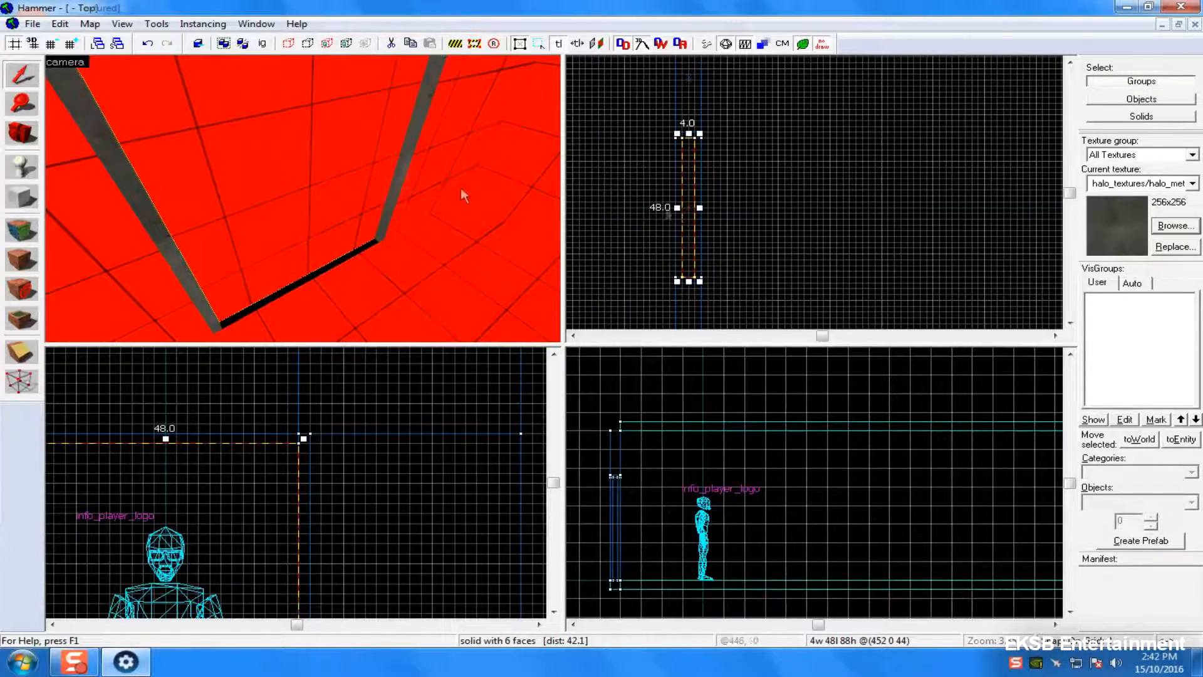
{"action": "key", "text": "Right"}
{"action": "key", "text": "Escape"}
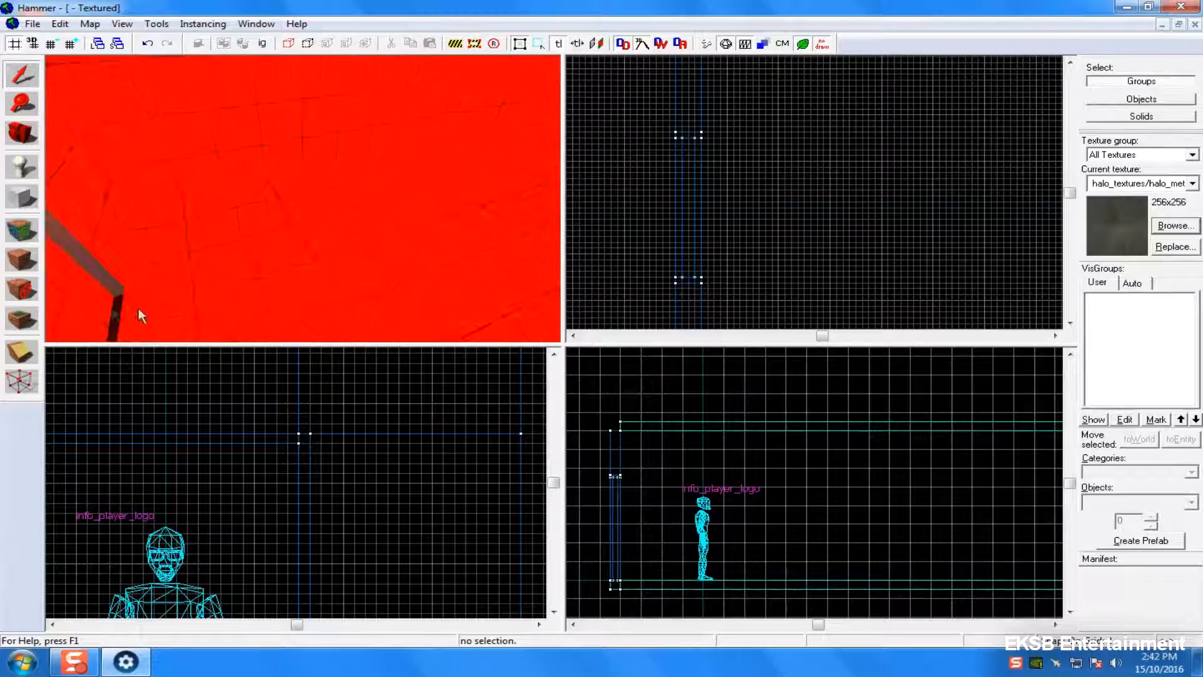
- Pick up the metal door texture from the door's front face, and bring the whole door into view
{"action": "key", "text": "z"}
{"action": "key", "text": "z"}
{"action": "key", "text": "shift+a"}
{"action": "left_click", "coordinate": [334, 234]}
{"action": "key", "text": "Up"}
{"action": "key", "text": "w"}
{"action": "key", "text": "s"}
{"action": "key", "text": "w"}
{"action": "key", "text": "Left"}
{"action": "left_click", "coordinate": [740, 190]}
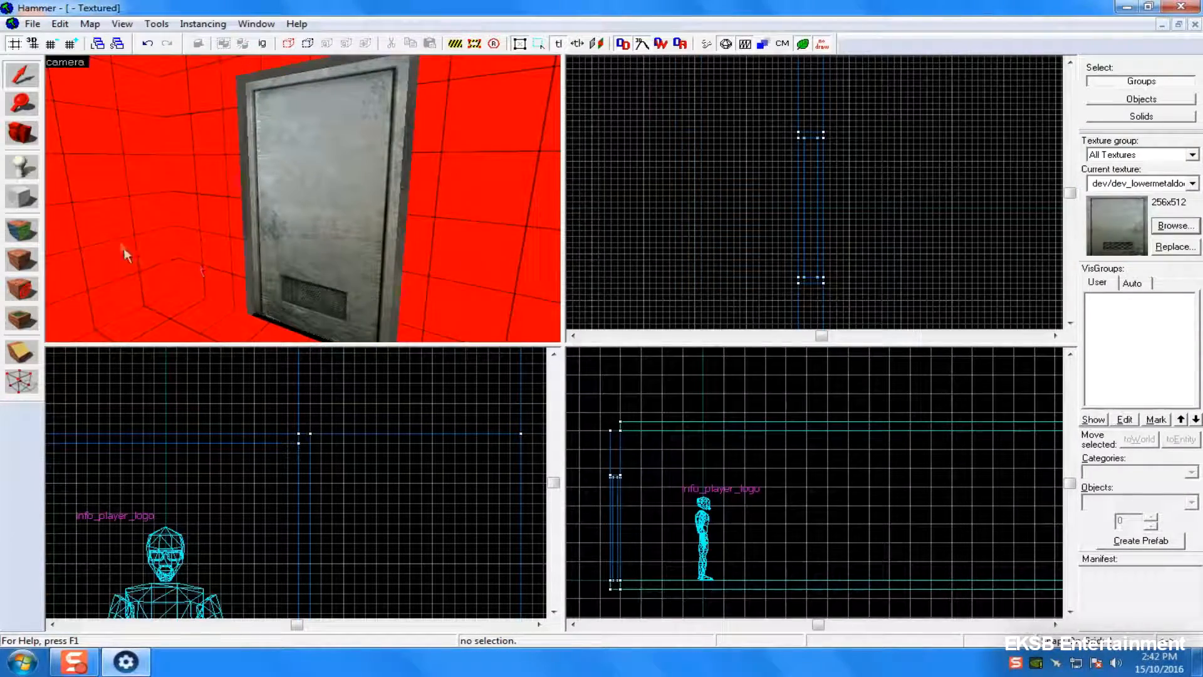
- Tie the door brush to an entity and set its class to func_door_rotating
{"action": "left_click", "coordinate": [281, 190]}
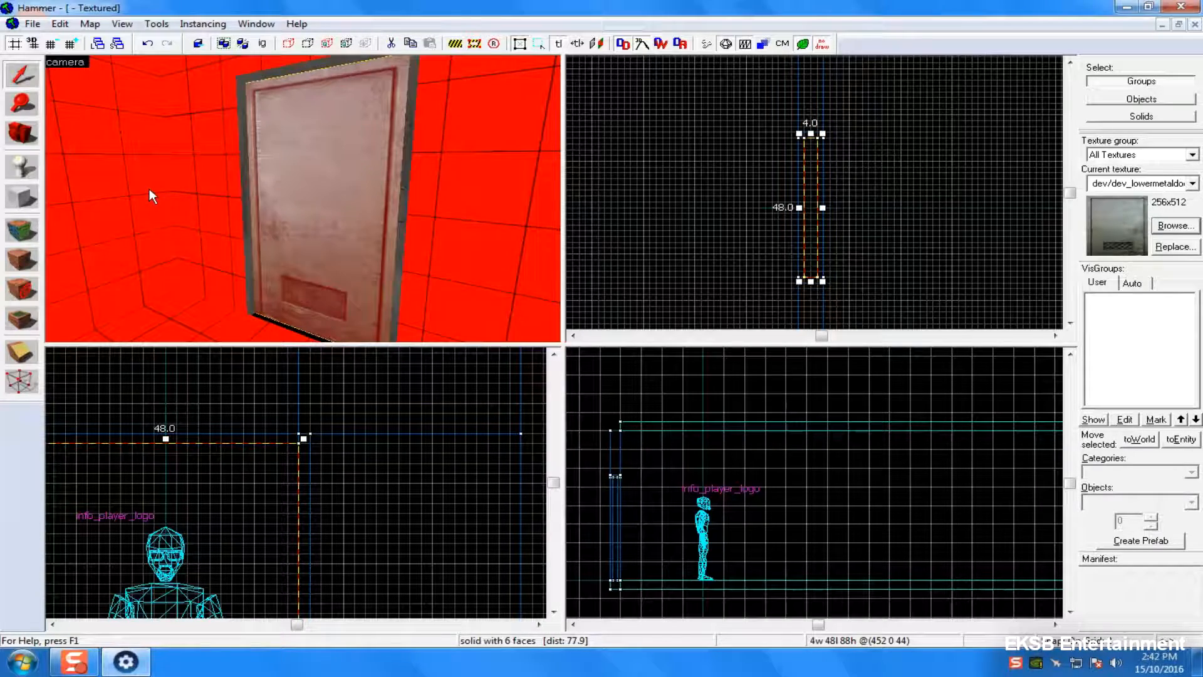
{"action": "key", "text": "ctrl+t"}
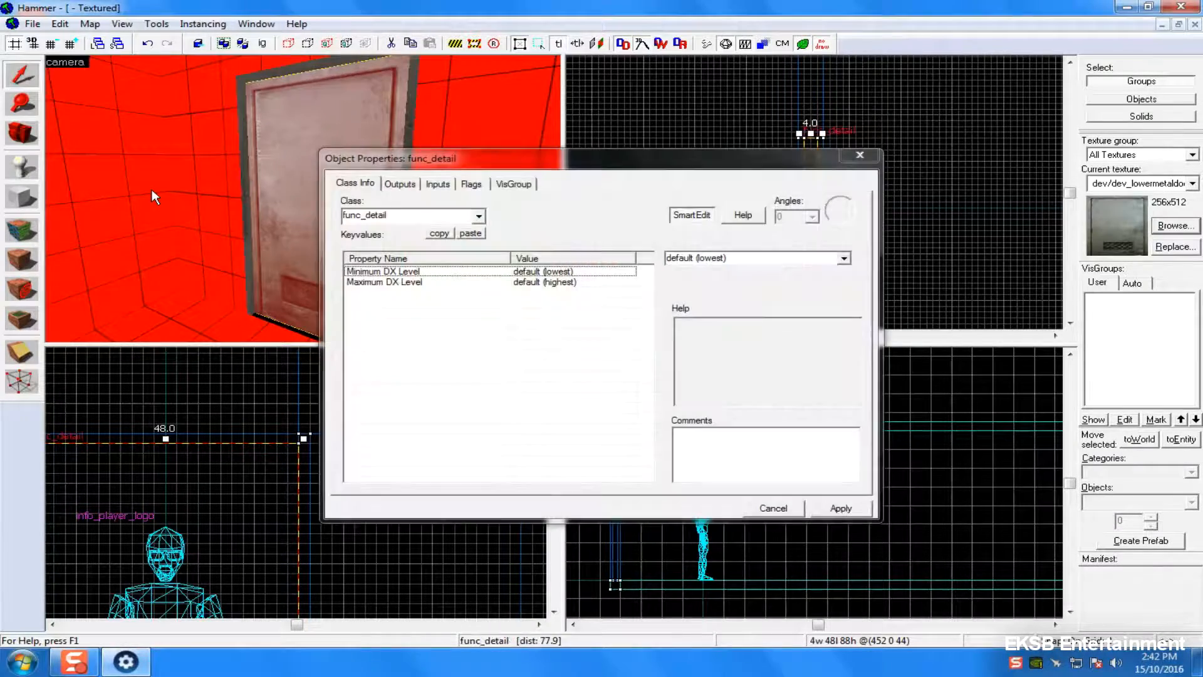
{"action": "left_click", "coordinate": [401, 217]}
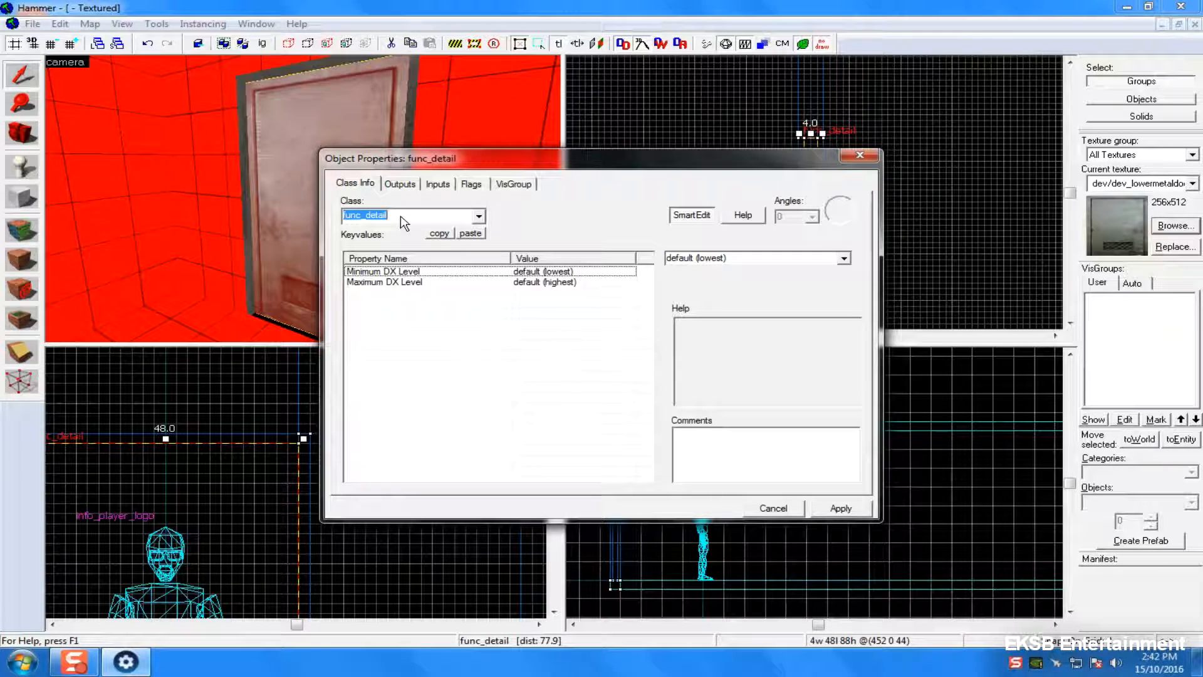
{"action": "type", "text": "func_ro"}
{"action": "key", "text": "BackSpace"}
{"action": "key", "text": "BackSpace"}
{"action": "type", "text": "door"}
{"action": "key", "text": "Down"}
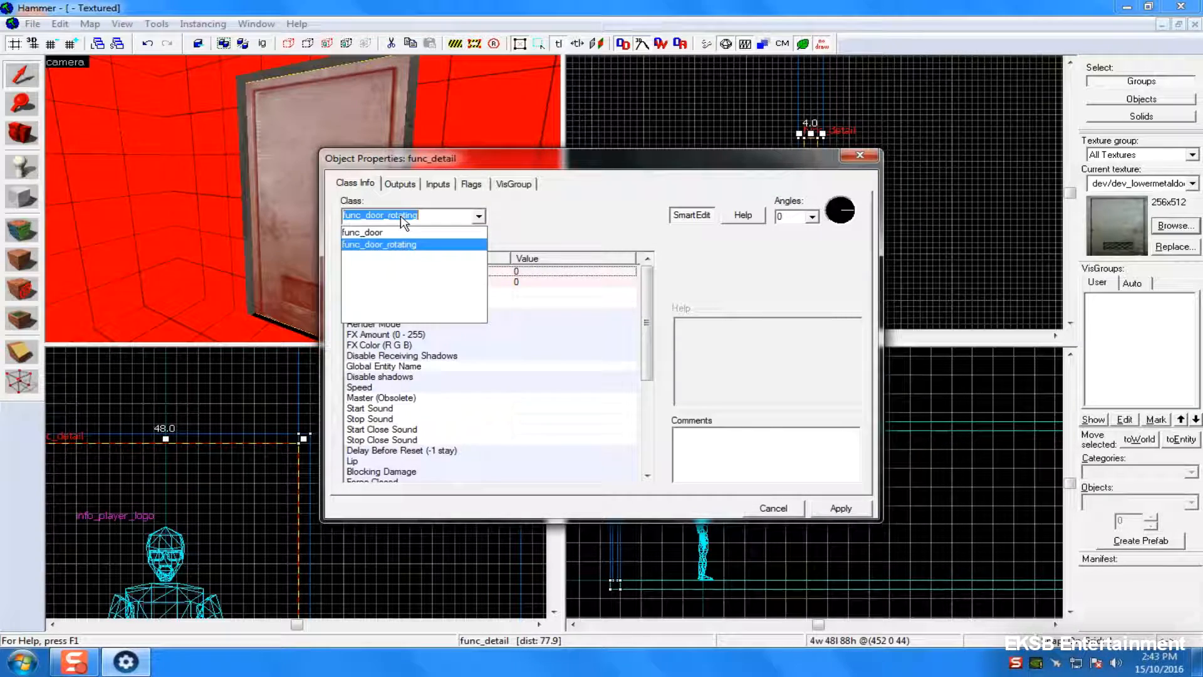
{"action": "left_click", "coordinate": [425, 244]}
{"action": "left_click", "coordinate": [840, 508]}
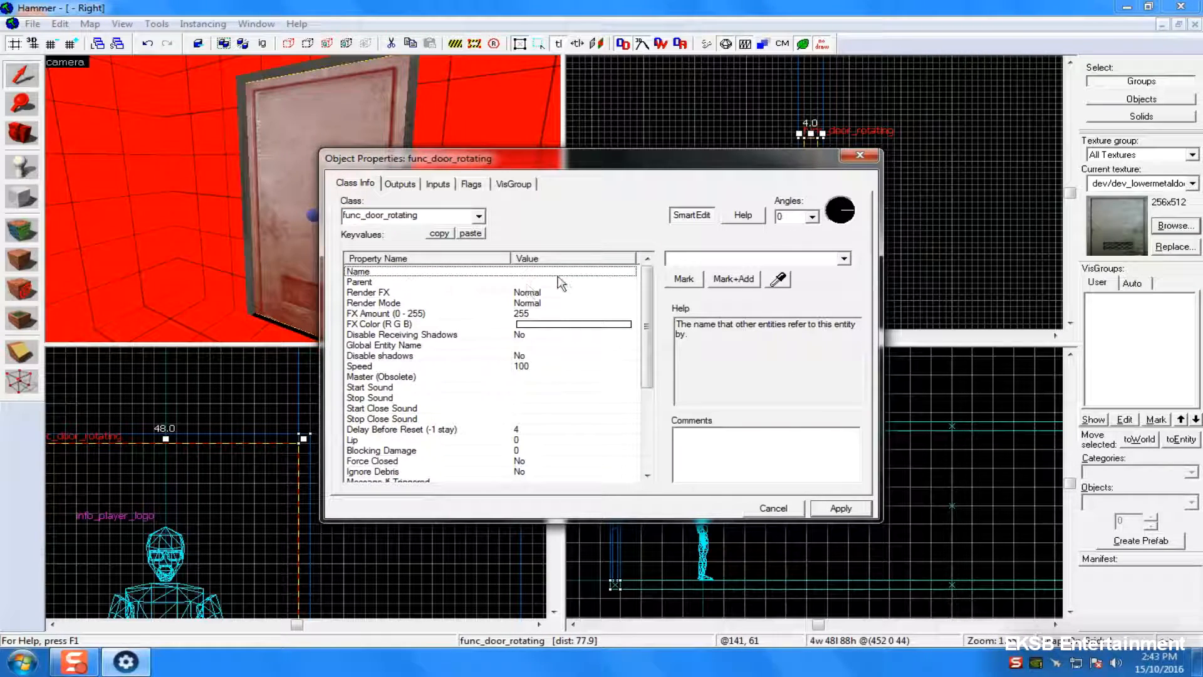
- Name the rotating door entity rotatngdoor1 and apply the change
{"action": "left_click", "coordinate": [704, 255]}
{"action": "type", "text": "rotatngdoor1"}
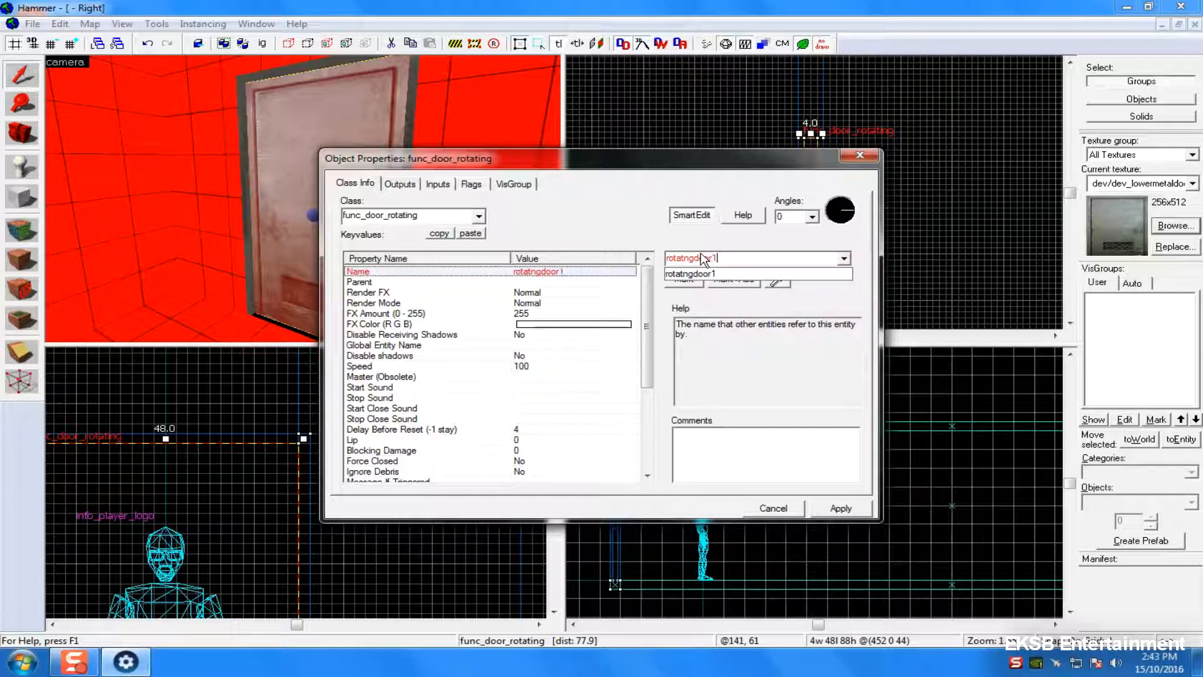
{"action": "left_click", "coordinate": [860, 513]}
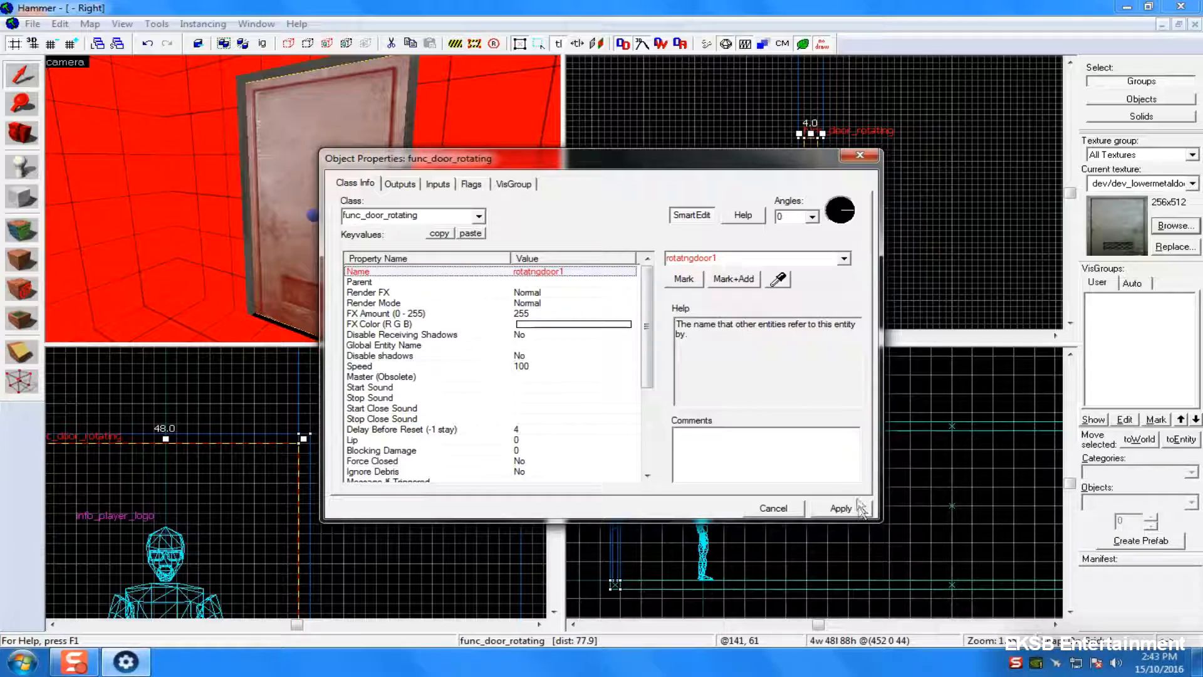
- Open the door's Origin property, try 442 as its X coordinate, and set X back to 452
{"action": "left_click_drag", "start_coordinate": [469, 161], "coordinate": [676, 194]}
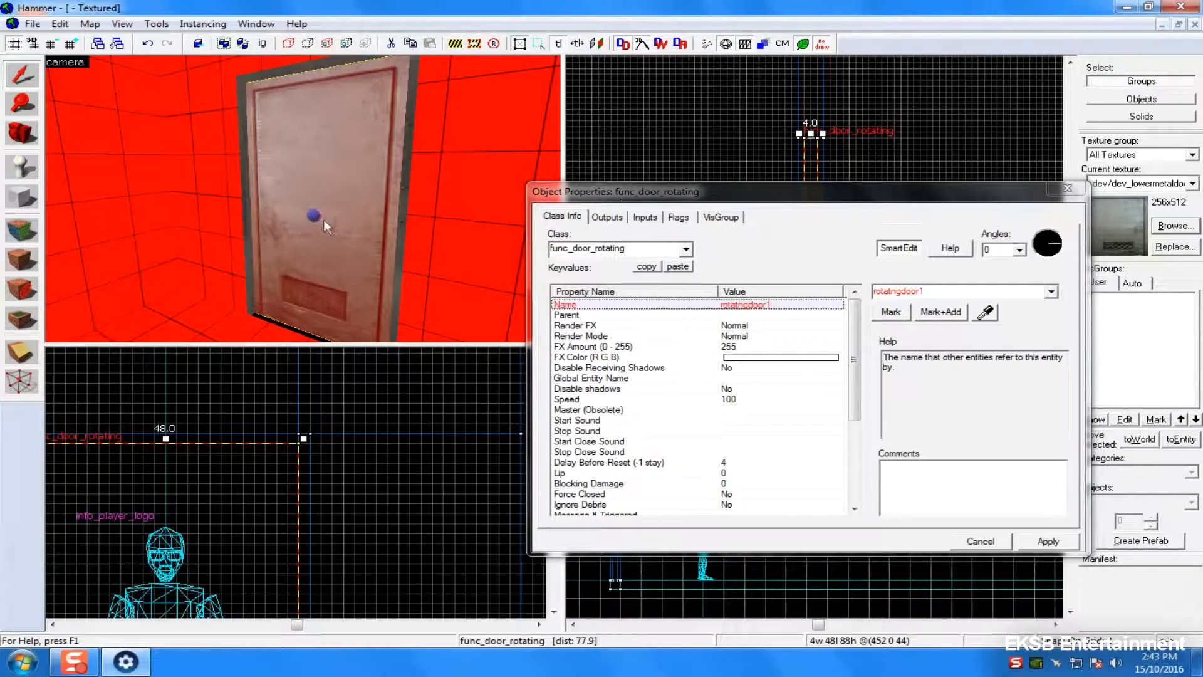
{"action": "scroll", "coordinate": [770, 414], "scroll_direction": "down", "scroll_amount": 2}
{"action": "scroll", "coordinate": [797, 417], "scroll_direction": "up", "scroll_amount": 2}
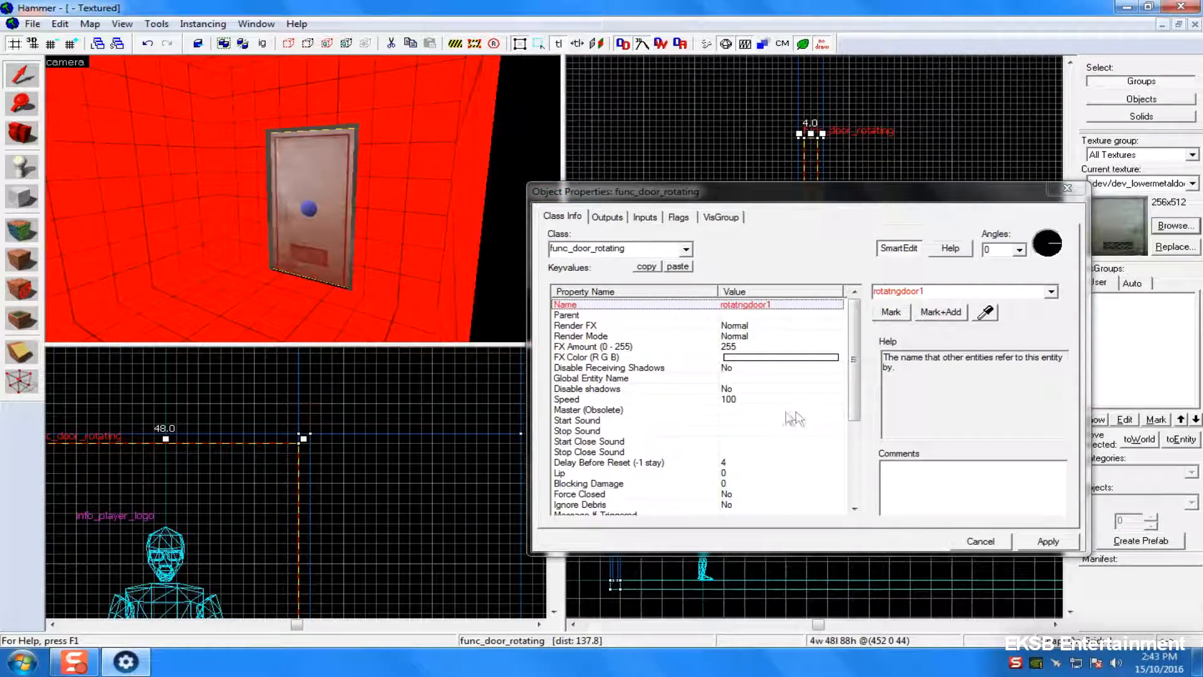
{"action": "left_click_drag", "start_coordinate": [858, 367], "coordinate": [849, 492]}
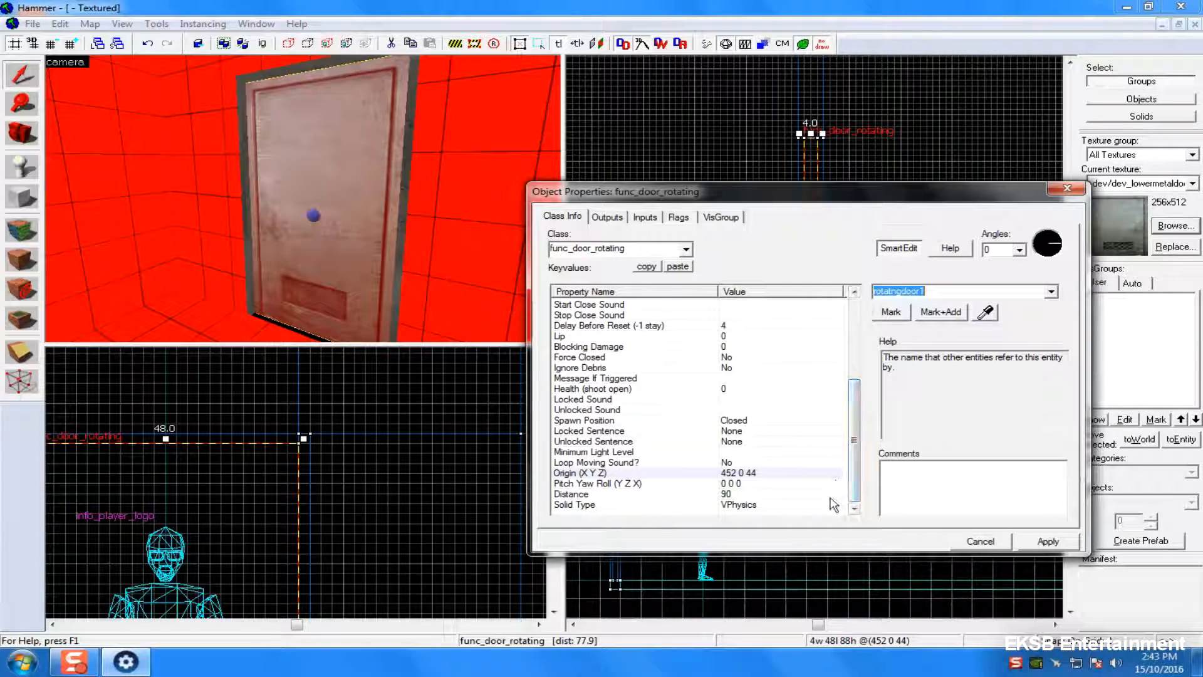
{"action": "left_click", "coordinate": [761, 473]}
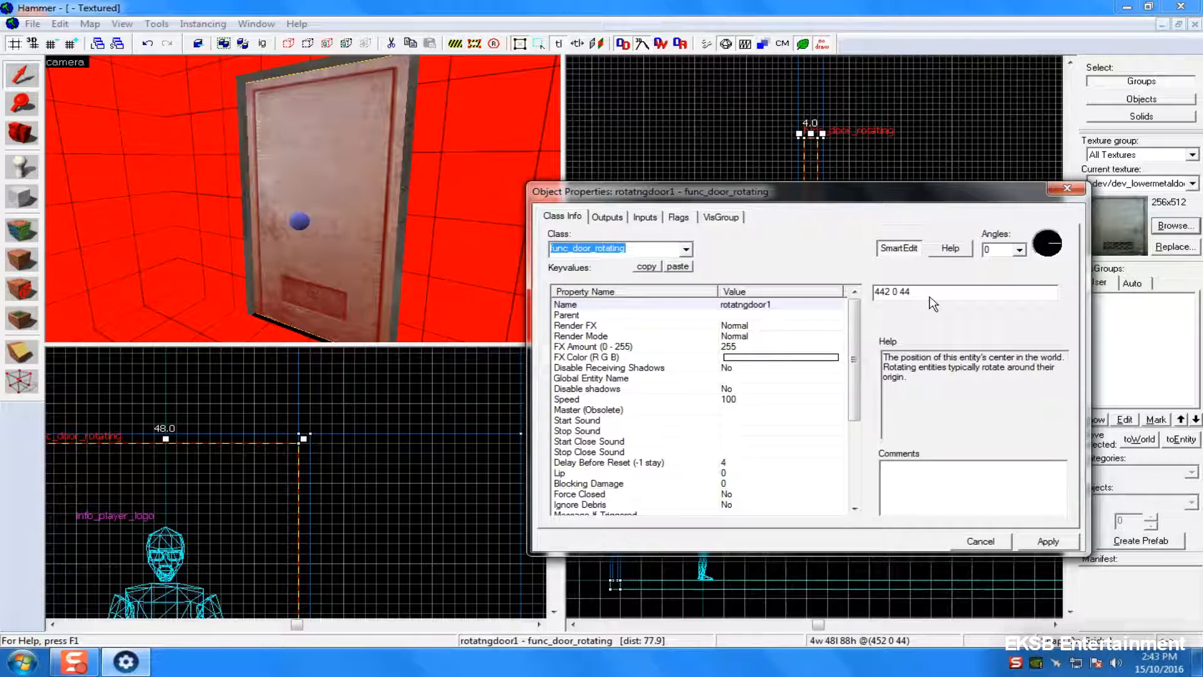
{"action": "left_click", "coordinate": [888, 292]}
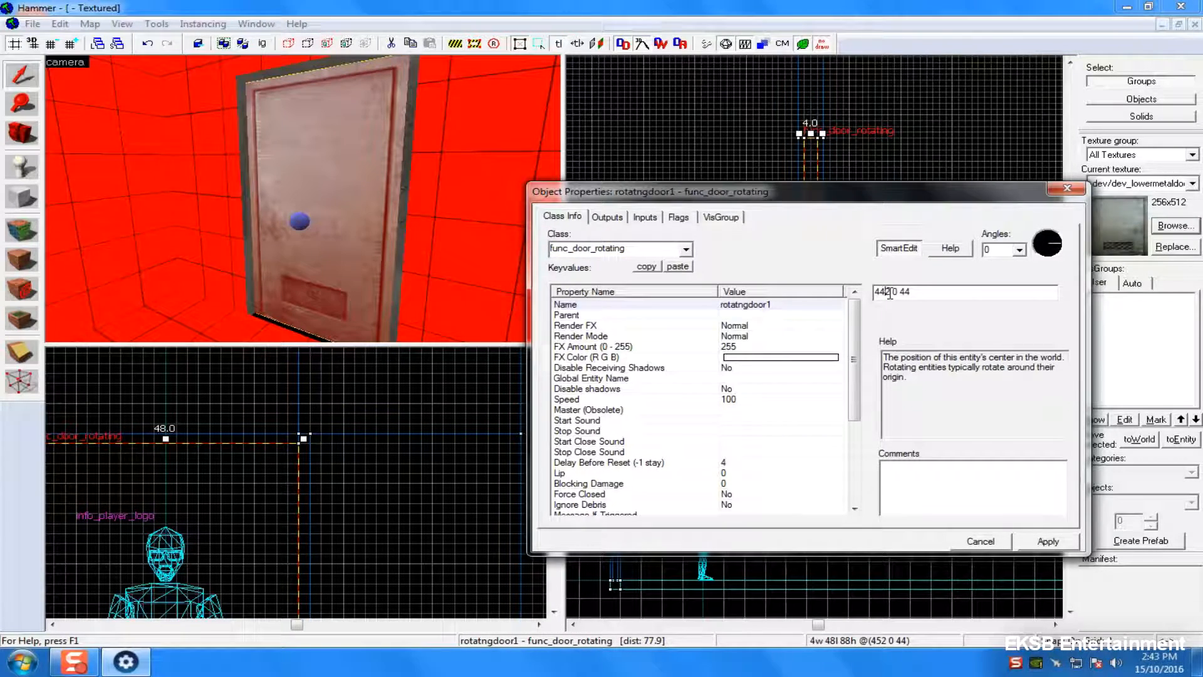
{"action": "type", "text": "5"}
{"action": "key", "text": "BackSpace"}
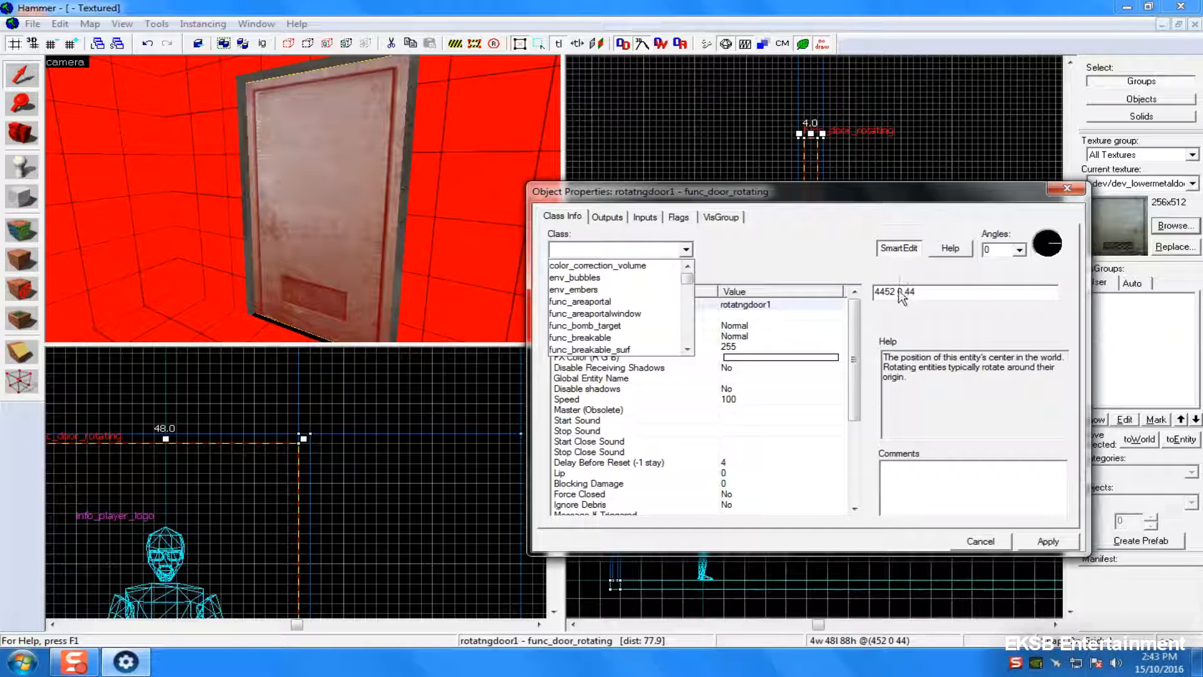
{"action": "left_click", "coordinate": [890, 292]}
{"action": "left_click", "coordinate": [880, 292]}
{"action": "key", "text": "BackSpace"}
- Set the door's origin to 452 22 44 and check the hinge point against the door's edge up close
{"action": "left_click_drag", "start_coordinate": [943, 290], "coordinate": [903, 292]}
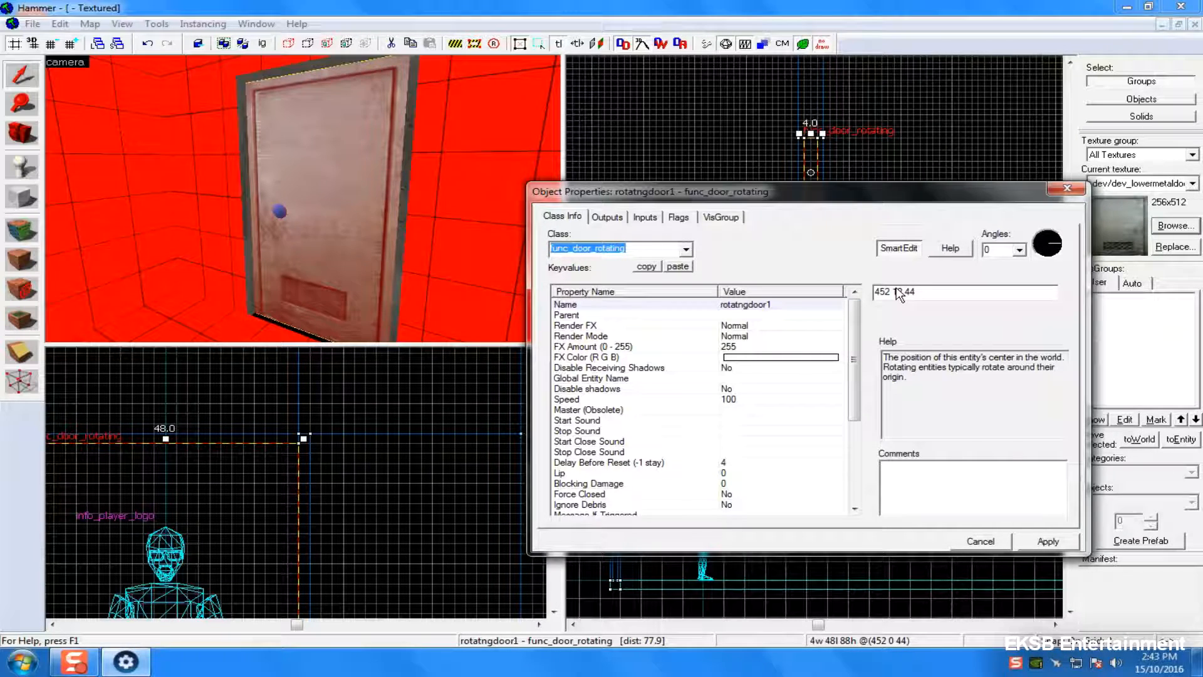
{"action": "key", "text": "BackSpace"}
{"action": "type", "text": "2"}
{"action": "key", "text": "Return"}
{"action": "key", "text": "z"}
{"action": "key", "text": "w"}
{"action": "key", "text": "z"}
{"action": "key", "text": "w"}
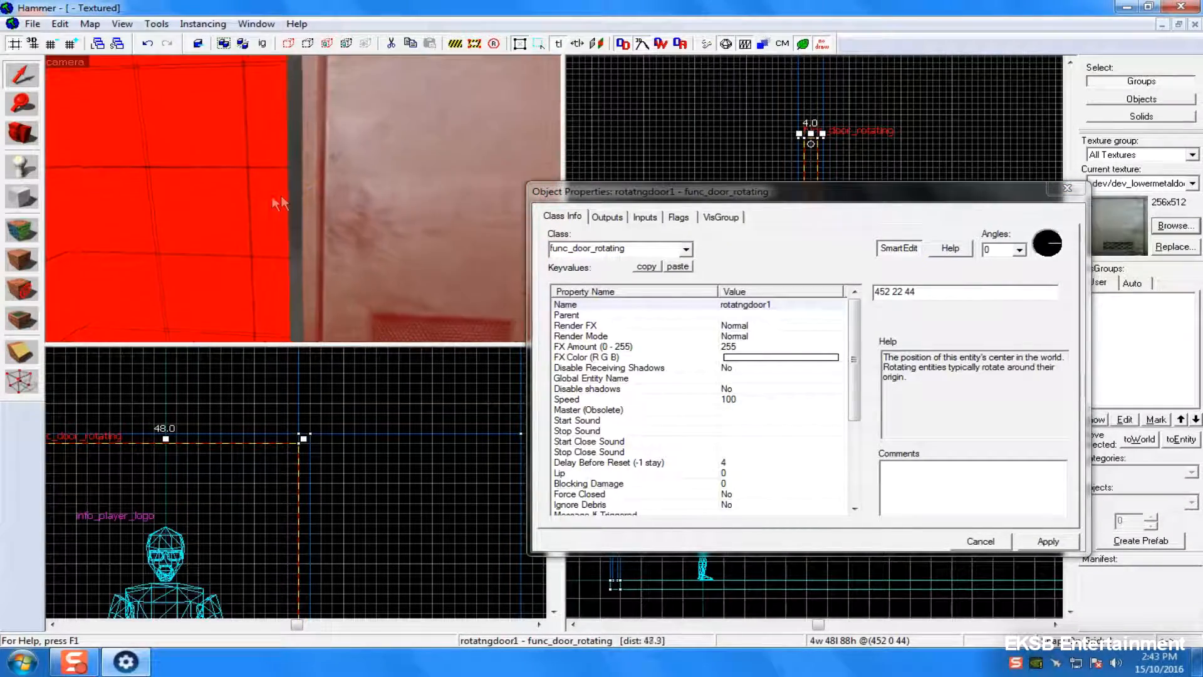
{"action": "key", "text": "s"}
{"action": "key", "text": "z"}
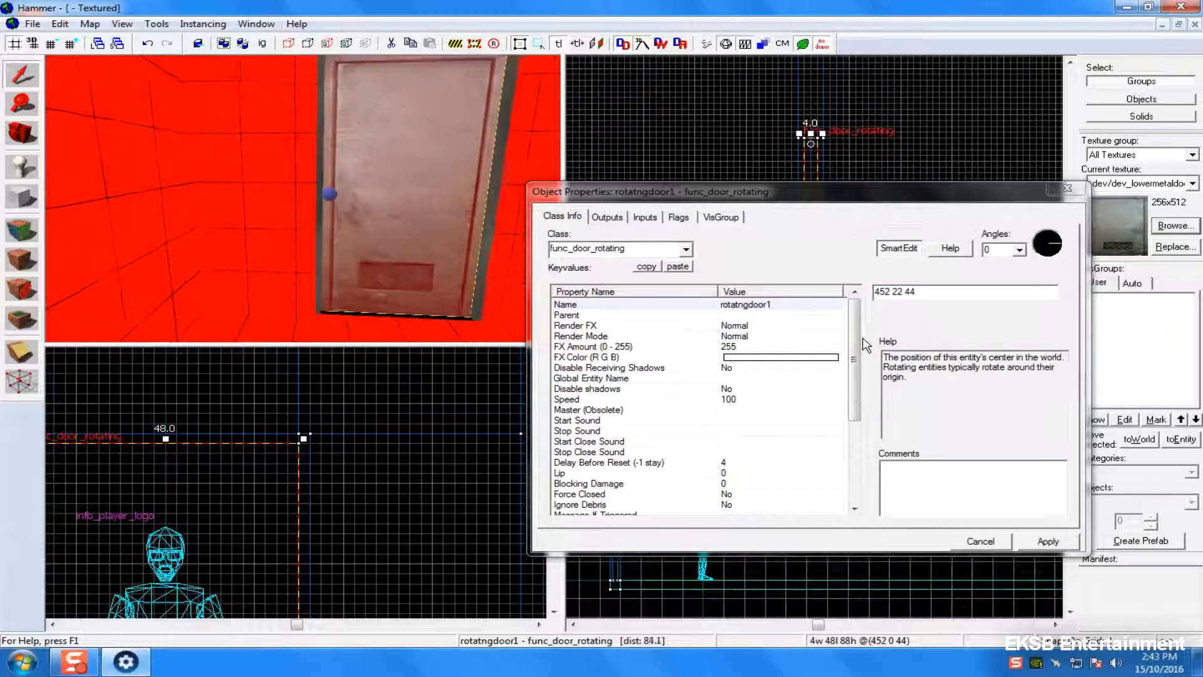
- Set the door origin's Y coordinate to 24, try 25 as well, and close the object properties
{"action": "left_click", "coordinate": [907, 293]}
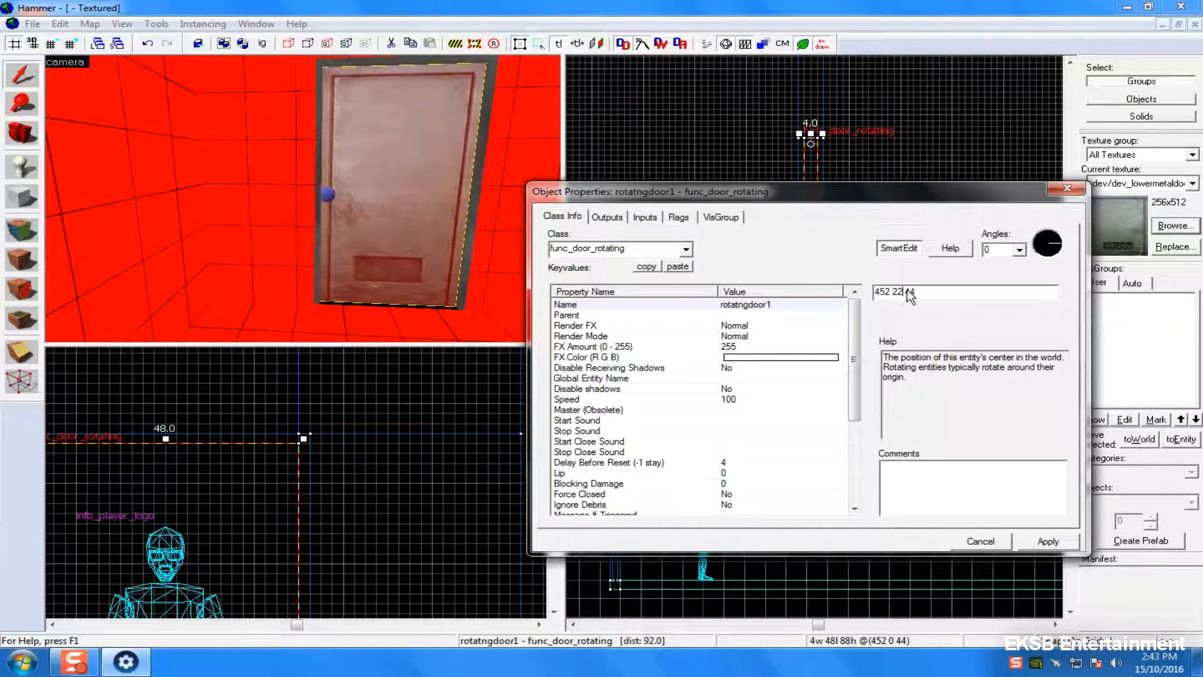
{"action": "type", "text": "4"}
{"action": "key", "text": "Return"}
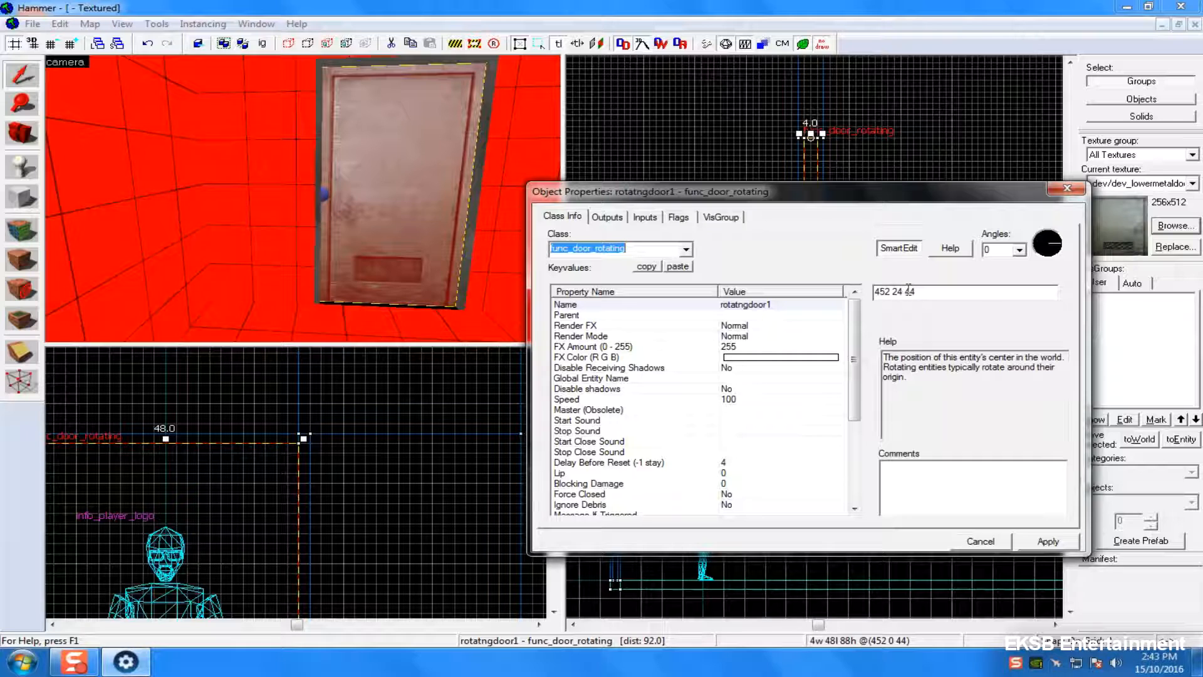
{"action": "left_click", "coordinate": [905, 299]}
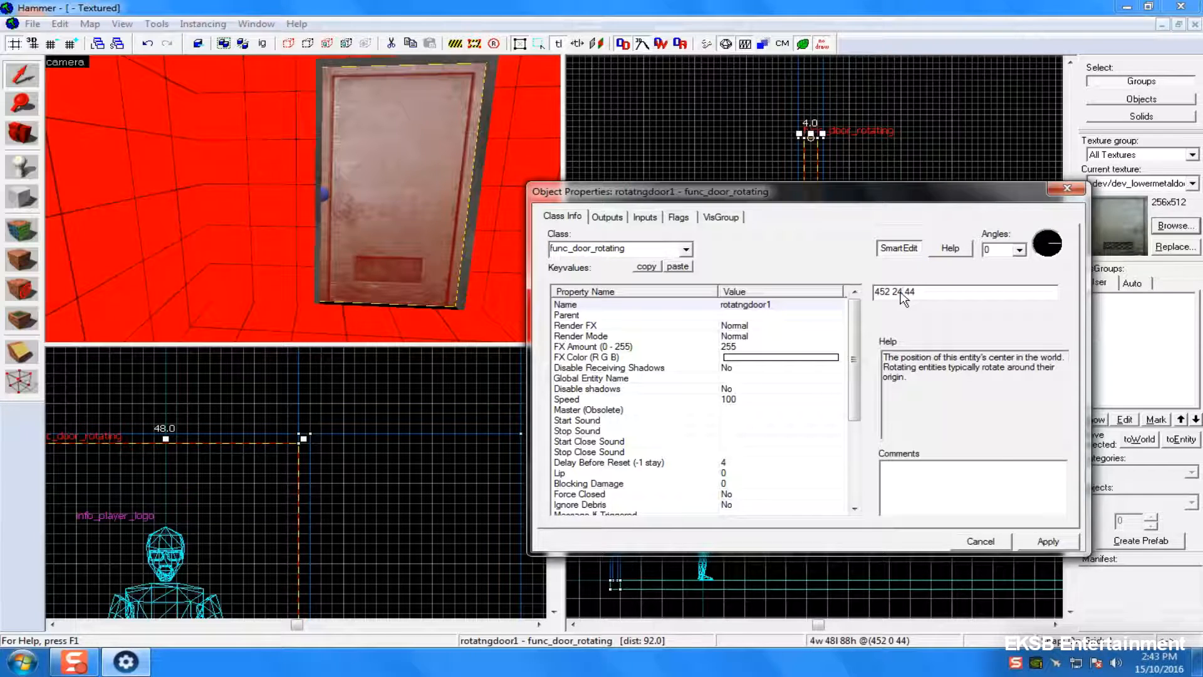
{"action": "key", "text": "Return"}
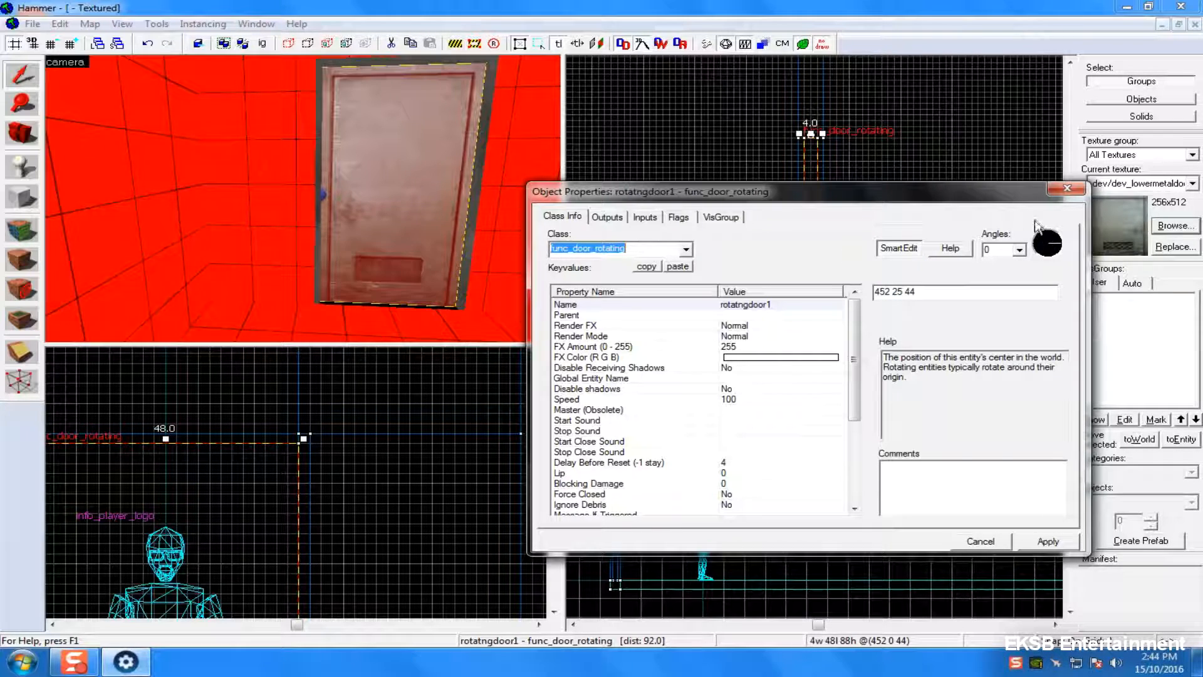
{"action": "left_click", "coordinate": [900, 293]}
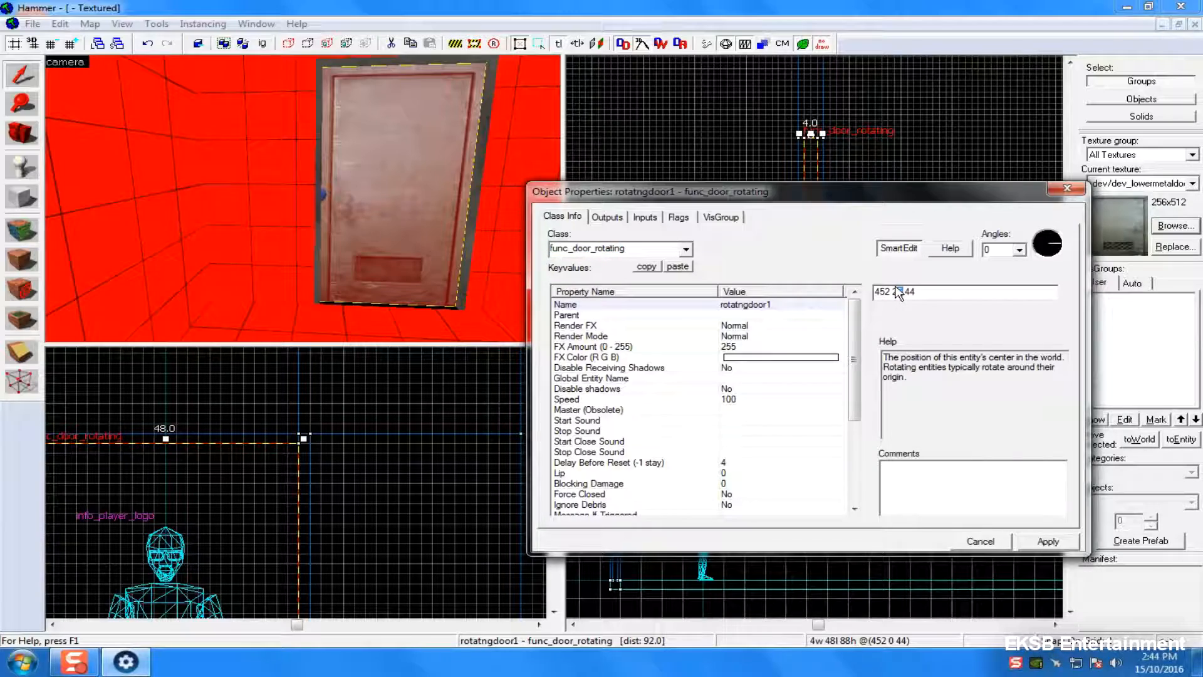
{"action": "left_click", "coordinate": [1067, 188]}
- Pick up the bl4_measuregeneric_red texture from the floor face and close the Face Edit Sheet
{"action": "left_click", "coordinate": [404, 307]}
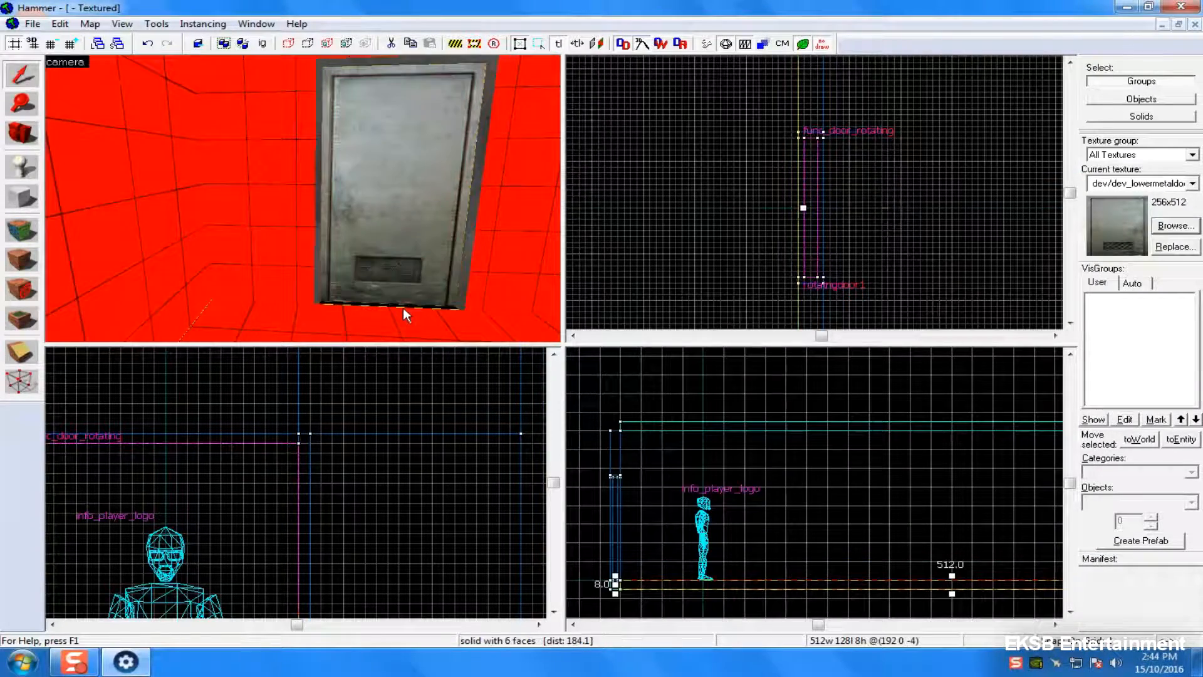
{"action": "left_click", "coordinate": [22, 230]}
{"action": "left_click", "coordinate": [261, 323]}
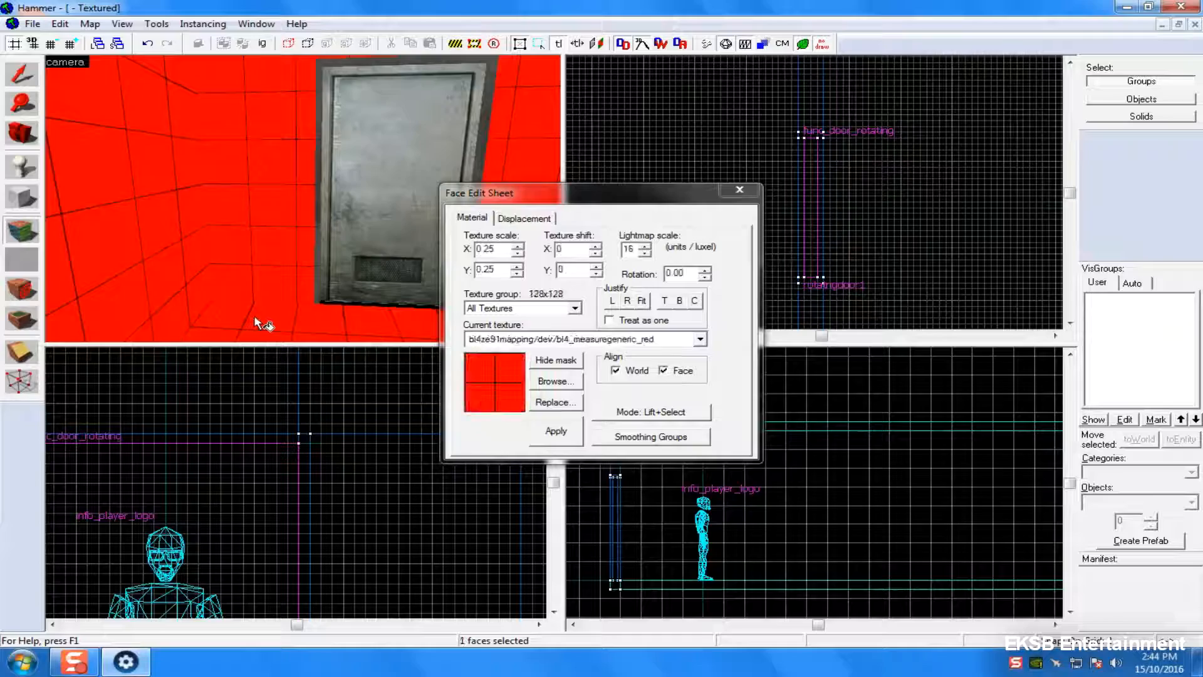
{"action": "left_click", "coordinate": [740, 190]}
- Create a red block covering the doorway's footprint to fill the floor gap beneath the door
{"action": "key", "text": "shift+b"}
{"action": "scroll", "coordinate": [873, 148], "scroll_direction": "up", "scroll_amount": 2}
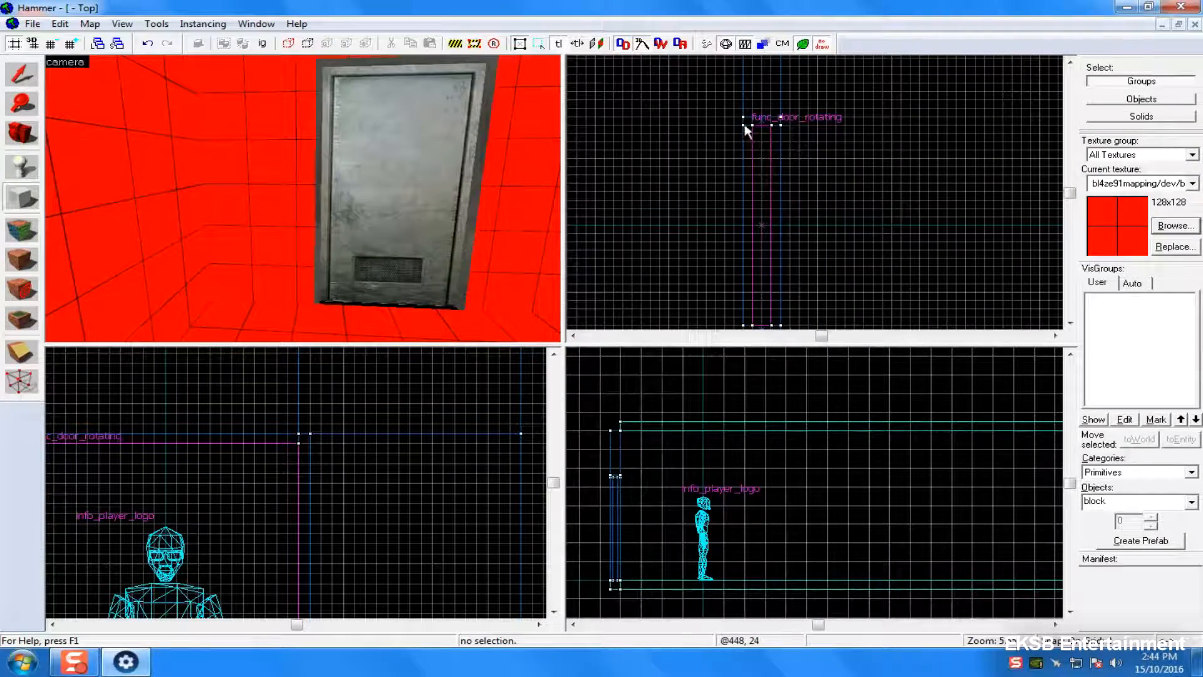
{"action": "left_click_drag", "start_coordinate": [748, 126], "coordinate": [781, 257]}
{"action": "key", "text": "Down"}
{"action": "key", "text": "Return"}
- Examine the filled floor at the base of the door from several angles
{"action": "key", "text": "w"}
{"action": "key", "text": "Right"}
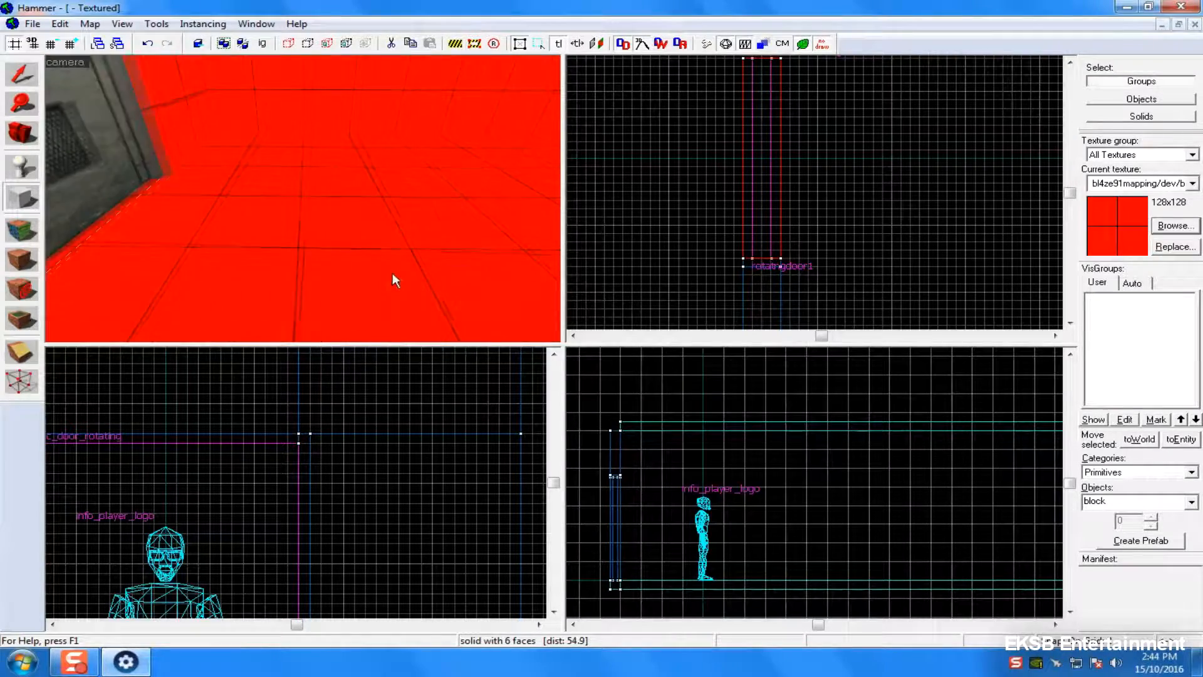
{"action": "left_click", "coordinate": [18, 234]}
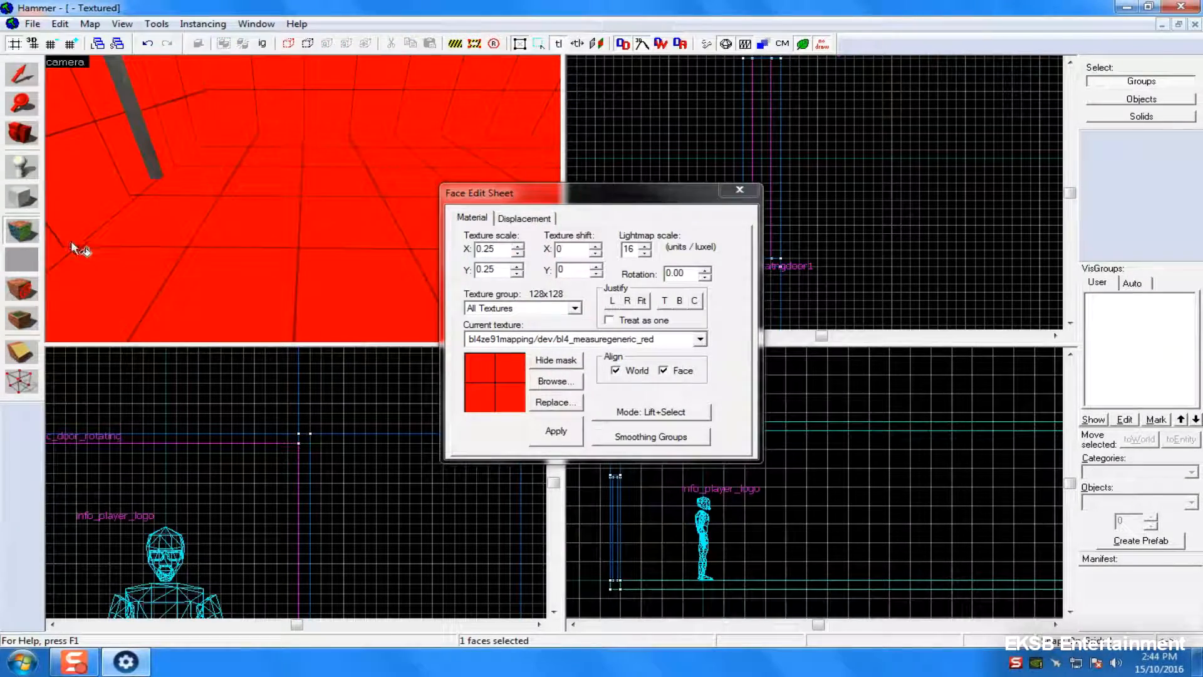
{"action": "key", "text": "w"}
{"action": "key", "text": "Up"}
{"action": "key", "text": "Right"}
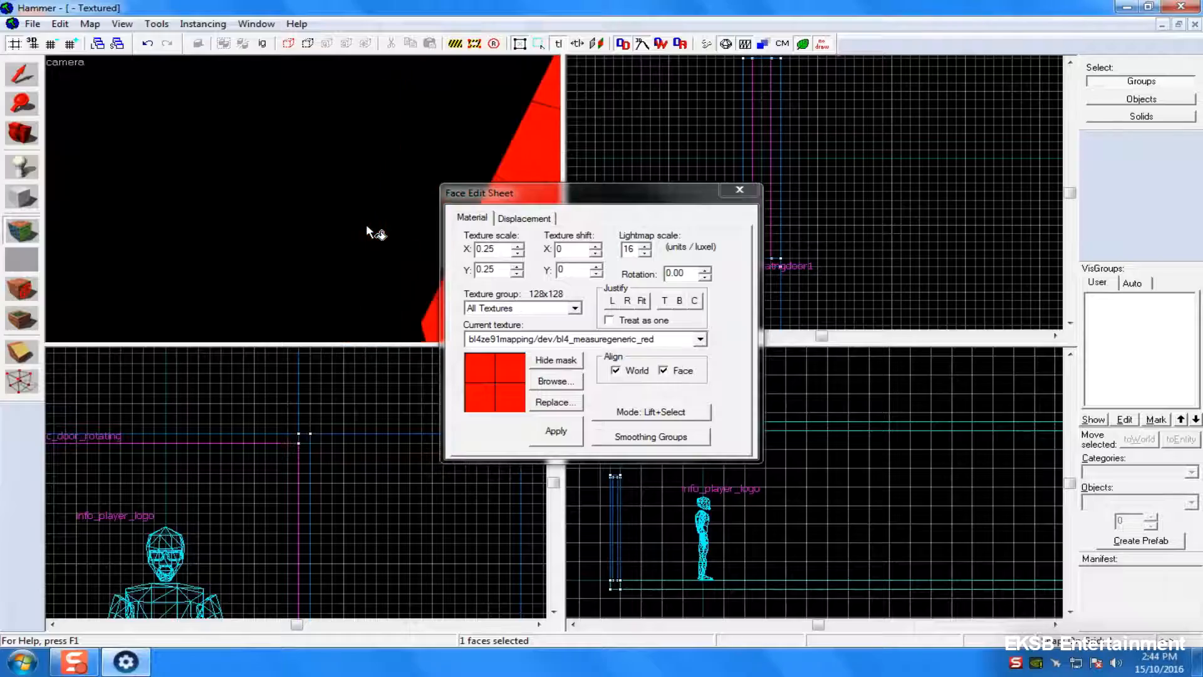
{"action": "key", "text": "Down"}
{"action": "key", "text": "w"}
{"action": "key", "text": "Left"}
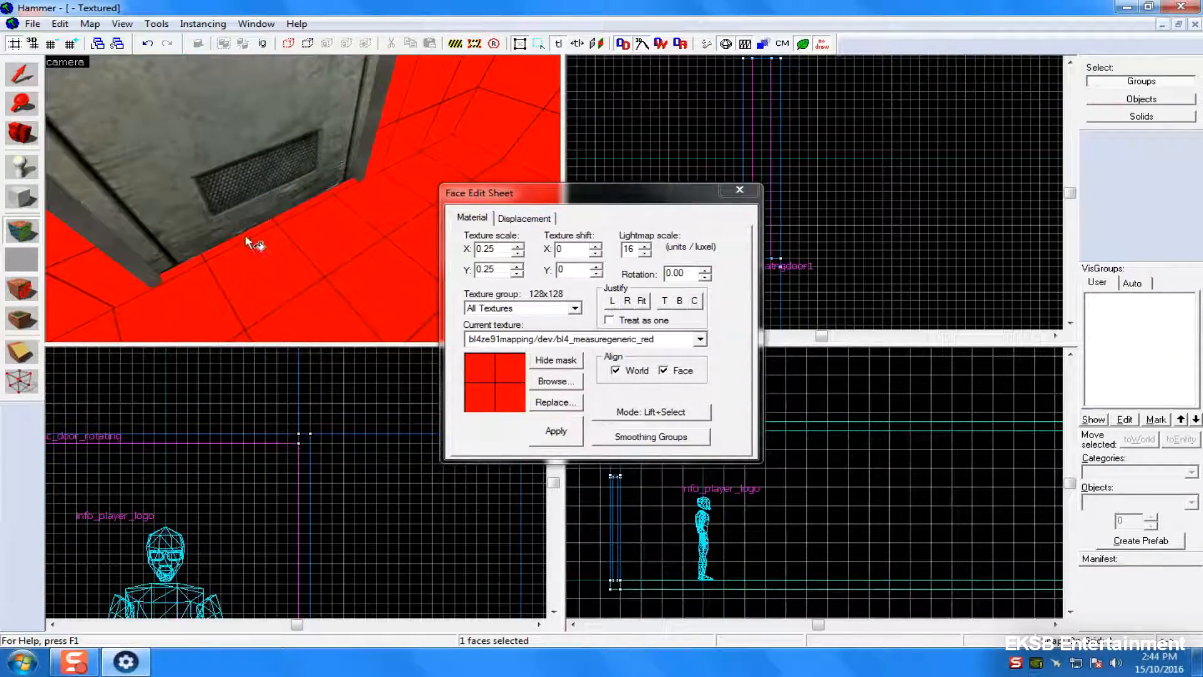
{"action": "left_click", "coordinate": [742, 190]}
{"action": "key", "text": "Right"}
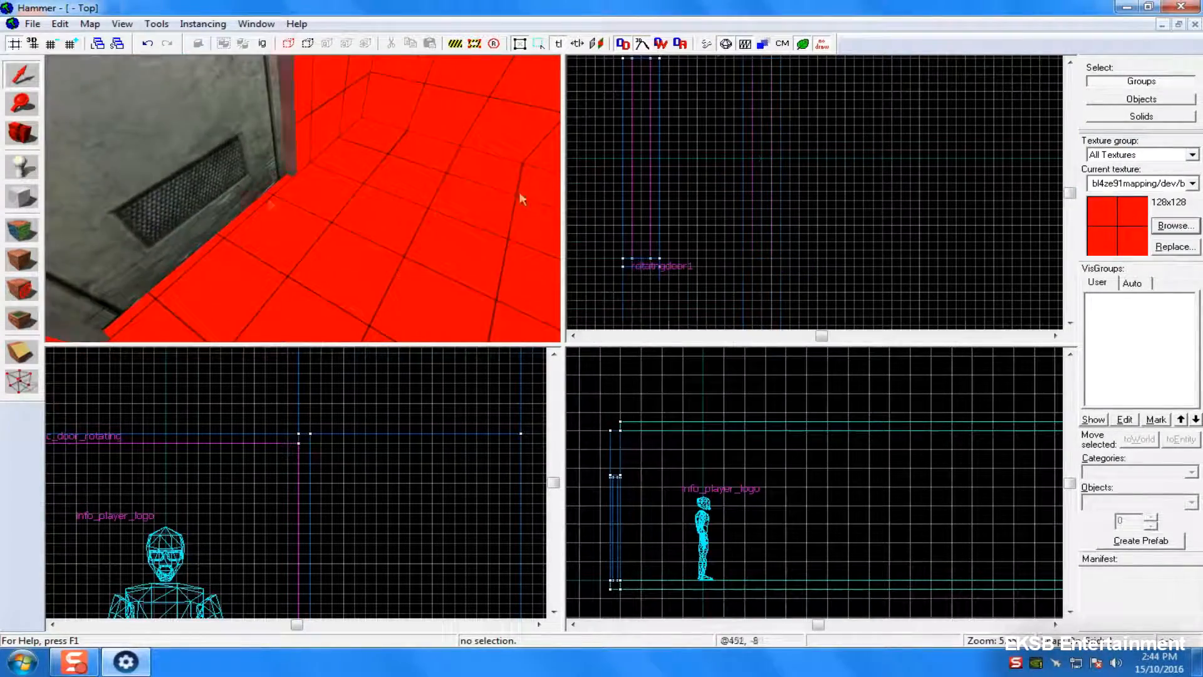
- Filter the texture browser by floor and choose the beige tile texture cparg/007_stack/stack_floor
{"action": "left_click", "coordinate": [1174, 225]}
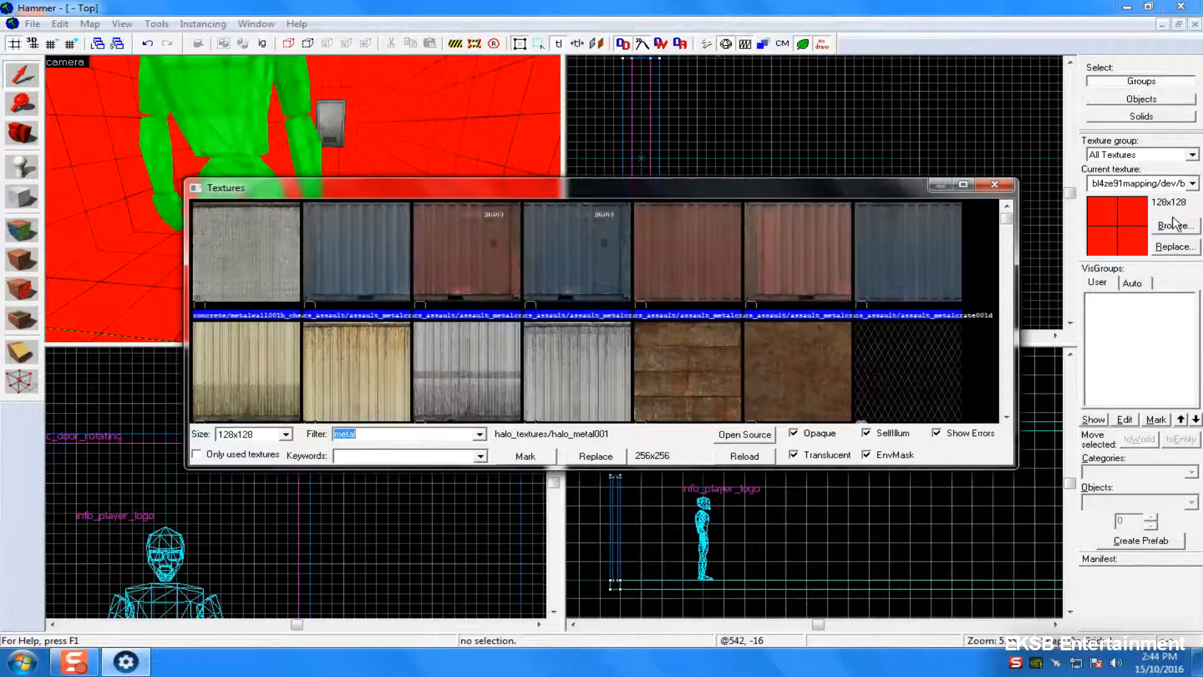
{"action": "type", "text": "floor"}
{"action": "left_click", "coordinate": [468, 336]}
{"action": "scroll", "coordinate": [395, 339], "scroll_direction": "down", "scroll_amount": 3}
{"action": "scroll", "coordinate": [395, 338], "scroll_direction": "down", "scroll_amount": 10}
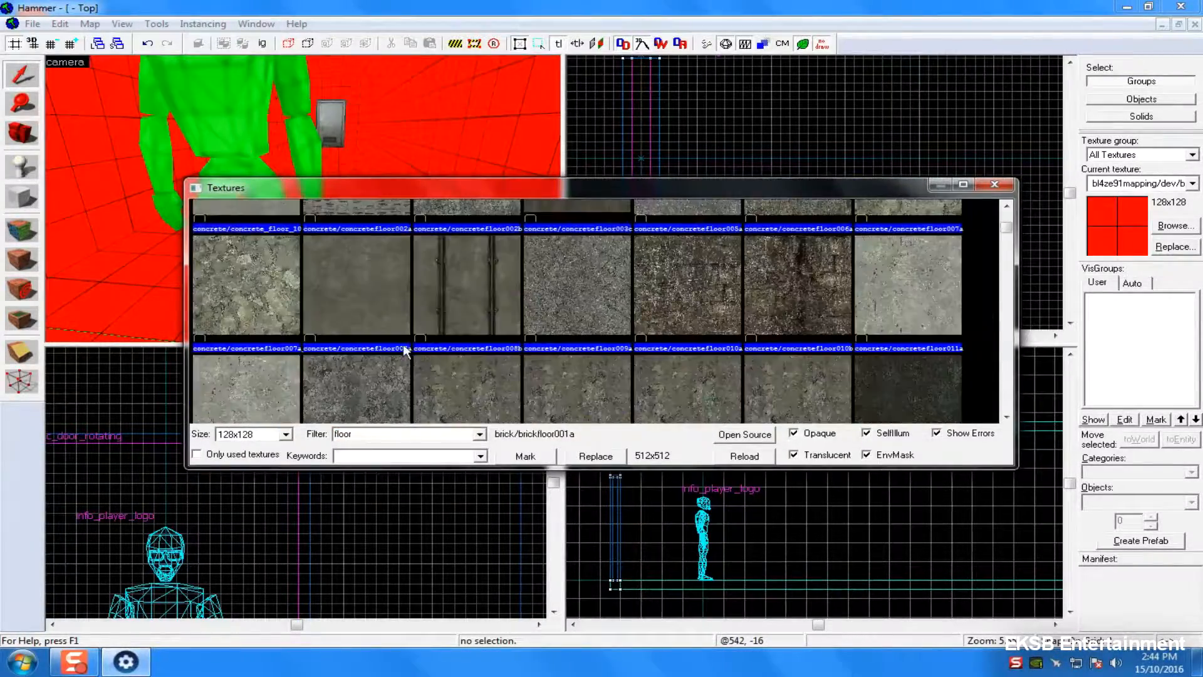
{"action": "scroll", "coordinate": [438, 313], "scroll_direction": "down", "scroll_amount": 5}
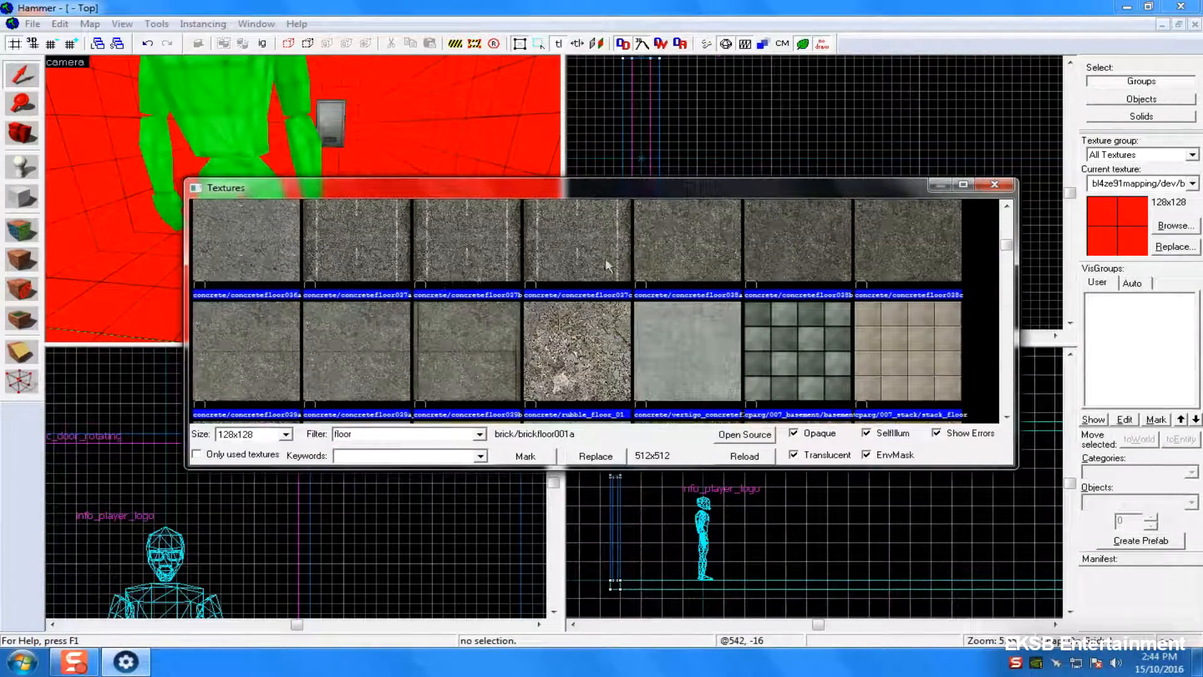
{"action": "double_click", "coordinate": [930, 349]}
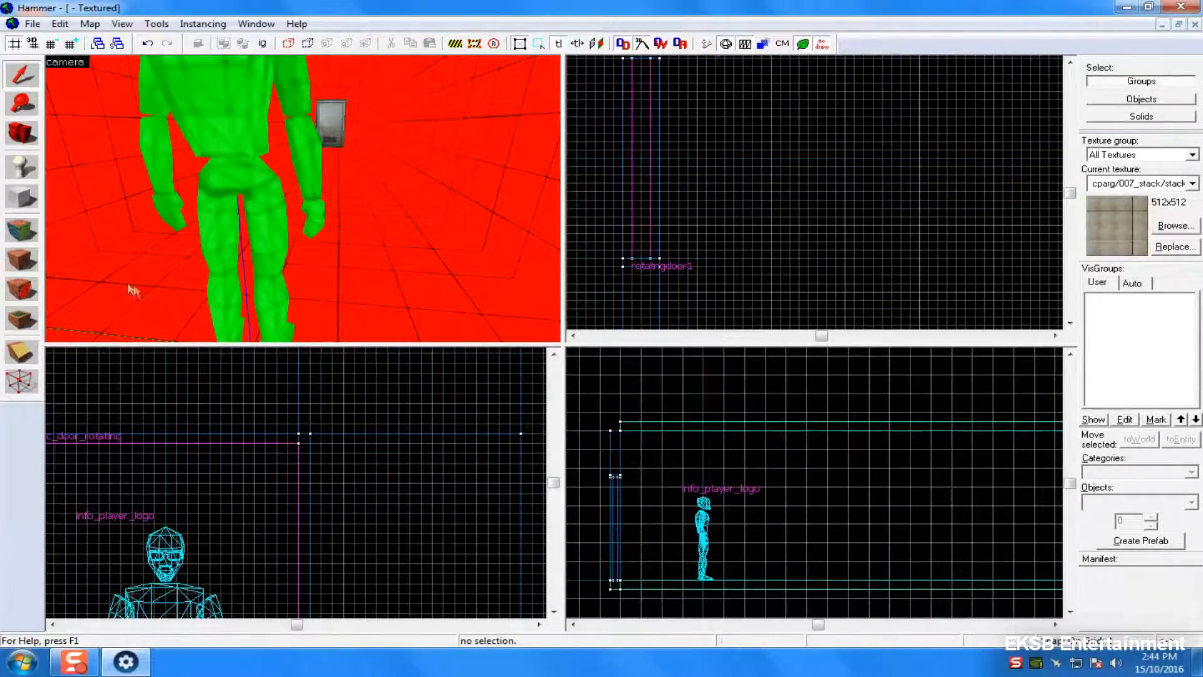
- Apply the stack_floor tile texture to the corridor's floor face
{"action": "left_click", "coordinate": [25, 241]}
{"action": "right_click", "coordinate": [349, 253]}
{"action": "left_click", "coordinate": [306, 291]}
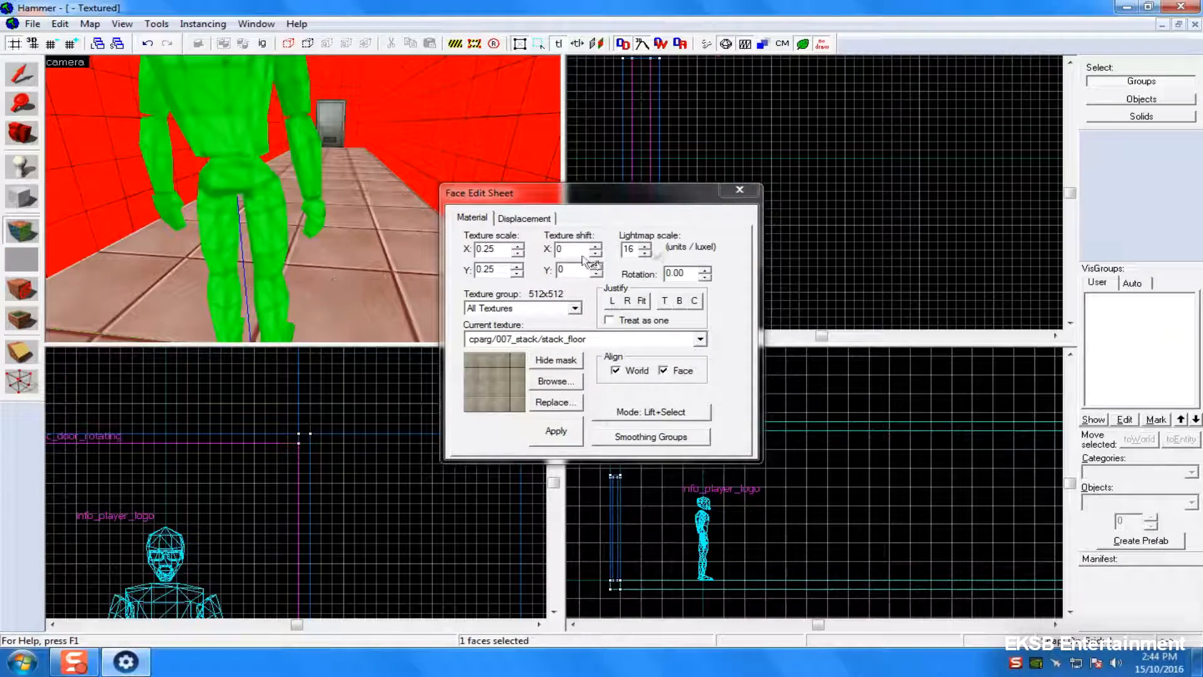
- Fit the stack_floor texture to the floor face and set its X and Y texture scale to 0.15
{"action": "left_click", "coordinate": [641, 300]}
{"action": "double_click", "coordinate": [507, 269]}
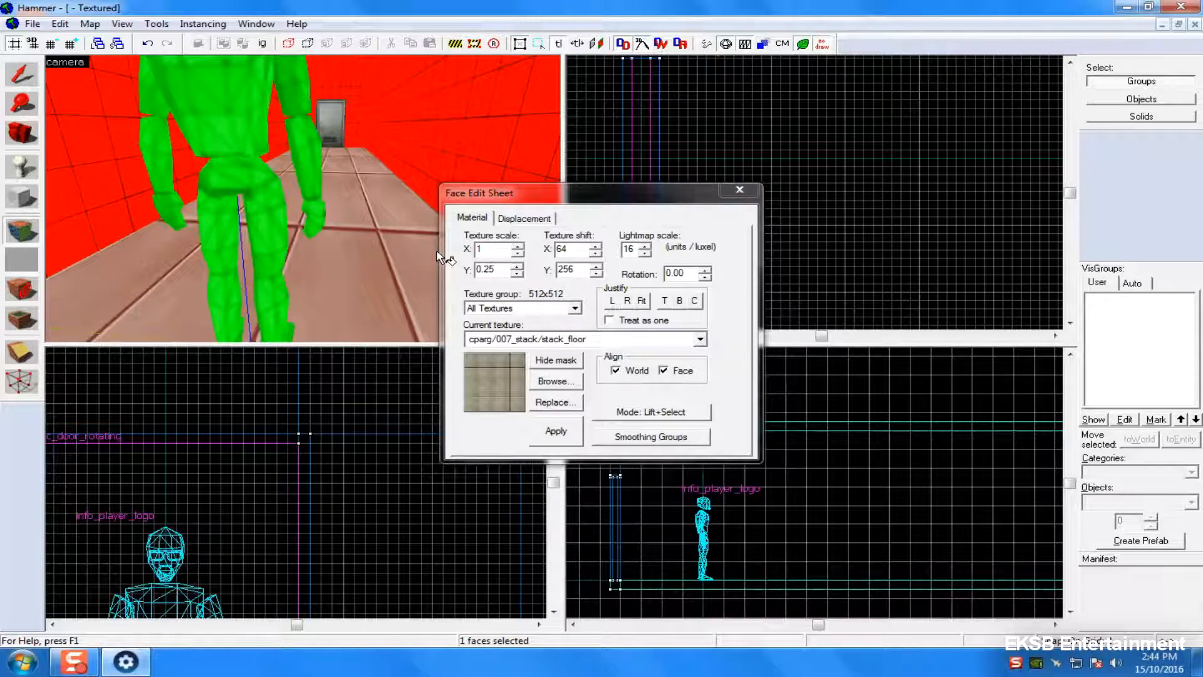
{"action": "left_click", "coordinate": [456, 246]}
{"action": "type", "text": "0.15"}
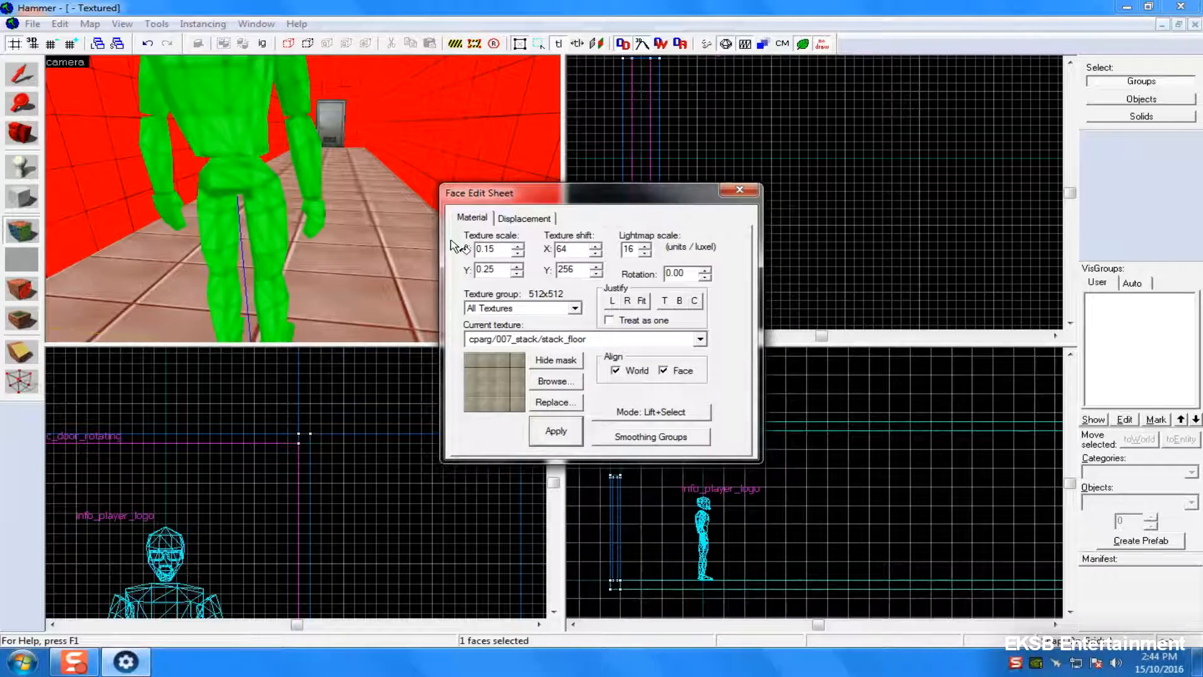
{"action": "type", "text": "zz"}
{"action": "left_click", "coordinate": [491, 265]}
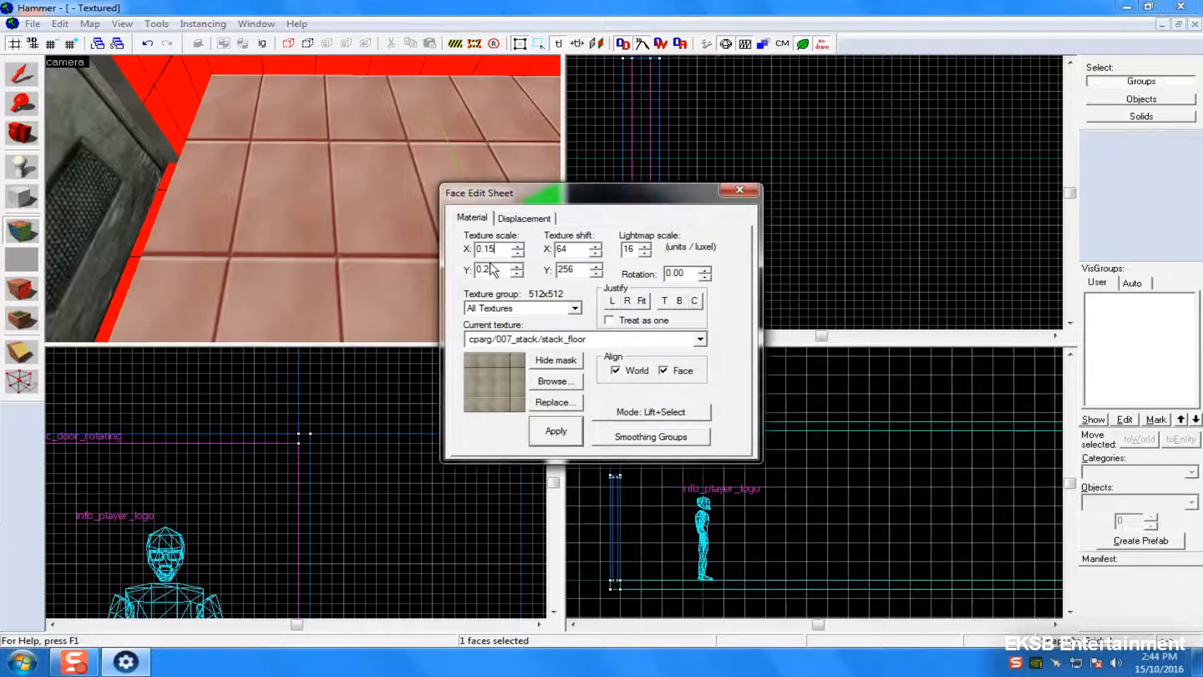
{"action": "key", "text": "BackSpace"}
{"action": "key", "text": "BackSpace"}
{"action": "type", "text": "15"}
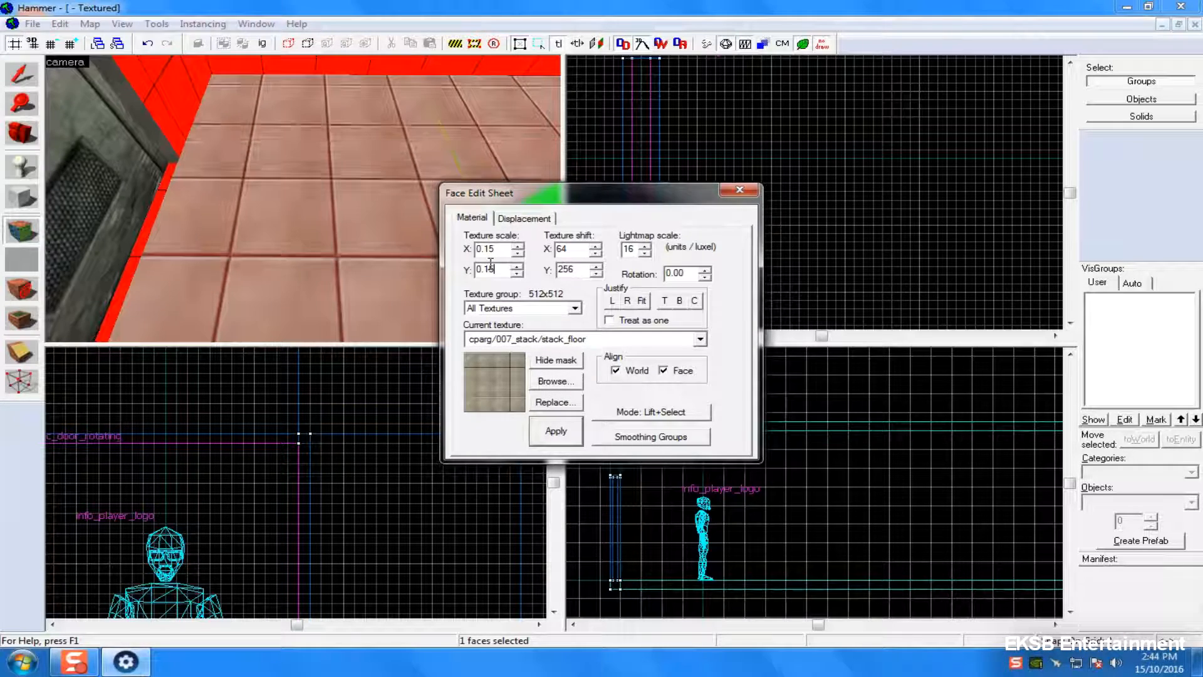
- Set the floor texture's X scale to 0.10 and both its X and Y shift to 0
{"action": "type", "text": "0"}
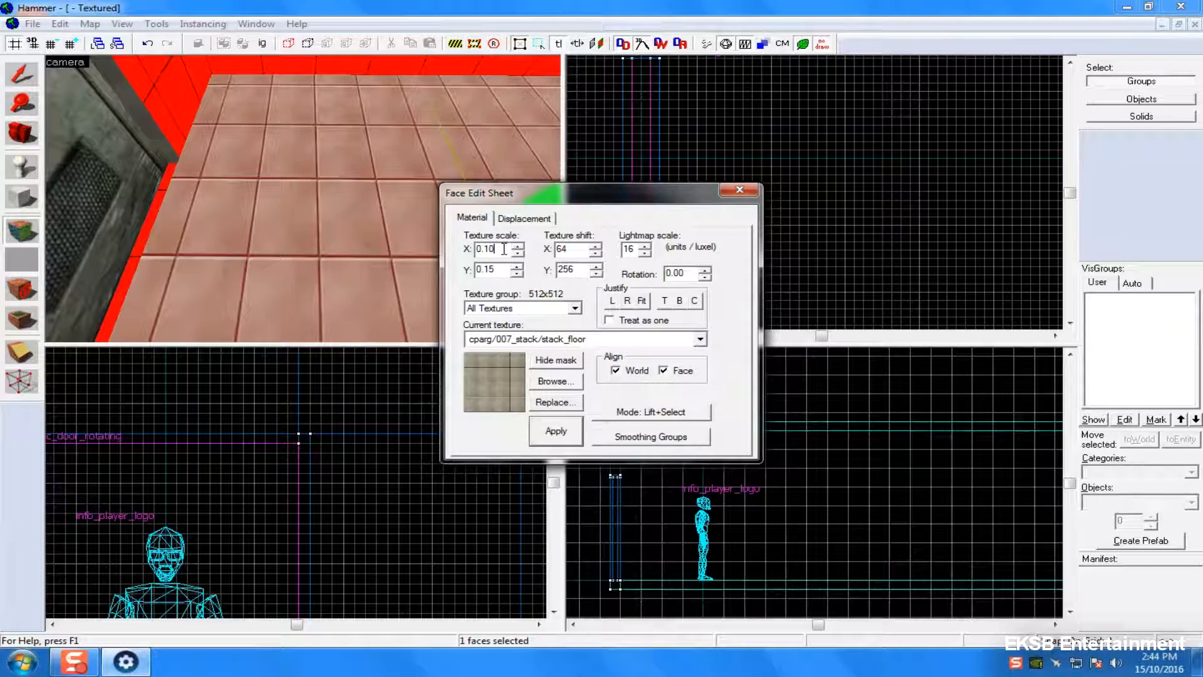
{"action": "left_click_drag", "start_coordinate": [569, 249], "coordinate": [559, 252]}
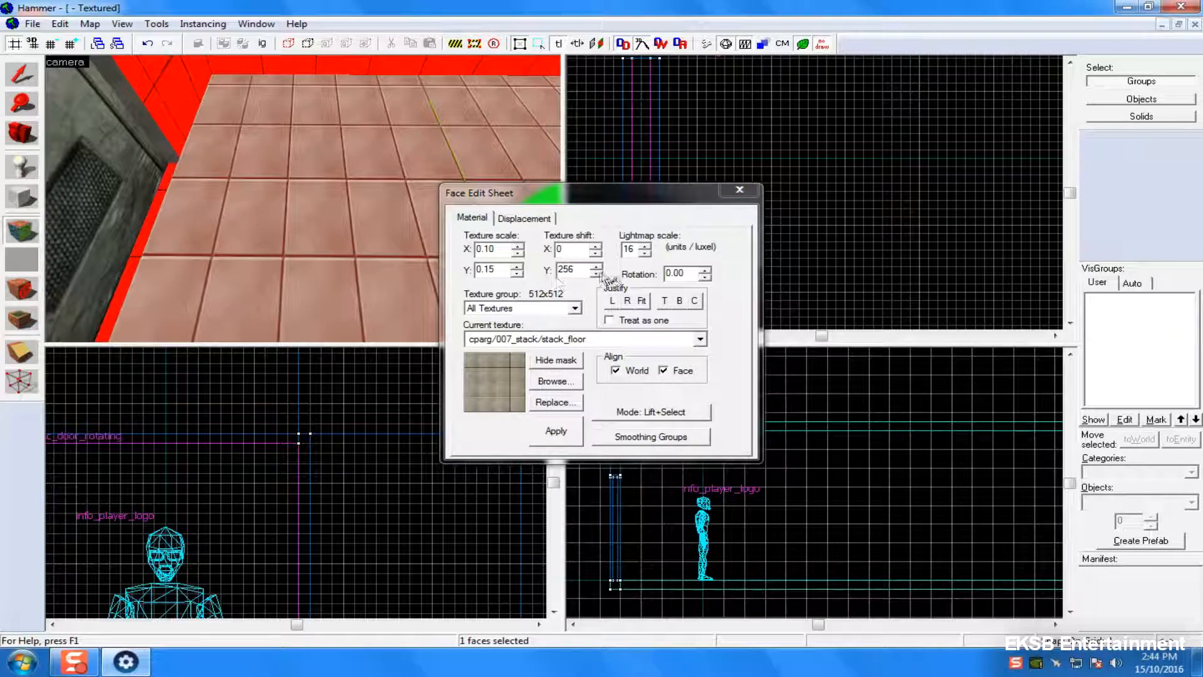
{"action": "left_click", "coordinate": [605, 278]}
{"action": "type", "text": "0"}
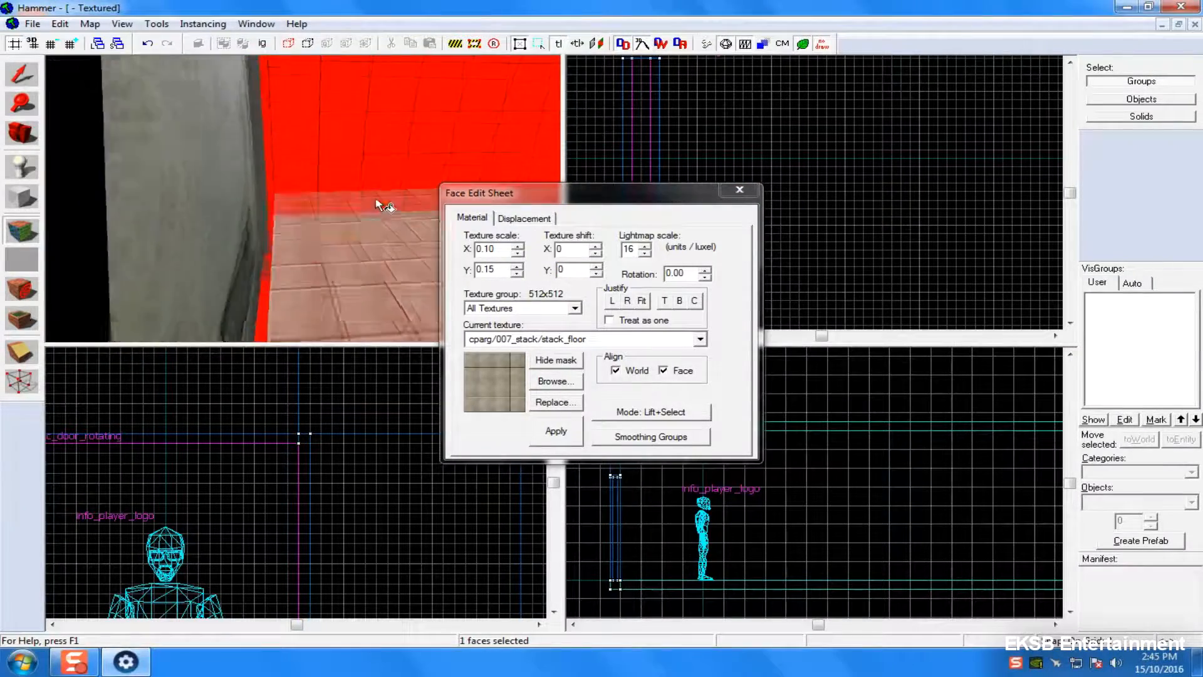
- Try a Y shift of 11 on the floor texture and set its Y scale to 0.1
{"action": "type", "text": "z"}
{"action": "left_click", "coordinate": [594, 280]}
{"action": "type", "text": "11"}
{"action": "left_click", "coordinate": [506, 271]}
{"action": "key", "text": "BackSpace"}
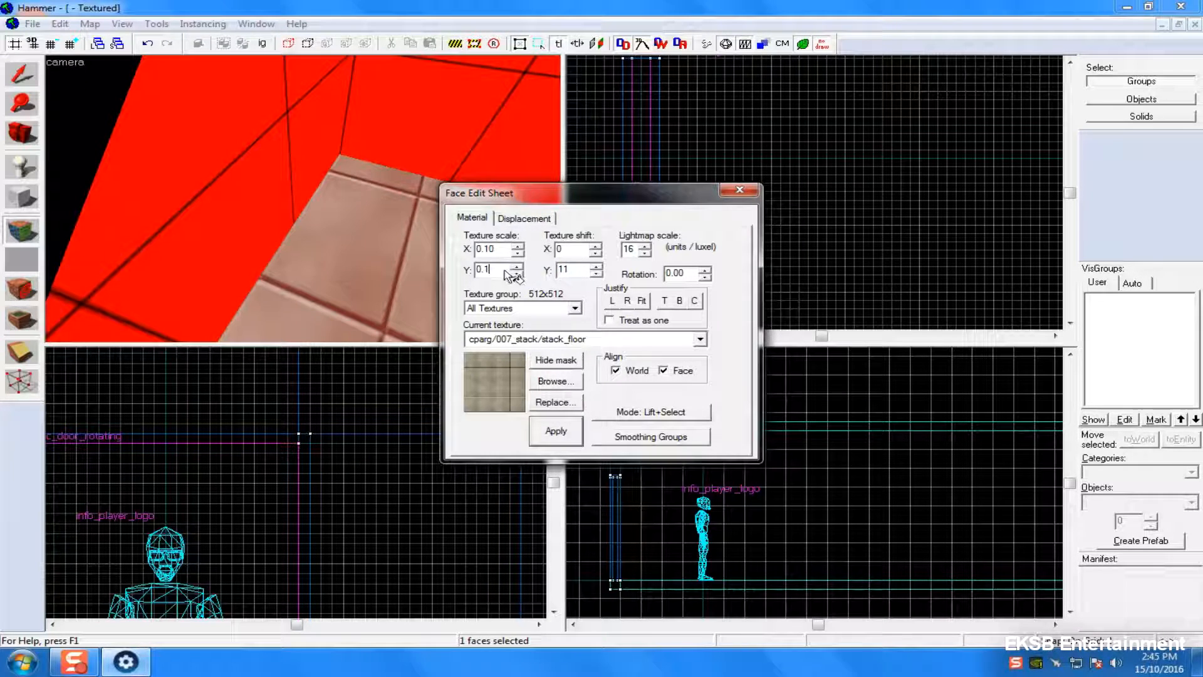
- Try a Y shift of -5 on the floor texture, reset it to 0, and finish editing the face
{"action": "left_click", "coordinate": [569, 267]}
{"action": "key", "text": "BackSpace"}
{"action": "key", "text": "BackSpace"}
{"action": "type", "text": "2"}
{"action": "key", "text": "BackSpace"}
{"action": "type", "text": "-5"}
{"action": "left_click_drag", "start_coordinate": [569, 268], "coordinate": [509, 271]}
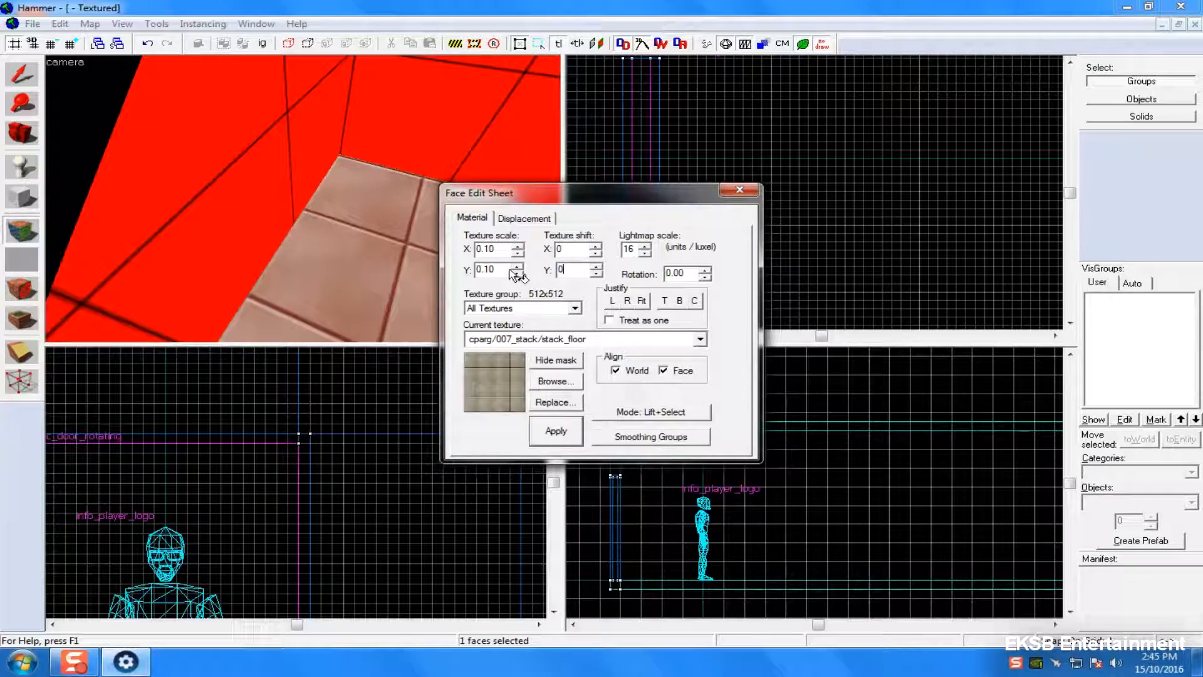
{"action": "left_click_drag", "start_coordinate": [256, 223], "coordinate": [457, 268]}
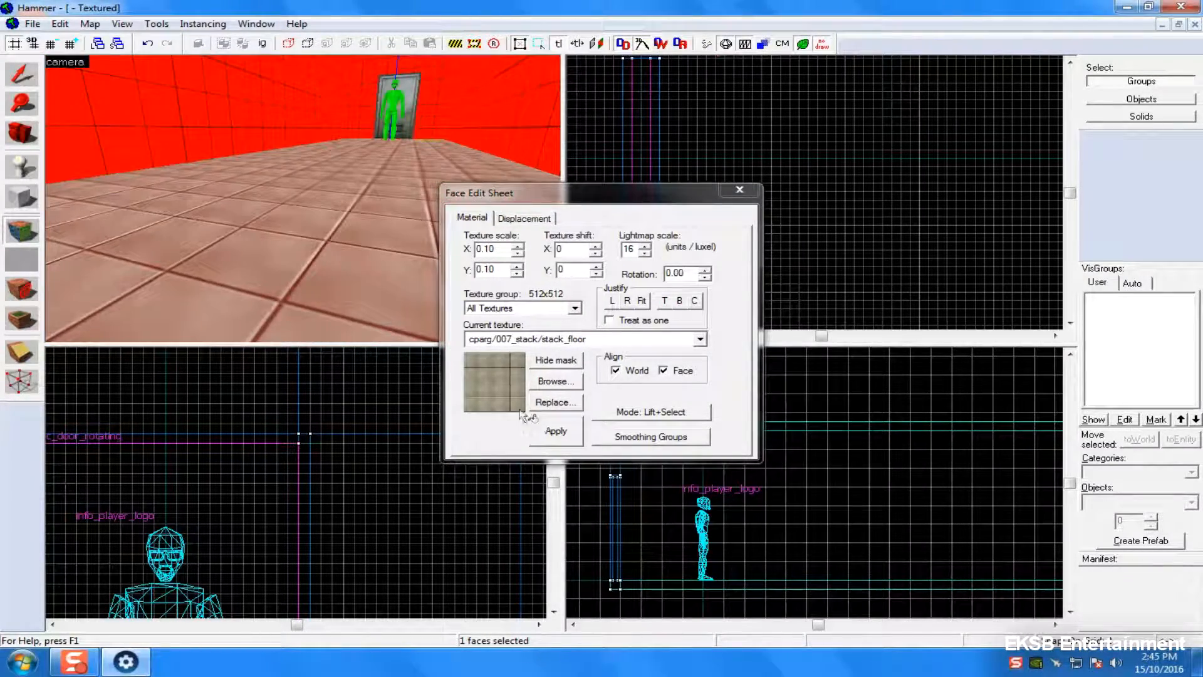
{"action": "left_click", "coordinate": [740, 190]}
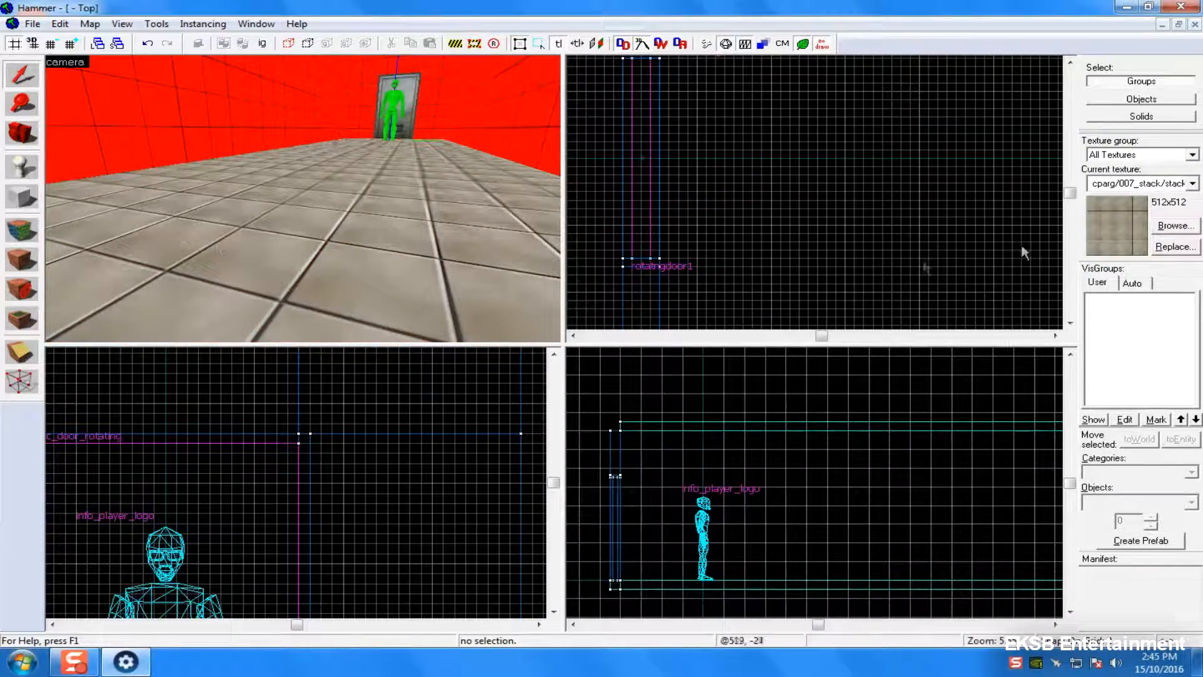
- Filter the texture browser by wall and look through the wall textures
{"action": "left_click", "coordinate": [1176, 227]}
{"action": "left_click", "coordinate": [841, 302]}
{"action": "scroll", "coordinate": [849, 335], "scroll_direction": "down", "scroll_amount": 8}
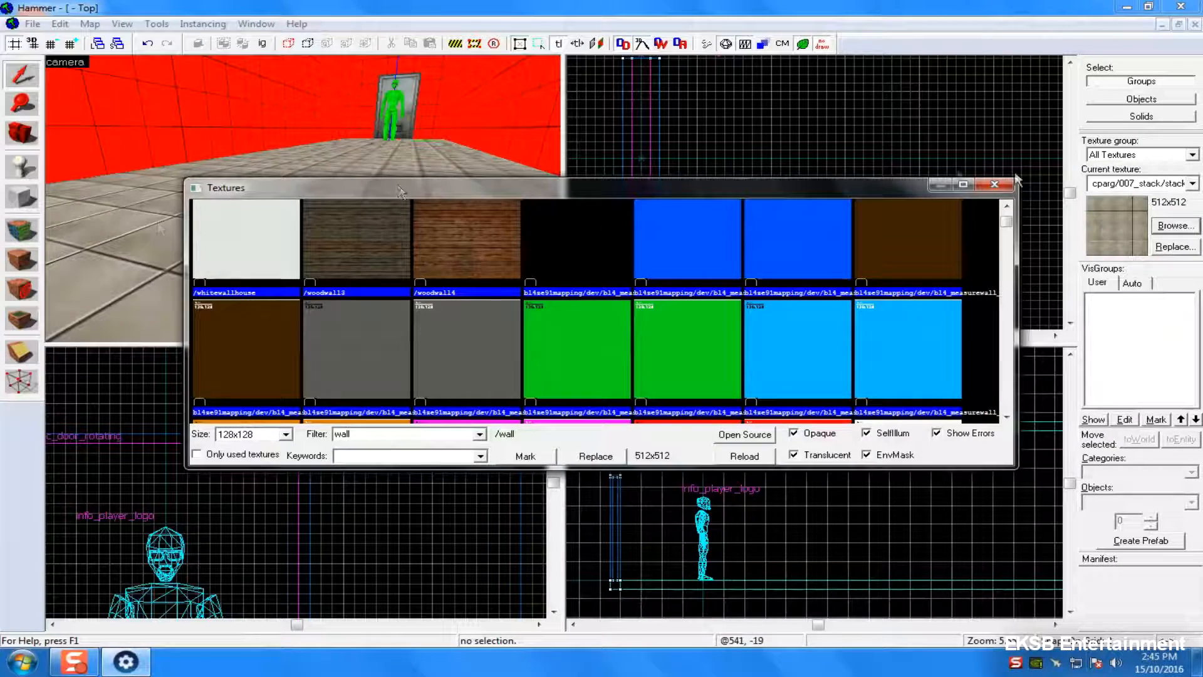
{"action": "left_click", "coordinate": [995, 185]}
{"action": "left_click", "coordinate": [22, 232]}
{"action": "left_click", "coordinate": [211, 250]}
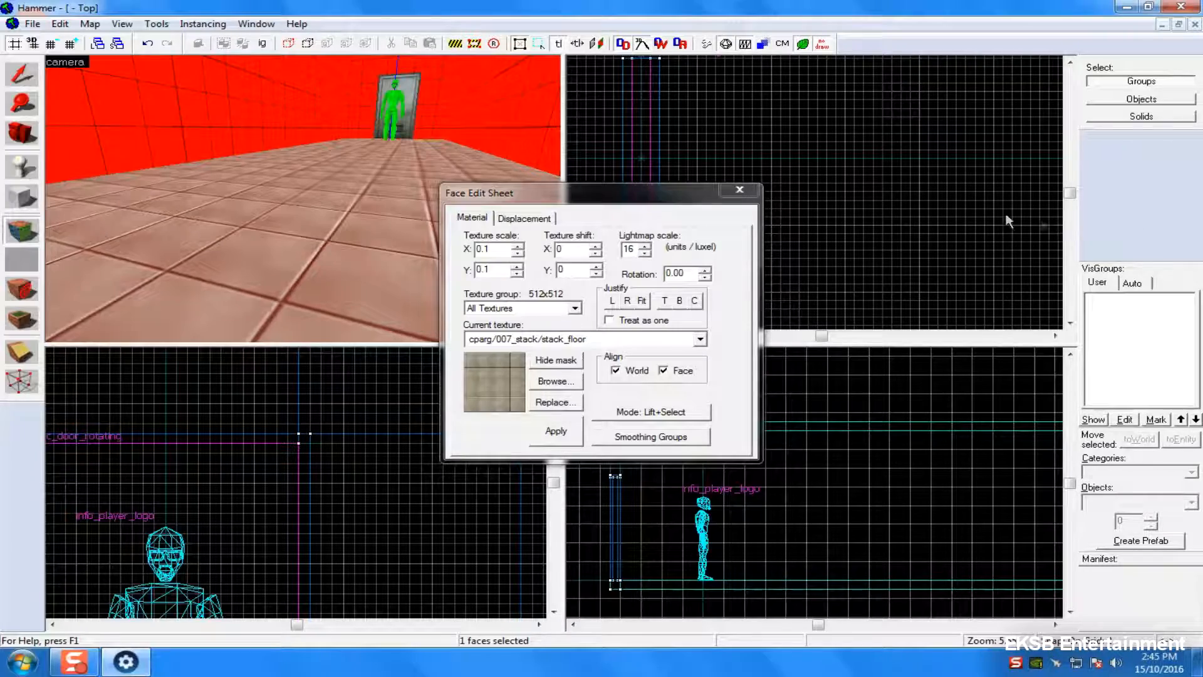
{"action": "left_click", "coordinate": [738, 189]}
- Choose the two-tone texture brick/wallparkingd from the filtered wall textures
{"action": "left_click", "coordinate": [1176, 225]}
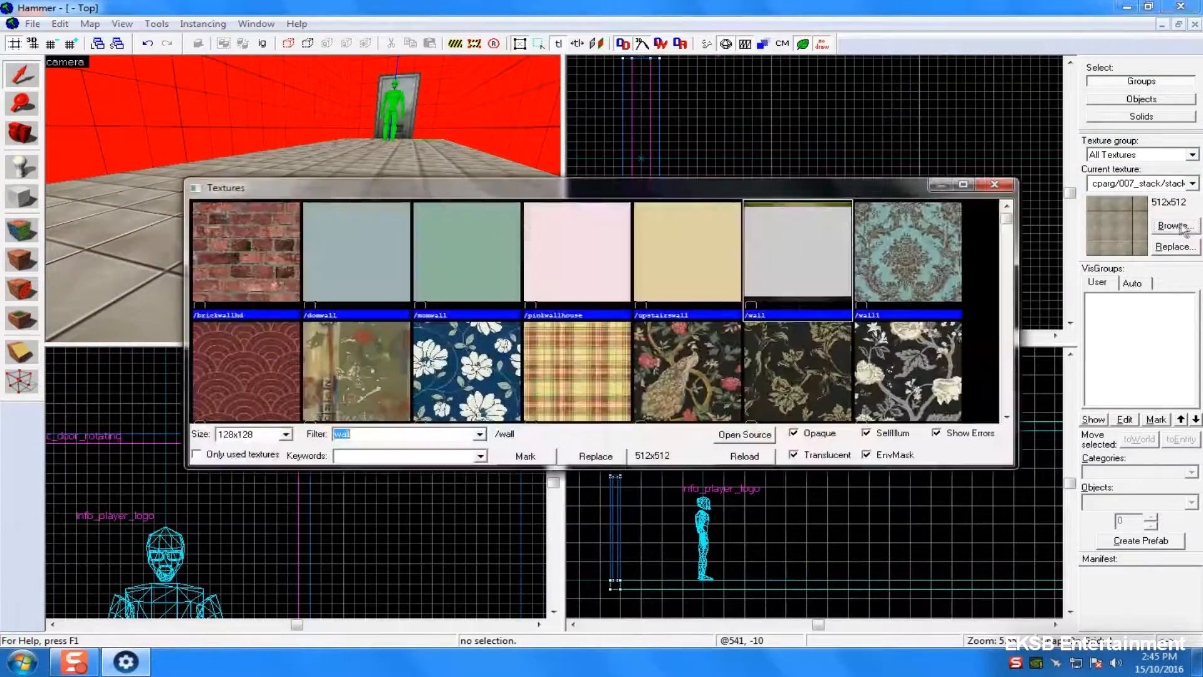
{"action": "scroll", "coordinate": [566, 371], "scroll_direction": "down", "scroll_amount": 10}
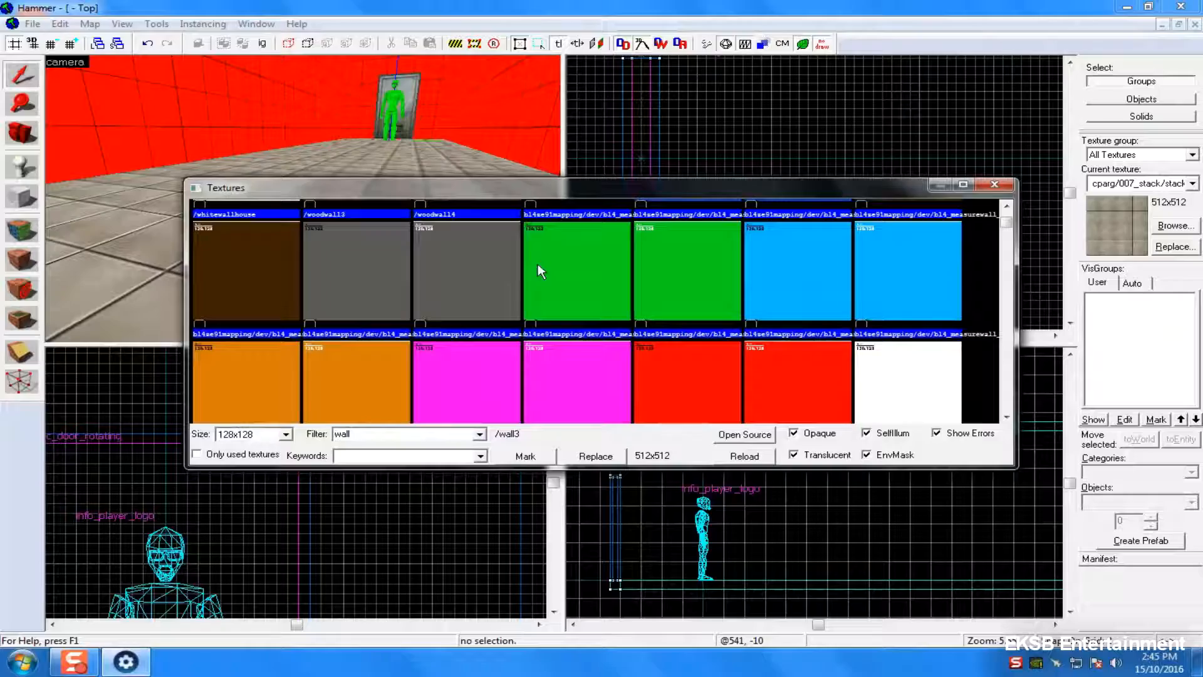
{"action": "scroll", "coordinate": [550, 263], "scroll_direction": "down", "scroll_amount": 4}
{"action": "scroll", "coordinate": [523, 242], "scroll_direction": "up", "scroll_amount": 6}
{"action": "scroll", "coordinate": [514, 237], "scroll_direction": "down", "scroll_amount": 5}
{"action": "scroll", "coordinate": [518, 236], "scroll_direction": "up", "scroll_amount": 4}
{"action": "scroll", "coordinate": [526, 243], "scroll_direction": "down", "scroll_amount": 8}
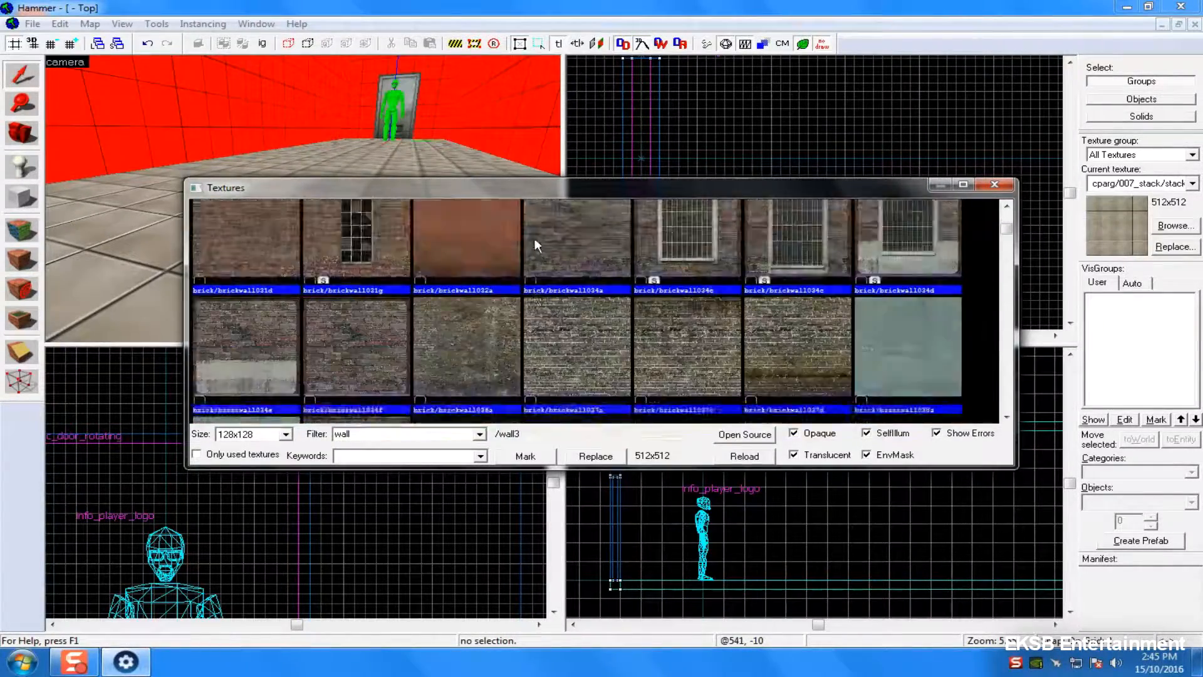
{"action": "scroll", "coordinate": [527, 241], "scroll_direction": "down", "scroll_amount": 3}
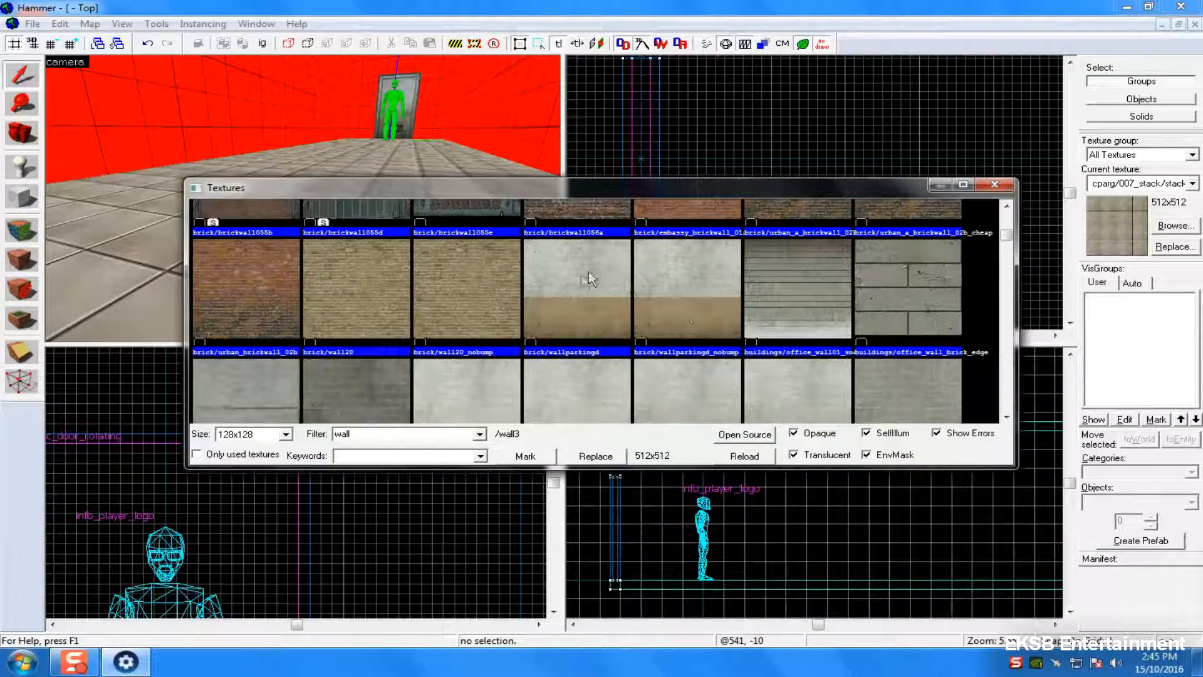
{"action": "double_click", "coordinate": [573, 277]}
- Apply the brick/wallparkingd texture to one long side wall of the corridor
{"action": "left_click_drag", "start_coordinate": [194, 115], "coordinate": [275, 254]}
{"action": "left_click", "coordinate": [22, 231]}
{"action": "right_click", "coordinate": [237, 111]}
{"action": "left_click", "coordinate": [317, 253]}
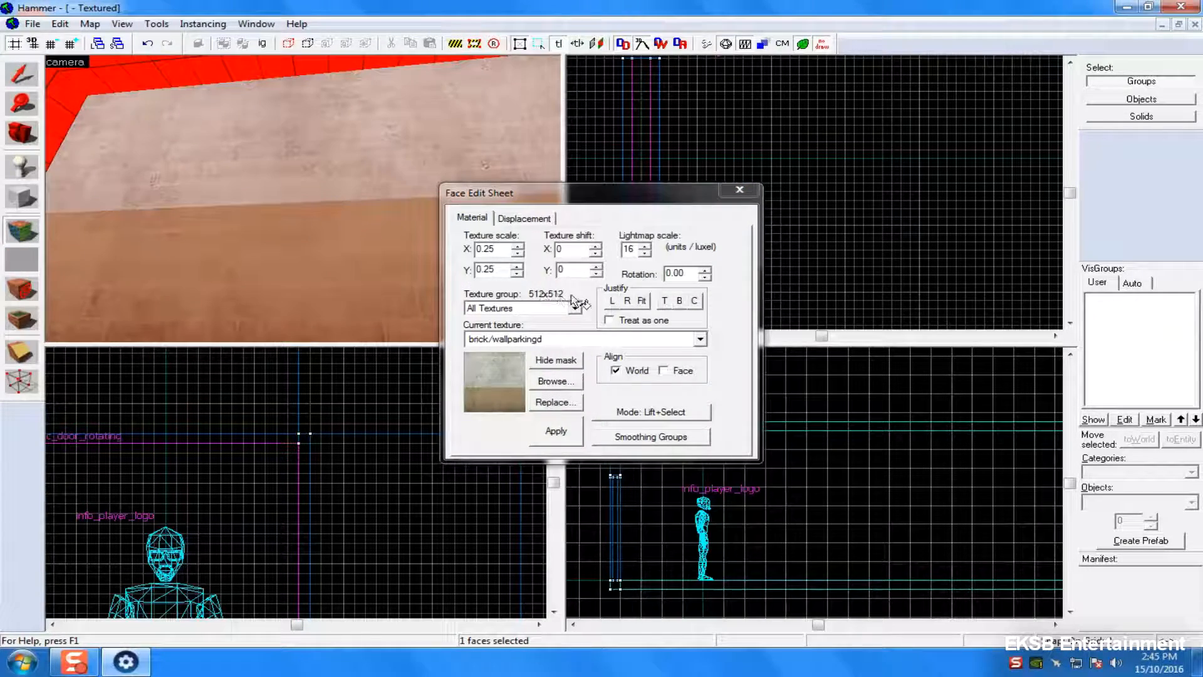
- Fit the texture on the side wall's face and set its X scale to 0.25
{"action": "left_click", "coordinate": [642, 302]}
{"action": "left_click_drag", "start_coordinate": [500, 270], "coordinate": [450, 251]}
{"action": "key", "text": "ctrl+c"}
{"action": "key", "text": "ctrl+v"}
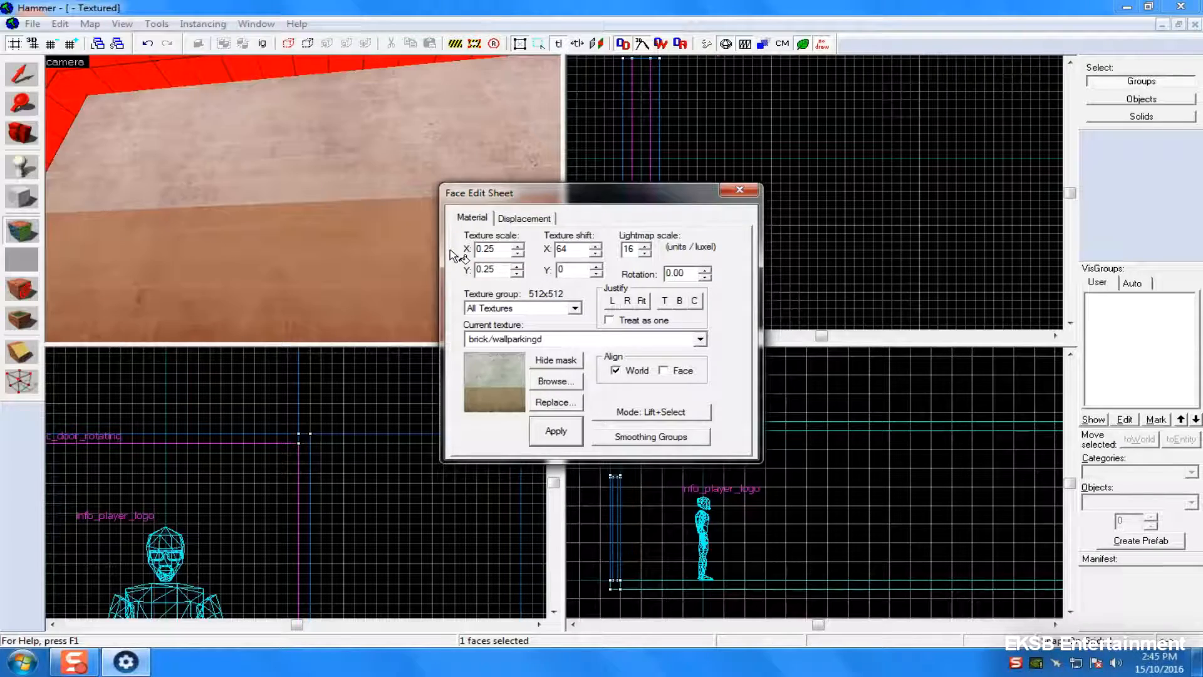
{"action": "left_click", "coordinate": [316, 248]}
{"action": "key", "text": "z"}
{"action": "scroll", "coordinate": [187, 192], "scroll_direction": "up", "scroll_amount": 5}
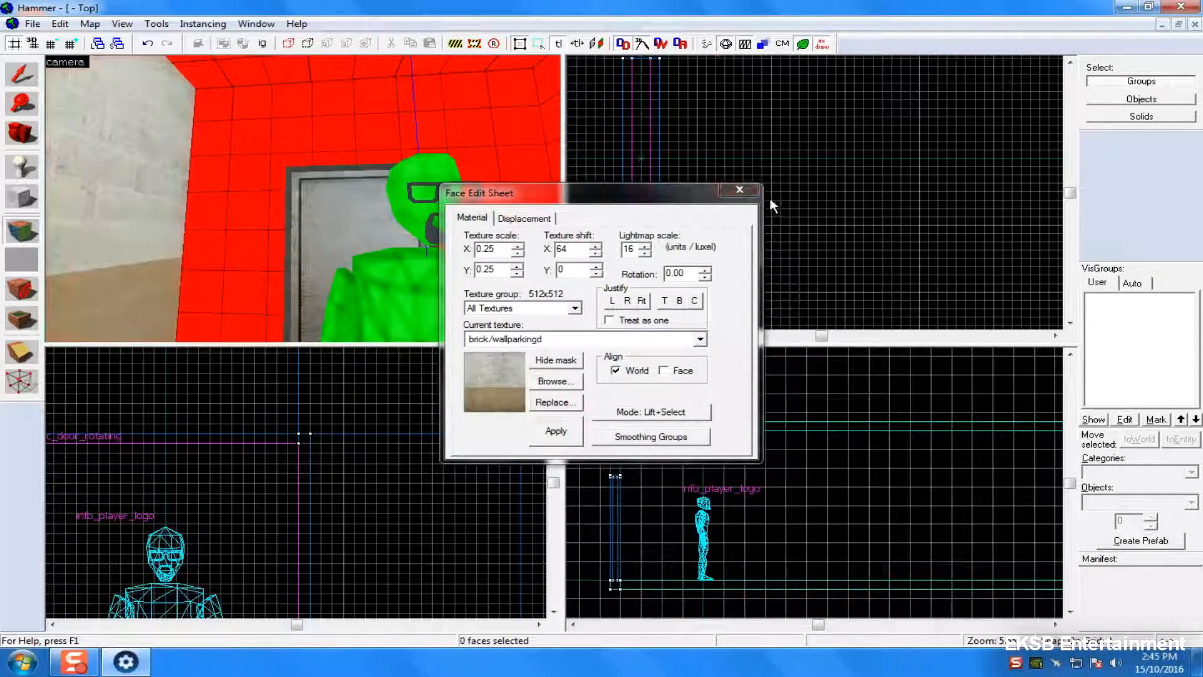
- Pick up the side wall's wallparkingd texture and apply it to the wall faces beside and above the door behind the player model
{"action": "left_click", "coordinate": [739, 190]}
{"action": "left_click", "coordinate": [22, 231]}
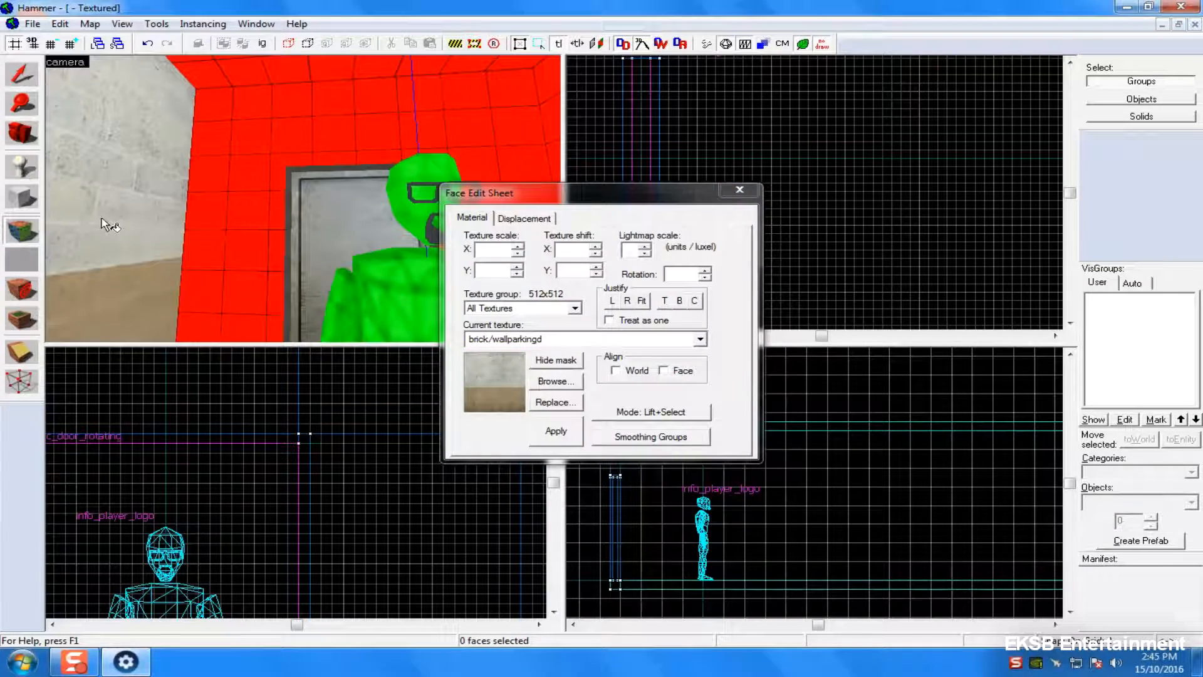
{"action": "left_click", "coordinate": [103, 220]}
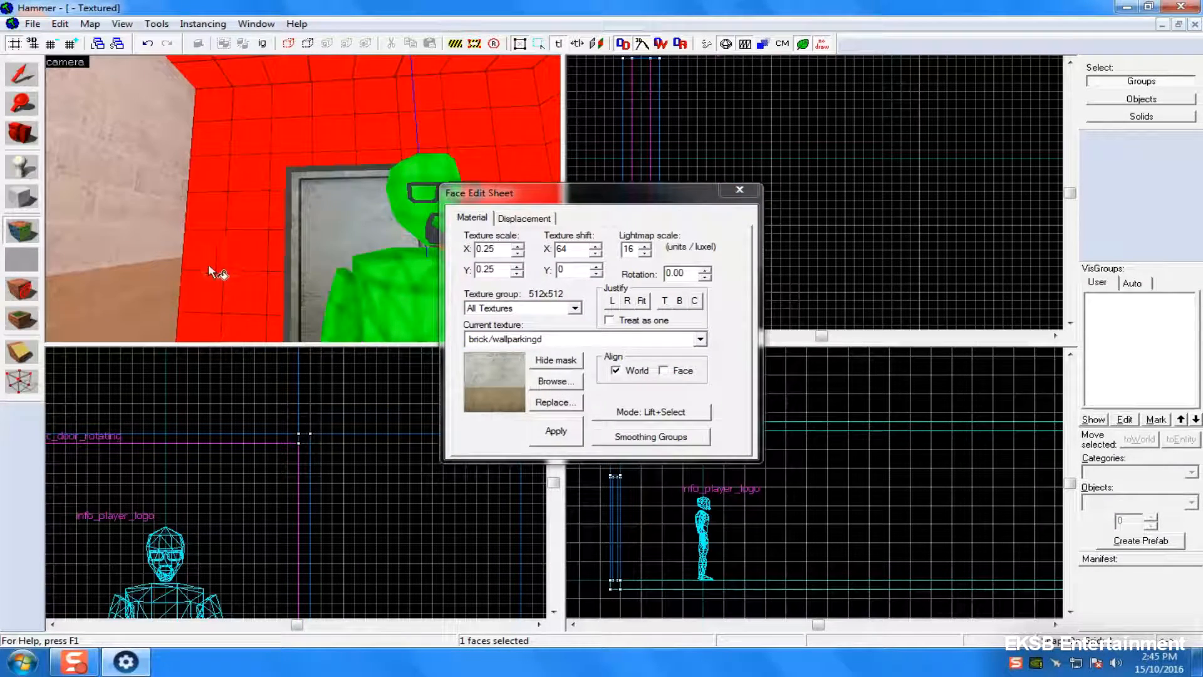
{"action": "right_click", "coordinate": [208, 265]}
{"action": "right_click", "coordinate": [263, 79]}
{"action": "right_click", "coordinate": [239, 112]}
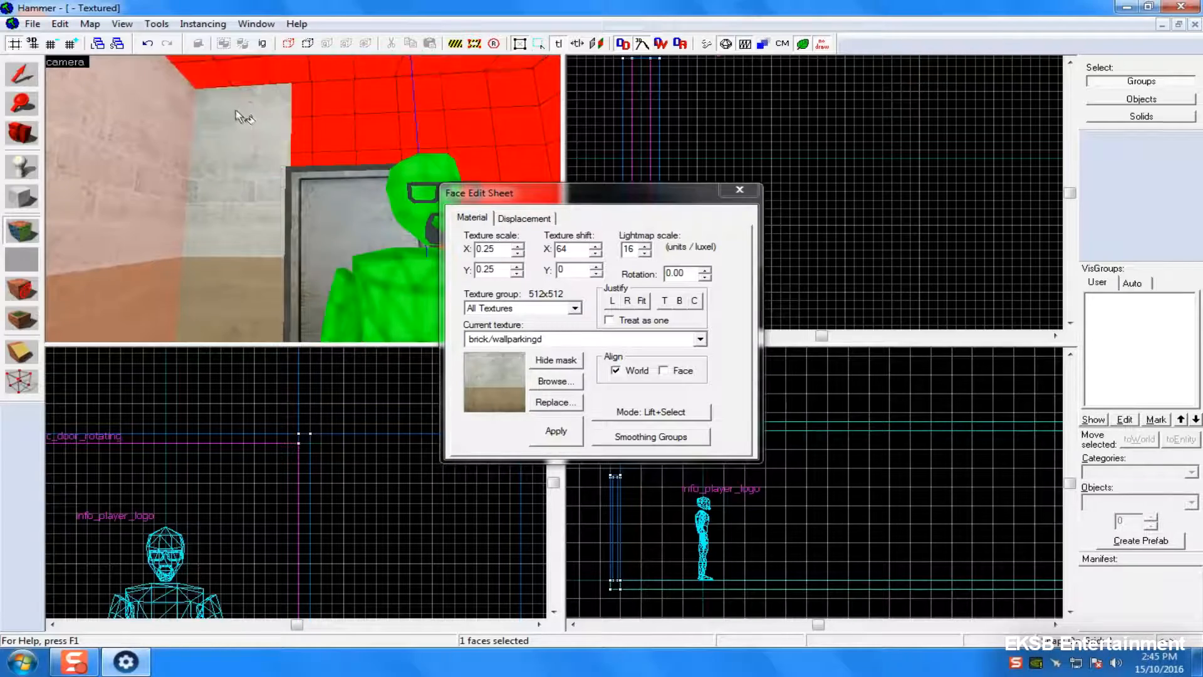
{"action": "right_click", "coordinate": [332, 131]}
{"action": "key", "text": "z"}
{"action": "key", "text": "z"}
{"action": "right_click", "coordinate": [345, 136]}
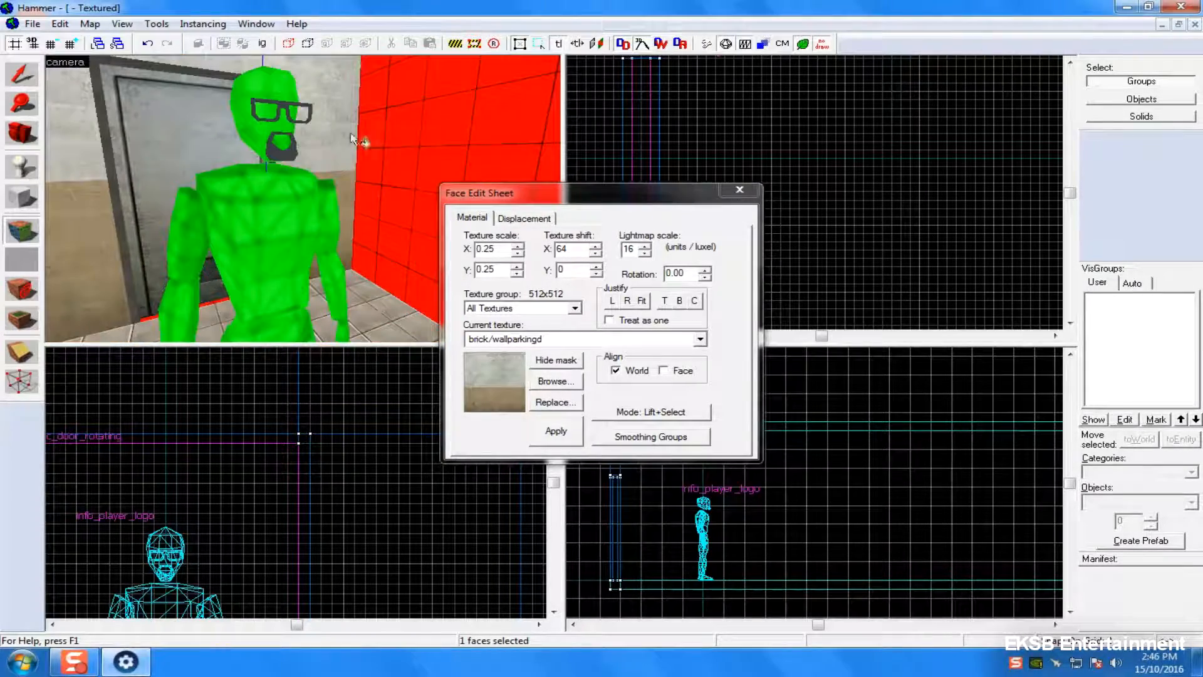
- Apply the wallparkingd texture to the opposite side wall and the wall faces around the door at the corridor's other end
{"action": "right_click", "coordinate": [403, 135]}
{"action": "key", "text": "z"}
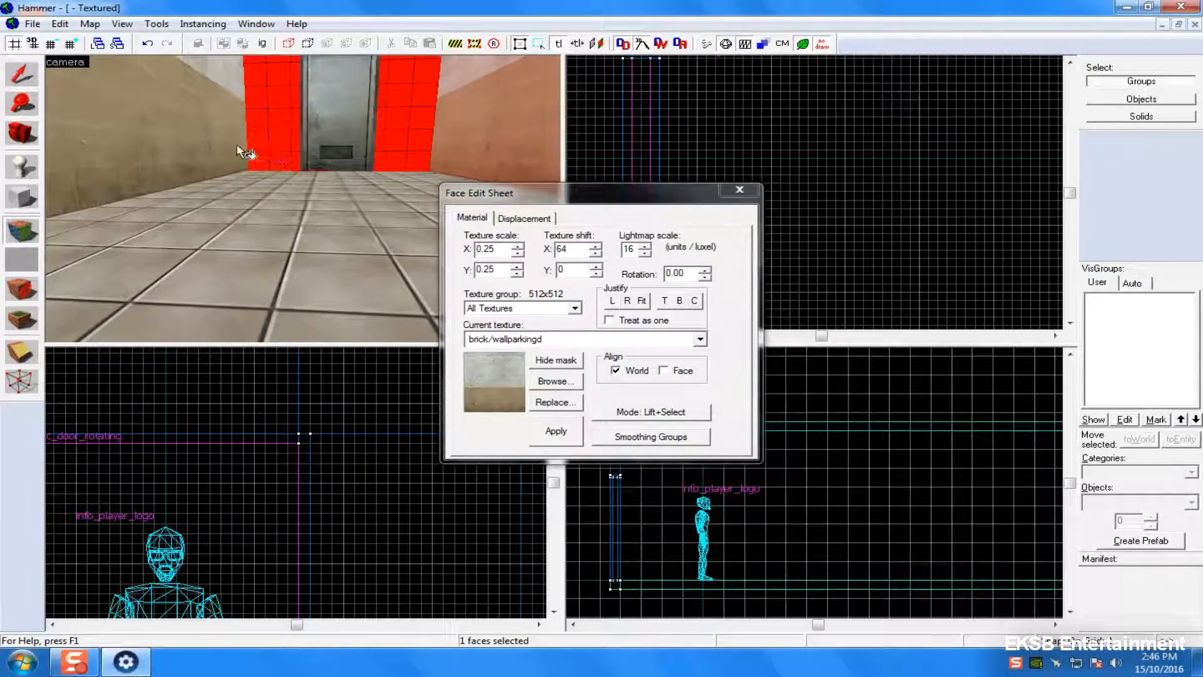
{"action": "right_click", "coordinate": [268, 151]}
{"action": "key", "text": "z"}
{"action": "key", "text": "z"}
{"action": "right_click", "coordinate": [273, 161]}
{"action": "right_click", "coordinate": [329, 162]}
{"action": "right_click", "coordinate": [389, 164]}
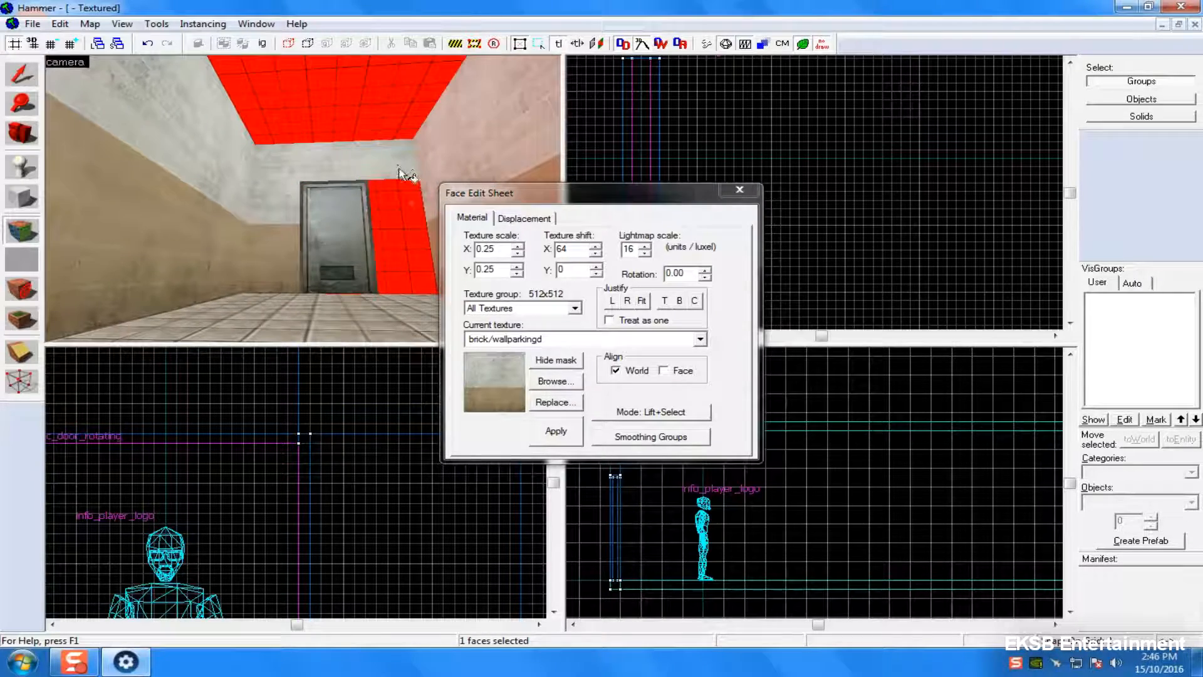
{"action": "right_click", "coordinate": [395, 230]}
- Filter the texture browser by ceiling, choose concrete/concreteceiling003a, and apply it to the corridor's ceiling
{"action": "left_click", "coordinate": [554, 382]}
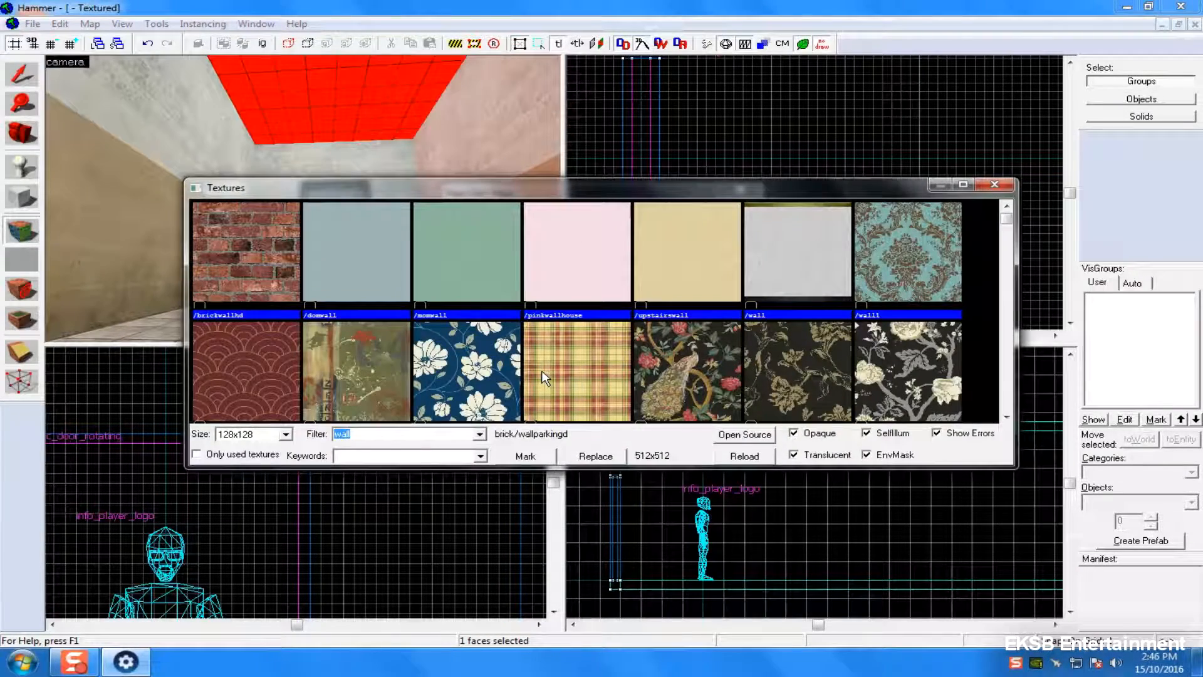
{"action": "type", "text": "ceiling"}
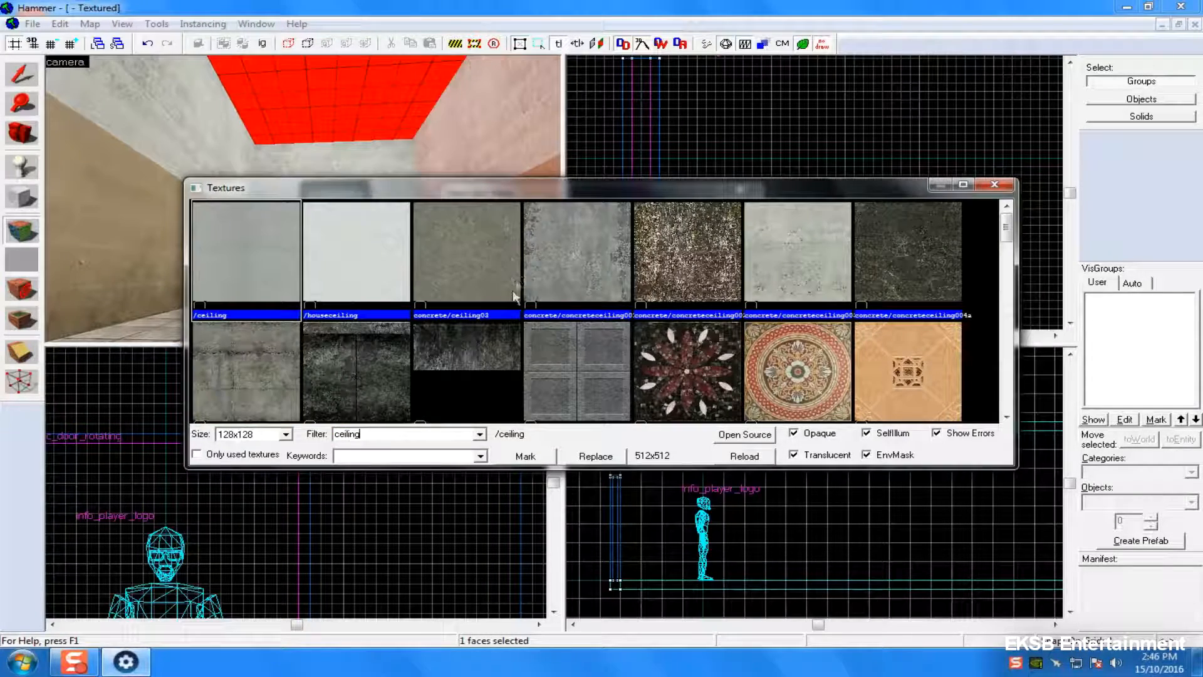
{"action": "double_click", "coordinate": [840, 231]}
{"action": "right_click", "coordinate": [402, 101]}
{"action": "key", "text": "z"}
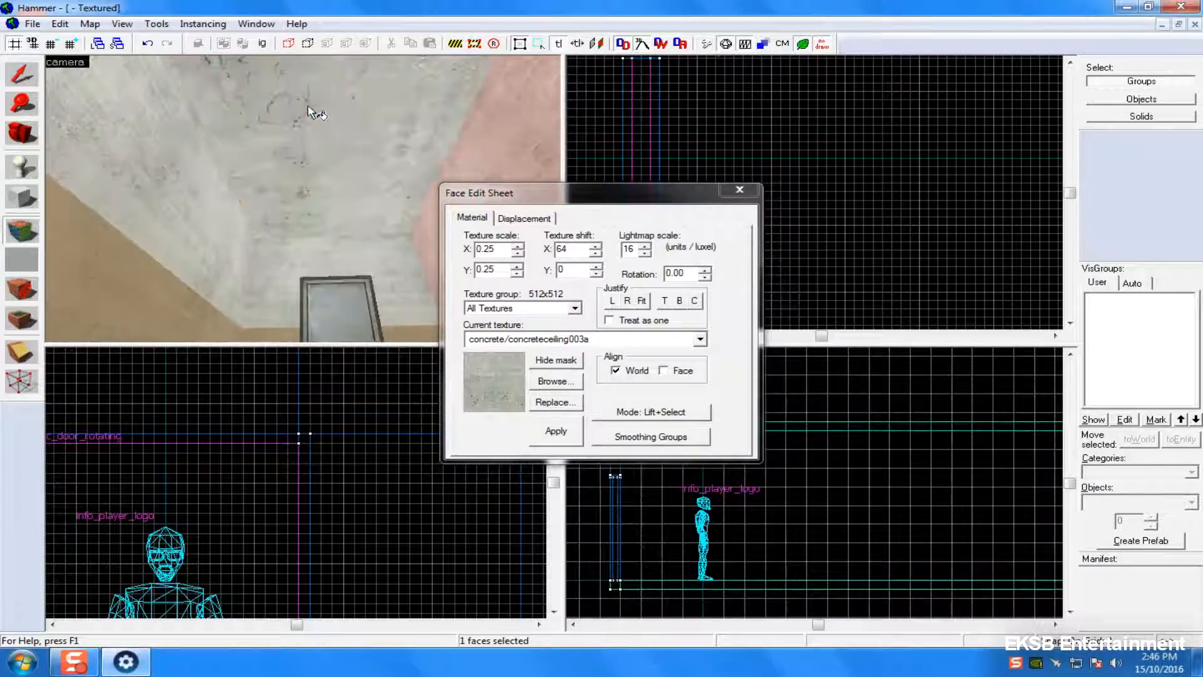
- Set the ceiling texture's X shift to 0 and finish editing the face
{"action": "left_click", "coordinate": [270, 126]}
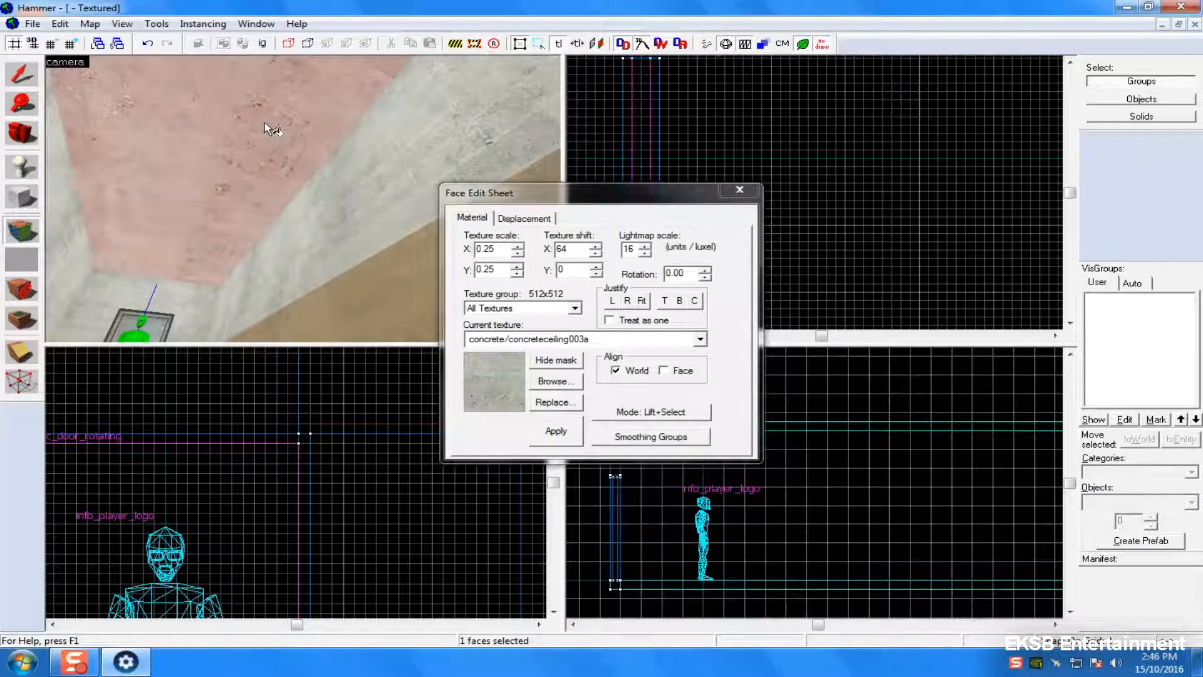
{"action": "left_click_drag", "start_coordinate": [585, 252], "coordinate": [538, 256]}
{"action": "type", "text": "0"}
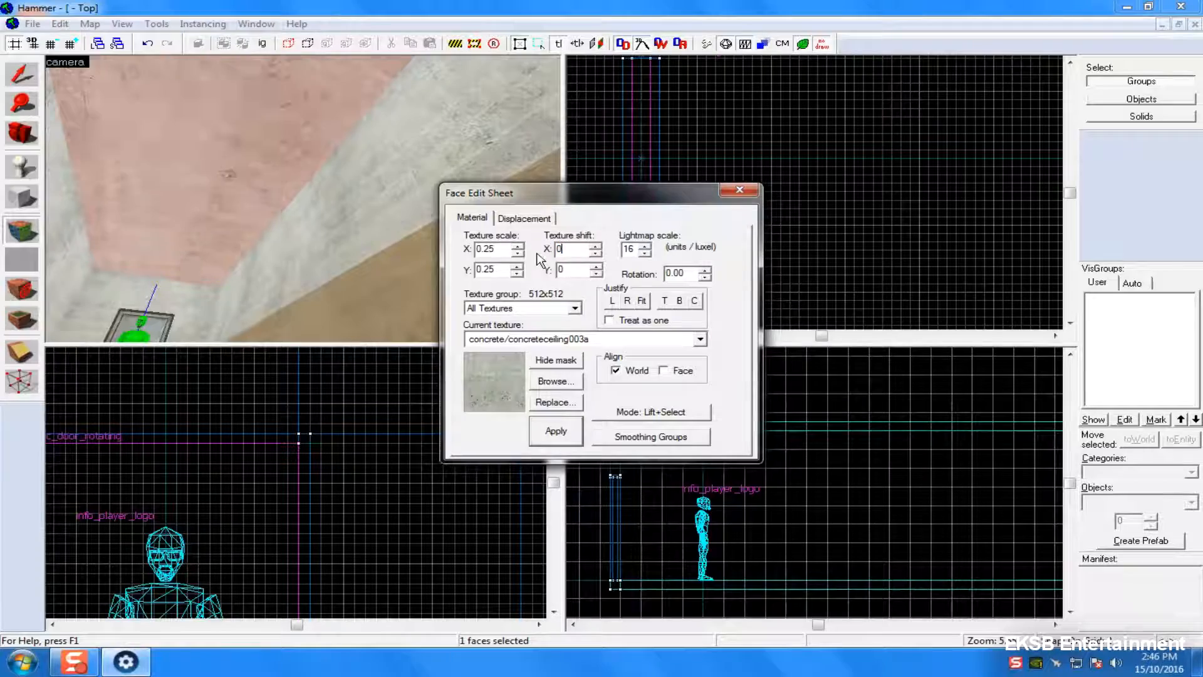
{"action": "left_click", "coordinate": [740, 190]}
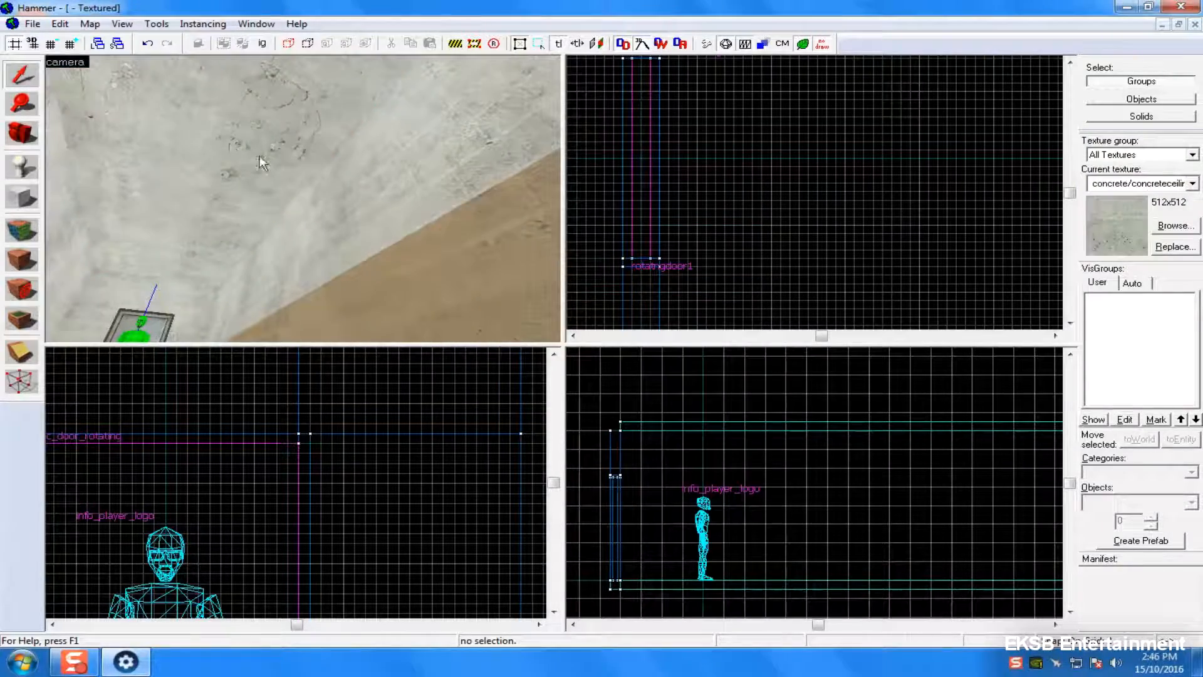
- Save the map in the mapscr folder as tutorial_map_1_eliteknight
{"action": "left_click", "coordinate": [32, 24]}
{"action": "left_click", "coordinate": [80, 107]}
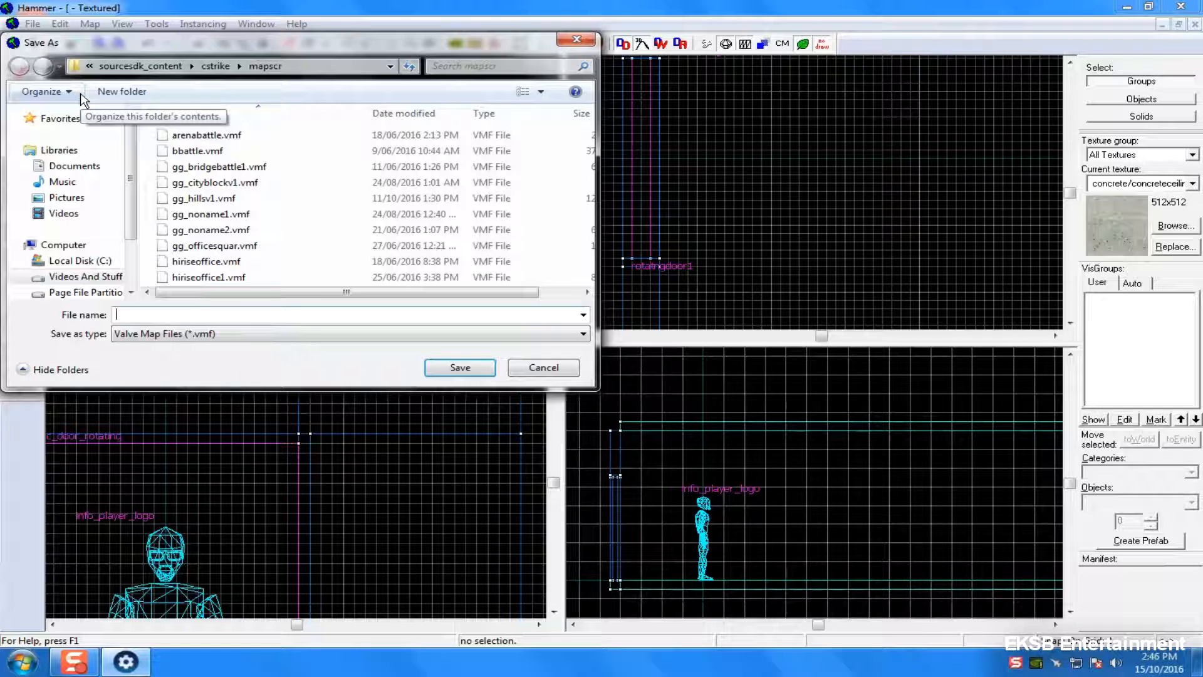
{"action": "type", "text": "tutorial_"}
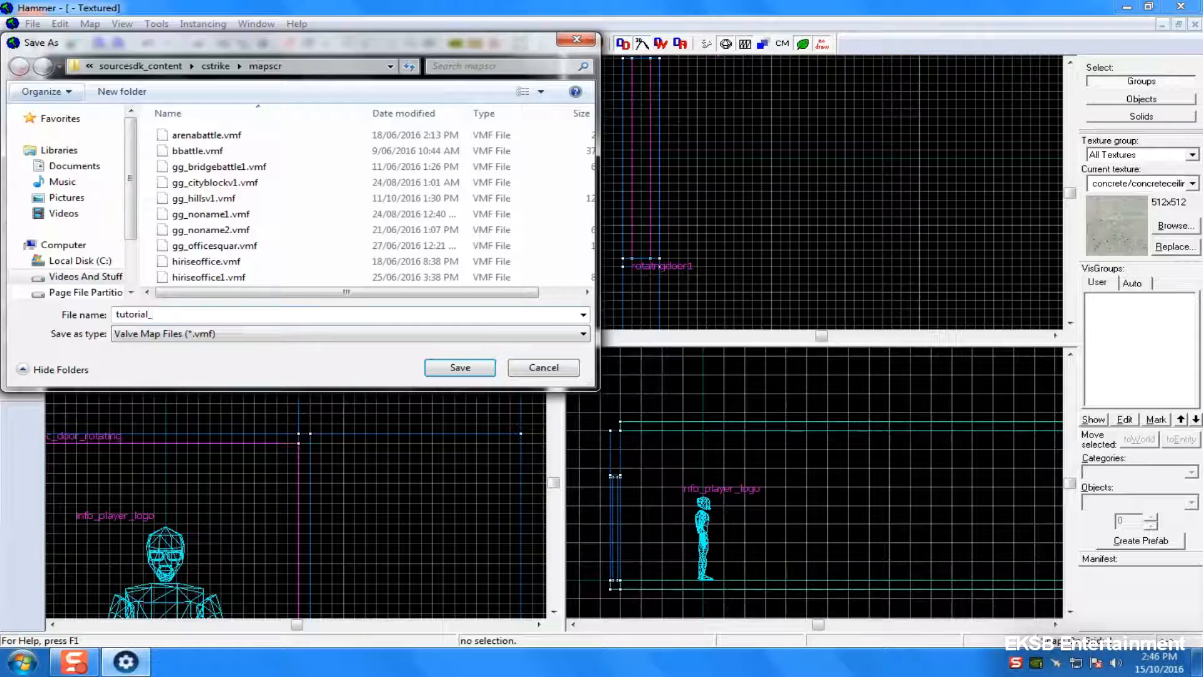
{"action": "type", "text": "map_1_eliteknight"}
{"action": "key", "text": "Return"}
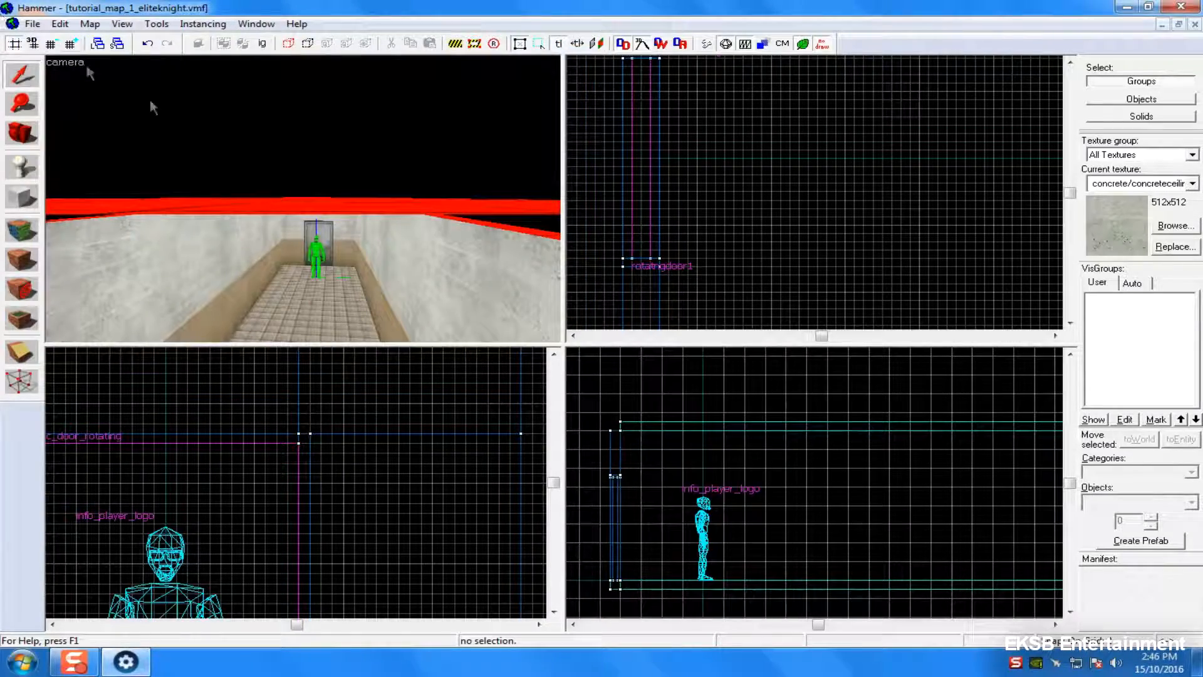
- Filter the texture browser by concrete and choose concrete/concrete_floor_10 as the current texture
{"action": "key", "text": "z"}
{"action": "key", "text": "w"}
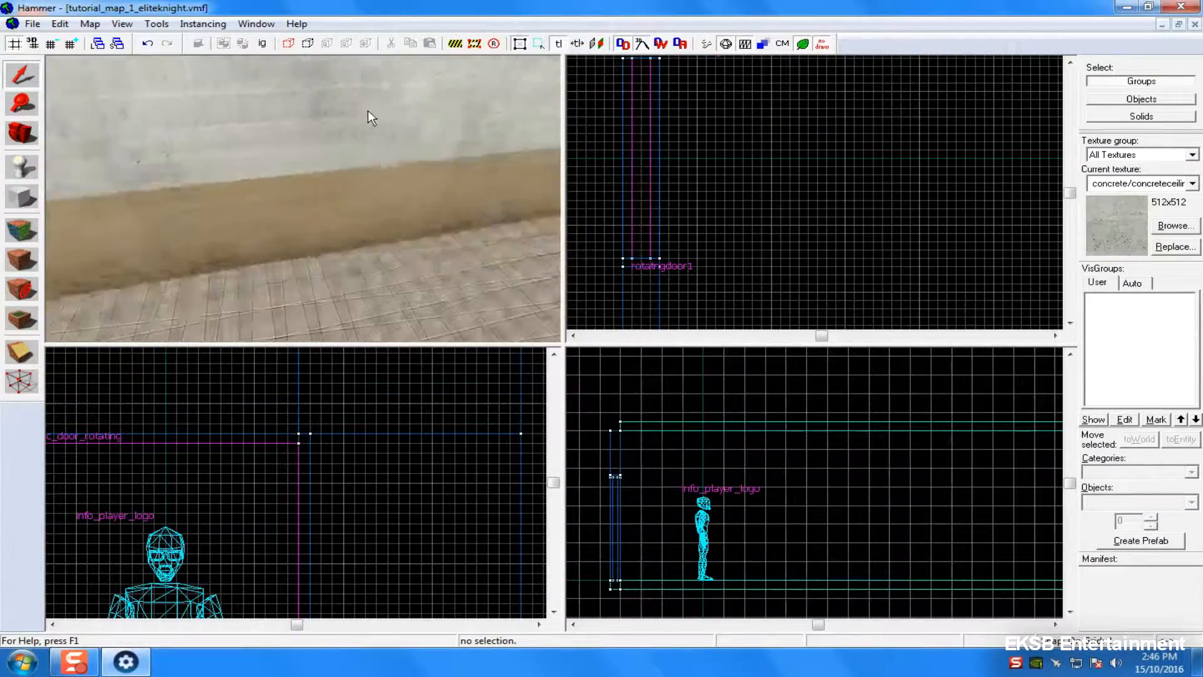
{"action": "left_click", "coordinate": [1173, 226]}
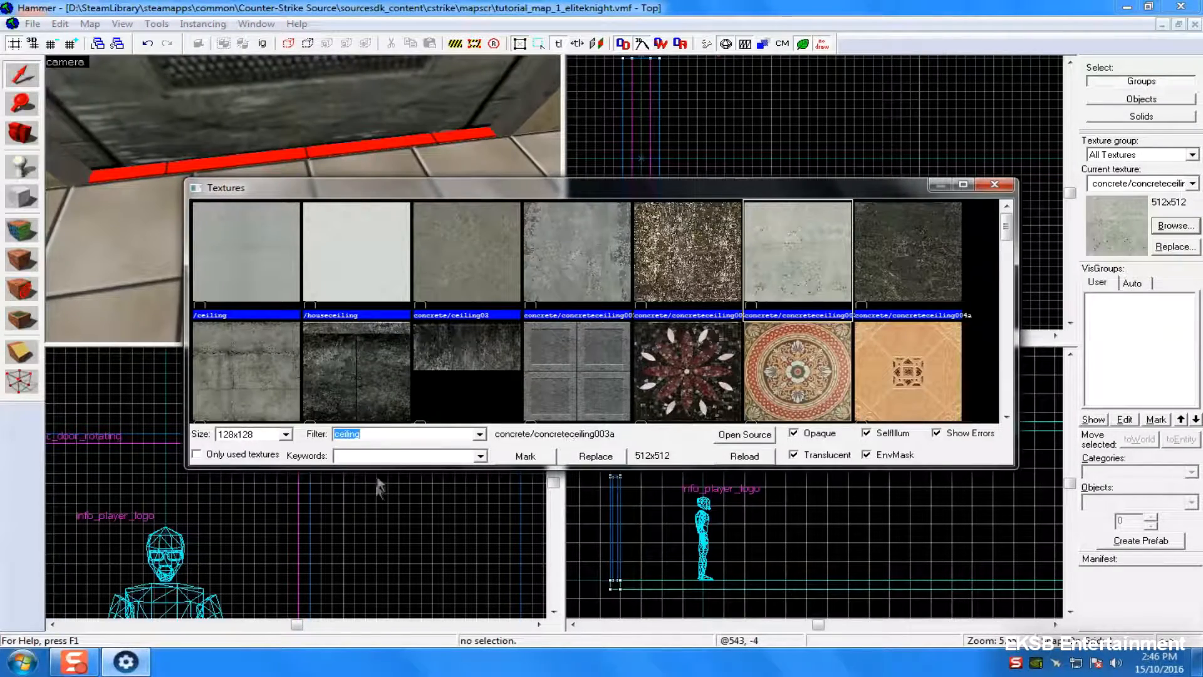
{"action": "key", "text": "BackSpace"}
{"action": "type", "text": "concrtete"}
{"action": "key", "text": "BackSpace"}
{"action": "key", "text": "BackSpace"}
{"action": "key", "text": "BackSpace"}
{"action": "key", "text": "BackSpace"}
{"action": "type", "text": "ete"}
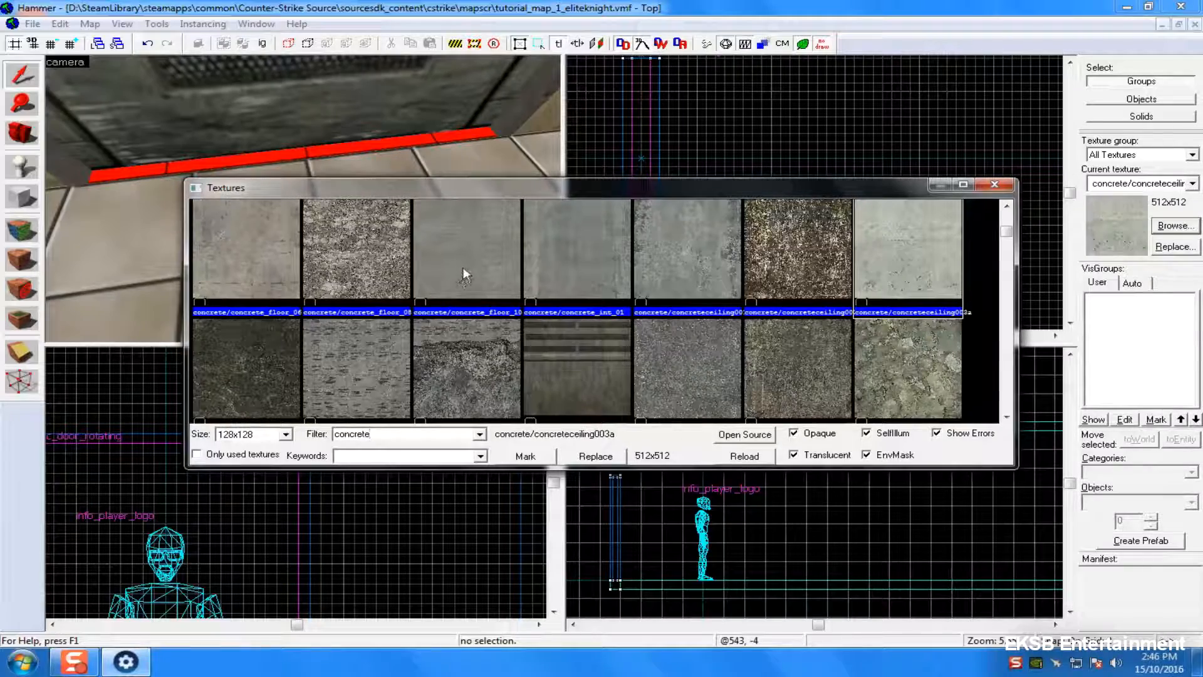
{"action": "double_click", "coordinate": [461, 230]}
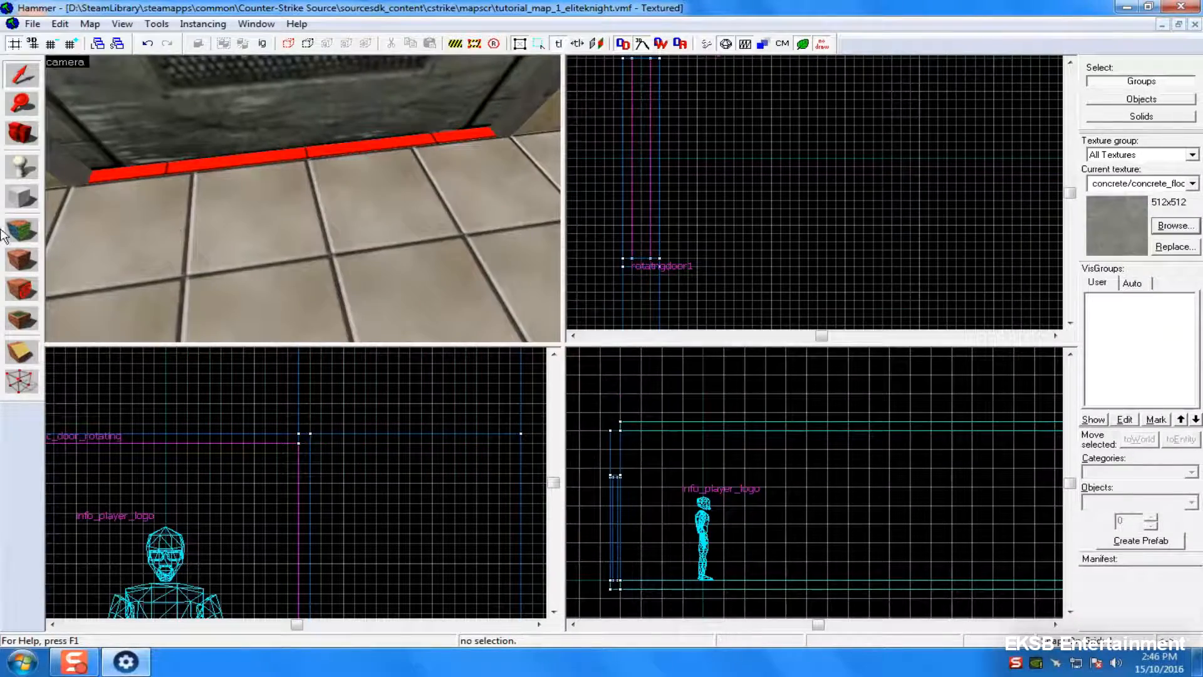
- Apply the concrete_floor_10 texture to the red threshold strip beneath the door and finish face editing
{"action": "left_click", "coordinate": [21, 231]}
{"action": "right_click", "coordinate": [128, 174]}
{"action": "left_click", "coordinate": [129, 173]}
{"action": "key", "text": "z"}
{"action": "key", "text": "w"}
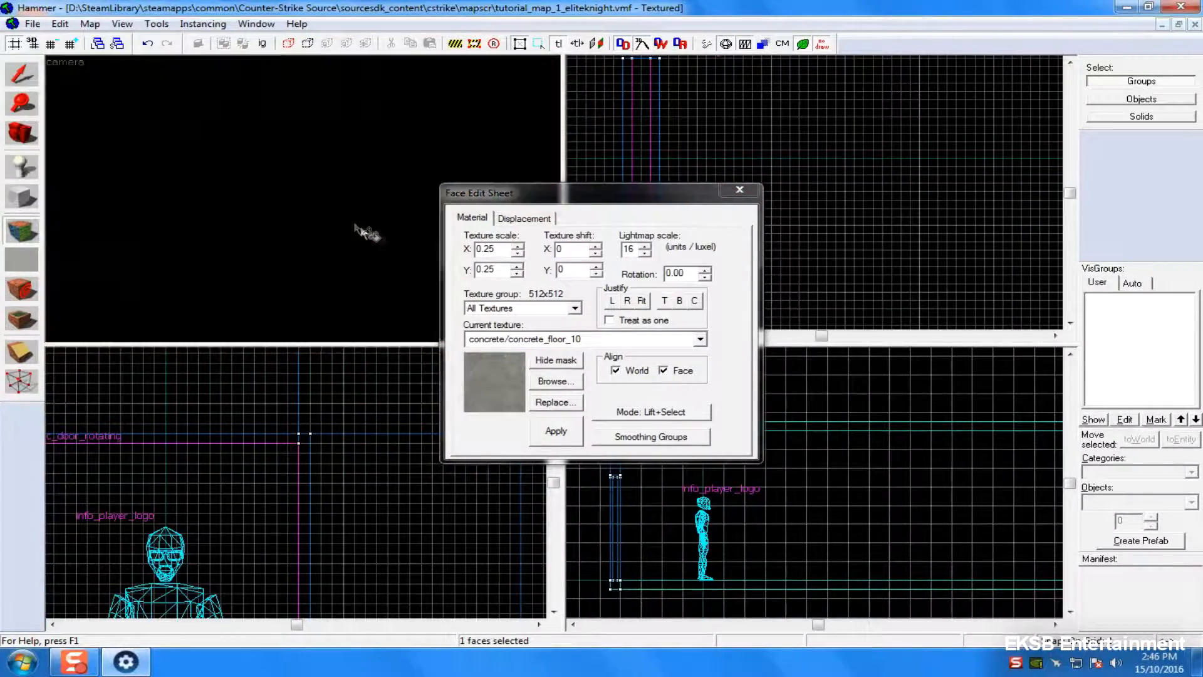
{"action": "key", "text": "w"}
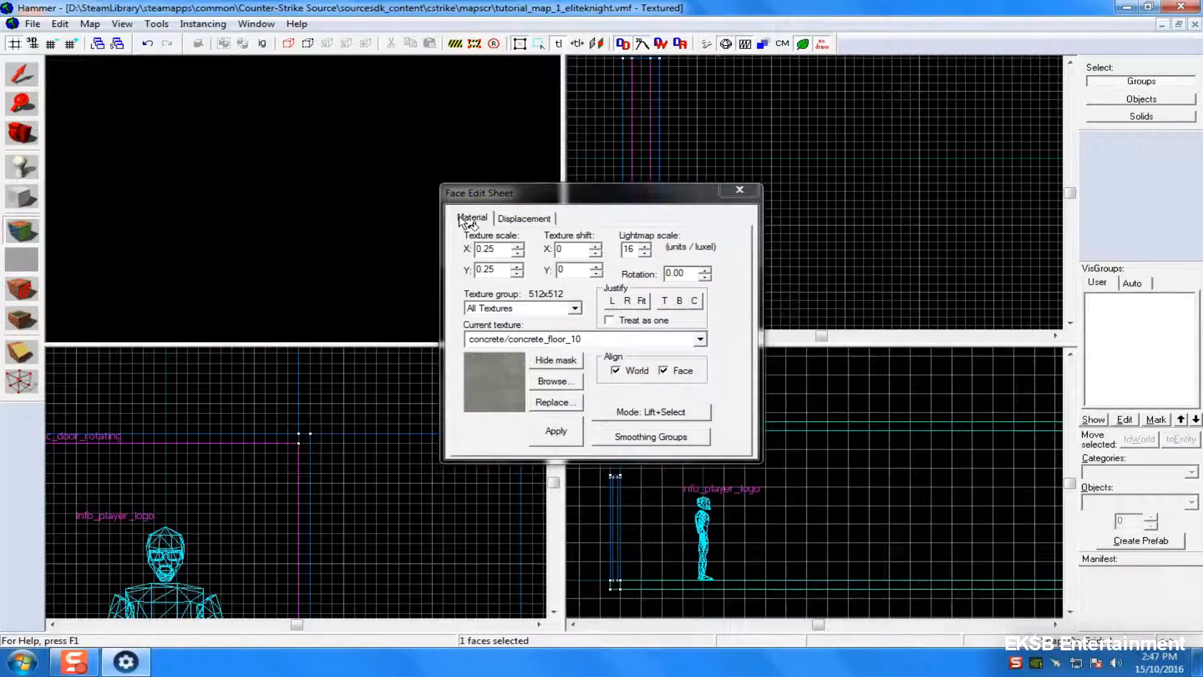
{"action": "key", "text": "s"}
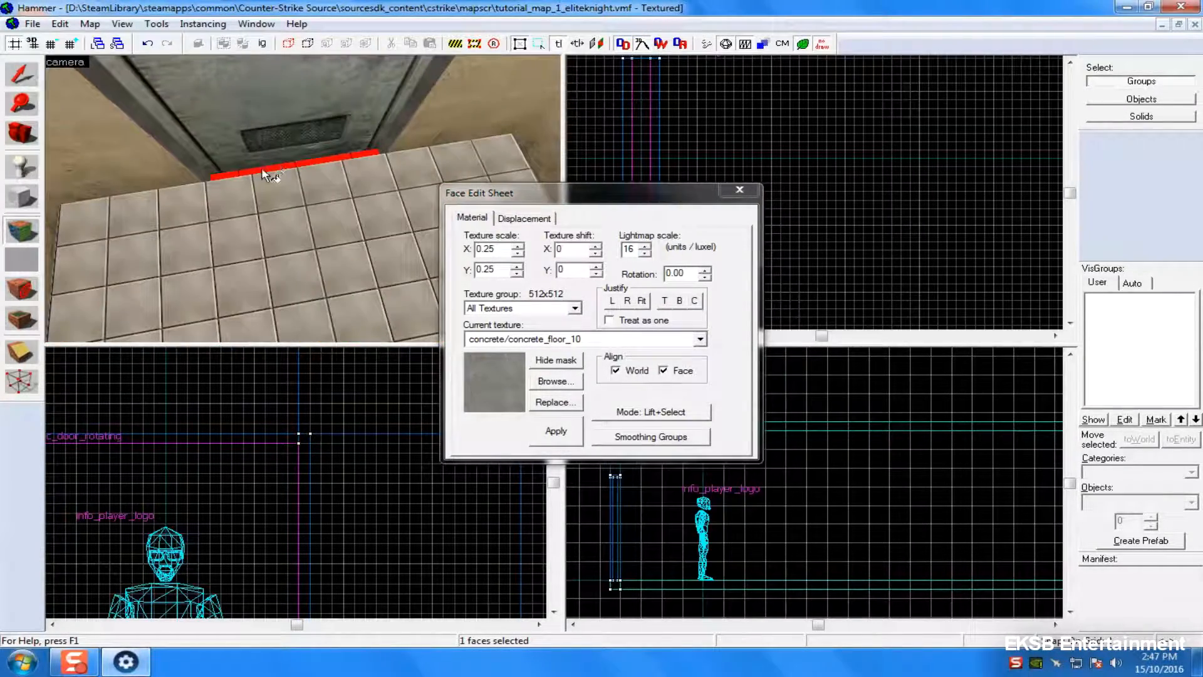
{"action": "left_click", "coordinate": [740, 189]}
- Pick up the bl4ze91mapping/dev/bl4_measuregeneric_red texture from the outer face of the door wall and finish face editing
{"action": "key", "text": "w"}
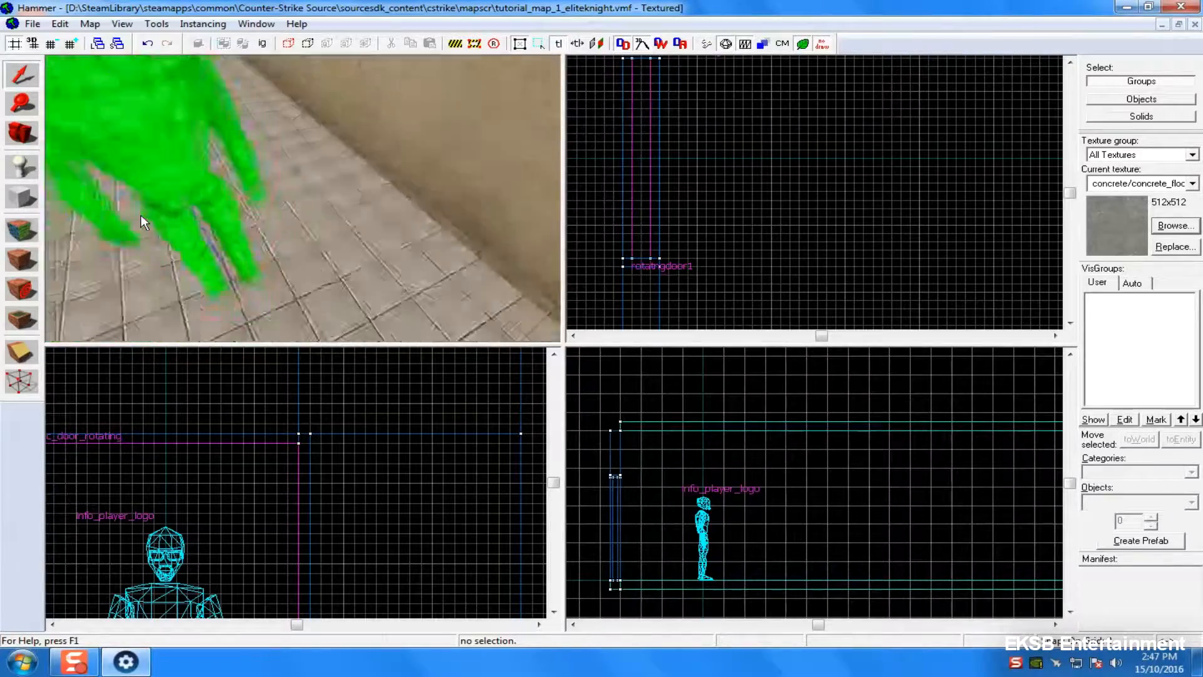
{"action": "key", "text": "w"}
{"action": "key", "text": "s"}
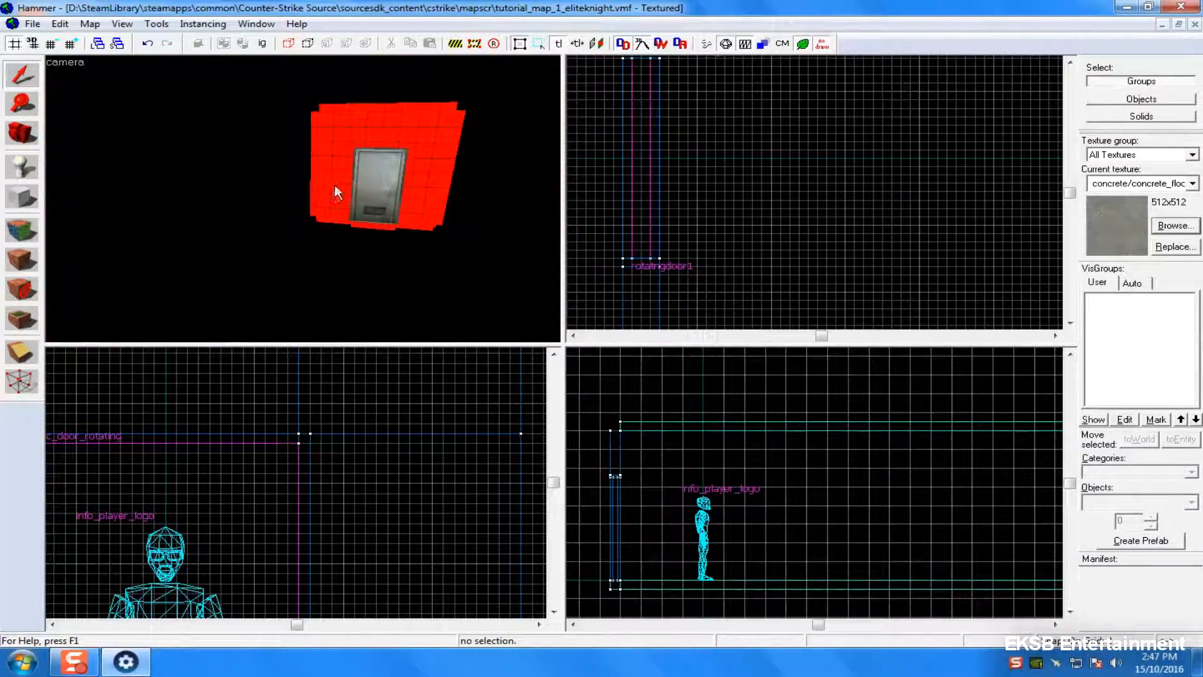
{"action": "left_click", "coordinate": [346, 166]}
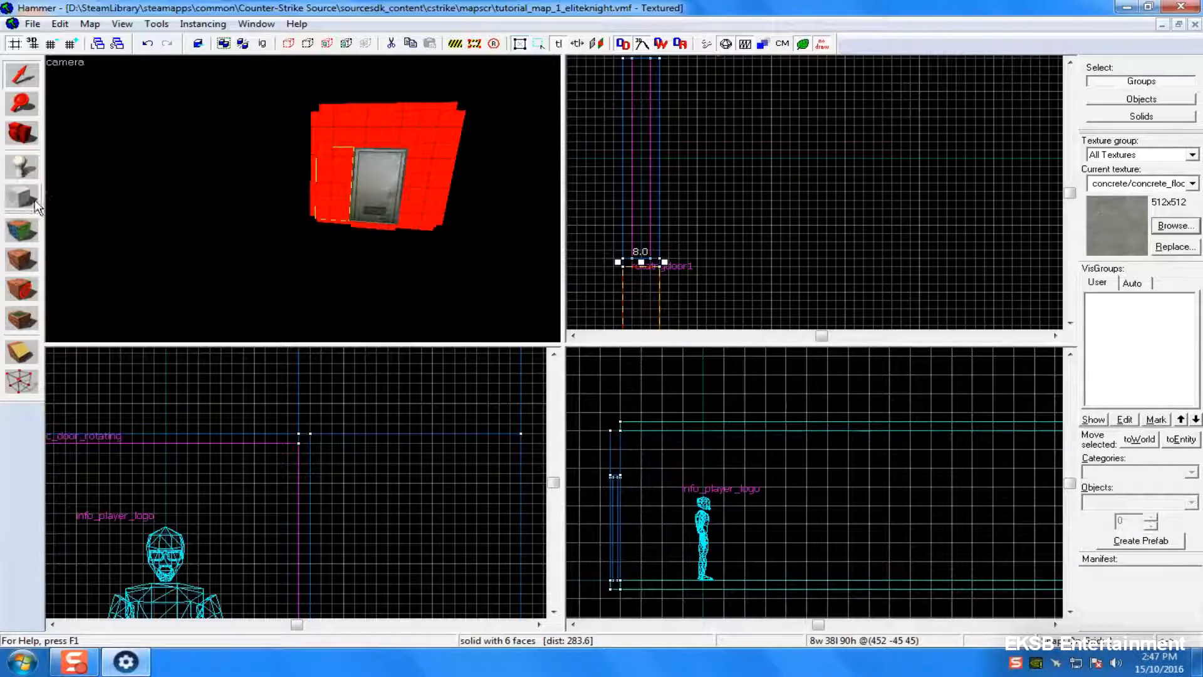
{"action": "key", "text": "shift+a"}
{"action": "left_click", "coordinate": [328, 158]}
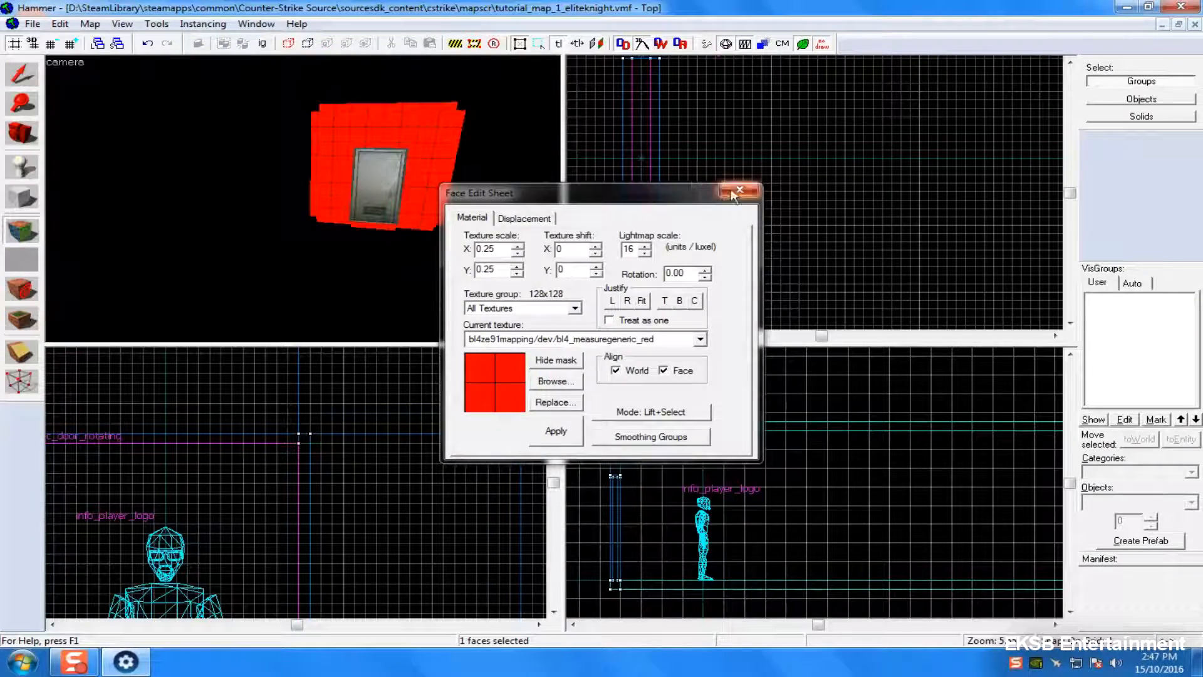
{"action": "left_click", "coordinate": [740, 189]}
- Enlarge the grid and create a wall block 8 wide, 128 long and 192 high, continuing sideways from the door wall outside the corridor
{"action": "scroll", "coordinate": [730, 195], "scroll_direction": "down", "scroll_amount": 10}
{"action": "scroll", "coordinate": [696, 217], "scroll_direction": "up", "scroll_amount": 10}
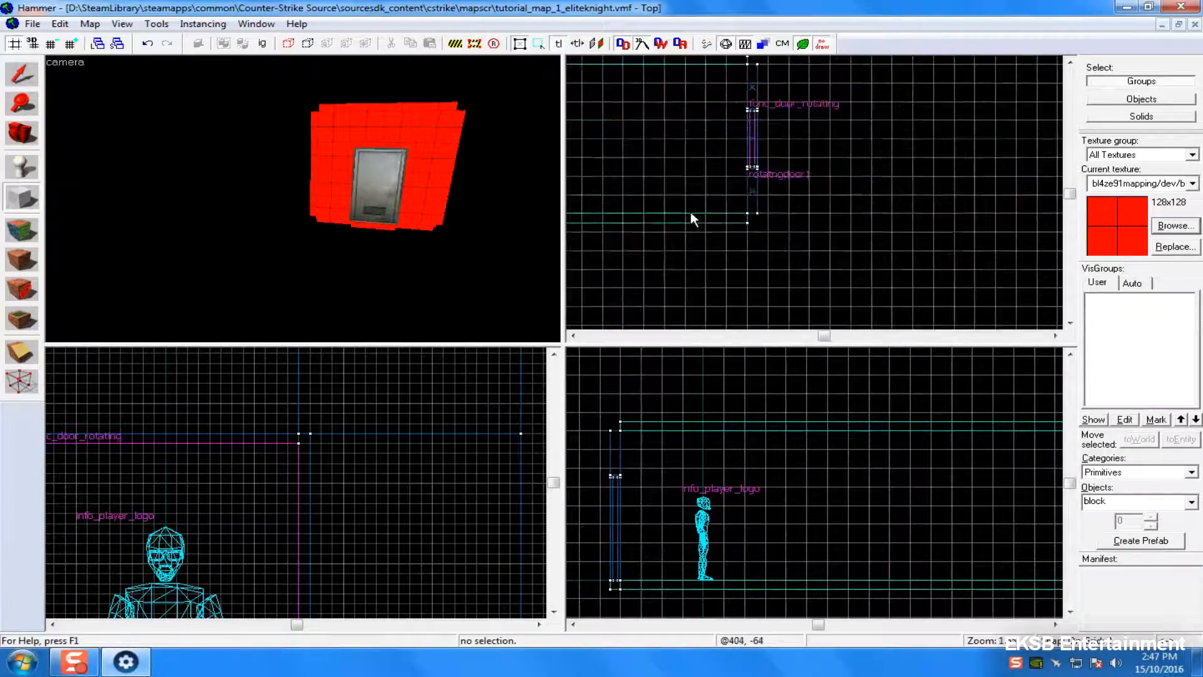
{"action": "left_click", "coordinate": [67, 45]}
{"action": "left_click", "coordinate": [67, 45]}
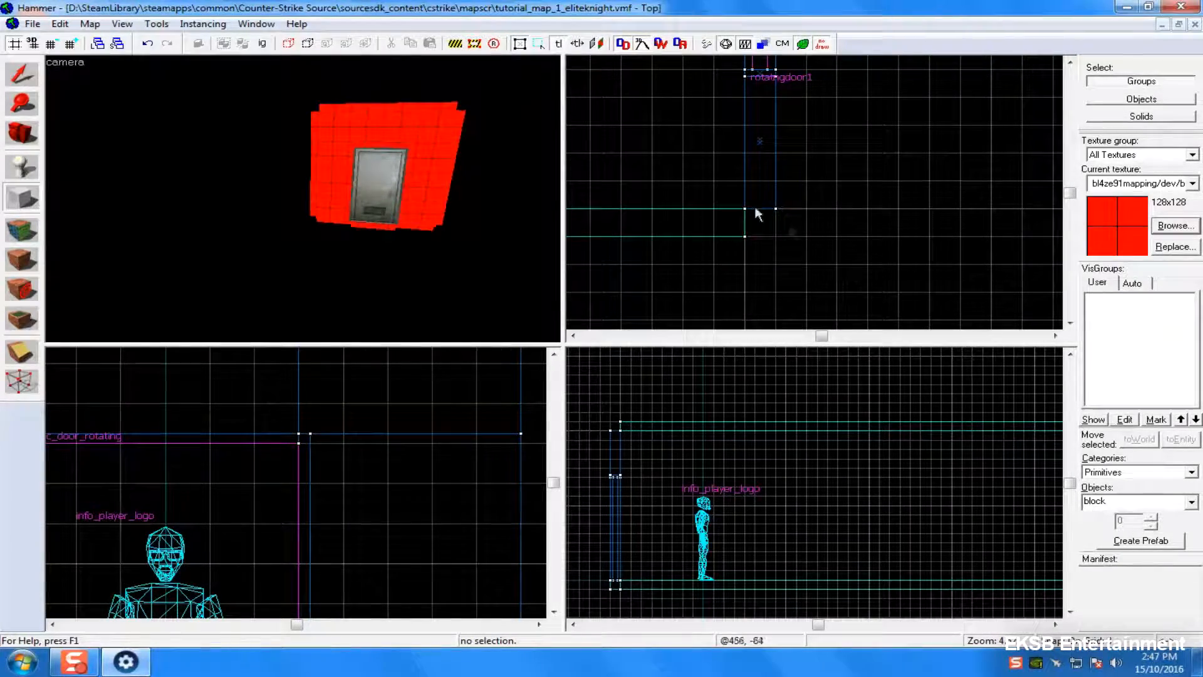
{"action": "scroll", "coordinate": [780, 234], "scroll_direction": "down", "scroll_amount": 6}
{"action": "left_click_drag", "start_coordinate": [769, 228], "coordinate": [791, 322]}
{"action": "scroll", "coordinate": [667, 613], "scroll_direction": "down", "scroll_amount": 6}
{"action": "scroll", "coordinate": [798, 564], "scroll_direction": "up", "scroll_amount": 8}
{"action": "scroll", "coordinate": [921, 511], "scroll_direction": "down", "scroll_amount": 3}
{"action": "left_click_drag", "start_coordinate": [923, 471], "coordinate": [944, 370]}
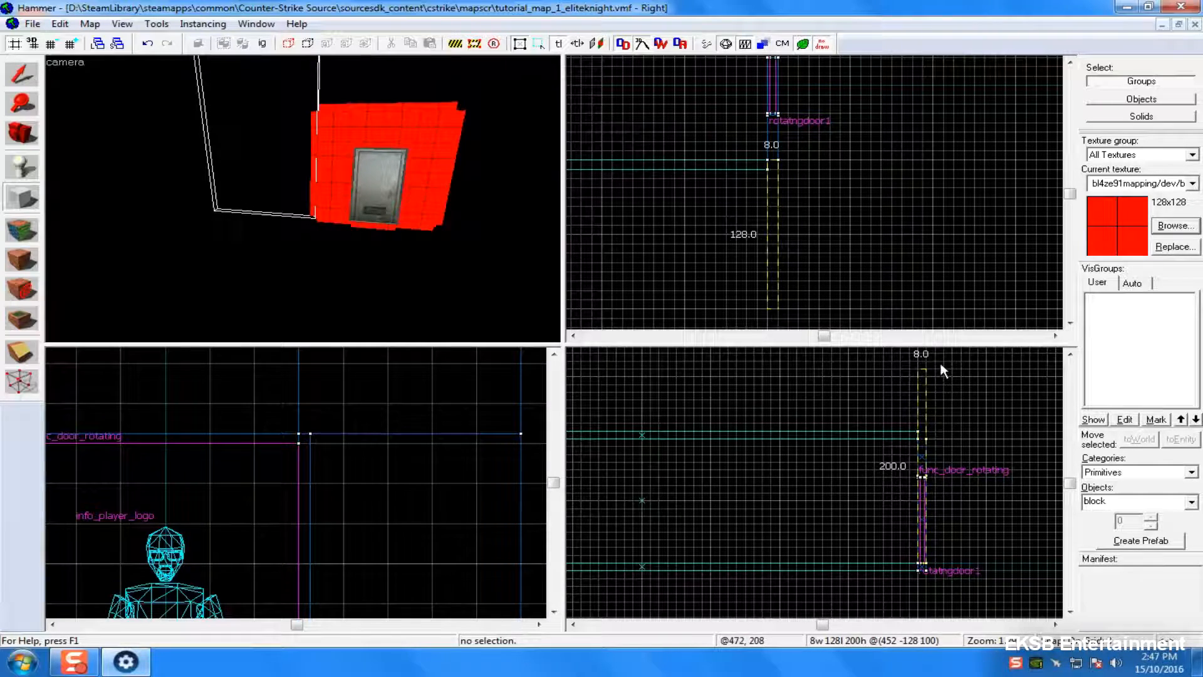
{"action": "key", "text": "Return"}
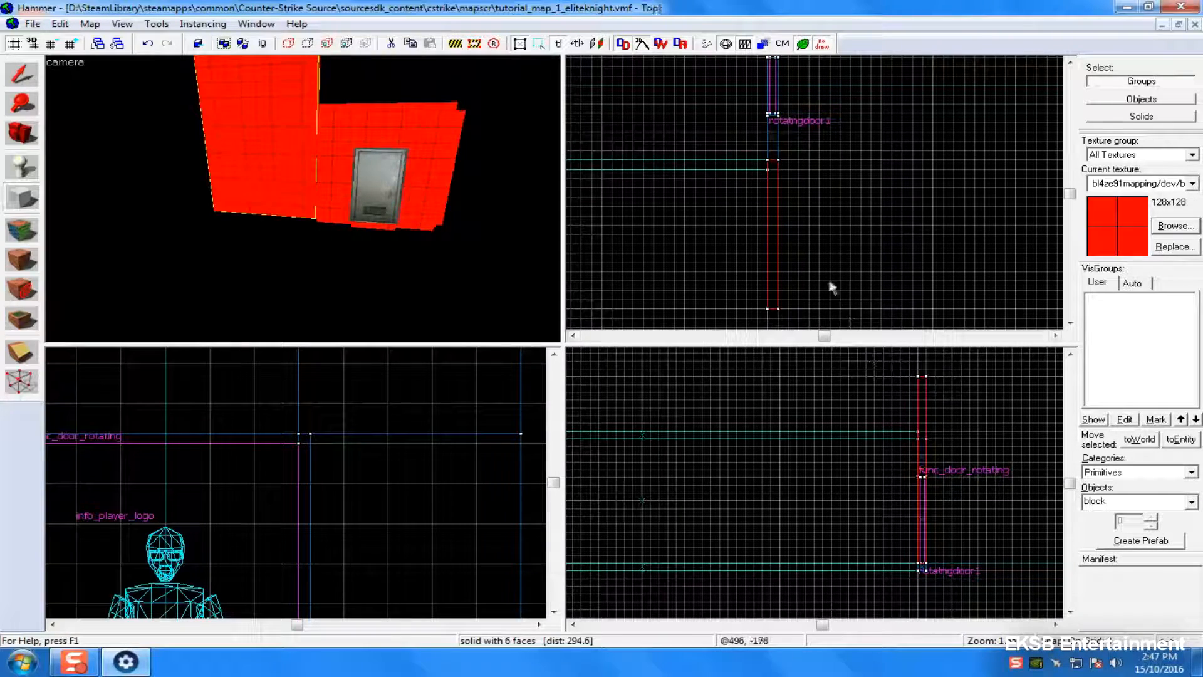
{"action": "key", "text": "Up"}
{"action": "left_click", "coordinate": [12, 75]}
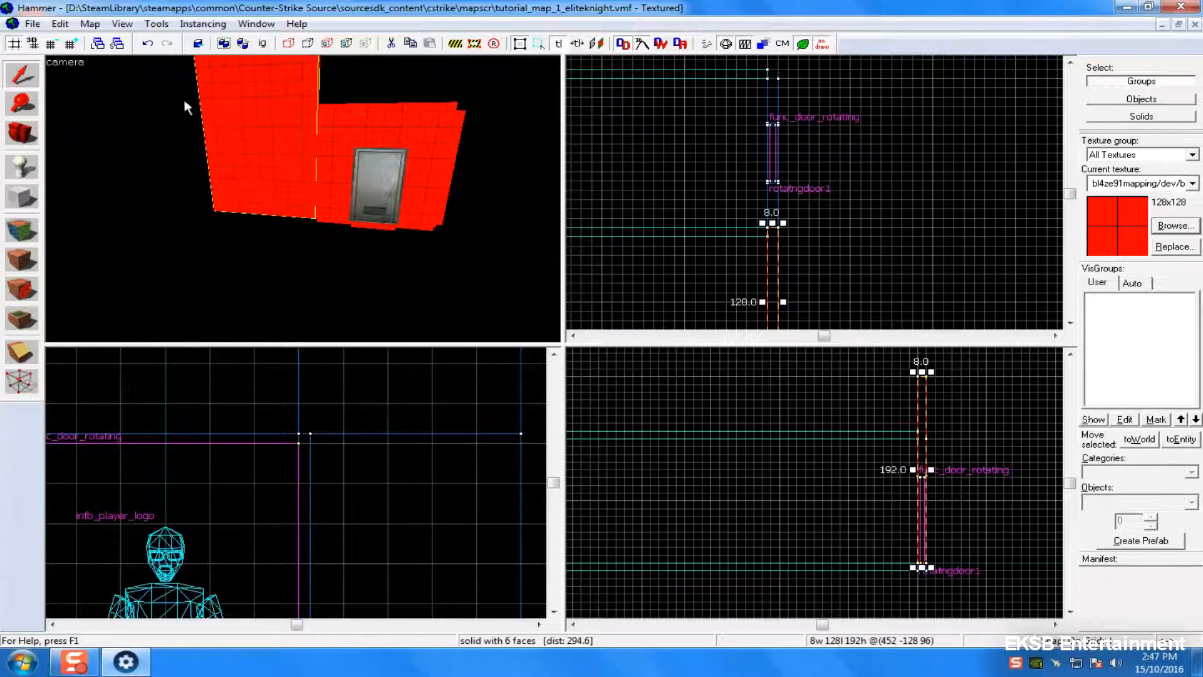
{"action": "key", "text": "Escape"}
- Create a long 8-unit-thick wall block running outward, away from the corridor, from the end of the 128-unit wall
{"action": "left_click", "coordinate": [22, 198]}
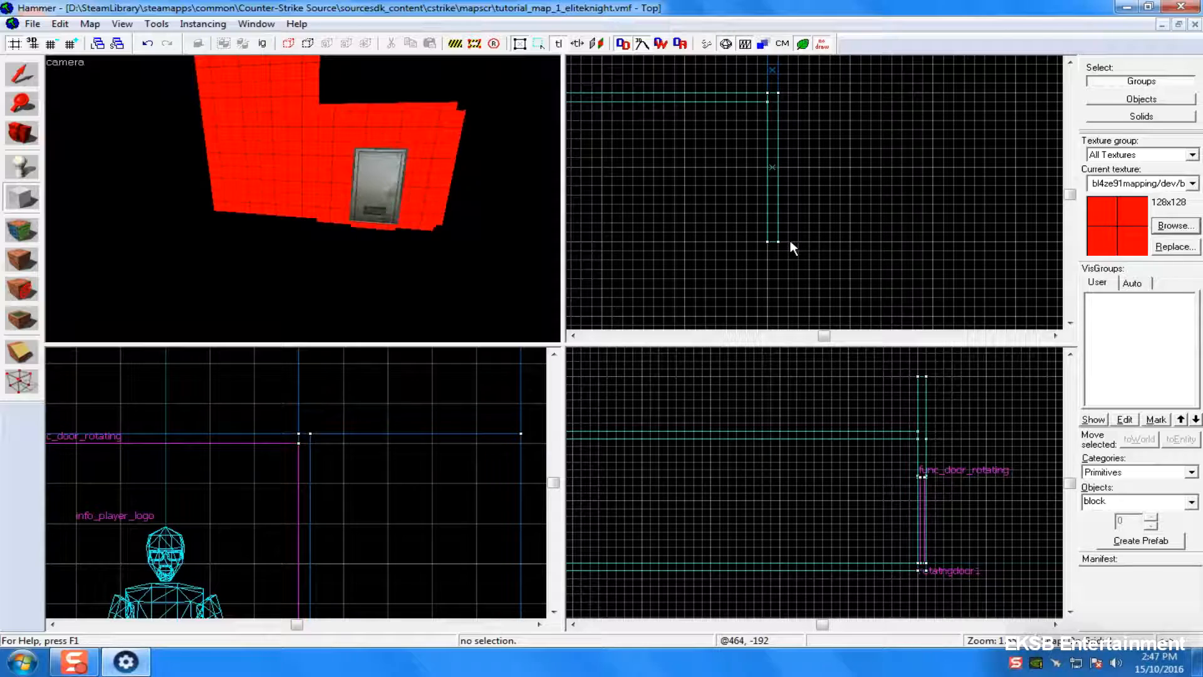
{"action": "left_click_drag", "start_coordinate": [777, 231], "coordinate": [1022, 238]}
{"action": "scroll", "coordinate": [999, 255], "scroll_direction": "down", "scroll_amount": 2}
{"action": "key", "text": "Return"}
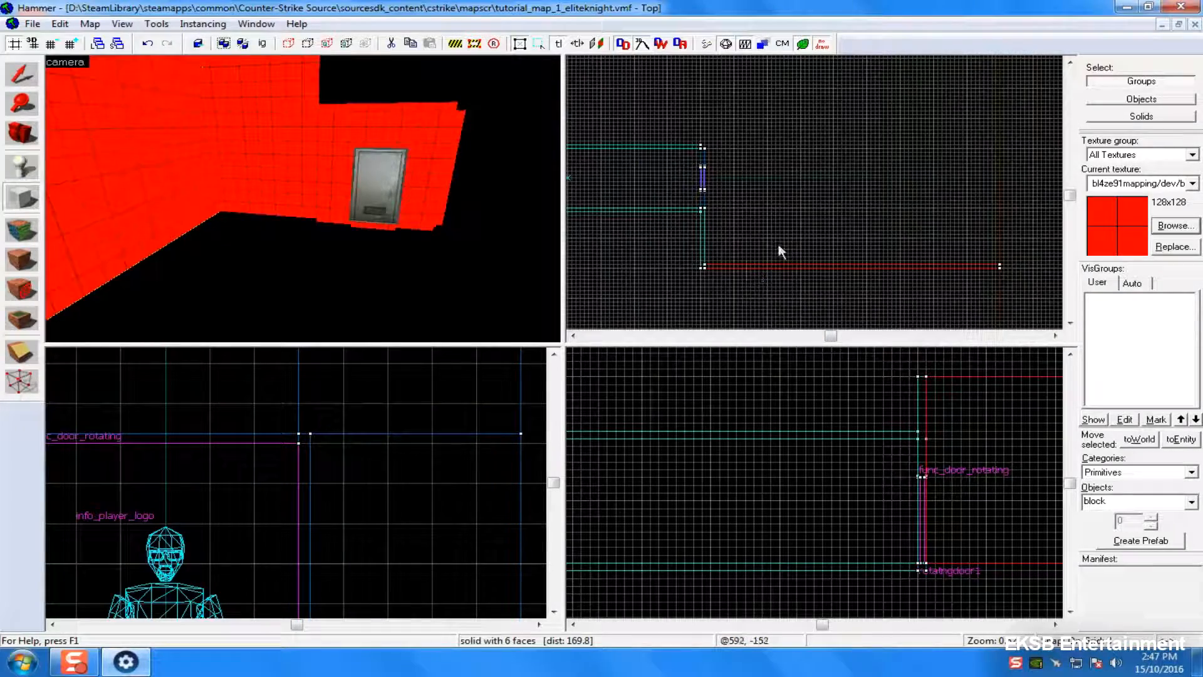
- Add the wall blocks at the long wall's far end, including one running back in line with the corridor's opposite side
{"action": "scroll", "coordinate": [1003, 265], "scroll_direction": "up", "scroll_amount": 2}
{"action": "left_click_drag", "start_coordinate": [992, 263], "coordinate": [768, 205]}
{"action": "key", "text": "Up"}
{"action": "key", "text": "Return"}
{"action": "key", "text": "Return"}
{"action": "key", "text": "Left"}
{"action": "key", "text": "Left"}
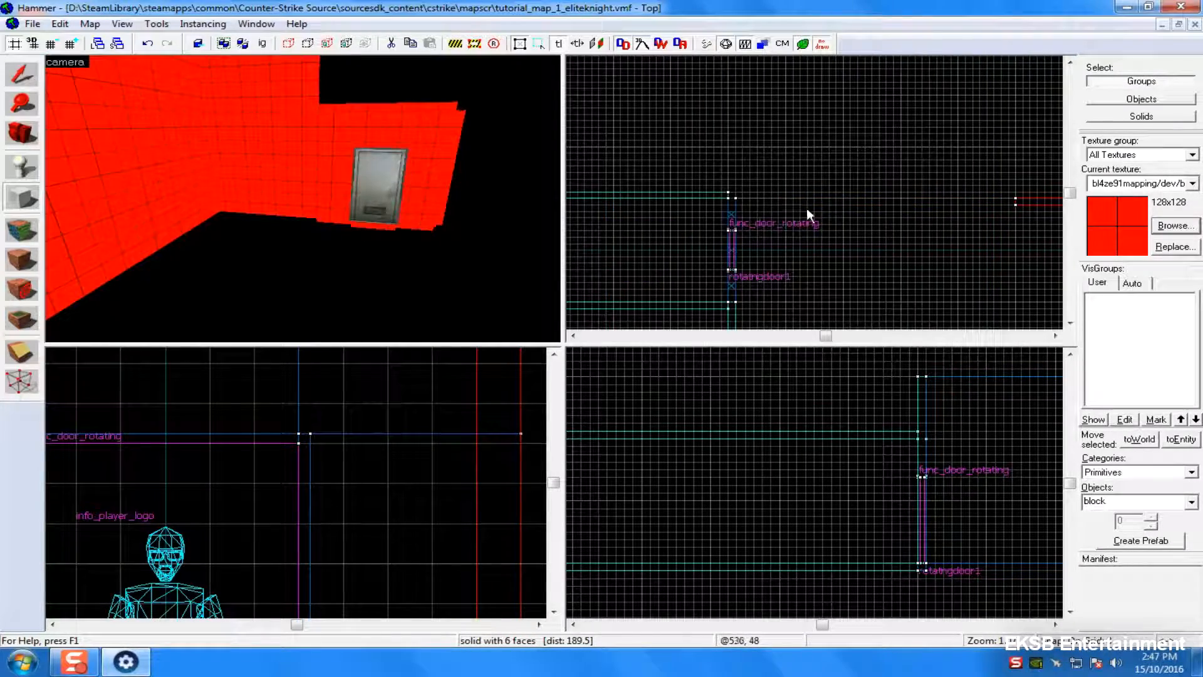
- Create a wall block 8 wide, 264 long and 192 high from the inner corner and move it 8 units toward the door side
{"action": "left_click_drag", "start_coordinate": [1024, 208], "coordinate": [1017, 126]}
{"action": "key", "text": "Return"}
{"action": "key", "text": "Down"}
{"action": "key", "text": "Down"}
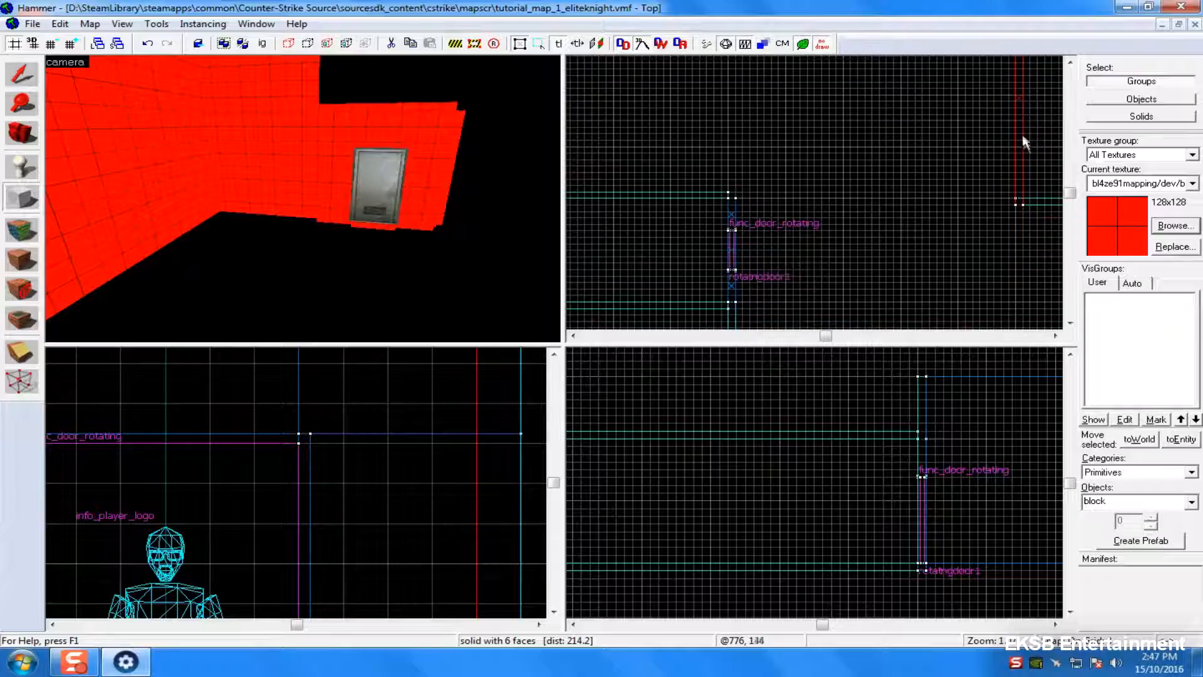
{"action": "key", "text": "shift+s"}
{"action": "left_click", "coordinate": [1016, 210]}
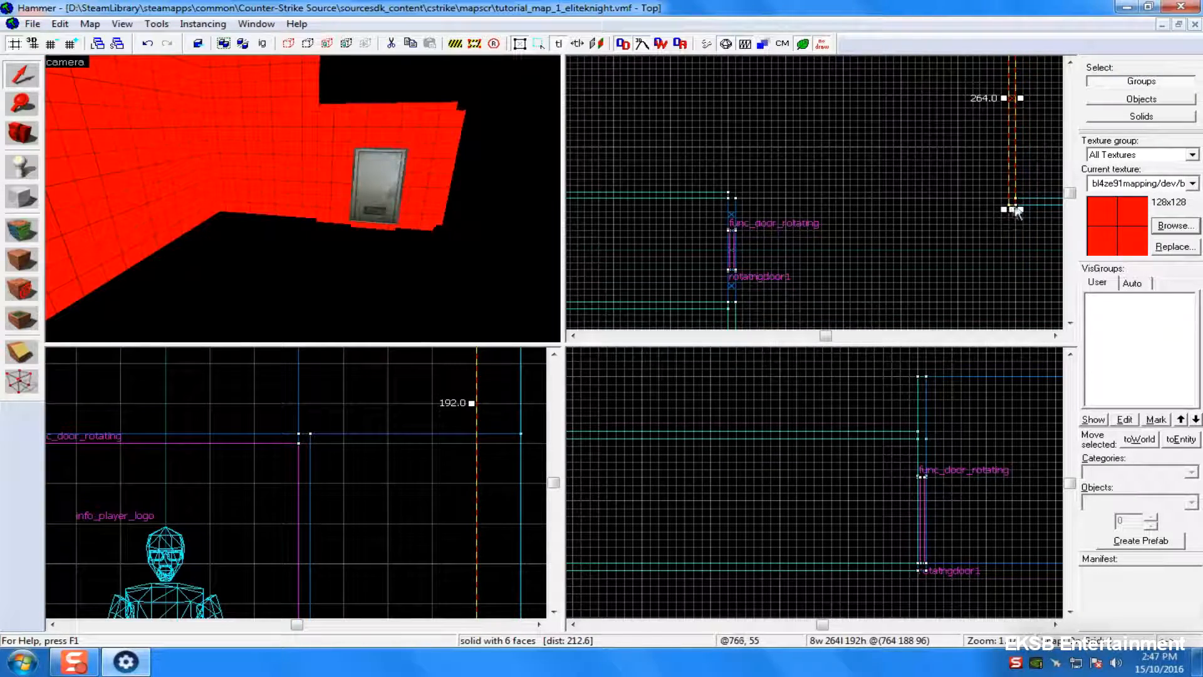
{"action": "key", "text": "Escape"}
- Create an 8 by 256 by 192 wall continuing the door wall's other side, and a 320 by 8 by 192 wall closing the room's end
{"action": "left_click", "coordinate": [21, 197]}
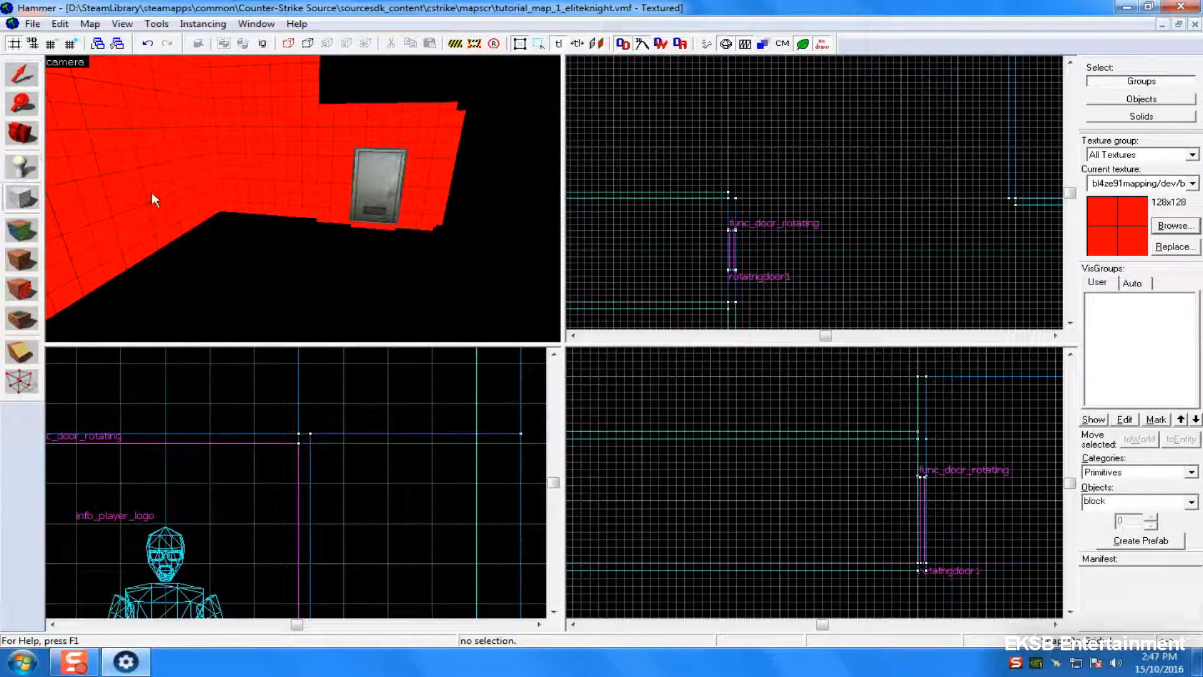
{"action": "left_click_drag", "start_coordinate": [729, 203], "coordinate": [742, 122]}
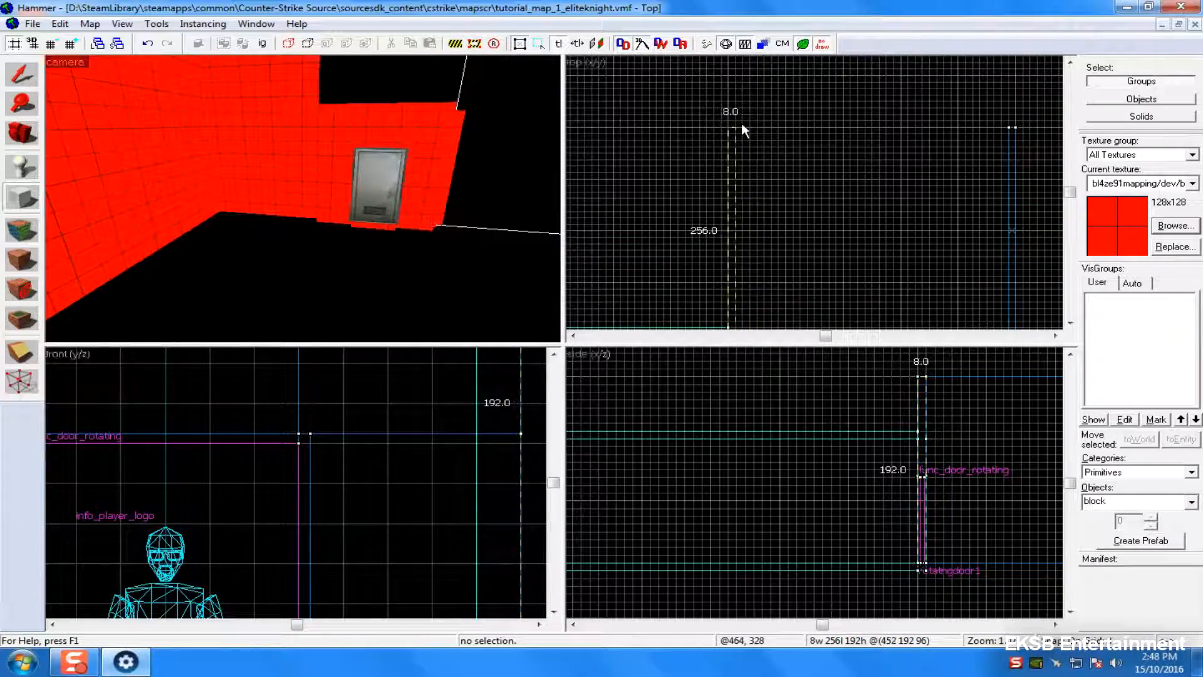
{"action": "key", "text": "Return"}
{"action": "left_click_drag", "start_coordinate": [839, 134], "coordinate": [1007, 129]}
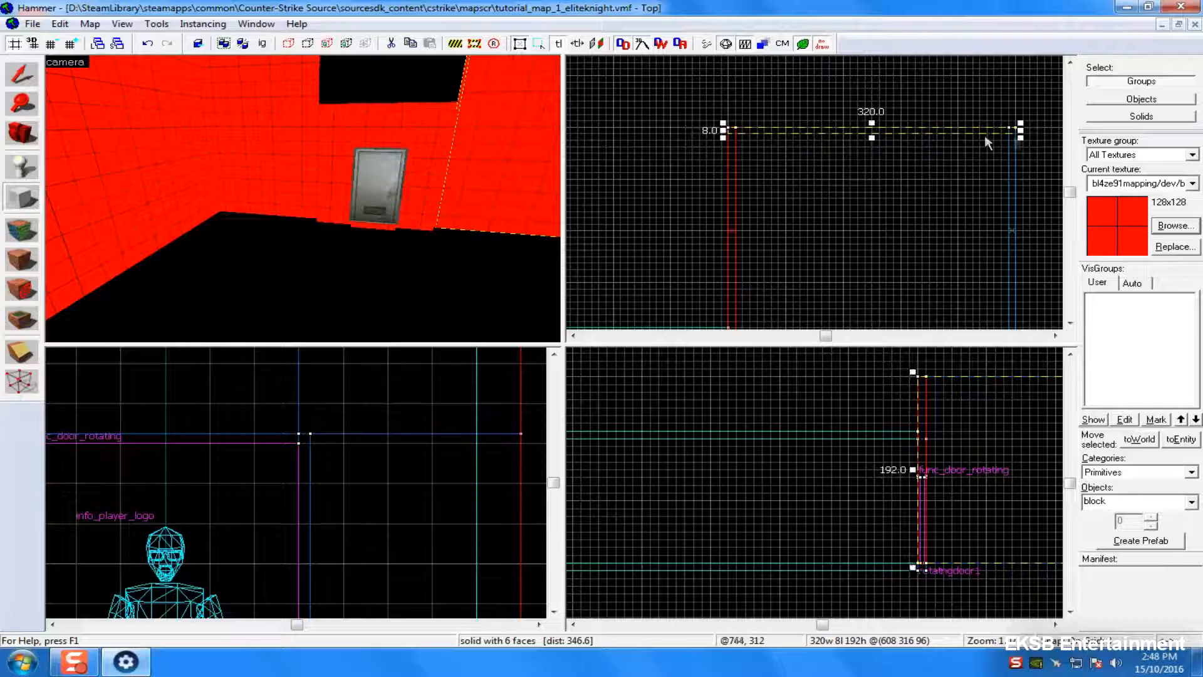
{"action": "key", "text": "Return"}
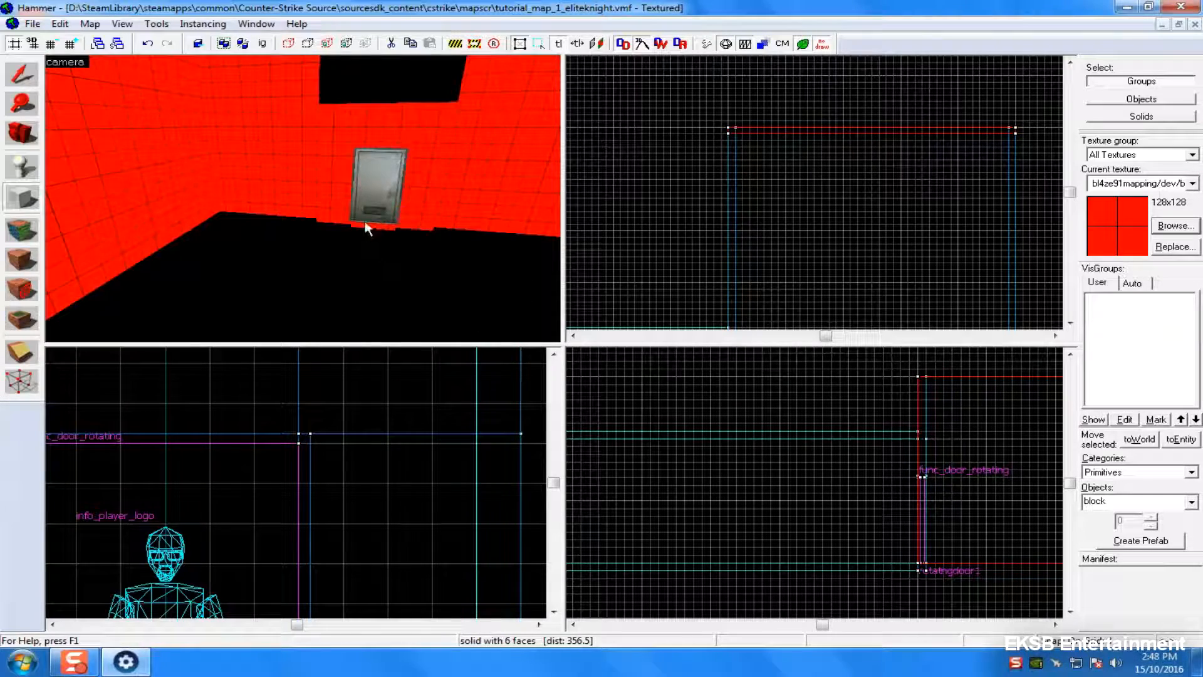
- Fill the gap above the corridor's door wall with a block 8 wide, 128 long and 64 high
{"action": "key", "text": "Down"}
{"action": "key", "text": "Down"}
{"action": "key", "text": "Down"}
{"action": "scroll", "coordinate": [735, 215], "scroll_direction": "up", "scroll_amount": 2}
{"action": "key", "text": "Down"}
{"action": "mouse_move", "coordinate": [727, 186]}
{"action": "left_mouse_down"}
{"action": "mouse_move", "coordinate": [750, 170]}
{"action": "mouse_move", "coordinate": [736, 105]}
{"action": "left_mouse_up"}
{"action": "key", "text": "Up"}
{"action": "key", "text": "Right"}
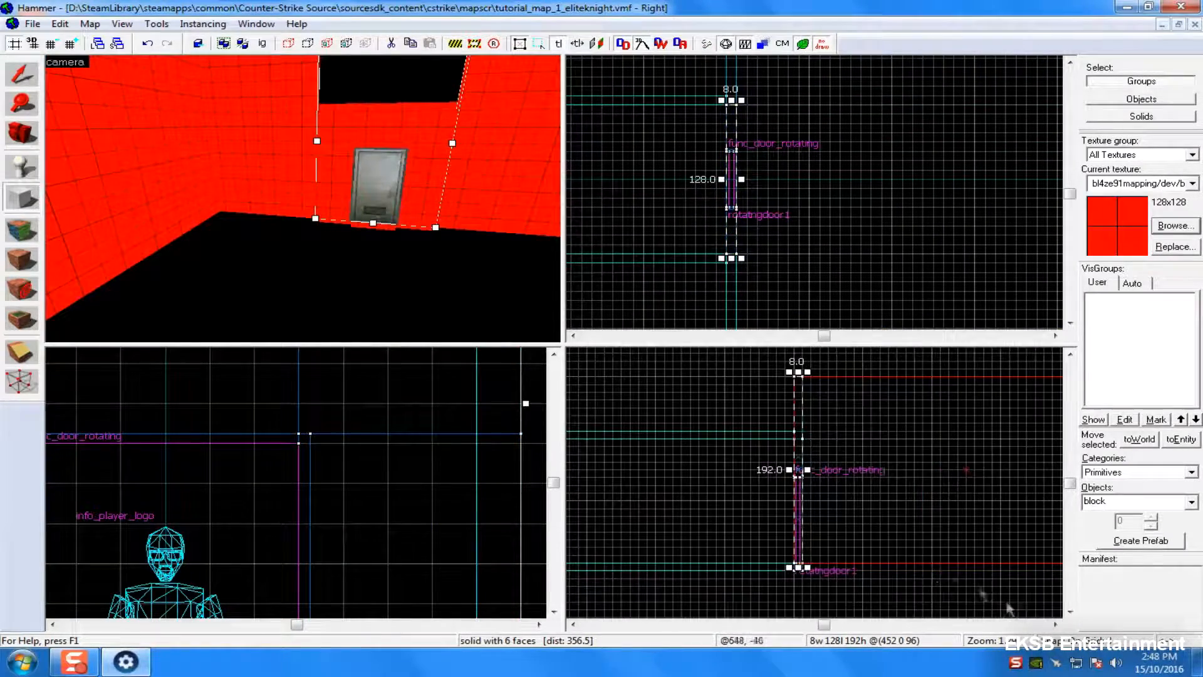
{"action": "left_click_drag", "start_coordinate": [797, 570], "coordinate": [801, 450]}
{"action": "key", "text": "shift+s"}
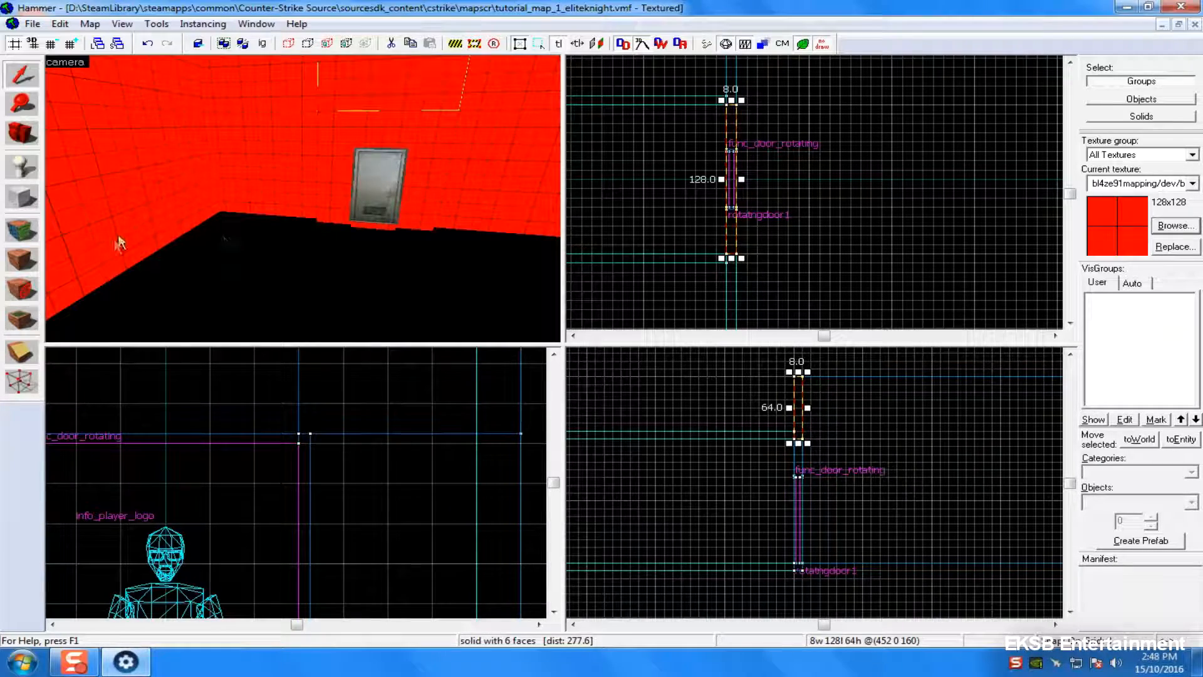
{"action": "key", "text": "Escape"}
{"action": "key", "text": "Right"}
{"action": "left_click", "coordinate": [428, 137]}
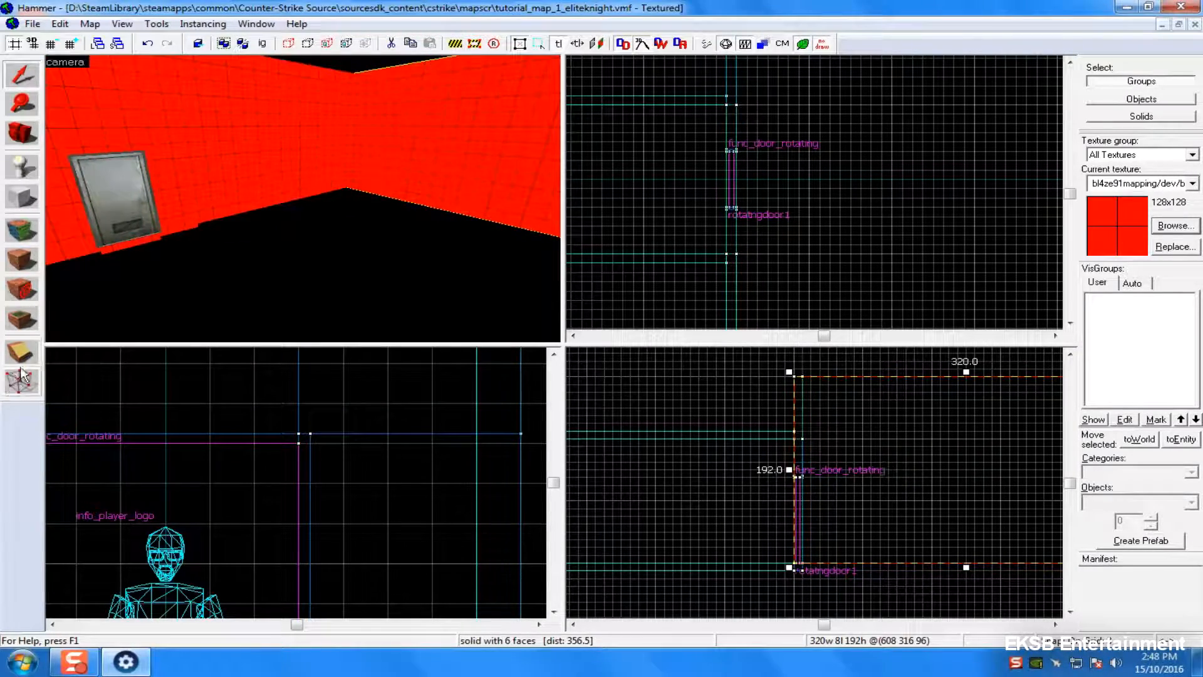
{"action": "left_click", "coordinate": [9, 379]}
{"action": "key", "text": "Up"}
{"action": "key", "text": "Up"}
{"action": "key", "text": "Up"}
{"action": "key", "text": "Up"}
{"action": "key", "text": "Up"}
{"action": "scroll", "coordinate": [731, 139], "scroll_direction": "up", "scroll_amount": 3}
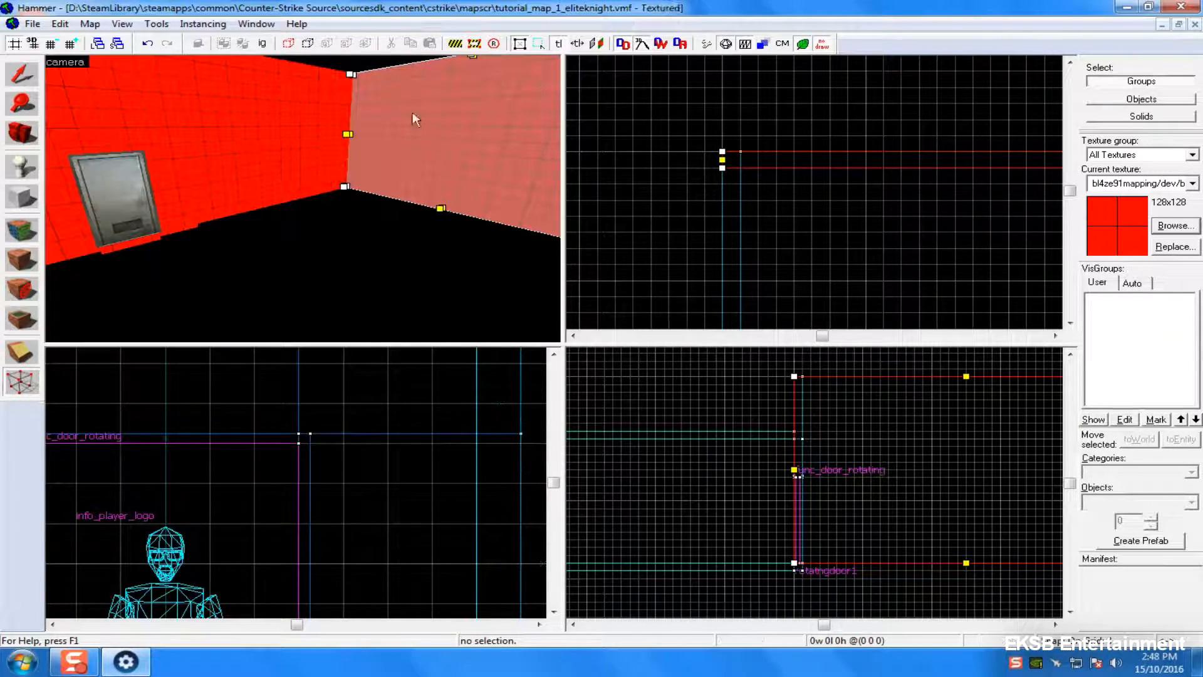
{"action": "key", "text": "shift+s"}
{"action": "key", "text": "Escape"}
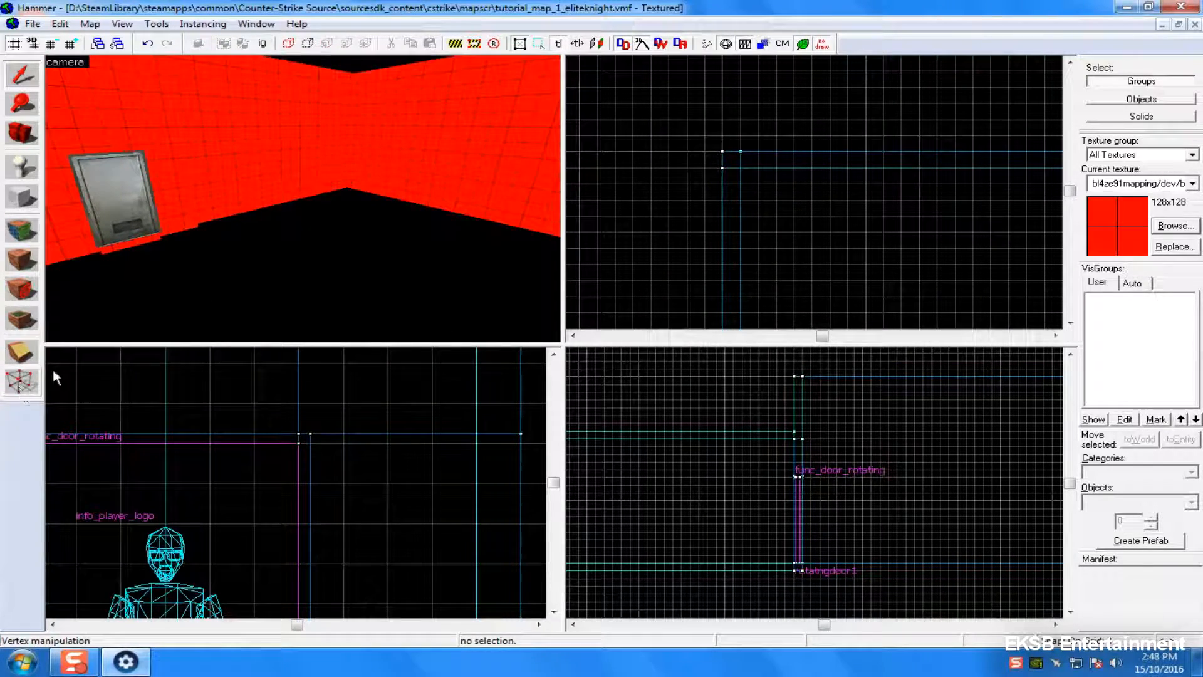
- Move the inner corner vertices of the 320-unit end wall 8 units inward, mitring its end at the adjoining wall
{"action": "left_click", "coordinate": [509, 173]}
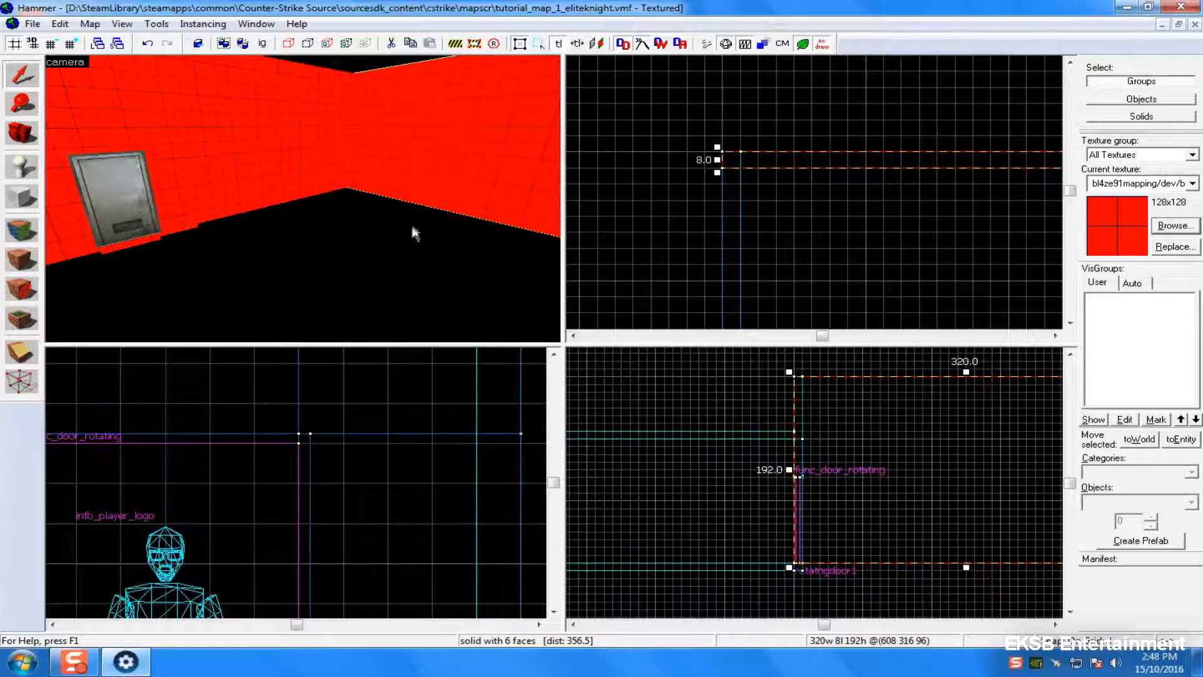
{"action": "left_click", "coordinate": [19, 382]}
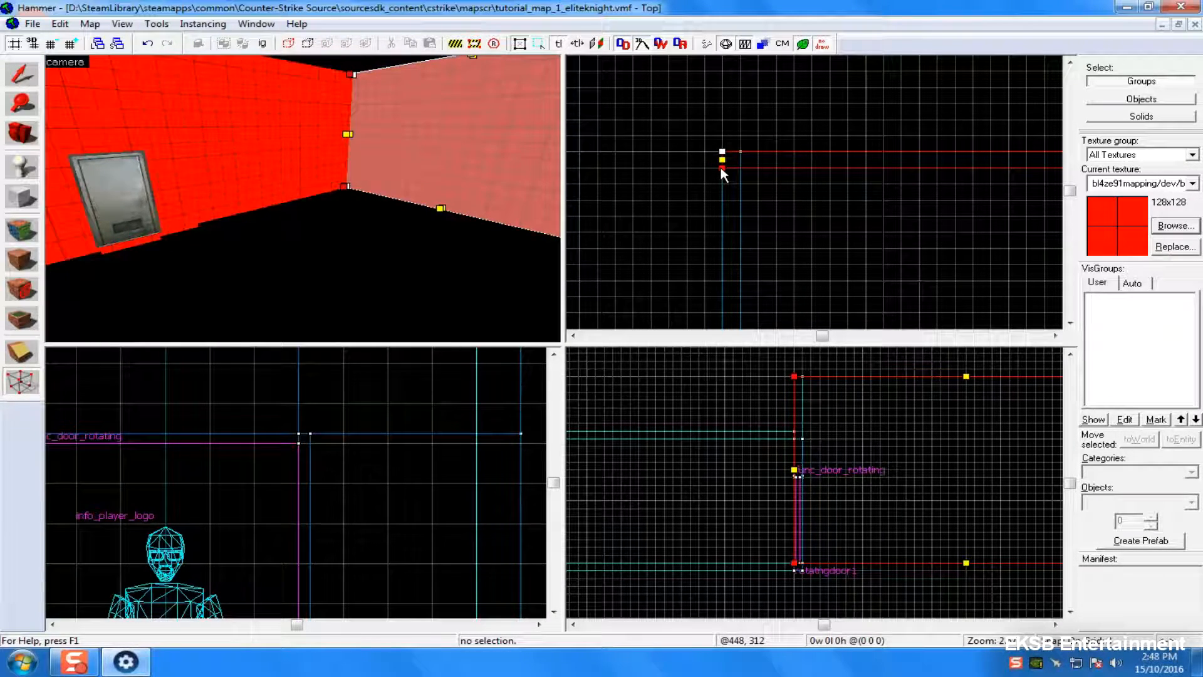
{"action": "left_click_drag", "start_coordinate": [721, 169], "coordinate": [735, 167]}
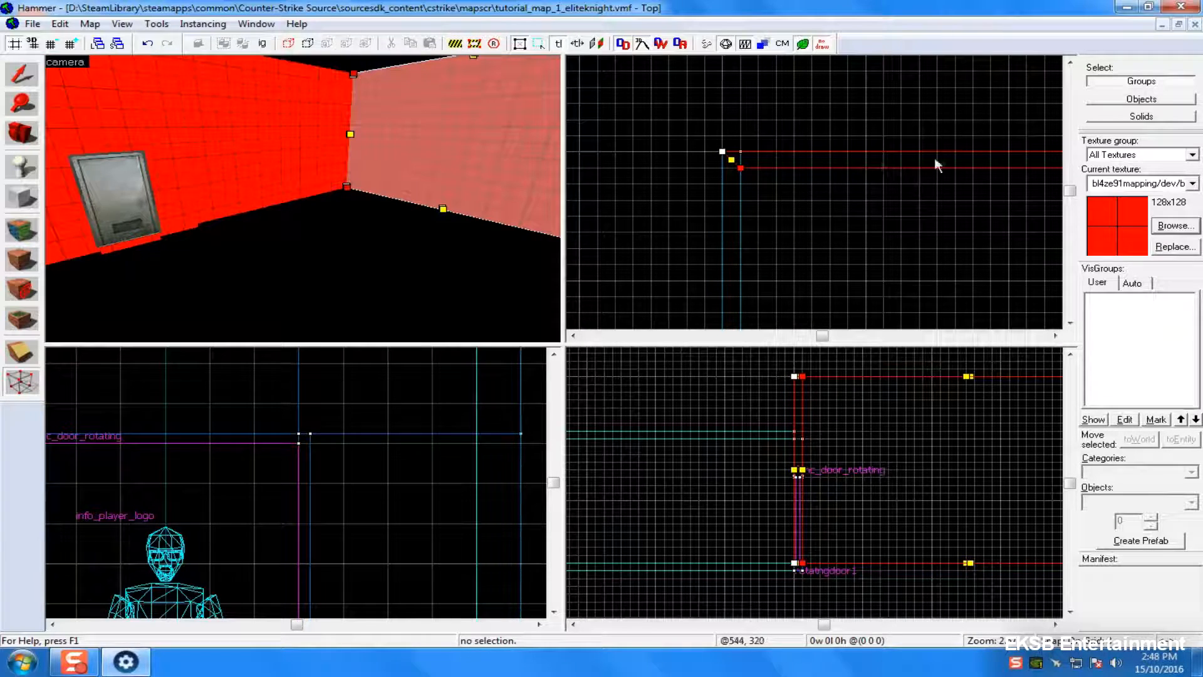
{"action": "key", "text": "Right"}
{"action": "left_click", "coordinate": [320, 137]}
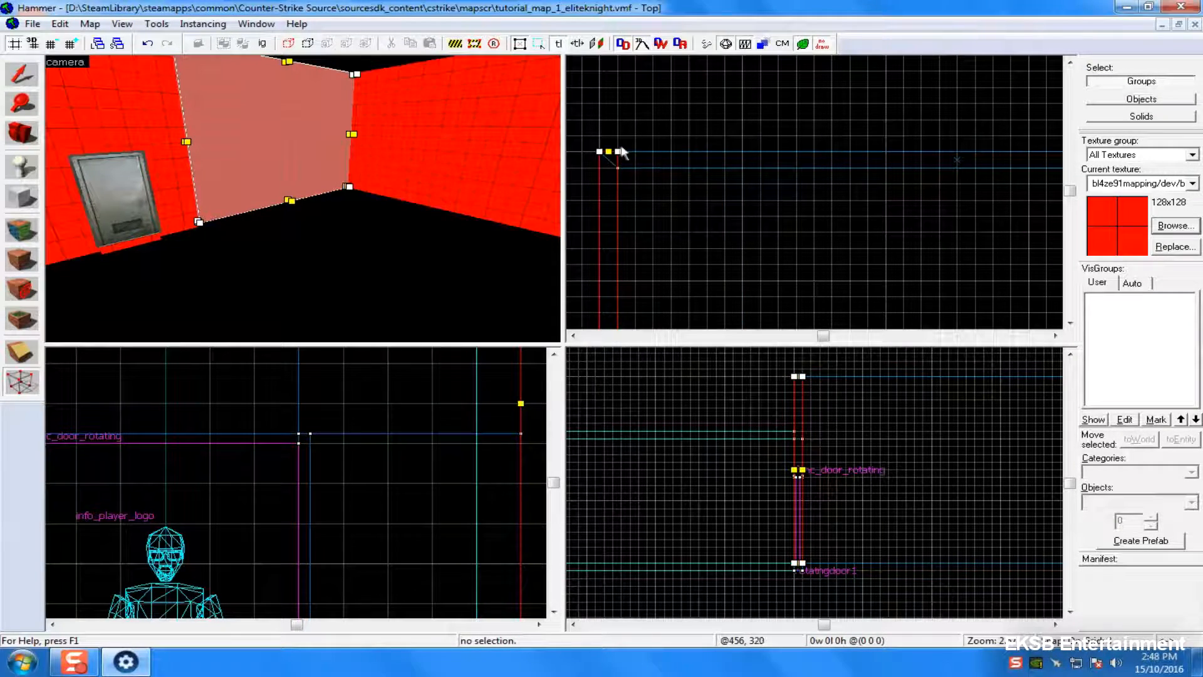
{"action": "left_click", "coordinate": [433, 155]}
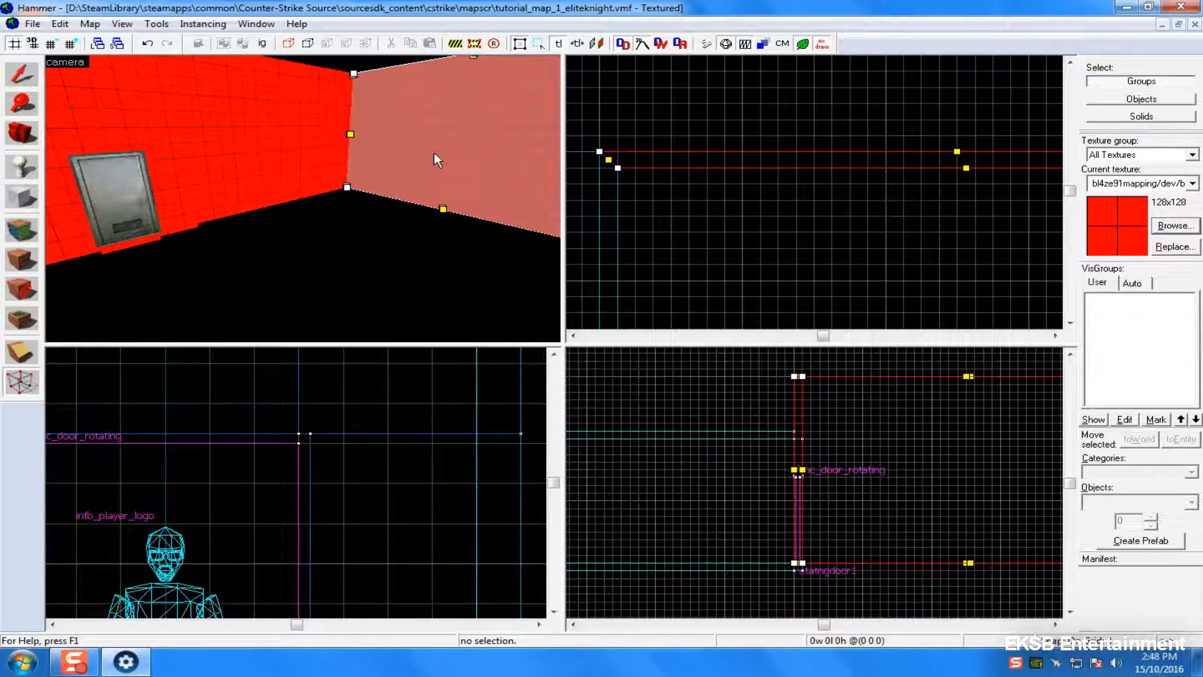
- Move the inner corner vertices at the other end of the 320-unit end wall 8 units inward, mitring that end
{"action": "key", "text": "Right"}
{"action": "key", "text": "Right"}
{"action": "key", "text": "Right"}
{"action": "key", "text": "Right"}
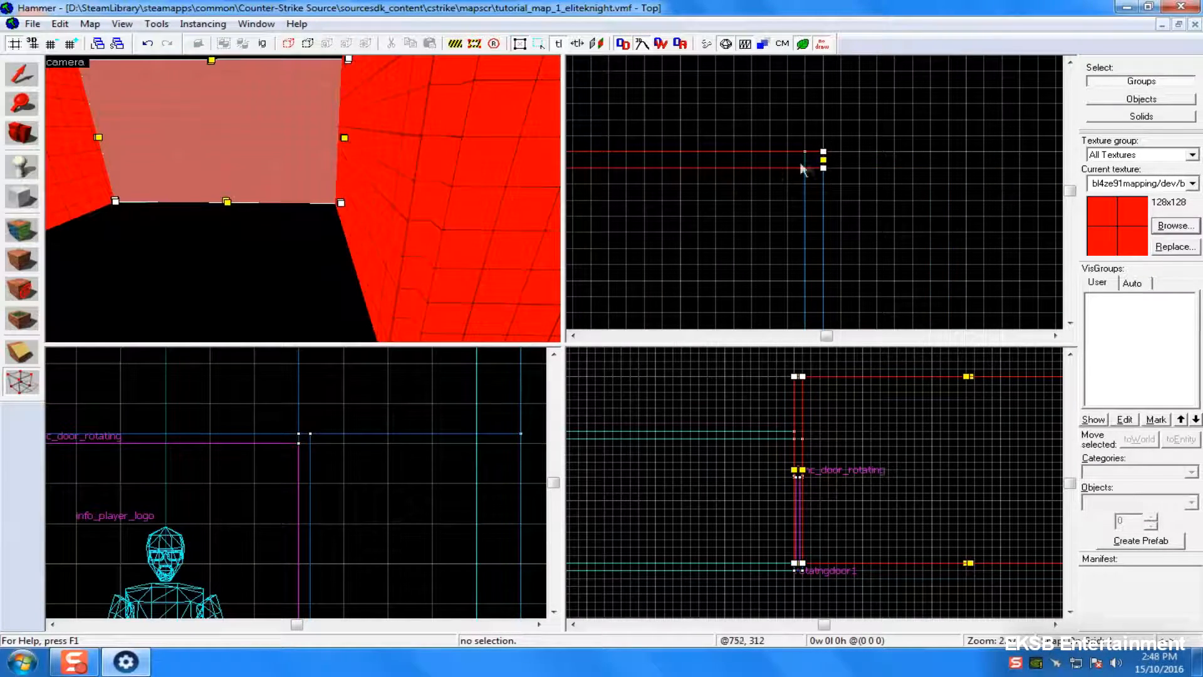
{"action": "left_click_drag", "start_coordinate": [825, 171], "coordinate": [813, 167]}
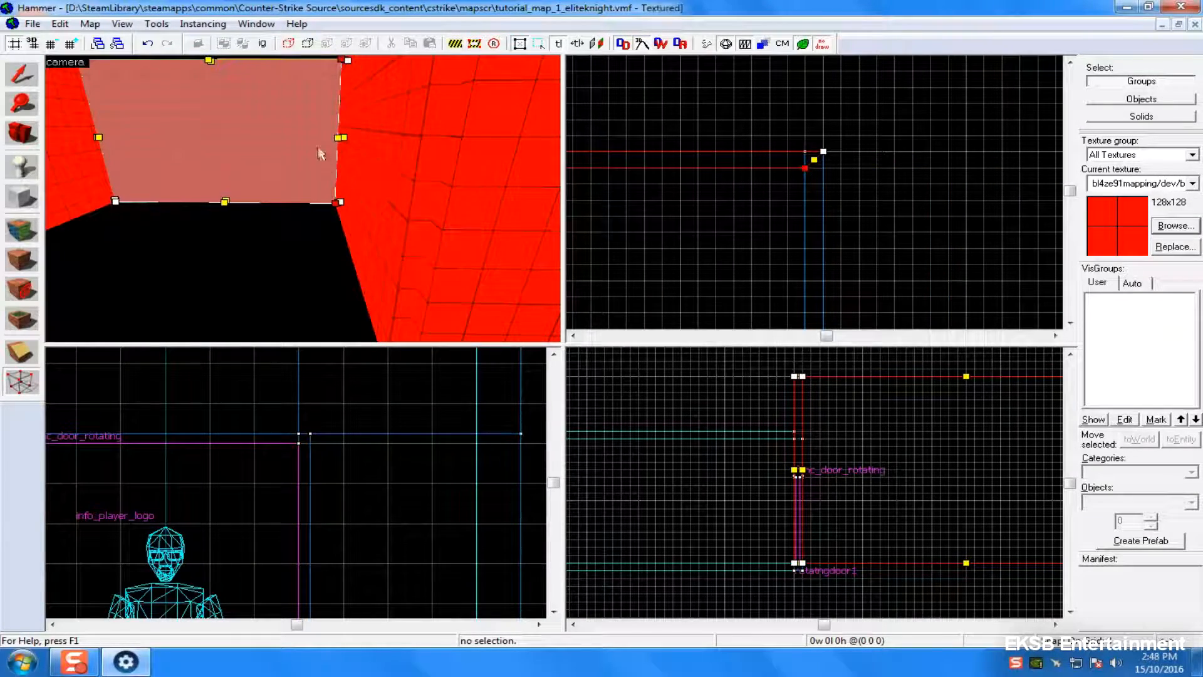
- Extend the inner vertices at the far end of the 264-unit side wall 8 units to mitre it with the next wall
{"action": "left_click", "coordinate": [384, 145]}
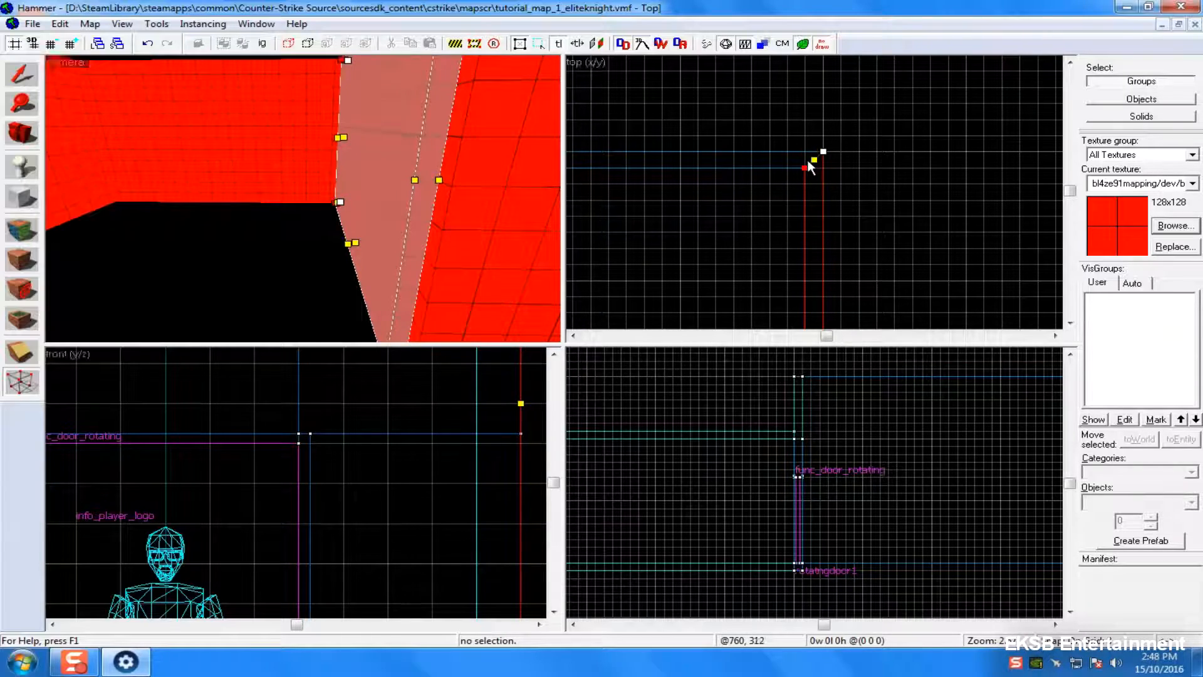
{"action": "scroll", "coordinate": [793, 233], "scroll_direction": "down", "scroll_amount": 3}
{"action": "scroll", "coordinate": [795, 233], "scroll_direction": "up", "scroll_amount": 2}
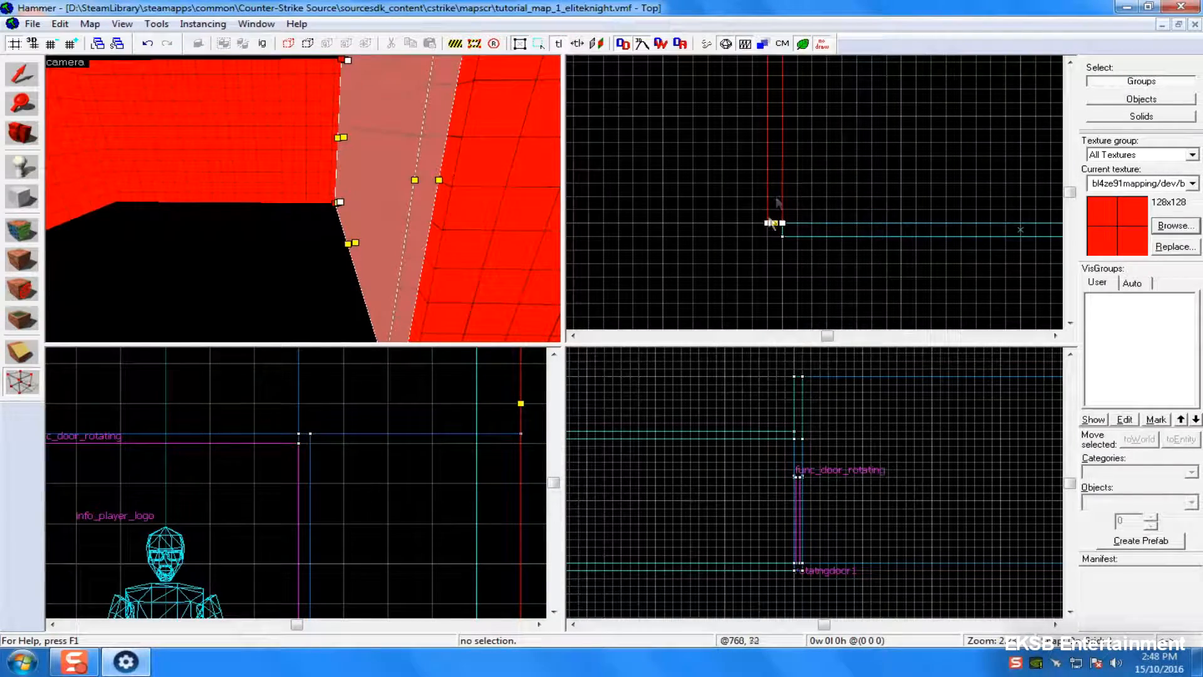
{"action": "left_click_drag", "start_coordinate": [769, 227], "coordinate": [769, 237]}
- Mitre both ends of the adjoining offset wall by 8 units and shift the outermost side wall's inner corner vertices 8 units to match
{"action": "left_click", "coordinate": [514, 239]}
{"action": "key", "text": "Right"}
{"action": "key", "text": "Right"}
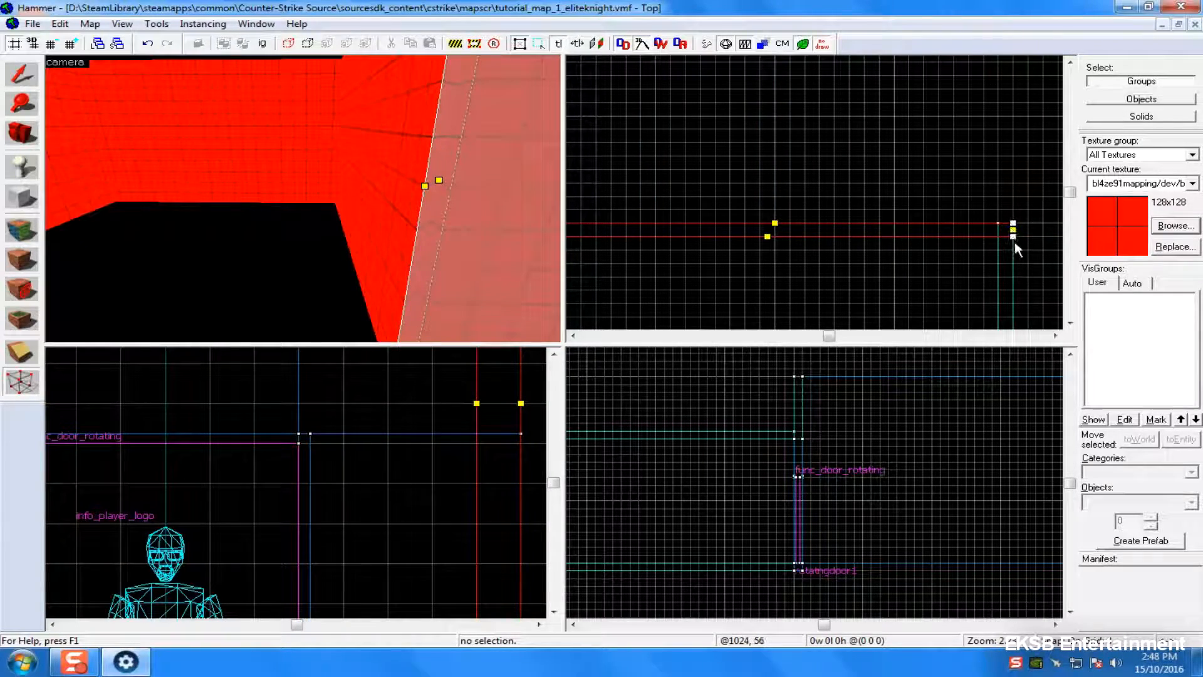
{"action": "key", "text": "Right"}
{"action": "left_click", "coordinate": [499, 175]}
{"action": "left_click_drag", "start_coordinate": [997, 224], "coordinate": [999, 236]}
- Mitre the outermost side wall's other corner by extending its outer vertices 8 units and pulling the 576-unit wall's inner vertices in 8 units
{"action": "key", "text": "Down"}
{"action": "key", "text": "Down"}
{"action": "key", "text": "Down"}
{"action": "key", "text": "Down"}
{"action": "key", "text": "Down"}
{"action": "key", "text": "Down"}
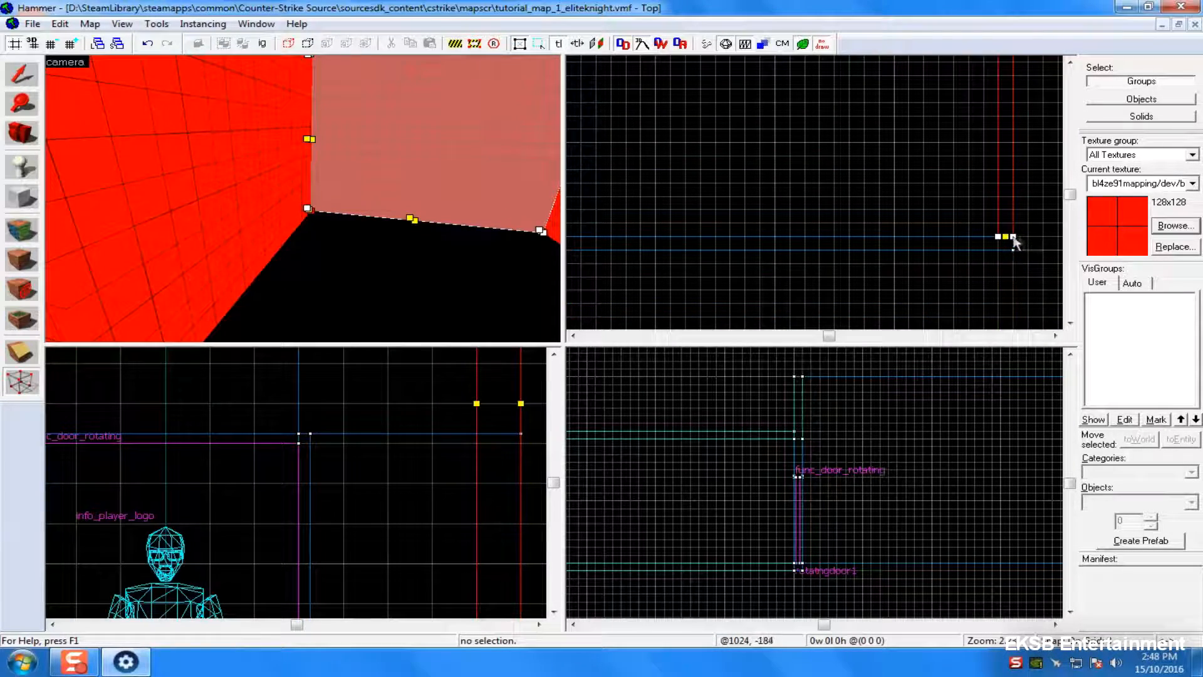
{"action": "key", "text": "Right"}
{"action": "left_click", "coordinate": [430, 156]}
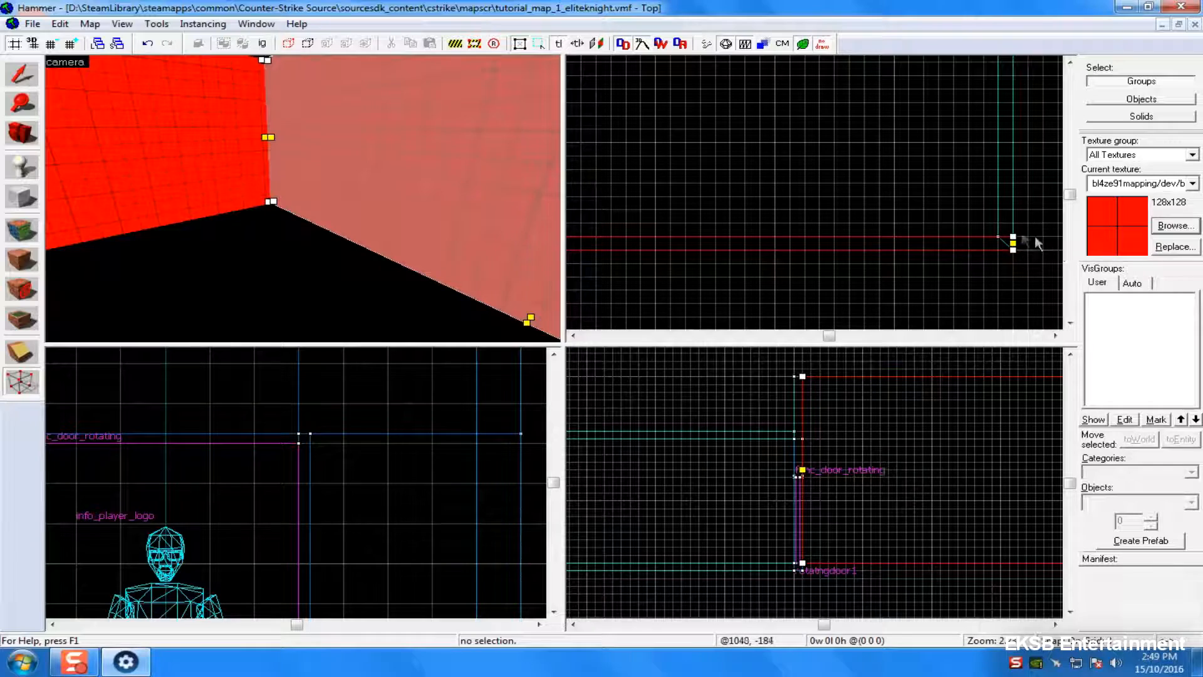
{"action": "left_click_drag", "start_coordinate": [1013, 238], "coordinate": [998, 237]}
- Extend the outer vertices at the door-side end of the 576-unit wall 8 units outward to mitre that end
{"action": "key", "text": "Left"}
{"action": "key", "text": "Left"}
{"action": "key", "text": "Left"}
{"action": "key", "text": "Left"}
{"action": "key", "text": "Left"}
{"action": "key", "text": "Left"}
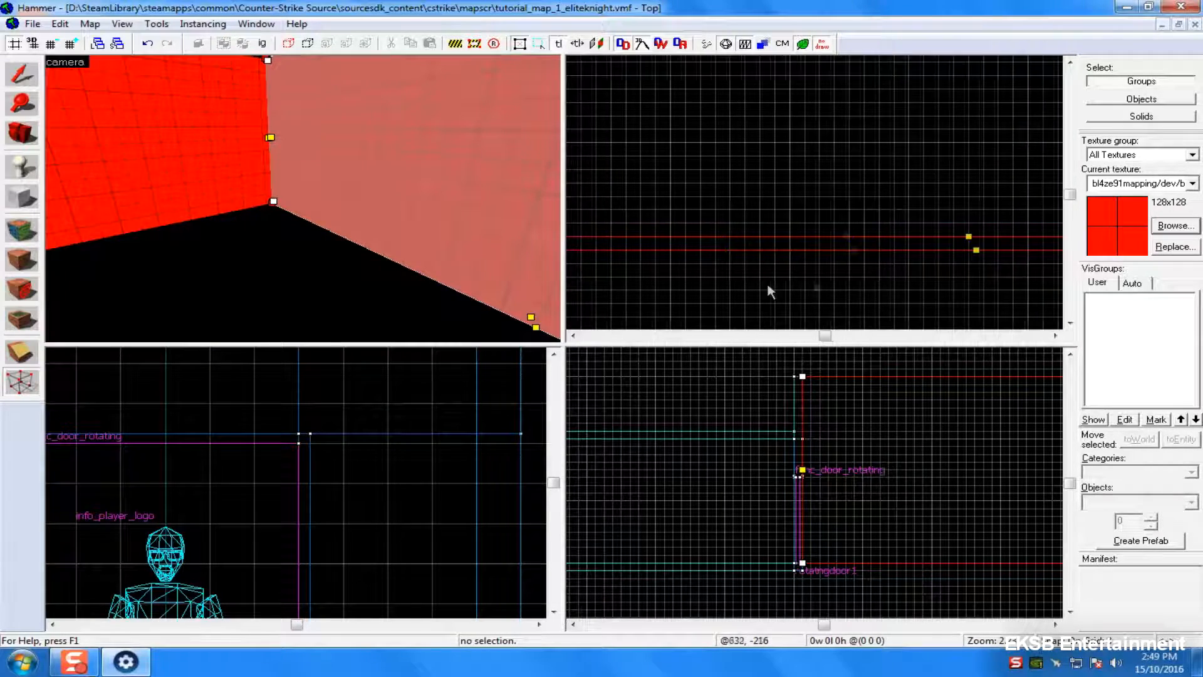
{"action": "left_click_drag", "start_coordinate": [686, 251], "coordinate": [678, 250]}
- Move the inner corner vertices of the 8 by 128 door-side wall back 8 units to mitre it with the 576-unit wall
{"action": "key", "text": "Right"}
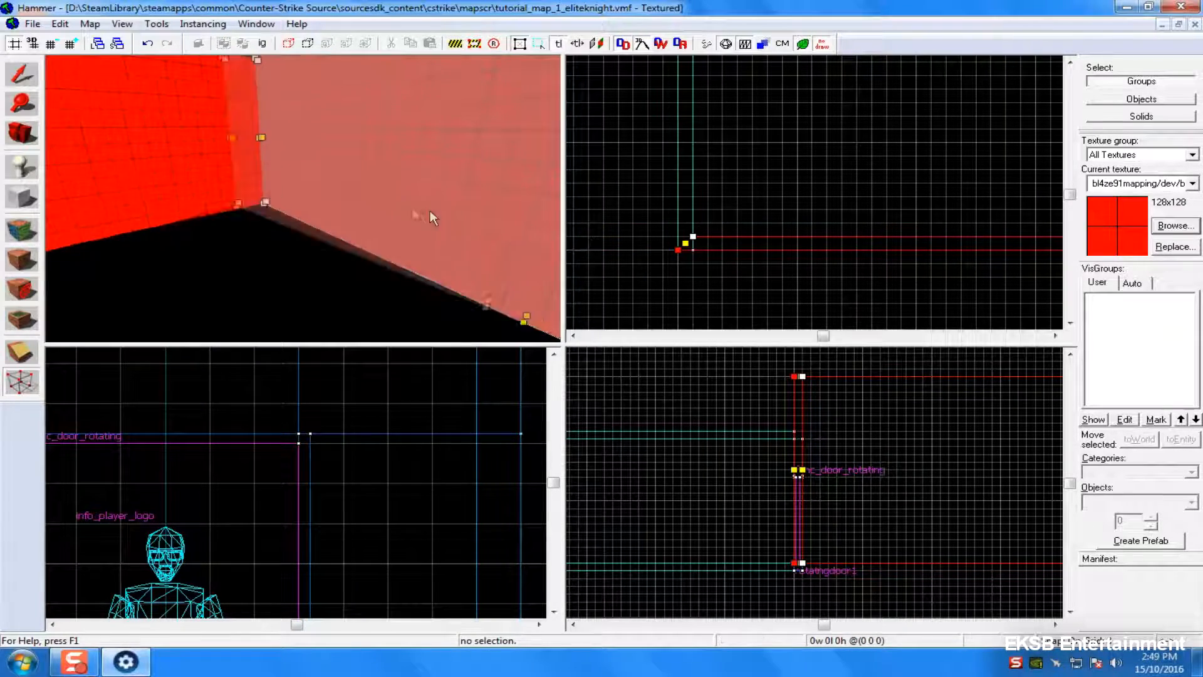
{"action": "left_click", "coordinate": [481, 178]}
{"action": "key", "text": "Left"}
{"action": "left_click", "coordinate": [695, 244]}
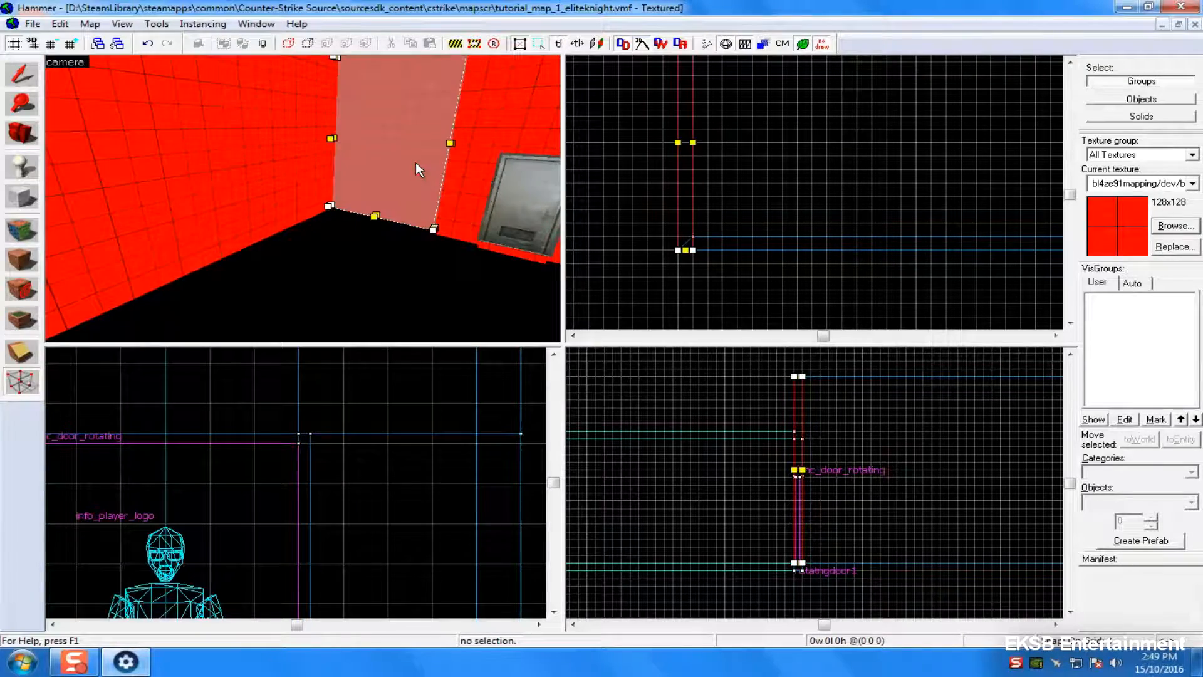
{"action": "left_click_drag", "start_coordinate": [693, 249], "coordinate": [693, 237]}
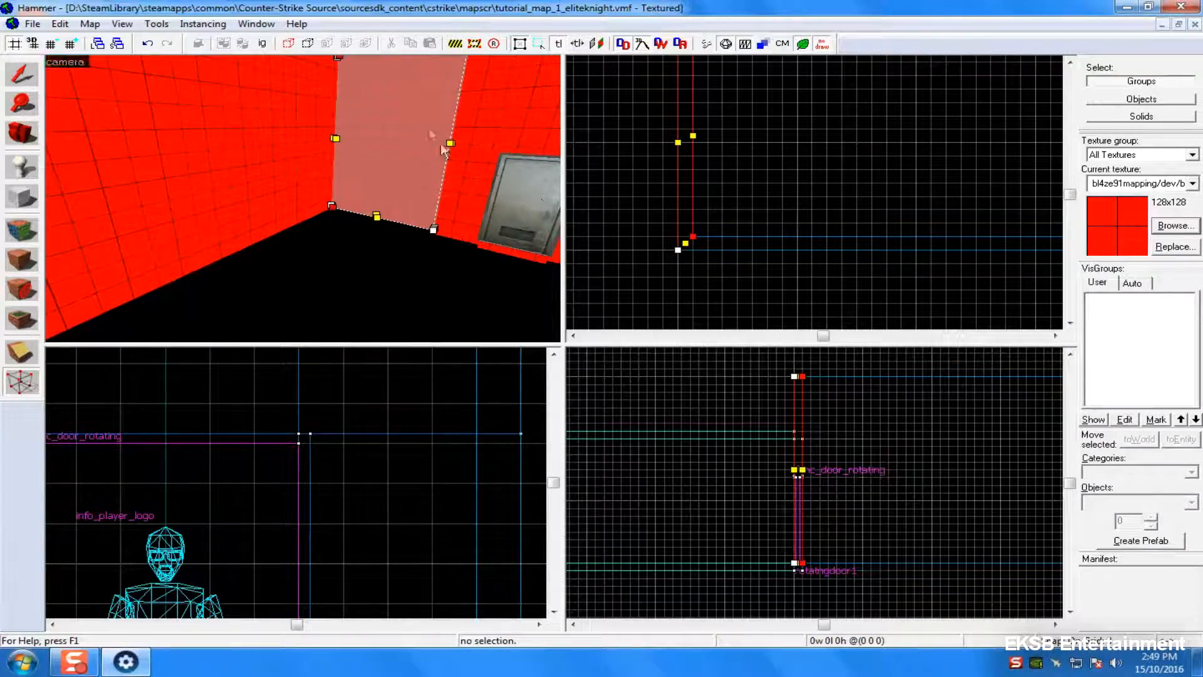
- Create a ceiling block 304 wide, 256 long and 8 high on top of the walls over the room's narrower section
{"action": "key", "text": "Right"}
{"action": "scroll", "coordinate": [753, 204], "scroll_direction": "down", "scroll_amount": 5}
{"action": "key", "text": "Up"}
{"action": "key", "text": "Up"}
{"action": "key", "text": "Up"}
{"action": "key", "text": "Up"}
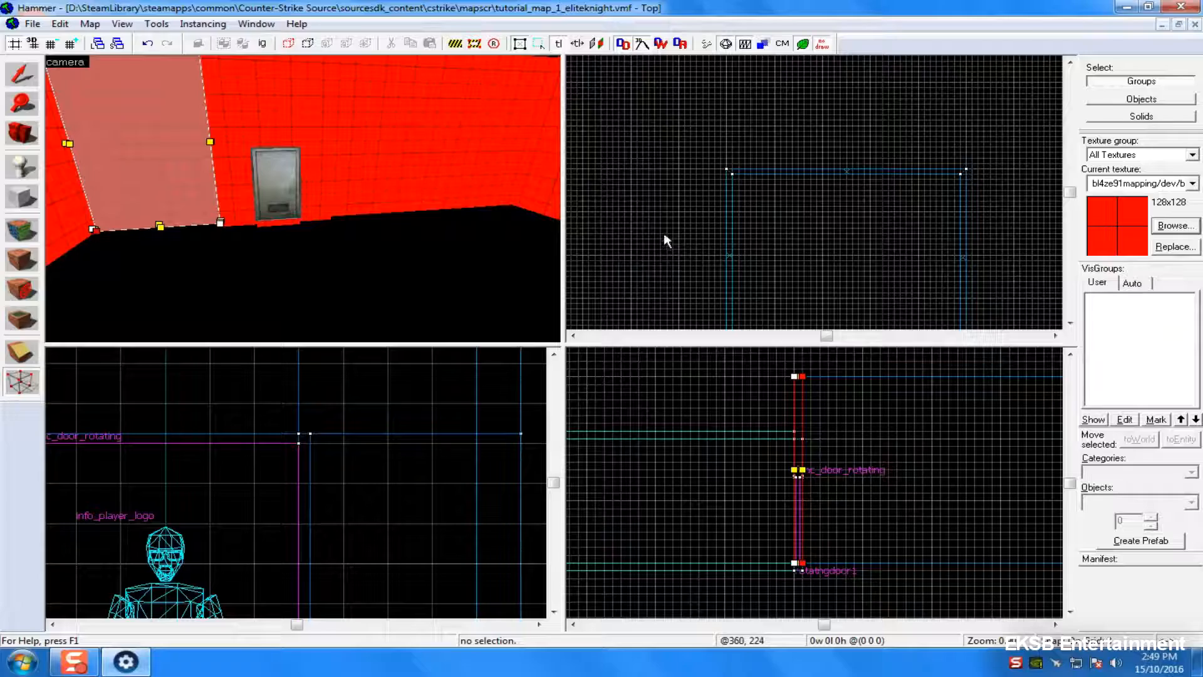
{"action": "scroll", "coordinate": [508, 120], "scroll_direction": "down", "scroll_amount": 2}
{"action": "key", "text": "shift+s"}
{"action": "key", "text": "Escape"}
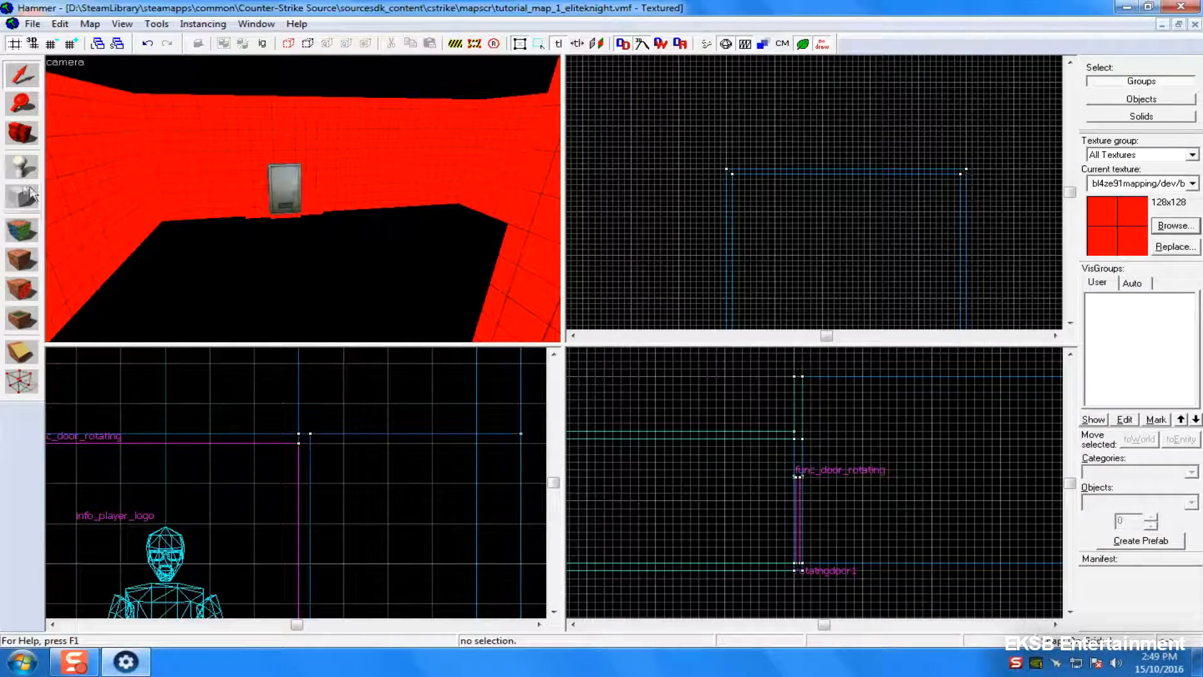
{"action": "key", "text": "shift+b"}
{"action": "scroll", "coordinate": [694, 131], "scroll_direction": "up", "scroll_amount": 2}
{"action": "left_click_drag", "start_coordinate": [716, 170], "coordinate": [1008, 153]}
{"action": "key", "text": "Down"}
{"action": "key", "text": "Down"}
{"action": "key", "text": "Down"}
{"action": "key", "text": "Down"}
{"action": "key", "text": "Right"}
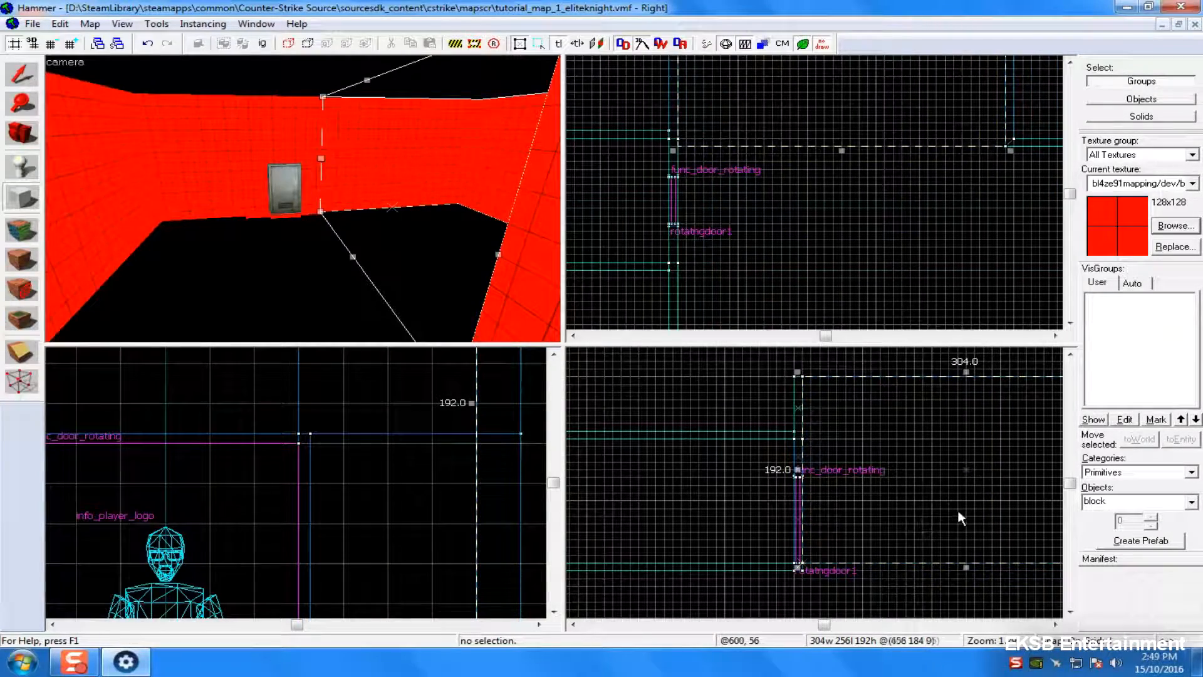
{"action": "left_click_drag", "start_coordinate": [966, 566], "coordinate": [959, 389]}
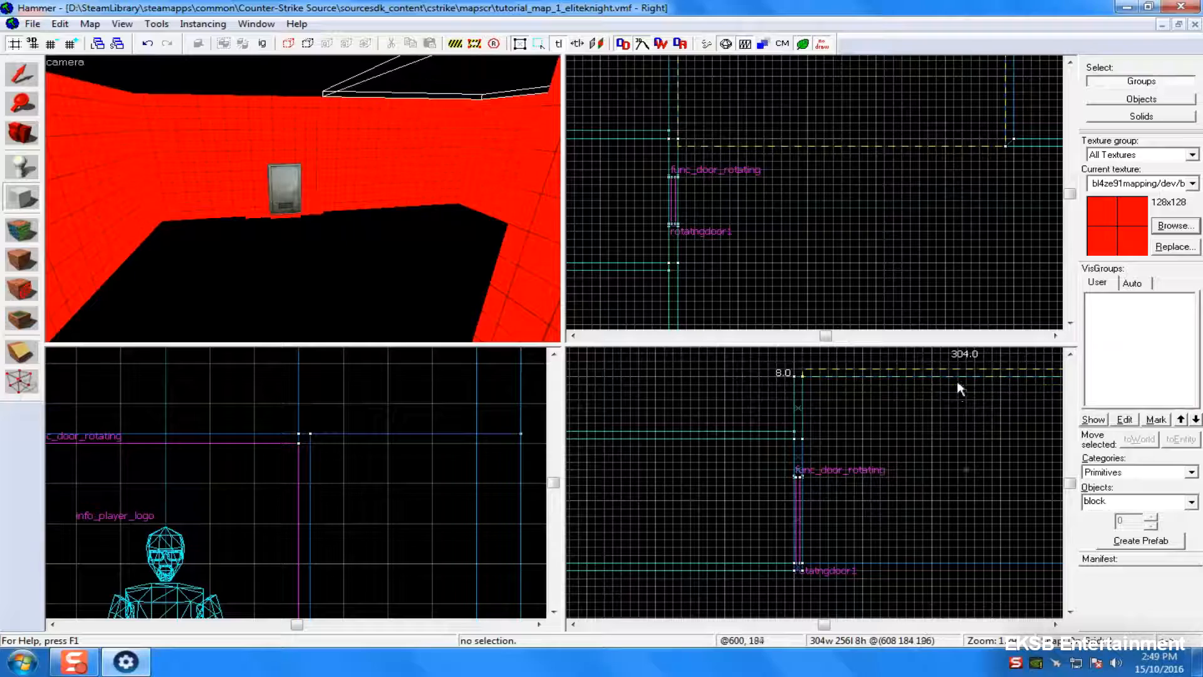
{"action": "key", "text": "Return"}
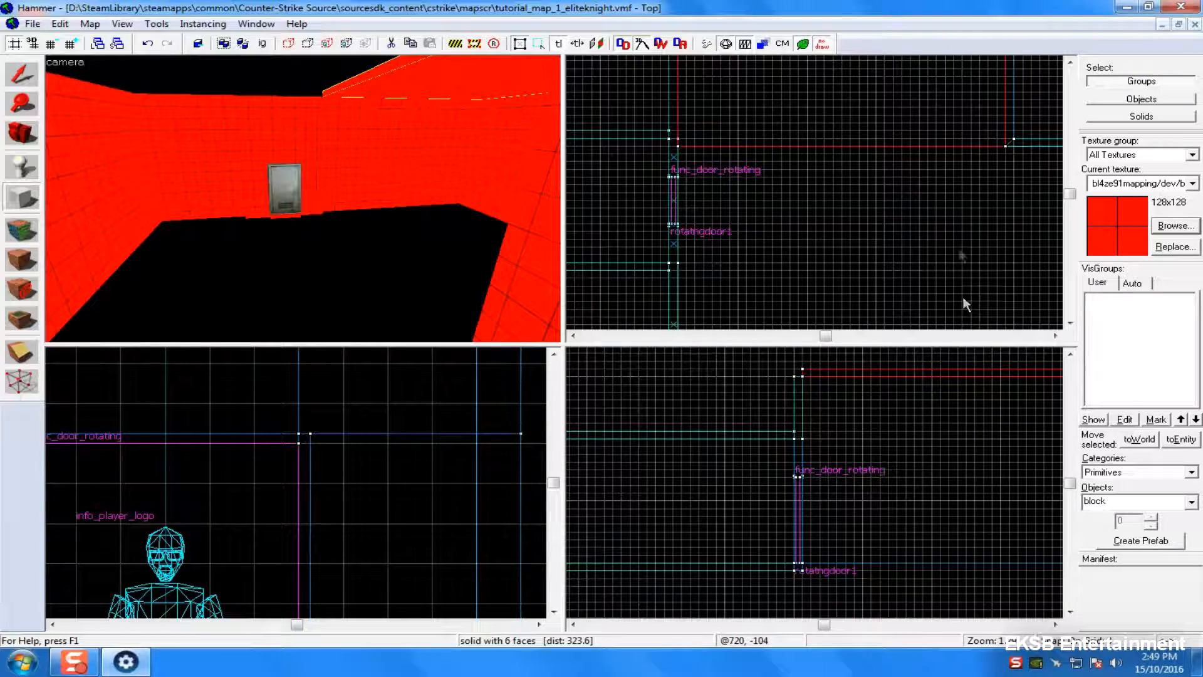
- Stretch the ceiling's door-side corner vertices to the room's far door-side corner, and create a 560 by 240 by 192 block over the remaining area
{"action": "left_click", "coordinate": [14, 385]}
{"action": "left_click_drag", "start_coordinate": [678, 149], "coordinate": [919, 73]}
{"action": "left_click", "coordinate": [21, 196]}
{"action": "key", "text": "Return"}
- Move the new block's door-side corner vertices onto the first ceiling's diagonal edge and thin the block to 8 units at ceiling level
{"action": "left_click", "coordinate": [21, 382]}
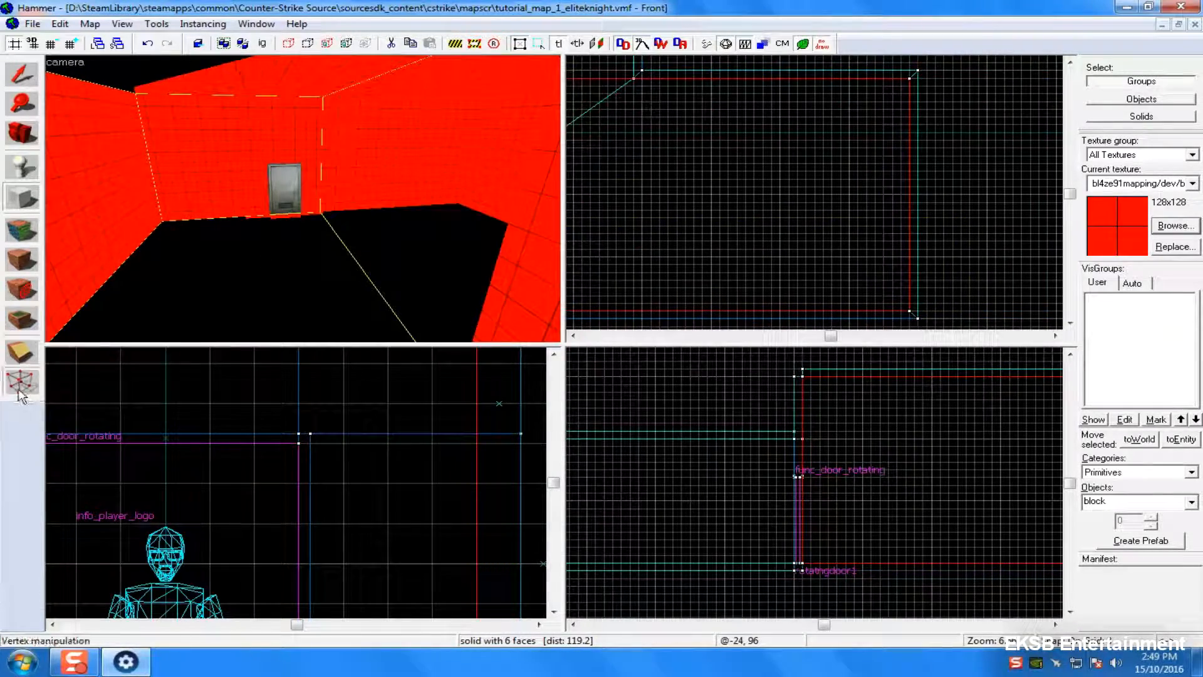
{"action": "key", "text": "Left"}
{"action": "key", "text": "Left"}
{"action": "left_click_drag", "start_coordinate": [679, 79], "coordinate": [1006, 79]}
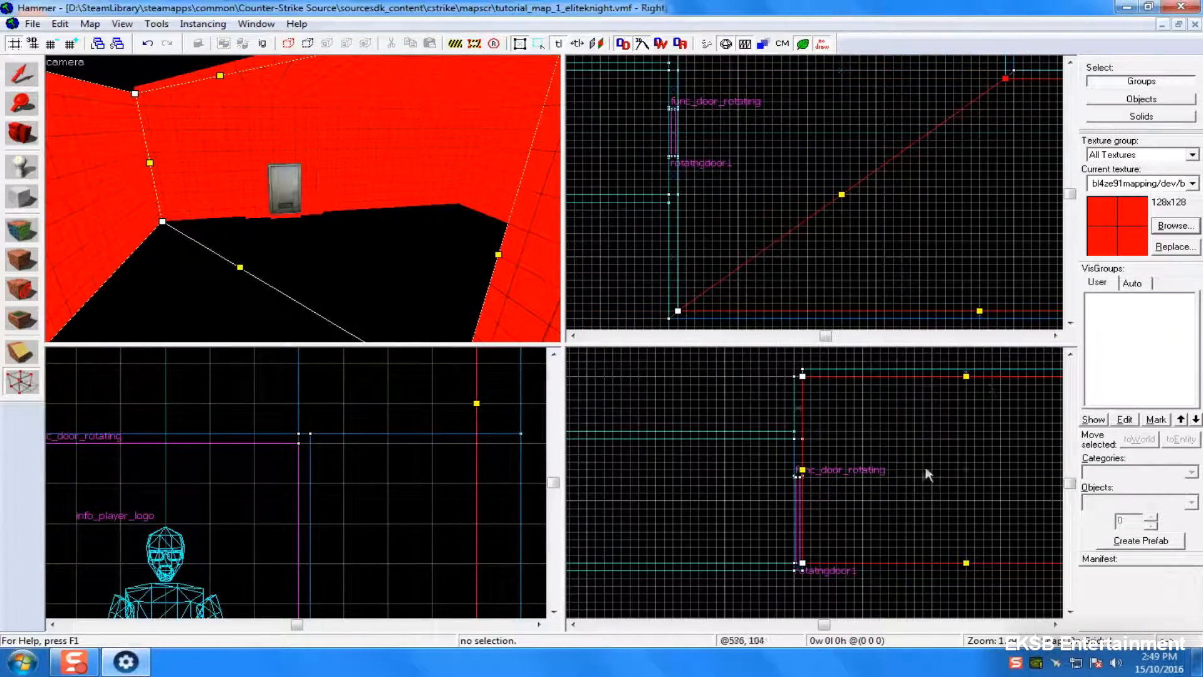
{"action": "key", "text": "shift+s"}
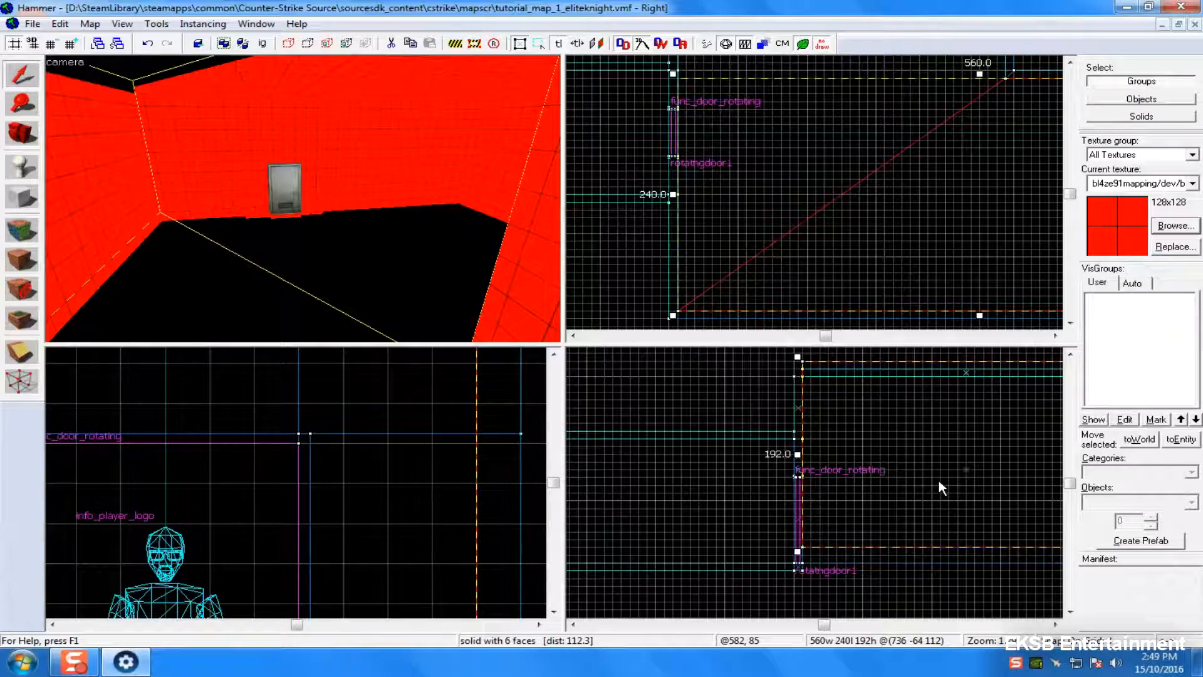
{"action": "key", "text": "Right"}
{"action": "left_click_drag", "start_coordinate": [981, 561], "coordinate": [967, 390]}
{"action": "key", "text": "Escape"}
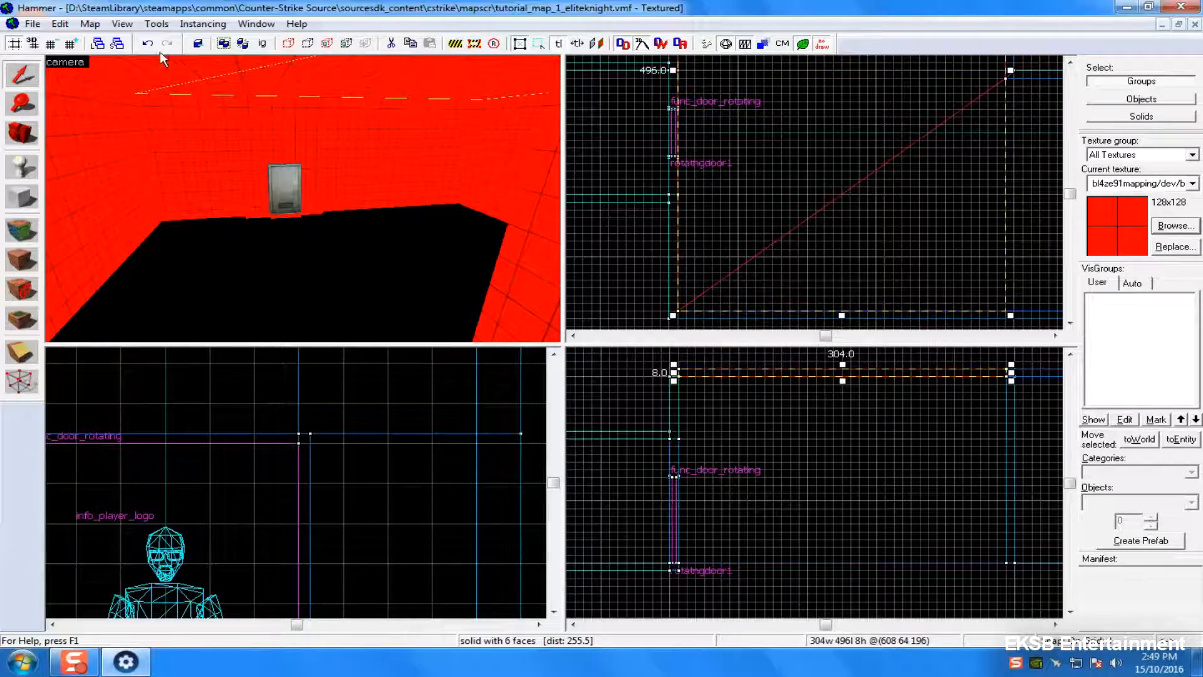
- Select both ceiling blocks and copy them down beneath the walls as the room's floor
{"action": "left_click", "coordinate": [143, 74], "text": "ctrl"}
{"action": "left_click_drag", "start_coordinate": [688, 373], "coordinate": [709, 570]}
{"action": "left_click", "coordinate": [849, 458]}
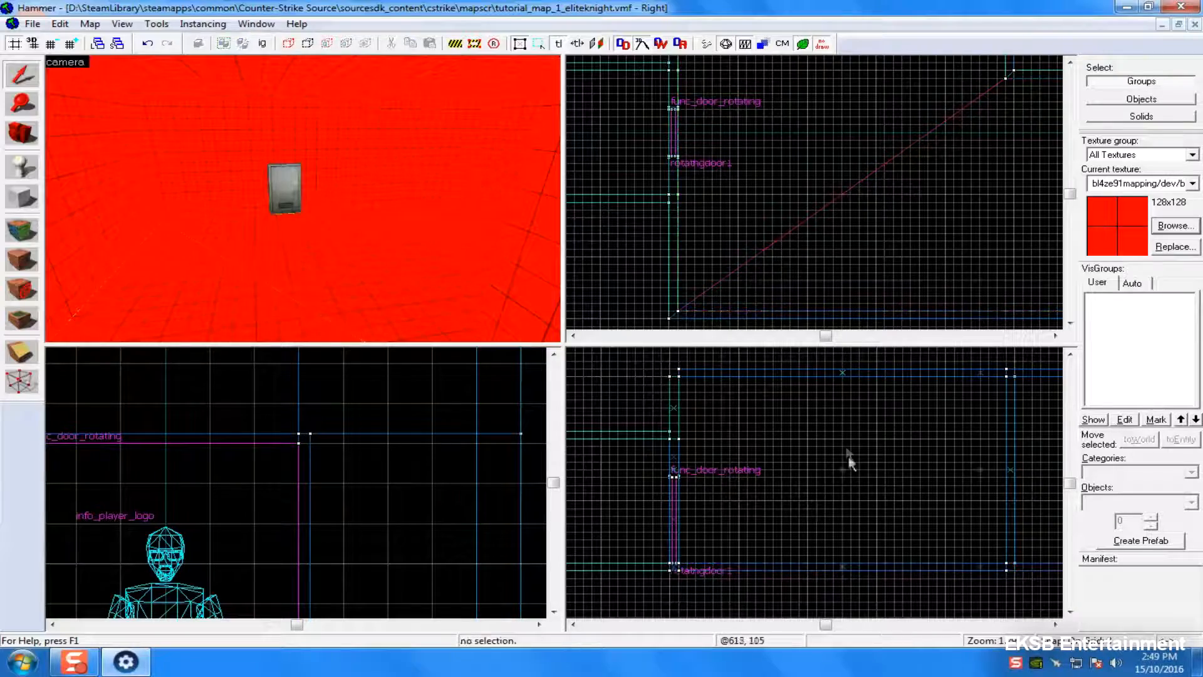
- Try to clip the 576-unit wall horizontally across its upper part, and undo the cut
{"action": "scroll", "coordinate": [410, 196], "scroll_direction": "down", "scroll_amount": 2}
{"action": "scroll", "coordinate": [301, 198], "scroll_direction": "up", "scroll_amount": 3}
{"action": "key", "text": "Up"}
{"action": "key", "text": "Left"}
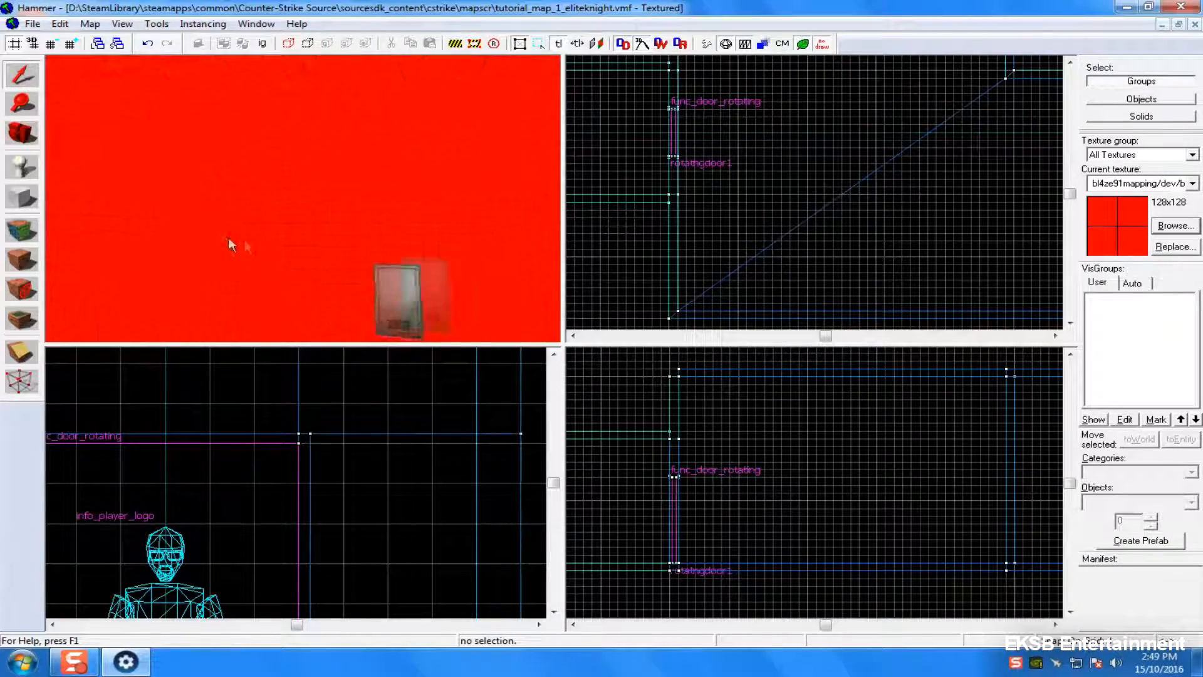
{"action": "key", "text": "Down"}
{"action": "left_click", "coordinate": [339, 197]}
{"action": "key", "text": "Right"}
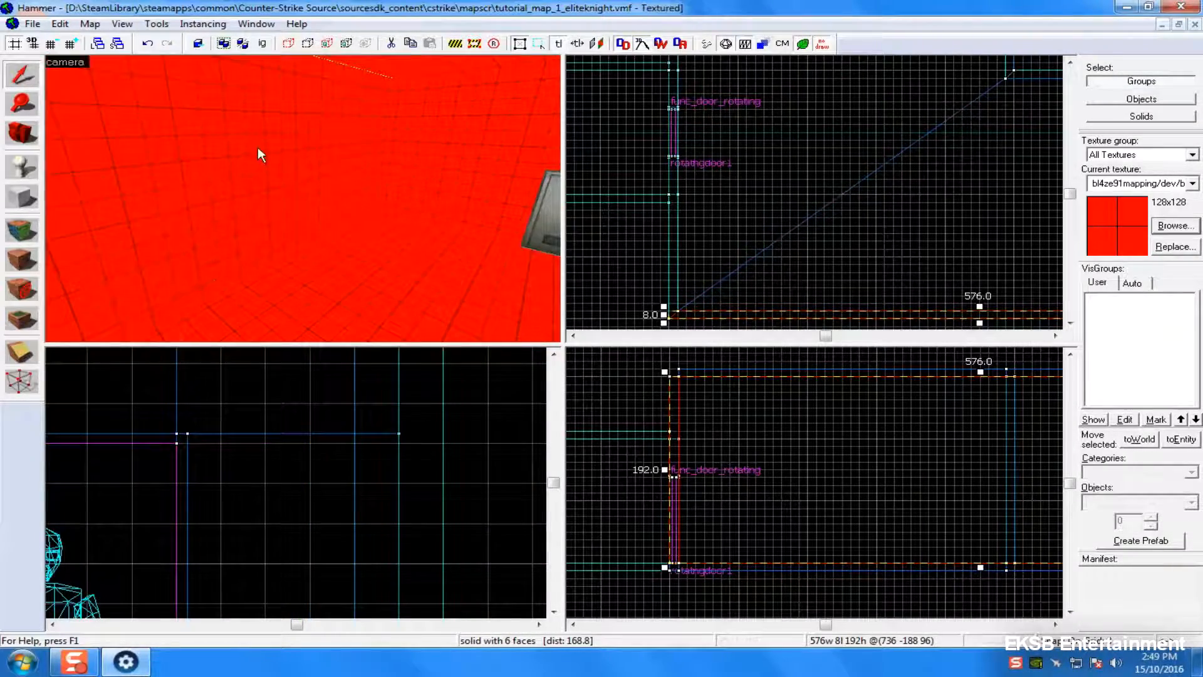
{"action": "left_click", "coordinate": [13, 345]}
{"action": "key", "text": "Right"}
{"action": "key", "text": "Left"}
{"action": "scroll", "coordinate": [672, 399], "scroll_direction": "up", "scroll_amount": 2}
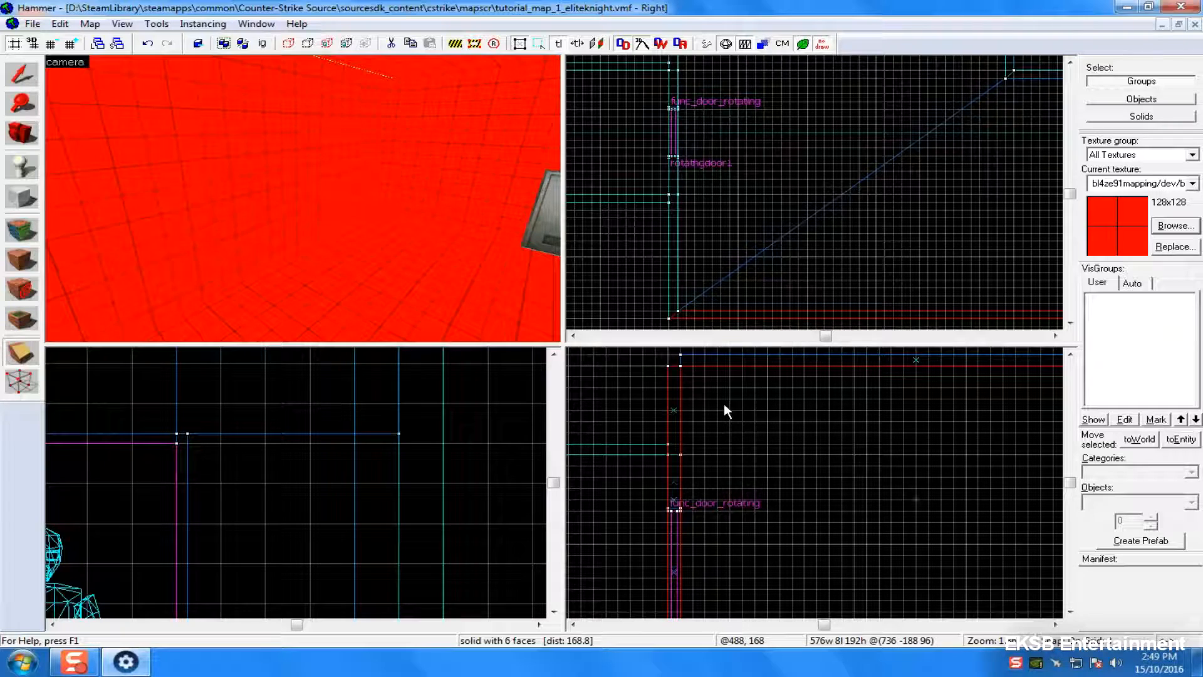
{"action": "left_click_drag", "start_coordinate": [724, 404], "coordinate": [727, 412]}
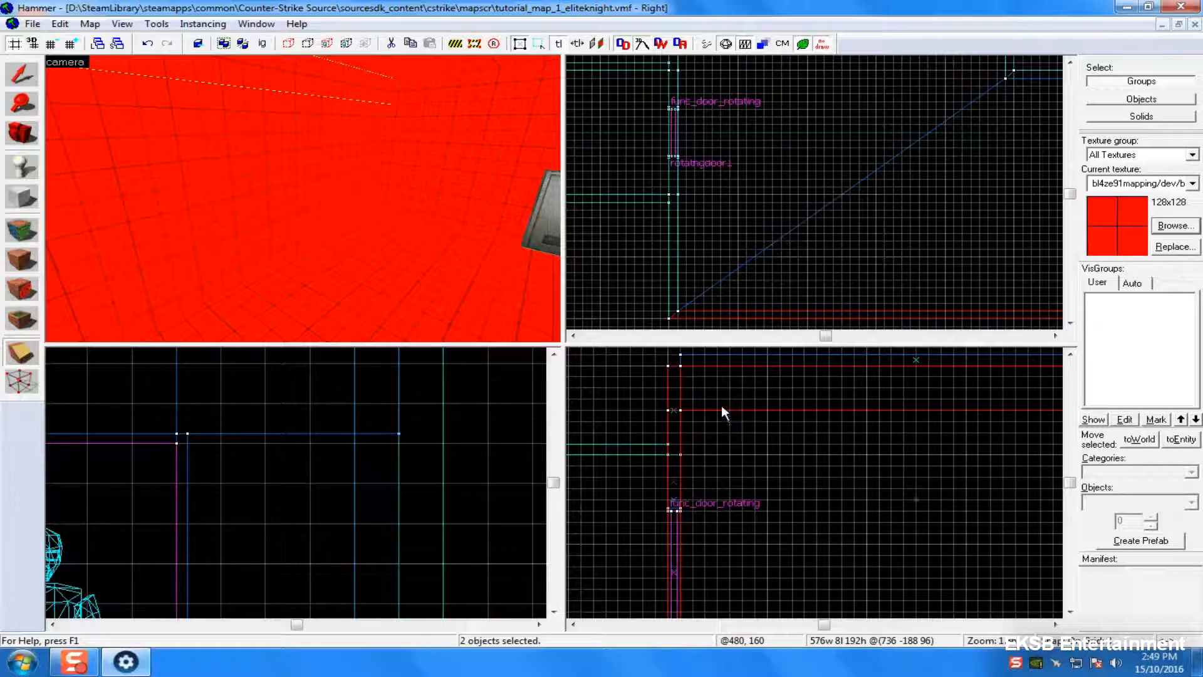
{"action": "key", "text": "ctrl+z"}
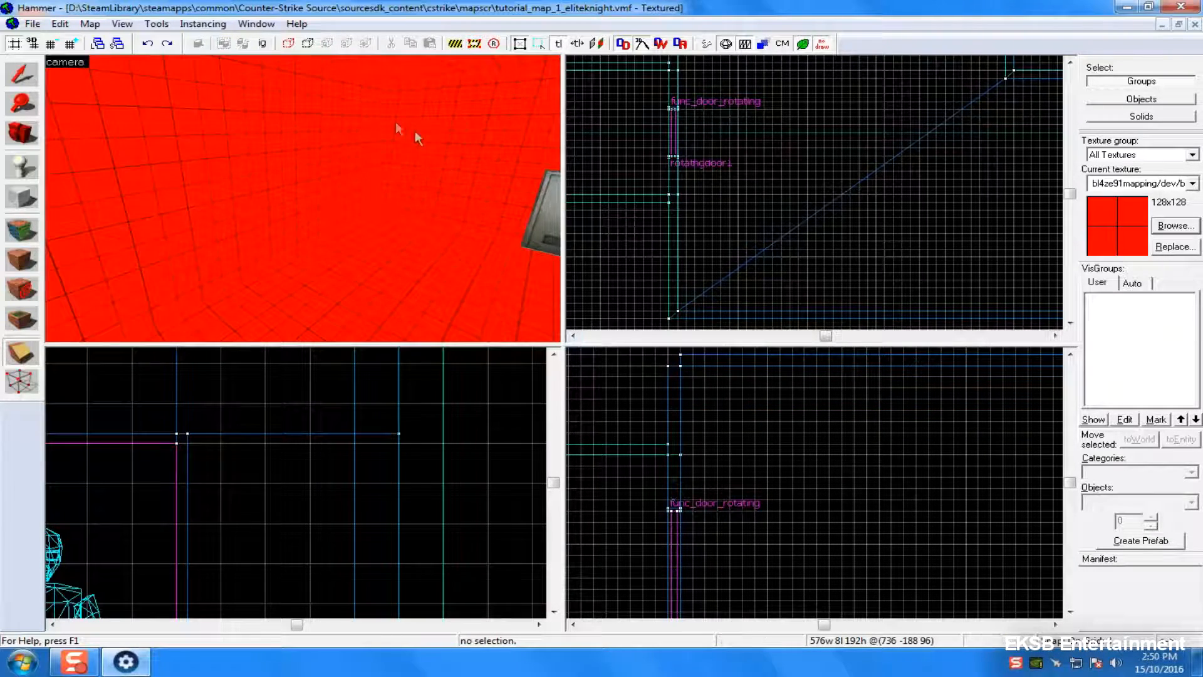
- Split the 576-unit wall with the clipping tool at its door-side end, in line with the door wall's inner face
{"action": "left_click", "coordinate": [22, 76]}
{"action": "left_click", "coordinate": [226, 188]}
{"action": "left_click", "coordinate": [23, 354]}
{"action": "key", "text": "Return"}
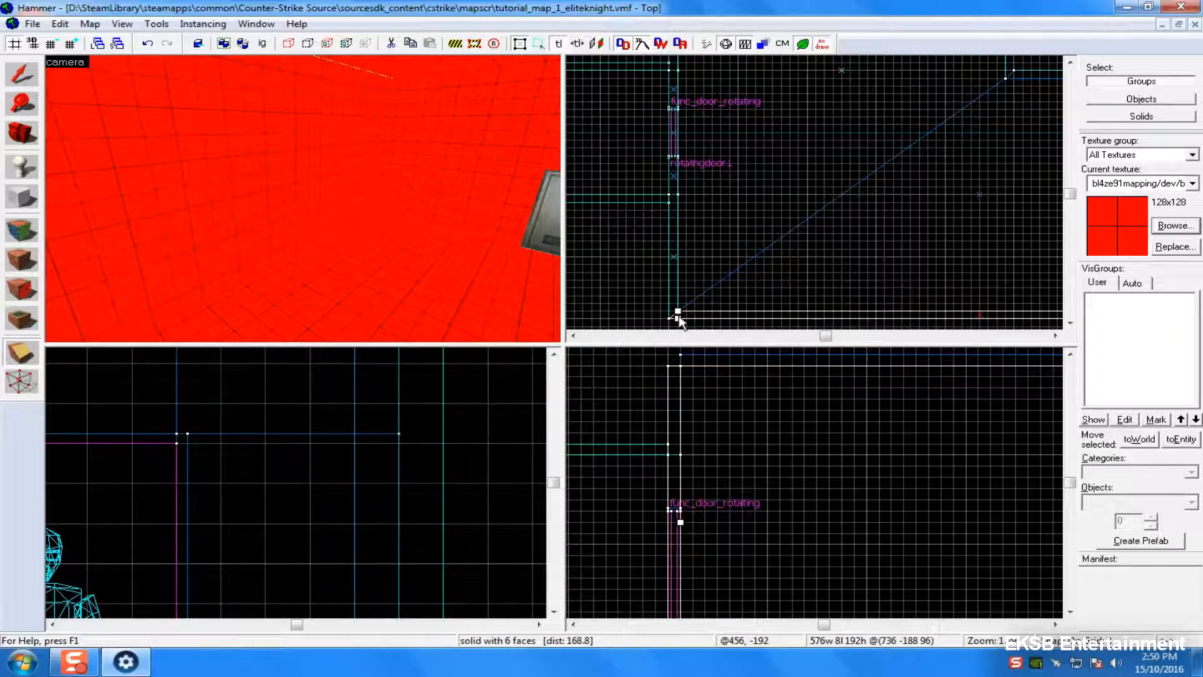
- Split the 8 by 128 door-side wall with the clipping tool in line with the 576-unit wall's inner face
{"action": "key", "text": "shift+s"}
{"action": "left_click", "coordinate": [390, 179]}
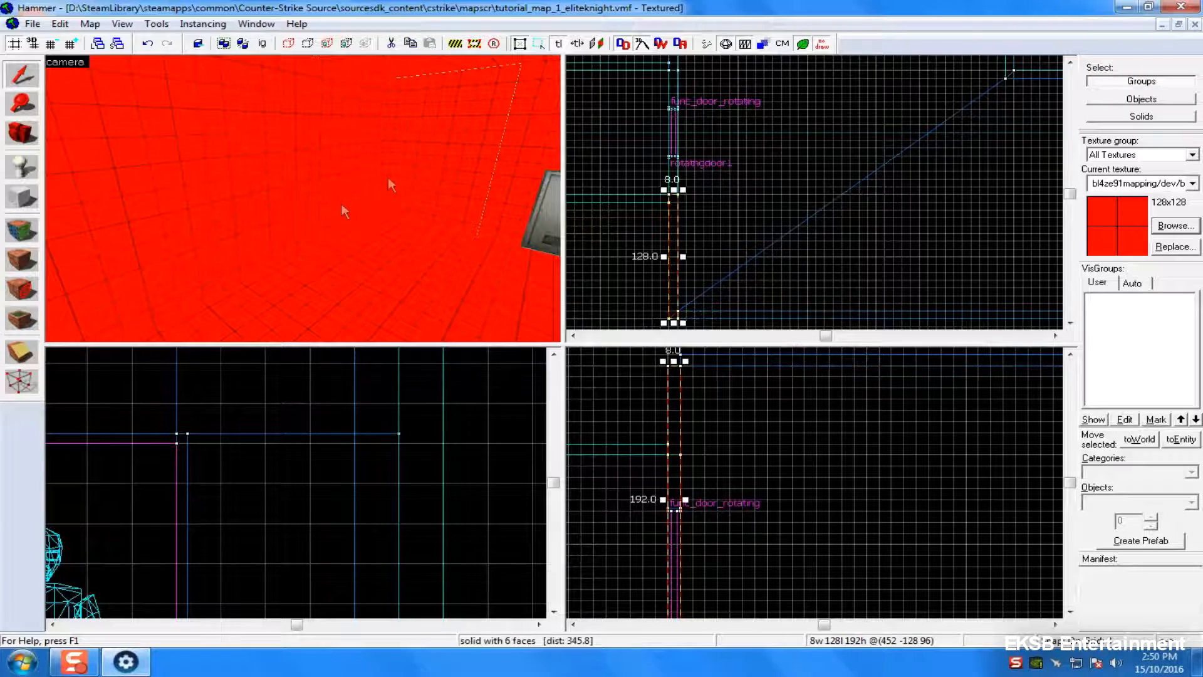
{"action": "left_click", "coordinate": [22, 354]}
{"action": "left_click_drag", "start_coordinate": [679, 311], "coordinate": [670, 311]}
{"action": "key", "text": "Return"}
{"action": "key", "text": "Escape"}
{"action": "key", "text": "Escape"}
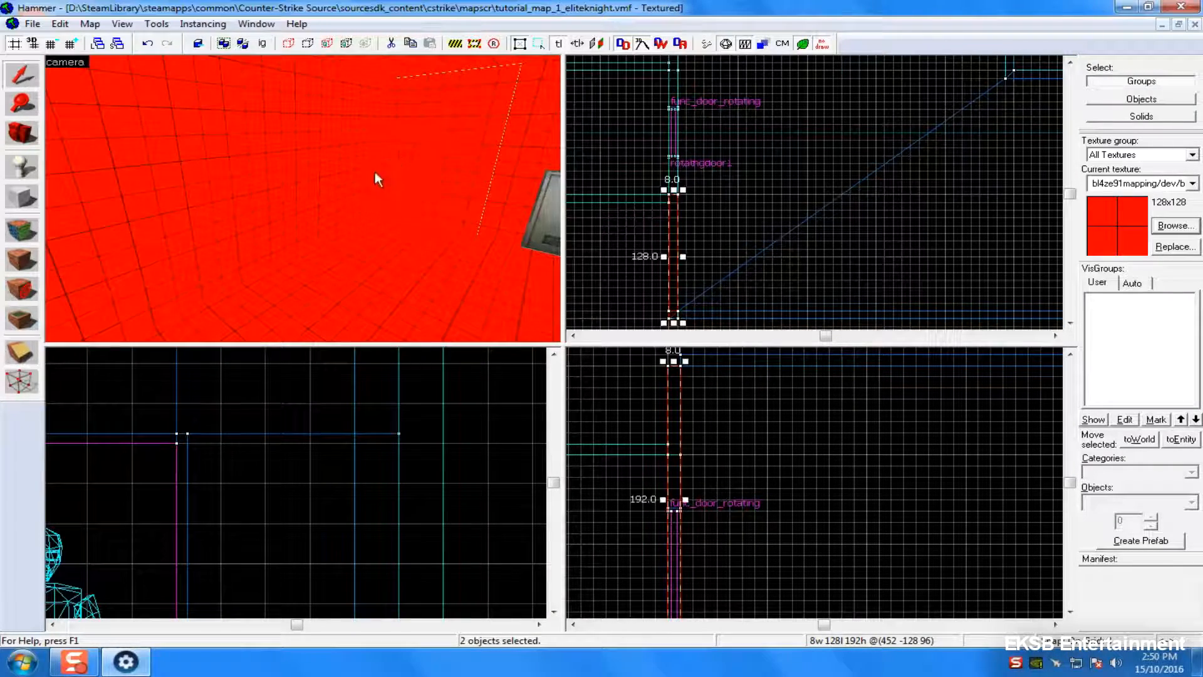
- Split the 320-unit end wall with the clipping tool at its door-side corner
{"action": "key", "text": "z"}
{"action": "key", "text": "z"}
{"action": "left_click", "coordinate": [409, 188]}
{"action": "left_click", "coordinate": [24, 354]}
{"action": "key", "text": "Up"}
{"action": "key", "text": "Up"}
{"action": "key", "text": "Up"}
{"action": "key", "text": "Up"}
{"action": "left_click_drag", "start_coordinate": [681, 93], "coordinate": [678, 101]}
{"action": "key", "text": "Return"}
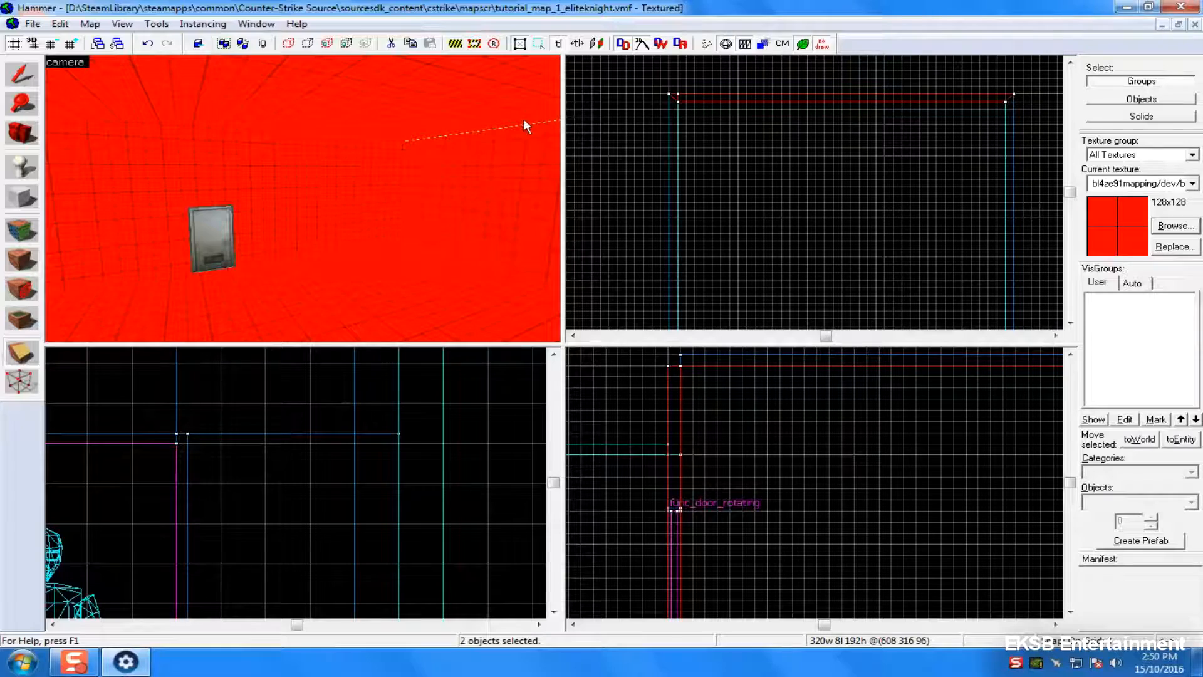
- Split the 8 by 256 door-side wall with the clipping tool in line with the end wall's inner face
{"action": "key", "text": "shift+s"}
{"action": "left_click", "coordinate": [349, 206]}
{"action": "key", "text": "shift+v"}
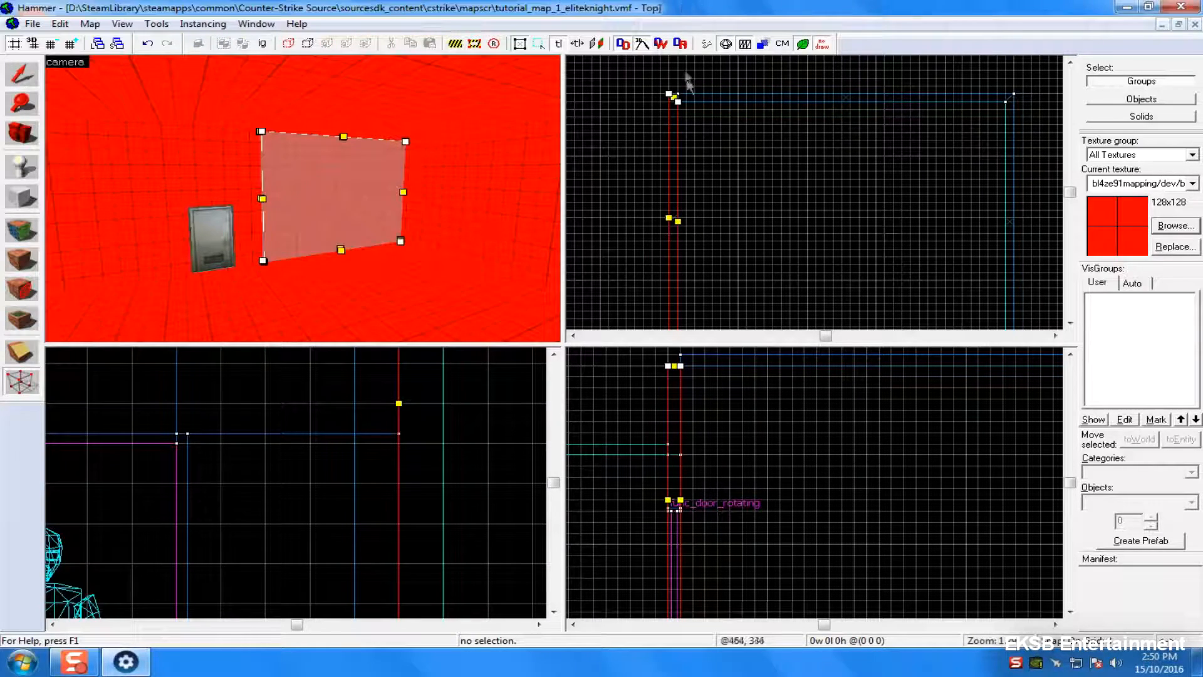
{"action": "left_click", "coordinate": [11, 346]}
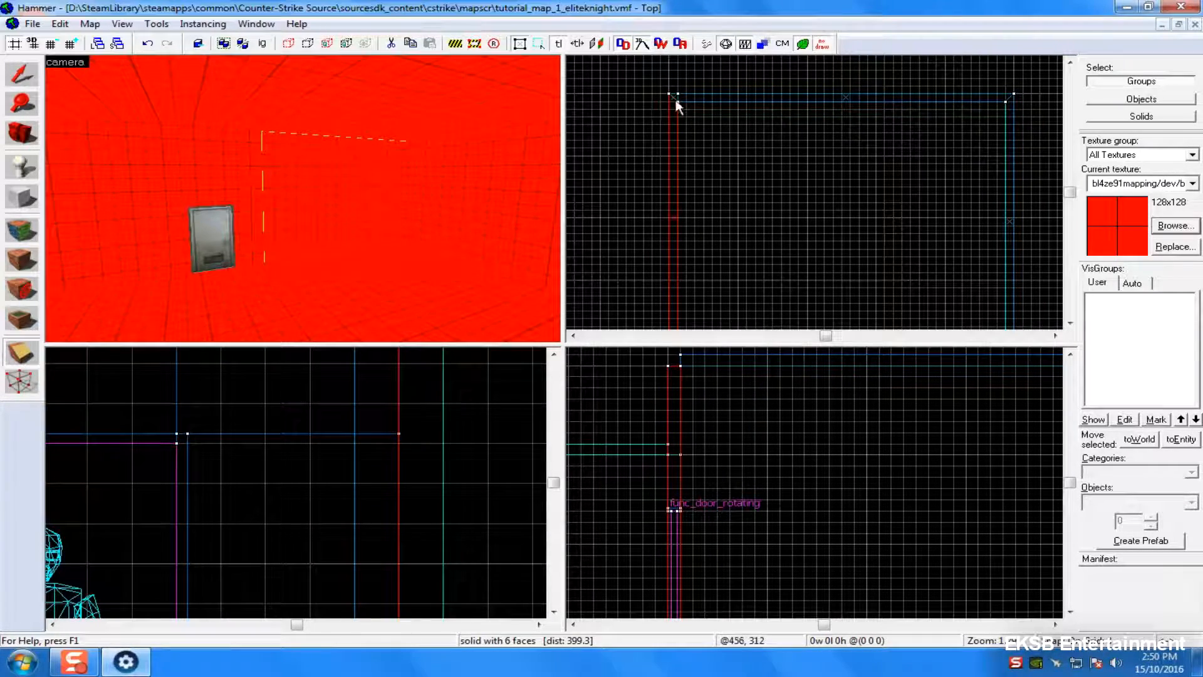
{"action": "left_click_drag", "start_coordinate": [685, 104], "coordinate": [675, 105]}
{"action": "key", "text": "Return"}
{"action": "key", "text": "shift+s"}
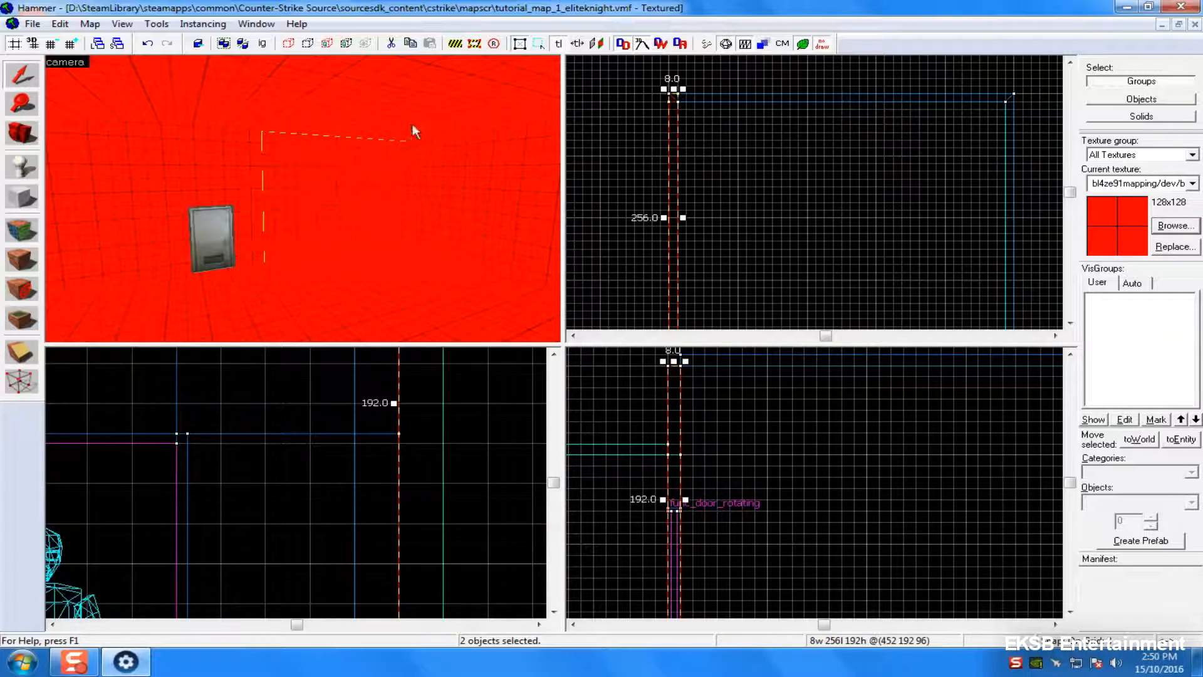
{"action": "key", "text": "Escape"}
- Split the 8 by 264 side wall with the clipping tool at its corner with the end wall
{"action": "scroll", "coordinate": [427, 127], "scroll_direction": "up", "scroll_amount": 2}
{"action": "scroll", "coordinate": [427, 132], "scroll_direction": "up", "scroll_amount": 2}
{"action": "left_click", "coordinate": [285, 233]}
{"action": "key", "text": "shift+x"}
{"action": "key", "text": "Return"}
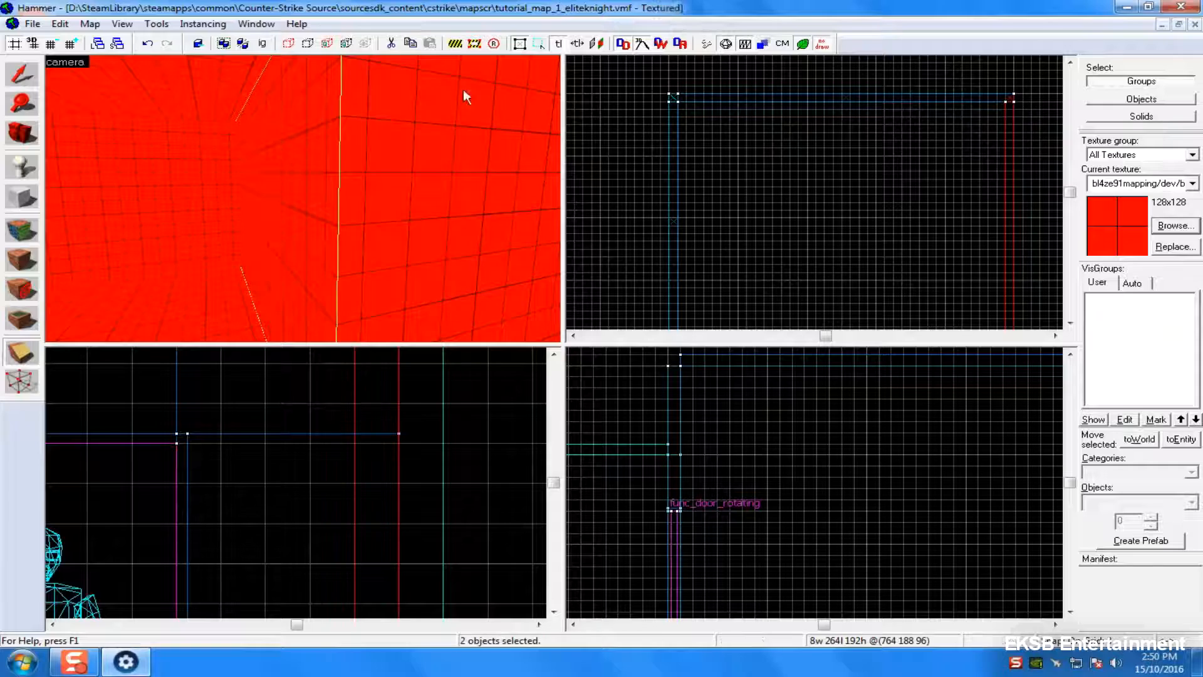
- Split the 312-unit end wall with the clipping tool at its corner with the side wall
{"action": "left_click", "coordinate": [175, 202]}
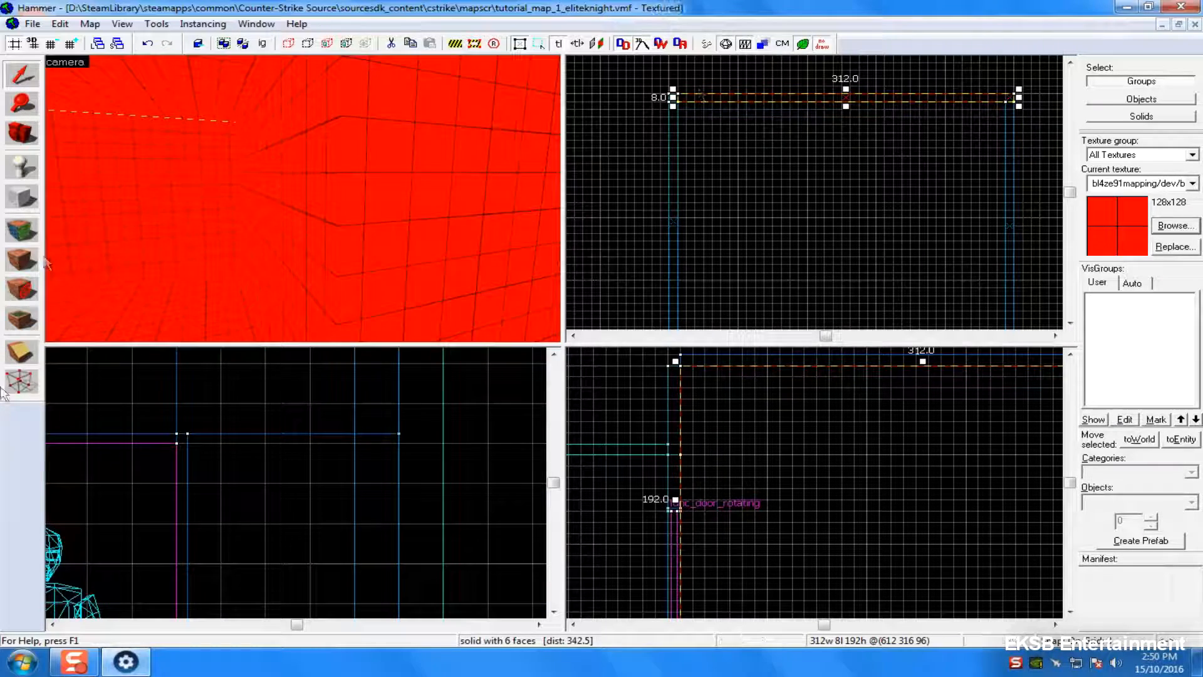
{"action": "left_click", "coordinate": [22, 353]}
{"action": "left_click_drag", "start_coordinate": [1014, 94], "coordinate": [1005, 101]}
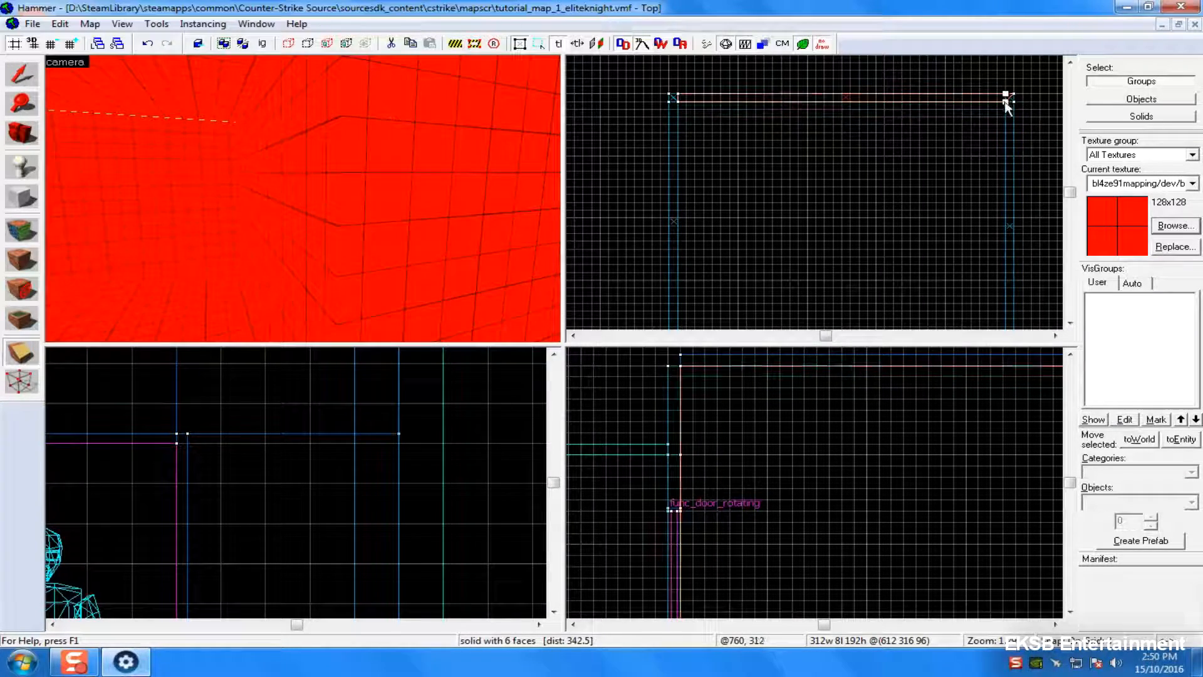
{"action": "key", "text": "Return"}
- Split the 264-unit wall with the clipping tool at its inside corner with the 8 by 256 side wall
{"action": "left_click", "coordinate": [22, 75]}
{"action": "left_click", "coordinate": [475, 201]}
{"action": "left_click", "coordinate": [22, 354]}
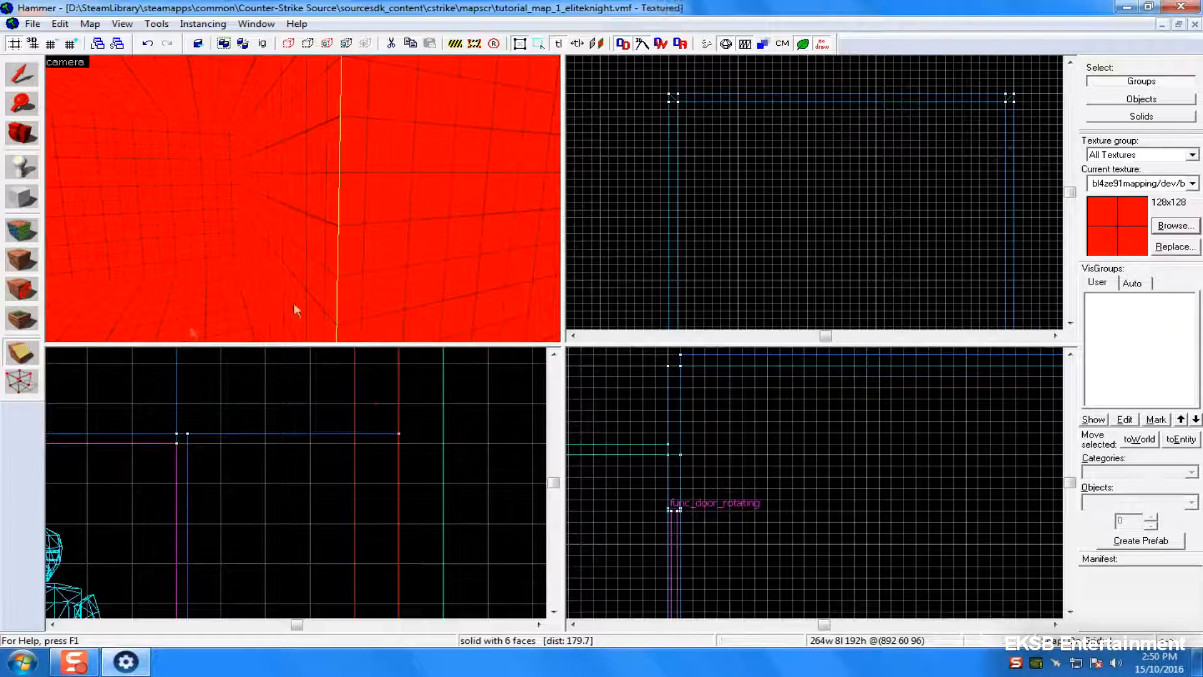
{"action": "left_click_drag", "start_coordinate": [1005, 146], "coordinate": [819, 283]}
{"action": "key", "text": "Return"}
- Split the 8 by 256 side wall with the clipping tool at its corner with the 264-unit wall
{"action": "key", "text": "shift+s"}
{"action": "left_click", "coordinate": [22, 353]}
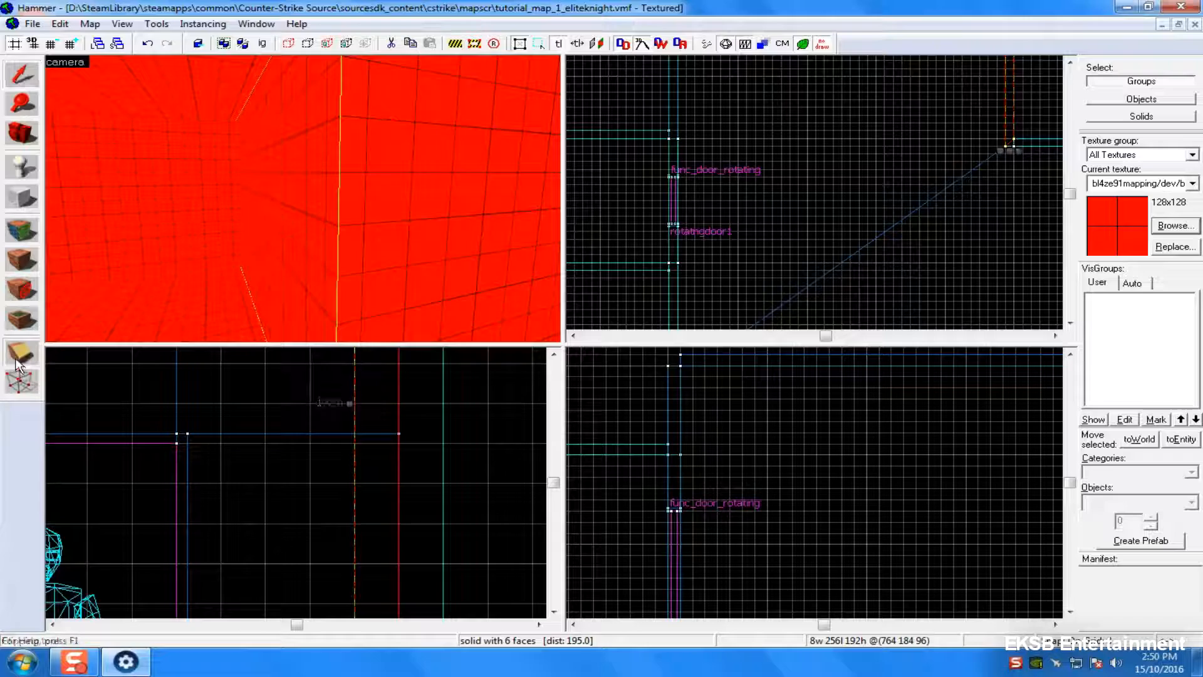
{"action": "left_click_drag", "start_coordinate": [1012, 139], "coordinate": [1006, 137]}
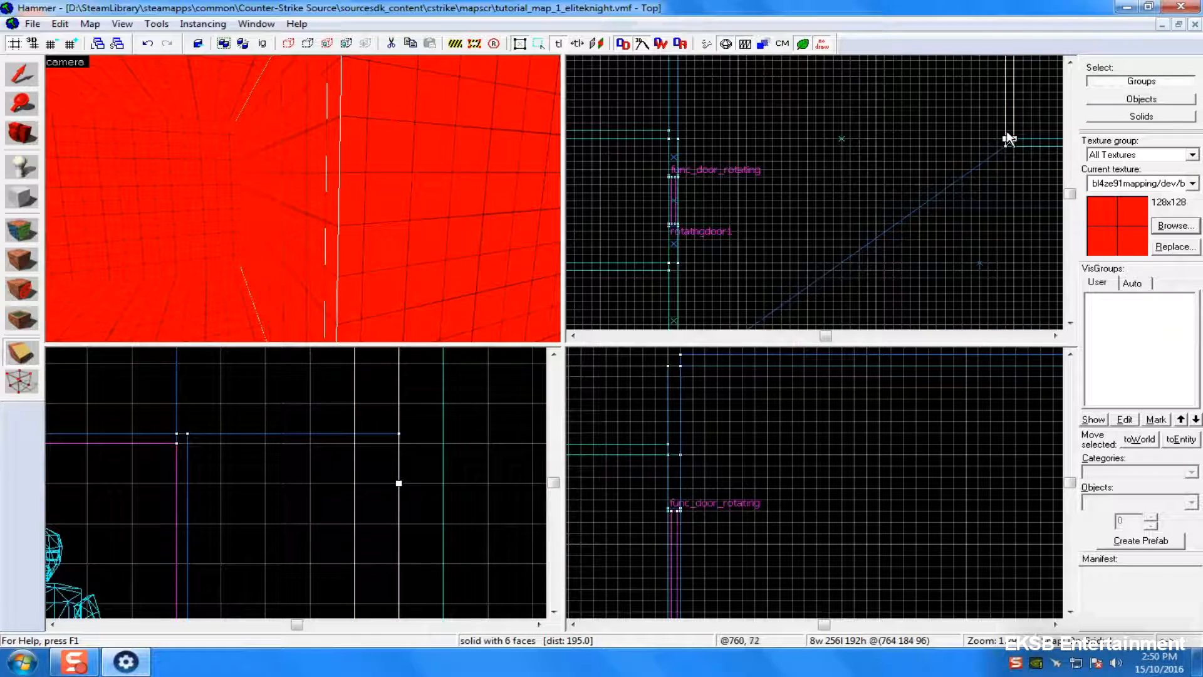
{"action": "key", "text": "Return"}
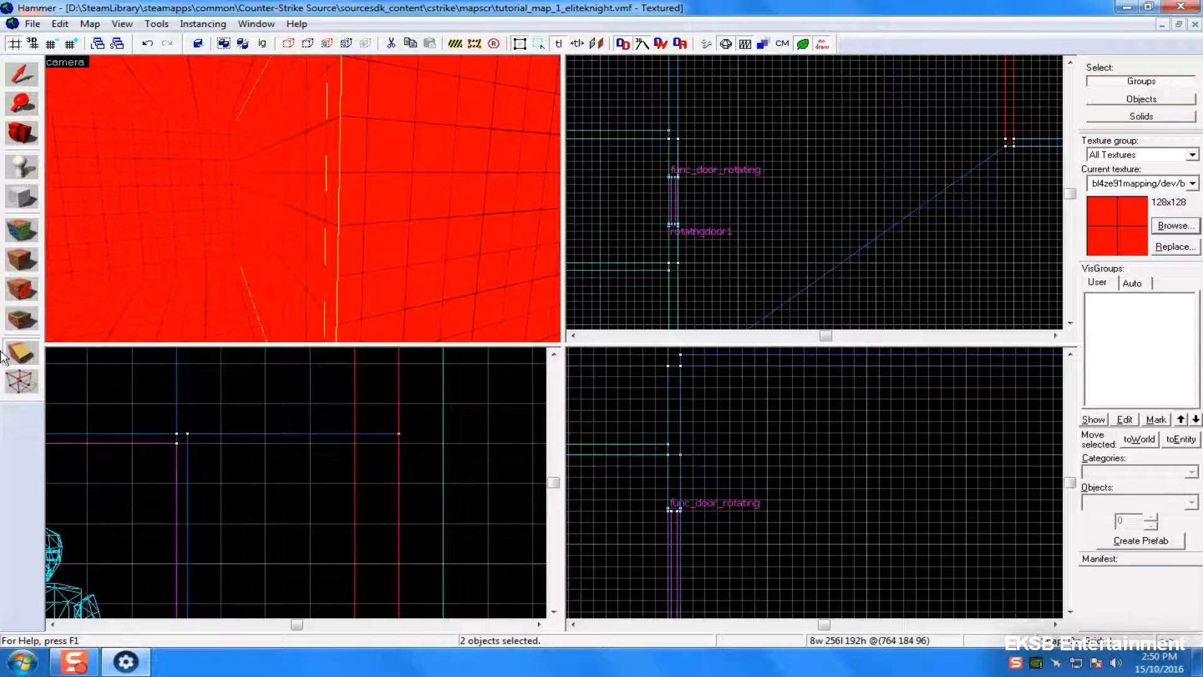
- Split the wall running from the inside corner to the far side wall with the clipping tool at its far end
{"action": "key", "text": "shift+s"}
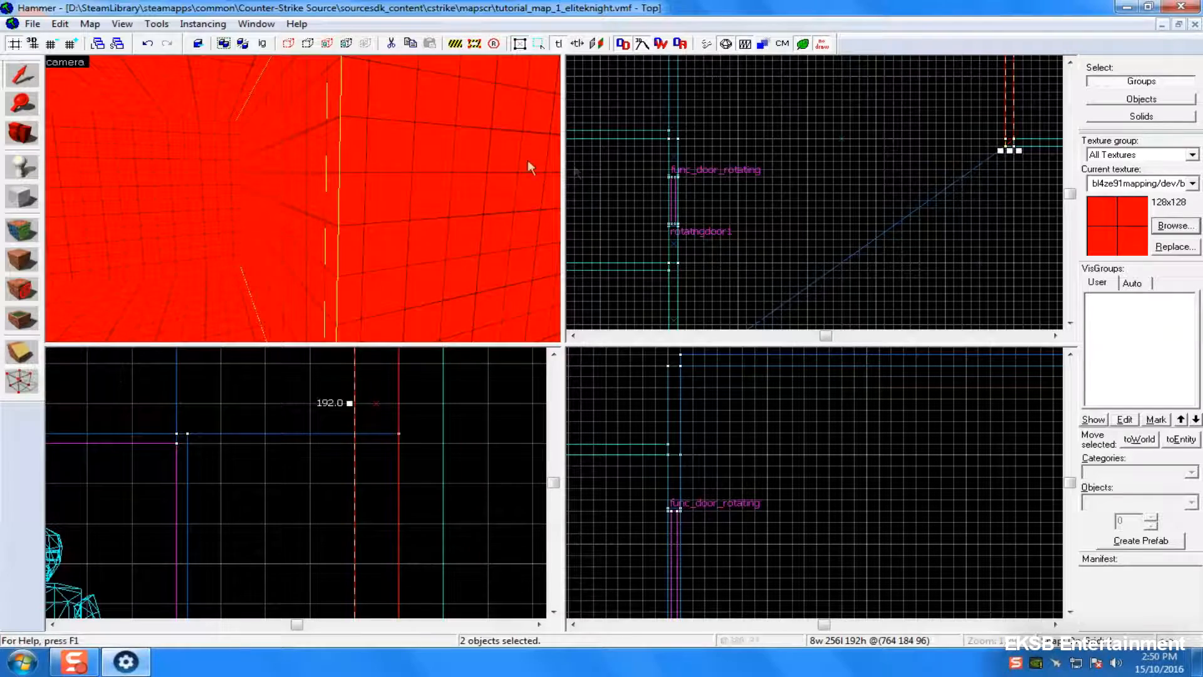
{"action": "left_click_drag", "start_coordinate": [459, 159], "coordinate": [322, 251]}
{"action": "left_click", "coordinate": [324, 252]}
{"action": "left_click", "coordinate": [20, 385]}
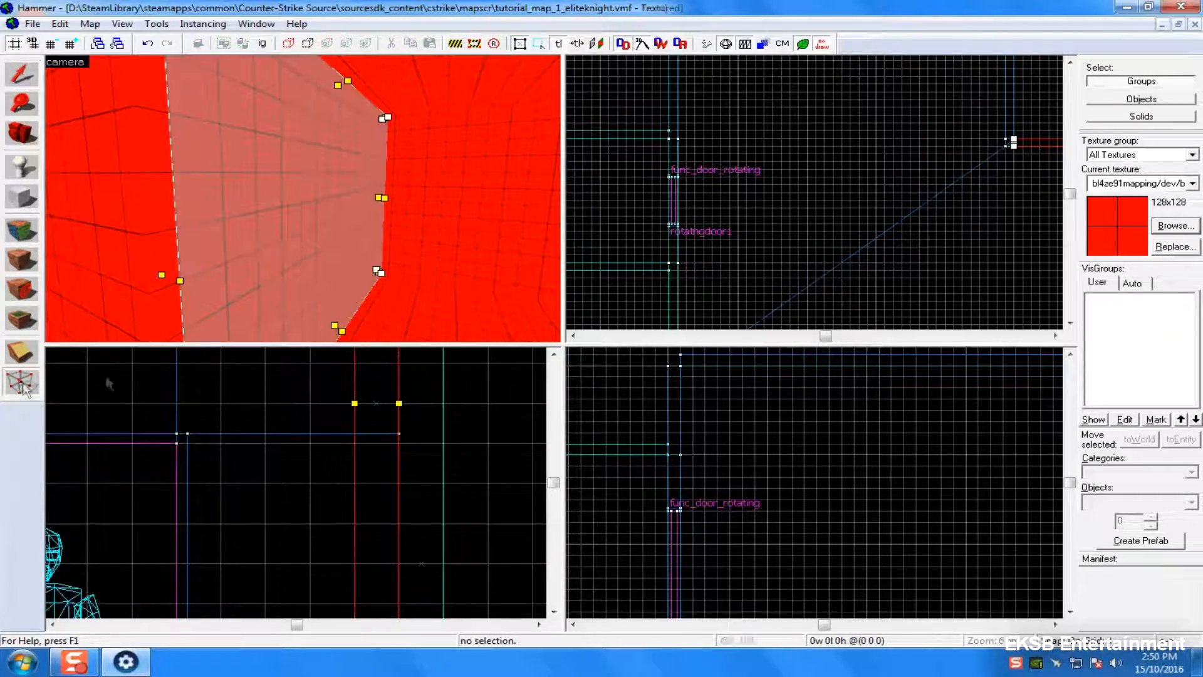
{"action": "left_click", "coordinate": [34, 358]}
{"action": "key", "text": "Right"}
{"action": "key", "text": "Right"}
{"action": "key", "text": "Right"}
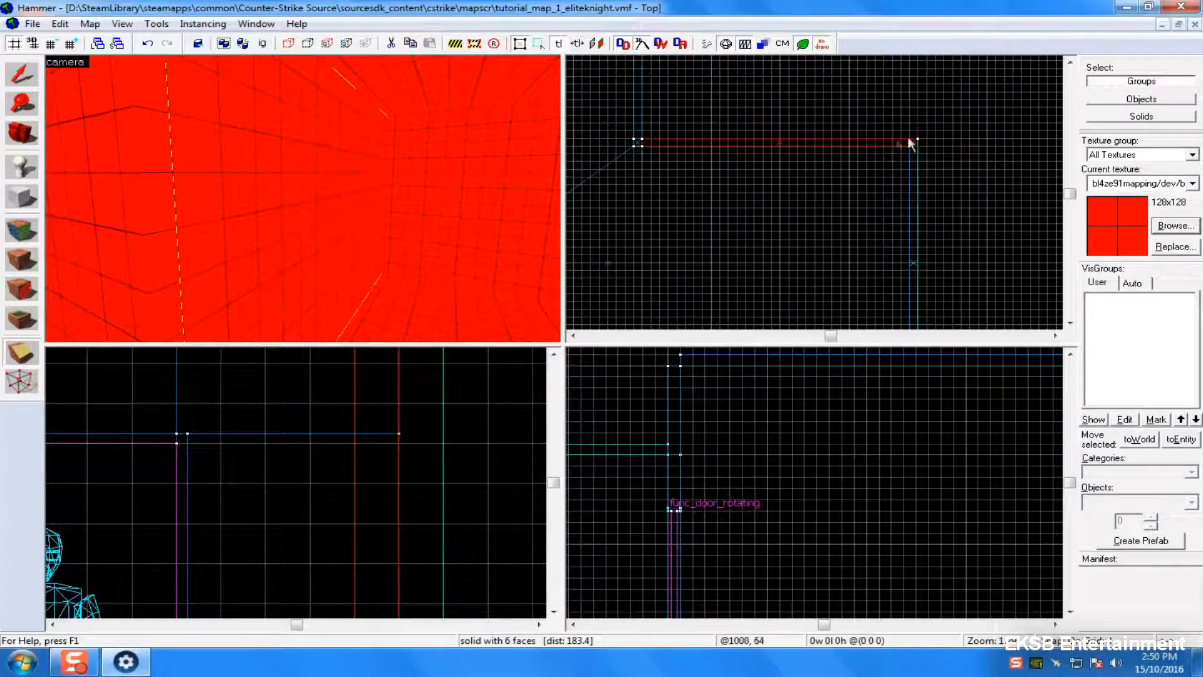
{"action": "key", "text": "Return"}
- Split the 8-unit-thick far side wall with the clipping tool at both of its corners
{"action": "key", "text": "shift+s"}
{"action": "left_click", "coordinate": [425, 182]}
{"action": "key", "text": "shift+x"}
{"action": "left_click_drag", "start_coordinate": [911, 149], "coordinate": [920, 144]}
{"action": "key", "text": "Right"}
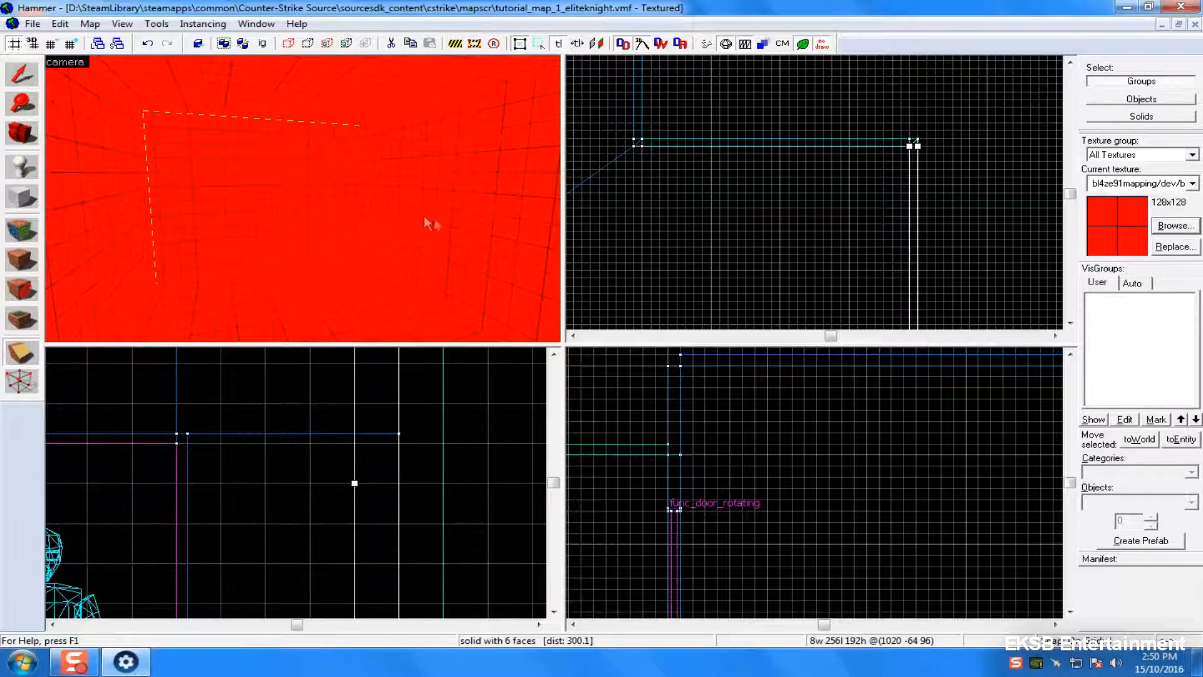
{"action": "key", "text": "Return"}
{"action": "key", "text": "Down"}
{"action": "key", "text": "Down"}
{"action": "key", "text": "Down"}
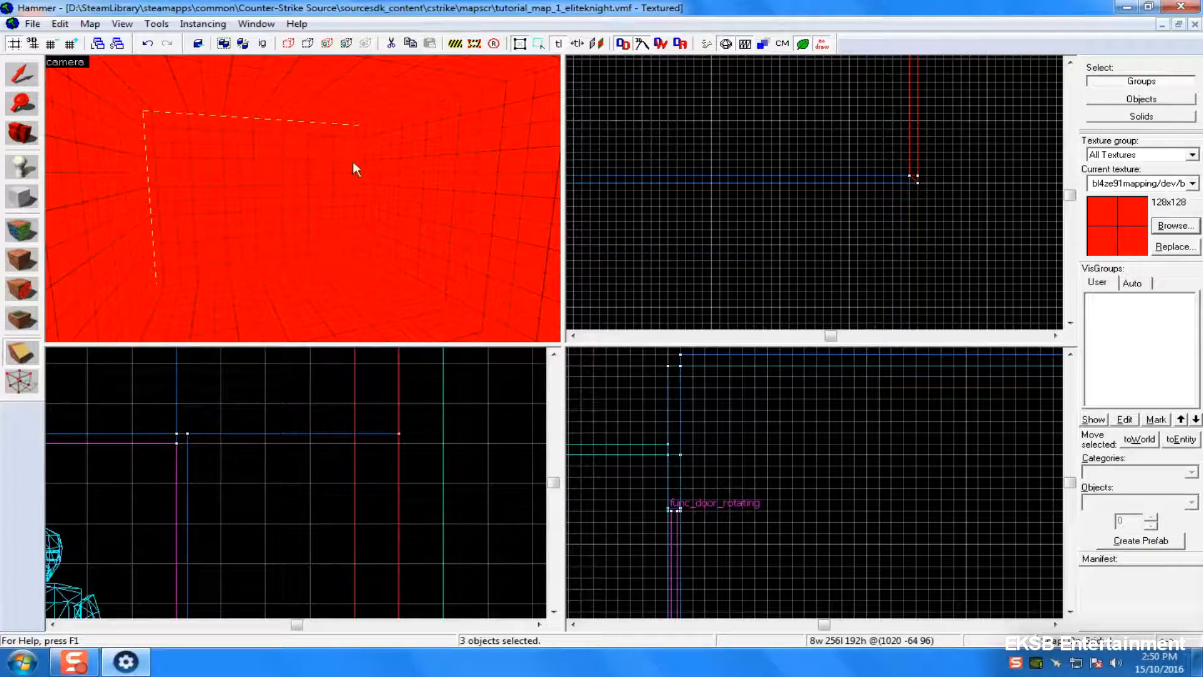
- Split the 568-unit wall with the clipping tool at its corner with the far side wall
{"action": "key", "text": "shift+s"}
{"action": "left_click", "coordinate": [405, 177]}
{"action": "left_click", "coordinate": [25, 357]}
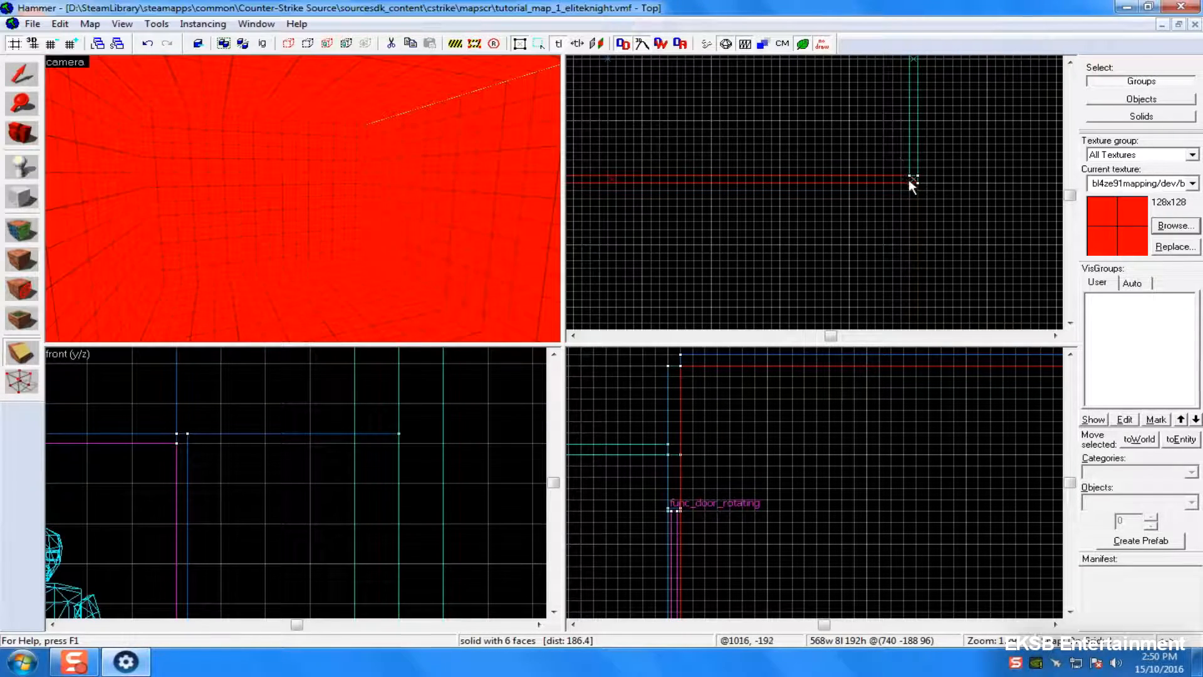
{"action": "left_click_drag", "start_coordinate": [911, 176], "coordinate": [909, 182]}
{"action": "key", "text": "Return"}
- Coarsen the grid and split the 560-unit wall vertically near its far side wall end
{"action": "key", "text": "shift+s"}
{"action": "left_click", "coordinate": [396, 207]}
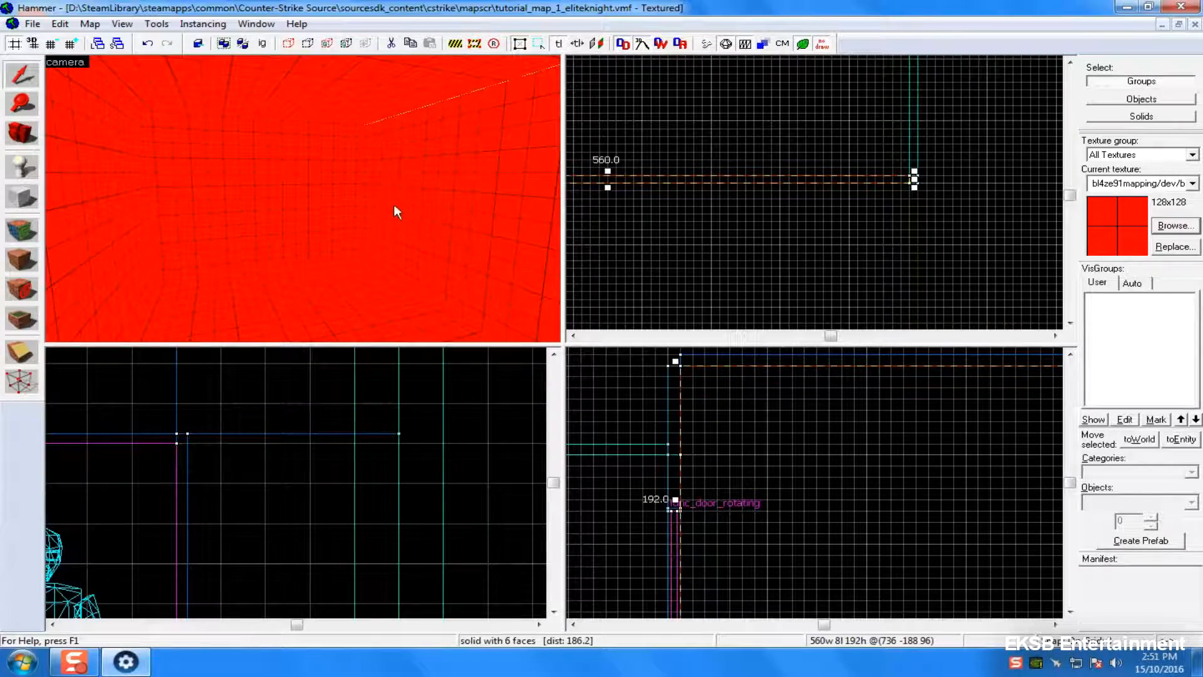
{"action": "left_click", "coordinate": [68, 46]}
{"action": "left_click", "coordinate": [66, 48]}
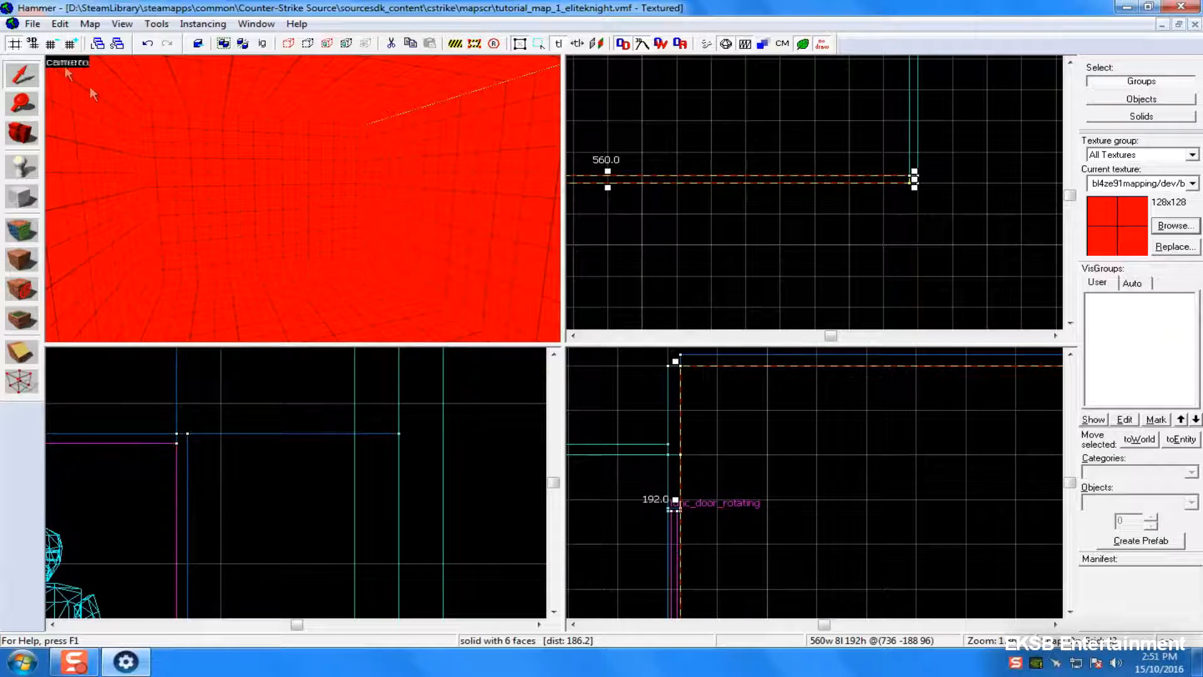
{"action": "key", "text": "shift+x"}
{"action": "left_click_drag", "start_coordinate": [820, 179], "coordinate": [816, 218]}
{"action": "key", "text": "Return"}
- Split the 560-unit wall vertically in three more places to form two 160-unit-wide sections around a narrow middle section
{"action": "key", "text": "Left"}
{"action": "key", "text": "Left"}
{"action": "key", "text": "Left"}
{"action": "key", "text": "Left"}
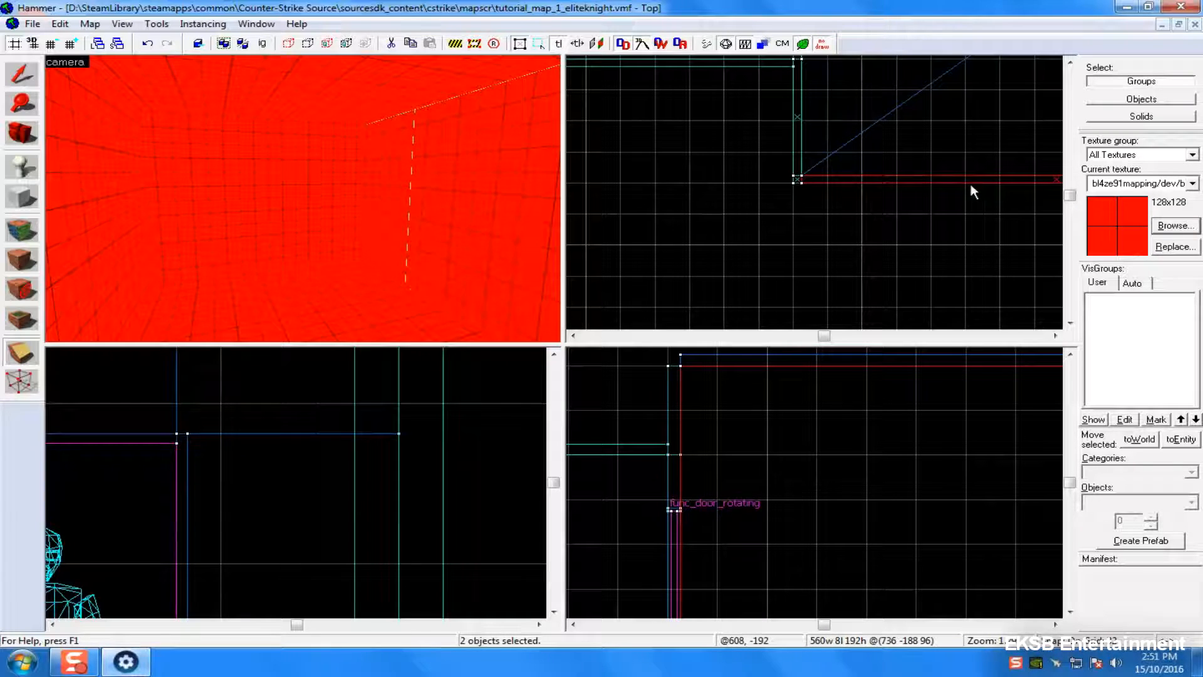
{"action": "key", "text": "Right"}
{"action": "key", "text": "Right"}
{"action": "key", "text": "Right"}
{"action": "key", "text": "Left"}
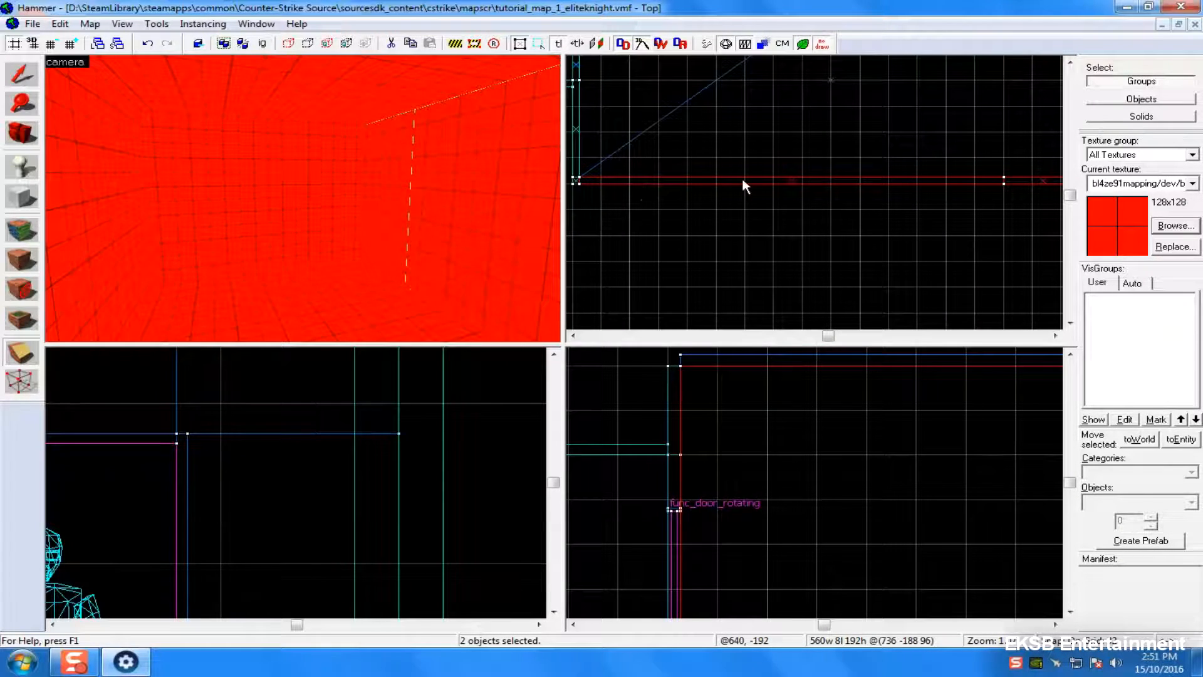
{"action": "left_click", "coordinate": [659, 185]}
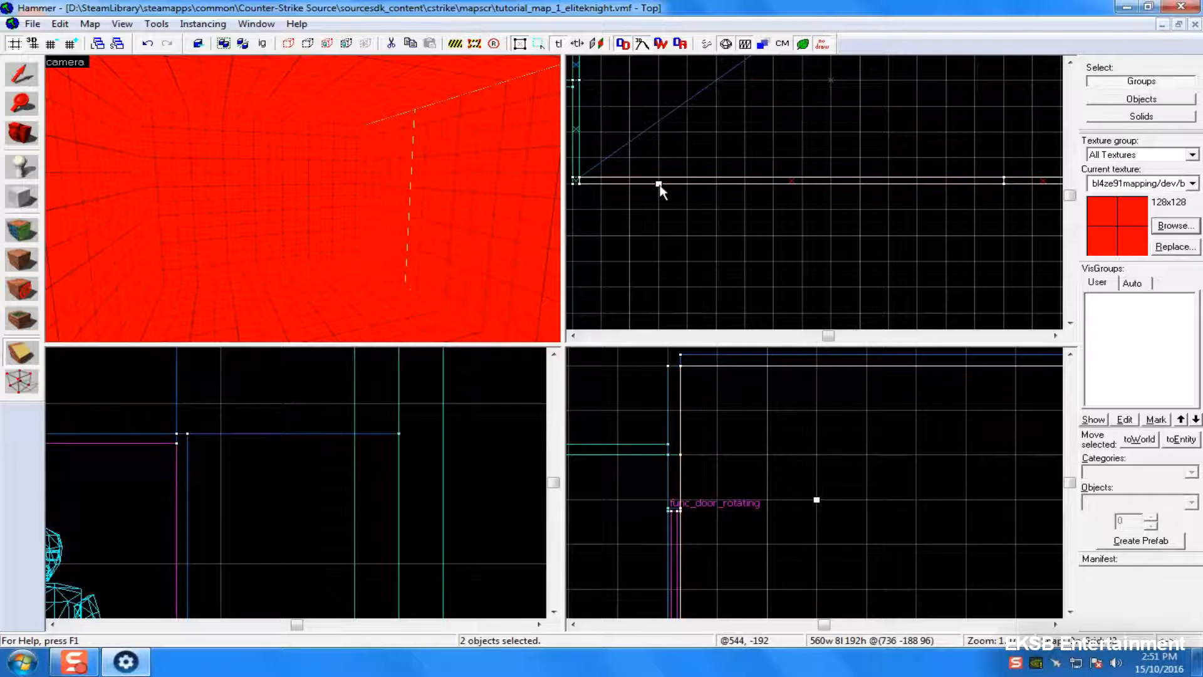
{"action": "key", "text": "Return"}
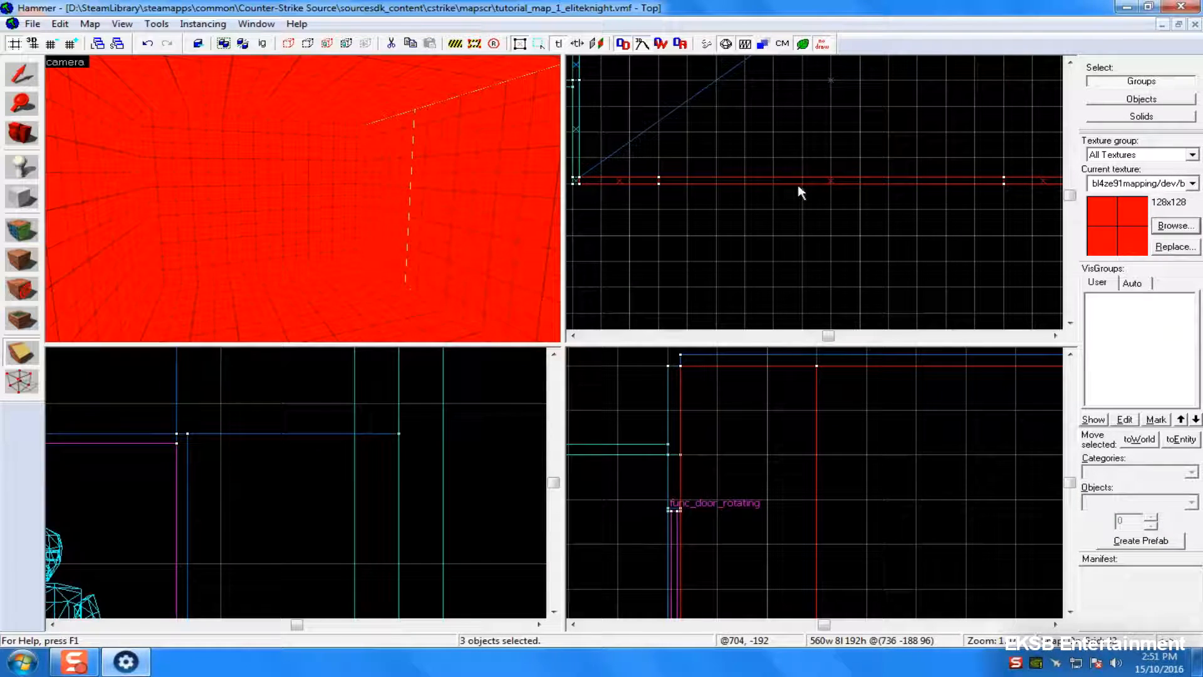
{"action": "mouse_move", "coordinate": [805, 168]}
{"action": "left_mouse_down"}
{"action": "mouse_move", "coordinate": [805, 182]}
{"action": "mouse_move", "coordinate": [862, 182]}
{"action": "left_mouse_up"}
{"action": "key", "text": "Return"}
{"action": "left_click", "coordinate": [863, 167]}
{"action": "key", "text": "Return"}
- Split all sections of the 560-unit wall horizontally at two heights, leaving a 64-unit-high band between the cuts
{"action": "scroll", "coordinate": [997, 461], "scroll_direction": "down", "scroll_amount": 5}
{"action": "middle_click_drag", "start_coordinate": [1001, 457], "coordinate": [897, 447]}
{"action": "left_click_drag", "start_coordinate": [858, 445], "coordinate": [879, 446]}
{"action": "key", "text": "Return"}
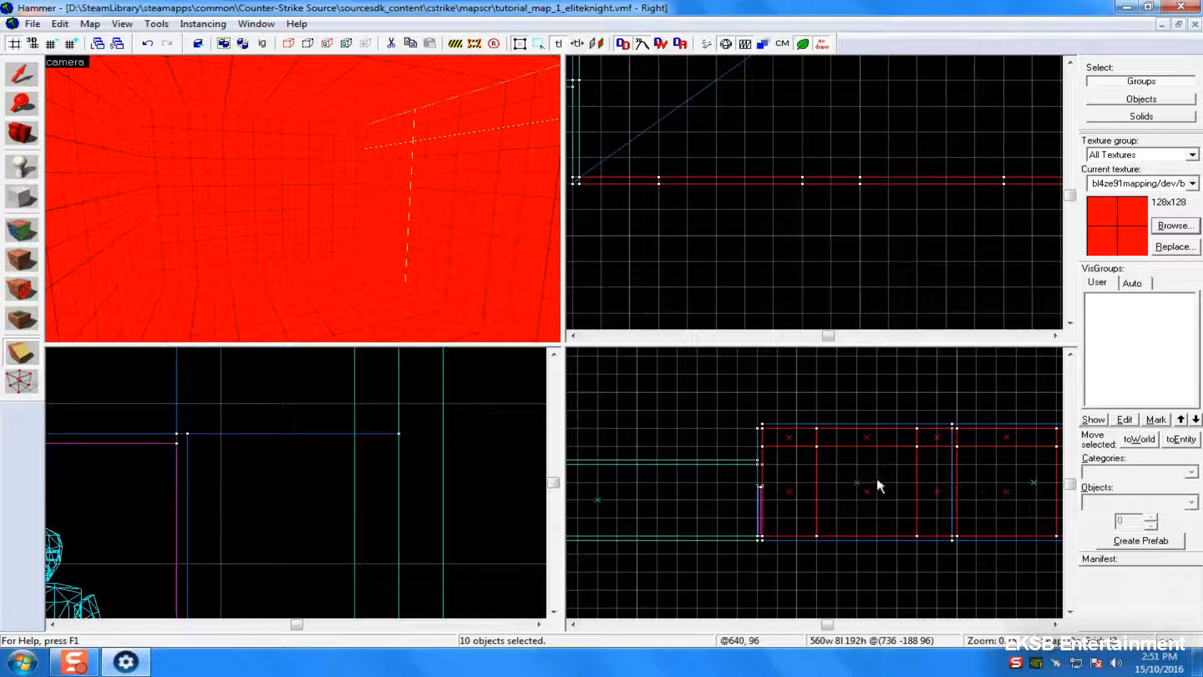
{"action": "left_click_drag", "start_coordinate": [880, 484], "coordinate": [899, 484]}
{"action": "key", "text": "Return"}
{"action": "key", "text": "shift+s"}
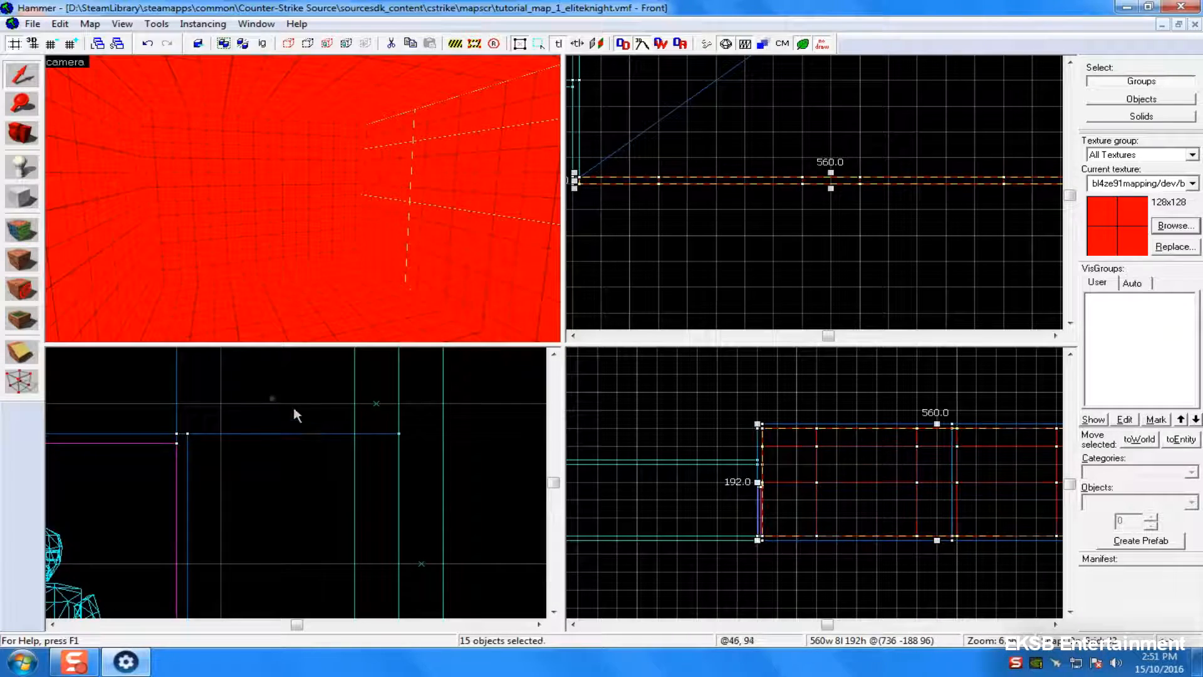
- Refine the grid and split 4-unit strips off the first side edge and top edge of the far 160 by 64 panel
{"action": "key", "text": "Escape"}
{"action": "left_click", "coordinate": [524, 174]}
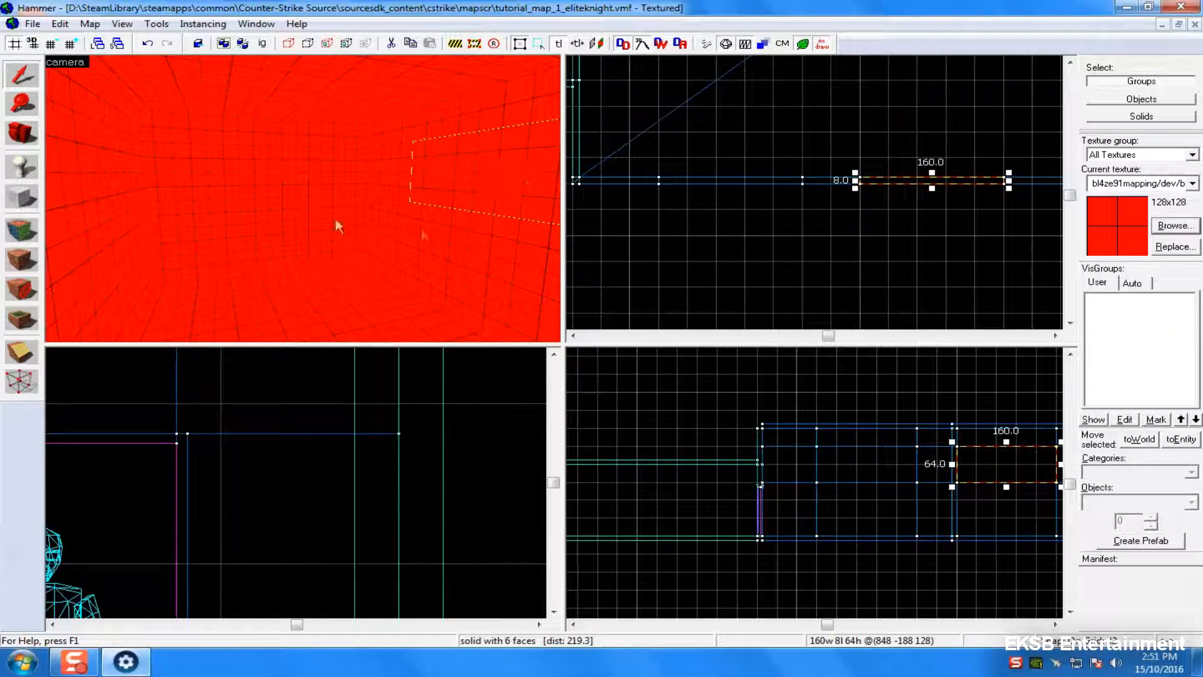
{"action": "left_click", "coordinate": [53, 43]}
{"action": "left_click", "coordinate": [53, 43]}
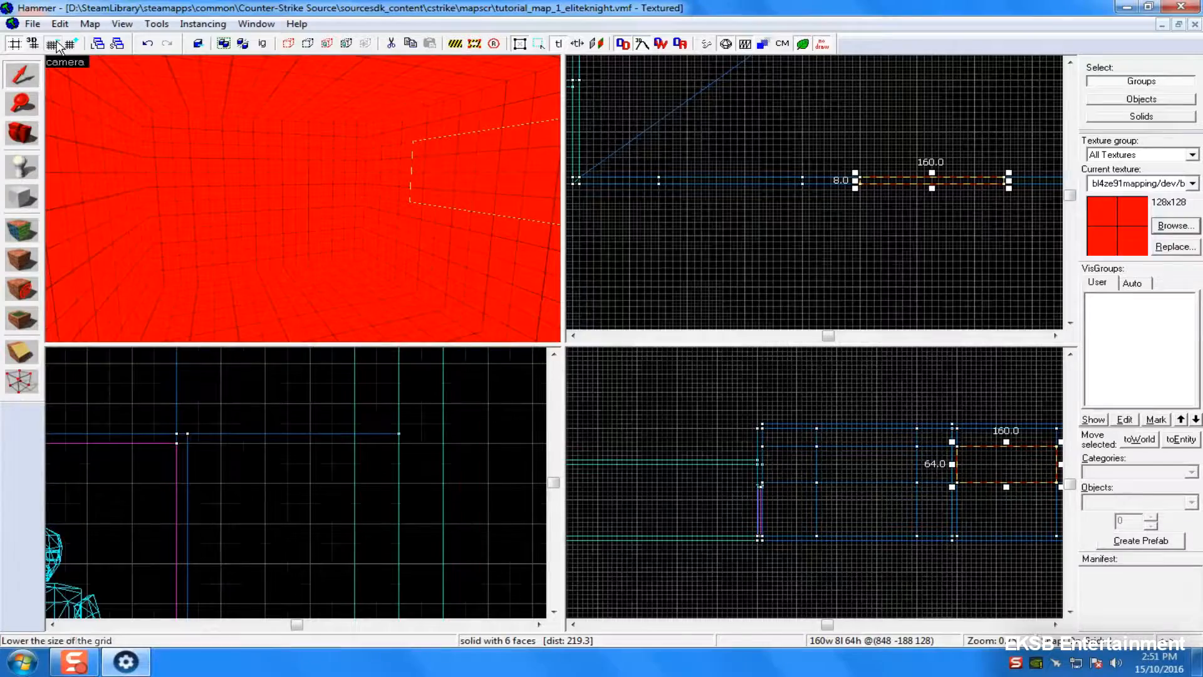
{"action": "left_click", "coordinate": [52, 43]}
{"action": "left_click", "coordinate": [21, 352]}
{"action": "scroll", "coordinate": [690, 478], "scroll_direction": "up", "scroll_amount": 5}
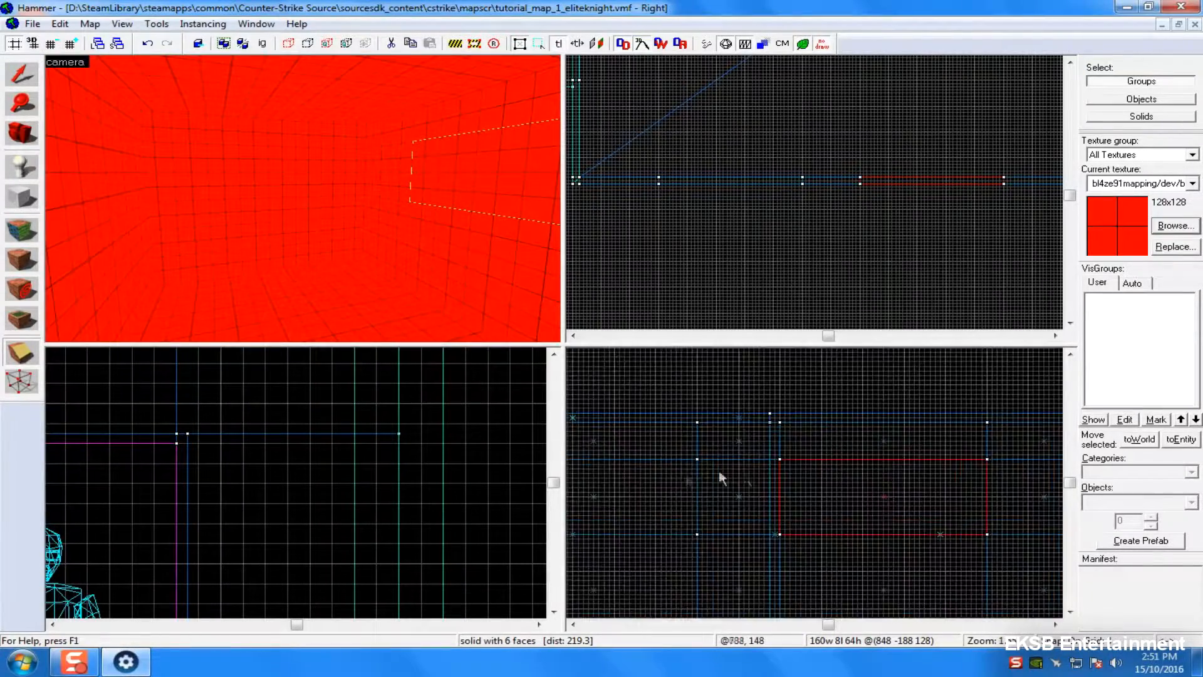
{"action": "left_click_drag", "start_coordinate": [838, 438], "coordinate": [875, 442]}
{"action": "key", "text": "Return"}
{"action": "key", "text": "Return"}
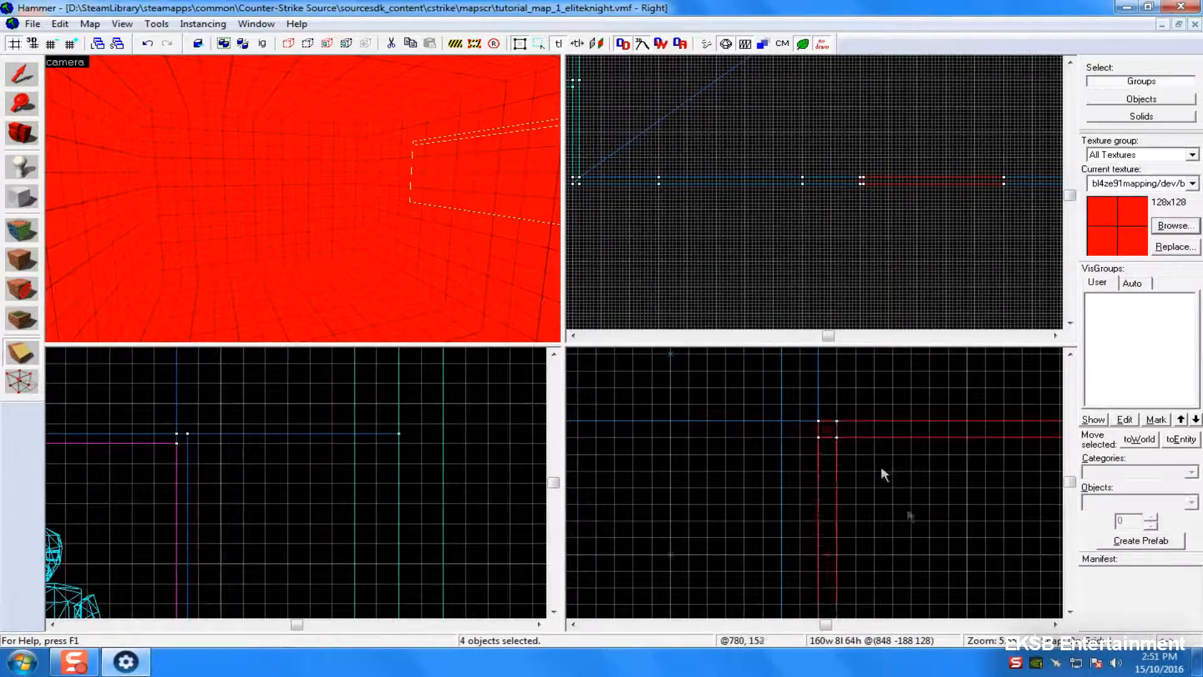
- Split 4-unit strips off the two remaining edges of the far 160 by 64 panel
{"action": "scroll", "coordinate": [884, 476], "scroll_direction": "down", "scroll_amount": 8}
{"action": "scroll", "coordinate": [892, 523], "scroll_direction": "up", "scroll_amount": 4}
{"action": "left_click_drag", "start_coordinate": [899, 482], "coordinate": [917, 482]}
{"action": "key", "text": "Right"}
{"action": "key", "text": "Right"}
{"action": "key", "text": "Return"}
{"action": "left_click_drag", "start_coordinate": [978, 394], "coordinate": [979, 402]}
{"action": "key", "text": "Return"}
{"action": "key", "text": "Right"}
- Split 4-unit strips off all four edges of the 160 by 64 panel nearer the rotating door
{"action": "key", "text": "Escape"}
{"action": "key", "text": "Escape"}
{"action": "left_click", "coordinate": [382, 171]}
{"action": "key", "text": "Escape"}
{"action": "left_click", "coordinate": [403, 171]}
{"action": "key", "text": "Right"}
{"action": "left_click", "coordinate": [408, 173]}
{"action": "key", "text": "Right"}
{"action": "left_click", "coordinate": [430, 169]}
{"action": "key", "text": "Right"}
{"action": "scroll", "coordinate": [880, 479], "scroll_direction": "down", "scroll_amount": 4}
{"action": "key", "text": "Left"}
{"action": "key", "text": "Left"}
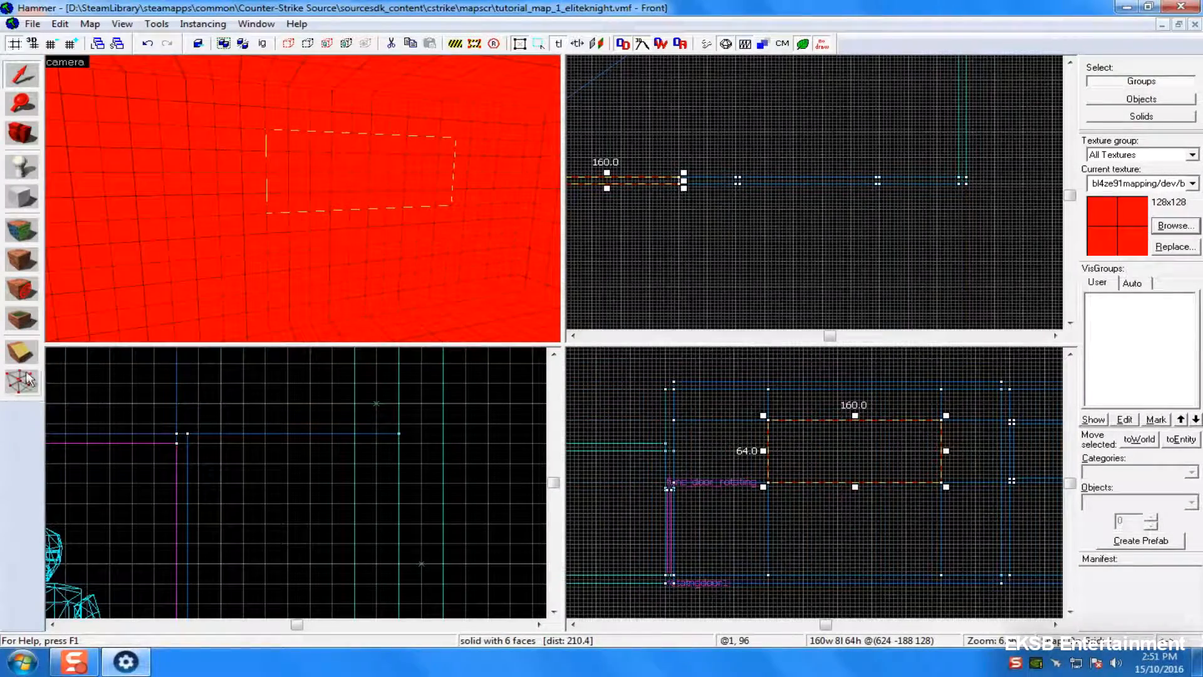
{"action": "left_click", "coordinate": [28, 380]}
{"action": "scroll", "coordinate": [773, 448], "scroll_direction": "up", "scroll_amount": 2}
{"action": "left_click", "coordinate": [771, 413]}
{"action": "left_click", "coordinate": [1016, 413], "text": "ctrl"}
{"action": "left_click_drag", "start_coordinate": [1010, 422], "coordinate": [1010, 433]}
{"action": "key", "text": "Return"}
{"action": "left_click_drag", "start_coordinate": [997, 495], "coordinate": [984, 495]}
{"action": "key", "text": "Return"}
{"action": "key", "text": "shift+s"}
{"action": "key", "text": "Escape"}
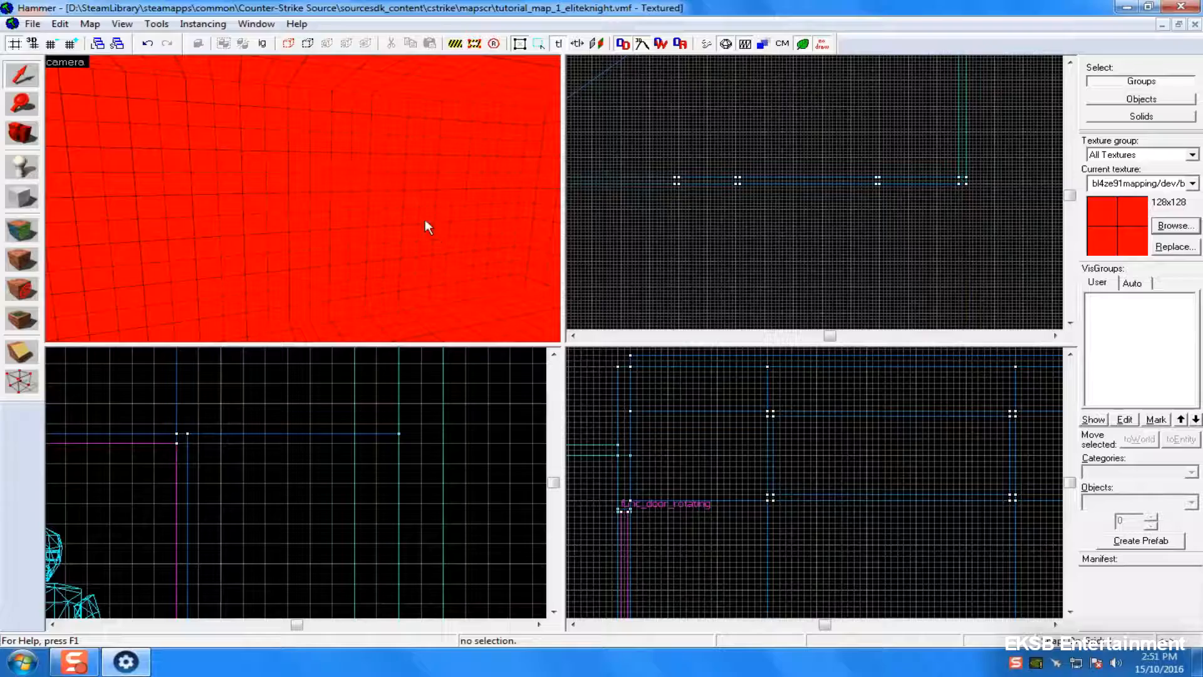
{"action": "left_click", "coordinate": [428, 196]}
{"action": "scroll", "coordinate": [75, 244], "scroll_direction": "down", "scroll_amount": 4}
{"action": "scroll", "coordinate": [178, 218], "scroll_direction": "up", "scroll_amount": 3}
{"action": "left_click", "coordinate": [92, 186], "text": "ctrl"}
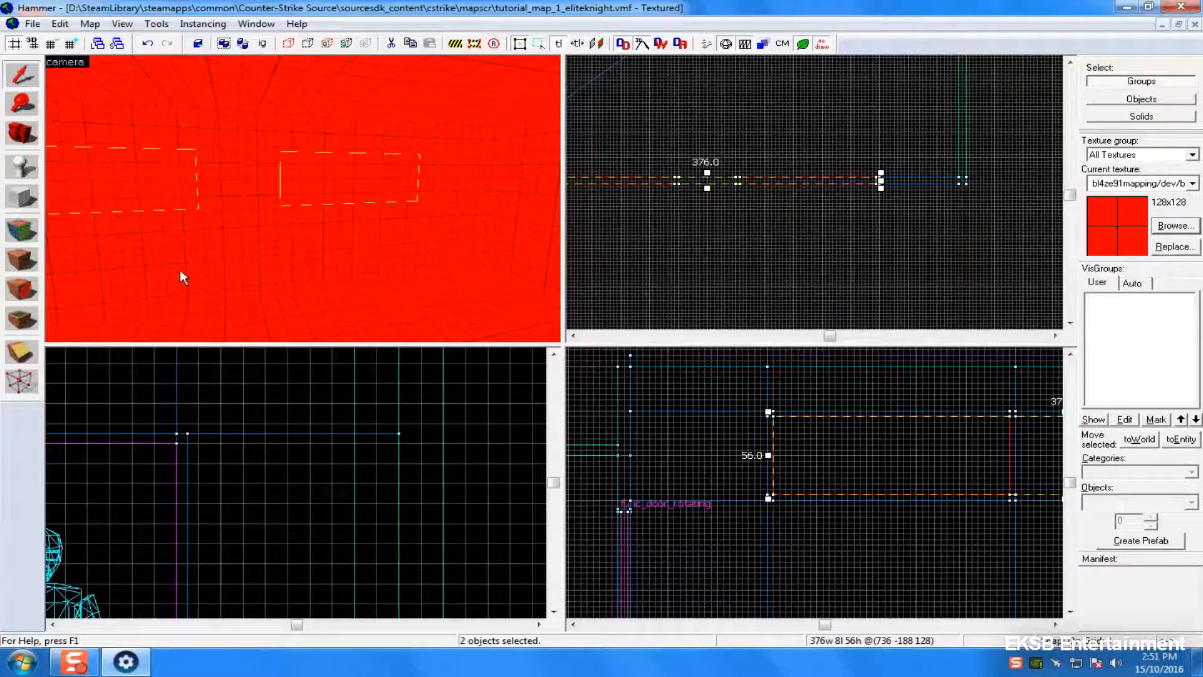
{"action": "left_click_drag", "start_coordinate": [785, 173], "coordinate": [803, 259]}
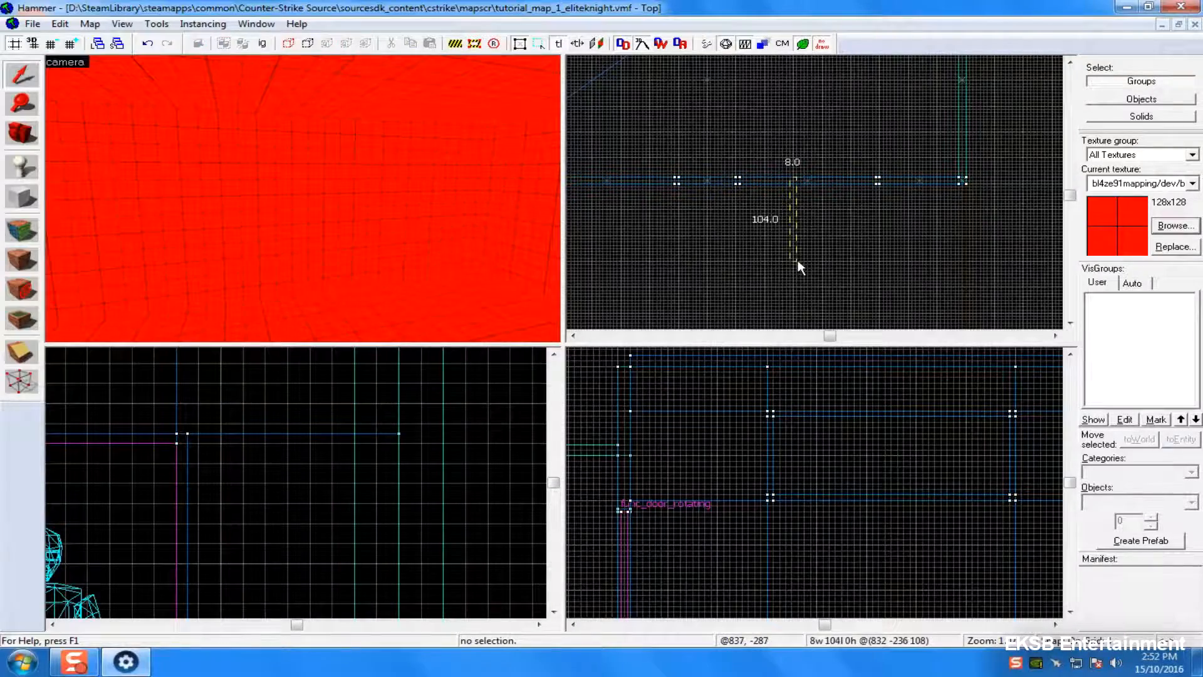
- Move both 56-unit-high inner panels together out of their wall openings, about 228 units outside the room
{"action": "left_click", "coordinate": [398, 164]}
{"action": "left_click", "coordinate": [89, 207], "text": "ctrl"}
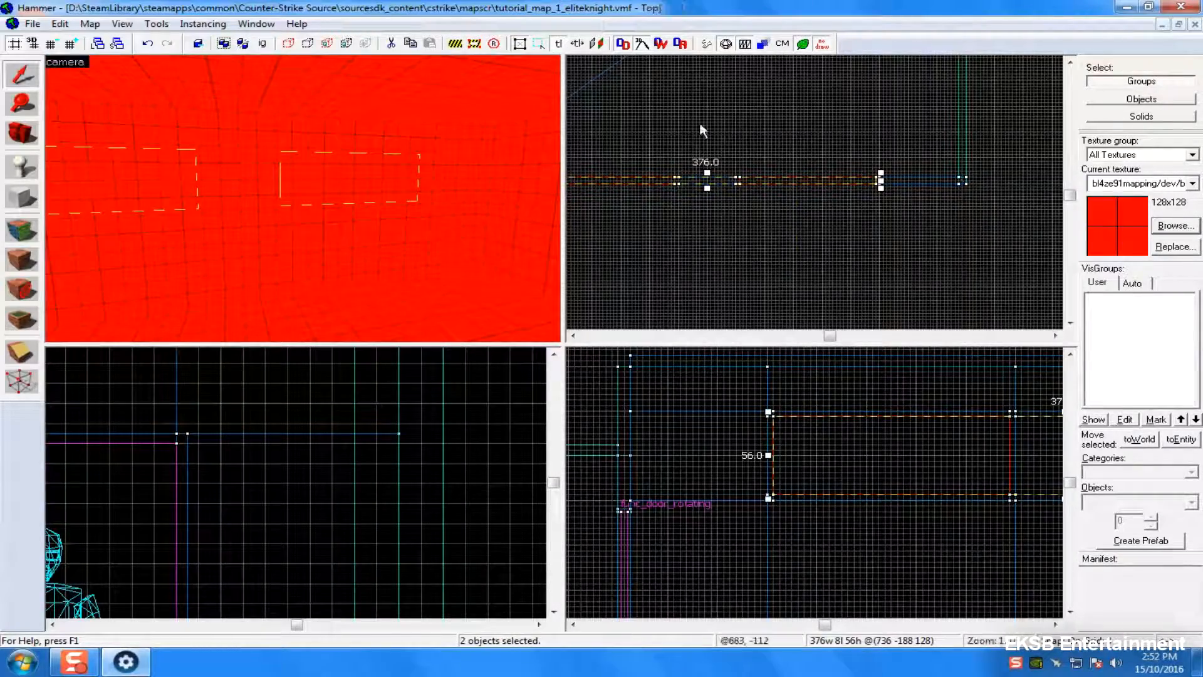
{"action": "left_click_drag", "start_coordinate": [738, 179], "coordinate": [771, 255]}
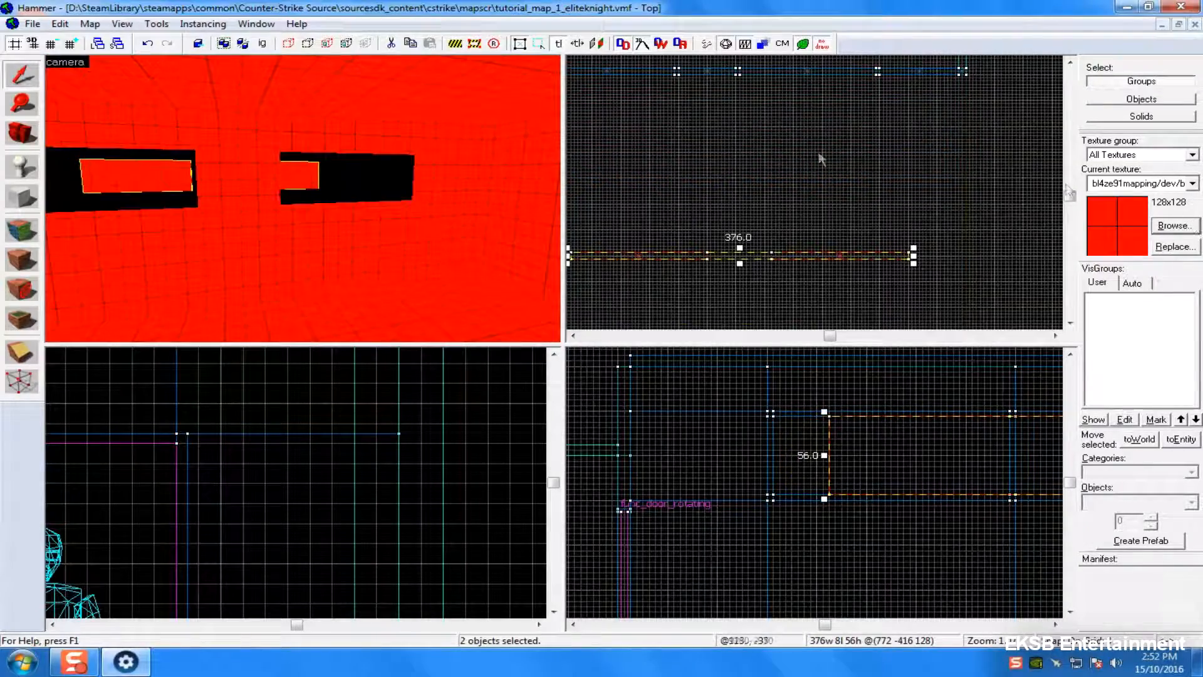
{"action": "left_click_drag", "start_coordinate": [823, 93], "coordinate": [821, 102]}
- Filter the textures by nodraw and choose tools/toolsnodraw as the current texture
{"action": "scroll", "coordinate": [648, 168], "scroll_direction": "up", "scroll_amount": 3}
{"action": "scroll", "coordinate": [380, 172], "scroll_direction": "up", "scroll_amount": 7}
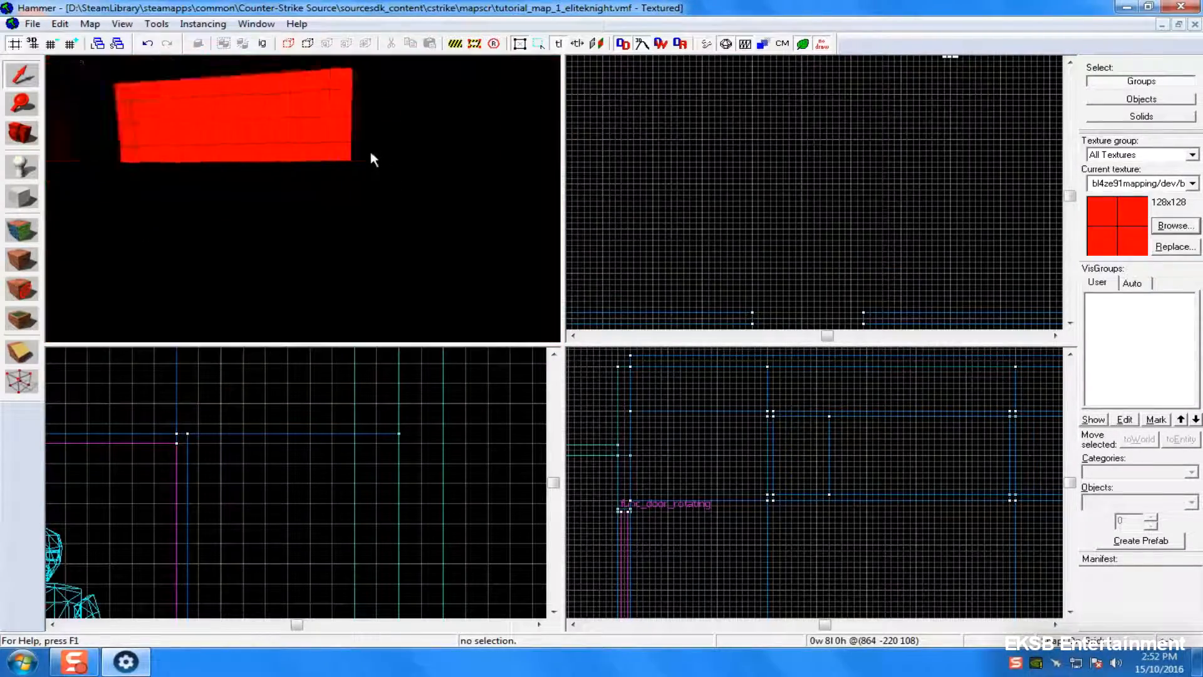
{"action": "left_click", "coordinate": [1177, 226]}
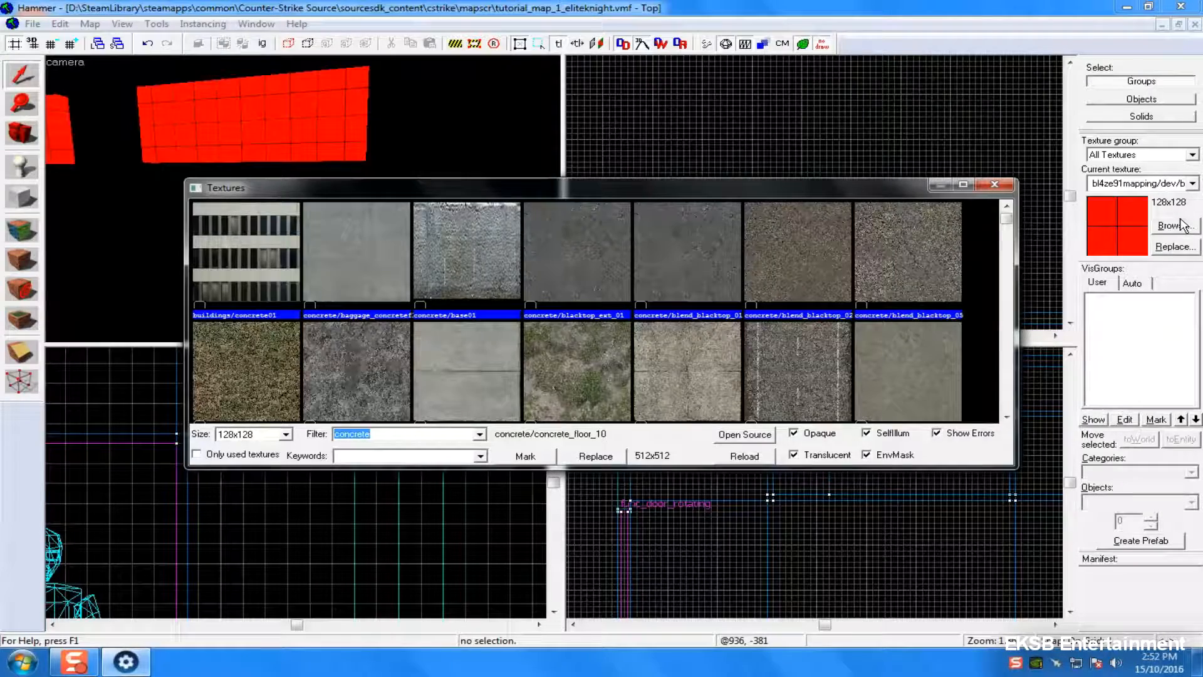
{"action": "type", "text": "nodraw"}
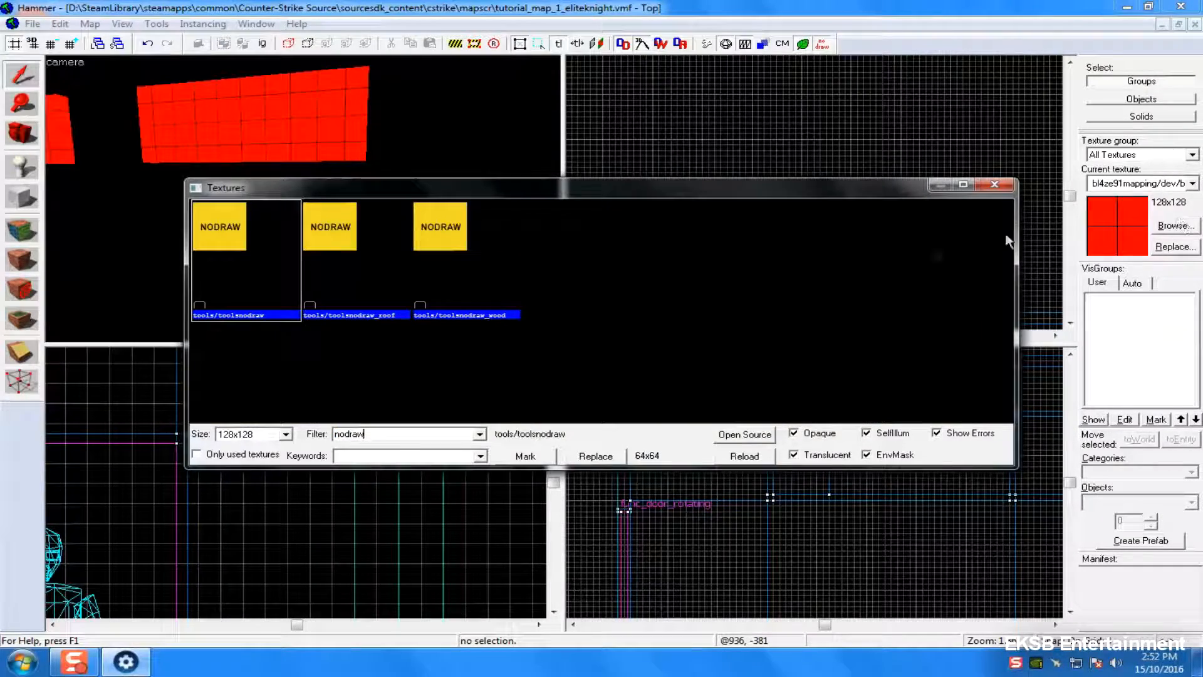
{"action": "double_click", "coordinate": [238, 269]}
- Apply tools/toolsnodraw to the outward-facing large face and the edge faces of one moved-out window panel
{"action": "key", "text": "shift+a"}
{"action": "scroll", "coordinate": [315, 224], "scroll_direction": "down", "scroll_amount": 10}
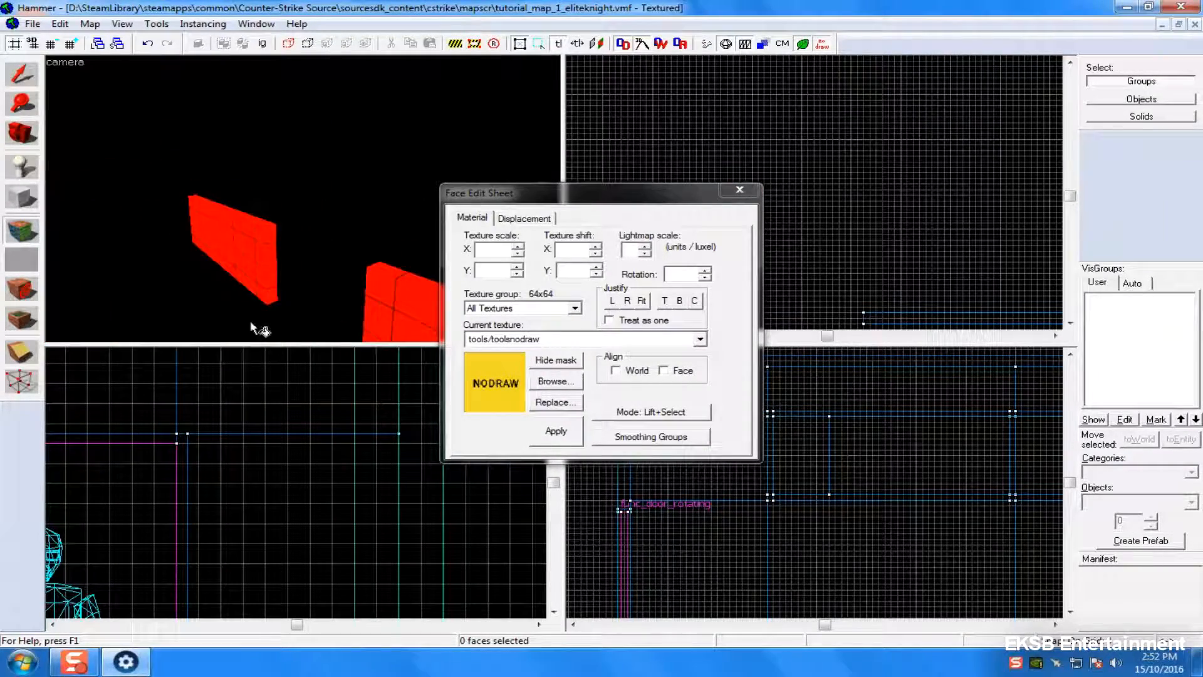
{"action": "right_click", "coordinate": [228, 249]}
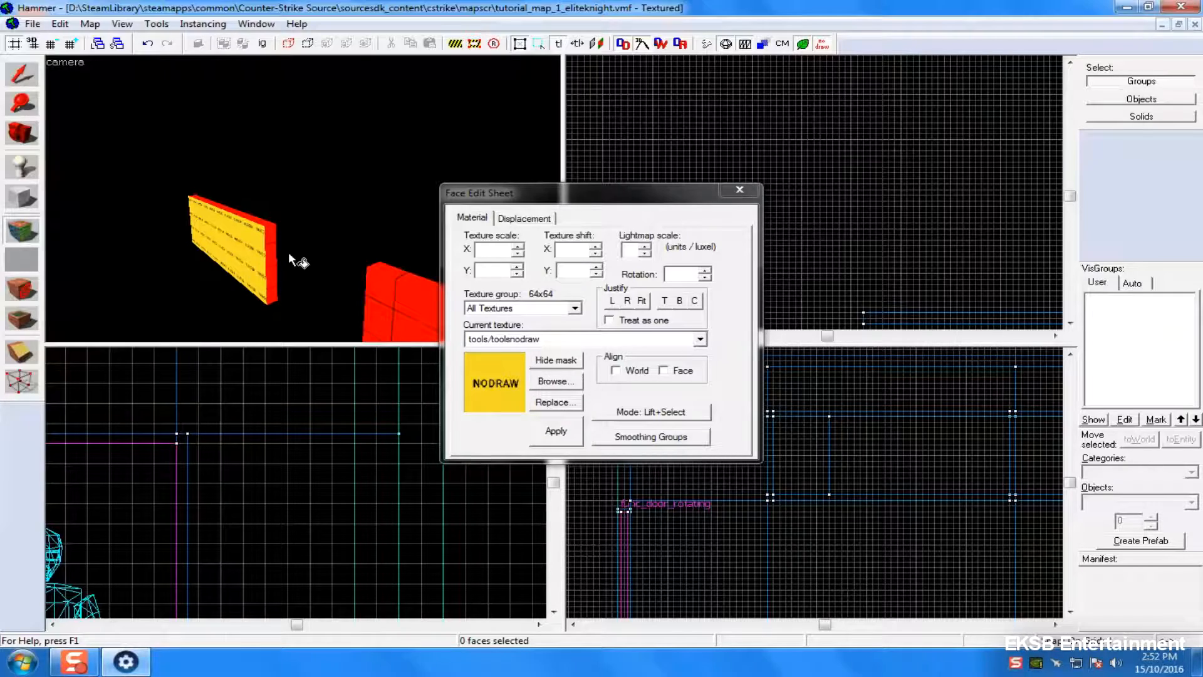
{"action": "key", "text": "ctrl+z"}
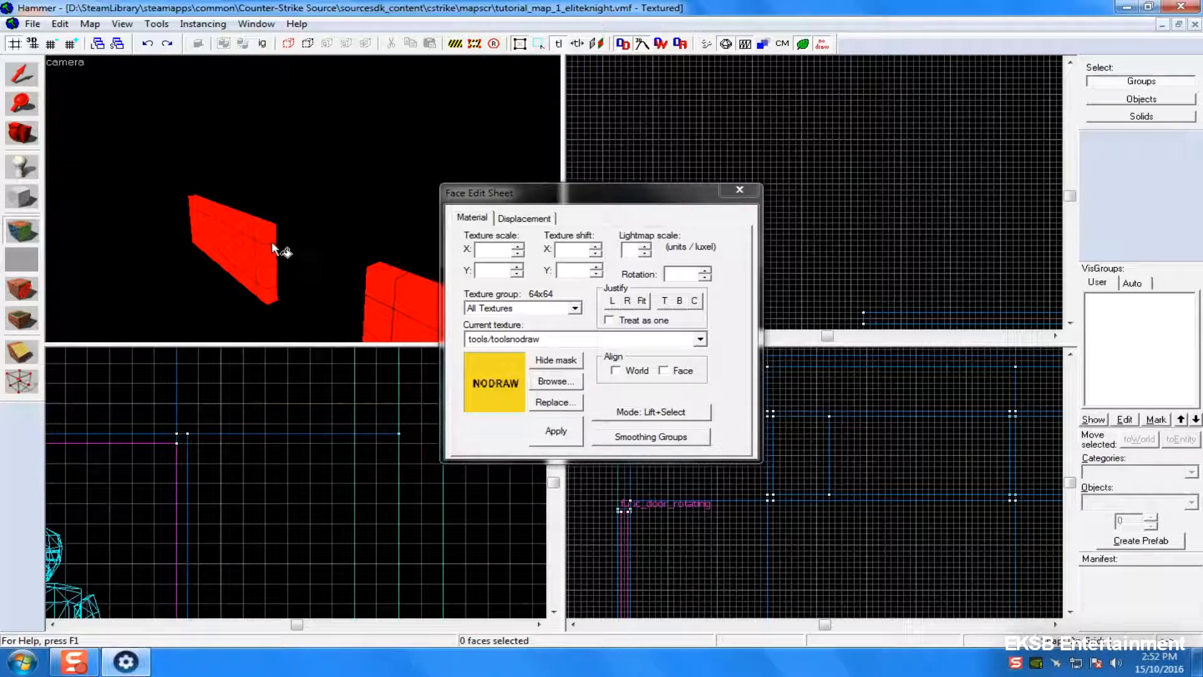
{"action": "right_click", "coordinate": [260, 229]}
{"action": "key", "text": "ctrl+z"}
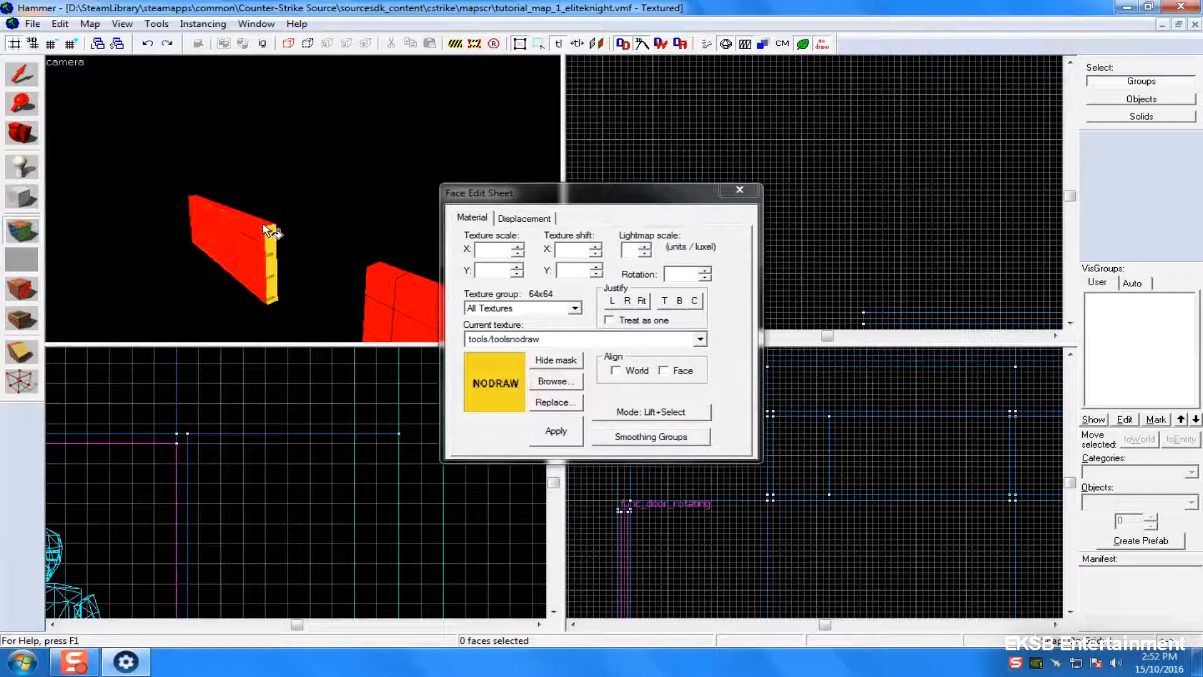
{"action": "right_click", "coordinate": [264, 222]}
{"action": "key", "text": "z"}
{"action": "key", "text": "z"}
{"action": "key", "text": "w"}
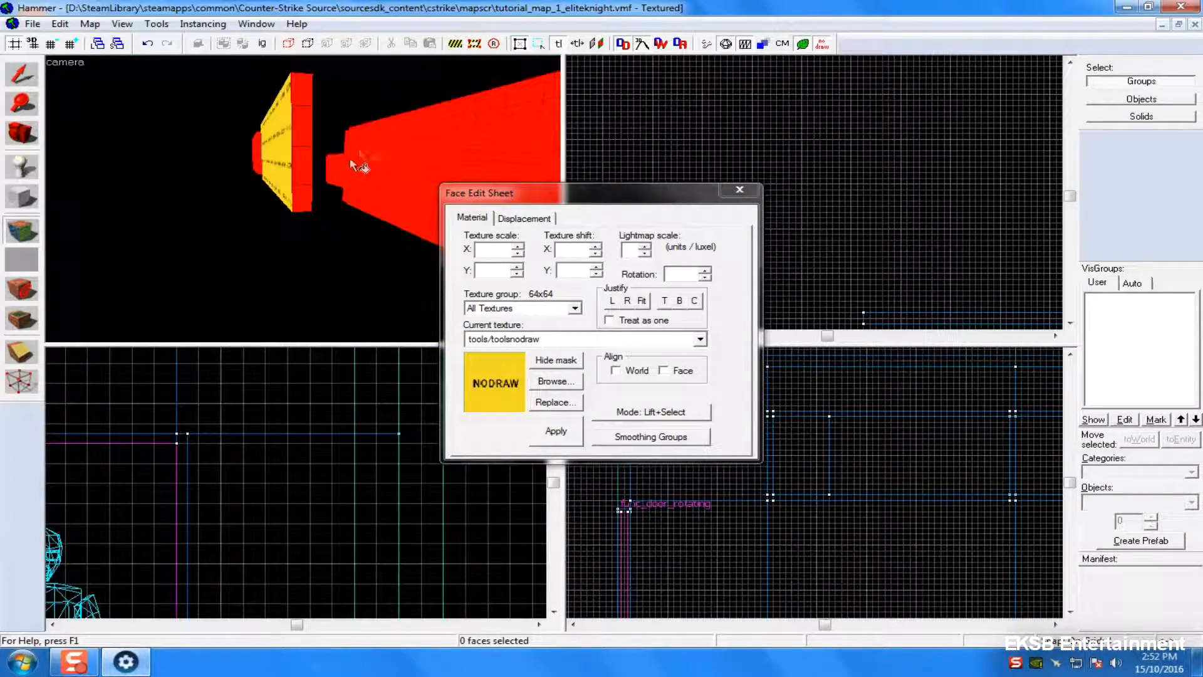
{"action": "key", "text": "w"}
{"action": "right_click", "coordinate": [260, 206]}
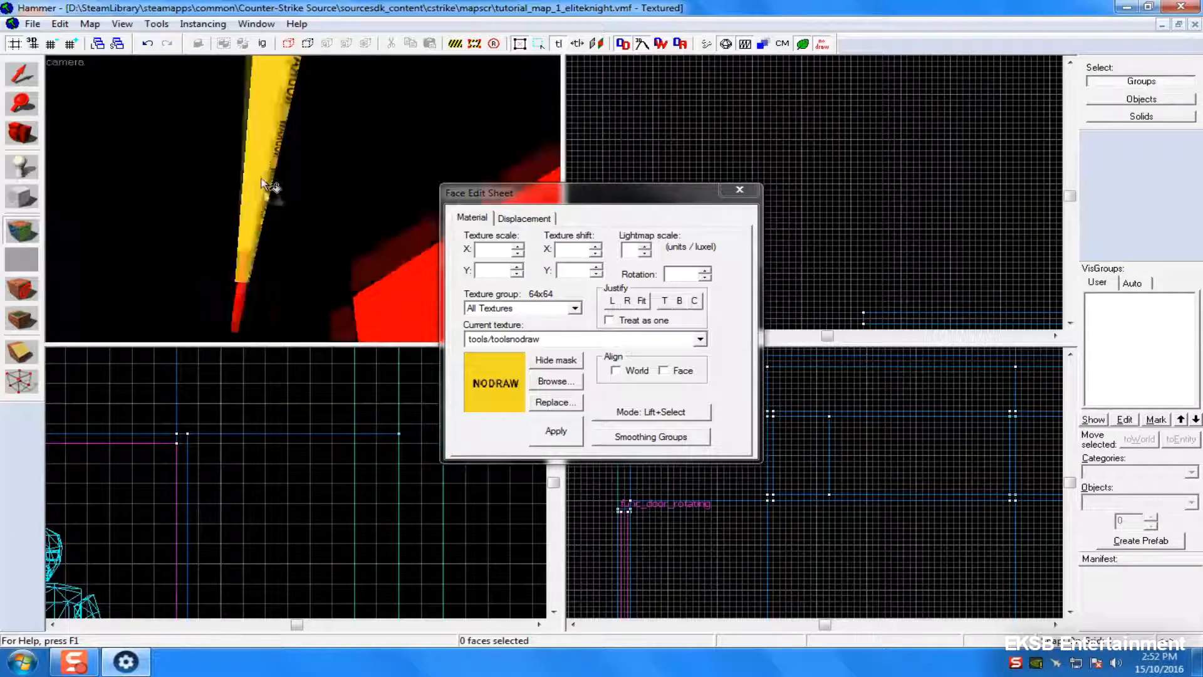
- Apply tools/toolsnodraw to the outward-facing large face and the edges of the other moved-out window panel
{"action": "key", "text": "w"}
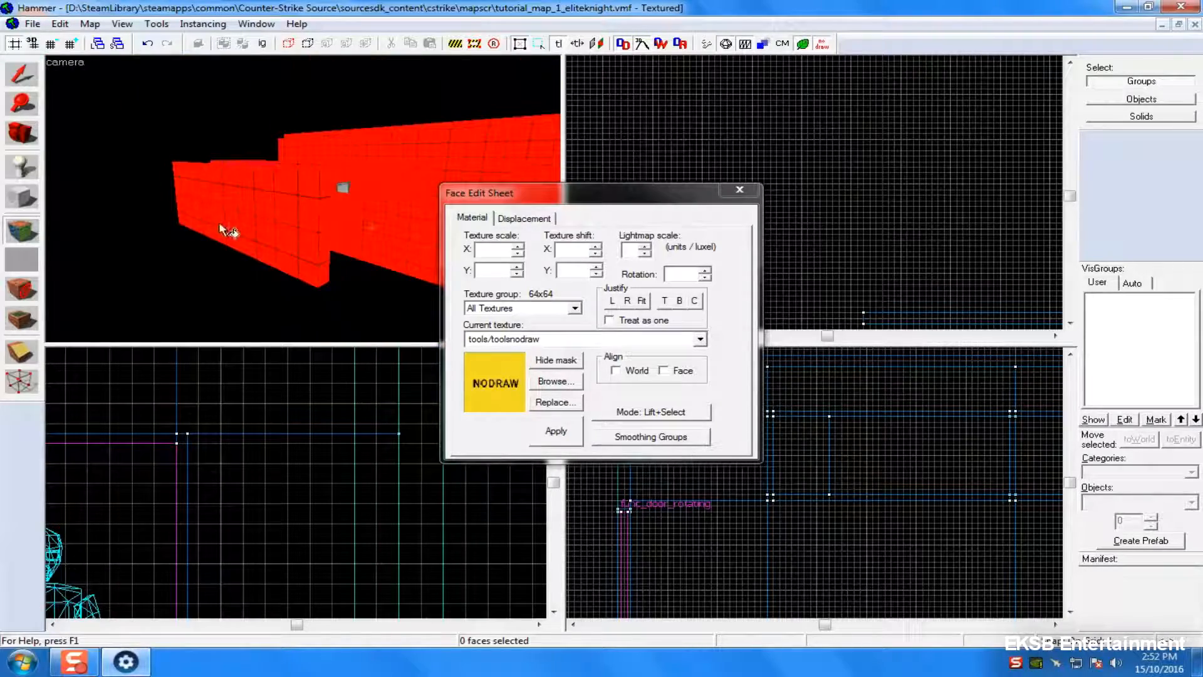
{"action": "right_click", "coordinate": [221, 227]}
{"action": "right_click", "coordinate": [326, 214]}
{"action": "key", "text": "w"}
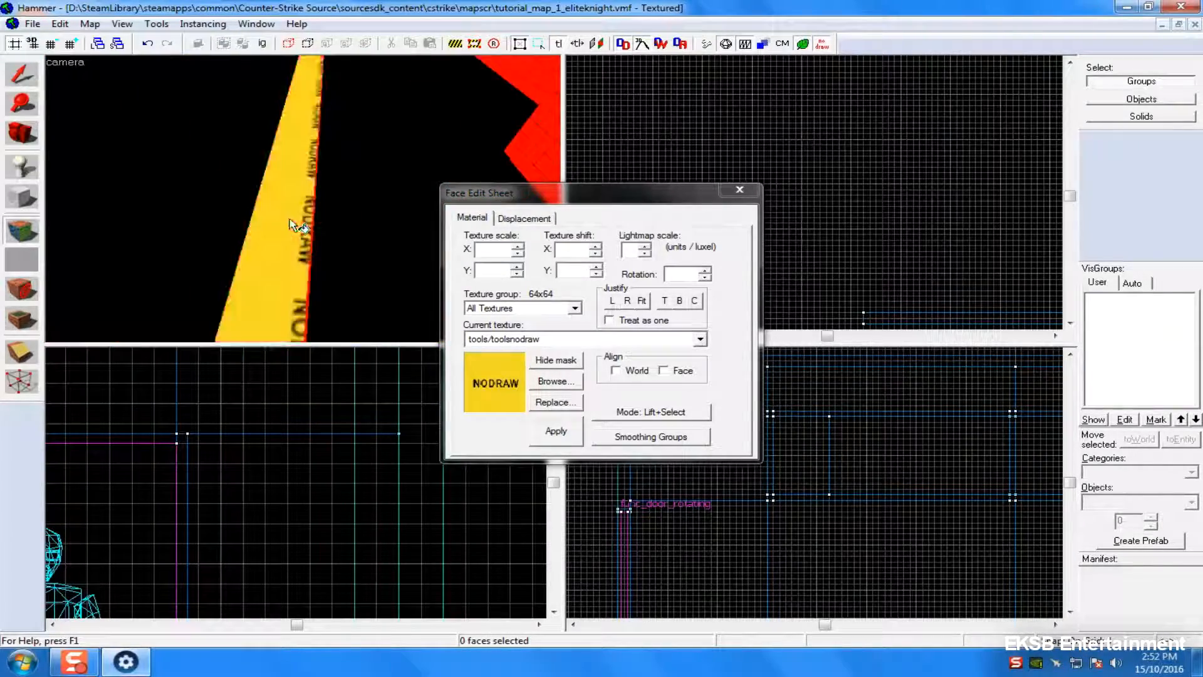
{"action": "right_click", "coordinate": [298, 193]}
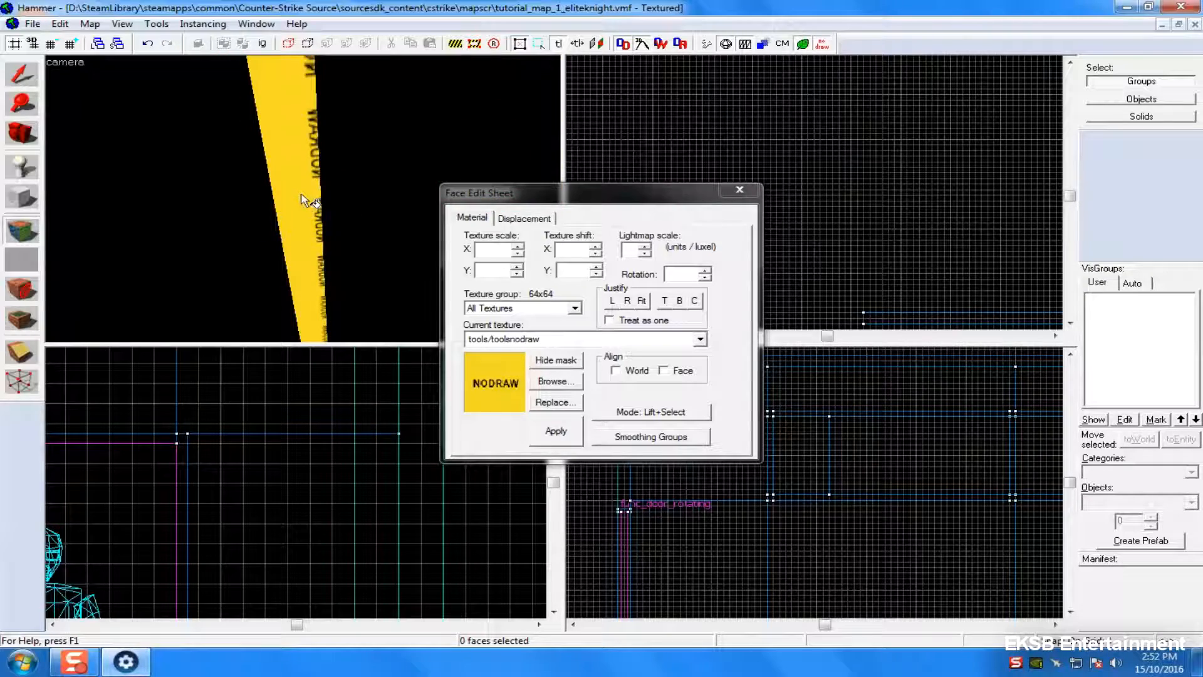
{"action": "key", "text": "w"}
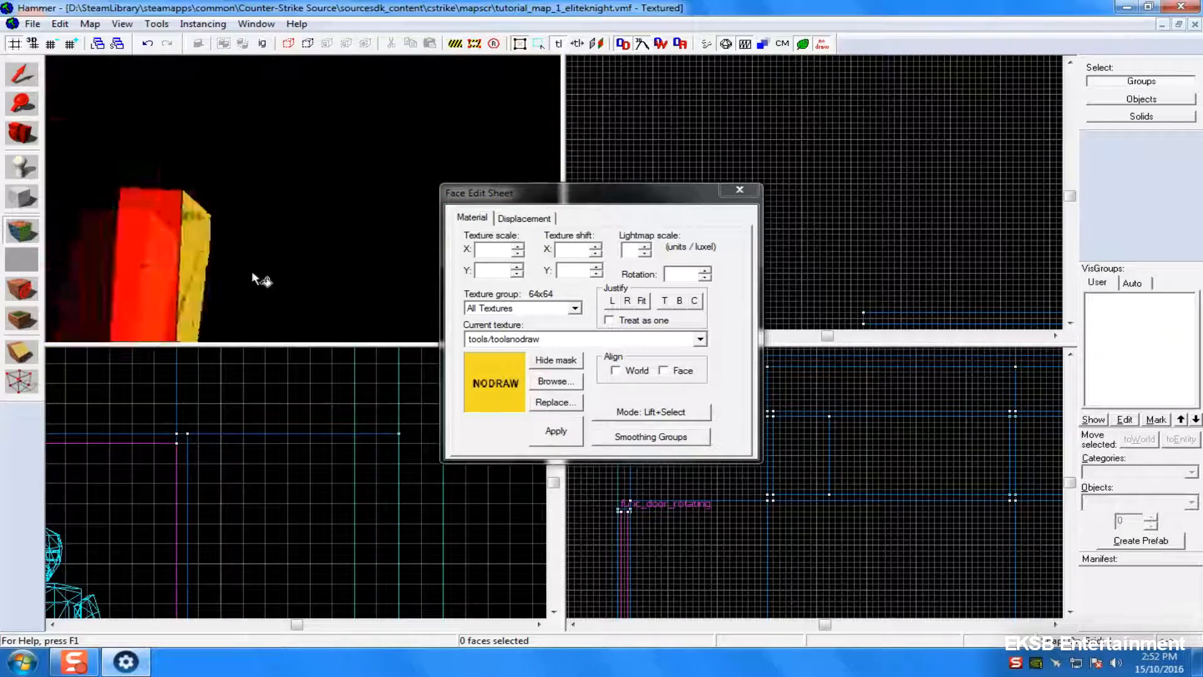
{"action": "key", "text": "z"}
{"action": "right_click", "coordinate": [386, 164]}
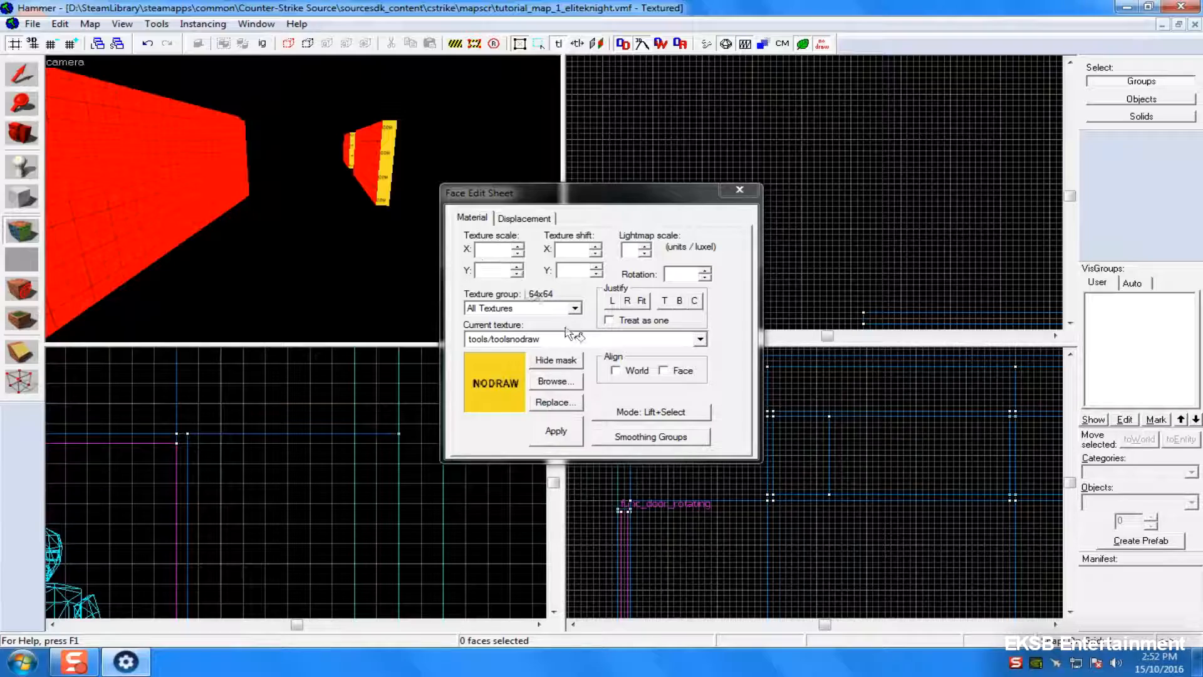
{"action": "key", "text": "z"}
{"action": "key", "text": "w"}
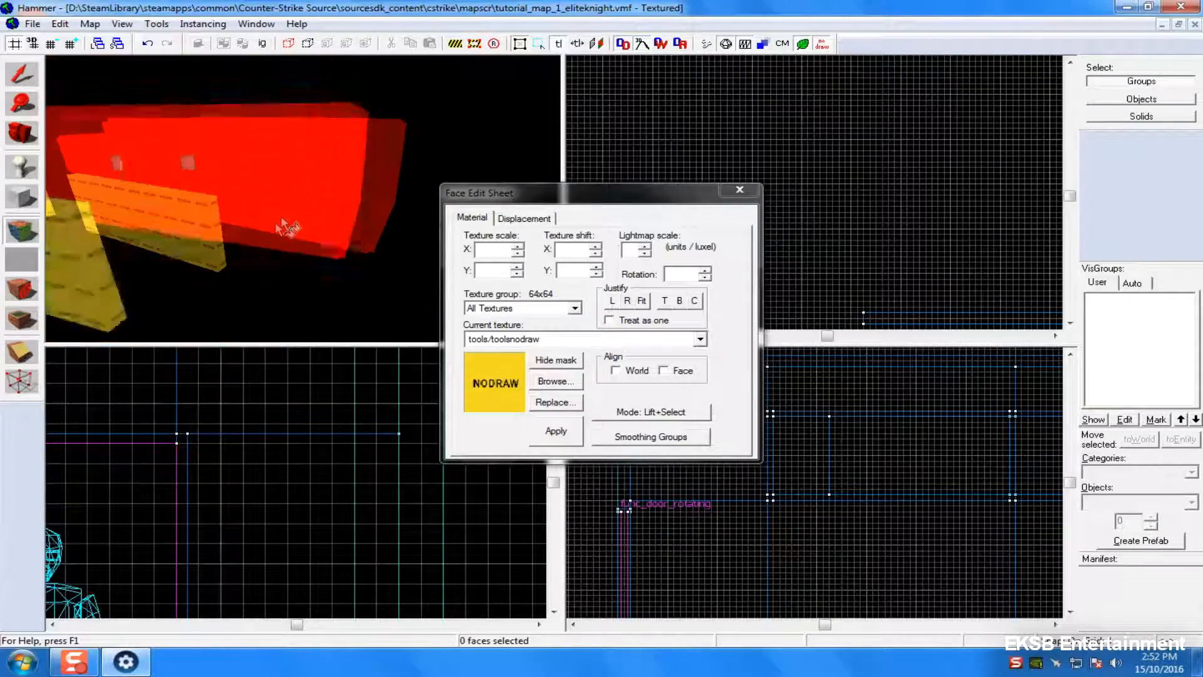
- Browse the urban textures, narrow the filter to glass/urban_glass_03 and choose it as the current texture
{"action": "left_click", "coordinate": [556, 381]}
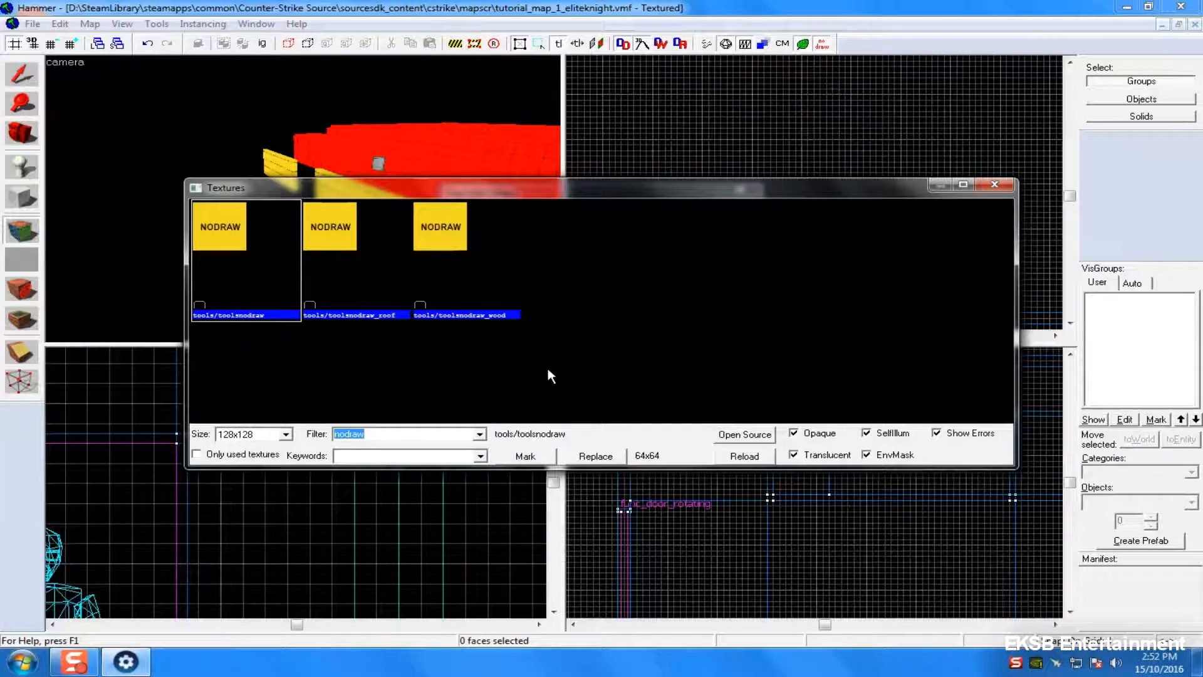
{"action": "type", "text": "urban"}
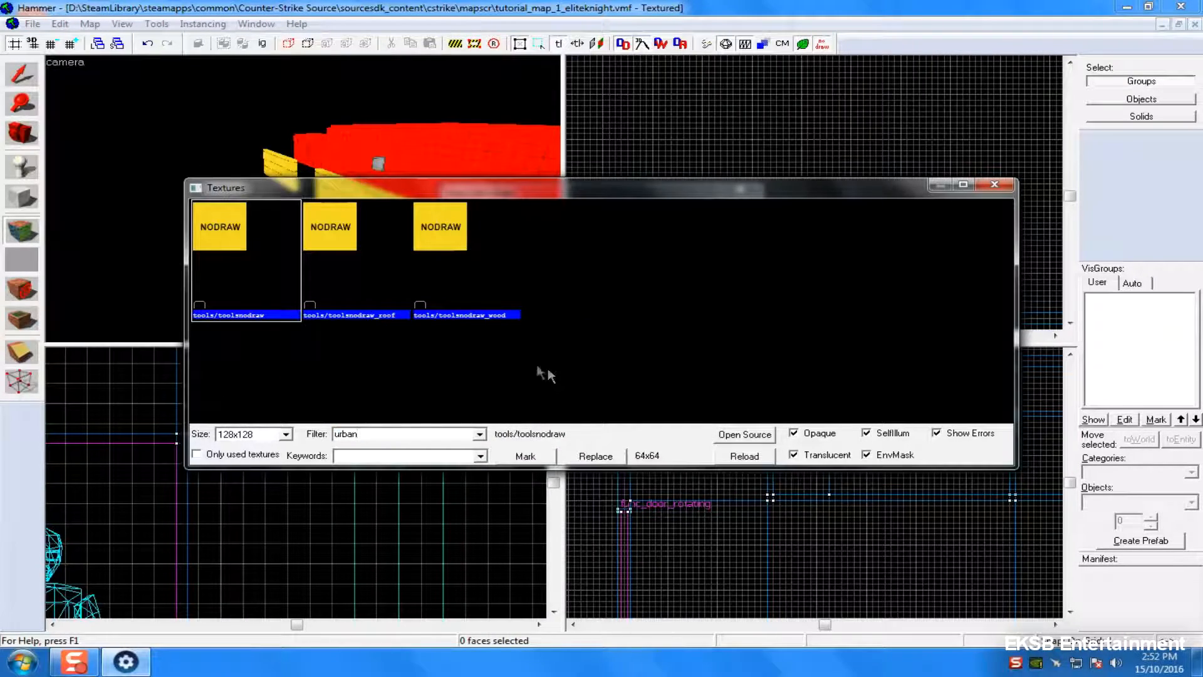
{"action": "scroll", "coordinate": [661, 370], "scroll_direction": "down", "scroll_amount": 3}
{"action": "scroll", "coordinate": [634, 395], "scroll_direction": "up", "scroll_amount": 3}
{"action": "scroll", "coordinate": [546, 441], "scroll_direction": "down", "scroll_amount": 1}
{"action": "scroll", "coordinate": [558, 420], "scroll_direction": "down", "scroll_amount": 5}
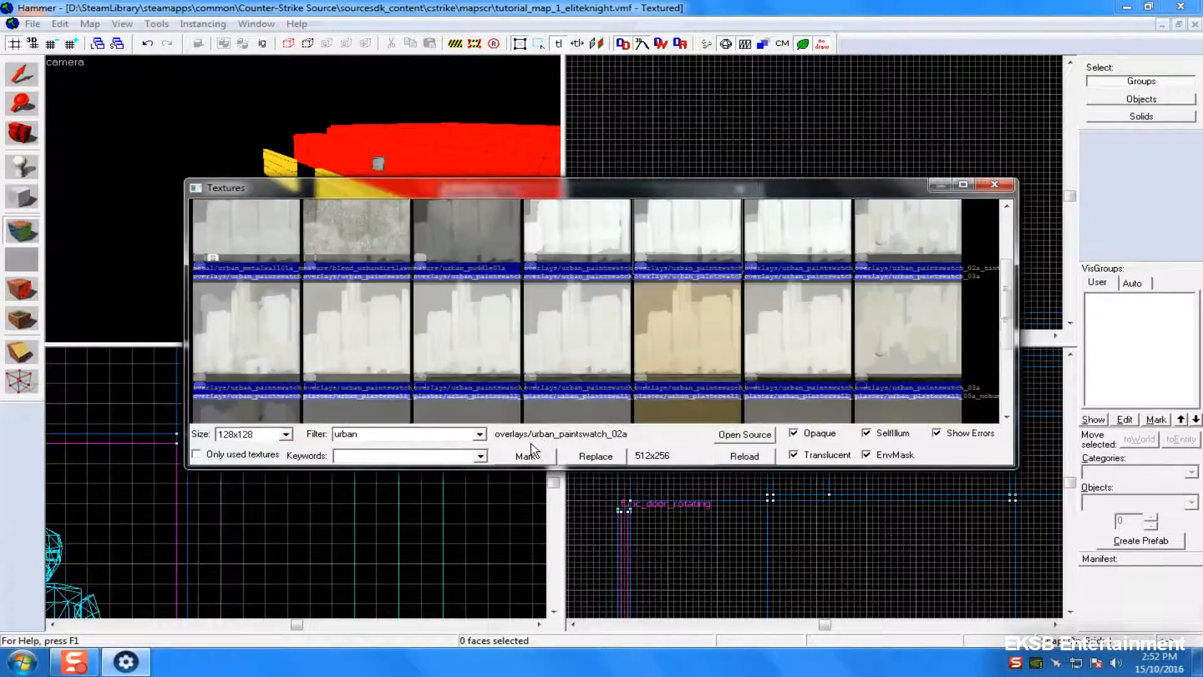
{"action": "scroll", "coordinate": [594, 346], "scroll_direction": "down", "scroll_amount": 1}
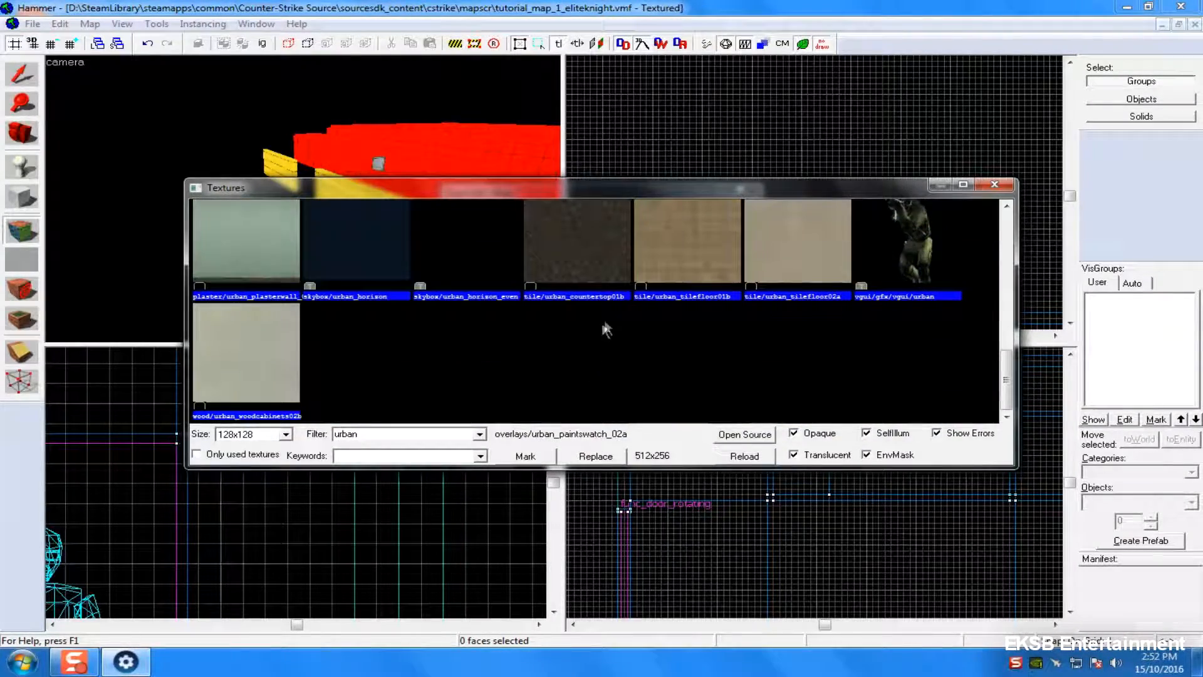
{"action": "scroll", "coordinate": [593, 257], "scroll_direction": "up", "scroll_amount": 5}
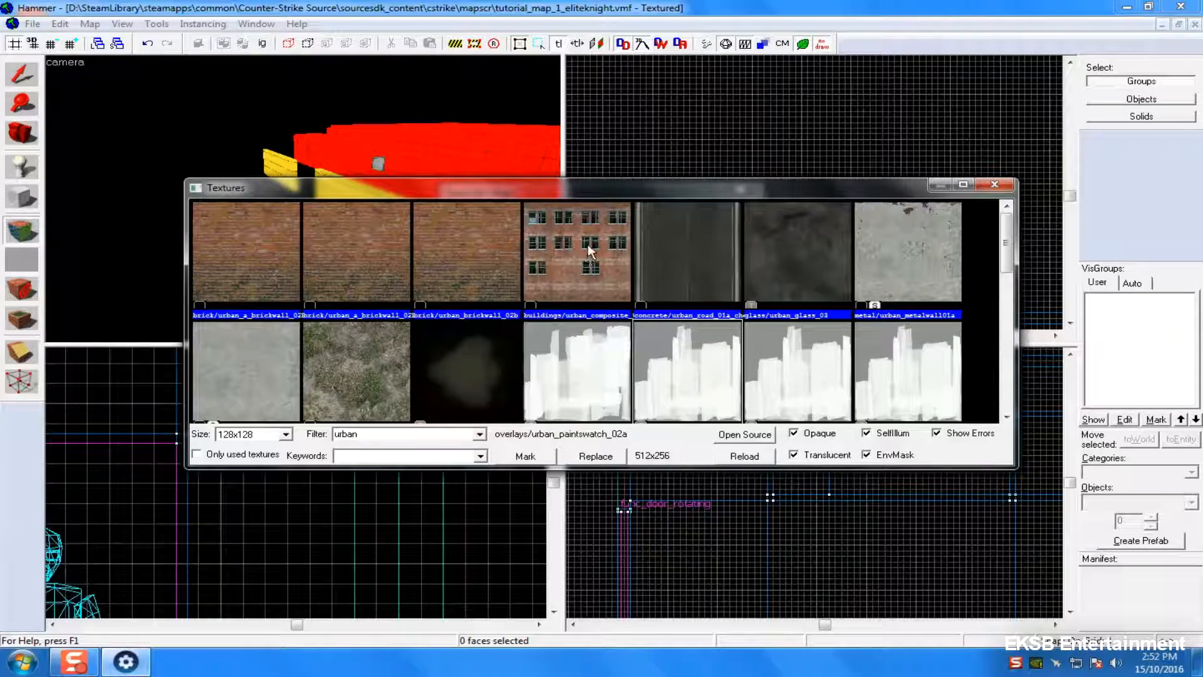
{"action": "left_click", "coordinate": [851, 254]}
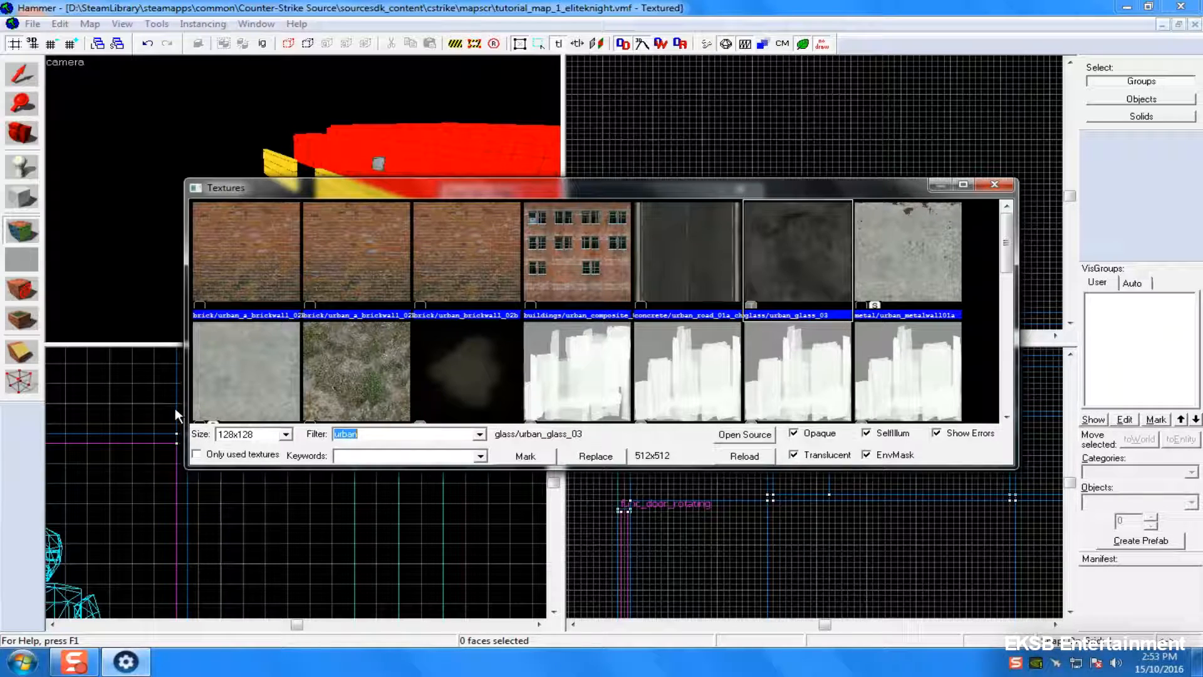
{"action": "type", "text": "glass/urban"}
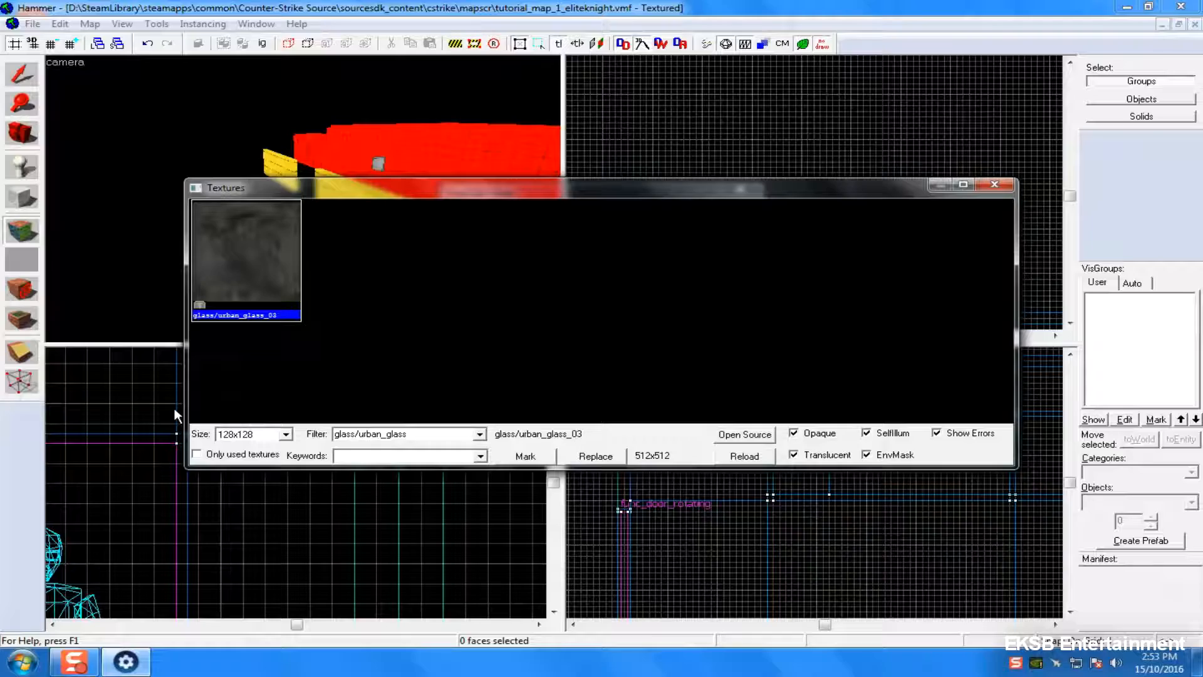
{"action": "double_click", "coordinate": [274, 282]}
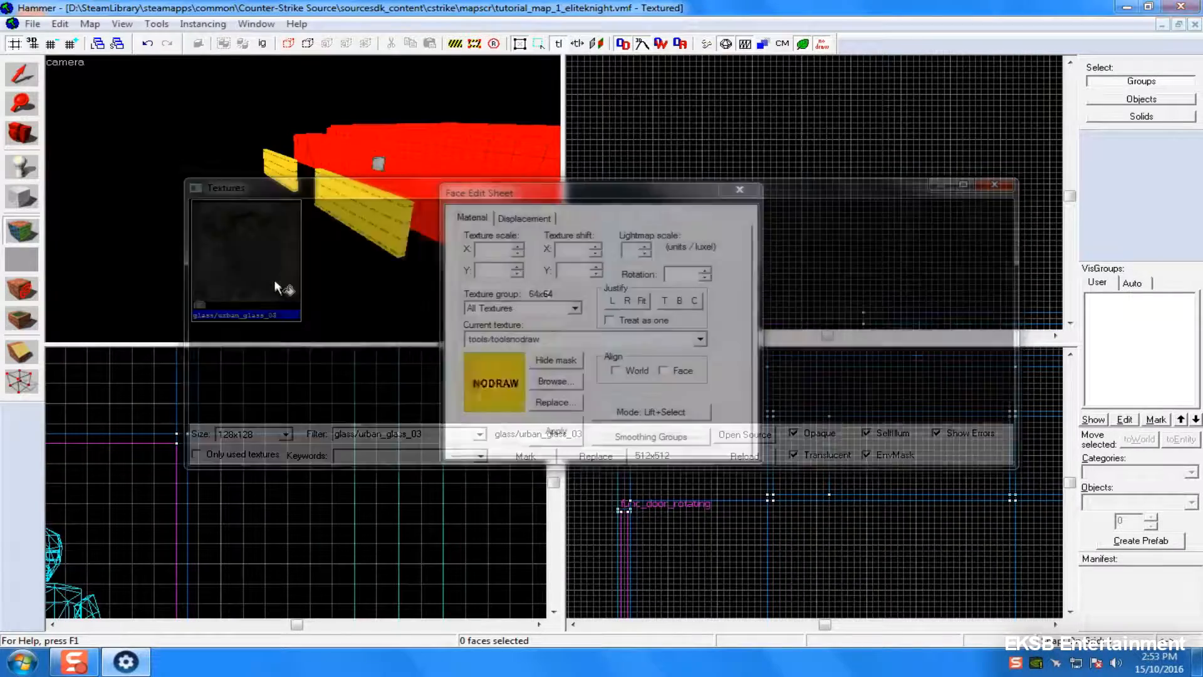
- Apply glass/urban_glass_03 to the remaining red large face of both window panels
{"action": "key", "text": "z"}
{"action": "key", "text": "w"}
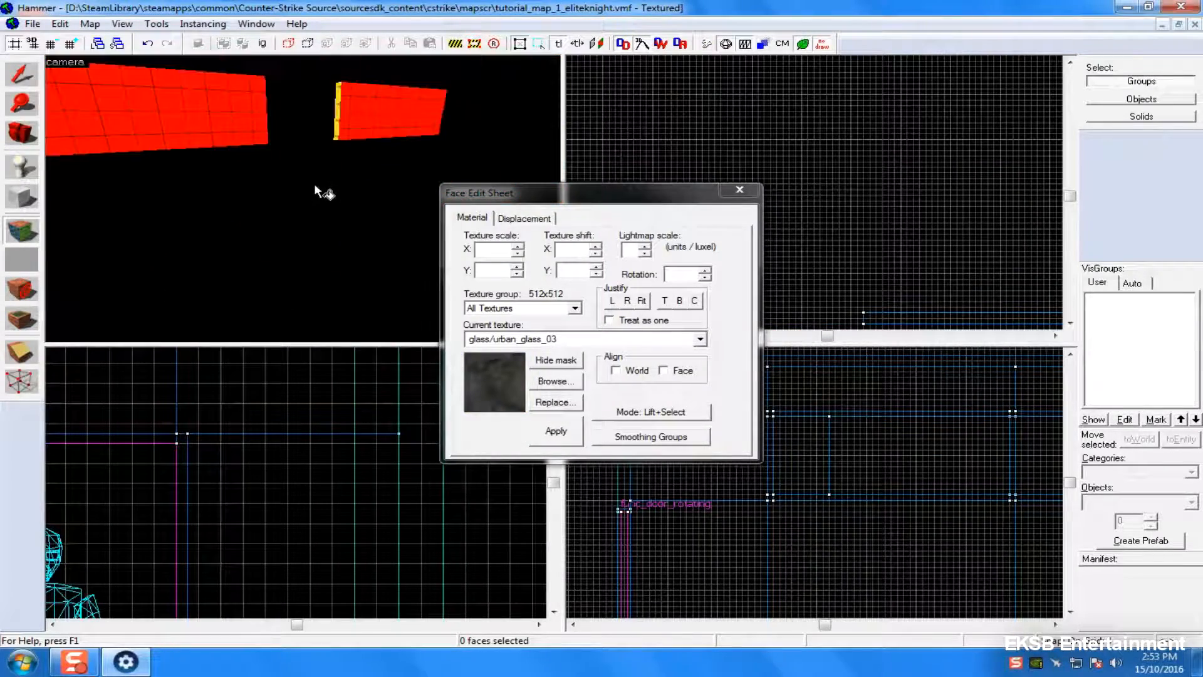
{"action": "right_click", "coordinate": [160, 182]}
{"action": "left_click", "coordinate": [166, 188]}
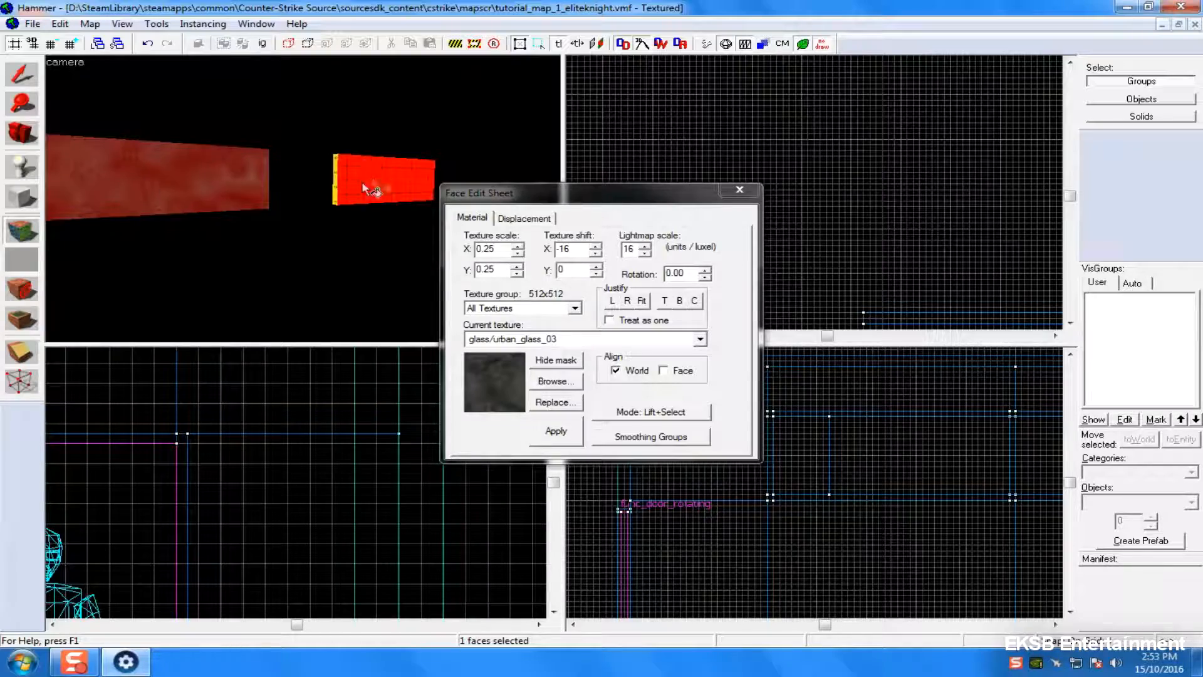
{"action": "left_click", "coordinate": [567, 380]}
{"action": "double_click", "coordinate": [281, 256]}
{"action": "right_click", "coordinate": [364, 186]}
{"action": "left_click", "coordinate": [739, 189]}
{"action": "left_click", "coordinate": [23, 231]}
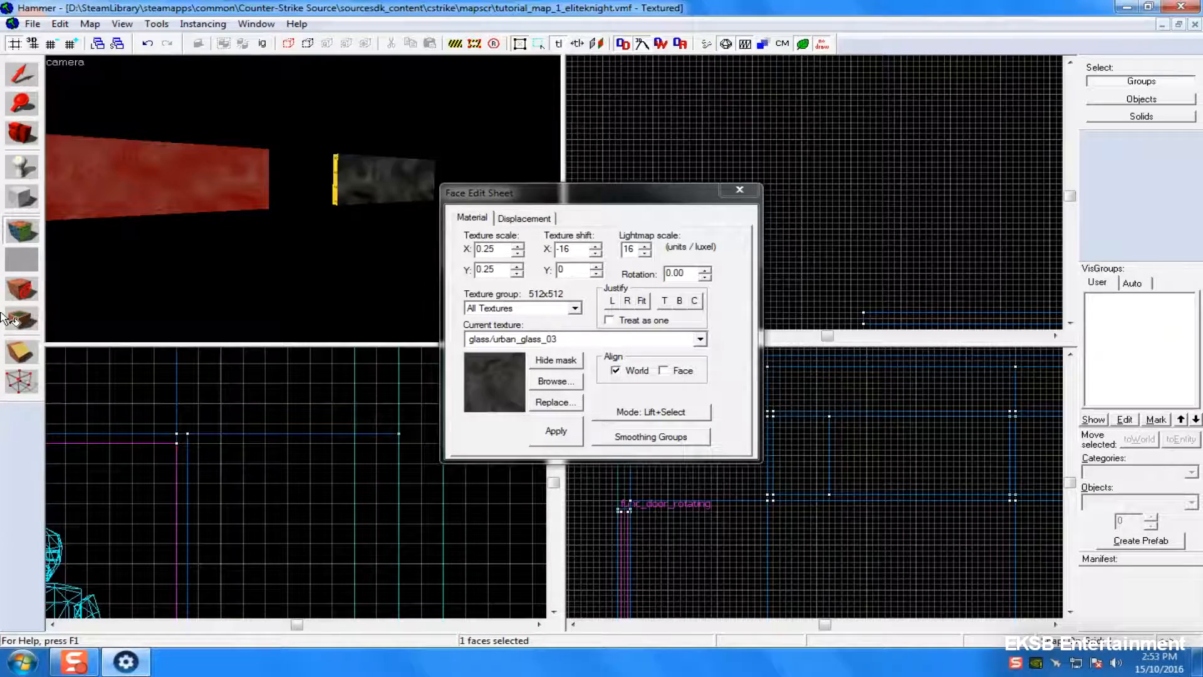
- Fit the glass texture on the panel farther from the rotating door and set its X scale to the Y scale, 0.109375
{"action": "left_click", "coordinate": [643, 299]}
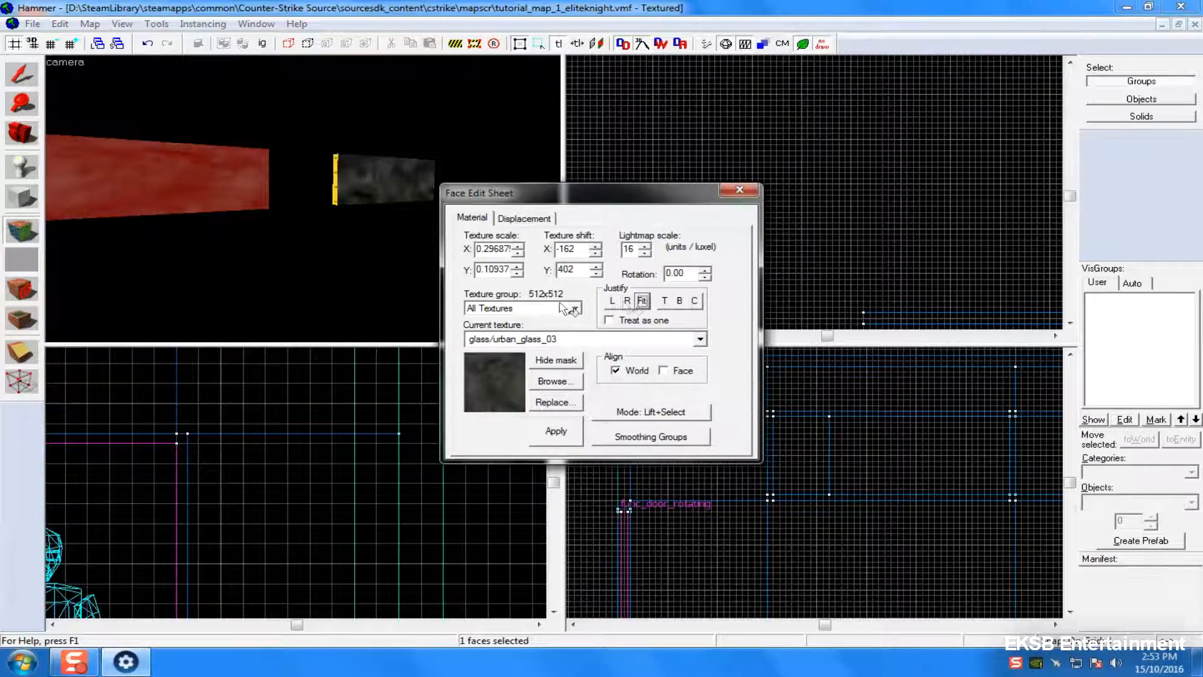
{"action": "left_click", "coordinate": [479, 269]}
{"action": "left_click_drag", "start_coordinate": [479, 269], "coordinate": [545, 273]}
{"action": "key", "text": "ctrl+c"}
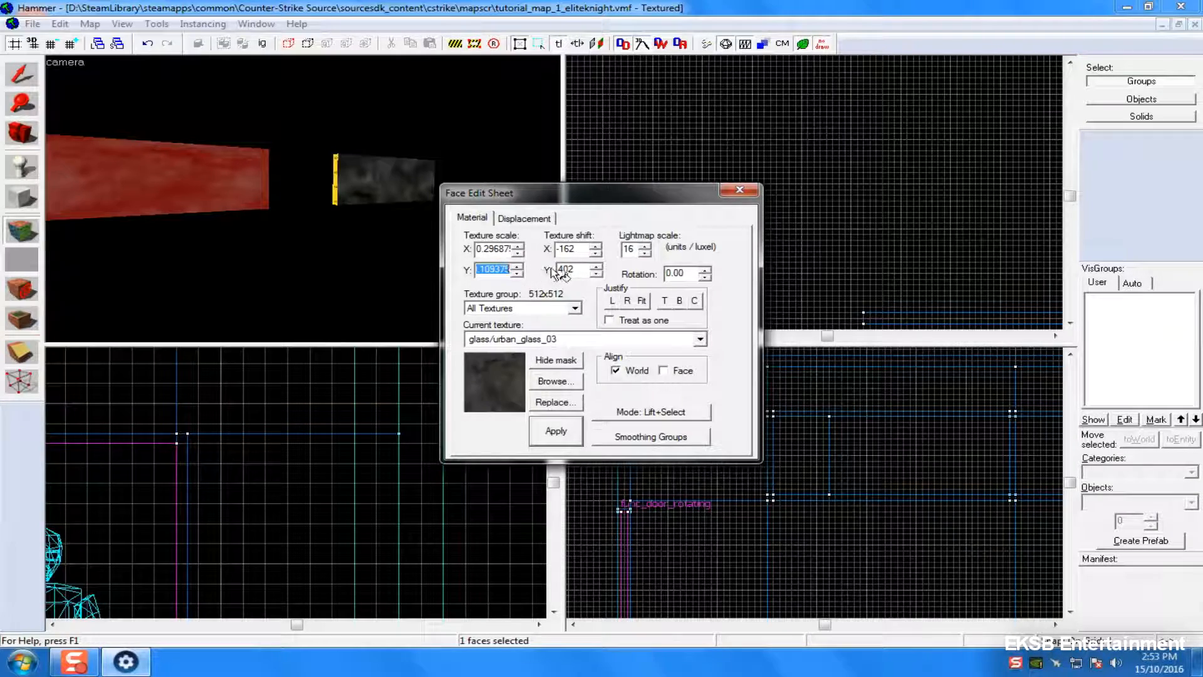
{"action": "left_click_drag", "start_coordinate": [478, 249], "coordinate": [563, 249]}
{"action": "key", "text": "ctrl+v"}
{"action": "left_click", "coordinate": [535, 433]}
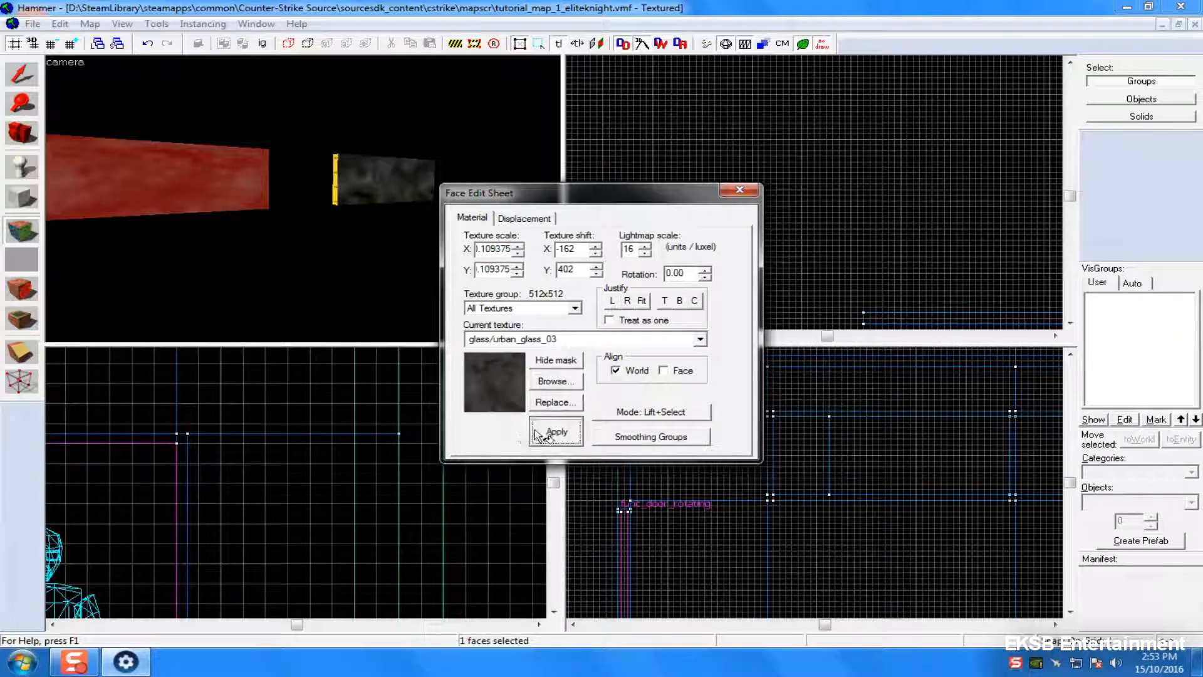
- Fit the glass texture on the panel nearer the rotating door and set its X scale to the Y scale, 0.109375
{"action": "left_click", "coordinate": [333, 257]}
{"action": "left_click", "coordinate": [740, 190]}
{"action": "left_click", "coordinate": [22, 231]}
{"action": "left_click", "coordinate": [375, 194]}
{"action": "left_click", "coordinate": [642, 301]}
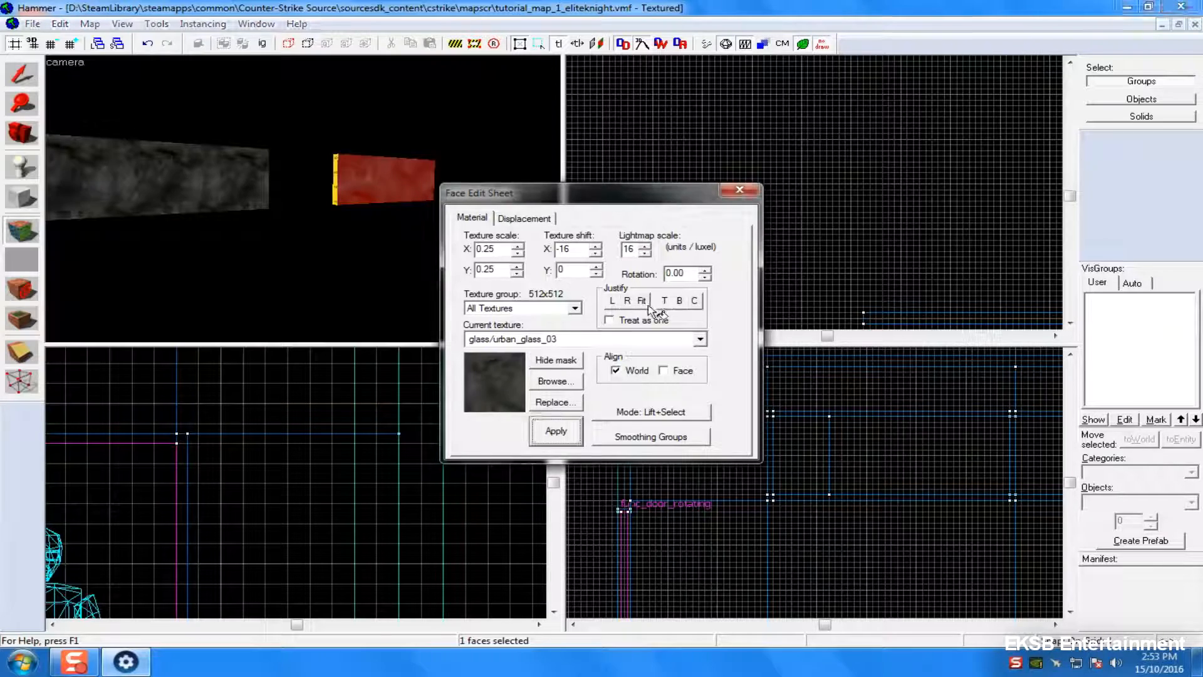
{"action": "left_click_drag", "start_coordinate": [478, 269], "coordinate": [576, 276]}
{"action": "key", "text": "ctrl+c"}
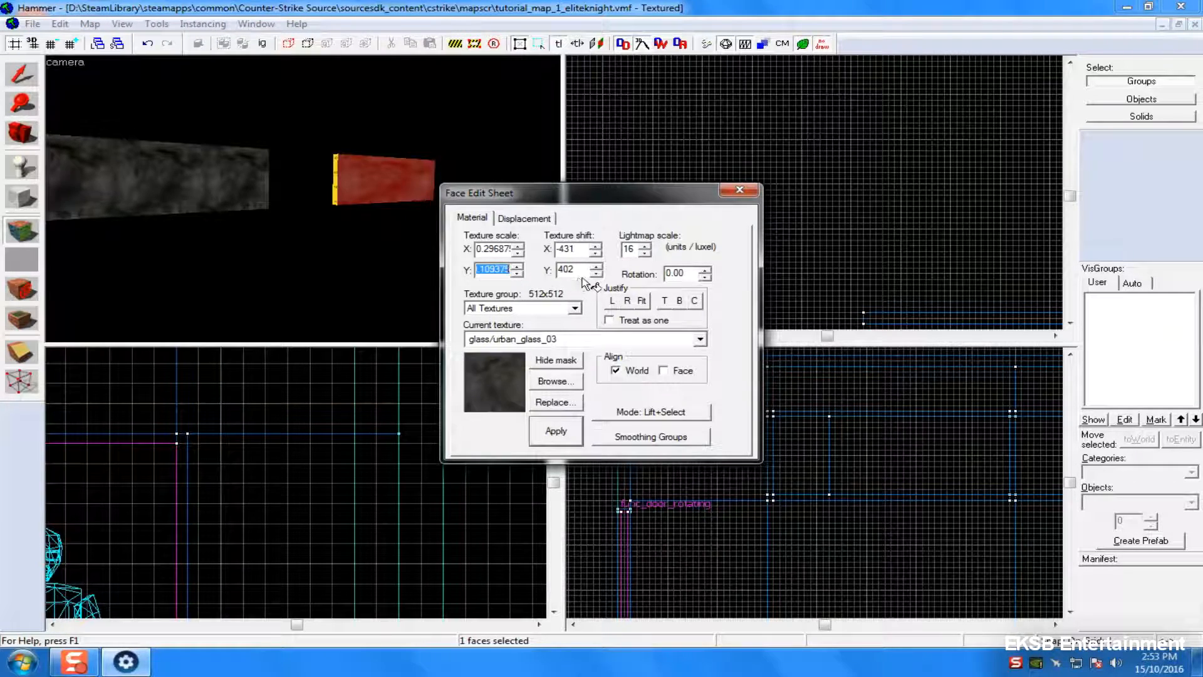
{"action": "left_click_drag", "start_coordinate": [477, 249], "coordinate": [650, 263]}
{"action": "key", "text": "ctrl+v"}
{"action": "left_click", "coordinate": [572, 440]}
{"action": "left_click", "coordinate": [740, 190]}
- Move both glass panels back into their window openings and thin them to 4 units, centred in the wall's thickness
{"action": "left_click", "coordinate": [383, 179]}
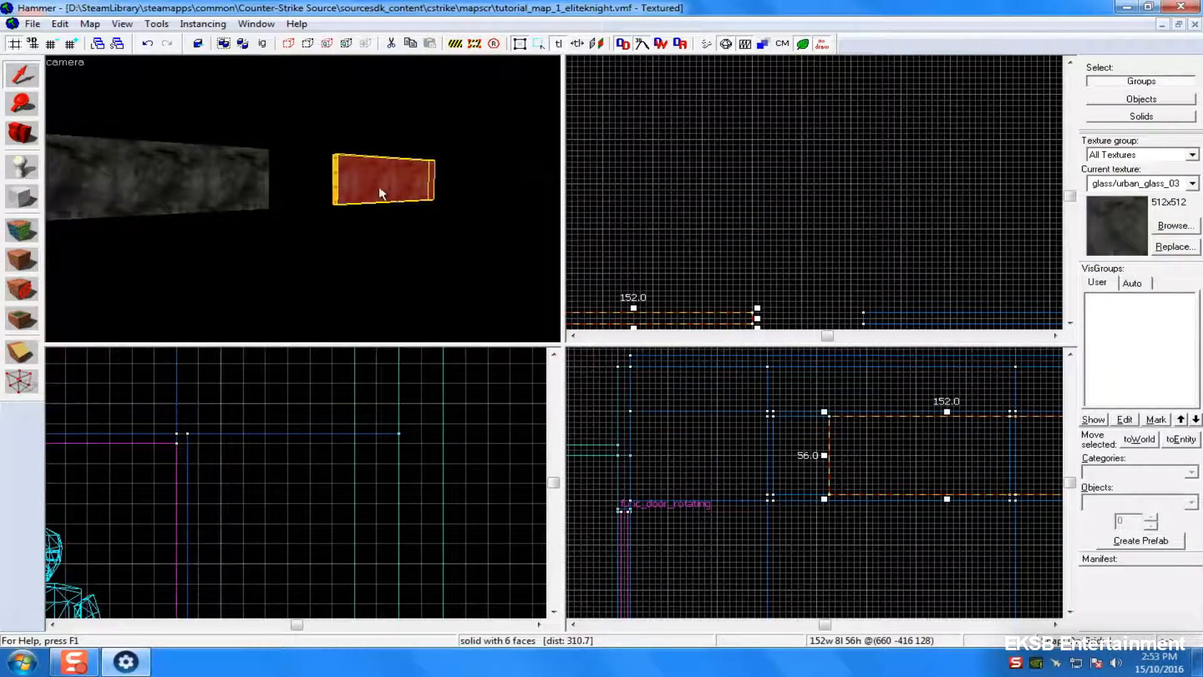
{"action": "left_click", "coordinate": [156, 179], "text": "ctrl"}
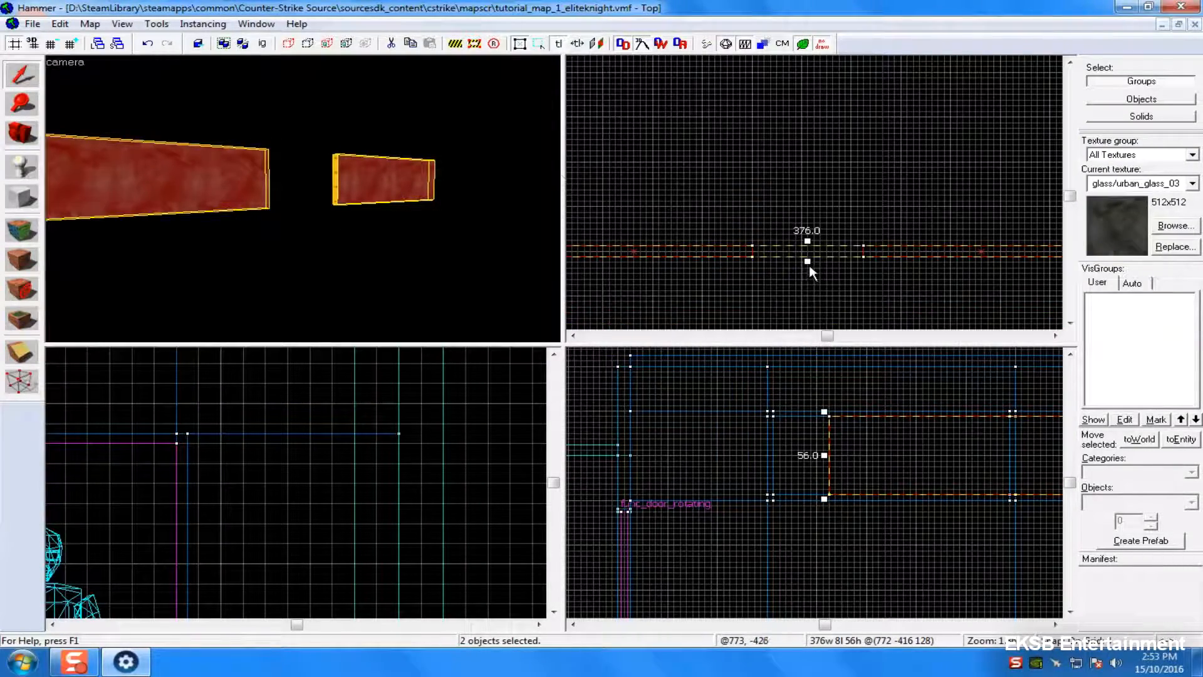
{"action": "scroll", "coordinate": [815, 254], "scroll_direction": "up", "scroll_amount": 3}
{"action": "mouse_move", "coordinate": [844, 232]}
{"action": "left_mouse_down"}
{"action": "mouse_move", "coordinate": [872, 118]}
{"action": "mouse_move", "coordinate": [815, 156]}
{"action": "mouse_move", "coordinate": [742, 153]}
{"action": "mouse_move", "coordinate": [784, 164]}
{"action": "mouse_move", "coordinate": [752, 144]}
{"action": "left_mouse_up"}
{"action": "scroll", "coordinate": [870, 222], "scroll_direction": "down", "scroll_amount": 3}
{"action": "scroll", "coordinate": [870, 220], "scroll_direction": "up", "scroll_amount": 3}
{"action": "scroll", "coordinate": [784, 162], "scroll_direction": "up", "scroll_amount": 2}
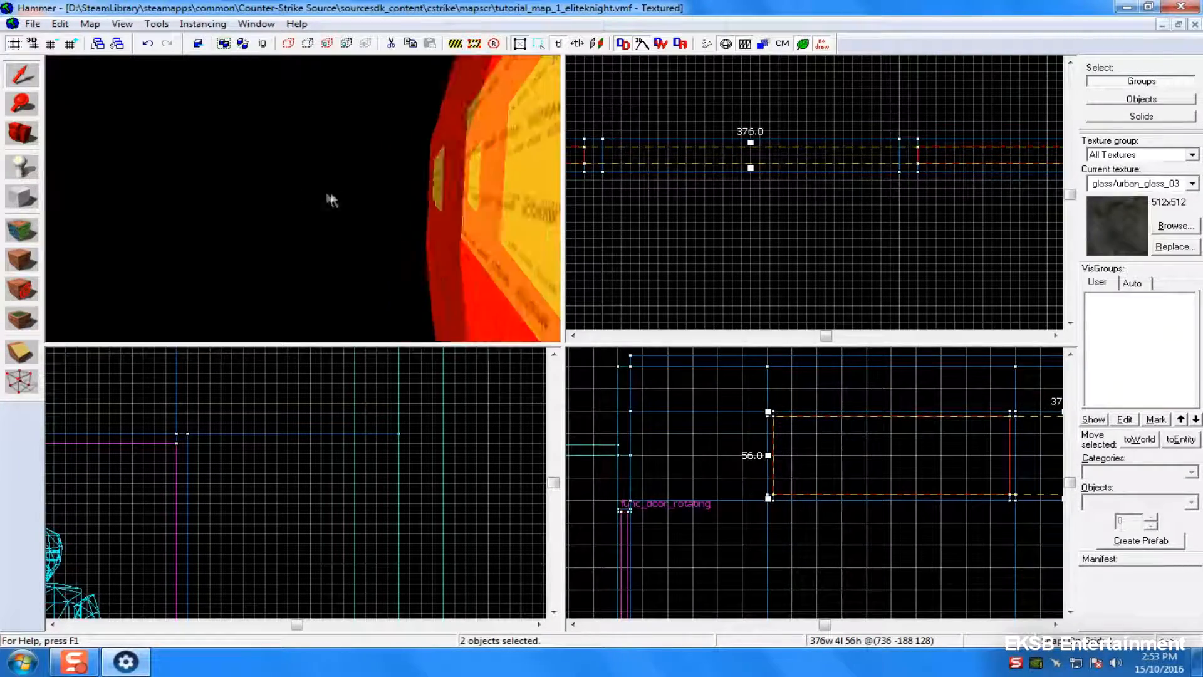
{"action": "key", "text": "Left"}
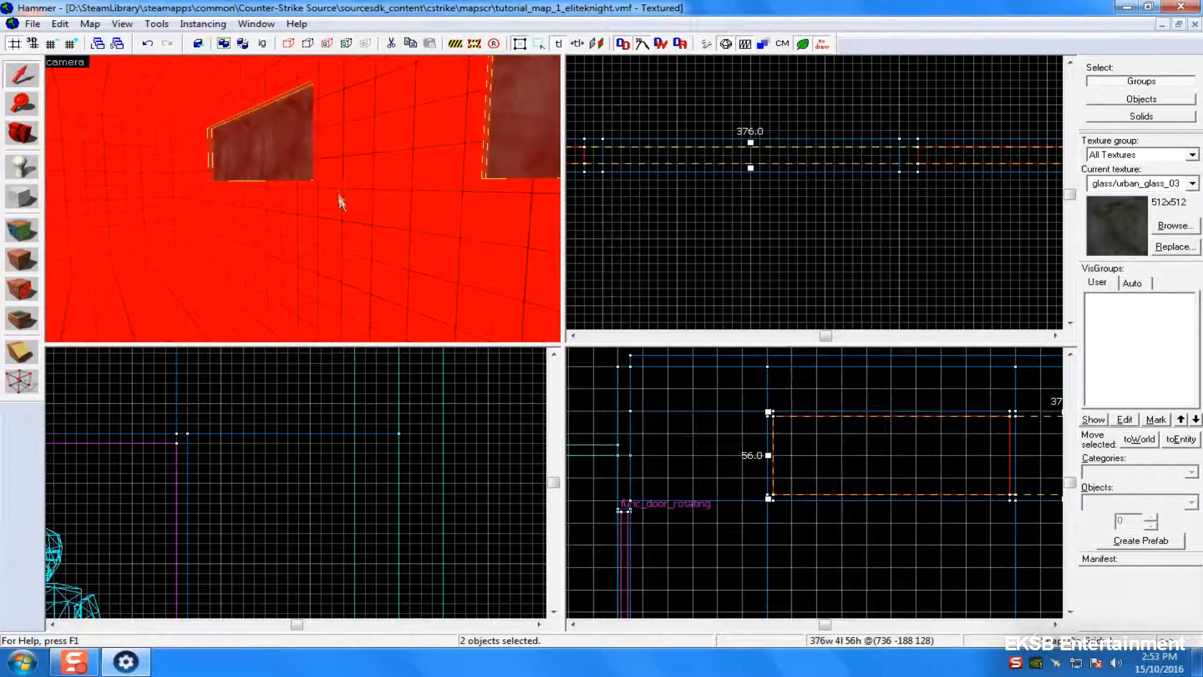
{"action": "key", "text": "Escape"}
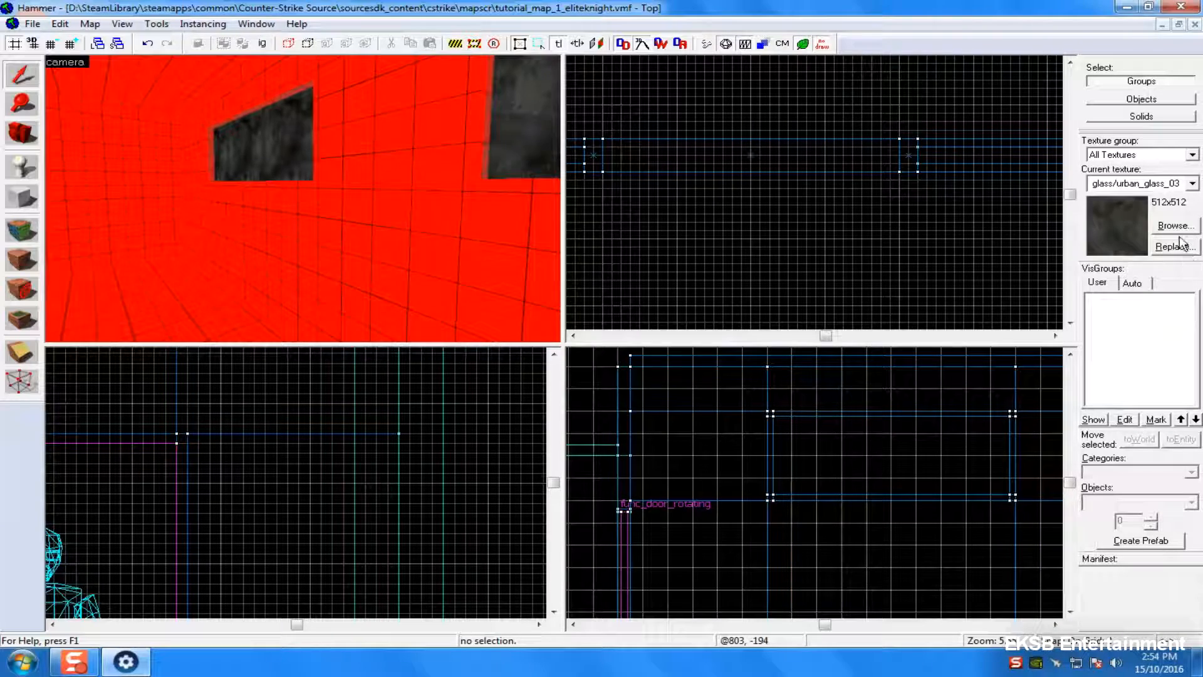
- Limit the texture list to used textures and choose the dark grey halo_textures metal as the current texture
{"action": "left_click", "coordinate": [1175, 227]}
{"action": "left_click", "coordinate": [197, 454]}
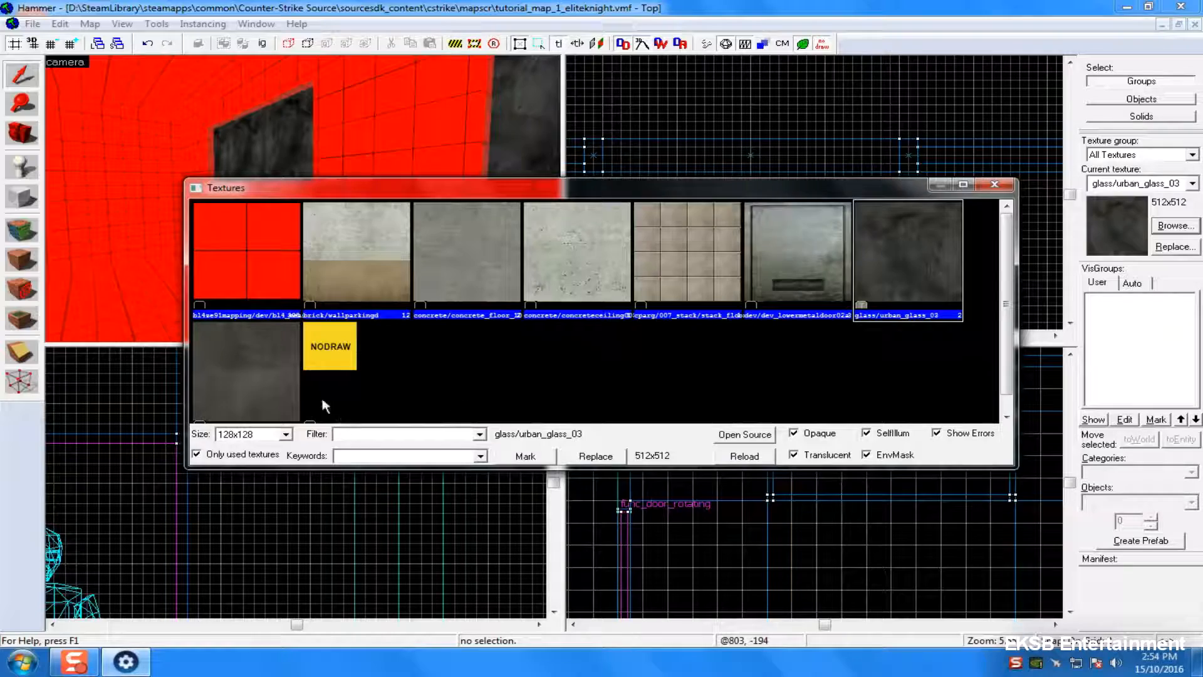
{"action": "double_click", "coordinate": [278, 381]}
- Select all the frame pieces around the glass window nearer the rotating door
{"action": "left_click", "coordinate": [491, 145]}
{"action": "left_click", "coordinate": [472, 151]}
{"action": "left_click", "coordinate": [487, 188], "text": "ctrl"}
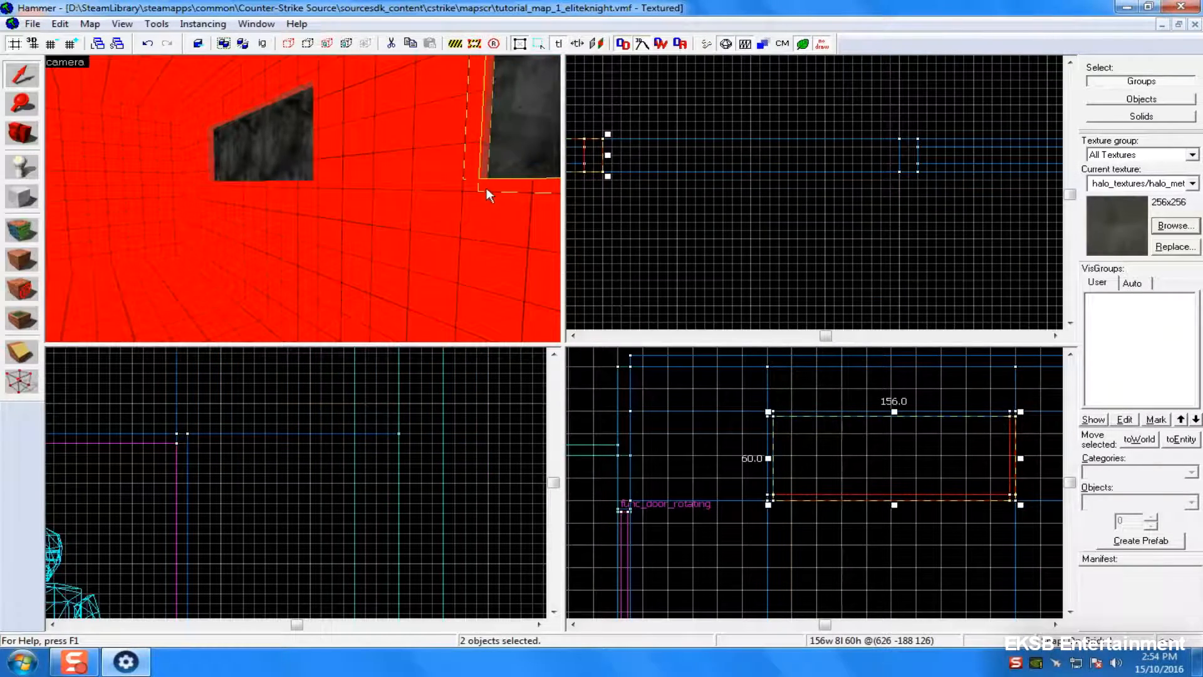
{"action": "scroll", "coordinate": [483, 190], "scroll_direction": "down", "scroll_amount": 2}
{"action": "key", "text": "Right"}
{"action": "left_click", "coordinate": [421, 193], "text": "ctrl"}
{"action": "left_click", "coordinate": [421, 190], "text": "ctrl"}
{"action": "scroll", "coordinate": [428, 219], "scroll_direction": "up", "scroll_amount": 2}
{"action": "scroll", "coordinate": [438, 145], "scroll_direction": "down", "scroll_amount": 2}
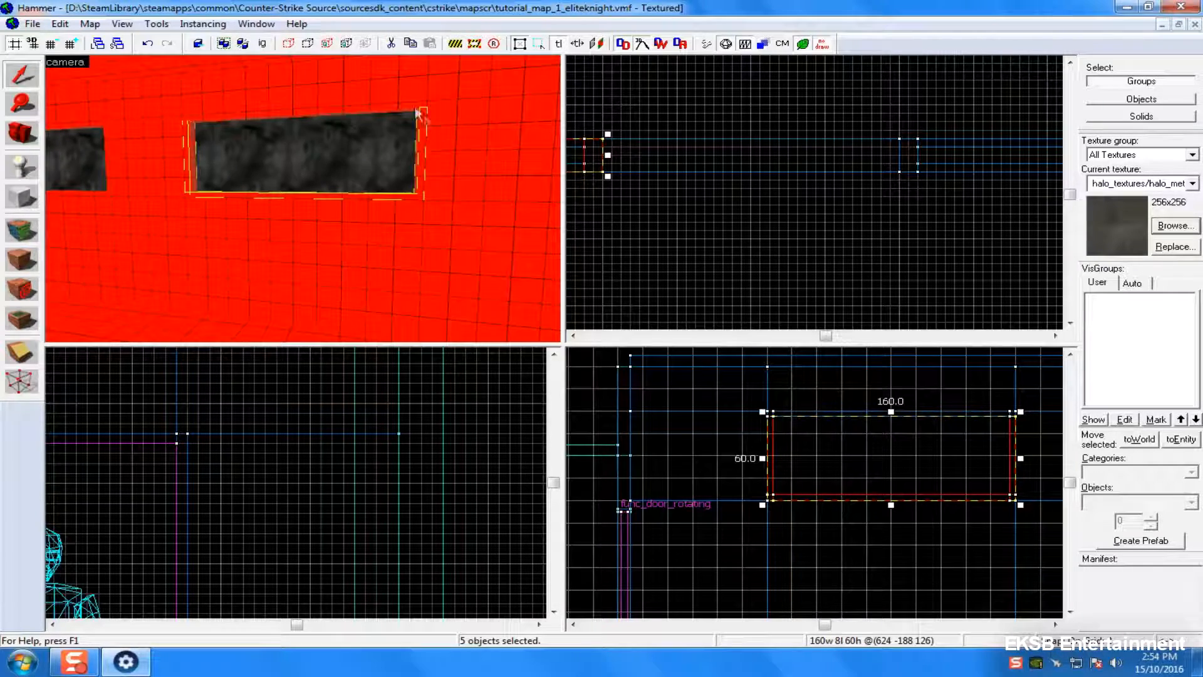
{"action": "left_click", "coordinate": [424, 107], "text": "ctrl"}
{"action": "left_click", "coordinate": [349, 111], "text": "ctrl"}
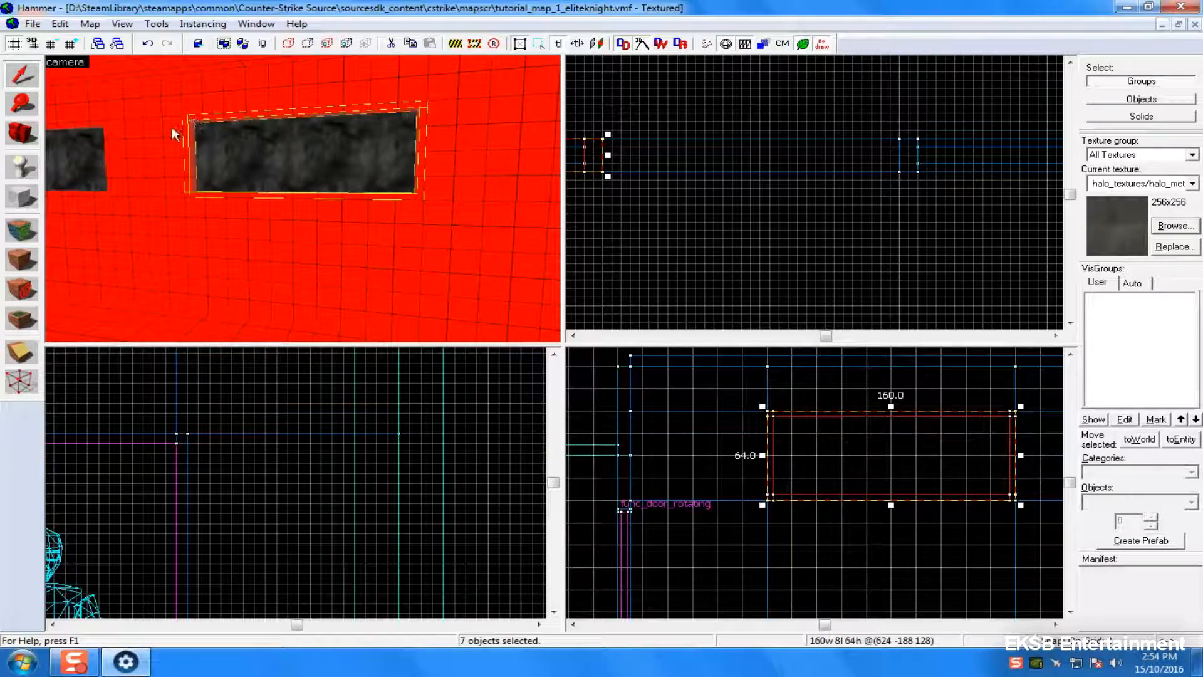
{"action": "left_click", "coordinate": [189, 117], "text": "ctrl"}
- Add all frame pieces of the window farther from the rotating door to the selection and apply the current halo_metal001 texture to both frames
{"action": "left_click", "coordinate": [102, 123], "text": "ctrl"}
{"action": "left_click", "coordinate": [107, 123], "text": "ctrl"}
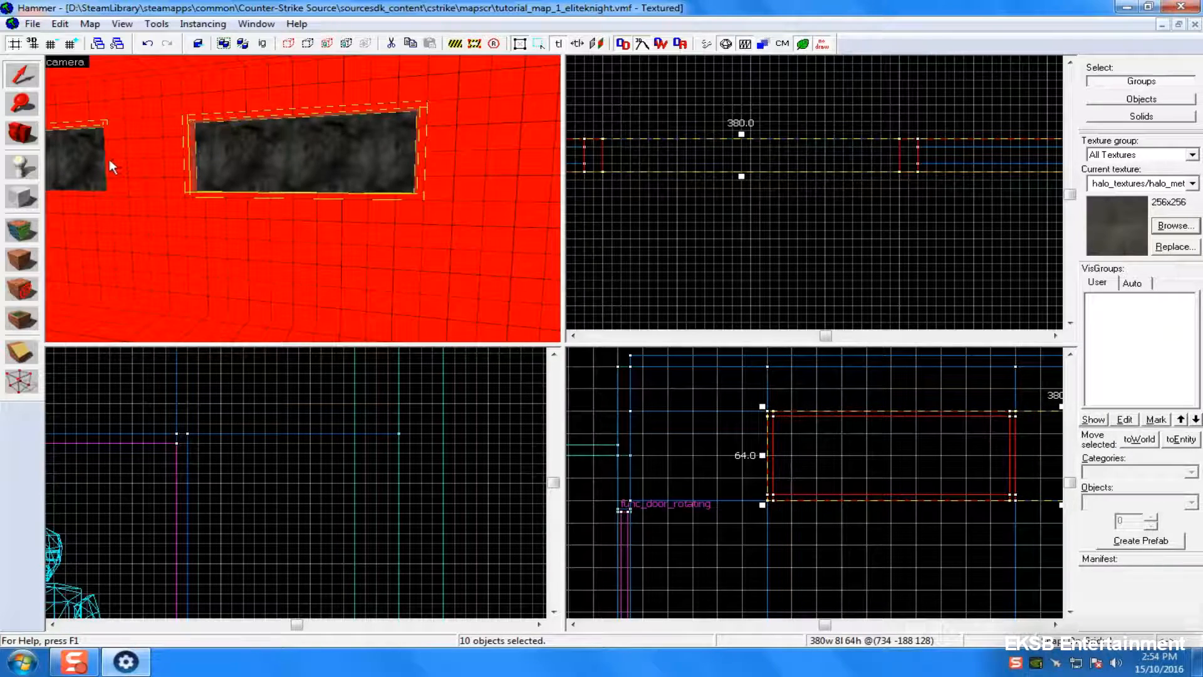
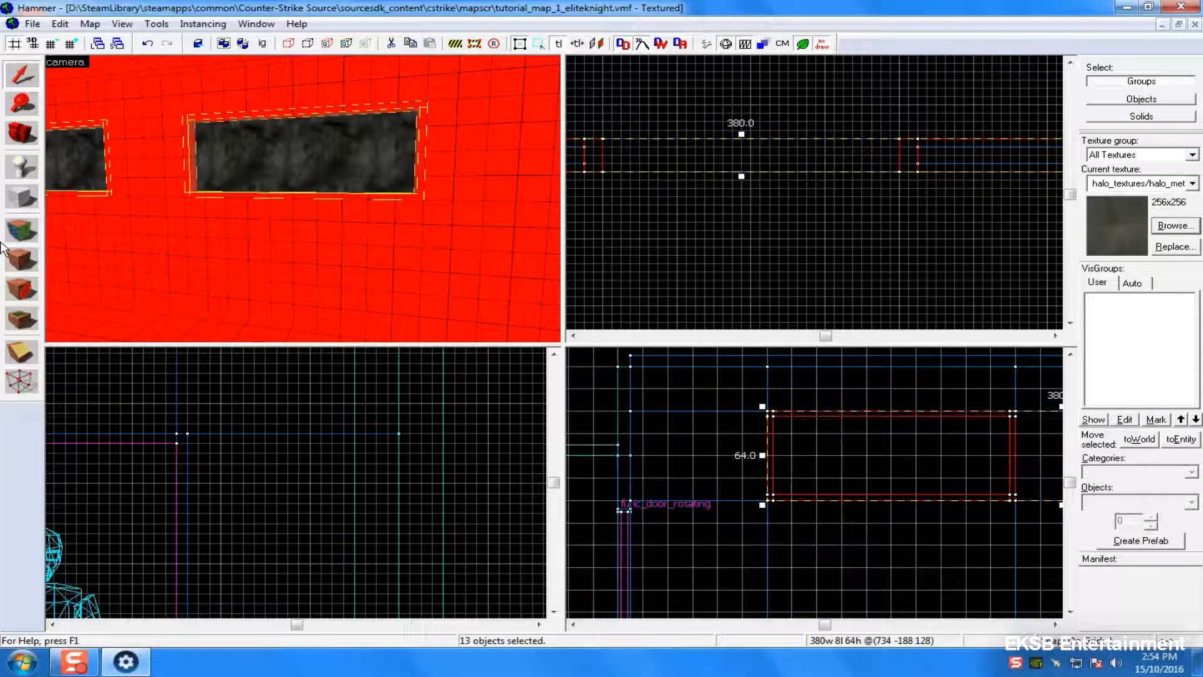
{"action": "left_click", "coordinate": [188, 195], "text": "ctrl"}
{"action": "key", "text": "z"}
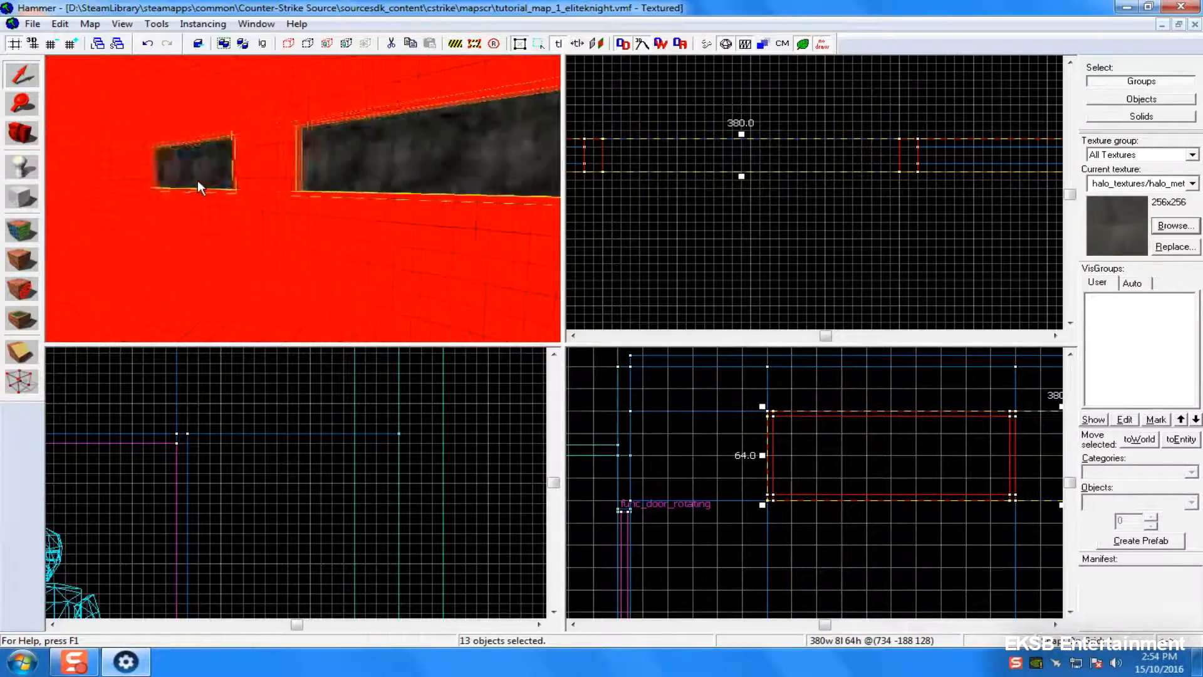
{"action": "key", "text": "w"}
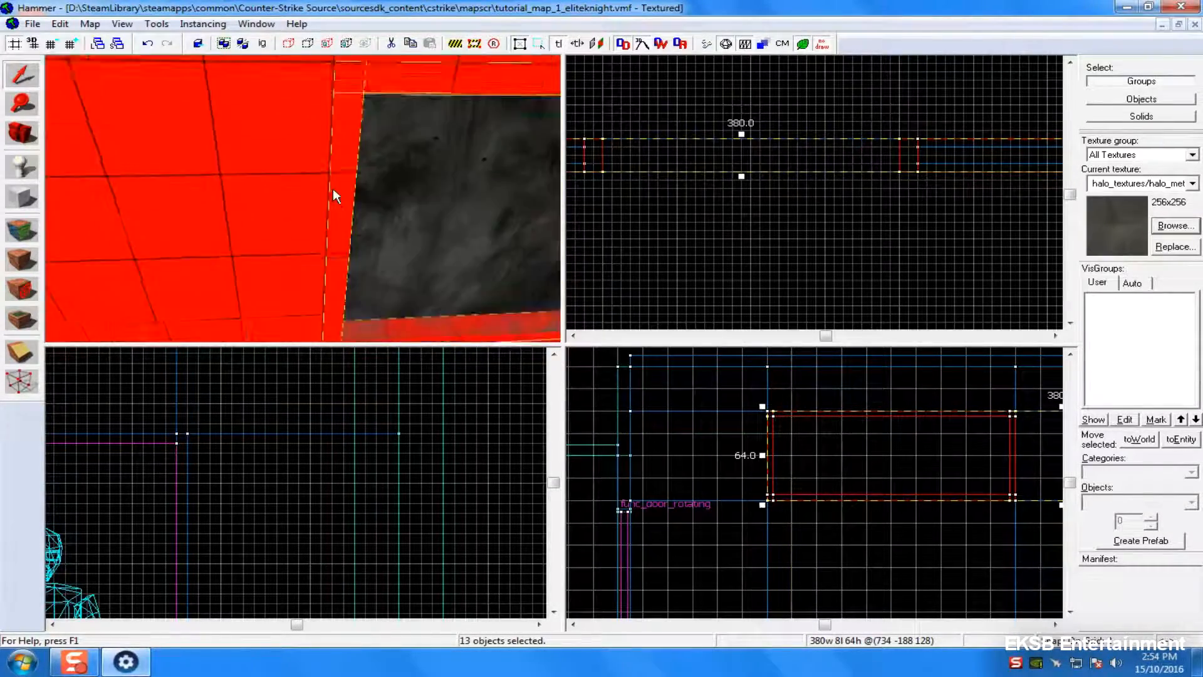
{"action": "key", "text": "s"}
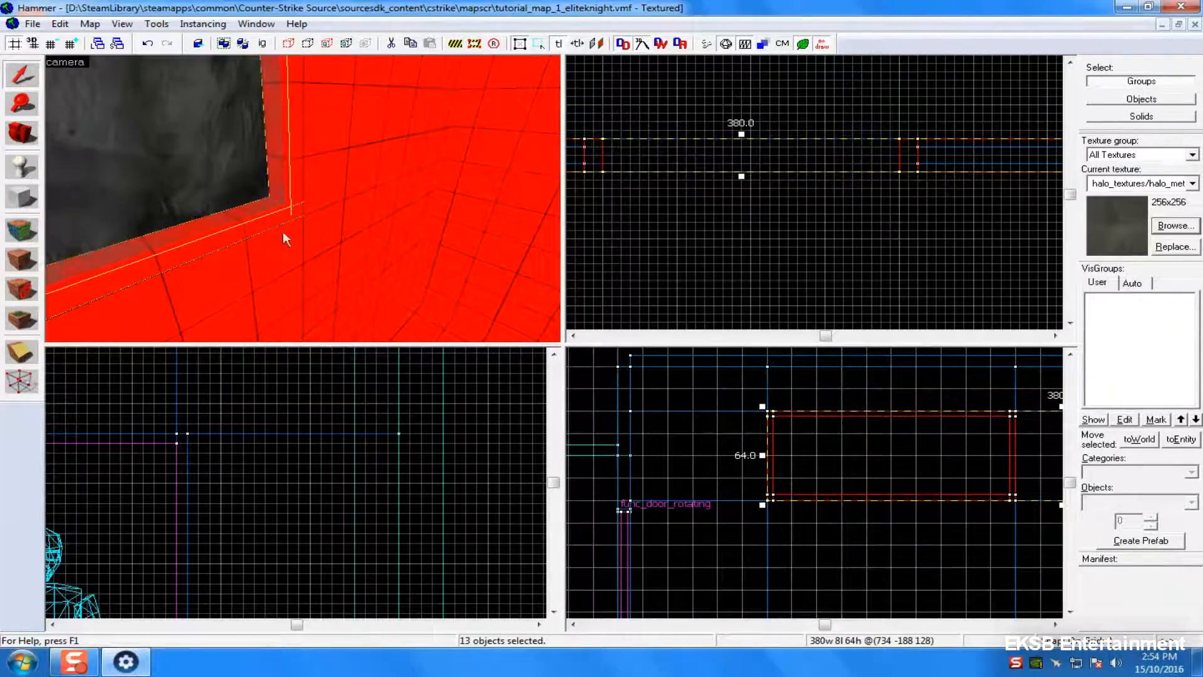
{"action": "key", "text": "s"}
{"action": "key", "text": "w"}
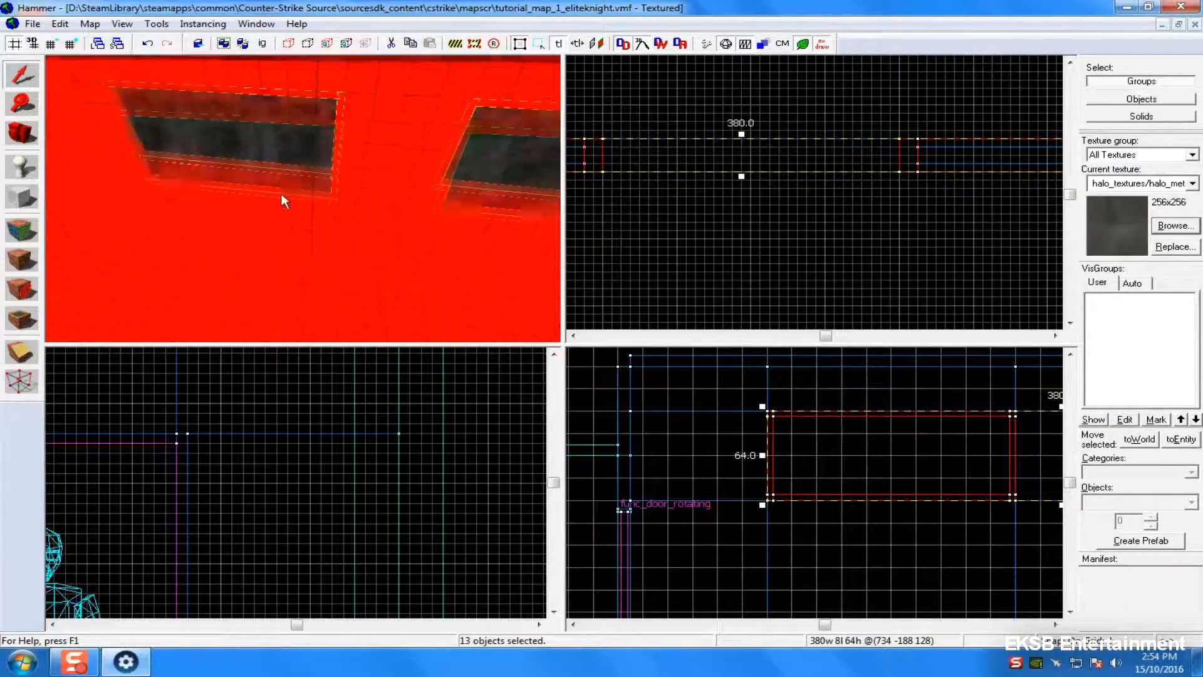
{"action": "key", "text": "w"}
{"action": "left_click", "coordinate": [276, 193], "text": "ctrl"}
{"action": "left_click", "coordinate": [265, 166], "text": "ctrl"}
{"action": "key", "text": "s"}
{"action": "left_click", "coordinate": [283, 283], "text": "ctrl"}
{"action": "left_click", "coordinate": [27, 268]}
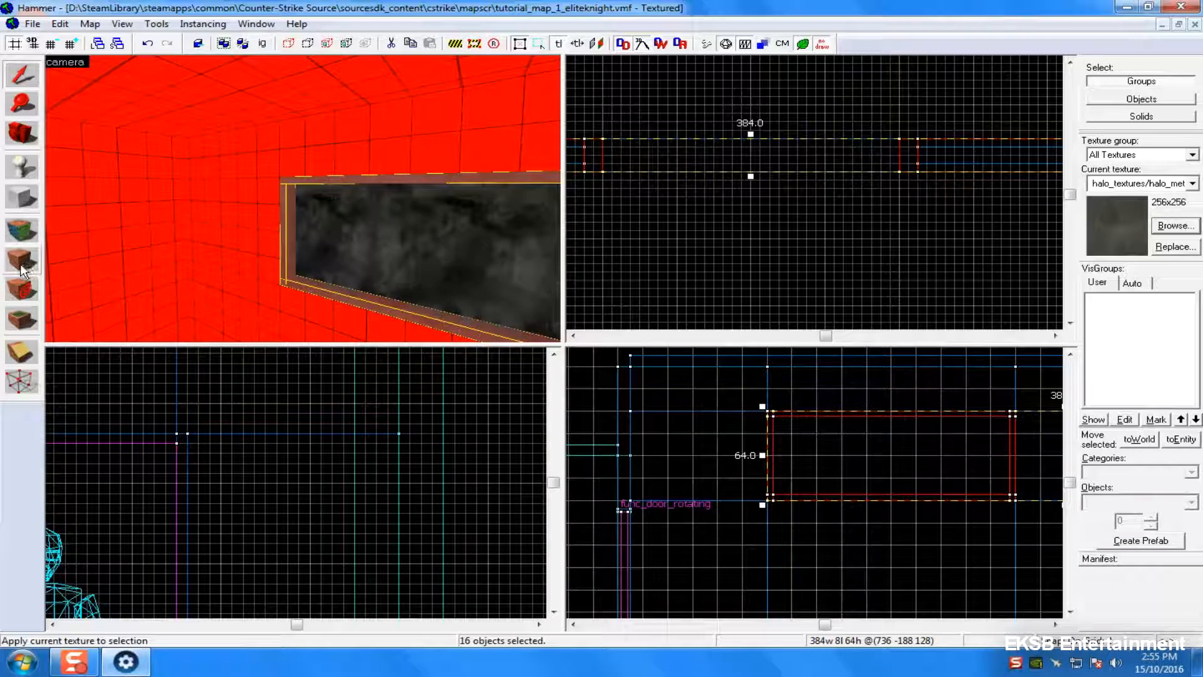
- Set the texture scale of both window frames' faces to 0.10 in X and Y
{"action": "left_click", "coordinate": [22, 231]}
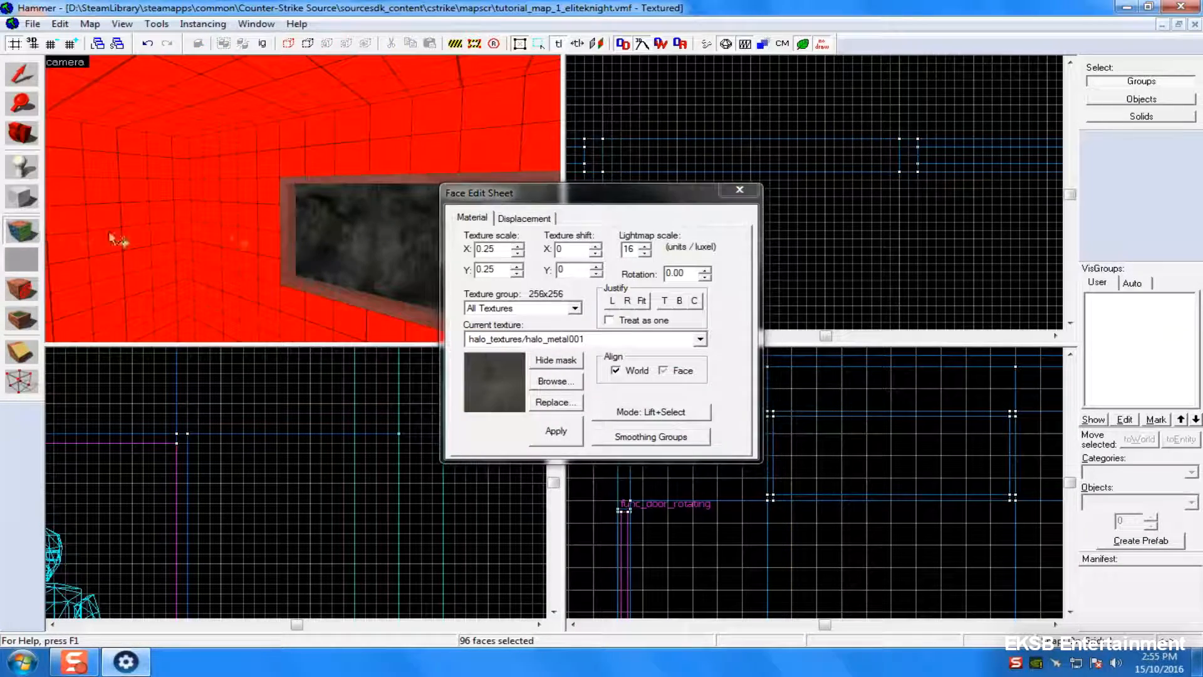
{"action": "type", "text": "0.10"}
{"action": "key", "text": "Tab"}
{"action": "type", "text": "0"}
{"action": "key", "text": "Tab"}
{"action": "key", "text": "Tab"}
{"action": "type", "text": "0.0"}
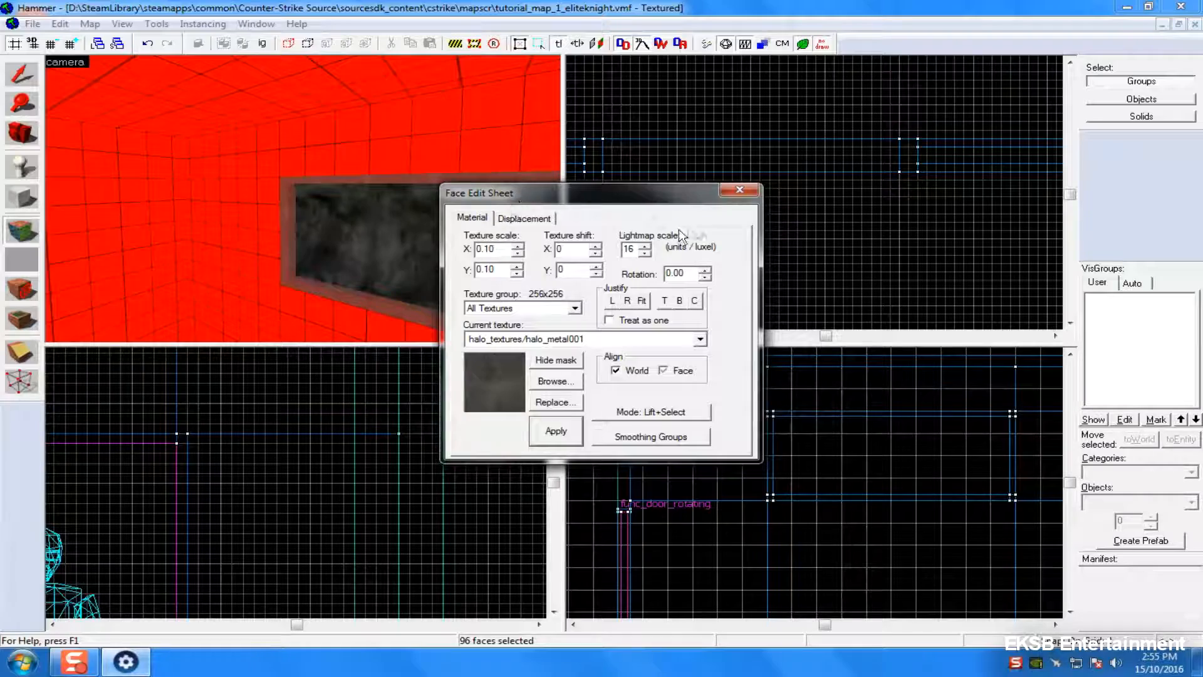
{"action": "left_click", "coordinate": [739, 190]}
- Split the room's opposite, windowless side wall vertically 24 units in from each end, keeping both sides of each cut
{"action": "scroll", "coordinate": [342, 276], "scroll_direction": "up", "scroll_amount": 2}
{"action": "scroll", "coordinate": [341, 269], "scroll_direction": "down", "scroll_amount": 5}
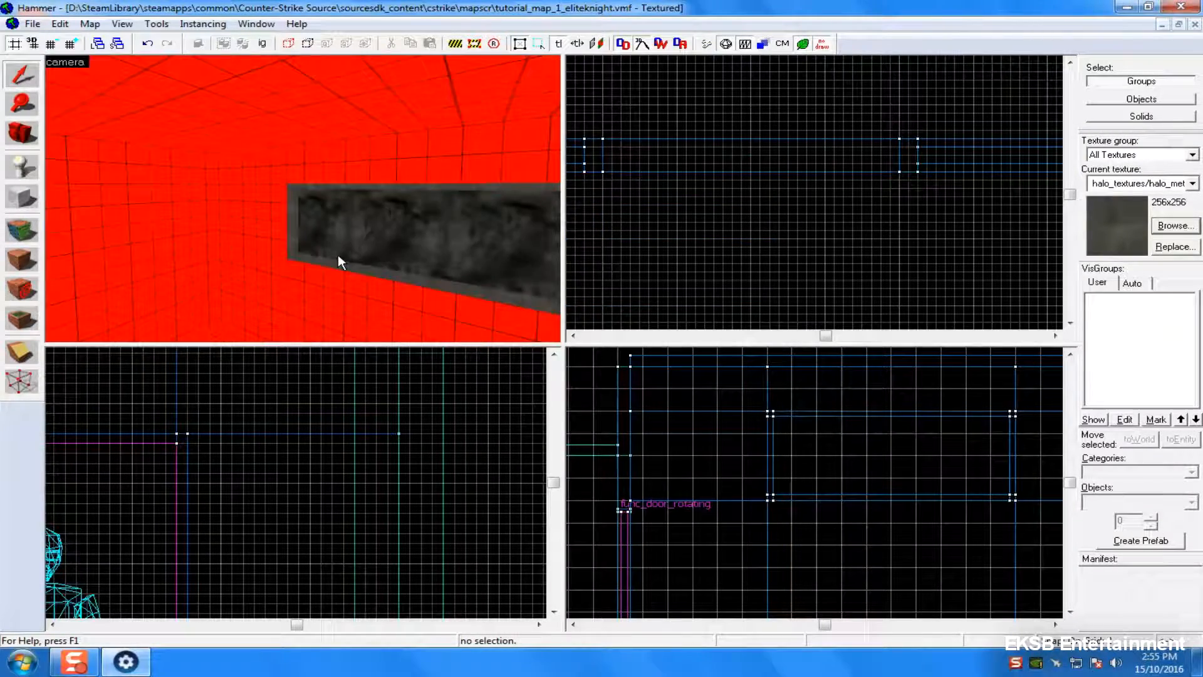
{"action": "mouse_move", "coordinate": [329, 253]}
{"action": "left_mouse_down"}
{"action": "mouse_move", "coordinate": [426, 265]}
{"action": "mouse_move", "coordinate": [375, 243]}
{"action": "mouse_move", "coordinate": [322, 242]}
{"action": "left_mouse_up"}
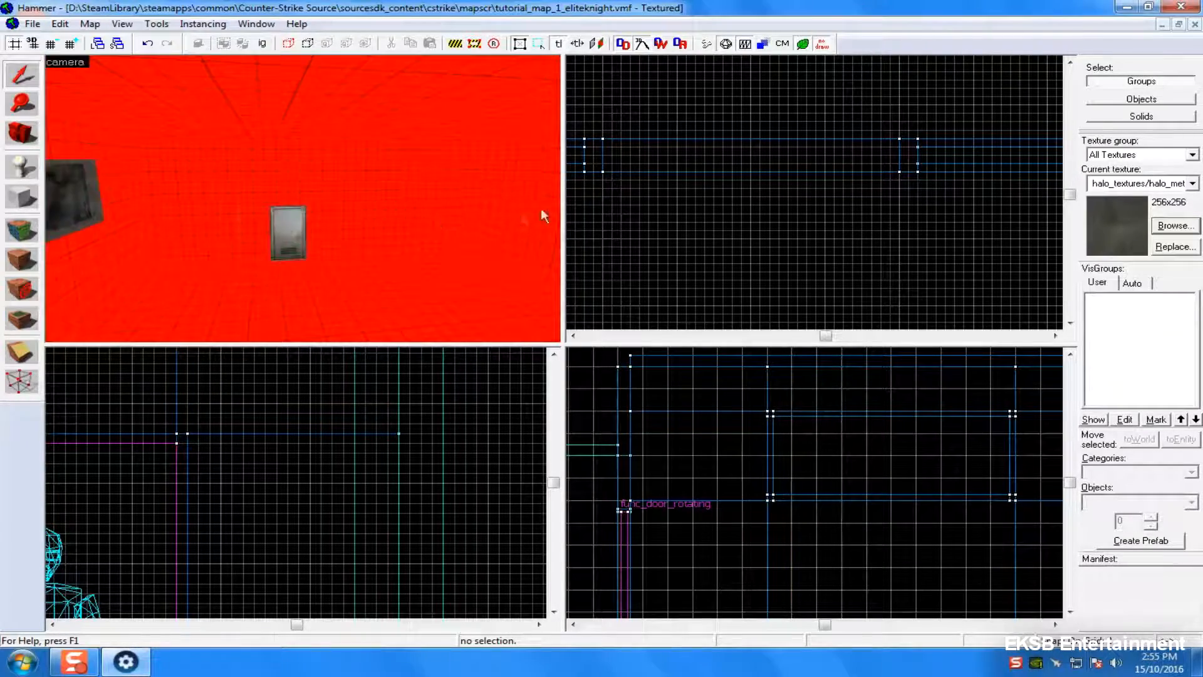
{"action": "left_click", "coordinate": [538, 206]}
{"action": "left_click", "coordinate": [70, 44]}
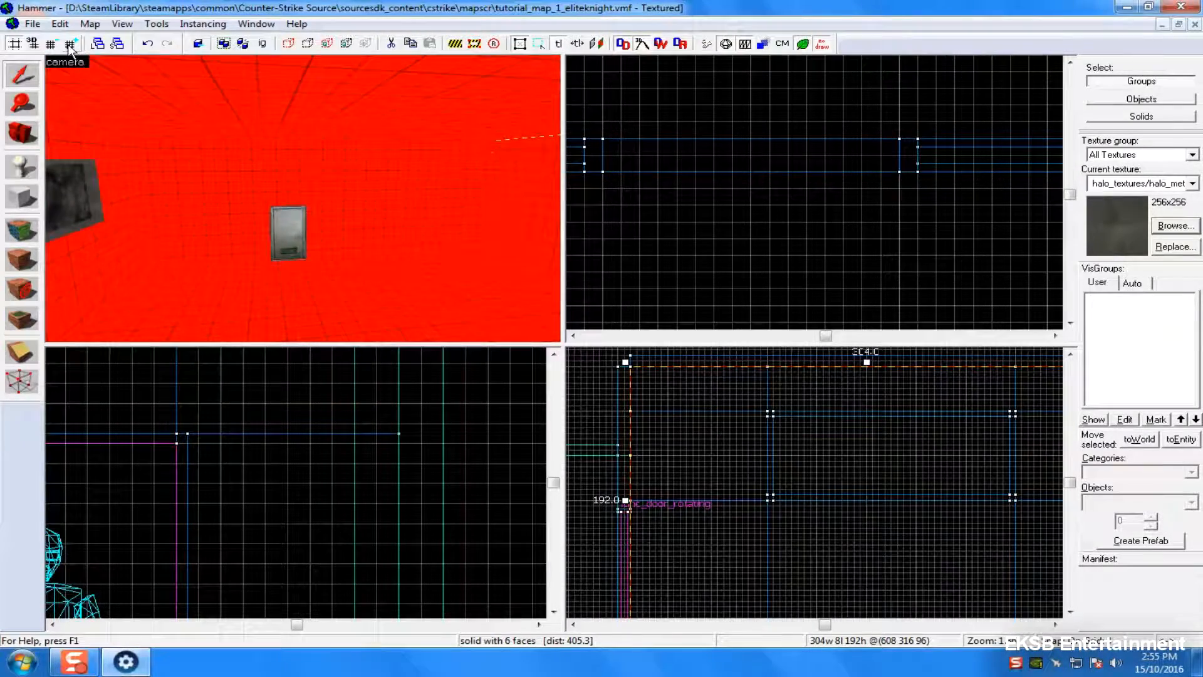
{"action": "left_click", "coordinate": [21, 355]}
{"action": "scroll", "coordinate": [969, 475], "scroll_direction": "down", "scroll_amount": 8}
{"action": "scroll", "coordinate": [976, 108], "scroll_direction": "down", "scroll_amount": 11}
{"action": "scroll", "coordinate": [969, 123], "scroll_direction": "up", "scroll_amount": 8}
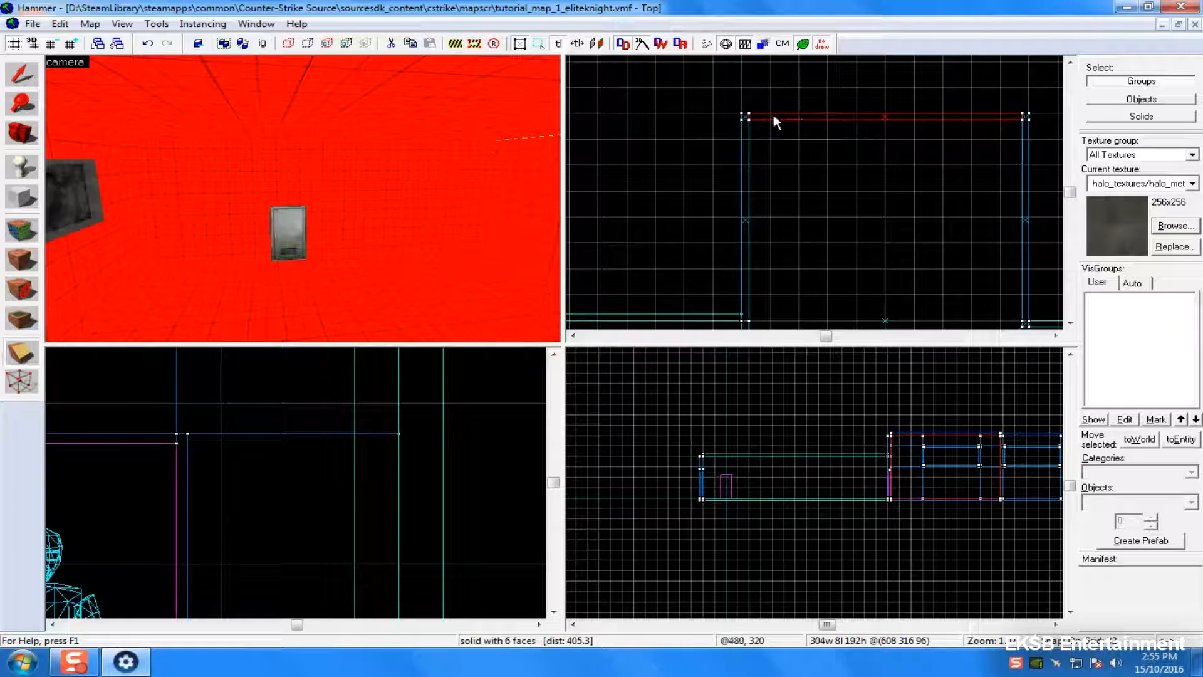
{"action": "left_click_drag", "start_coordinate": [771, 113], "coordinate": [771, 140]}
{"action": "key", "text": "Return"}
{"action": "left_click_drag", "start_coordinate": [999, 115], "coordinate": [999, 131]}
{"action": "key", "text": "Return"}
{"action": "scroll", "coordinate": [947, 470], "scroll_direction": "up", "scroll_amount": 2}
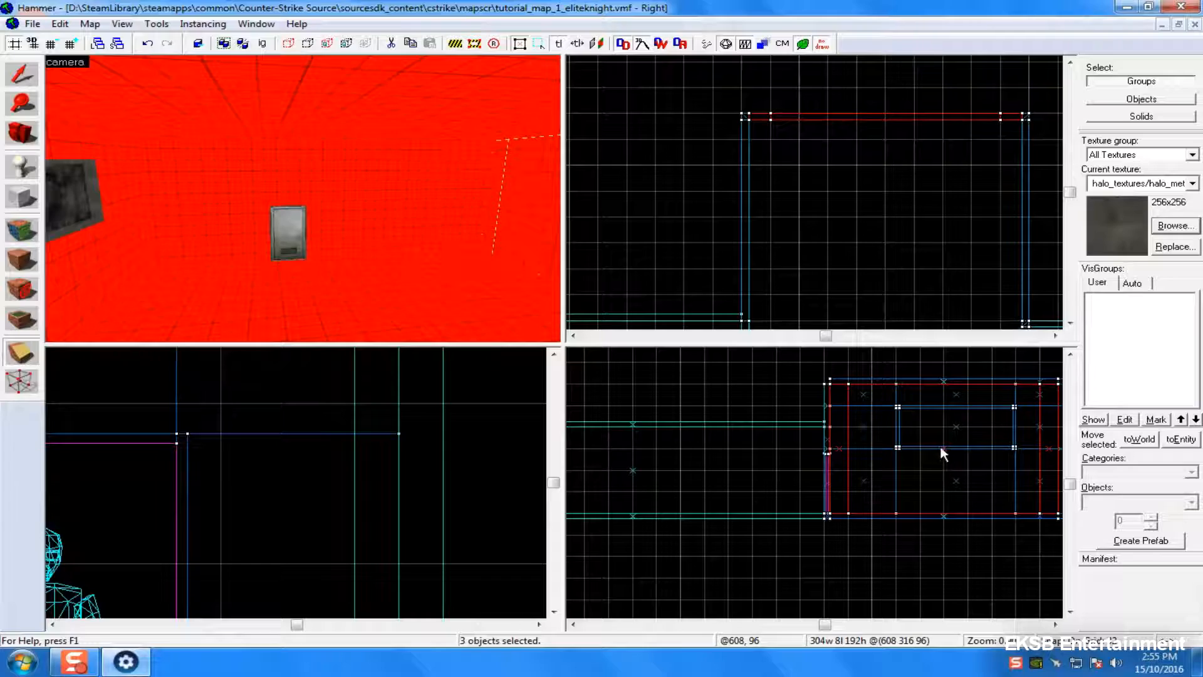
- Split the three wall pieces horizontally to form a 64-unit-high middle band below a 32-unit top band, and refine the grid
{"action": "left_click_drag", "start_coordinate": [940, 450], "coordinate": [927, 451]}
{"action": "key", "text": "Return"}
{"action": "left_click_drag", "start_coordinate": [913, 406], "coordinate": [899, 407]}
{"action": "key", "text": "Return"}
{"action": "left_click", "coordinate": [52, 44]}
{"action": "left_click", "coordinate": [51, 45]}
{"action": "left_click", "coordinate": [52, 45]}
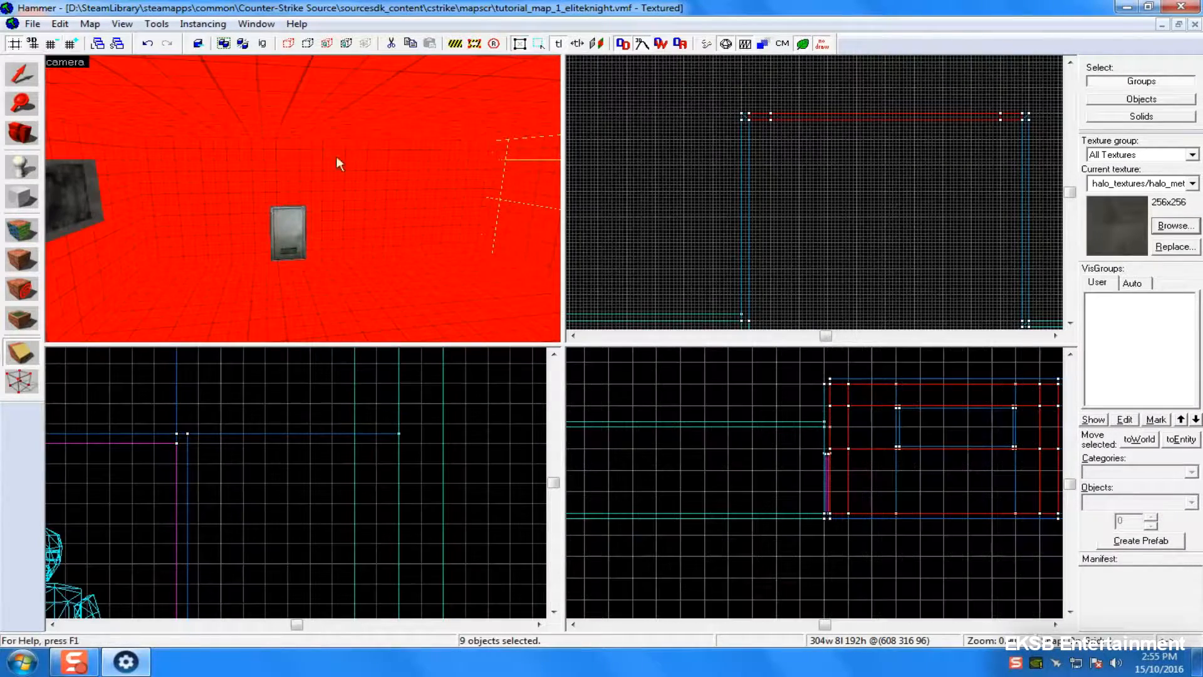
{"action": "scroll", "coordinate": [863, 501], "scroll_direction": "up", "scroll_amount": 2}
{"action": "key", "text": "z"}
{"action": "key", "text": "shift+s"}
{"action": "left_click", "coordinate": [297, 78]}
{"action": "left_click", "coordinate": [271, 90], "text": "ctrl"}
{"action": "key", "text": "z"}
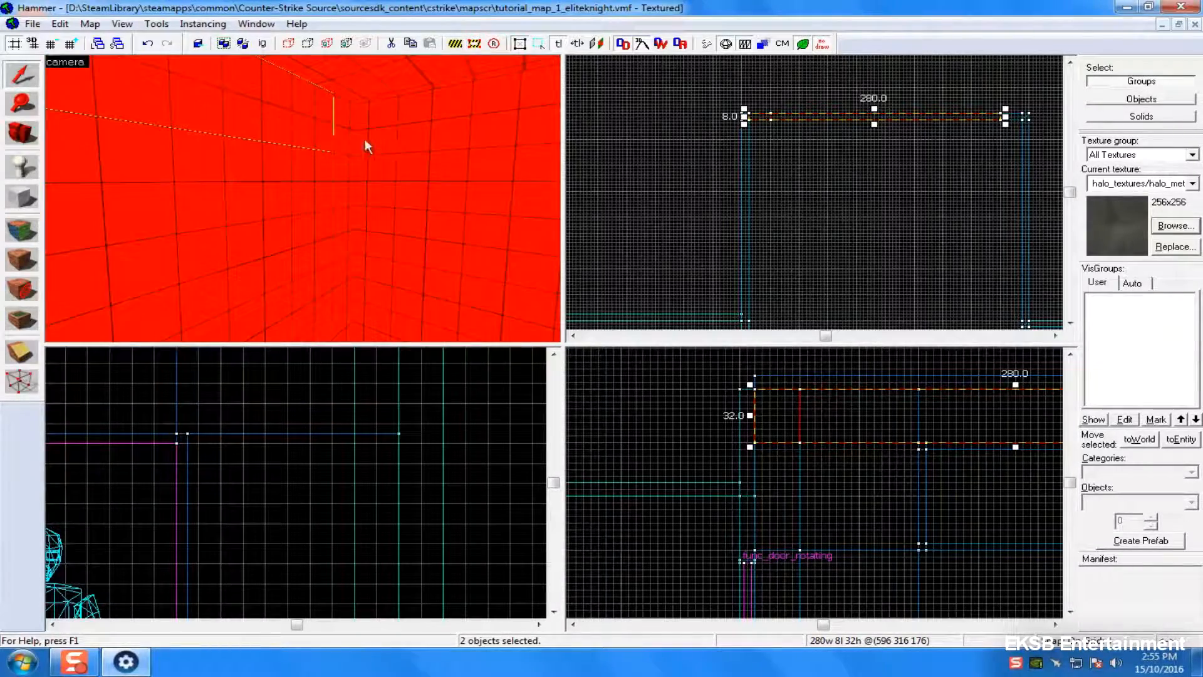
{"action": "left_click", "coordinate": [343, 146], "text": "ctrl"}
{"action": "left_click", "coordinate": [21, 354]}
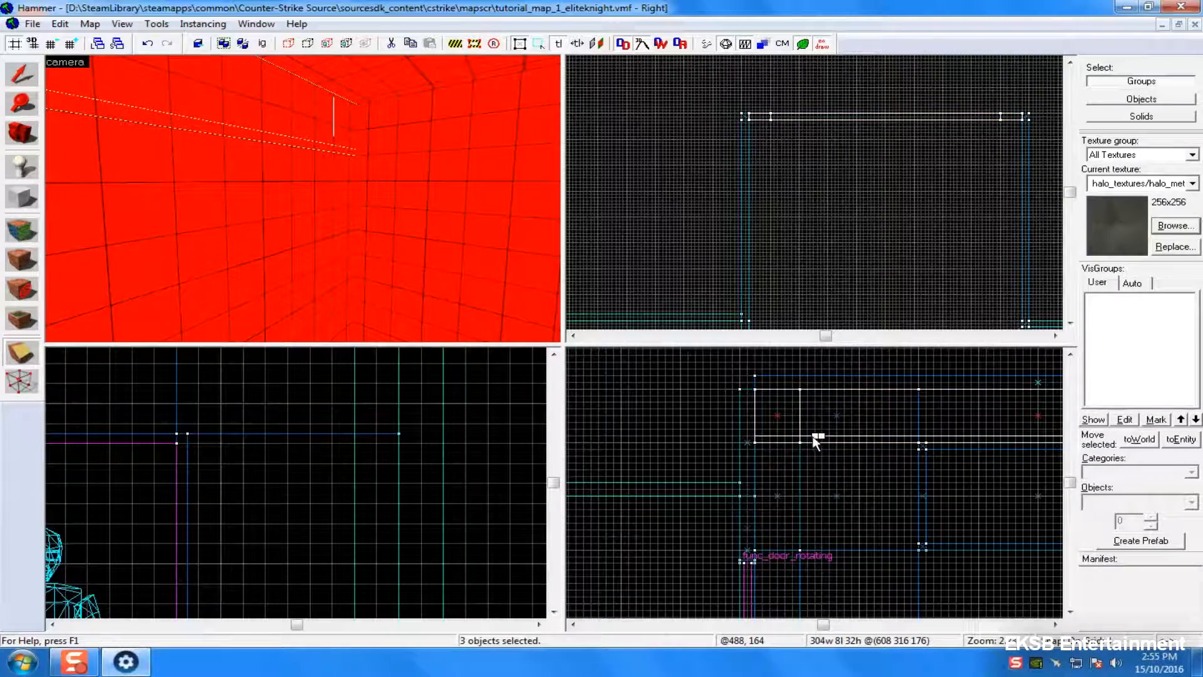
{"action": "key", "text": "Escape"}
{"action": "key", "text": "Escape"}
{"action": "key", "text": "Escape"}
- Clip the 256-unit-wide middle wall piece near both ends, leaving a centred section 160 units wide and 64 units high
{"action": "left_click", "coordinate": [212, 248]}
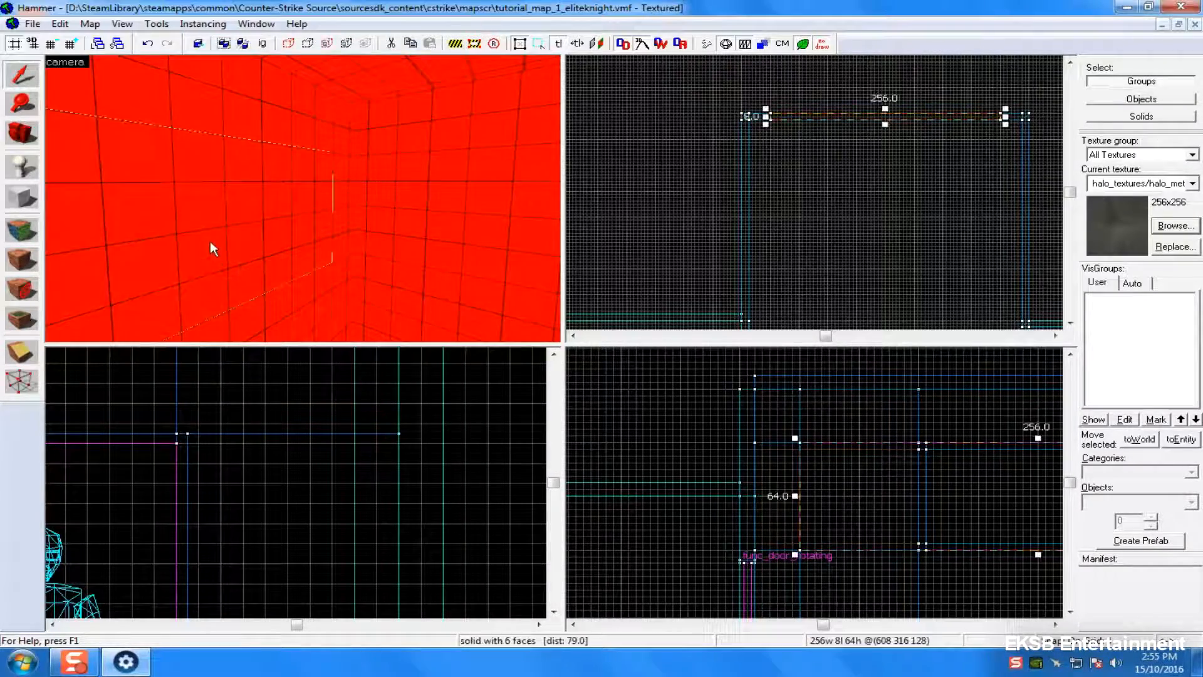
{"action": "left_click", "coordinate": [13, 343]}
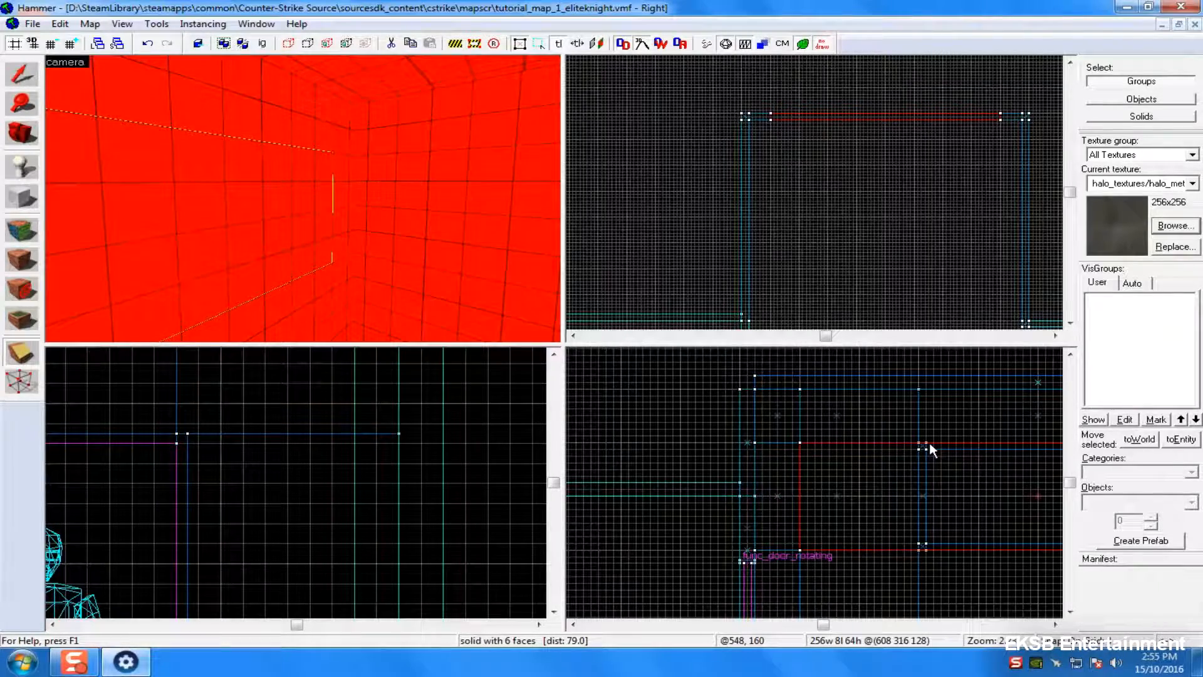
{"action": "mouse_move", "coordinate": [919, 450]}
{"action": "left_mouse_down"}
{"action": "mouse_move", "coordinate": [919, 460]}
{"action": "mouse_move", "coordinate": [851, 458]}
{"action": "left_mouse_up"}
{"action": "key", "text": "Return"}
{"action": "key", "text": "Right"}
{"action": "key", "text": "Right"}
{"action": "key", "text": "Right"}
{"action": "key", "text": "Return"}
{"action": "key", "text": "Escape"}
- Cut a 4-unit frame off all four sides of the centre section, leaving a 152 by 56 unit inner panel
{"action": "left_click", "coordinate": [162, 239]}
{"action": "left_click", "coordinate": [32, 355]}
{"action": "key", "text": "Return"}
{"action": "left_click_drag", "start_coordinate": [834, 449], "coordinate": [841, 474]}
{"action": "key", "text": "Return"}
{"action": "left_click_drag", "start_coordinate": [848, 543], "coordinate": [835, 544]}
{"action": "key", "text": "Return"}
{"action": "key", "text": "Left"}
{"action": "key", "text": "Left"}
{"action": "left_click_drag", "start_coordinate": [803, 454], "coordinate": [804, 462]}
{"action": "key", "text": "Return"}
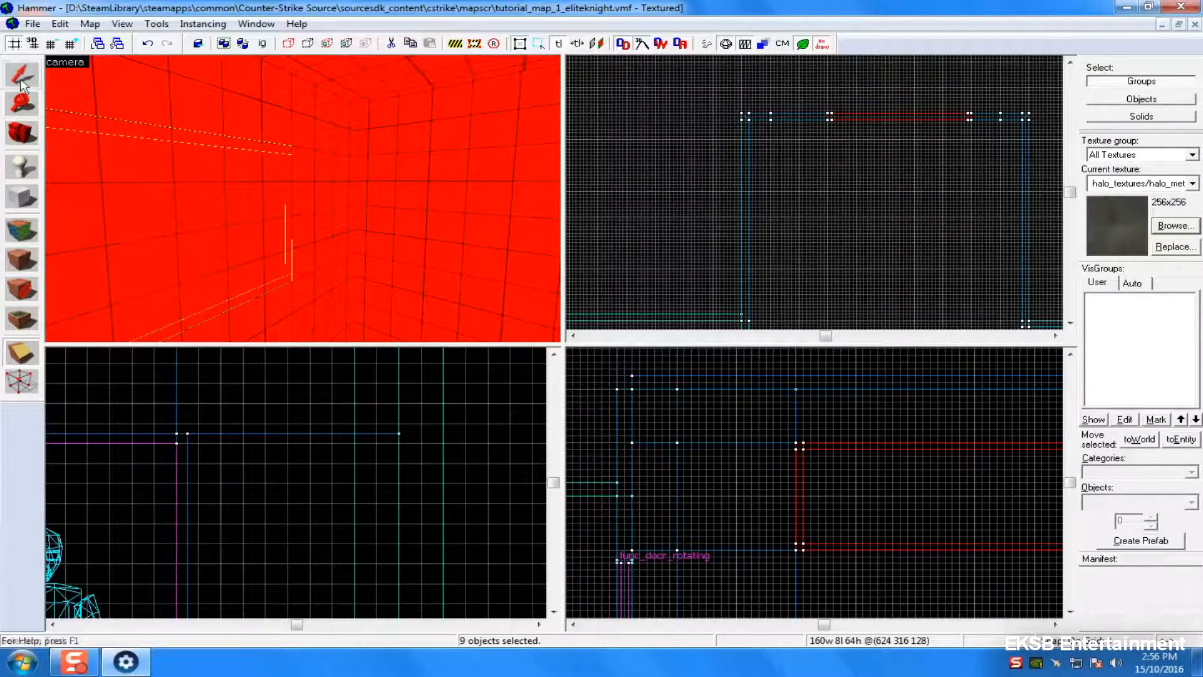
{"action": "left_click", "coordinate": [21, 81]}
{"action": "left_click", "coordinate": [134, 240]}
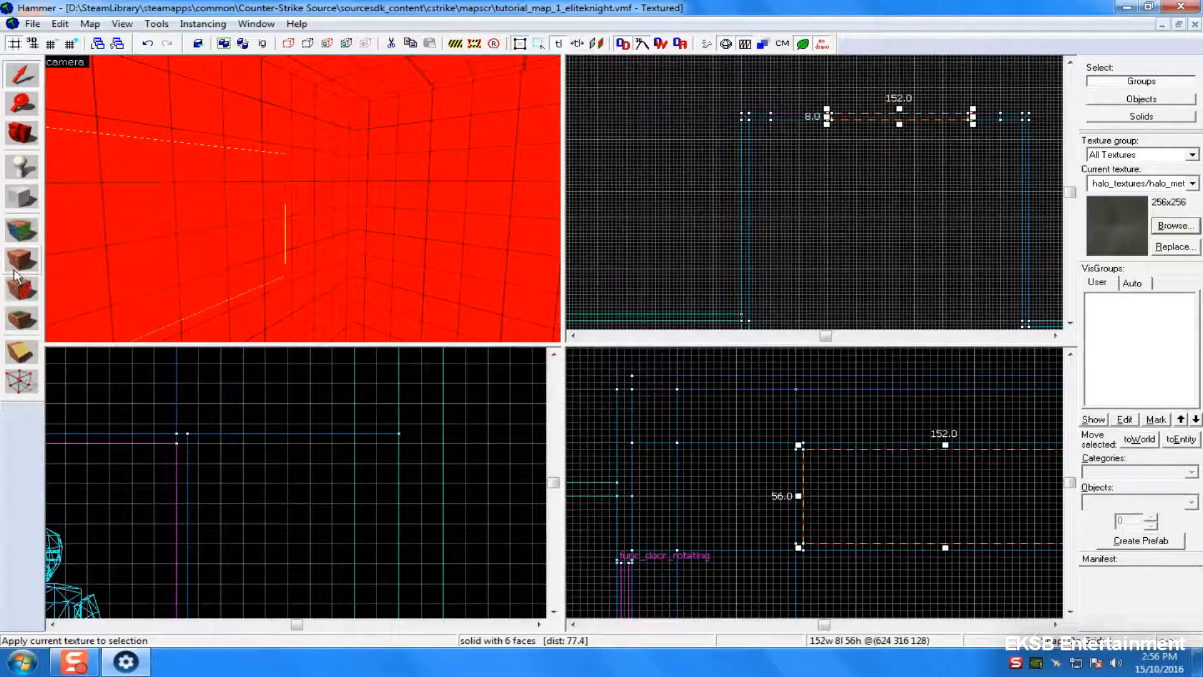
{"action": "key", "text": "Delete"}
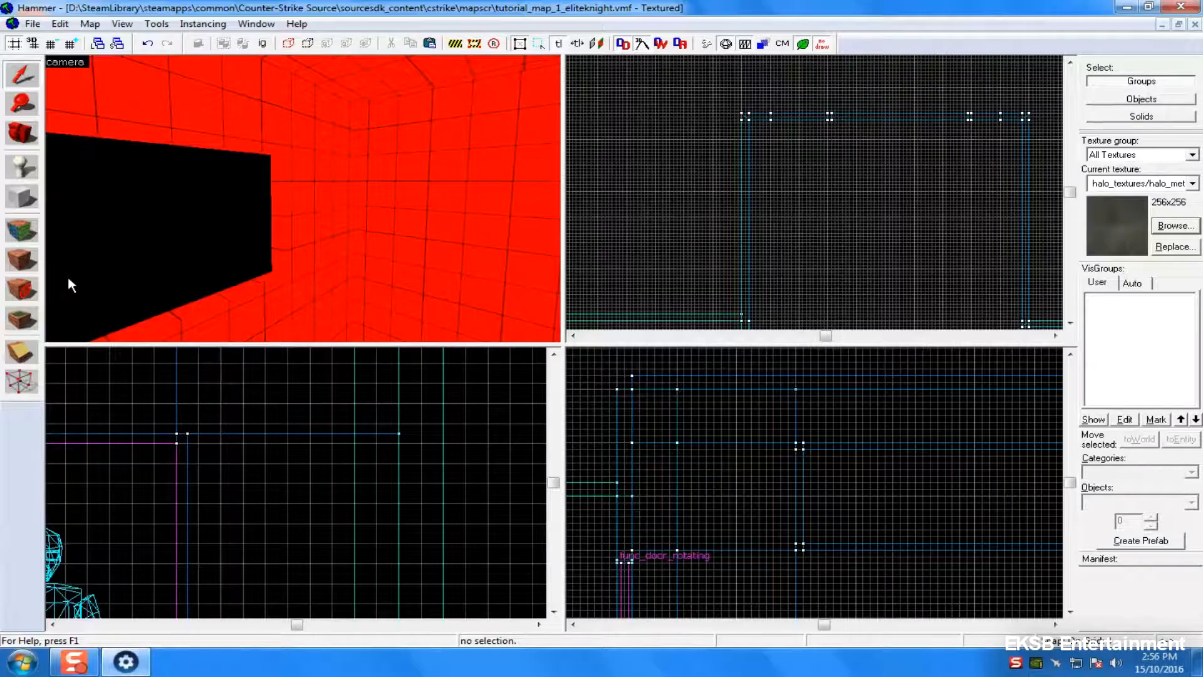
{"action": "key", "text": "ctrl+z"}
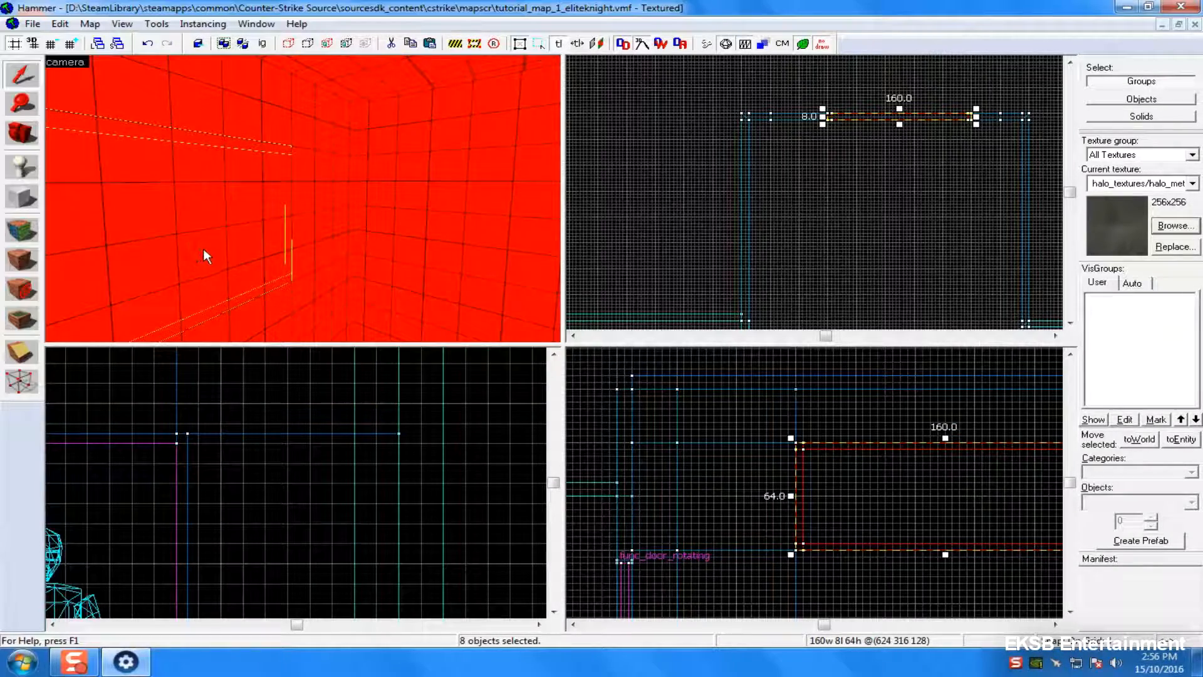
{"action": "left_click_drag", "start_coordinate": [893, 118], "coordinate": [891, 92]}
{"action": "key", "text": "ctrl+z"}
- Apply halo_metal001 to the new window's eight frame pieces with an X and Y texture scale of 0.10
{"action": "left_click", "coordinate": [22, 231]}
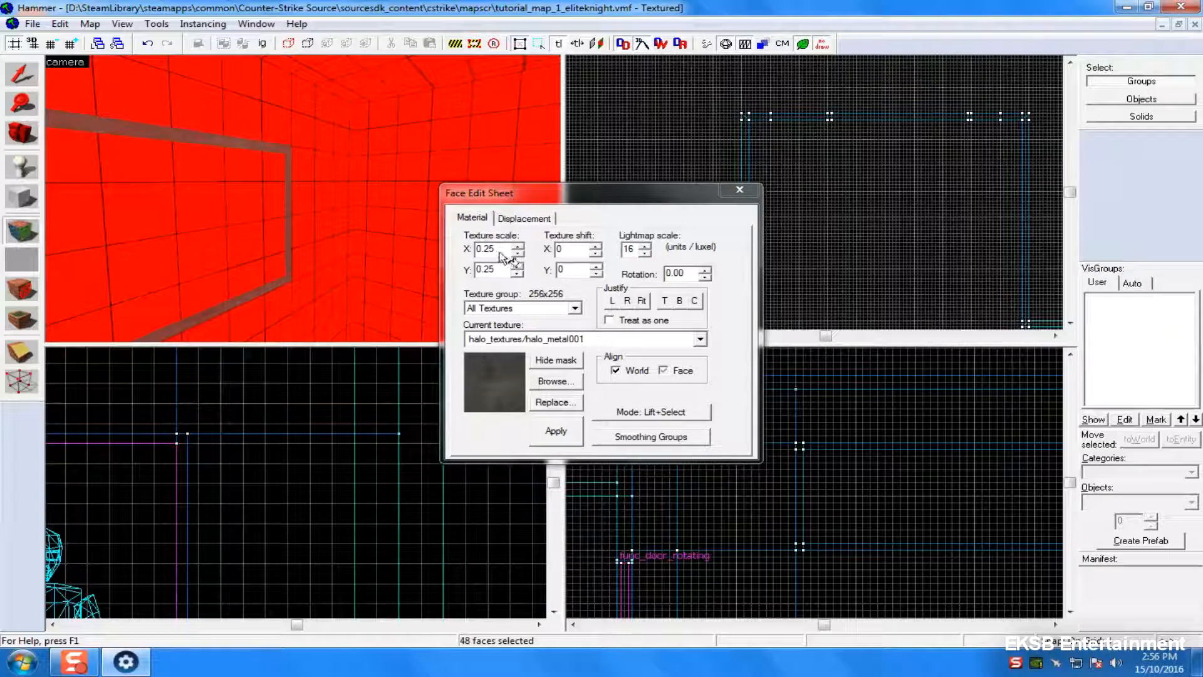
{"action": "left_click", "coordinate": [500, 251]}
{"action": "type", "text": "0.10"}
{"action": "key", "text": "Tab"}
{"action": "key", "text": "Tab"}
{"action": "key", "text": "Tab"}
{"action": "key", "text": "Tab"}
{"action": "type", "text": "0.00"}
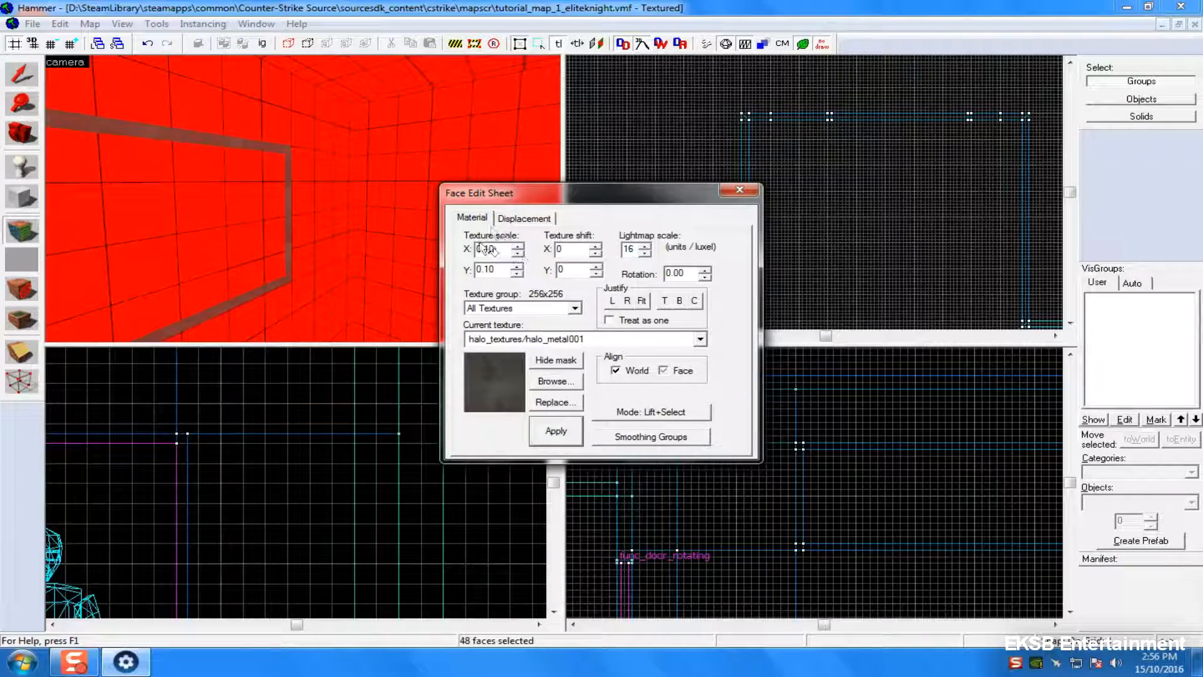
{"action": "left_click", "coordinate": [739, 189]}
- Thin the new window's inner panel to 4 units, centred in the wall's thickness
{"action": "scroll", "coordinate": [919, 113], "scroll_direction": "up", "scroll_amount": 3}
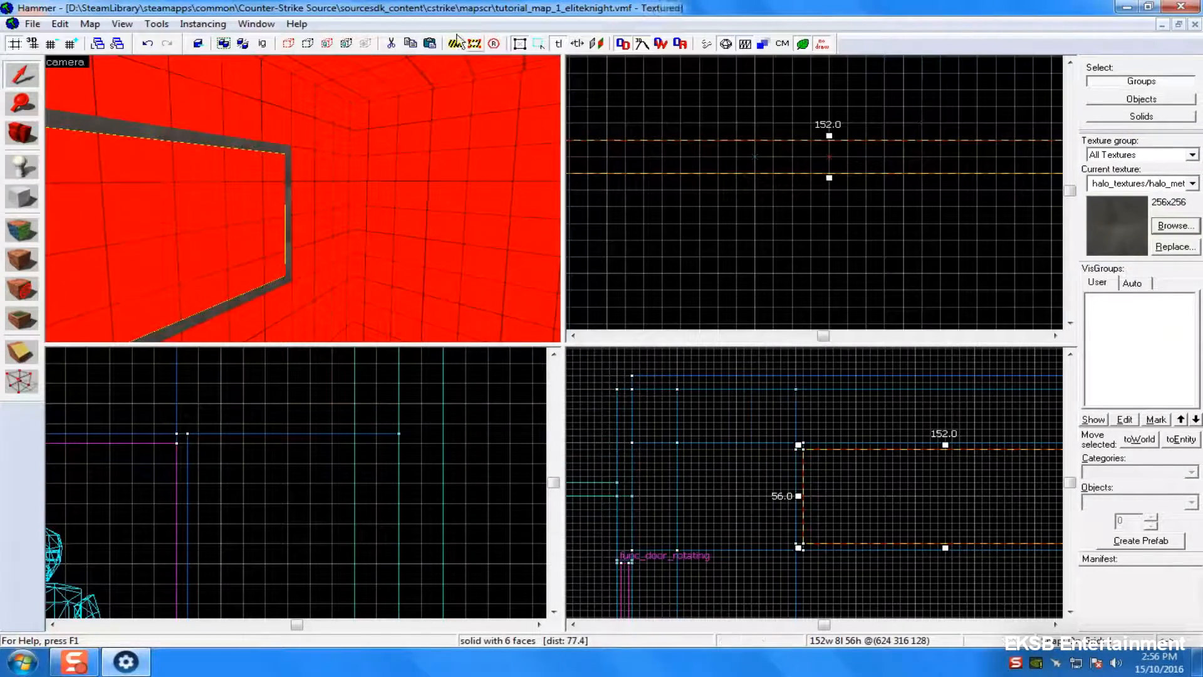
{"action": "left_click", "coordinate": [50, 44]}
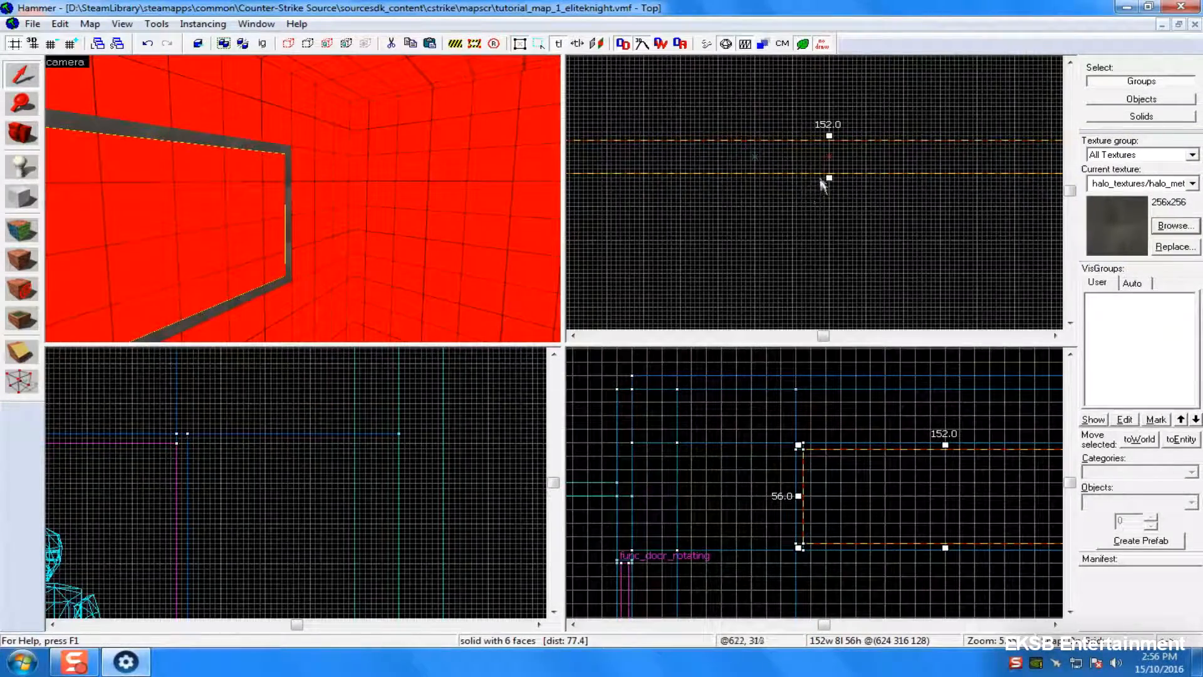
{"action": "key", "text": "["}
{"action": "left_click_drag", "start_coordinate": [830, 179], "coordinate": [828, 141]}
{"action": "left_click", "coordinate": [910, 141]}
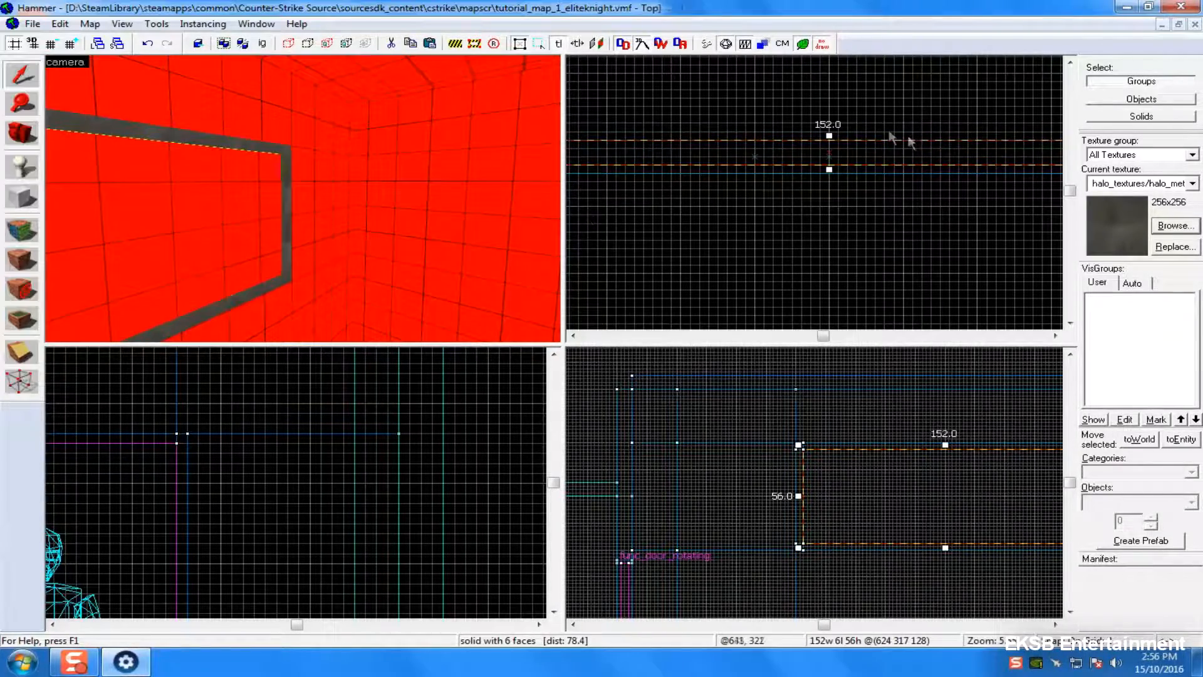
- Apply the nodraw texture to the whole inner panel and deselect it
{"action": "left_click", "coordinate": [1167, 230]}
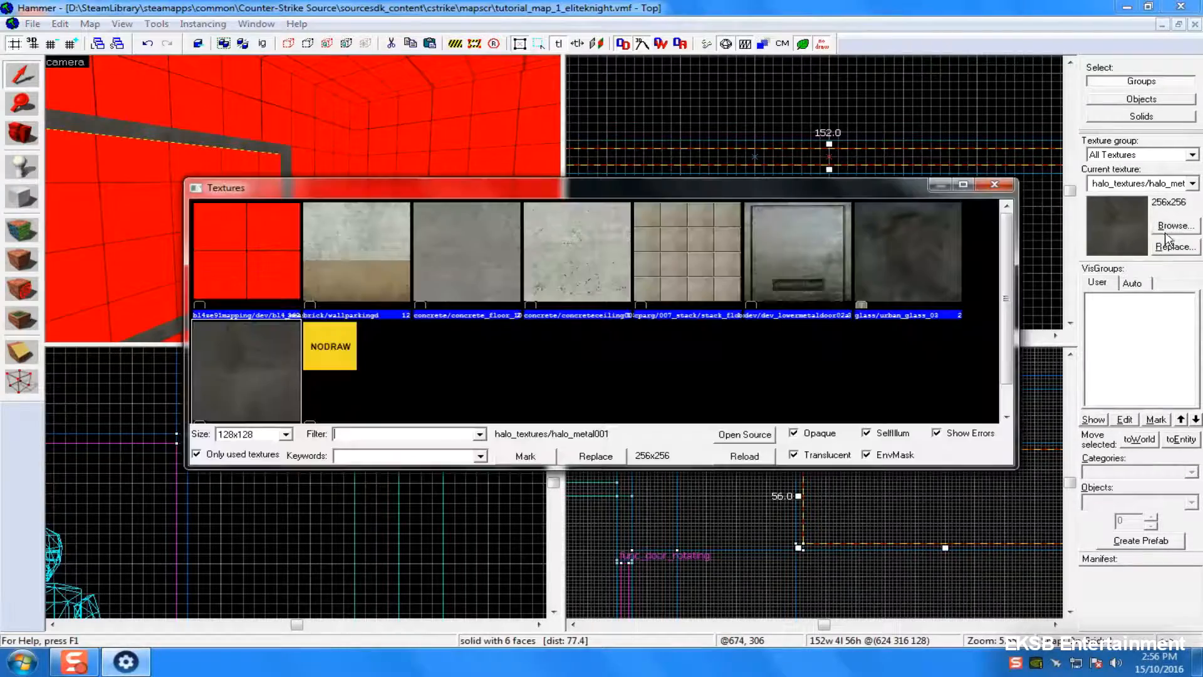
{"action": "double_click", "coordinate": [324, 368]}
{"action": "left_click", "coordinate": [23, 262]}
{"action": "key", "text": "Escape"}
- Choose glass/urban_glass_03 as the current texture and apply it to the panel's room-facing side
{"action": "left_click", "coordinate": [1177, 229]}
{"action": "double_click", "coordinate": [909, 250]}
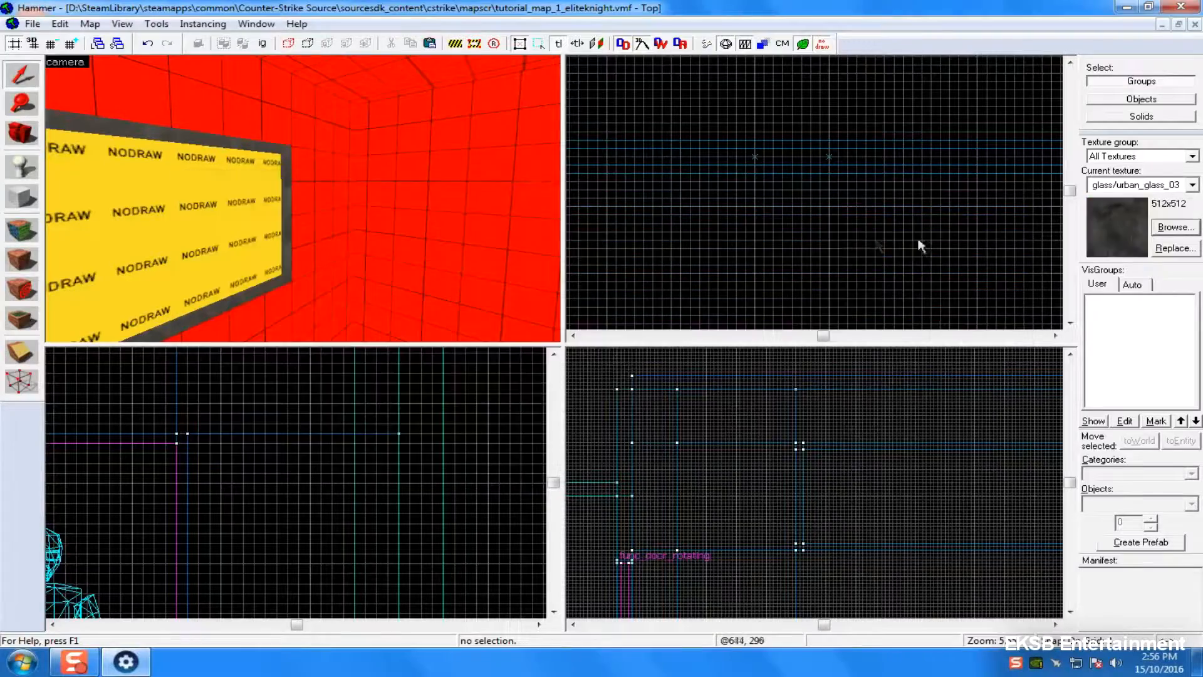
{"action": "left_click", "coordinate": [22, 231]}
{"action": "right_click", "coordinate": [94, 239]}
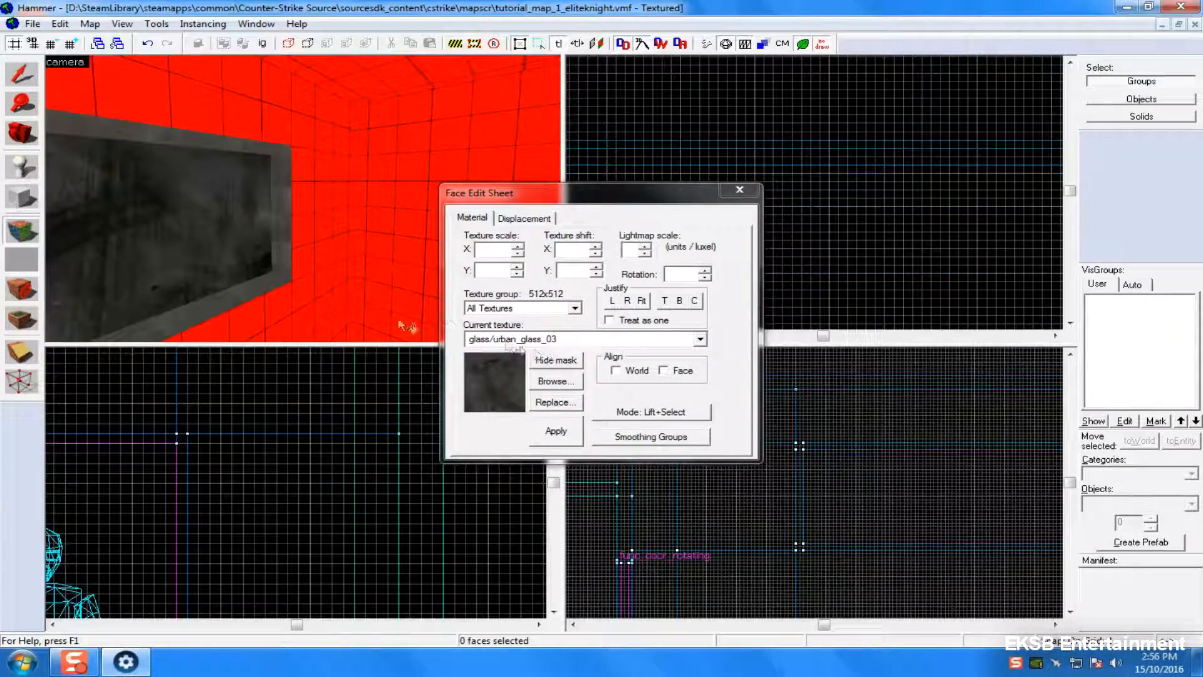
- Fit the glass texture to the new panel's room-facing side, set its X texture scale to 0.109375, and close the Face Edit Sheet
{"action": "left_click", "coordinate": [164, 211]}
{"action": "left_click", "coordinate": [643, 302]}
{"action": "left_click", "coordinate": [479, 270]}
{"action": "left_click_drag", "start_coordinate": [479, 270], "coordinate": [555, 280]}
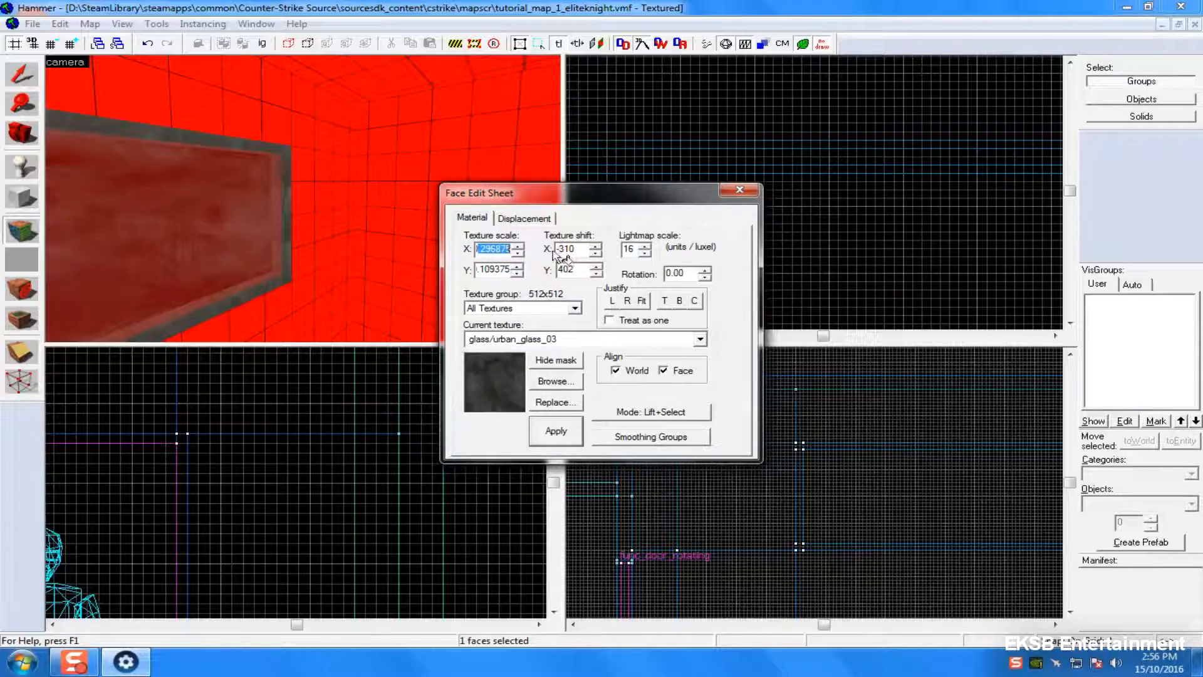
{"action": "type", "text": "0.109375"}
{"action": "left_click", "coordinate": [558, 430]}
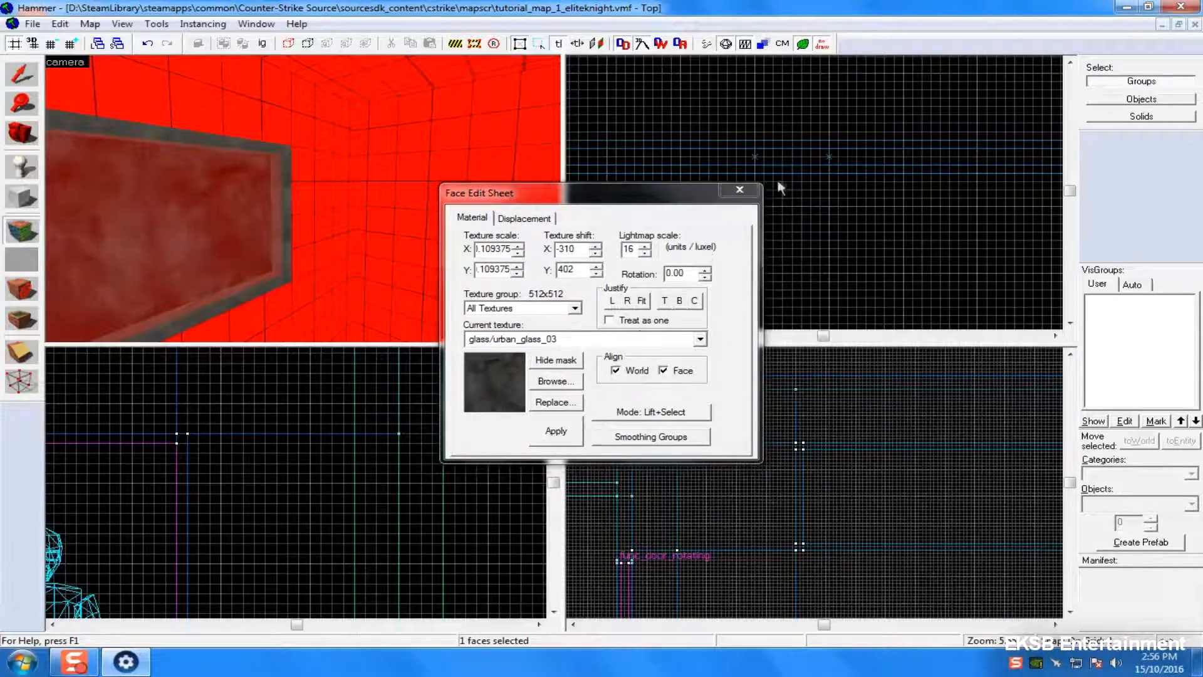
{"action": "left_click", "coordinate": [742, 190]}
{"action": "key", "text": "z"}
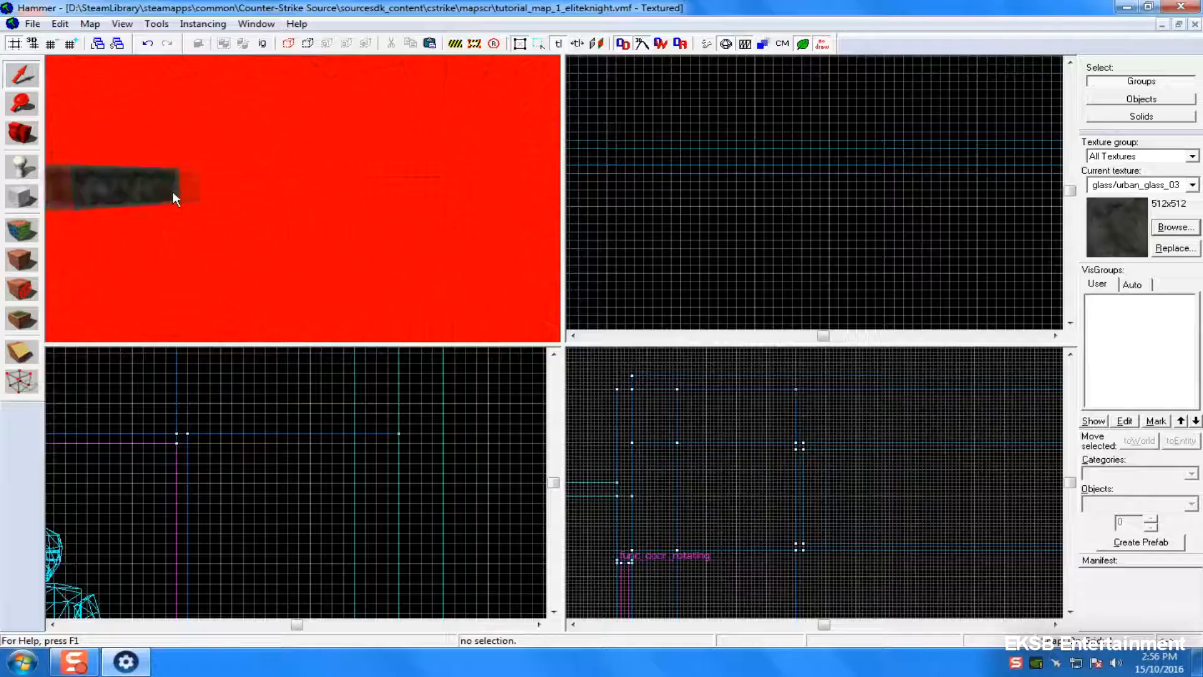
- Select the room's projecting corner and its two adjoining walls, enlarge the grid, and clip each wall vertically at its midpoint
{"action": "left_click", "coordinate": [319, 163]}
{"action": "left_click", "coordinate": [345, 179], "text": "ctrl"}
{"action": "left_click", "coordinate": [358, 181], "text": "ctrl"}
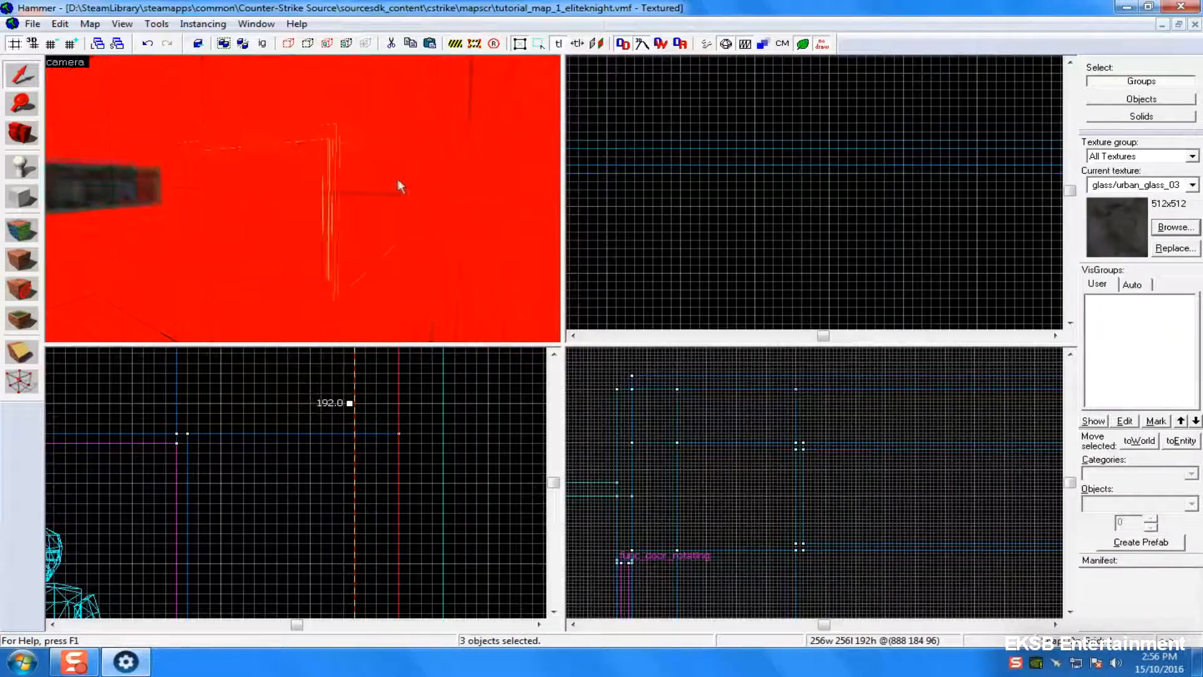
{"action": "left_click", "coordinate": [22, 355]}
{"action": "left_click", "coordinate": [70, 44]}
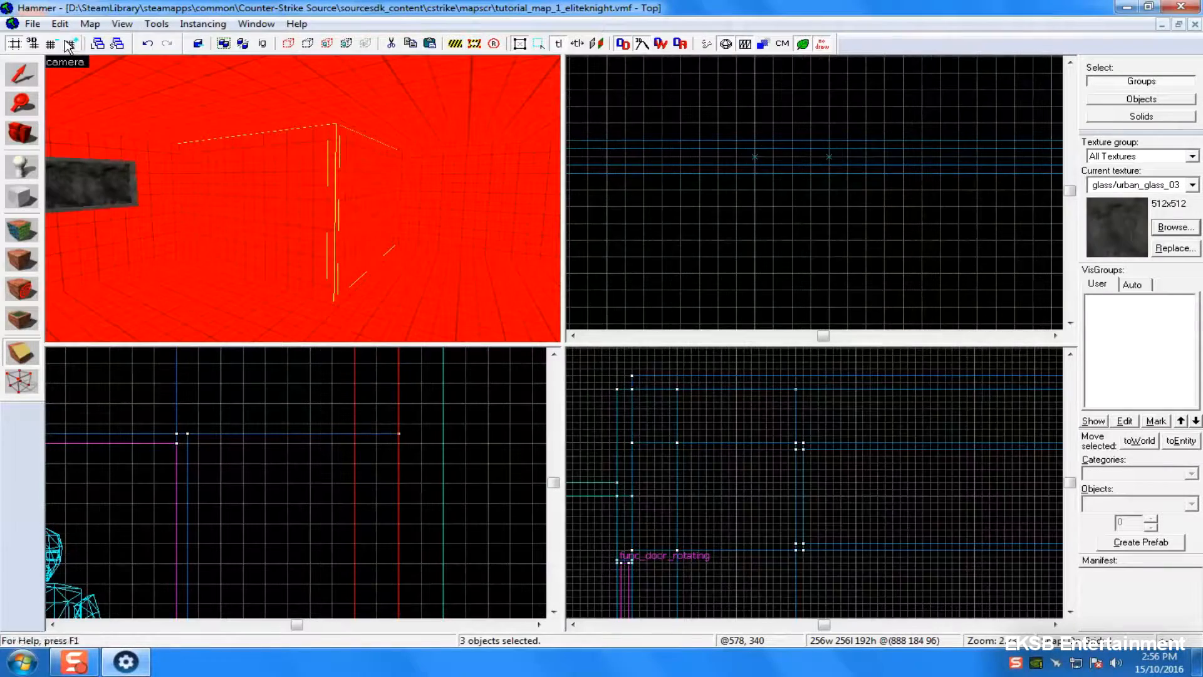
{"action": "left_click", "coordinate": [71, 44]}
{"action": "left_click", "coordinate": [71, 44]}
{"action": "left_click", "coordinate": [70, 43]}
{"action": "scroll", "coordinate": [1019, 177], "scroll_direction": "down", "scroll_amount": 6}
{"action": "scroll", "coordinate": [991, 171], "scroll_direction": "up", "scroll_amount": 4}
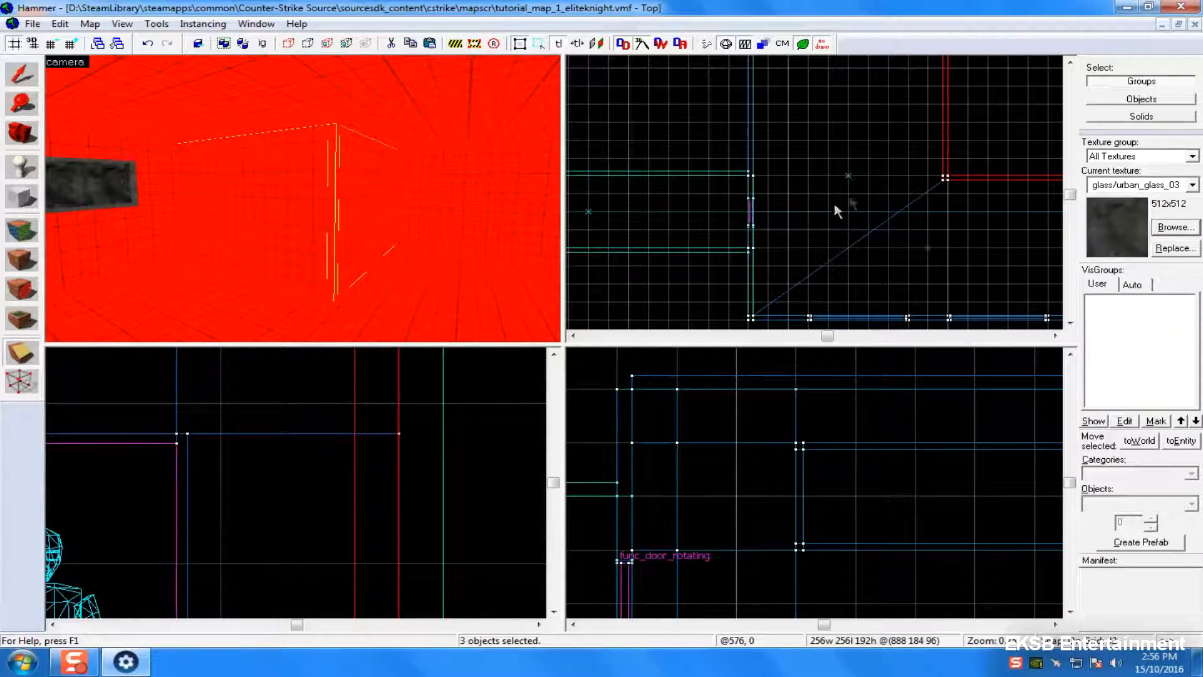
{"action": "left_click", "coordinate": [73, 44]}
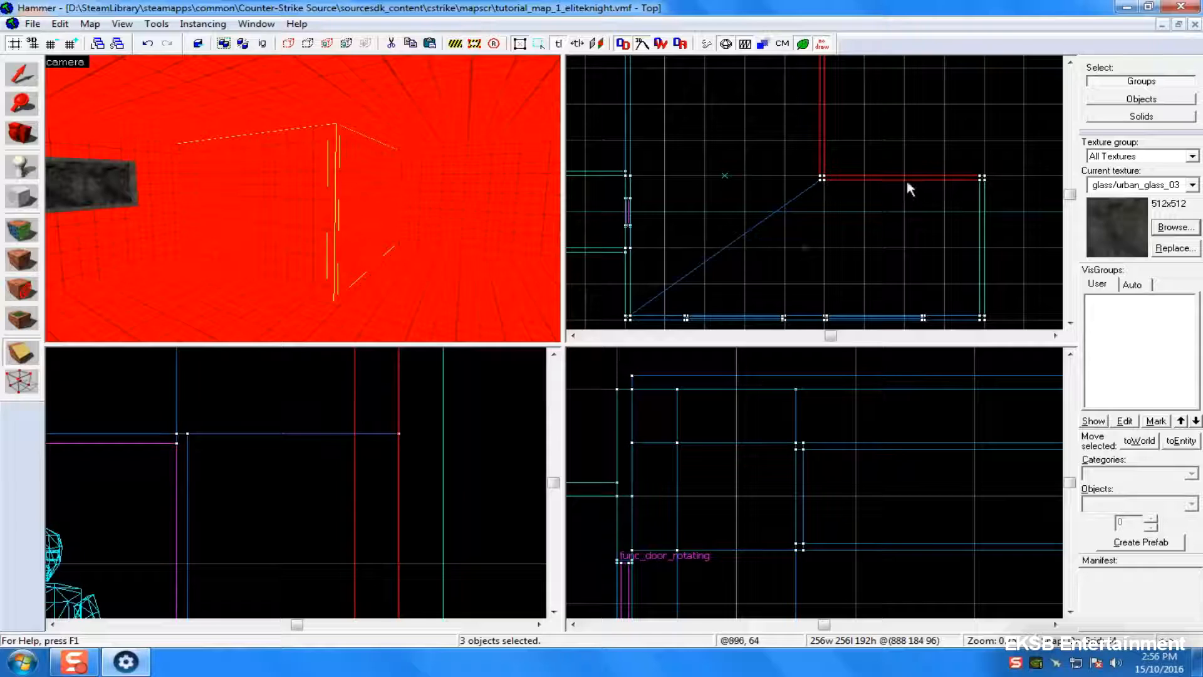
{"action": "left_click_drag", "start_coordinate": [904, 181], "coordinate": [904, 195]}
{"action": "key", "text": "Return"}
{"action": "left_click_drag", "start_coordinate": [860, 107], "coordinate": [820, 108]}
{"action": "key", "text": "Return"}
- Clip the selected corner walls horizontally level with the existing windows' lower and upper edges, keeping all resulting parts
{"action": "scroll", "coordinate": [273, 418], "scroll_direction": "down", "scroll_amount": 6}
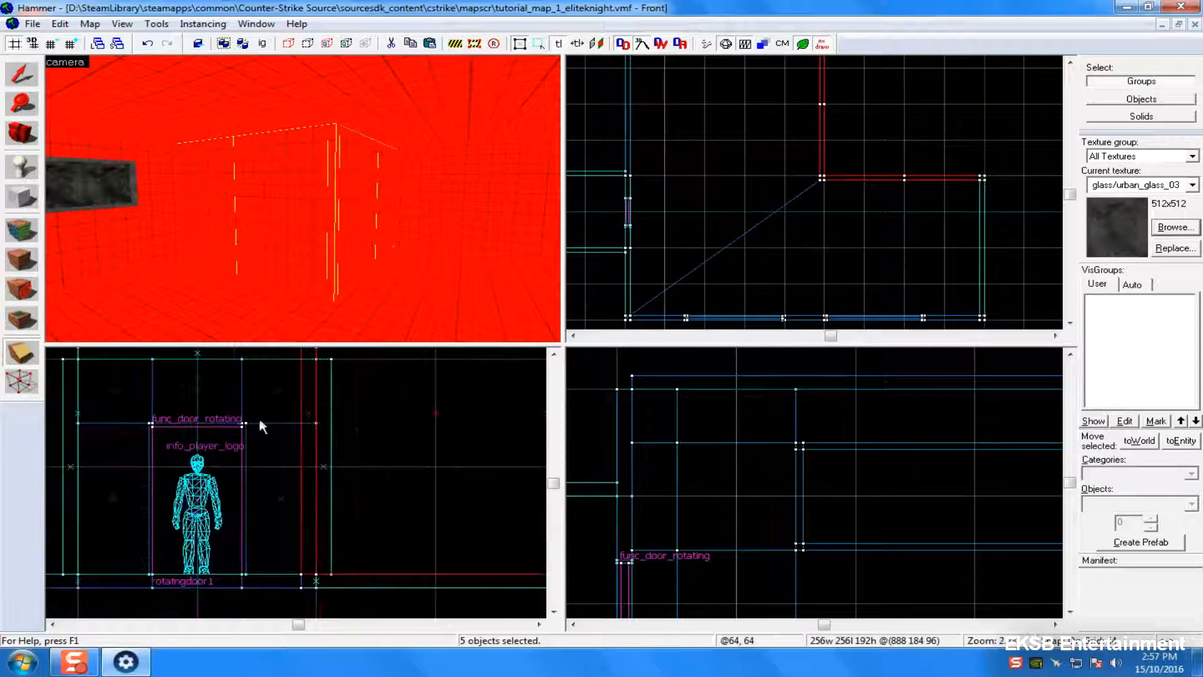
{"action": "scroll", "coordinate": [246, 433], "scroll_direction": "down", "scroll_amount": 5}
{"action": "key", "text": "Left"}
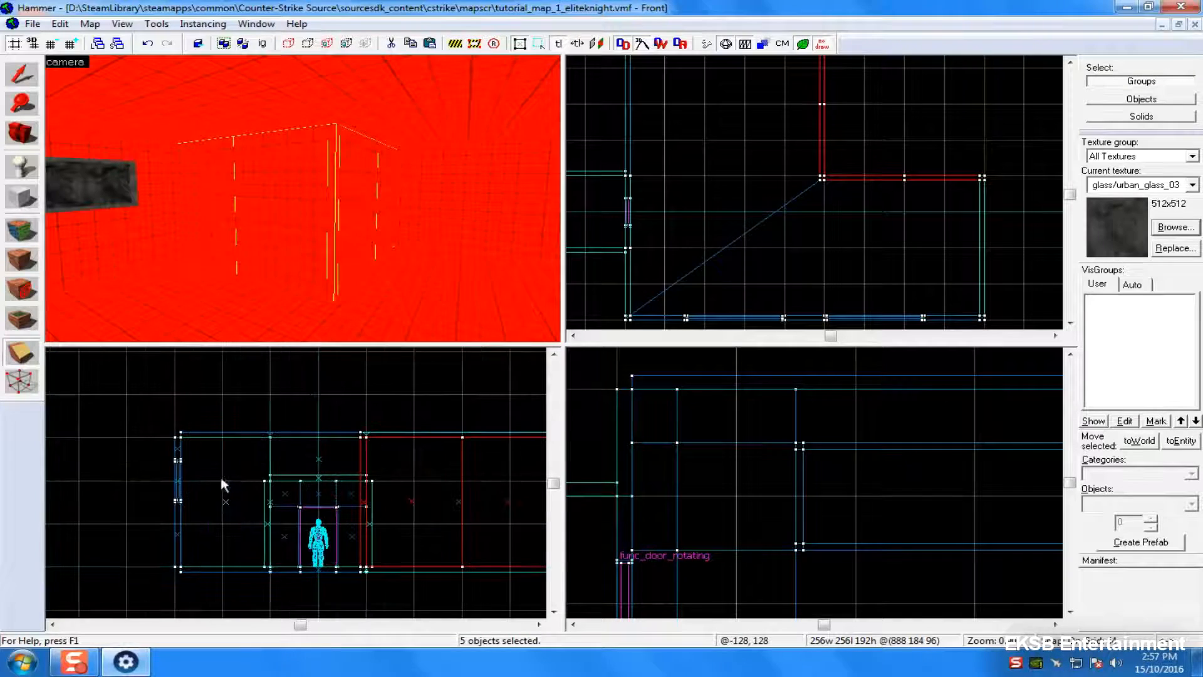
{"action": "scroll", "coordinate": [236, 479], "scroll_direction": "down", "scroll_amount": 4}
{"action": "scroll", "coordinate": [813, 527], "scroll_direction": "down", "scroll_amount": 5}
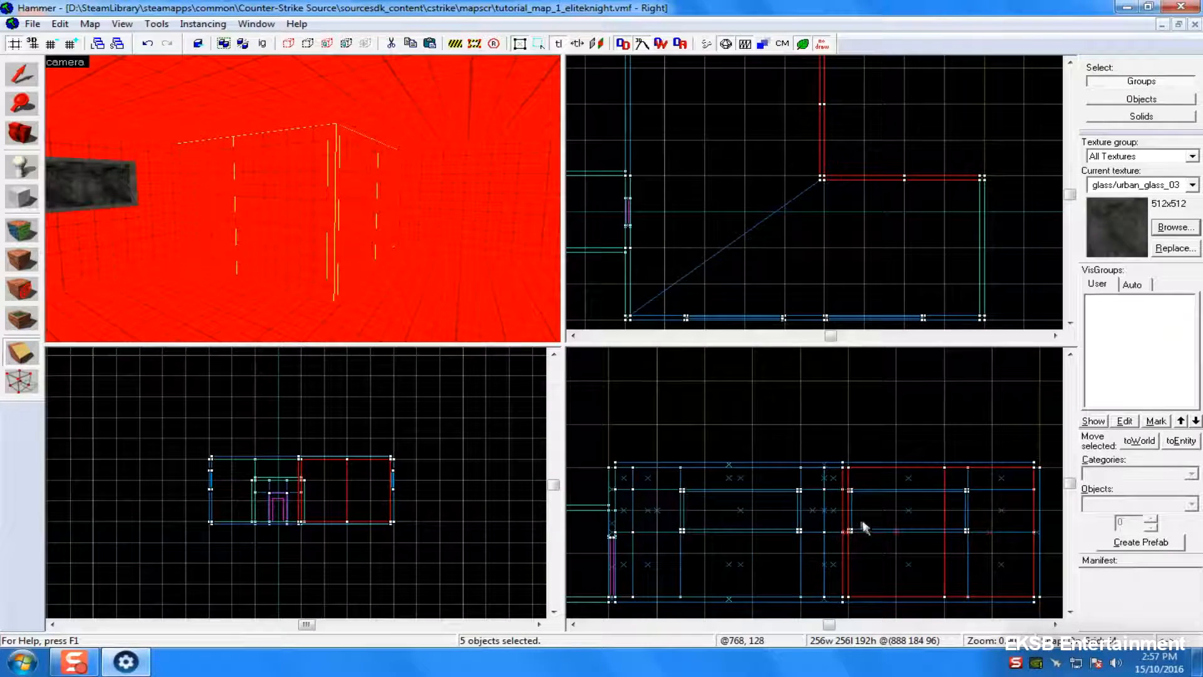
{"action": "scroll", "coordinate": [860, 530], "scroll_direction": "up", "scroll_amount": 4}
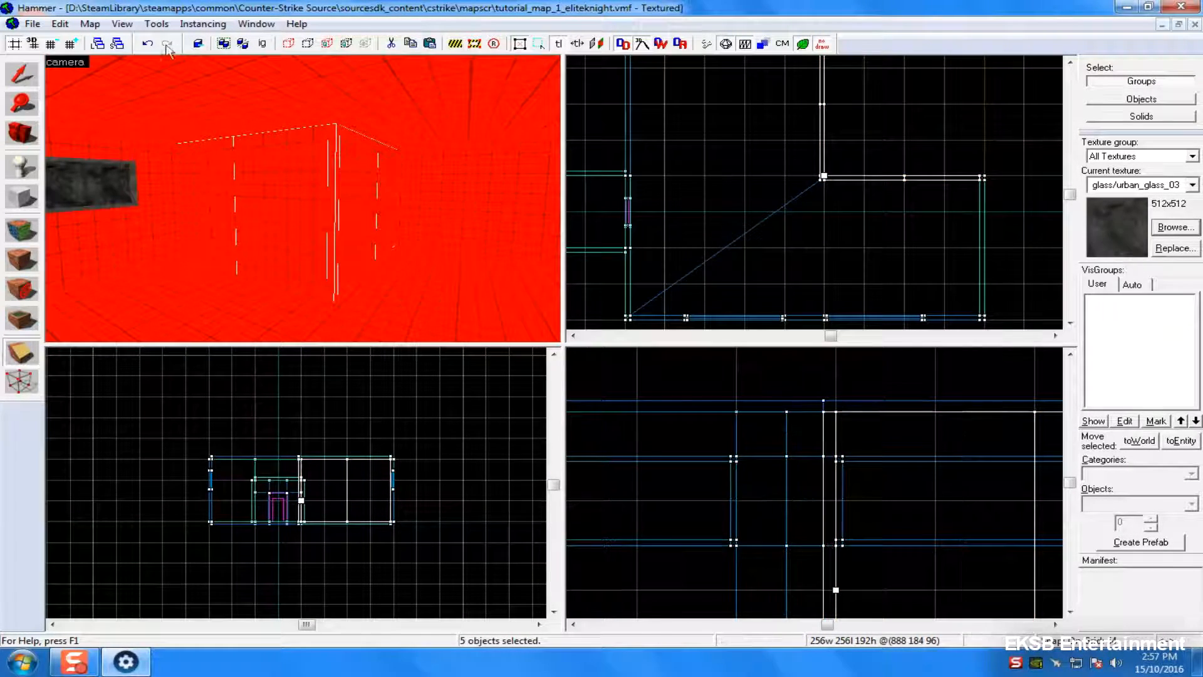
{"action": "left_click", "coordinate": [52, 44]}
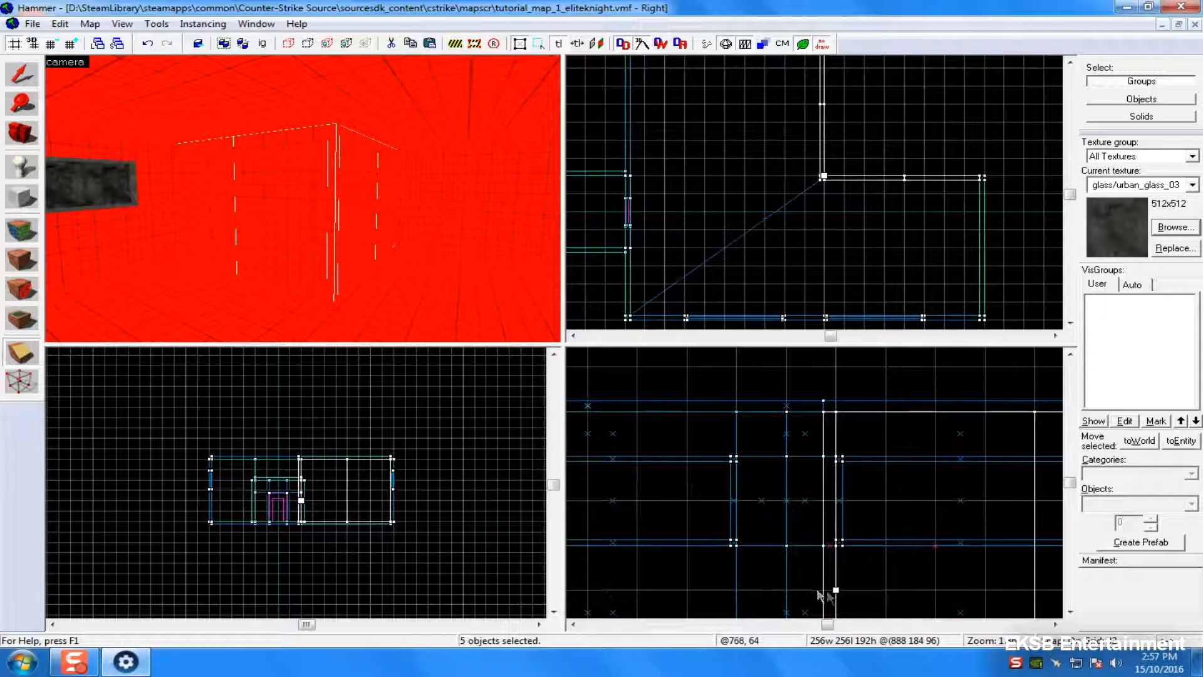
{"action": "left_click_drag", "start_coordinate": [836, 590], "coordinate": [899, 547]}
{"action": "left_click_drag", "start_coordinate": [839, 591], "coordinate": [840, 549]}
{"action": "key", "text": "Return"}
{"action": "left_click_drag", "start_coordinate": [857, 458], "coordinate": [887, 460]}
{"action": "key", "text": "Return"}
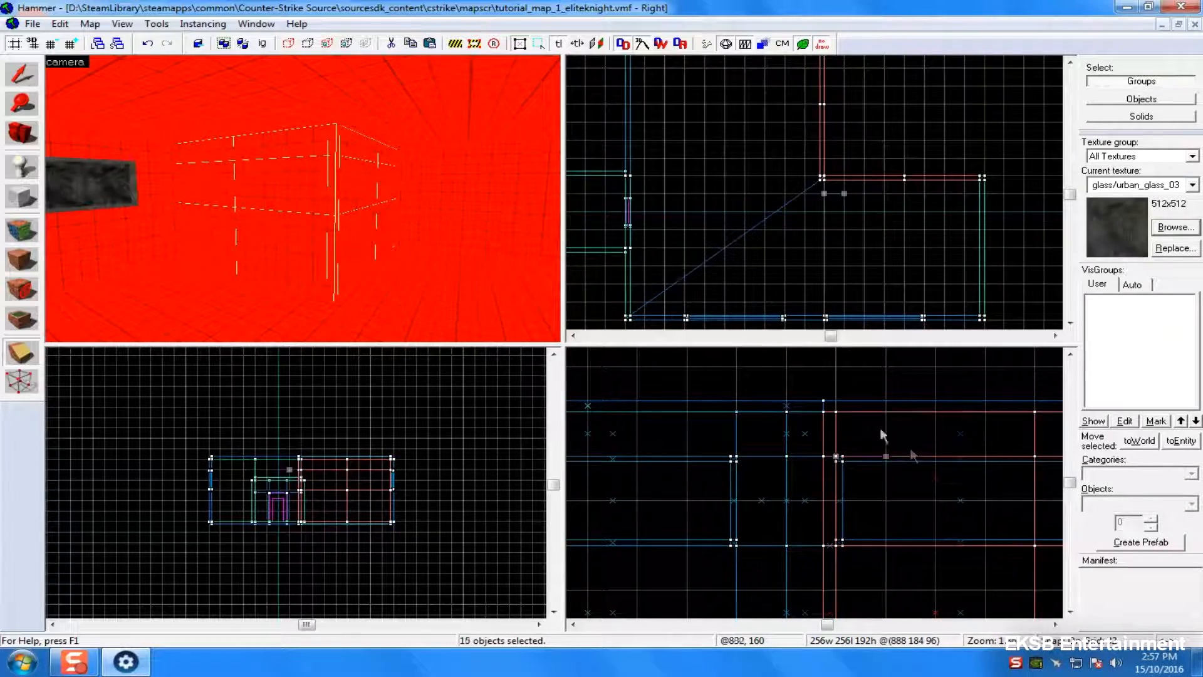
- Refine the grid to 4 units and clip 4-unit strips off the upper and lower edges of the corner's three window-height pieces
{"action": "left_click", "coordinate": [52, 44]}
{"action": "left_click", "coordinate": [52, 44]}
{"action": "left_click", "coordinate": [52, 44]}
{"action": "scroll", "coordinate": [932, 142], "scroll_direction": "up", "scroll_amount": 7}
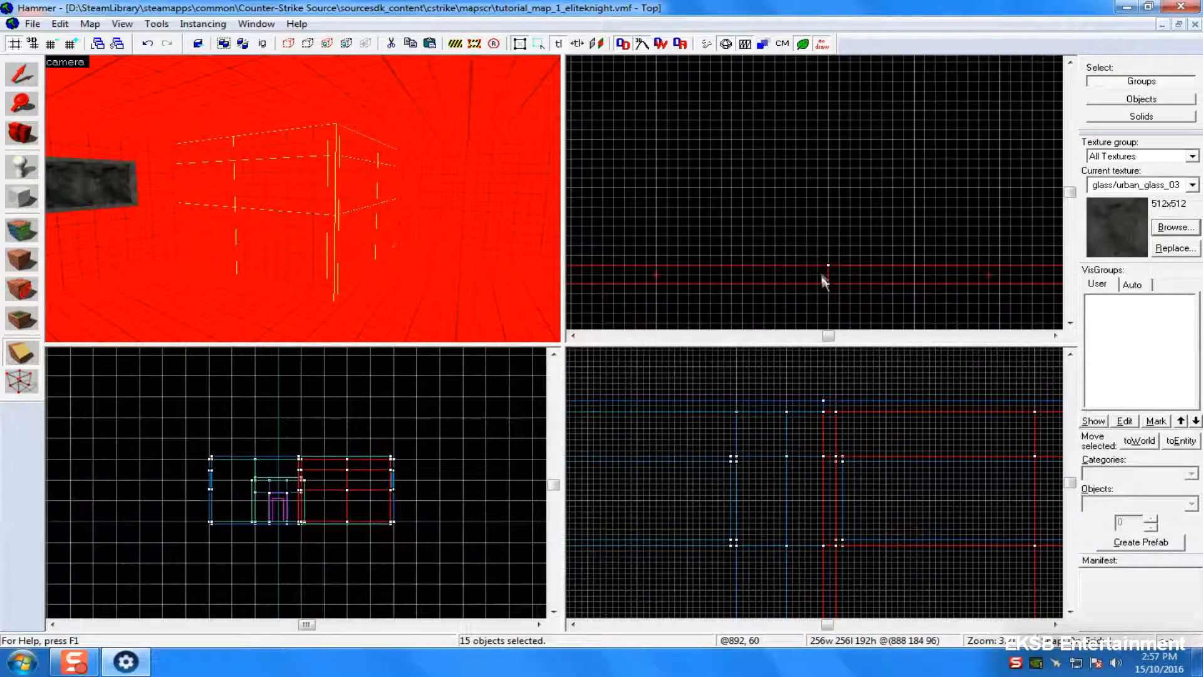
{"action": "scroll", "coordinate": [245, 209], "scroll_direction": "up", "scroll_amount": 3}
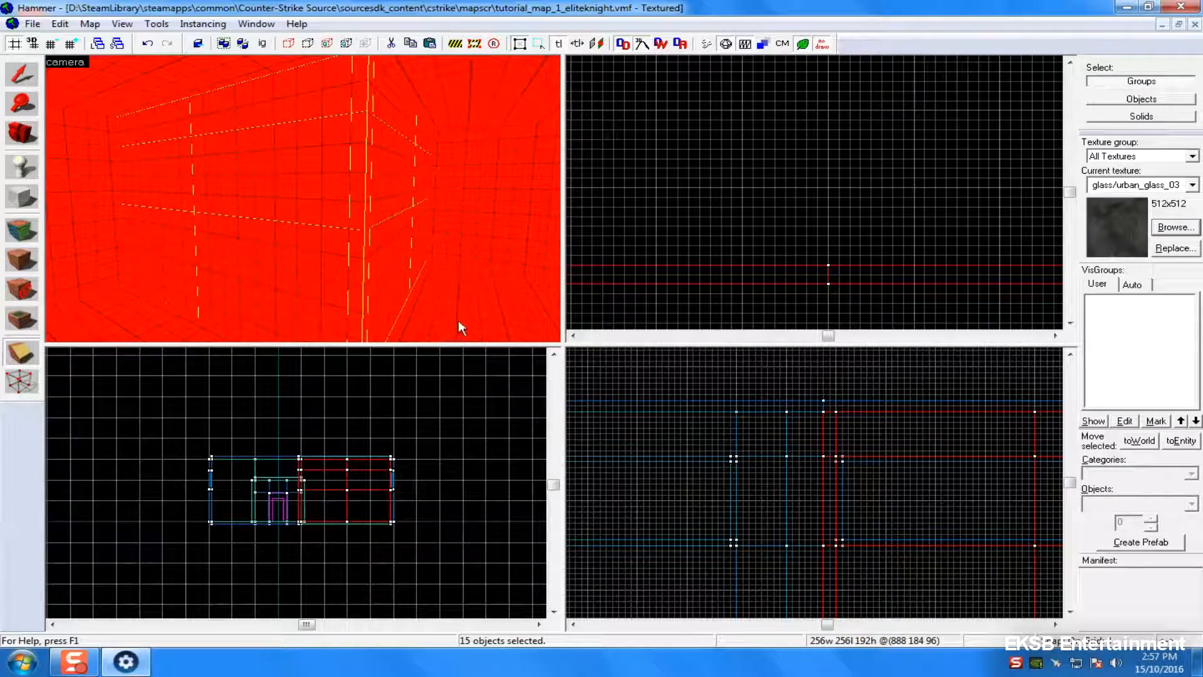
{"action": "key", "text": "Escape"}
{"action": "key", "text": "Escape"}
{"action": "left_click", "coordinate": [280, 173]}
{"action": "key", "text": "Escape"}
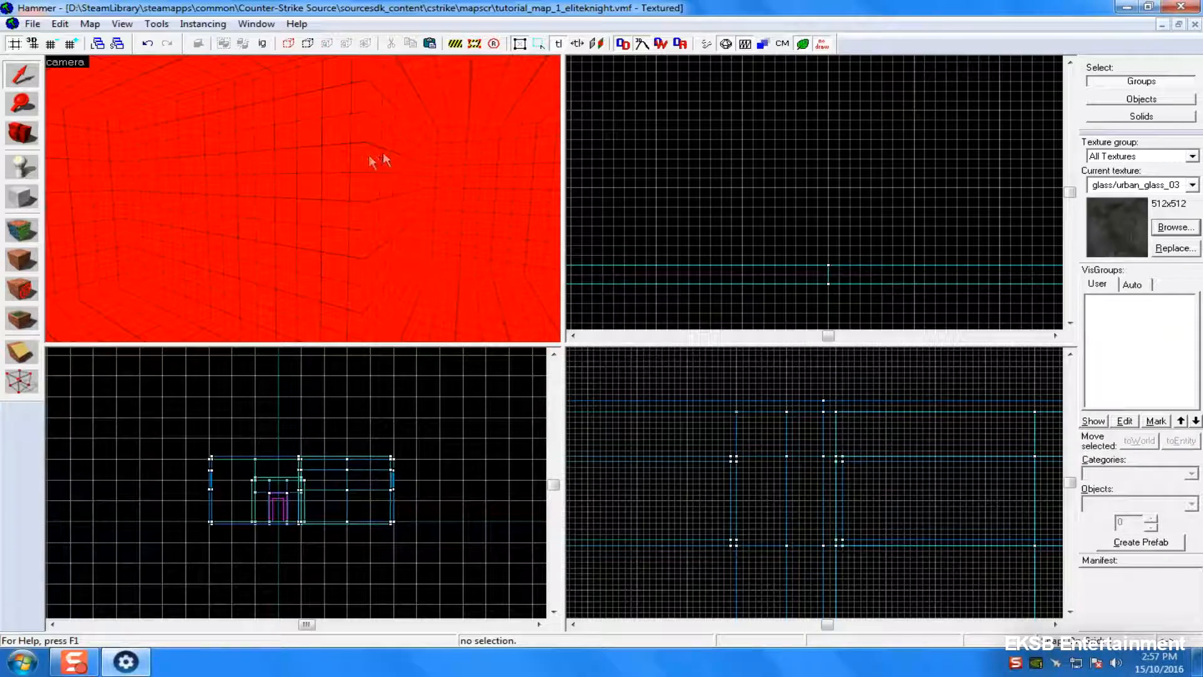
{"action": "left_click", "coordinate": [375, 159]}
{"action": "left_click", "coordinate": [354, 160], "text": "ctrl"}
{"action": "left_click", "coordinate": [325, 165], "text": "ctrl"}
{"action": "left_click", "coordinate": [22, 353]}
{"action": "scroll", "coordinate": [920, 473], "scroll_direction": "up", "scroll_amount": 3}
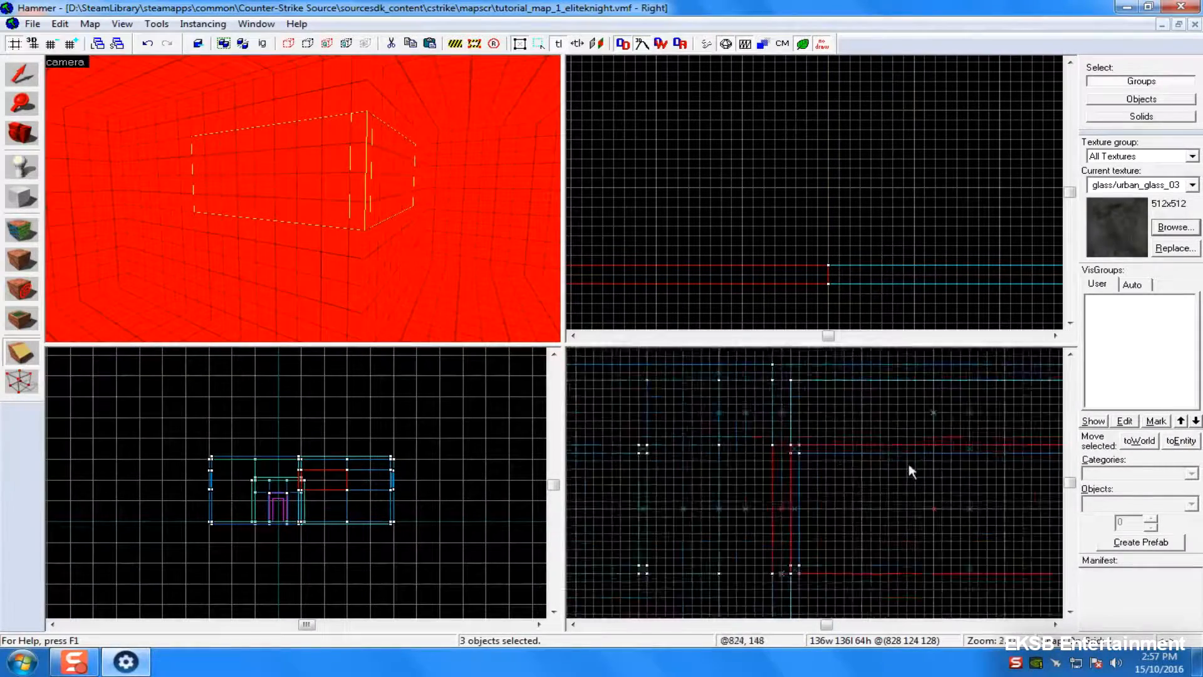
{"action": "left_click_drag", "start_coordinate": [788, 448], "coordinate": [798, 449]}
{"action": "key", "text": "Return"}
{"action": "left_click_drag", "start_coordinate": [778, 584], "coordinate": [804, 584]}
{"action": "key", "text": "Return"}
- Clip an 8-unit end piece off the outer end of the corner window's section on each of the two walls
{"action": "left_click_drag", "start_coordinate": [810, 268], "coordinate": [810, 273]}
{"action": "key", "text": "Return"}
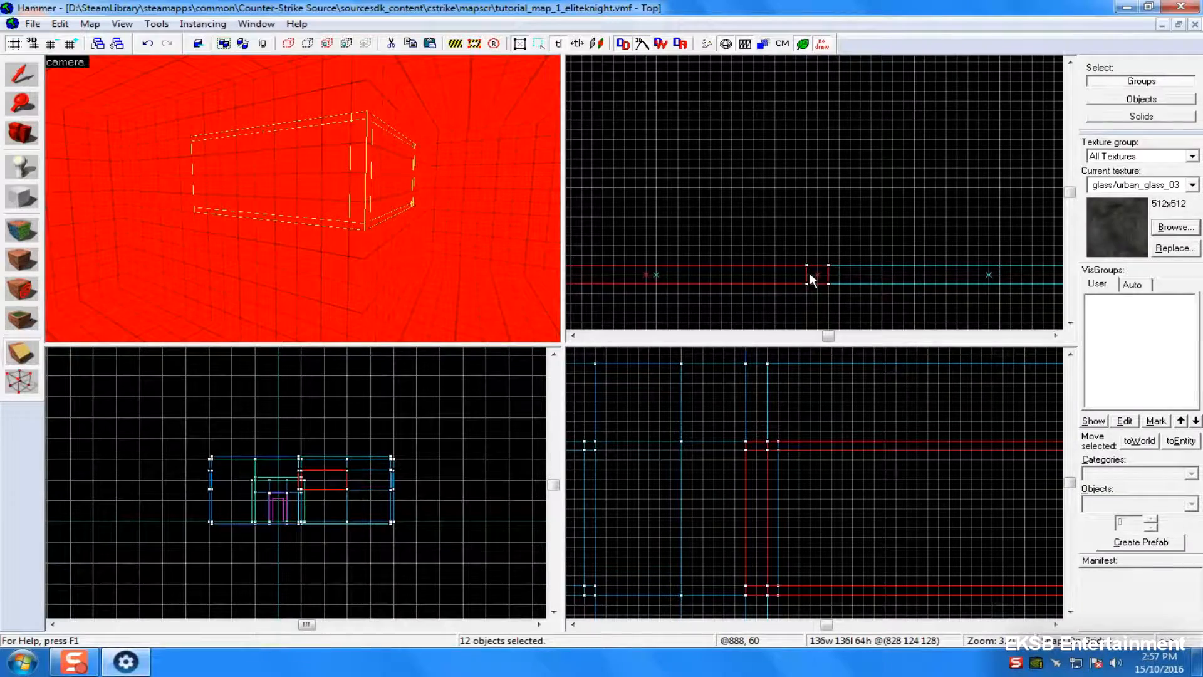
{"action": "scroll", "coordinate": [809, 273], "scroll_direction": "down", "scroll_amount": 2}
{"action": "key", "text": "Right"}
{"action": "key", "text": "Right"}
{"action": "key", "text": "Left"}
{"action": "key", "text": "Left"}
{"action": "key", "text": "Left"}
{"action": "key", "text": "Down"}
{"action": "key", "text": "Left"}
{"action": "key", "text": "Up"}
{"action": "key", "text": "Up"}
{"action": "key", "text": "Up"}
{"action": "left_click_drag", "start_coordinate": [822, 199], "coordinate": [828, 201]}
{"action": "key", "text": "Return"}
{"action": "key", "text": "Down"}
{"action": "key", "text": "Down"}
{"action": "key", "text": "Down"}
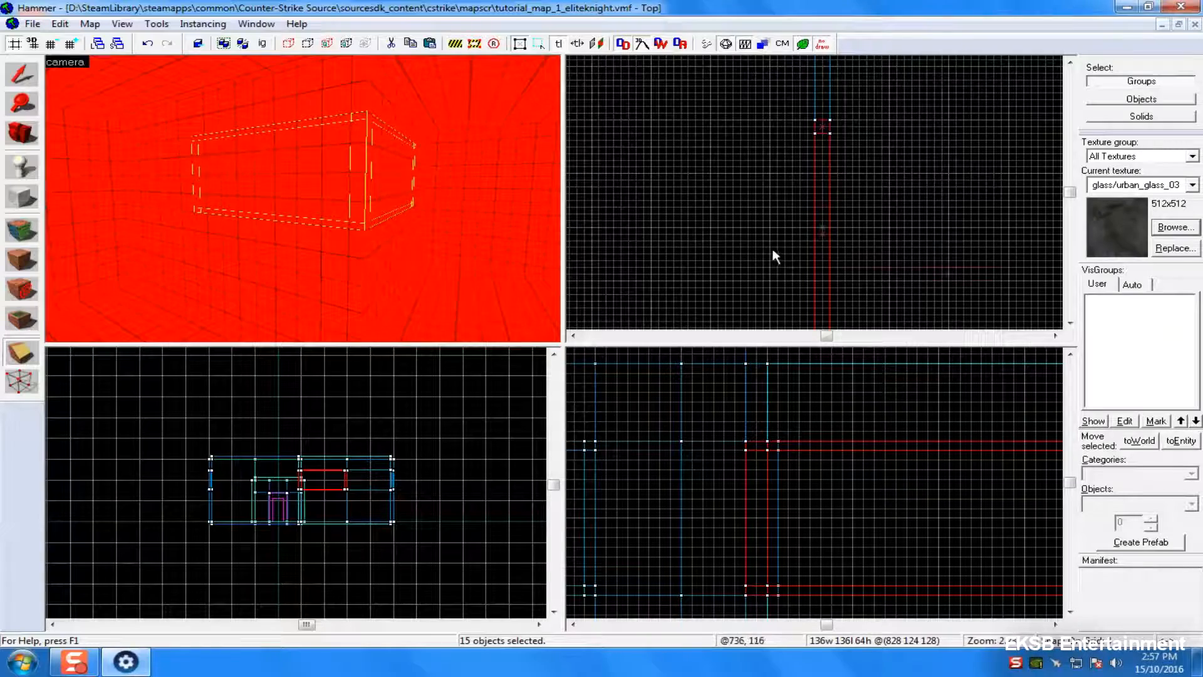
{"action": "scroll", "coordinate": [846, 184], "scroll_direction": "up", "scroll_amount": 2}
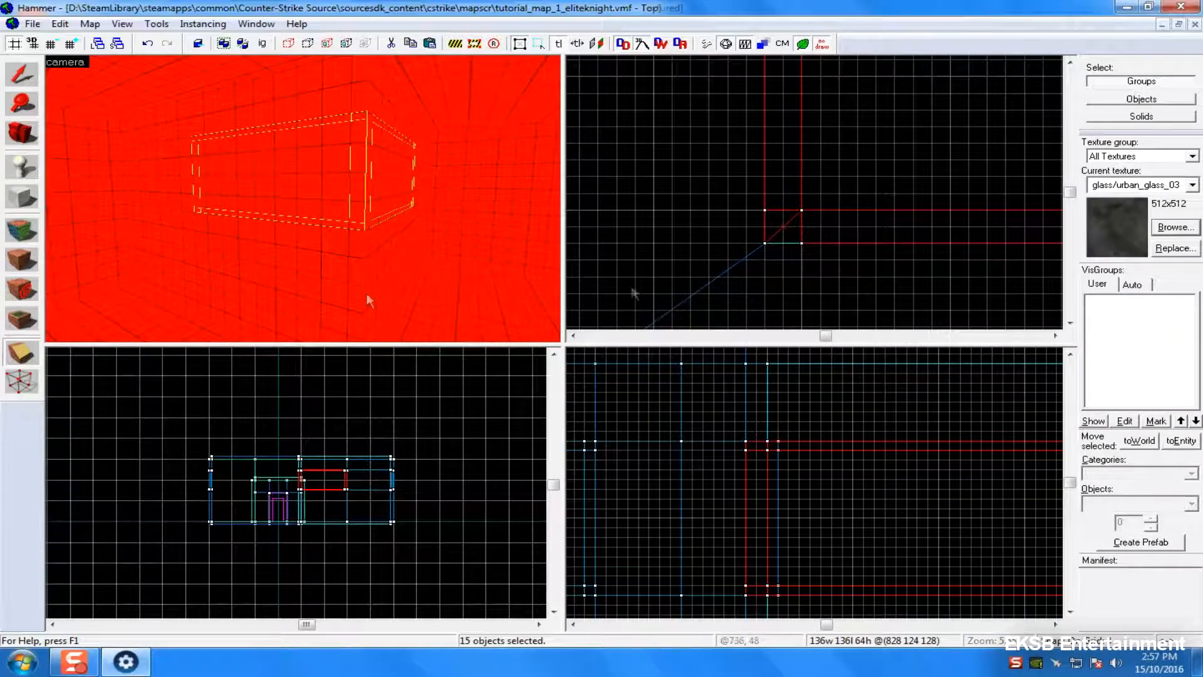
- Thin the 120 by 56 inner panel on one wall of the corner window to 4 units, centred in the wall's thickness
{"action": "key", "text": "Escape"}
{"action": "left_click", "coordinate": [276, 177]}
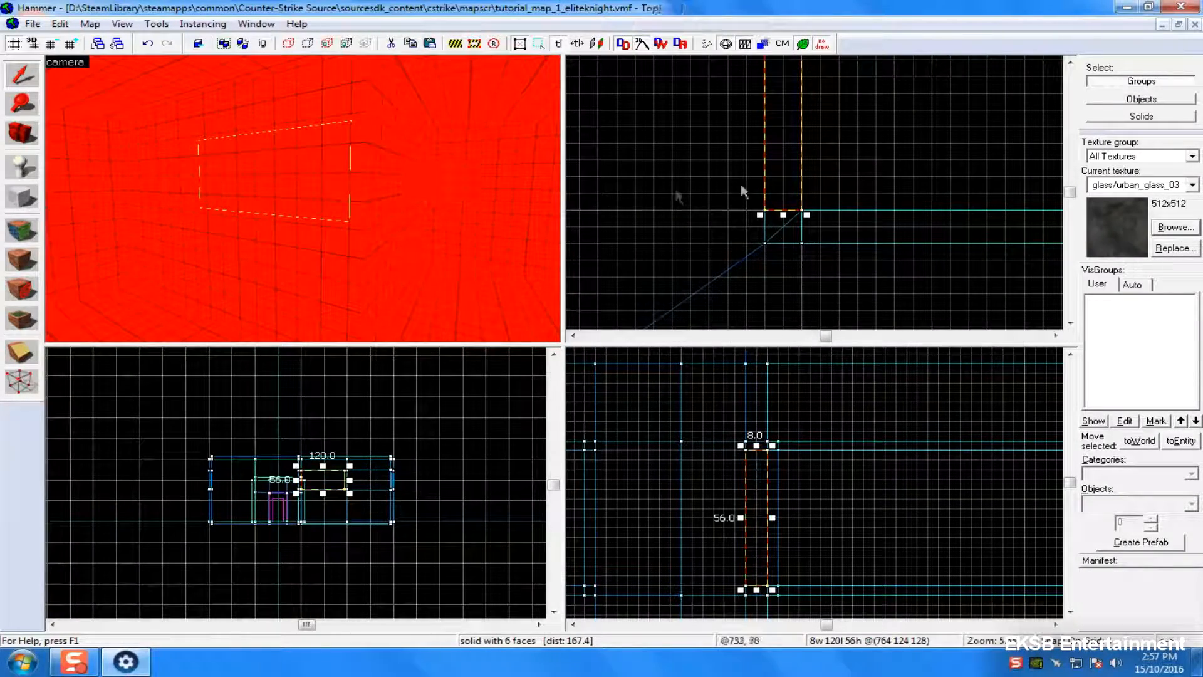
{"action": "key", "text": "bracketleft"}
{"action": "left_click_drag", "start_coordinate": [807, 214], "coordinate": [773, 217]}
{"action": "key", "text": "Up"}
{"action": "key", "text": "Up"}
{"action": "key", "text": "Up"}
{"action": "key", "text": "Up"}
{"action": "key", "text": "Up"}
{"action": "key", "text": "Up"}
{"action": "key", "text": "Up"}
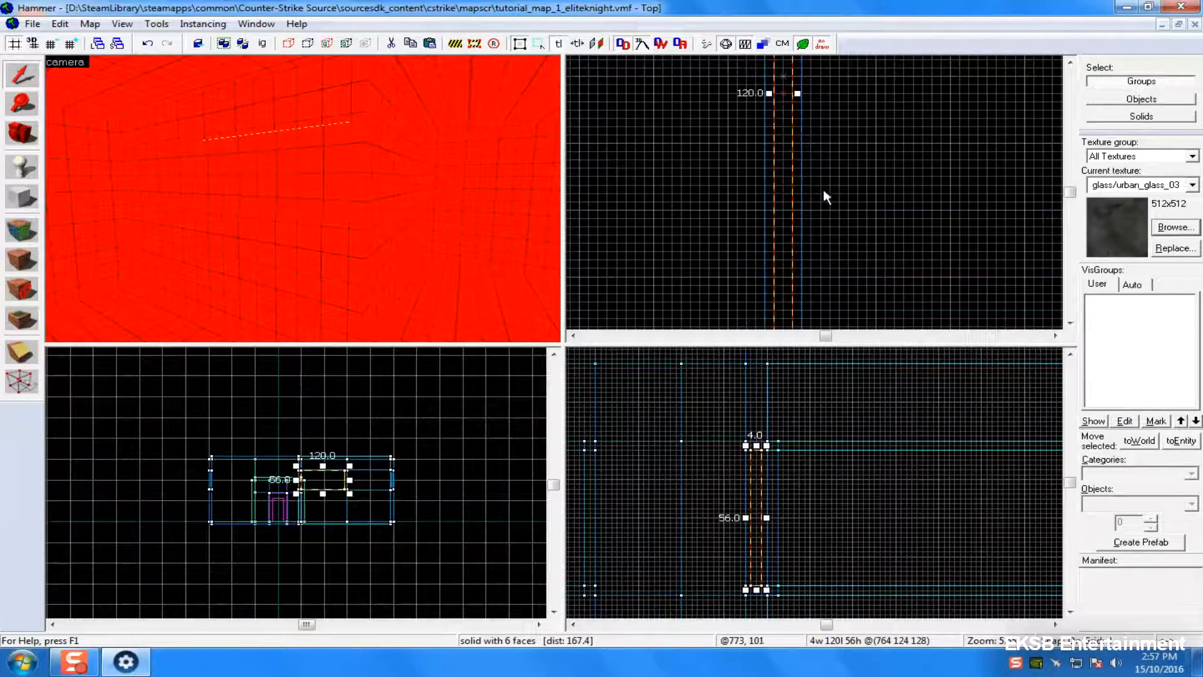
- Thin the adjoining wall's inner window panel to 4 units, centred in the wall's thickness
{"action": "left_click", "coordinate": [387, 161]}
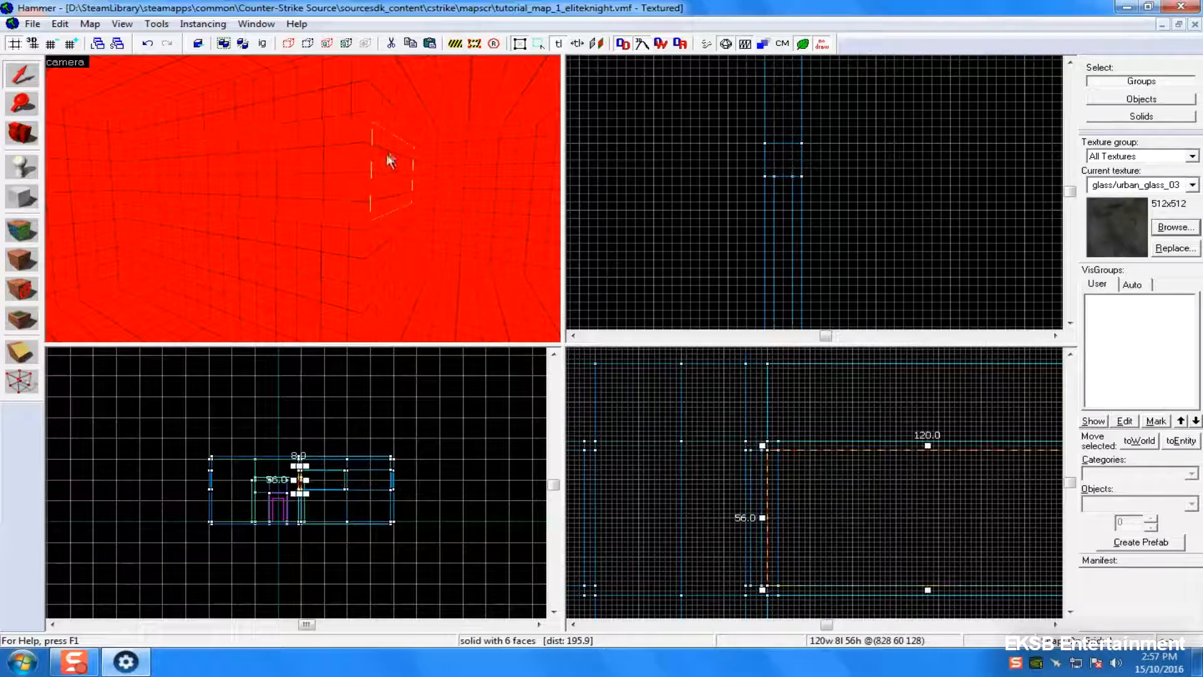
{"action": "key", "text": "Up"}
{"action": "key", "text": "Up"}
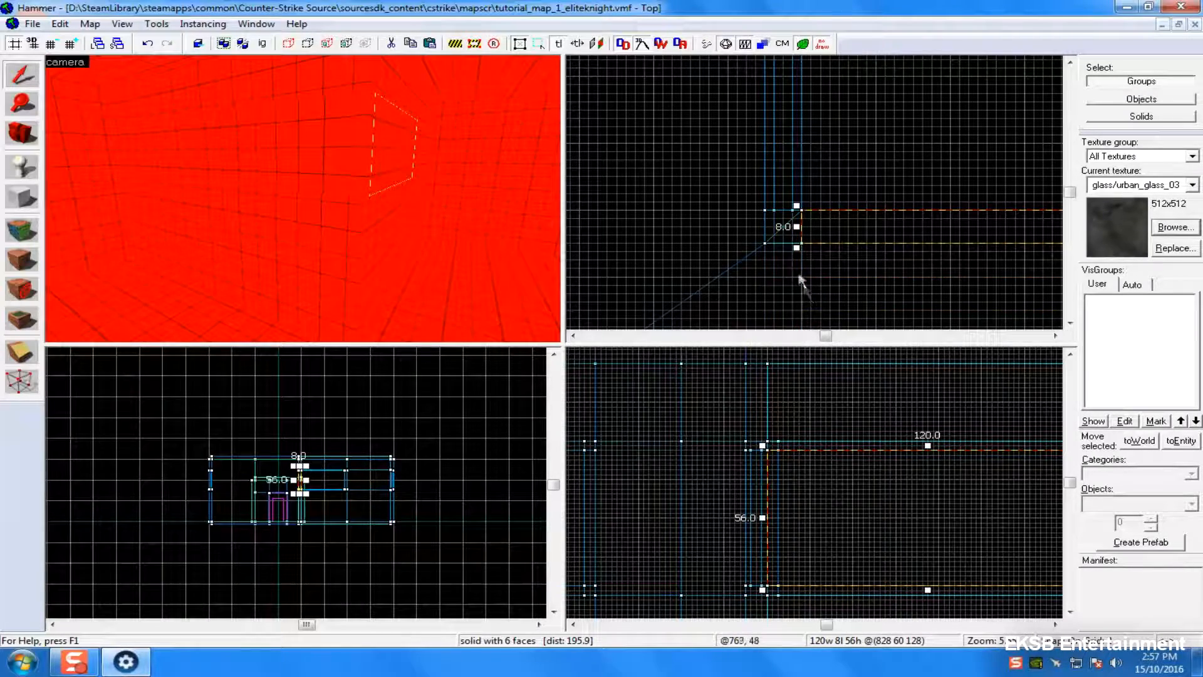
{"action": "left_click_drag", "start_coordinate": [794, 245], "coordinate": [796, 215]}
{"action": "key", "text": "Right"}
{"action": "key", "text": "Right"}
{"action": "key", "text": "Right"}
{"action": "key", "text": "Left"}
{"action": "key", "text": "Left"}
{"action": "key", "text": "Left"}
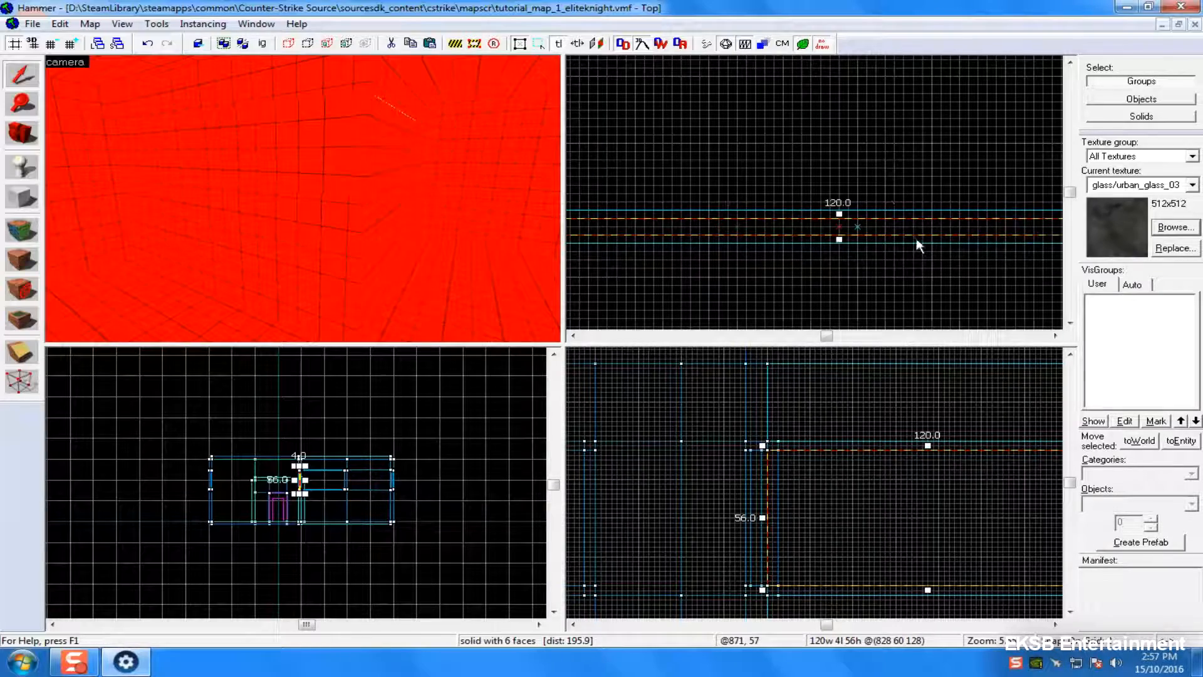
{"action": "key", "text": "Up"}
{"action": "key", "text": "Up"}
{"action": "key", "text": "Up"}
{"action": "key", "text": "Up"}
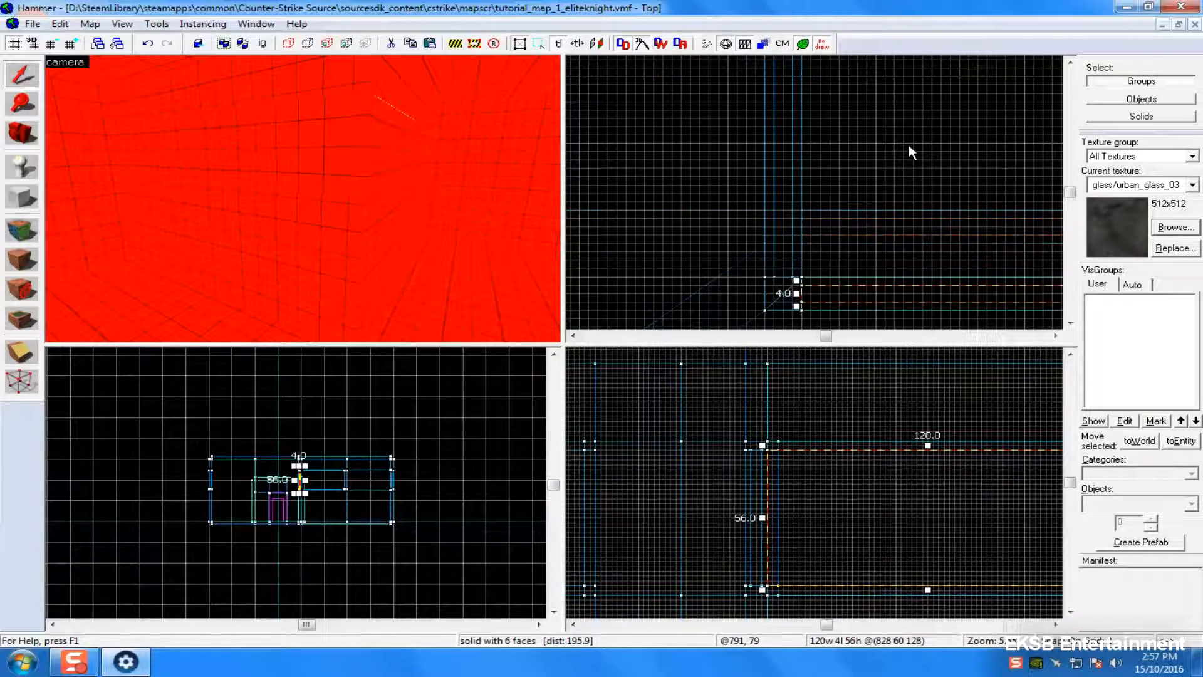
{"action": "key", "text": "Up"}
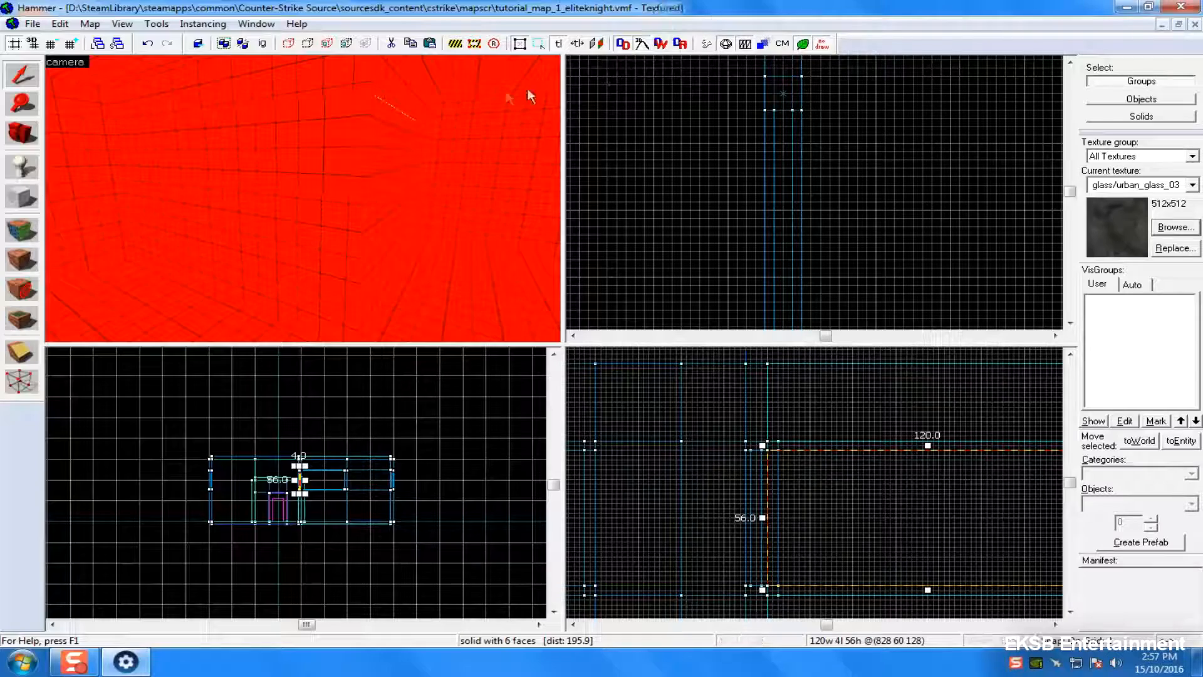
- Select the frame pieces surrounding the first wall's window panel, including the corner post and the adjoining wall's lower strip
{"action": "left_click", "coordinate": [302, 93]}
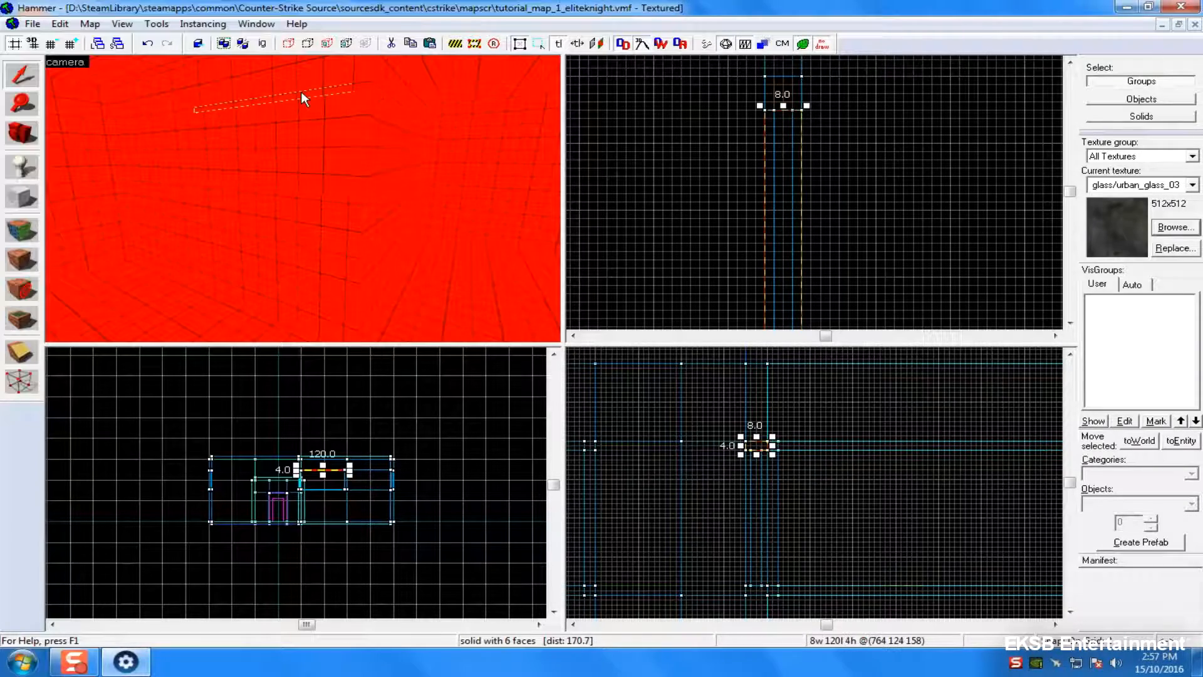
{"action": "key", "text": "Escape"}
{"action": "left_click", "coordinate": [349, 121]}
{"action": "left_click", "coordinate": [353, 74], "text": "ctrl"}
{"action": "left_click", "coordinate": [348, 89], "text": "ctrl"}
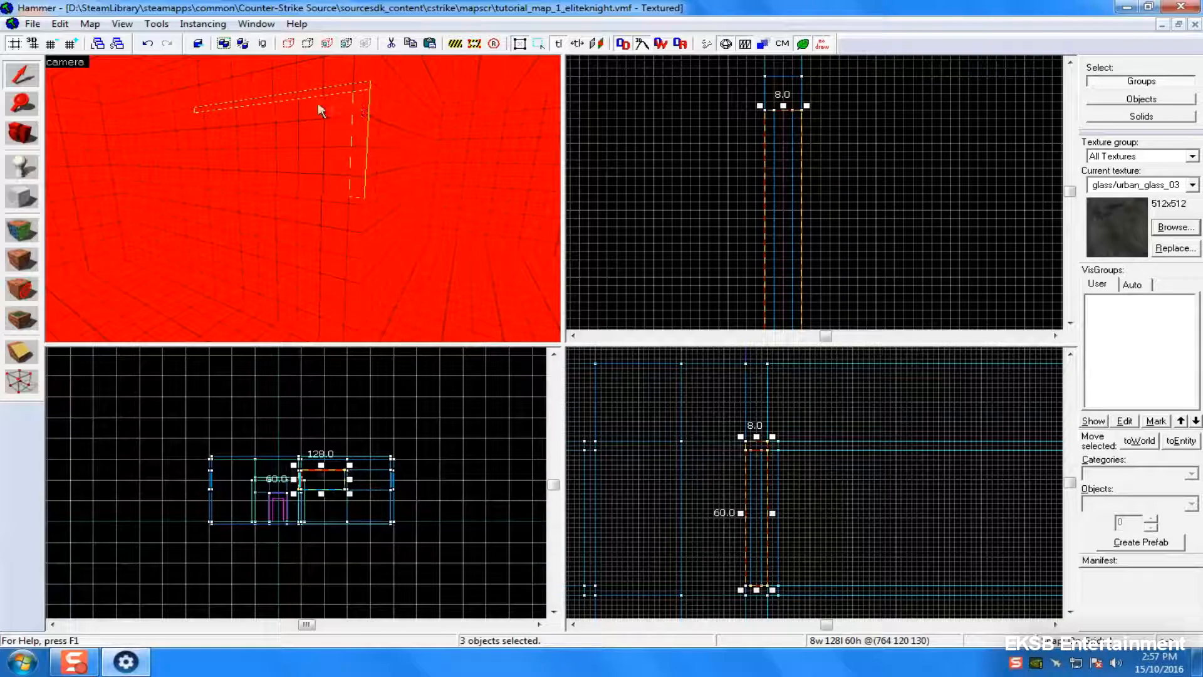
{"action": "left_click", "coordinate": [197, 133], "text": "ctrl"}
{"action": "left_click", "coordinate": [201, 188], "text": "ctrl"}
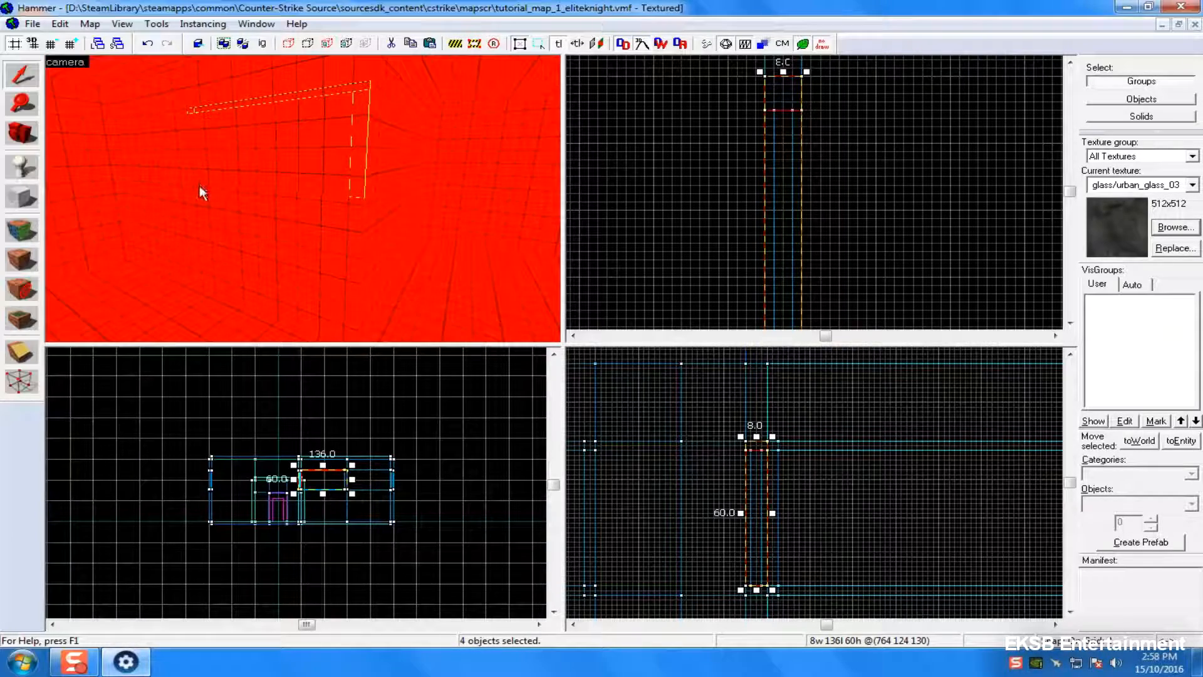
{"action": "left_click", "coordinate": [201, 188], "text": "ctrl"}
{"action": "left_click", "coordinate": [199, 182], "text": "ctrl"}
{"action": "left_click", "coordinate": [270, 193], "text": "ctrl"}
{"action": "left_click", "coordinate": [379, 197], "text": "ctrl"}
{"action": "left_click", "coordinate": [353, 199], "text": "ctrl"}
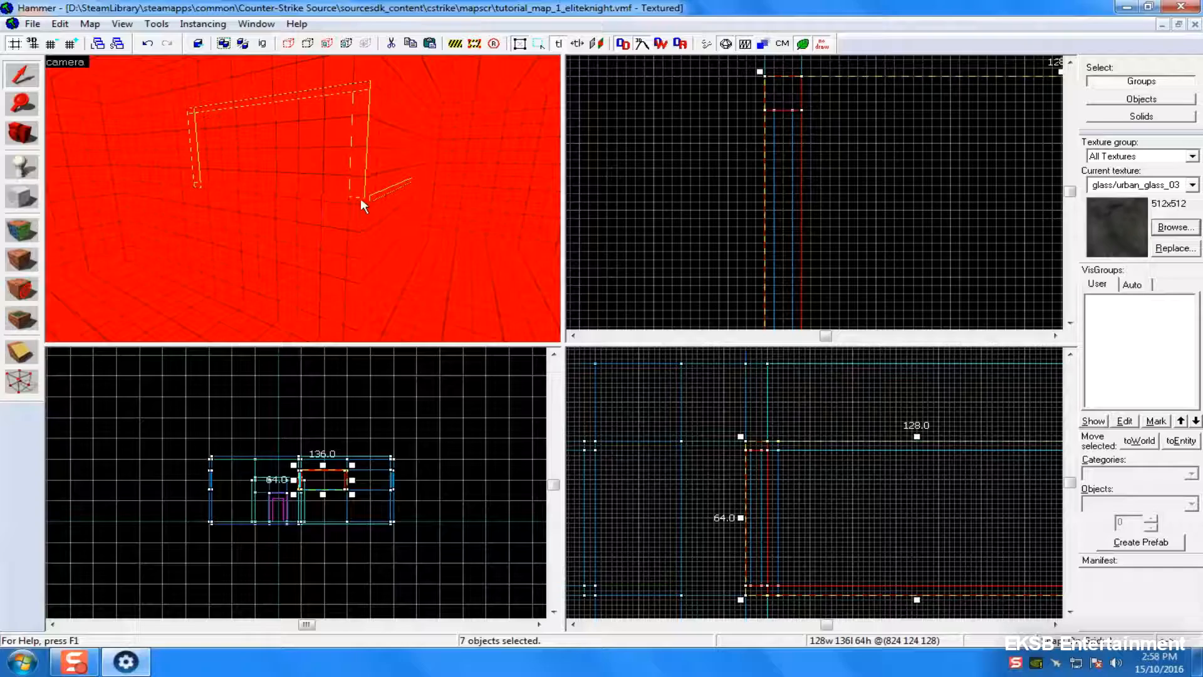
{"action": "left_click", "coordinate": [361, 199], "text": "ctrl"}
{"action": "left_click", "coordinate": [371, 197], "text": "ctrl"}
{"action": "left_click", "coordinate": [362, 199], "text": "ctrl"}
{"action": "left_click", "coordinate": [345, 199], "text": "ctrl"}
{"action": "left_click", "coordinate": [361, 198], "text": "ctrl"}
{"action": "left_click", "coordinate": [371, 196], "text": "ctrl"}
{"action": "left_click", "coordinate": [366, 198], "text": "ctrl"}
{"action": "left_click", "coordinate": [367, 200], "text": "ctrl"}
- Add the adjoining wall's remaining window frame pieces and the full-height corner piece to the selection
{"action": "key", "text": "z"}
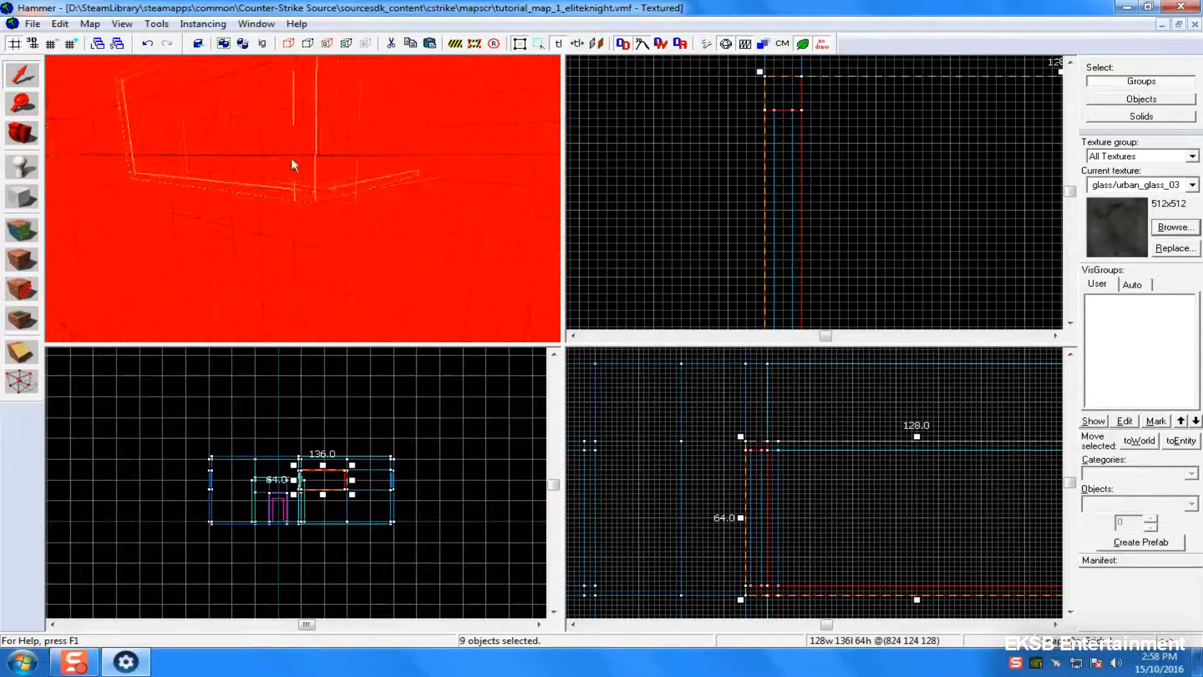
{"action": "key", "text": "s"}
{"action": "key", "text": "w"}
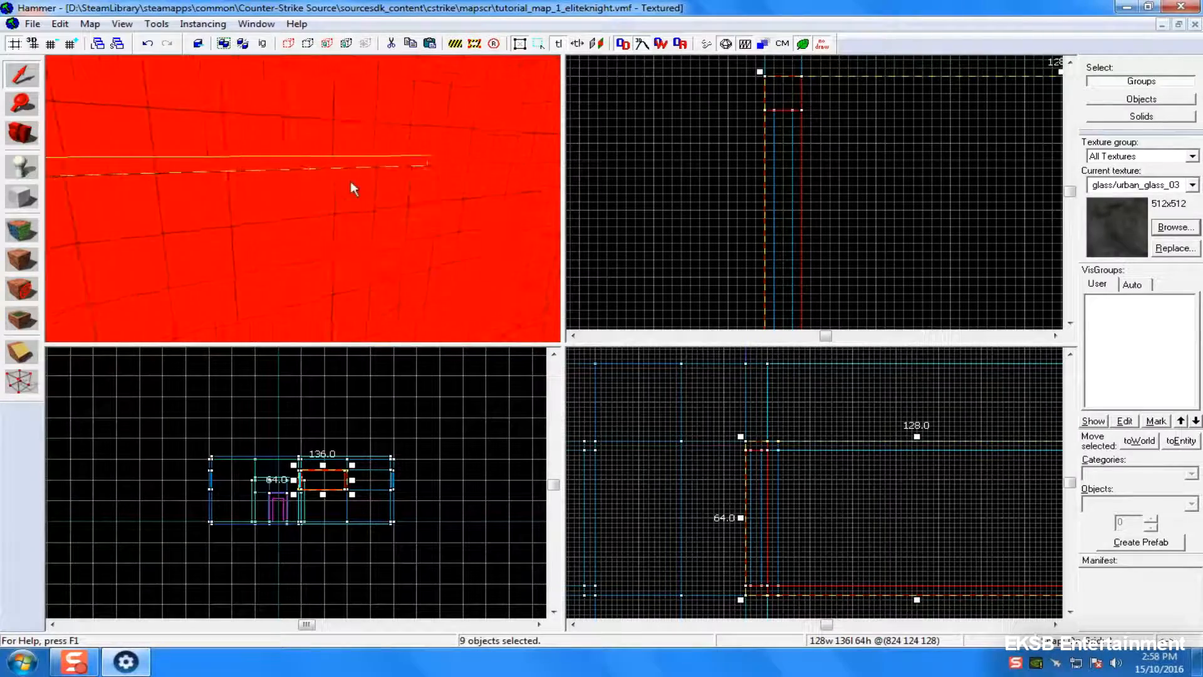
{"action": "key", "text": "s"}
{"action": "left_click", "coordinate": [383, 184], "text": "ctrl"}
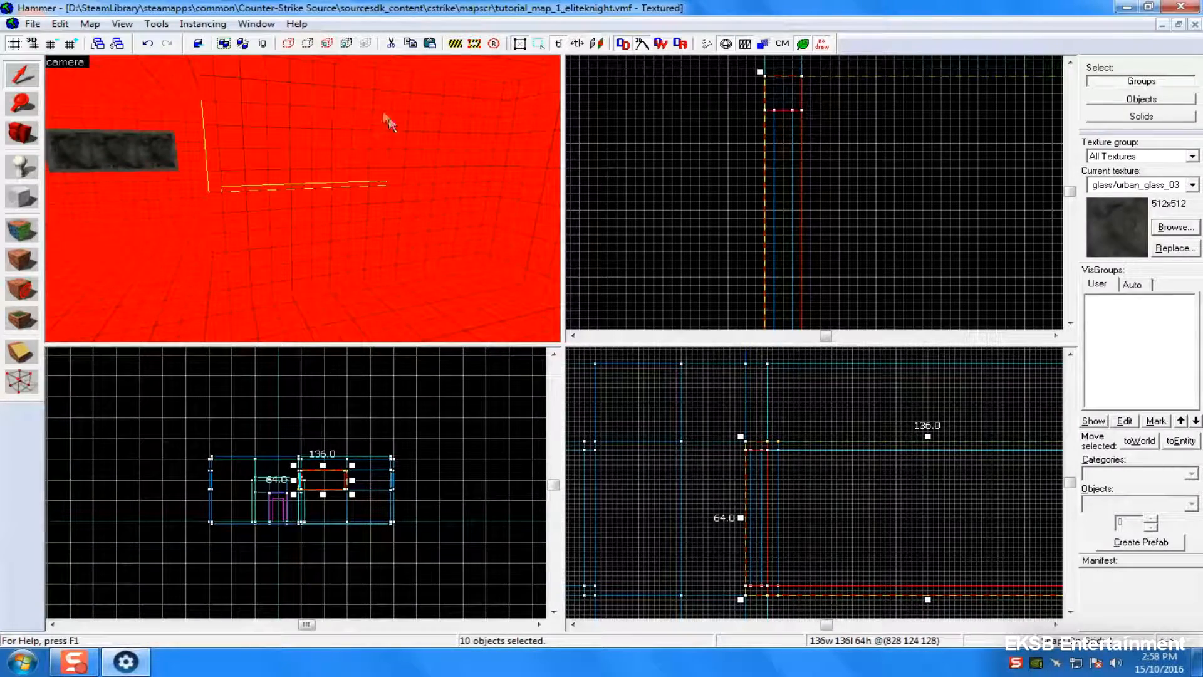
{"action": "left_click", "coordinate": [207, 112], "text": "ctrl"}
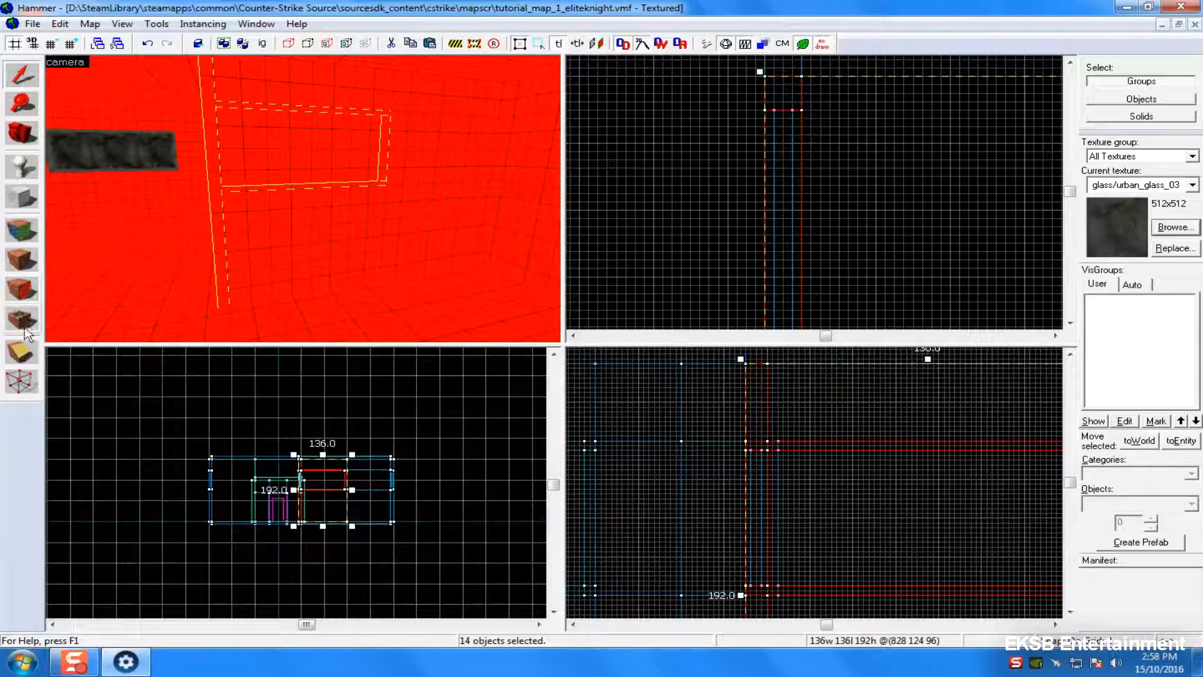
- Split the full-height corner piece at the window's upper and lower edges and deselect the parts above and below the window
{"action": "left_click", "coordinate": [21, 351]}
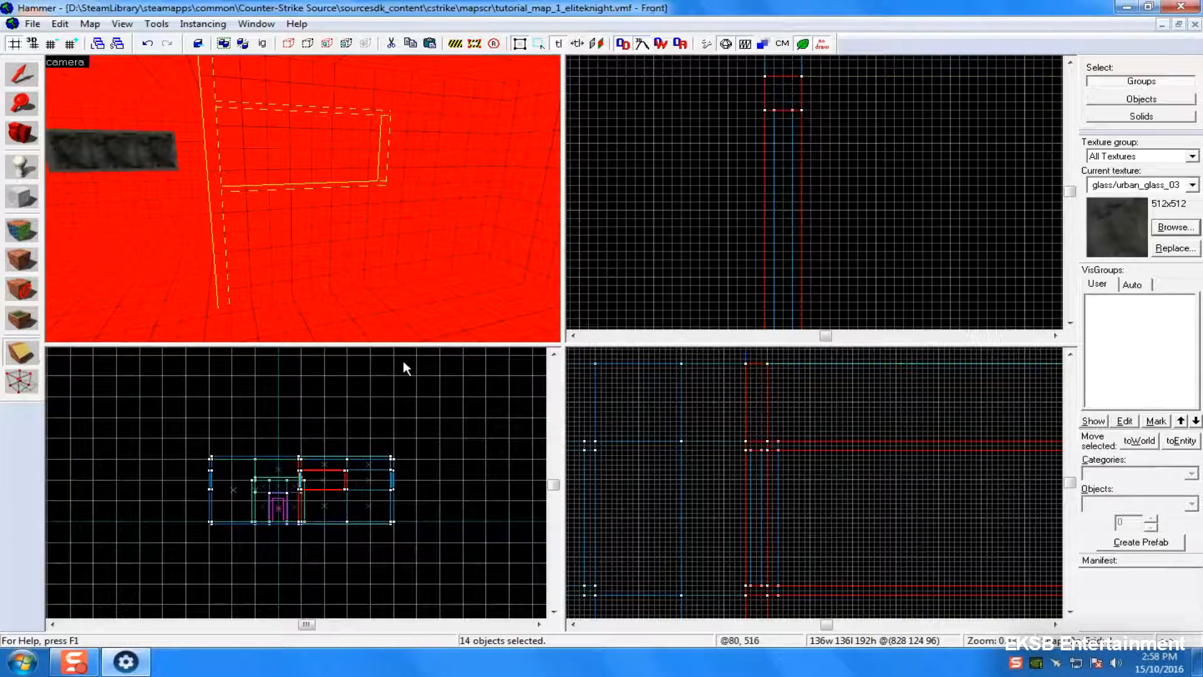
{"action": "left_click", "coordinate": [773, 444], "text": "ctrl"}
{"action": "left_click_drag", "start_coordinate": [772, 594], "coordinate": [740, 595]}
{"action": "key", "text": "Return"}
{"action": "left_click", "coordinate": [22, 76]}
{"action": "left_click", "coordinate": [195, 75], "text": "ctrl"}
{"action": "left_click", "coordinate": [194, 74], "text": "ctrl"}
{"action": "left_click", "coordinate": [209, 81], "text": "ctrl"}
{"action": "left_click", "coordinate": [215, 218], "text": "ctrl"}
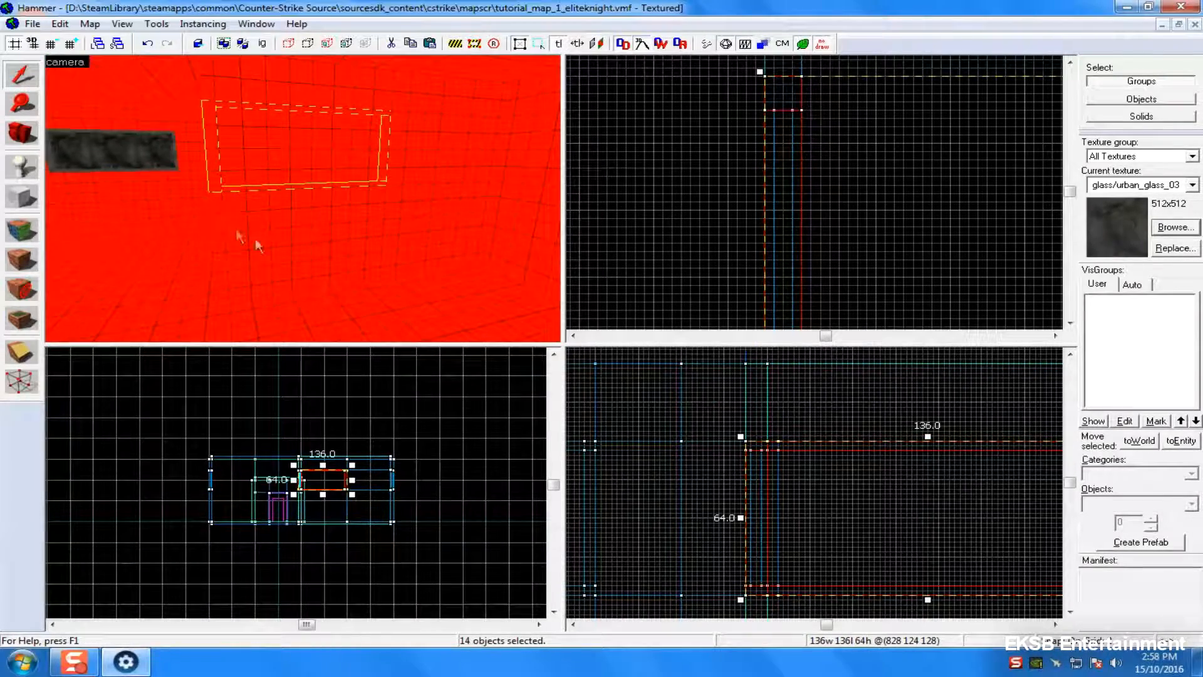
- Apply the halo_textures/halo_metal001 texture to all selected frame pieces of the corner window
{"action": "key", "text": "a"}
{"action": "key", "text": "d"}
{"action": "key", "text": "a"}
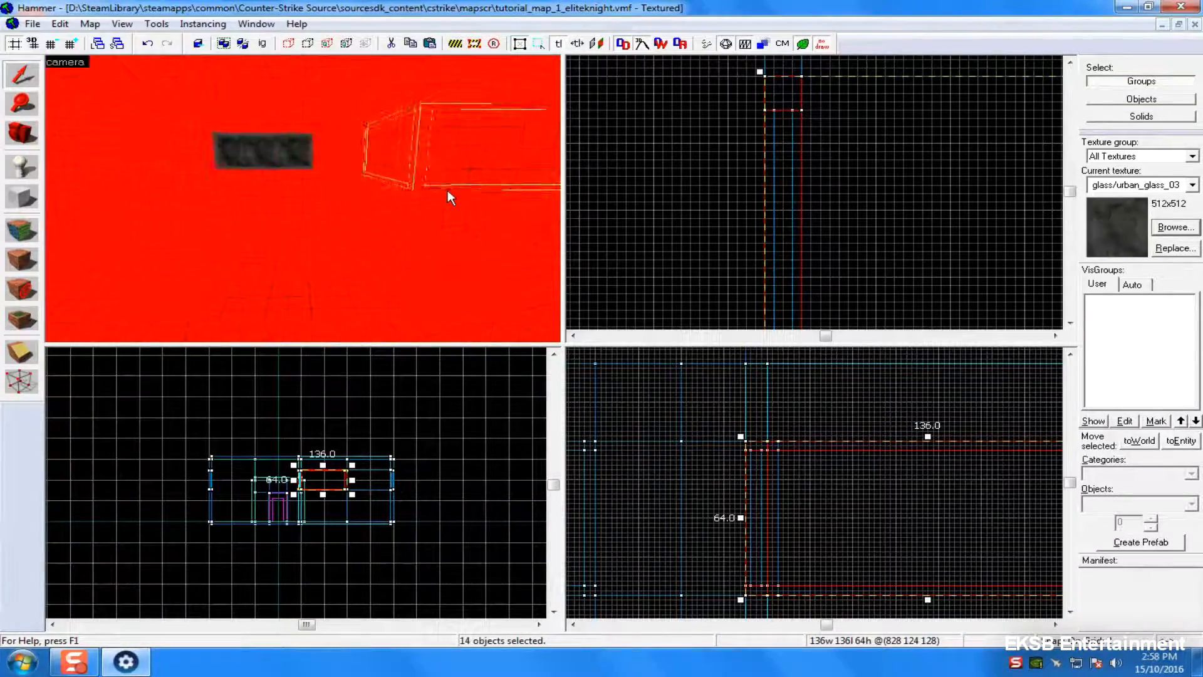
{"action": "key", "text": "w"}
{"action": "left_click", "coordinate": [1174, 227]}
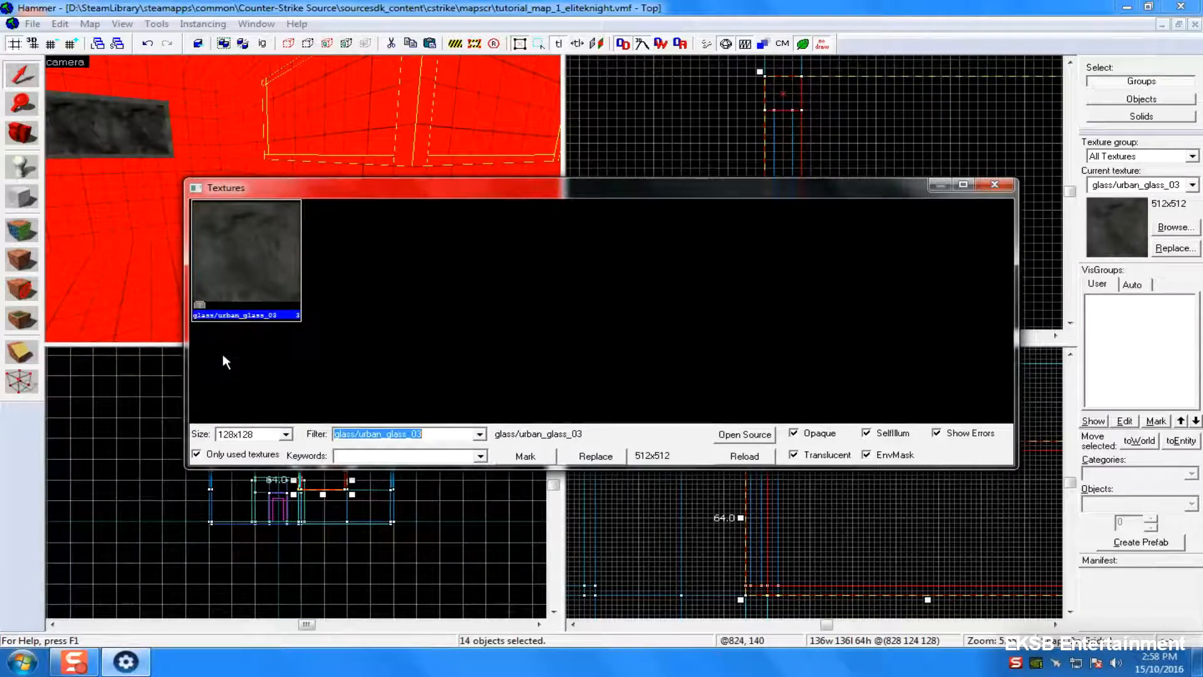
{"action": "left_click", "coordinate": [227, 348]}
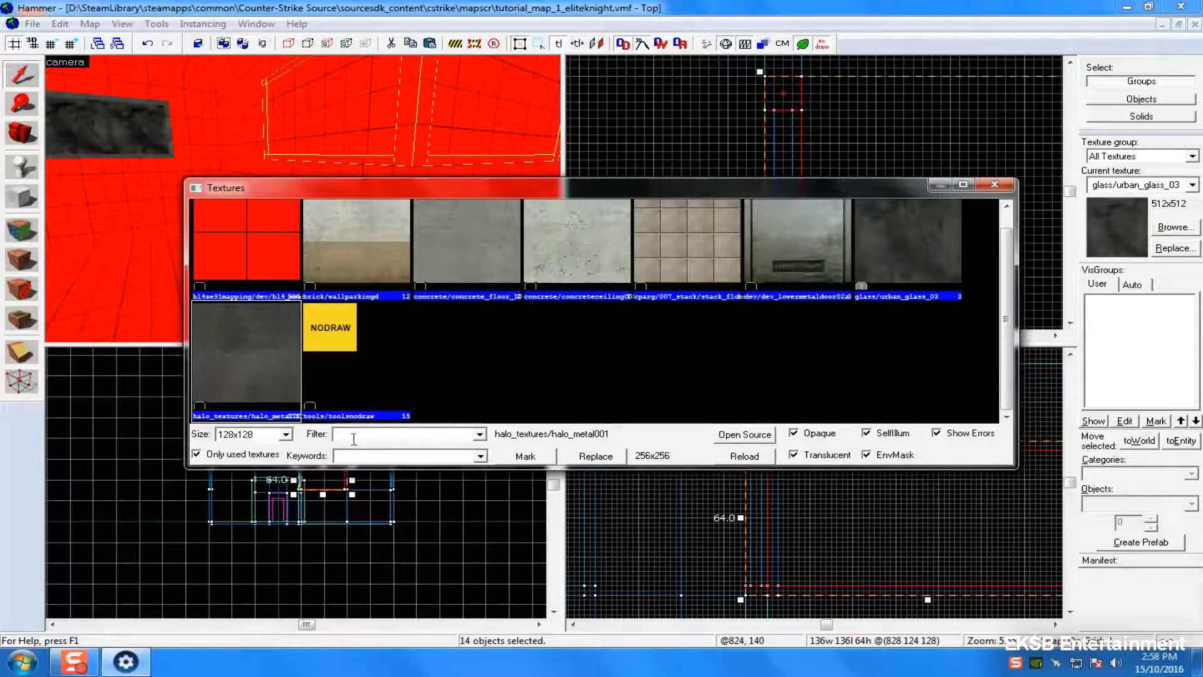
{"action": "double_click", "coordinate": [269, 370]}
{"action": "left_click", "coordinate": [25, 260]}
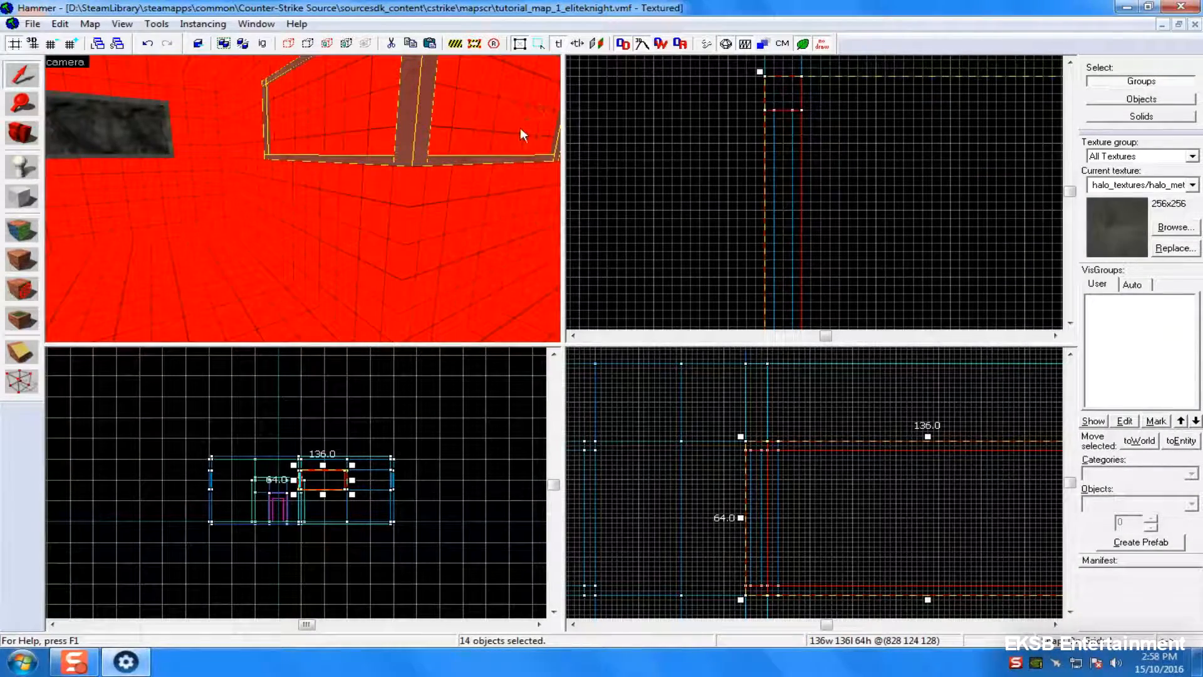
- Apply the tools/toolsnodraw texture to both glass panes of the corner window
{"action": "key", "text": "Escape"}
{"action": "left_click", "coordinate": [450, 132]}
{"action": "scroll", "coordinate": [962, 197], "scroll_direction": "down", "scroll_amount": 3}
{"action": "key", "text": "Right"}
{"action": "key", "text": "Down"}
{"action": "key", "text": "Down"}
{"action": "key", "text": "Down"}
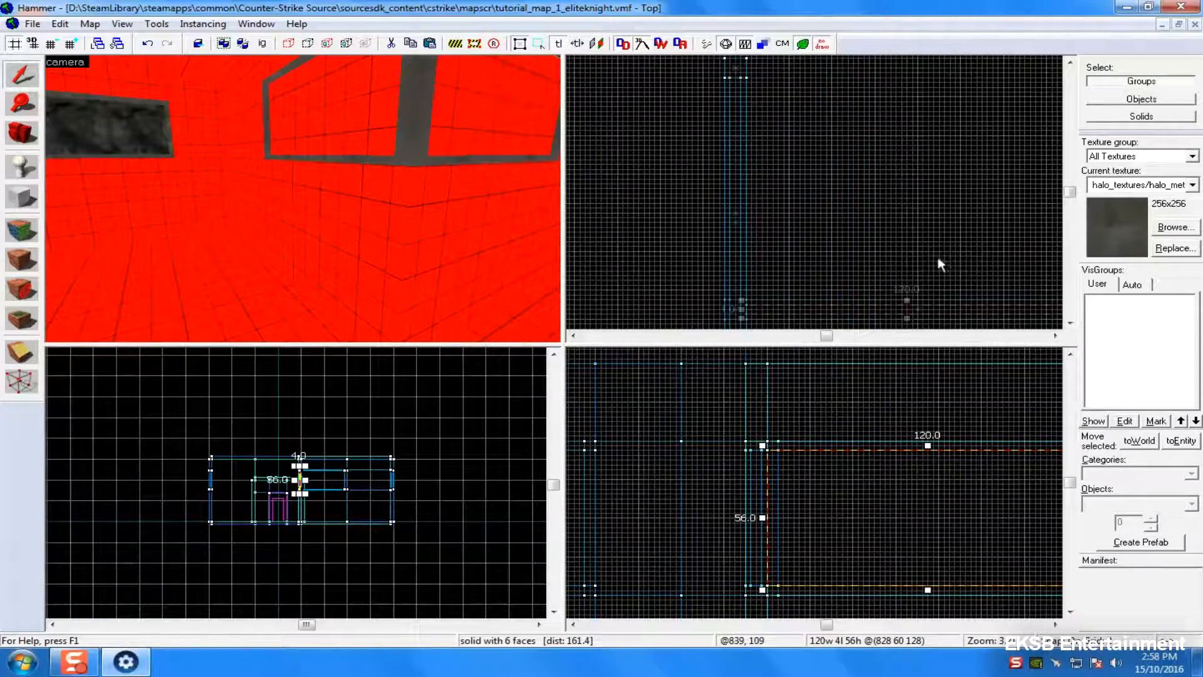
{"action": "key", "text": "Escape"}
{"action": "left_click", "coordinate": [518, 108]}
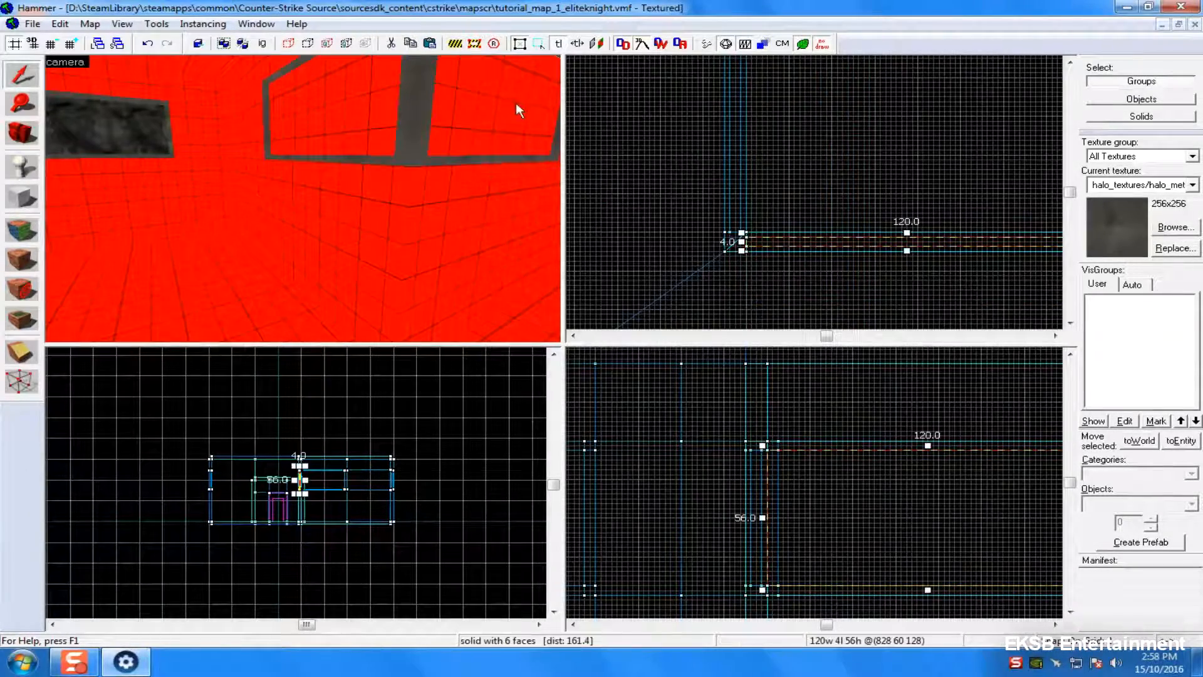
{"action": "left_click", "coordinate": [296, 122], "text": "ctrl"}
{"action": "left_click", "coordinate": [1172, 231]}
{"action": "double_click", "coordinate": [339, 356]}
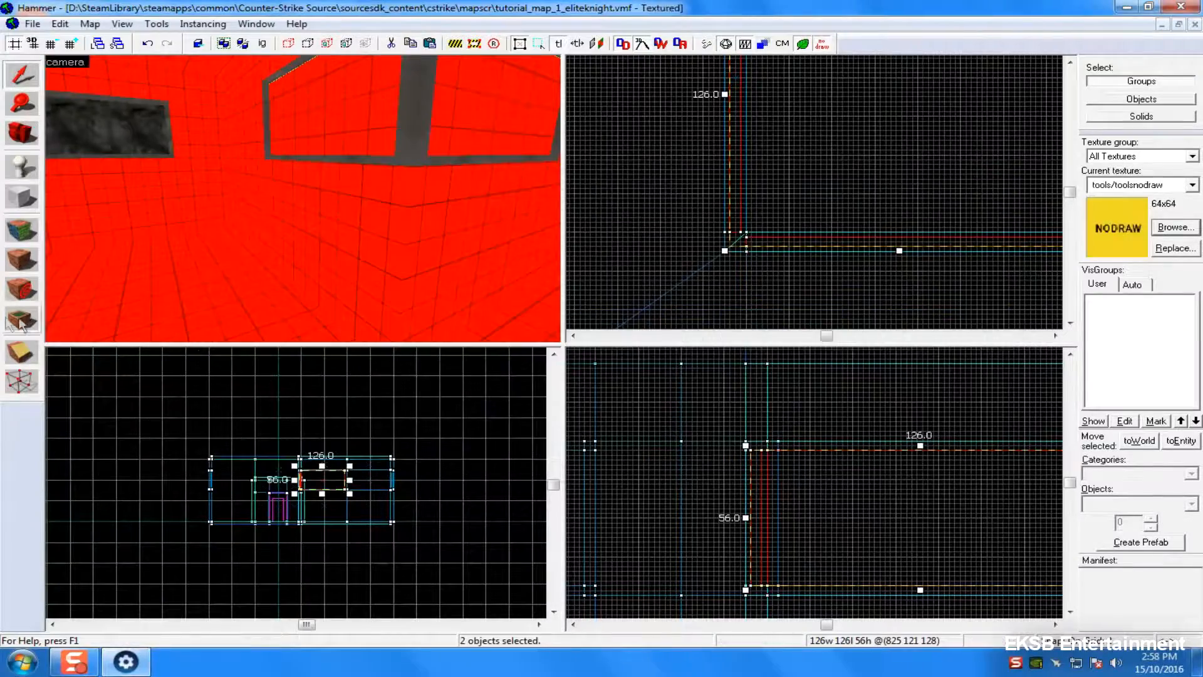
{"action": "left_click", "coordinate": [22, 261]}
{"action": "key", "text": "Escape"}
- Copy the glass/urban_glass_03 texture from the neighbouring window onto the visible faces of the two corner panes
{"action": "left_click", "coordinate": [1172, 227]}
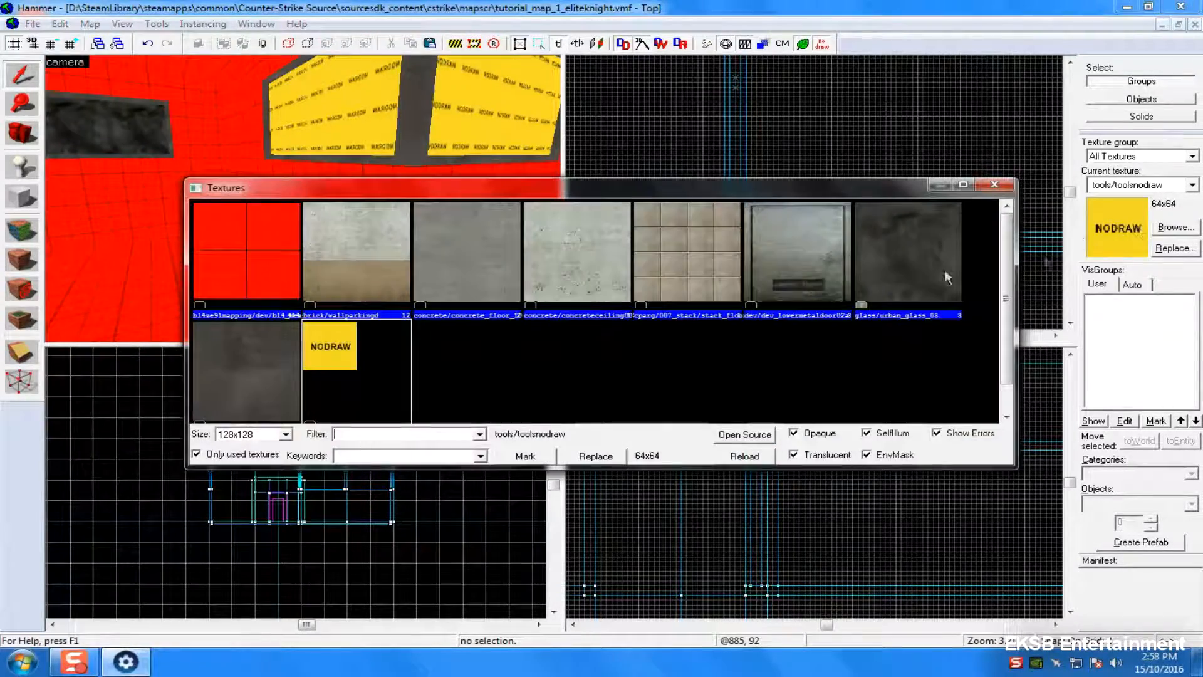
{"action": "left_click", "coordinate": [995, 185]}
{"action": "left_click", "coordinate": [23, 230]}
{"action": "left_click", "coordinate": [119, 125]}
{"action": "right_click", "coordinate": [385, 128]}
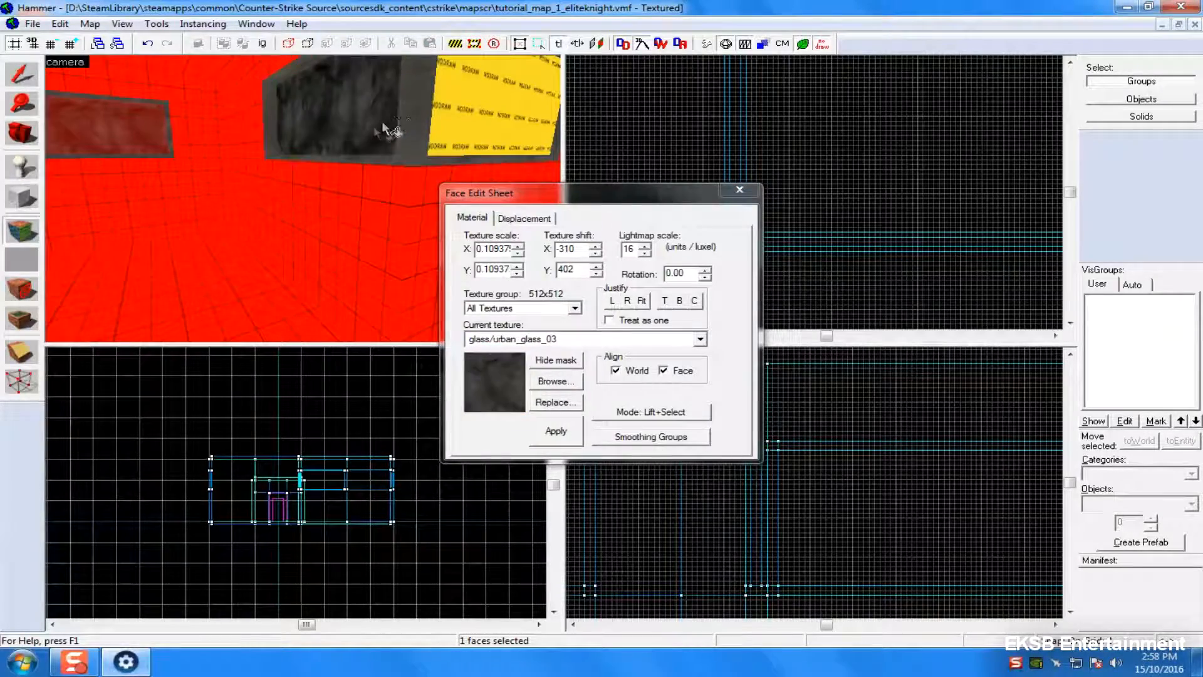
{"action": "left_click", "coordinate": [327, 109]}
{"action": "right_click", "coordinate": [500, 113]}
{"action": "left_click", "coordinate": [740, 190]}
- Set the current texture to concrete/concreteceiling003a from the textures used in the map
{"action": "scroll", "coordinate": [519, 155], "scroll_direction": "up", "scroll_amount": 5}
{"action": "scroll", "coordinate": [520, 157], "scroll_direction": "down", "scroll_amount": 5}
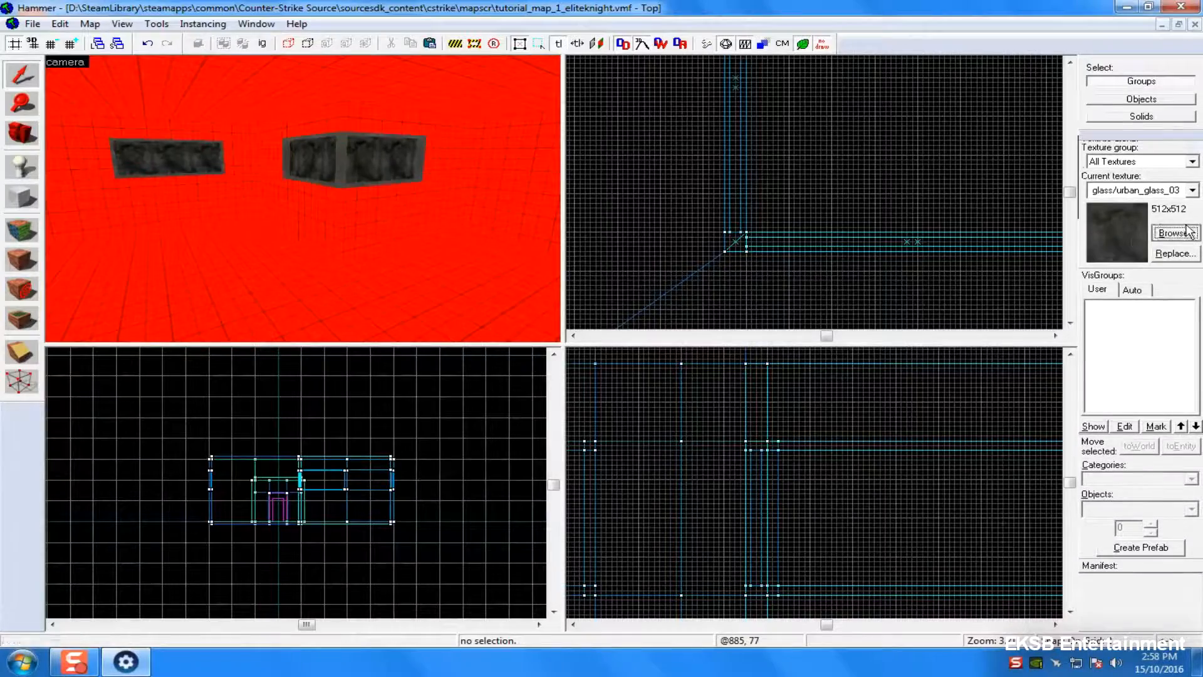
{"action": "left_click", "coordinate": [1174, 233]}
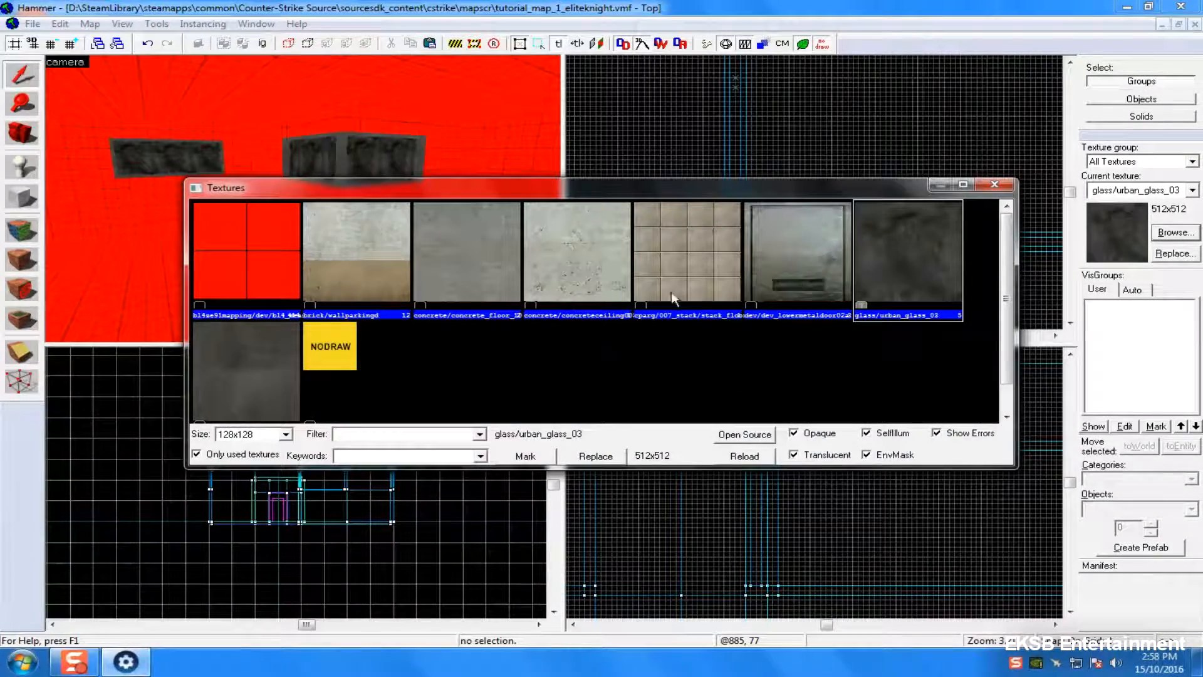
{"action": "double_click", "coordinate": [593, 255]}
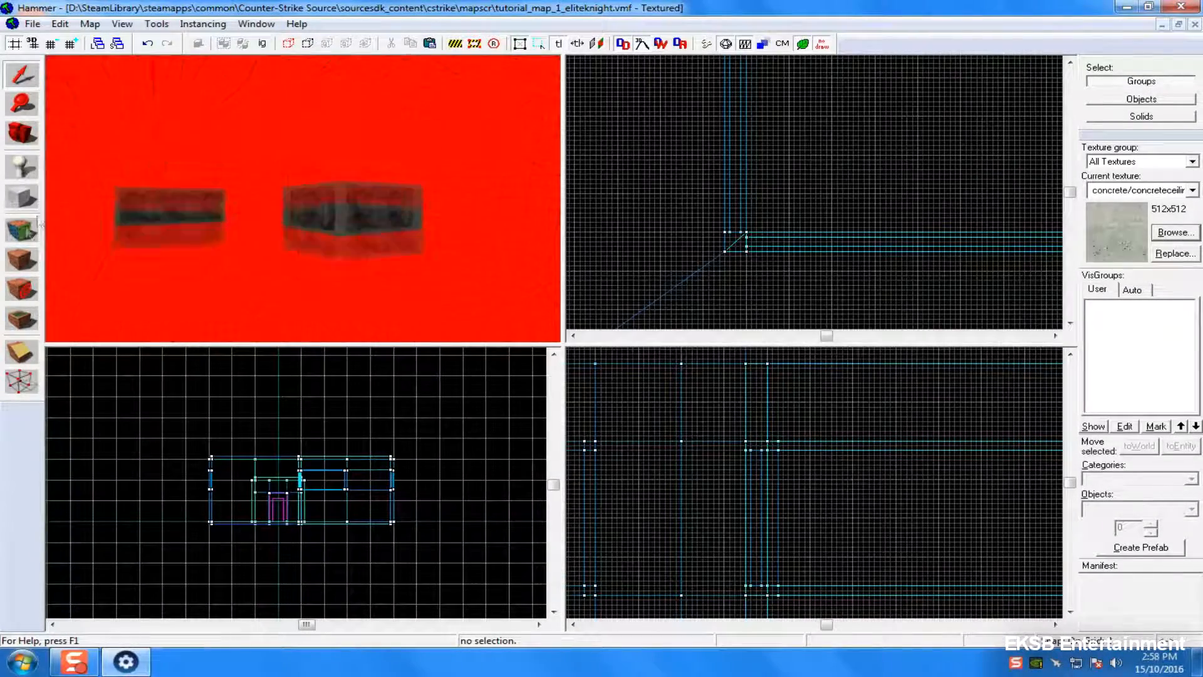
- Filter all available textures by "wall" and choose concrete/concretewall064b for face editing
{"action": "left_click", "coordinate": [20, 231]}
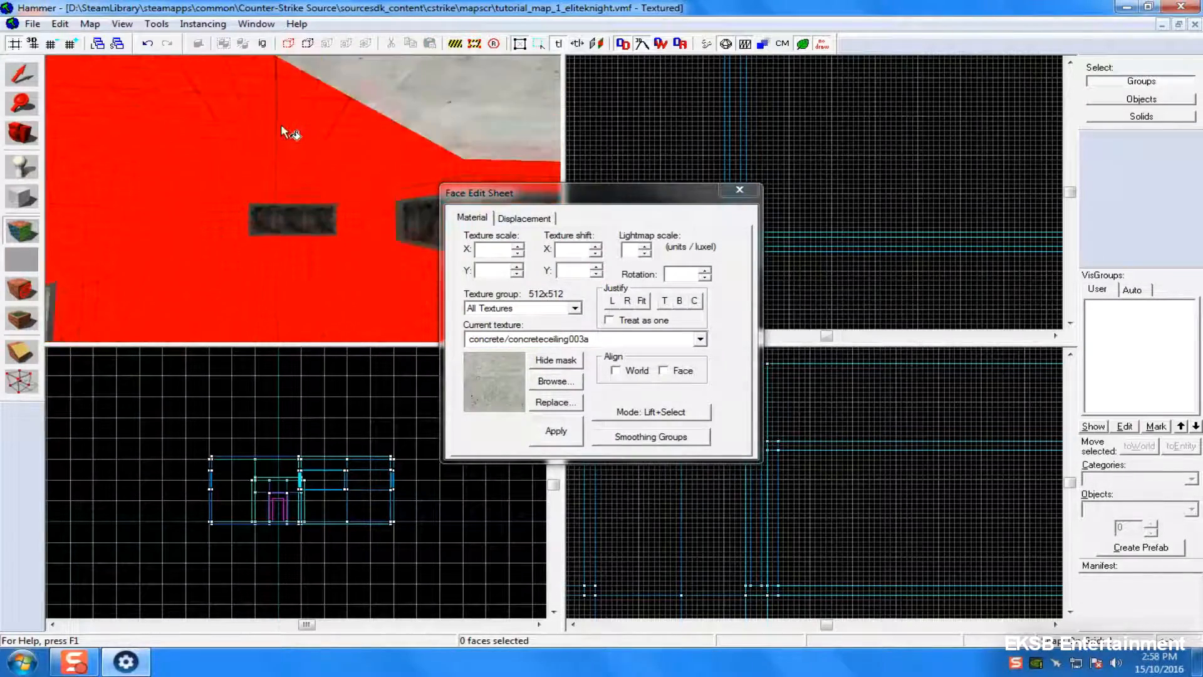
{"action": "left_click", "coordinate": [545, 382]}
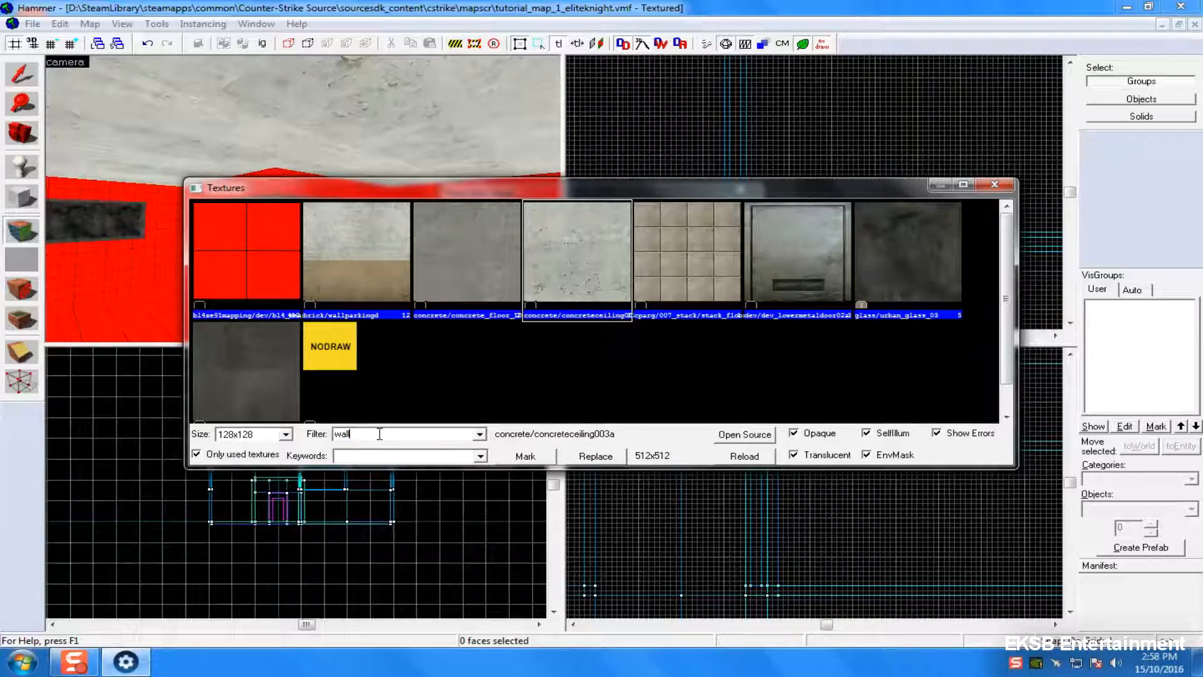
{"action": "left_click", "coordinate": [270, 452]}
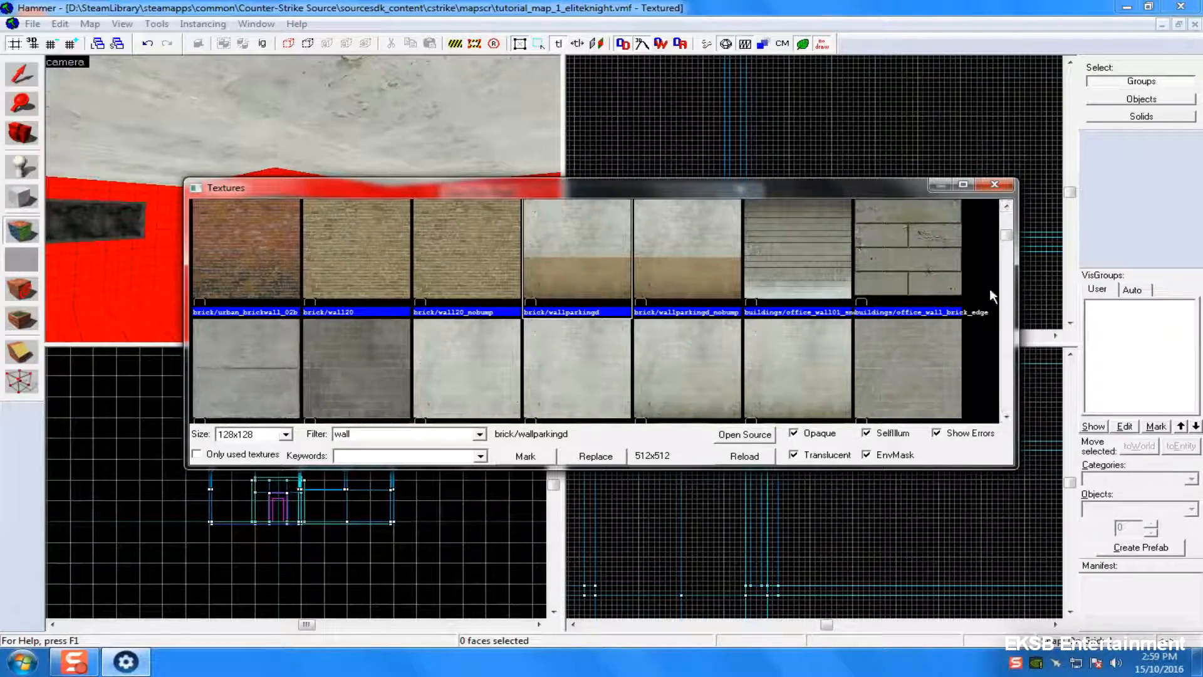
{"action": "left_click_drag", "start_coordinate": [1007, 236], "coordinate": [1052, 250]}
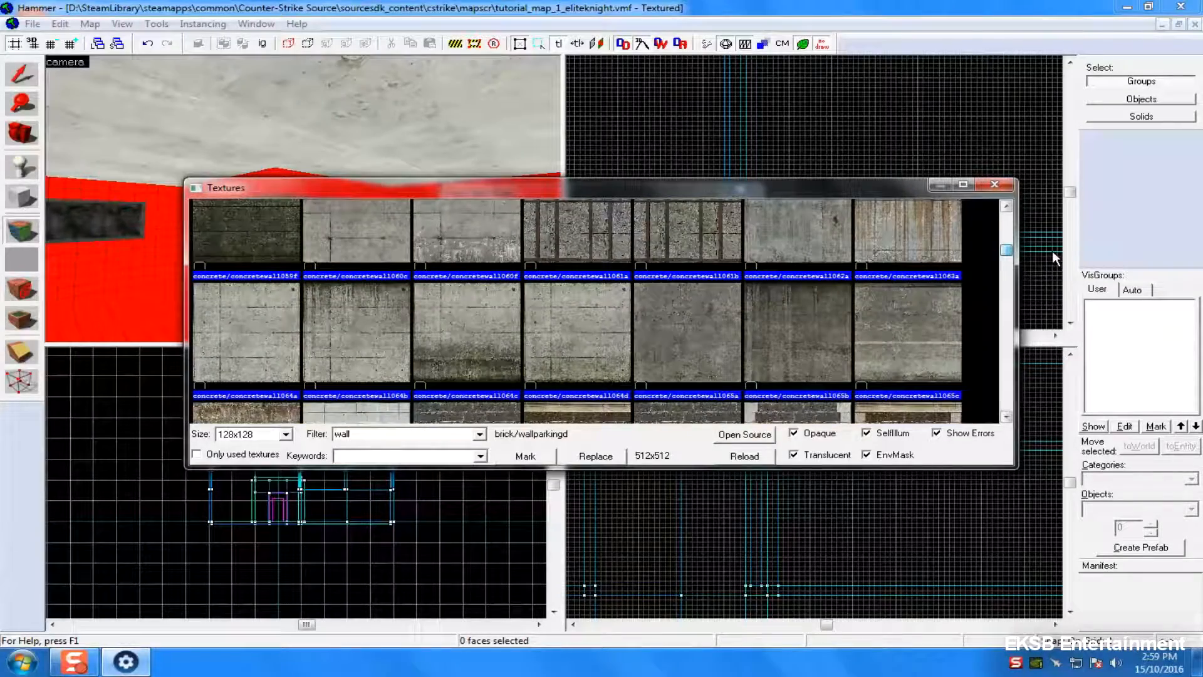
{"action": "double_click", "coordinate": [366, 348]}
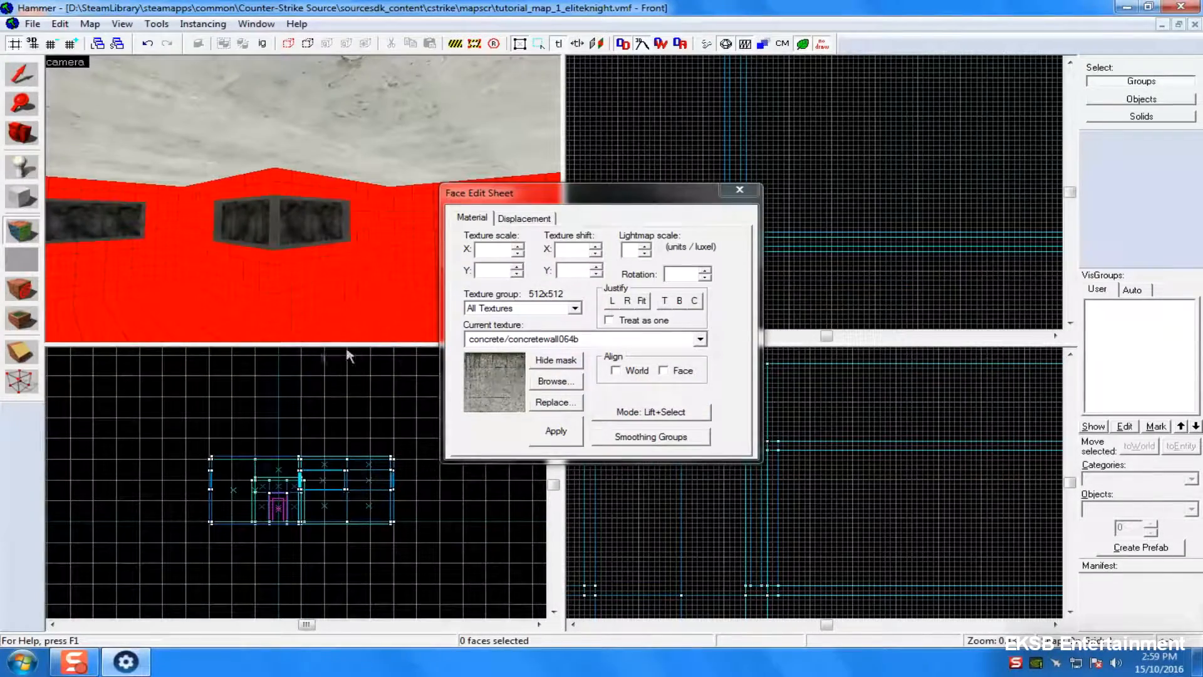
- Try the concrete/concretewall064b texture on the wall face beside the corner window
{"action": "scroll", "coordinate": [348, 351], "scroll_direction": "up", "scroll_amount": 3}
{"action": "key", "text": "z"}
{"action": "key", "text": "z"}
{"action": "right_click", "coordinate": [345, 252]}
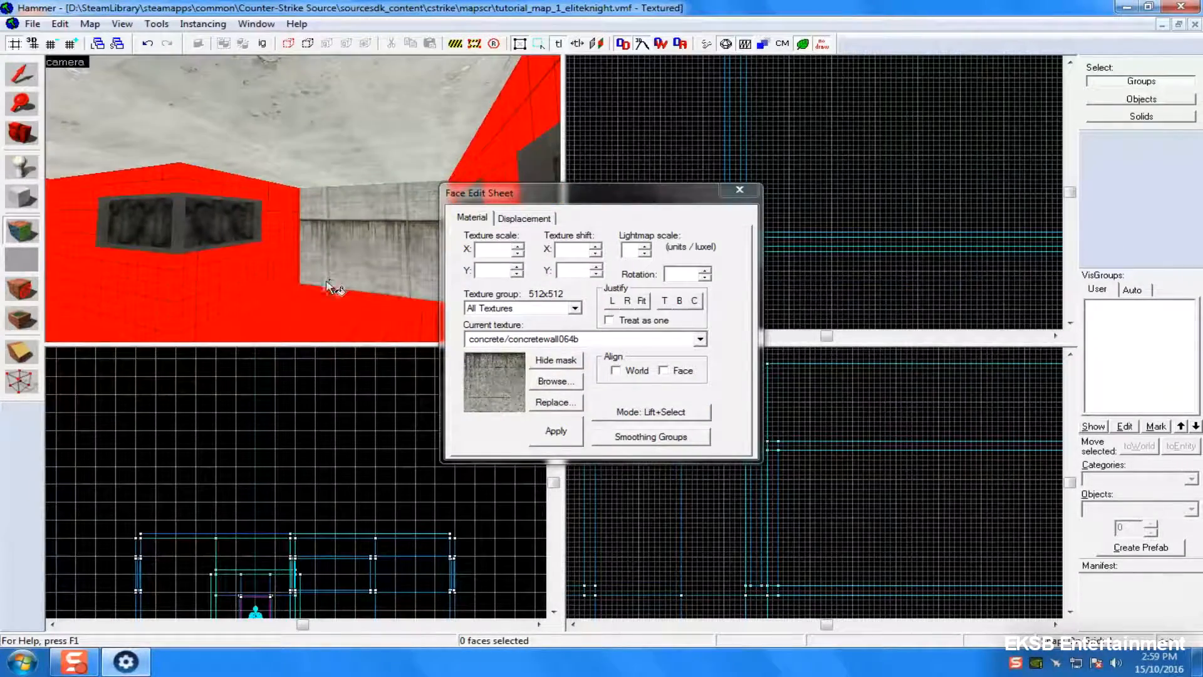
{"action": "left_click", "coordinate": [740, 190]}
{"action": "left_click", "coordinate": [316, 272]}
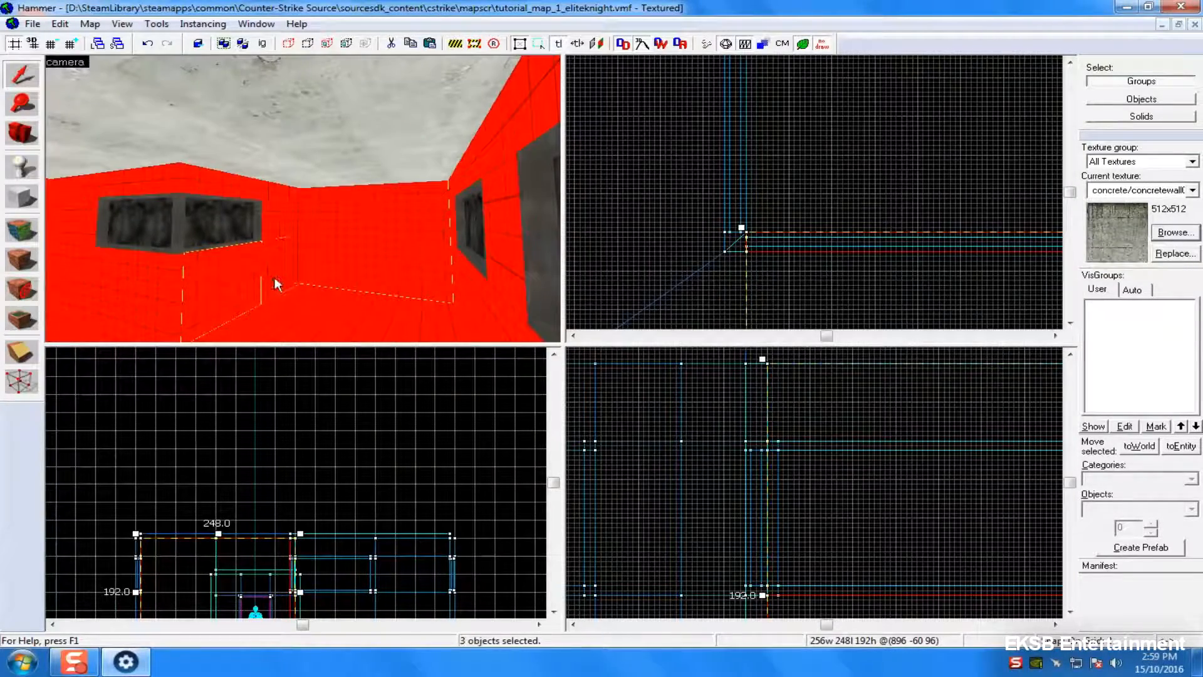
{"action": "key", "text": "Escape"}
{"action": "scroll", "coordinate": [303, 291], "scroll_direction": "down", "scroll_amount": 2}
{"action": "scroll", "coordinate": [377, 448], "scroll_direction": "down", "scroll_amount": 2}
{"action": "scroll", "coordinate": [722, 509], "scroll_direction": "down", "scroll_amount": 2}
{"action": "scroll", "coordinate": [959, 219], "scroll_direction": "down", "scroll_amount": 11}
{"action": "scroll", "coordinate": [996, 254], "scroll_direction": "down", "scroll_amount": 3}
{"action": "left_click_drag", "start_coordinate": [978, 304], "coordinate": [851, 140]}
{"action": "scroll", "coordinate": [849, 182], "scroll_direction": "up", "scroll_amount": 2}
{"action": "scroll", "coordinate": [865, 171], "scroll_direction": "up", "scroll_amount": 2}
{"action": "key", "text": "Return"}
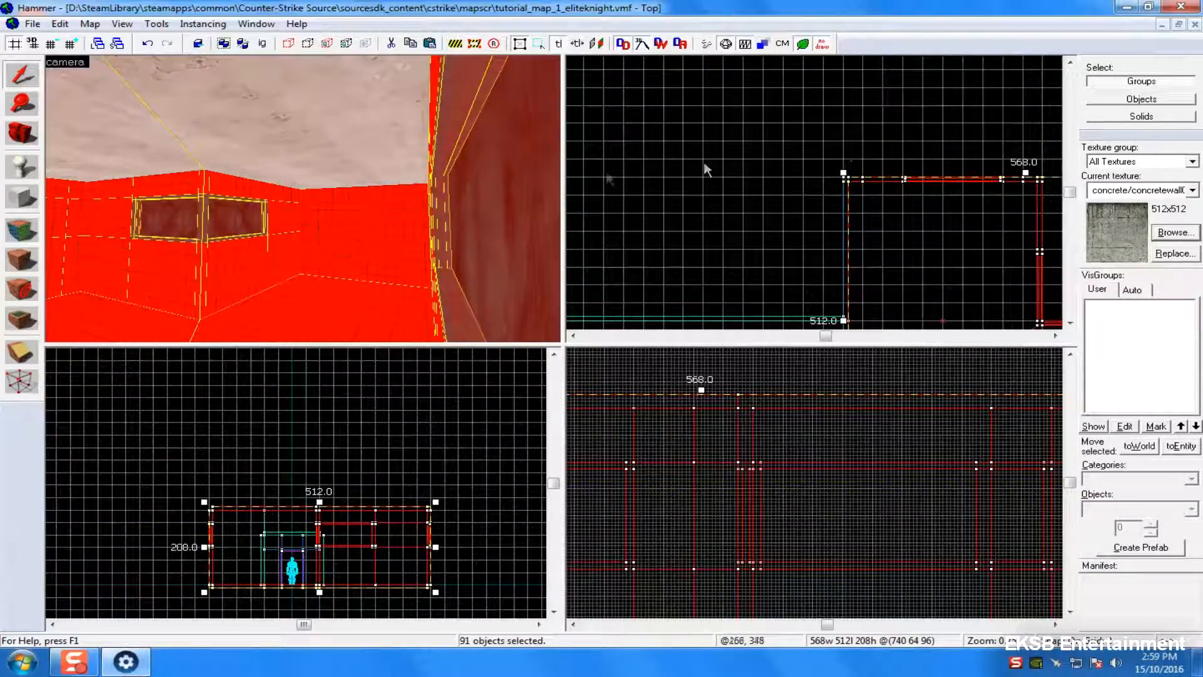
{"action": "key", "text": "Left"}
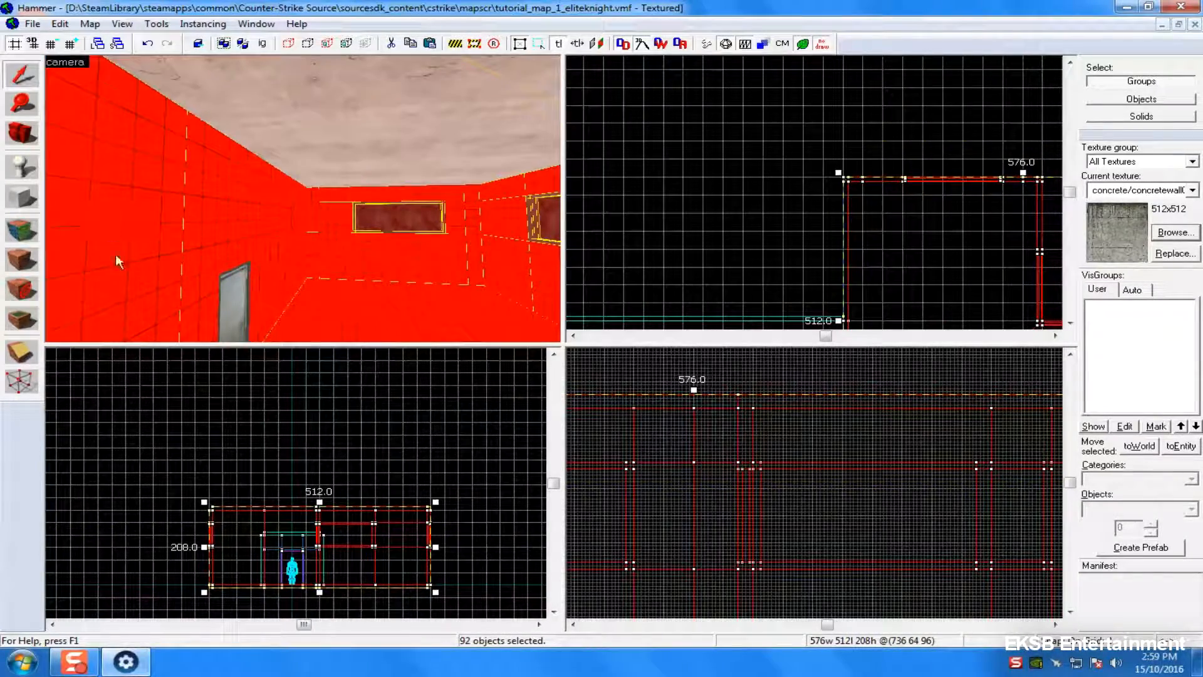
{"action": "key", "text": "z"}
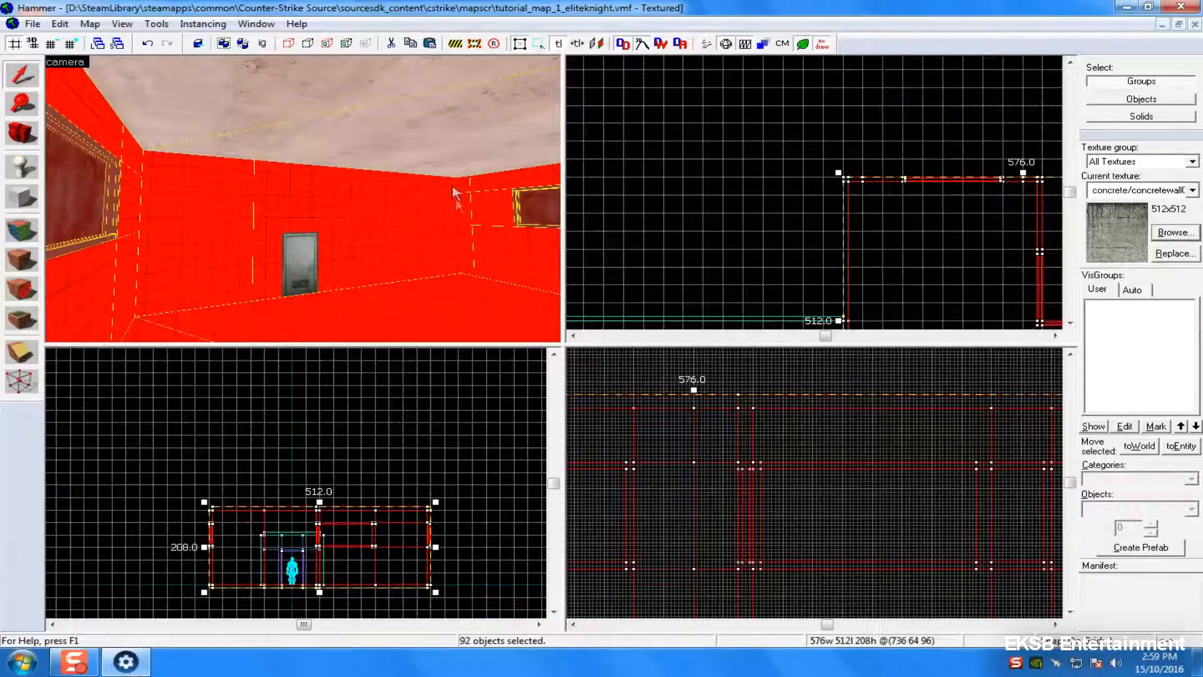
{"action": "key", "text": "Escape"}
{"action": "left_click", "coordinate": [374, 180]}
{"action": "key", "text": "Escape"}
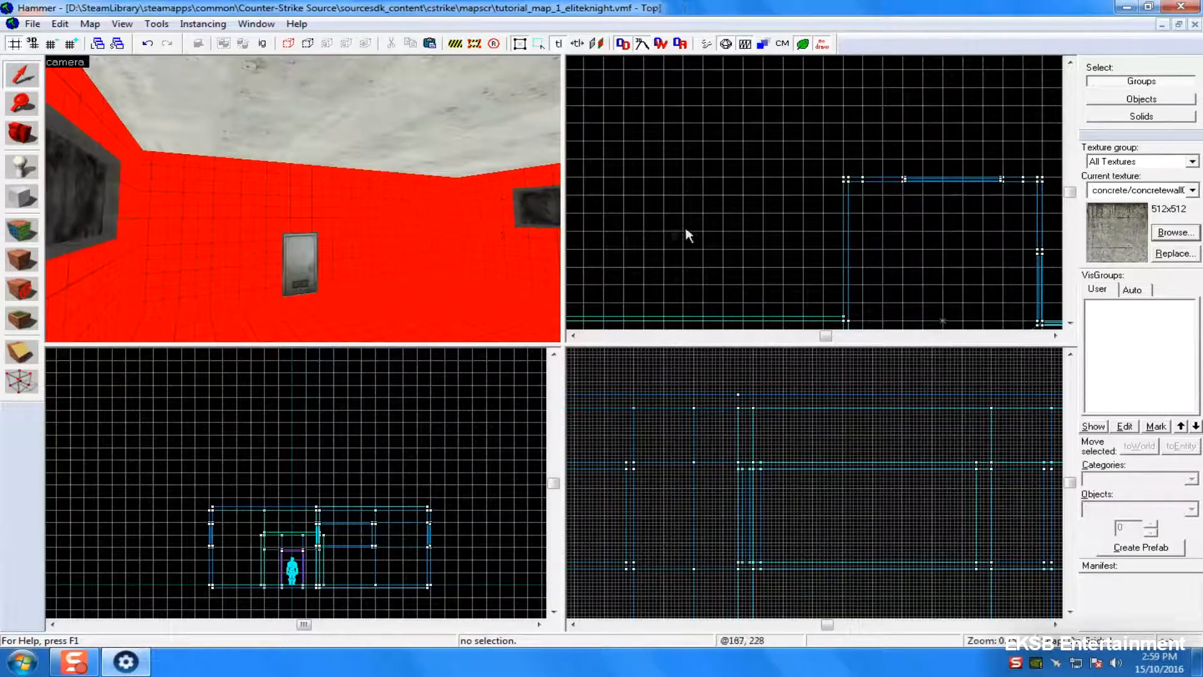
- Box-select the room's walls, windows and door in the side view, leaving out the floor and ceiling
{"action": "scroll", "coordinate": [921, 219], "scroll_direction": "down", "scroll_amount": 5}
{"action": "scroll", "coordinate": [837, 539], "scroll_direction": "down", "scroll_amount": 4}
{"action": "scroll", "coordinate": [792, 486], "scroll_direction": "up", "scroll_amount": 4}
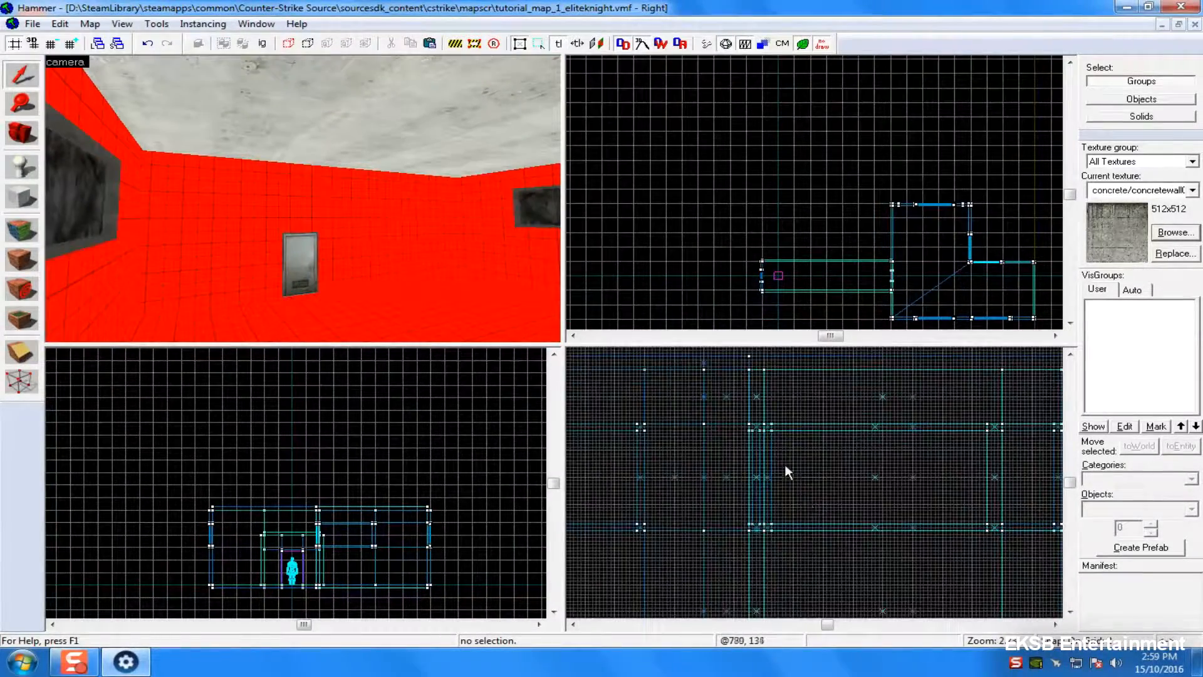
{"action": "scroll", "coordinate": [799, 480], "scroll_direction": "down", "scroll_amount": 5}
{"action": "scroll", "coordinate": [800, 478], "scroll_direction": "up", "scroll_amount": 3}
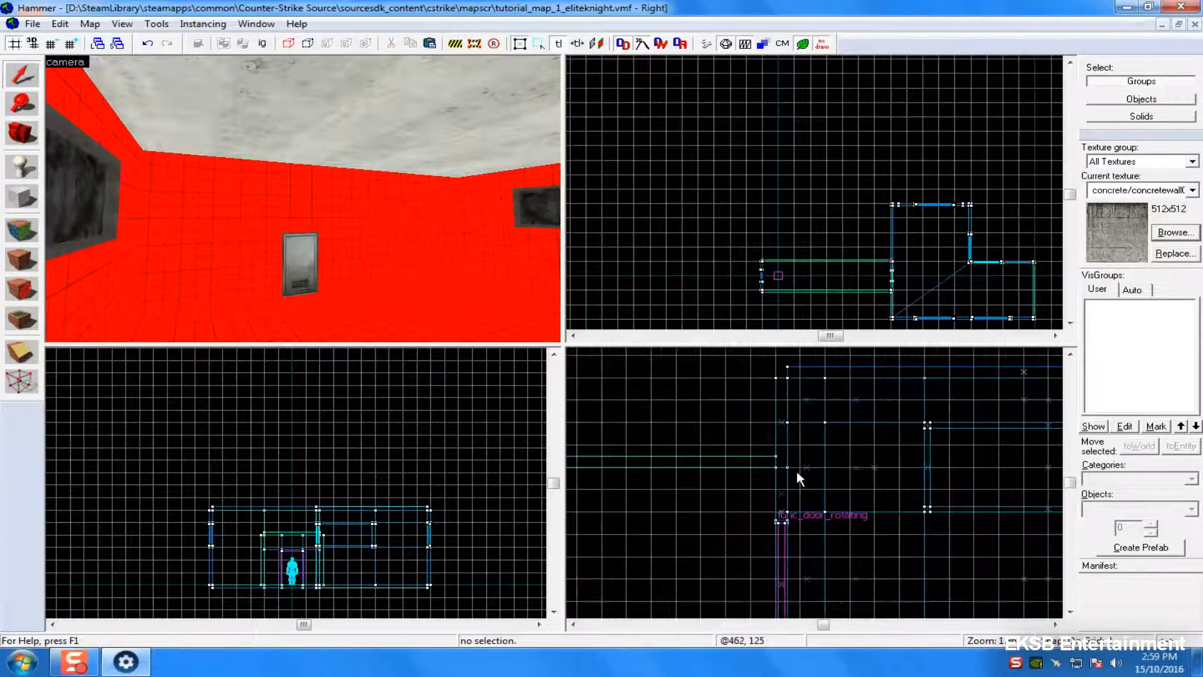
{"action": "left_click_drag", "start_coordinate": [777, 377], "coordinate": [1037, 544]}
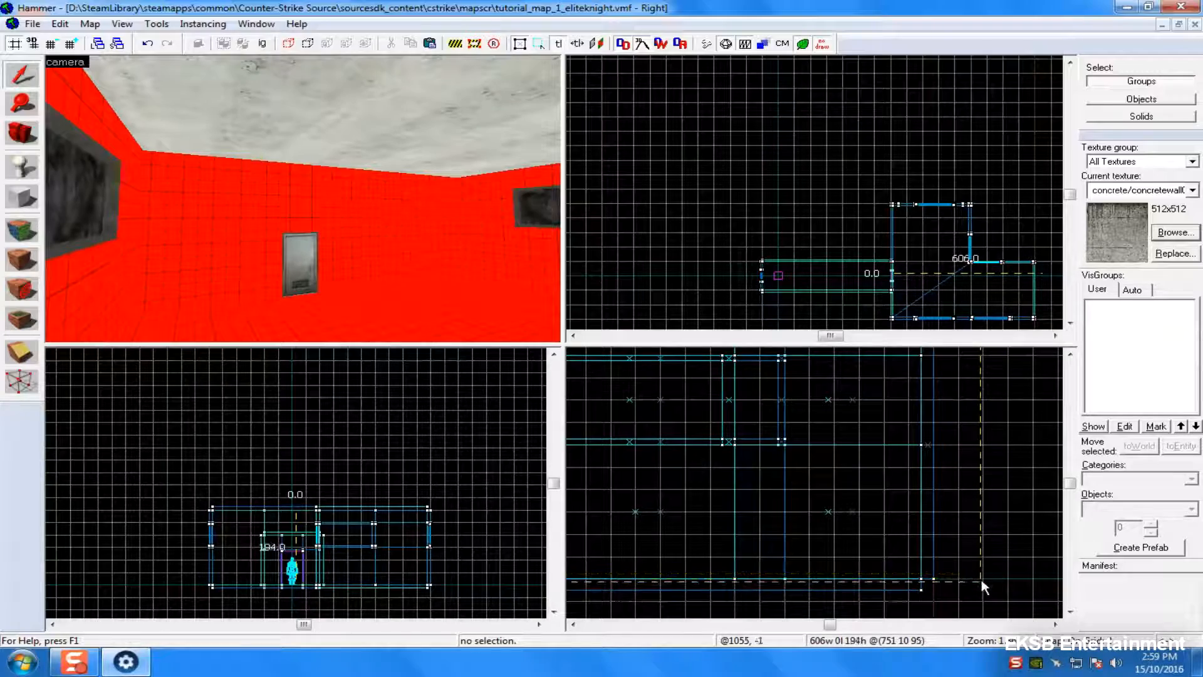
{"action": "key", "text": "Return"}
{"action": "scroll", "coordinate": [378, 426], "scroll_direction": "up", "scroll_amount": 5}
{"action": "scroll", "coordinate": [318, 299], "scroll_direction": "up", "scroll_amount": 5}
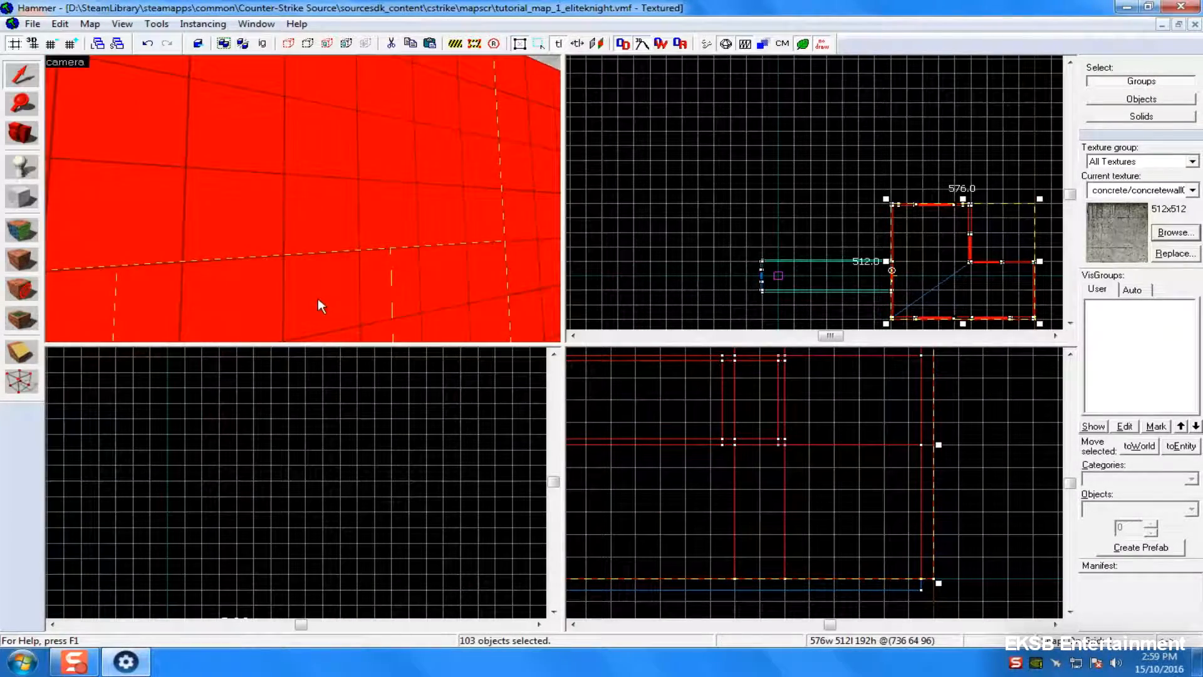
- Clear the selection and undo back to the full selection of walls, windows and door
{"action": "scroll", "coordinate": [323, 307], "scroll_direction": "down", "scroll_amount": 2}
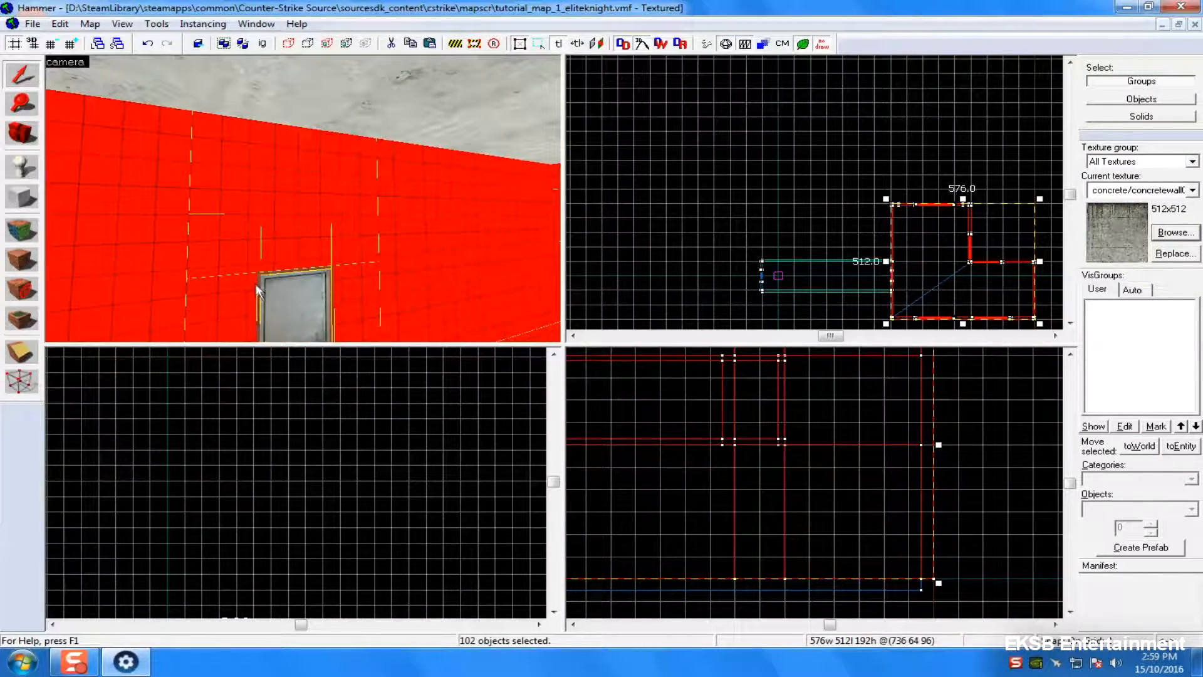
{"action": "key", "text": "Escape"}
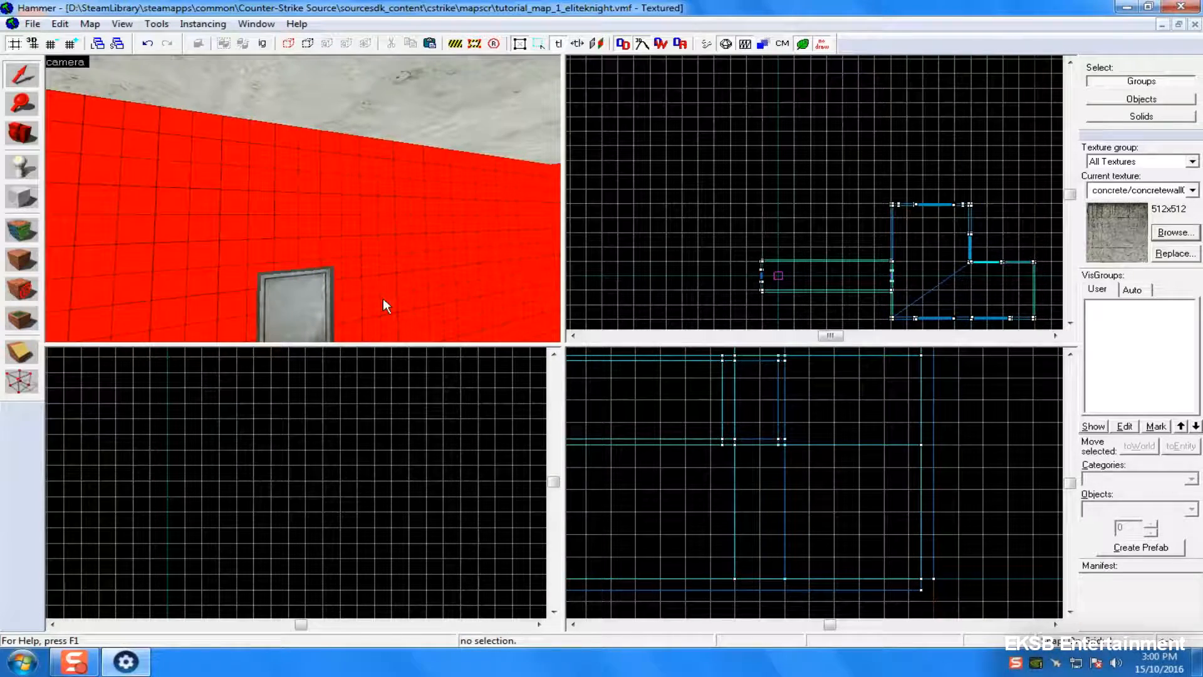
{"action": "key", "text": "ctrl+z"}
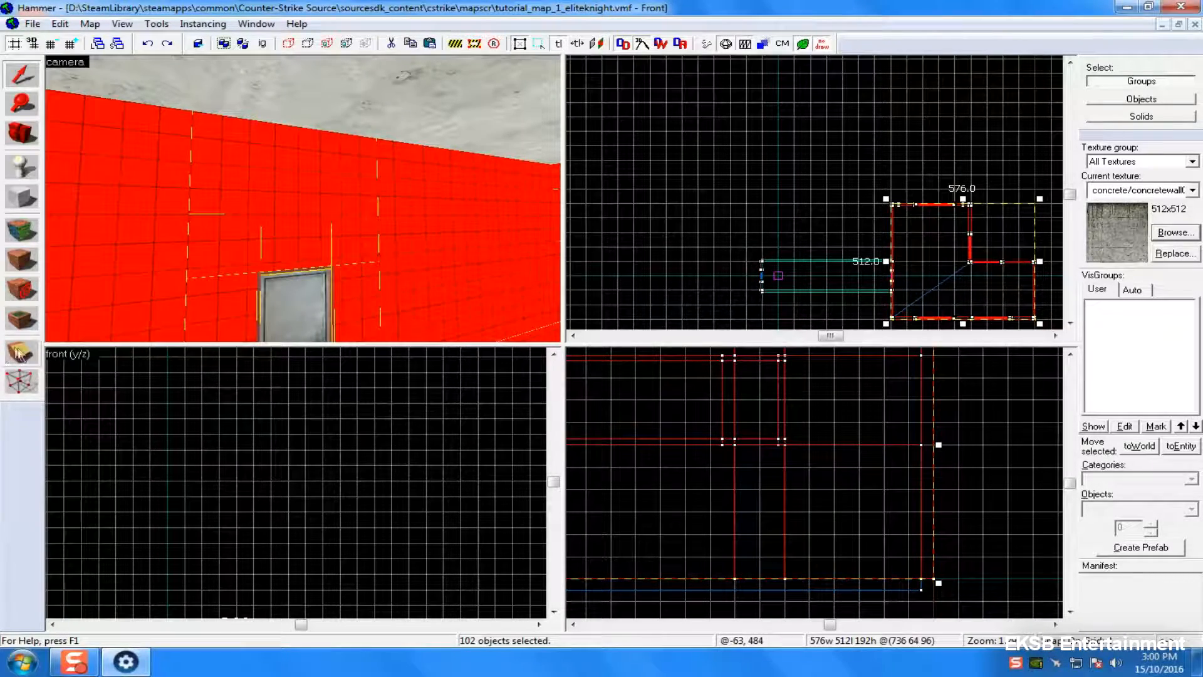
{"action": "scroll", "coordinate": [202, 182], "scroll_direction": "down", "scroll_amount": 5}
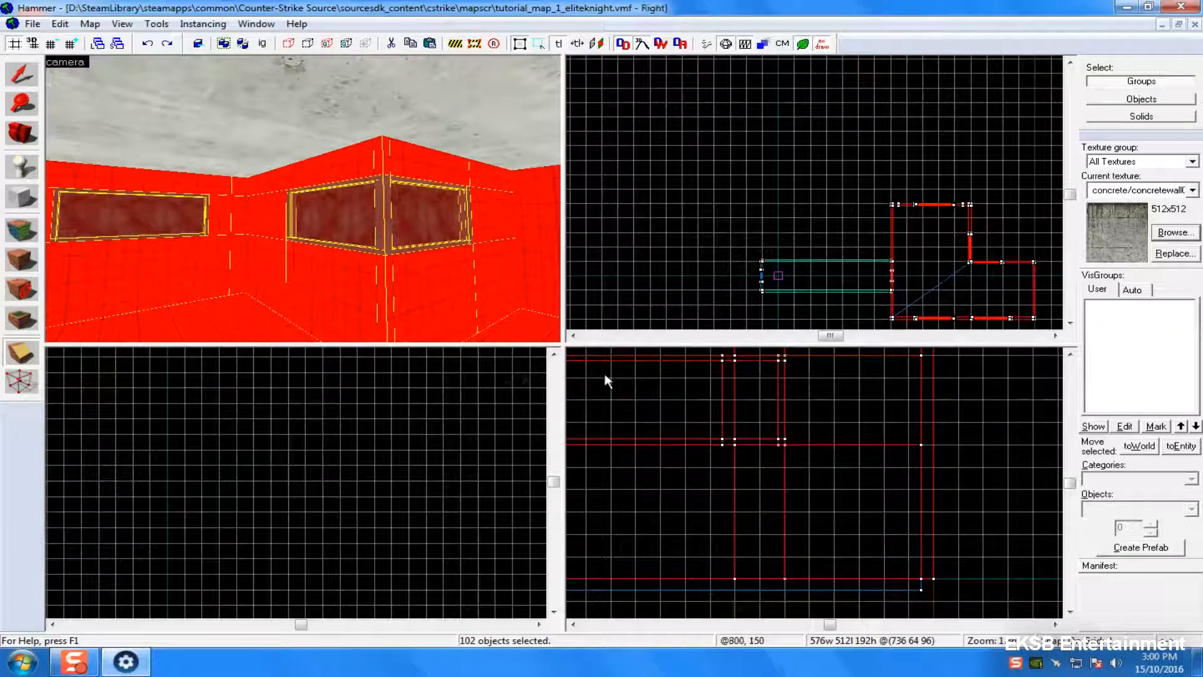
{"action": "scroll", "coordinate": [692, 405], "scroll_direction": "down", "scroll_amount": 3}
{"action": "key", "text": "ctrl+z"}
{"action": "key", "text": "ctrl+z"}
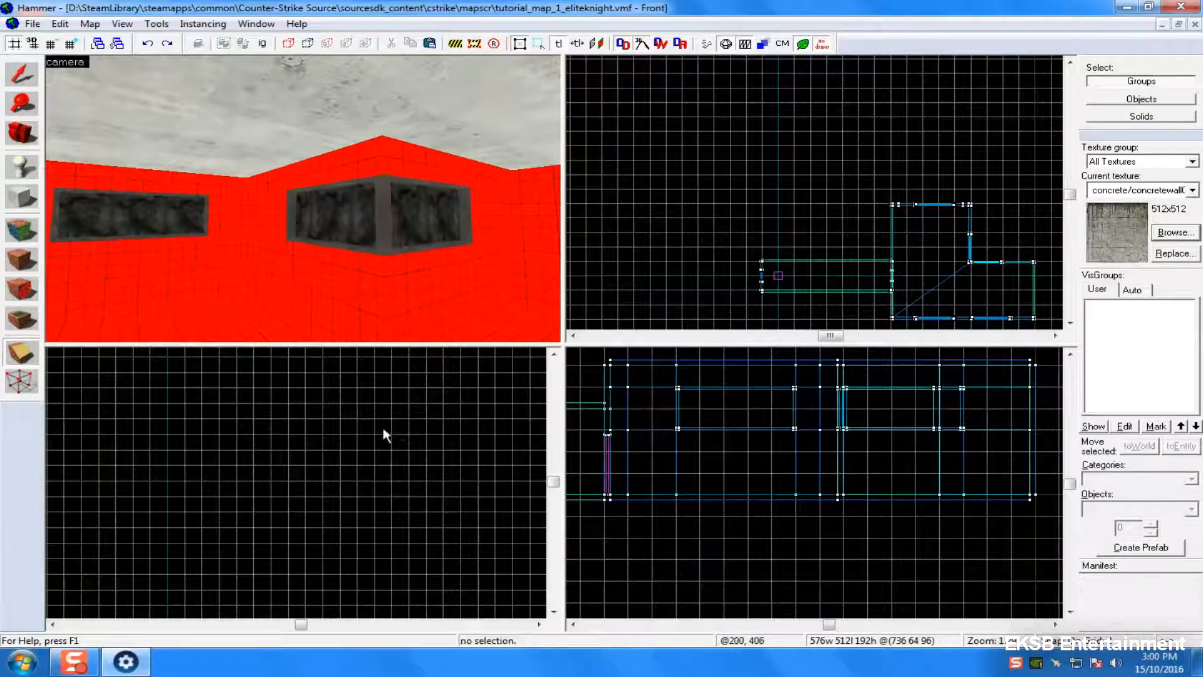
{"action": "key", "text": "ctrl+z"}
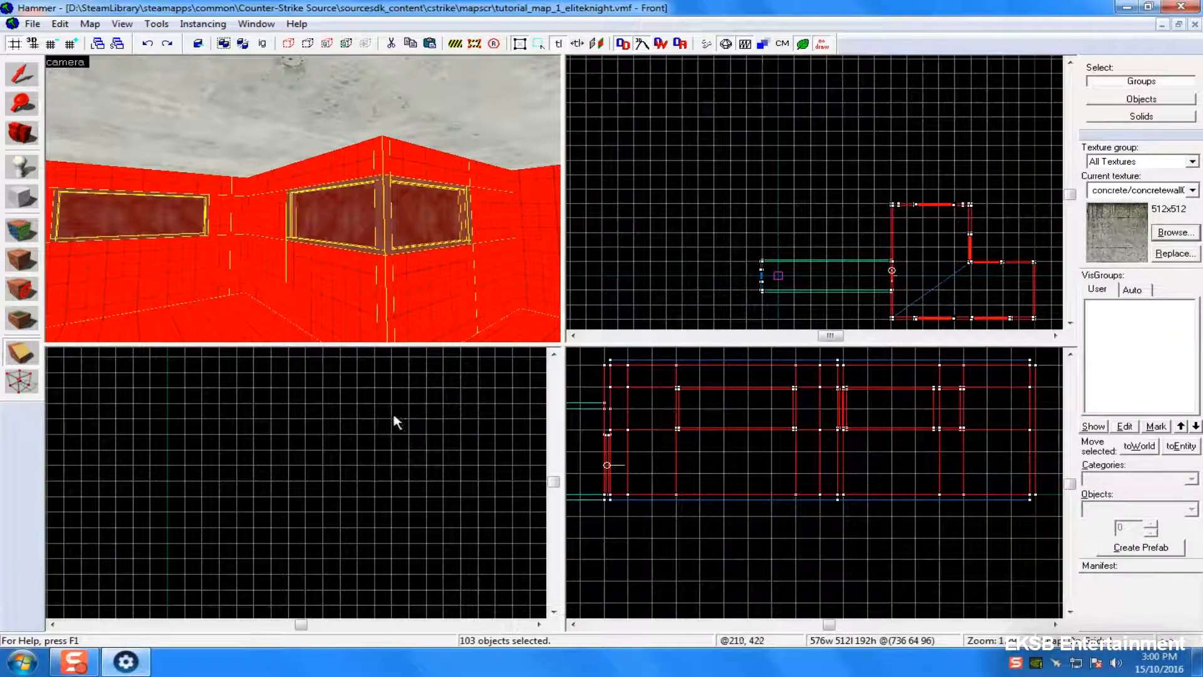
- Clip the selected walls horizontally at the lower edge of the windows, keeping both parts, and clear the selection
{"action": "left_click", "coordinate": [38, 361]}
{"action": "scroll", "coordinate": [824, 428], "scroll_direction": "up", "scroll_amount": 3}
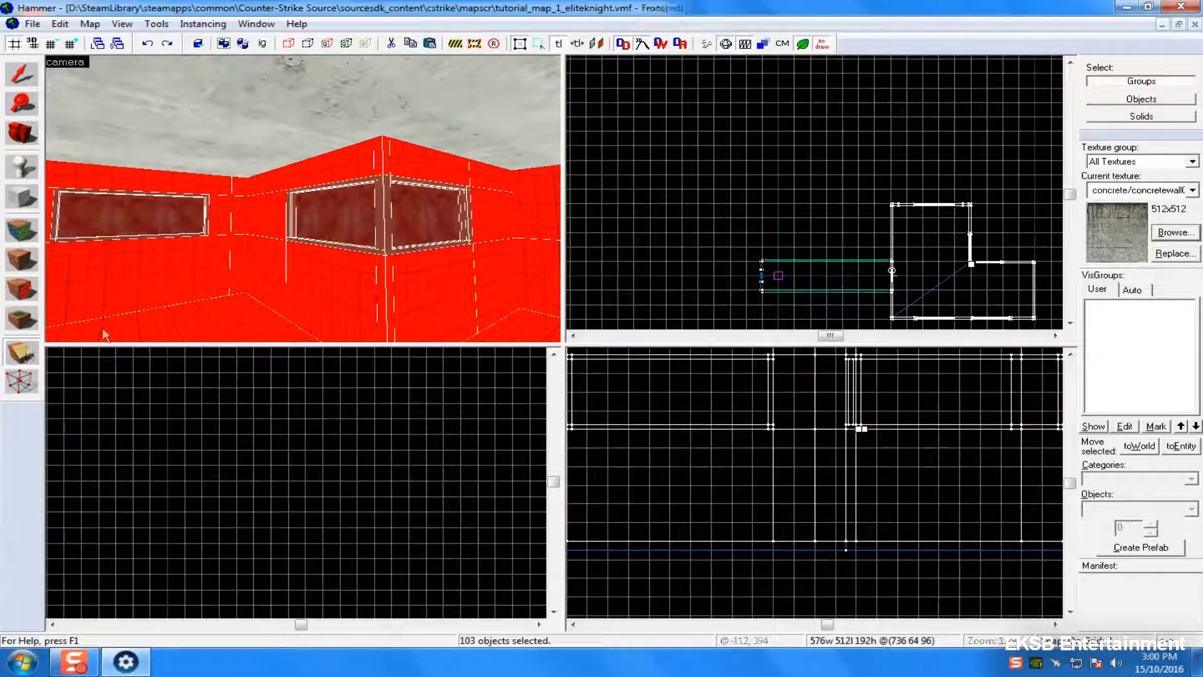
{"action": "scroll", "coordinate": [765, 416], "scroll_direction": "up", "scroll_amount": 3}
{"action": "key", "text": "z"}
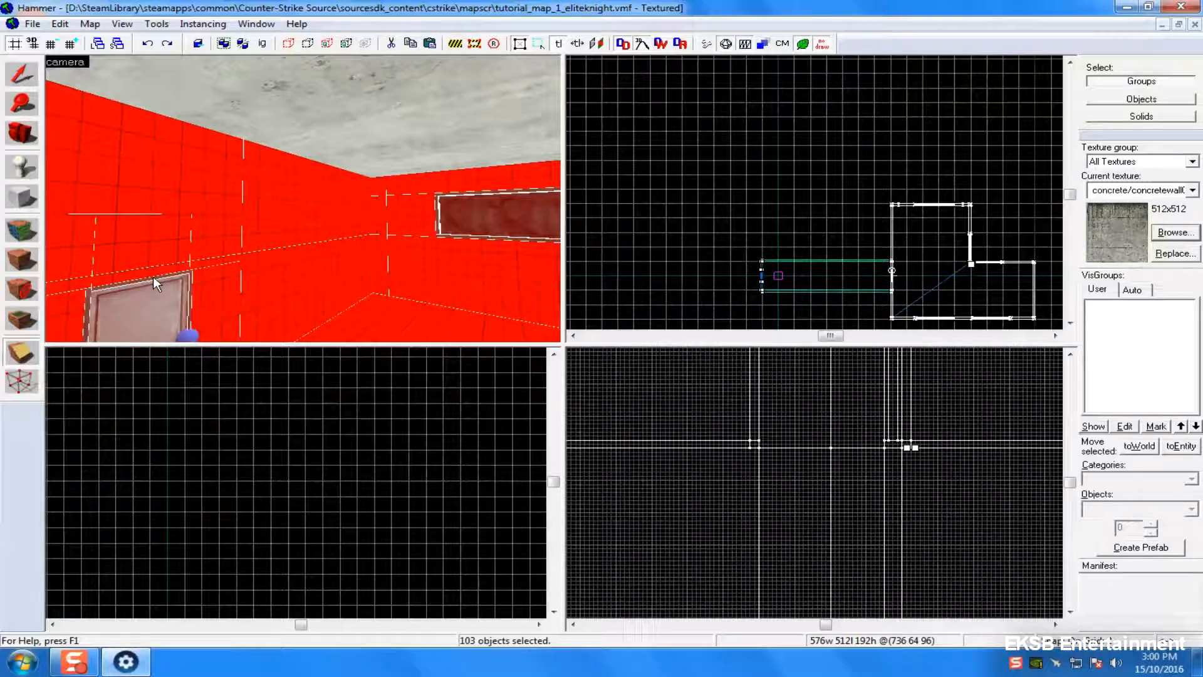
{"action": "key", "text": "Return"}
{"action": "key", "text": "Escape"}
{"action": "key", "text": "Escape"}
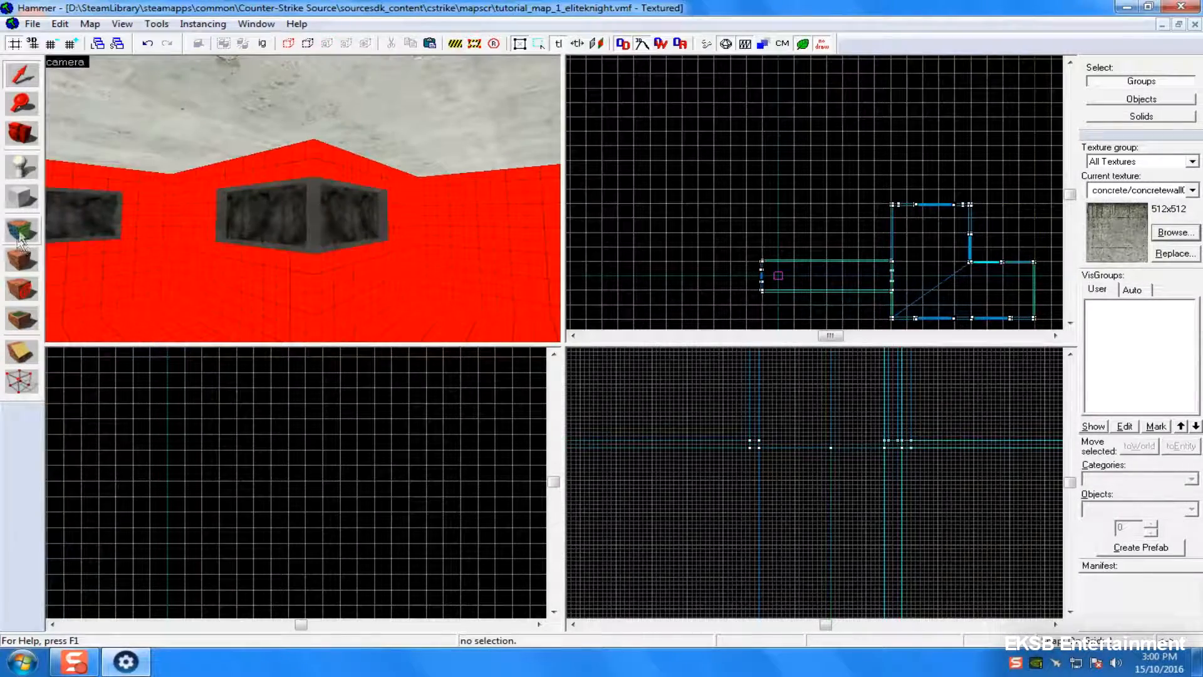
- Try the concrete/concretewall064b texture on the lower section of a wall
{"action": "left_click", "coordinate": [22, 230]}
{"action": "right_click", "coordinate": [307, 287]}
{"action": "scroll", "coordinate": [306, 289], "scroll_direction": "up", "scroll_amount": 2}
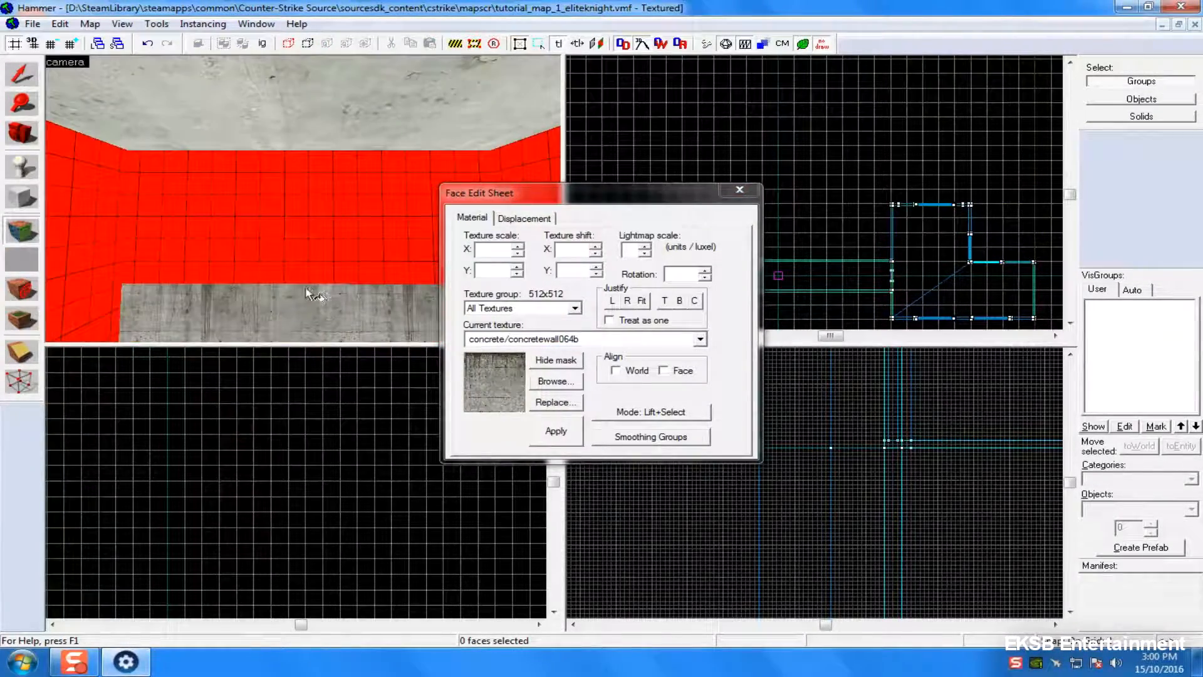
{"action": "scroll", "coordinate": [306, 289], "scroll_direction": "down", "scroll_amount": 1}
- Select the lower section of the end wall and apply the boharox/lego/dawall_03 brick texture to it
{"action": "left_click", "coordinate": [306, 290]}
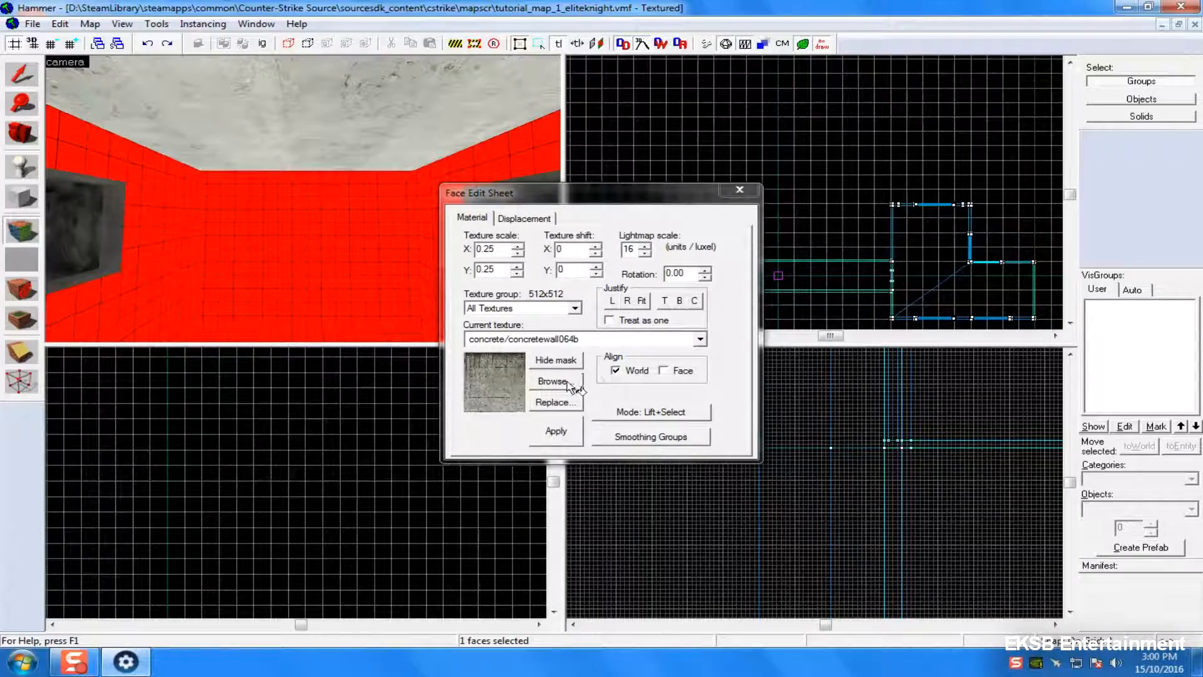
{"action": "left_click", "coordinate": [566, 379]}
{"action": "left_click", "coordinate": [518, 285]}
{"action": "left_click", "coordinate": [230, 231]}
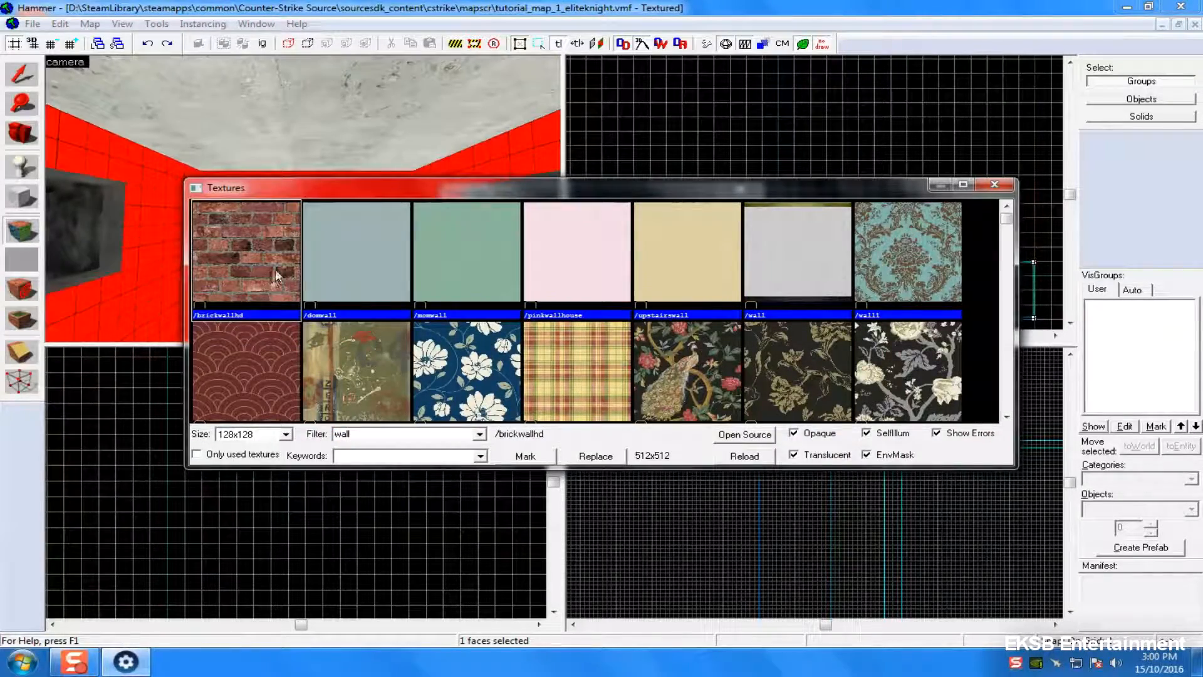
{"action": "scroll", "coordinate": [388, 264], "scroll_direction": "down", "scroll_amount": 5}
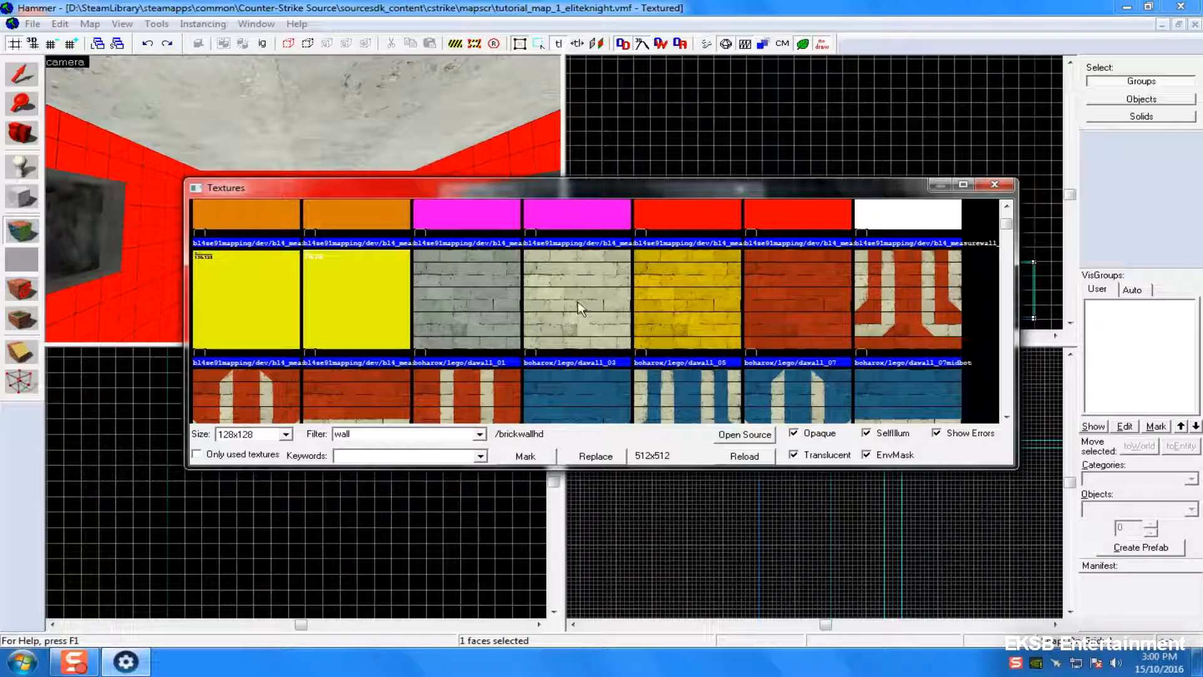
{"action": "double_click", "coordinate": [578, 302]}
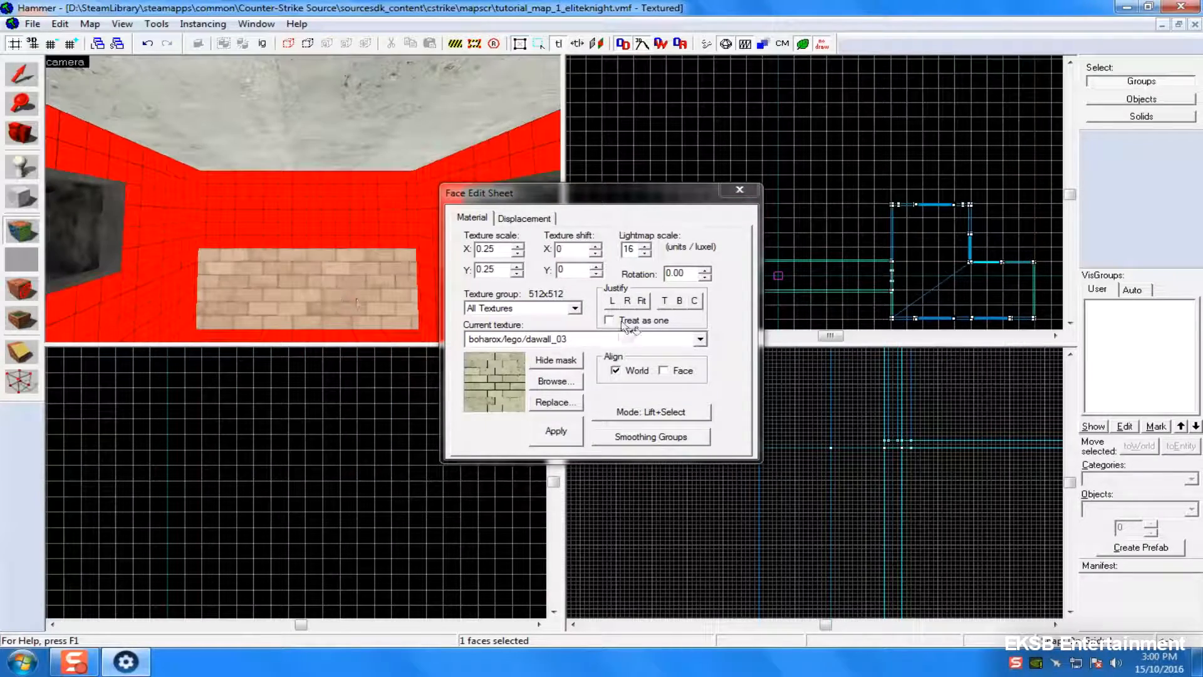
- Fit the brick texture to the face and set its X and Y scale to 0.1875
{"action": "left_click", "coordinate": [643, 302]}
{"action": "left_click_drag", "start_coordinate": [504, 270], "coordinate": [443, 269]}
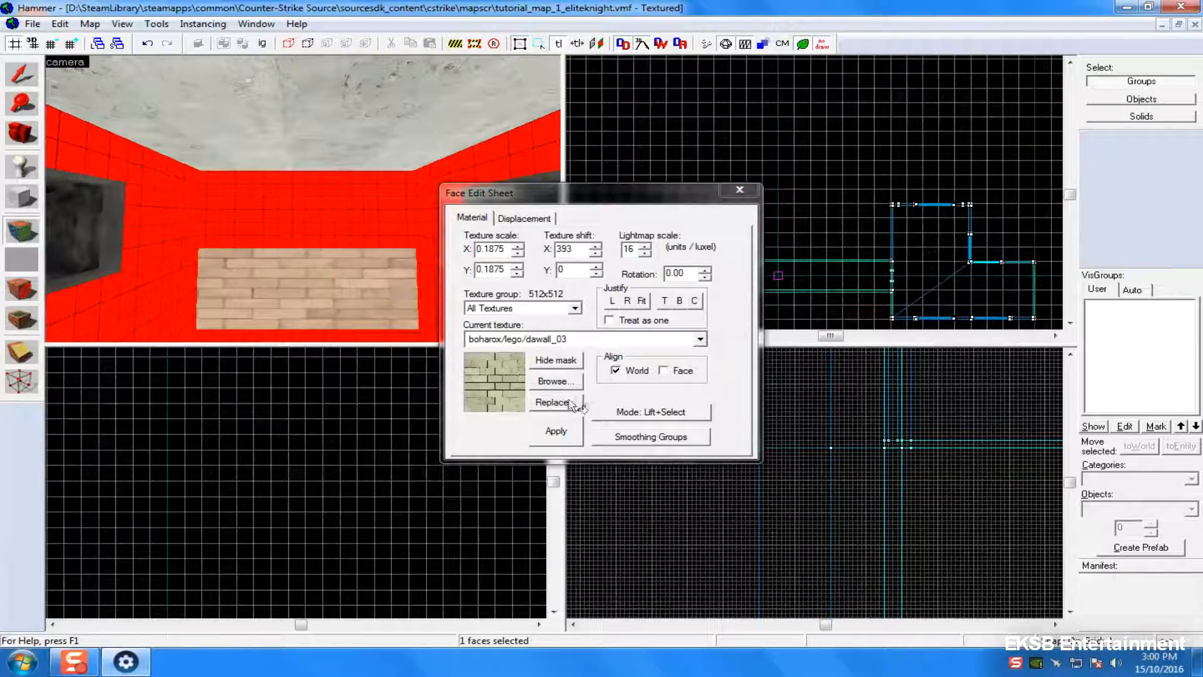
{"action": "left_click", "coordinate": [551, 426]}
- Apply the scaled brick texture to the lower wall sections beneath the windows up to the room's protruding corner
{"action": "right_click", "coordinate": [167, 273]}
{"action": "key", "text": "z"}
{"action": "key", "text": "z"}
{"action": "right_click", "coordinate": [288, 267]}
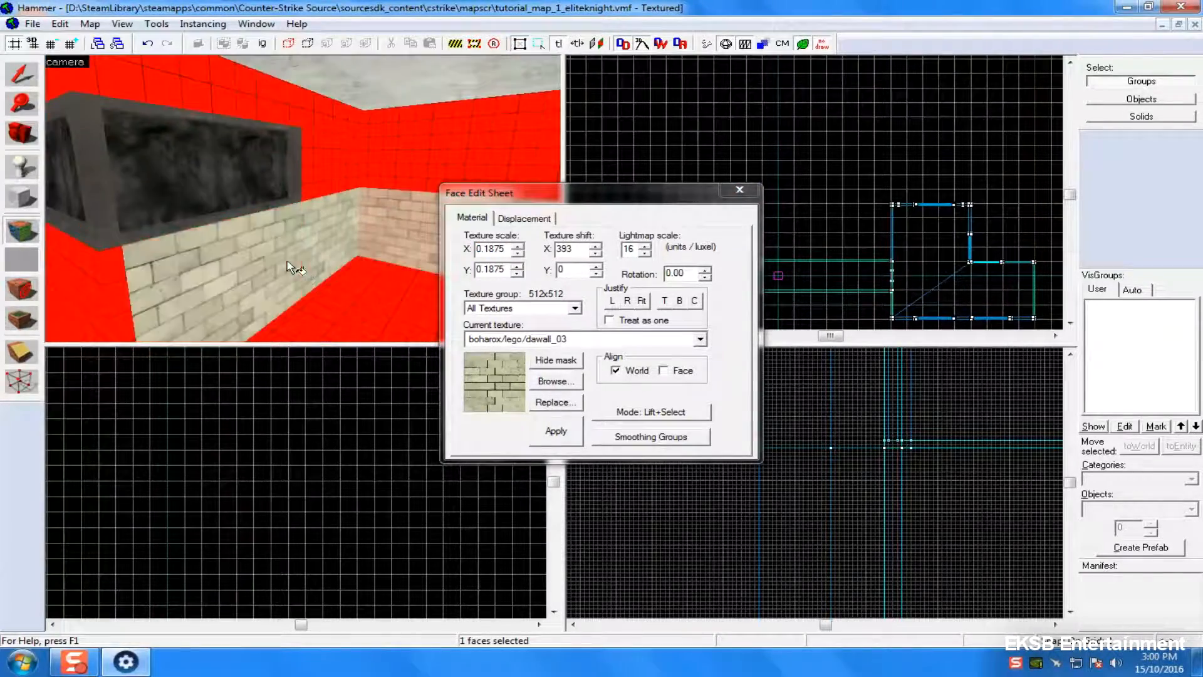
{"action": "key", "text": "z"}
{"action": "key", "text": "z"}
{"action": "right_click", "coordinate": [319, 280]}
{"action": "key", "text": "z"}
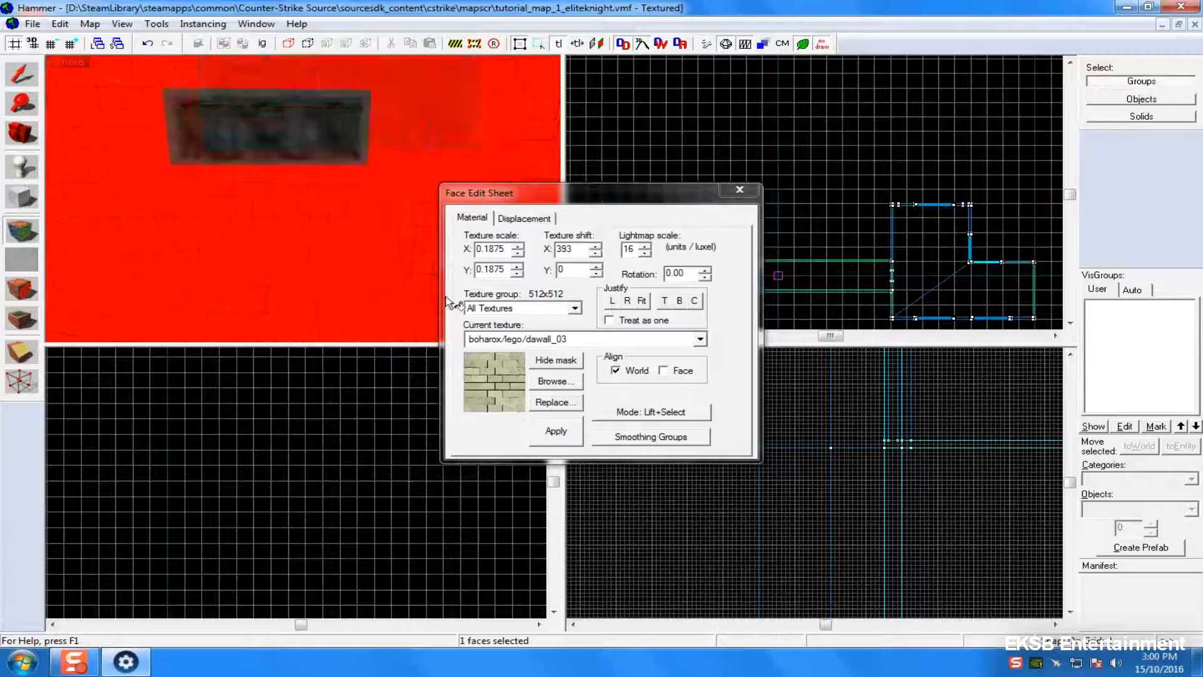
{"action": "key", "text": "z"}
{"action": "key", "text": "z"}
{"action": "key", "text": "z"}
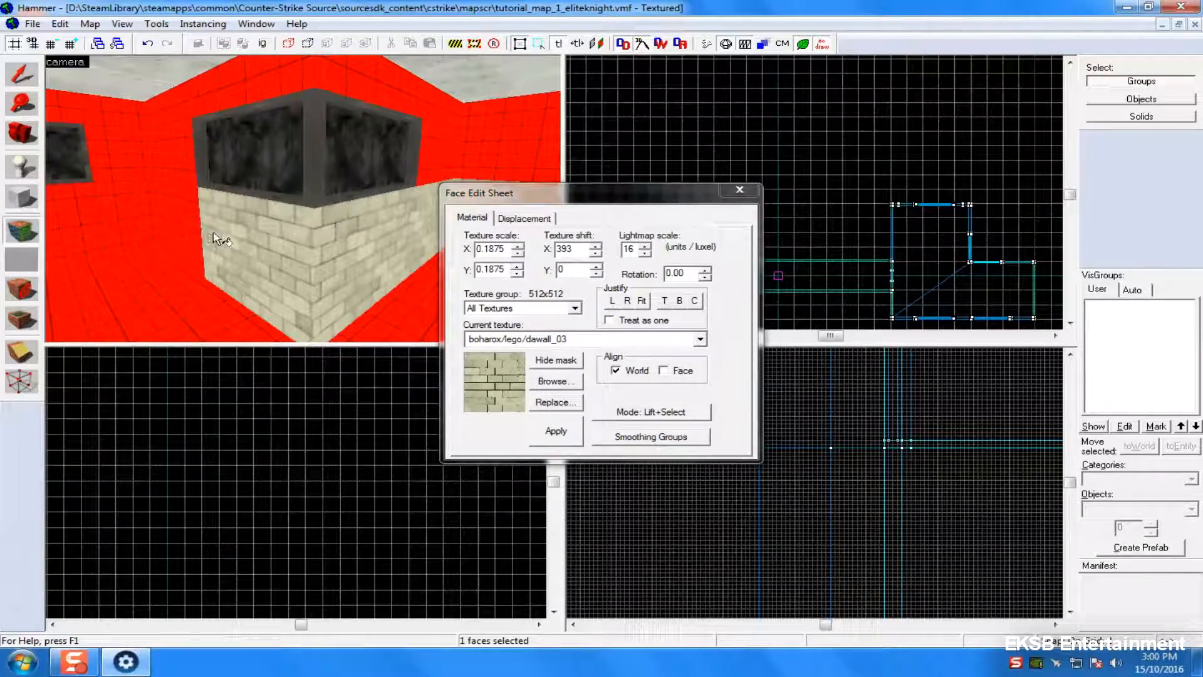
- Carry the brick texture past the protruding corner onto the lower sections of the walls at the far end
{"action": "right_click", "coordinate": [190, 229]}
{"action": "right_click", "coordinate": [150, 216]}
{"action": "right_click", "coordinate": [122, 216]}
{"action": "key", "text": "z"}
{"action": "key", "text": "z"}
{"action": "right_click", "coordinate": [198, 199]}
{"action": "right_click", "coordinate": [160, 218]}
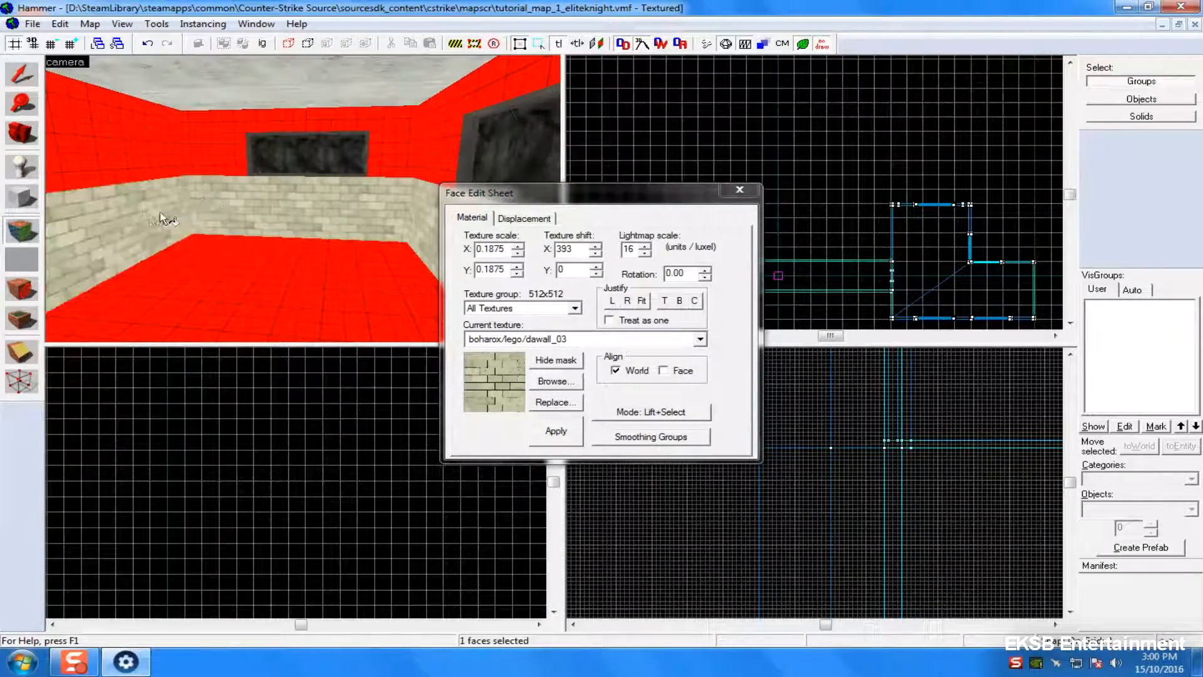
- Apply the brick texture to the lower wall beside the door and undo the stray patch on the section above
{"action": "key", "text": "Left"}
{"action": "right_click", "coordinate": [249, 237]}
{"action": "right_click", "coordinate": [236, 176]}
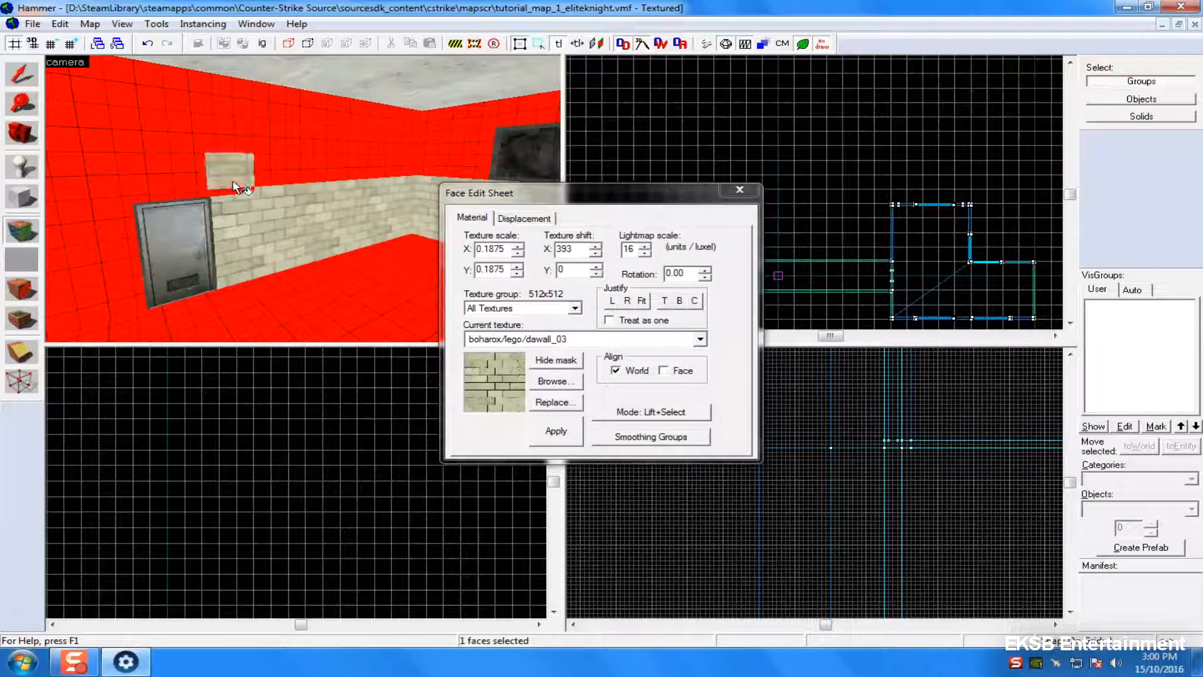
{"action": "key", "text": "z"}
{"action": "key", "text": "w"}
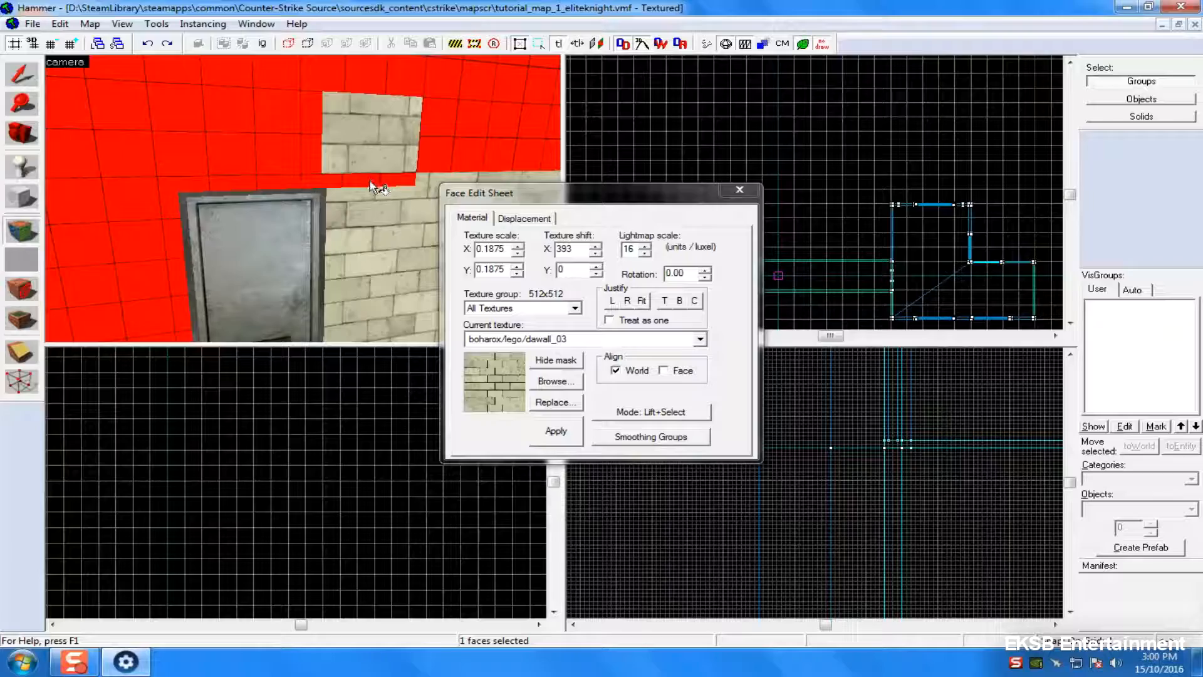
{"action": "key", "text": "ctrl+z"}
- Apply the brick texture to the remaining lower sections between the door and the long window wall
{"action": "right_click", "coordinate": [271, 186]}
{"action": "right_click", "coordinate": [135, 192]}
{"action": "right_click", "coordinate": [157, 216]}
{"action": "key", "text": "Left"}
{"action": "key", "text": "Left"}
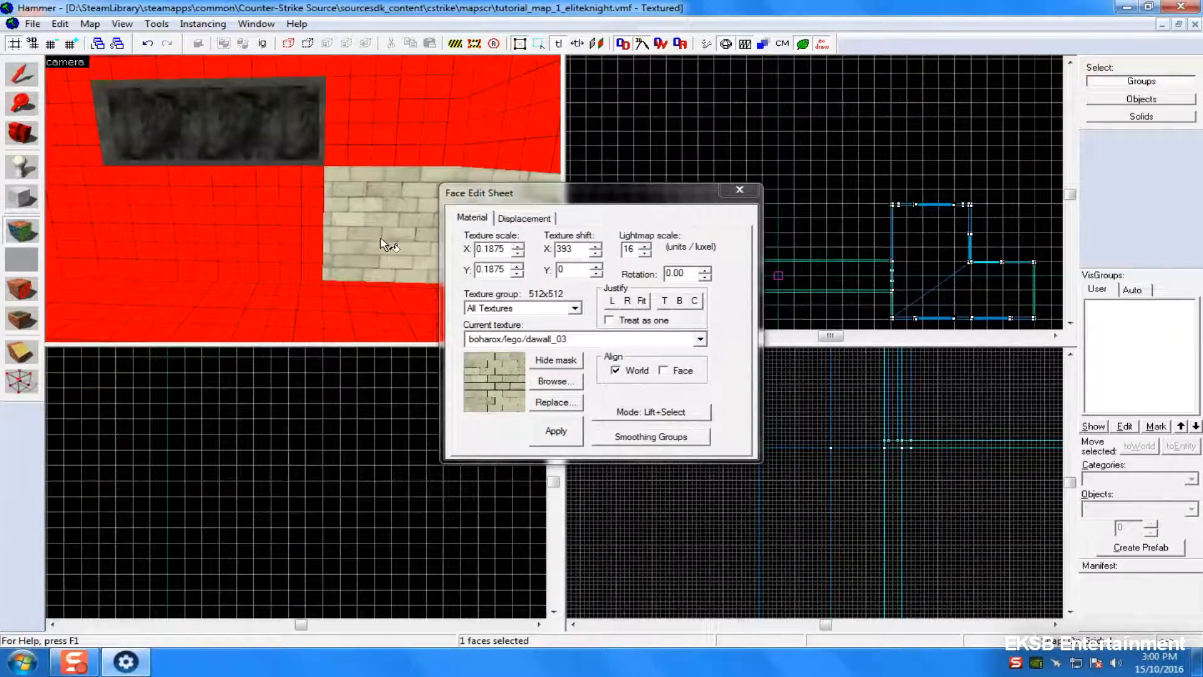
{"action": "right_click", "coordinate": [199, 229]}
{"action": "key", "text": "Left"}
{"action": "right_click", "coordinate": [261, 183]}
{"action": "right_click", "coordinate": [279, 191]}
{"action": "right_click", "coordinate": [182, 190]}
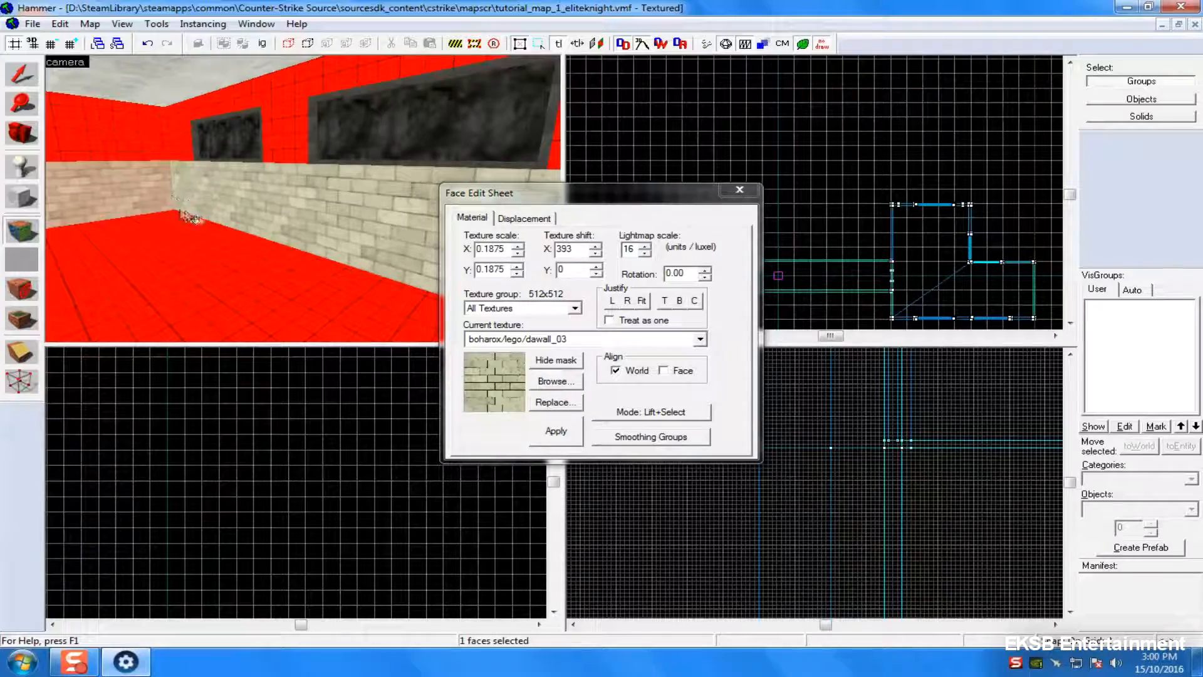
- Browse the wall textures and pick concrete/concretewall034a for the upper wall sections
{"action": "key", "text": "Right"}
{"action": "left_click", "coordinate": [558, 381]}
{"action": "left_click", "coordinate": [612, 257]}
{"action": "scroll", "coordinate": [613, 247], "scroll_direction": "down", "scroll_amount": 10}
{"action": "scroll", "coordinate": [583, 277], "scroll_direction": "down", "scroll_amount": 10}
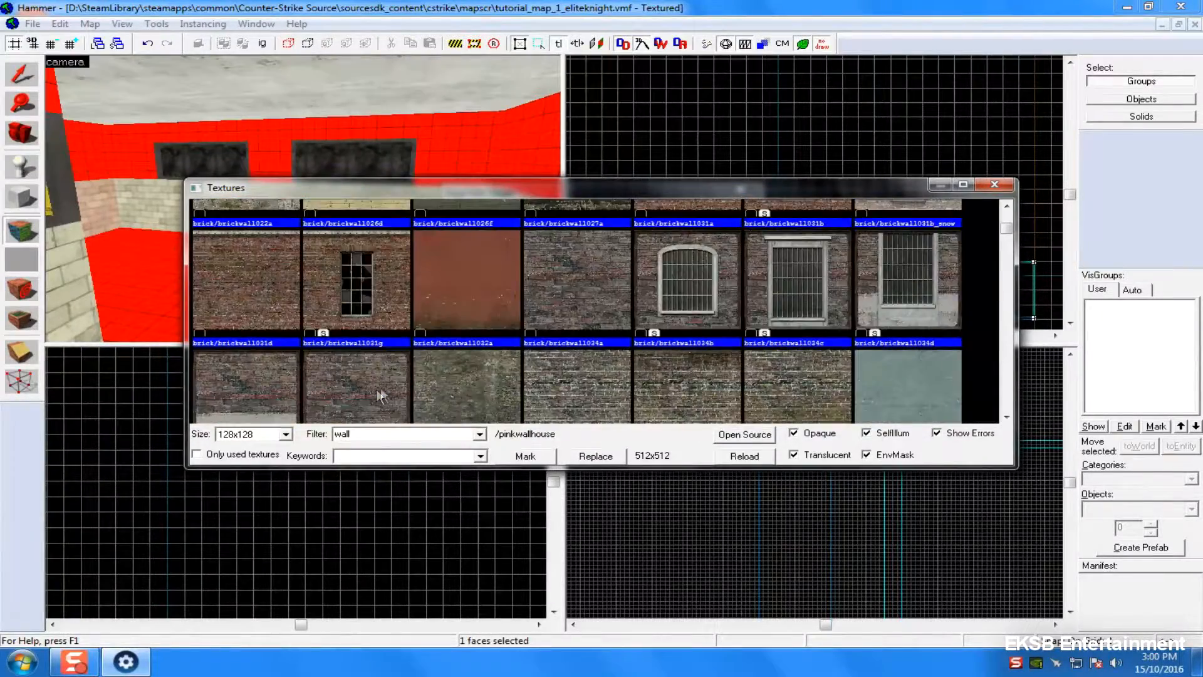
{"action": "scroll", "coordinate": [376, 389], "scroll_direction": "down", "scroll_amount": 8}
{"action": "scroll", "coordinate": [447, 283], "scroll_direction": "down", "scroll_amount": 8}
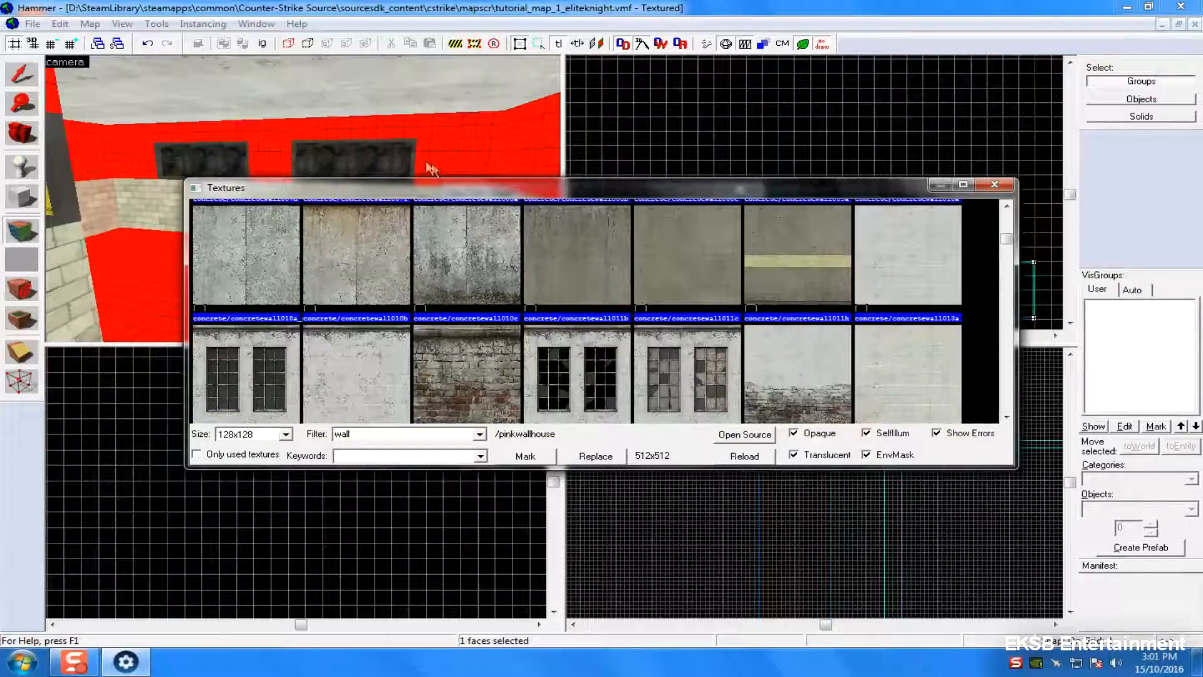
{"action": "scroll", "coordinate": [392, 145], "scroll_direction": "down", "scroll_amount": 4}
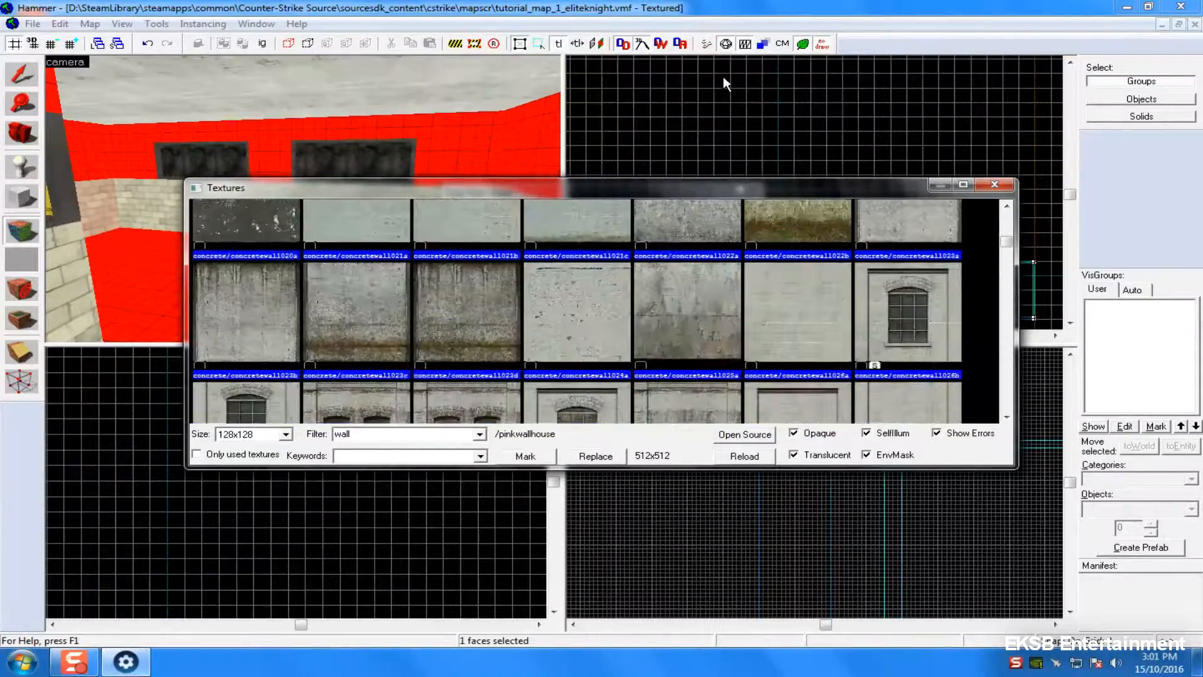
{"action": "scroll", "coordinate": [680, 356], "scroll_direction": "down", "scroll_amount": 5}
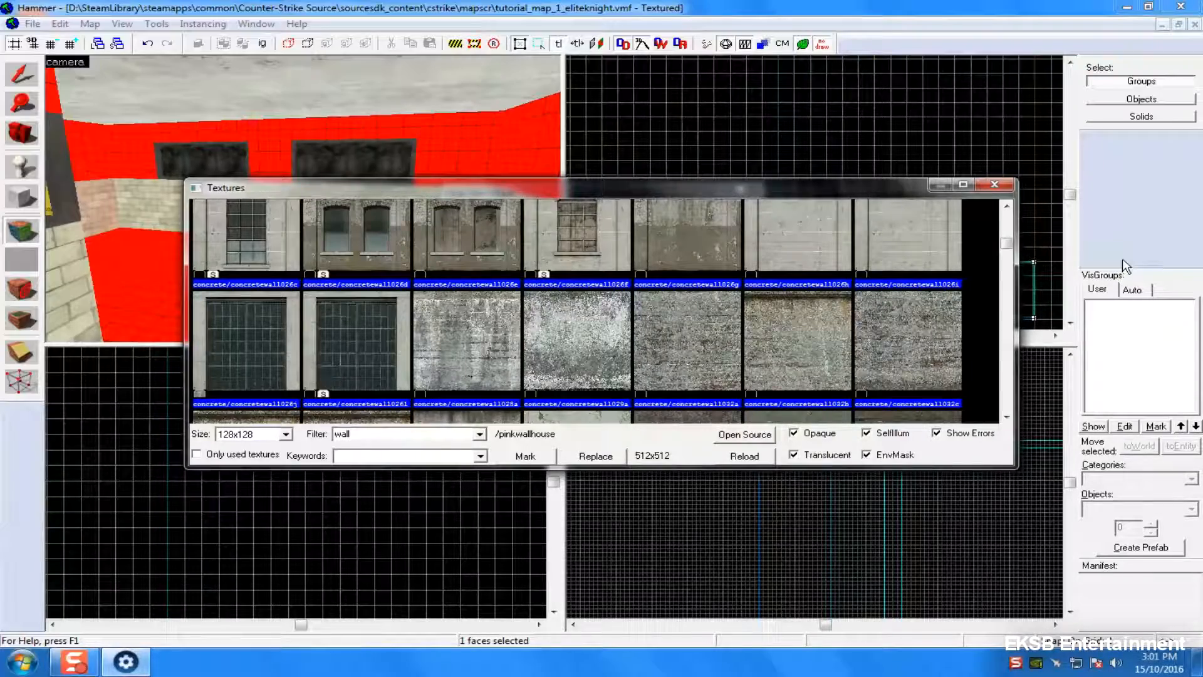
{"action": "scroll", "coordinate": [1126, 265], "scroll_direction": "down", "scroll_amount": 3}
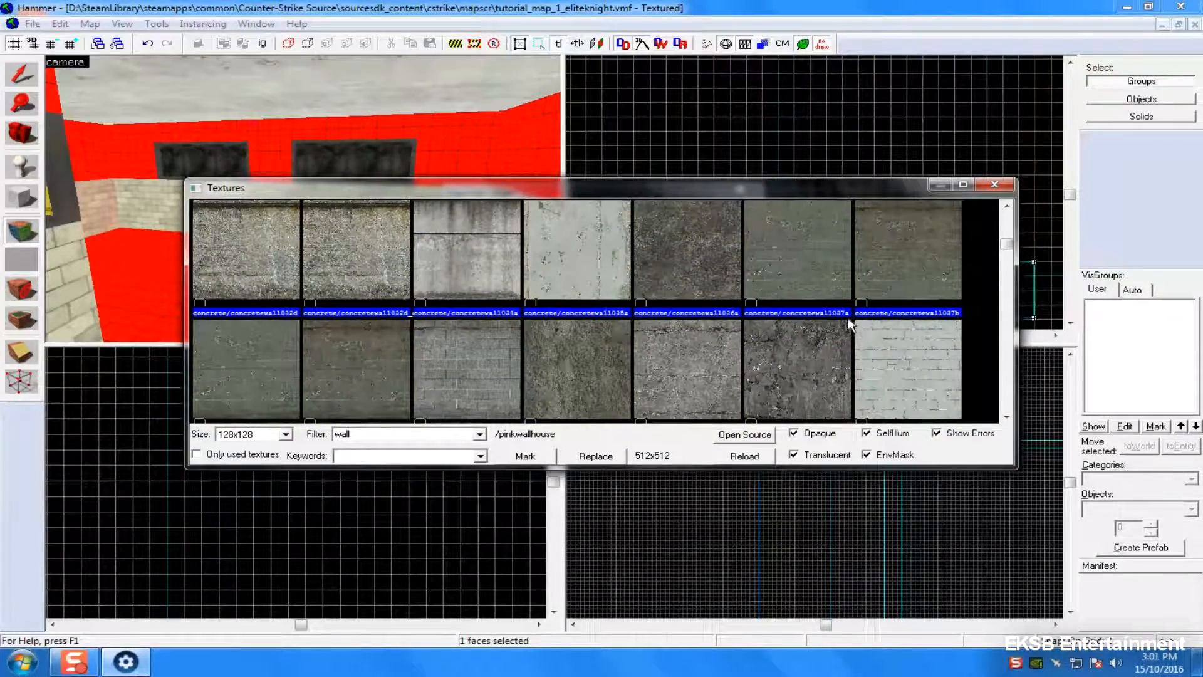
{"action": "scroll", "coordinate": [834, 239], "scroll_direction": "up", "scroll_amount": 1}
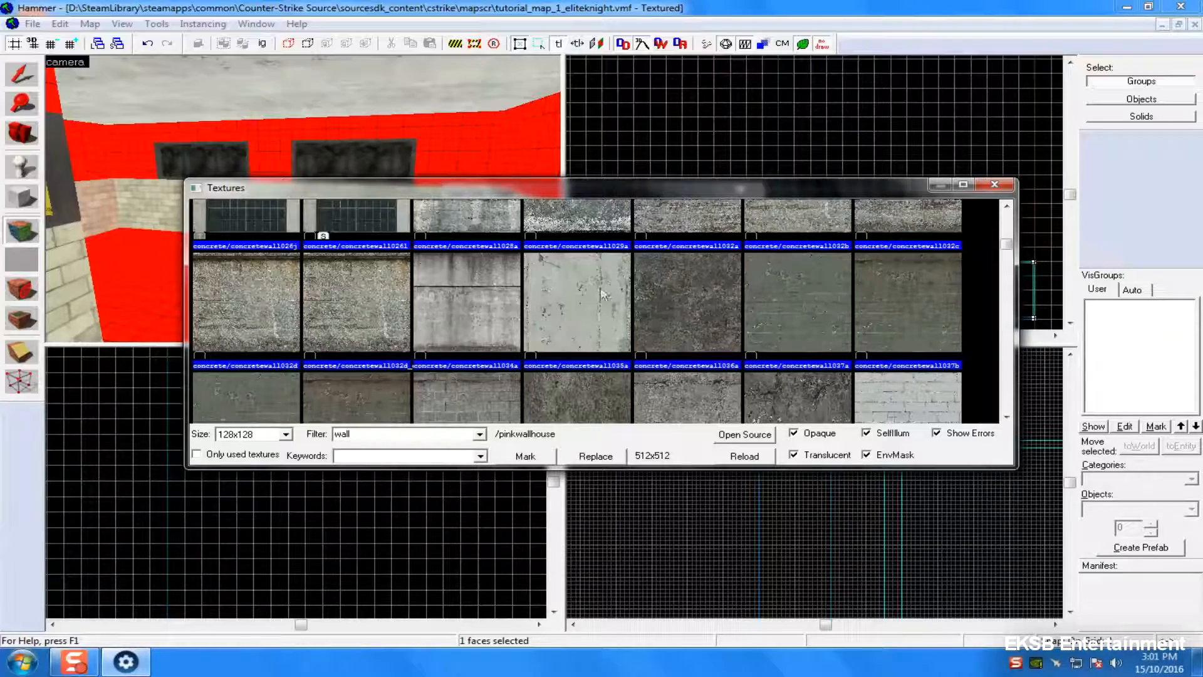
{"action": "double_click", "coordinate": [447, 304]}
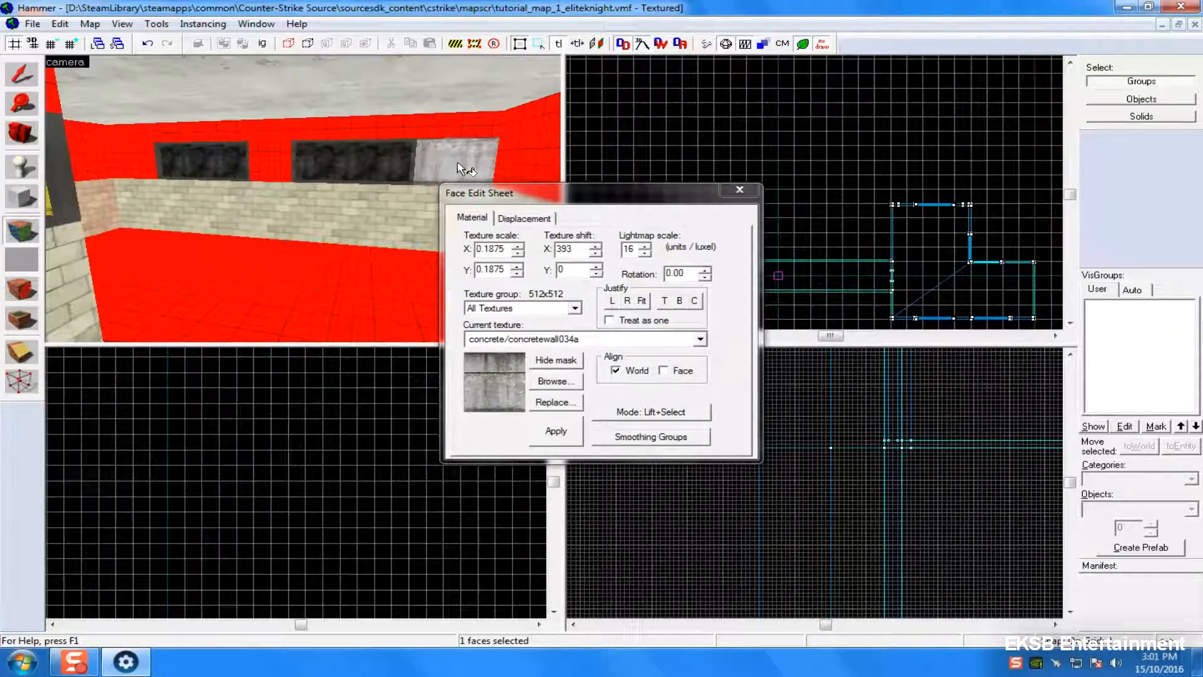
- Apply the concrete texture between the windows and on the upper end wall, and select that end-wall face
{"action": "key", "text": "z"}
{"action": "key", "text": "w"}
{"action": "key", "text": "z"}
{"action": "right_click", "coordinate": [275, 100]}
{"action": "left_click", "coordinate": [273, 103]}
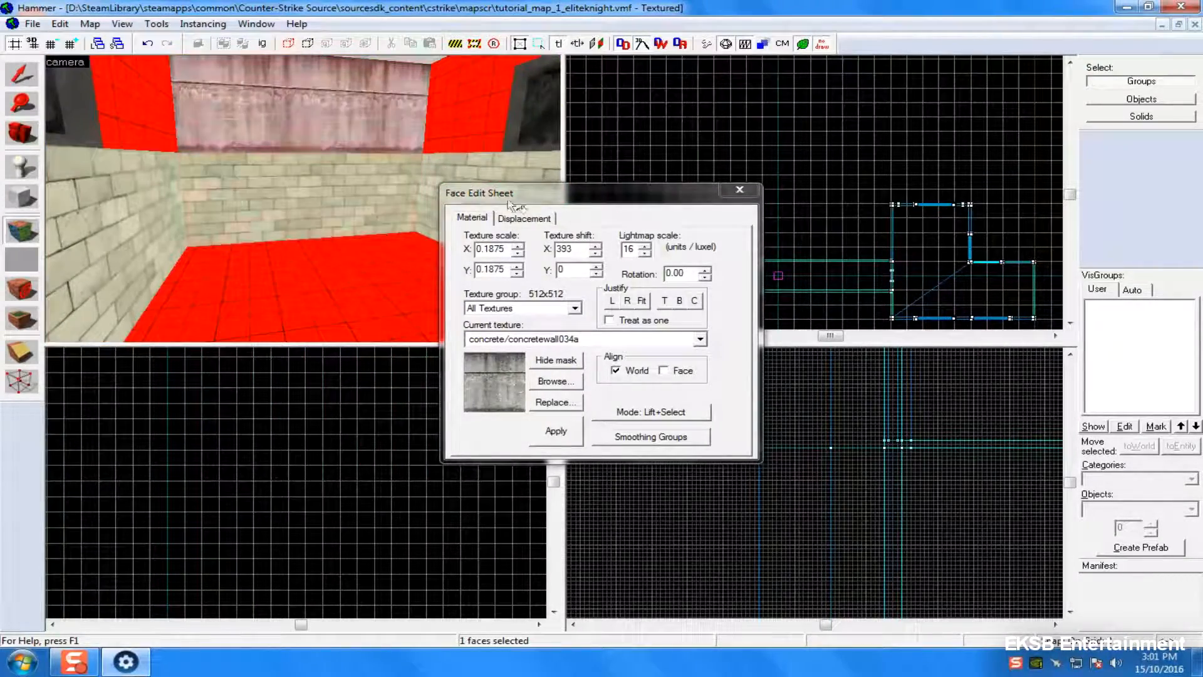
- Fit the concrete texture to the upper end wall and set its X and Y scale to 0.1875
{"action": "left_click", "coordinate": [644, 301]}
{"action": "left_click_drag", "start_coordinate": [504, 268], "coordinate": [453, 273]}
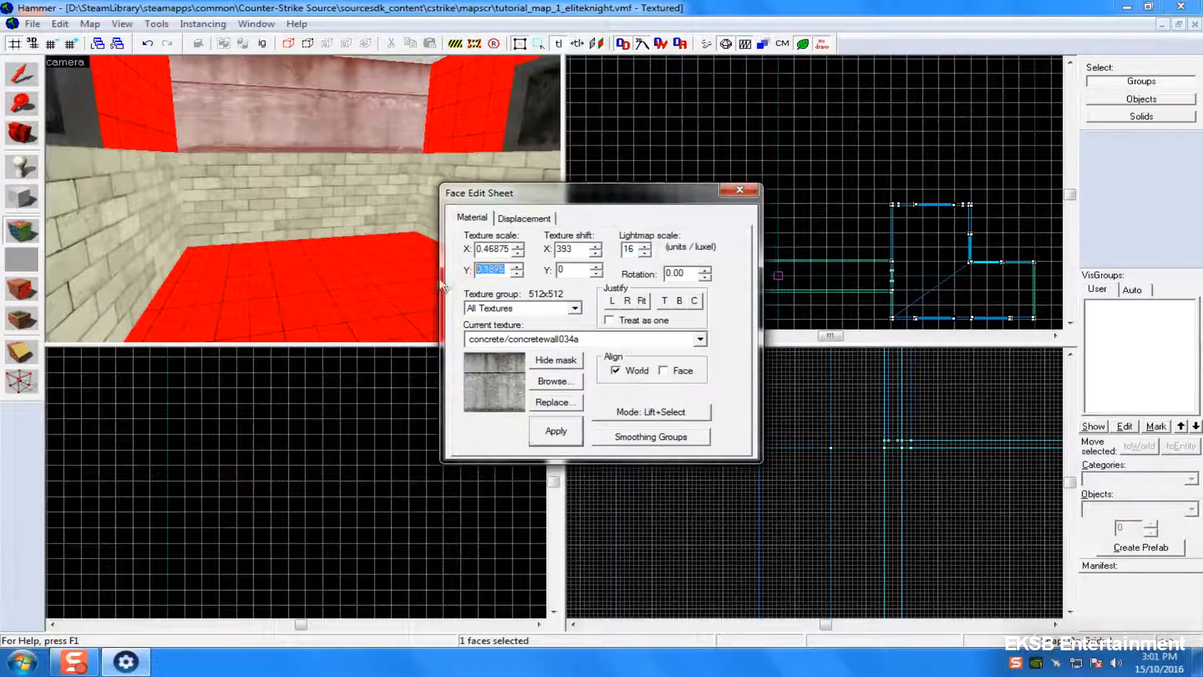
{"action": "left_click", "coordinate": [475, 252]}
{"action": "key", "text": "ctrl+c"}
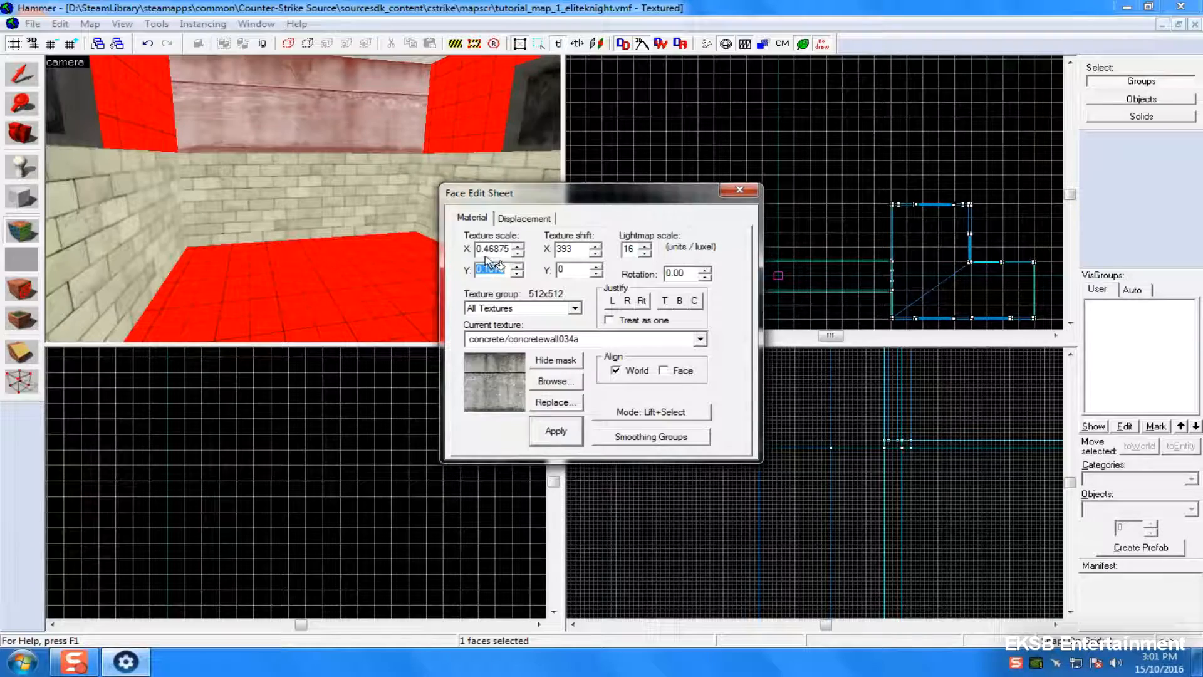
{"action": "left_click_drag", "start_coordinate": [479, 250], "coordinate": [564, 253]}
{"action": "key", "text": "ctrl+v"}
{"action": "key", "text": "Return"}
- Apply the scaled concrete texture to the upper sections above and between the windows of the adjoining long wall
{"action": "key", "text": "z"}
{"action": "key", "text": "w"}
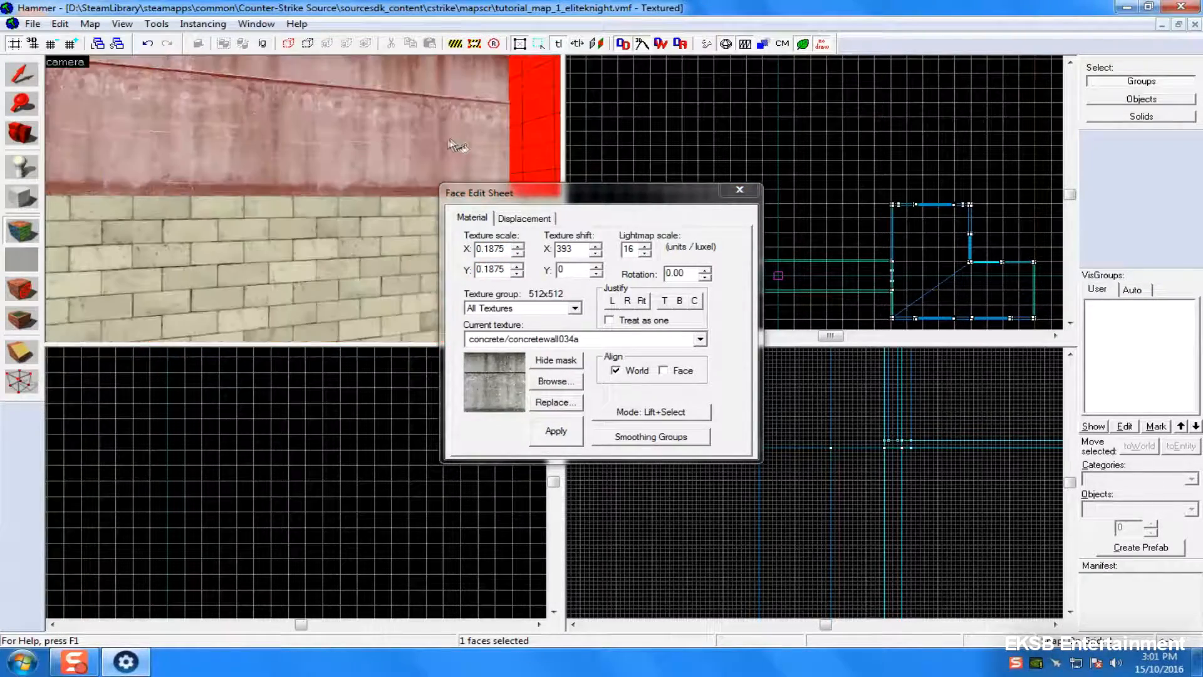
{"action": "key", "text": "Right"}
{"action": "key", "text": "Right"}
{"action": "key", "text": "Left"}
{"action": "key", "text": "Right"}
{"action": "right_click", "coordinate": [442, 106]}
{"action": "key", "text": "Right"}
{"action": "right_click", "coordinate": [365, 122]}
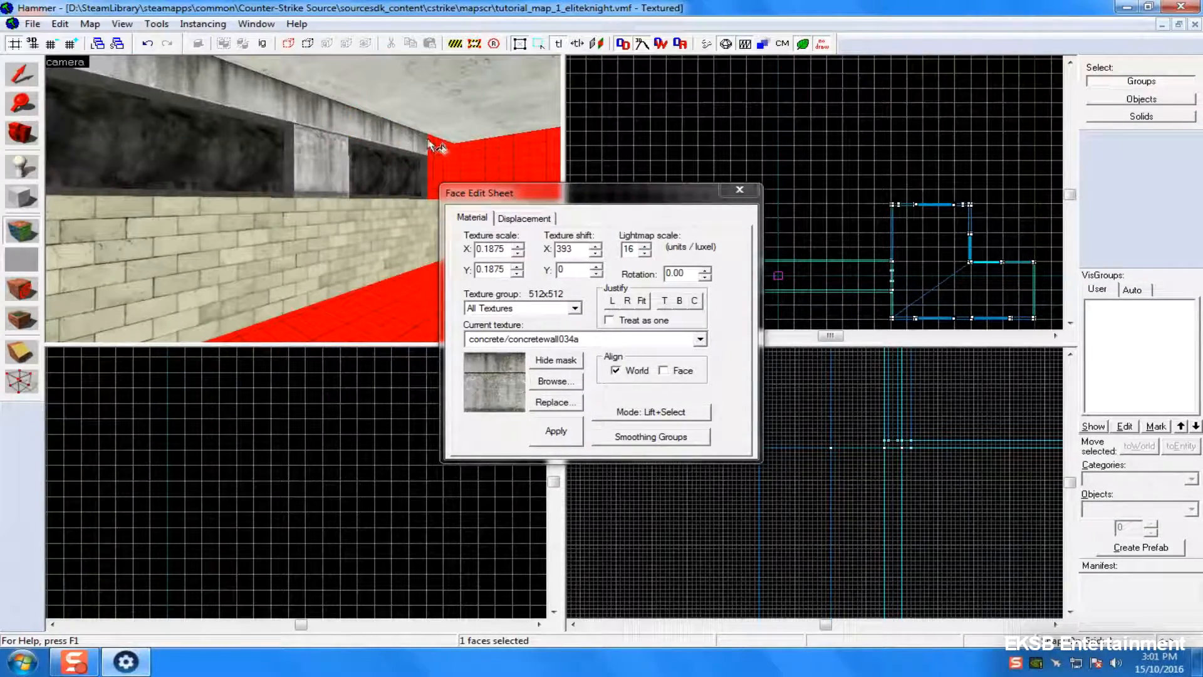
- Continue the concrete texture along the upper wall to its far corner and undo its accidental application to the ceiling
{"action": "right_click", "coordinate": [440, 170]}
{"action": "right_click", "coordinate": [470, 165]}
{"action": "key", "text": "Right"}
{"action": "right_click", "coordinate": [379, 122]}
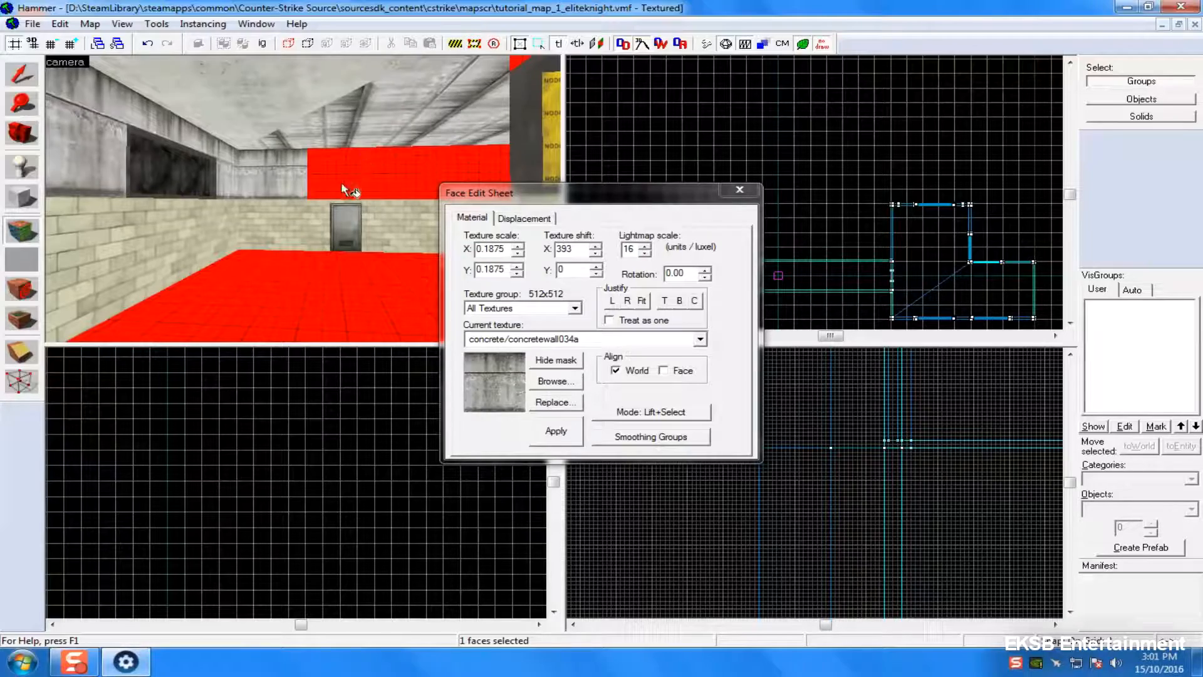
{"action": "key", "text": "ctrl+z"}
- Cover the upper sections of the door wall with the concrete texture, including the patches above and beside the door
{"action": "right_click", "coordinate": [364, 176]}
{"action": "key", "text": "w"}
{"action": "key", "text": "Right"}
{"action": "right_click", "coordinate": [251, 187]}
{"action": "right_click", "coordinate": [347, 189]}
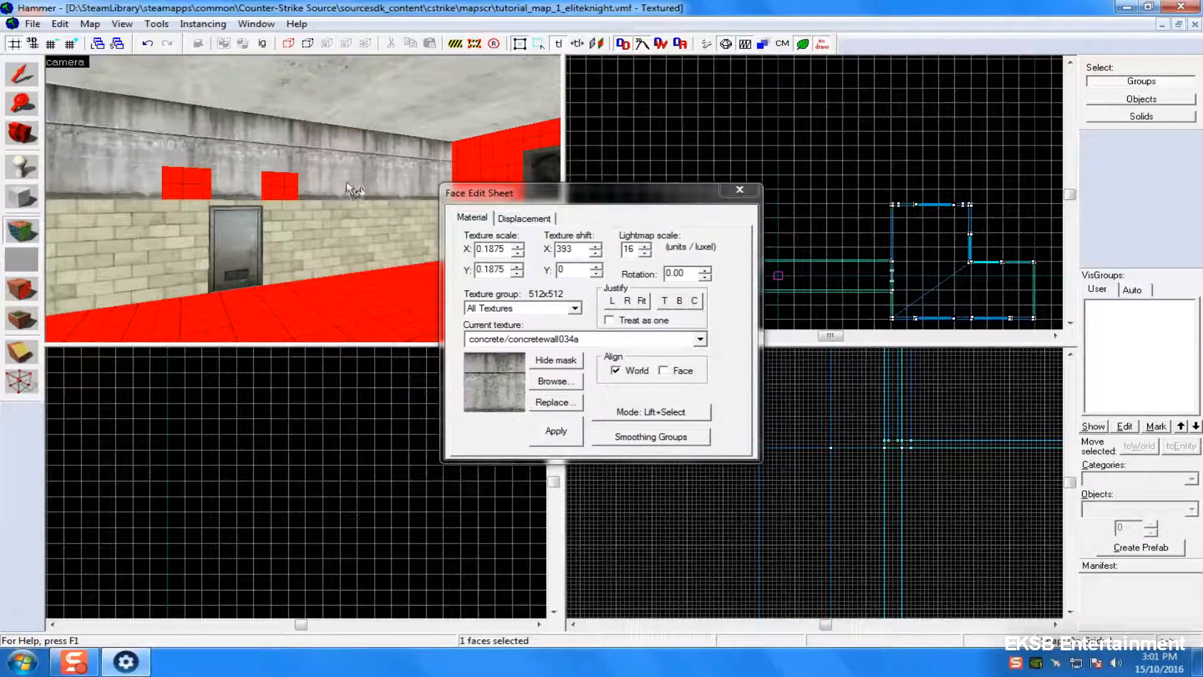
{"action": "key", "text": "ctrl+z"}
{"action": "right_click", "coordinate": [280, 188]}
{"action": "right_click", "coordinate": [349, 162]}
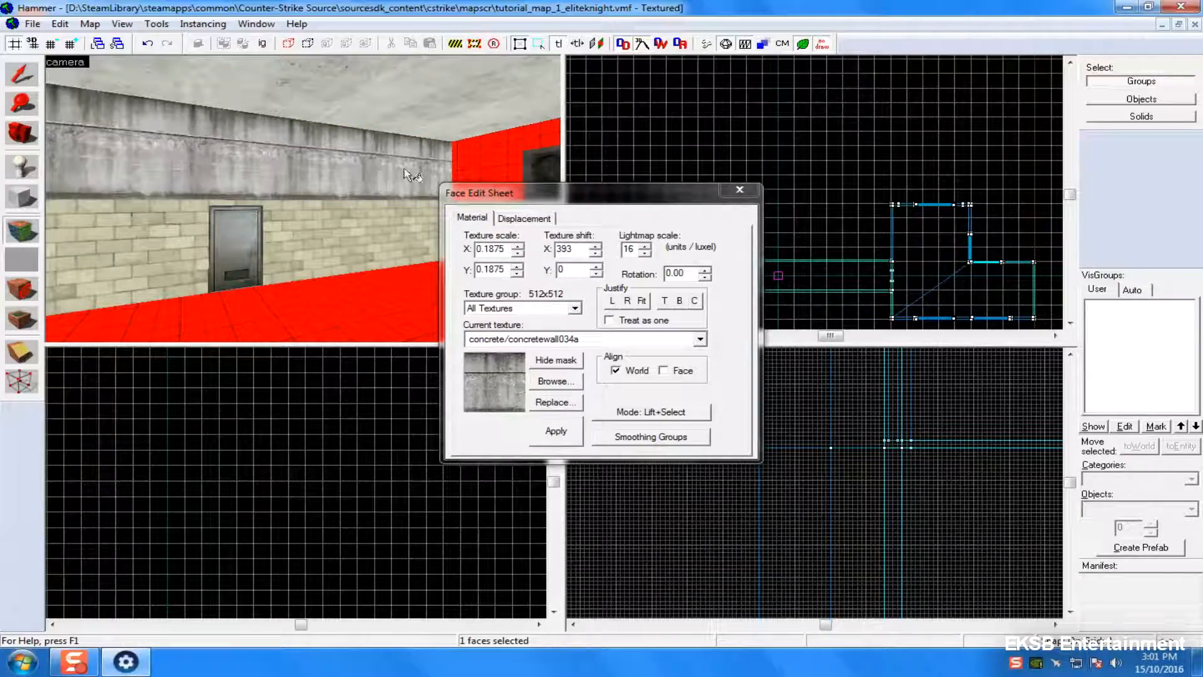
- Apply the concrete texture to the upper sections around the window on the wall adjoining the door wall
{"action": "key", "text": "w"}
{"action": "key", "text": "Right"}
{"action": "key", "text": "w"}
{"action": "right_click", "coordinate": [293, 164]}
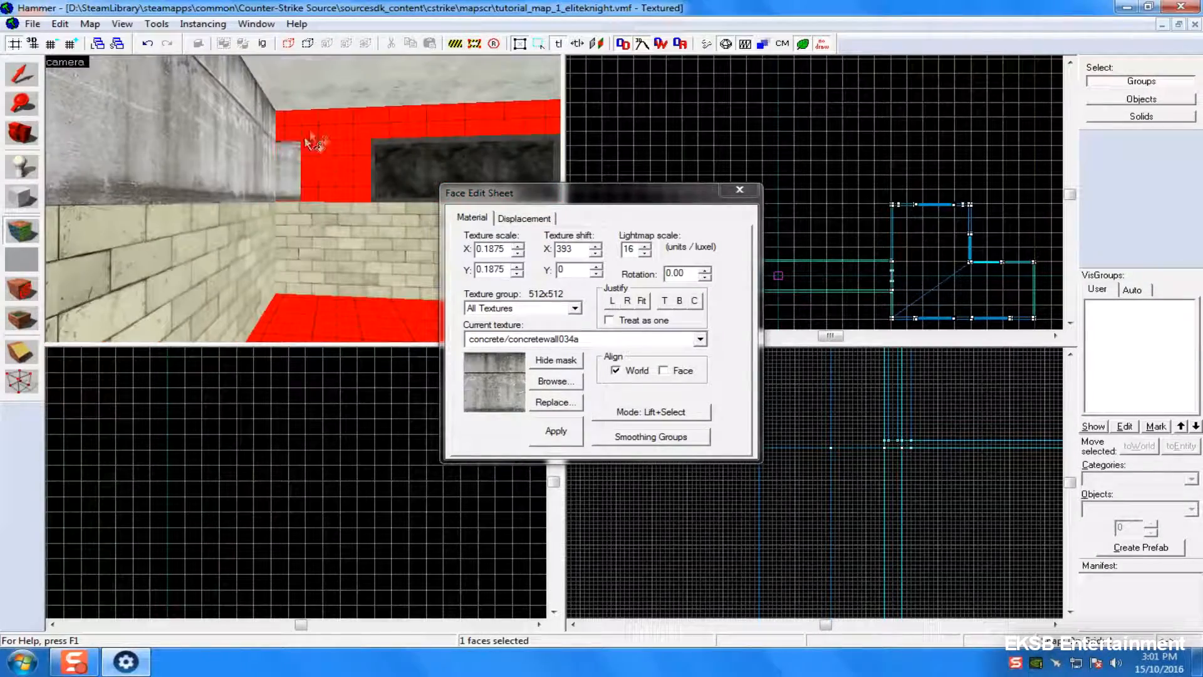
{"action": "right_click", "coordinate": [300, 128]}
{"action": "key", "text": "Right"}
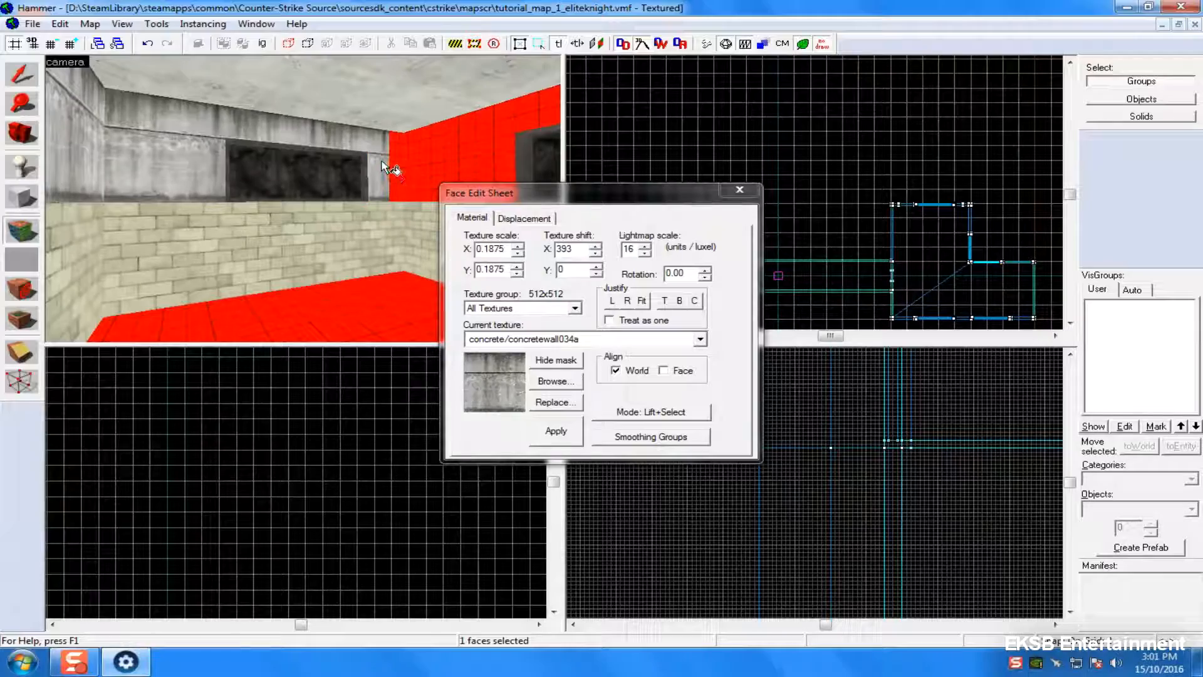
{"action": "key", "text": "Right"}
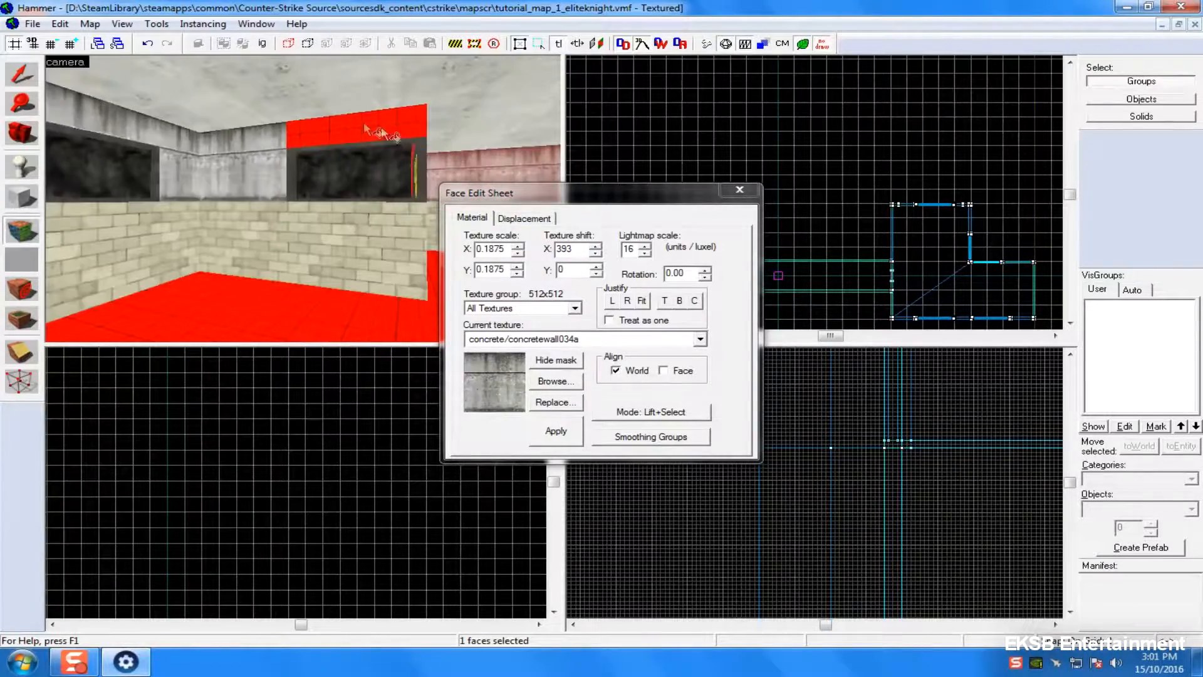
- Apply the concrete texture to the upper sections around the windows at the protruding corner
{"action": "key", "text": "w"}
{"action": "key", "text": "d"}
{"action": "key", "text": "Up"}
{"action": "right_click", "coordinate": [235, 102]}
{"action": "right_click", "coordinate": [278, 107]}
{"action": "key", "text": "Right"}
{"action": "right_click", "coordinate": [281, 285]}
{"action": "key", "text": "Down"}
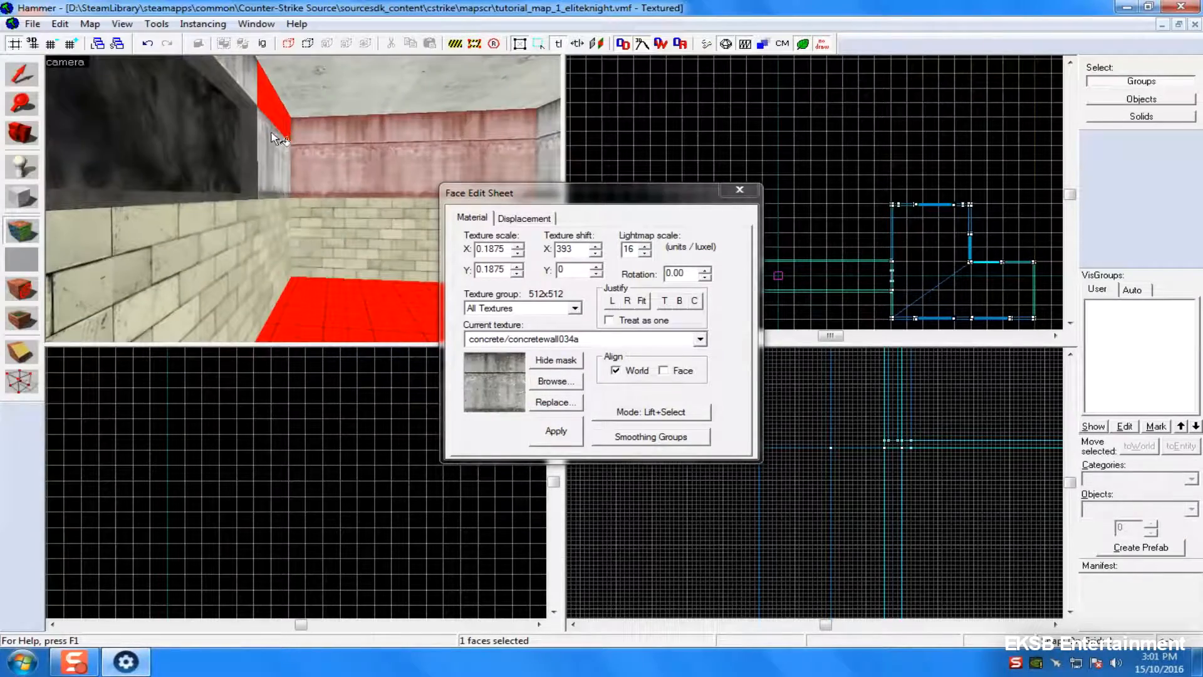
- Choose the /brickwallhd texture and apply it to the exterior wall faces beside and above the windows at the inward corner
{"action": "key", "text": "w"}
{"action": "key", "text": "Right"}
{"action": "key", "text": "s"}
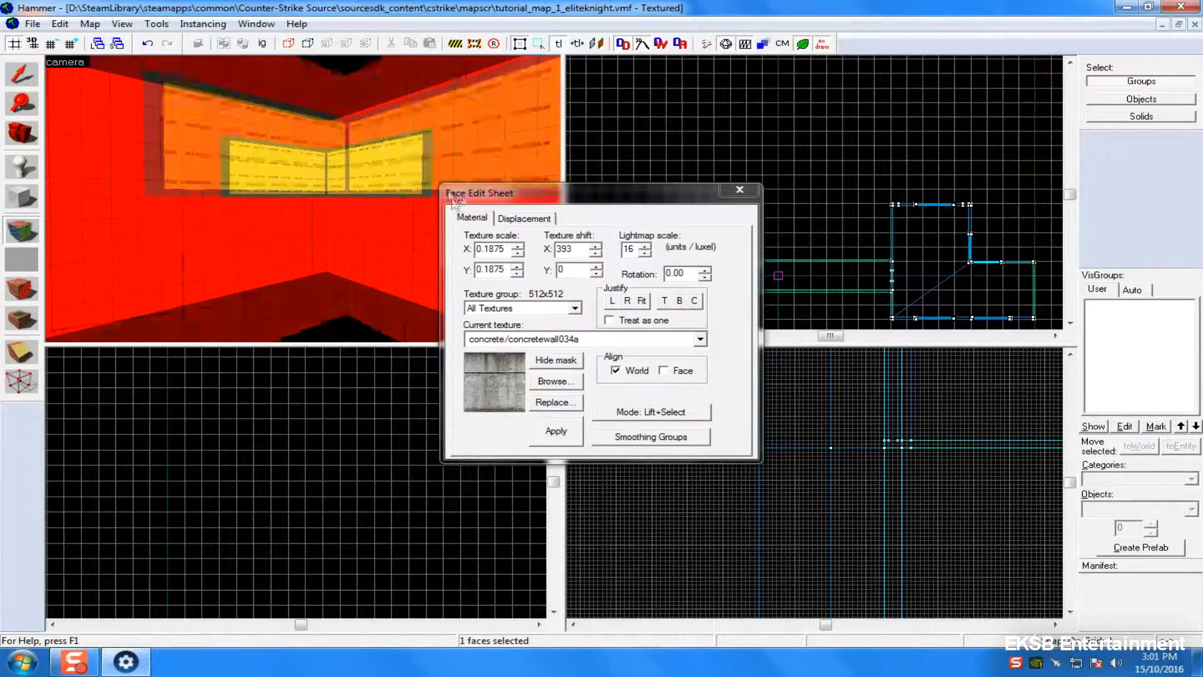
{"action": "left_click", "coordinate": [540, 385]}
{"action": "double_click", "coordinate": [265, 241]}
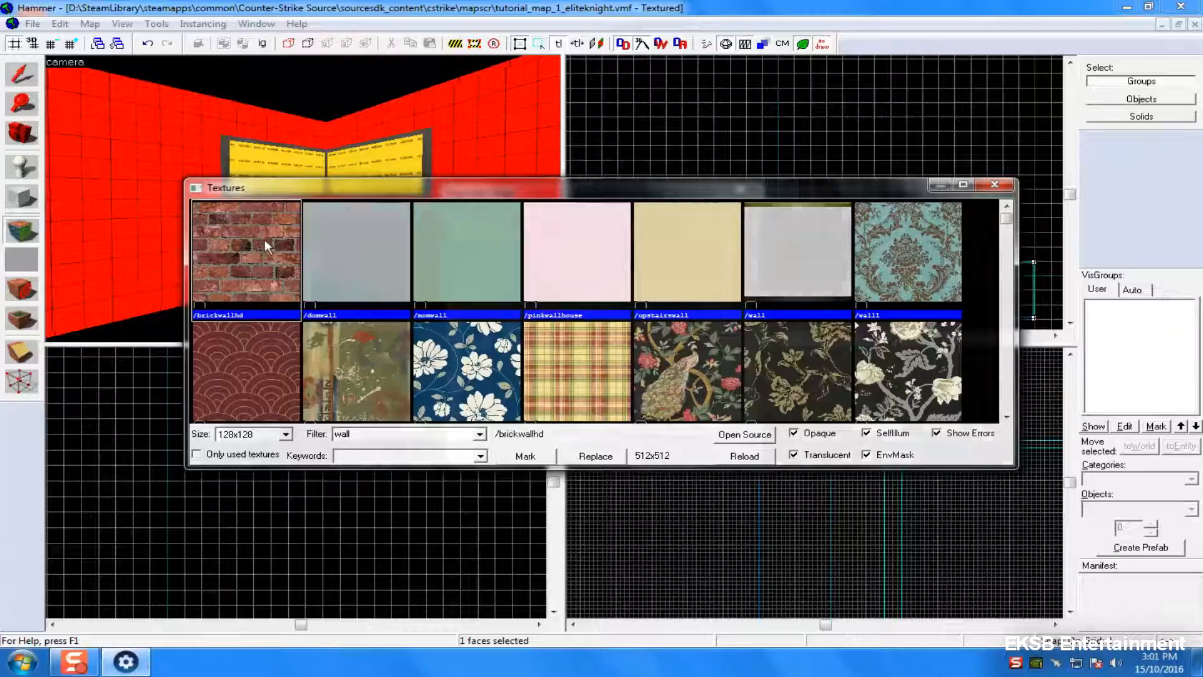
{"action": "right_click", "coordinate": [119, 272]}
{"action": "right_click", "coordinate": [151, 146]}
{"action": "right_click", "coordinate": [181, 105]}
{"action": "right_click", "coordinate": [271, 123]}
{"action": "right_click", "coordinate": [376, 121]}
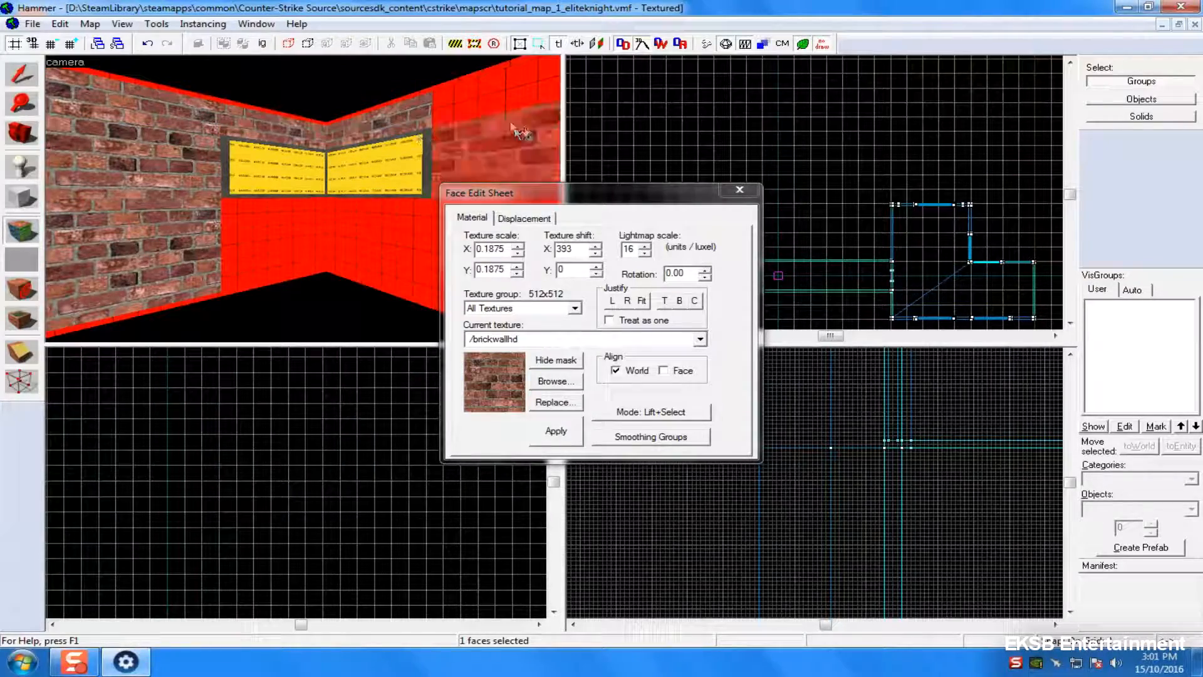
{"action": "right_click", "coordinate": [514, 127]}
- Apply the red brick texture to the exterior wall sections below the inward corner's windows
{"action": "key", "text": "Down"}
{"action": "right_click", "coordinate": [398, 181]}
{"action": "right_click", "coordinate": [243, 148]}
{"action": "right_click", "coordinate": [474, 154]}
- Cover the adjoining exterior wall with red brick below, above and on the near side of its window, including the corner strips
{"action": "key", "text": "Right"}
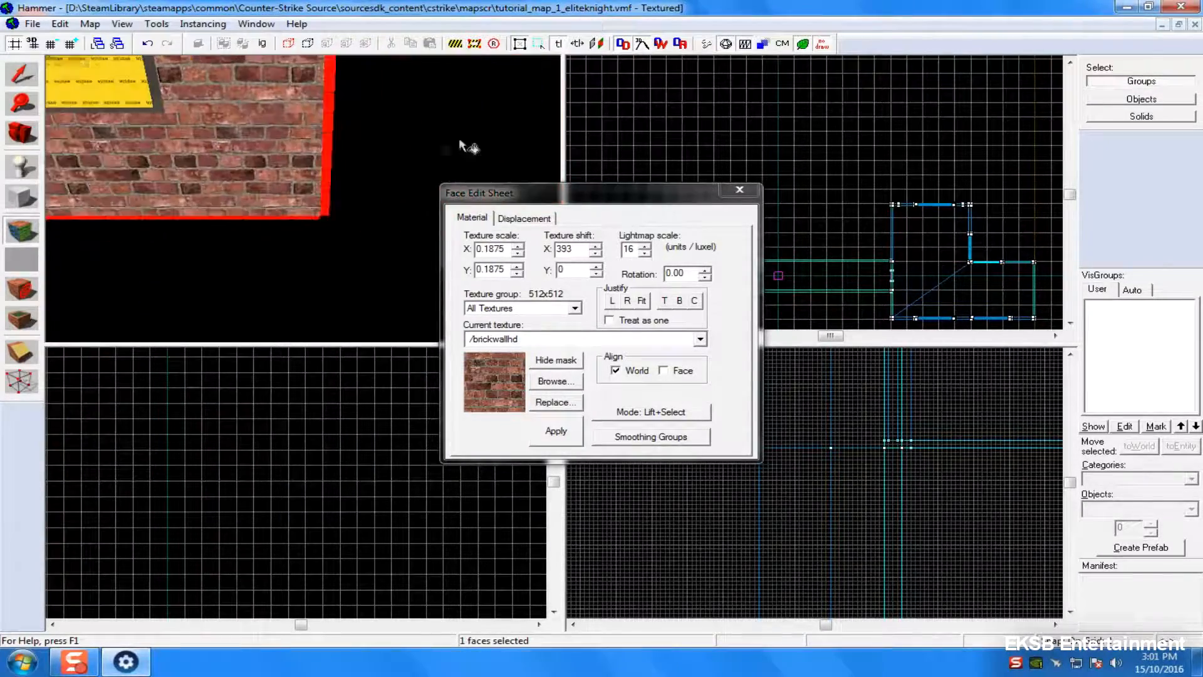
{"action": "key", "text": "Up"}
{"action": "key", "text": "d"}
{"action": "key", "text": "Right"}
{"action": "key", "text": "w"}
{"action": "right_click", "coordinate": [251, 260]}
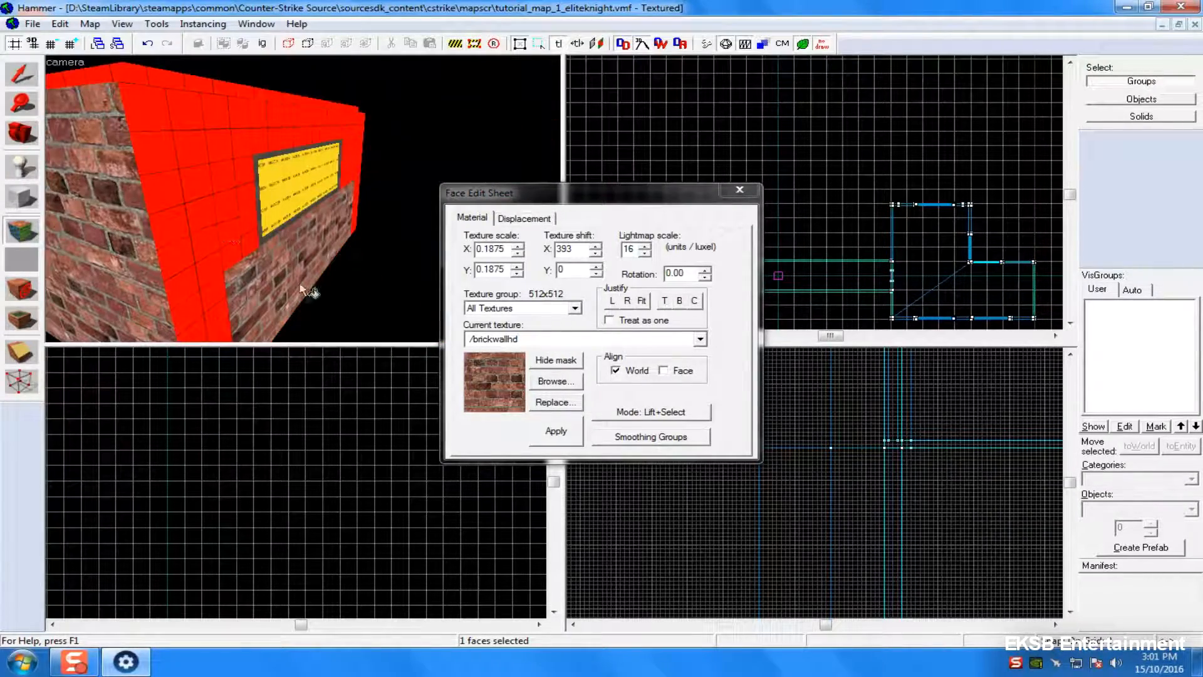
{"action": "right_click", "coordinate": [176, 181]}
{"action": "right_click", "coordinate": [190, 305]}
{"action": "right_click", "coordinate": [157, 172]}
{"action": "right_click", "coordinate": [178, 104]}
{"action": "right_click", "coordinate": [206, 113]}
{"action": "right_click", "coordinate": [215, 198]}
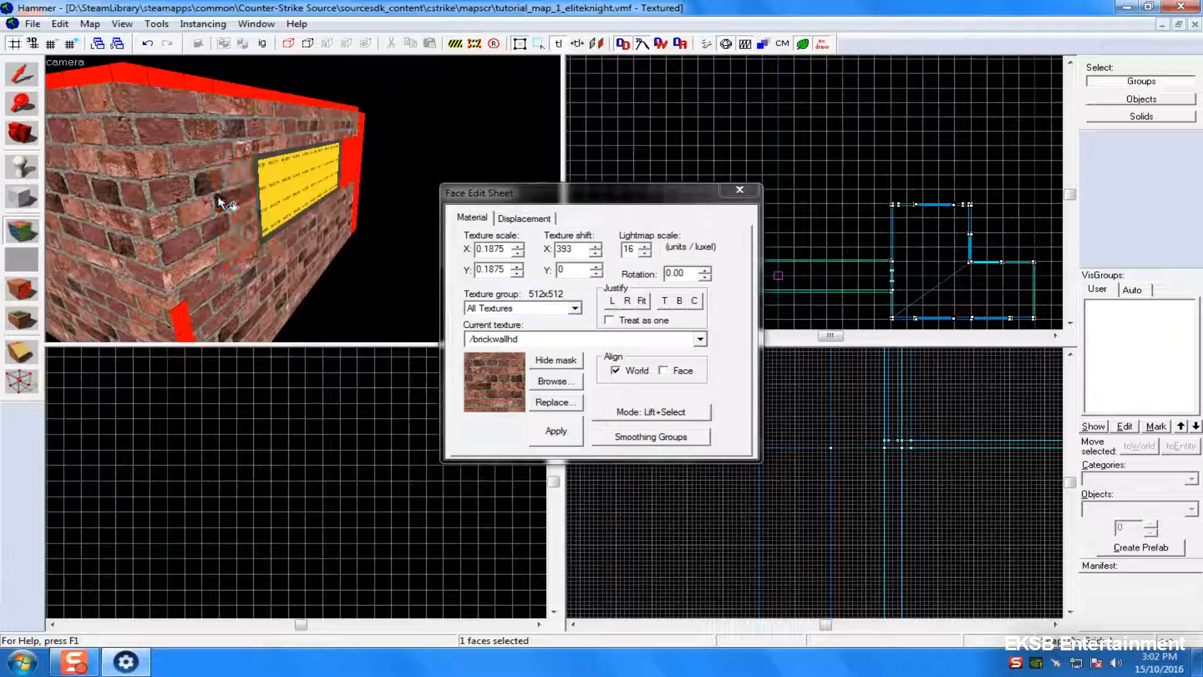
{"action": "right_click", "coordinate": [178, 323]}
- Apply the red brick texture to the remaining exterior section on the far side of that window
{"action": "key", "text": "d"}
{"action": "key", "text": "Down"}
{"action": "key", "text": "Up"}
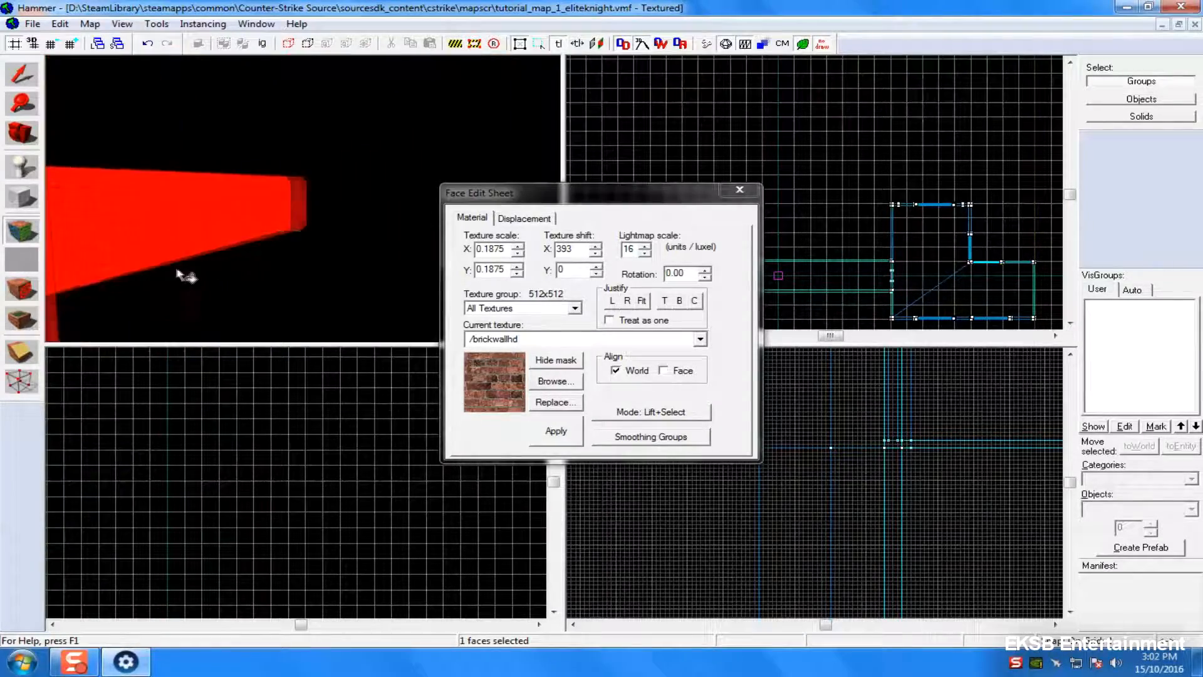
{"action": "key", "text": "s"}
{"action": "right_click", "coordinate": [367, 240]}
{"action": "right_click", "coordinate": [342, 204]}
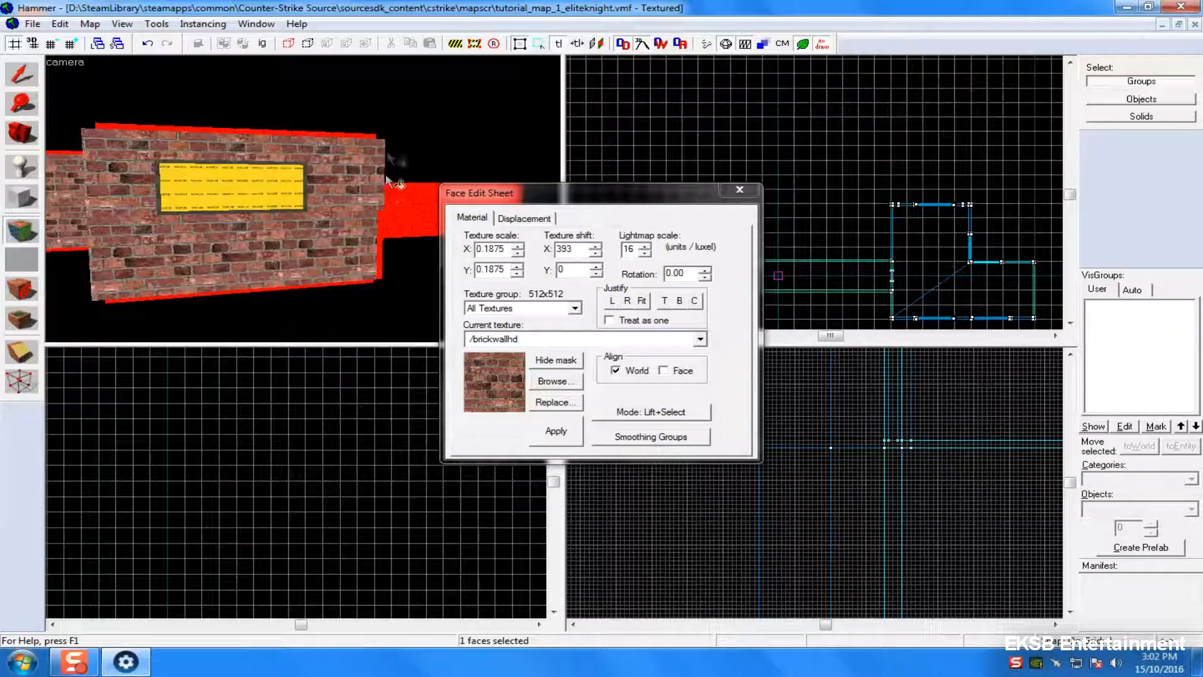
- Examine the exterior walls for faces that still lack the red brick texture
{"action": "key", "text": "Left"}
{"action": "key", "text": "w"}
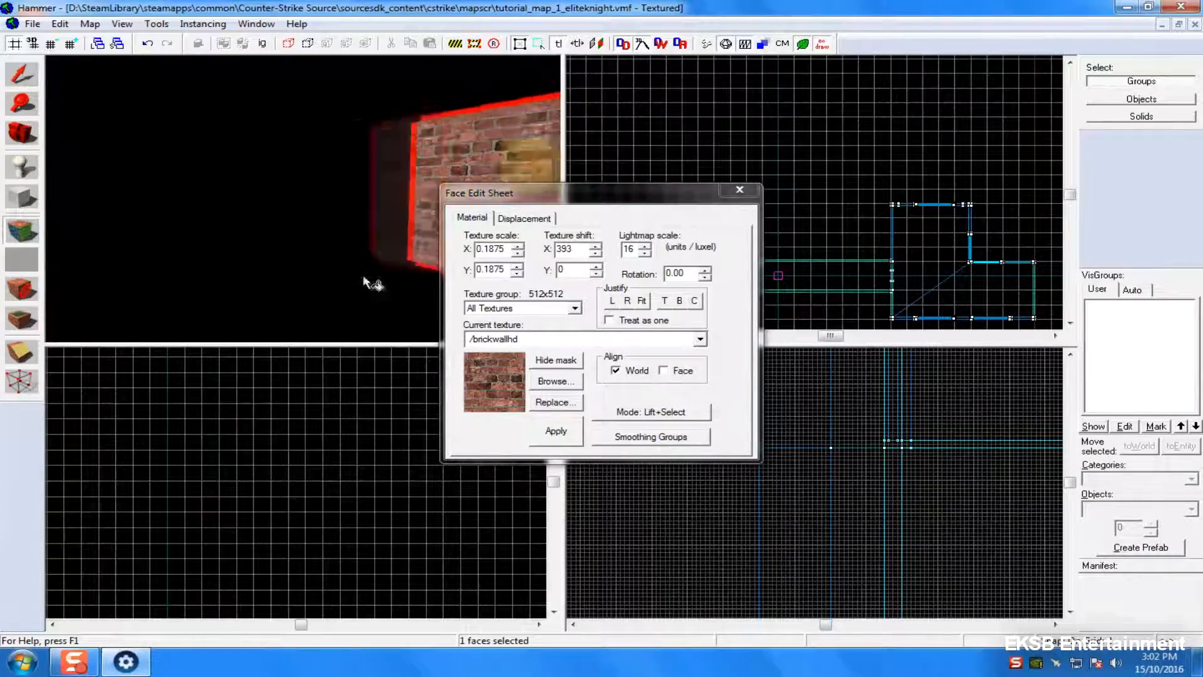
{"action": "key", "text": "Right"}
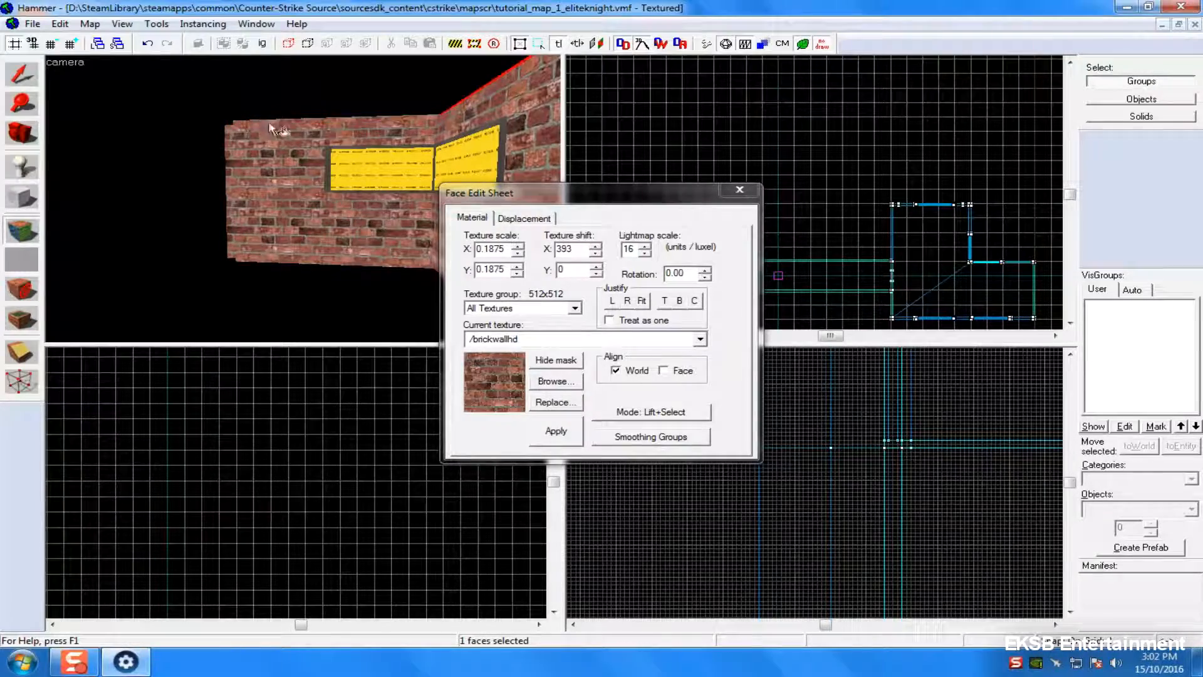
{"action": "key", "text": "Right"}
{"action": "key", "text": "Up"}
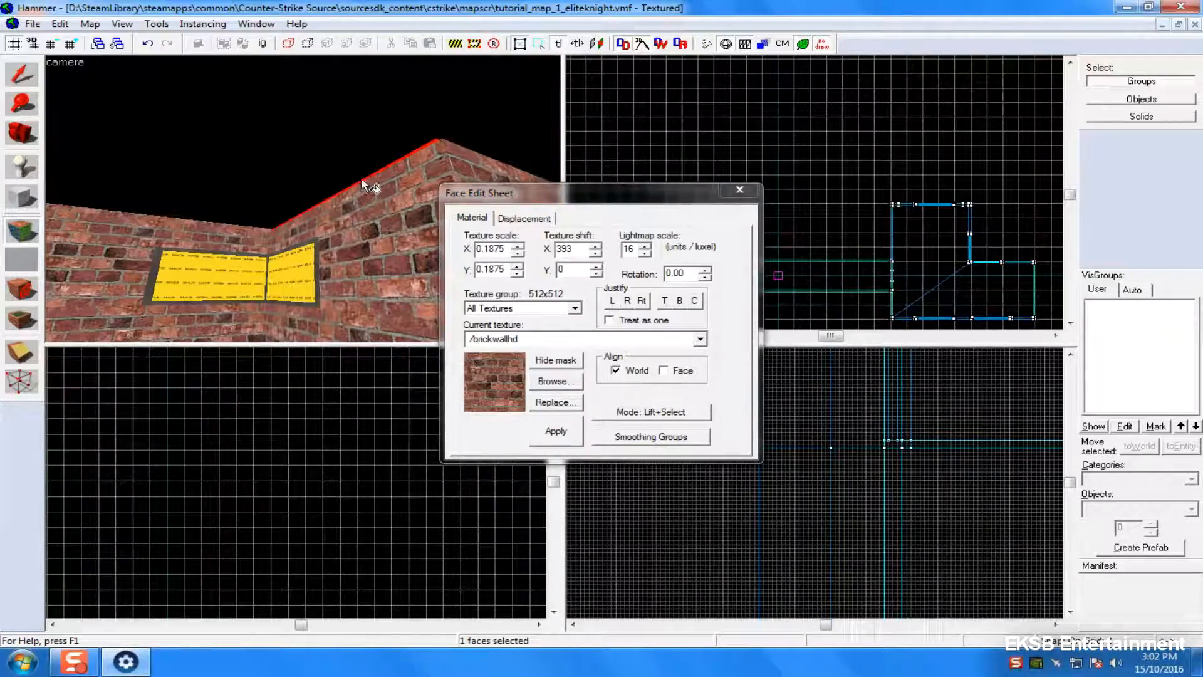
{"action": "key", "text": "Down"}
{"action": "key", "text": "w"}
{"action": "key", "text": "s"}
{"action": "scroll", "coordinate": [408, 224], "scroll_direction": "down", "scroll_amount": 4}
{"action": "scroll", "coordinate": [417, 228], "scroll_direction": "up", "scroll_amount": 6}
- Undo the last texture change and sample the glass texture from a window inside the room
{"action": "key", "text": "ctrl+z"}
{"action": "key", "text": "s"}
{"action": "key", "text": "Down"}
{"action": "key", "text": "Up"}
{"action": "key", "text": "Right"}
{"action": "key", "text": "w"}
{"action": "key", "text": "Left"}
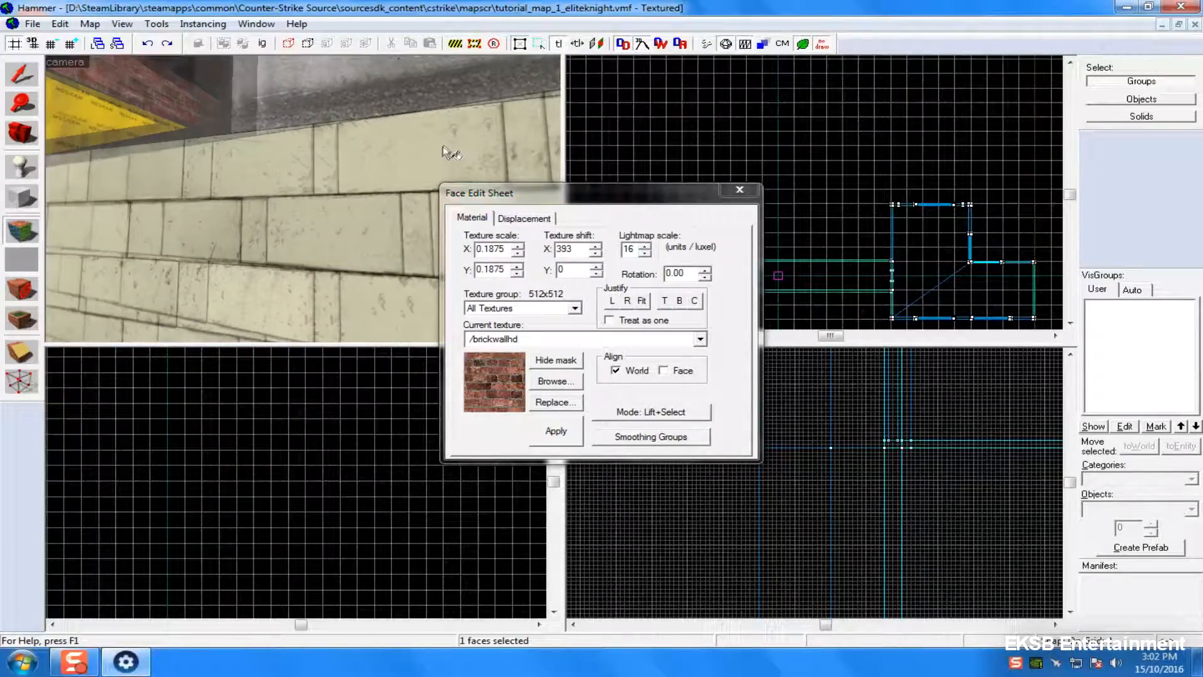
{"action": "key", "text": "w"}
{"action": "key", "text": "Up"}
{"action": "left_click", "coordinate": [367, 273]}
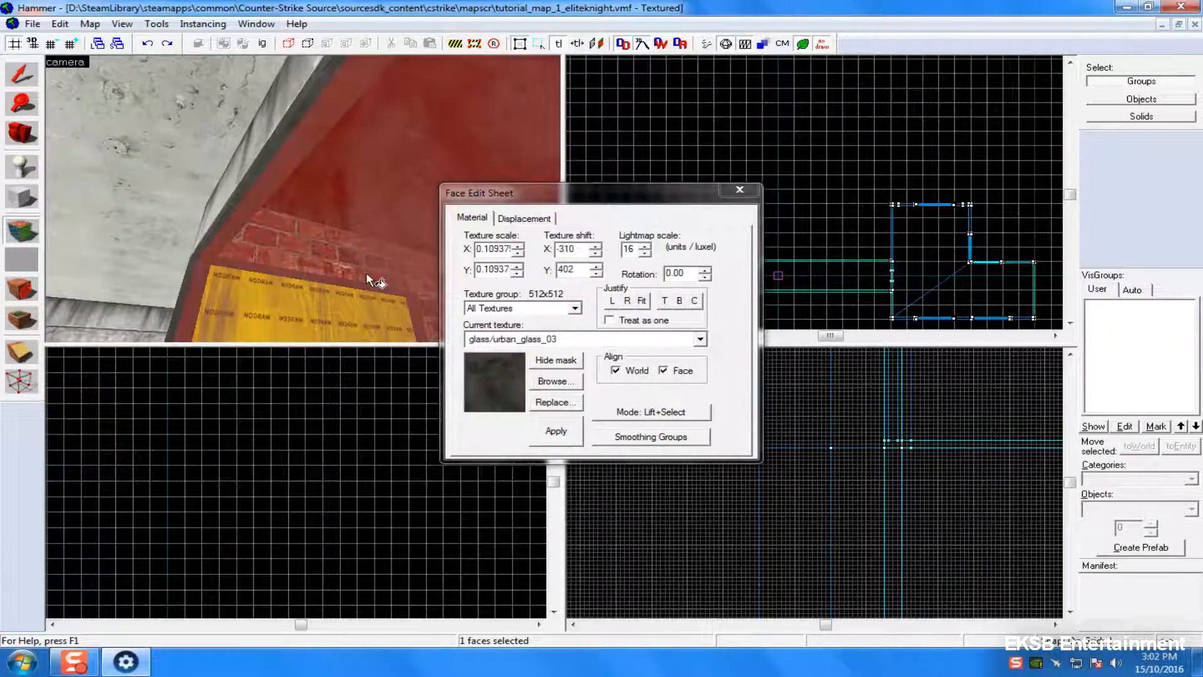
- Inspect the textured walls and windows from inside and outside the room
{"action": "key", "text": "w"}
{"action": "key", "text": "Down"}
{"action": "key", "text": "Right"}
{"action": "key", "text": "s"}
{"action": "key", "text": "Right"}
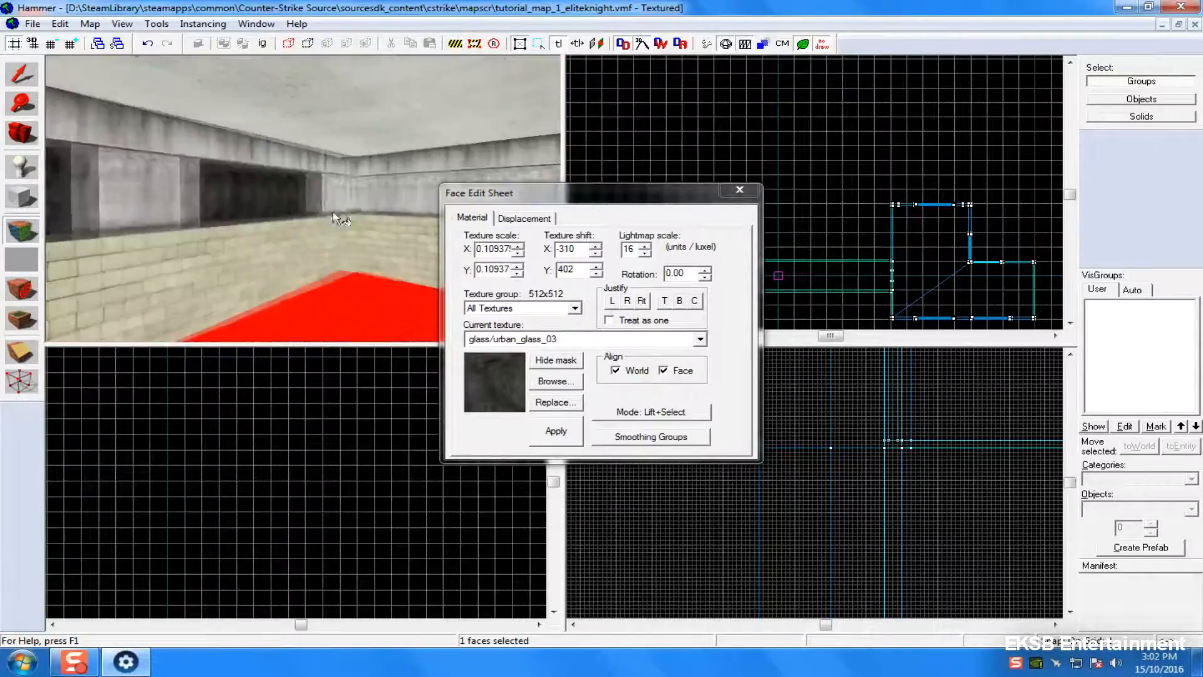
{"action": "key", "text": "s"}
{"action": "key", "text": "d"}
{"action": "key", "text": "w"}
{"action": "key", "text": "Left"}
{"action": "key", "text": "s"}
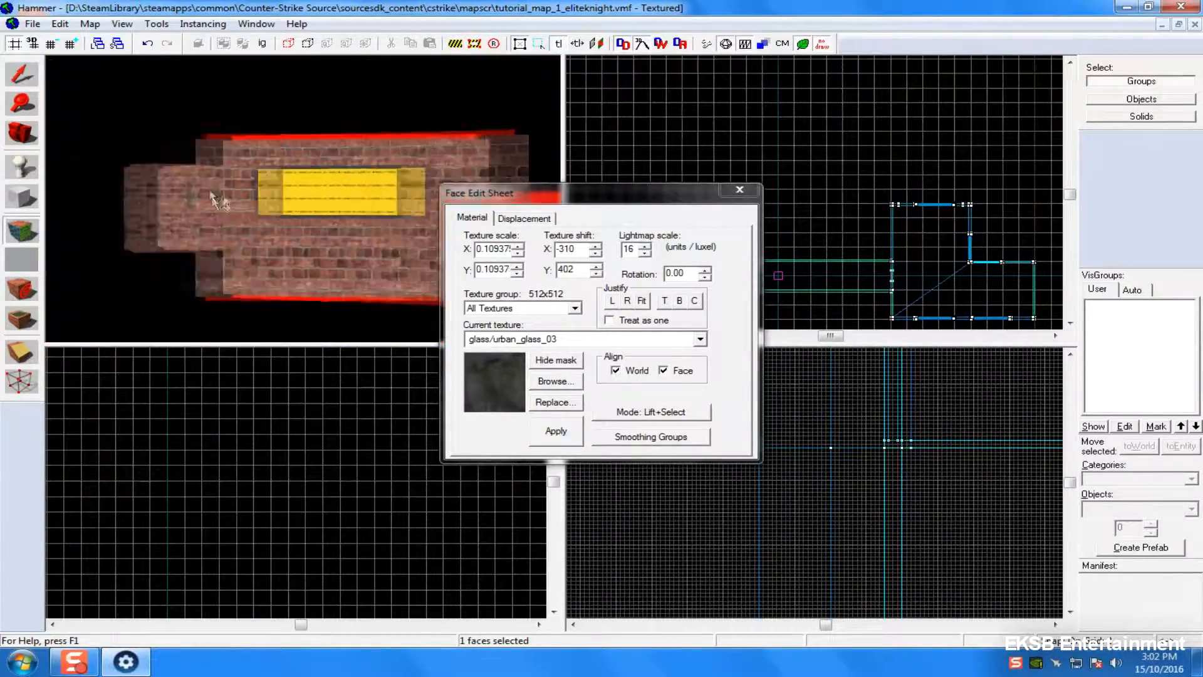
{"action": "key", "text": "w"}
{"action": "key", "text": "Left"}
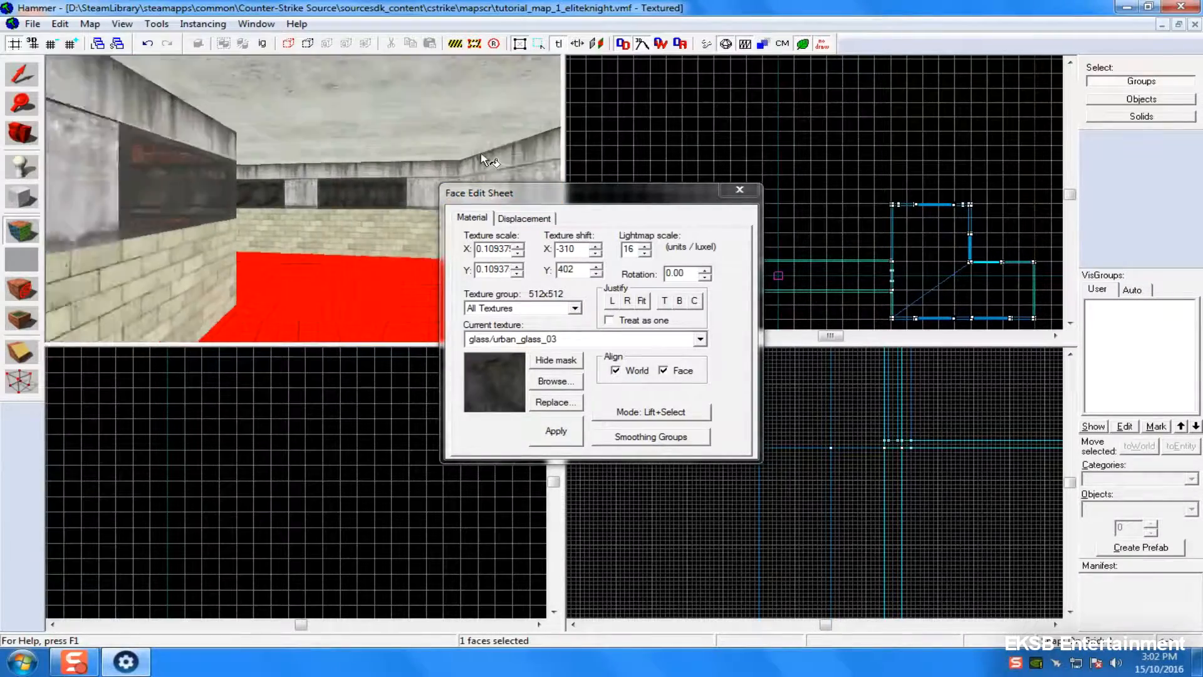
{"action": "key", "text": "w"}
{"action": "key", "text": "Right"}
{"action": "key", "text": "s"}
{"action": "key", "text": "Right"}
{"action": "key", "text": "w"}
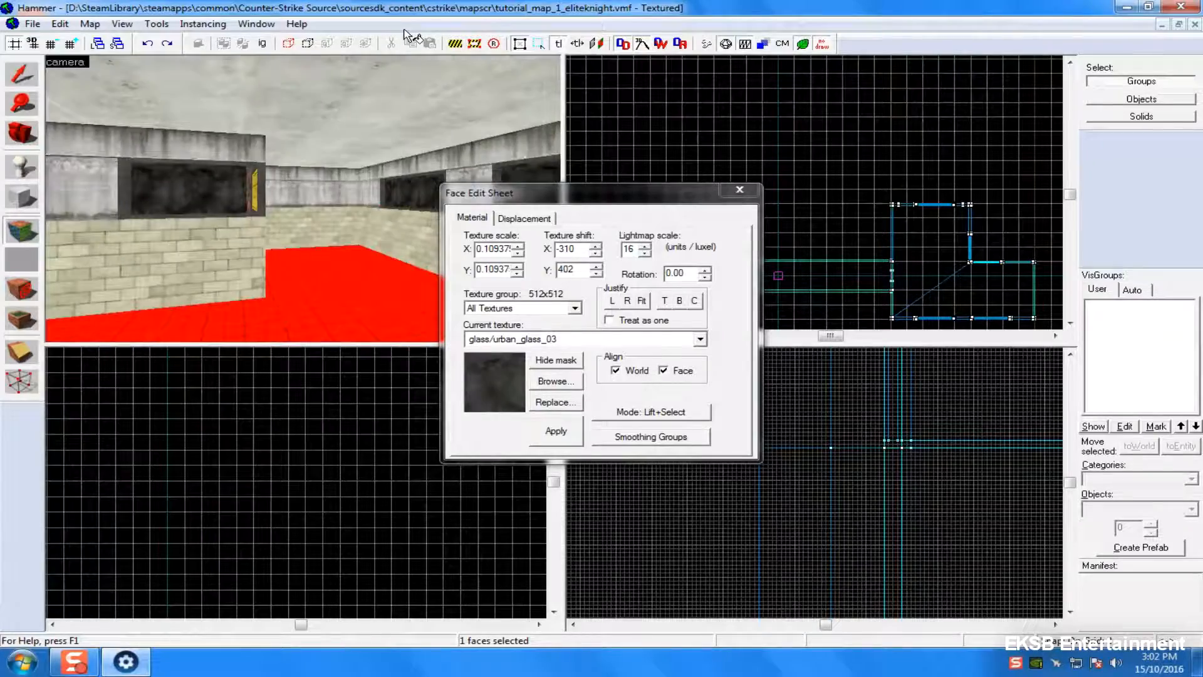
{"action": "key", "text": "Left"}
{"action": "key", "text": "Right"}
{"action": "key", "text": "w"}
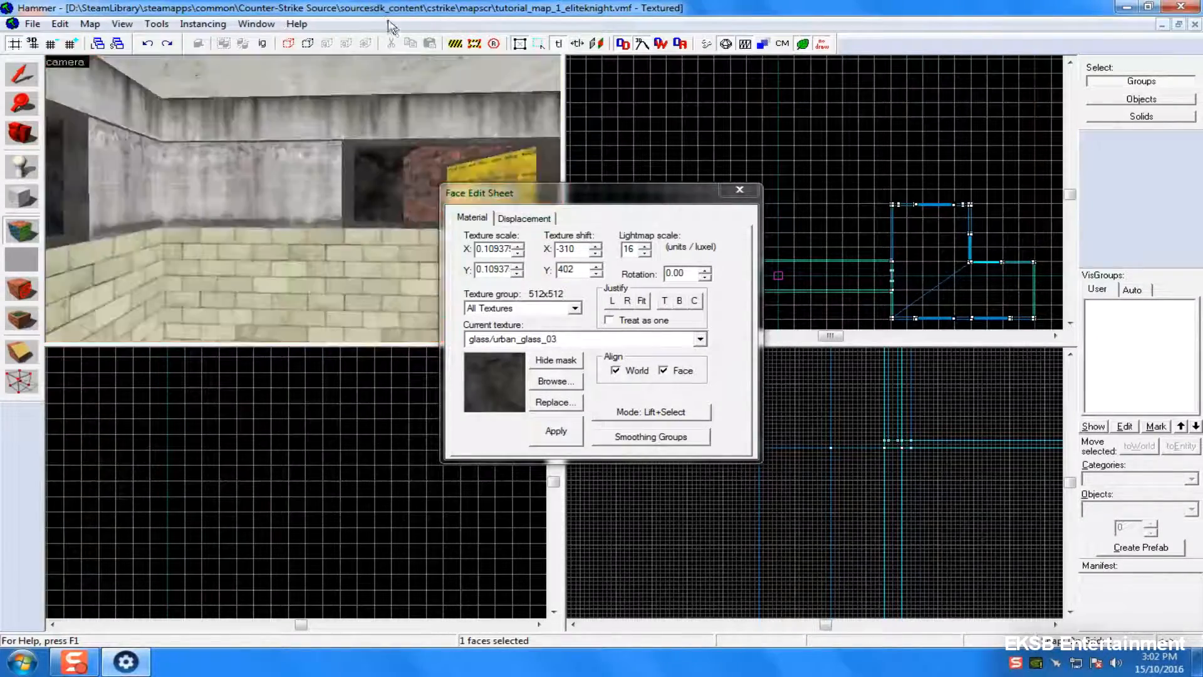
{"action": "key", "text": "Left"}
{"action": "key", "text": "w"}
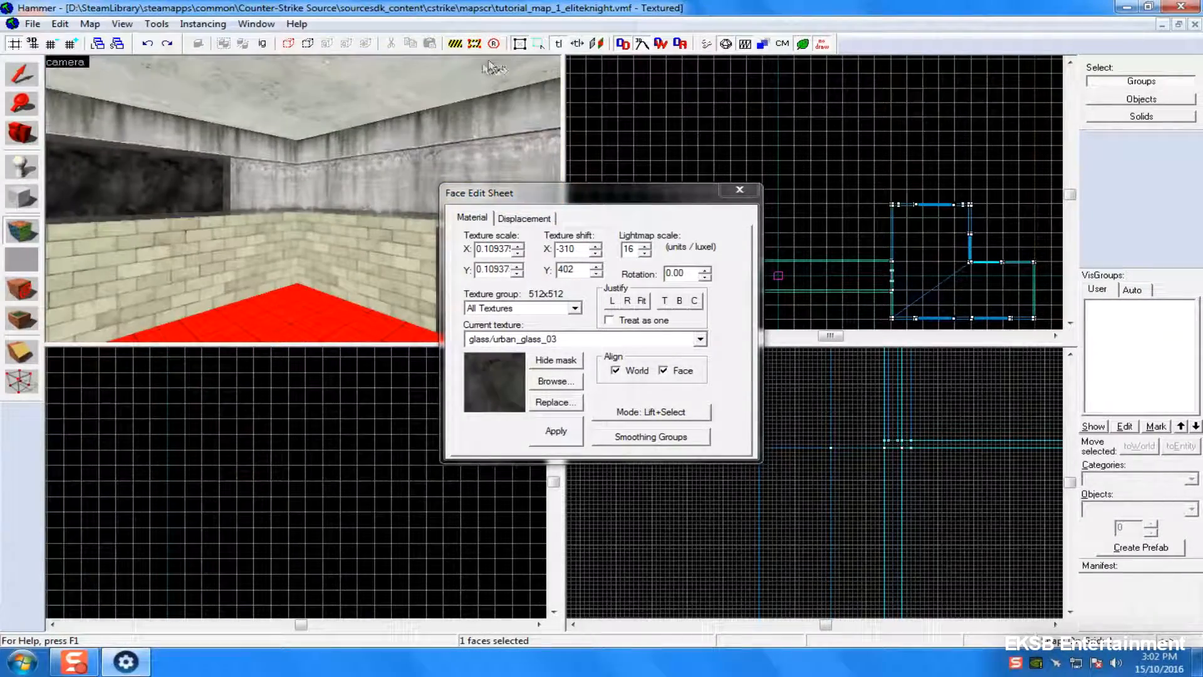
{"action": "key", "text": "Right"}
{"action": "key", "text": "Down"}
{"action": "key", "text": "Up"}
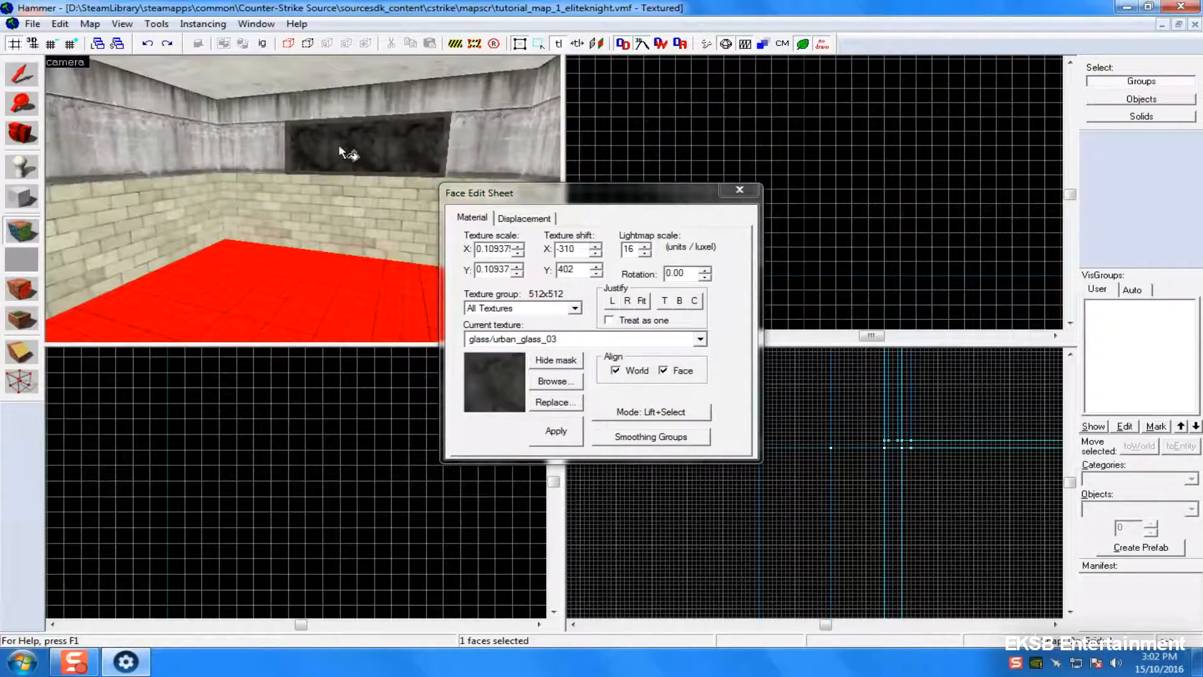
{"action": "key", "text": "s"}
{"action": "key", "text": "Right"}
{"action": "key", "text": "w"}
{"action": "key", "text": "w"}
{"action": "key", "text": "s"}
{"action": "key", "text": "w"}
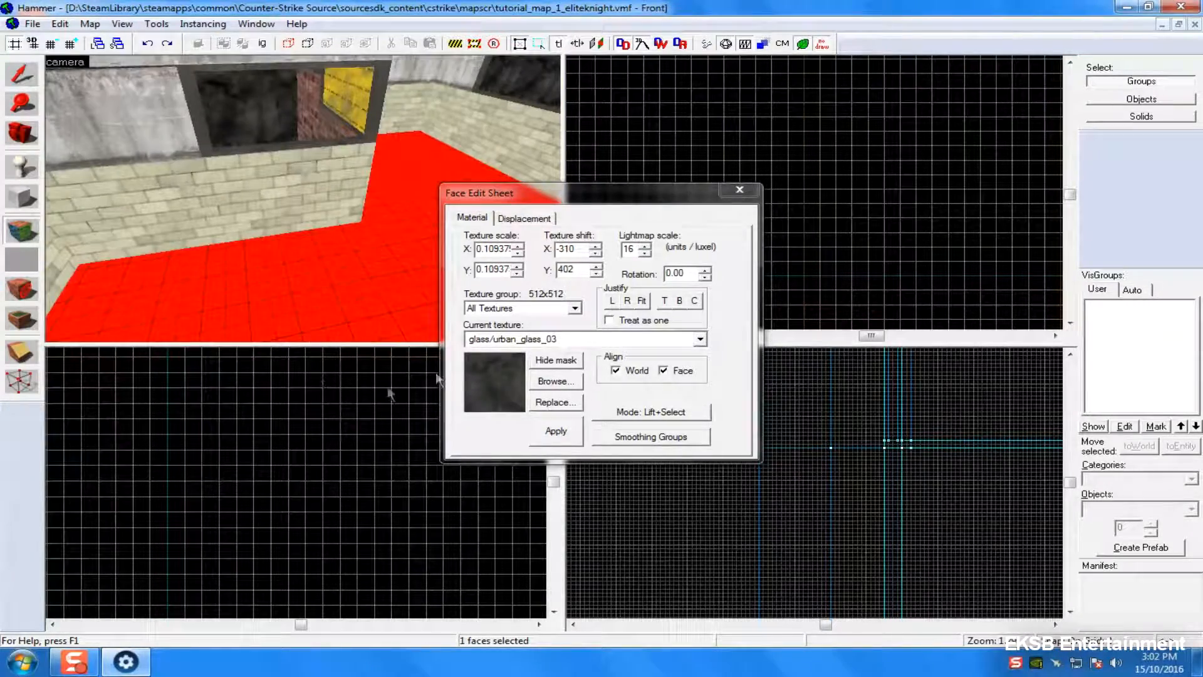
- Filter the texture library by "floor" and apply cparg/007_basement/basement_floor to the room's floor faces
{"action": "left_click", "coordinate": [566, 386]}
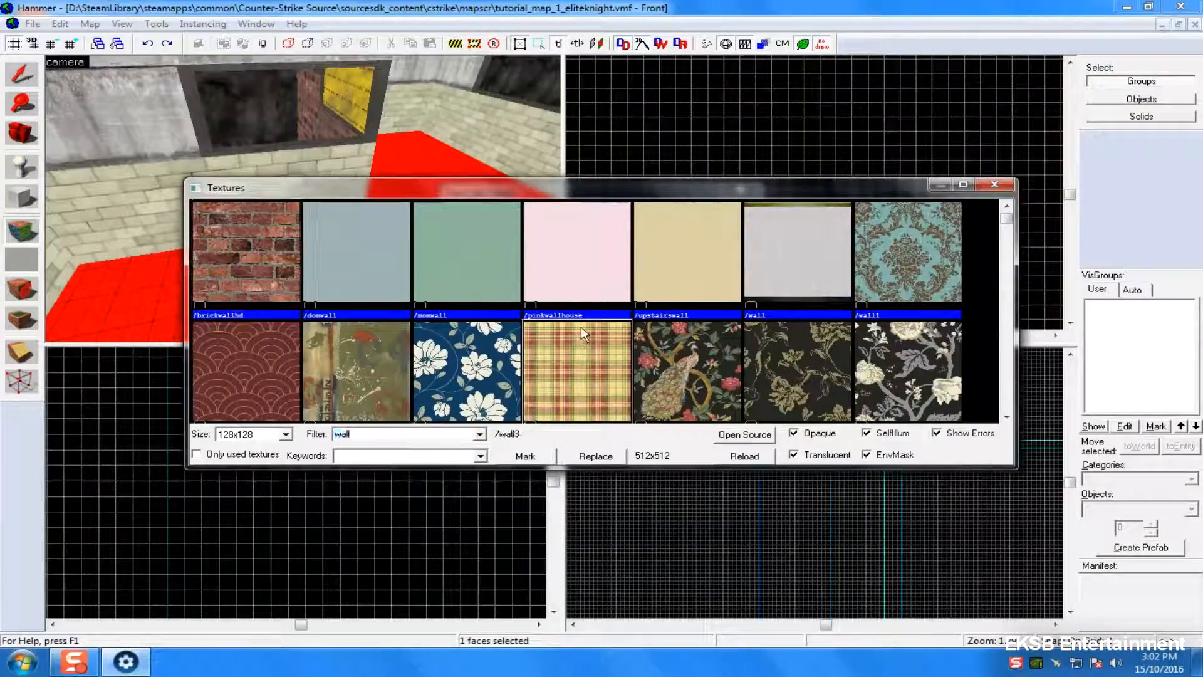
{"action": "double_click", "coordinate": [581, 326]}
{"action": "left_click", "coordinate": [573, 381]}
{"action": "type", "text": "floor"}
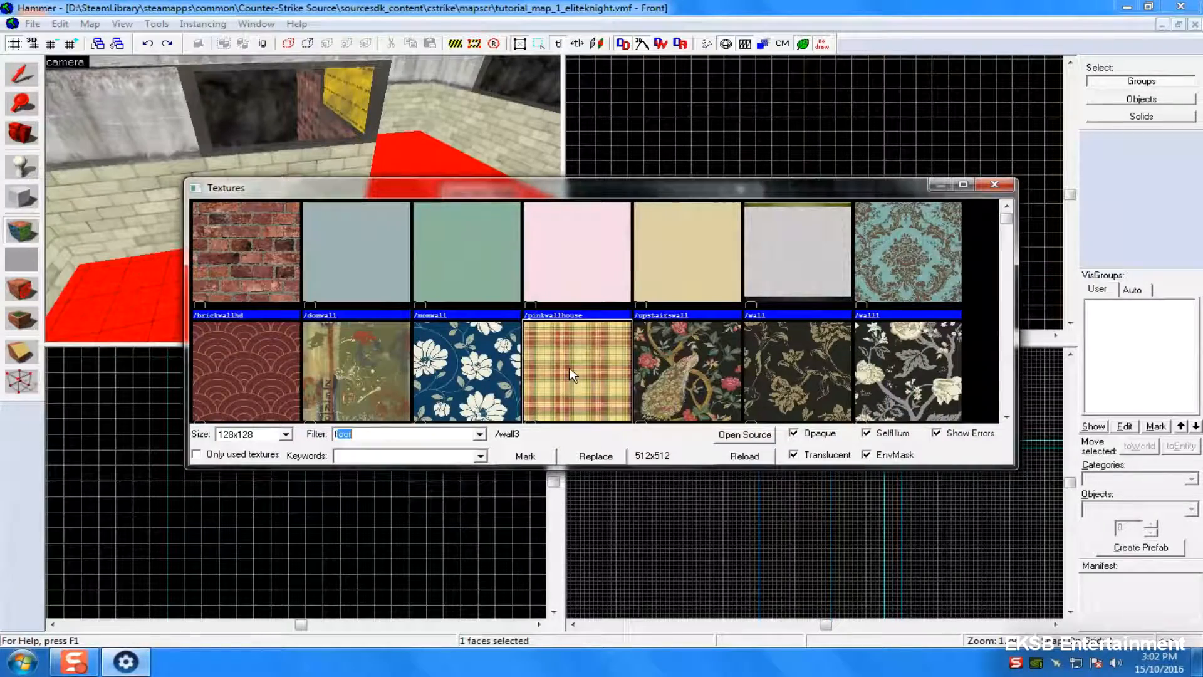
{"action": "scroll", "coordinate": [526, 389], "scroll_direction": "down", "scroll_amount": 10}
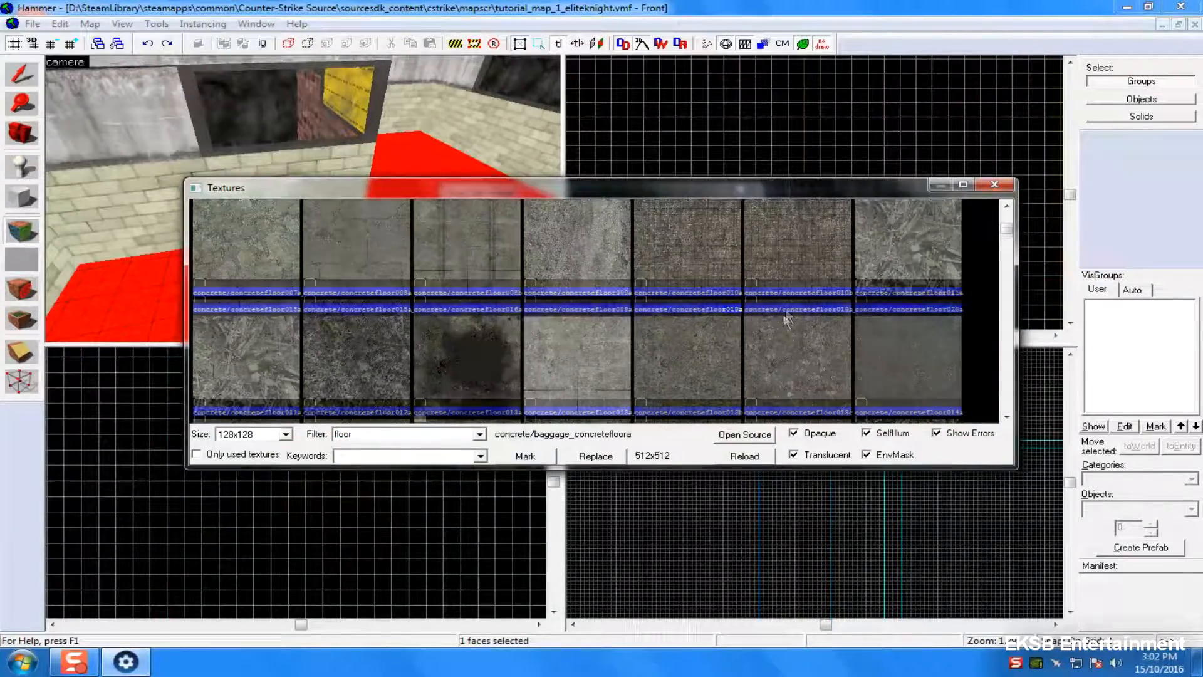
{"action": "scroll", "coordinate": [774, 250], "scroll_direction": "down", "scroll_amount": 6}
{"action": "scroll", "coordinate": [815, 295], "scroll_direction": "up", "scroll_amount": 7}
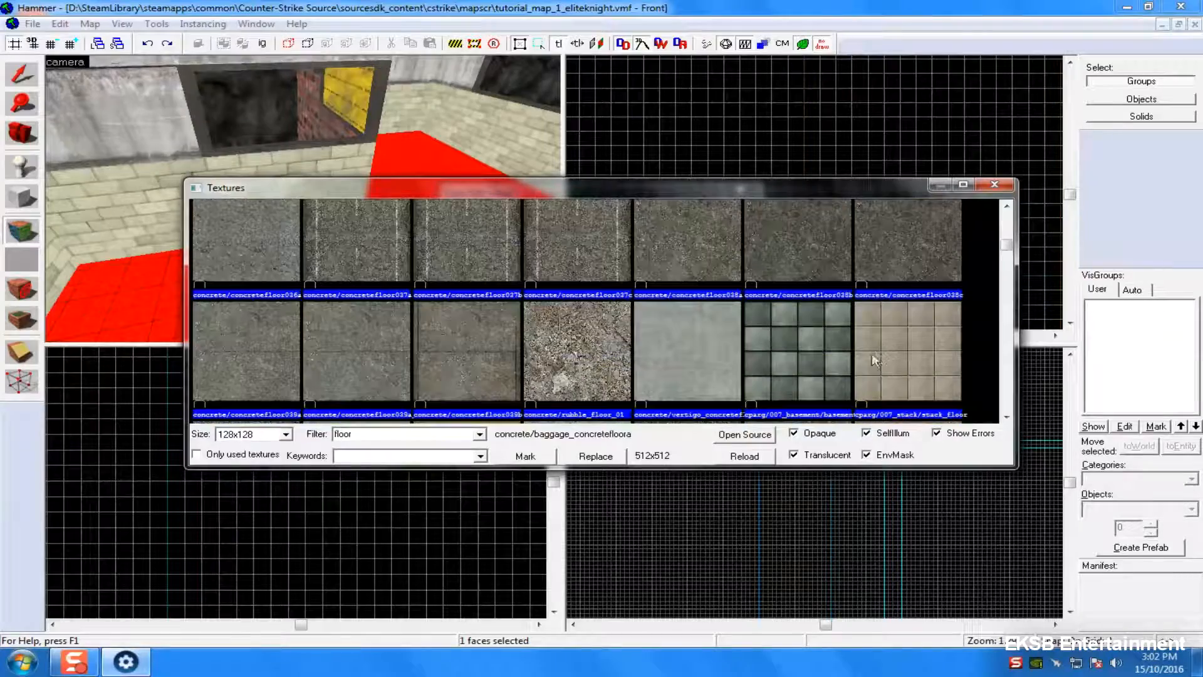
{"action": "double_click", "coordinate": [798, 352]}
{"action": "right_click", "coordinate": [339, 270]}
{"action": "key", "text": "z"}
{"action": "key", "text": "z"}
{"action": "right_click", "coordinate": [315, 220]}
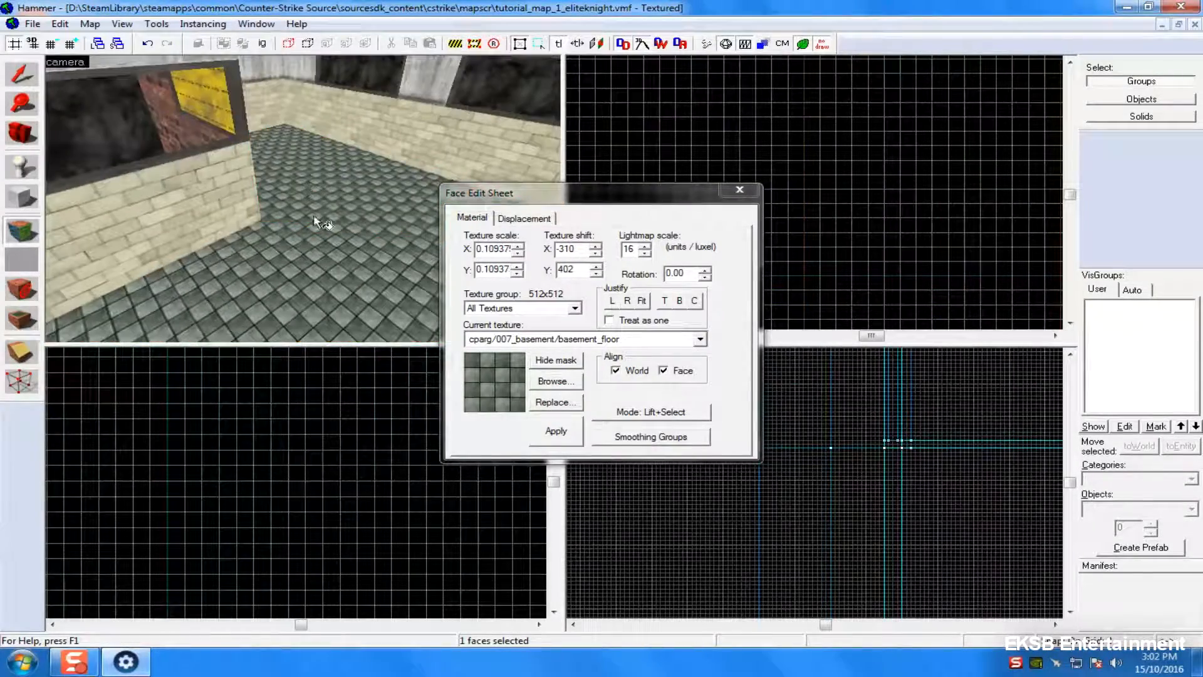
- Fit the basement floor texture to the selected floor face
{"action": "key", "text": "z"}
{"action": "key", "text": "z"}
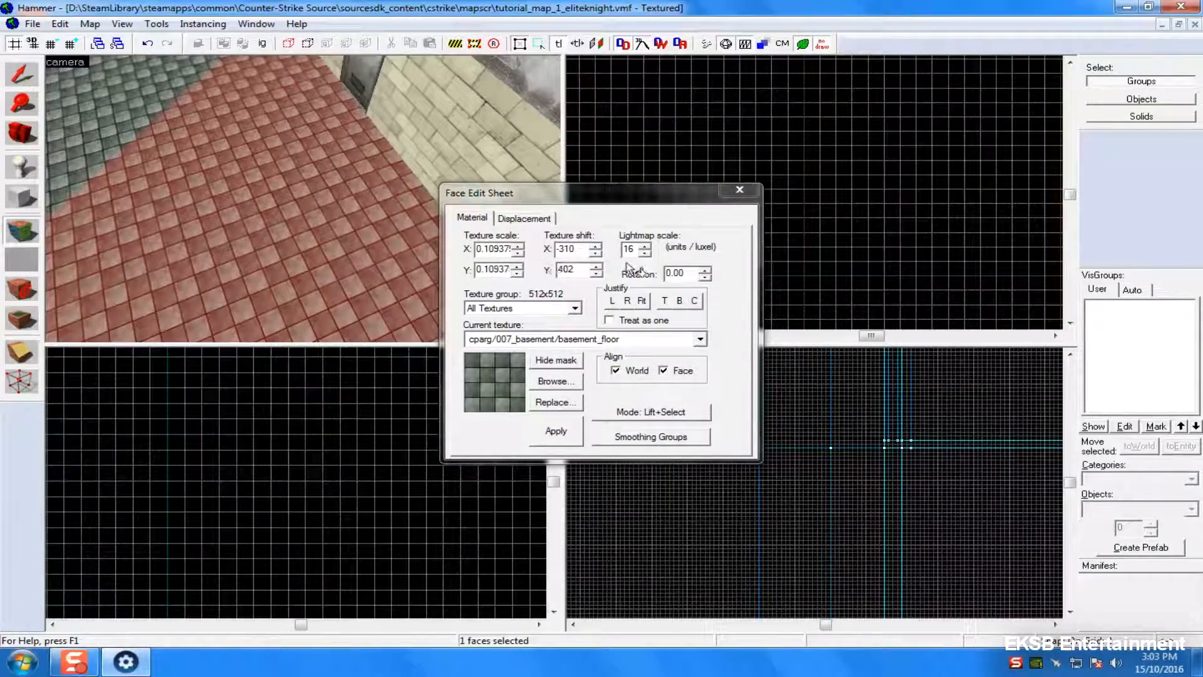
{"action": "left_click", "coordinate": [643, 301]}
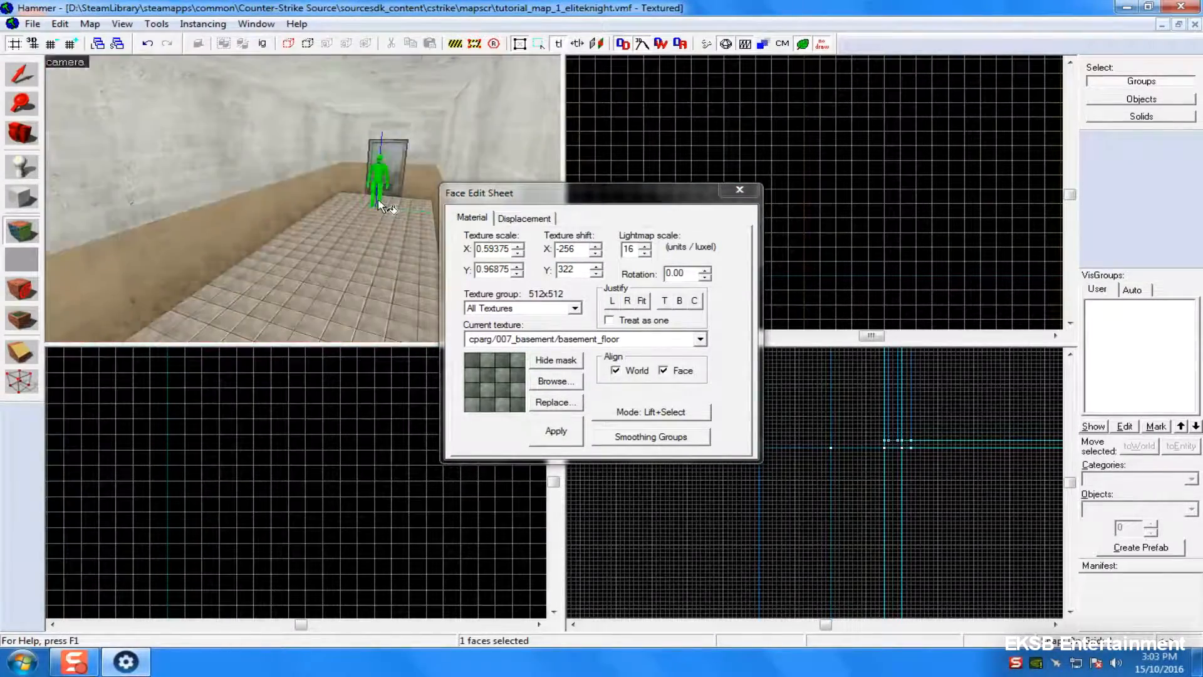
- Sample the corridor's floor tile texture and apply it with its 0.1 scale to the room's floor
{"action": "left_click", "coordinate": [369, 219]}
{"action": "left_click_drag", "start_coordinate": [362, 218], "coordinate": [285, 251]}
{"action": "right_click", "coordinate": [250, 165]}
{"action": "left_click_drag", "start_coordinate": [251, 164], "coordinate": [259, 210]}
{"action": "left_click", "coordinate": [287, 219]}
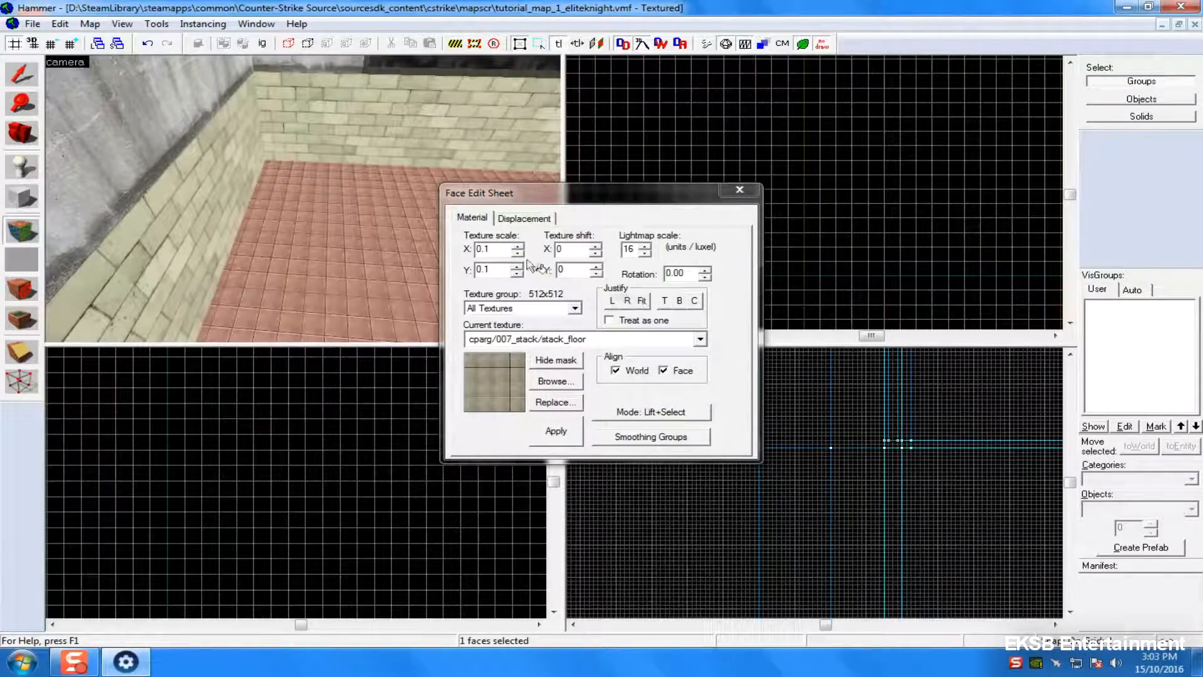
{"action": "left_click_drag", "start_coordinate": [368, 192], "coordinate": [379, 223]}
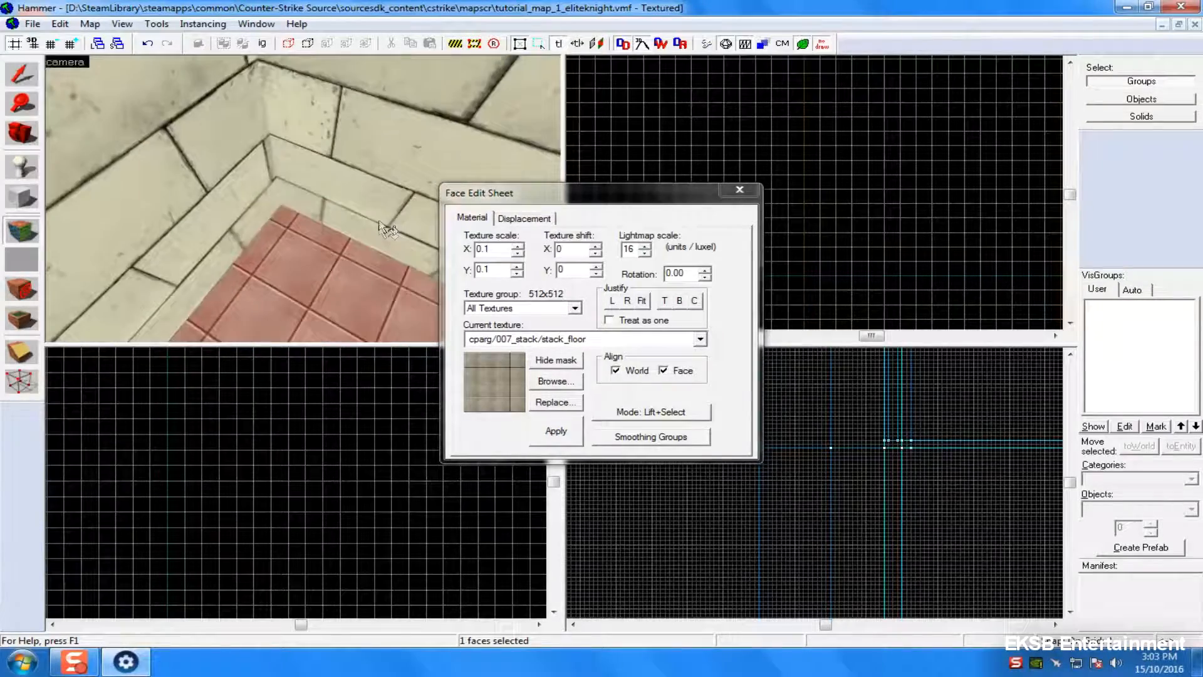
- Replace the selected floor face's texture with cparg/007_basement/basement_floor, keeping the 0.1 scale
{"action": "left_click", "coordinate": [547, 380]}
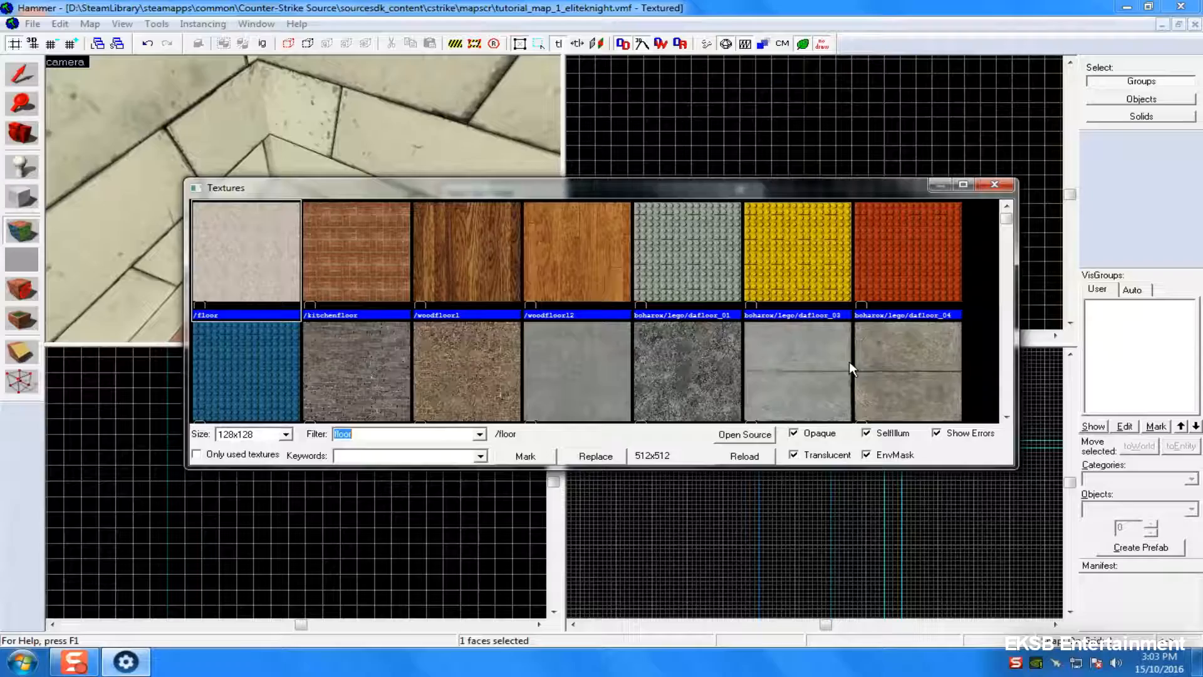
{"action": "left_click", "coordinate": [766, 331]}
{"action": "scroll", "coordinate": [765, 326], "scroll_direction": "down", "scroll_amount": 10}
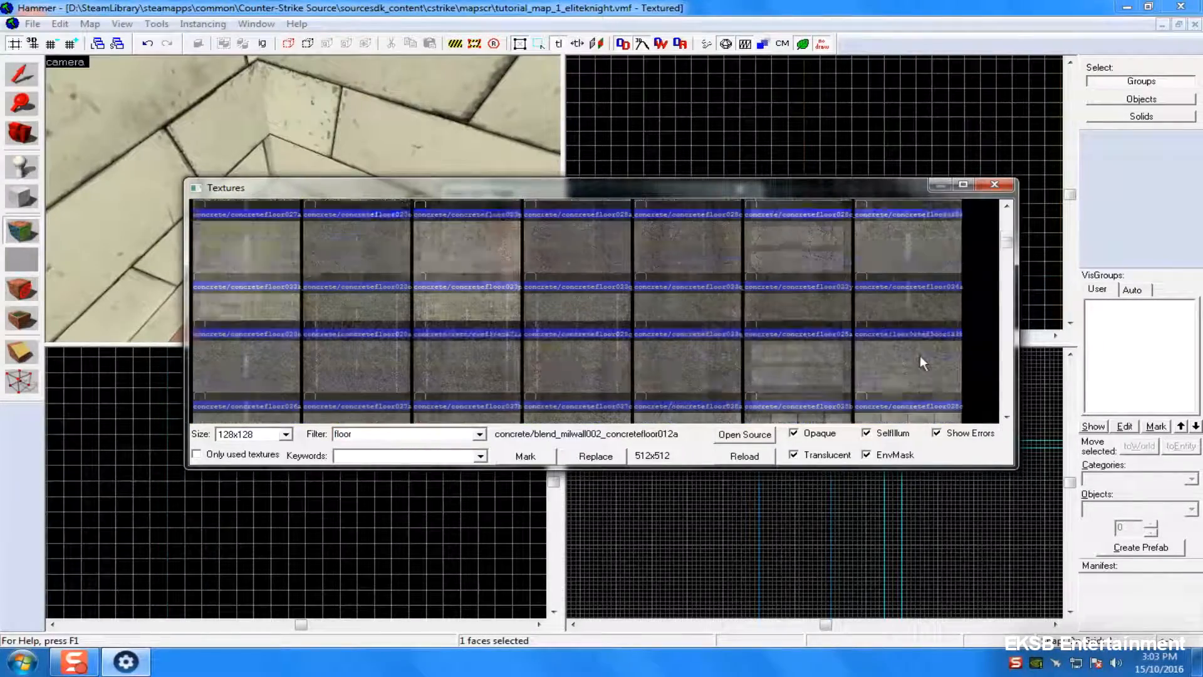
{"action": "scroll", "coordinate": [813, 378], "scroll_direction": "up", "scroll_amount": 5}
{"action": "double_click", "coordinate": [822, 307]}
{"action": "left_click", "coordinate": [555, 432]}
{"action": "left_click", "coordinate": [378, 237]}
- Set the floor texture's Y shift to 52 to align the tiles with the wall
{"action": "left_click", "coordinate": [582, 271]}
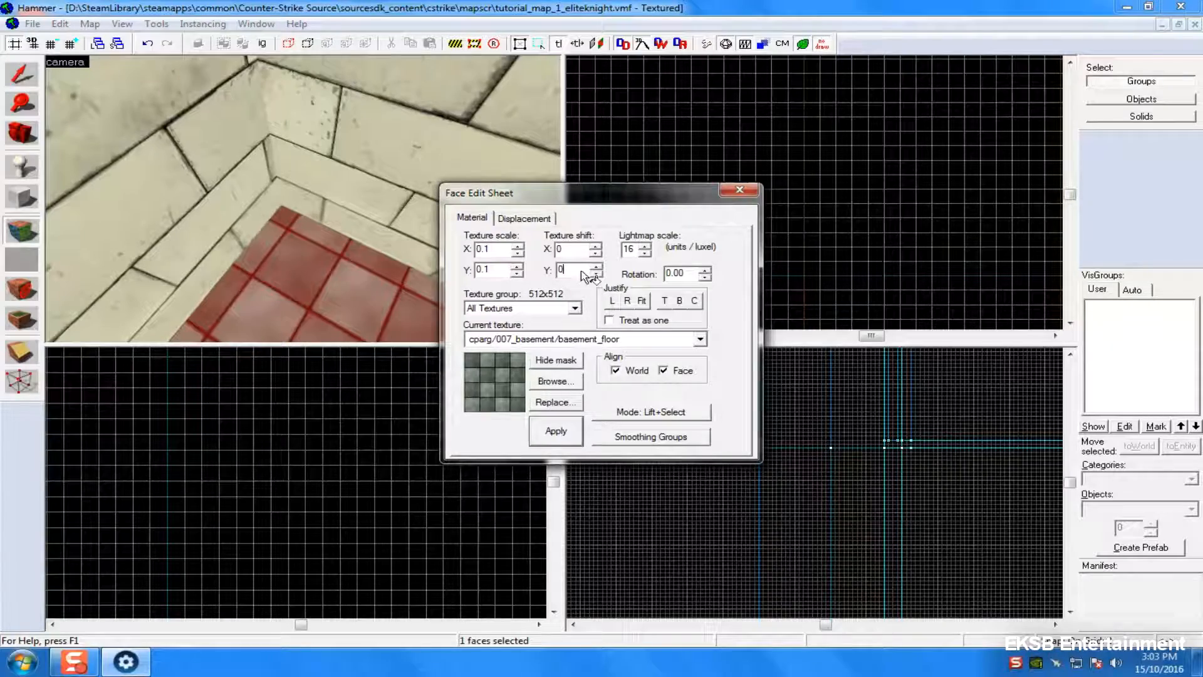
{"action": "key", "text": "Up"}
{"action": "key", "text": "Up"}
{"action": "key", "text": "Up"}
{"action": "key", "text": "Up"}
{"action": "key", "text": "Up"}
{"action": "key", "text": "Up"}
{"action": "key", "text": "Up"}
{"action": "key", "text": "Up"}
{"action": "key", "text": "Up"}
{"action": "key", "text": "Up"}
{"action": "key", "text": "Up"}
{"action": "key", "text": "Up"}
{"action": "key", "text": "Up"}
{"action": "key", "text": "Up"}
{"action": "key", "text": "Up"}
{"action": "key", "text": "Up"}
{"action": "key", "text": "Up"}
{"action": "key", "text": "Up"}
{"action": "key", "text": "Up"}
{"action": "key", "text": "Up"}
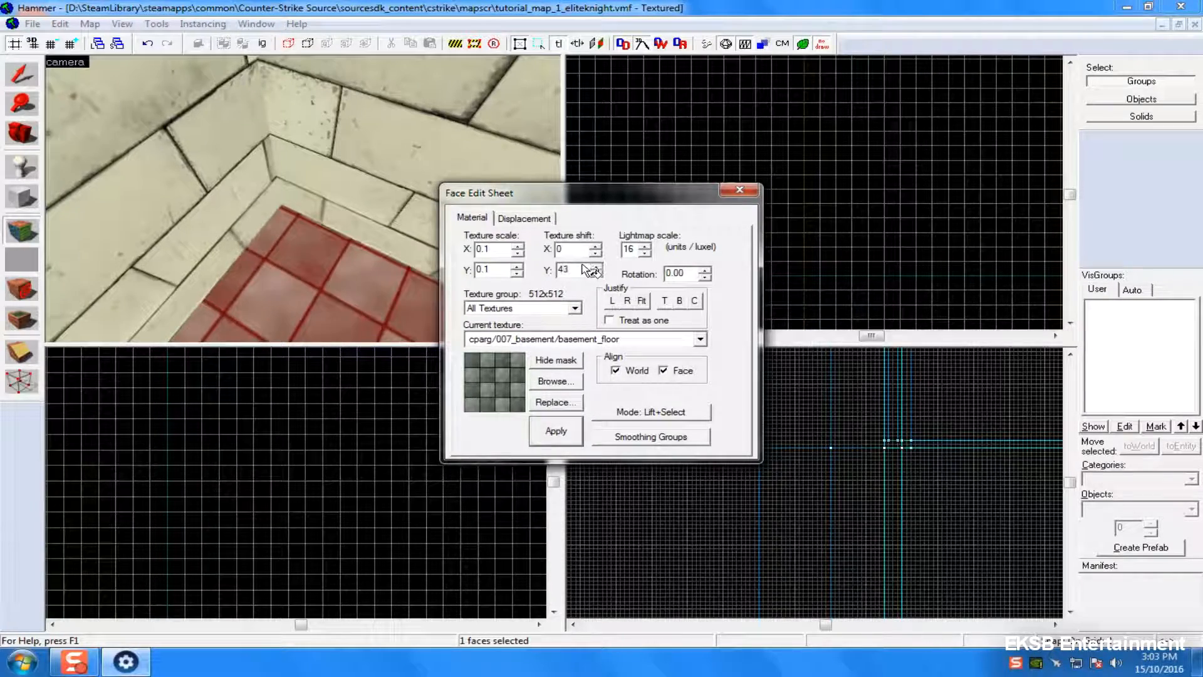
{"action": "key", "text": "Up"}
{"action": "key", "text": "Up"}
{"action": "key", "text": "Up"}
{"action": "key", "text": "Up"}
{"action": "key", "text": "Up"}
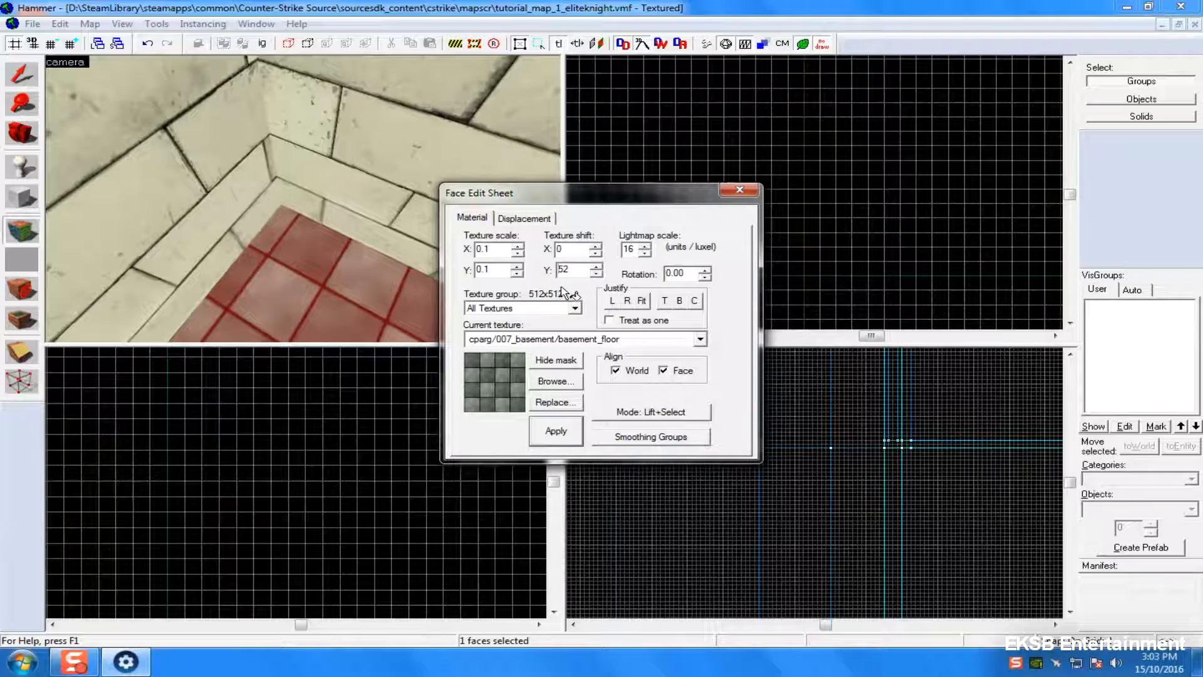
- Set the selected floor face's X texture shift to 52
{"action": "key", "text": "Up"}
{"action": "key", "text": "Up"}
{"action": "key", "text": "Up"}
{"action": "key", "text": "Up"}
{"action": "key", "text": "Up"}
{"action": "key", "text": "Up"}
{"action": "key", "text": "Up"}
{"action": "key", "text": "Up"}
{"action": "key", "text": "Up"}
{"action": "key", "text": "Up"}
{"action": "key", "text": "Up"}
{"action": "key", "text": "Up"}
{"action": "key", "text": "Up"}
{"action": "key", "text": "Up"}
{"action": "key", "text": "Up"}
{"action": "key", "text": "Up"}
{"action": "key", "text": "Up"}
{"action": "key", "text": "Up"}
{"action": "key", "text": "Up"}
{"action": "key", "text": "Up"}
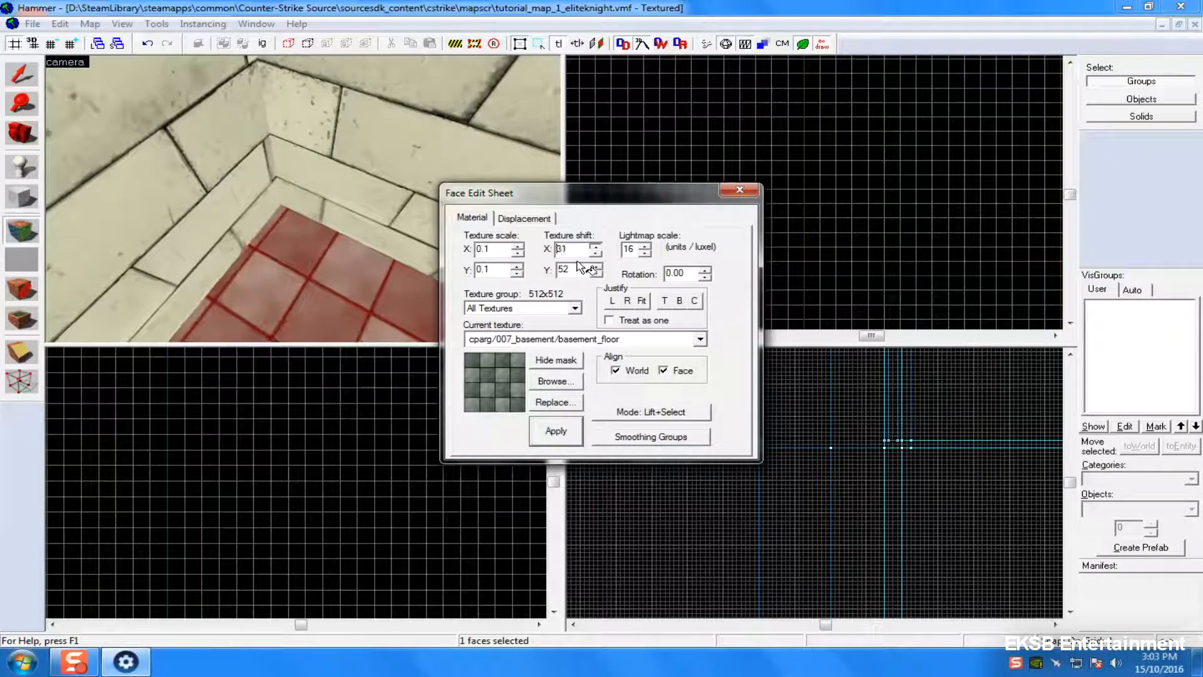
{"action": "key", "text": "Up"}
{"action": "key", "text": "Up"}
{"action": "key", "text": "Up"}
{"action": "key", "text": "Up"}
{"action": "key", "text": "Up"}
{"action": "key", "text": "Up"}
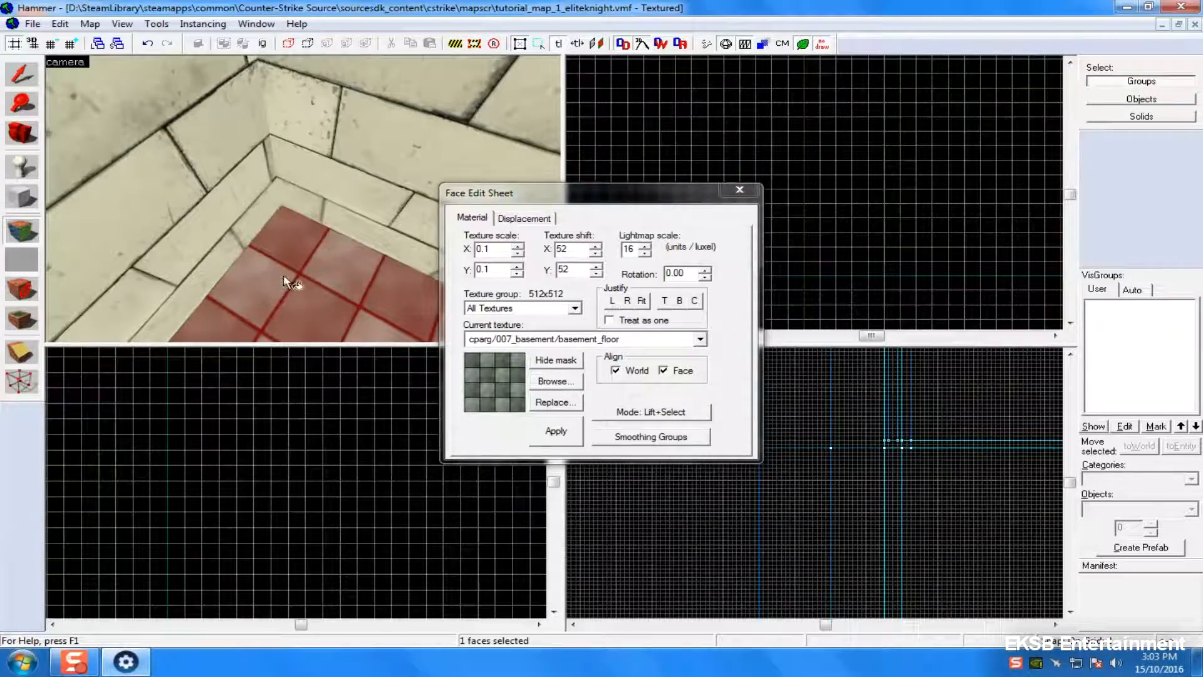
- Apply the shifted basement floor texture to the adjoining room floor face
{"action": "key", "text": "z"}
{"action": "key", "text": "w"}
{"action": "key", "text": "w"}
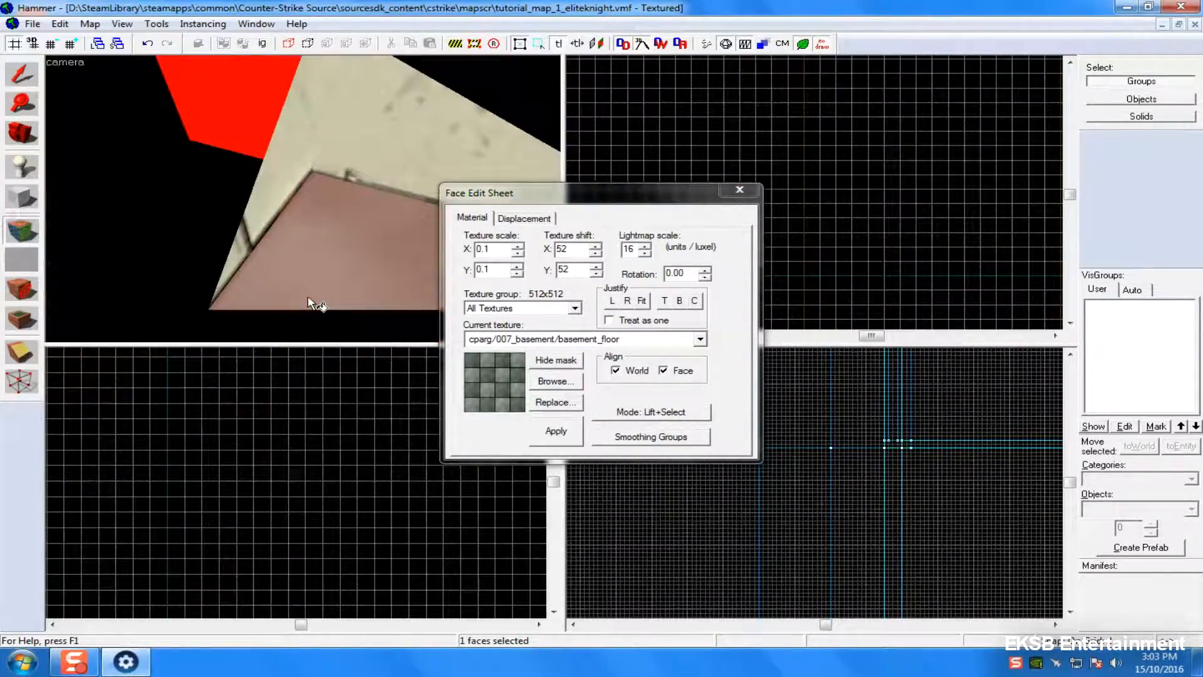
{"action": "key", "text": "s"}
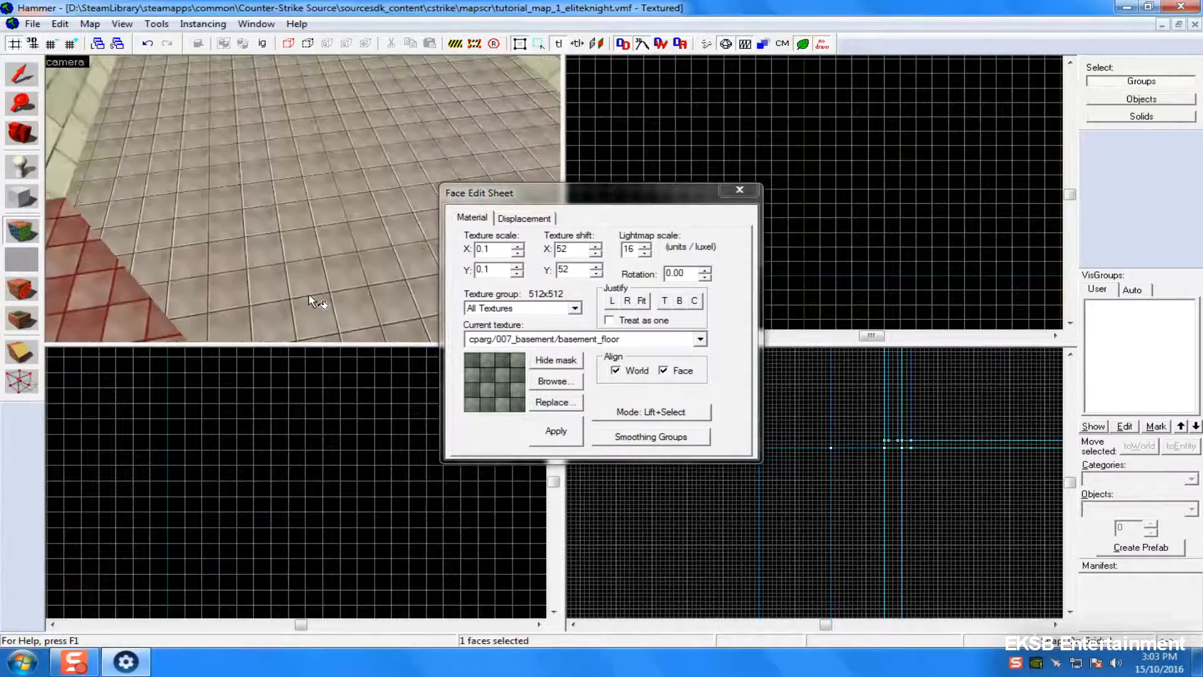
{"action": "right_click", "coordinate": [280, 272]}
{"action": "key", "text": "z"}
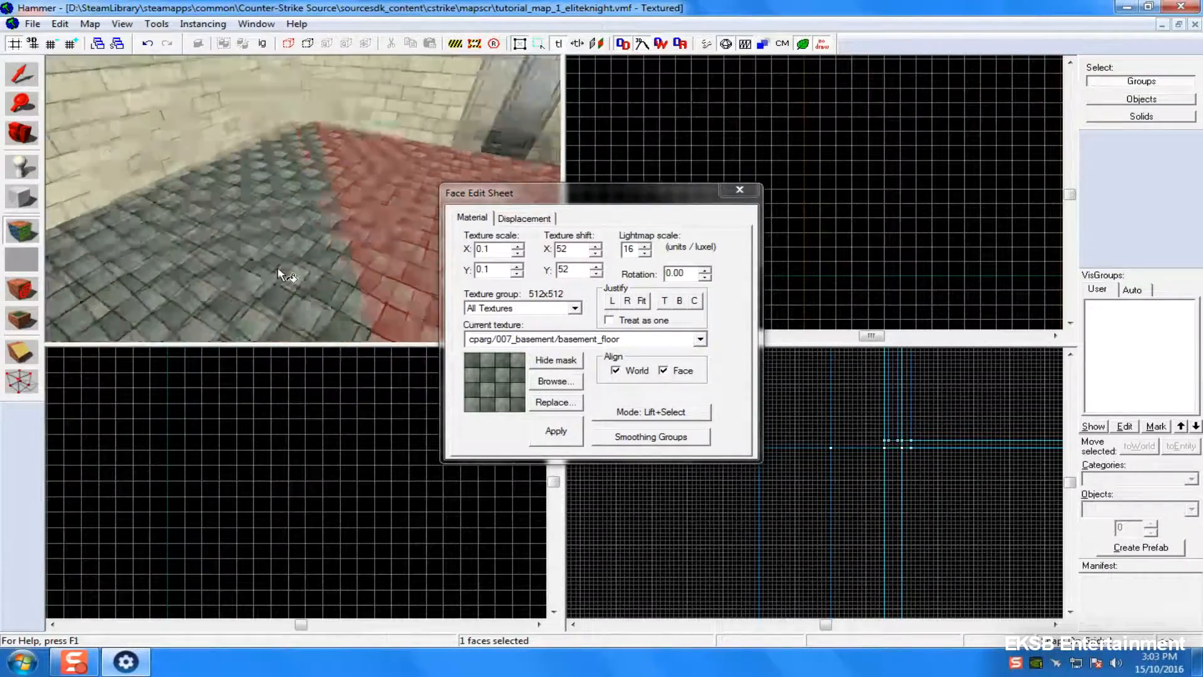
- Replace the texture on both room floor faces with realworldtextures/floor/floor_12 from the floor textures
{"action": "key", "text": "z"}
{"action": "key", "text": "z"}
{"action": "key", "text": "w"}
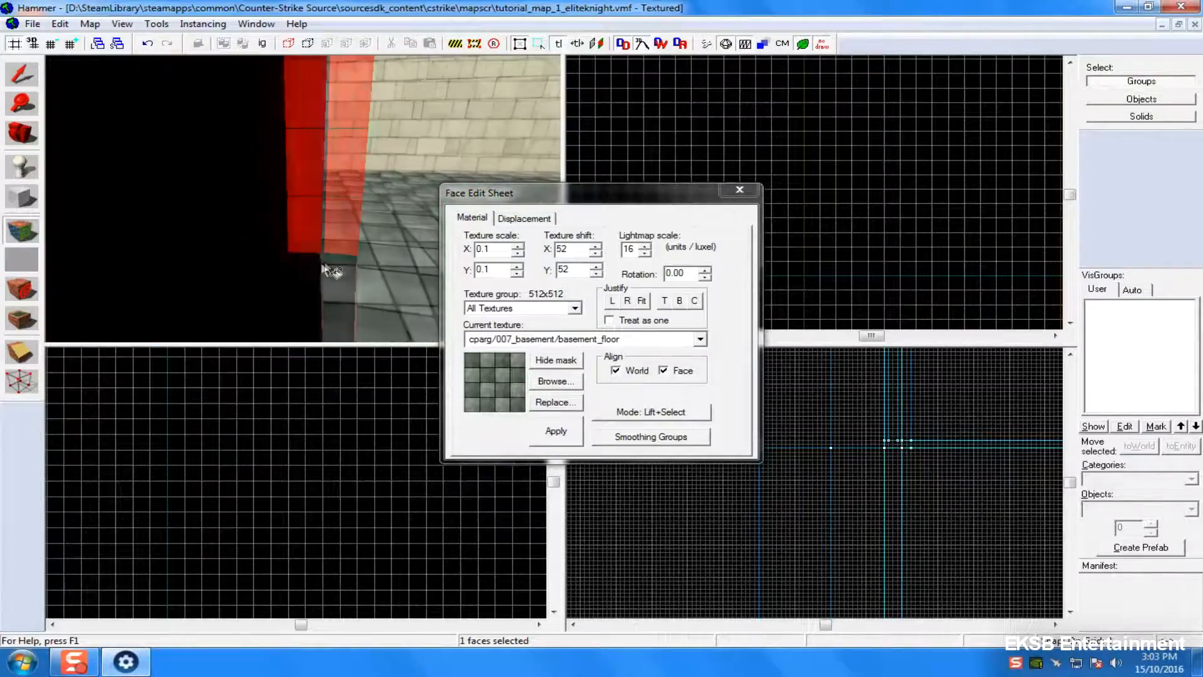
{"action": "key", "text": "z"}
{"action": "left_click", "coordinate": [556, 381]}
{"action": "left_click", "coordinate": [818, 392]}
{"action": "scroll", "coordinate": [821, 392], "scroll_direction": "down", "scroll_amount": 2}
{"action": "scroll", "coordinate": [822, 393], "scroll_direction": "down", "scroll_amount": 10}
{"action": "scroll", "coordinate": [837, 311], "scroll_direction": "down", "scroll_amount": 10}
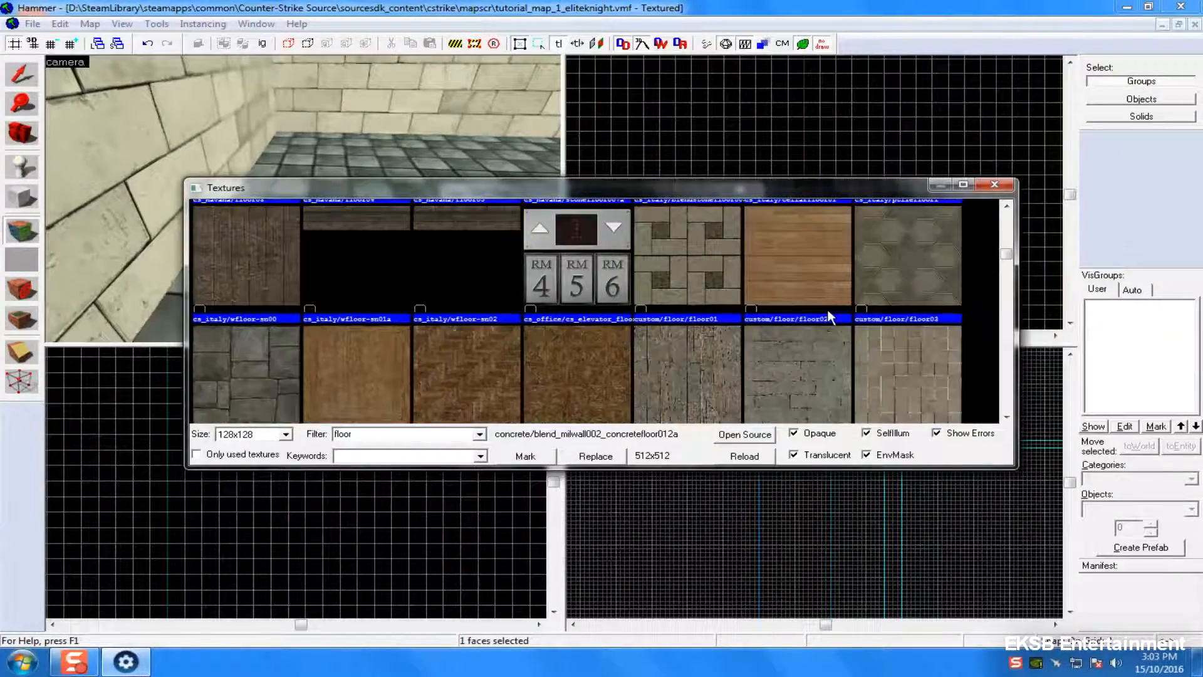
{"action": "scroll", "coordinate": [484, 344], "scroll_direction": "down", "scroll_amount": 6}
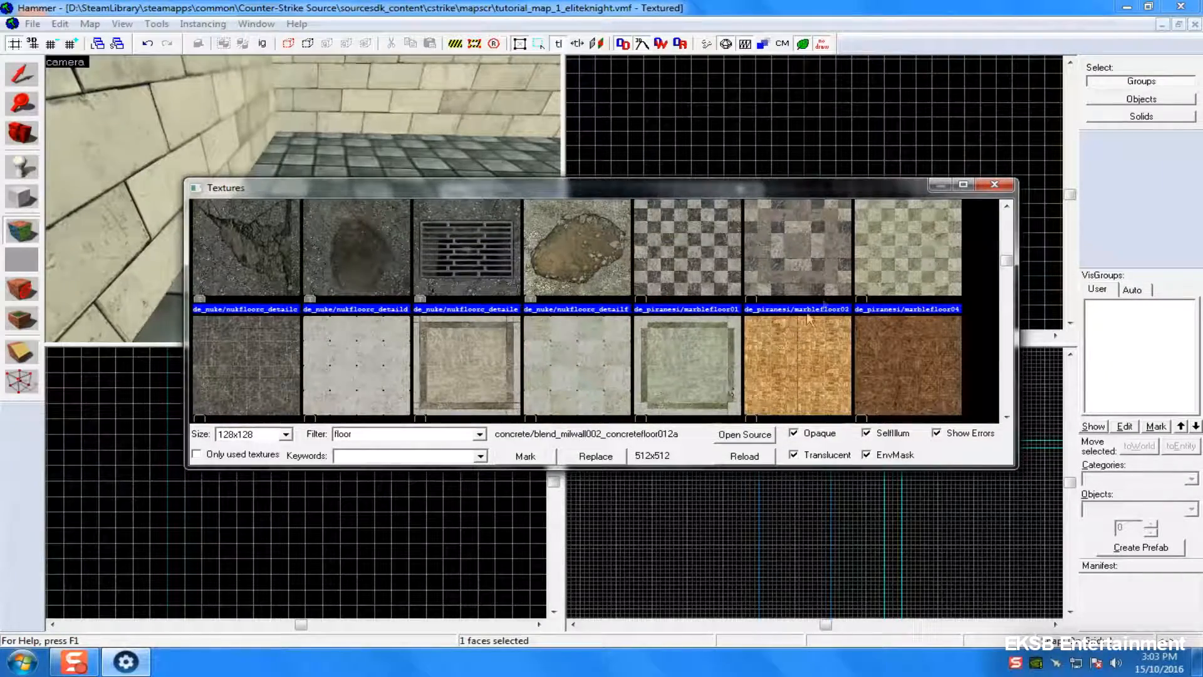
{"action": "scroll", "coordinate": [809, 320], "scroll_direction": "down", "scroll_amount": 3}
{"action": "scroll", "coordinate": [806, 332], "scroll_direction": "down", "scroll_amount": 5}
{"action": "scroll", "coordinate": [793, 339], "scroll_direction": "down", "scroll_amount": 3}
{"action": "scroll", "coordinate": [787, 348], "scroll_direction": "down", "scroll_amount": 8}
{"action": "scroll", "coordinate": [771, 373], "scroll_direction": "down", "scroll_amount": 8}
{"action": "scroll", "coordinate": [690, 389], "scroll_direction": "down", "scroll_amount": 3}
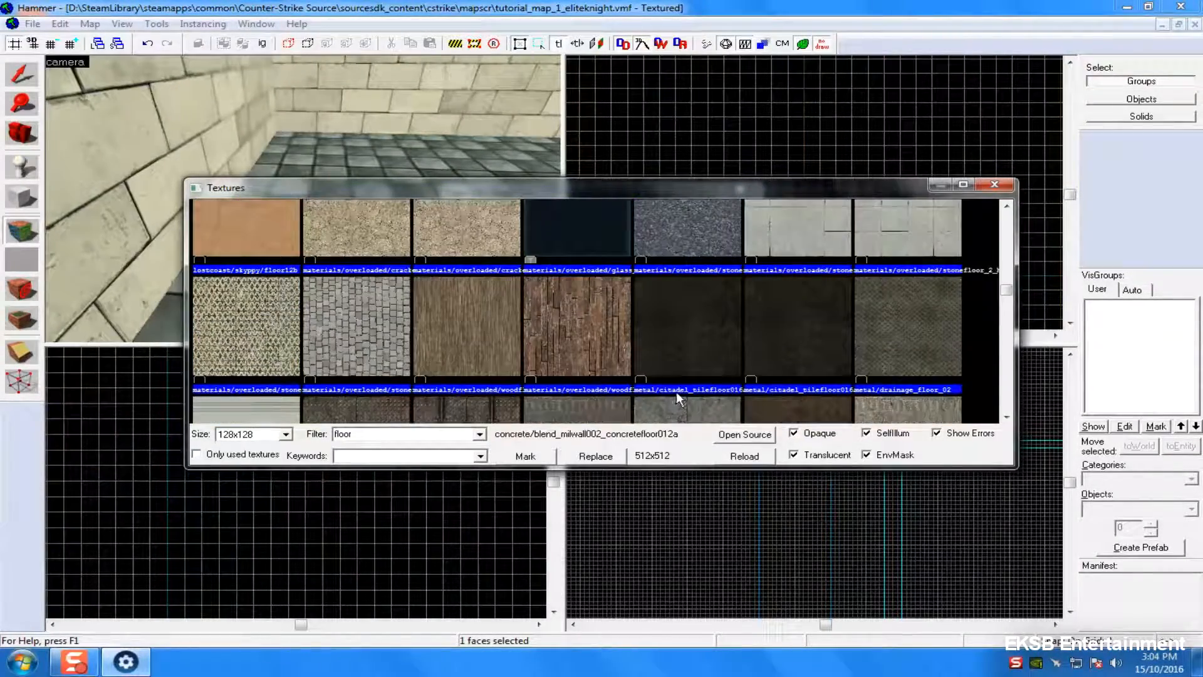
{"action": "scroll", "coordinate": [673, 398], "scroll_direction": "down", "scroll_amount": 3}
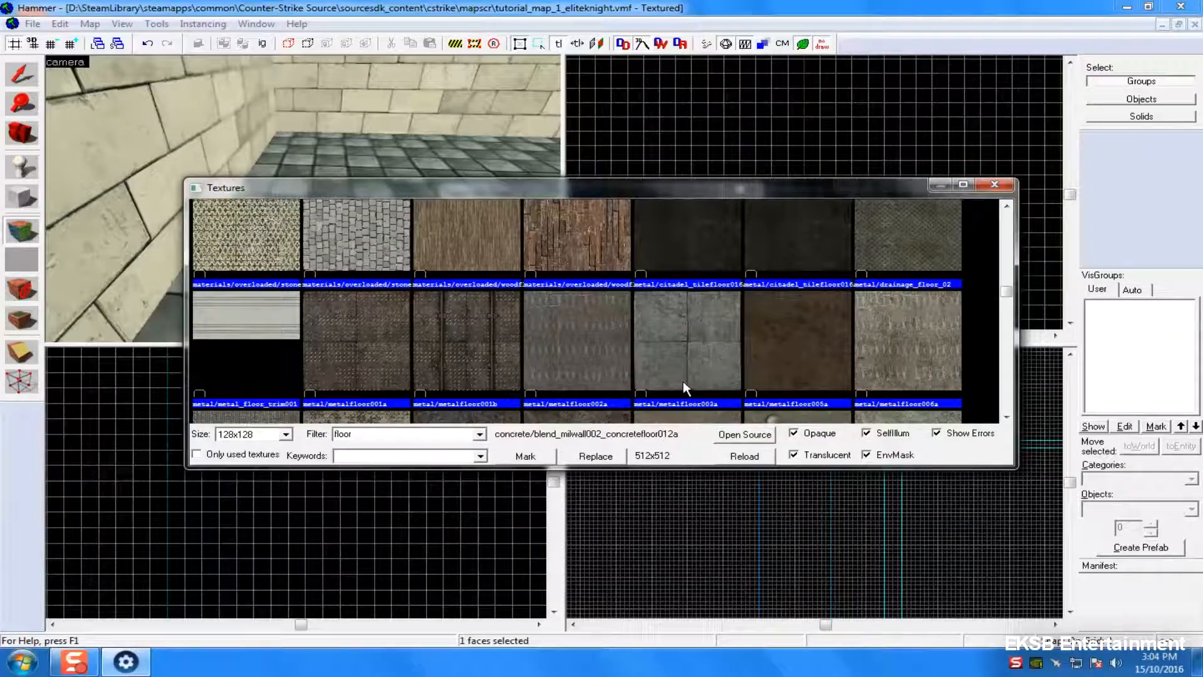
{"action": "scroll", "coordinate": [684, 381], "scroll_direction": "down", "scroll_amount": 5}
{"action": "scroll", "coordinate": [659, 393], "scroll_direction": "down", "scroll_amount": 6}
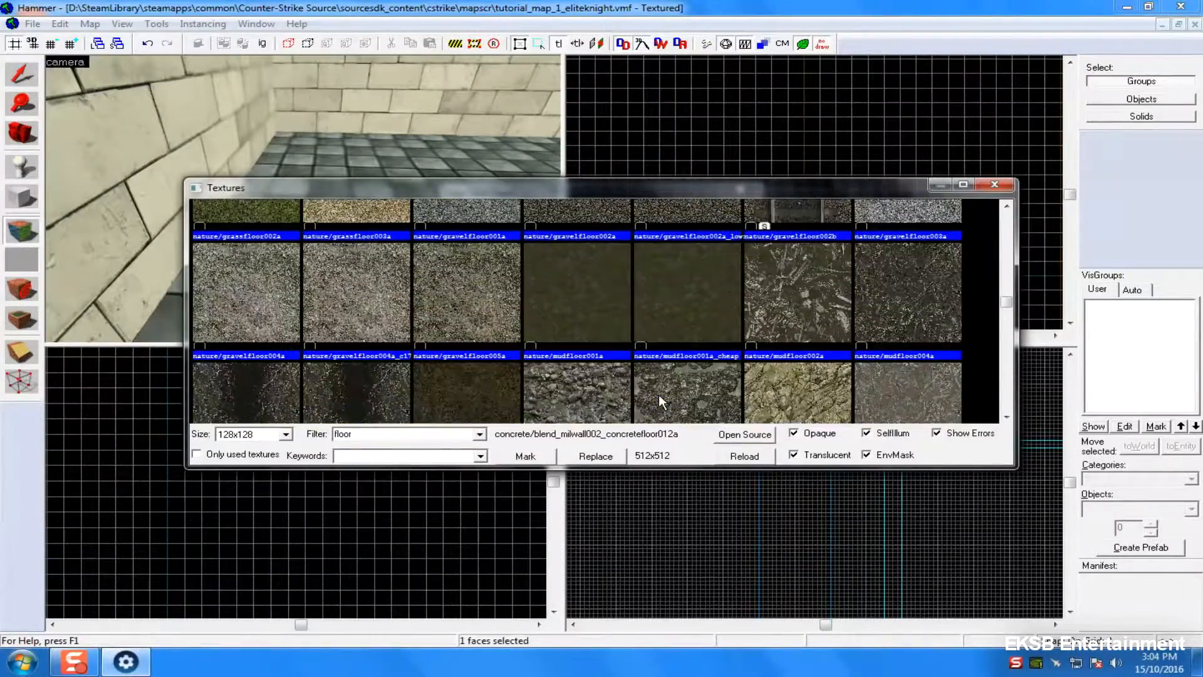
{"action": "scroll", "coordinate": [624, 404], "scroll_direction": "down", "scroll_amount": 2}
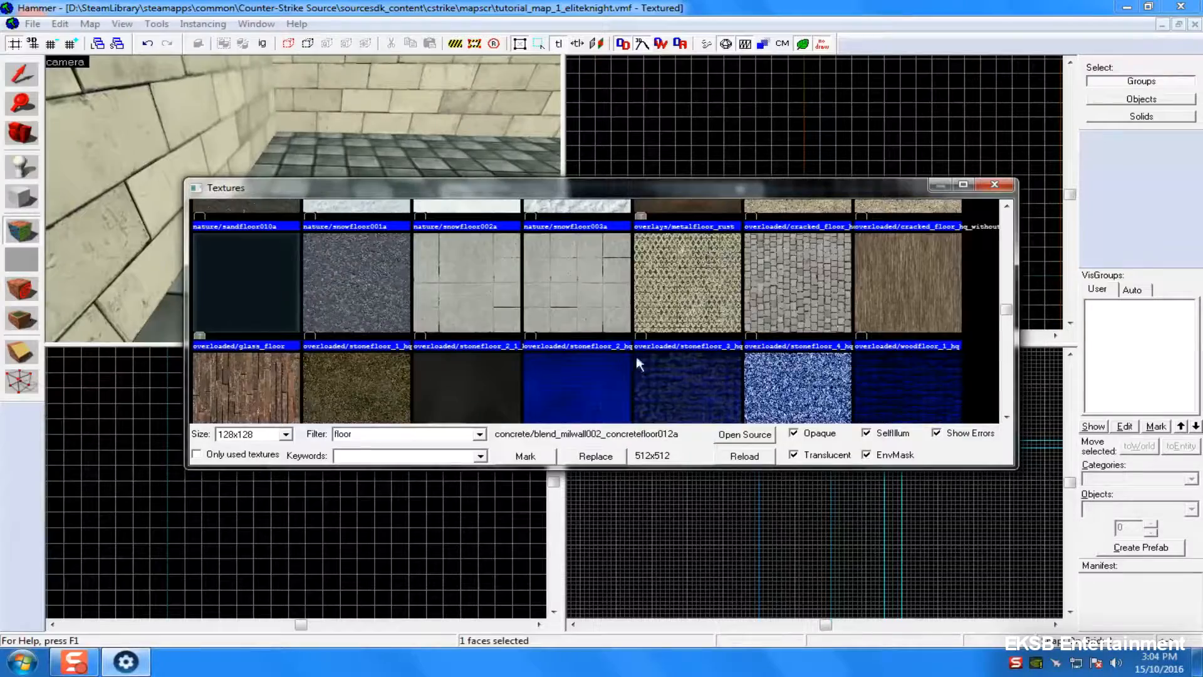
{"action": "scroll", "coordinate": [690, 390], "scroll_direction": "down", "scroll_amount": 2}
{"action": "scroll", "coordinate": [645, 307], "scroll_direction": "up", "scroll_amount": 1}
{"action": "scroll", "coordinate": [648, 288], "scroll_direction": "down", "scroll_amount": 5}
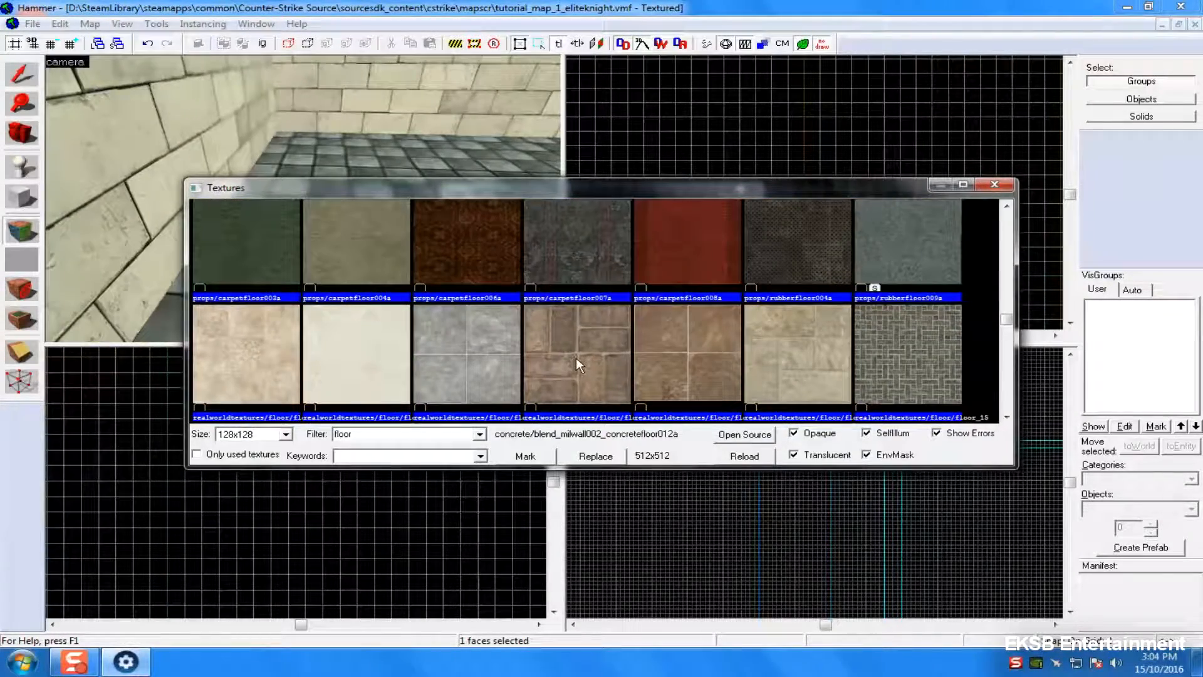
{"action": "double_click", "coordinate": [572, 344]}
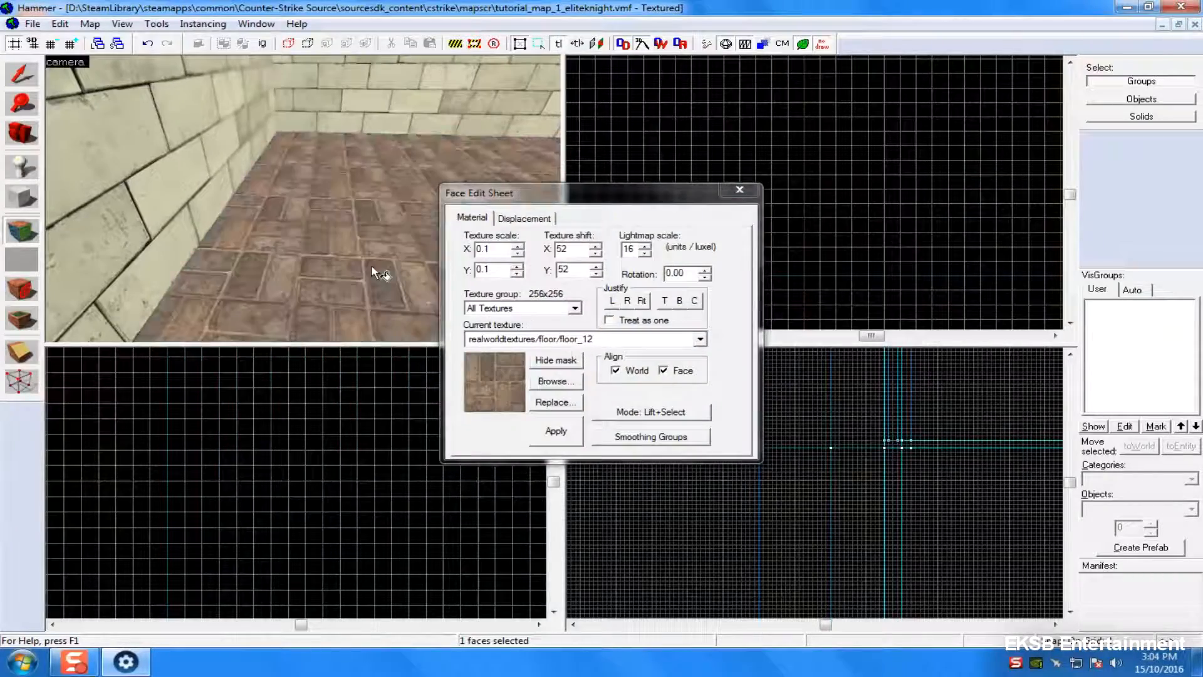
{"action": "scroll", "coordinate": [396, 270], "scroll_direction": "up", "scroll_amount": 3}
{"action": "right_click", "coordinate": [397, 249]}
{"action": "scroll", "coordinate": [400, 252], "scroll_direction": "up", "scroll_amount": 2}
{"action": "scroll", "coordinate": [402, 254], "scroll_direction": "down", "scroll_amount": 2}
{"action": "left_click", "coordinate": [739, 189]}
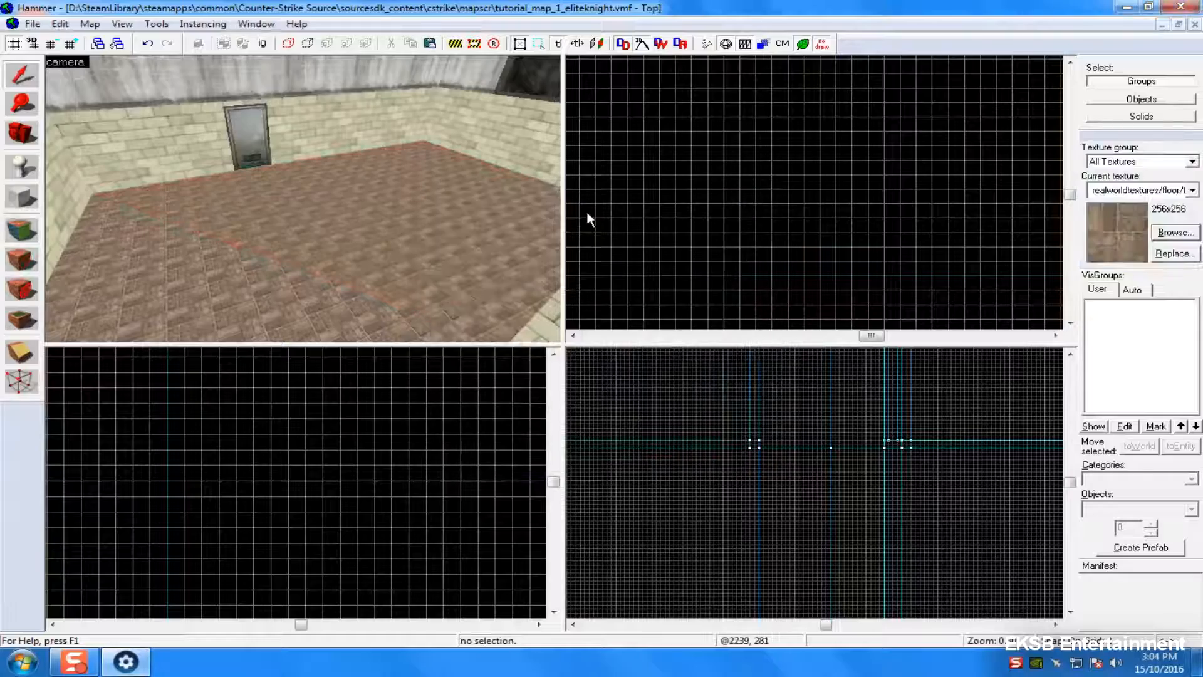
- Set the selected floor face's X and Y texture scale to 0.3 and apply it to the adjoining floor face
{"action": "left_click", "coordinate": [22, 230]}
{"action": "left_click", "coordinate": [492, 251]}
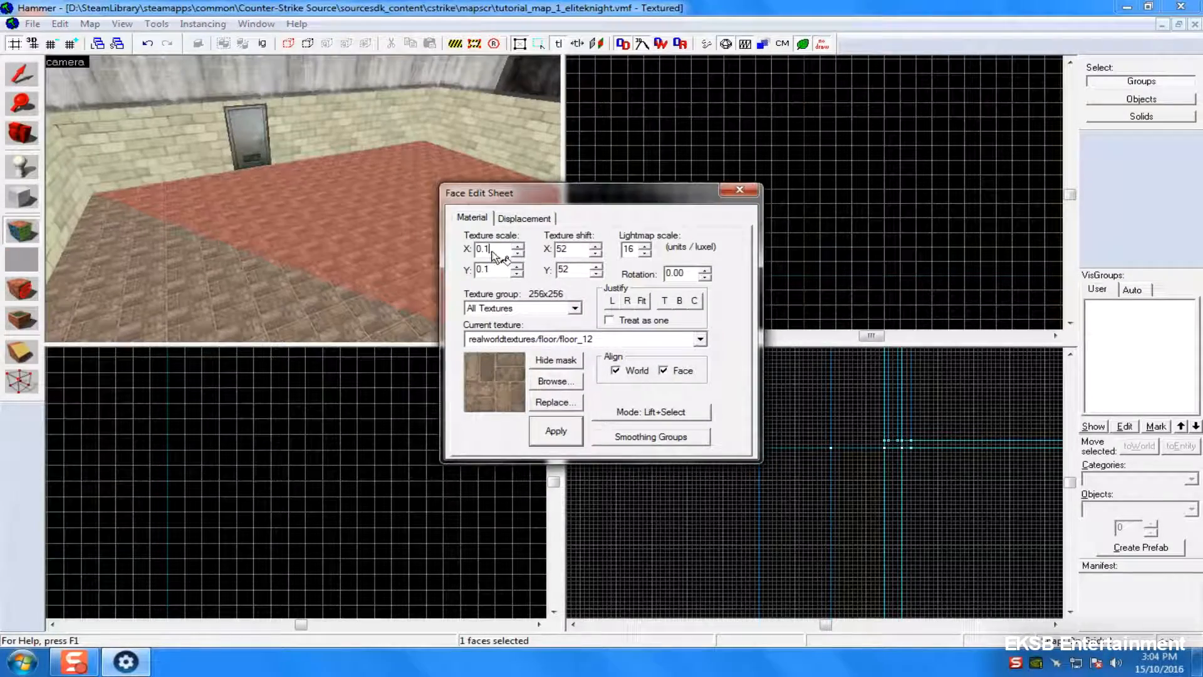
{"action": "type", "text": "0.3"}
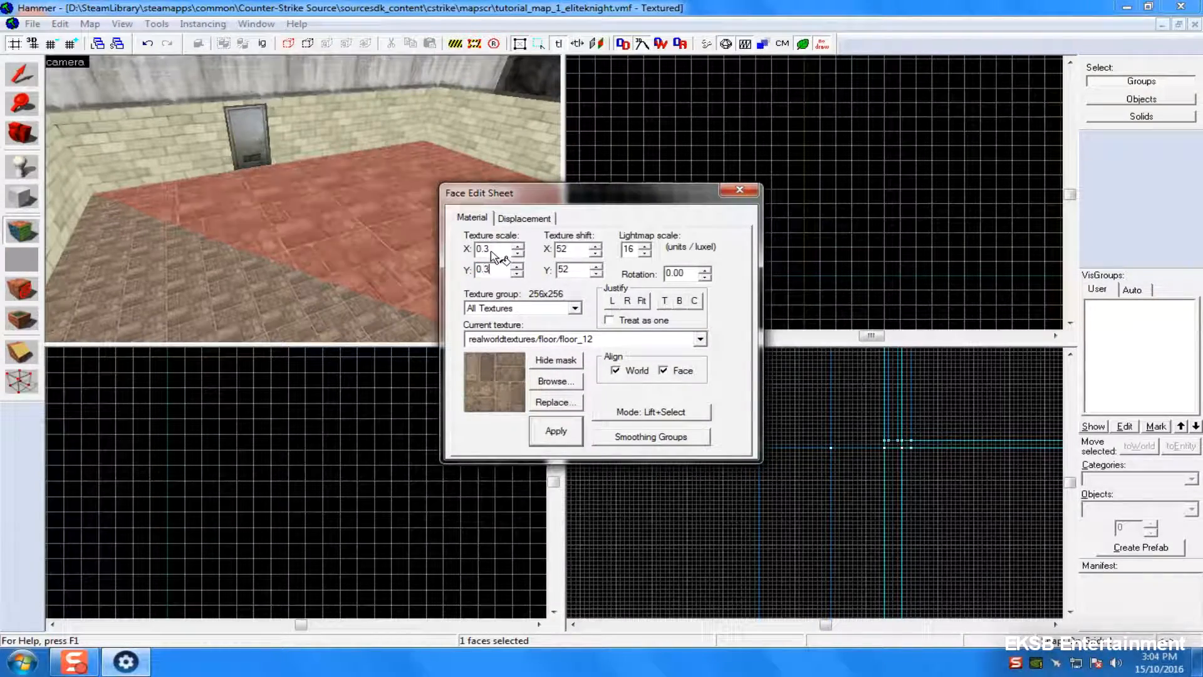
{"action": "right_click", "coordinate": [194, 287]}
{"action": "key", "text": "Left"}
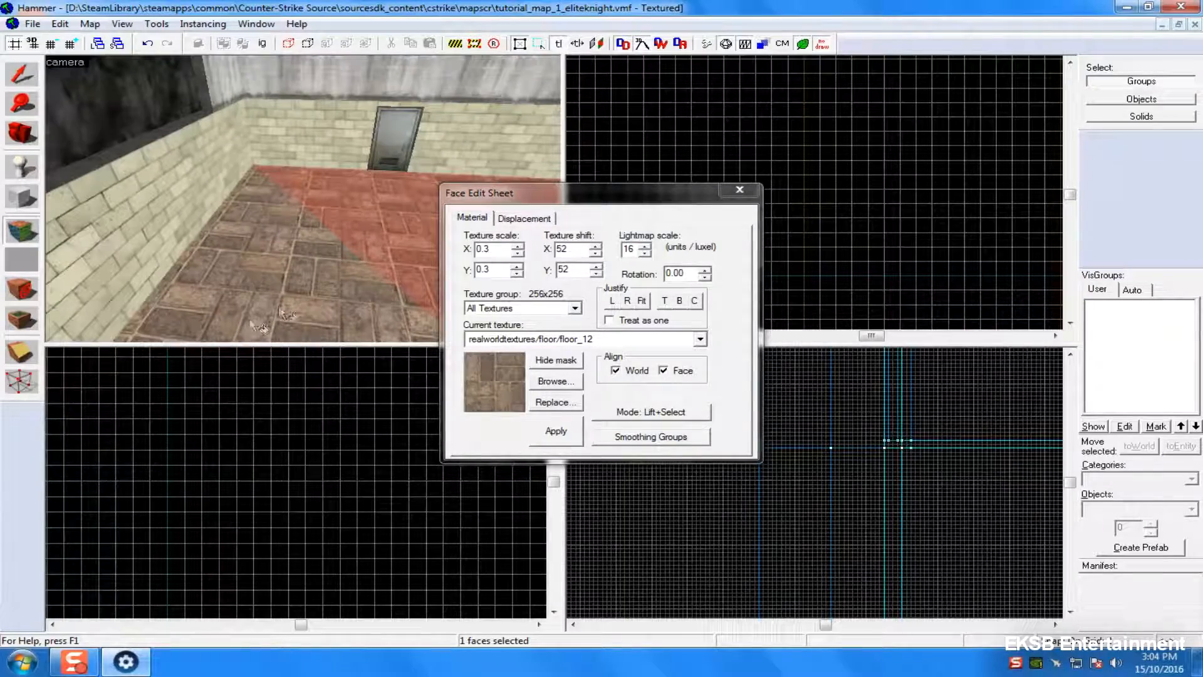
{"action": "left_click", "coordinate": [740, 189]}
- Place an info_player_counterterrorist entity on the tiled floor near the green info_player_logo figure
{"action": "key", "text": "z"}
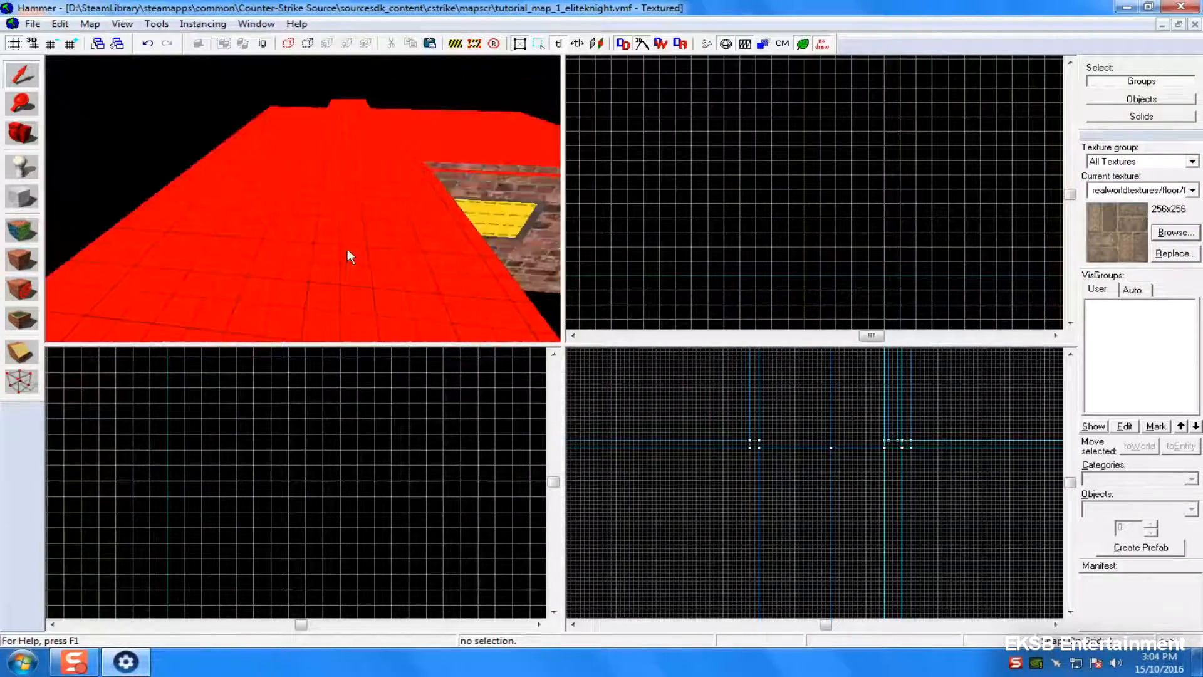
{"action": "key", "text": "shift+e"}
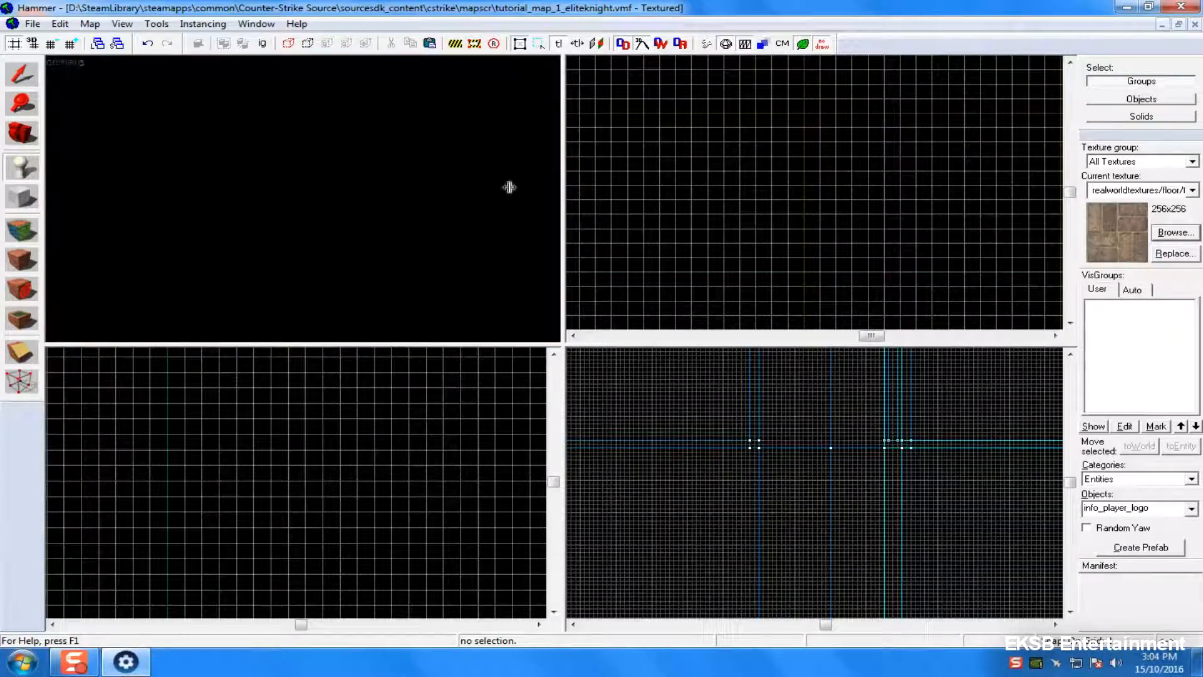
{"action": "key", "text": "w"}
{"action": "key", "text": "z"}
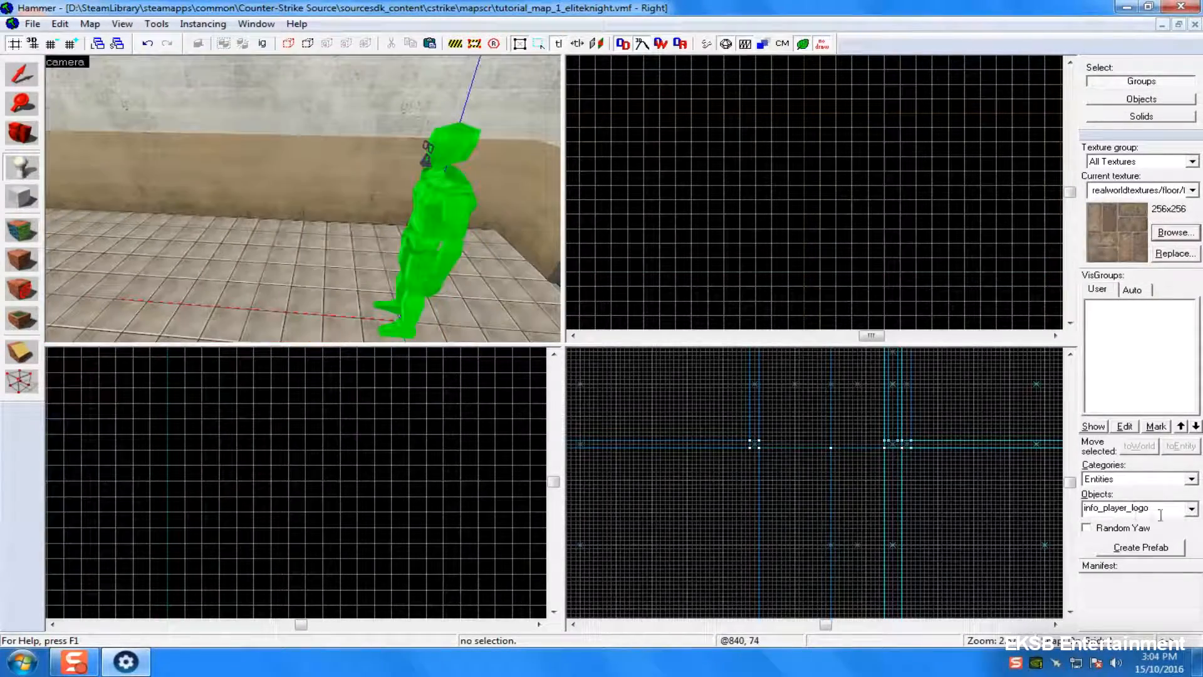
{"action": "key", "text": "BackSpace"}
{"action": "key", "text": "BackSpace"}
{"action": "key", "text": "BackSpace"}
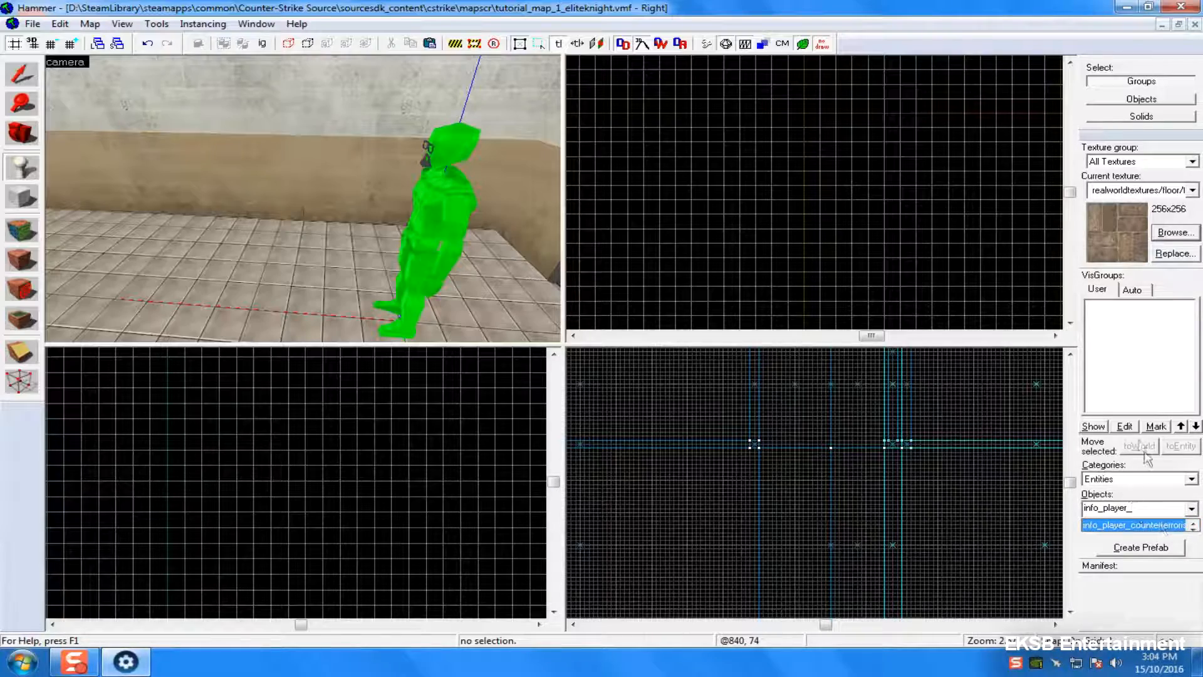
{"action": "type", "text": "t"}
{"action": "key", "text": "BackSpace"}
{"action": "left_click", "coordinate": [1143, 526]}
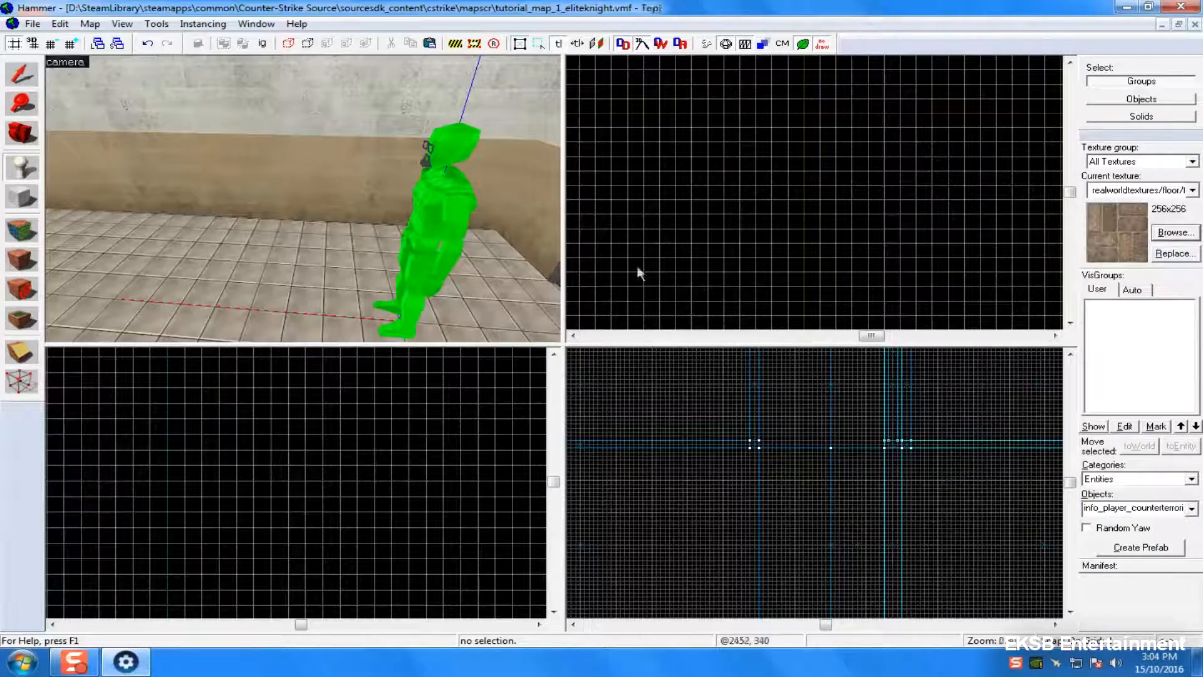
{"action": "left_click", "coordinate": [332, 295]}
- Move the counter-terrorist spawn in line with info_player_logo, to about X 2, Y -38
{"action": "left_click", "coordinate": [22, 71]}
{"action": "scroll", "coordinate": [1041, 257], "scroll_direction": "down", "scroll_amount": 10}
{"action": "scroll", "coordinate": [859, 157], "scroll_direction": "up", "scroll_amount": 10}
{"action": "scroll", "coordinate": [905, 239], "scroll_direction": "up", "scroll_amount": 10}
{"action": "left_click_drag", "start_coordinate": [905, 189], "coordinate": [824, 283]}
{"action": "scroll", "coordinate": [818, 586], "scroll_direction": "up", "scroll_amount": 4}
{"action": "scroll", "coordinate": [818, 586], "scroll_direction": "up", "scroll_amount": 6}
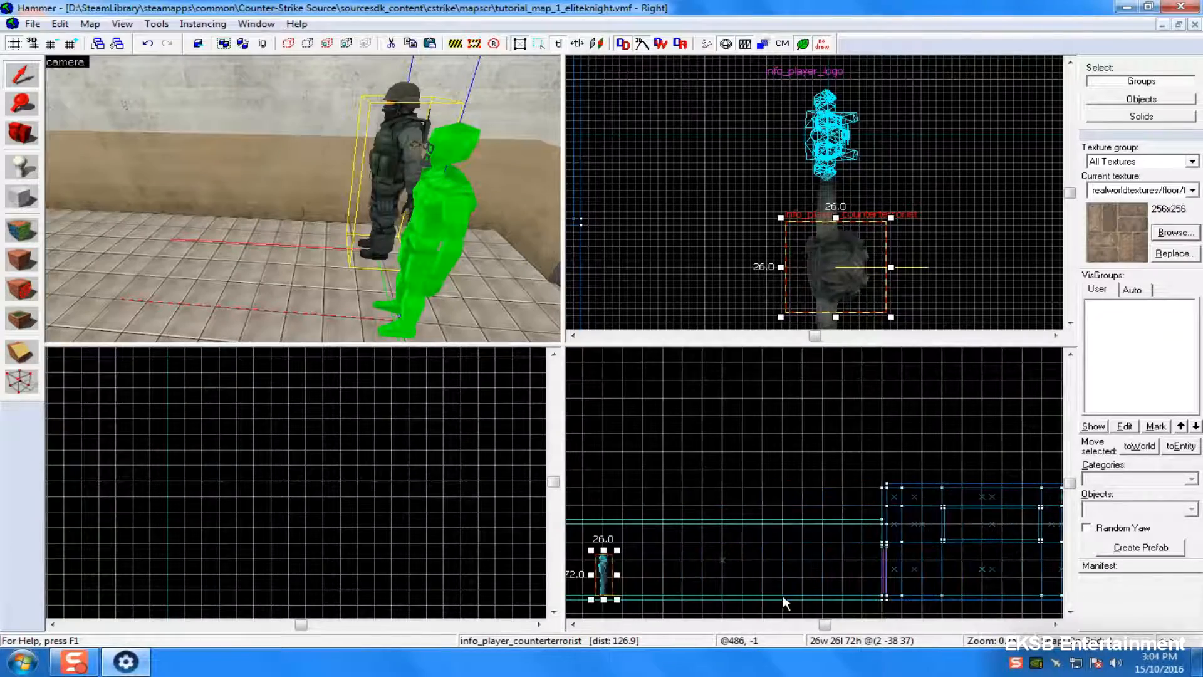
- Raise the counter-terrorist spawn and info_player_logo slightly above the floor, with both centres at height 40
{"action": "scroll", "coordinate": [826, 524], "scroll_direction": "up", "scroll_amount": 3}
{"action": "left_click_drag", "start_coordinate": [853, 442], "coordinate": [864, 405]}
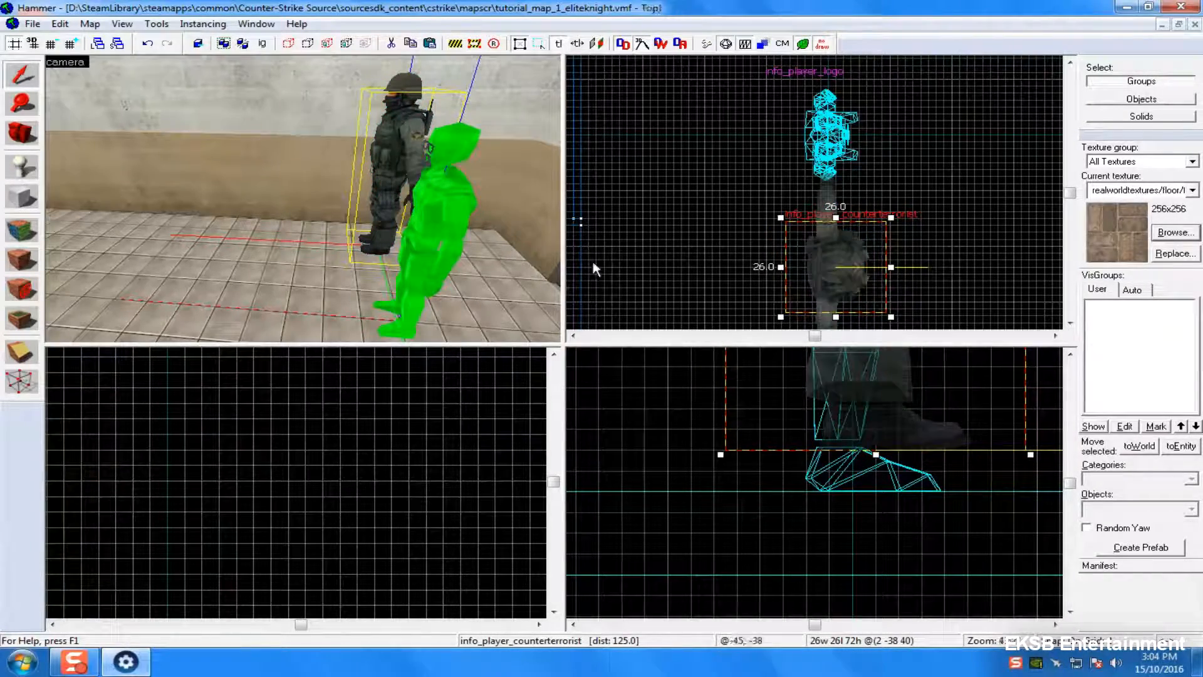
{"action": "left_click", "coordinate": [439, 257]}
{"action": "left_click_drag", "start_coordinate": [809, 417], "coordinate": [833, 403]}
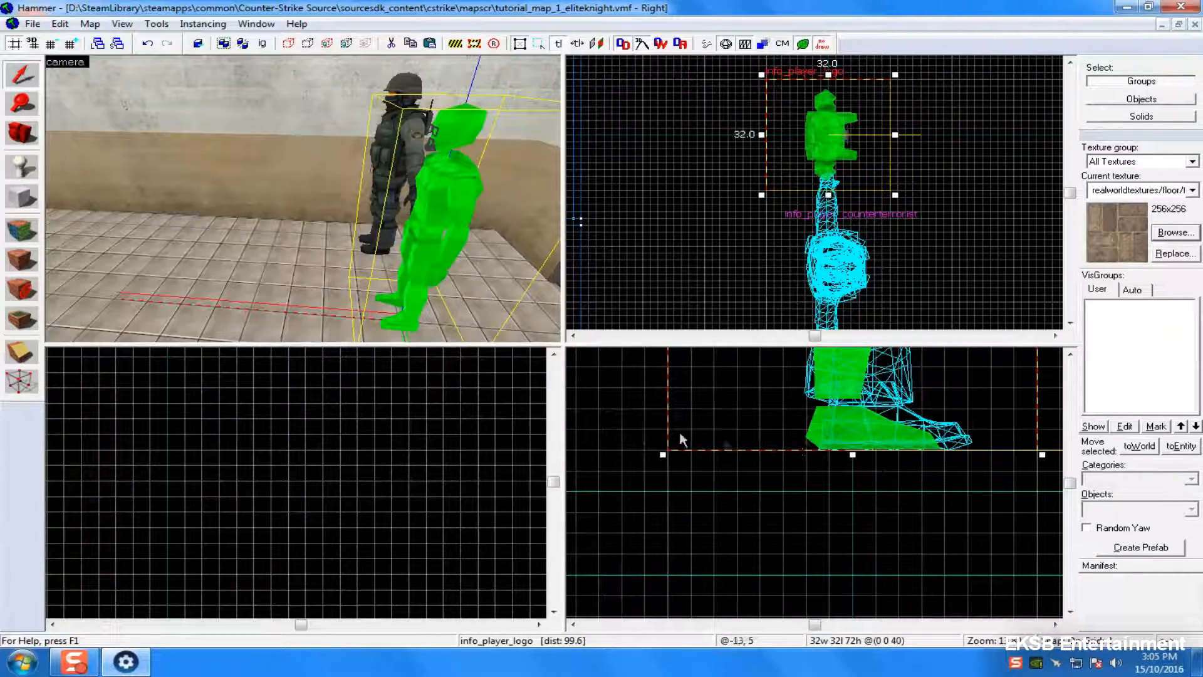
{"action": "left_click", "coordinate": [378, 168]}
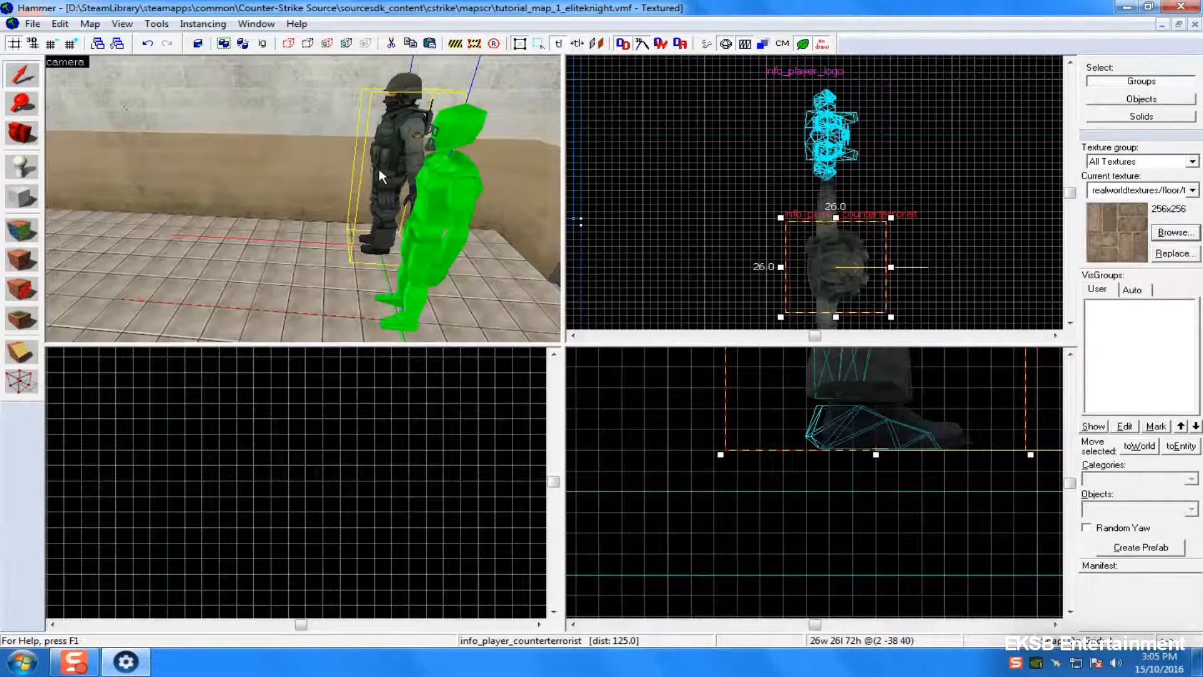
{"action": "left_click", "coordinate": [579, 204]}
- Create an info_player_terrorist entity on the tiled floor near the other two player figures
{"action": "left_click", "coordinate": [25, 177]}
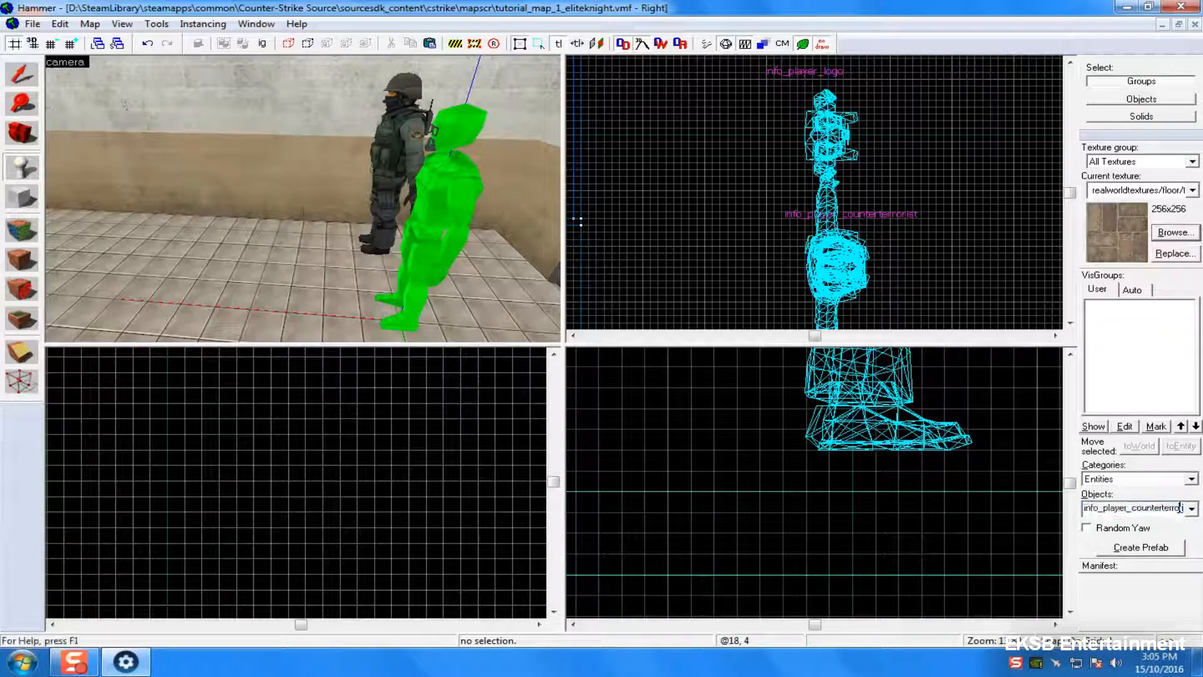
{"action": "left_click", "coordinate": [1188, 509]}
{"action": "left_click", "coordinate": [1133, 512]}
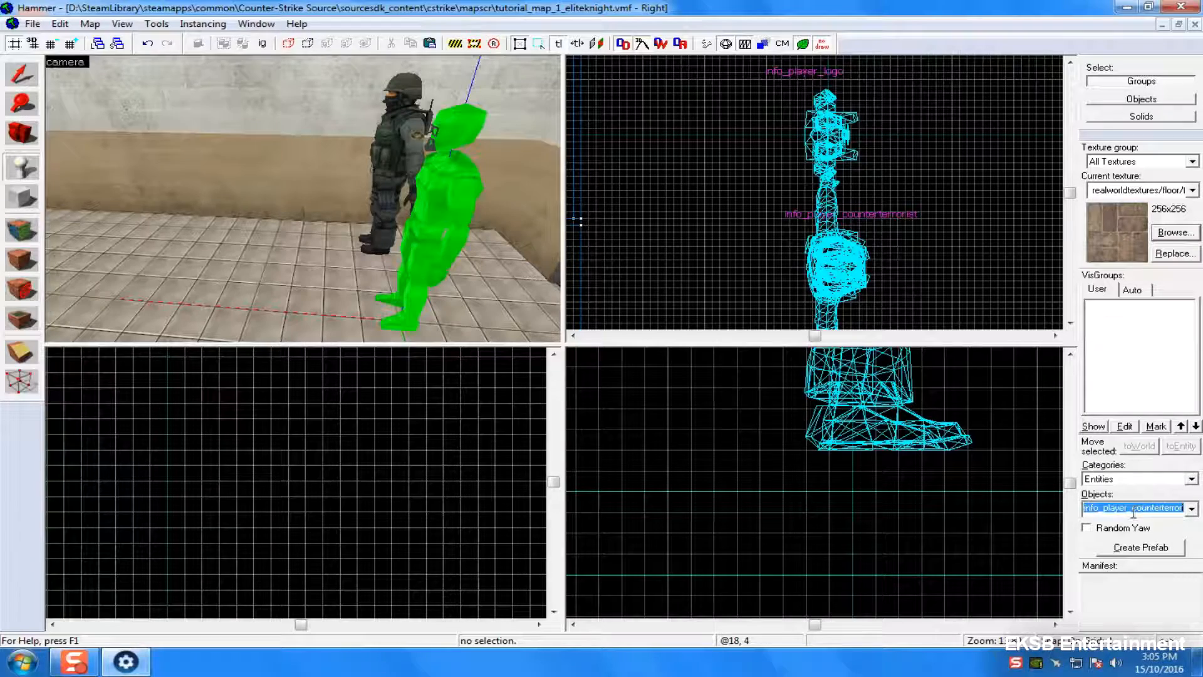
{"action": "left_click_drag", "start_coordinate": [1148, 510], "coordinate": [1202, 522]}
{"action": "key", "text": "BackSpace"}
{"action": "key", "text": "BackSpace"}
{"action": "type", "text": "t"}
{"action": "left_click", "coordinate": [1174, 527]}
{"action": "left_click", "coordinate": [944, 204]}
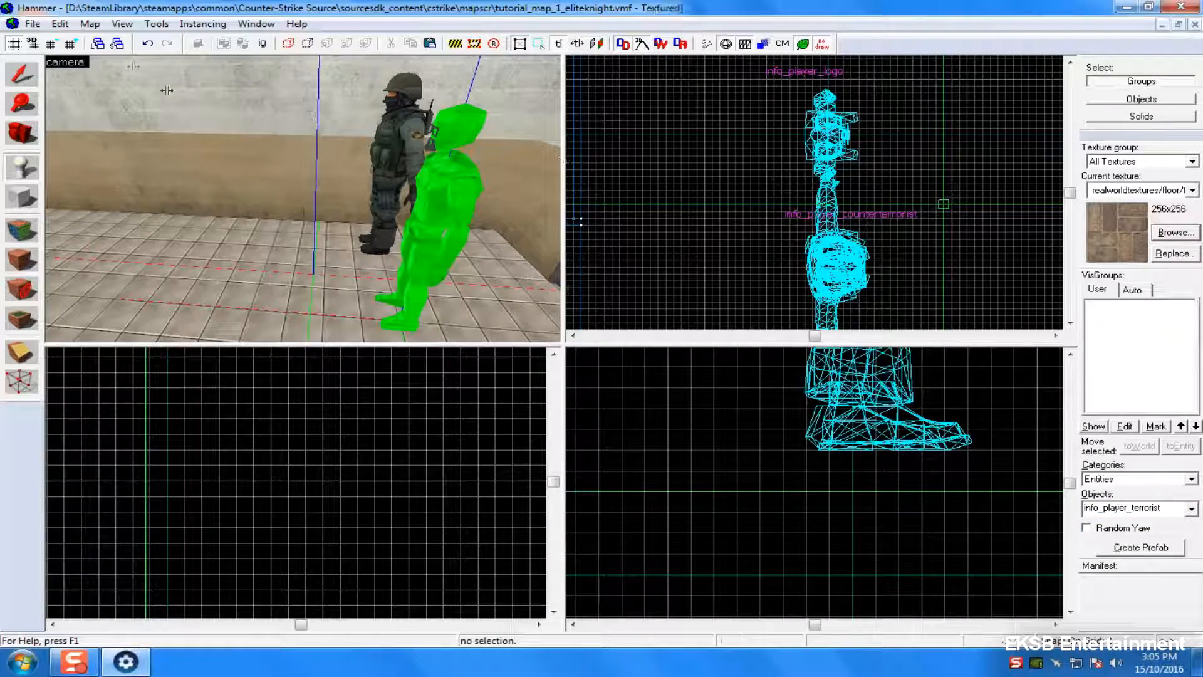
{"action": "left_click", "coordinate": [36, 75]}
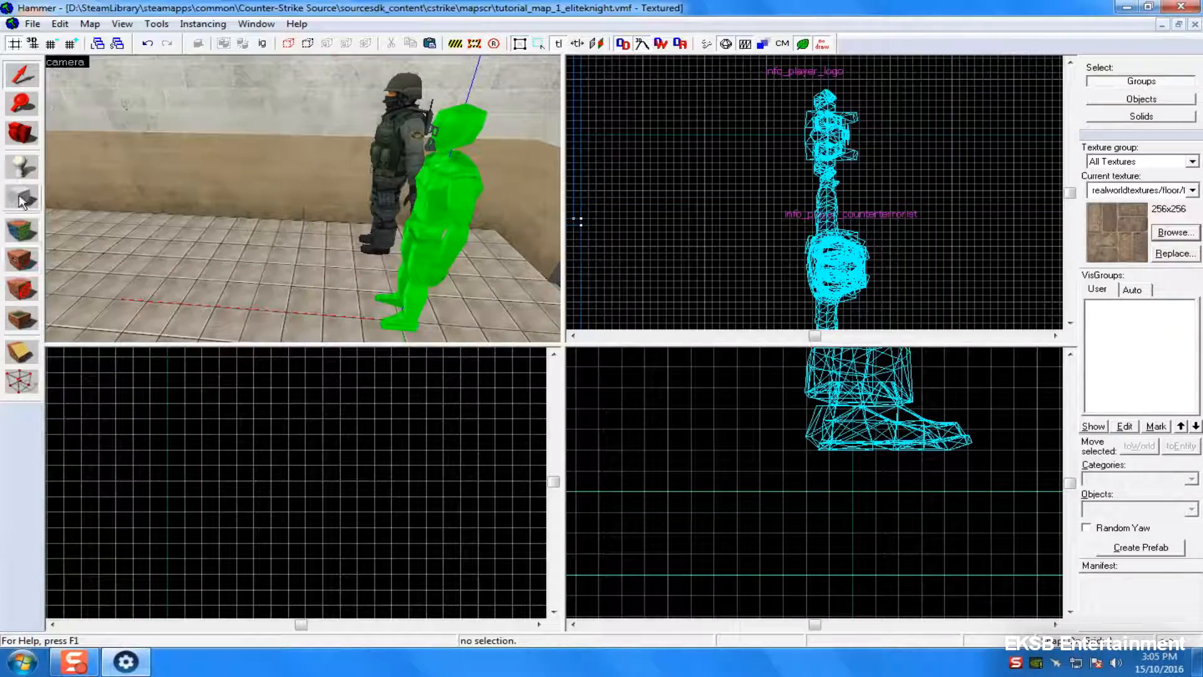
{"action": "left_click", "coordinate": [22, 168]}
{"action": "key", "text": "Return"}
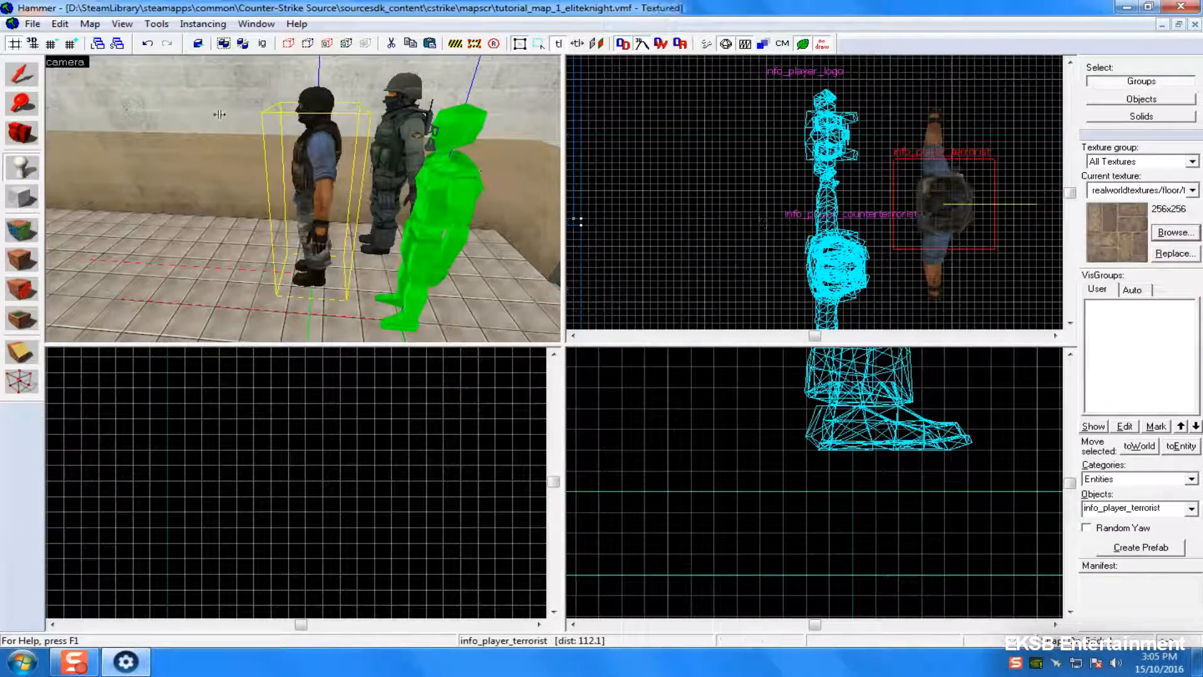
- Move the terrorist spawn to the other side of info_player_logo and raise it to about (2, 36, 40)
{"action": "left_click", "coordinate": [22, 77]}
{"action": "key", "text": "Up"}
{"action": "key", "text": "Up"}
{"action": "left_click_drag", "start_coordinate": [980, 310], "coordinate": [858, 109]}
{"action": "left_click_drag", "start_coordinate": [875, 441], "coordinate": [870, 416]}
- Shift the counter-terrorist and terrorist spawns about 2 units forward, keeping them in line with each other
{"action": "left_click", "coordinate": [437, 217], "text": "ctrl"}
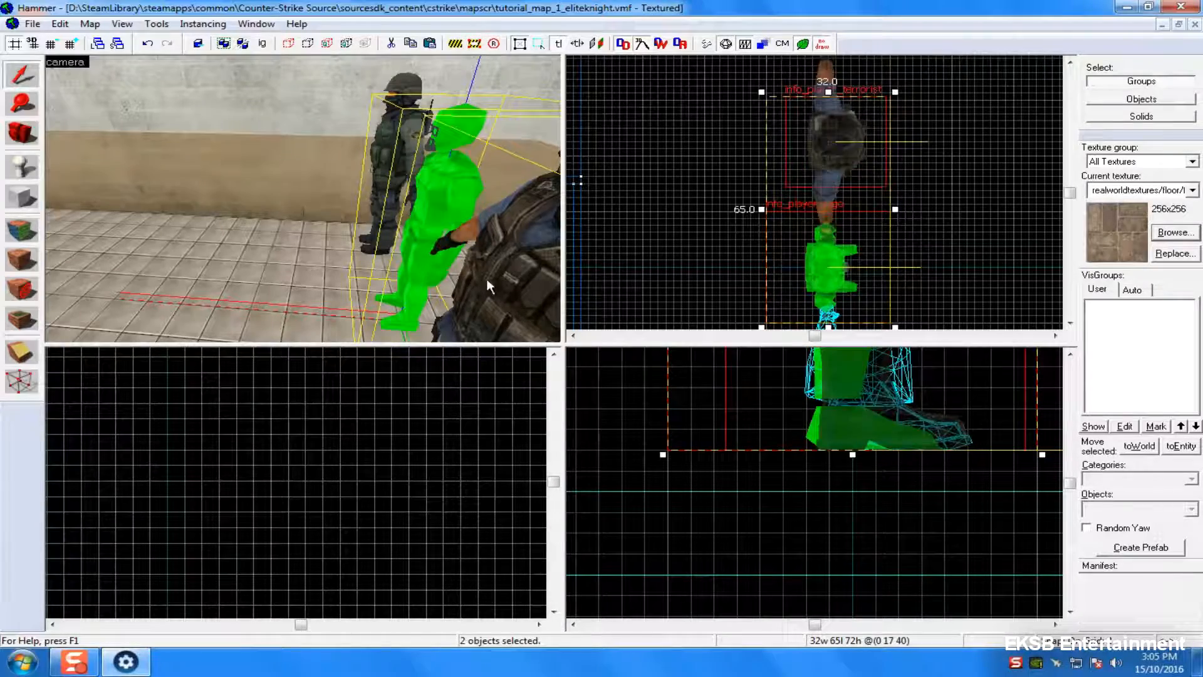
{"action": "left_click", "coordinate": [899, 436], "text": "ctrl"}
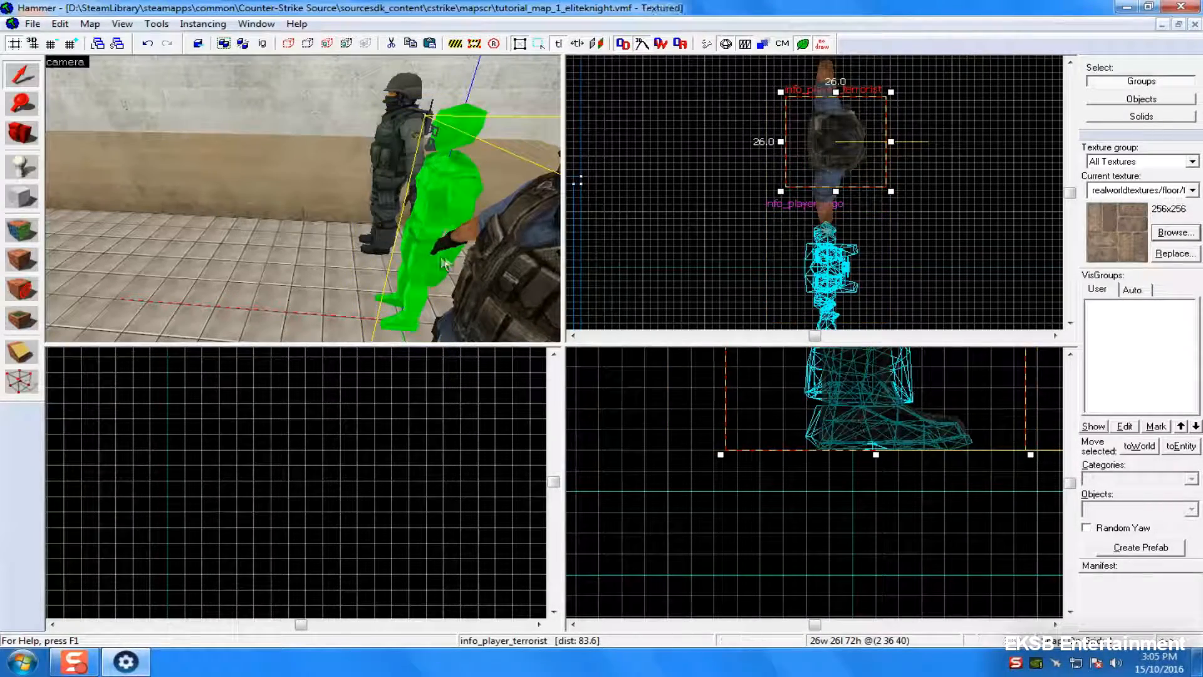
{"action": "left_click", "coordinate": [547, 296], "text": "ctrl"}
{"action": "left_click", "coordinate": [548, 296], "text": "ctrl"}
{"action": "left_click", "coordinate": [435, 252], "text": "ctrl"}
{"action": "left_click", "coordinate": [434, 249], "text": "ctrl"}
{"action": "left_click", "coordinate": [533, 294], "text": "ctrl"}
{"action": "left_click", "coordinate": [536, 301], "text": "ctrl"}
{"action": "left_click", "coordinate": [491, 305], "text": "ctrl"}
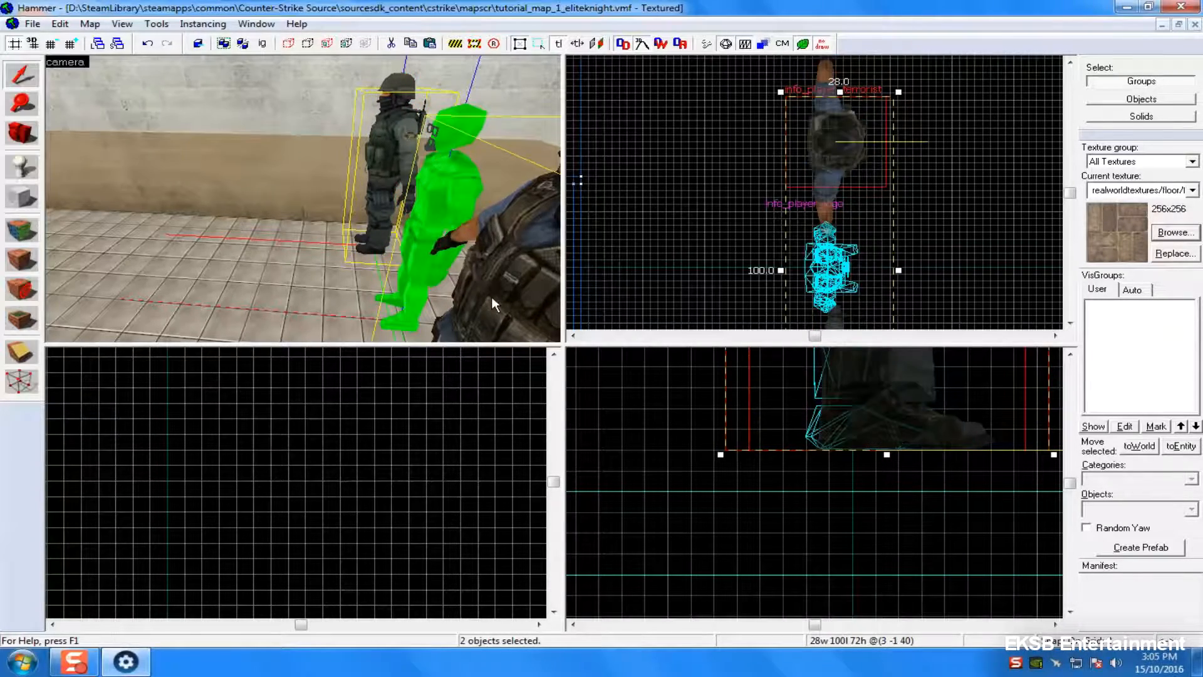
{"action": "left_click", "coordinate": [929, 393]}
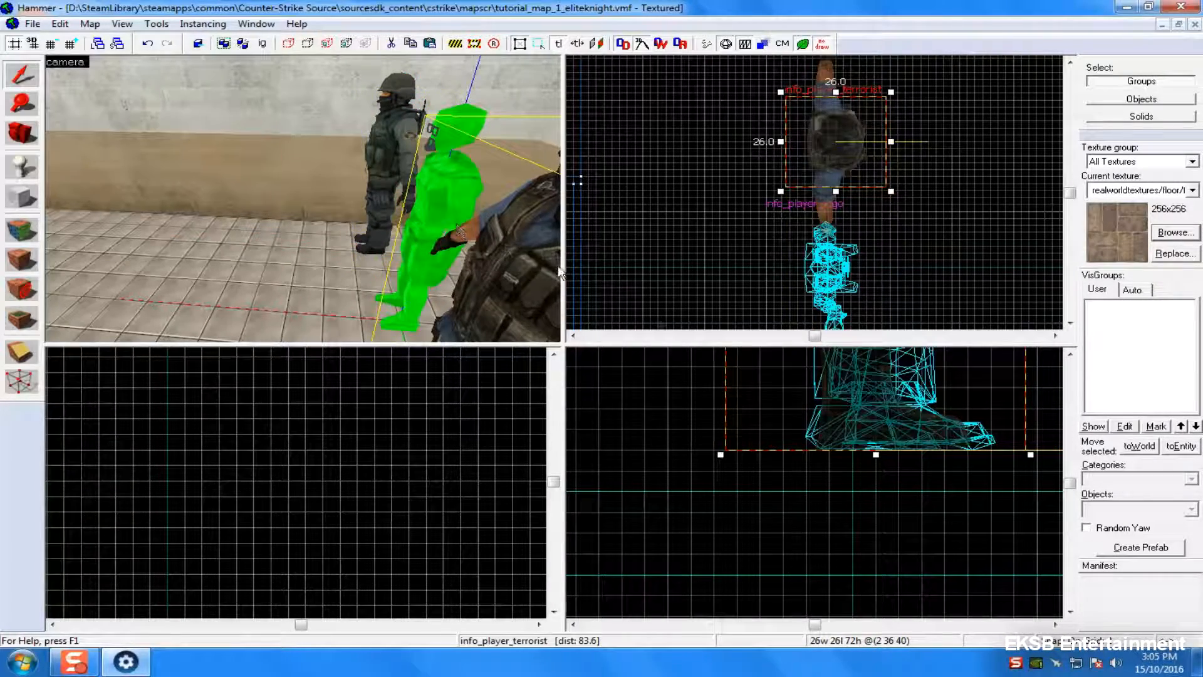
{"action": "left_click", "coordinate": [396, 219], "text": "ctrl"}
{"action": "left_click", "coordinate": [360, 137], "text": "ctrl"}
{"action": "left_click", "coordinate": [436, 208], "text": "ctrl"}
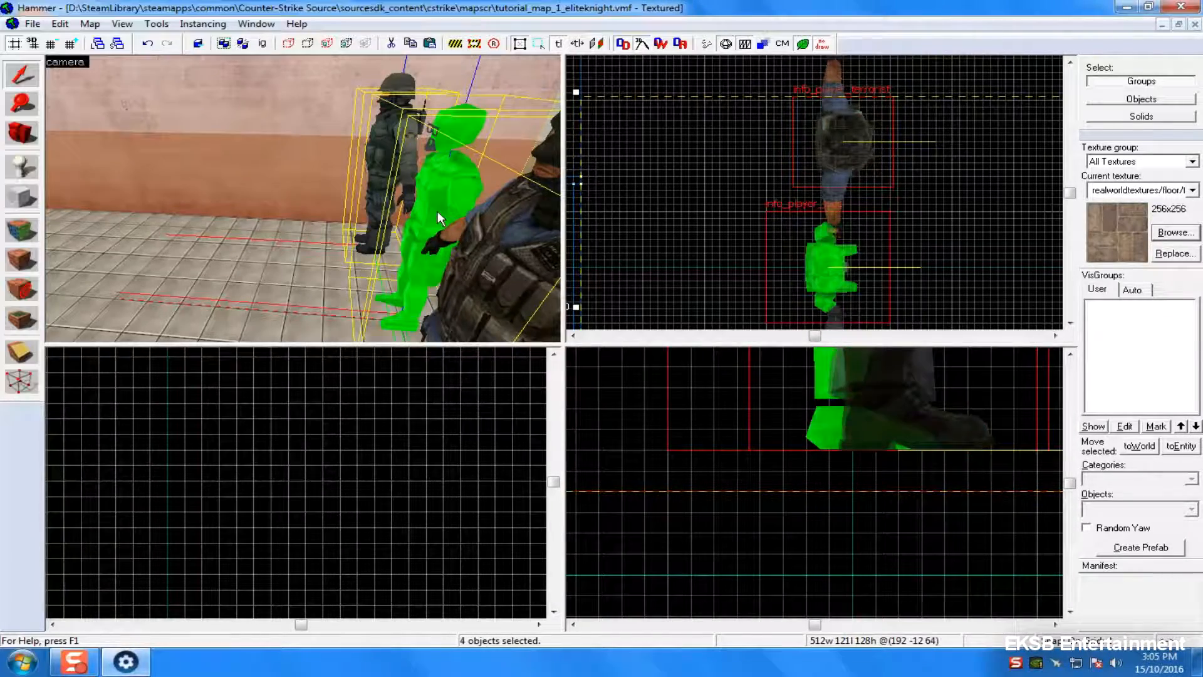
- Move info_player_logo forward between the two spawns, to (6, 0, 40)
{"action": "key", "text": "Escape"}
{"action": "left_click", "coordinate": [437, 217]}
{"action": "left_click_drag", "start_coordinate": [877, 383], "coordinate": [969, 368]}
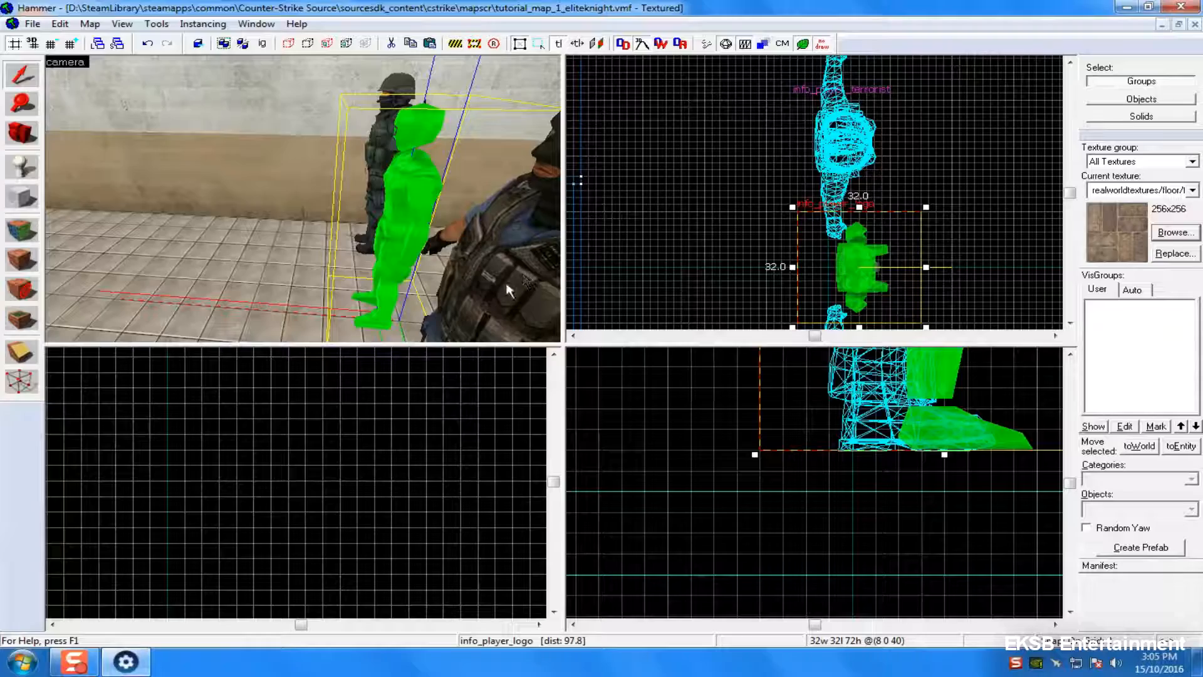
{"action": "left_click_drag", "start_coordinate": [846, 406], "coordinate": [823, 406]}
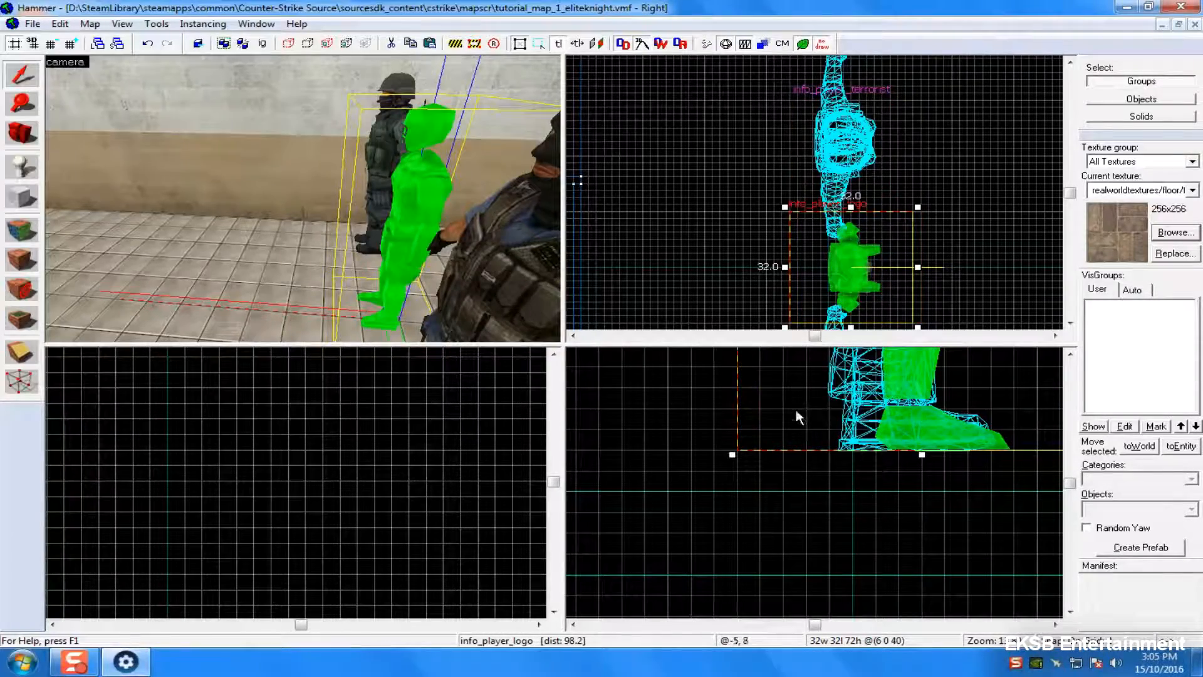
{"action": "scroll", "coordinate": [466, 192], "scroll_direction": "down", "scroll_amount": 3}
{"action": "scroll", "coordinate": [465, 209], "scroll_direction": "up", "scroll_amount": 1}
{"action": "key", "text": "Escape"}
- Place a light entity on the tiled corridor floor in front of the three player figures, at about (98, 4, 9)
{"action": "scroll", "coordinate": [480, 200], "scroll_direction": "up", "scroll_amount": 4}
{"action": "scroll", "coordinate": [479, 197], "scroll_direction": "down", "scroll_amount": 4}
{"action": "left_click", "coordinate": [17, 179]}
{"action": "type", "text": "light"}
{"action": "key", "text": "Return"}
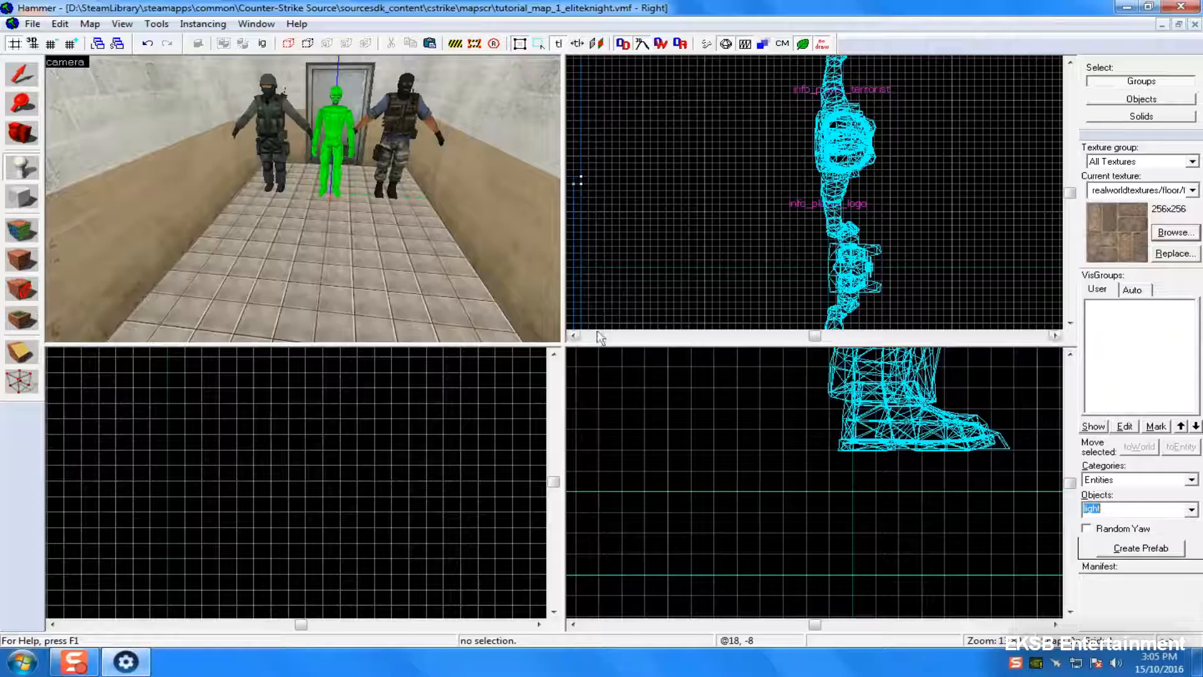
{"action": "left_click", "coordinate": [303, 292]}
{"action": "left_click", "coordinate": [26, 79]}
- Coarsen the grid and raise the corridor light above head height, to (96, 4, 96)
{"action": "left_click", "coordinate": [71, 44]}
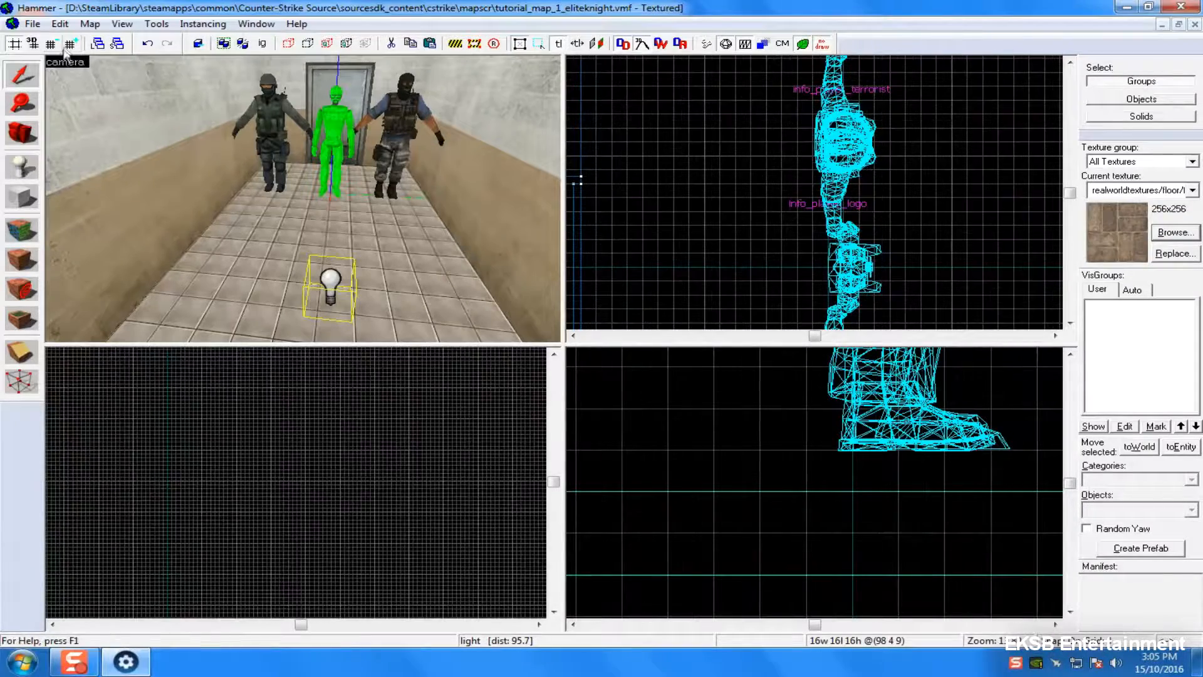
{"action": "left_click", "coordinate": [70, 44]}
{"action": "left_click", "coordinate": [71, 44]}
{"action": "left_click", "coordinate": [70, 44]}
{"action": "scroll", "coordinate": [862, 500], "scroll_direction": "down", "scroll_amount": 3}
{"action": "scroll", "coordinate": [878, 517], "scroll_direction": "down", "scroll_amount": 4}
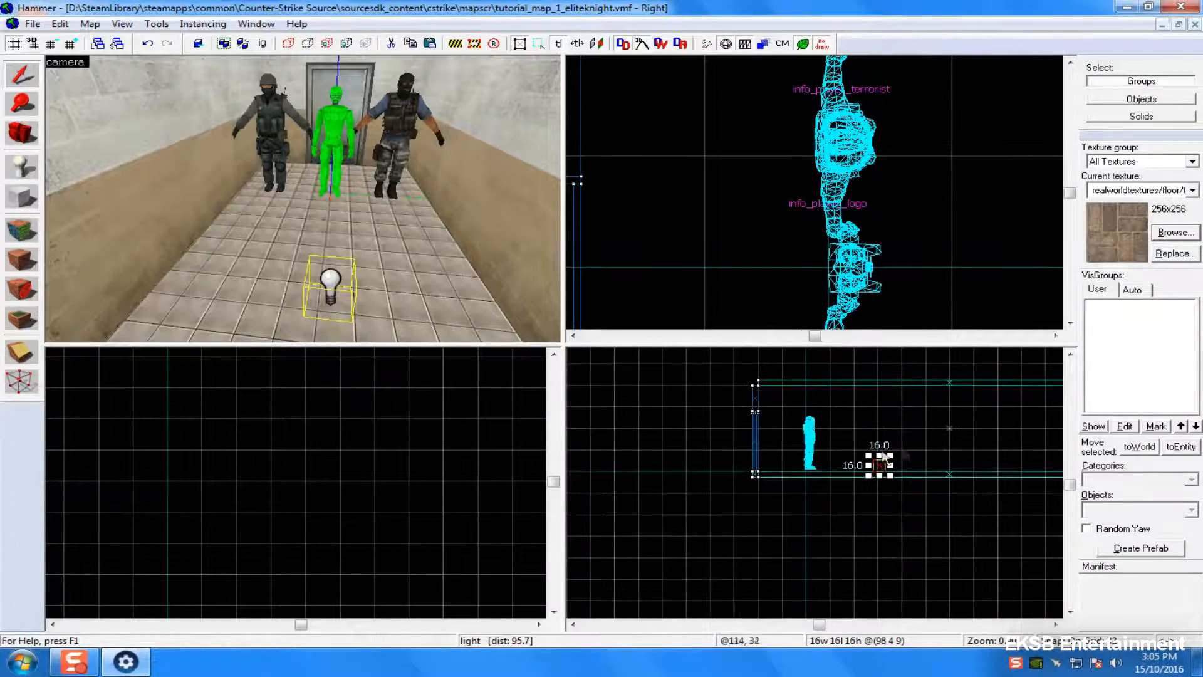
{"action": "left_click_drag", "start_coordinate": [953, 400], "coordinate": [871, 378]}
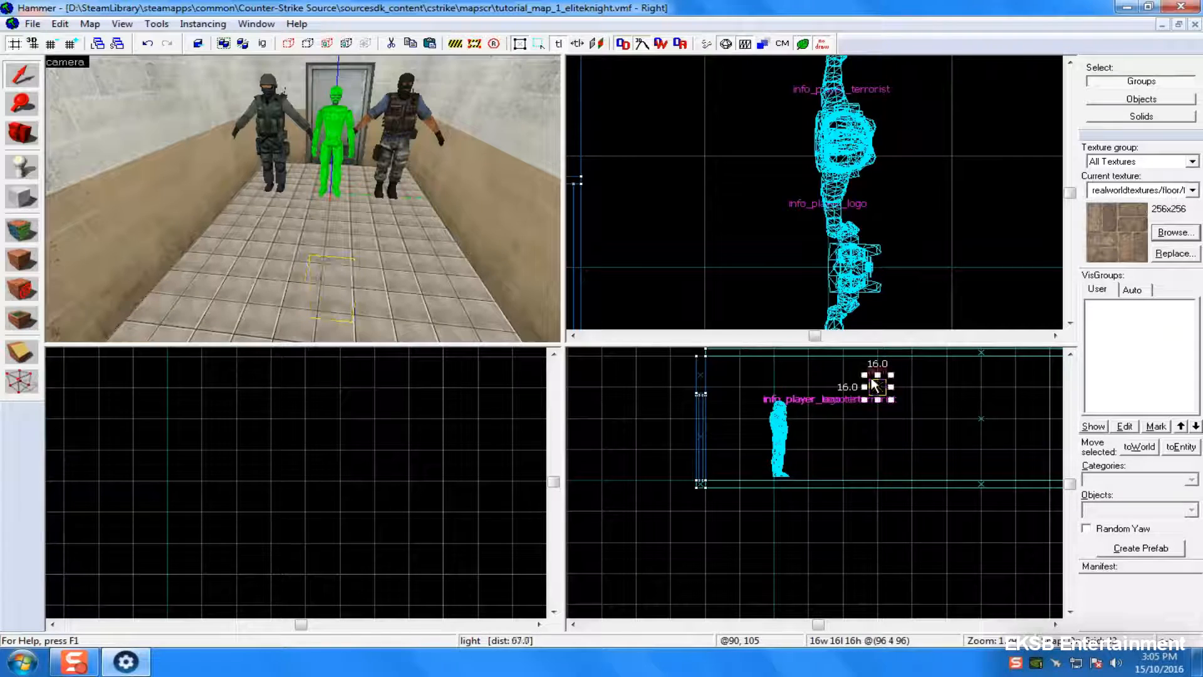
- Duplicate the corridor light farther along the corridor, placing the copy at (288, 4, 96)
{"action": "scroll", "coordinate": [878, 402], "scroll_direction": "down", "scroll_amount": 3}
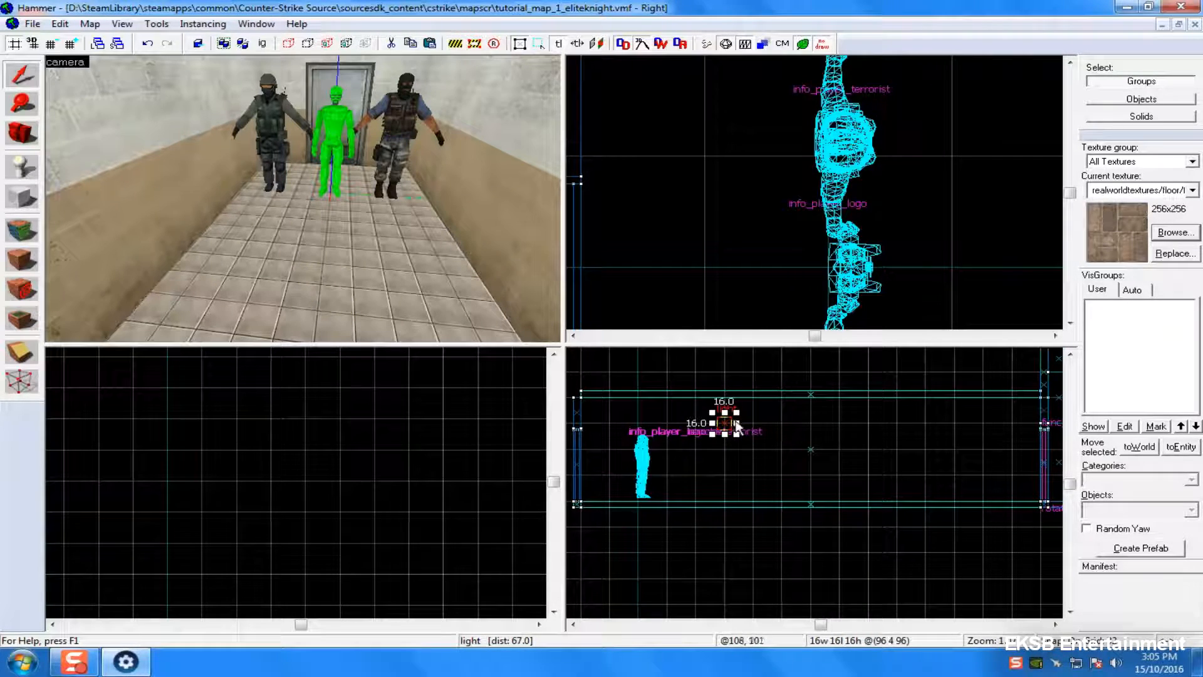
{"action": "left_click_drag", "start_coordinate": [728, 423], "coordinate": [987, 425]}
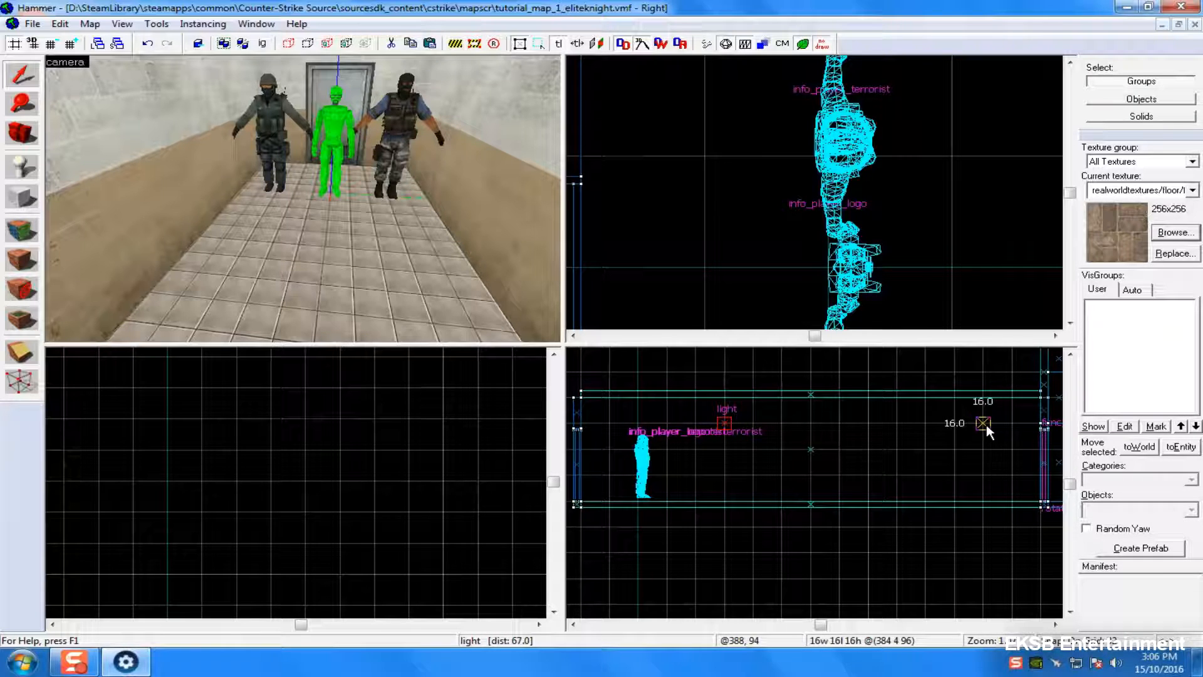
{"action": "left_click_drag", "start_coordinate": [987, 423], "coordinate": [910, 425]}
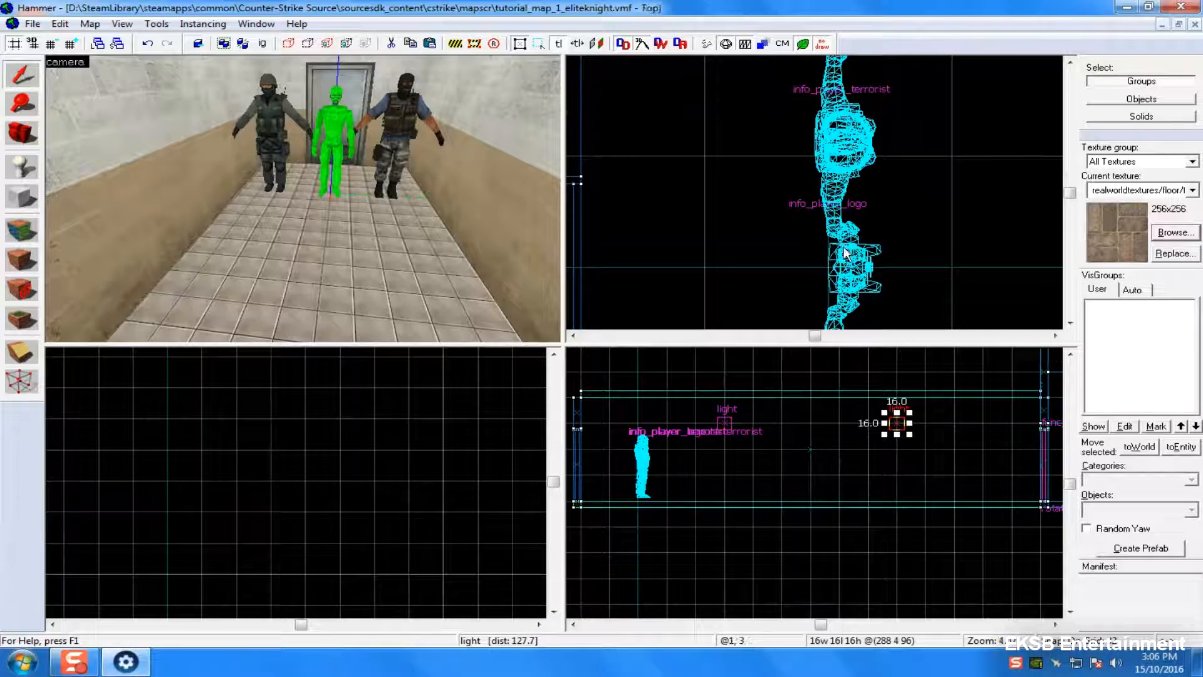
- Copy the corridor light into the large L-shaped room, near its north end, and raise the copy to height 160
{"action": "scroll", "coordinate": [856, 235], "scroll_direction": "down", "scroll_amount": 12}
{"action": "key", "text": "Right"}
{"action": "key", "text": "Down"}
{"action": "key", "text": "Right"}
{"action": "key", "text": "Up"}
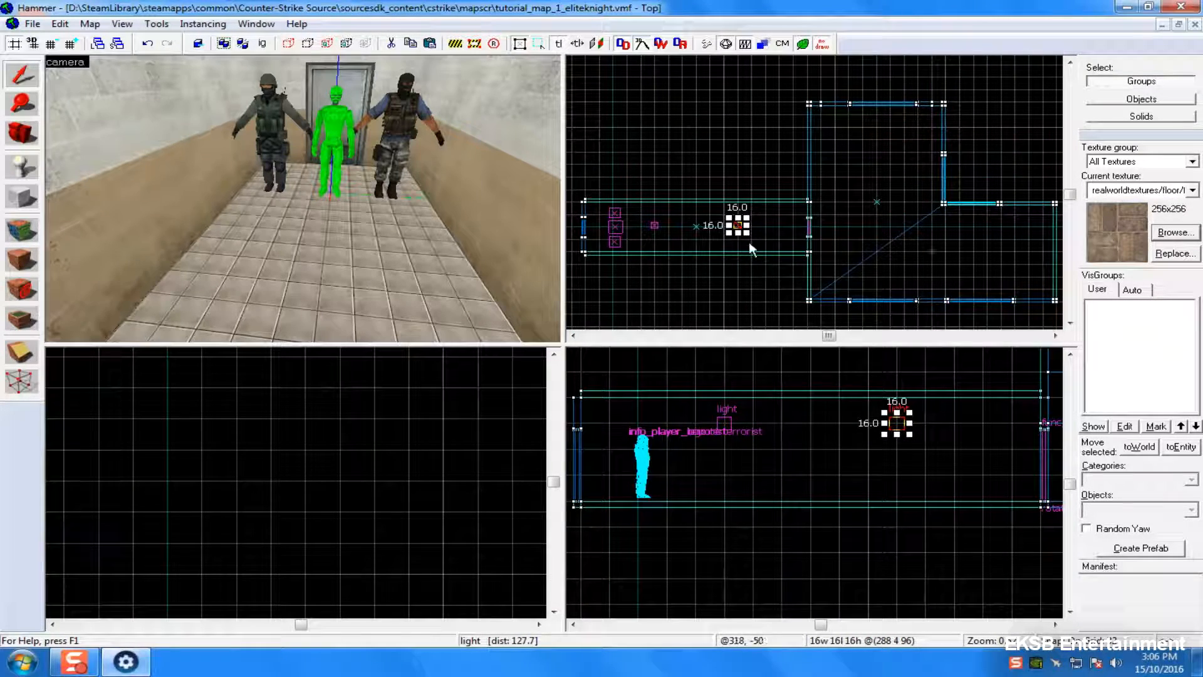
{"action": "left_click_drag", "start_coordinate": [740, 228], "coordinate": [837, 129]}
{"action": "scroll", "coordinate": [994, 492], "scroll_direction": "up", "scroll_amount": 5}
{"action": "left_click_drag", "start_coordinate": [802, 562], "coordinate": [802, 434]}
- Duplicate the raised light across the room's north end and near its inner corner, placing the latter at (704, 0, 160)
{"action": "scroll", "coordinate": [853, 112], "scroll_direction": "up", "scroll_amount": 2}
{"action": "left_click_drag", "start_coordinate": [840, 114], "coordinate": [913, 294], "text": "shift"}
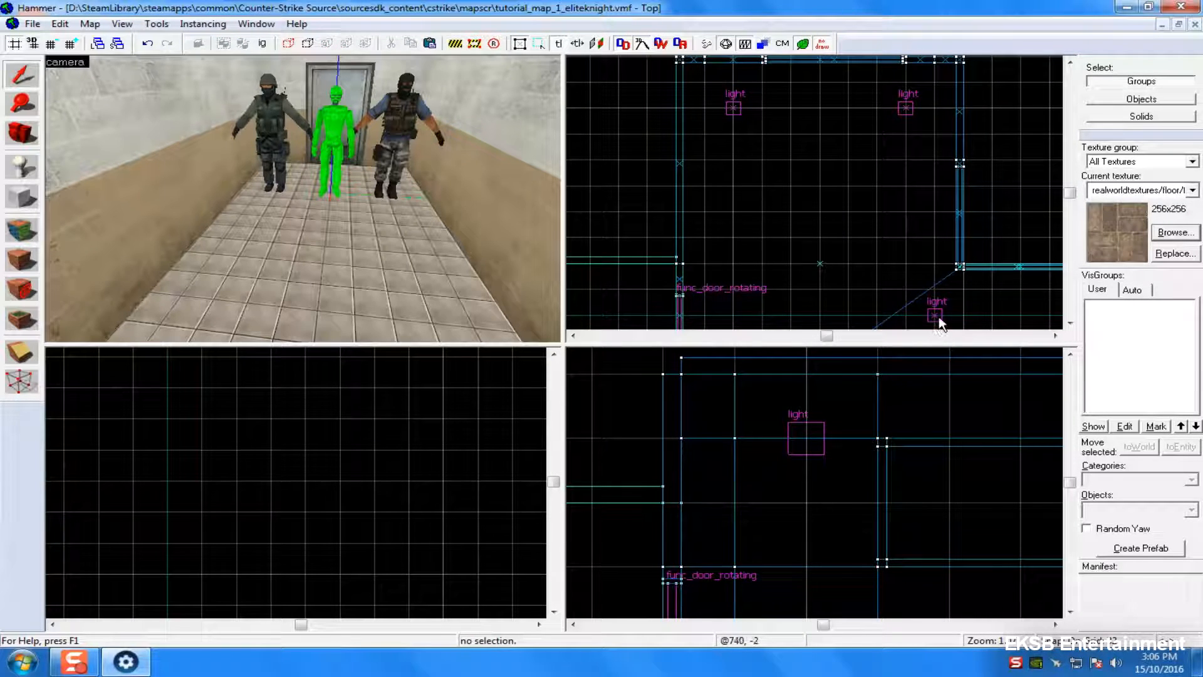
{"action": "left_click", "coordinate": [932, 313]}
{"action": "left_click_drag", "start_coordinate": [931, 318], "coordinate": [904, 317]}
{"action": "scroll", "coordinate": [904, 294], "scroll_direction": "down", "scroll_amount": 2}
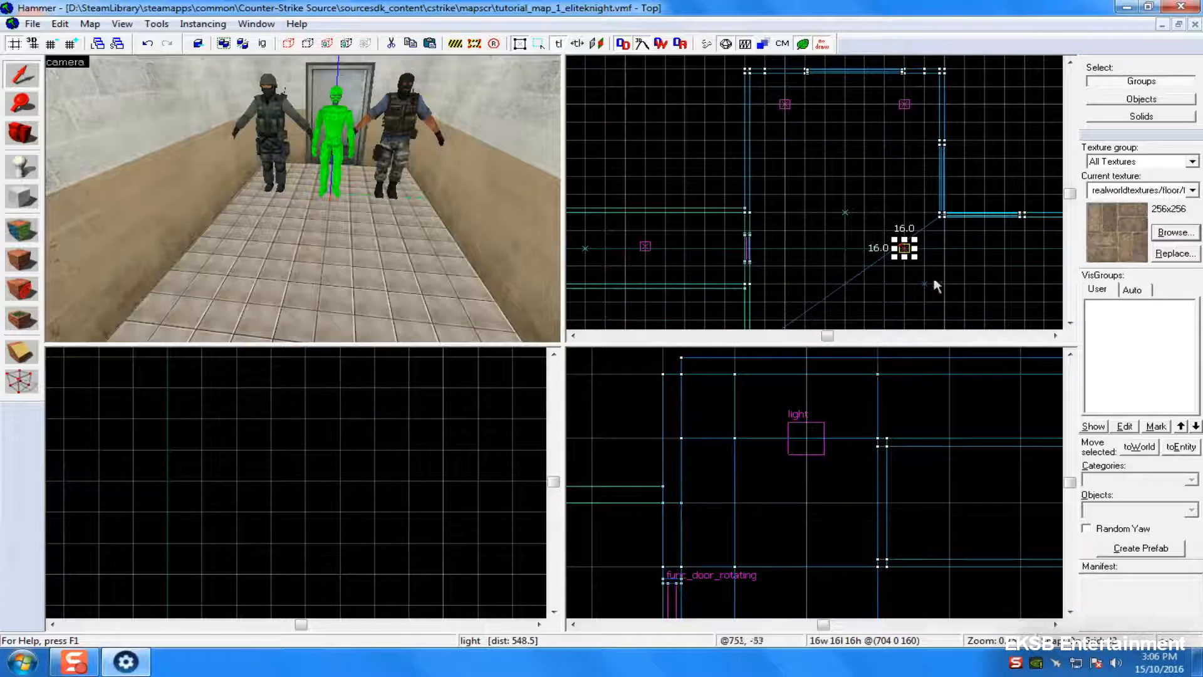
- Copy the light to the L-shaped room's southwest corner and to two spots along its east end, including (1024, -128, 160)
{"action": "key", "text": "Down"}
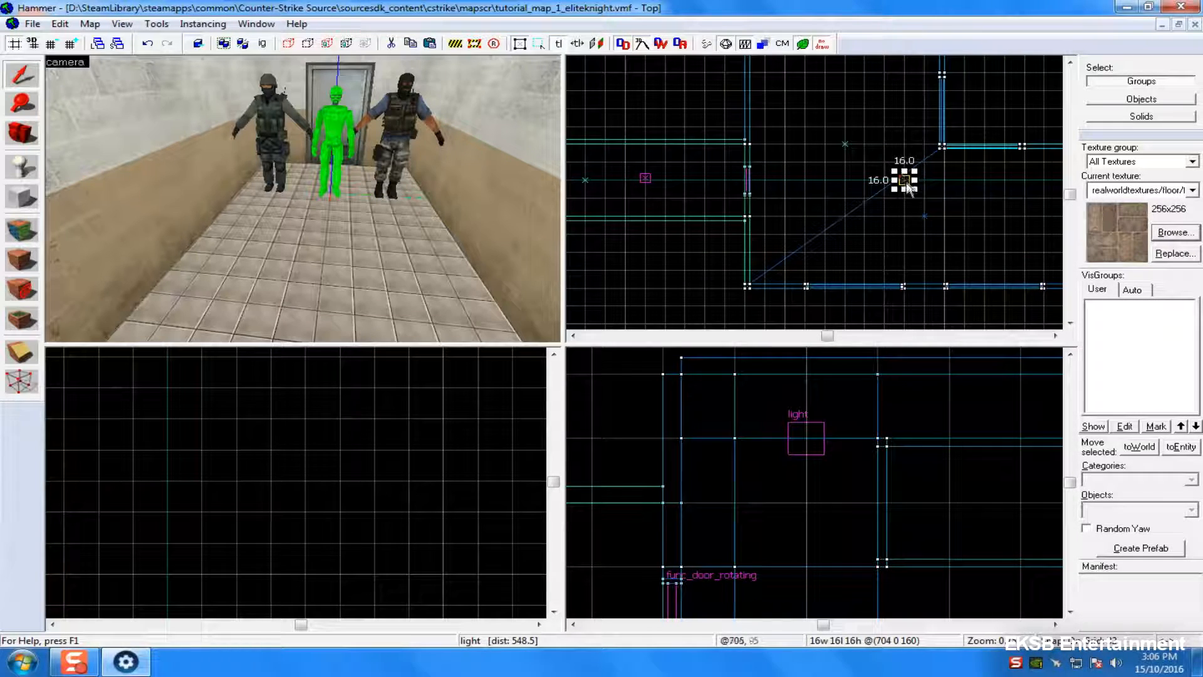
{"action": "left_click_drag", "start_coordinate": [907, 186], "coordinate": [787, 257]}
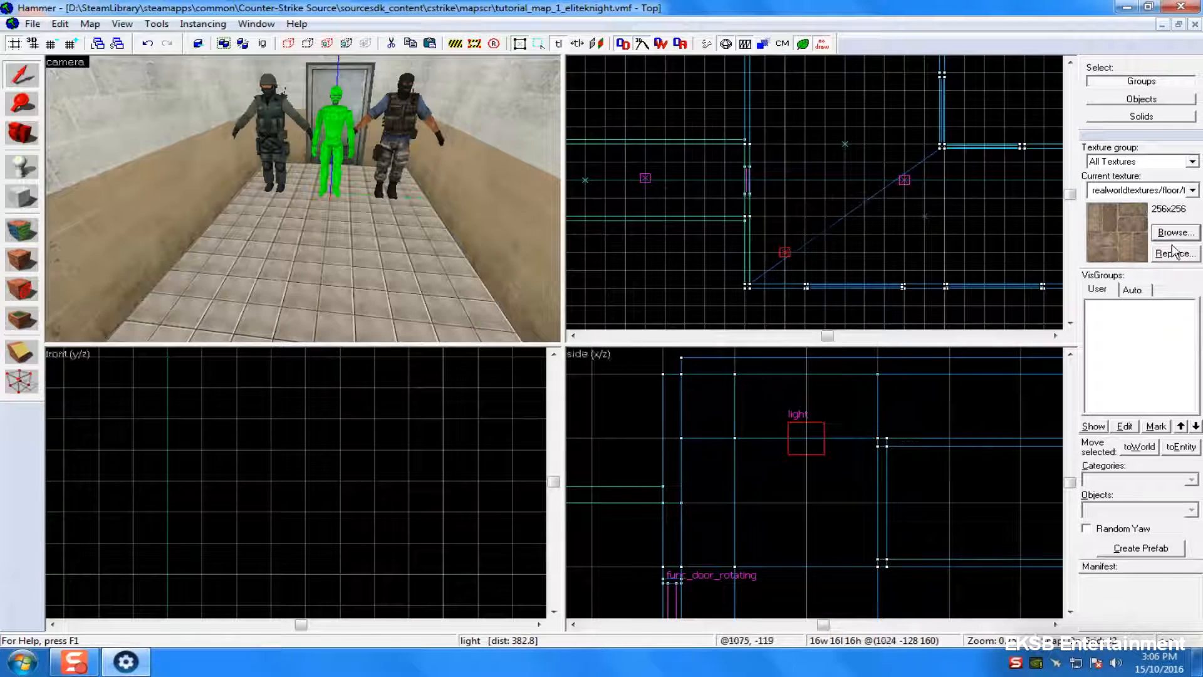
{"action": "key", "text": "Right"}
{"action": "mouse_move", "coordinate": [1144, 268]}
{"action": "left_mouse_down", "text": "shift"}
{"action": "mouse_move", "coordinate": [957, 258]}
{"action": "mouse_move", "coordinate": [963, 169]}
{"action": "mouse_move", "coordinate": [963, 182]}
{"action": "left_mouse_up", "text": "shift"}
{"action": "key", "text": "Escape"}
{"action": "scroll", "coordinate": [938, 295], "scroll_direction": "down", "scroll_amount": 4}
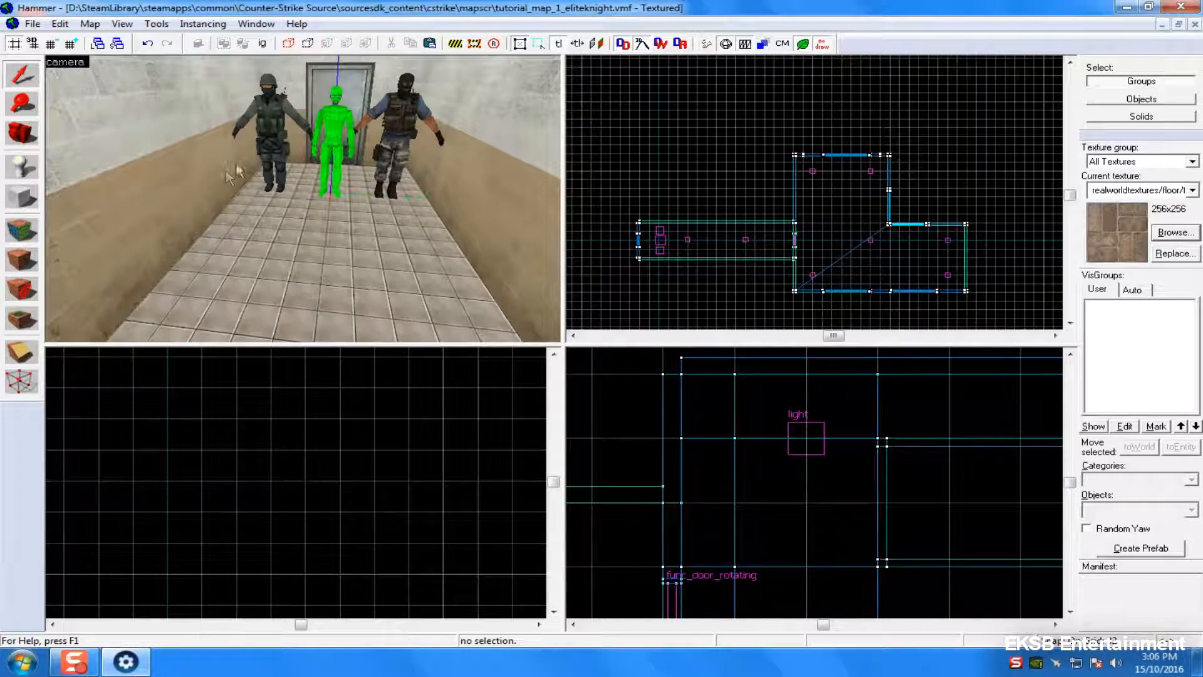
- Place a light_environment entity outside the building, south of the L-shaped room, at (768, -608, 0)
{"action": "key", "text": "z"}
{"action": "left_click", "coordinate": [22, 166]}
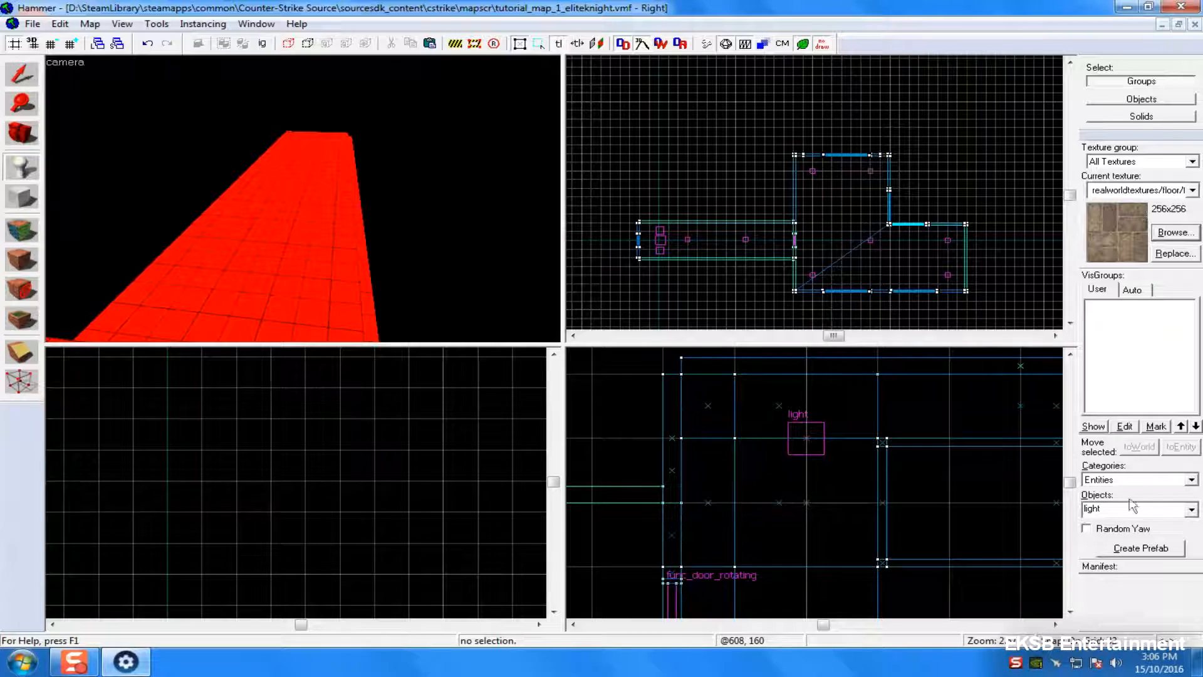
{"action": "left_click", "coordinate": [1129, 505]}
{"action": "type", "text": "_e"}
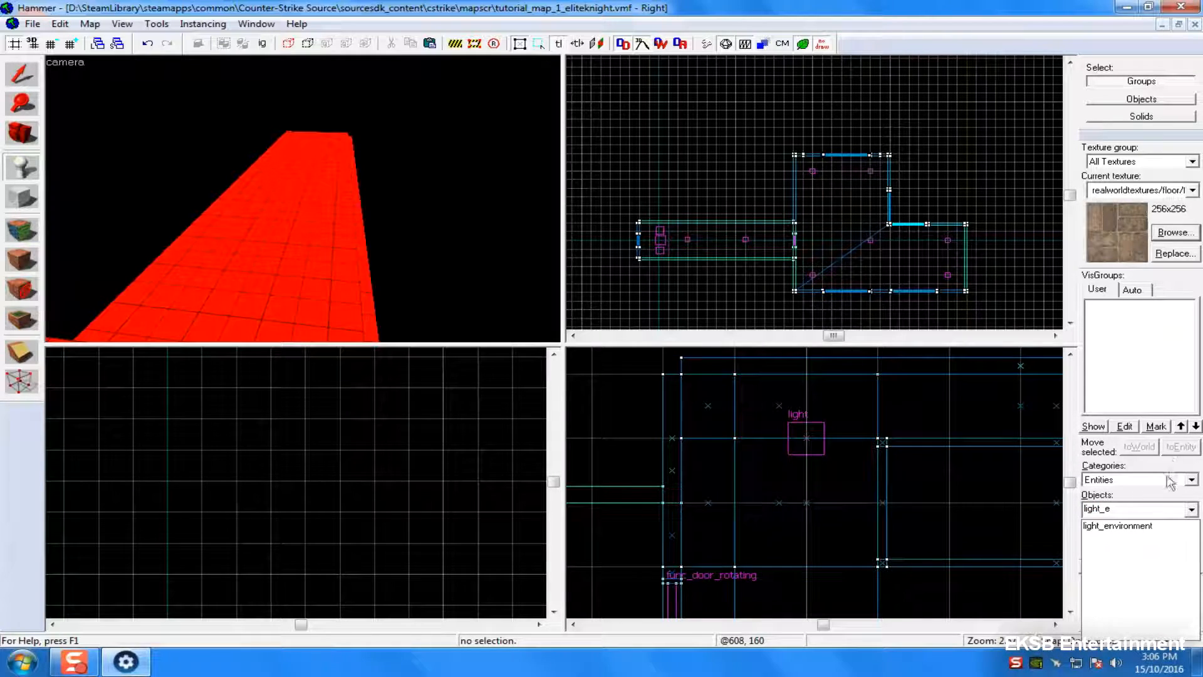
{"action": "left_click", "coordinate": [1100, 525]}
{"action": "scroll", "coordinate": [1055, 161], "scroll_direction": "down", "scroll_amount": 6}
{"action": "left_click", "coordinate": [989, 260]}
{"action": "left_click", "coordinate": [22, 74]}
{"action": "scroll", "coordinate": [1033, 190], "scroll_direction": "down", "scroll_amount": 2}
{"action": "scroll", "coordinate": [1028, 199], "scroll_direction": "up", "scroll_amount": 2}
{"action": "scroll", "coordinate": [1029, 199], "scroll_direction": "up", "scroll_amount": 2}
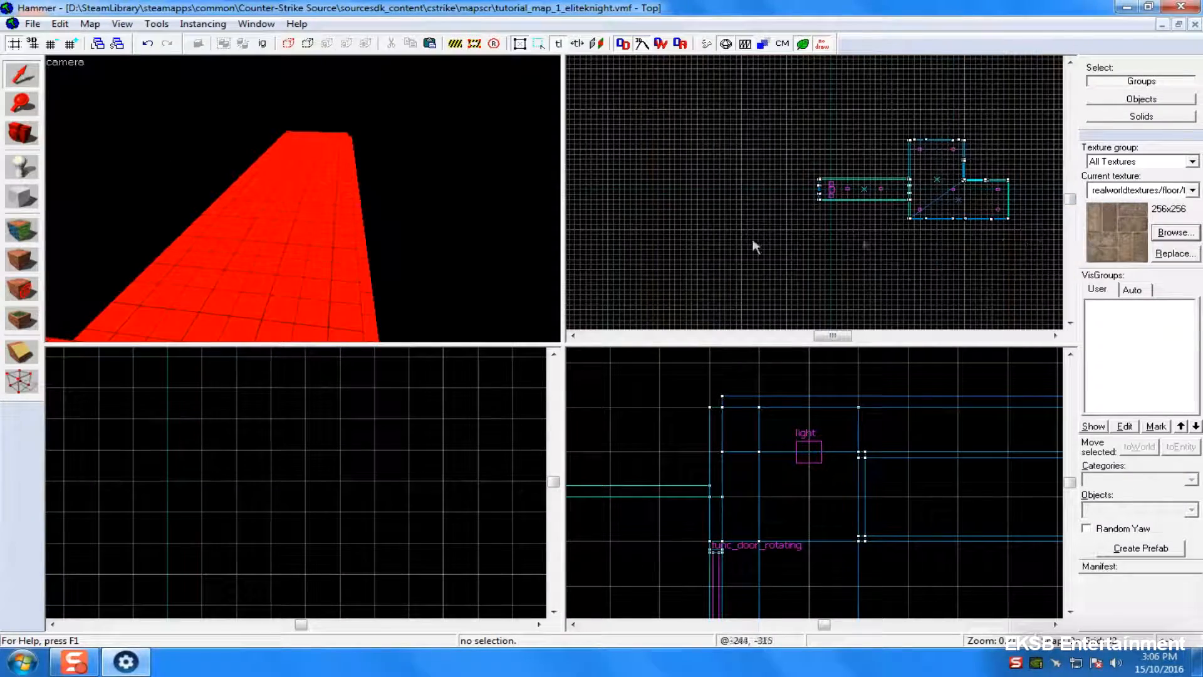
{"action": "left_click", "coordinate": [22, 167]}
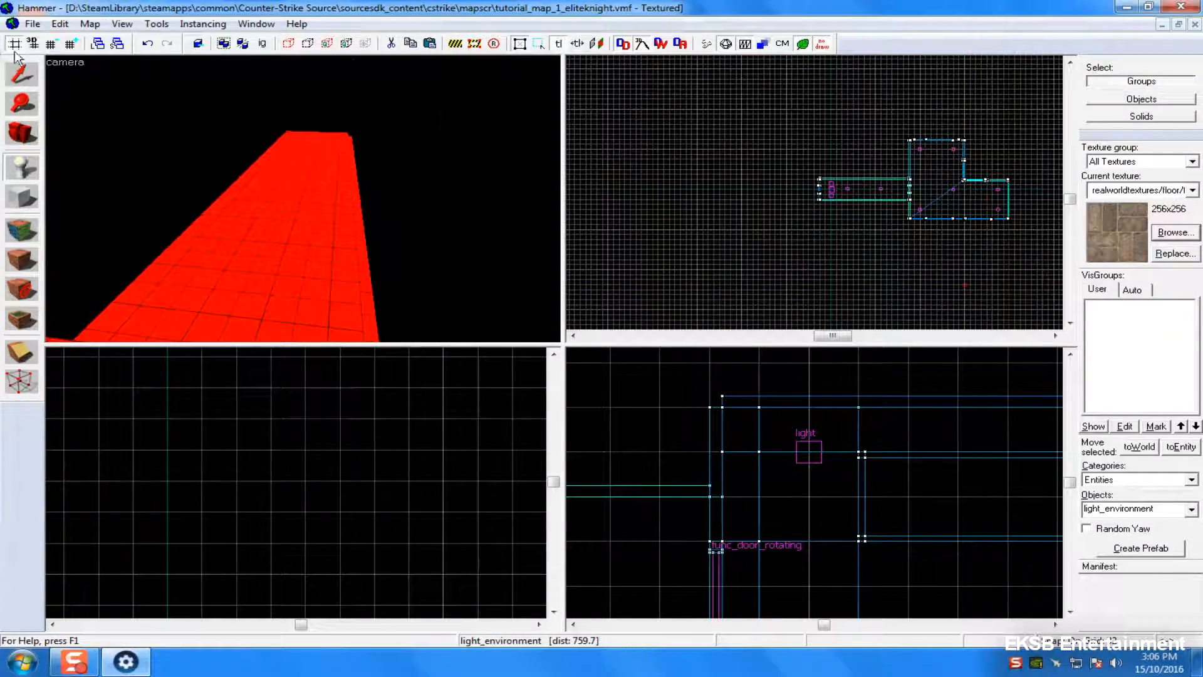
{"action": "left_click", "coordinate": [22, 74]}
- Raise the light_environment entity above the building's roof, to (768, -608, 320)
{"action": "key", "text": "z"}
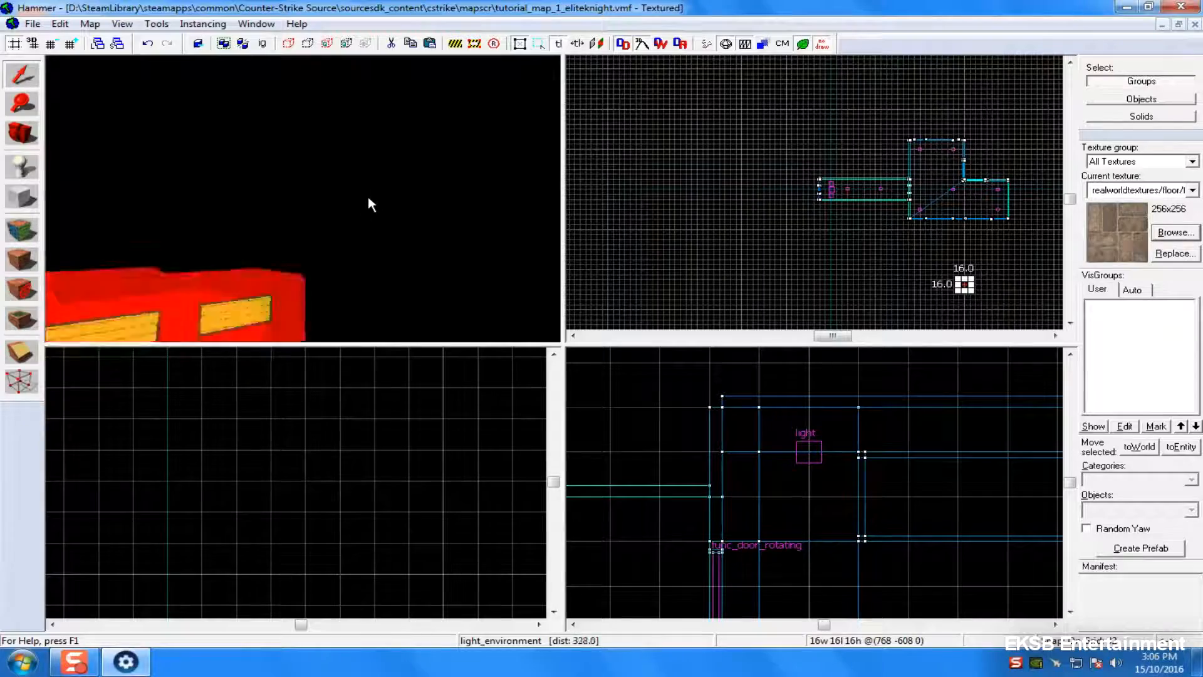
{"action": "key", "text": "z"}
{"action": "scroll", "coordinate": [886, 524], "scroll_direction": "down", "scroll_amount": 5}
{"action": "scroll", "coordinate": [886, 524], "scroll_direction": "up", "scroll_amount": 3}
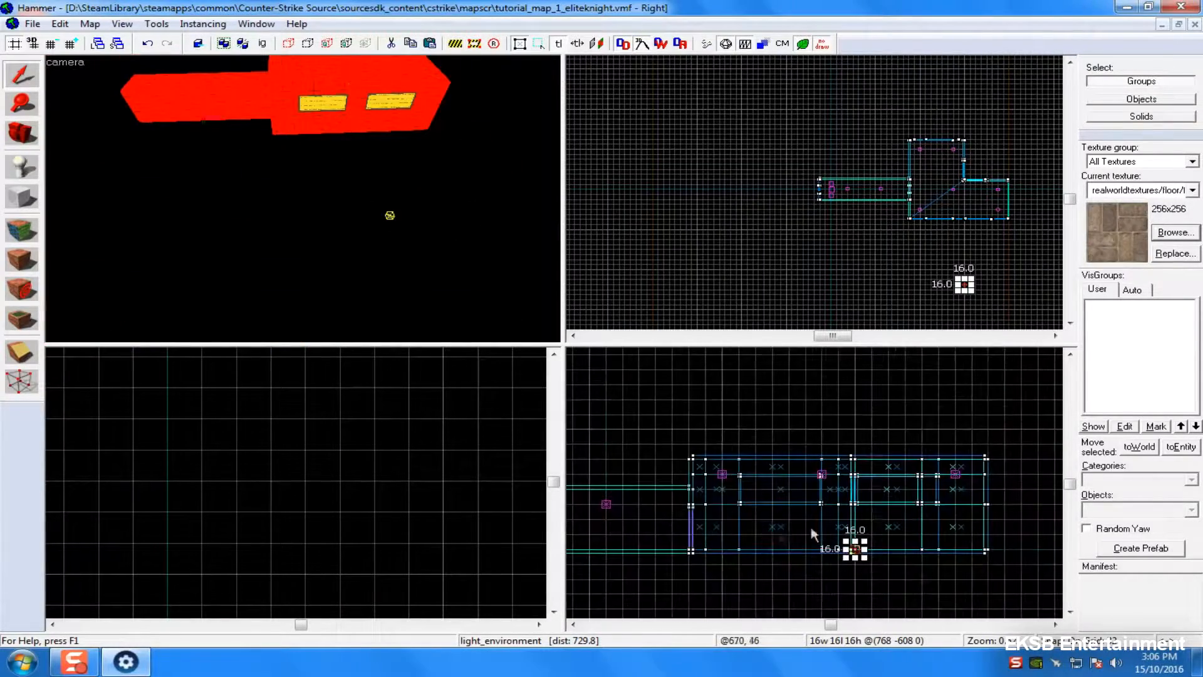
{"action": "left_click_drag", "start_coordinate": [856, 551], "coordinate": [856, 400]}
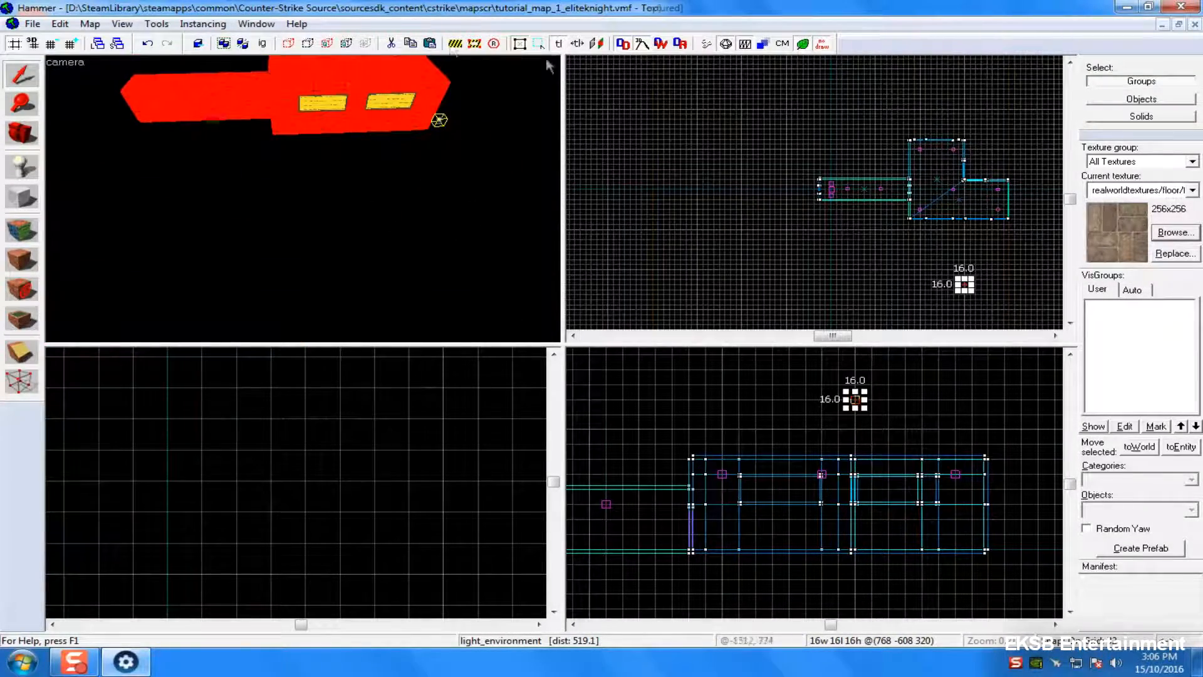
- Open the object properties of the light_environment entity and place the dialog clear of the camera view
{"action": "key", "text": "z"}
{"action": "key", "text": "w"}
{"action": "key", "text": "z"}
{"action": "key", "text": "Right"}
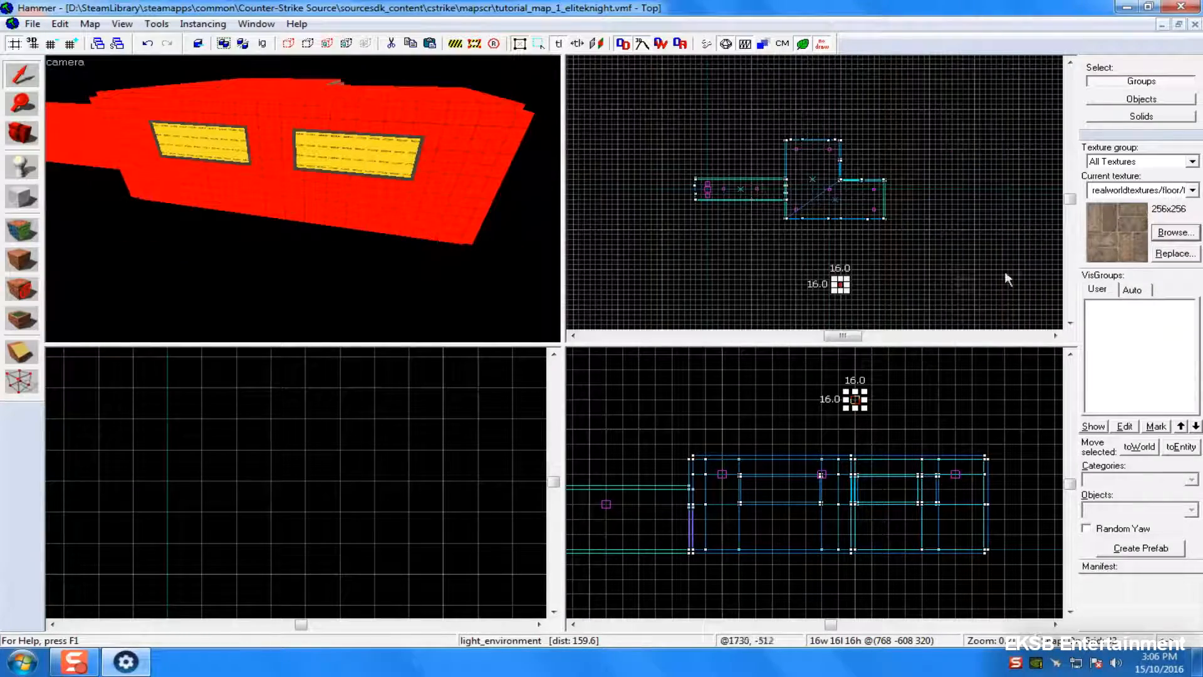
{"action": "key", "text": "Left"}
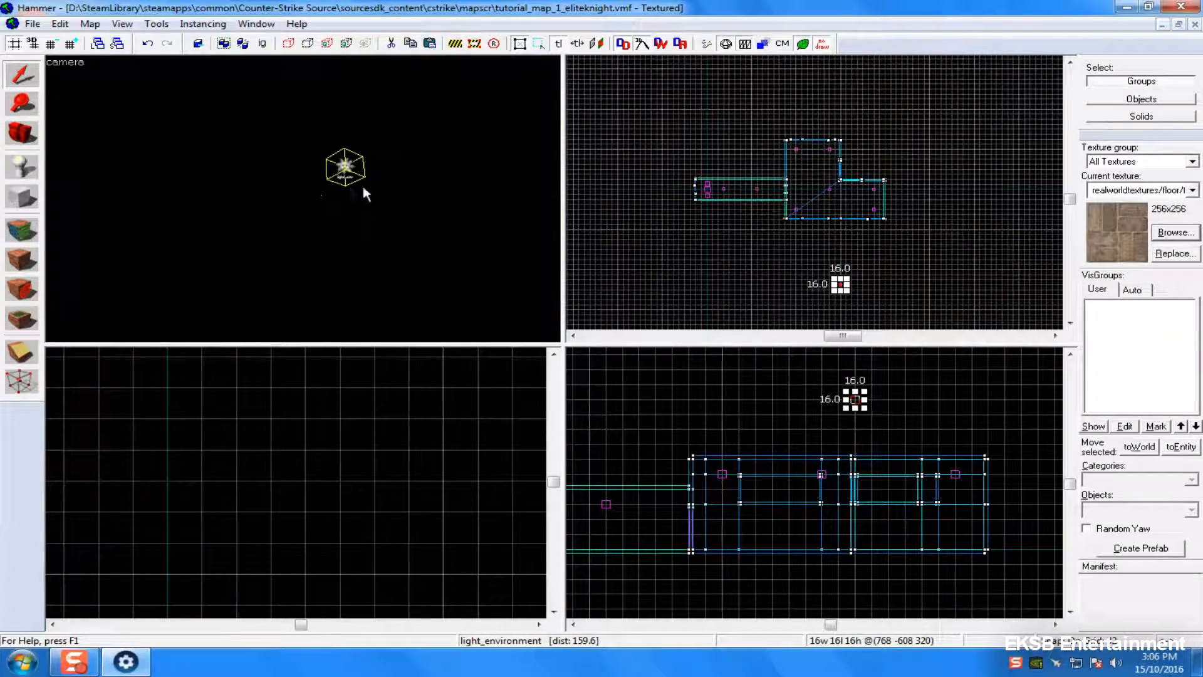
{"action": "left_click", "coordinate": [362, 184]}
{"action": "double_click", "coordinate": [344, 167]}
{"action": "left_click_drag", "start_coordinate": [714, 197], "coordinate": [942, 249]}
{"action": "key", "text": "z"}
{"action": "key", "text": "z"}
{"action": "left_click_drag", "start_coordinate": [1047, 249], "coordinate": [868, 228]}
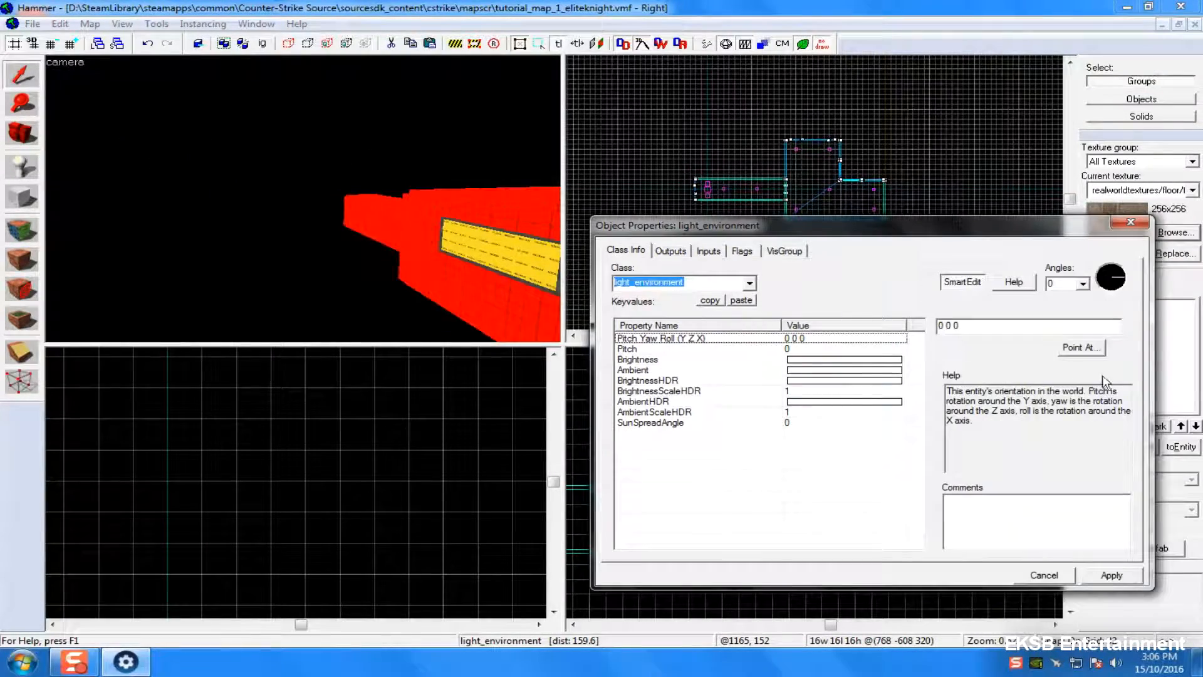
- Aim light_environment at the building using Point At, giving it a pitch yaw roll of -23 100 0
{"action": "left_click", "coordinate": [1082, 353]}
{"action": "key", "text": "z"}
{"action": "key", "text": "w"}
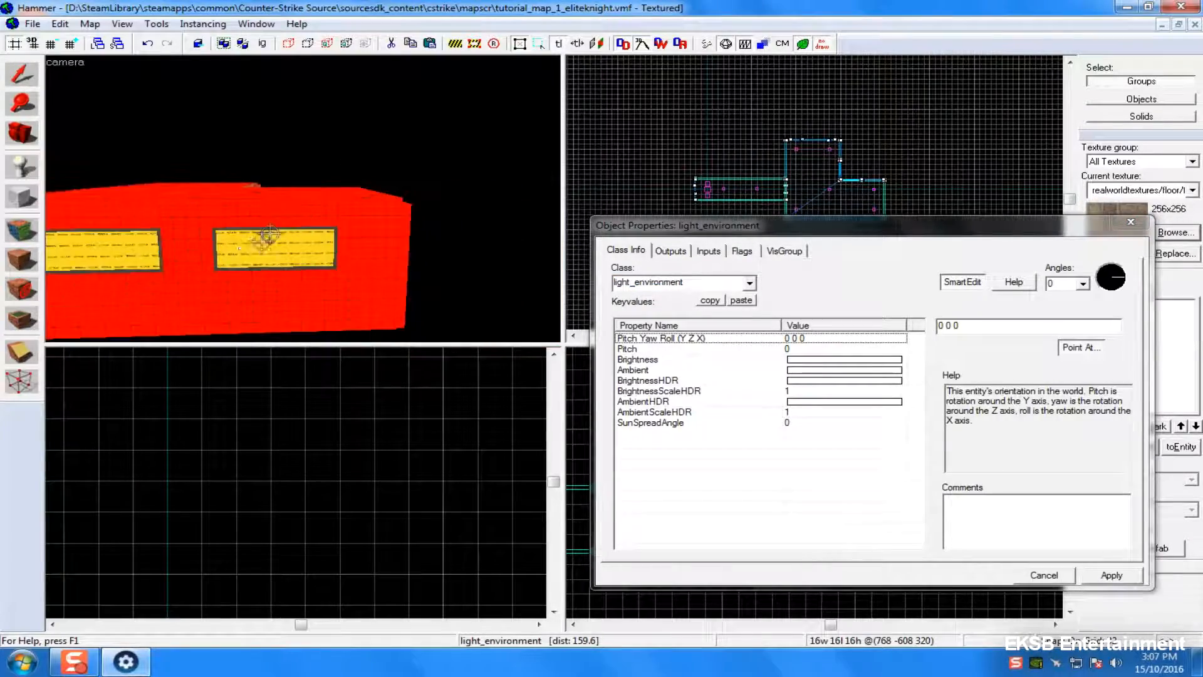
{"action": "left_click", "coordinate": [335, 206]}
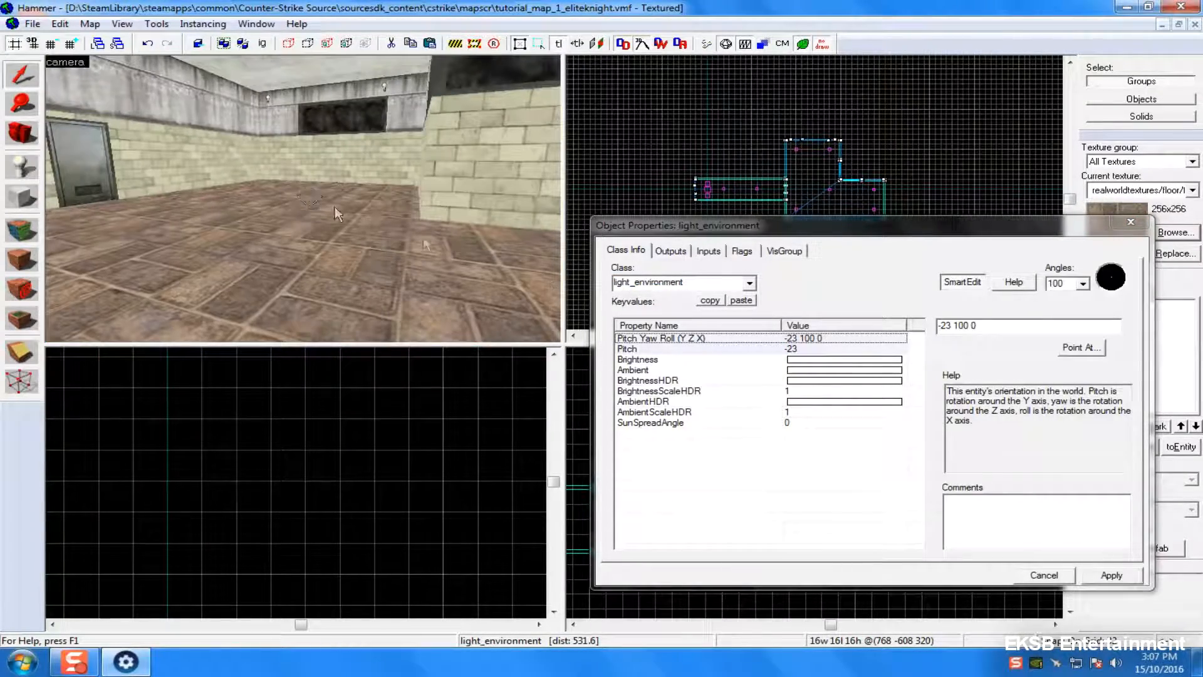
- Set the Brightness colour of light_environment to pale yellow, 255 255 206
{"action": "left_click", "coordinate": [806, 350]}
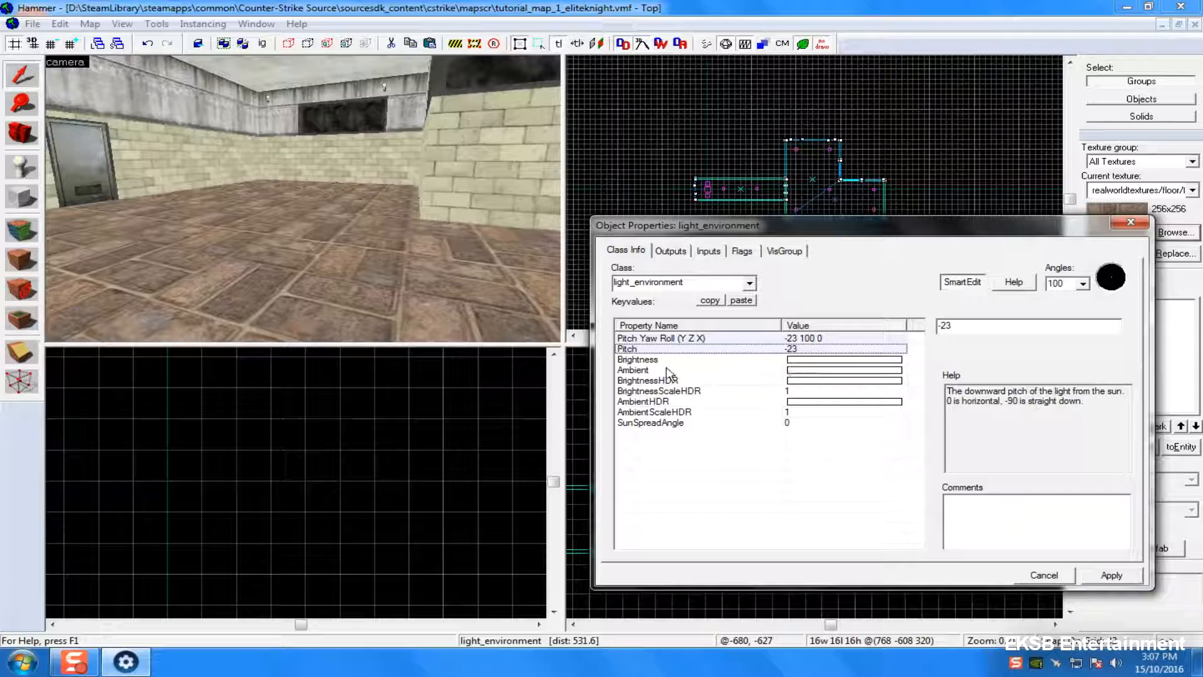
{"action": "left_click", "coordinate": [23, 662]}
{"action": "left_click", "coordinate": [23, 662]}
{"action": "mouse_move", "coordinate": [78, 658]}
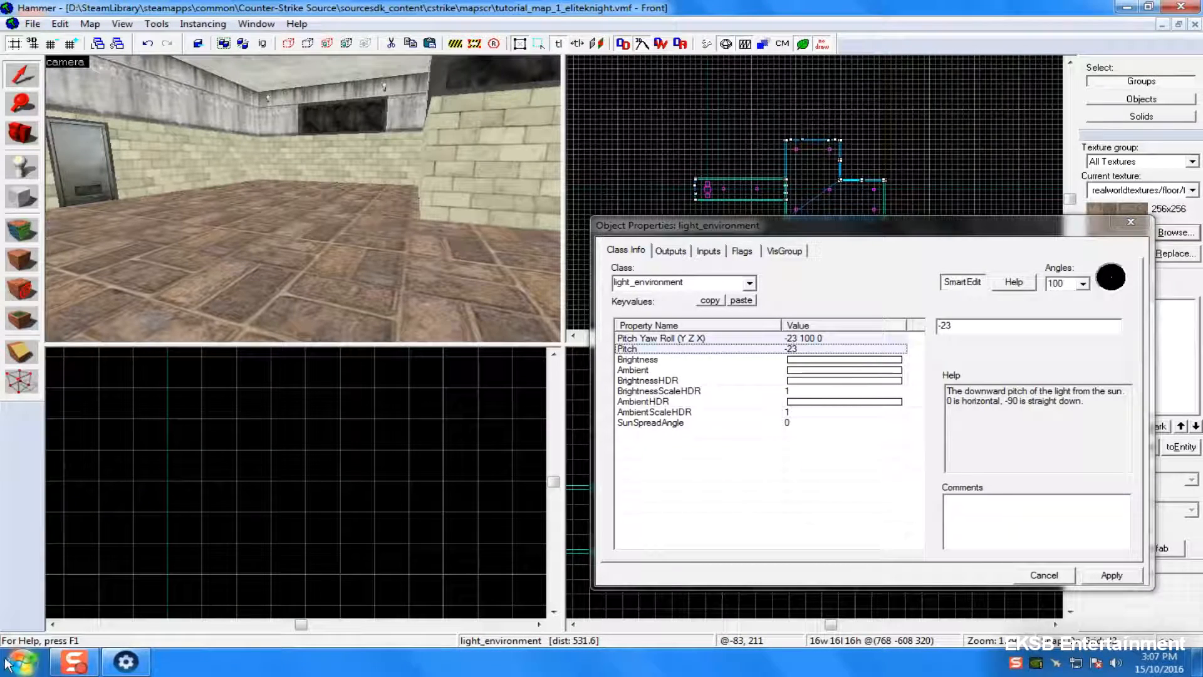
{"action": "left_click", "coordinate": [897, 360]}
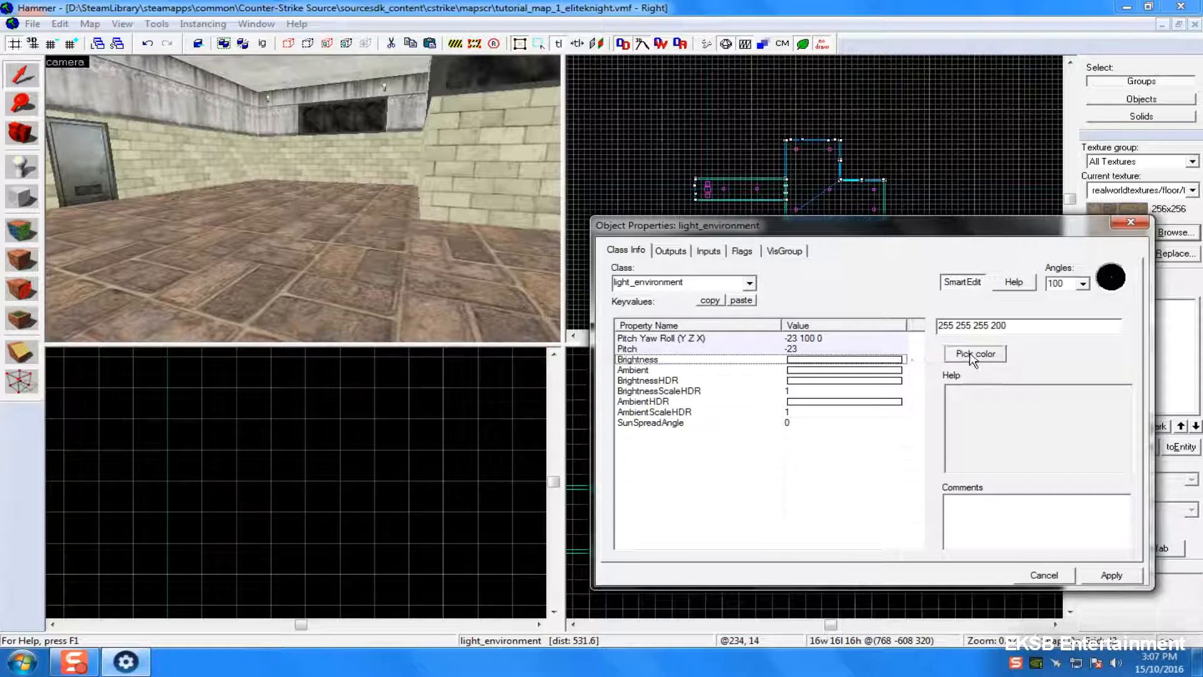
{"action": "left_click", "coordinate": [974, 351]}
{"action": "left_click", "coordinate": [724, 324]}
{"action": "left_click_drag", "start_coordinate": [1055, 372], "coordinate": [1055, 318]}
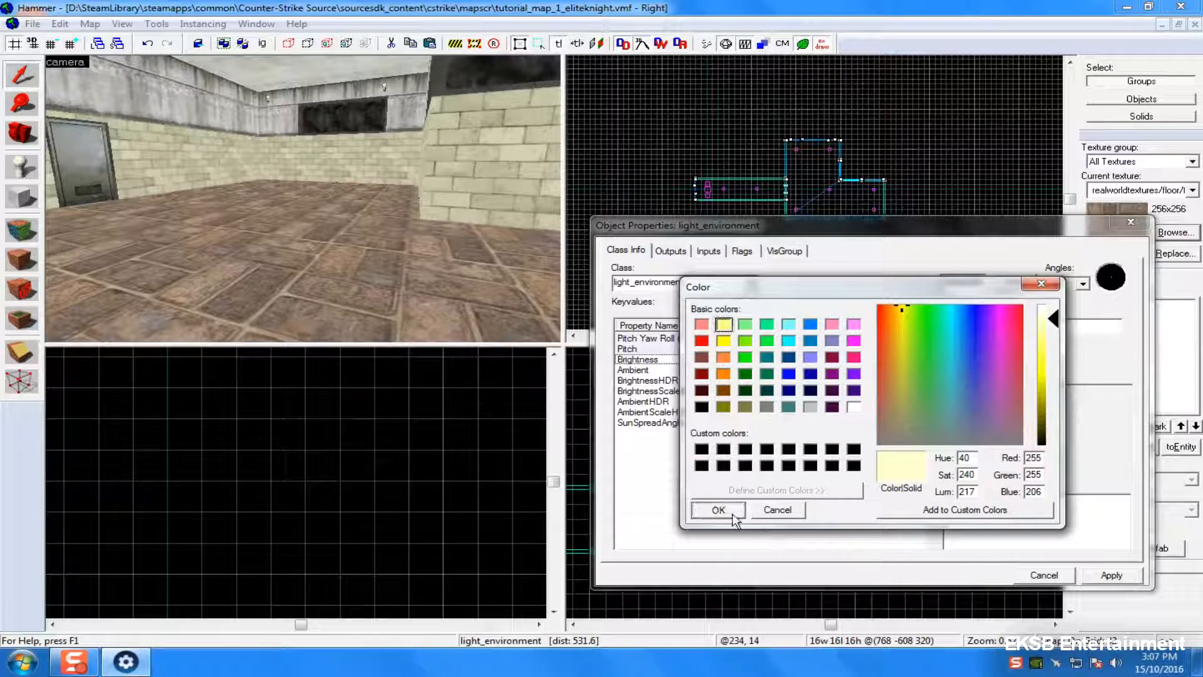
{"action": "left_click", "coordinate": [719, 510]}
- Set the Ambient colour of light_environment to a pale pink, 235 214 214
{"action": "left_click", "coordinate": [895, 370]}
{"action": "left_click", "coordinate": [832, 387]}
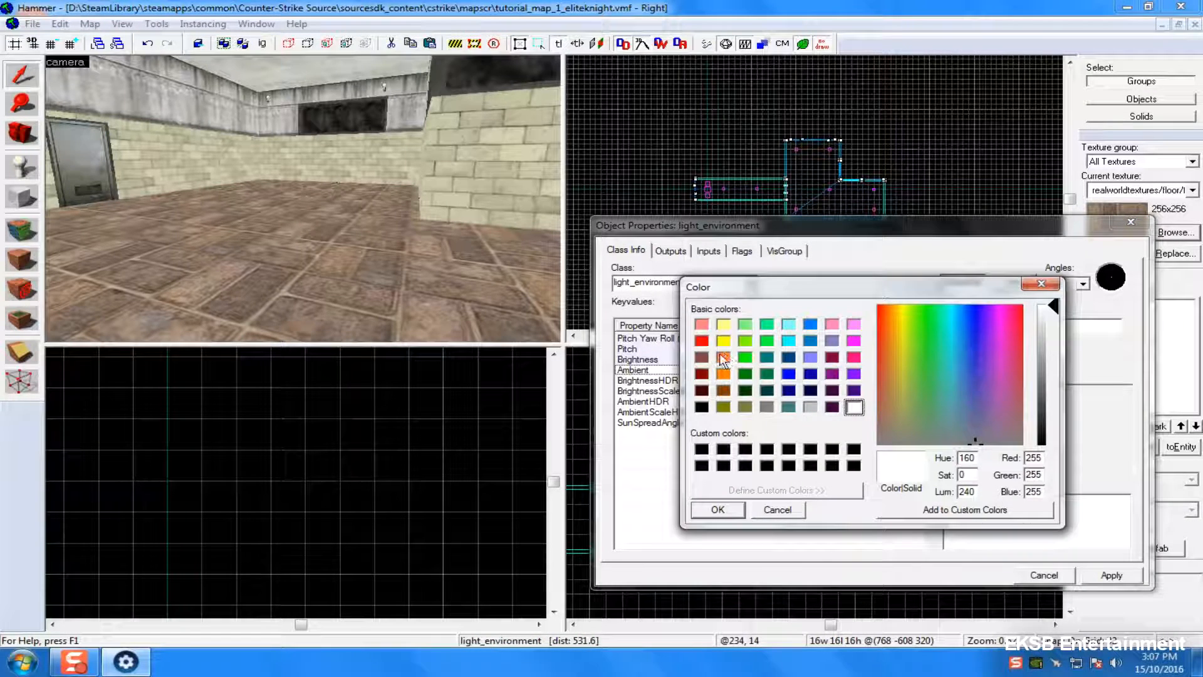
{"action": "left_click", "coordinate": [715, 325]}
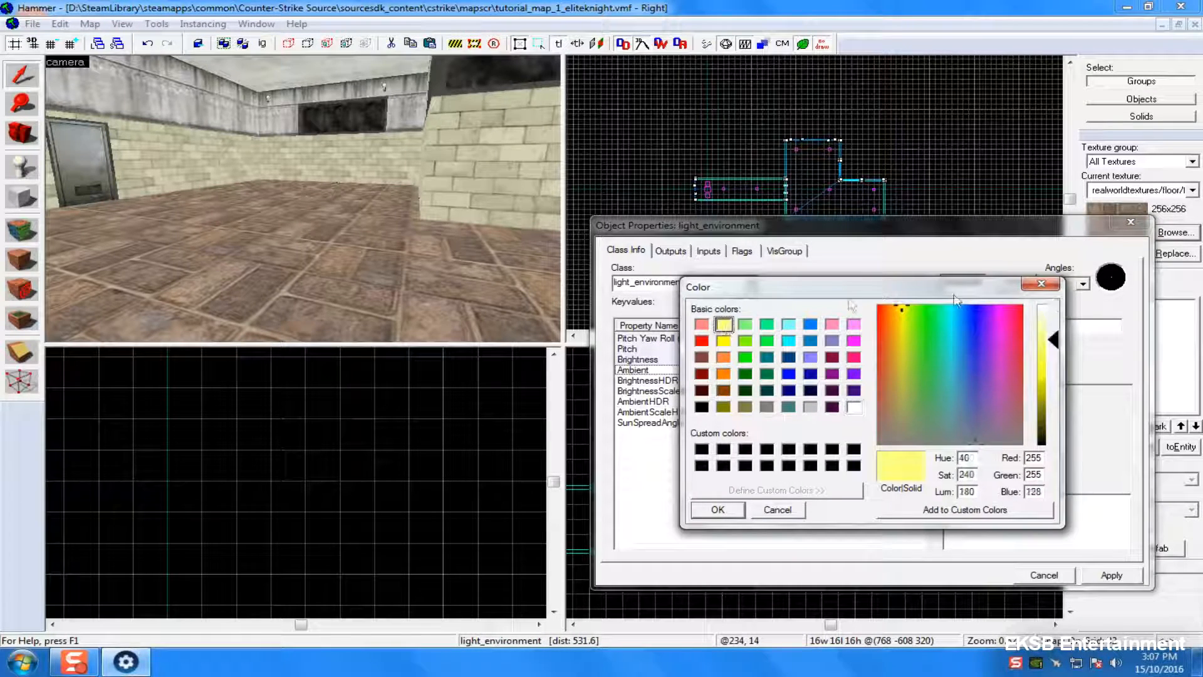
{"action": "left_click_drag", "start_coordinate": [1064, 346], "coordinate": [1057, 334]}
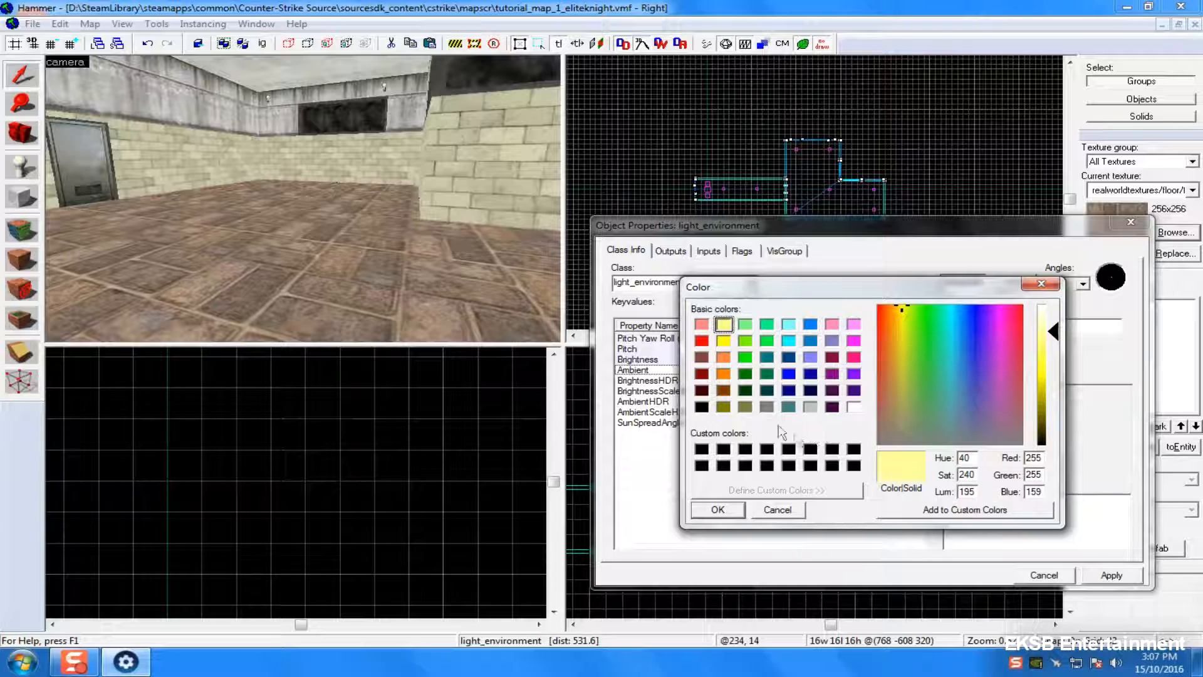
{"action": "left_click", "coordinate": [724, 390]}
{"action": "left_click_drag", "start_coordinate": [1057, 414], "coordinate": [1056, 319]}
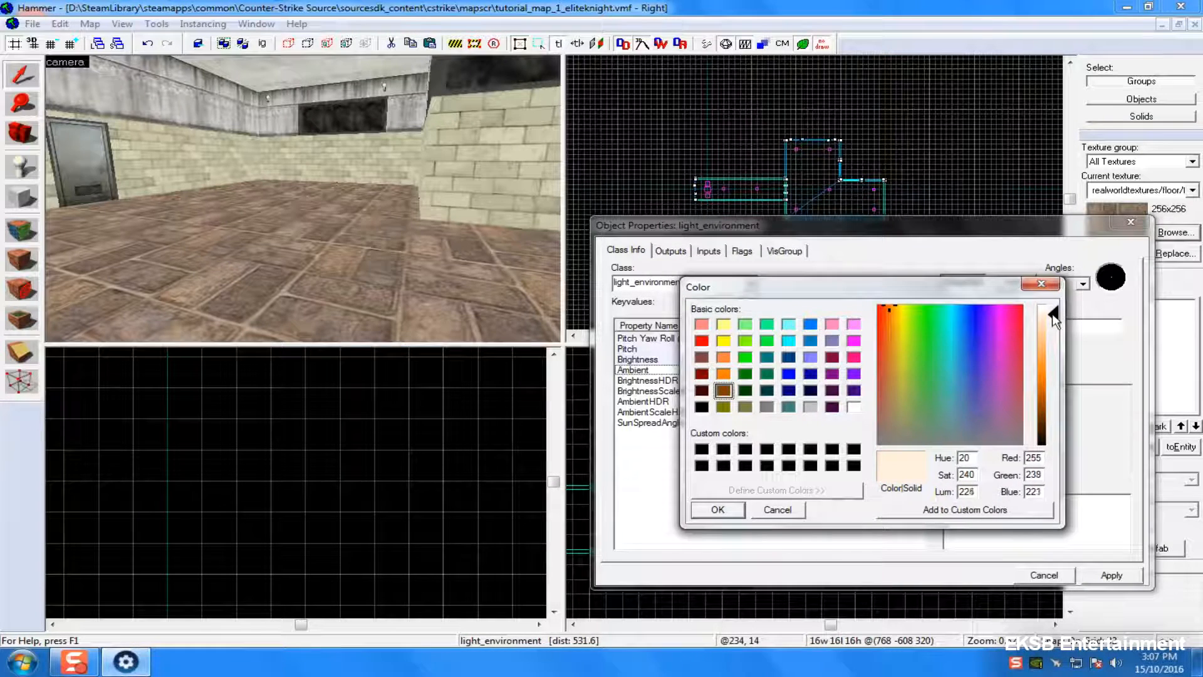
{"action": "left_click", "coordinate": [702, 357]}
{"action": "left_click_drag", "start_coordinate": [1054, 401], "coordinate": [1051, 334]}
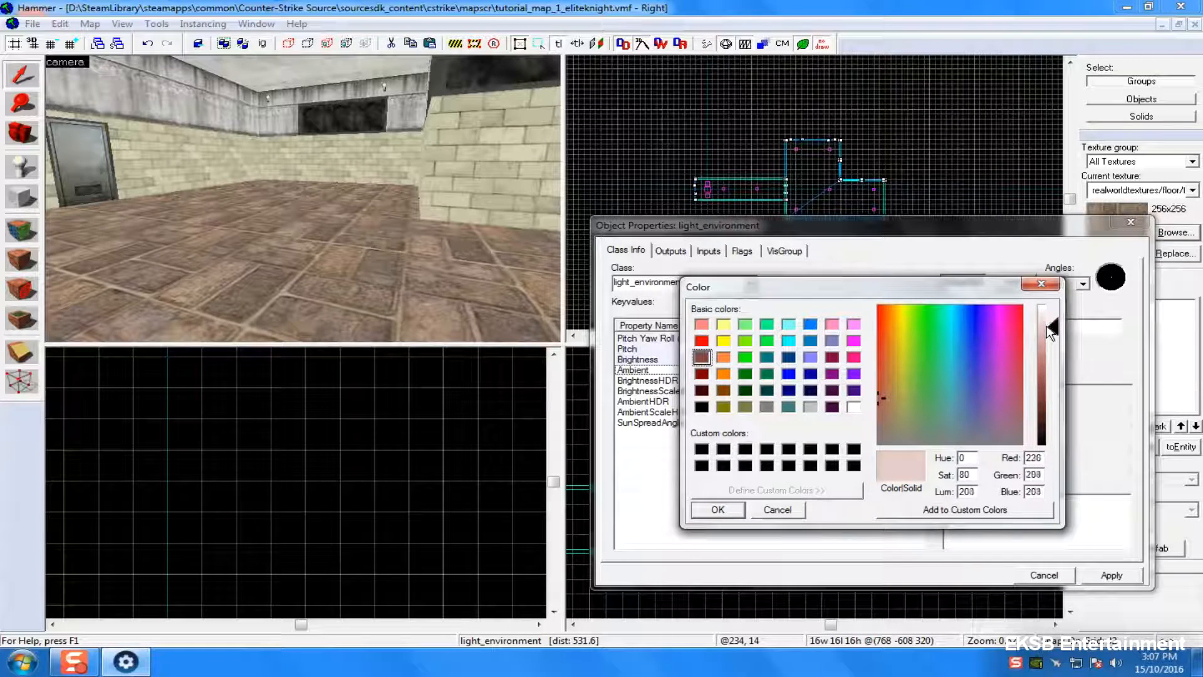
{"action": "left_click", "coordinate": [720, 511]}
{"action": "left_click", "coordinate": [920, 361]}
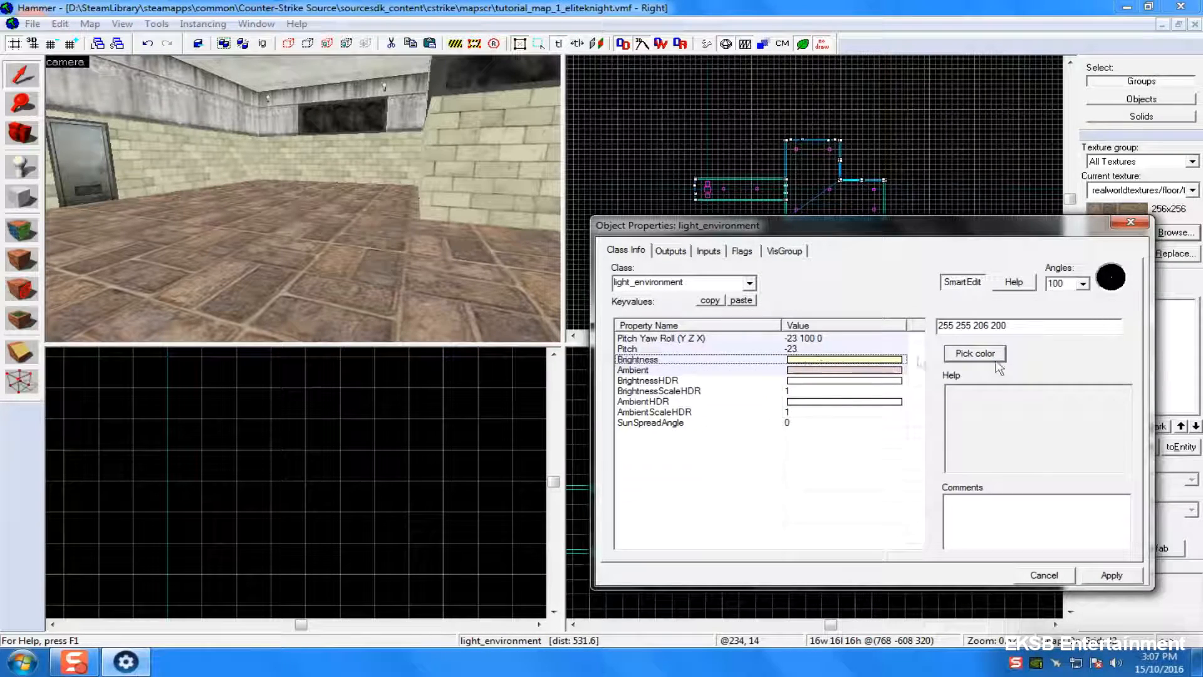
{"action": "left_click_drag", "start_coordinate": [1020, 326], "coordinate": [869, 327]}
{"action": "key", "text": "ctrl+c"}
{"action": "left_click", "coordinate": [817, 381]}
{"action": "left_click_drag", "start_coordinate": [981, 327], "coordinate": [916, 329]}
{"action": "key", "text": "ctrl+v"}
{"action": "left_click", "coordinate": [873, 371]}
{"action": "left_click_drag", "start_coordinate": [1033, 327], "coordinate": [826, 333]}
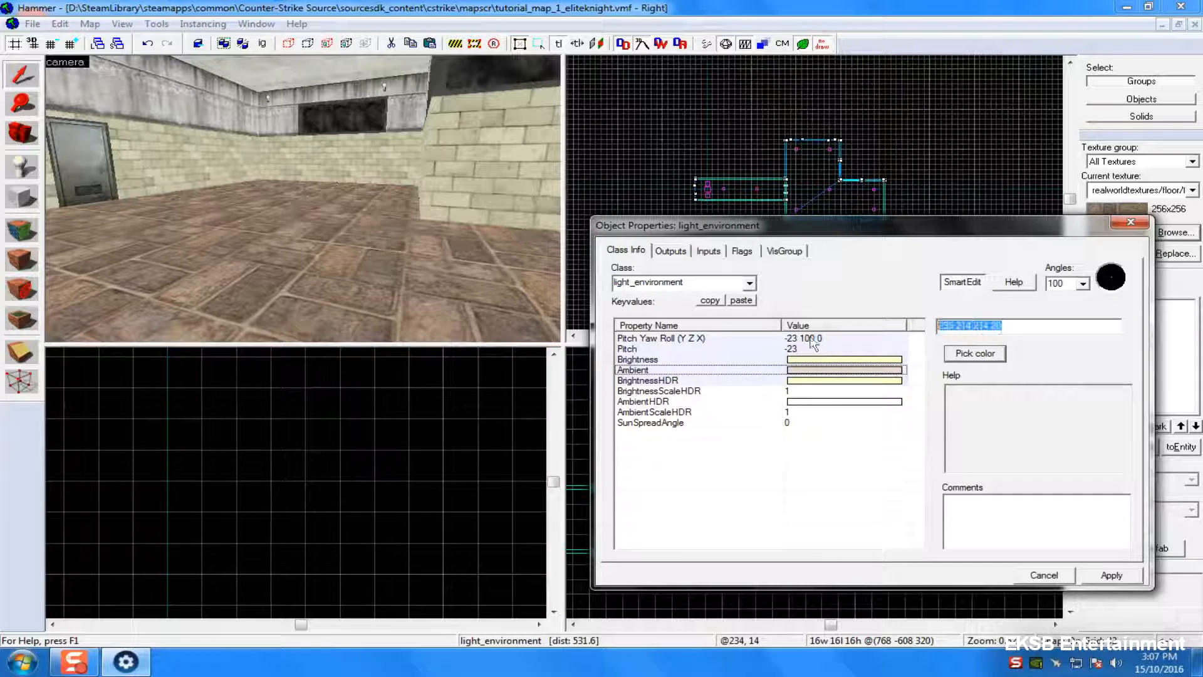
{"action": "left_click", "coordinate": [818, 404]}
{"action": "key", "text": "ctrl+v"}
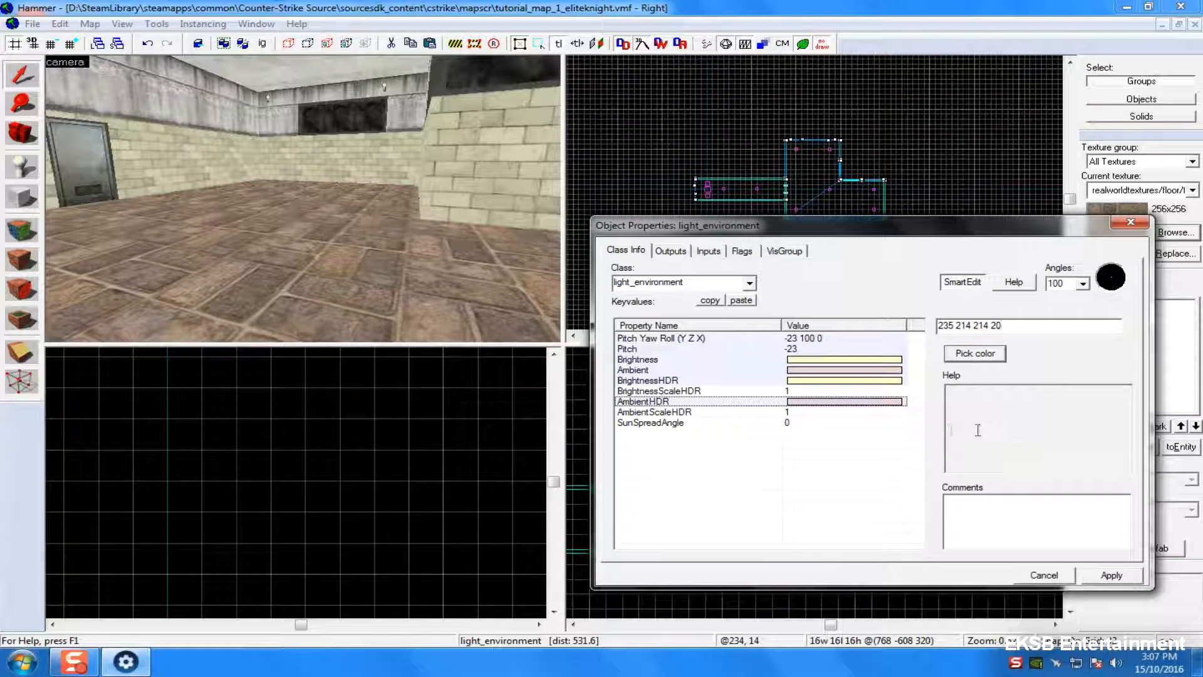
{"action": "left_click", "coordinate": [797, 425]}
{"action": "left_click", "coordinate": [1108, 606]}
{"action": "left_click", "coordinate": [1111, 575]}
{"action": "left_click", "coordinate": [1130, 222]}
{"action": "key", "text": "Escape"}
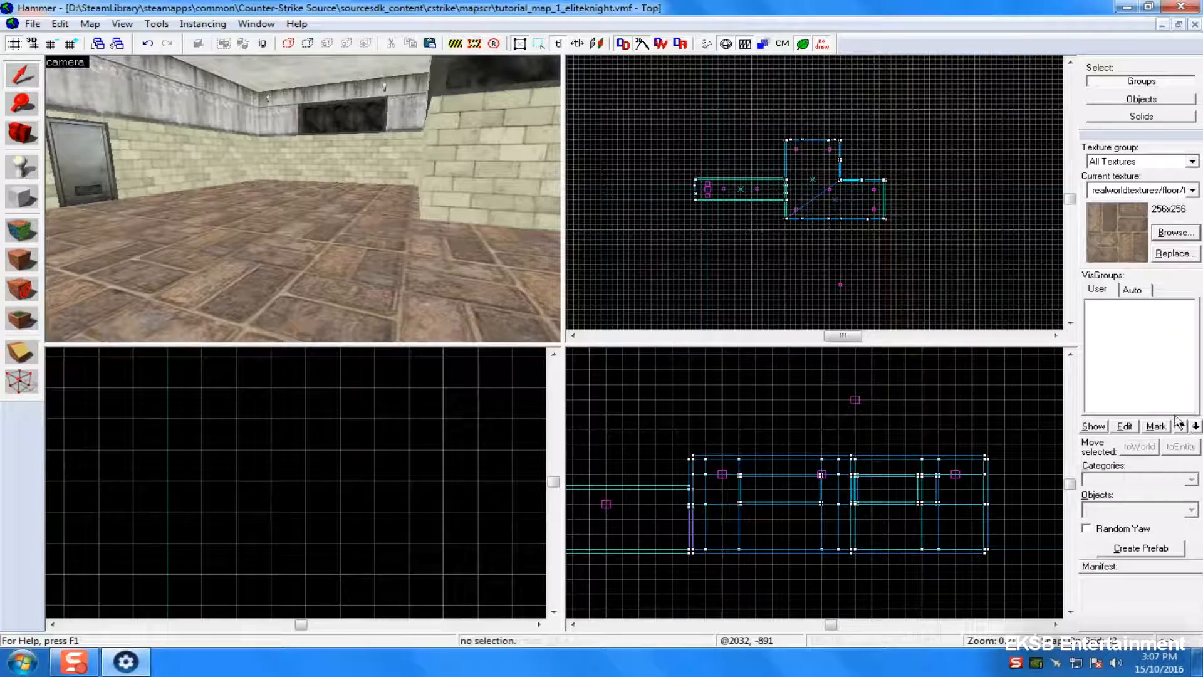
- Filter the texture browser for skybox and make tools/toolsskybox the current texture
{"action": "left_click", "coordinate": [1172, 233]}
{"action": "type", "text": "skybox"}
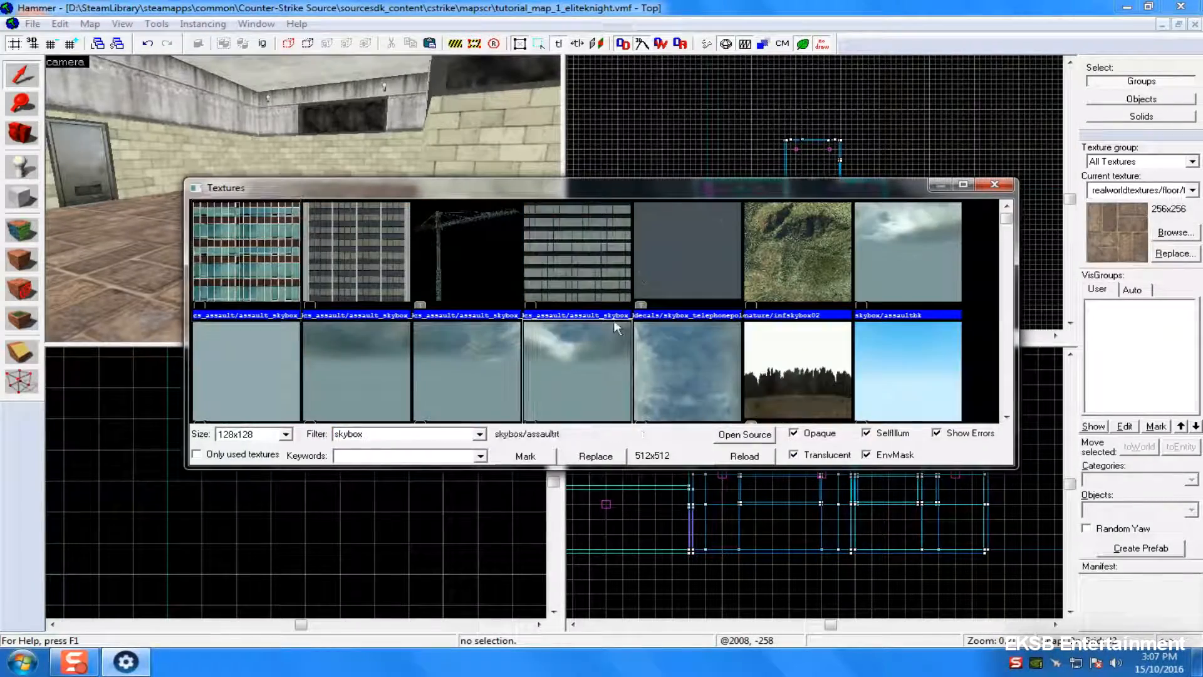
{"action": "scroll", "coordinate": [449, 374], "scroll_direction": "down", "scroll_amount": 3}
{"action": "scroll", "coordinate": [449, 375], "scroll_direction": "down", "scroll_amount": 15}
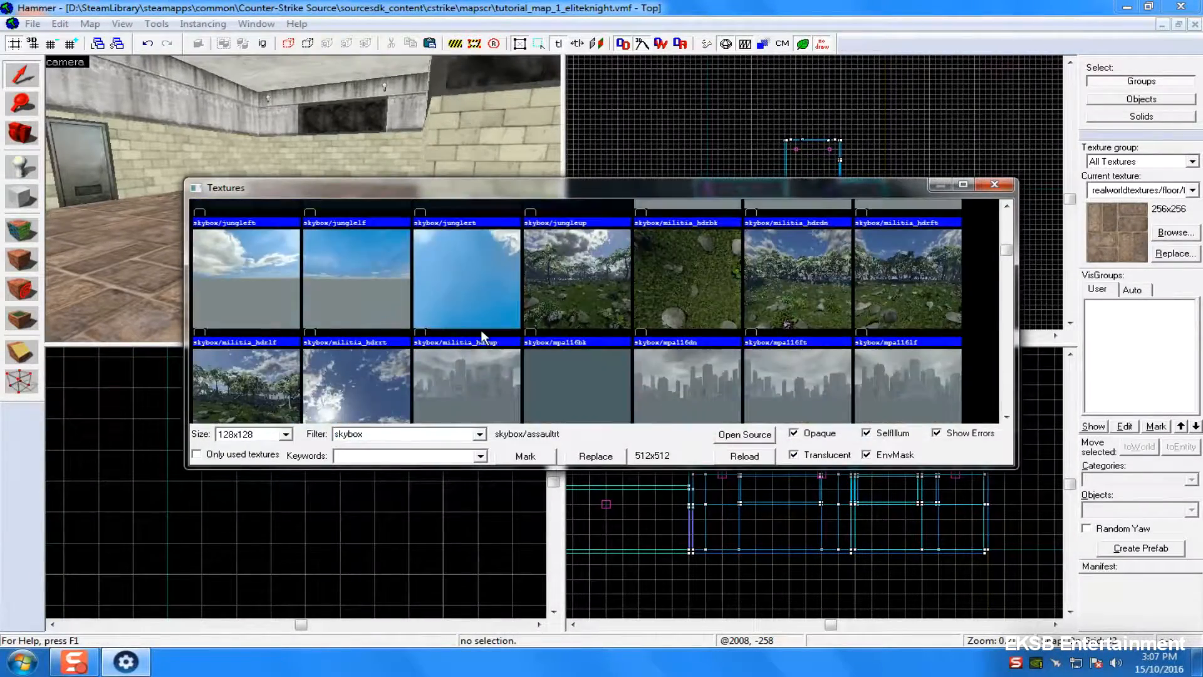
{"action": "scroll", "coordinate": [482, 321], "scroll_direction": "down", "scroll_amount": 15}
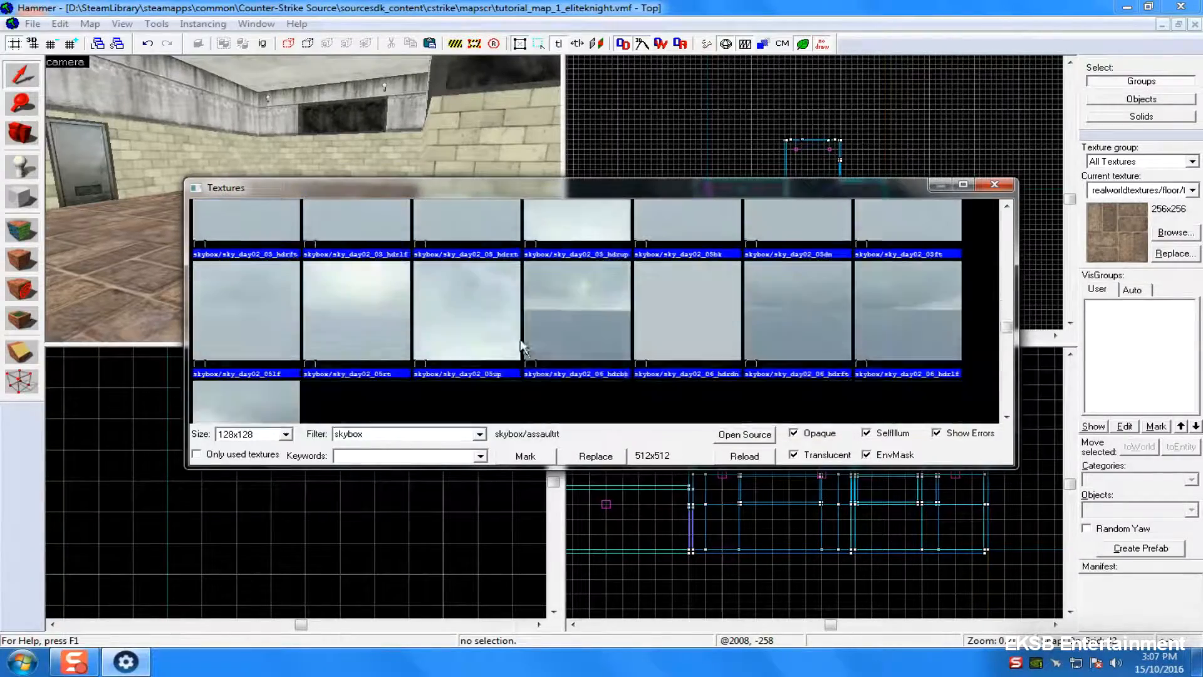
{"action": "scroll", "coordinate": [551, 317], "scroll_direction": "down", "scroll_amount": 12}
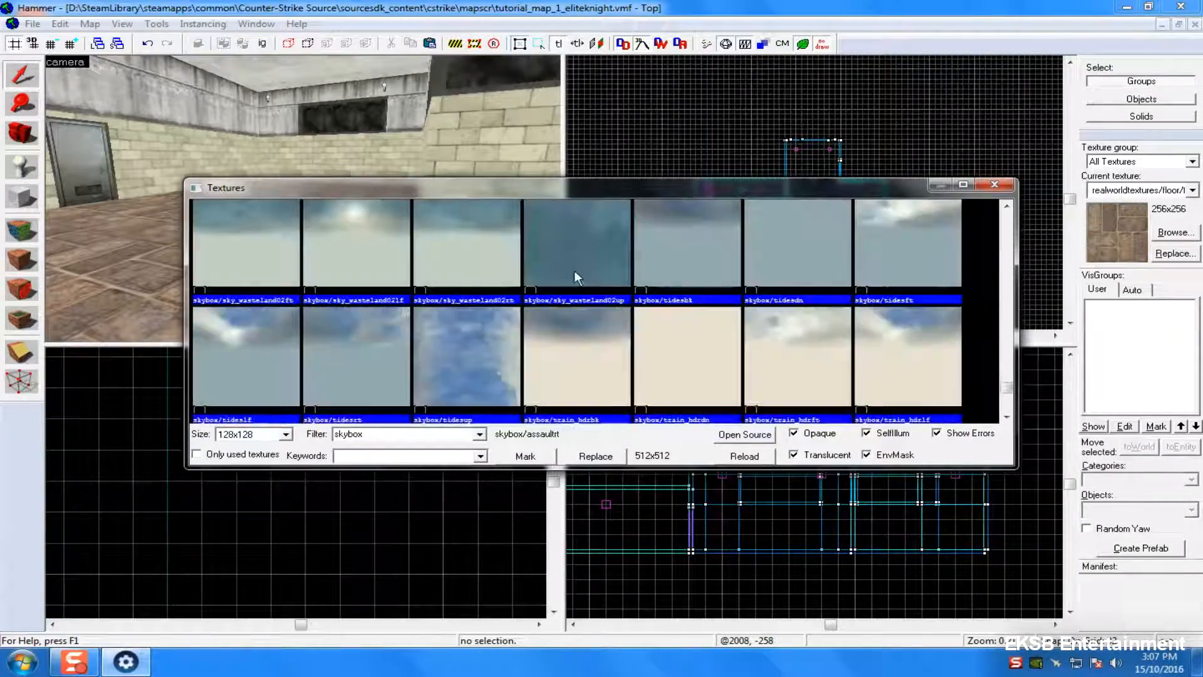
{"action": "left_click", "coordinate": [254, 332]}
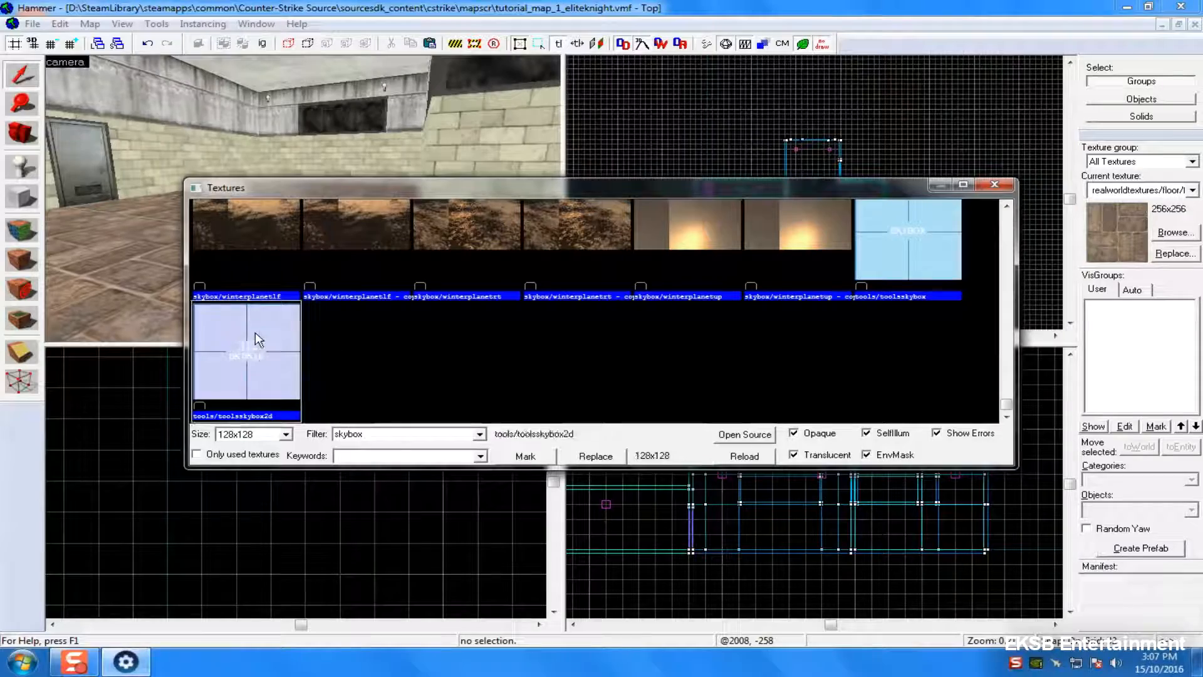
{"action": "double_click", "coordinate": [263, 373]}
{"action": "left_click", "coordinate": [1175, 232]}
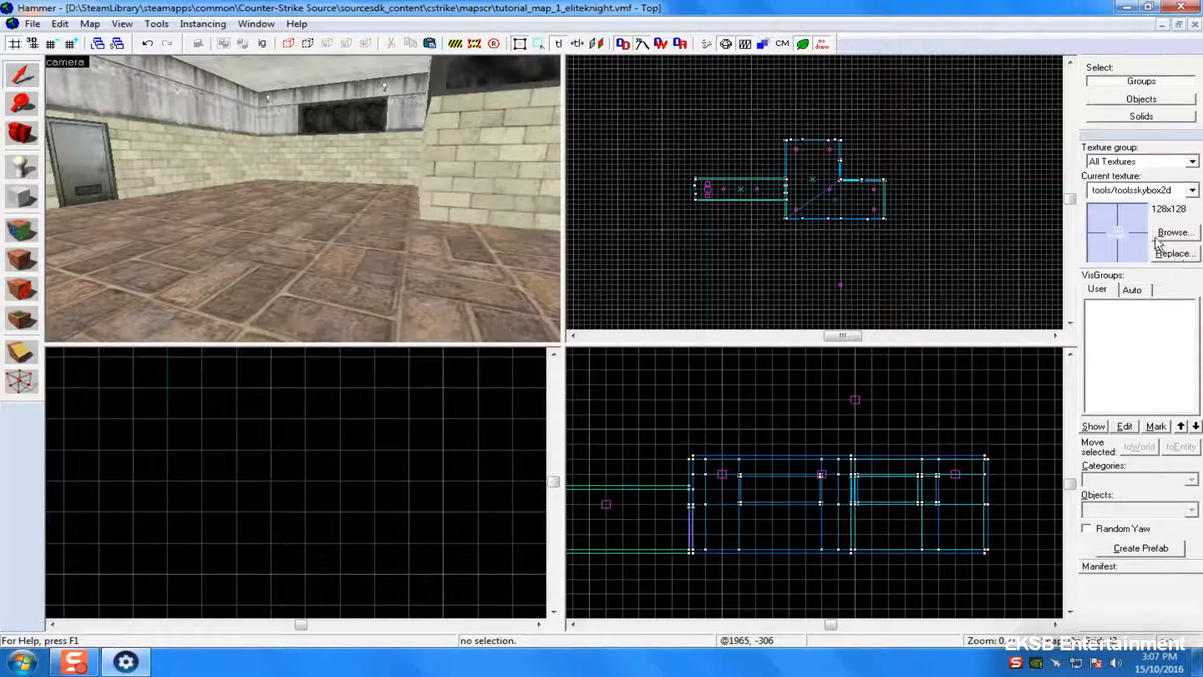
{"action": "scroll", "coordinate": [940, 282], "scroll_direction": "down", "scroll_amount": 10}
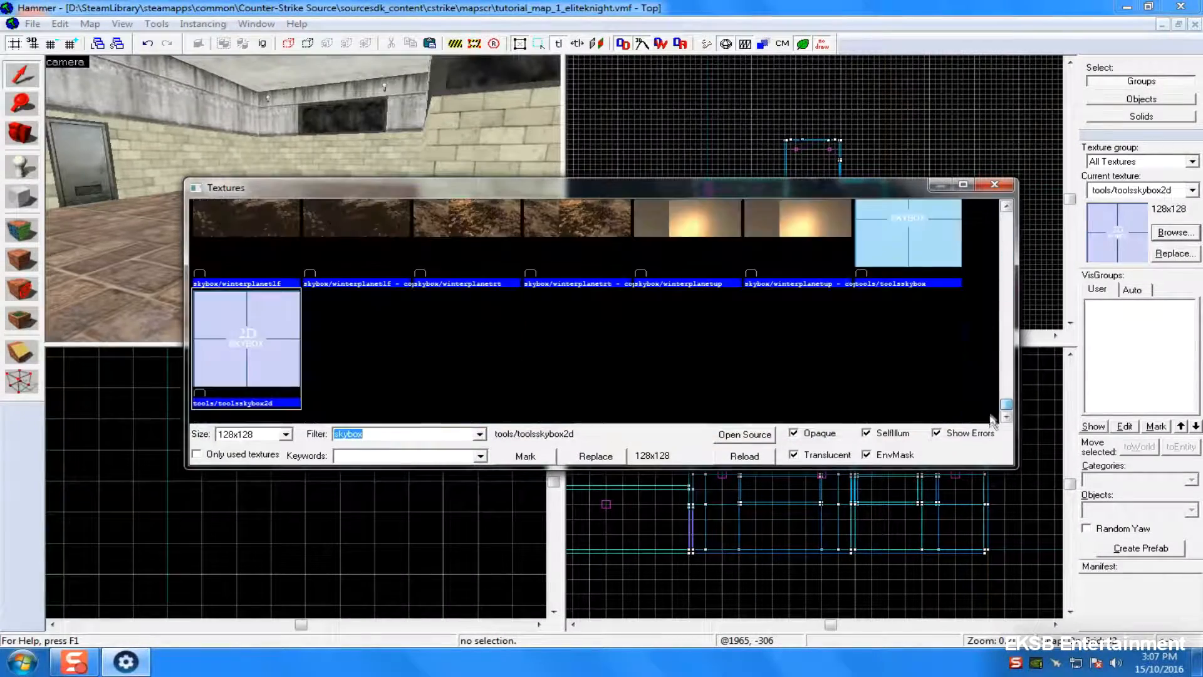
{"action": "double_click", "coordinate": [900, 232]}
- Coarsen the snap grid for large brushes and activate the Block tool with the block primitive
{"action": "left_click", "coordinate": [72, 47]}
{"action": "left_click", "coordinate": [72, 47]}
{"action": "left_click", "coordinate": [72, 47]}
{"action": "left_click", "coordinate": [73, 47]}
{"action": "left_click", "coordinate": [53, 45]}
{"action": "scroll", "coordinate": [855, 366], "scroll_direction": "down", "scroll_amount": 1}
{"action": "scroll", "coordinate": [856, 369], "scroll_direction": "down", "scroll_amount": 2}
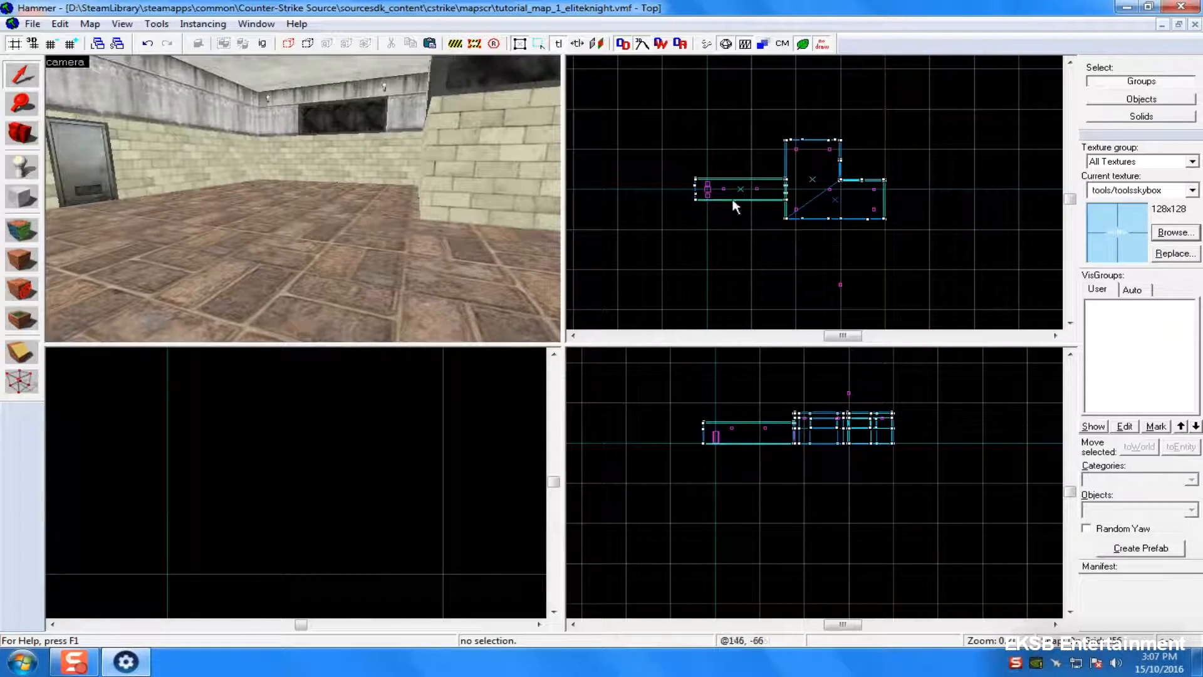
{"action": "left_click", "coordinate": [22, 197]}
{"action": "left_click", "coordinate": [52, 45]}
{"action": "left_click", "coordinate": [53, 45]}
{"action": "key", "text": "Down"}
{"action": "key", "text": "Down"}
{"action": "scroll", "coordinate": [909, 301], "scroll_direction": "down", "scroll_amount": 1}
{"action": "scroll", "coordinate": [928, 282], "scroll_direction": "down", "scroll_amount": 1}
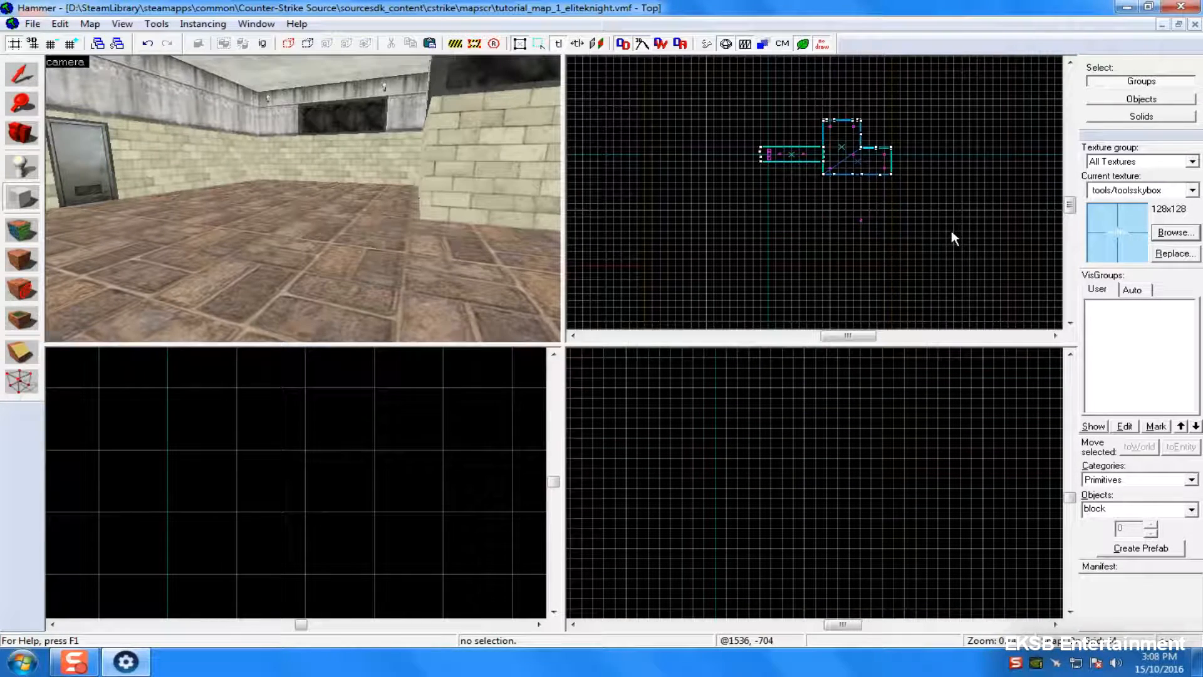
- Create a toolsskybox wall brush south of the building, 1856 wide, 64 thick and 1024 high
{"action": "left_click_drag", "start_coordinate": [933, 231], "coordinate": [700, 237]}
{"action": "scroll", "coordinate": [834, 439], "scroll_direction": "down", "scroll_amount": 10}
{"action": "scroll", "coordinate": [814, 469], "scroll_direction": "up", "scroll_amount": 7}
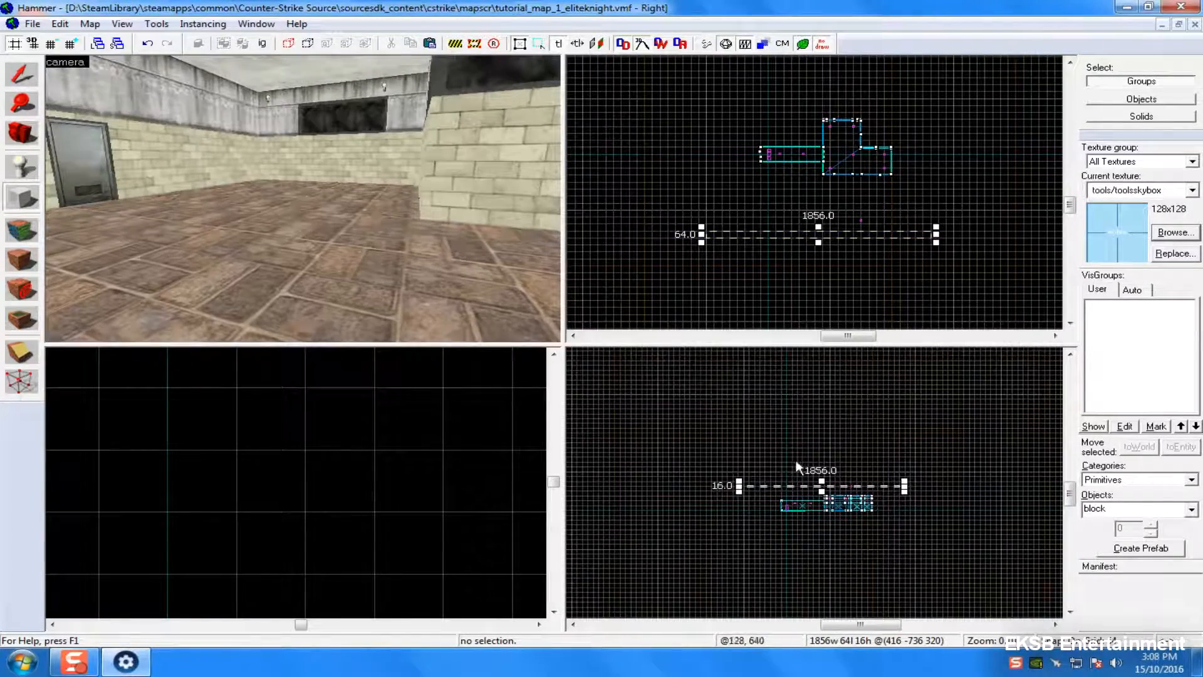
{"action": "left_click_drag", "start_coordinate": [822, 492], "coordinate": [811, 554]}
{"action": "mouse_move", "coordinate": [823, 485]}
{"action": "left_mouse_down"}
{"action": "mouse_move", "coordinate": [816, 462]}
{"action": "mouse_move", "coordinate": [822, 472]}
{"action": "left_mouse_up"}
{"action": "key", "text": "Return"}
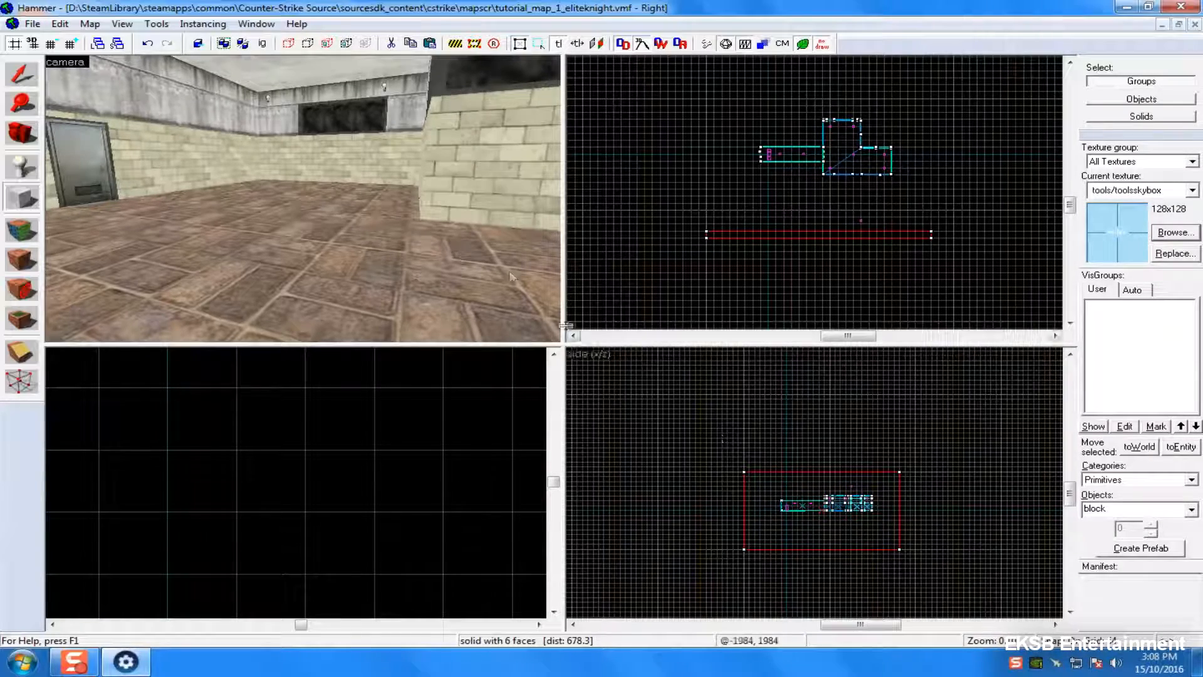
- Examine the south skybox wall from outside the building in the camera view
{"action": "key", "text": "Left"}
{"action": "left_click", "coordinate": [23, 74]}
{"action": "key", "text": "z"}
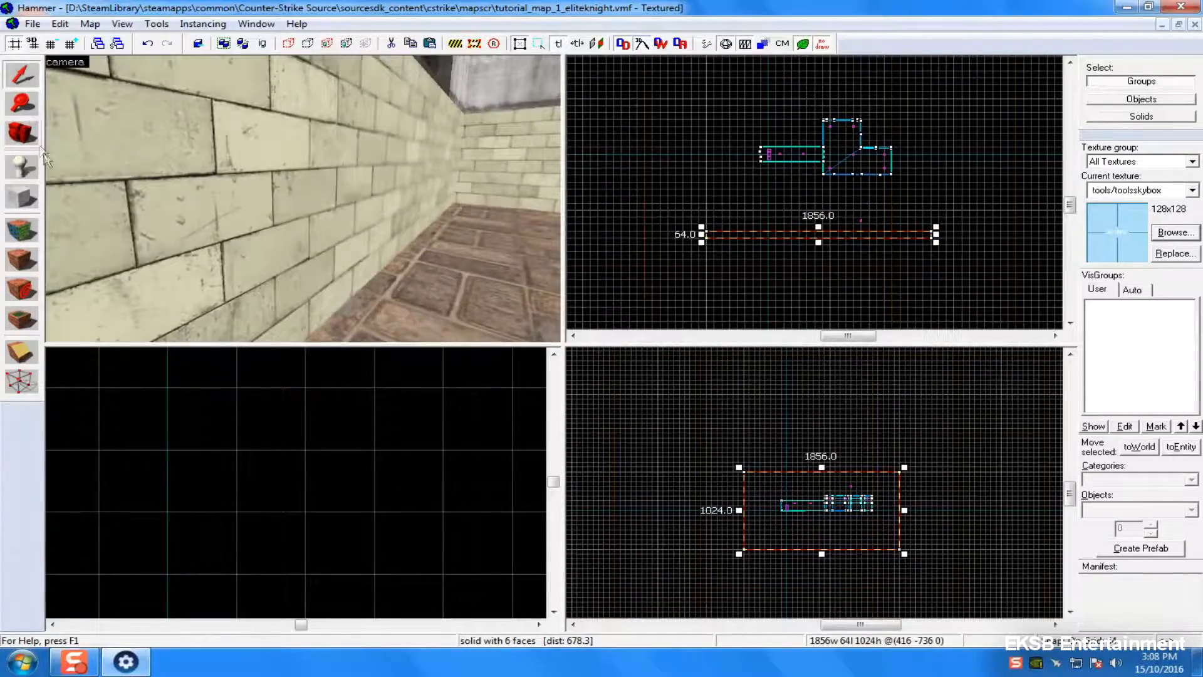
{"action": "key", "text": "w"}
{"action": "key", "text": "z"}
{"action": "key", "text": "Escape"}
{"action": "left_click", "coordinate": [354, 192]}
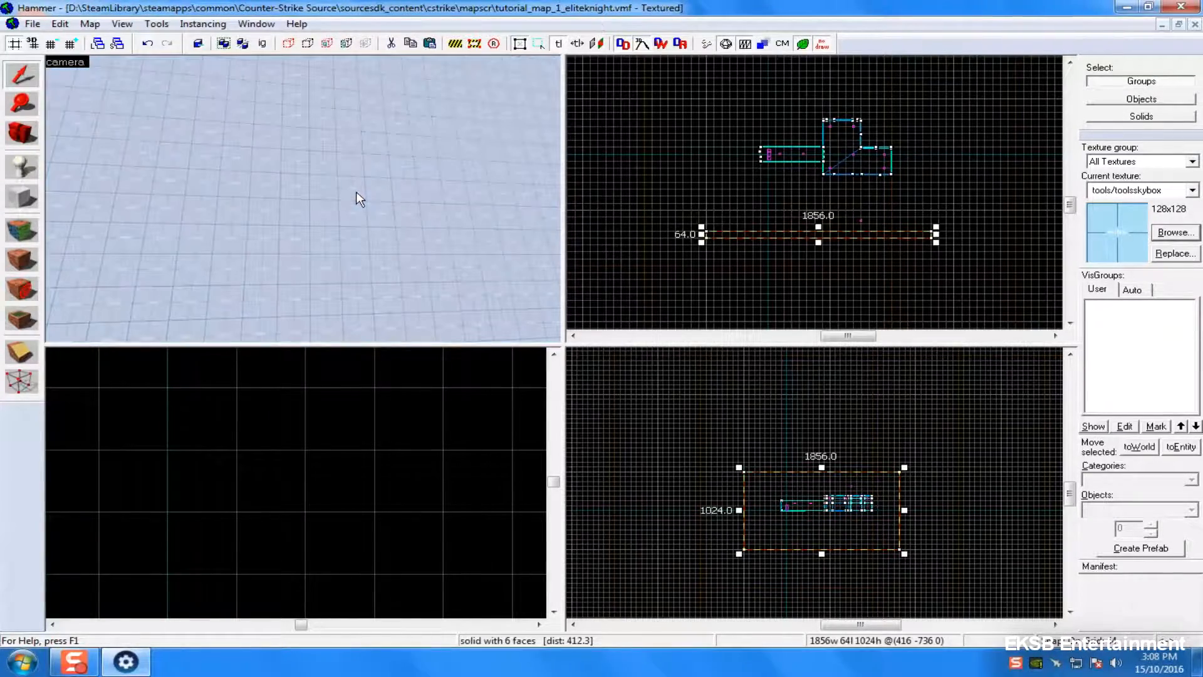
{"action": "key", "text": "Escape"}
- Create the west, north and east skybox walls, 64 units thick, to enclose the building on all sides
{"action": "left_click", "coordinate": [23, 198]}
{"action": "left_click_drag", "start_coordinate": [707, 233], "coordinate": [701, 89]}
{"action": "key", "text": "Return"}
{"action": "key", "text": "Return"}
{"action": "key", "text": "Return"}
- Cap the skybox walls with an 1856 by 1280 by 64 ceiling brush and copy it to the underside as the floor
{"action": "left_click_drag", "start_coordinate": [822, 555], "coordinate": [831, 468]}
{"action": "key", "text": "Return"}
{"action": "left_click", "coordinate": [21, 75]}
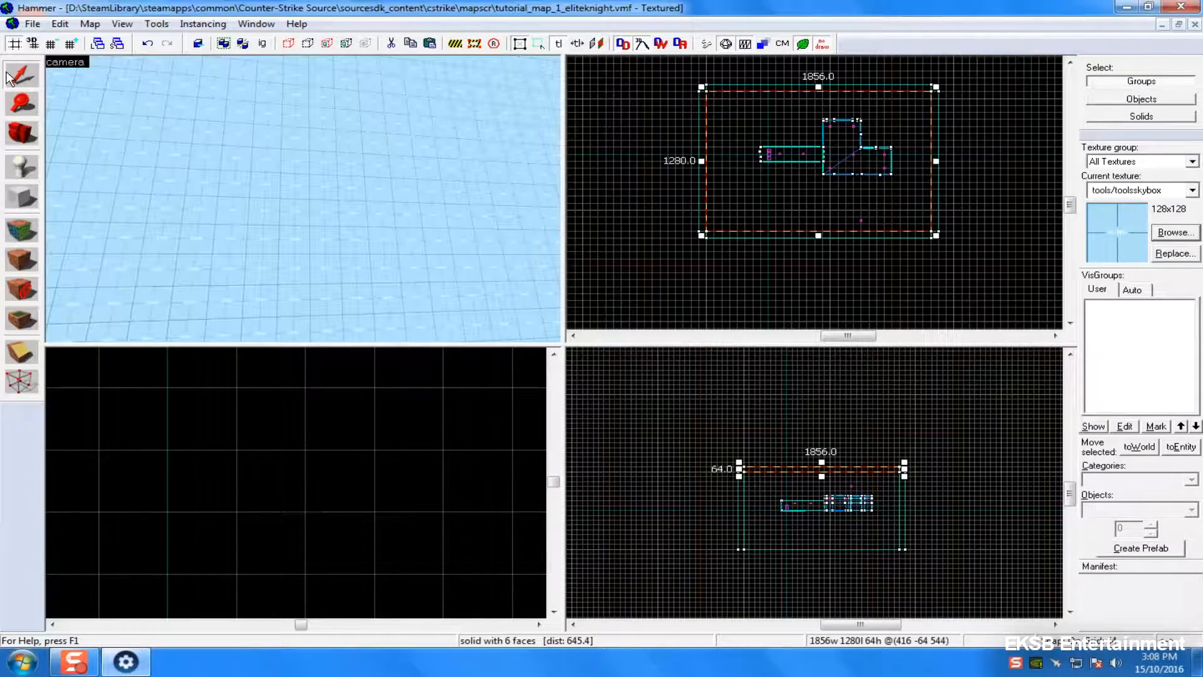
{"action": "left_click_drag", "start_coordinate": [759, 474], "coordinate": [761, 552]}
{"action": "left_click", "coordinate": [1040, 559]}
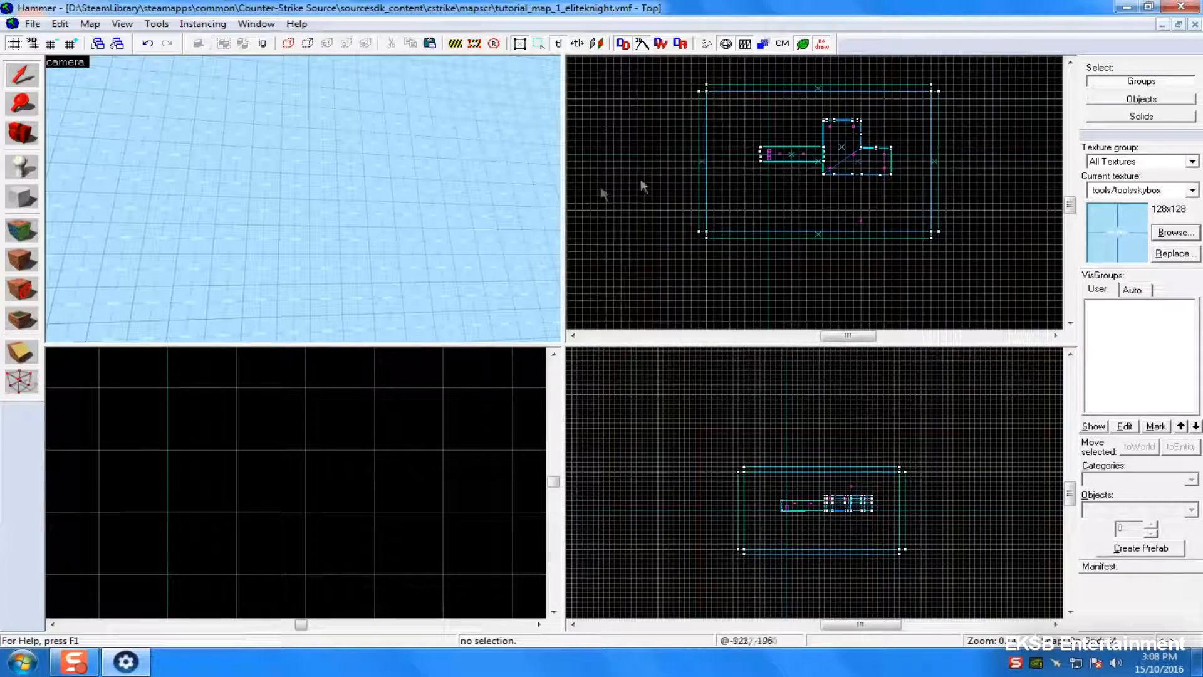
- Open the map properties and set the worldspawn Name to Map Tutorial EliteKnight
{"action": "left_click", "coordinate": [89, 24]}
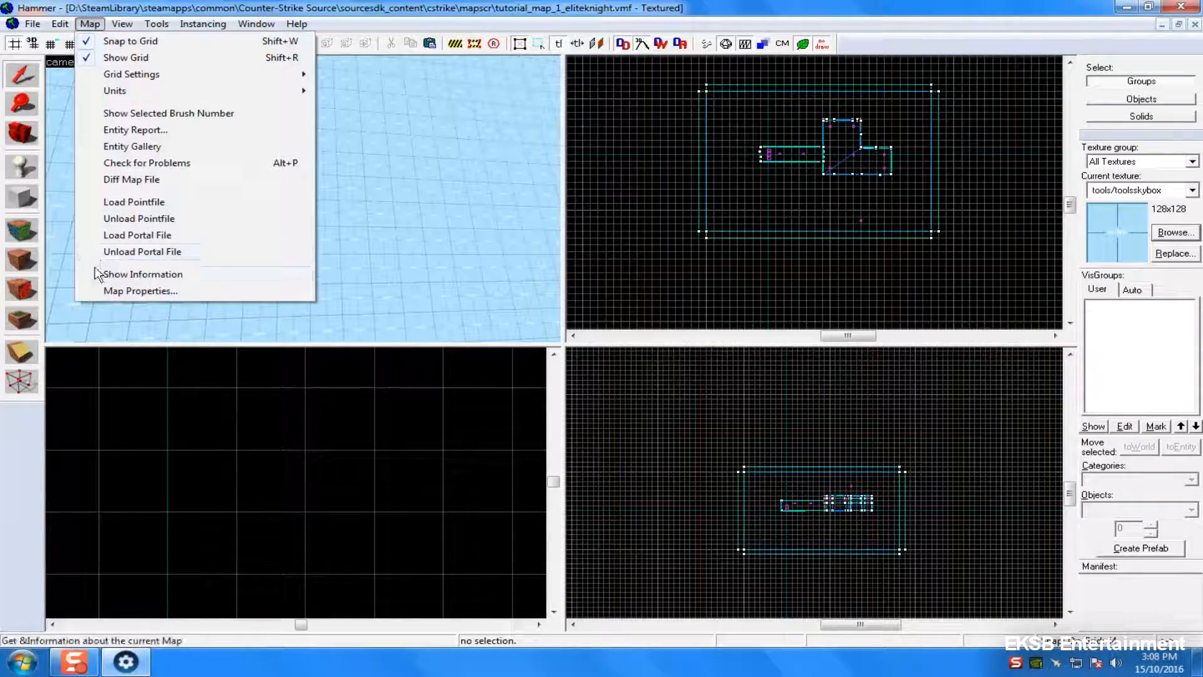
{"action": "left_click", "coordinate": [138, 292]}
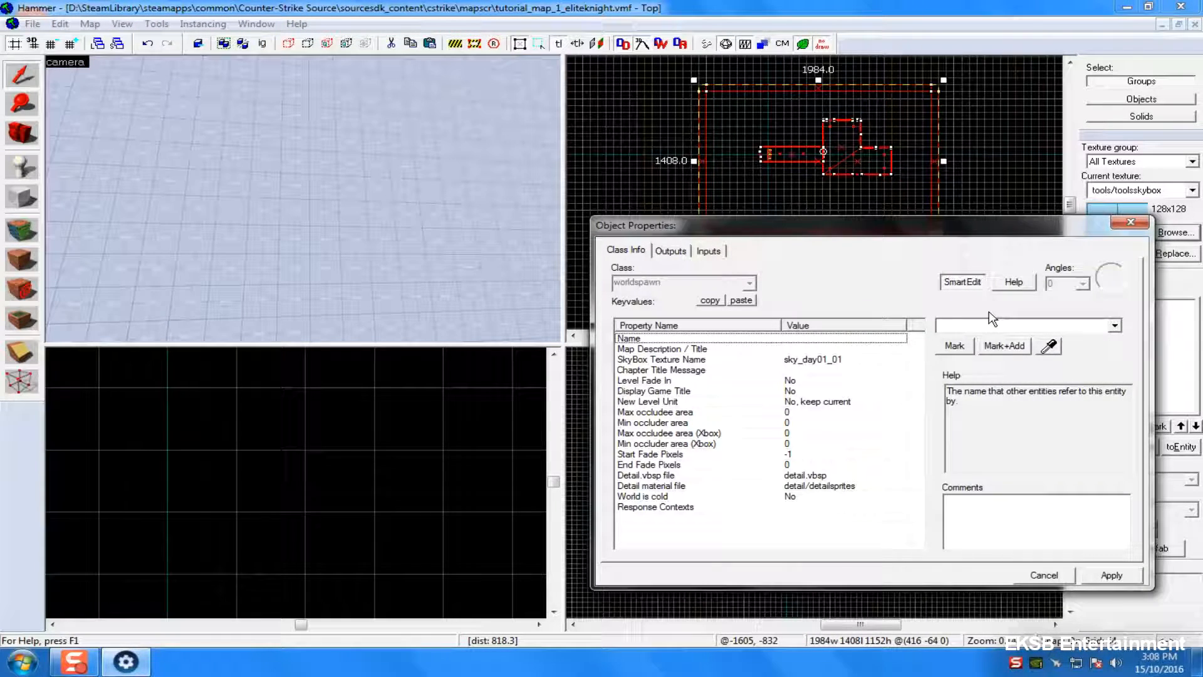
{"action": "type", "text": "Map Tutorias"}
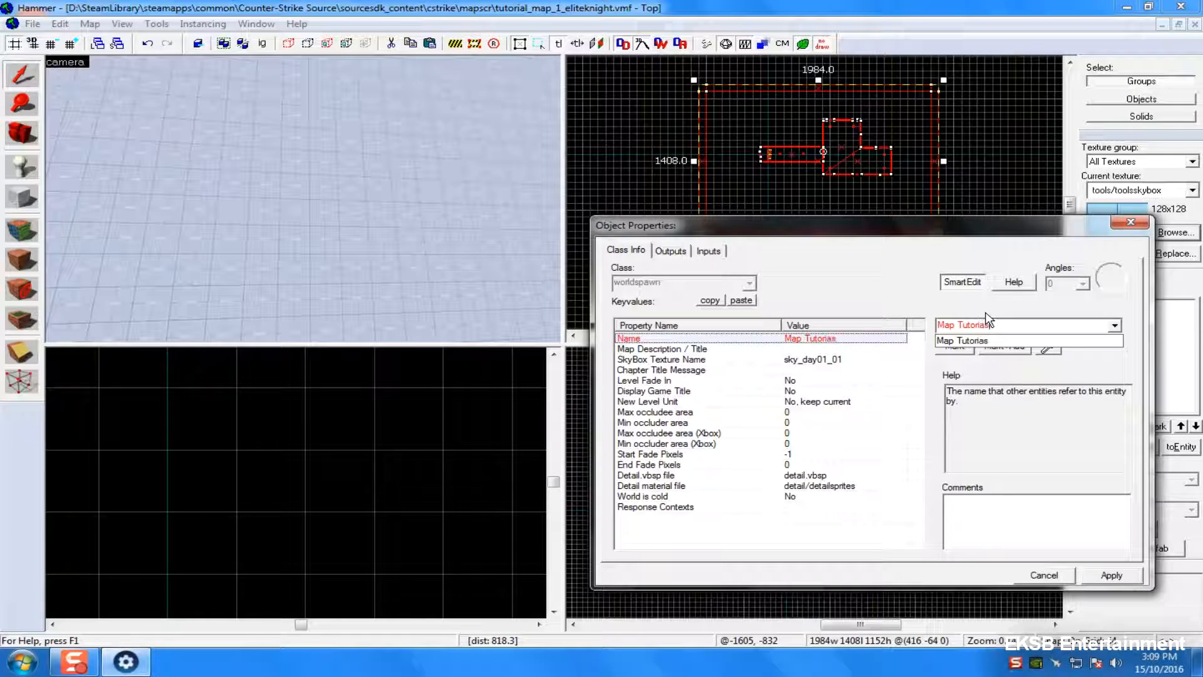
{"action": "key", "text": "BackSpace"}
{"action": "type", "text": "l EliteKnight"}
- Set the SkyBox Texture Name to sky_dust and the Map Description / Title to Basic Tutorial
{"action": "left_click", "coordinate": [816, 375]}
{"action": "left_click", "coordinate": [826, 361]}
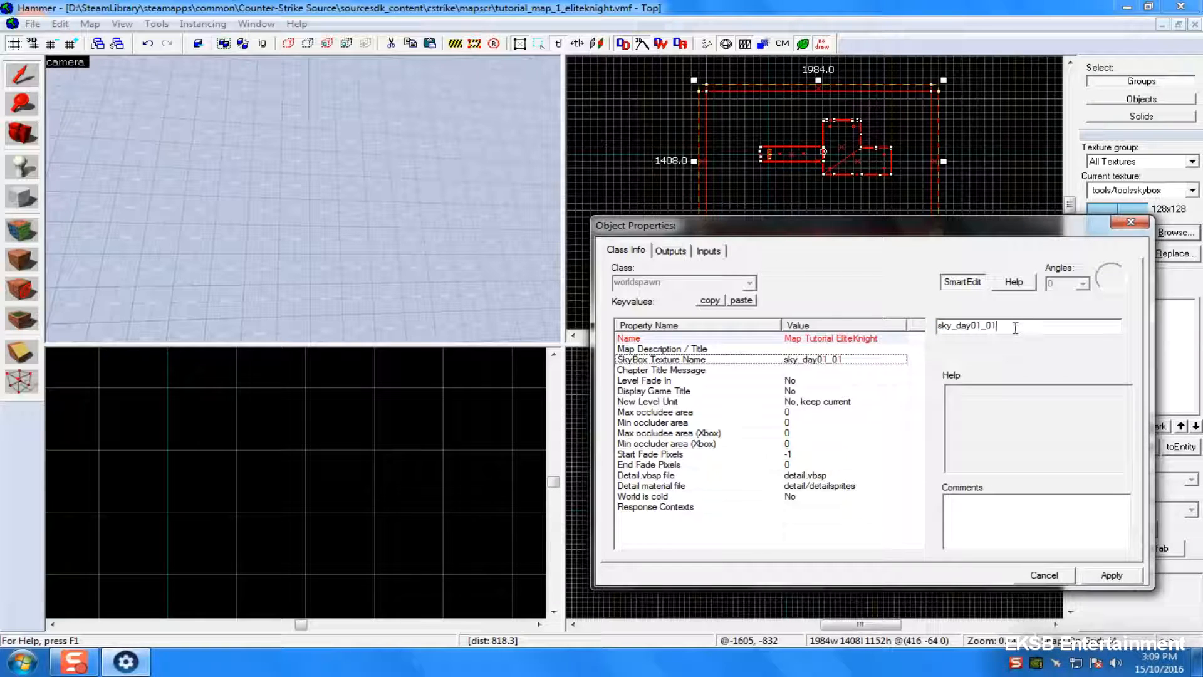
{"action": "left_click_drag", "start_coordinate": [999, 333], "coordinate": [955, 337]}
{"action": "type", "text": "dust"}
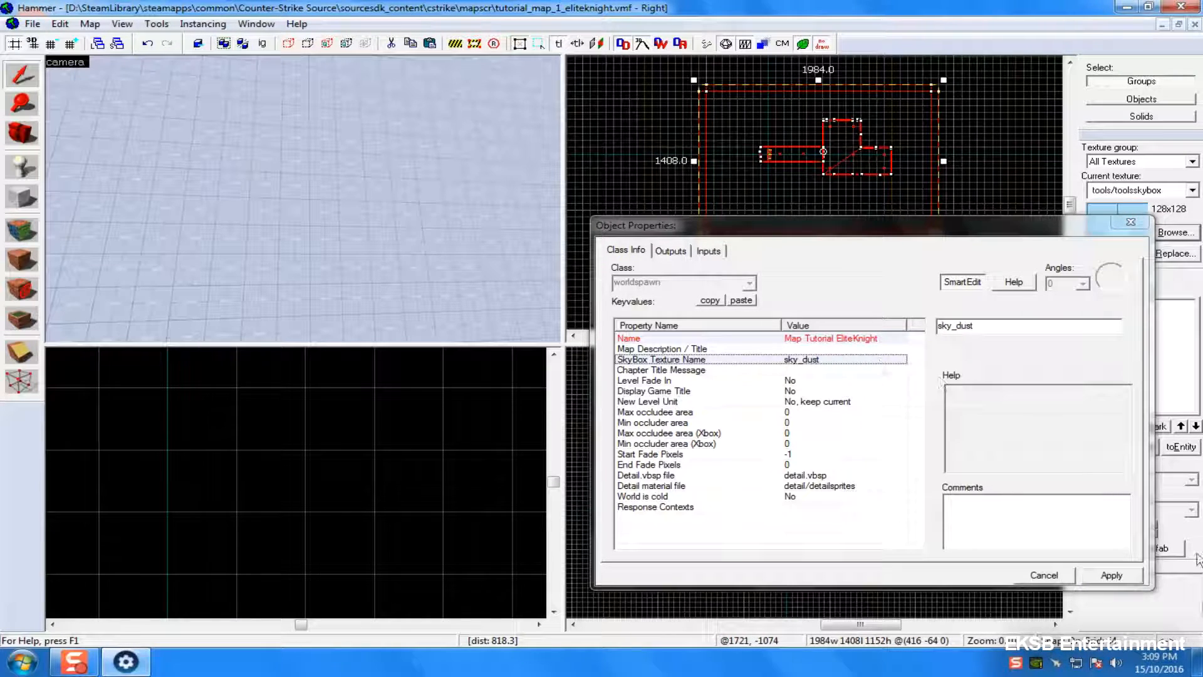
{"action": "left_click", "coordinate": [824, 349]}
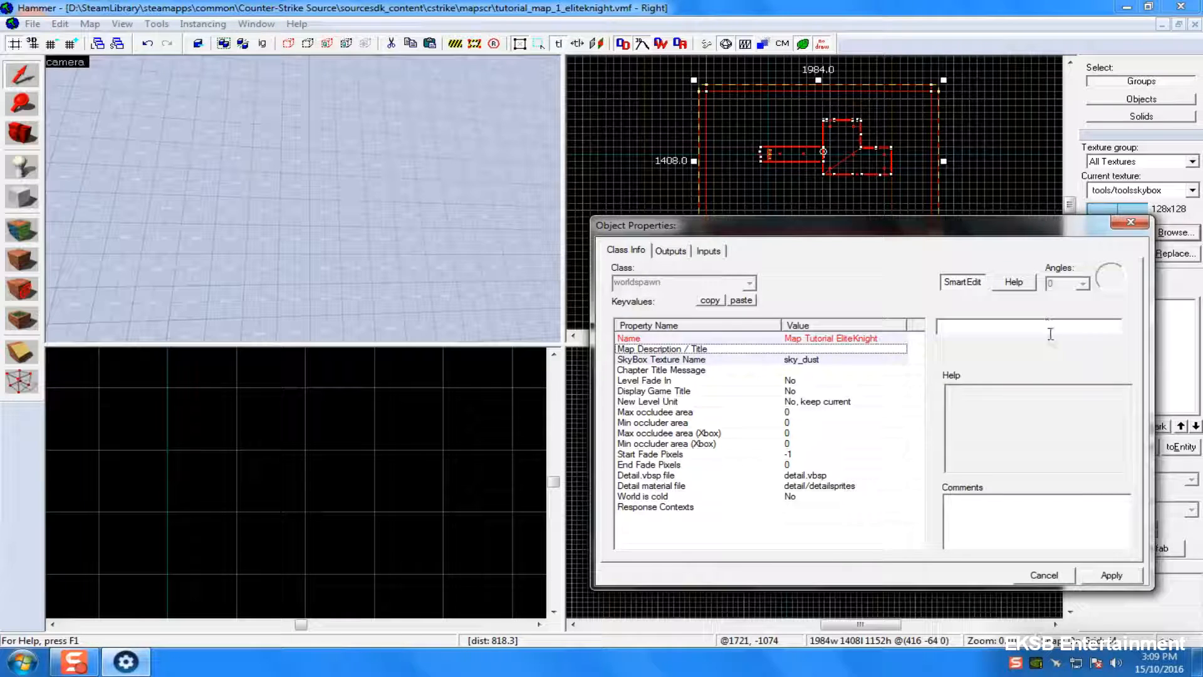
{"action": "type", "text": "Basic Tutorial"}
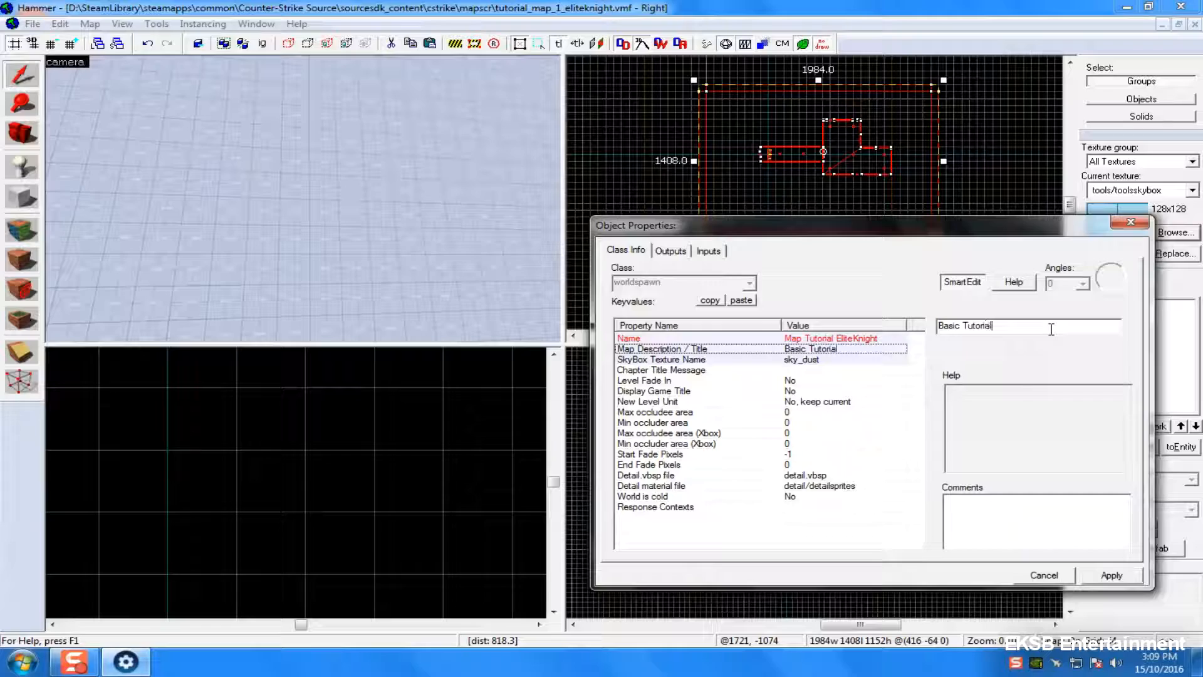
- Apply the edited map properties and close the properties dialog
{"action": "left_click", "coordinate": [1093, 575]}
{"action": "left_click", "coordinate": [1129, 222]}
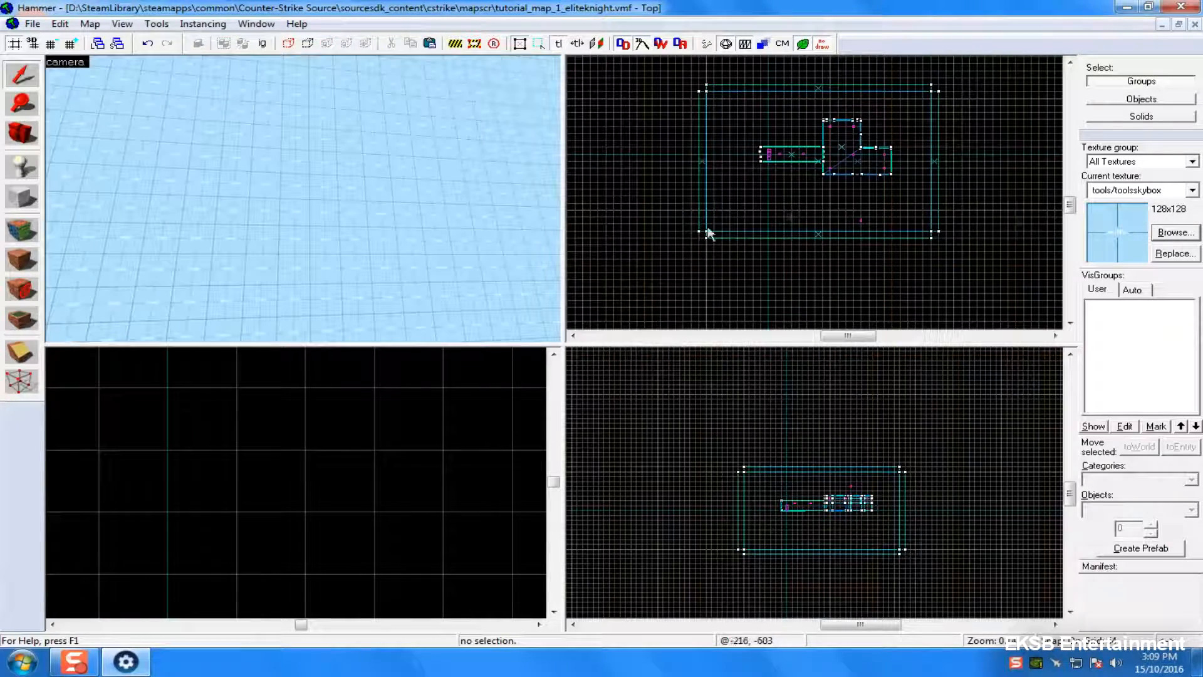
- Save the map and run it with BSP, VIS and RAD all set to Normal
{"action": "scroll", "coordinate": [716, 247], "scroll_direction": "up", "scroll_amount": 3}
{"action": "key", "text": "Up"}
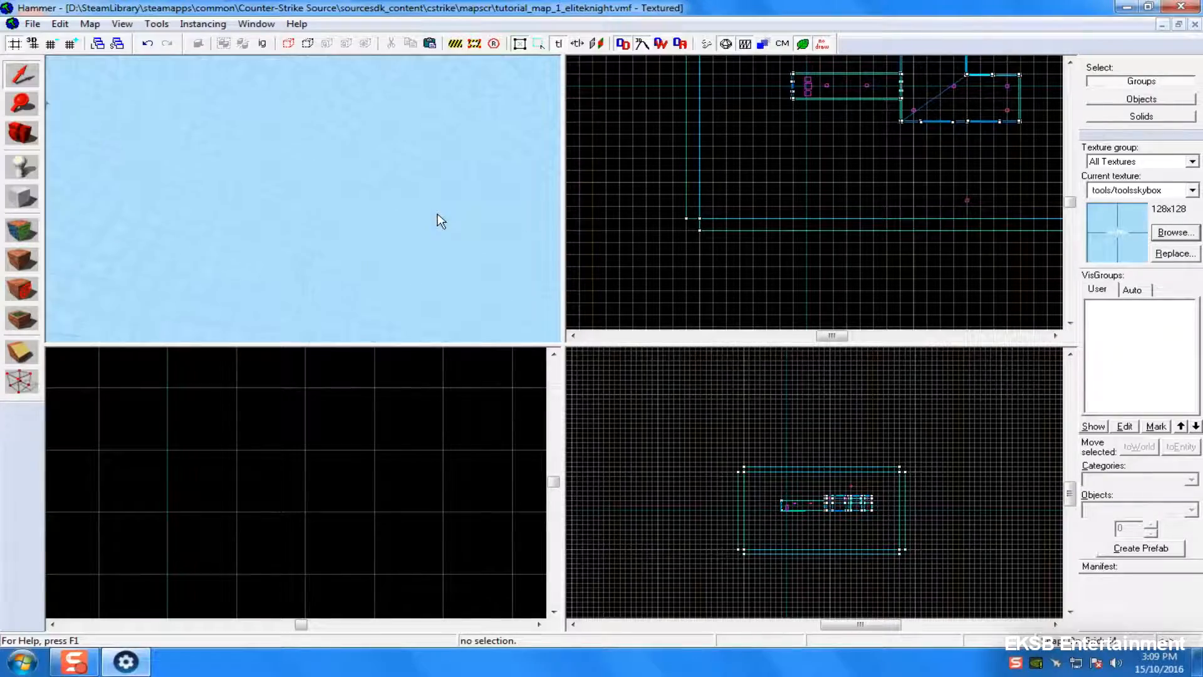
{"action": "key", "text": "w"}
{"action": "key", "text": "w"}
{"action": "left_click_drag", "start_coordinate": [266, 293], "coordinate": [249, 262]}
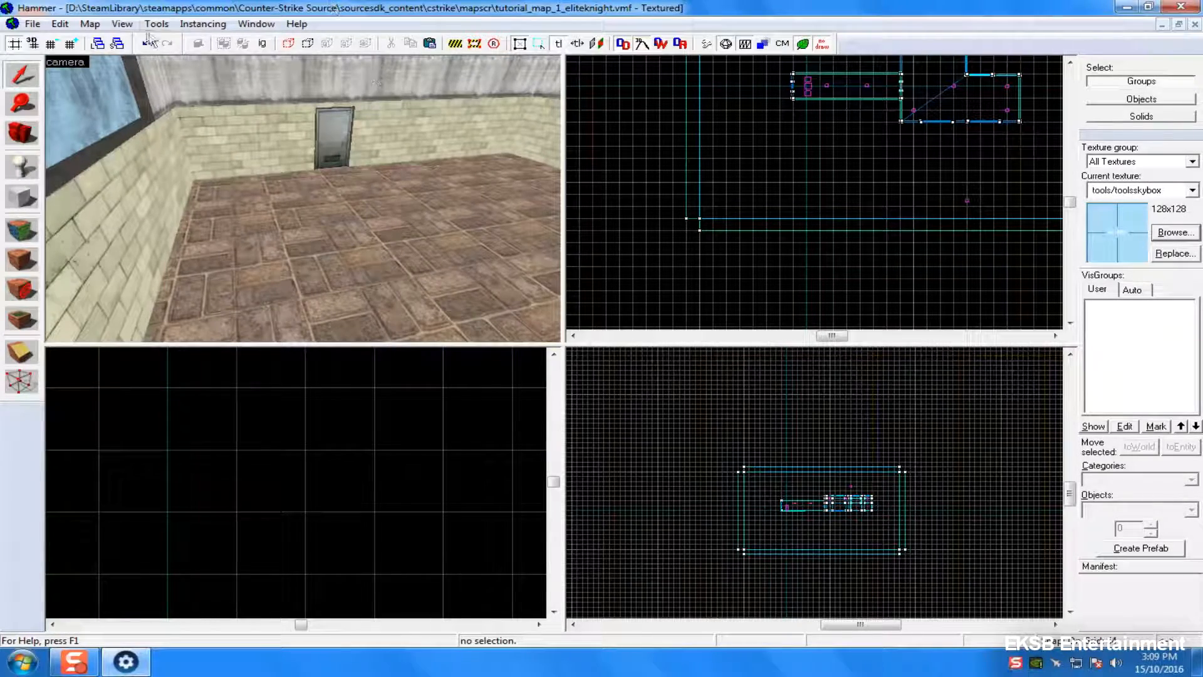
{"action": "left_click", "coordinate": [32, 24]}
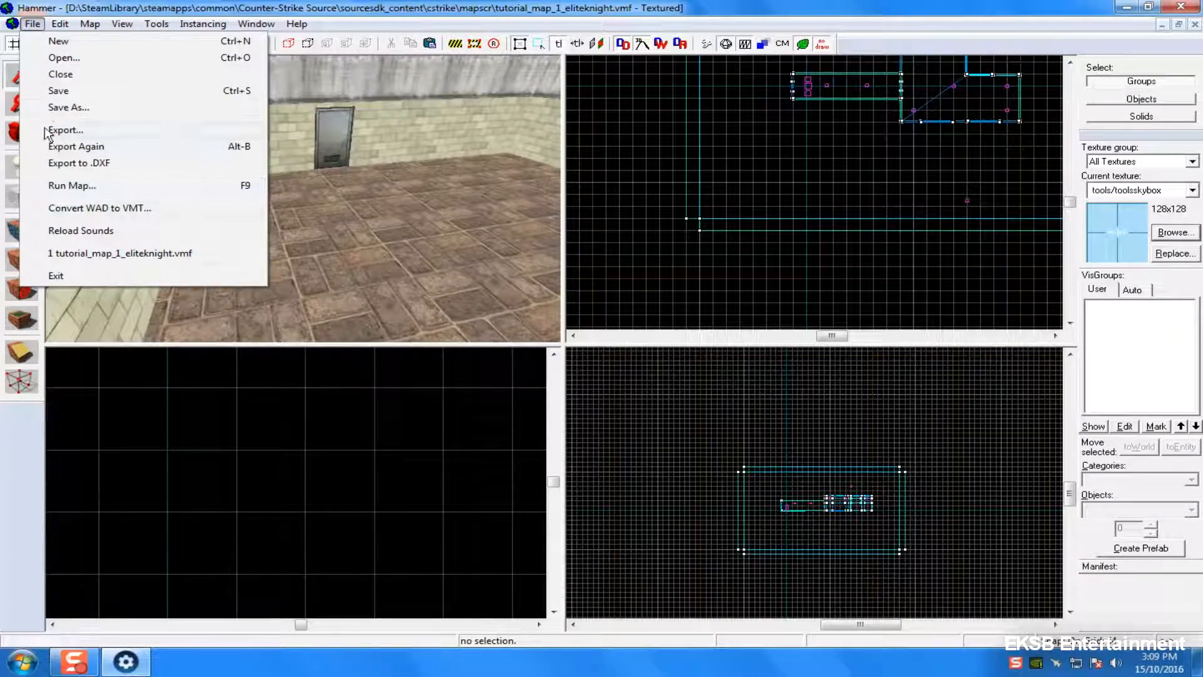
{"action": "left_click", "coordinate": [74, 95]}
{"action": "left_click", "coordinate": [83, 188]}
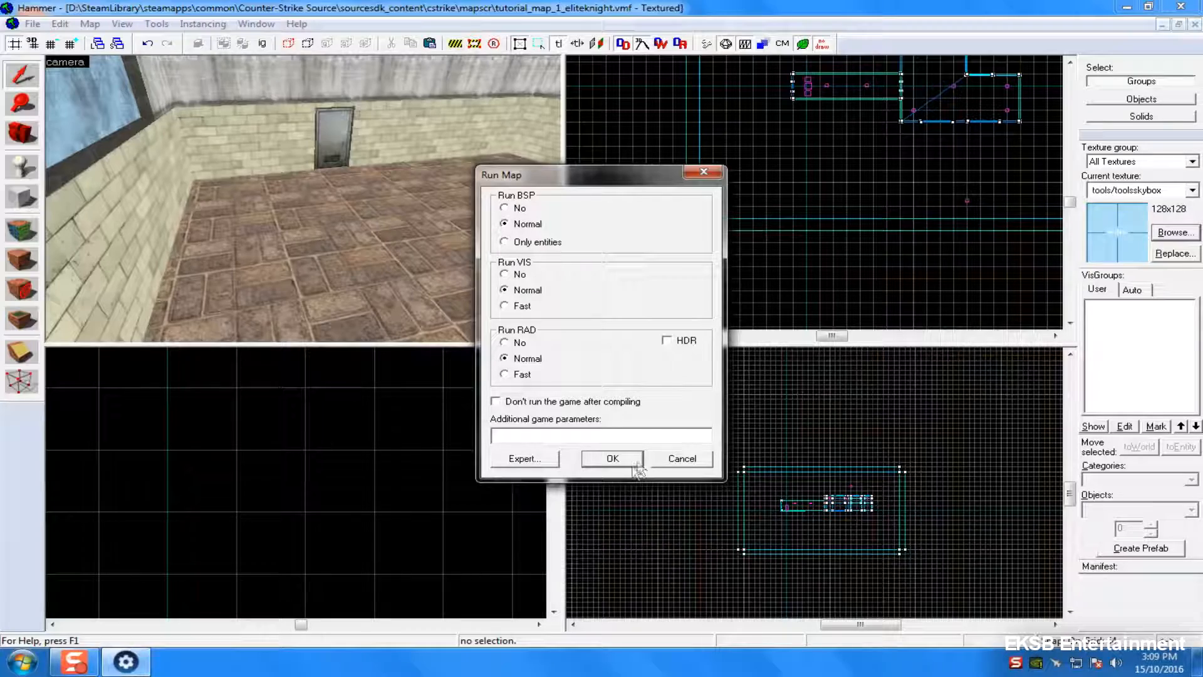
{"action": "left_click", "coordinate": [617, 458]}
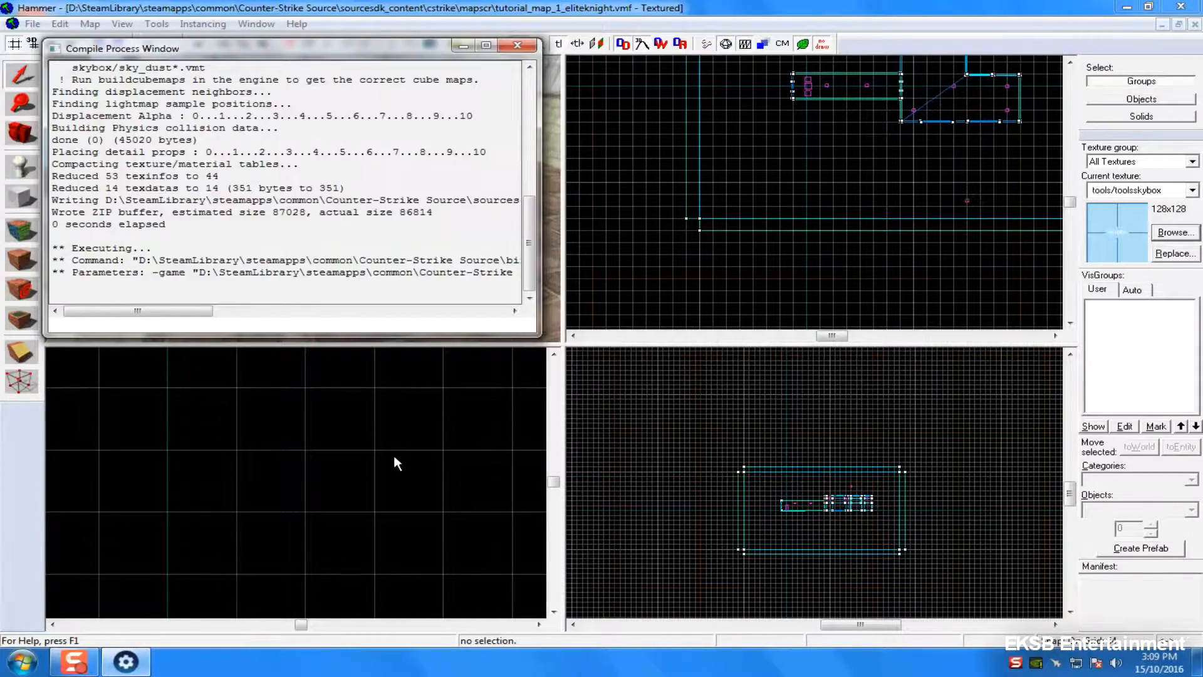
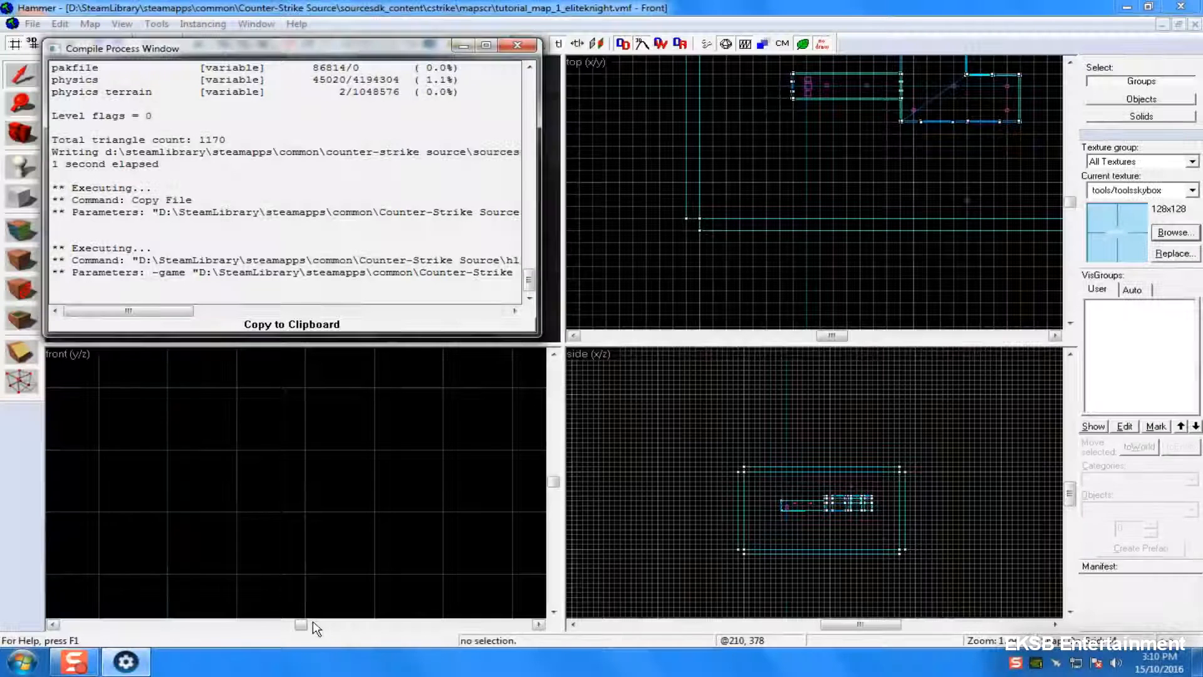
- Launch Steam and close the Compile Process window
{"action": "left_click", "coordinate": [7, 670]}
{"action": "type", "text": "steam"}
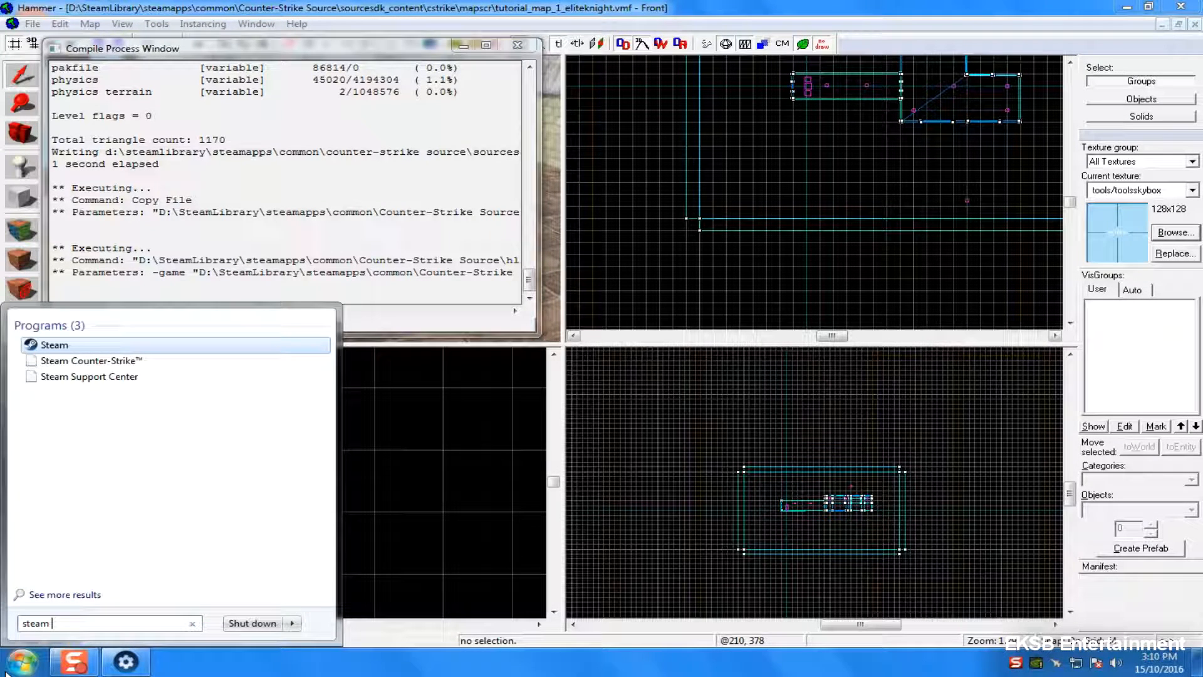
{"action": "key", "text": "Return"}
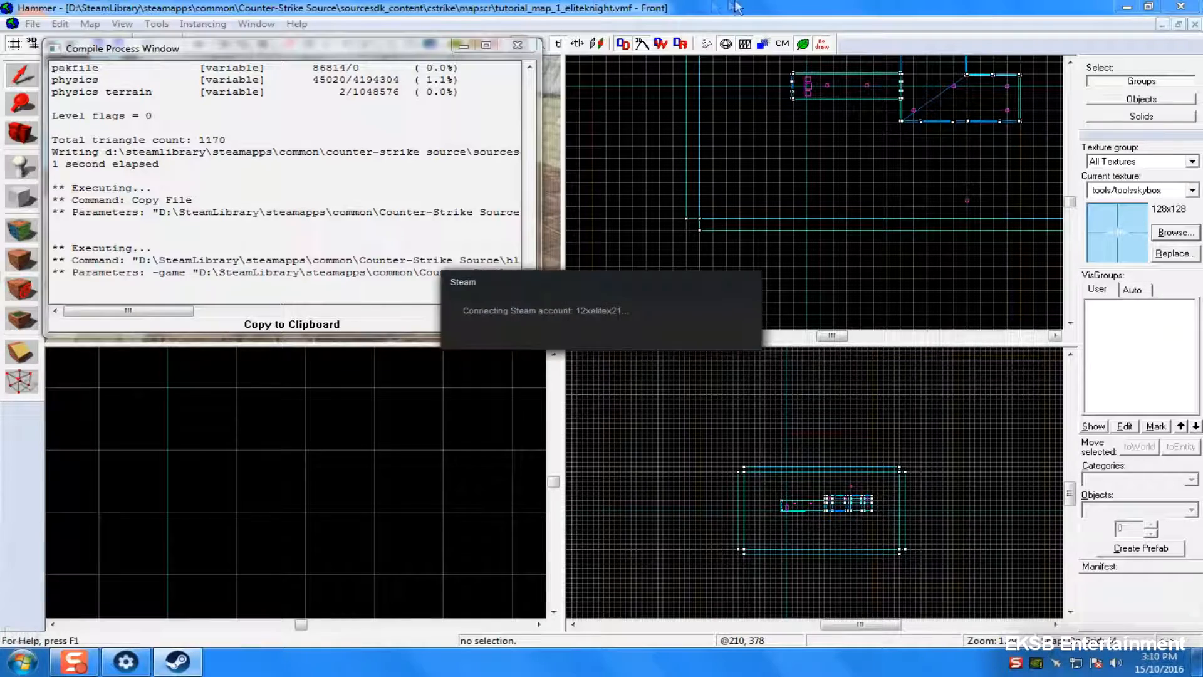
{"action": "left_click", "coordinate": [523, 44]}
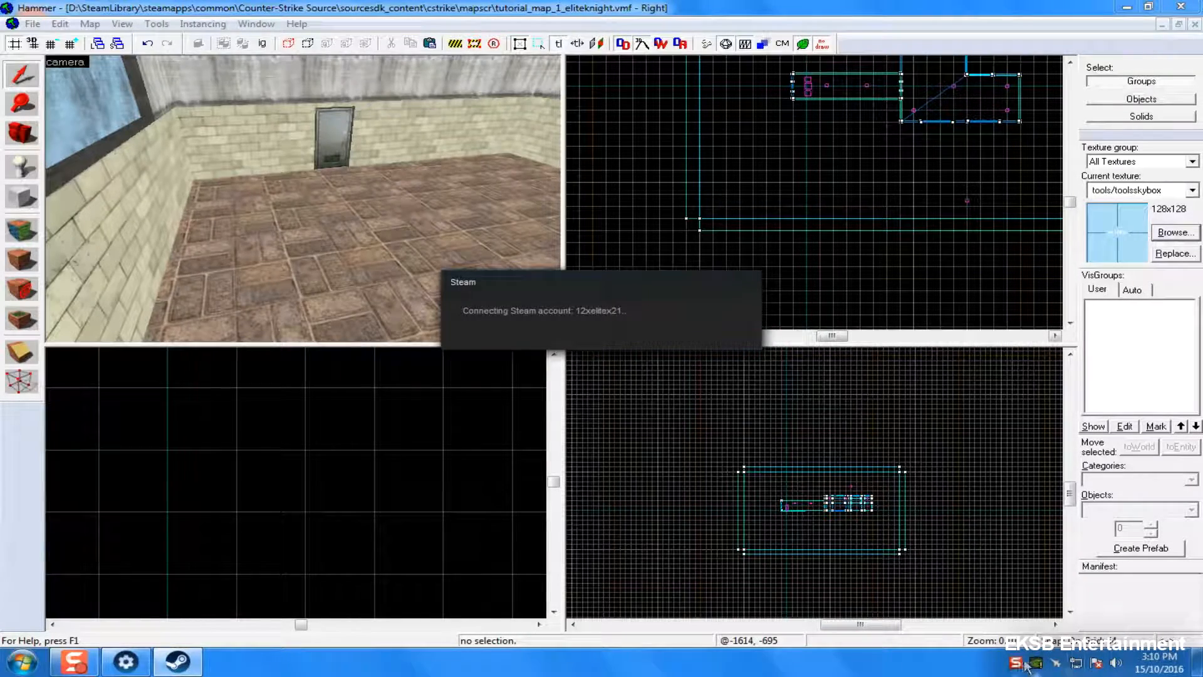
{"action": "mouse_move", "coordinate": [1017, 668]}
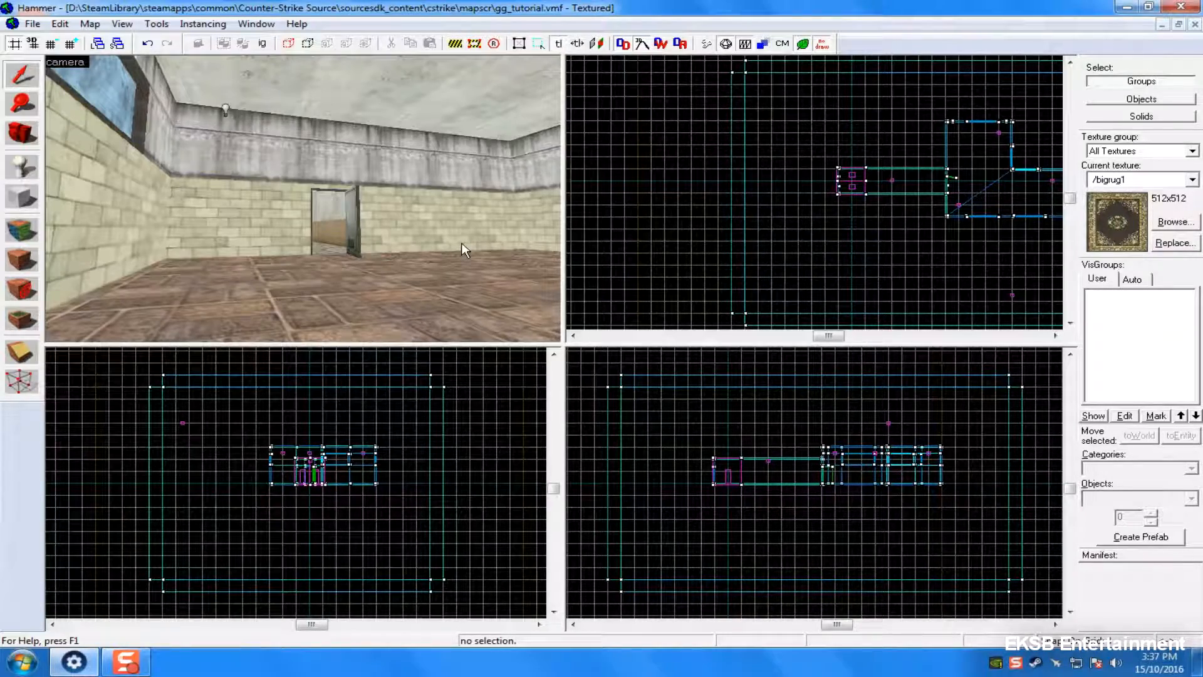
- Miter the joint between the skybox ceiling and south wall by moving their outer vertices to one shared corner with vertex manipulation
{"action": "scroll", "coordinate": [405, 299], "scroll_direction": "up", "scroll_amount": 5}
{"action": "scroll", "coordinate": [387, 294], "scroll_direction": "down", "scroll_amount": 5}
{"action": "middle_click_drag", "start_coordinate": [382, 292], "coordinate": [272, 317]}
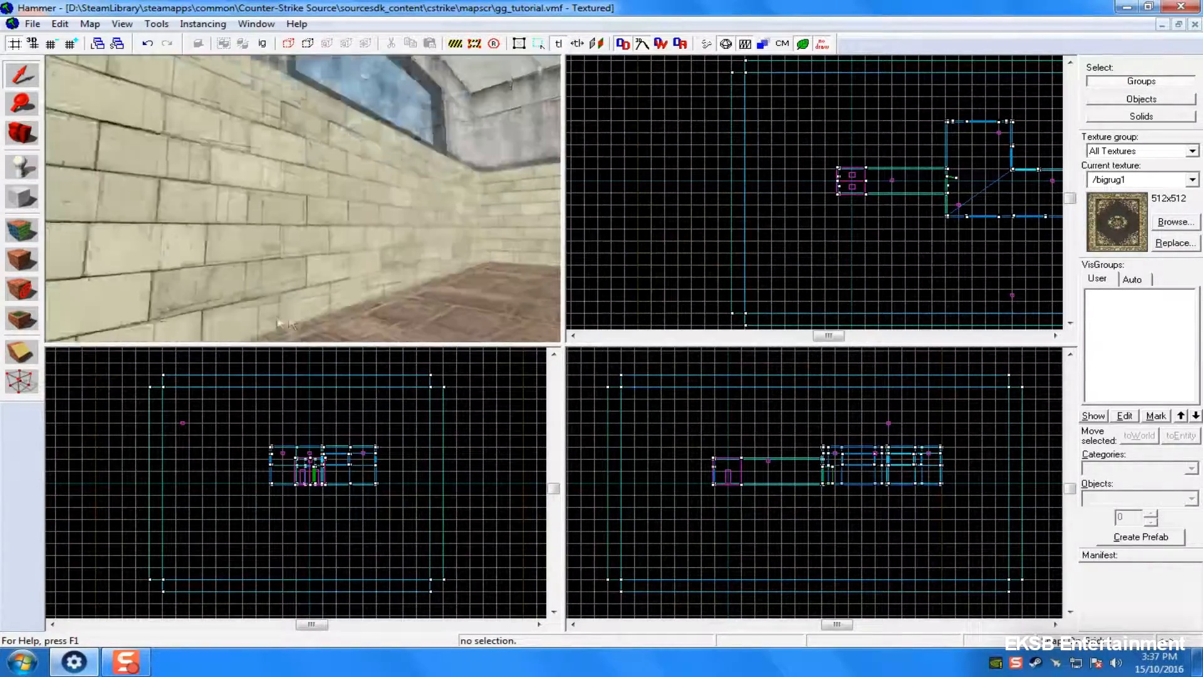
{"action": "scroll", "coordinate": [272, 317], "scroll_direction": "up", "scroll_amount": 5}
{"action": "left_click", "coordinate": [269, 166]}
{"action": "left_click", "coordinate": [23, 382]}
{"action": "scroll", "coordinate": [126, 377], "scroll_direction": "up", "scroll_amount": 4}
{"action": "middle_click_drag", "start_coordinate": [126, 377], "coordinate": [270, 443]}
{"action": "scroll", "coordinate": [276, 446], "scroll_direction": "up", "scroll_amount": 3}
{"action": "key", "text": "Up"}
{"action": "left_click", "coordinate": [67, 42]}
{"action": "left_click", "coordinate": [67, 42]}
{"action": "mouse_move", "coordinate": [373, 573]}
{"action": "left_mouse_down"}
{"action": "mouse_move", "coordinate": [343, 531]}
{"action": "mouse_move", "coordinate": [349, 504]}
{"action": "left_mouse_up"}
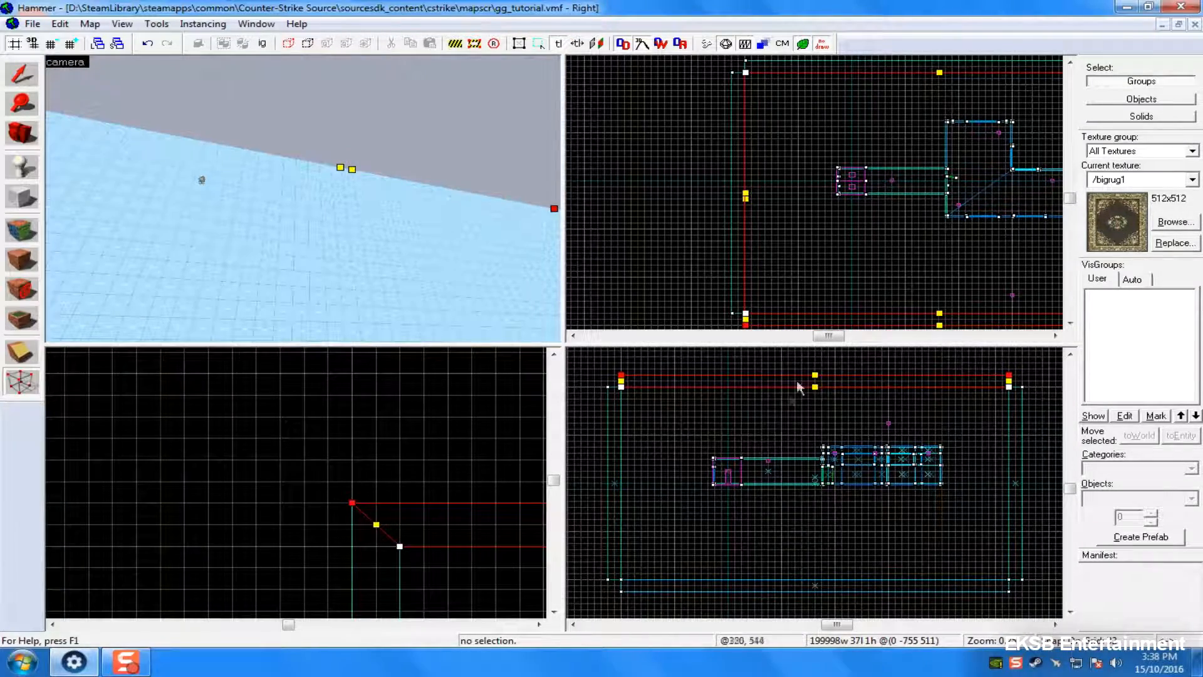
- Try to pull the south skybox wall's outer top west corner 64 units west with vertex manipulation
{"action": "left_click", "coordinate": [636, 374]}
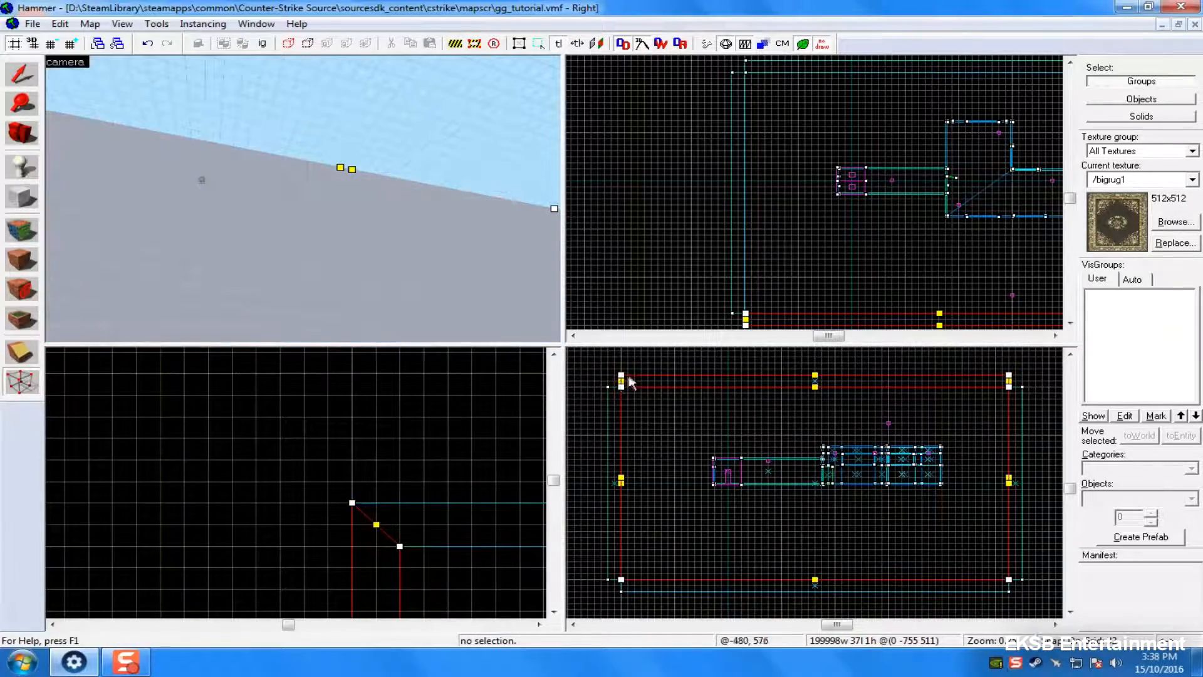
{"action": "key", "text": "shift+v"}
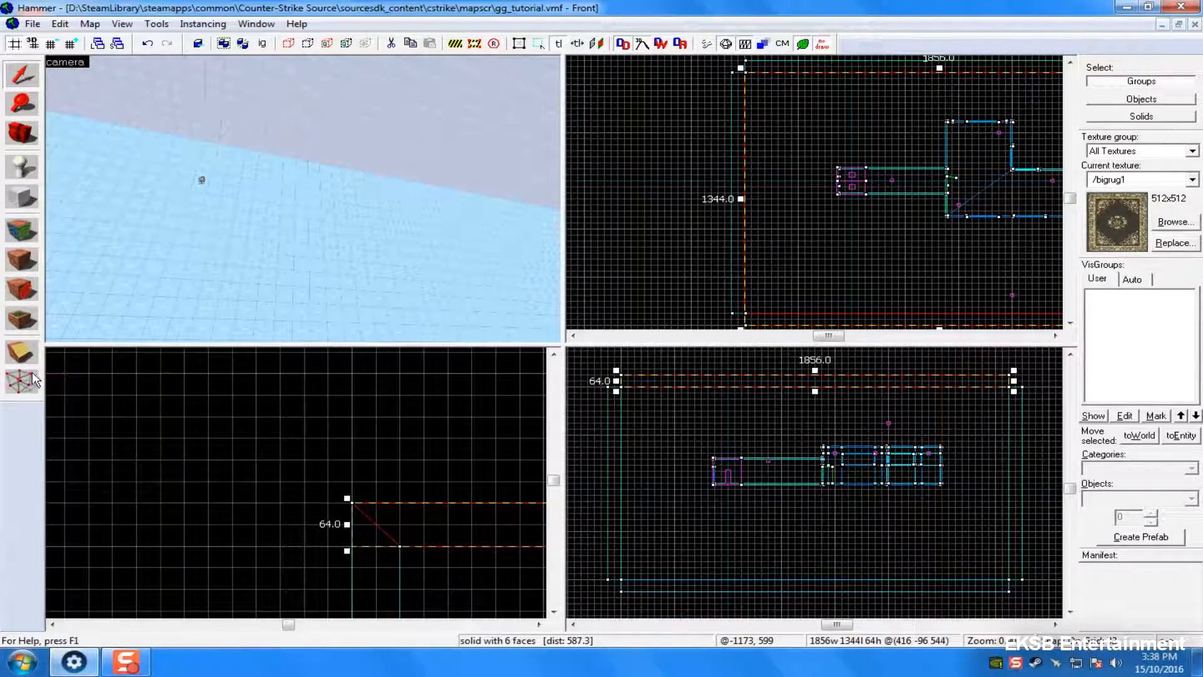
{"action": "left_click", "coordinate": [34, 380]}
{"action": "left_click", "coordinate": [633, 380]}
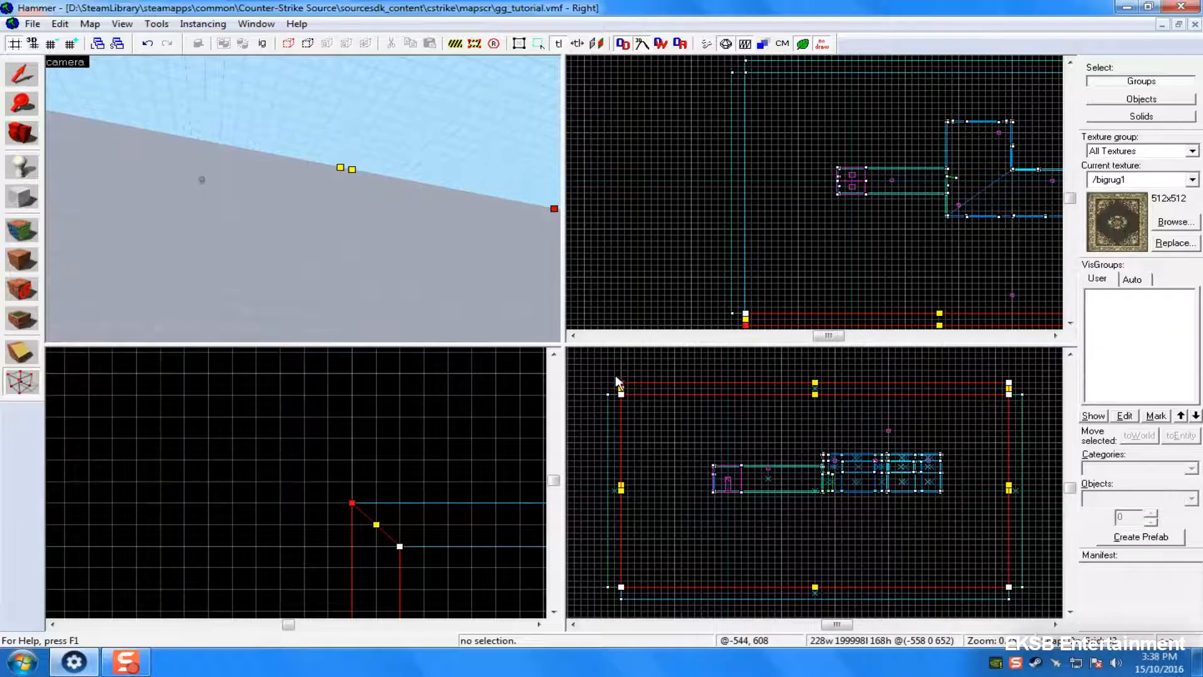
{"action": "left_click_drag", "start_coordinate": [620, 383], "coordinate": [608, 382]}
{"action": "left_click", "coordinate": [30, 82]}
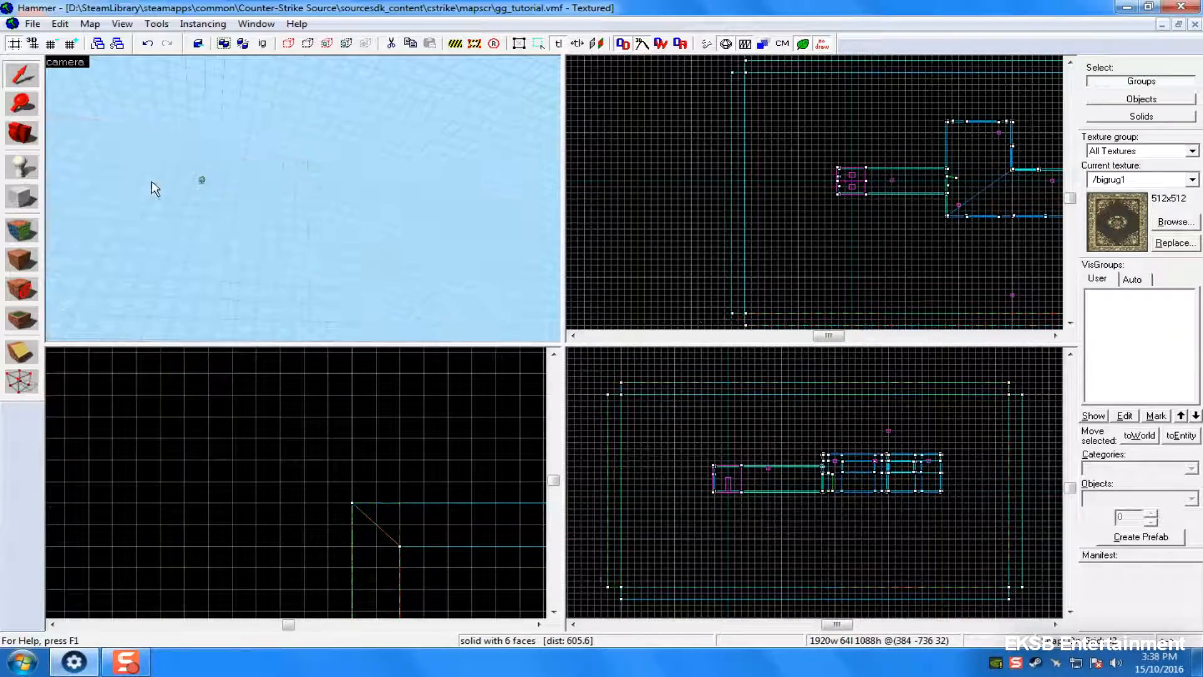
{"action": "left_click", "coordinate": [31, 389]}
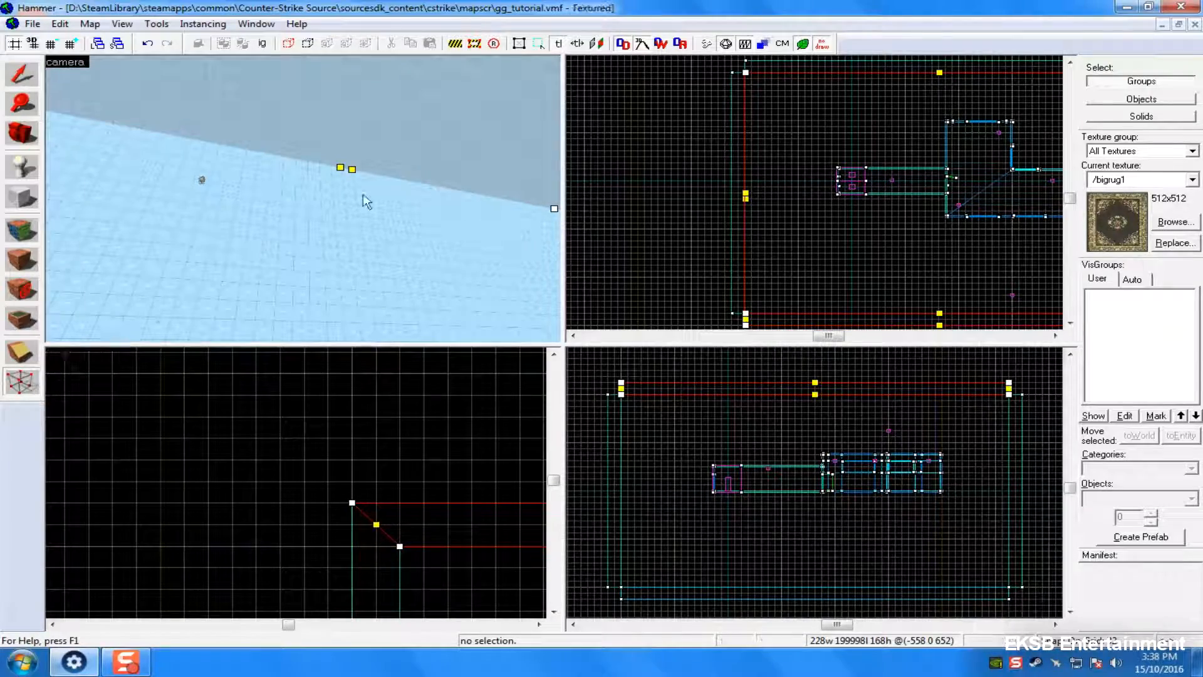
{"action": "key", "text": "Escape"}
- Move the skybox ceiling's top west edge 64 units west, in line with the west wall's outer face
{"action": "left_click", "coordinate": [21, 381]}
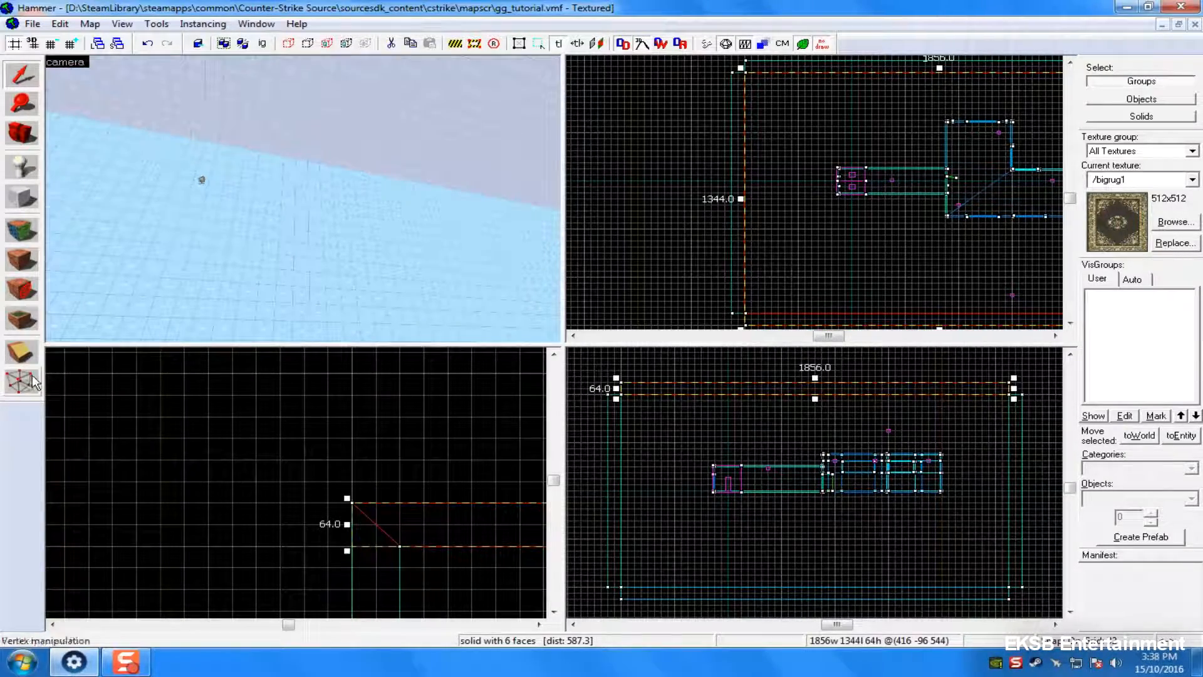
{"action": "scroll", "coordinate": [619, 364], "scroll_direction": "up", "scroll_amount": 6}
{"action": "key", "text": "Escape"}
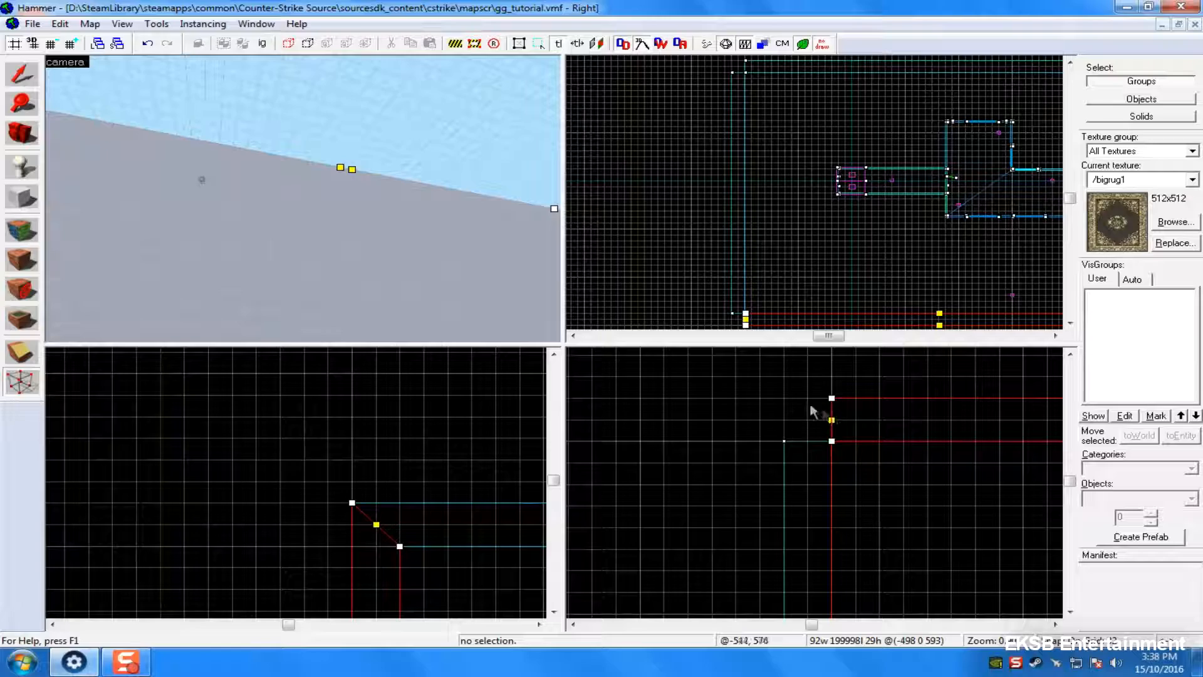
{"action": "key", "text": "Escape"}
{"action": "left_click", "coordinate": [393, 82]}
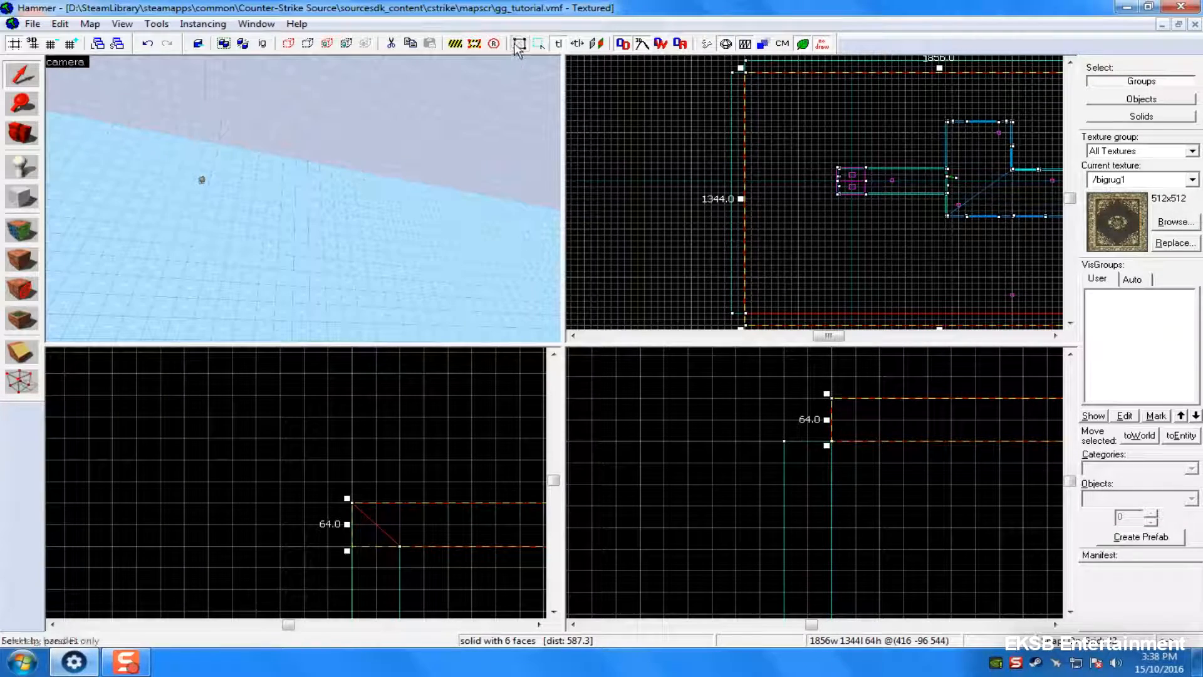
{"action": "left_click", "coordinate": [20, 353]}
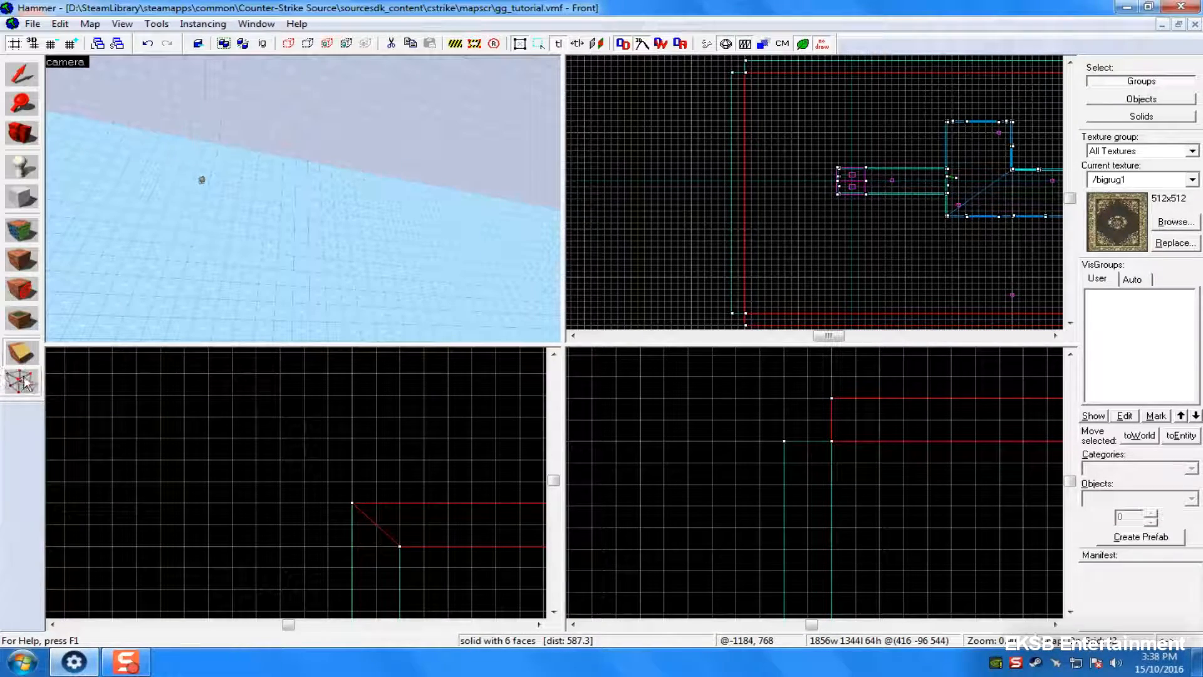
{"action": "key", "text": "shift+v"}
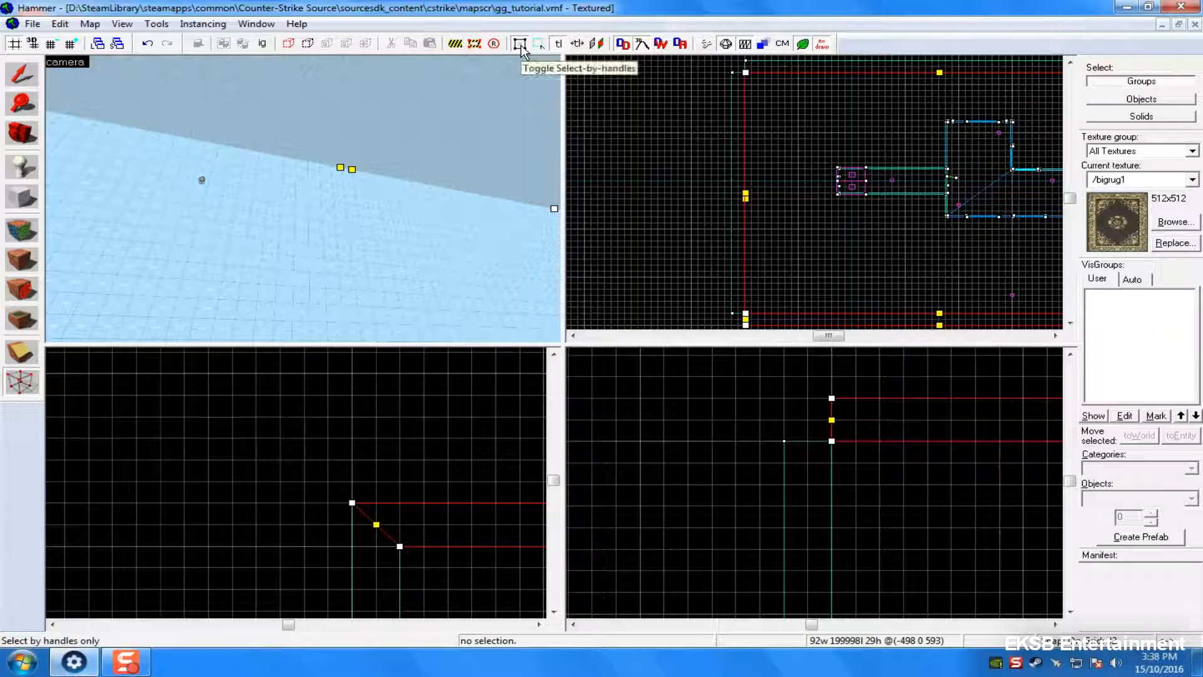
{"action": "left_click", "coordinate": [833, 398]}
{"action": "left_click_drag", "start_coordinate": [831, 398], "coordinate": [782, 399]}
- Move the skybox ceiling's top east edge 64 units east, in line with the east wall's outer face
{"action": "scroll", "coordinate": [798, 399], "scroll_direction": "down", "scroll_amount": 4}
{"action": "key", "text": "Up"}
{"action": "key", "text": "Right"}
{"action": "key", "text": "Right"}
{"action": "key", "text": "Right"}
{"action": "key", "text": "Right"}
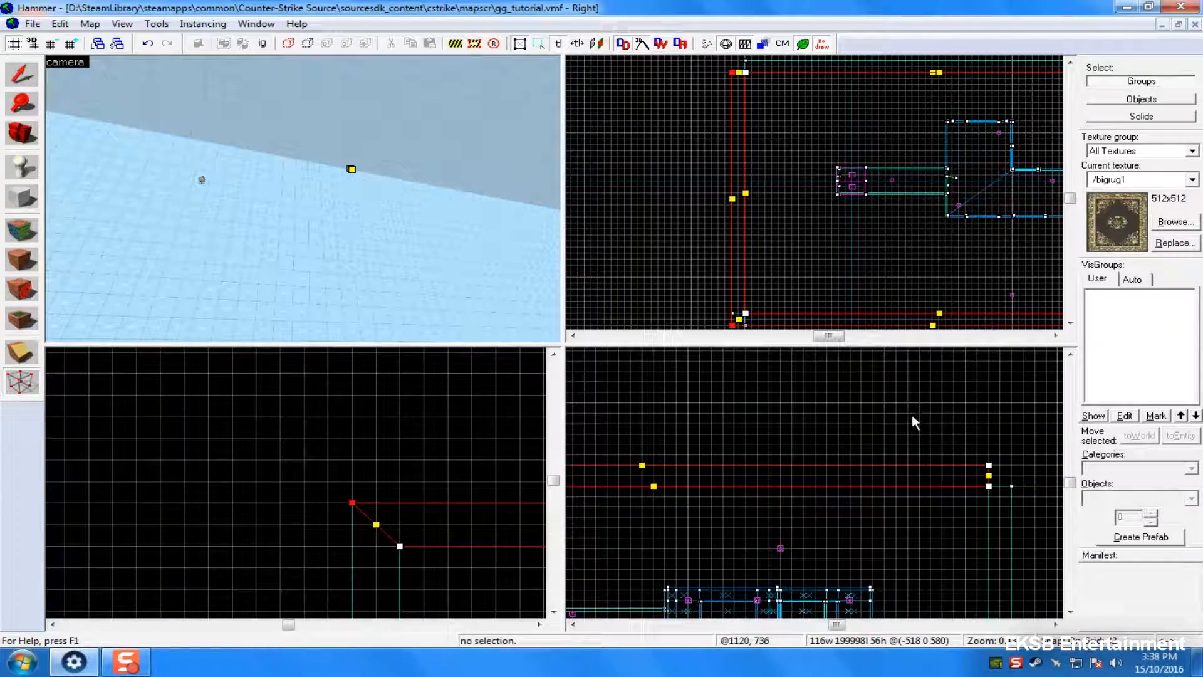
{"action": "left_click", "coordinate": [989, 466]}
{"action": "left_click_drag", "start_coordinate": [989, 465], "coordinate": [1011, 465]}
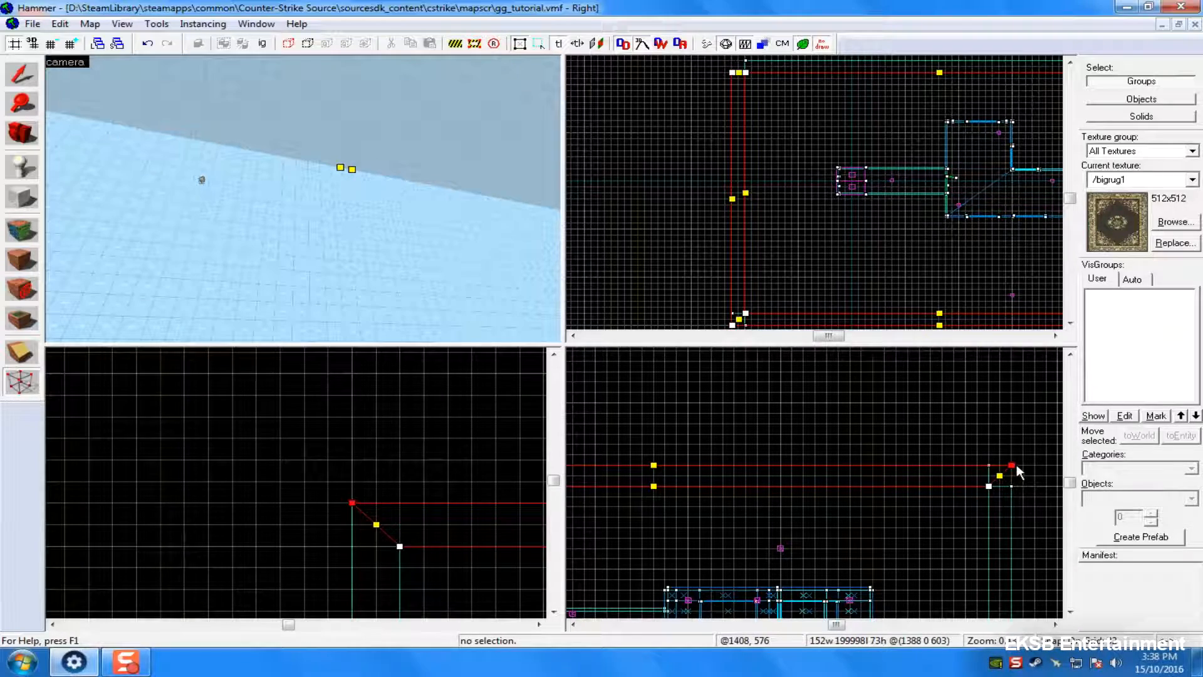
- Pull the south skybox wall's outer west corner 64 units west to form a mitered end
{"action": "left_click", "coordinate": [307, 478]}
{"action": "scroll", "coordinate": [951, 276], "scroll_direction": "down", "scroll_amount": 1}
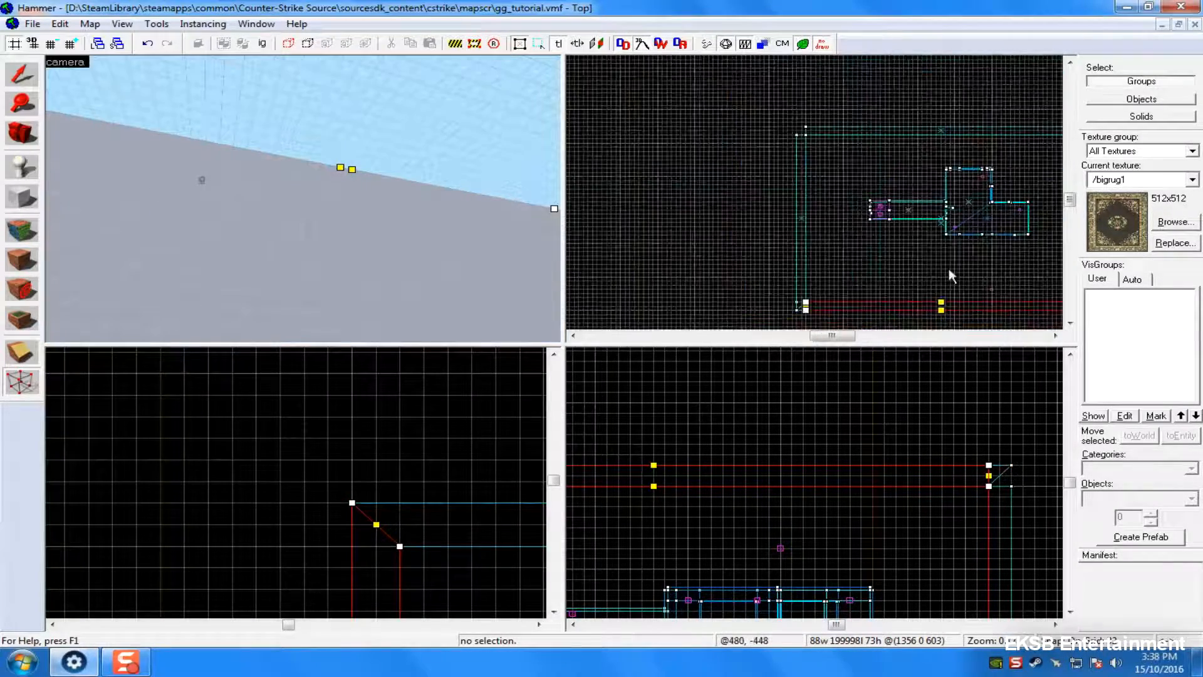
{"action": "scroll", "coordinate": [797, 318], "scroll_direction": "up", "scroll_amount": 7}
{"action": "mouse_move", "coordinate": [868, 315]}
{"action": "left_mouse_down"}
{"action": "mouse_move", "coordinate": [823, 281]}
{"action": "mouse_move", "coordinate": [795, 288]}
{"action": "left_mouse_up"}
- Extend the west skybox wall's outer south corner to the south wall's outer corner and raise its top to the ceiling's upper face
{"action": "key", "text": "z"}
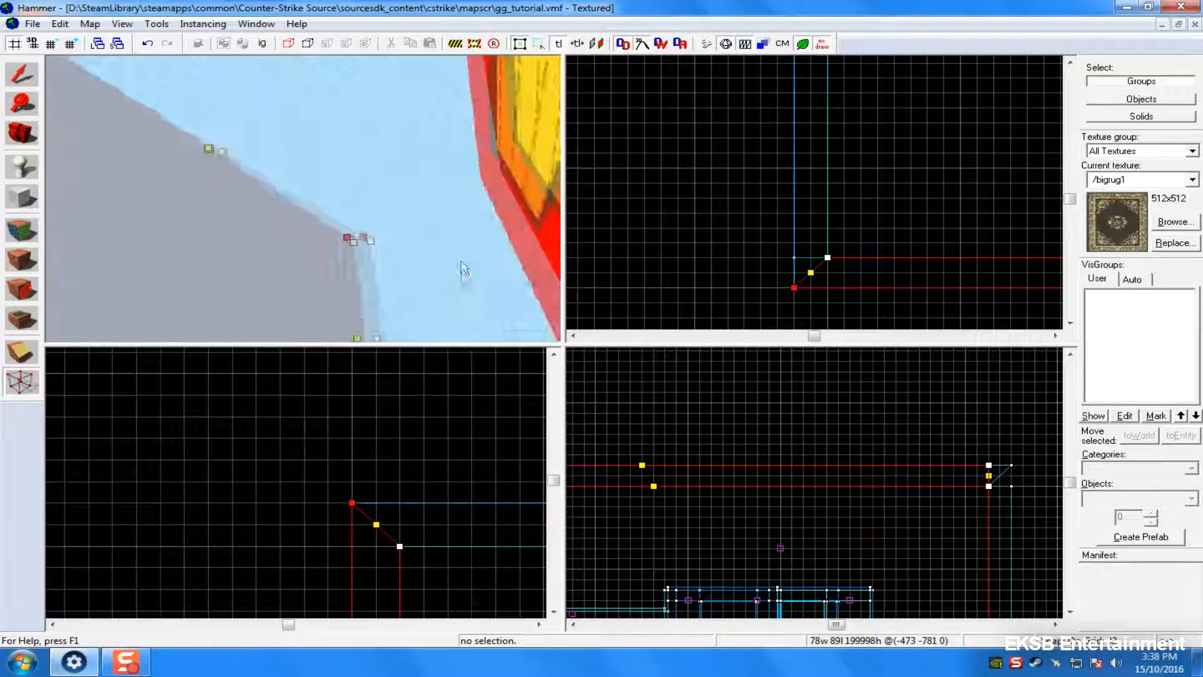
{"action": "left_click", "coordinate": [471, 267]}
{"action": "left_click_drag", "start_coordinate": [794, 258], "coordinate": [794, 287]}
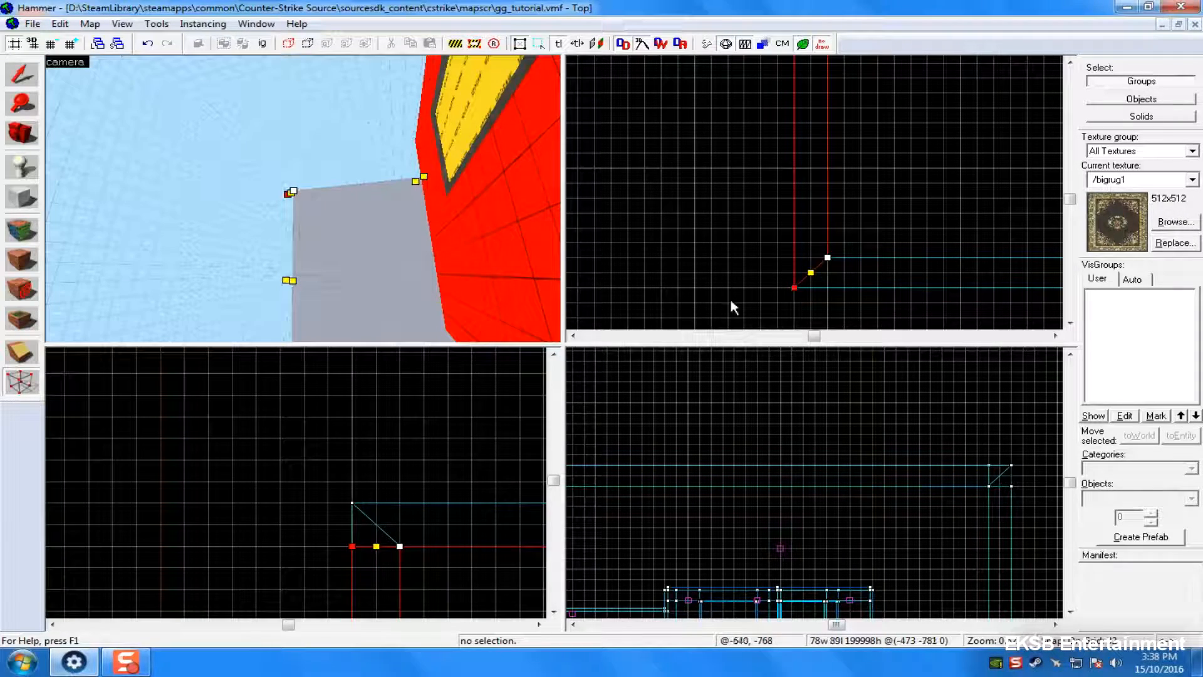
{"action": "mouse_move", "coordinate": [352, 546]}
{"action": "left_mouse_down"}
{"action": "mouse_move", "coordinate": [351, 501]}
{"action": "mouse_move", "coordinate": [342, 534]}
{"action": "mouse_move", "coordinate": [324, 543]}
{"action": "mouse_move", "coordinate": [351, 546]}
{"action": "left_mouse_up"}
{"action": "scroll", "coordinate": [777, 558], "scroll_direction": "down", "scroll_amount": 4}
{"action": "scroll", "coordinate": [677, 534], "scroll_direction": "up", "scroll_amount": 3}
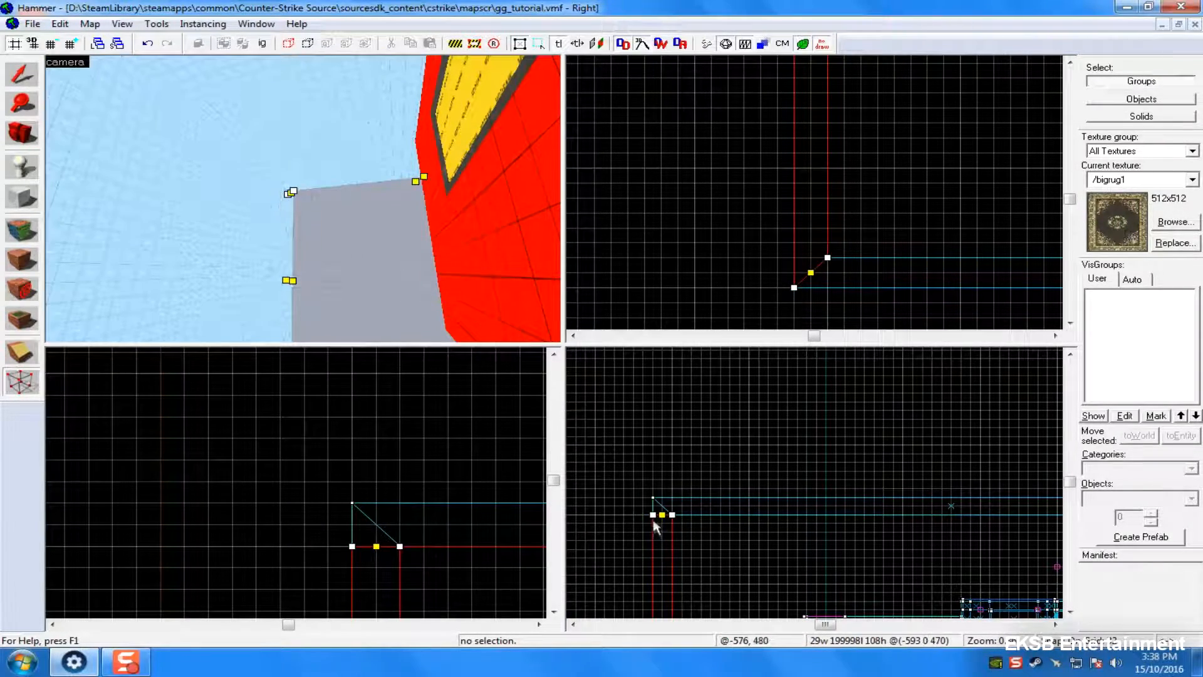
{"action": "left_click_drag", "start_coordinate": [654, 514], "coordinate": [653, 499]}
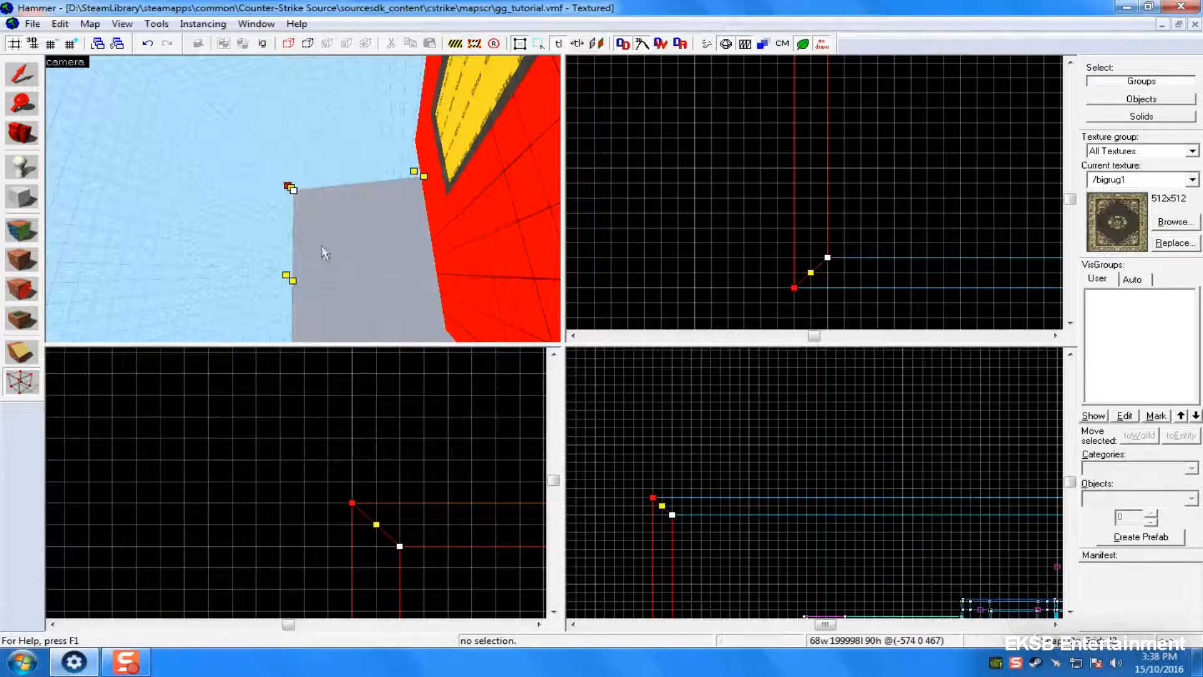
- Pull the north skybox wall's outer west corner 64 units west to the west wall's outer face
{"action": "scroll", "coordinate": [902, 255], "scroll_direction": "down", "scroll_amount": 4}
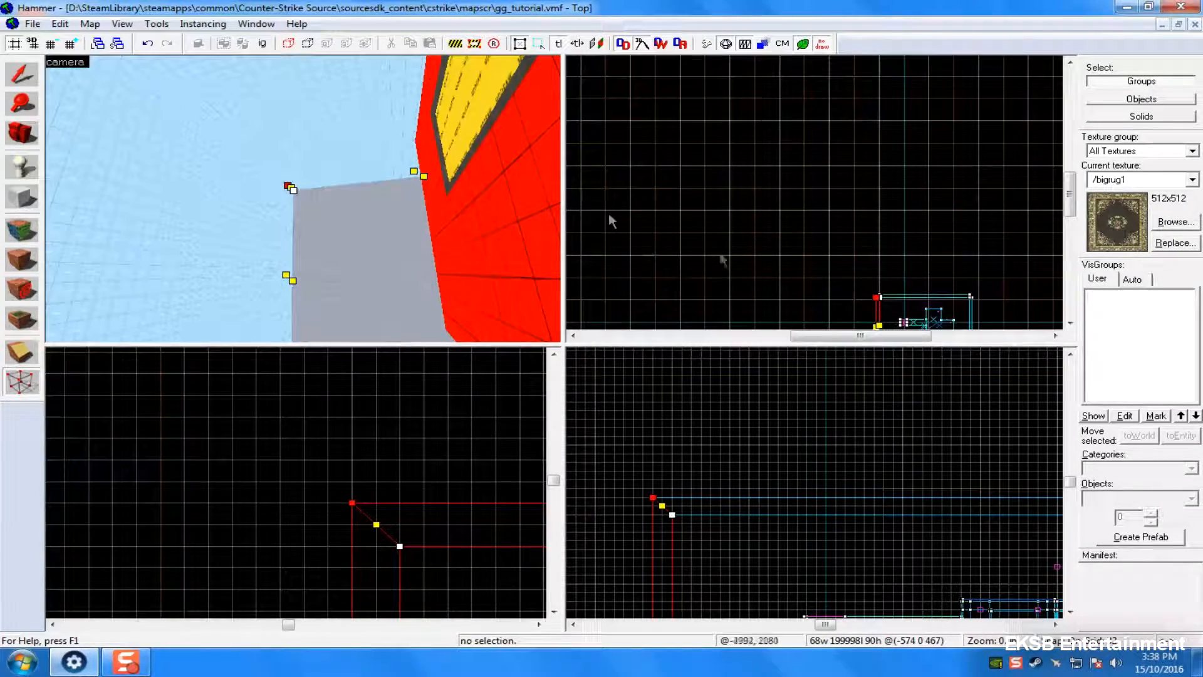
{"action": "key", "text": "z"}
{"action": "key", "text": "z"}
{"action": "left_click", "coordinate": [423, 204]}
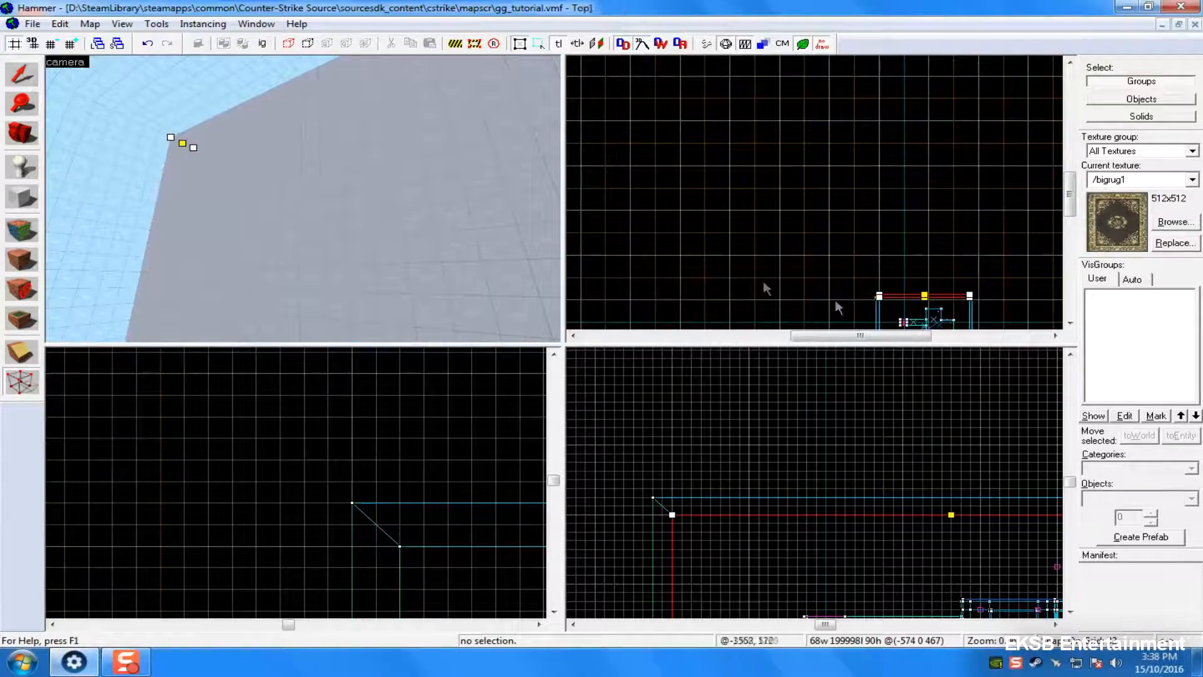
{"action": "scroll", "coordinate": [928, 282], "scroll_direction": "up", "scroll_amount": 5}
{"action": "left_click_drag", "start_coordinate": [790, 257], "coordinate": [745, 258]}
- Raise the north wall's outer top west corner to the ceiling's upper face and move the ceiling's top north edge 64 units outward
{"action": "scroll", "coordinate": [905, 487], "scroll_direction": "down", "scroll_amount": 4}
{"action": "scroll", "coordinate": [399, 492], "scroll_direction": "down", "scroll_amount": 4}
{"action": "scroll", "coordinate": [402, 498], "scroll_direction": "up", "scroll_amount": 4}
{"action": "mouse_move", "coordinate": [418, 483]}
{"action": "left_mouse_down"}
{"action": "mouse_move", "coordinate": [420, 456]}
{"action": "mouse_move", "coordinate": [426, 465]}
{"action": "left_mouse_up"}
{"action": "left_click", "coordinate": [195, 76]}
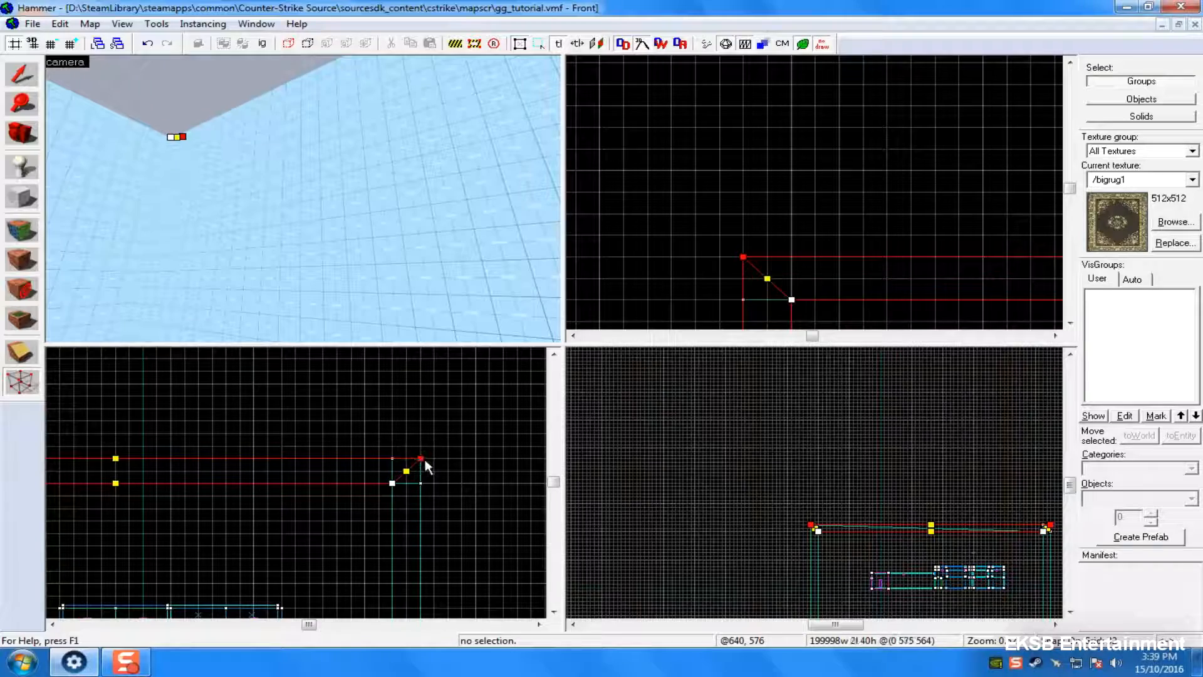
- Extend the west skybox wall's outer north corner 64 units to the north wall's outer corner
{"action": "left_click", "coordinate": [123, 193]}
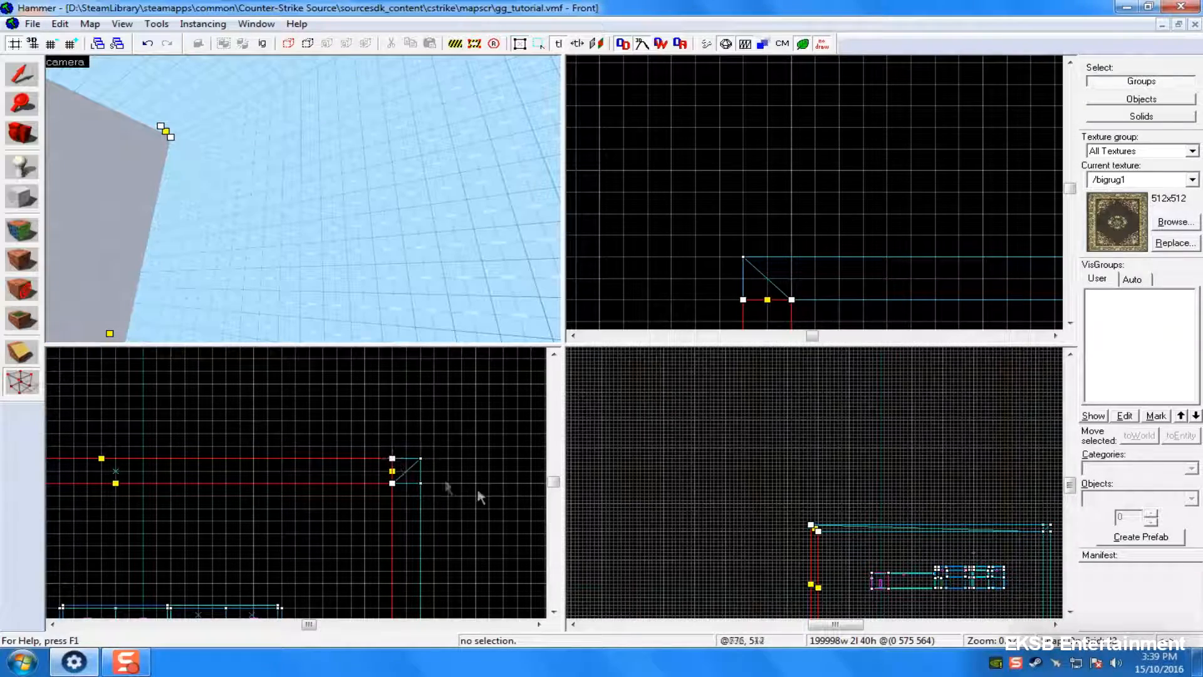
{"action": "left_click", "coordinate": [745, 300]}
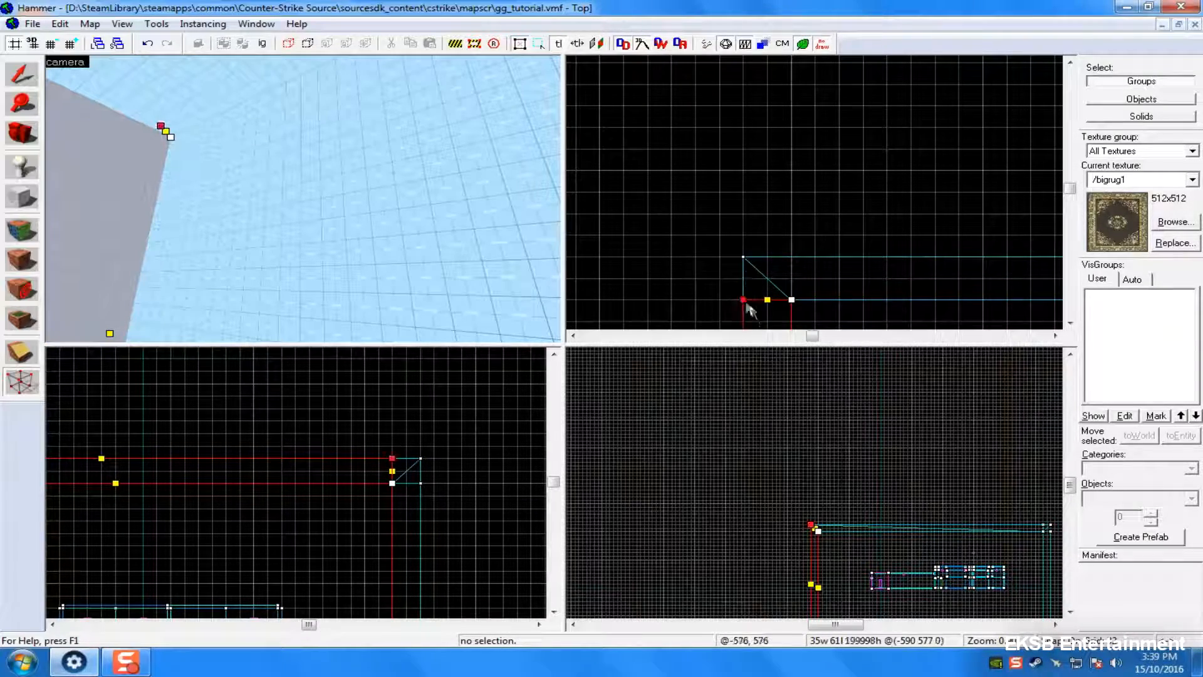
{"action": "left_click_drag", "start_coordinate": [745, 300], "coordinate": [744, 258]}
{"action": "scroll", "coordinate": [896, 326], "scroll_direction": "down", "scroll_amount": 5}
- Pull the north skybox wall's outer east corner 64 units east to the east wall's outer face
{"action": "key", "text": "Right"}
{"action": "key", "text": "Right"}
{"action": "key", "text": "Right"}
{"action": "key", "text": "Right"}
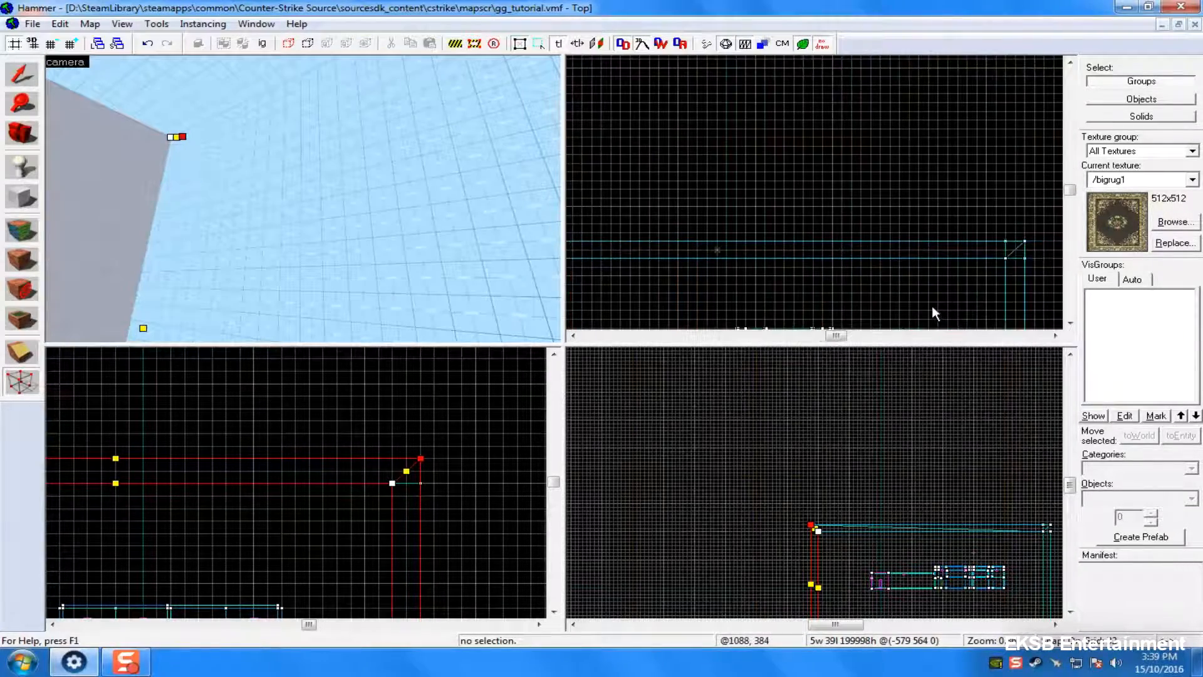
{"action": "key", "text": "z"}
{"action": "left_click", "coordinate": [389, 235]}
{"action": "mouse_move", "coordinate": [944, 270]}
{"action": "left_mouse_down"}
{"action": "mouse_move", "coordinate": [862, 220]}
{"action": "mouse_move", "coordinate": [901, 241]}
{"action": "left_mouse_up"}
- Raise the north skybox wall's outer top east corner to the ceiling's upper face
{"action": "left_click", "coordinate": [210, 215]}
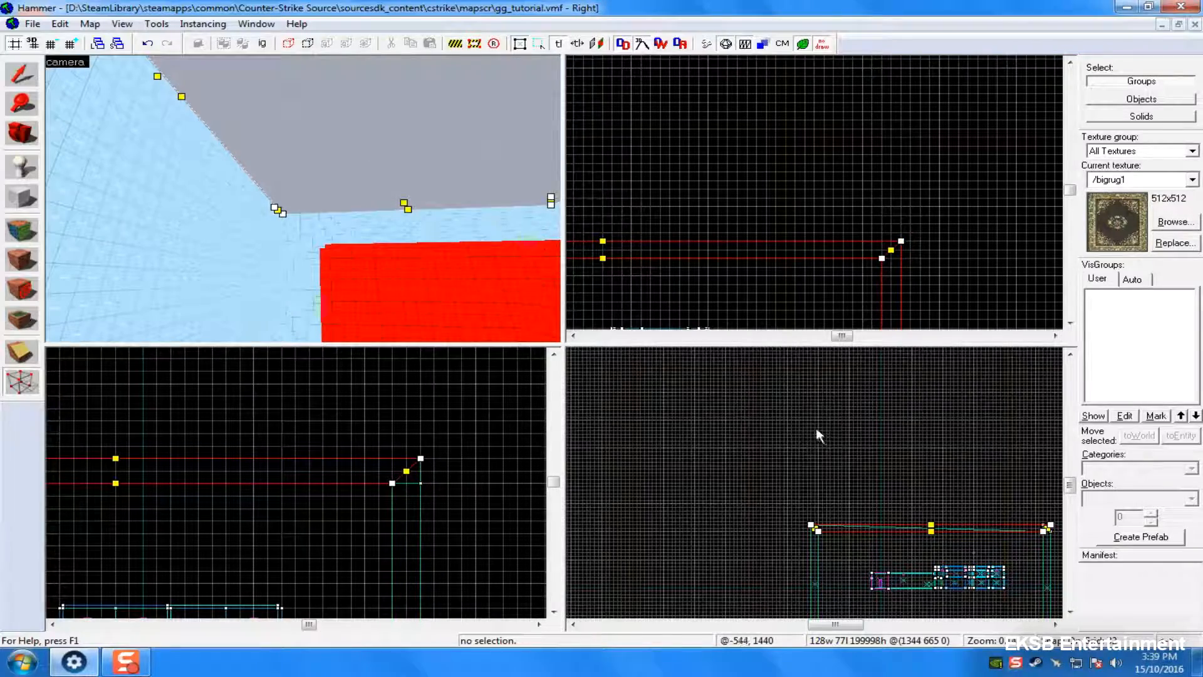
{"action": "scroll", "coordinate": [850, 522], "scroll_direction": "up", "scroll_amount": 3}
{"action": "left_click", "coordinate": [211, 272]}
{"action": "key", "text": "Right"}
{"action": "key", "text": "Right"}
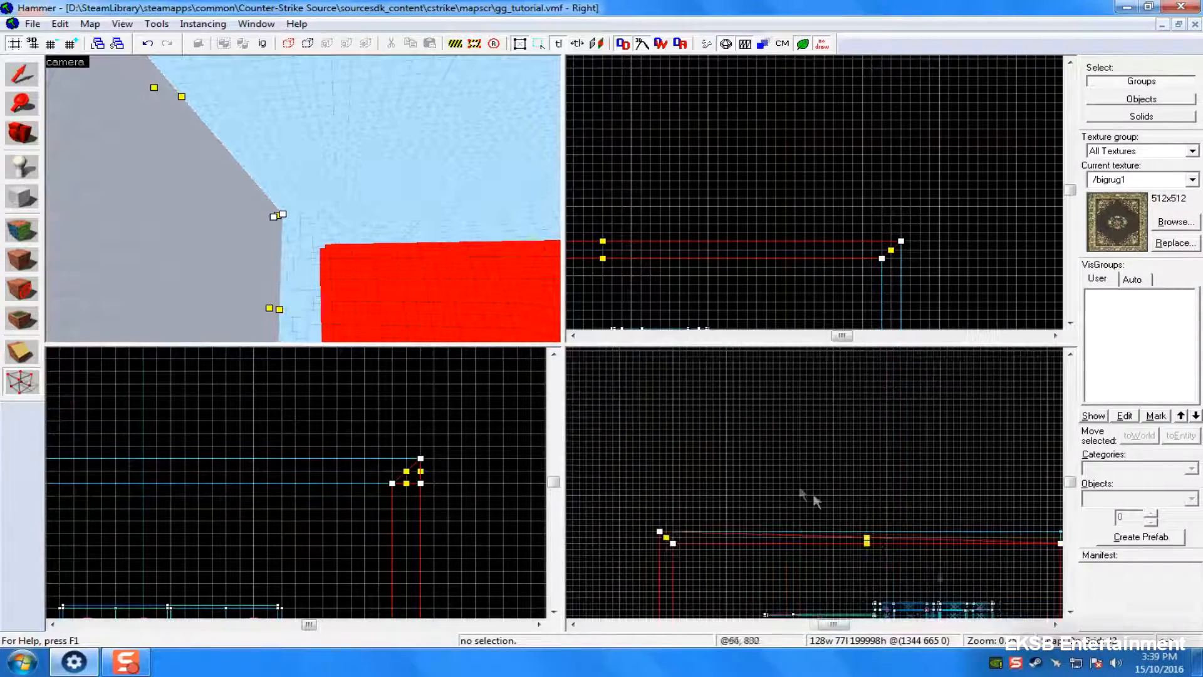
{"action": "scroll", "coordinate": [948, 555], "scroll_direction": "up", "scroll_amount": 3}
{"action": "left_click_drag", "start_coordinate": [965, 555], "coordinate": [952, 489]}
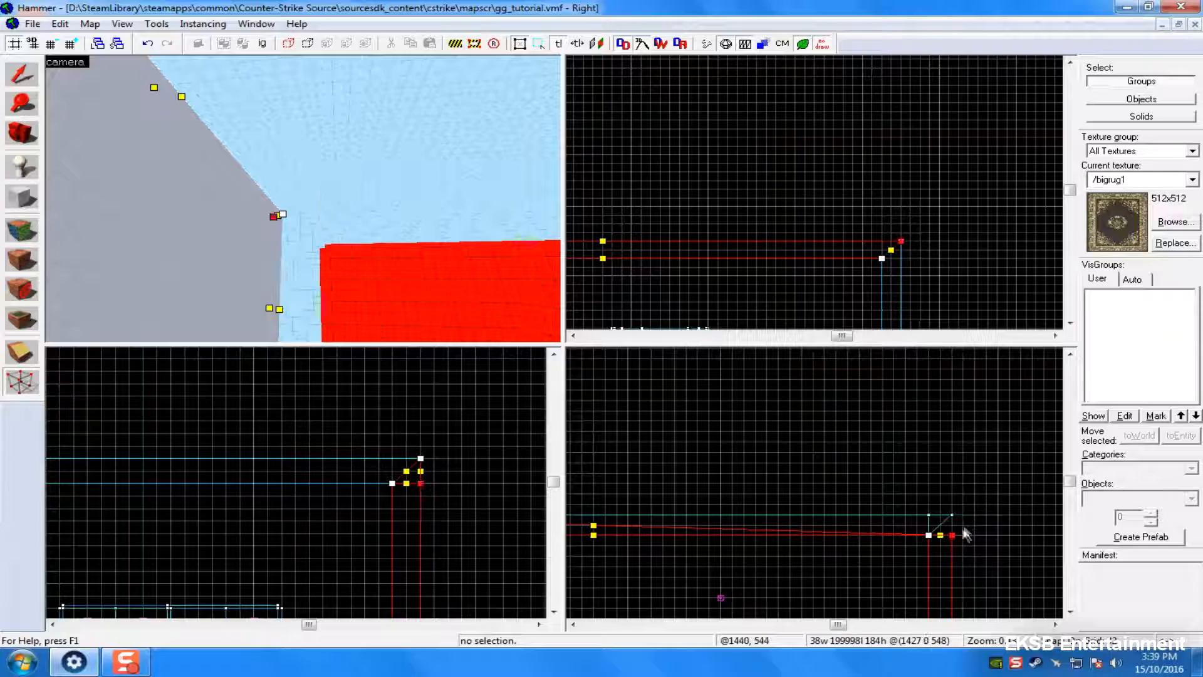
{"action": "left_click_drag", "start_coordinate": [955, 531], "coordinate": [957, 520]}
{"action": "scroll", "coordinate": [313, 465], "scroll_direction": "down", "scroll_amount": 6}
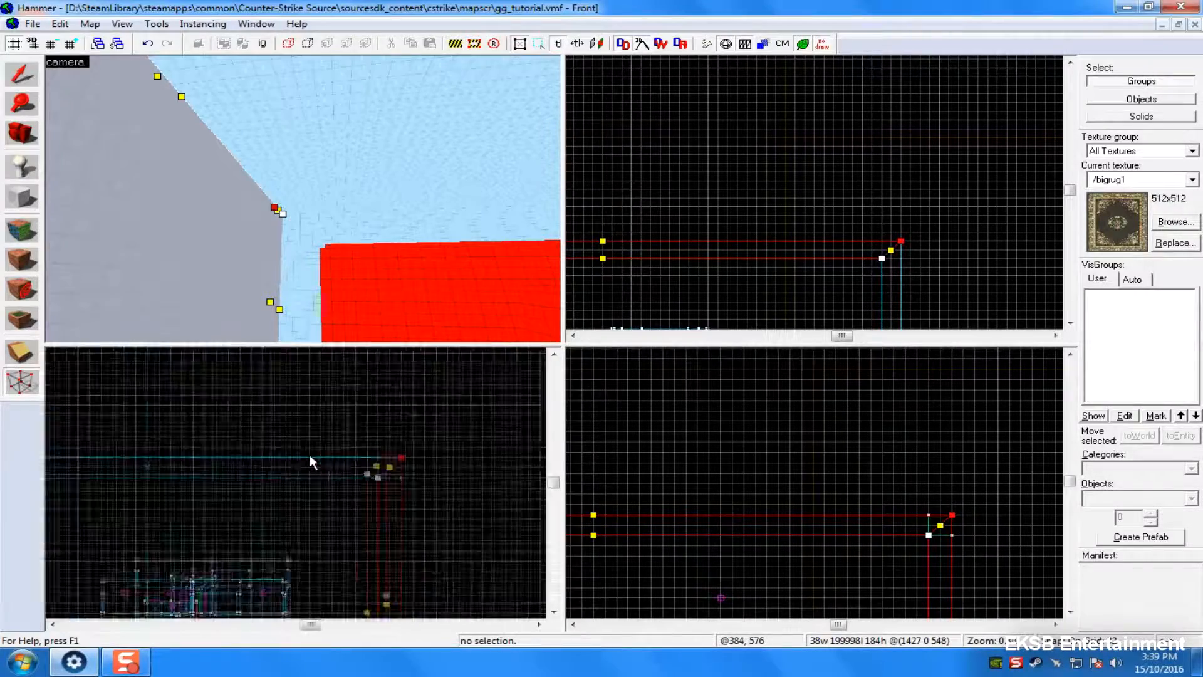
- Lower the north skybox wall's outer bottom edge 64 units to the floor's underside
{"action": "key", "text": "Down"}
{"action": "scroll", "coordinate": [345, 570], "scroll_direction": "up", "scroll_amount": 3}
{"action": "scroll", "coordinate": [343, 514], "scroll_direction": "up", "scroll_amount": 3}
{"action": "mouse_move", "coordinate": [356, 500]}
{"action": "left_mouse_down"}
{"action": "mouse_move", "coordinate": [341, 454]}
{"action": "mouse_move", "coordinate": [325, 457]}
{"action": "mouse_move", "coordinate": [334, 500]}
{"action": "mouse_move", "coordinate": [327, 415]}
{"action": "mouse_move", "coordinate": [334, 502]}
{"action": "left_mouse_up"}
{"action": "key", "text": "Down"}
- Move the skybox floor's bottom north and south edges 64 units outward to form mitered ends
{"action": "left_click", "coordinate": [315, 297]}
{"action": "scroll", "coordinate": [331, 513], "scroll_direction": "down", "scroll_amount": 3}
{"action": "key", "text": "Left"}
{"action": "key", "text": "Left"}
{"action": "key", "text": "Left"}
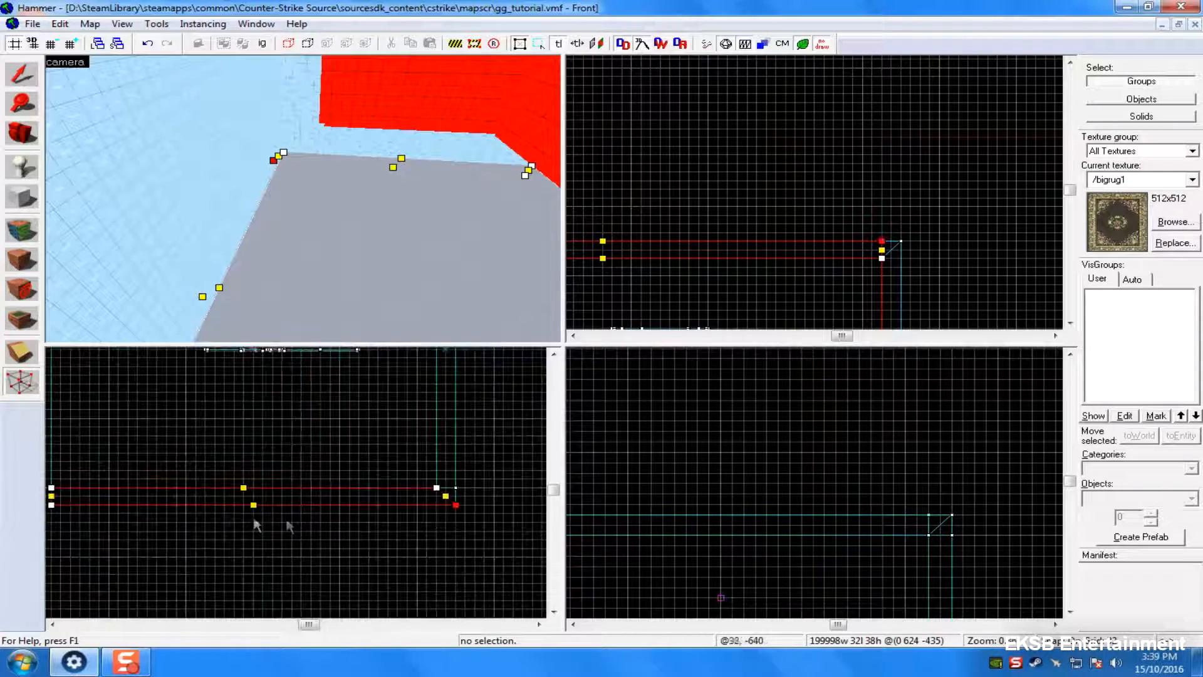
{"action": "left_click_drag", "start_coordinate": [302, 505], "coordinate": [282, 504]}
- Move the skybox floor's bottom east and west edges 64 units outward to the outer faces of the walls
{"action": "scroll", "coordinate": [739, 575], "scroll_direction": "down", "scroll_amount": 6}
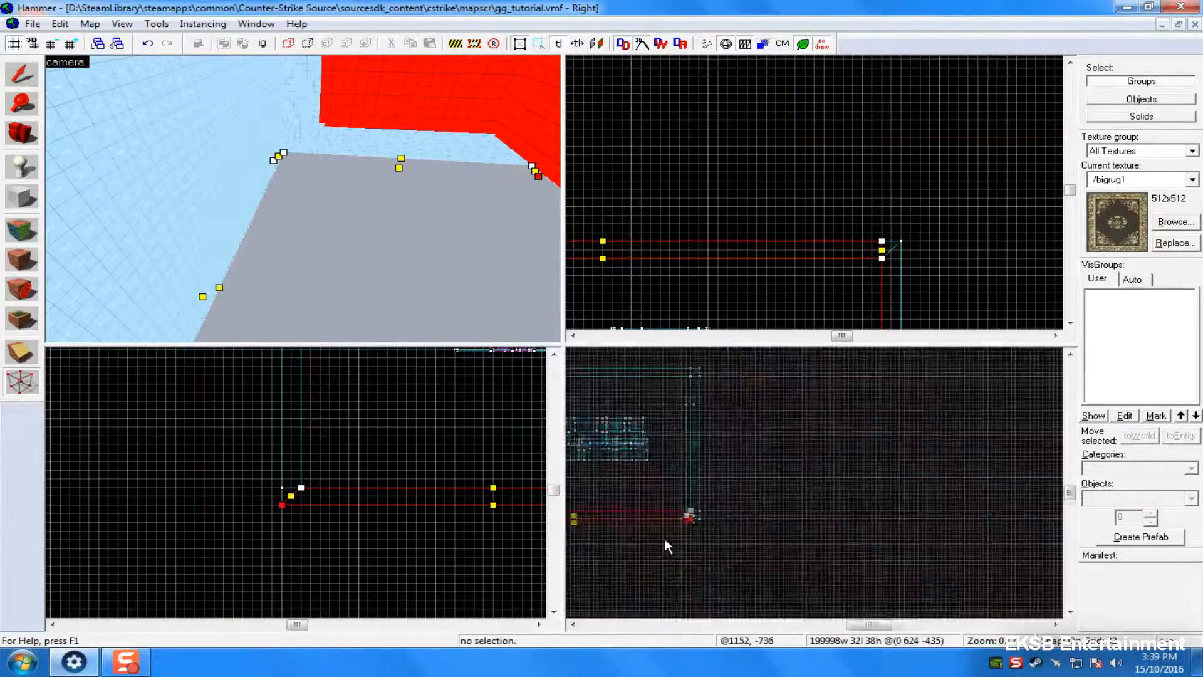
{"action": "scroll", "coordinate": [713, 513], "scroll_direction": "up", "scroll_amount": 5}
{"action": "left_click_drag", "start_coordinate": [687, 528], "coordinate": [710, 528]}
{"action": "key", "text": "Left"}
{"action": "key", "text": "Left"}
{"action": "key", "text": "Left"}
{"action": "key", "text": "Left"}
{"action": "key", "text": "Left"}
{"action": "key", "text": "Left"}
{"action": "key", "text": "Left"}
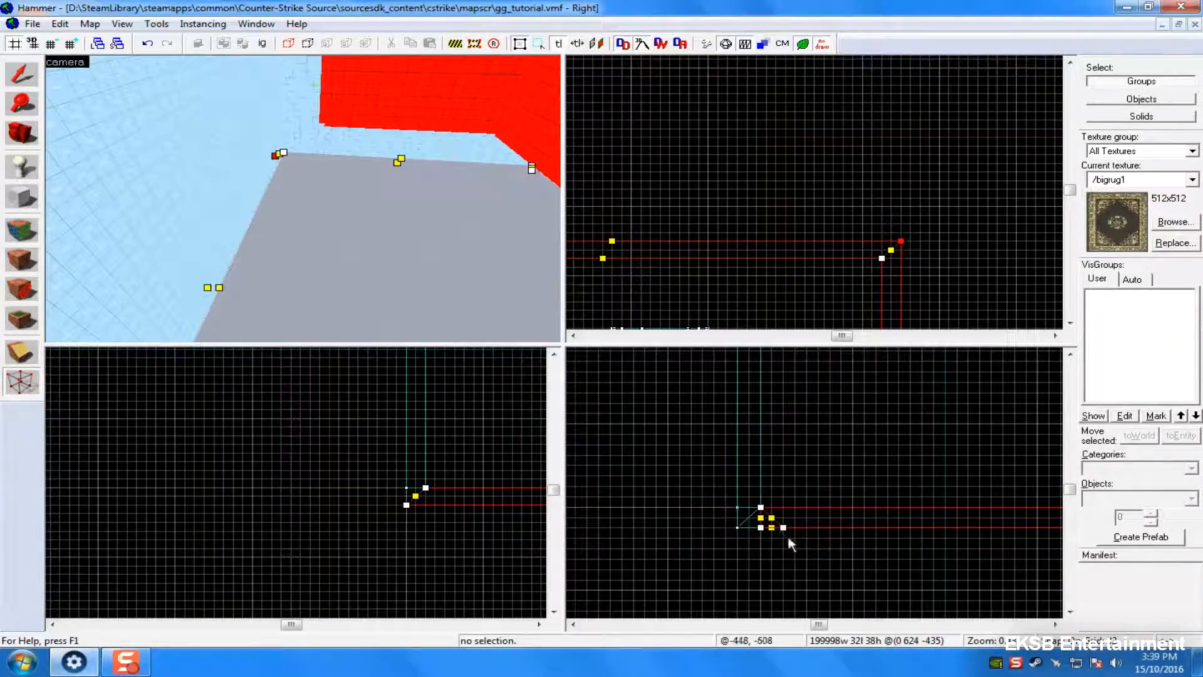
{"action": "left_click_drag", "start_coordinate": [783, 530], "coordinate": [764, 532]}
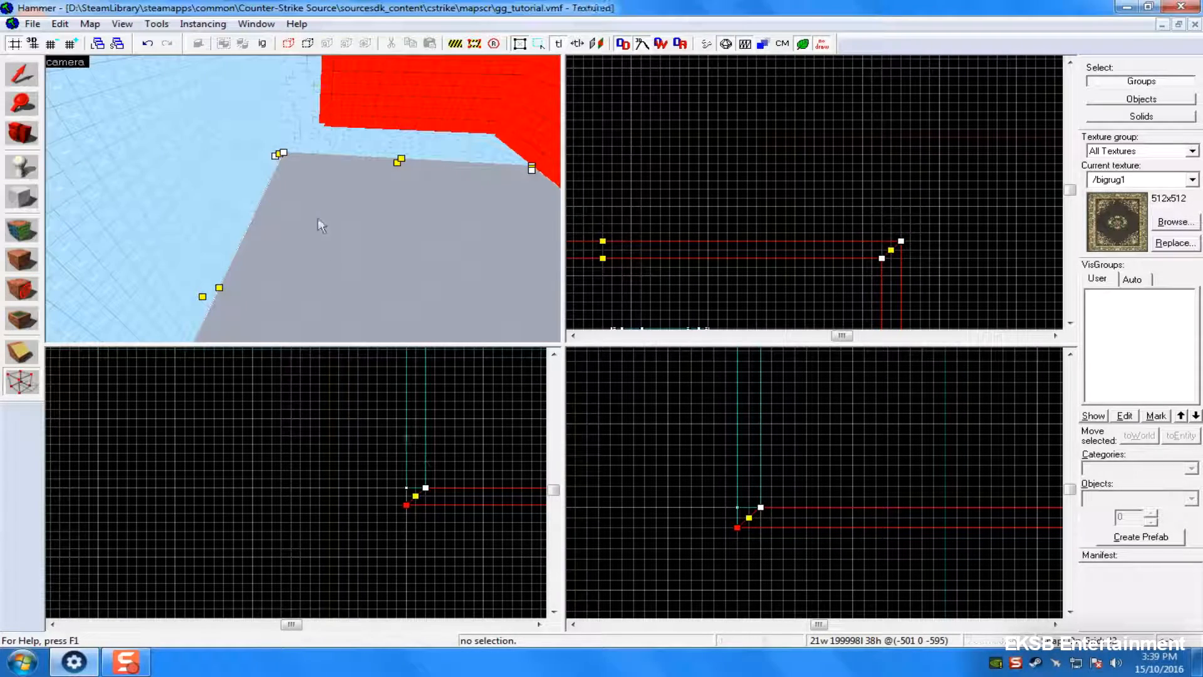
- Select the west skybox wall for reshaping its bottom end
{"action": "left_click", "coordinate": [296, 116]}
{"action": "left_click", "coordinate": [117, 186]}
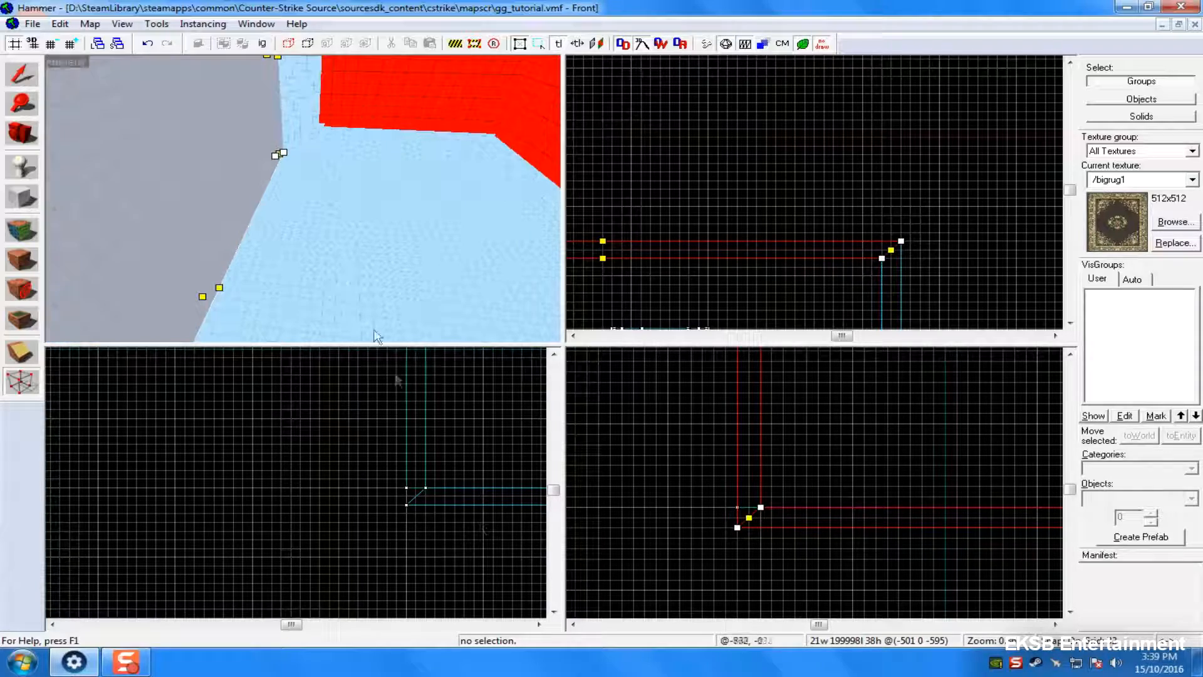
{"action": "left_click", "coordinate": [329, 255]}
{"action": "key", "text": "w"}
{"action": "key", "text": "Right"}
{"action": "left_click", "coordinate": [404, 279]}
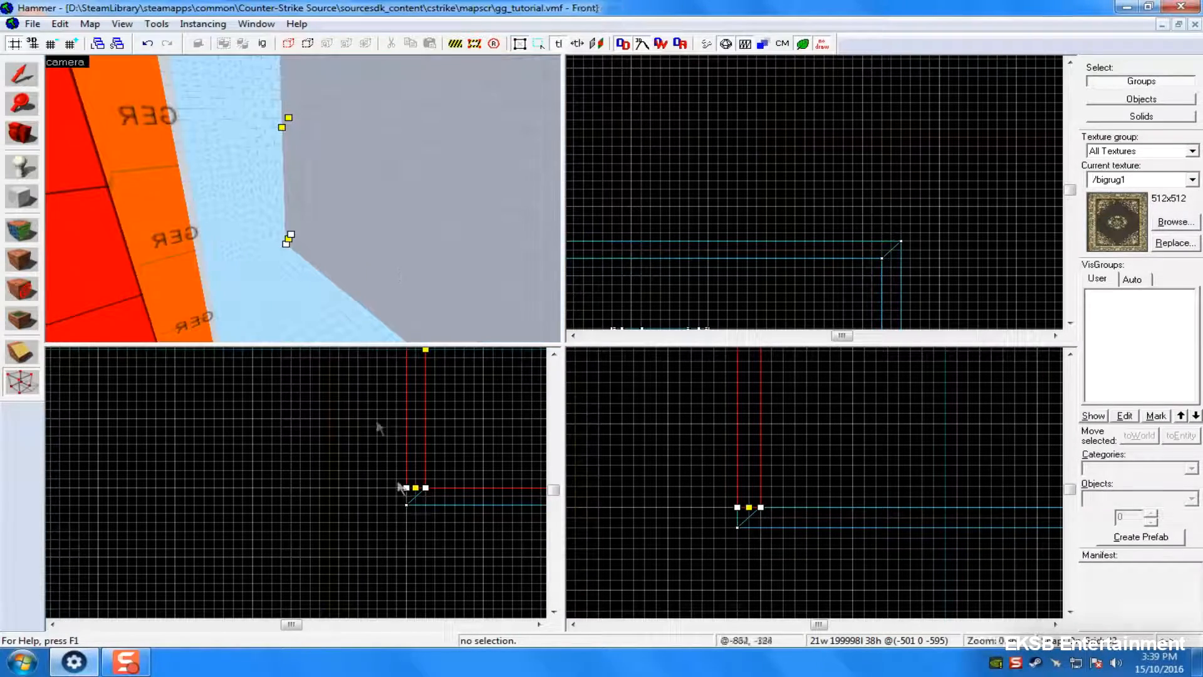
{"action": "left_click_drag", "start_coordinate": [412, 488], "coordinate": [417, 494]}
{"action": "key", "text": "Right"}
{"action": "key", "text": "Right"}
{"action": "key", "text": "Right"}
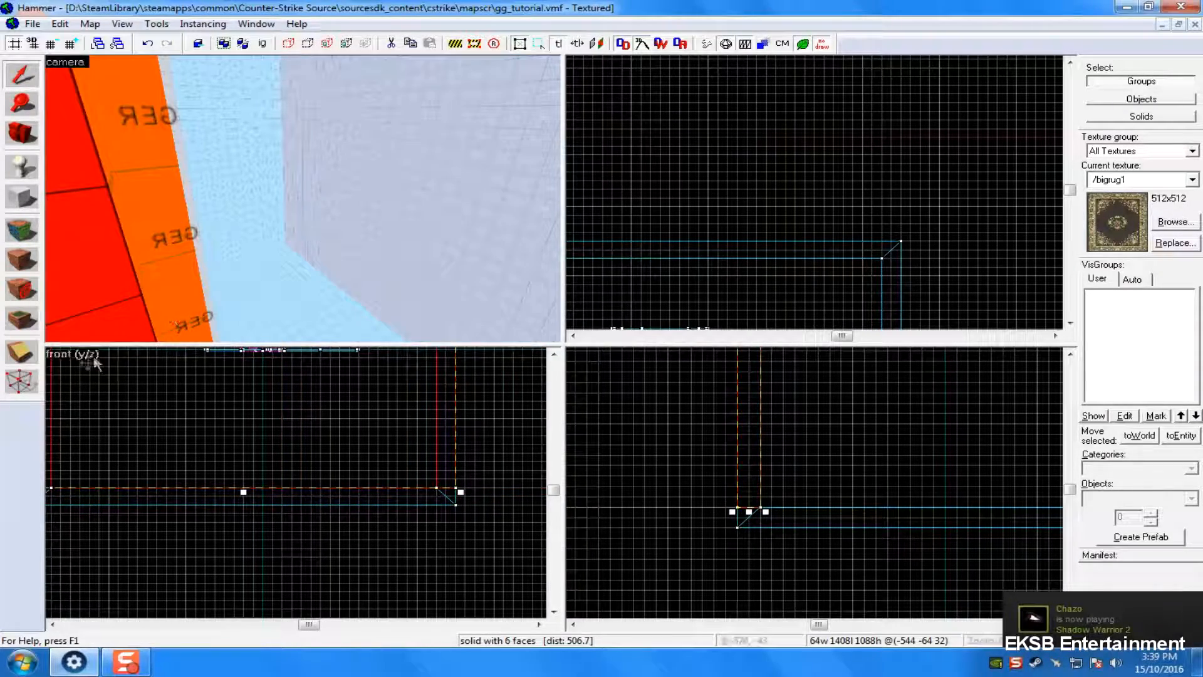
- Lower the west skybox wall's outer bottom south corner to the floor's underside
{"action": "left_click", "coordinate": [36, 384]}
{"action": "key", "text": "Left"}
{"action": "key", "text": "Left"}
{"action": "scroll", "coordinate": [229, 490], "scroll_direction": "up", "scroll_amount": 2}
{"action": "left_click_drag", "start_coordinate": [280, 453], "coordinate": [338, 526]}
{"action": "key", "text": "Return"}
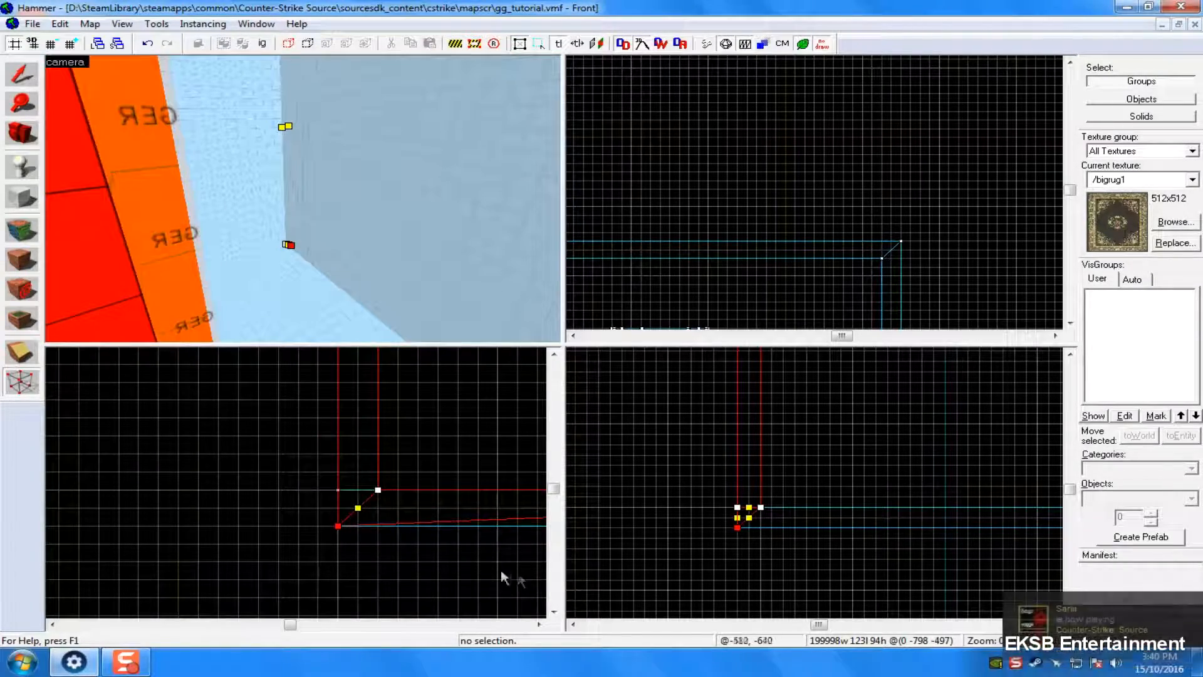
- Lower the west skybox wall's outer bottom north corner to the floor's underside
{"action": "scroll", "coordinate": [436, 485], "scroll_direction": "down", "scroll_amount": 5}
{"action": "key", "text": "Right"}
{"action": "key", "text": "Right"}
{"action": "key", "text": "Right"}
{"action": "scroll", "coordinate": [377, 477], "scroll_direction": "up", "scroll_amount": 4}
{"action": "left_click_drag", "start_coordinate": [277, 530], "coordinate": [241, 525]}
{"action": "key", "text": "Return"}
- Lower the south skybox wall's outer bottom edge 64 units to the floor's underside
{"action": "left_click", "coordinate": [248, 186]}
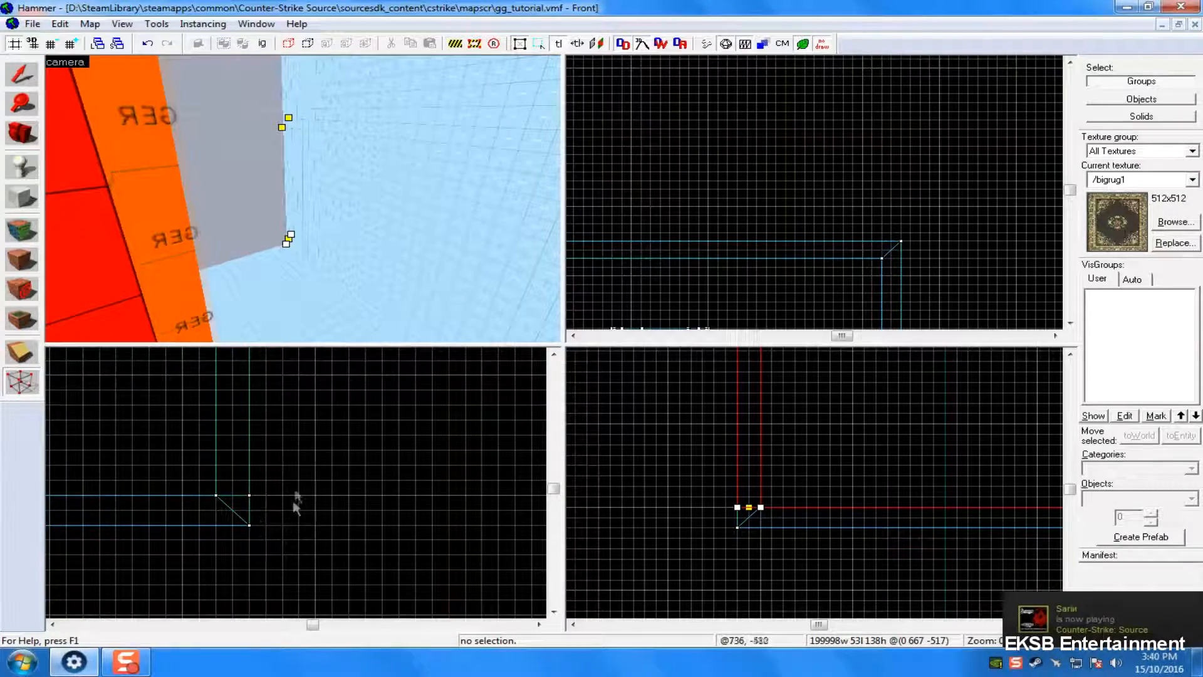
{"action": "scroll", "coordinate": [294, 492], "scroll_direction": "down", "scroll_amount": 6}
{"action": "key", "text": "Left"}
{"action": "key", "text": "Left"}
{"action": "scroll", "coordinate": [279, 515], "scroll_direction": "up", "scroll_amount": 5}
{"action": "left_click_drag", "start_coordinate": [292, 496], "coordinate": [288, 520]}
- Examine the skybox walls and their corner joints in the camera and 2D views for ends still not mitered
{"action": "scroll", "coordinate": [290, 510], "scroll_direction": "down", "scroll_amount": 4}
{"action": "key", "text": "Up"}
{"action": "key", "text": "Up"}
{"action": "key", "text": "Up"}
{"action": "scroll", "coordinate": [288, 494], "scroll_direction": "up", "scroll_amount": 5}
{"action": "scroll", "coordinate": [288, 494], "scroll_direction": "down", "scroll_amount": 6}
{"action": "scroll", "coordinate": [298, 318], "scroll_direction": "up", "scroll_amount": 4}
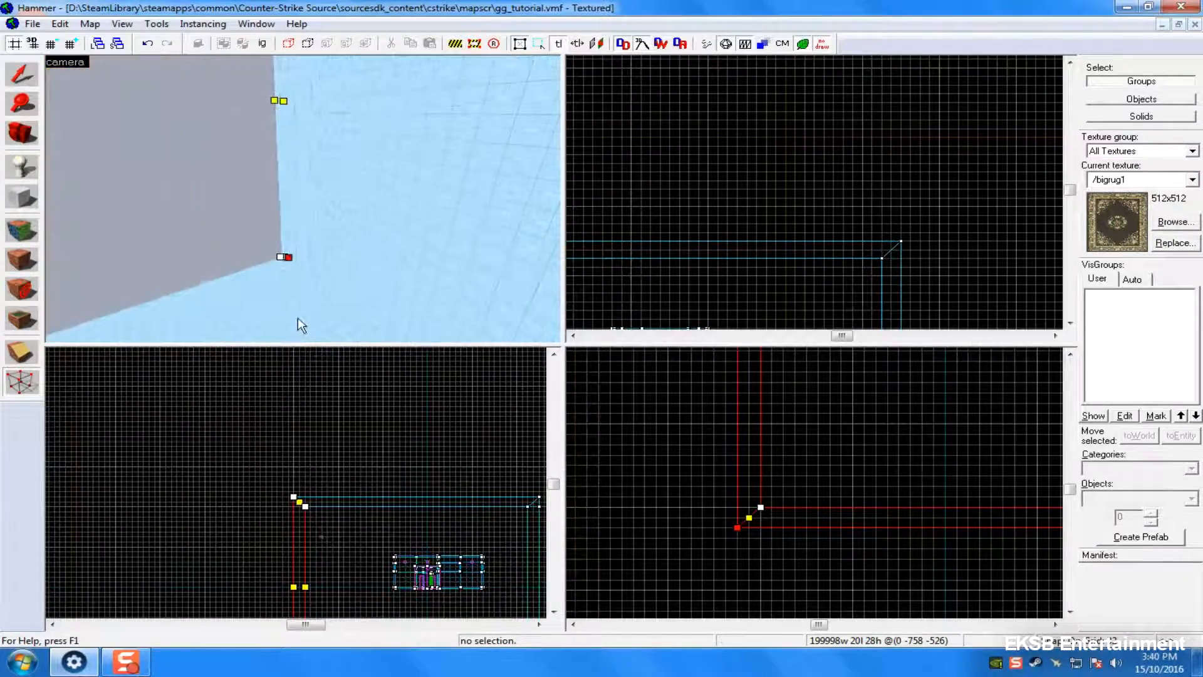
{"action": "left_click", "coordinate": [332, 231]}
{"action": "key", "text": "Right"}
{"action": "scroll", "coordinate": [383, 420], "scroll_direction": "down", "scroll_amount": 4}
{"action": "scroll", "coordinate": [381, 540], "scroll_direction": "up", "scroll_amount": 4}
{"action": "left_click", "coordinate": [453, 217]}
{"action": "scroll", "coordinate": [859, 480], "scroll_direction": "down", "scroll_amount": 5}
{"action": "key", "text": "Right"}
{"action": "key", "text": "Up"}
{"action": "key", "text": "Up"}
{"action": "scroll", "coordinate": [531, 298], "scroll_direction": "up", "scroll_amount": 4}
{"action": "key", "text": "Right"}
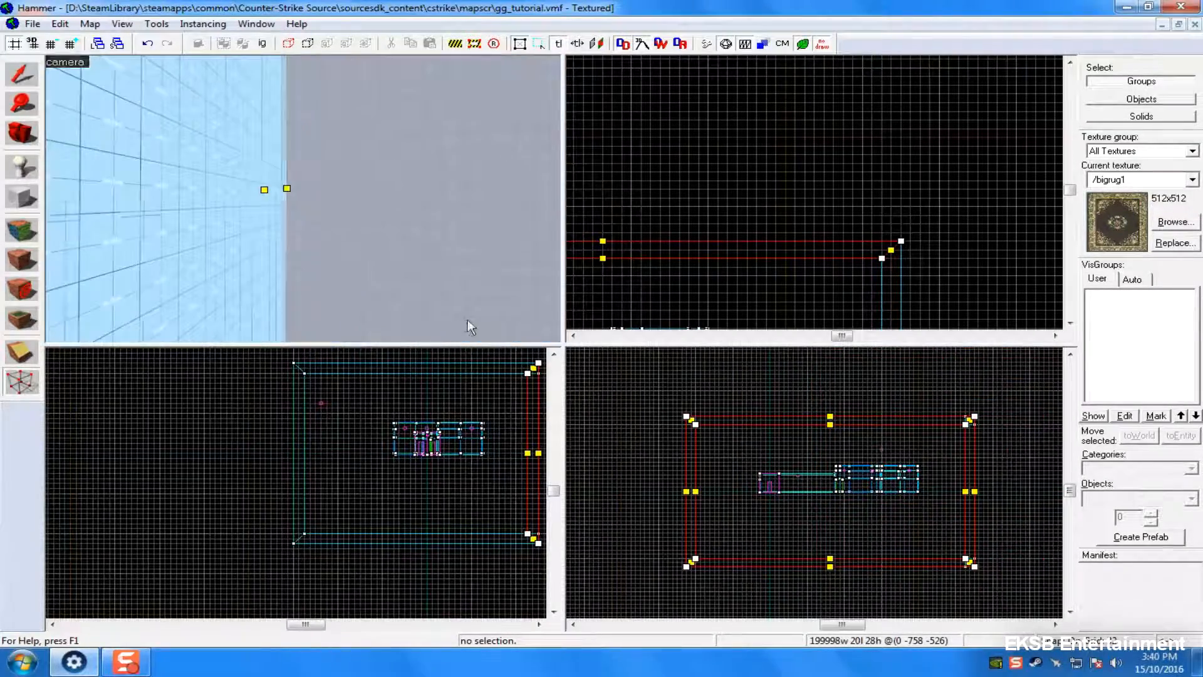
{"action": "scroll", "coordinate": [440, 359], "scroll_direction": "down", "scroll_amount": 5}
{"action": "key", "text": "Right"}
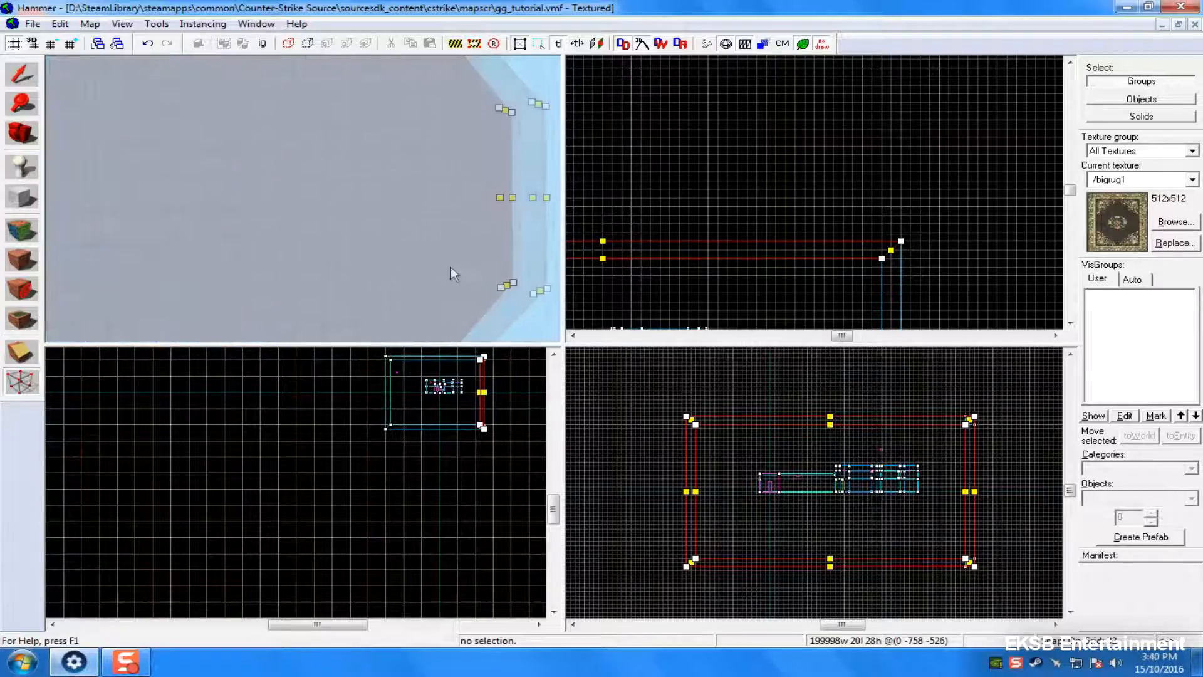
- Lower the east skybox wall's outer bottom edge to the floor's underside
{"action": "left_click", "coordinate": [373, 215]}
{"action": "scroll", "coordinate": [976, 422], "scroll_direction": "up", "scroll_amount": 4}
{"action": "left_click_drag", "start_coordinate": [954, 404], "coordinate": [980, 573]}
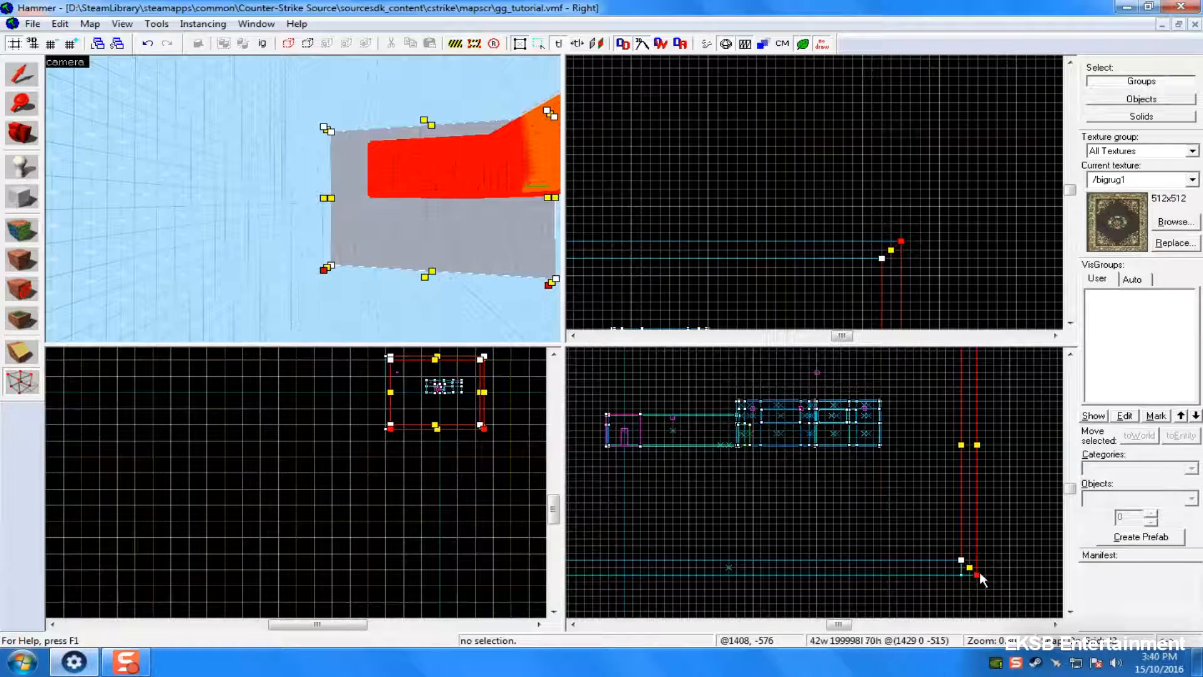
- Pull the south skybox wall's outer east corners, bottom and top, 64 units east to the east wall's outer face
{"action": "key", "text": "Right"}
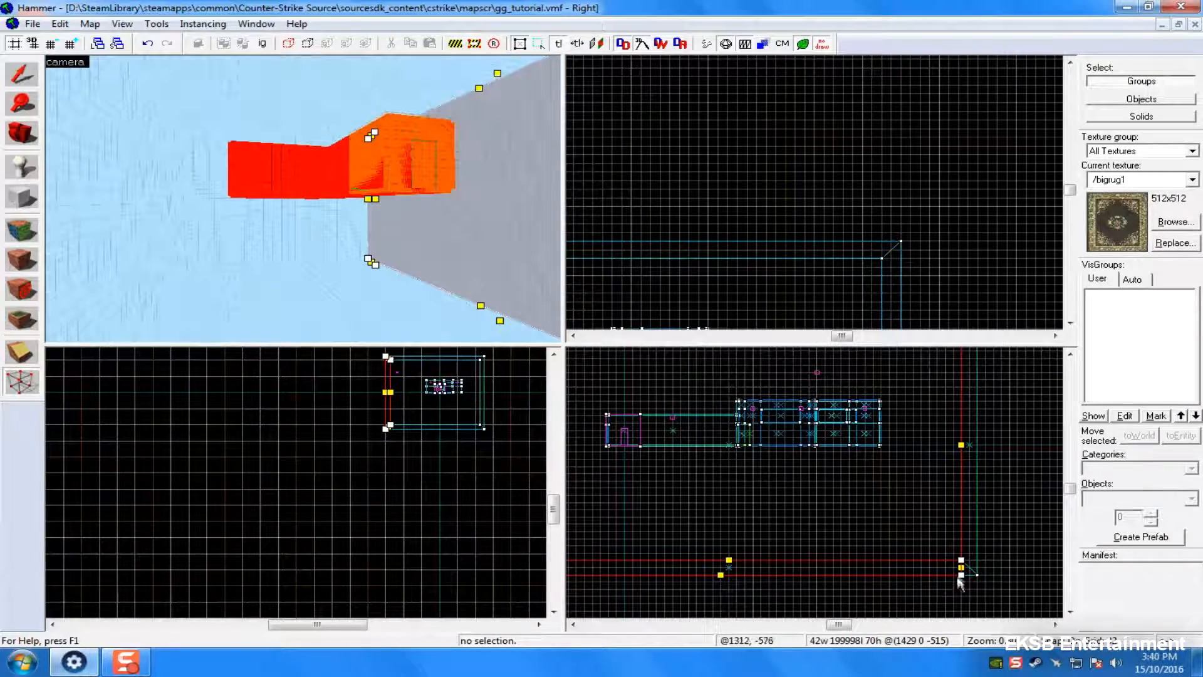
{"action": "left_click_drag", "start_coordinate": [962, 576], "coordinate": [980, 575]}
{"action": "key", "text": "Up"}
{"action": "key", "text": "Up"}
{"action": "left_click", "coordinate": [975, 447]}
{"action": "mouse_move", "coordinate": [965, 447]}
{"action": "left_mouse_down"}
{"action": "mouse_move", "coordinate": [954, 455]}
{"action": "mouse_move", "coordinate": [981, 448]}
{"action": "mouse_move", "coordinate": [955, 458]}
{"action": "mouse_move", "coordinate": [979, 449]}
{"action": "left_mouse_up"}
- Pull the east skybox wall's outer top south corner 64 units south to the south wall's outer face
{"action": "scroll", "coordinate": [936, 521], "scroll_direction": "down", "scroll_amount": 5}
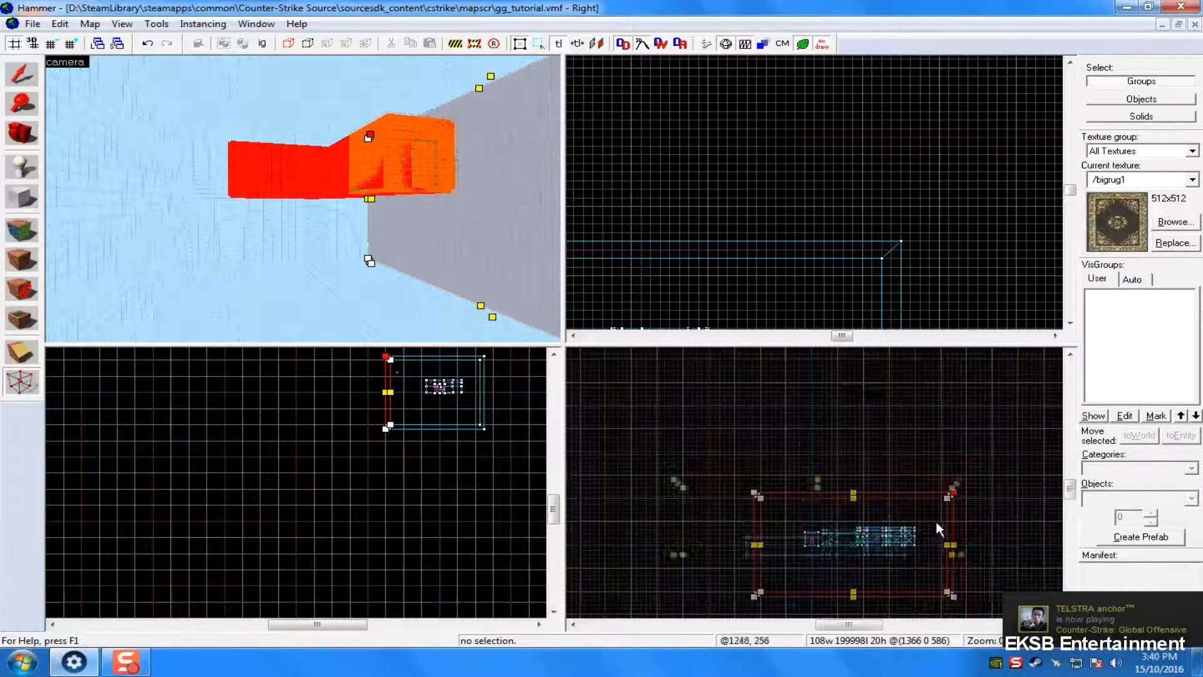
{"action": "scroll", "coordinate": [929, 528], "scroll_direction": "up", "scroll_amount": 7}
{"action": "scroll", "coordinate": [410, 488], "scroll_direction": "down", "scroll_amount": 2}
{"action": "scroll", "coordinate": [394, 487], "scroll_direction": "up", "scroll_amount": 3}
{"action": "scroll", "coordinate": [376, 499], "scroll_direction": "up", "scroll_amount": 2}
{"action": "scroll", "coordinate": [264, 477], "scroll_direction": "up", "scroll_amount": 3}
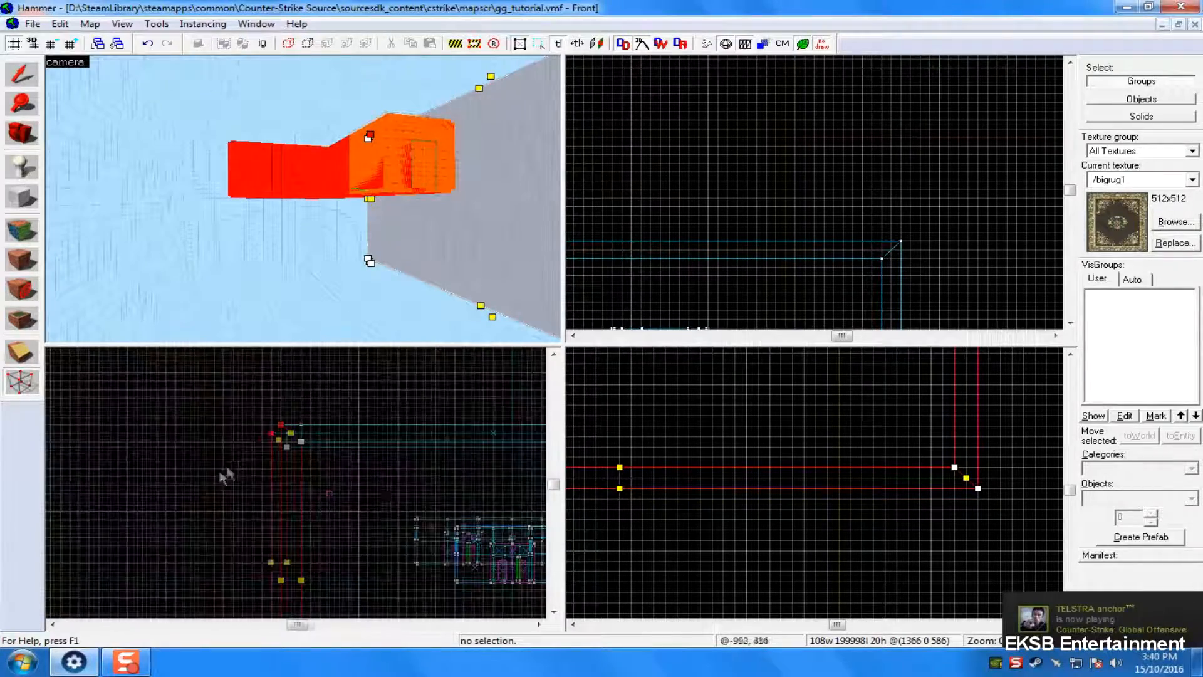
{"action": "scroll", "coordinate": [231, 398], "scroll_direction": "up", "scroll_amount": 4}
{"action": "left_click", "coordinate": [198, 123]}
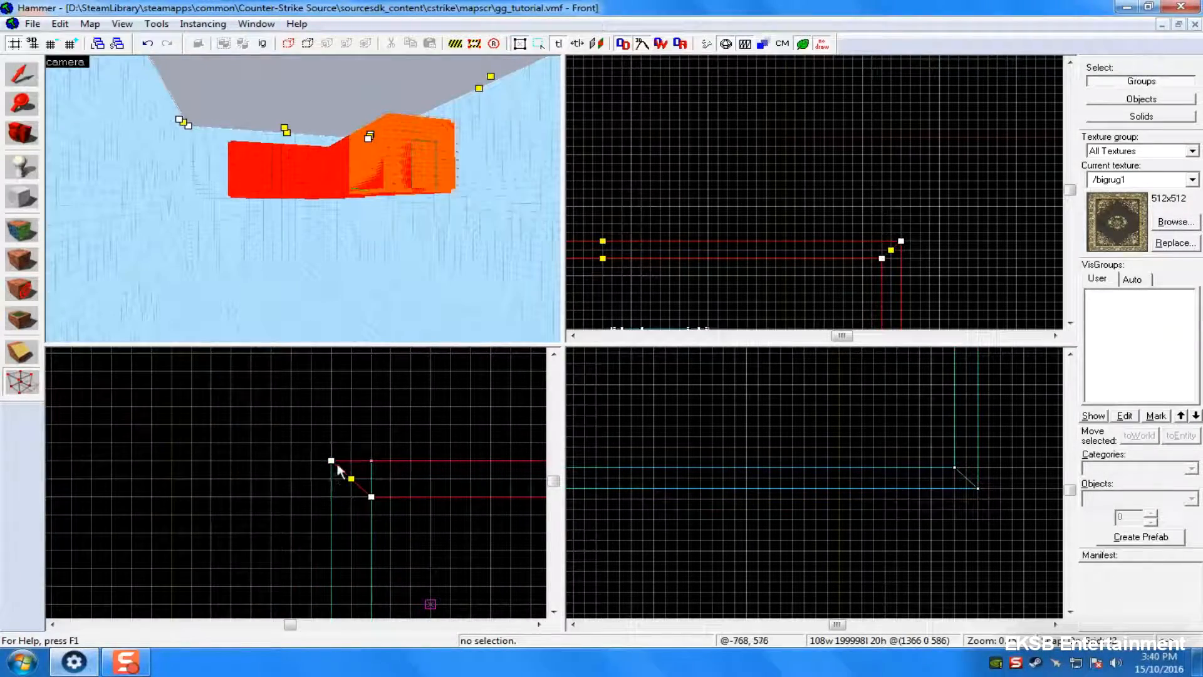
{"action": "left_click", "coordinate": [286, 204]}
{"action": "left_click", "coordinate": [465, 256]}
{"action": "left_click", "coordinate": [239, 227]}
{"action": "left_click_drag", "start_coordinate": [371, 461], "coordinate": [330, 460]}
- Pull the east skybox wall's outer bottom south corner 64 units south to complete the mitered joint
{"action": "key", "text": "Down"}
{"action": "key", "text": "Down"}
{"action": "key", "text": "Down"}
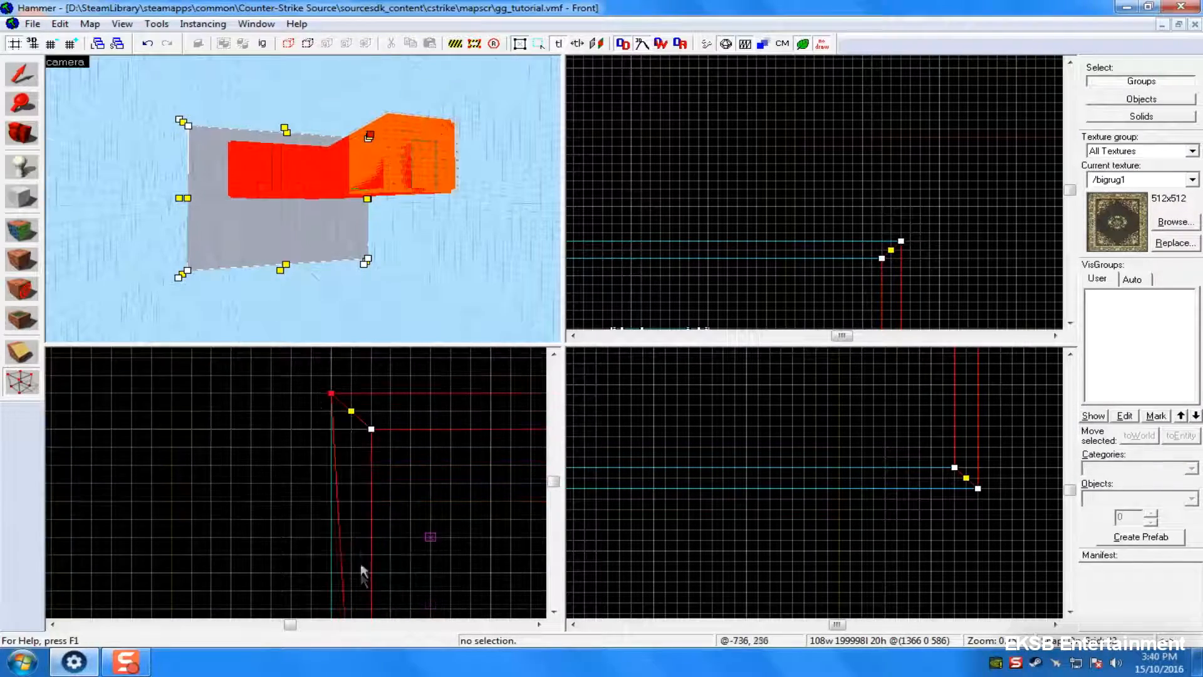
{"action": "scroll", "coordinate": [355, 558], "scroll_direction": "down", "scroll_amount": 4}
{"action": "key", "text": "Down"}
{"action": "key", "text": "Down"}
{"action": "key", "text": "Down"}
{"action": "scroll", "coordinate": [360, 567], "scroll_direction": "up", "scroll_amount": 4}
{"action": "left_click_drag", "start_coordinate": [366, 506], "coordinate": [323, 543]}
{"action": "left_click", "coordinate": [367, 543]}
{"action": "key", "text": "Right"}
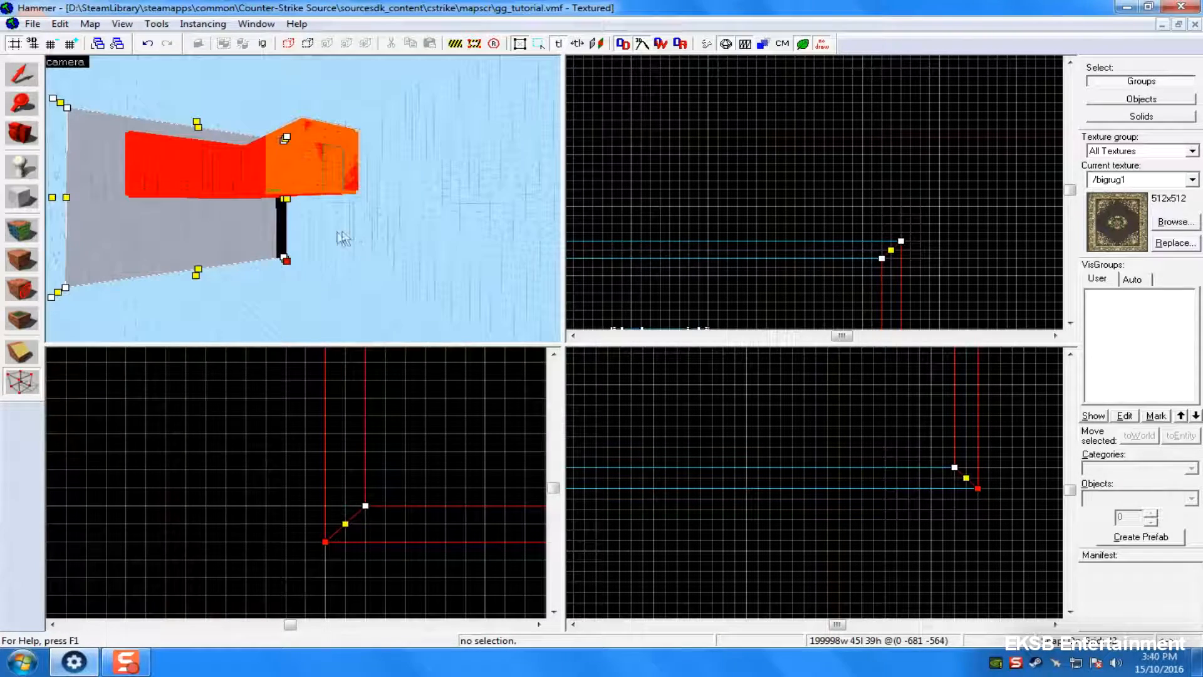
- Check all the skybox's mitered corners in the side, top and front views
{"action": "scroll", "coordinate": [933, 569], "scroll_direction": "down", "scroll_amount": 5}
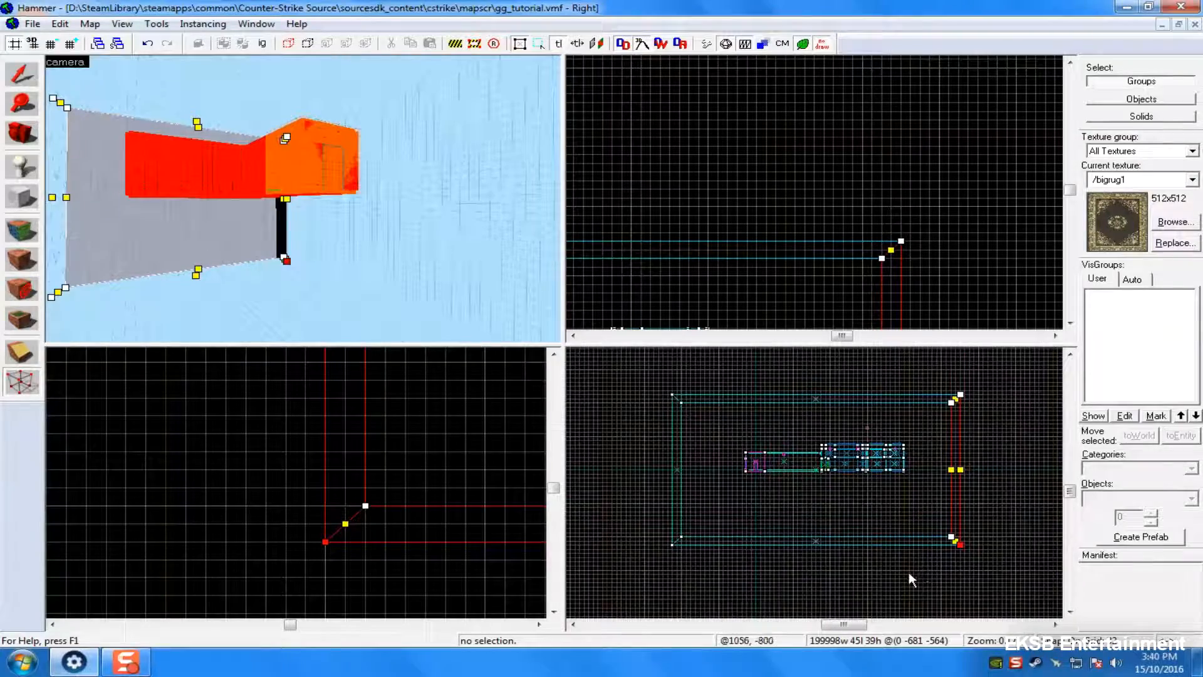
{"action": "scroll", "coordinate": [880, 250], "scroll_direction": "down", "scroll_amount": 5}
{"action": "scroll", "coordinate": [880, 251], "scroll_direction": "down", "scroll_amount": 4}
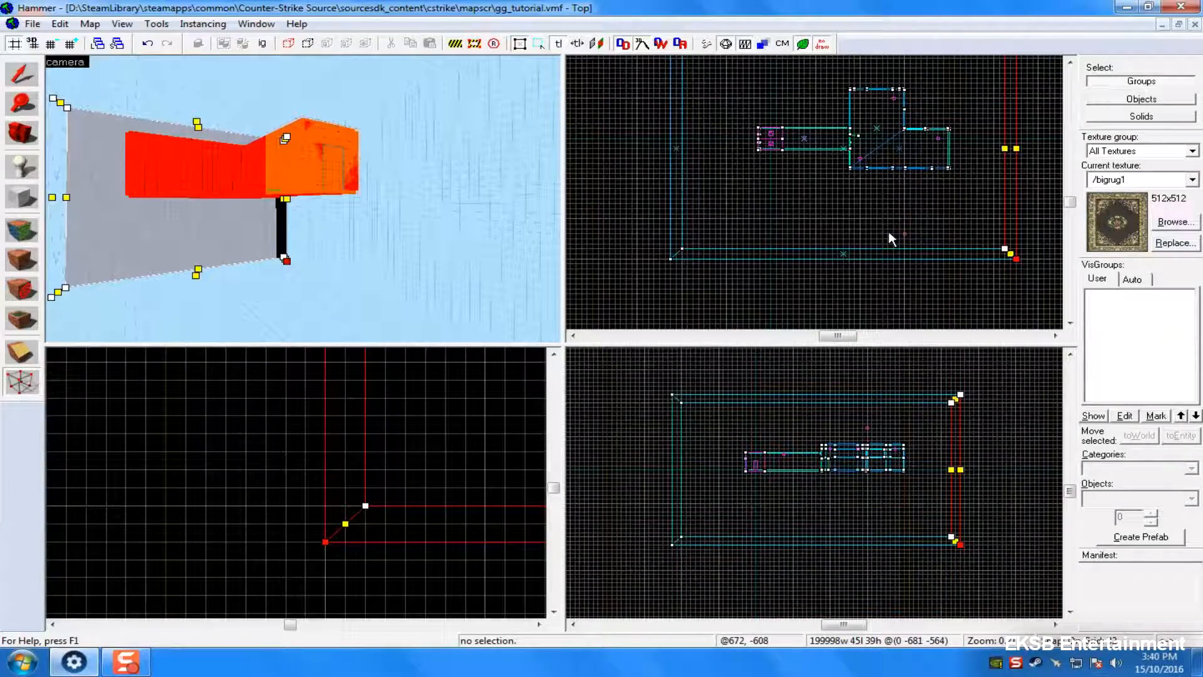
{"action": "scroll", "coordinate": [339, 511], "scroll_direction": "down", "scroll_amount": 3}
{"action": "scroll", "coordinate": [365, 475], "scroll_direction": "down", "scroll_amount": 3}
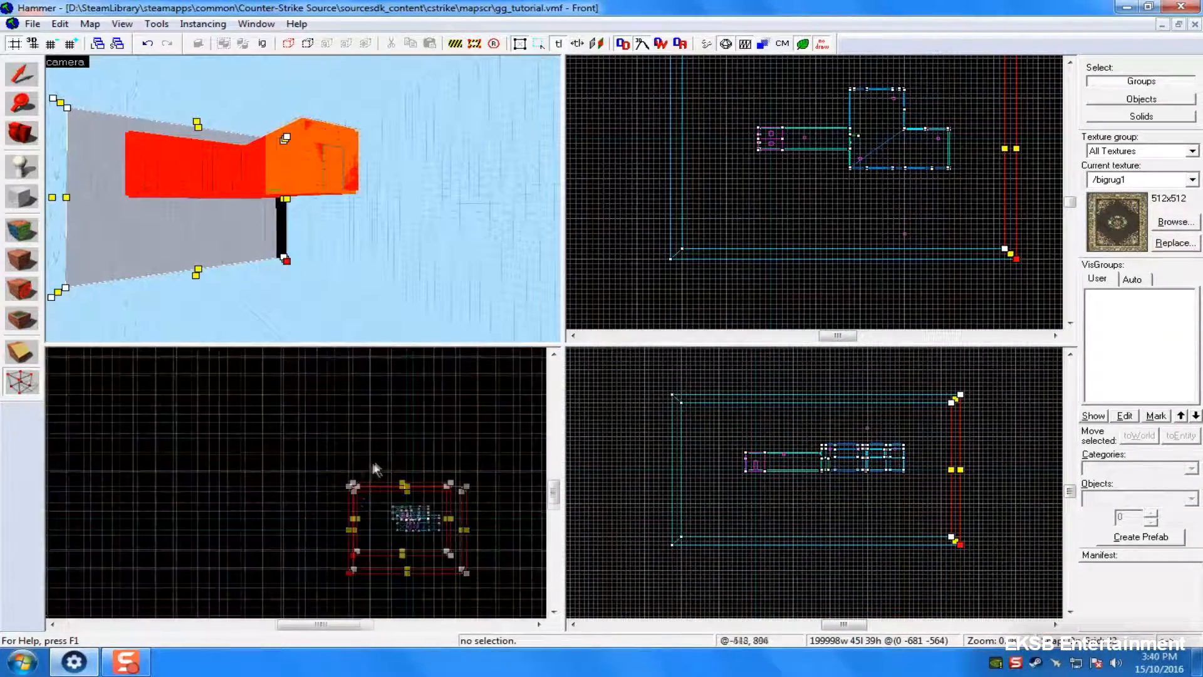
{"action": "scroll", "coordinate": [371, 476], "scroll_direction": "up", "scroll_amount": 2}
{"action": "scroll", "coordinate": [372, 476], "scroll_direction": "down", "scroll_amount": 2}
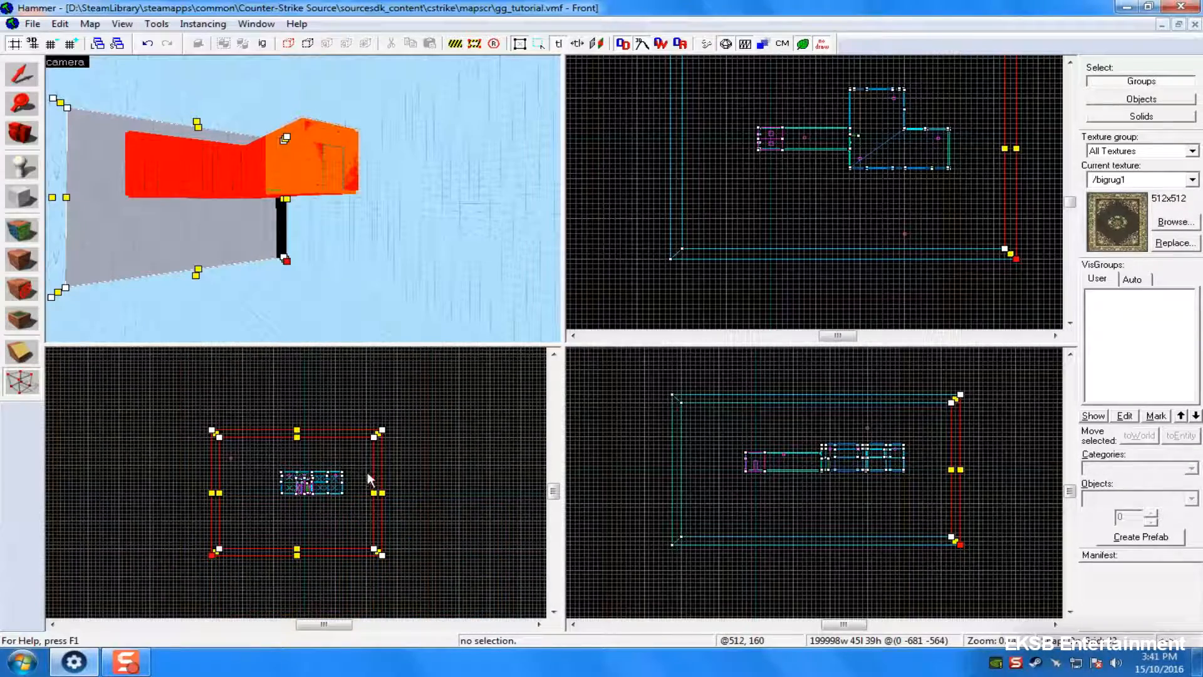
- Pull the corridor ceiling brush's upper south edge 8 units outward to the south wall's outer face with vertex editing
{"action": "left_click", "coordinate": [379, 283]}
{"action": "scroll", "coordinate": [386, 277], "scroll_direction": "up", "scroll_amount": 3}
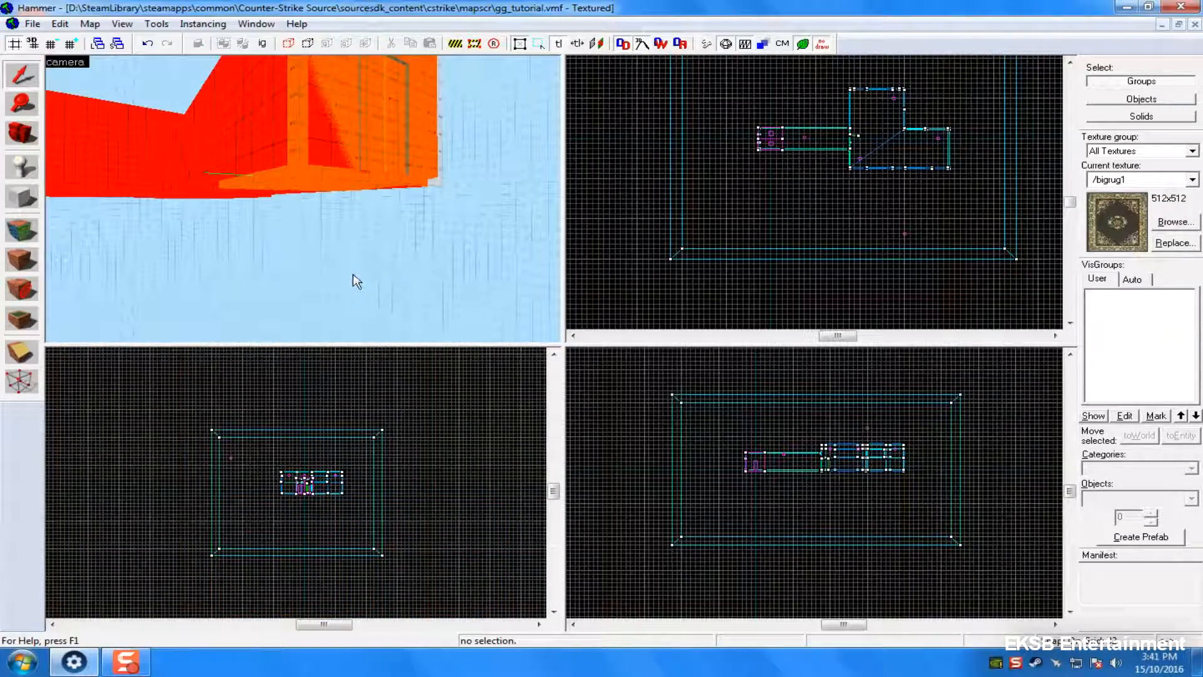
{"action": "key", "text": "Left"}
{"action": "scroll", "coordinate": [351, 288], "scroll_direction": "up", "scroll_amount": 4}
{"action": "key", "text": "Left"}
{"action": "scroll", "coordinate": [351, 288], "scroll_direction": "up", "scroll_amount": 5}
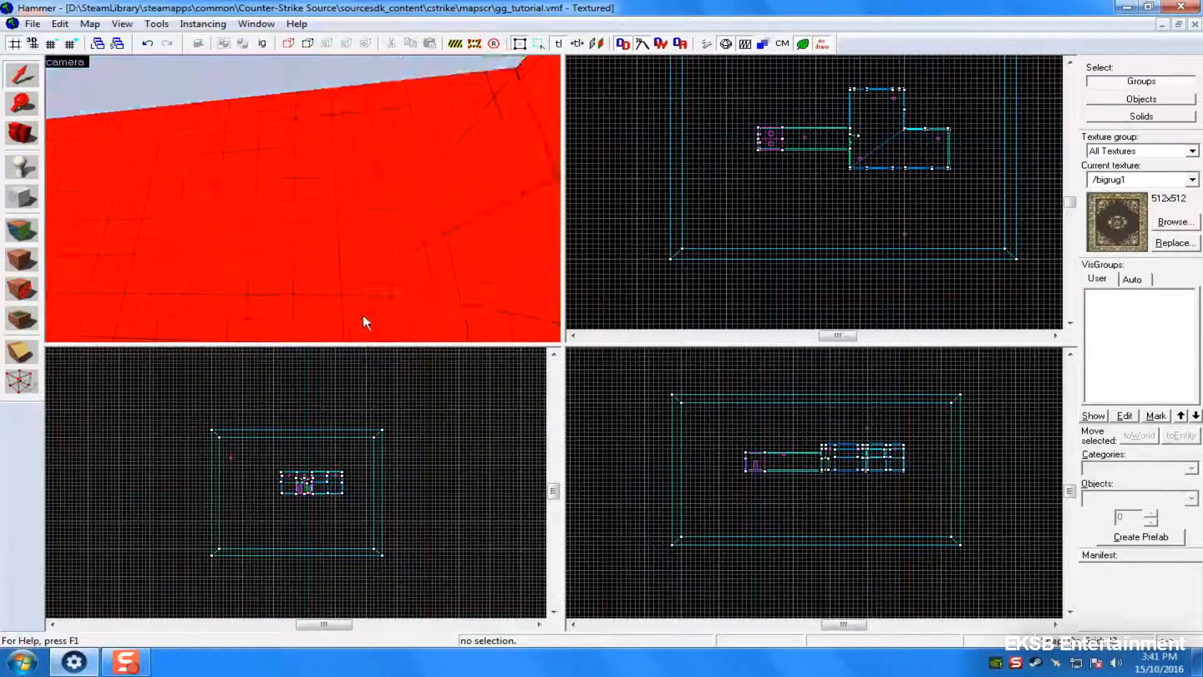
{"action": "left_click", "coordinate": [386, 134]}
{"action": "left_click", "coordinate": [386, 134]}
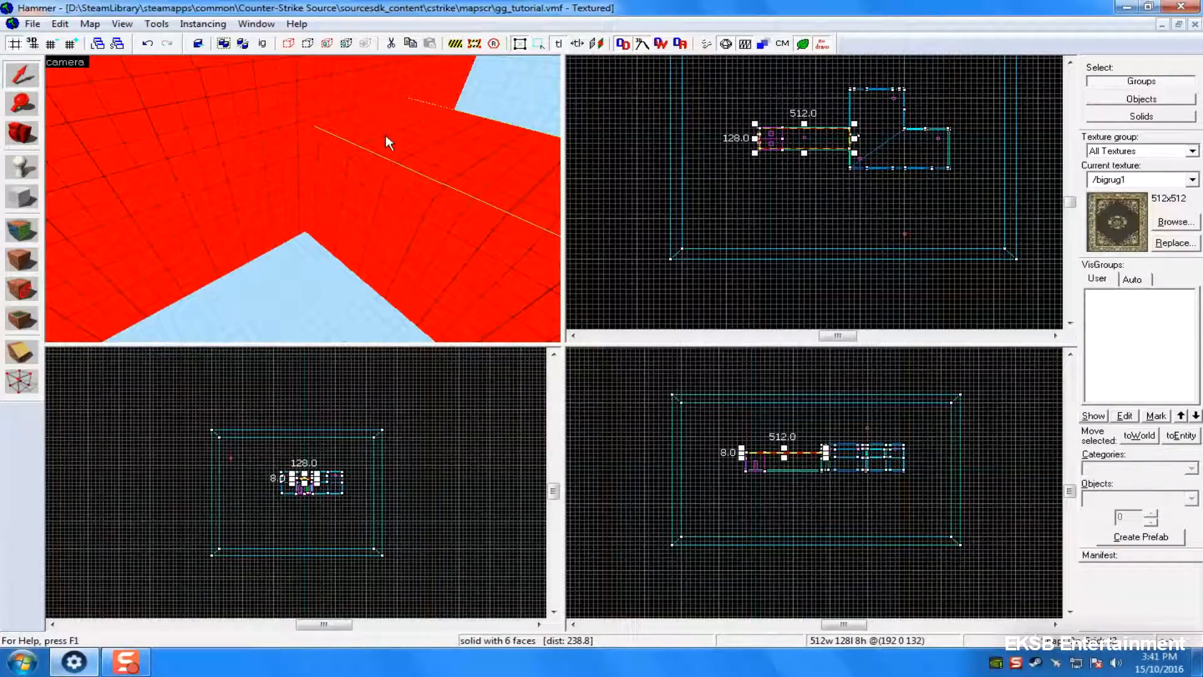
{"action": "left_click", "coordinate": [20, 381]}
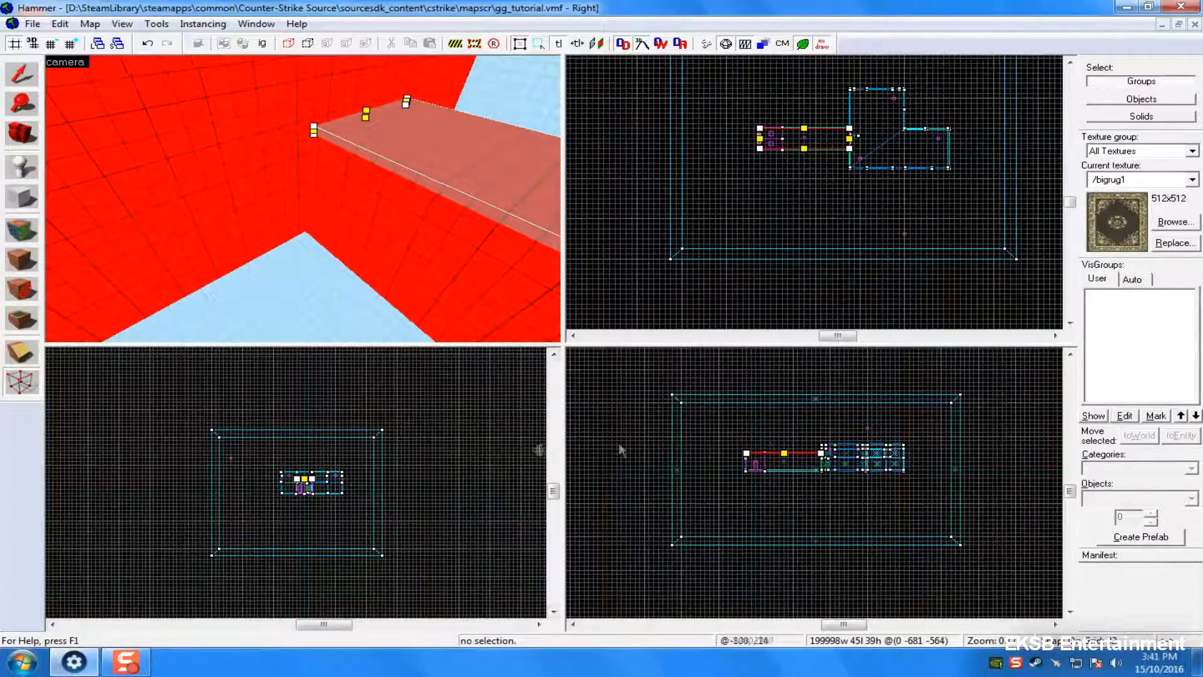
{"action": "scroll", "coordinate": [778, 442], "scroll_direction": "up", "scroll_amount": 3}
{"action": "scroll", "coordinate": [370, 423], "scroll_direction": "up", "scroll_amount": 2}
{"action": "scroll", "coordinate": [370, 423], "scroll_direction": "up", "scroll_amount": 3}
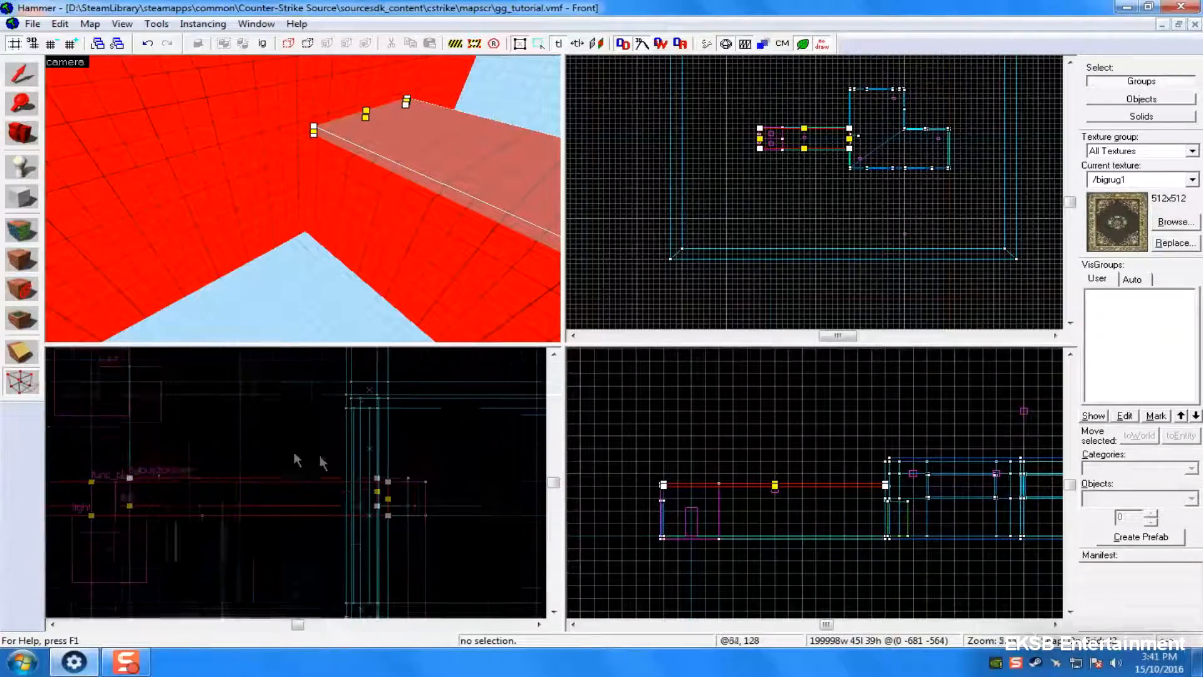
{"action": "left_click", "coordinate": [56, 45]}
{"action": "key", "text": "Left"}
{"action": "key", "text": "Left"}
{"action": "key", "text": "Left"}
{"action": "key", "text": "Left"}
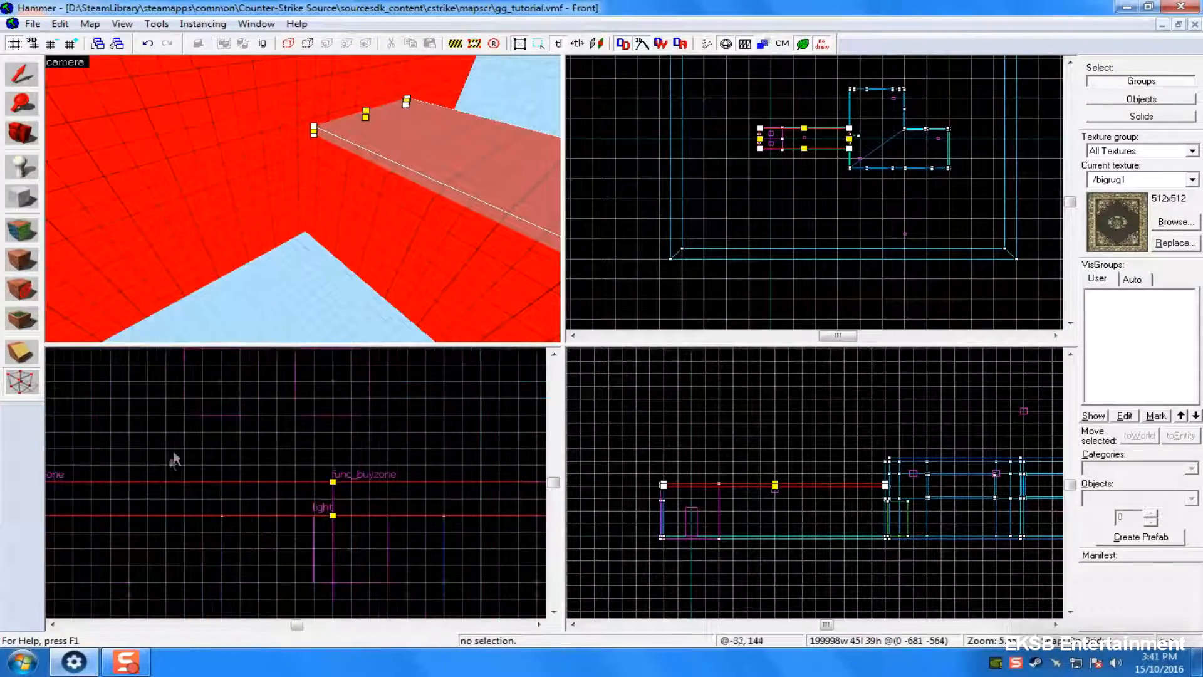
{"action": "left_click_drag", "start_coordinate": [277, 482], "coordinate": [242, 482]}
- Pull the corridor ceiling's upper north edge 8 units outward to the north wall's outer face
{"action": "key", "text": "Right"}
{"action": "key", "text": "Right"}
{"action": "key", "text": "Right"}
{"action": "key", "text": "Right"}
{"action": "left_click_drag", "start_coordinate": [388, 481], "coordinate": [426, 482]}
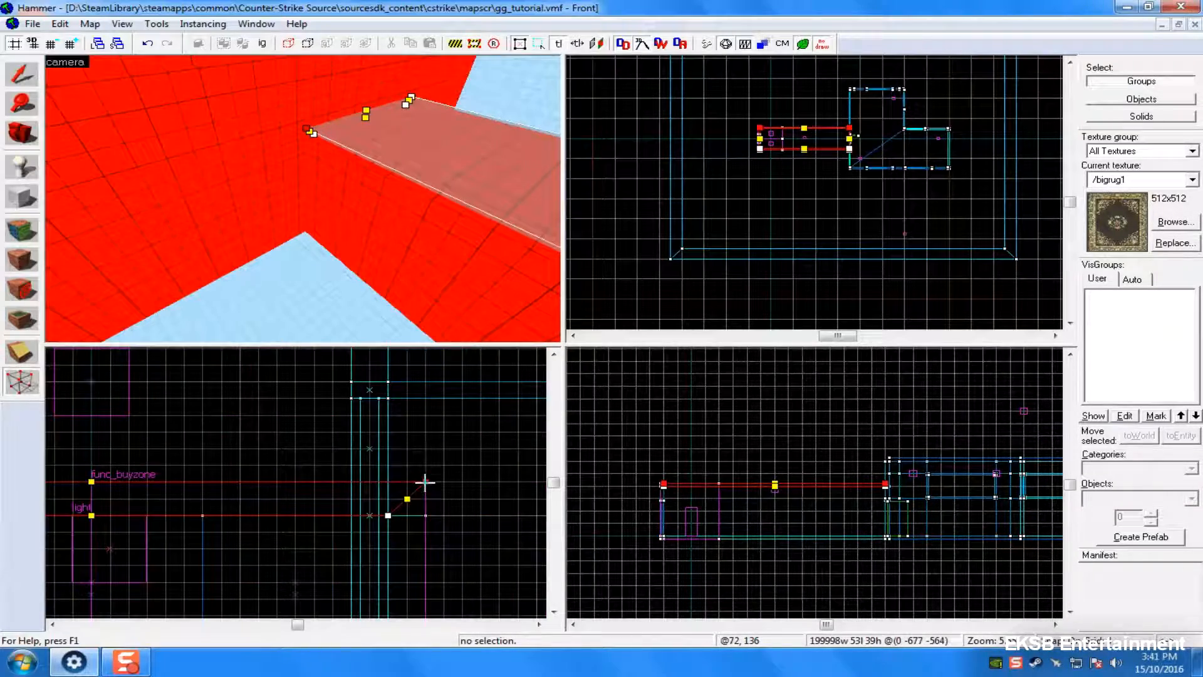
- Raise the corridor north wall's outer top edge 8 units to form a mitered joint with the ceiling
{"action": "left_click", "coordinate": [378, 279]}
{"action": "key", "text": "Left"}
{"action": "key", "text": "Left"}
{"action": "key", "text": "Left"}
{"action": "key", "text": "Left"}
{"action": "key", "text": "Left"}
{"action": "scroll", "coordinate": [275, 526], "scroll_direction": "down", "scroll_amount": 6}
{"action": "key", "text": "Down"}
{"action": "key", "text": "Right"}
{"action": "scroll", "coordinate": [317, 486], "scroll_direction": "up", "scroll_amount": 5}
{"action": "left_click_drag", "start_coordinate": [373, 389], "coordinate": [373, 362]}
{"action": "key", "text": "Right"}
{"action": "key", "text": "Left"}
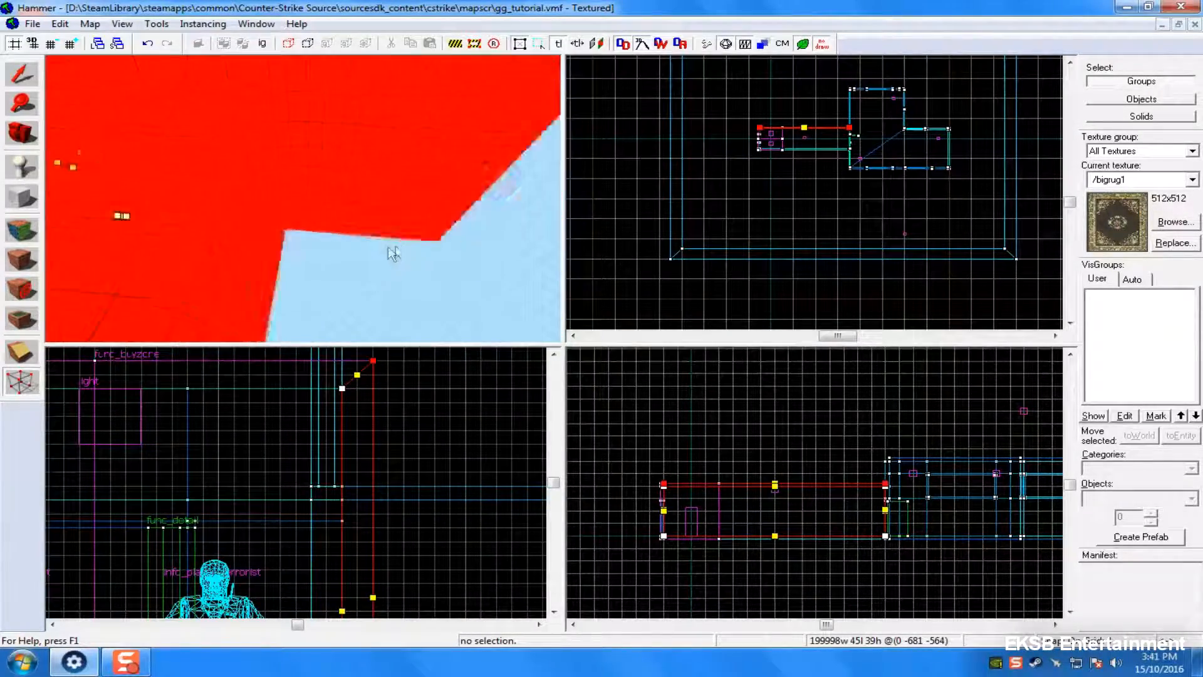
- Raise the corridor south wall's outer top edge 8 units to meet the ceiling's slanted edge, then leave vertex editing
{"action": "left_click", "coordinate": [266, 231]}
{"action": "key", "text": "Left"}
{"action": "key", "text": "Left"}
{"action": "key", "text": "Left"}
{"action": "key", "text": "Left"}
{"action": "key", "text": "Left"}
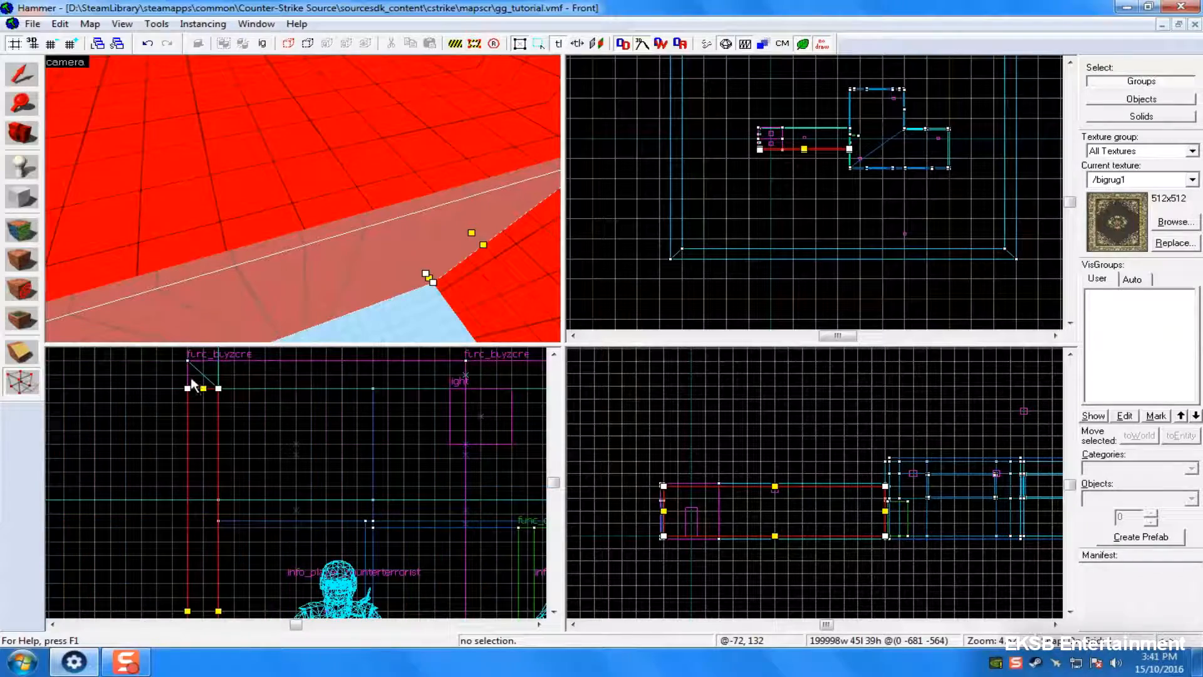
{"action": "left_click_drag", "start_coordinate": [187, 388], "coordinate": [187, 355]}
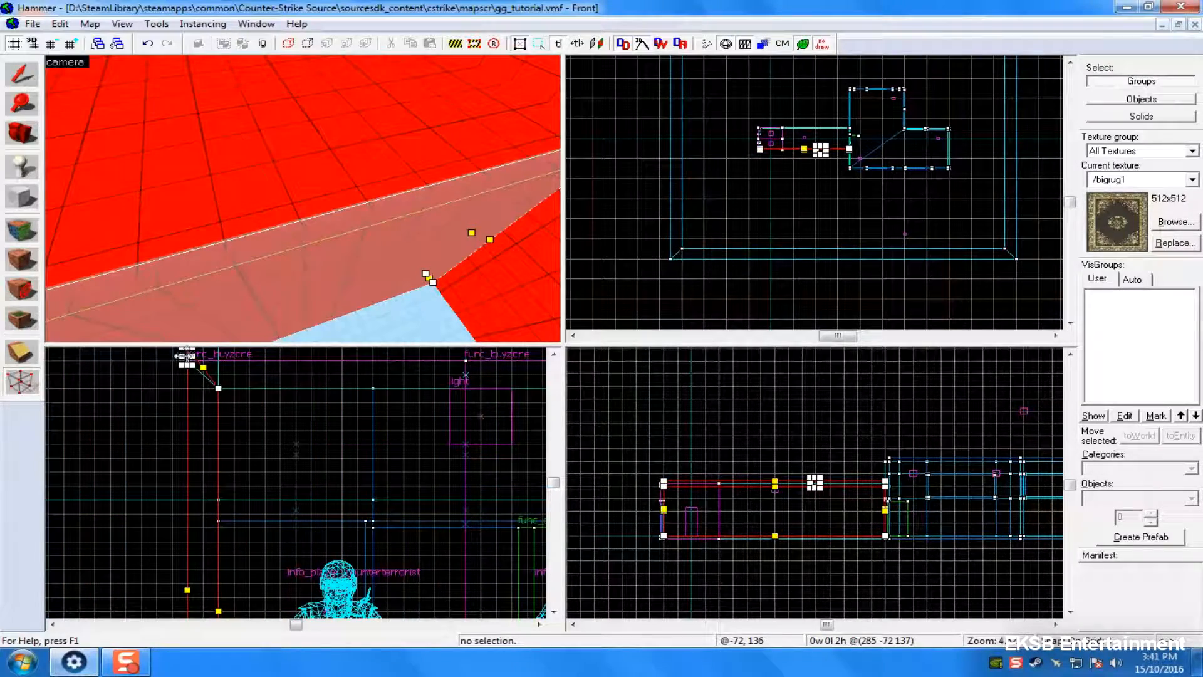
{"action": "scroll", "coordinate": [185, 355], "scroll_direction": "up", "scroll_amount": 1}
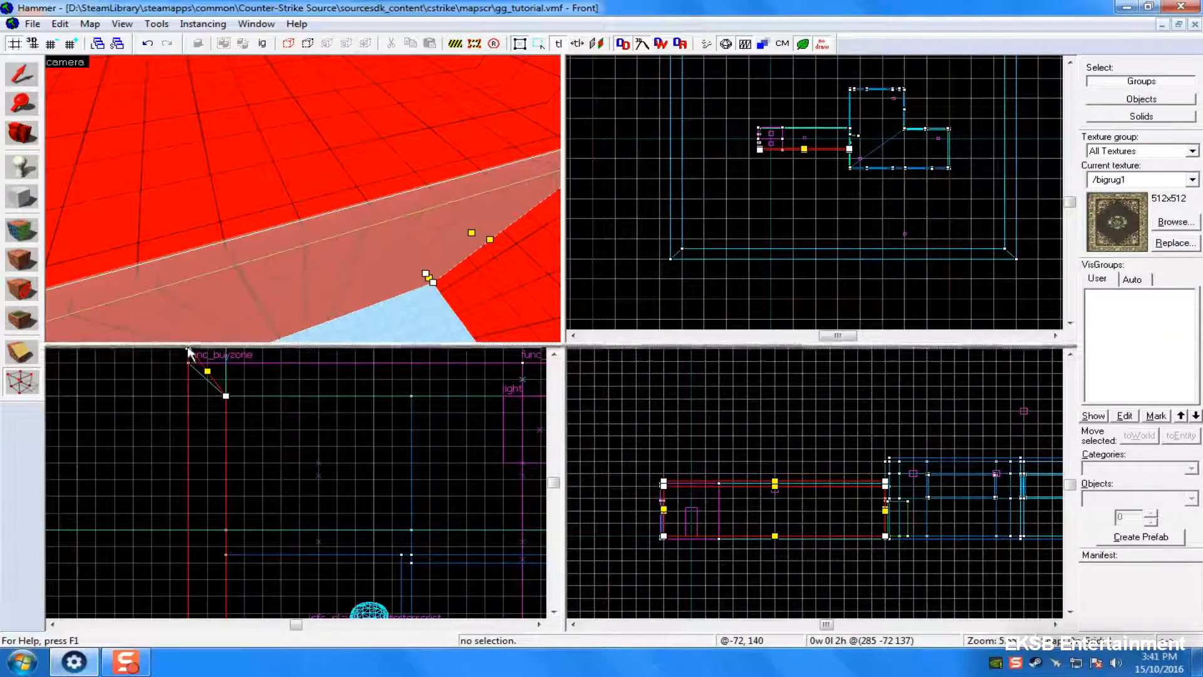
{"action": "left_click_drag", "start_coordinate": [188, 349], "coordinate": [188, 362]}
{"action": "scroll", "coordinate": [233, 241], "scroll_direction": "down", "scroll_amount": 5}
{"action": "key", "text": "Escape"}
- Fly through the camera view to examine the map's exterior and the room's interior walls and floor
{"action": "key", "text": "z"}
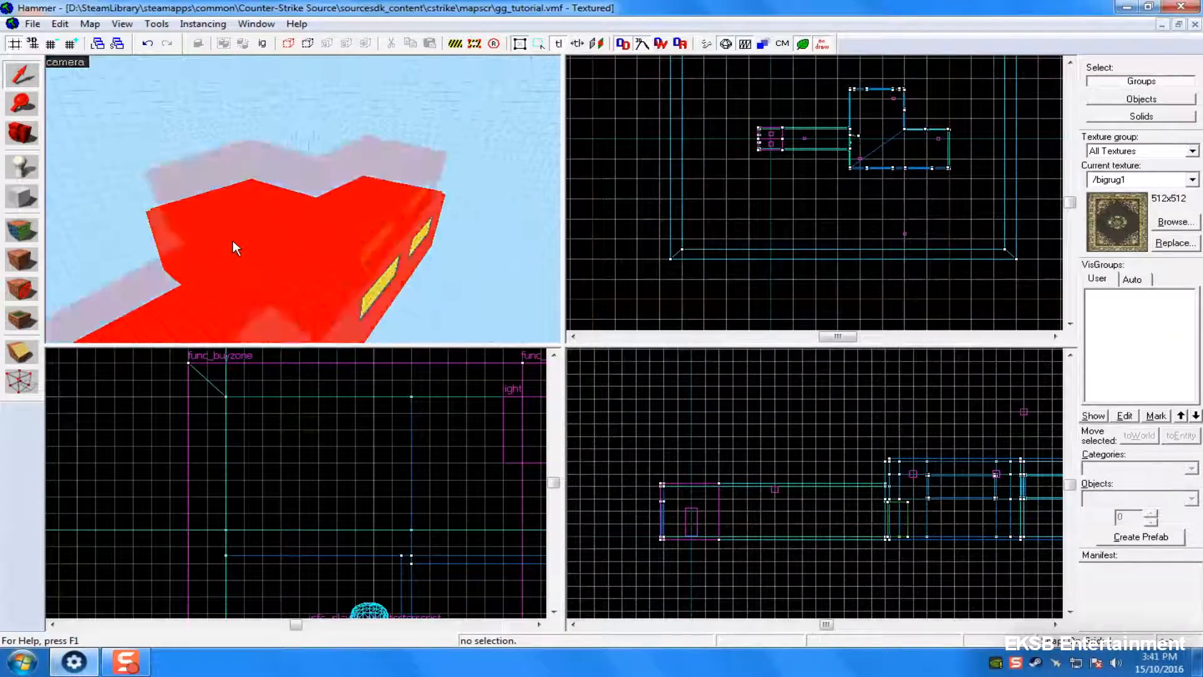
{"action": "key", "text": "z"}
{"action": "left_click", "coordinate": [251, 231]}
{"action": "key", "text": "ctrl+z"}
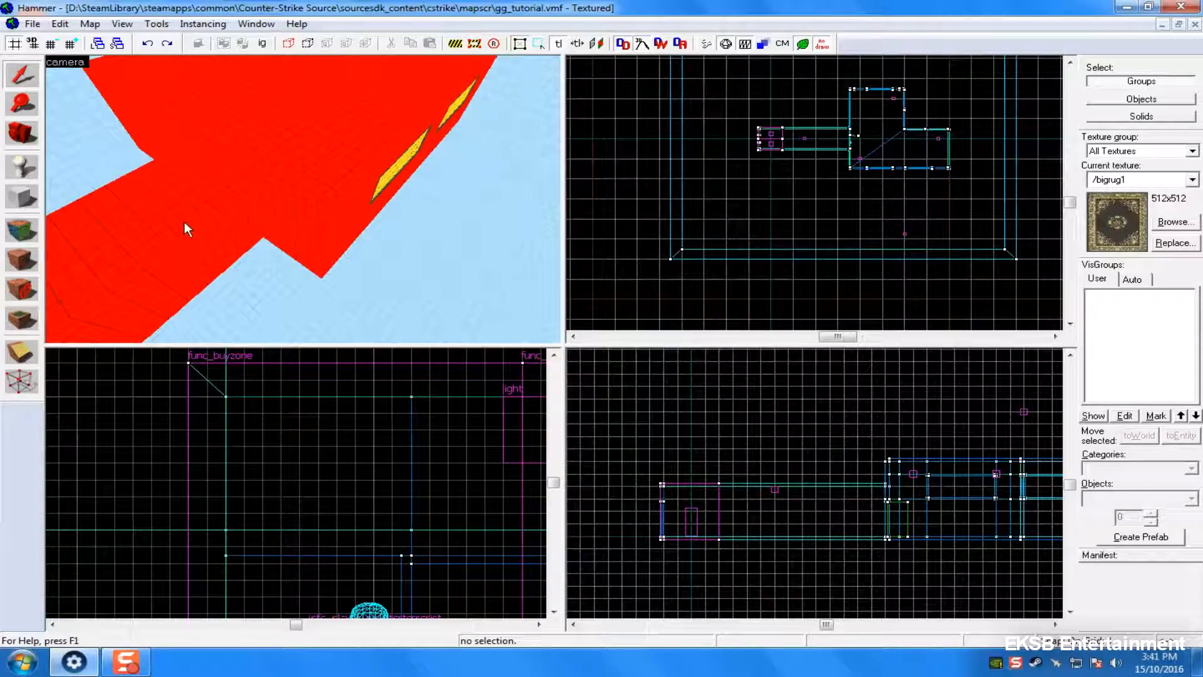
{"action": "key", "text": "z"}
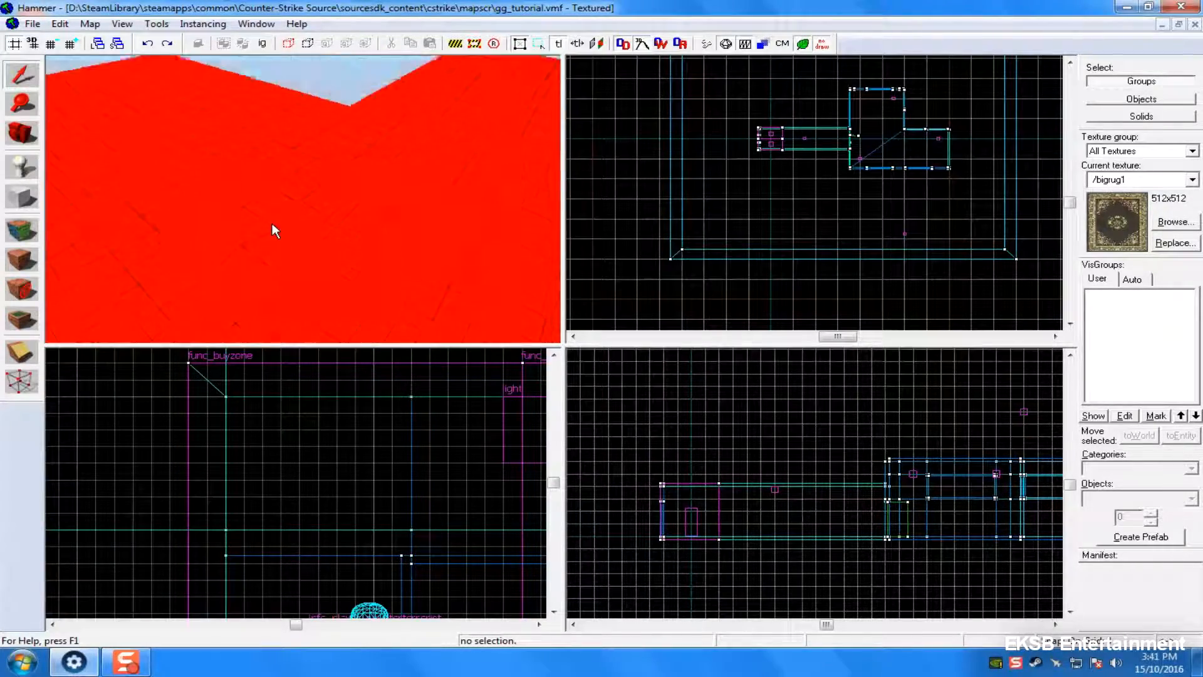
{"action": "scroll", "coordinate": [272, 223], "scroll_direction": "up", "scroll_amount": 3}
{"action": "key", "text": "z"}
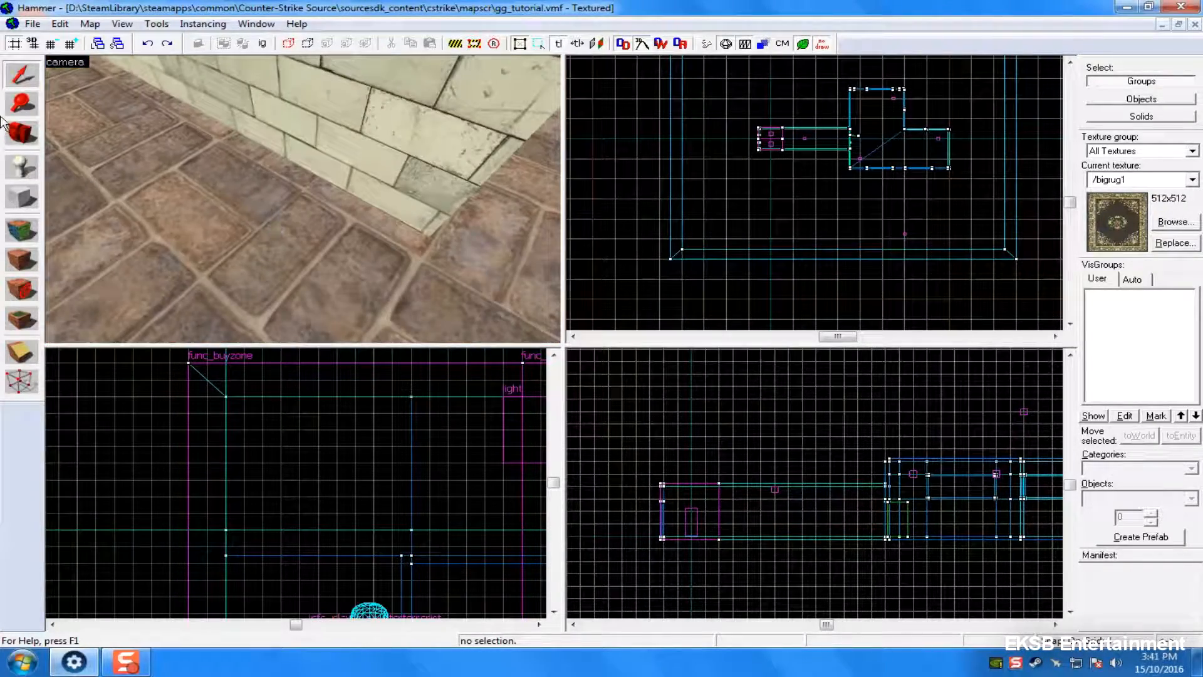
{"action": "key", "text": "z"}
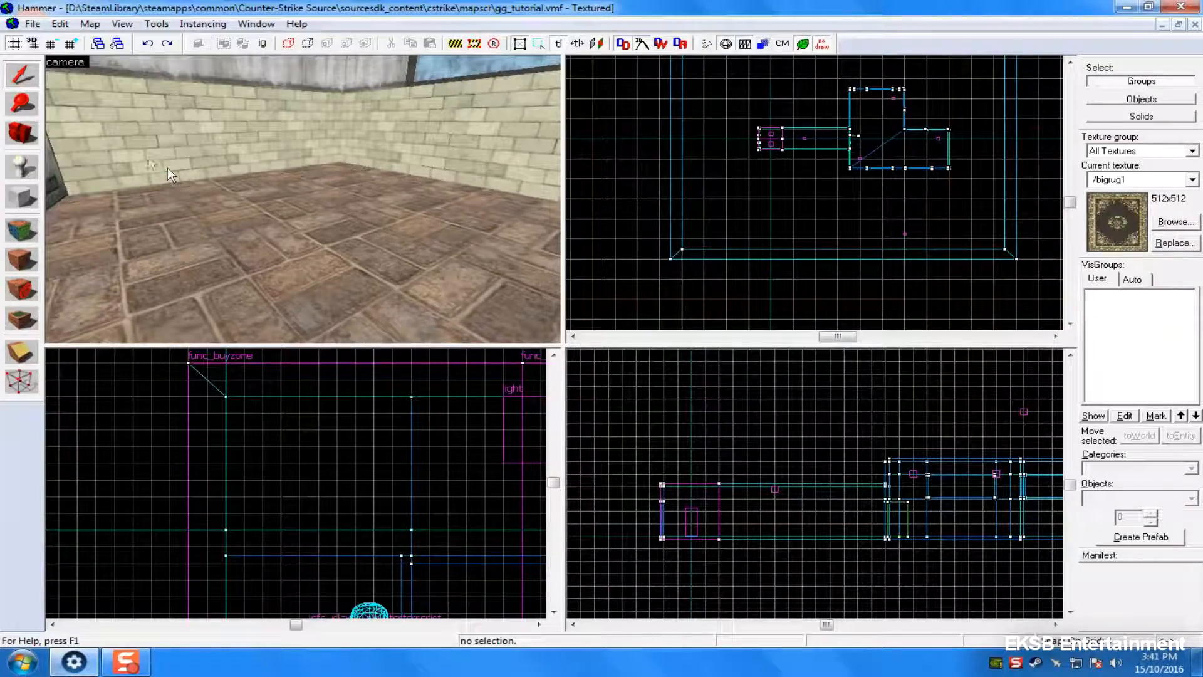
- Save the map and compile it with the HDR Full compile -final (slow) configuration
{"action": "left_click", "coordinate": [33, 24]}
{"action": "left_click", "coordinate": [55, 93]}
{"action": "left_click", "coordinate": [33, 24]}
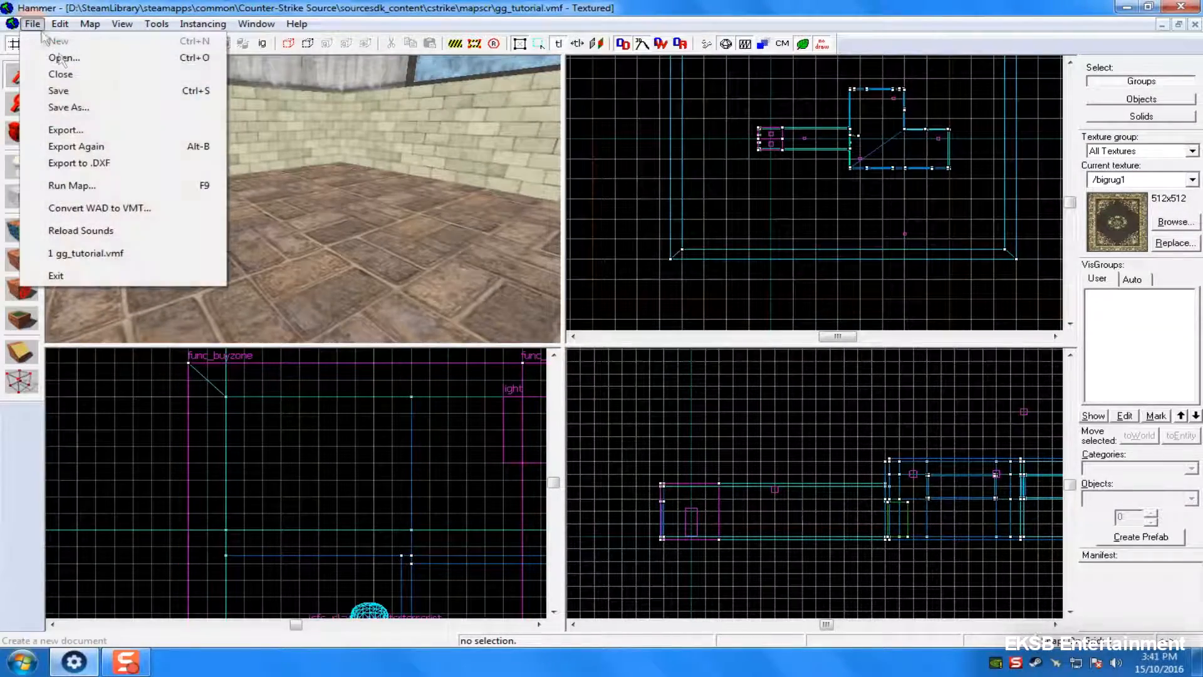
{"action": "left_click", "coordinate": [74, 187]}
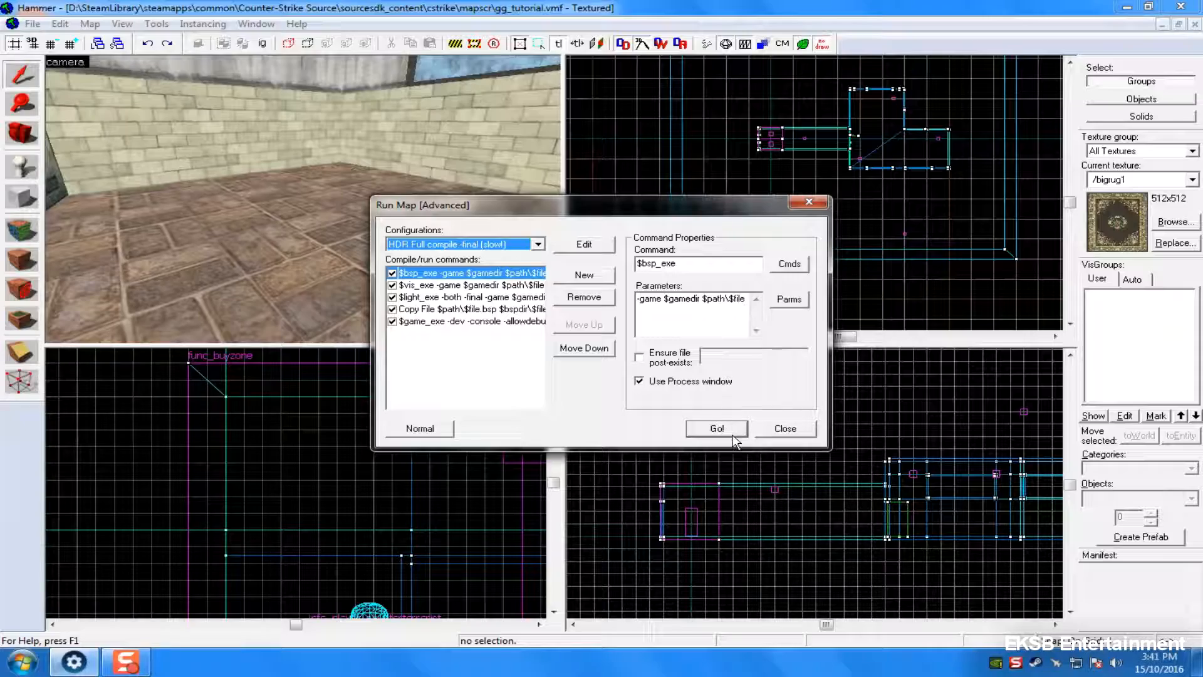
{"action": "left_click", "coordinate": [717, 429]}
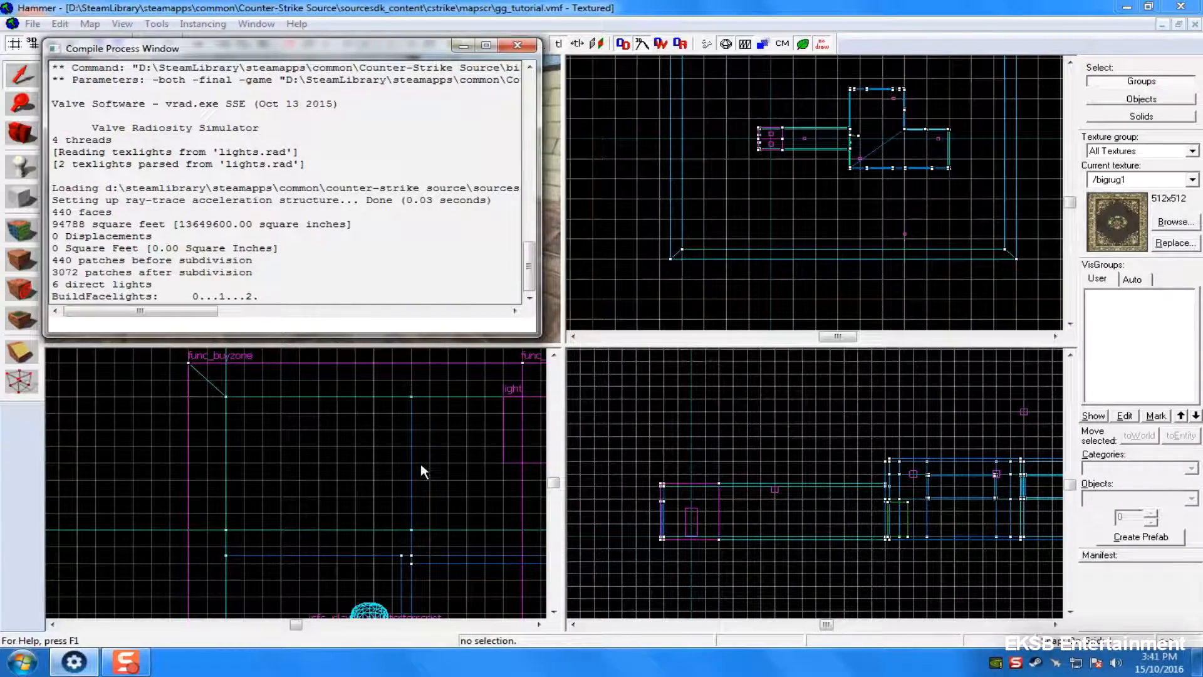